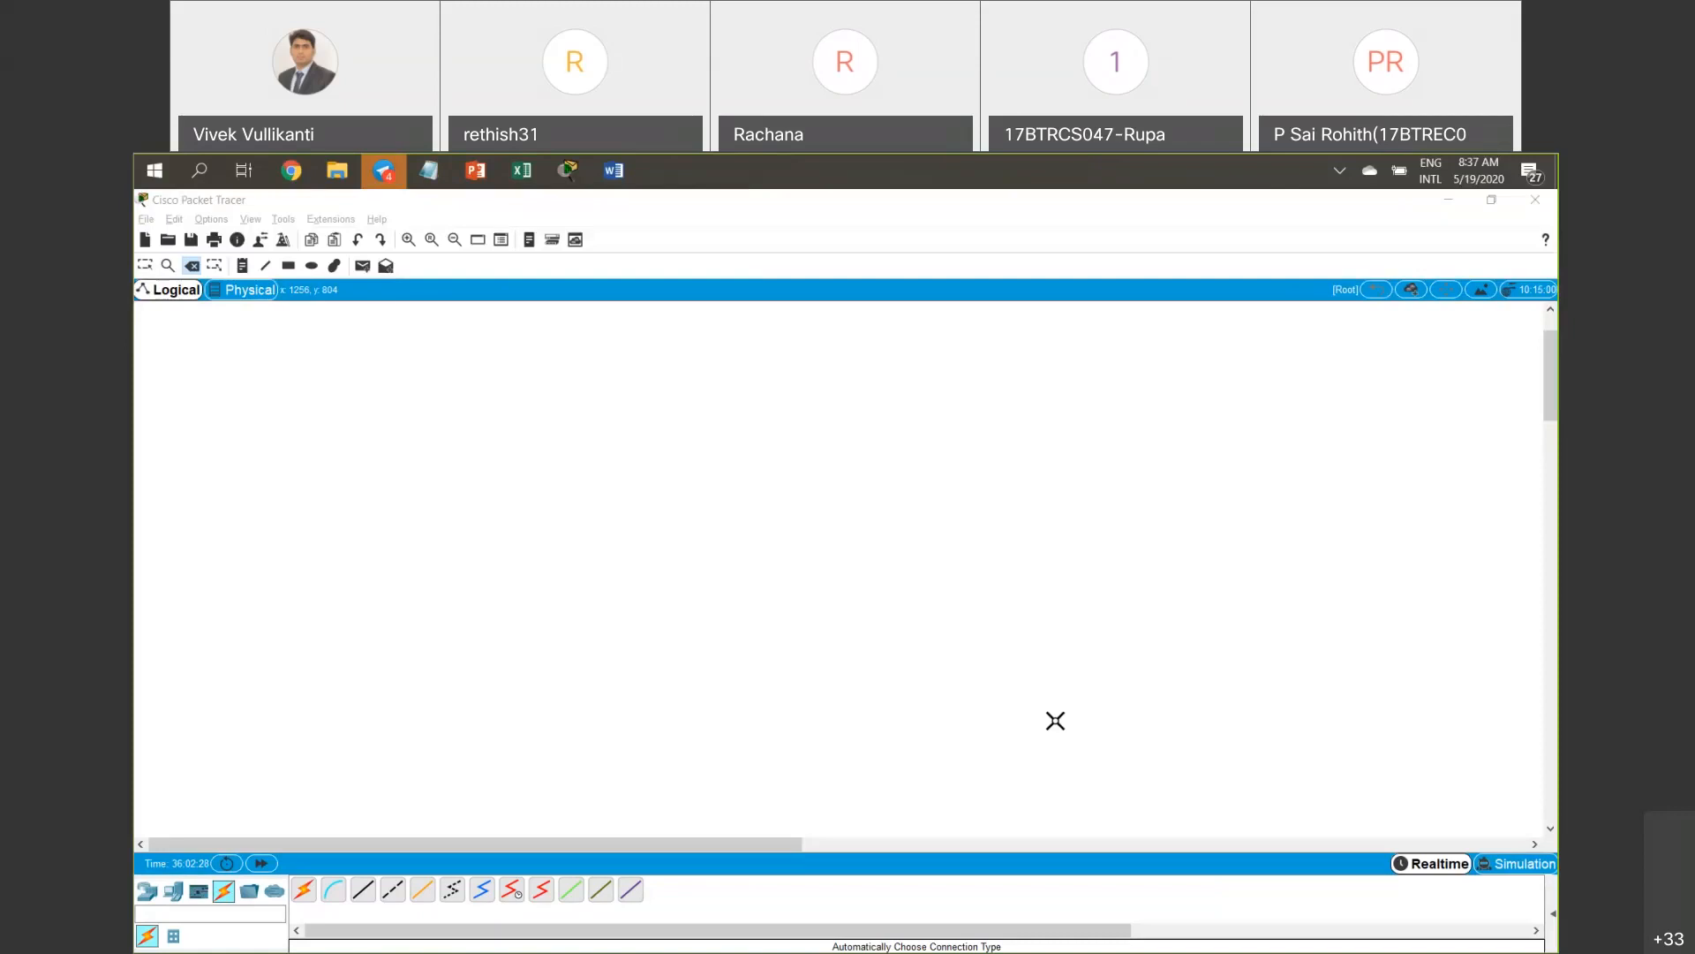
# Place a HomeRouter-PT-AC wireless router (Wireless Router1) on the canvas and nudge it right.
pyautogui.click(148, 891)
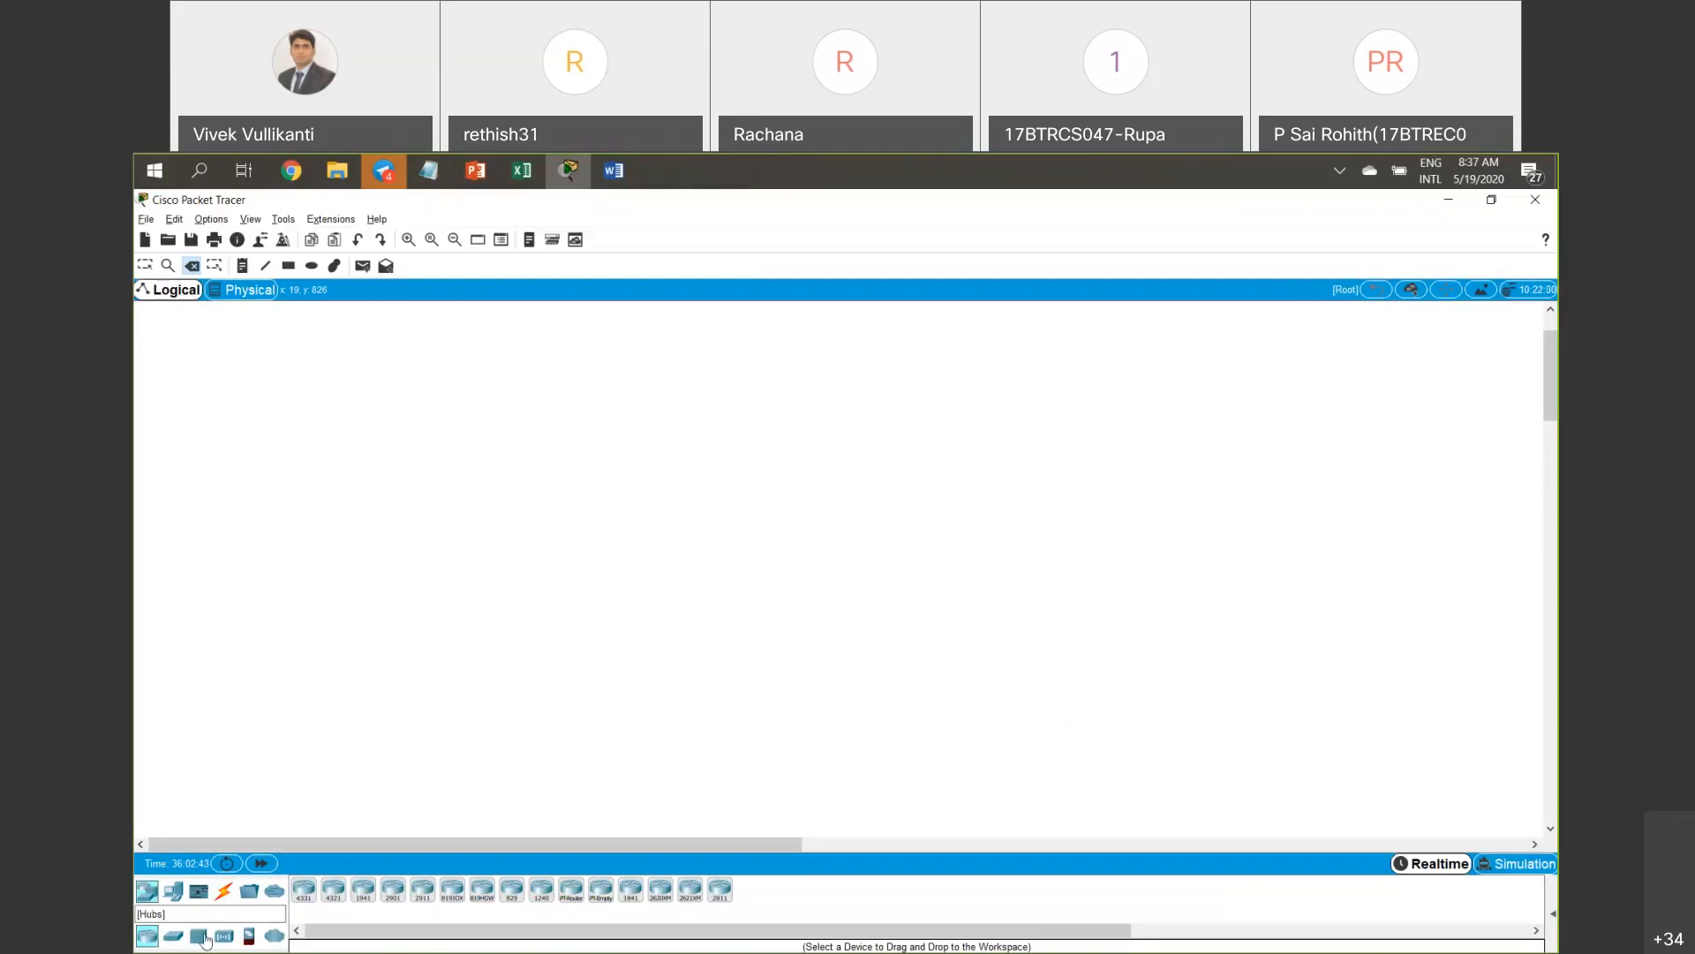
pyautogui.click(223, 936)
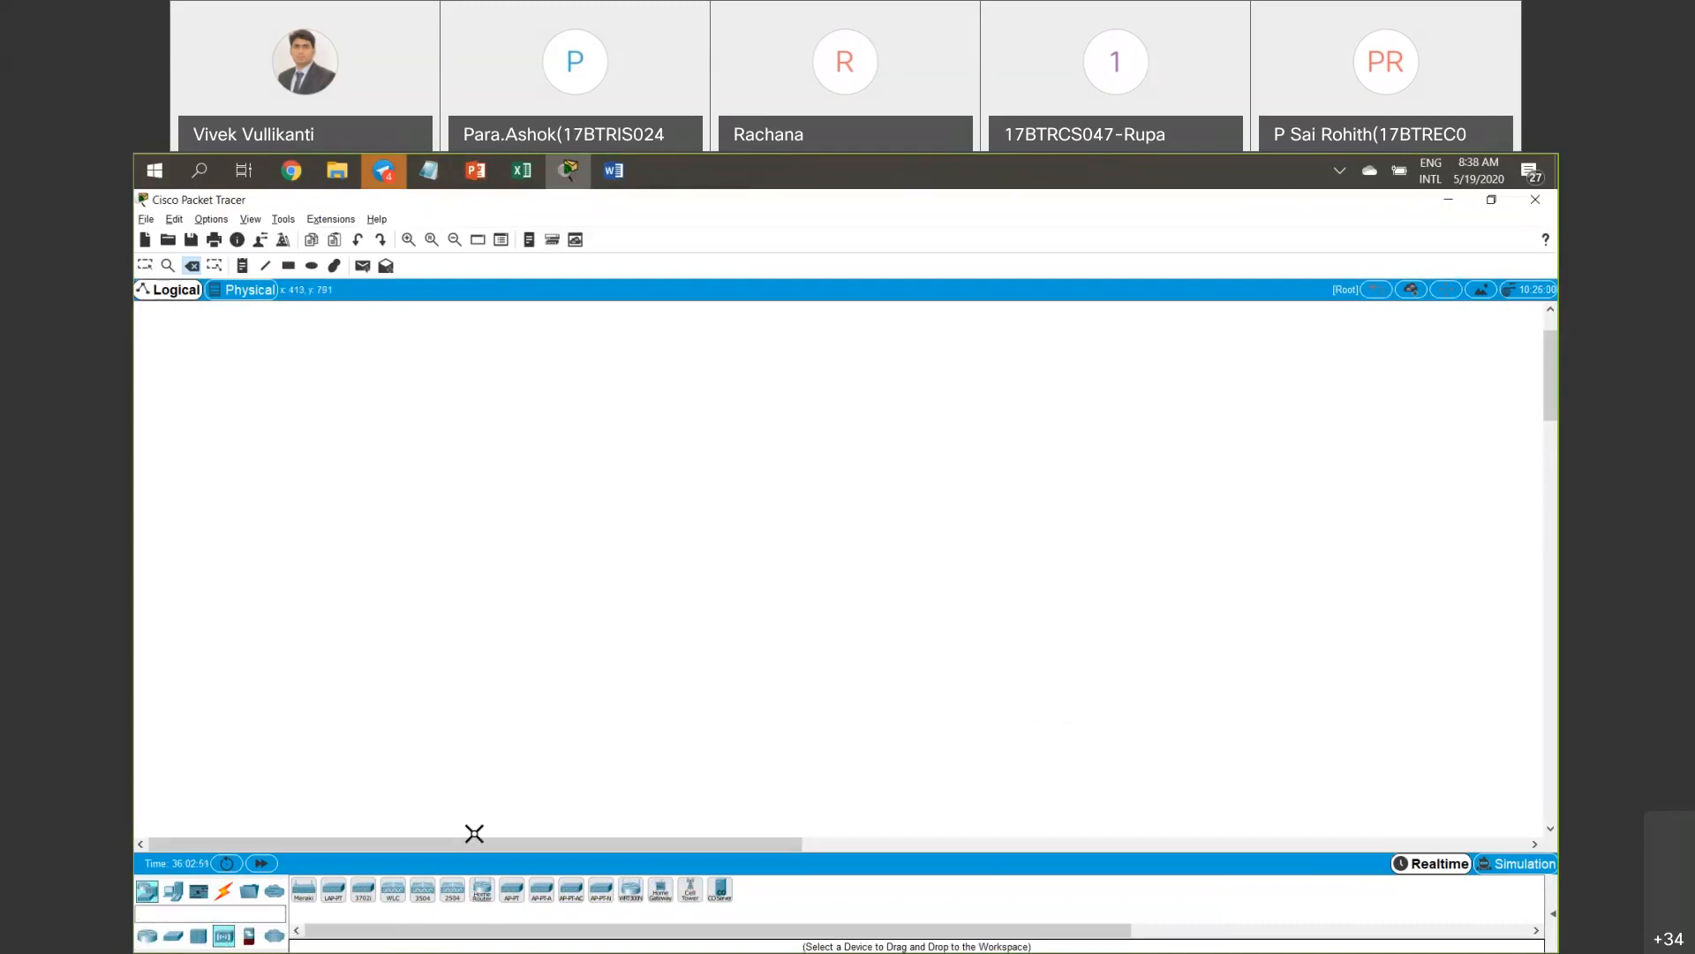
pyautogui.click(484, 894)
pyautogui.click(617, 456)
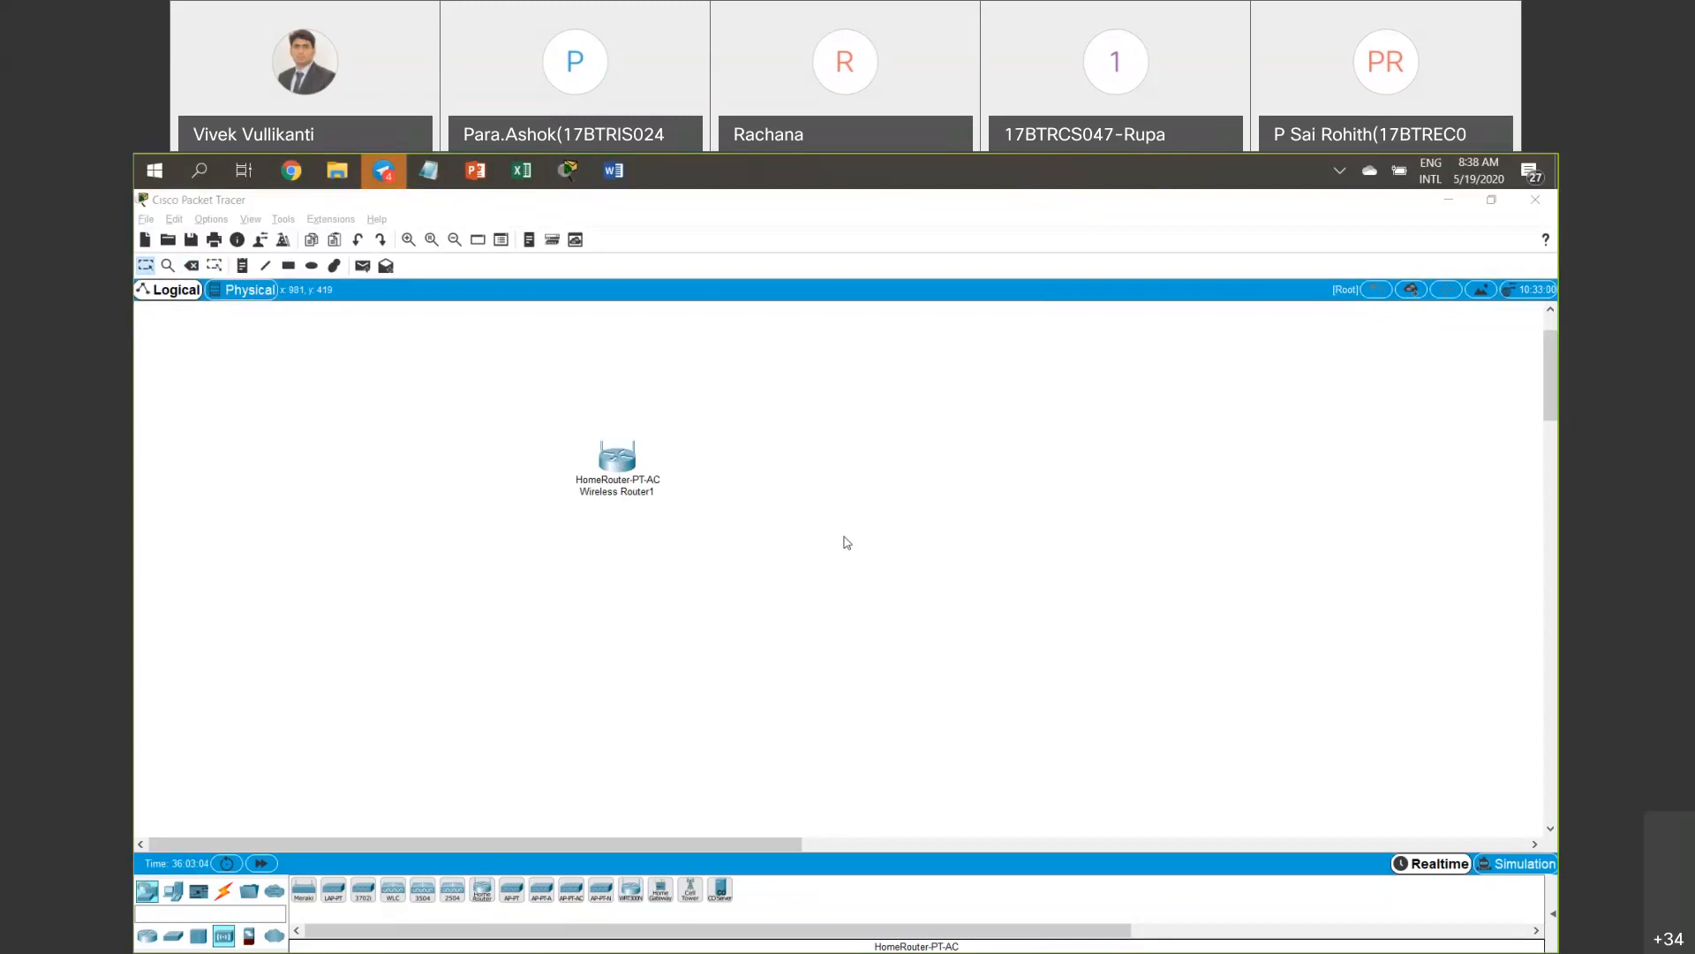
pyautogui.click(708, 536)
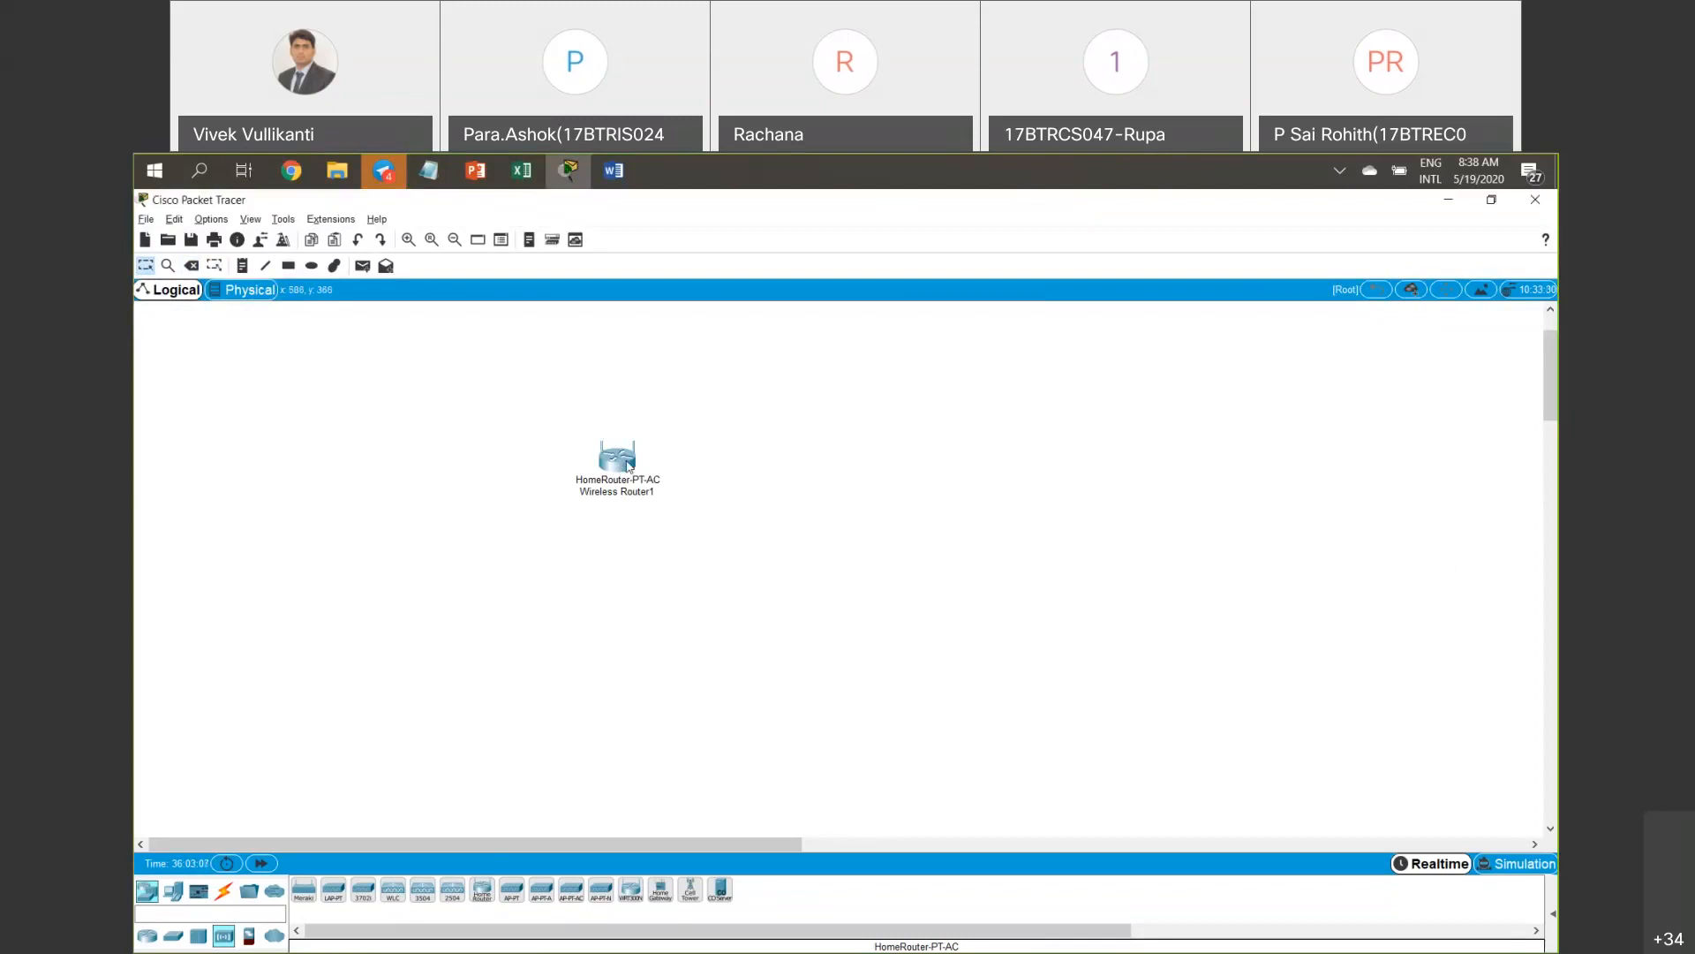
pyautogui.moveTo(628, 465); pyautogui.dragTo(658, 466)
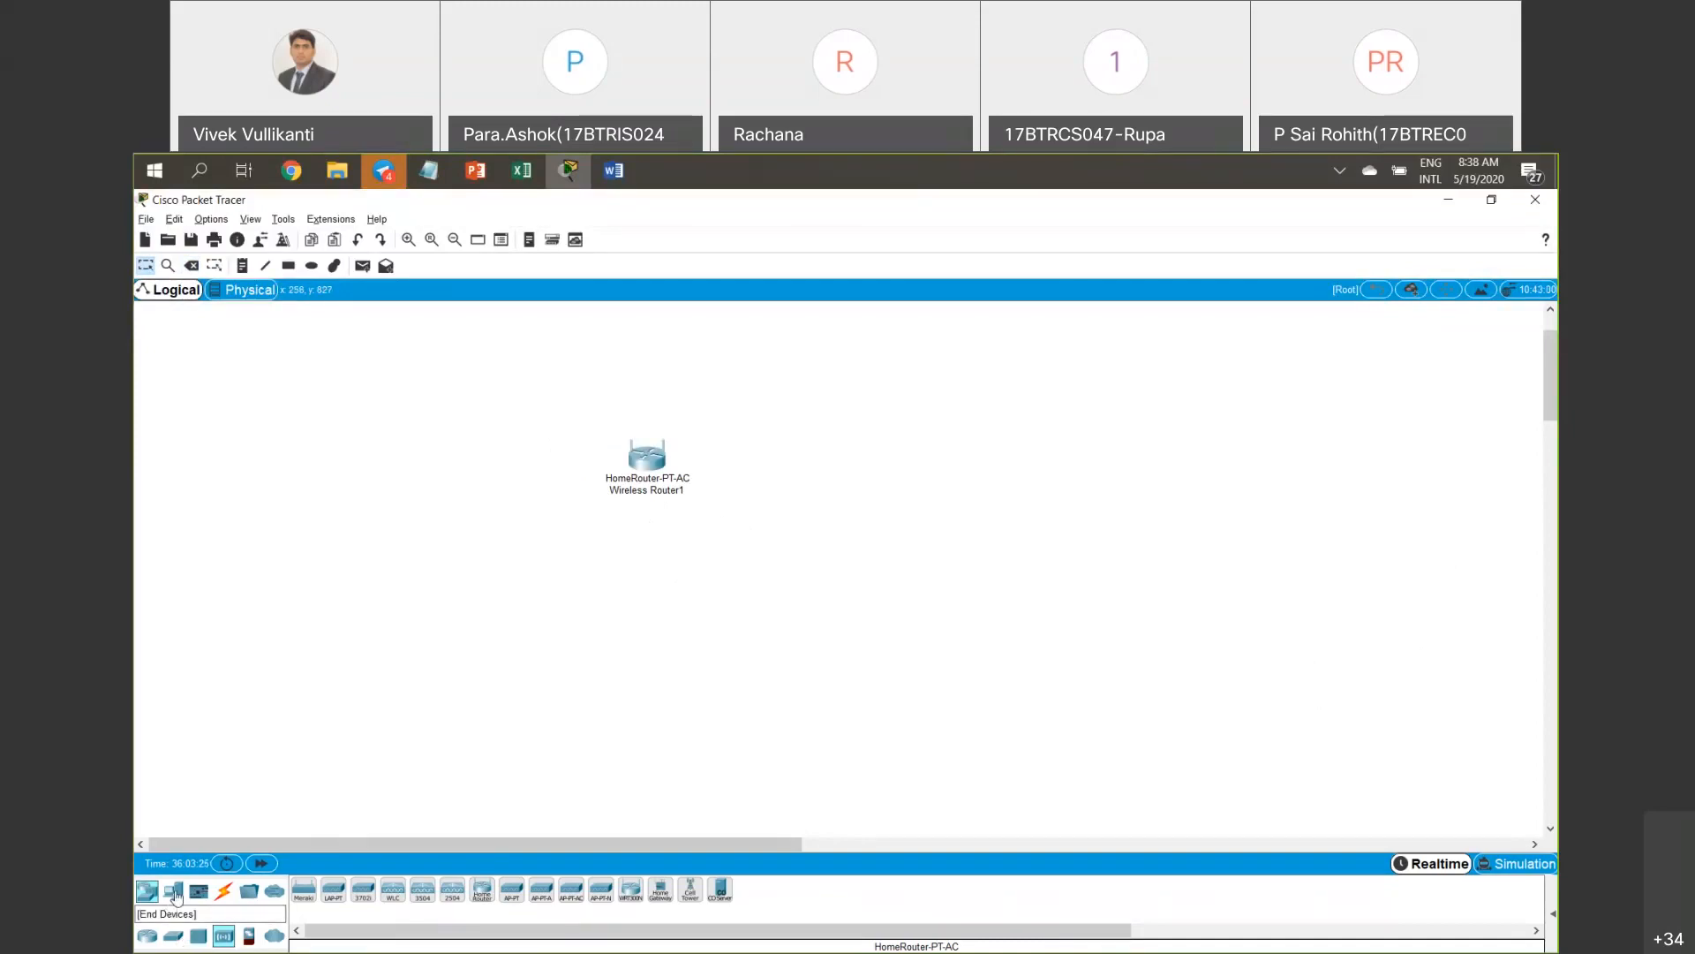
# Place a Router-PT (Router1) on the canvas and move the wireless router down-left.
pyautogui.click(175, 893)
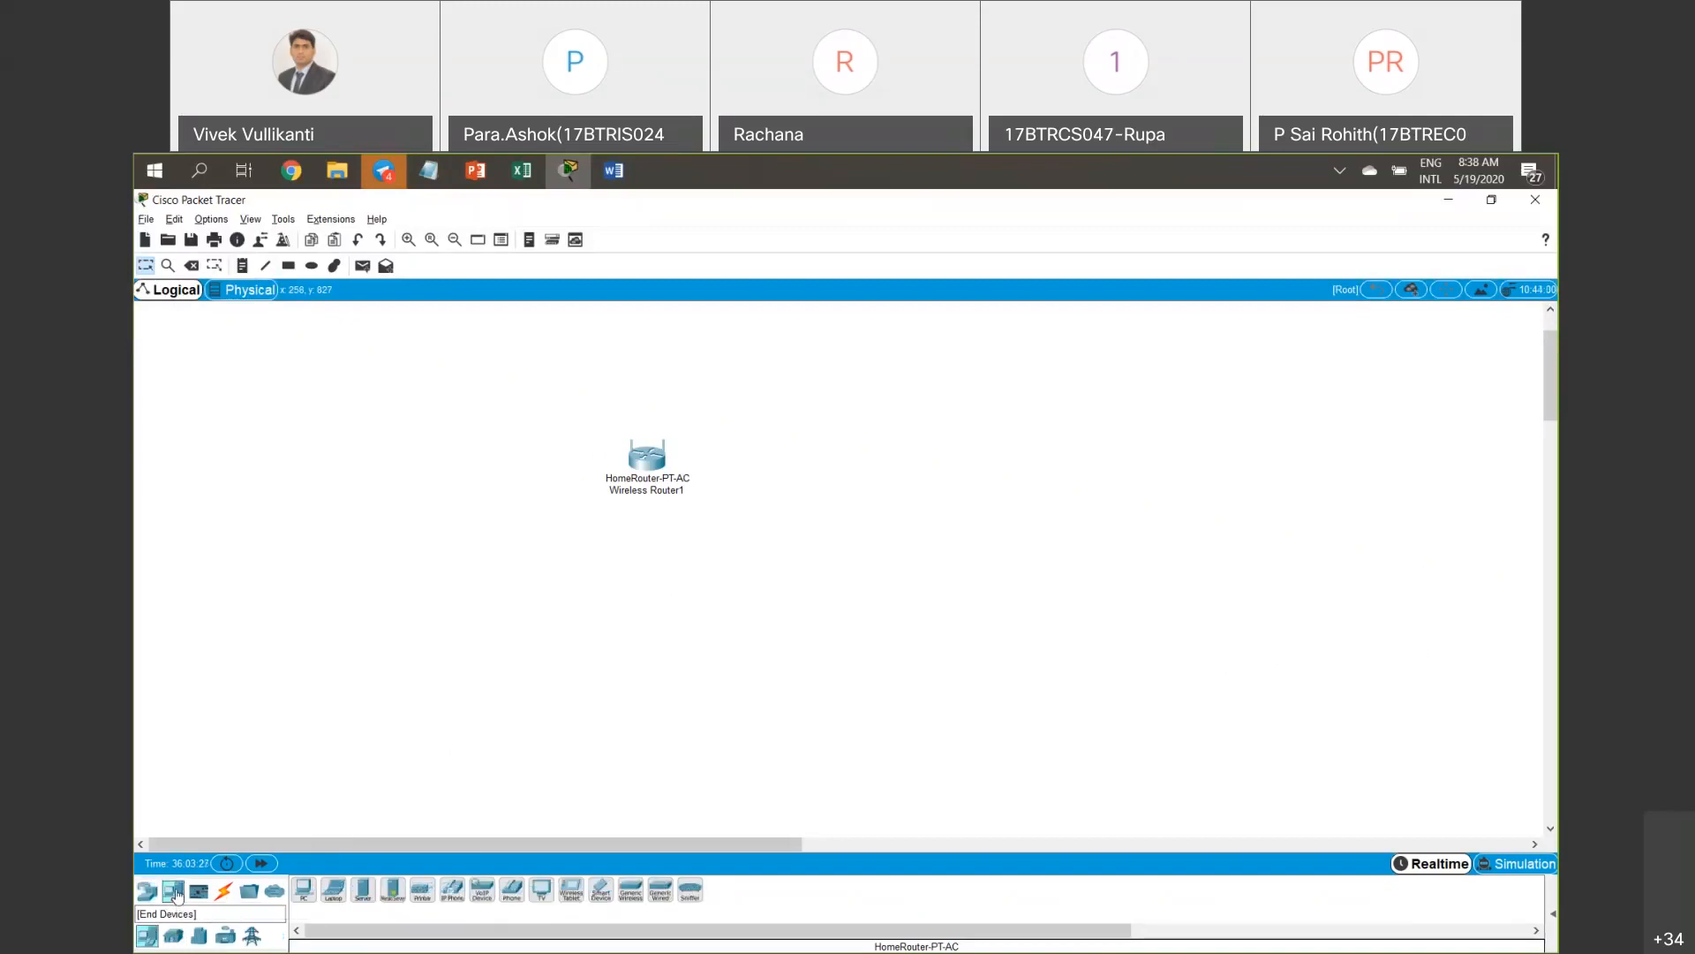
pyautogui.moveTo(574, 399); pyautogui.dragTo(566, 510)
pyautogui.click(690, 516)
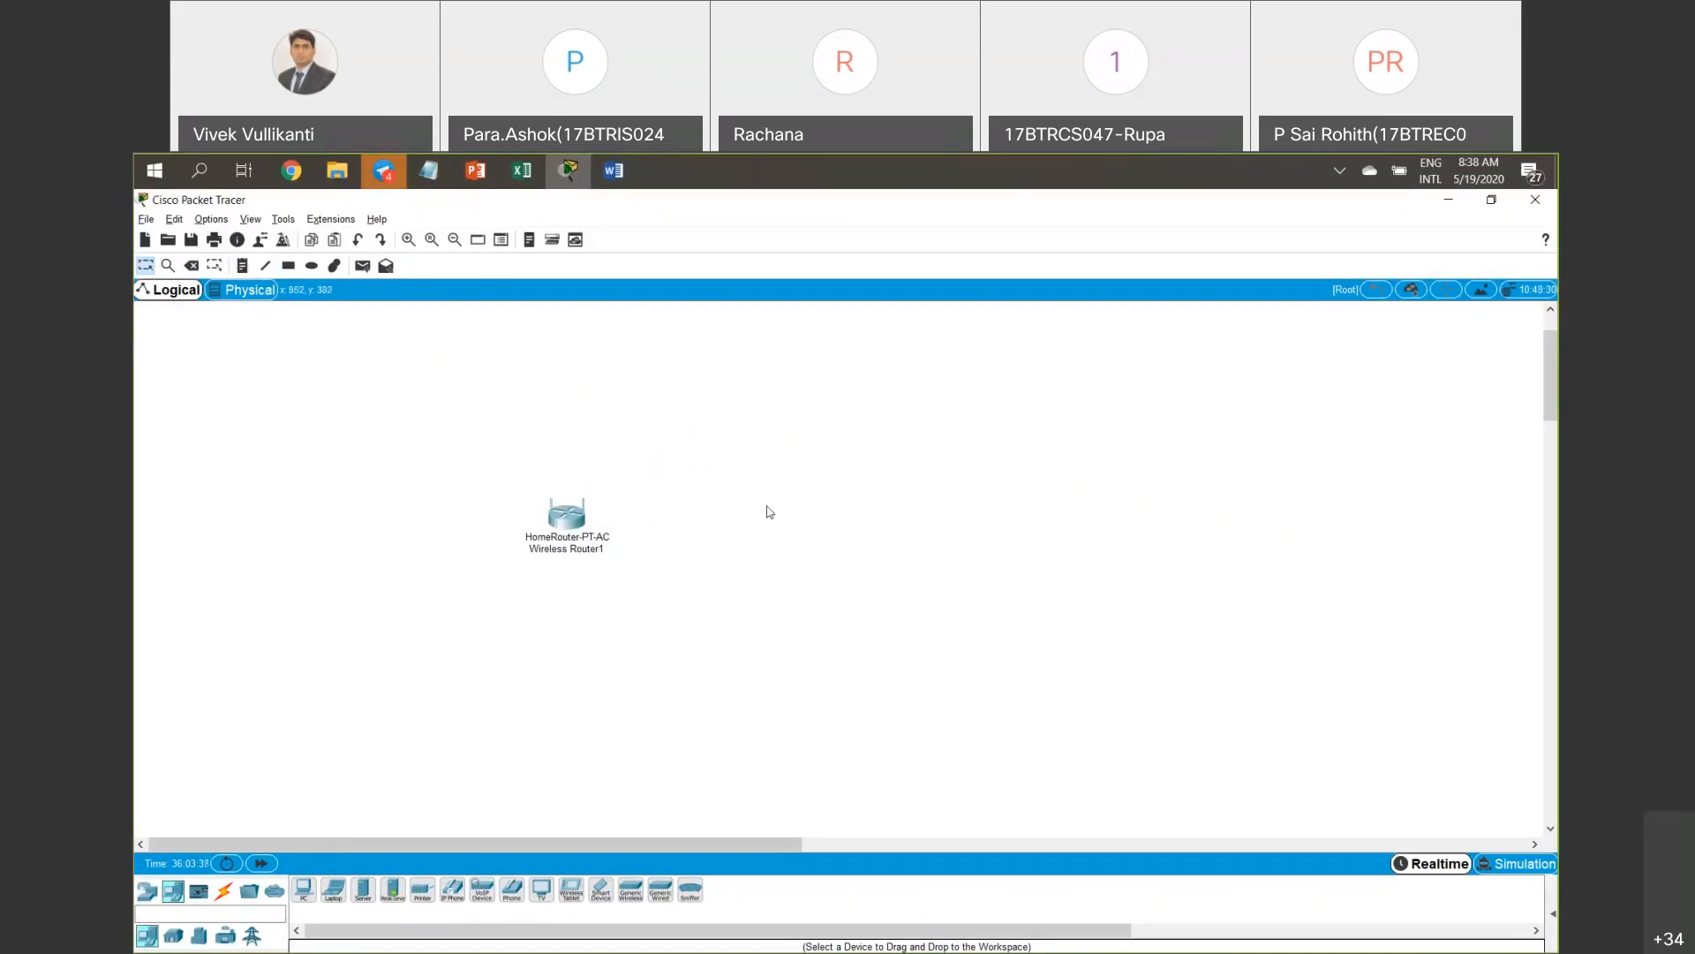
pyautogui.click(146, 890)
pyautogui.click(173, 935)
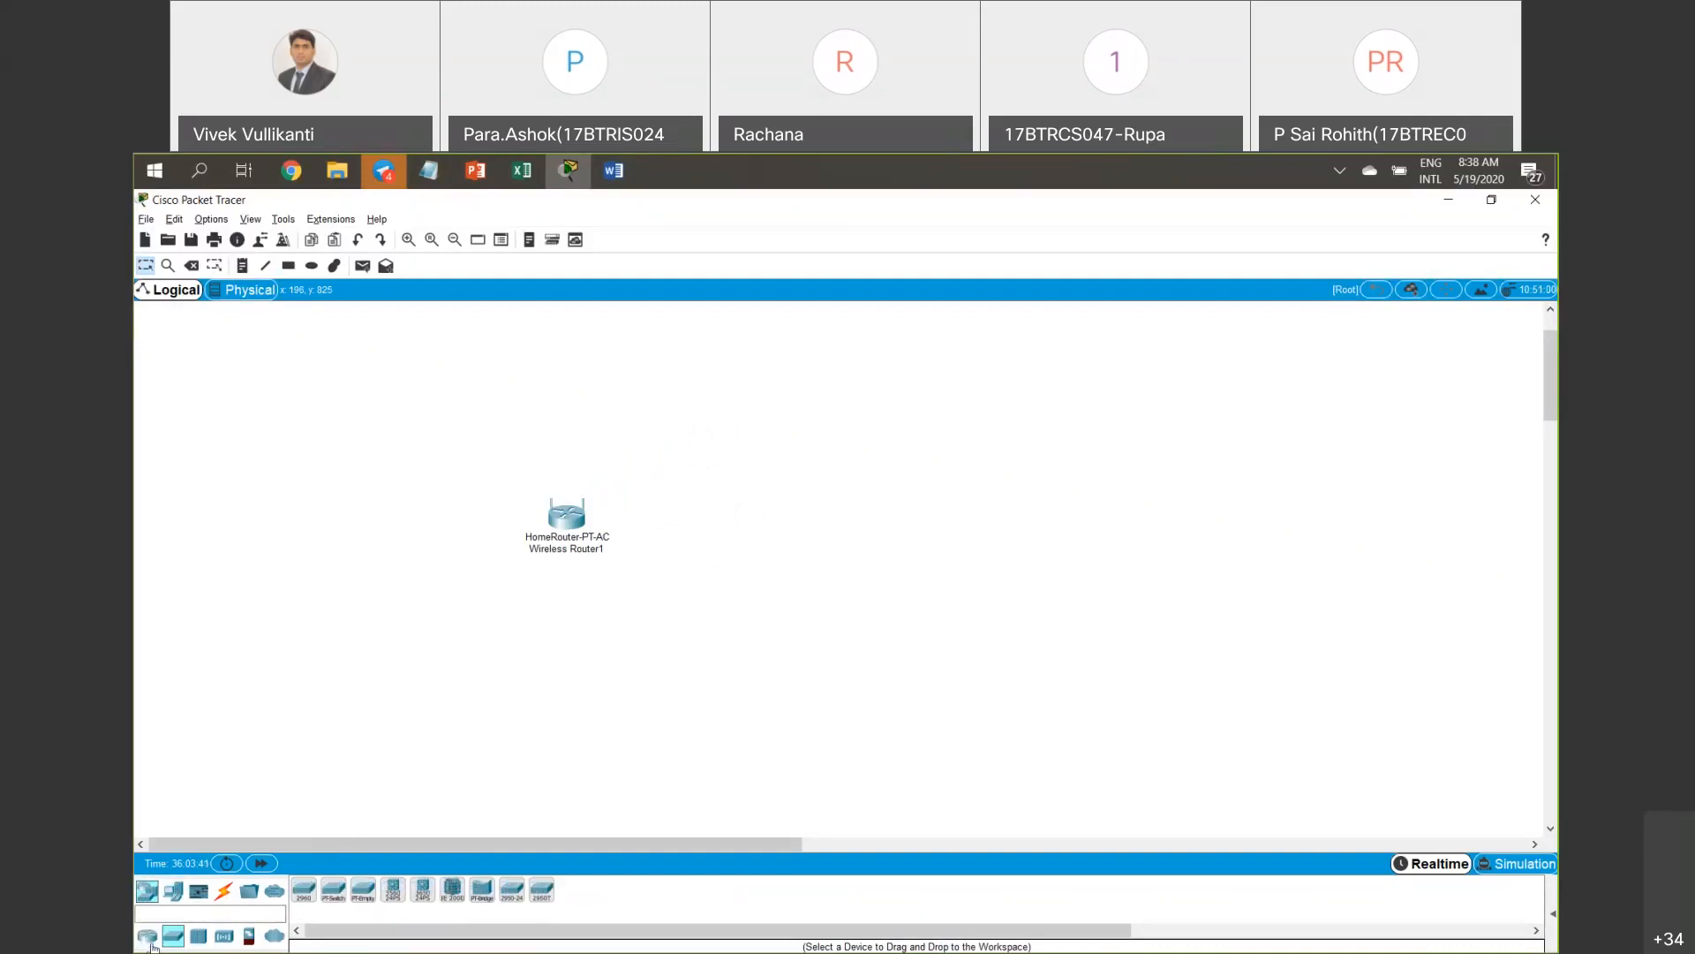
pyautogui.click(146, 936)
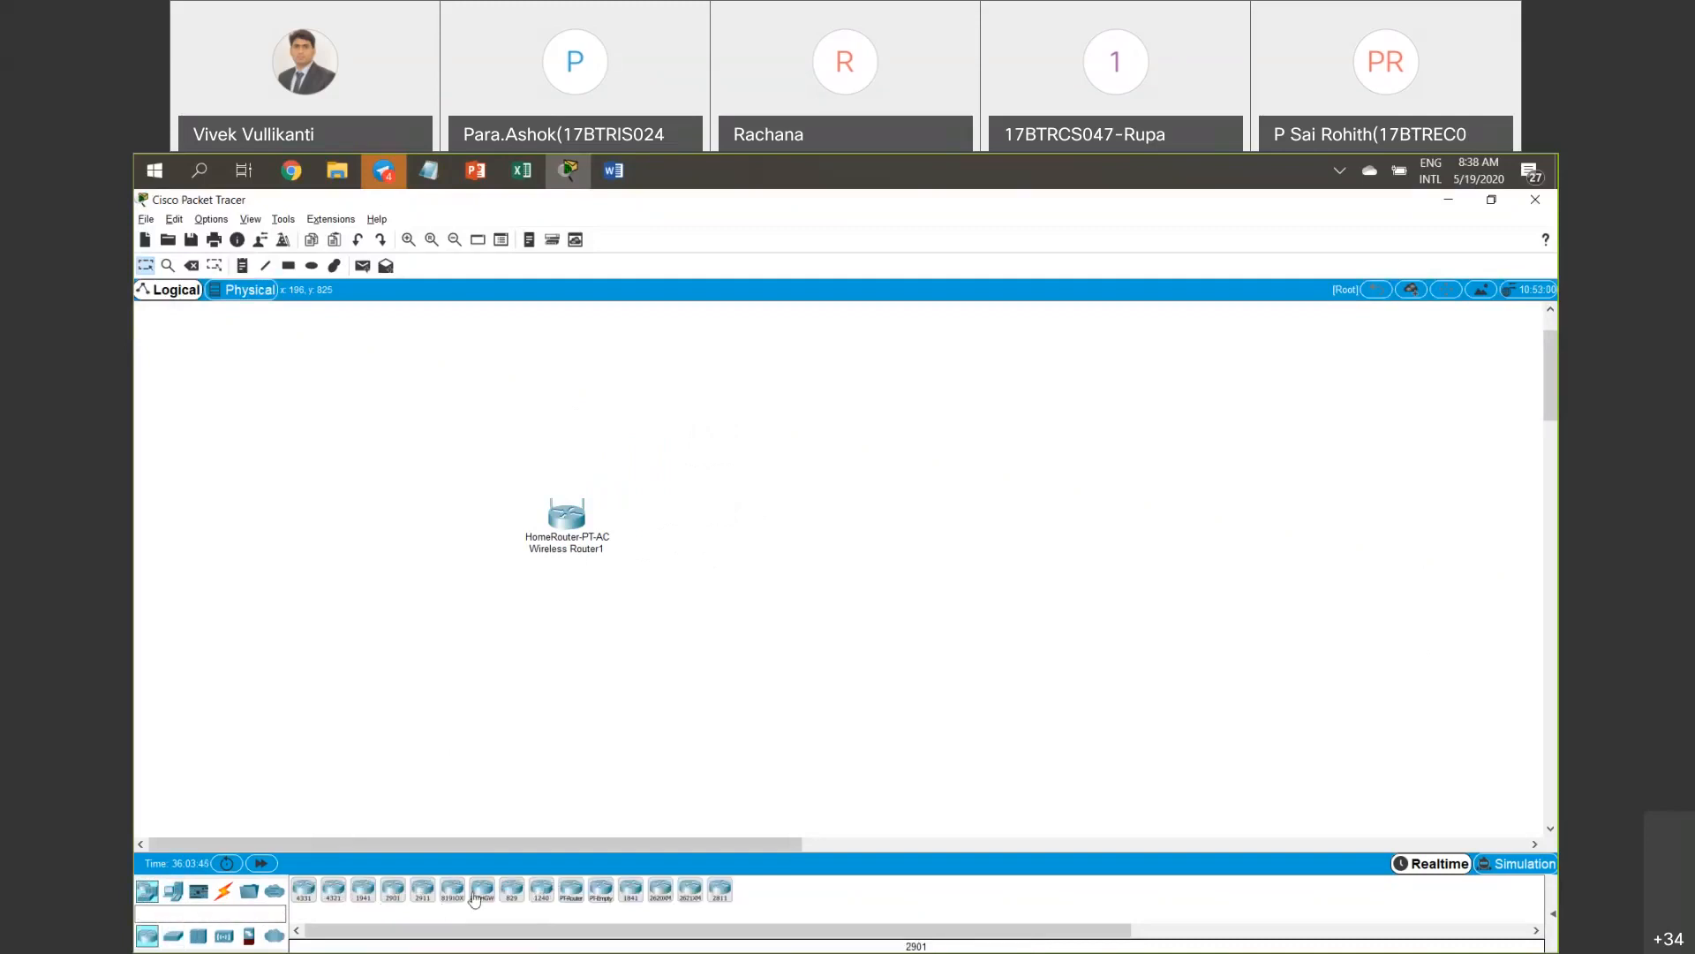
pyautogui.click(571, 889)
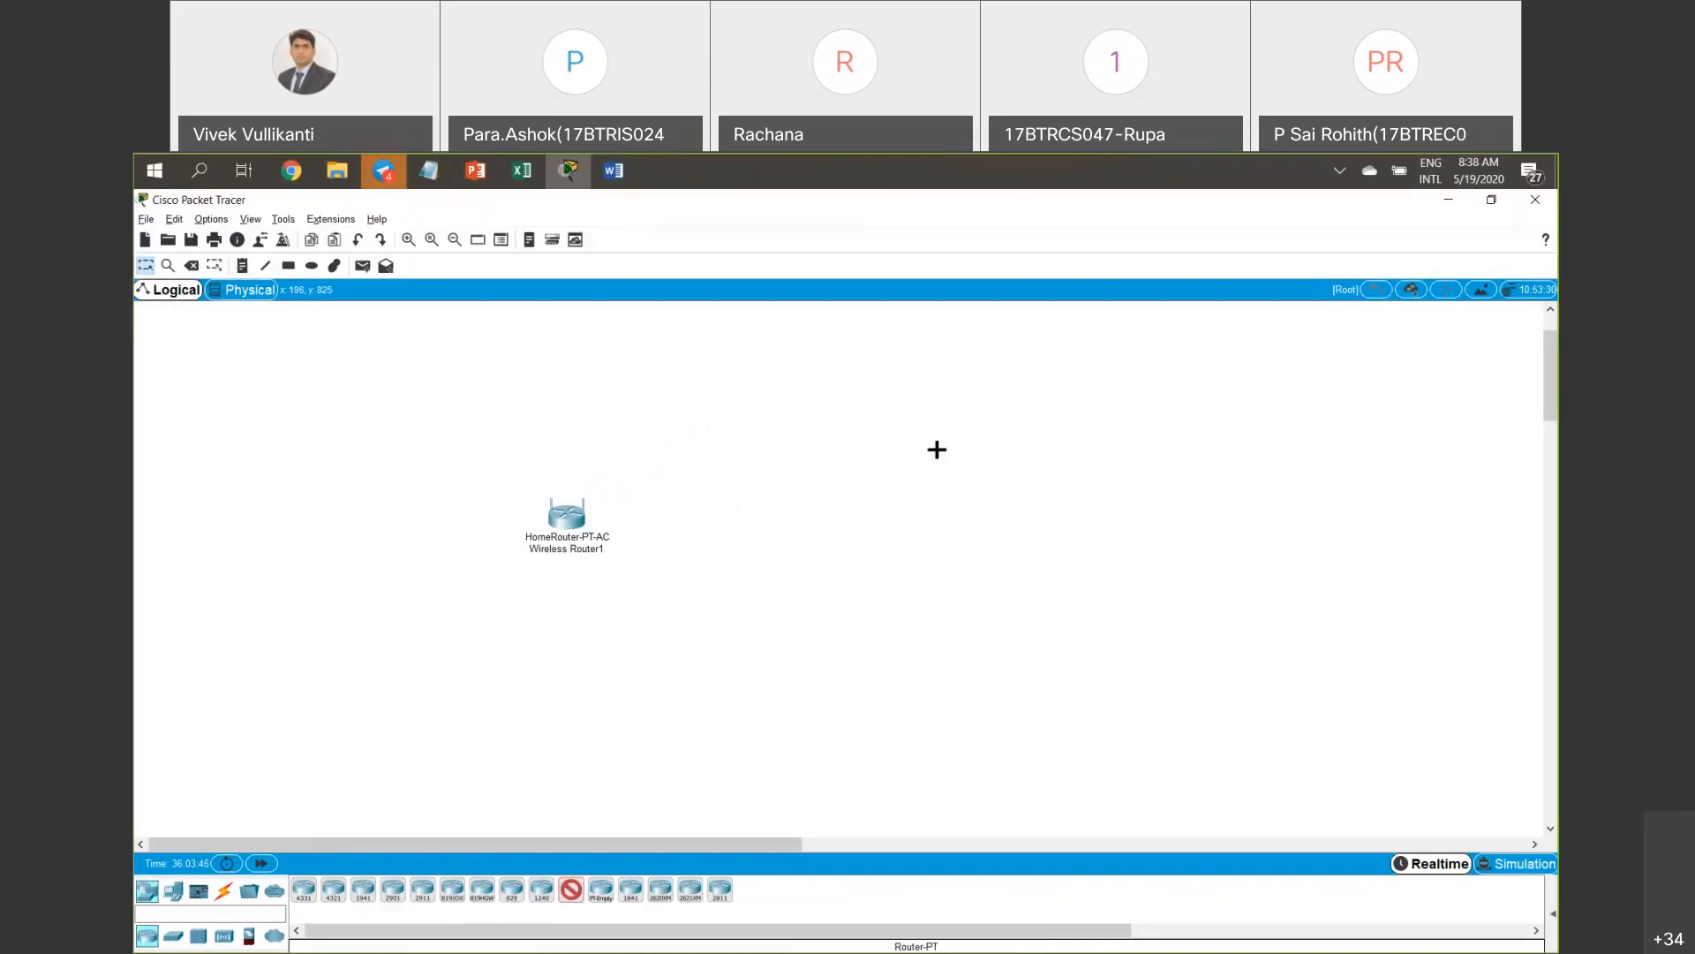
pyautogui.click(814, 435)
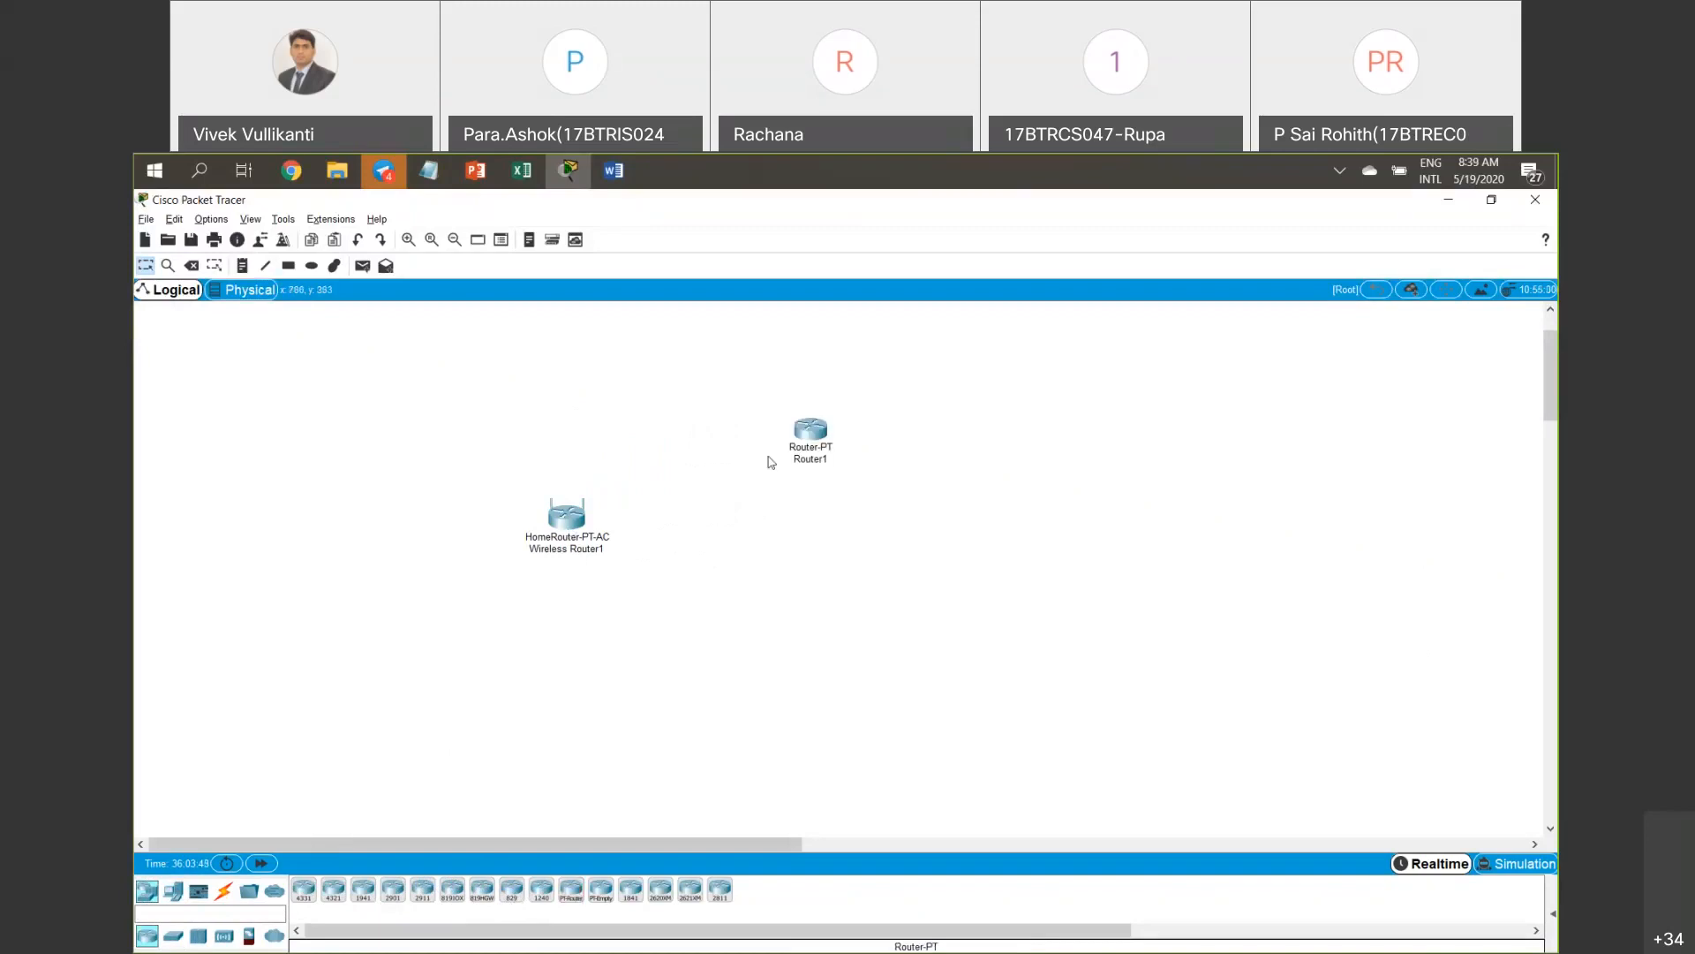
pyautogui.moveTo(560, 539); pyautogui.dragTo(405, 578)
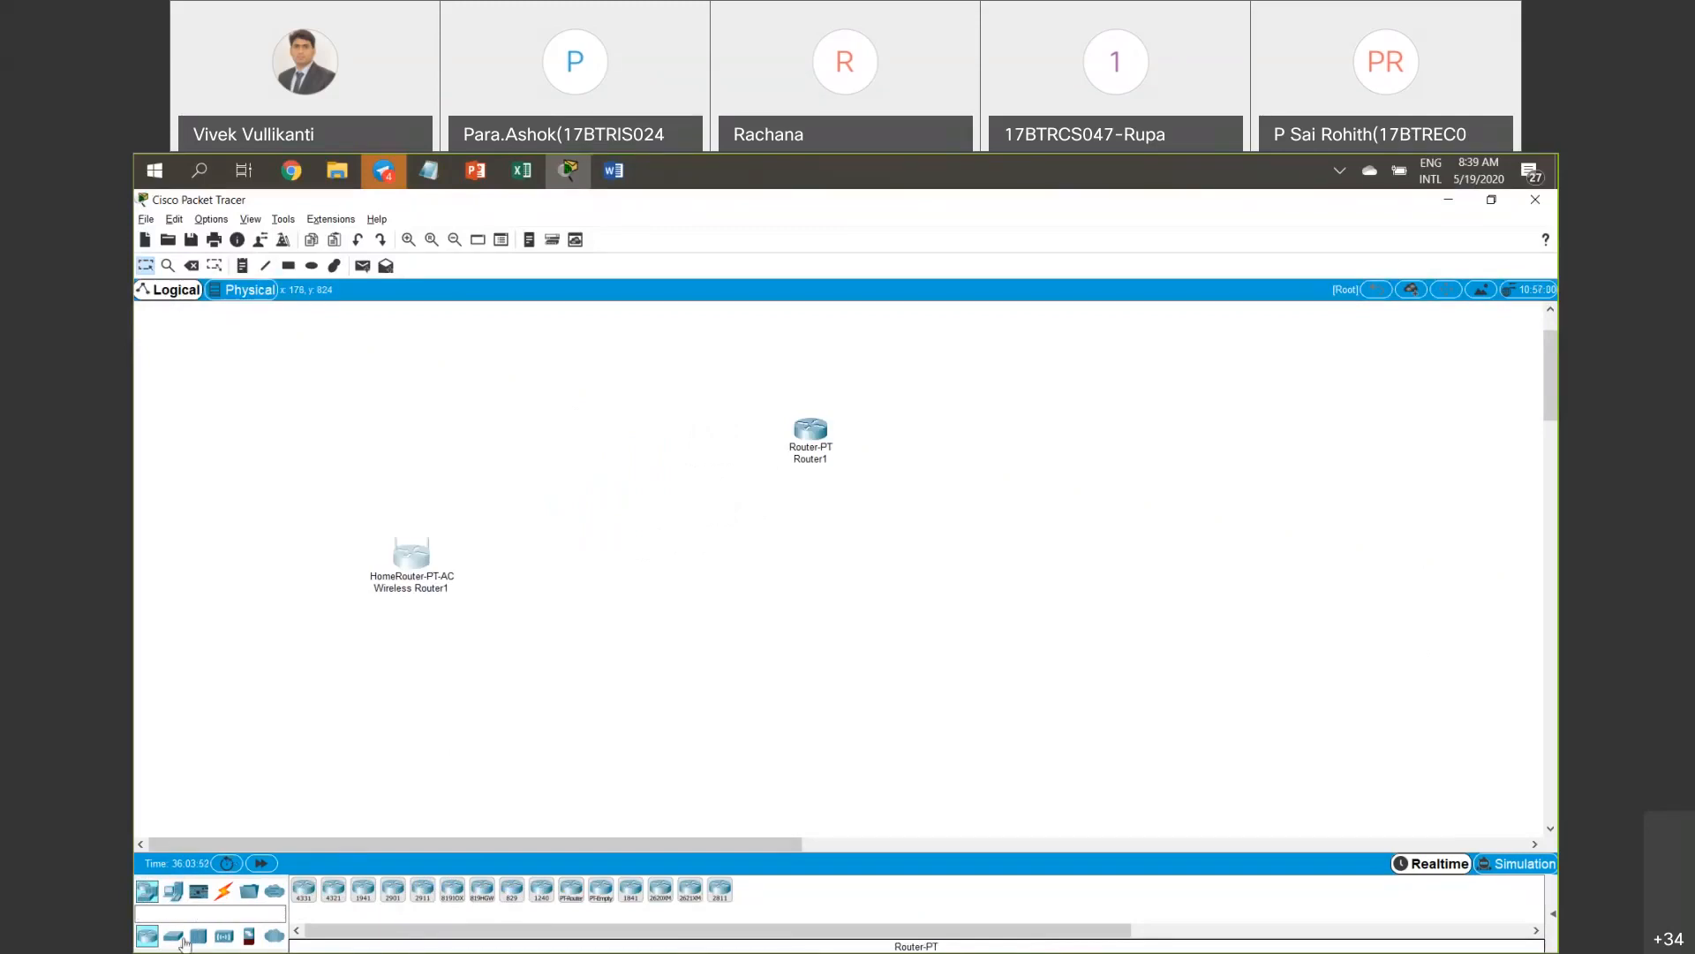
# Place a Switch-PT (Switch2) and arrange it just below Router1.
pyautogui.click(177, 938)
pyautogui.click(333, 889)
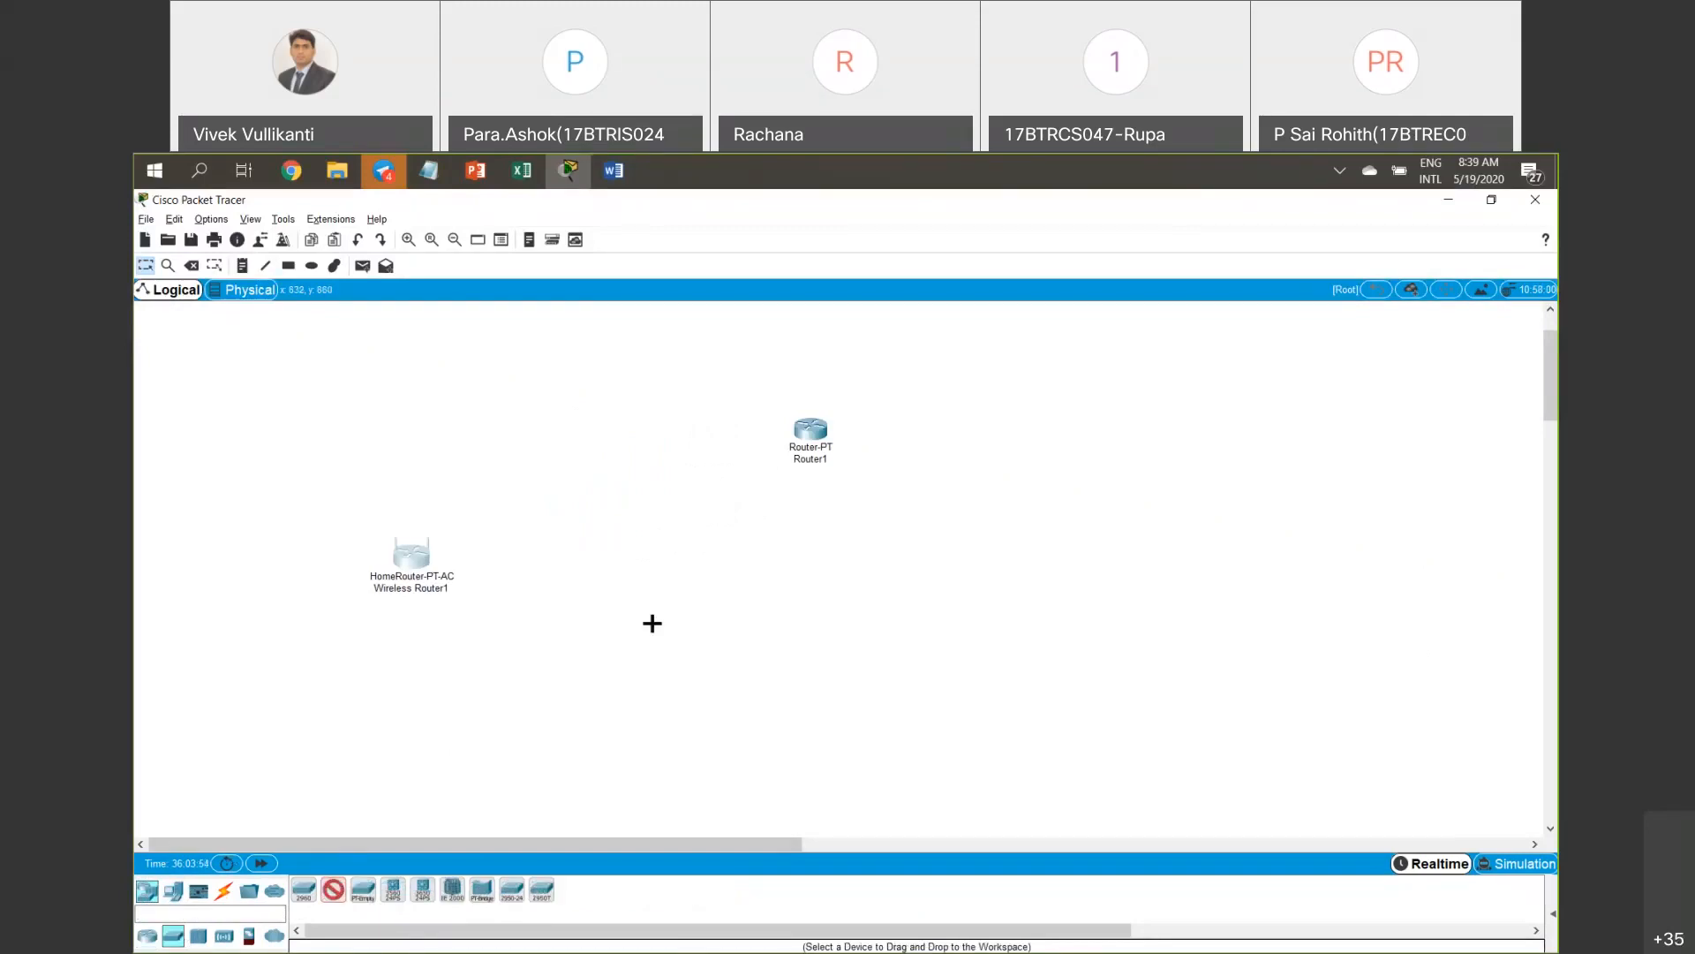
pyautogui.click(655, 481)
pyautogui.moveTo(809, 434); pyautogui.dragTo(781, 385)
pyautogui.moveTo(558, 447); pyautogui.dragTo(1197, 643)
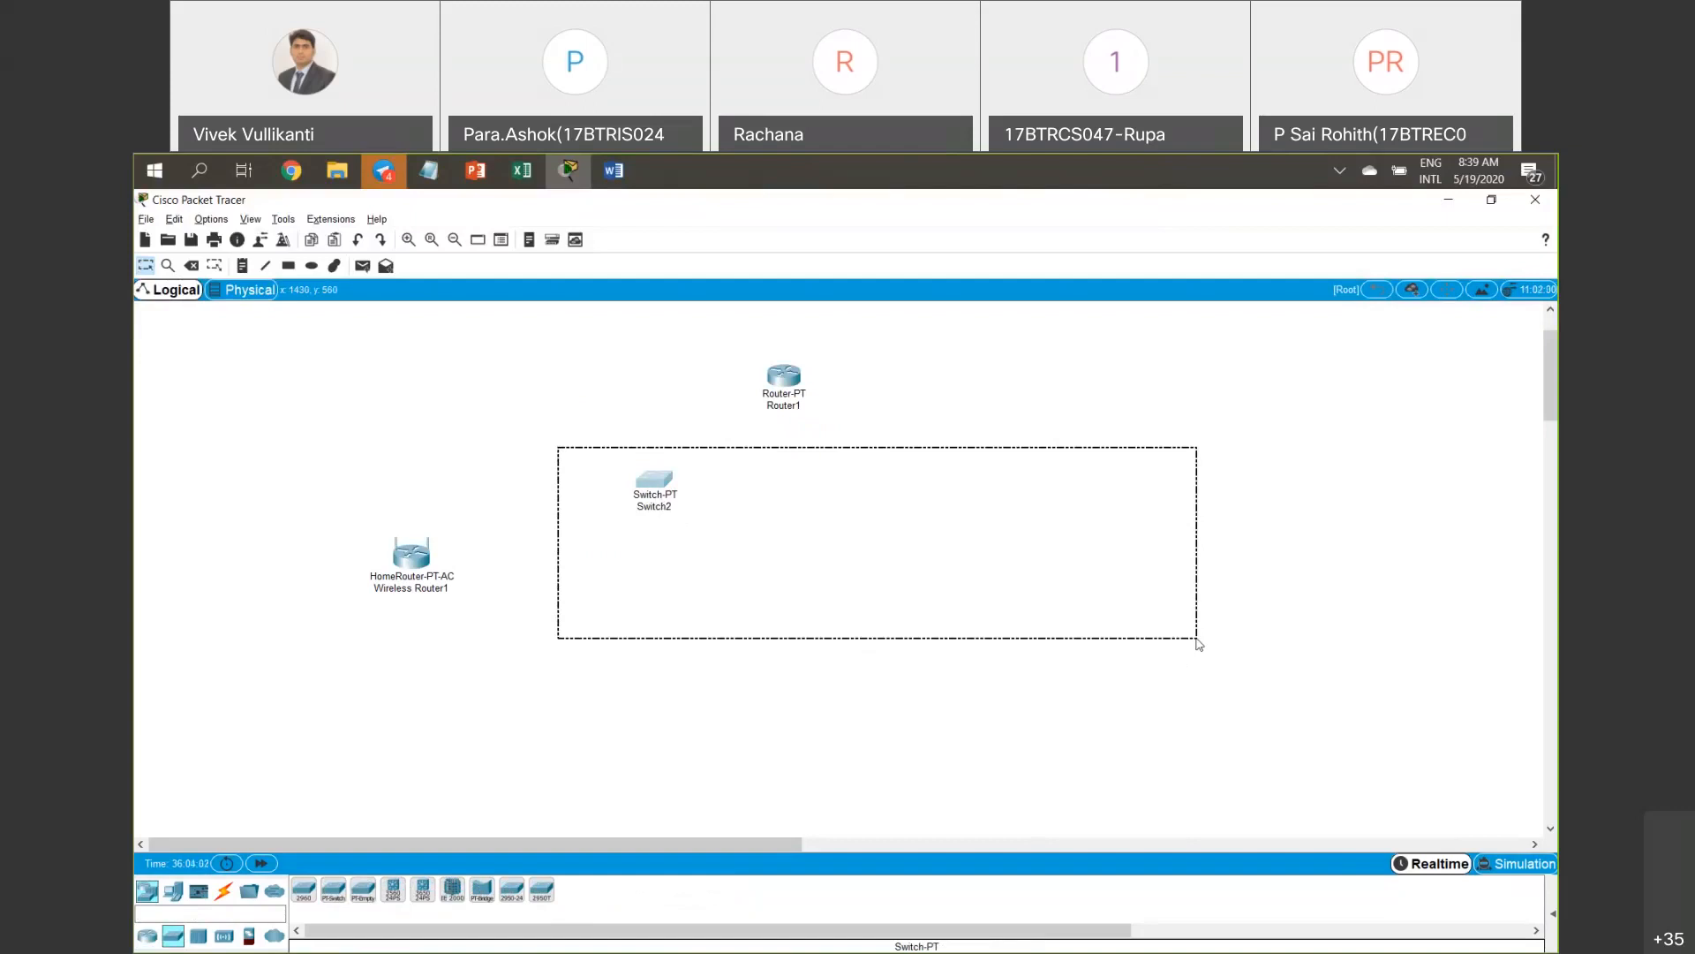
pyautogui.moveTo(1197, 643); pyautogui.dragTo(1197, 643)
pyautogui.moveTo(669, 487); pyautogui.dragTo(688, 442)
pyautogui.click(783, 405)
# Rename Router1 to 'FET Router'.
pyautogui.doubleClick(766, 406)
pyautogui.press('BackSpace')
pyautogui.write('CAmpus')
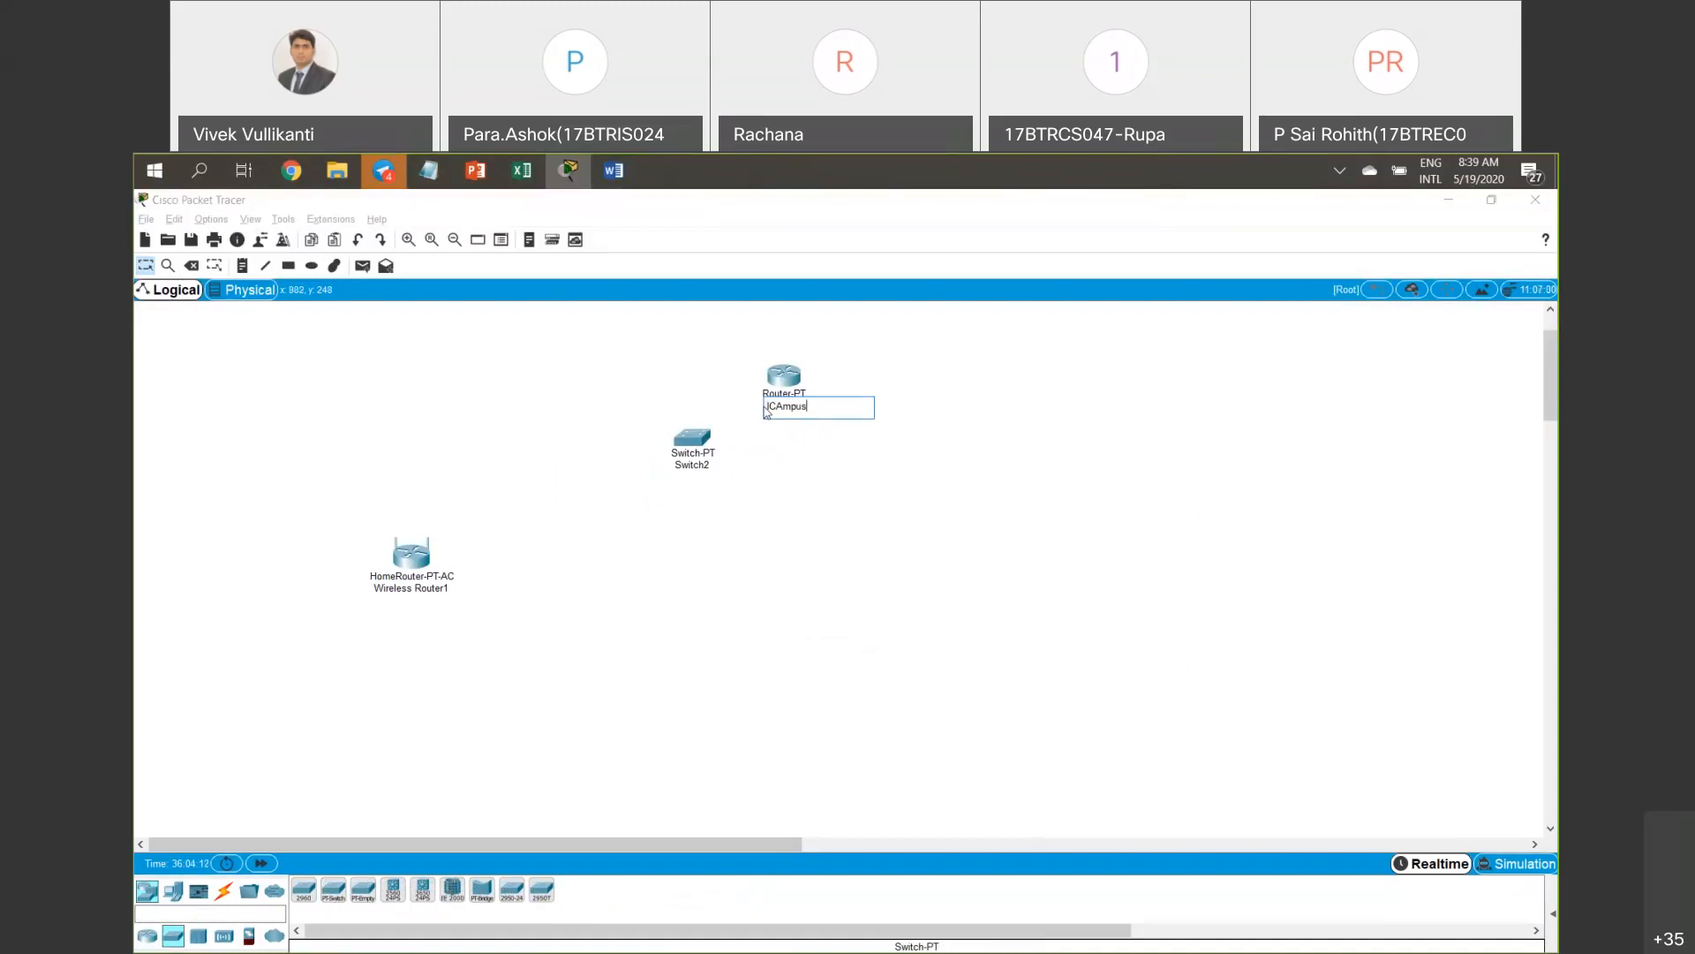
pyautogui.press('BackSpace')
pyautogui.press('BackSpace')
pyautogui.press('BackSpace')
pyautogui.press('BackSpace')
pyautogui.press('BackSpace')
pyautogui.write('FET Router')
pyautogui.click(742, 463)
# Rename Switch2 to 'Master Switch'.
pyautogui.click(687, 468)
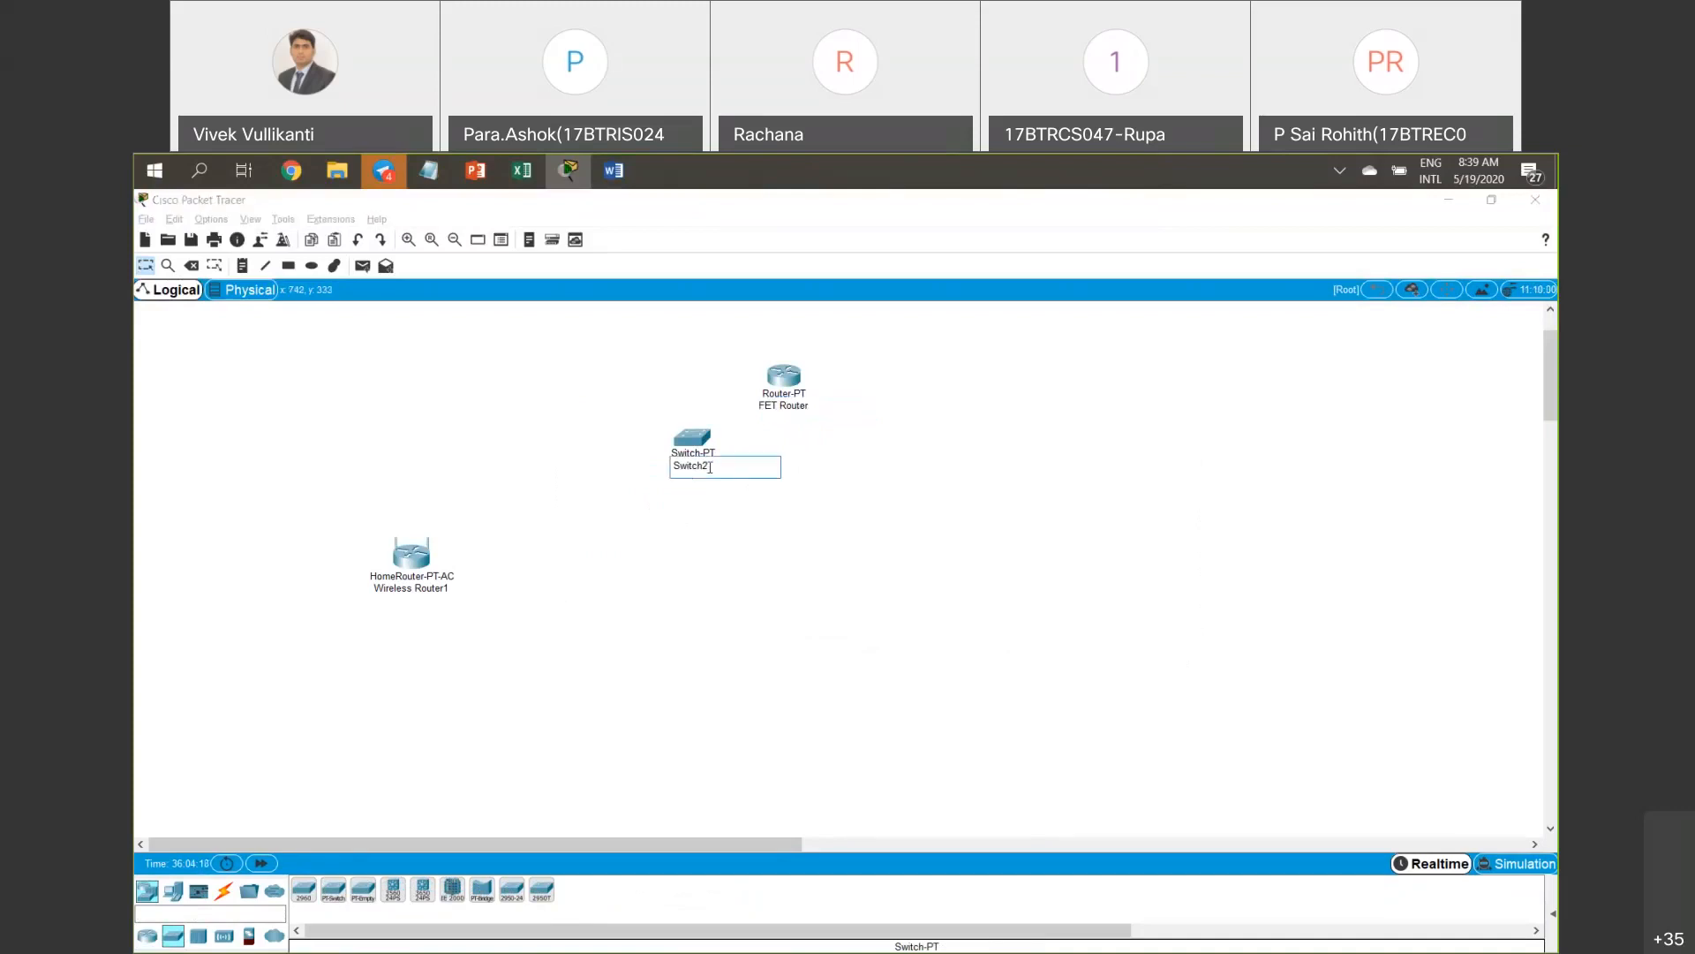
pyautogui.write('Master Switch')
pyautogui.press('Return')
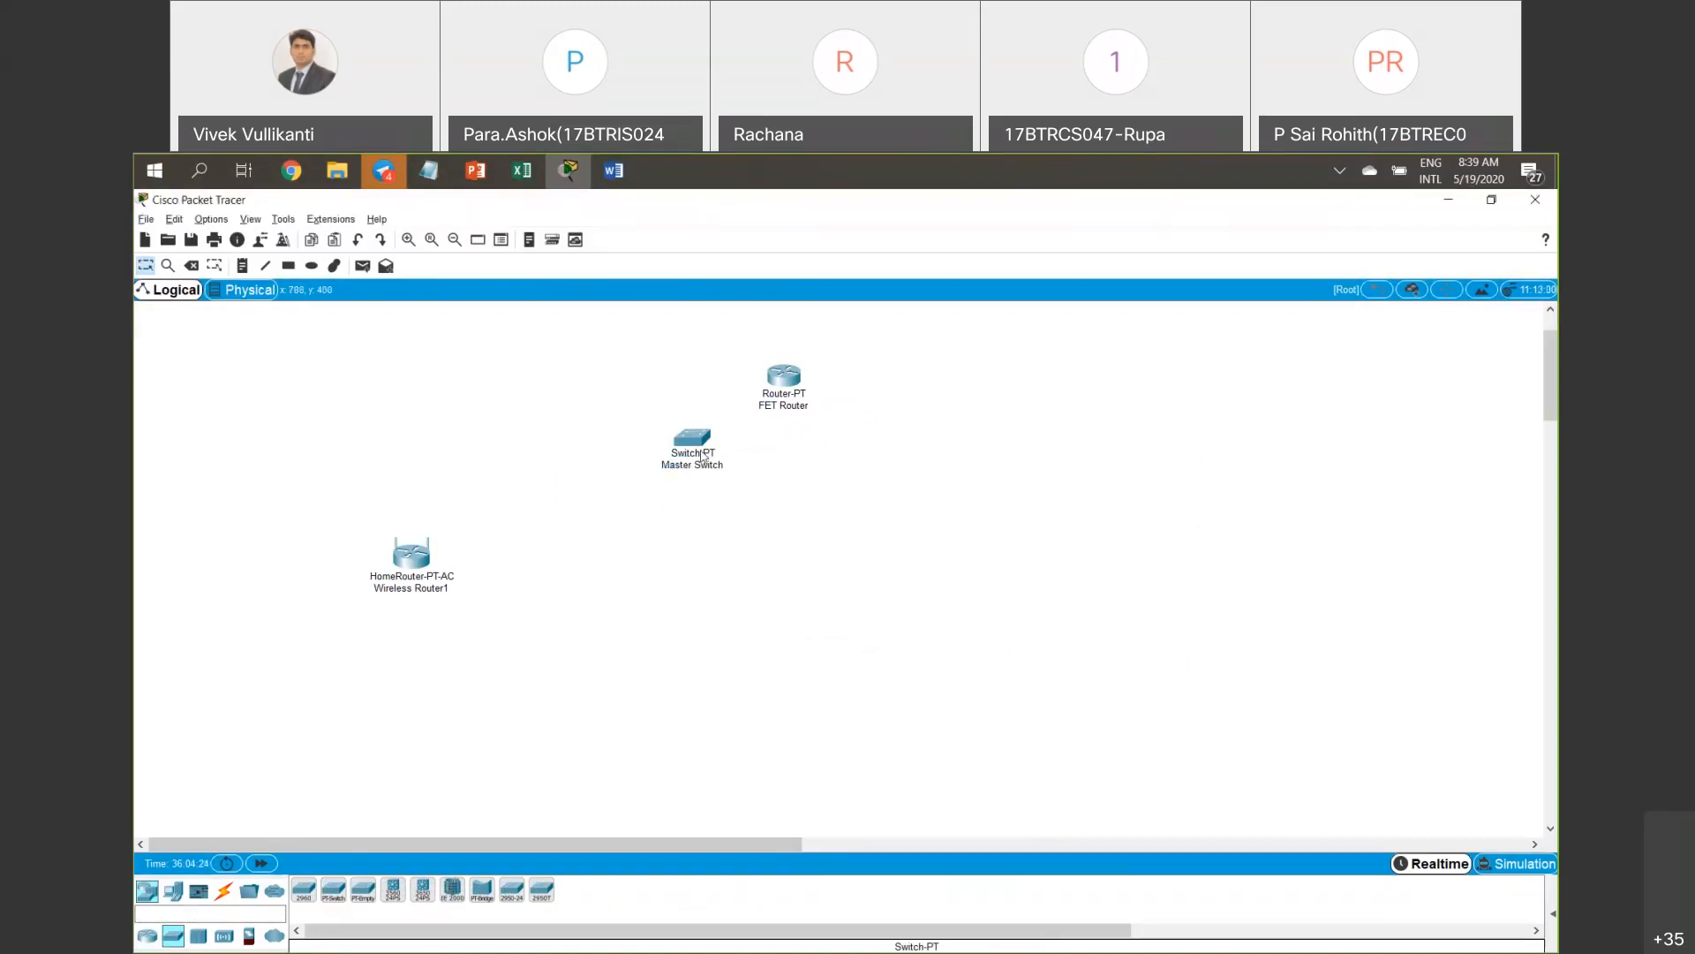
# Cable Master Switch to FET Router with an automatic connection and line them up side by side.
pyautogui.click(223, 890)
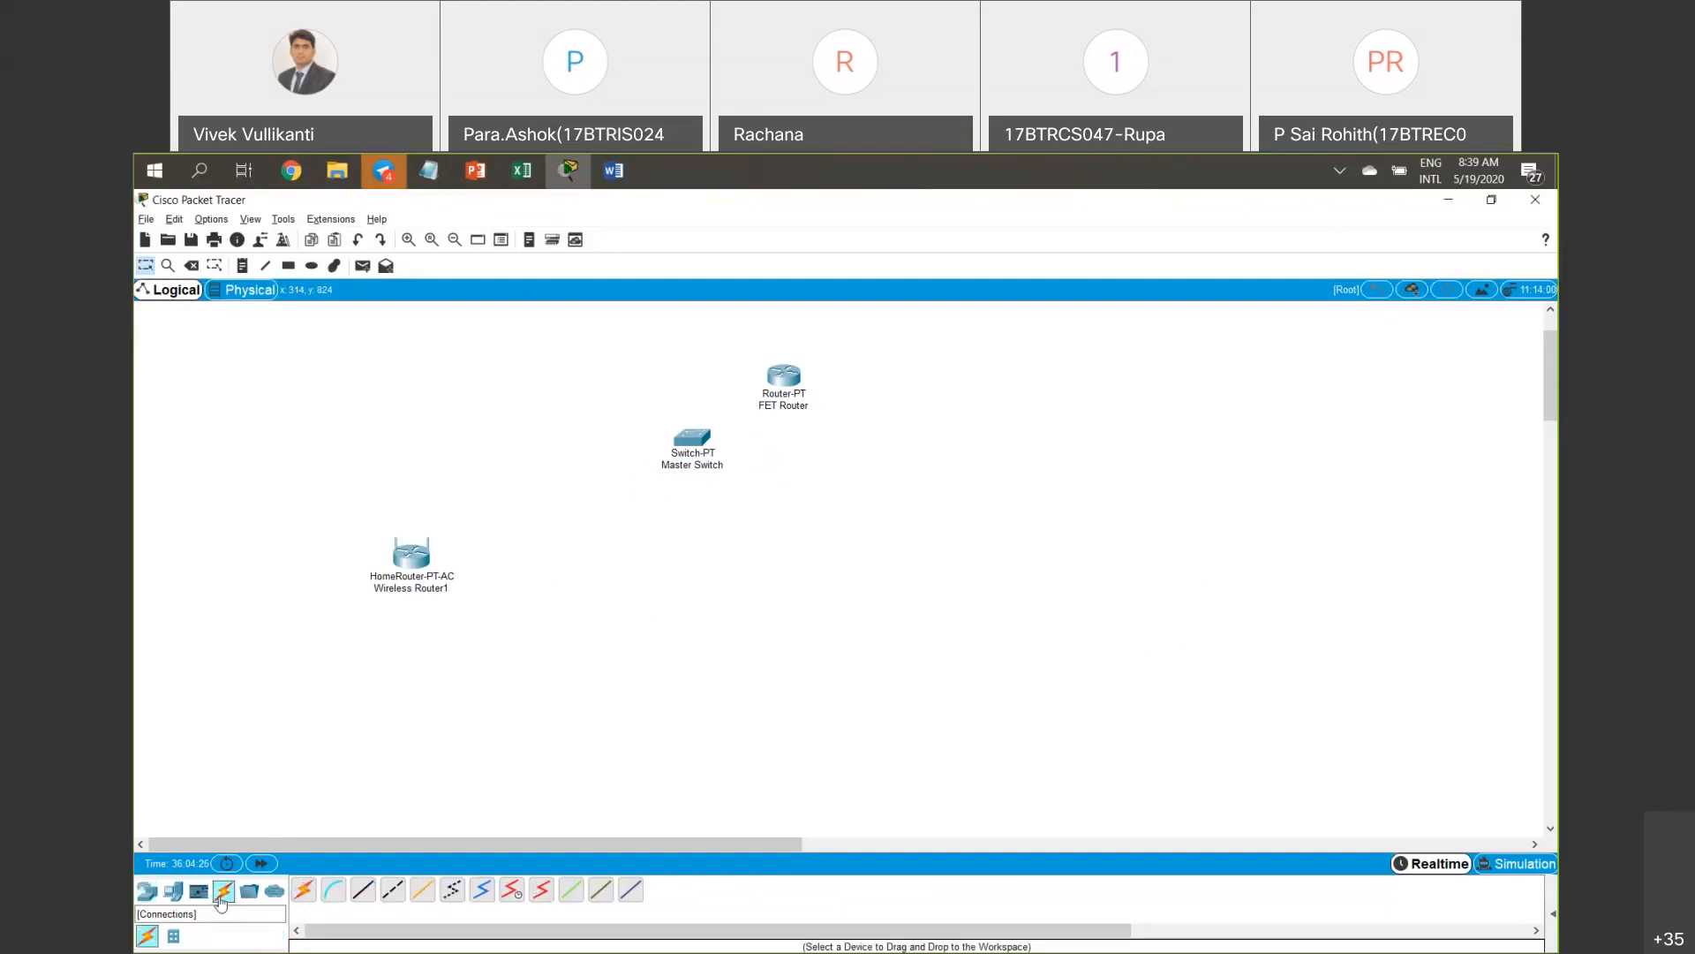
pyautogui.click(303, 890)
pyautogui.click(692, 439)
pyautogui.click(784, 376)
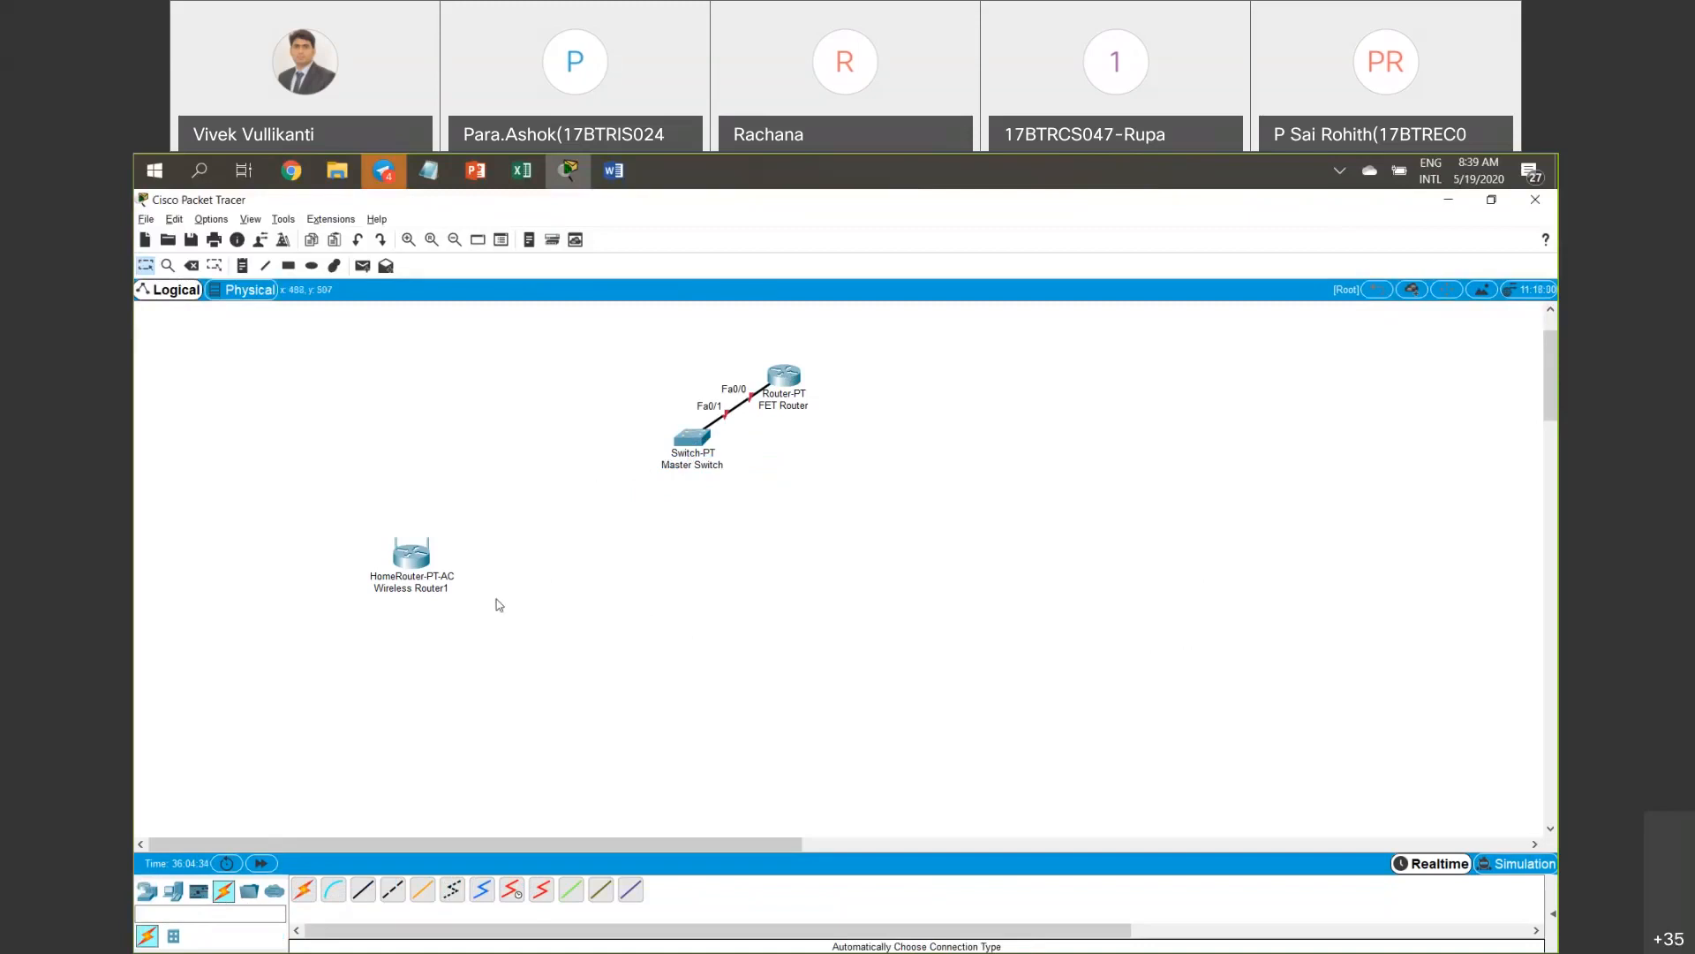
pyautogui.moveTo(691, 442); pyautogui.dragTo(636, 458)
pyautogui.moveTo(783, 375); pyautogui.dragTo(824, 450)
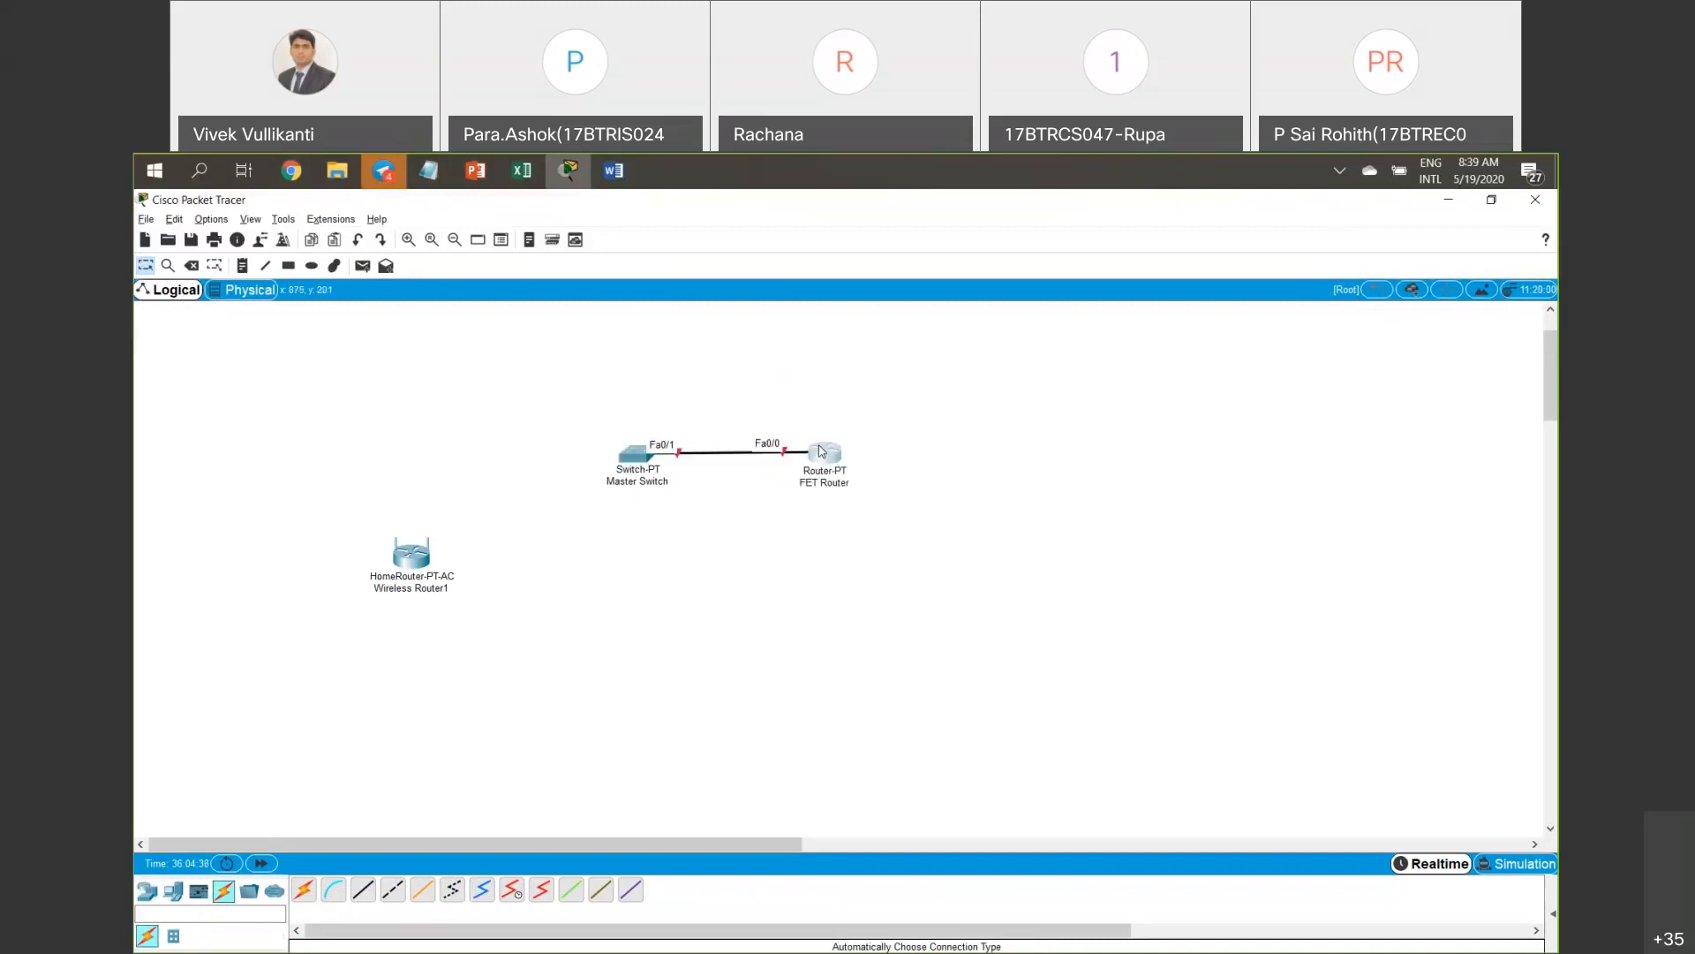
pyautogui.moveTo(928, 316); pyautogui.dragTo(835, 437)
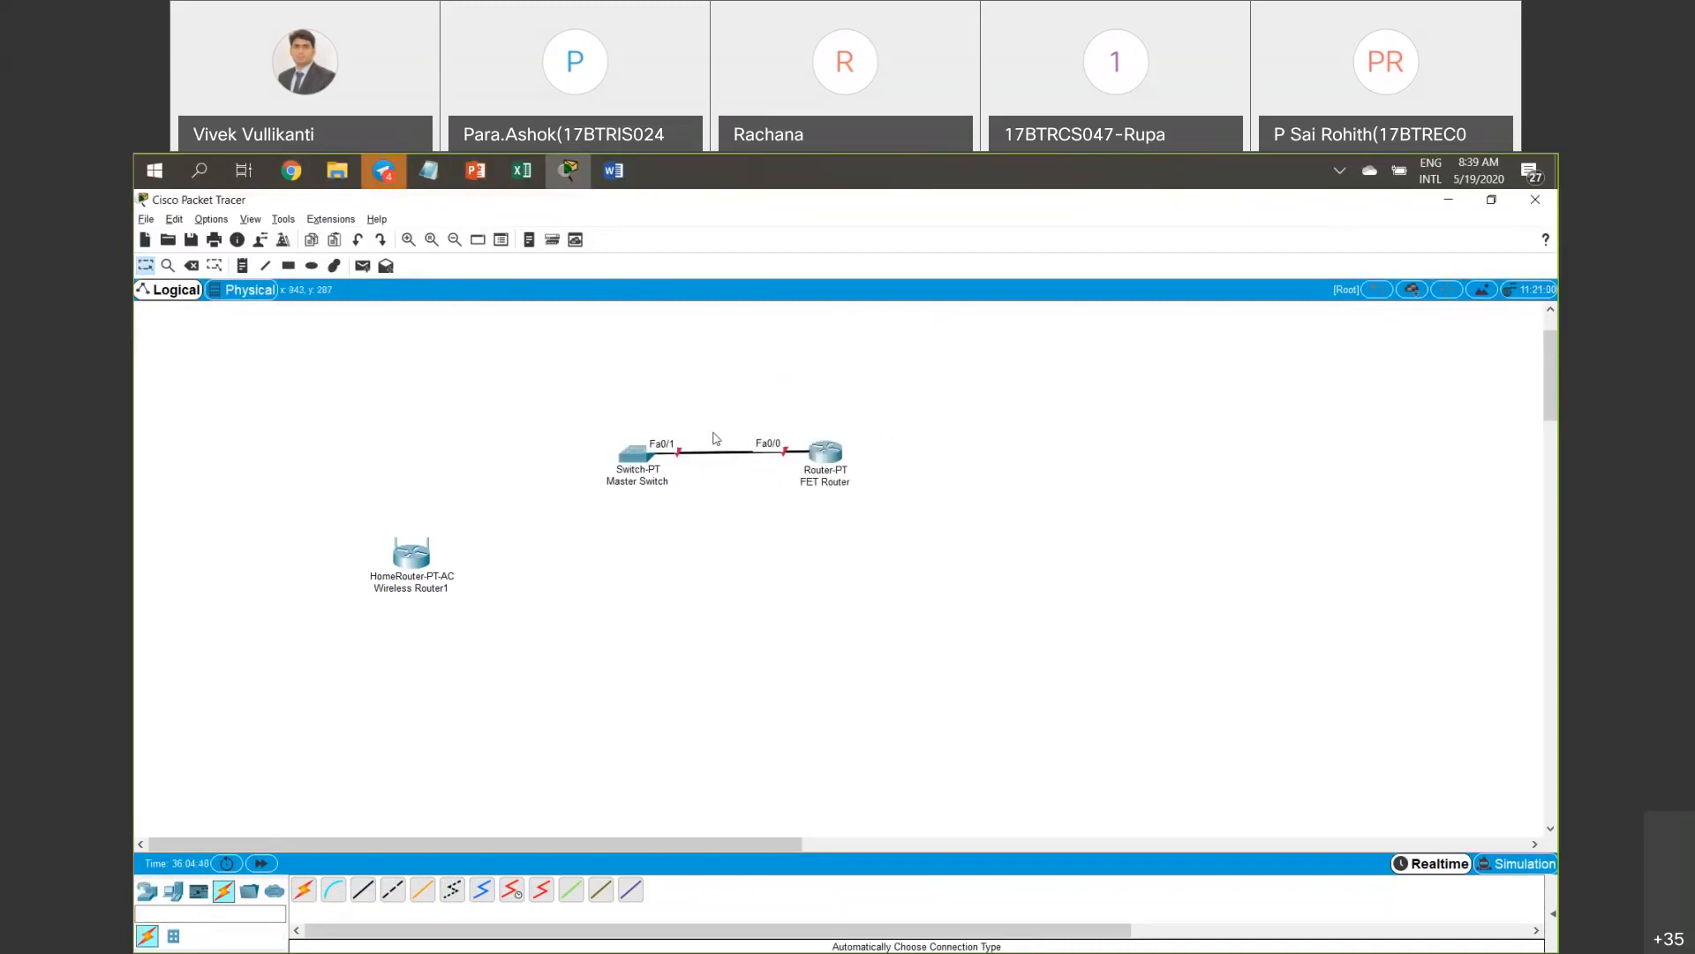
# Cable Master Switch to the wireless router and move the router below the switch.
pyautogui.moveTo(607, 418); pyautogui.dragTo(717, 553)
pyautogui.moveTo(404, 578); pyautogui.dragTo(419, 389)
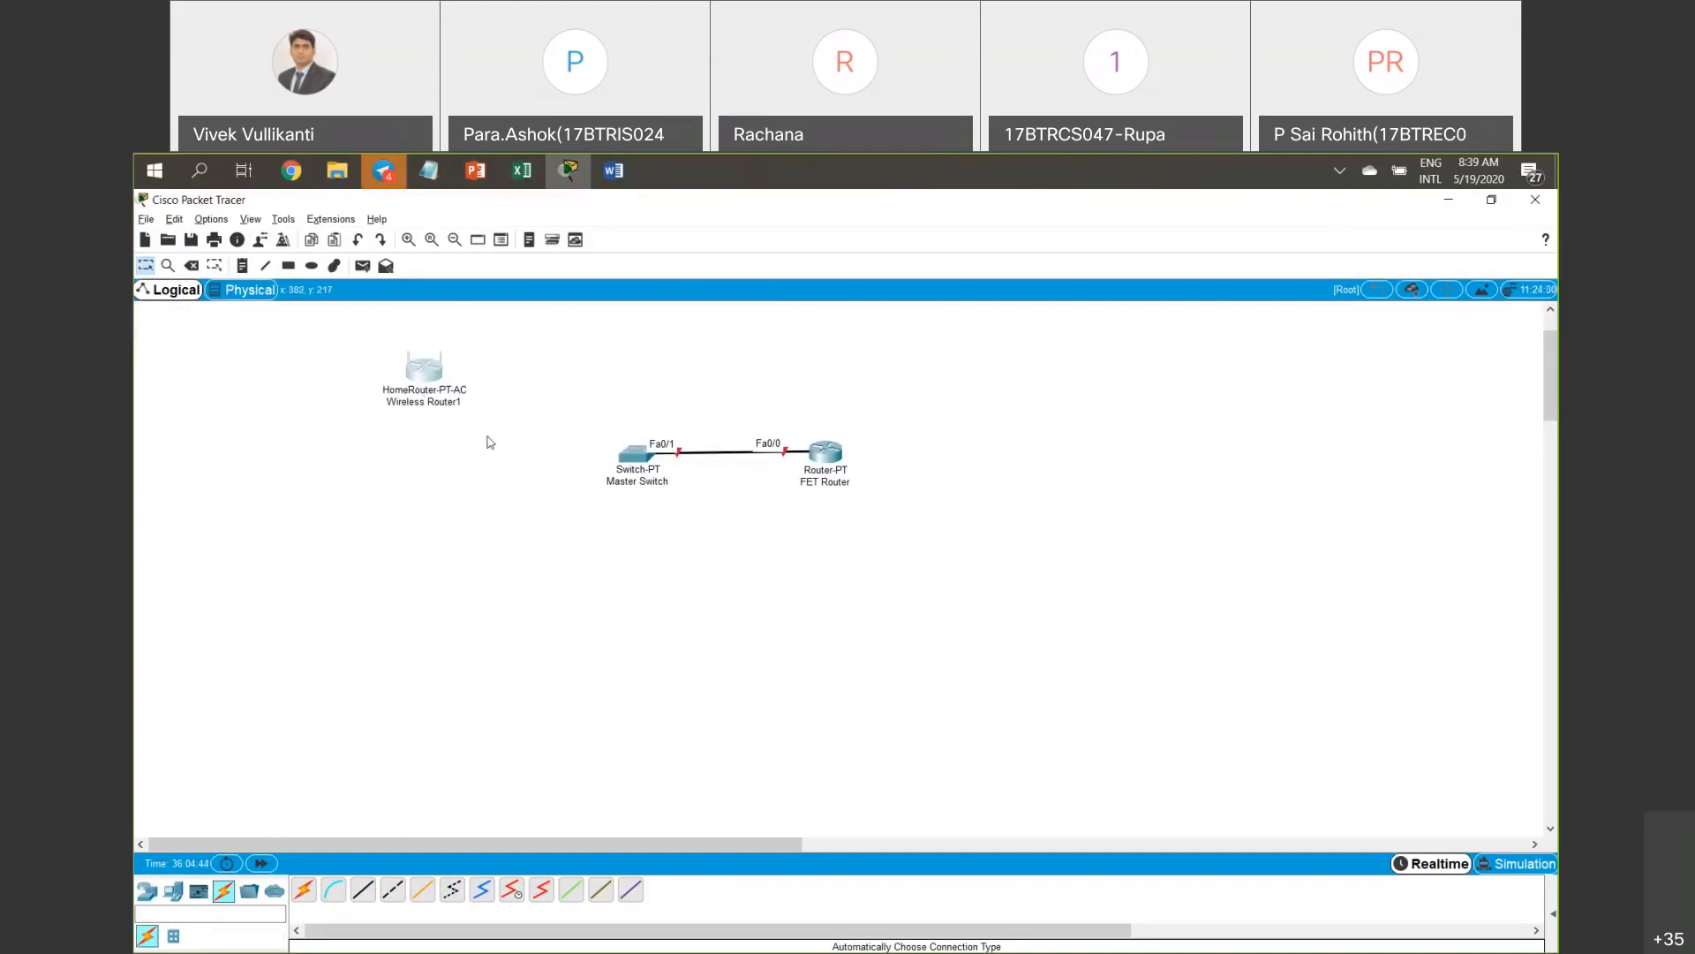
pyautogui.click(303, 890)
pyautogui.click(636, 453)
pyautogui.click(429, 375)
pyautogui.moveTo(430, 378); pyautogui.dragTo(645, 583)
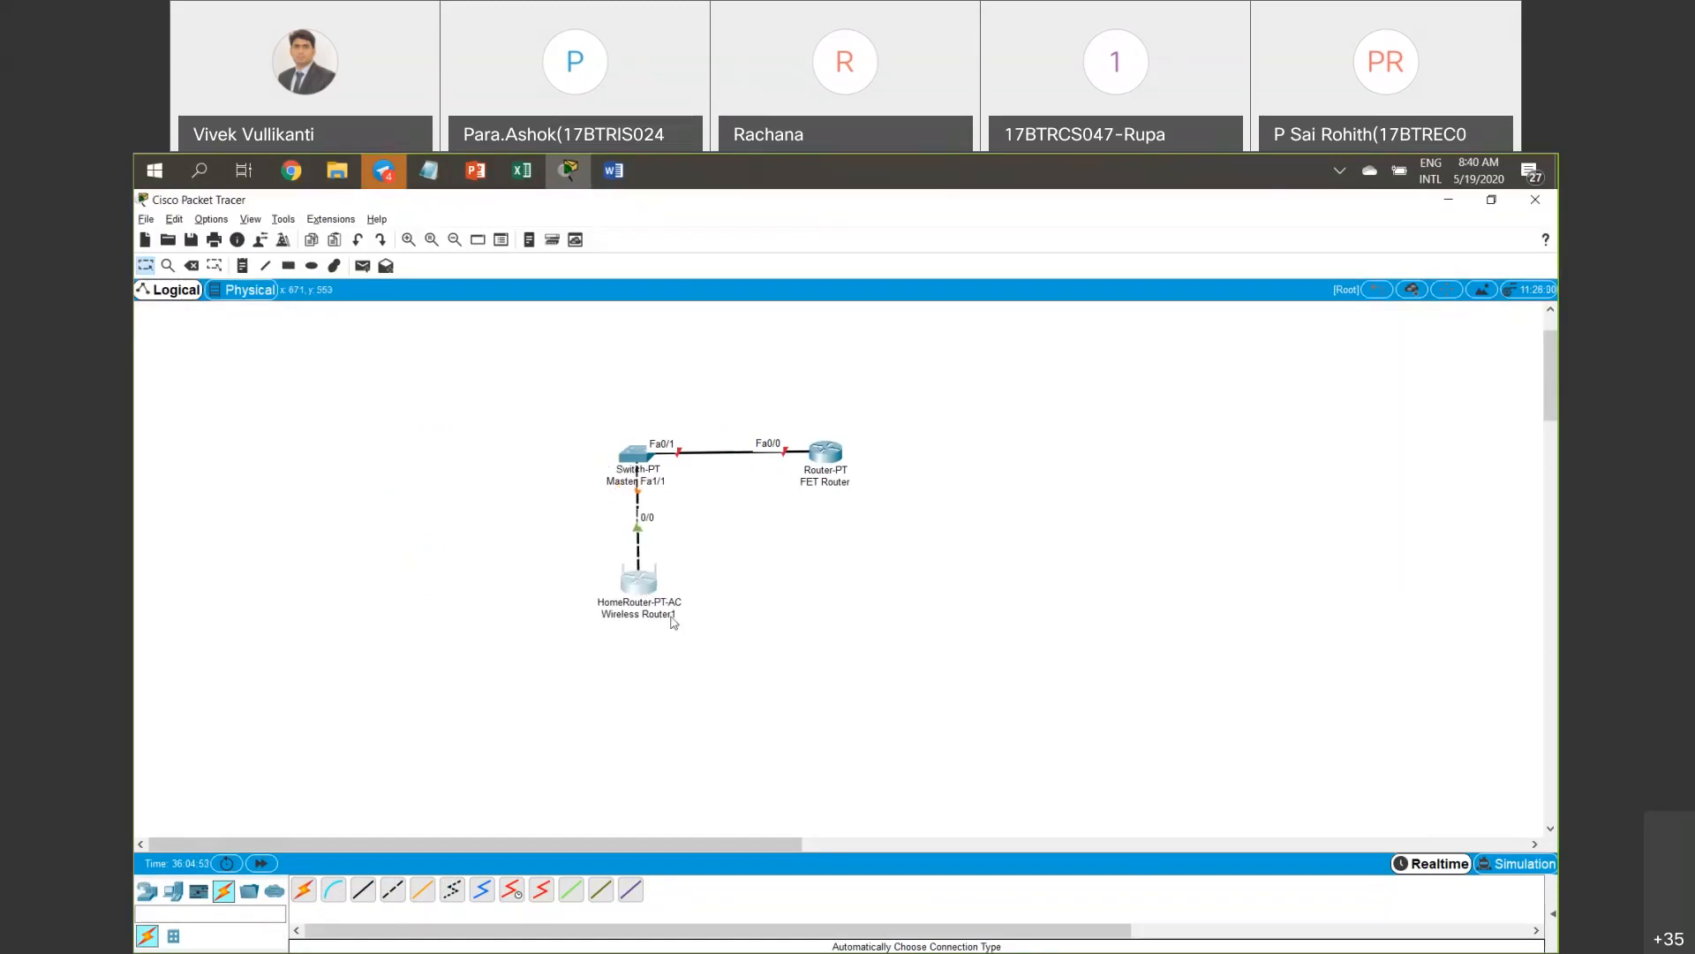
# Rename the wireless router's label to 'Acess Point'.
pyautogui.moveTo(677, 620)
pyautogui.click(674, 616)
pyautogui.hotkey('shift', 'Left')
pyautogui.hotkey('shift', 'Left')
pyautogui.hotkey('shift', 'Home')
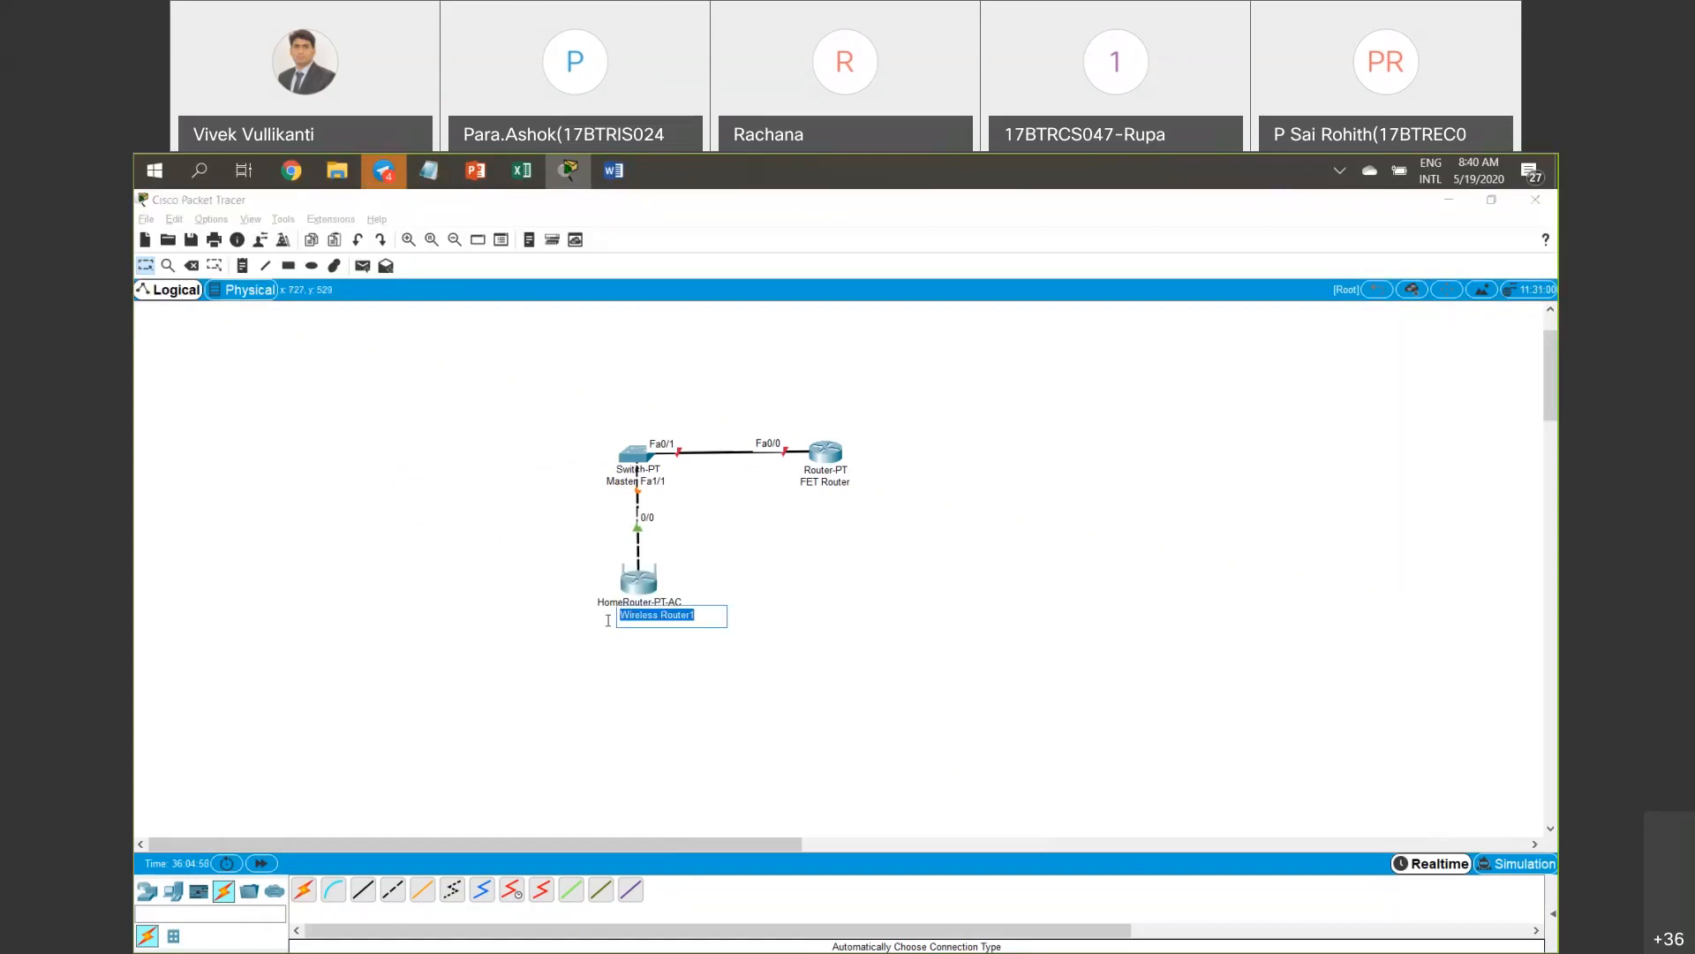
pyautogui.write('Acess Point')
pyautogui.click(685, 666)
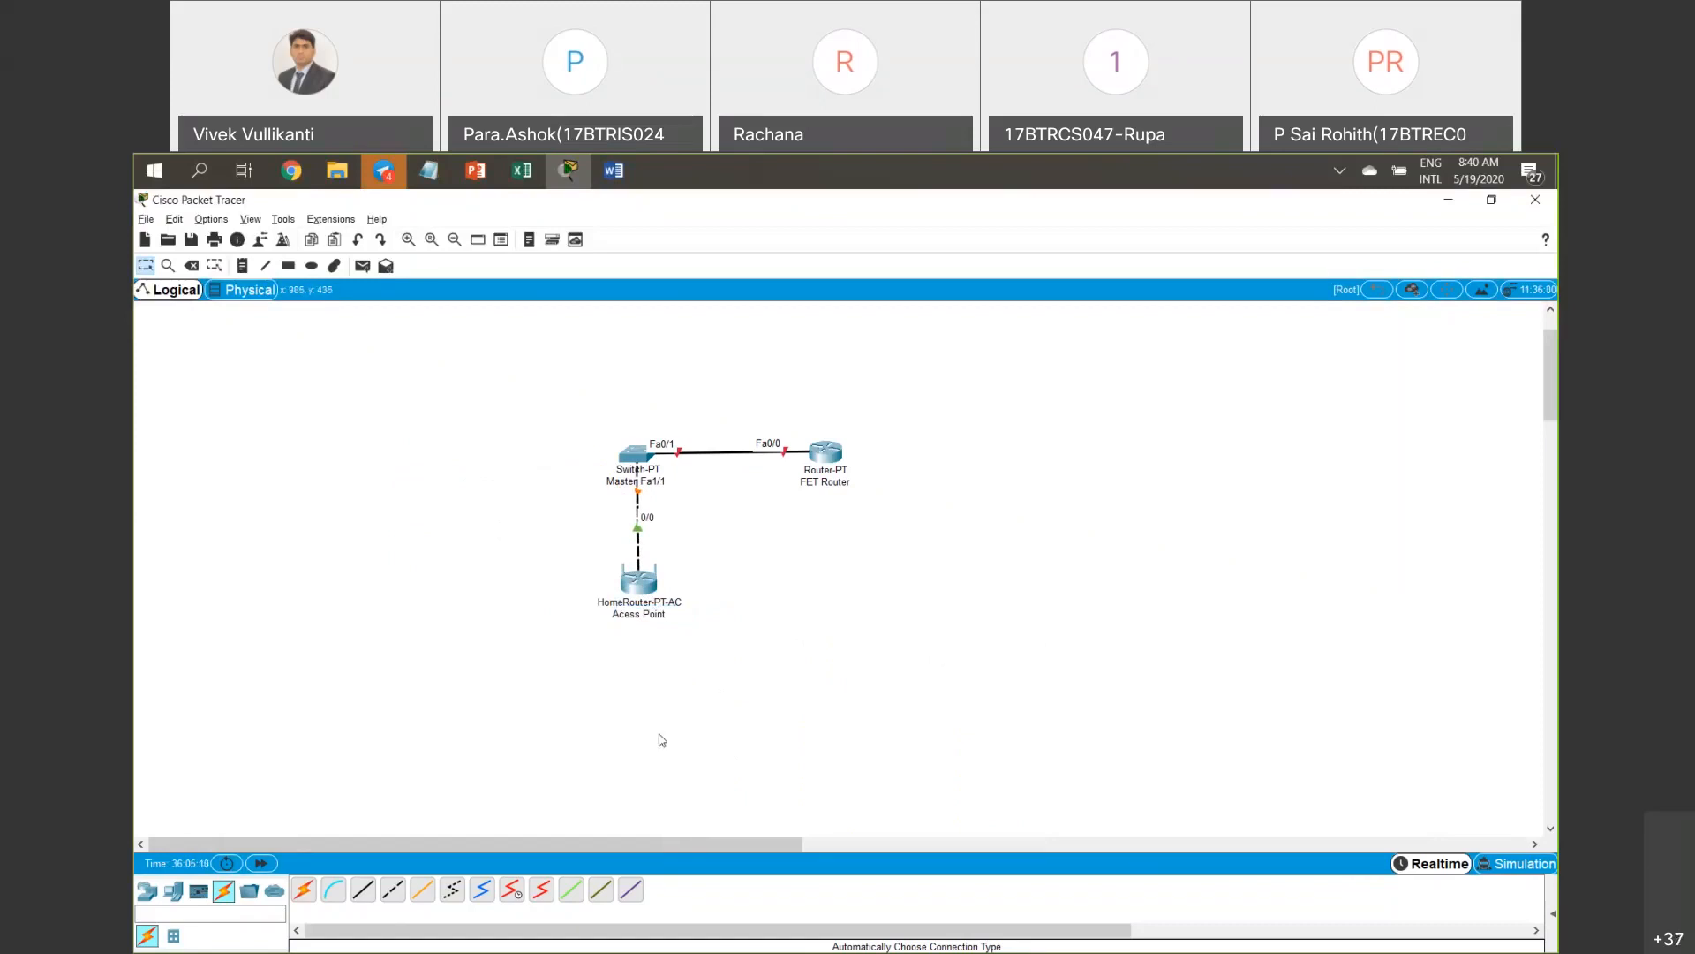
pyautogui.click(173, 892)
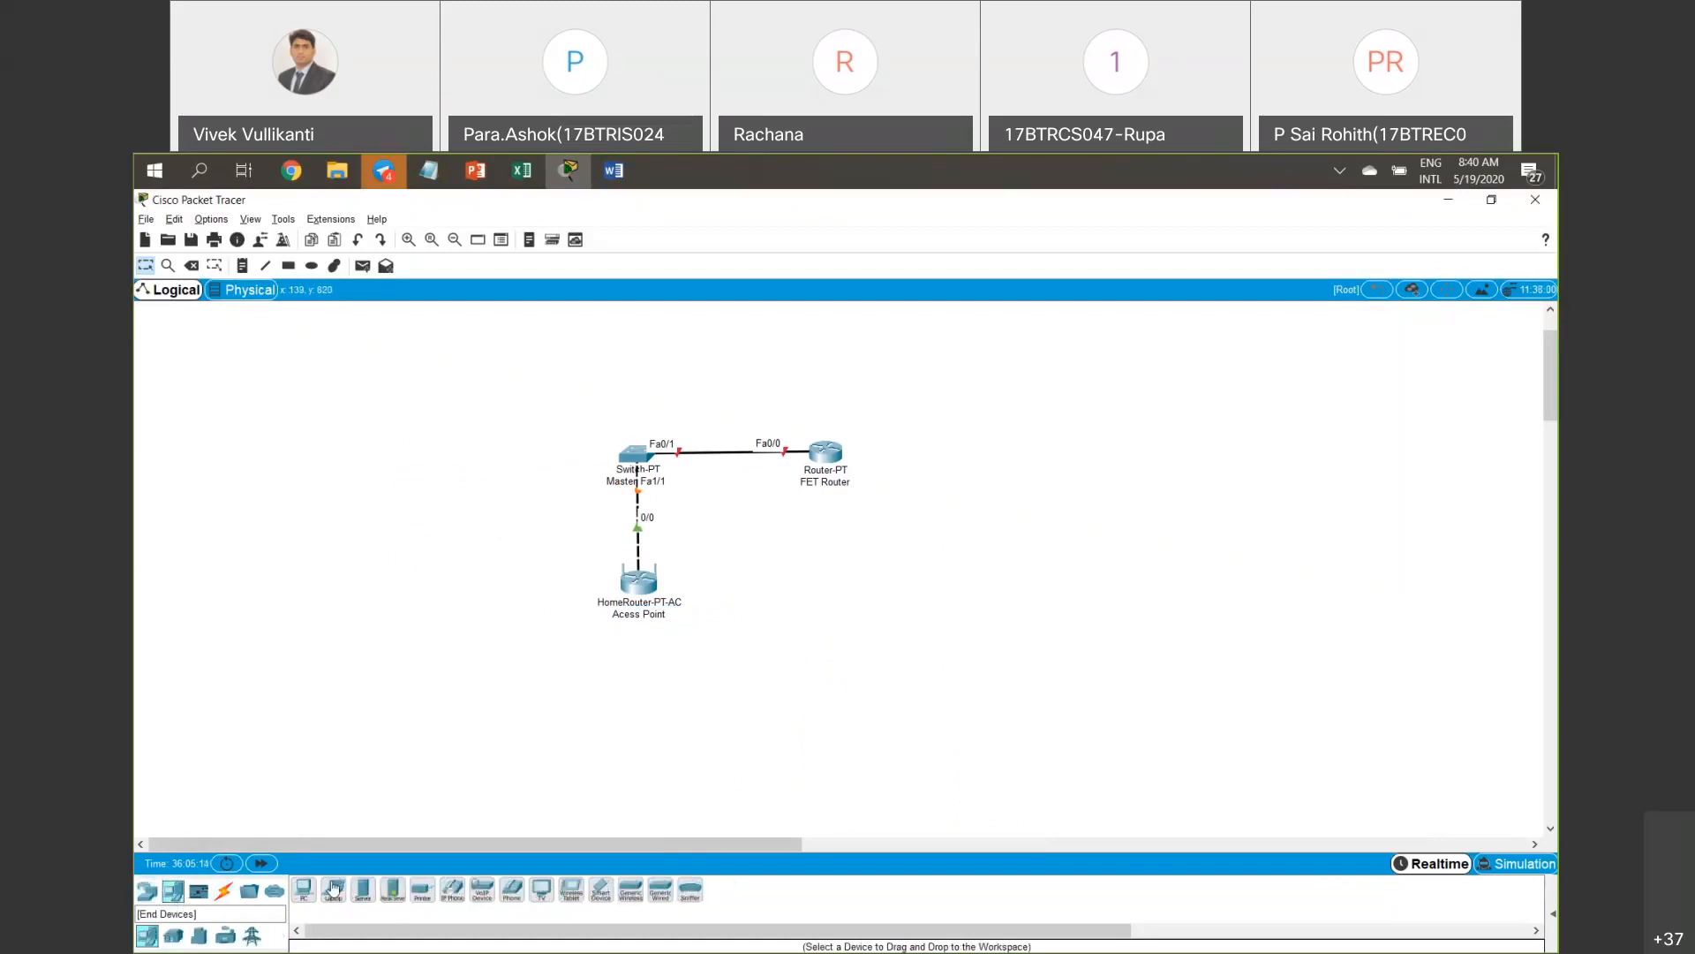
pyautogui.click(361, 892)
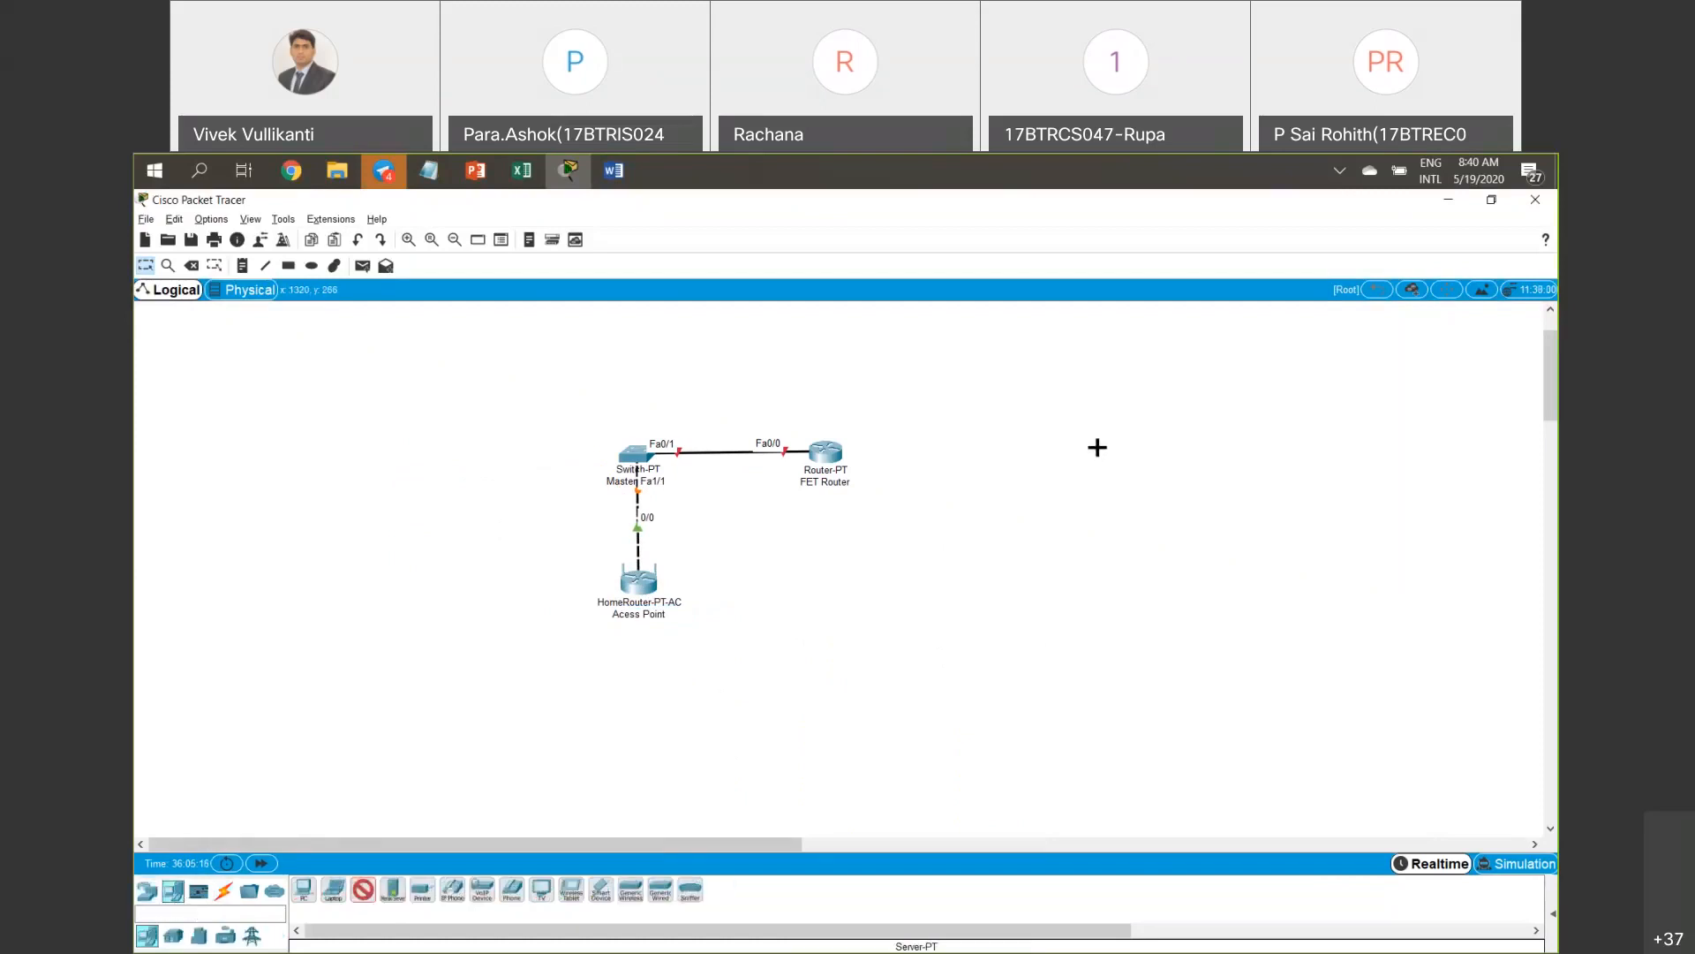
pyautogui.click(224, 890)
pyautogui.click(304, 890)
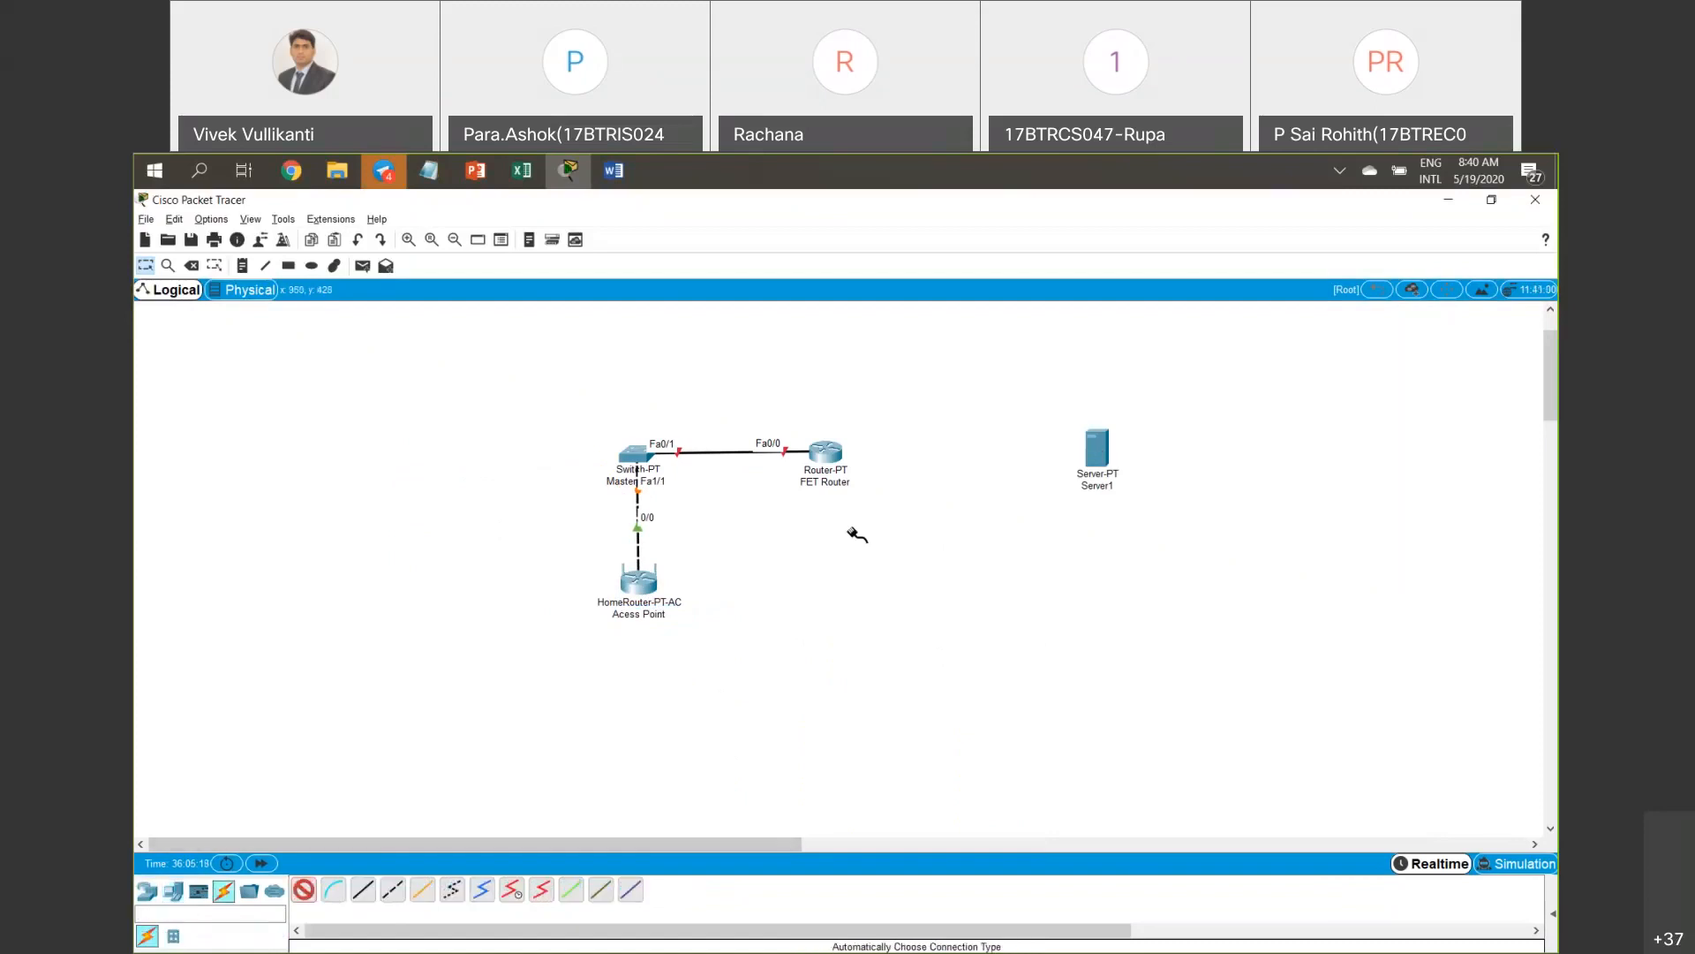
pyautogui.click(826, 452)
pyautogui.click(1093, 460)
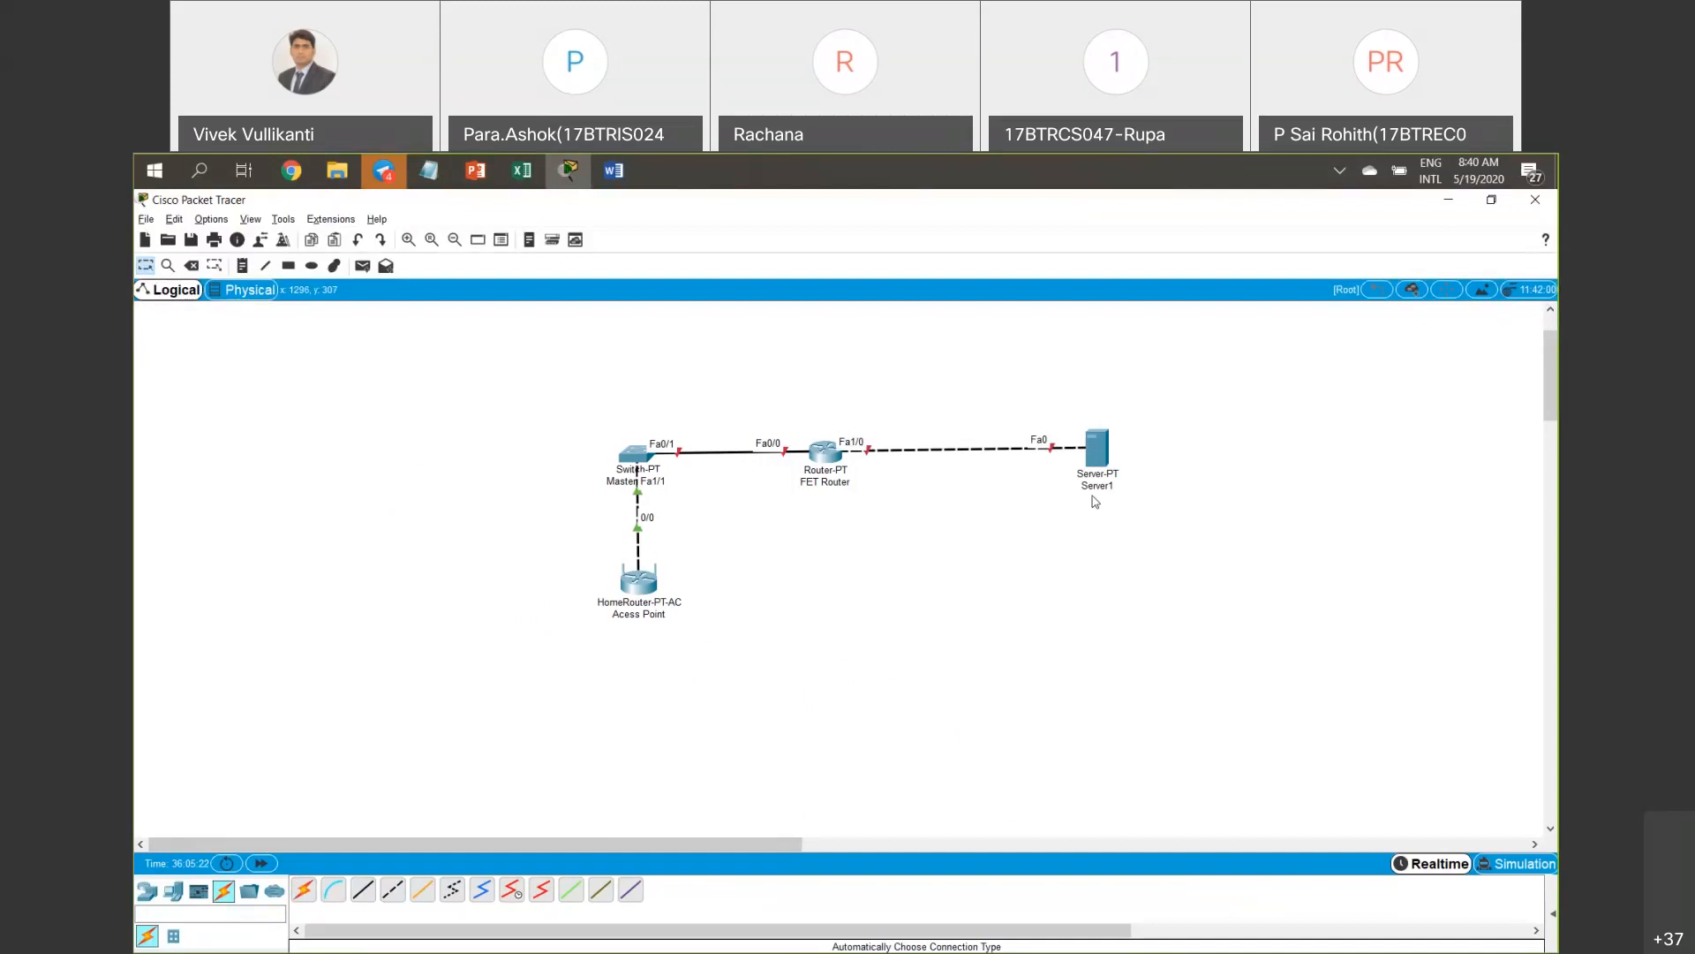
pyautogui.click(1103, 486)
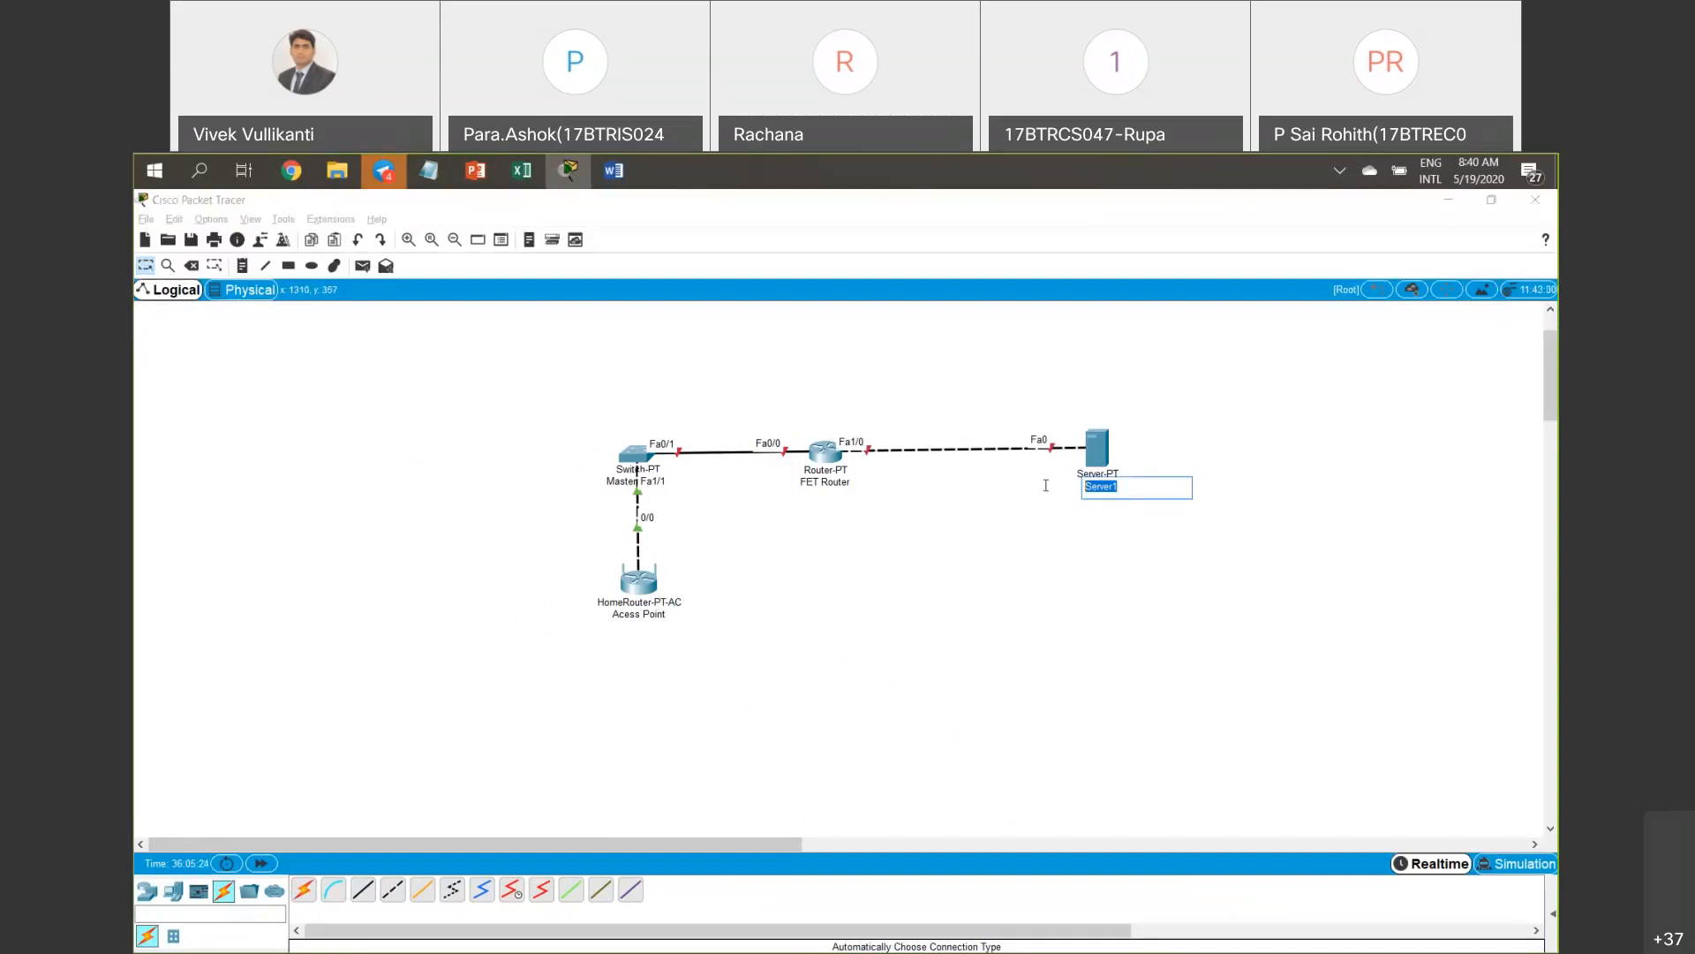
pyautogui.write('DNS, HTTP')
pyautogui.write(' Srver')
pyautogui.press('BackSpace')
pyautogui.press('BackSpace')
pyautogui.press('BackSpace')
pyautogui.press('BackSpace')
pyautogui.write('erver')
pyautogui.press('Return')
pyautogui.click(1049, 488)
pyautogui.moveTo(1099, 461); pyautogui.dragTo(1099, 468)
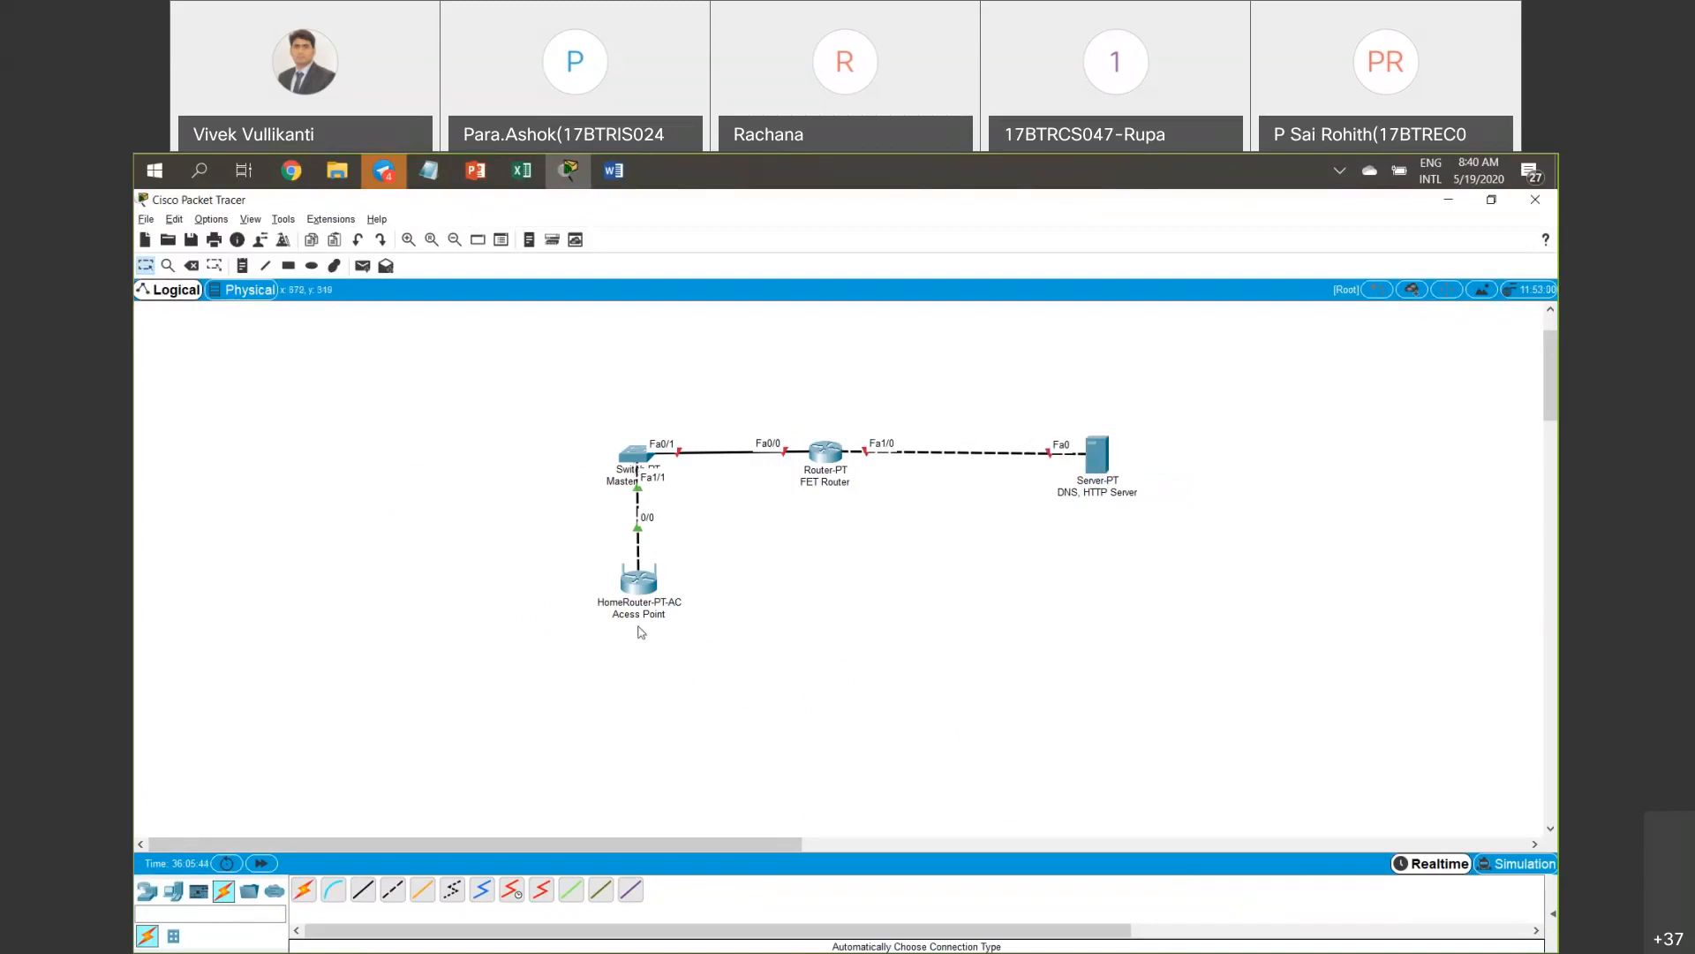
# Place four Laptop-PT devices, Laptop3 to Laptop6, in a row below the access point.
pyautogui.click(148, 899)
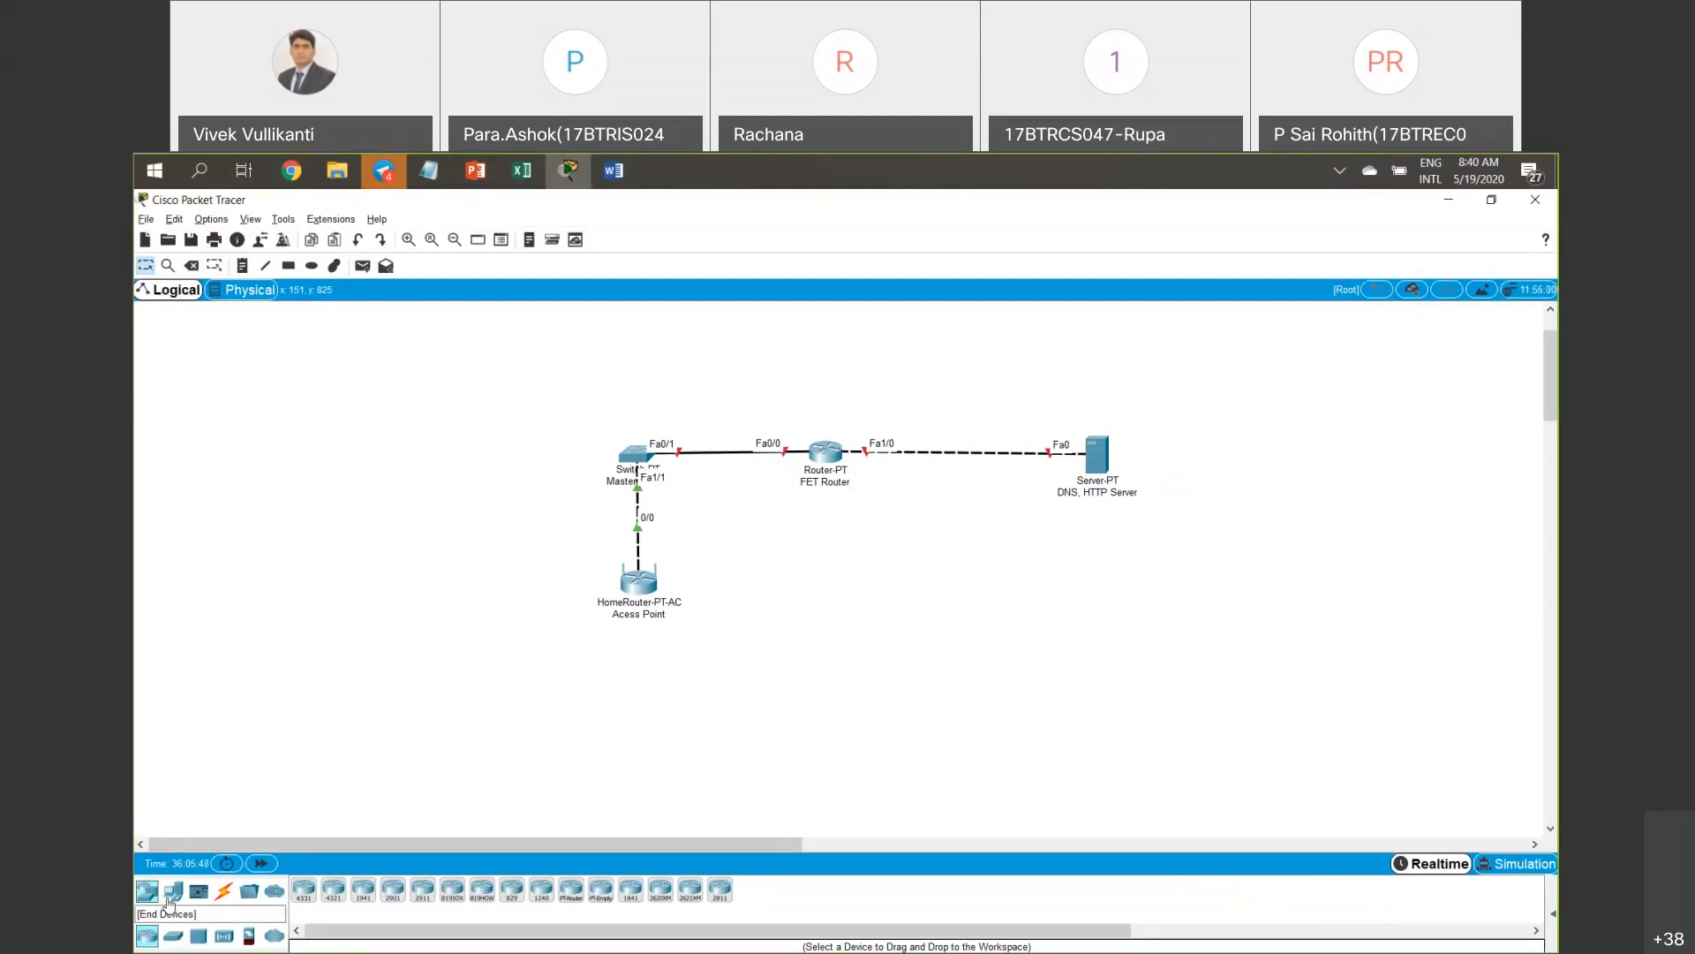
pyautogui.click(168, 893)
pyautogui.click(331, 893)
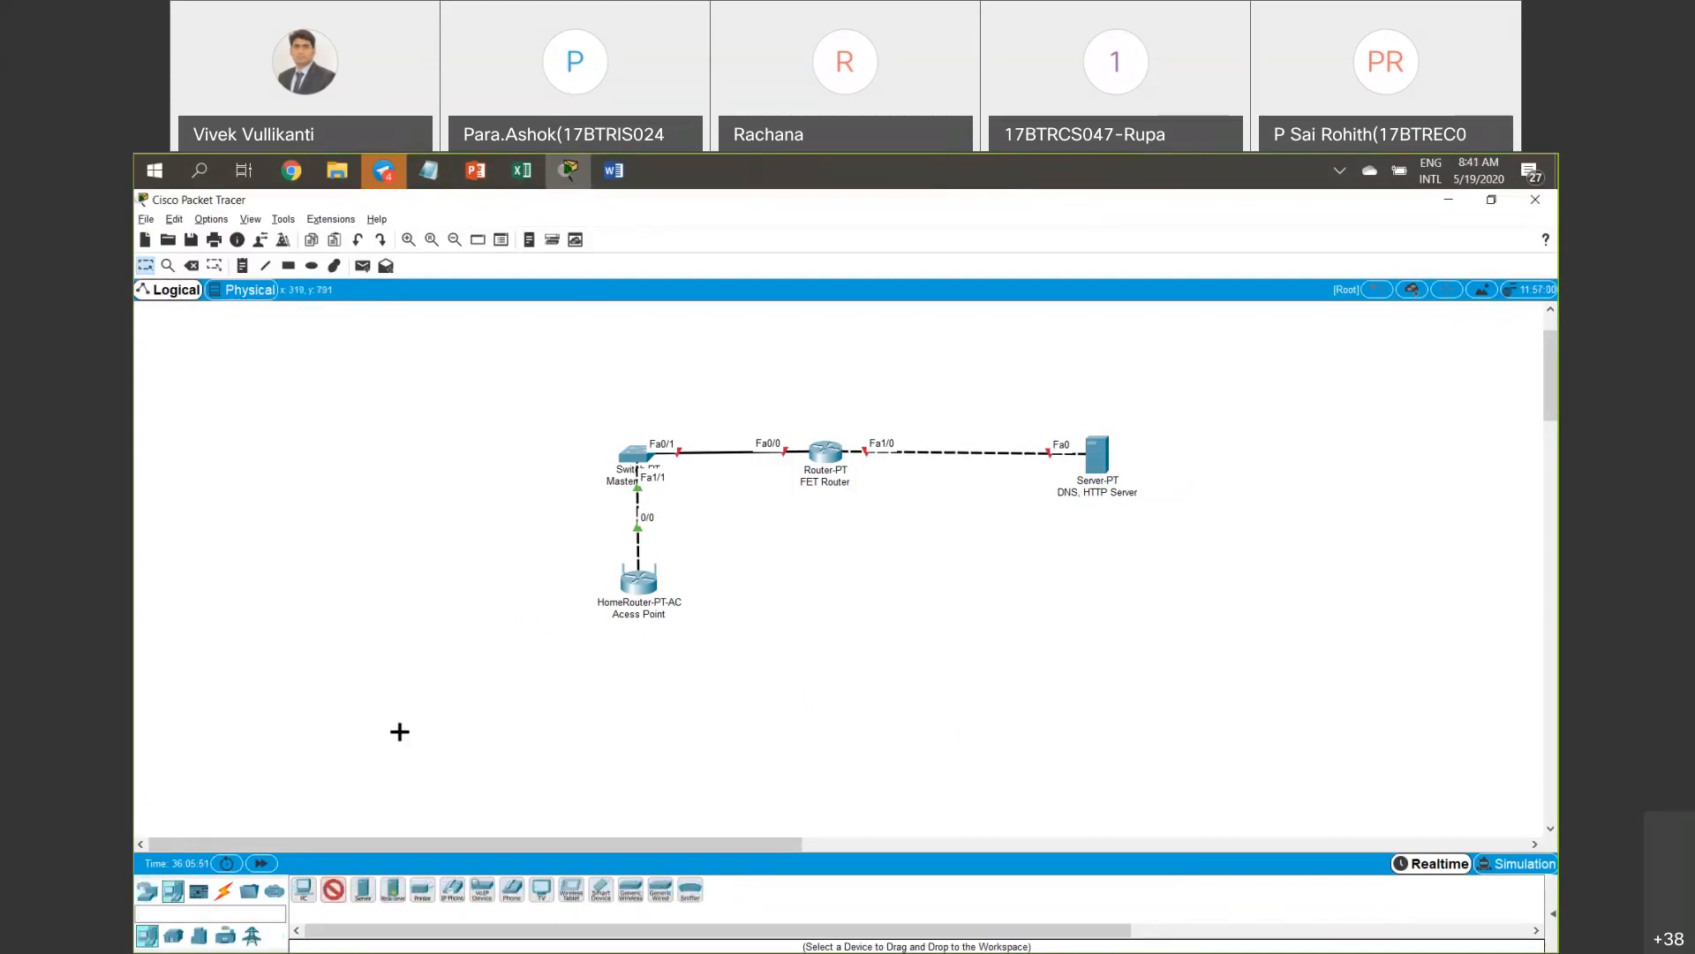
pyautogui.click(357, 744)
pyautogui.click(536, 743)
pyautogui.click(713, 744)
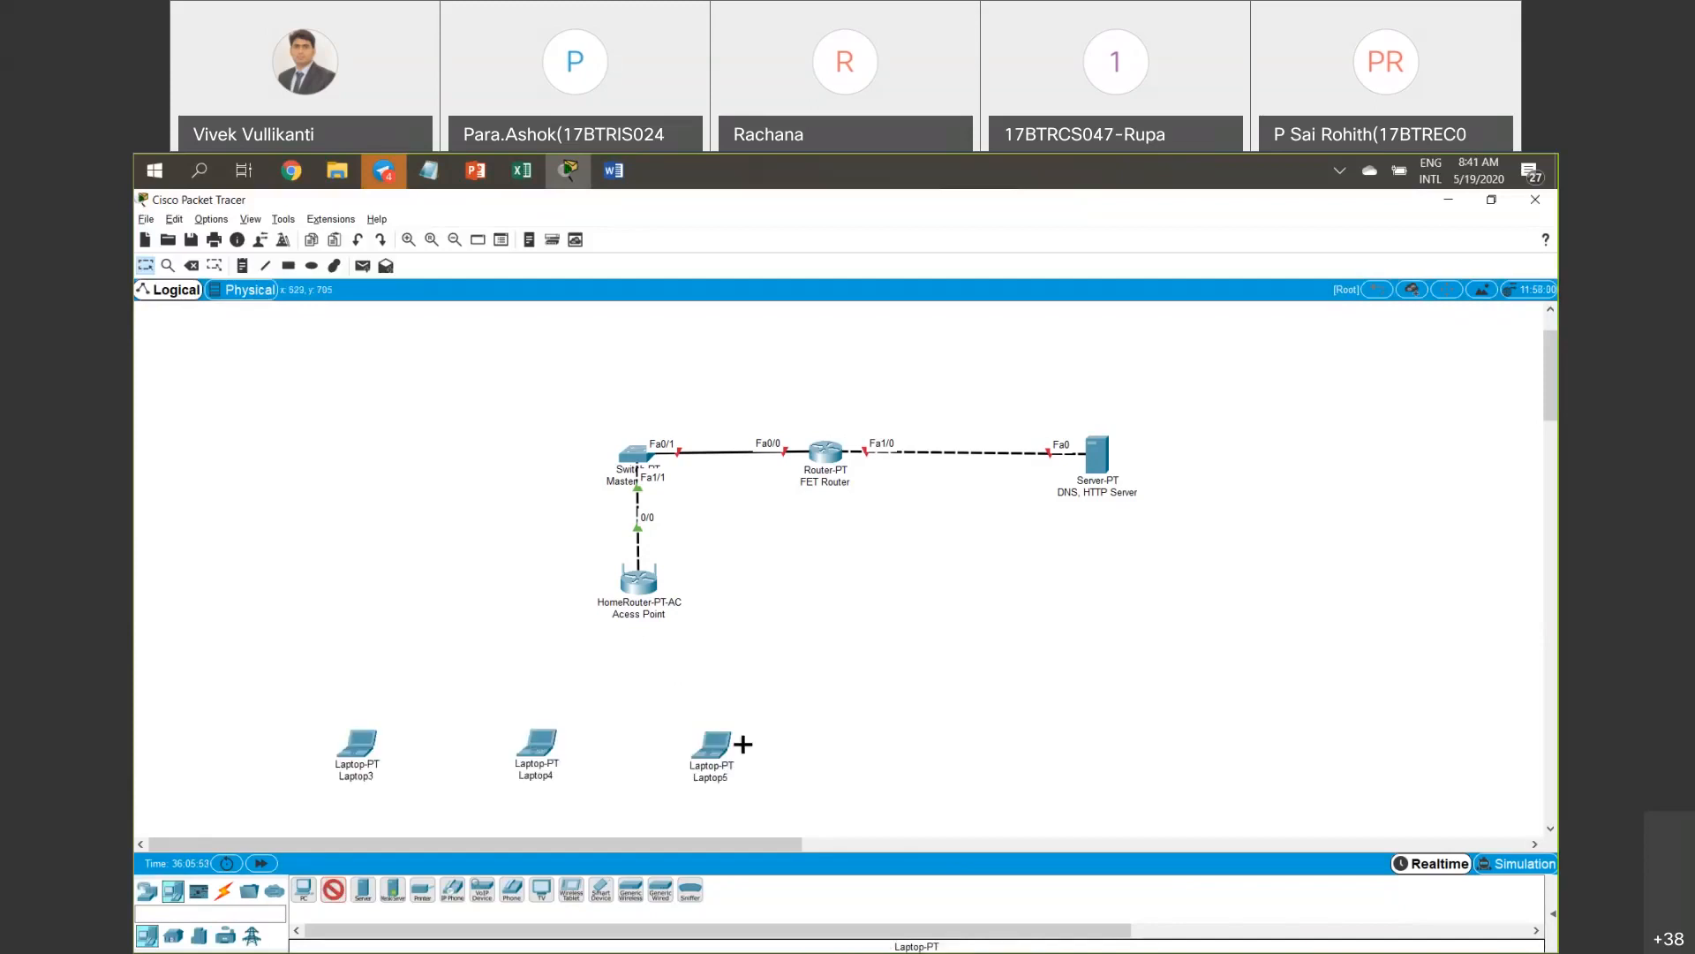
pyautogui.click(847, 742)
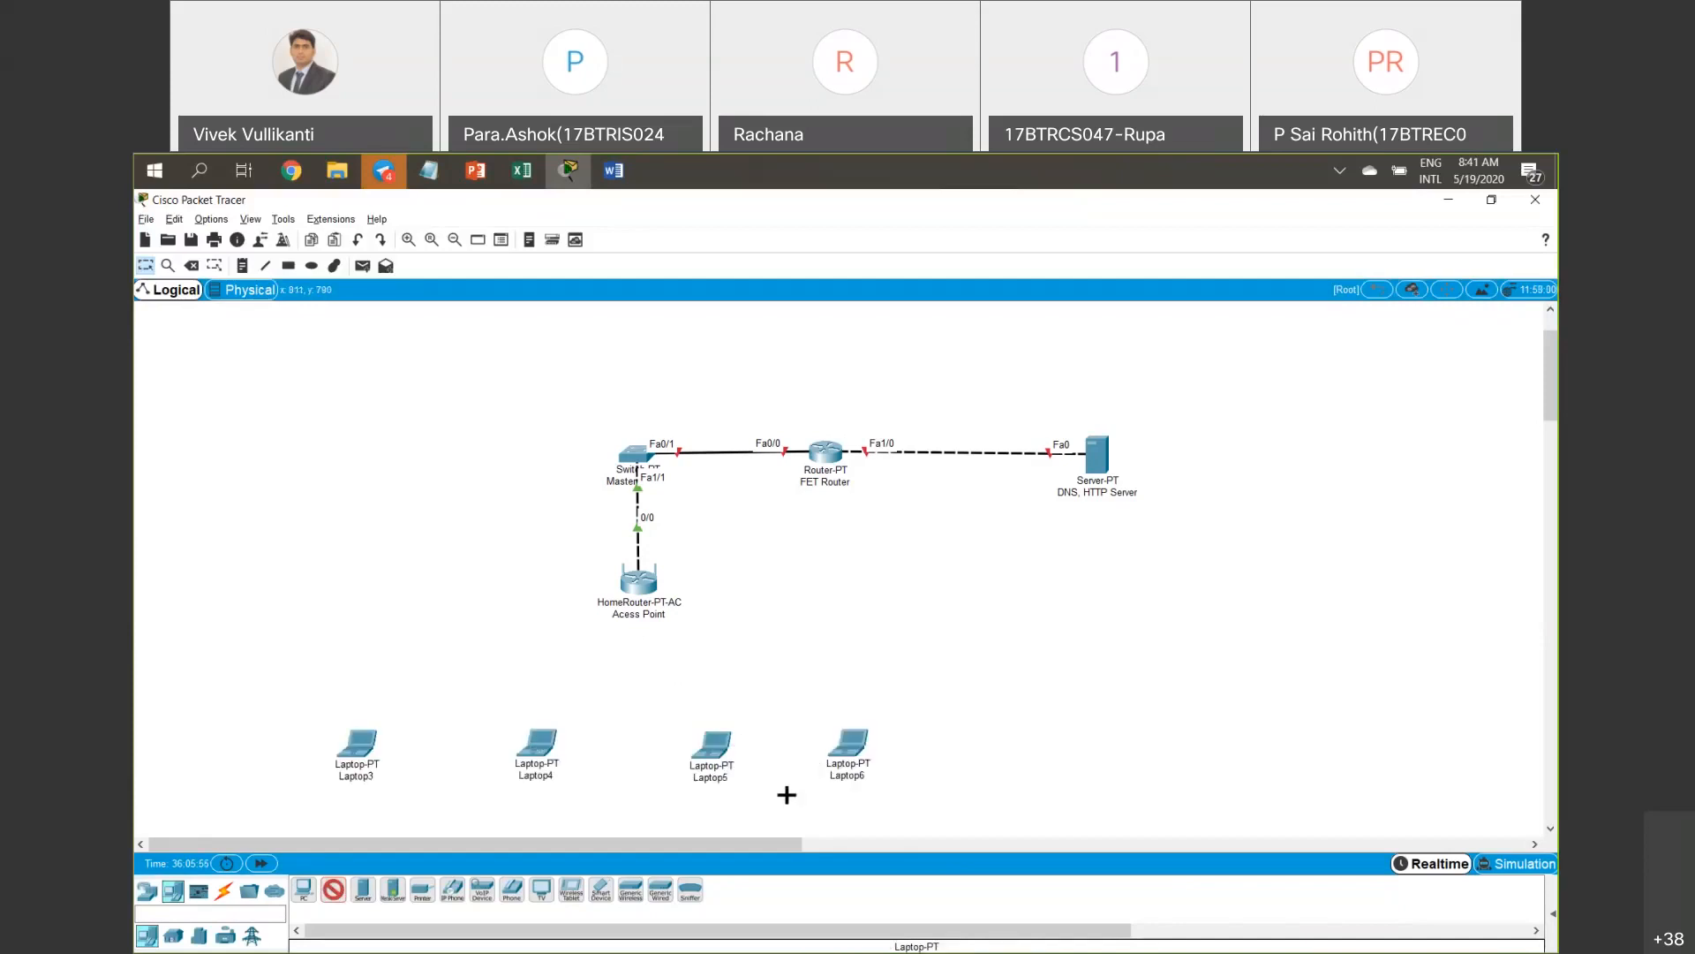
pyautogui.press('Escape')
pyautogui.moveTo(896, 792); pyautogui.dragTo(468, 680)
pyautogui.click(555, 603)
pyautogui.moveTo(482, 546); pyautogui.dragTo(784, 638)
pyautogui.moveTo(974, 787); pyautogui.dragTo(246, 716)
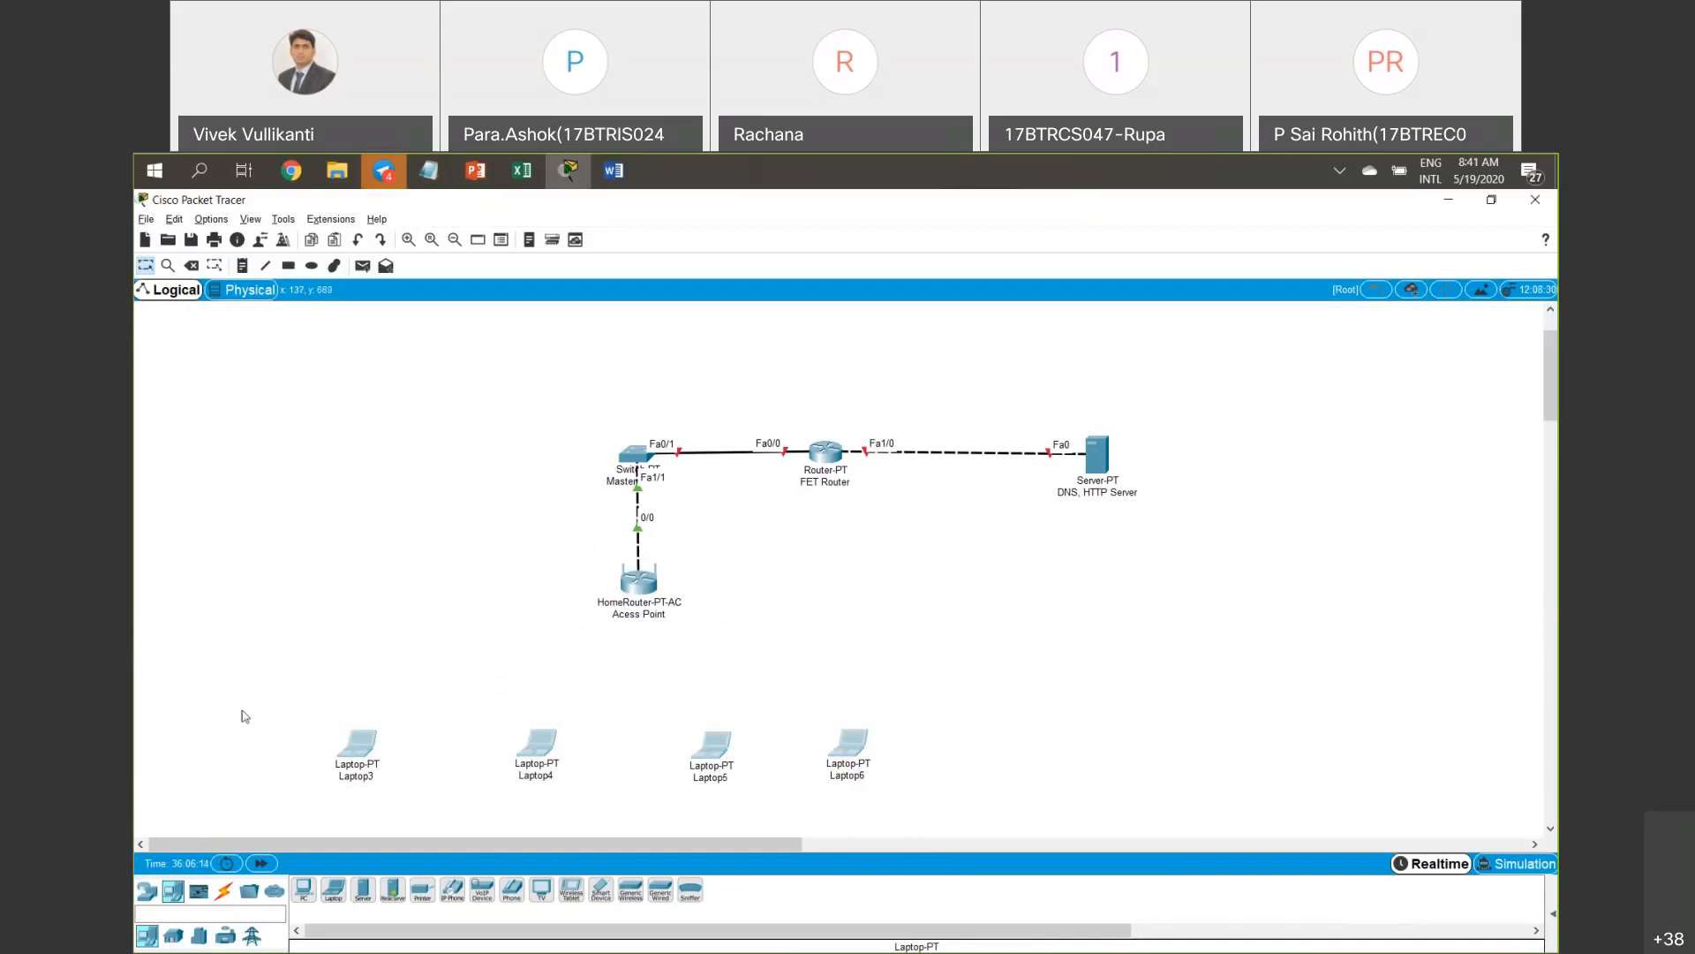
pyautogui.click(246, 716)
# Swap Laptop3's existing module for the WPC300N wireless module and close its window.
pyautogui.click(354, 747)
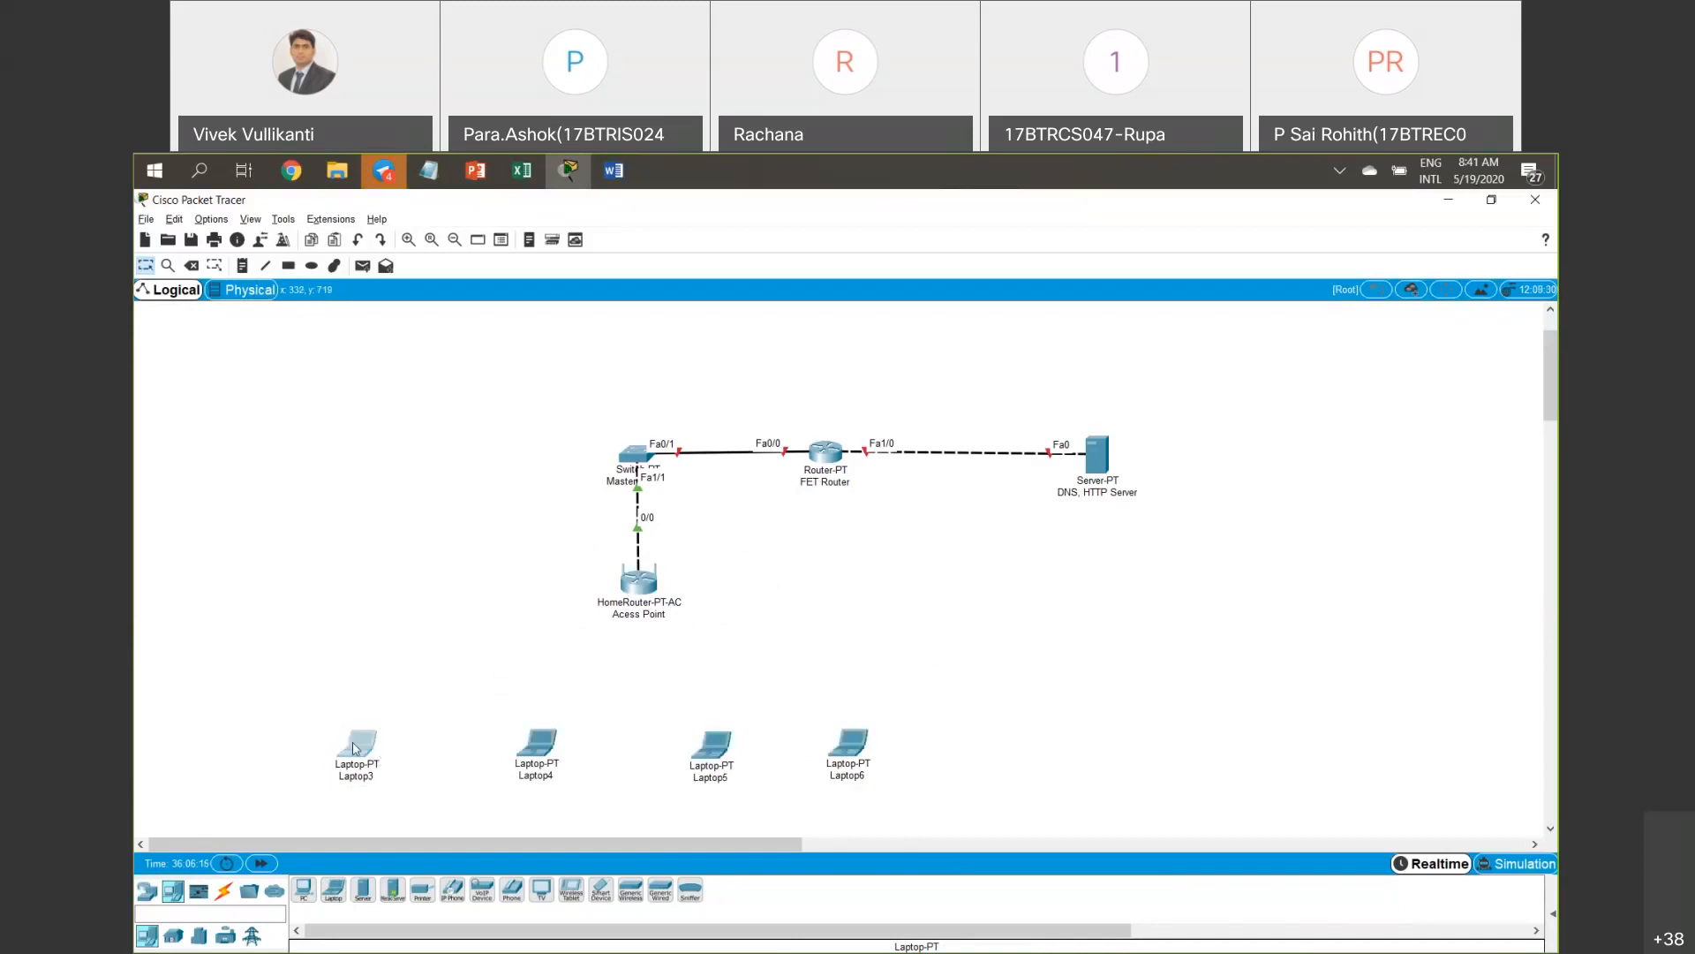
pyautogui.scroll(-2, 823, 624)
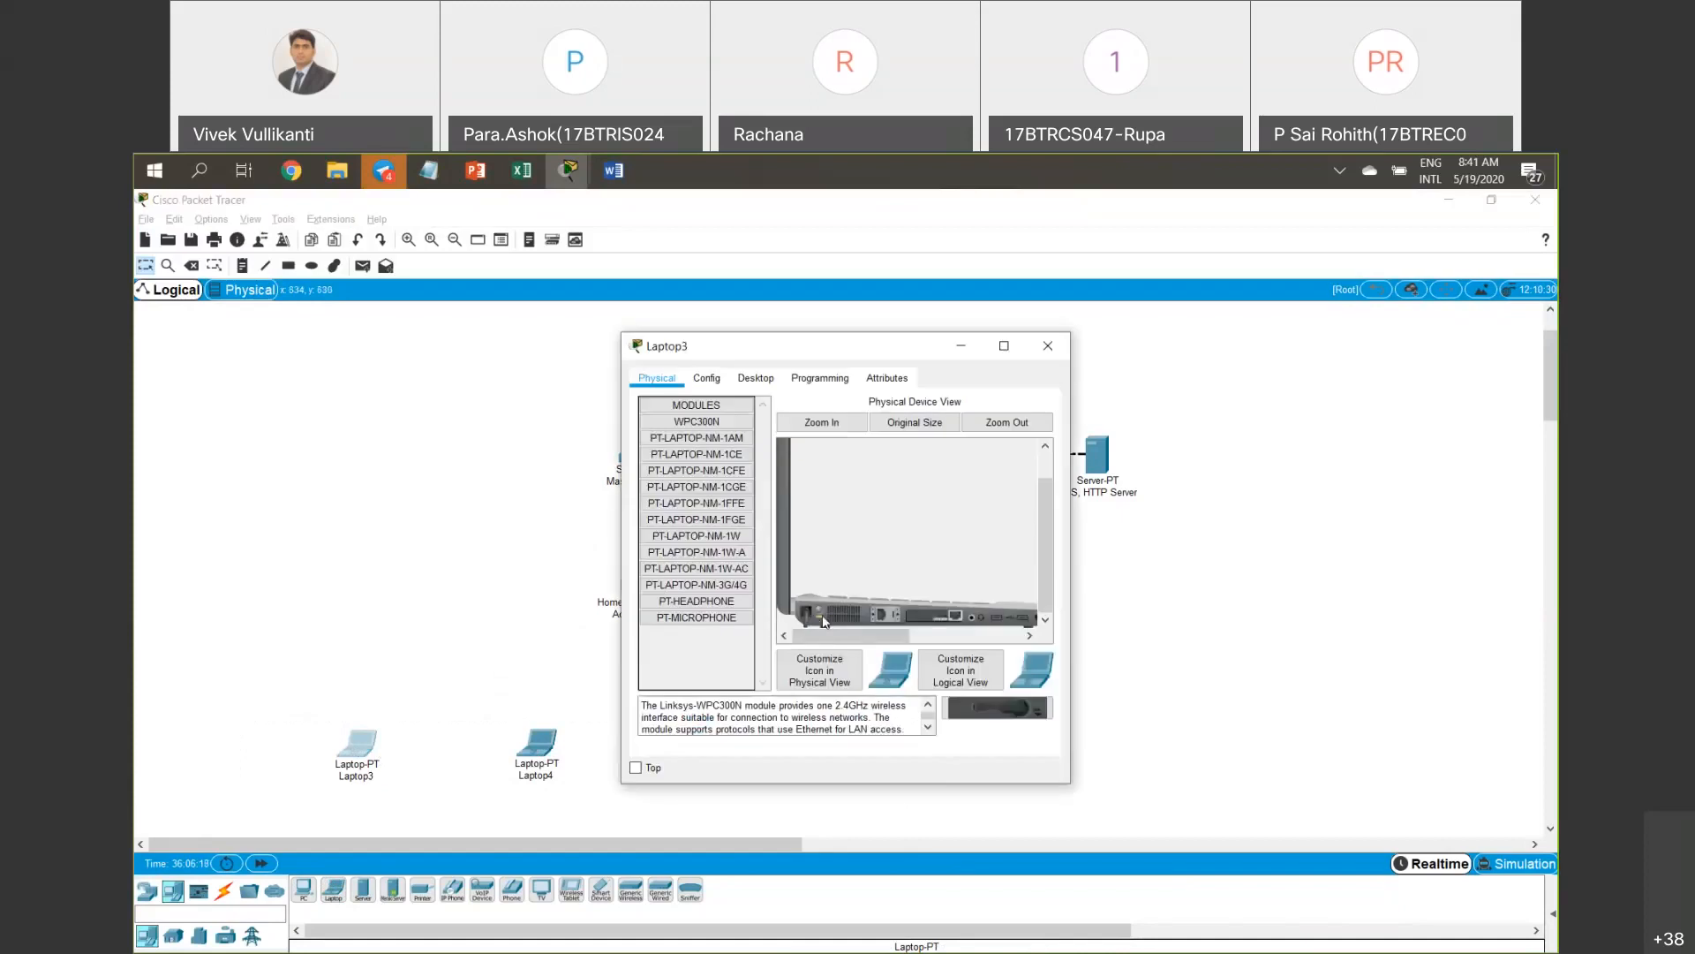
pyautogui.click(1049, 345)
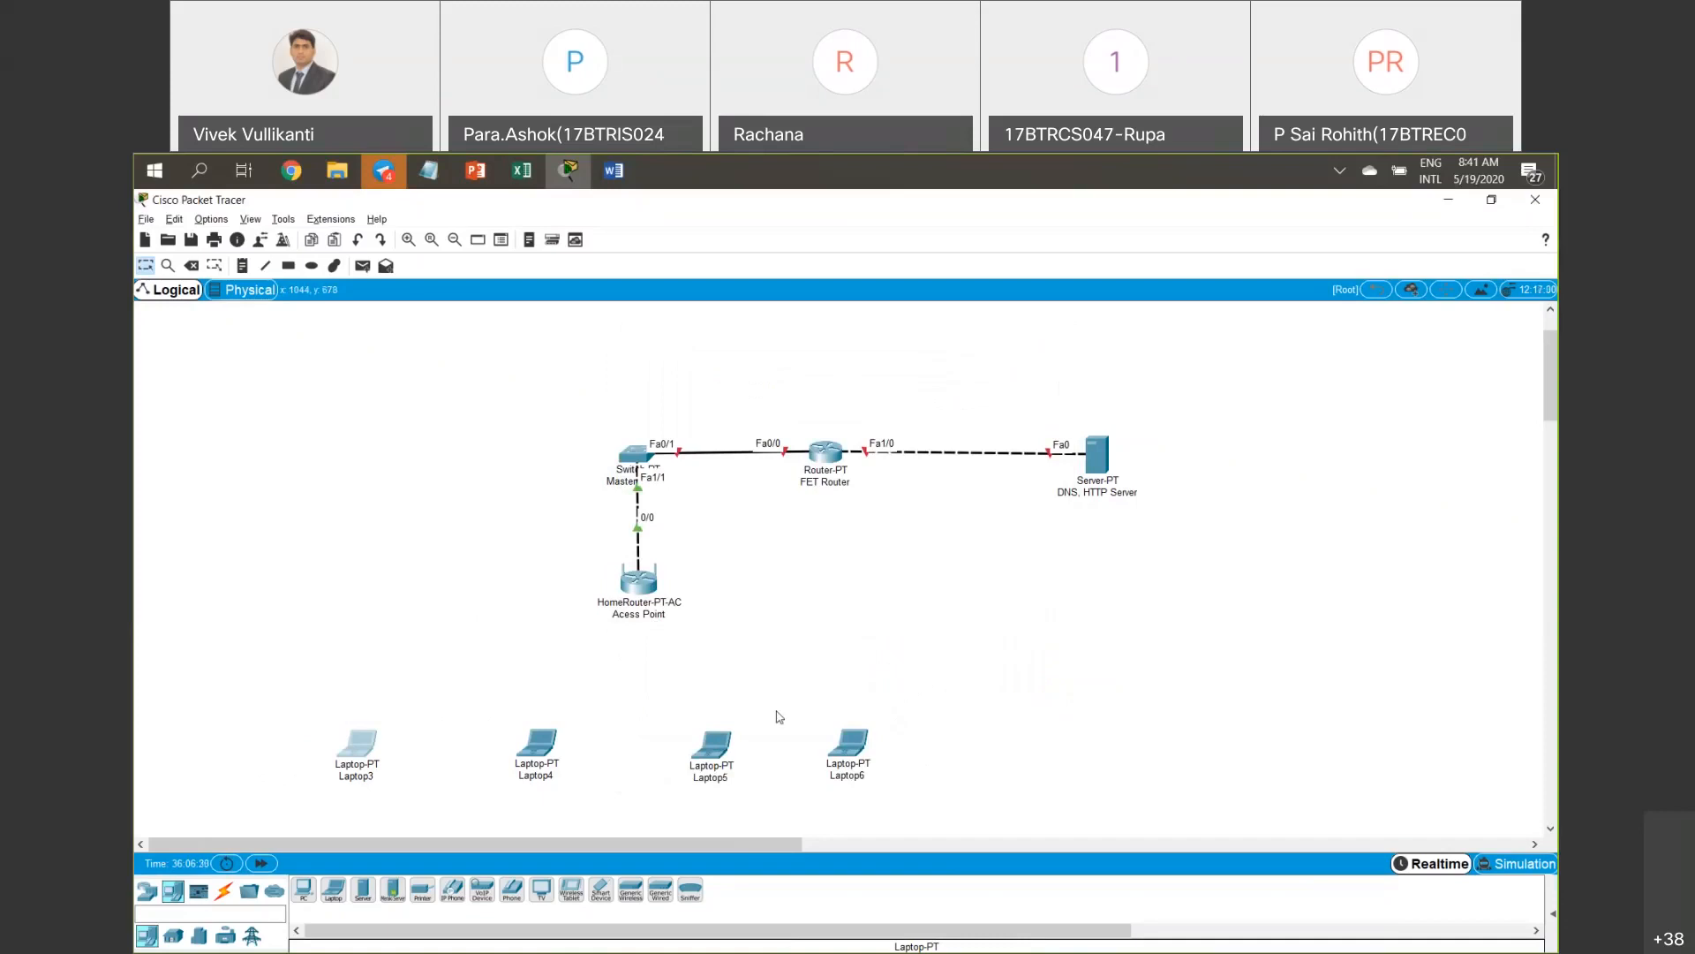
pyautogui.click(370, 740)
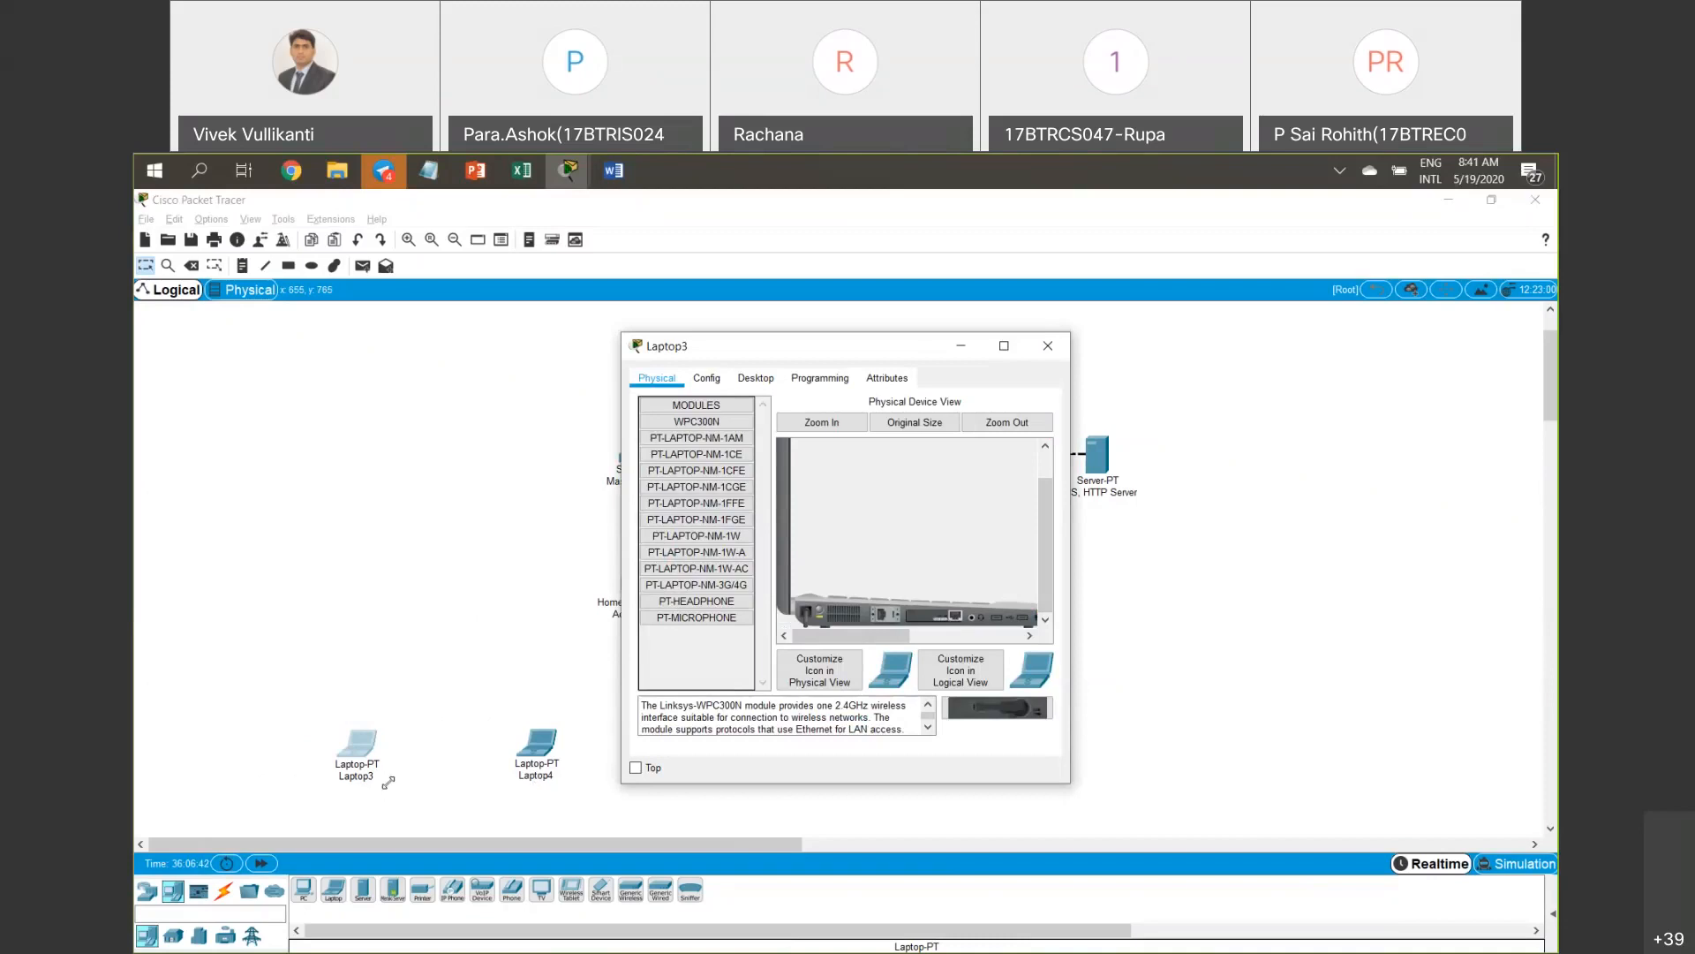
pyautogui.moveTo(388, 781); pyautogui.dragTo(391, 780)
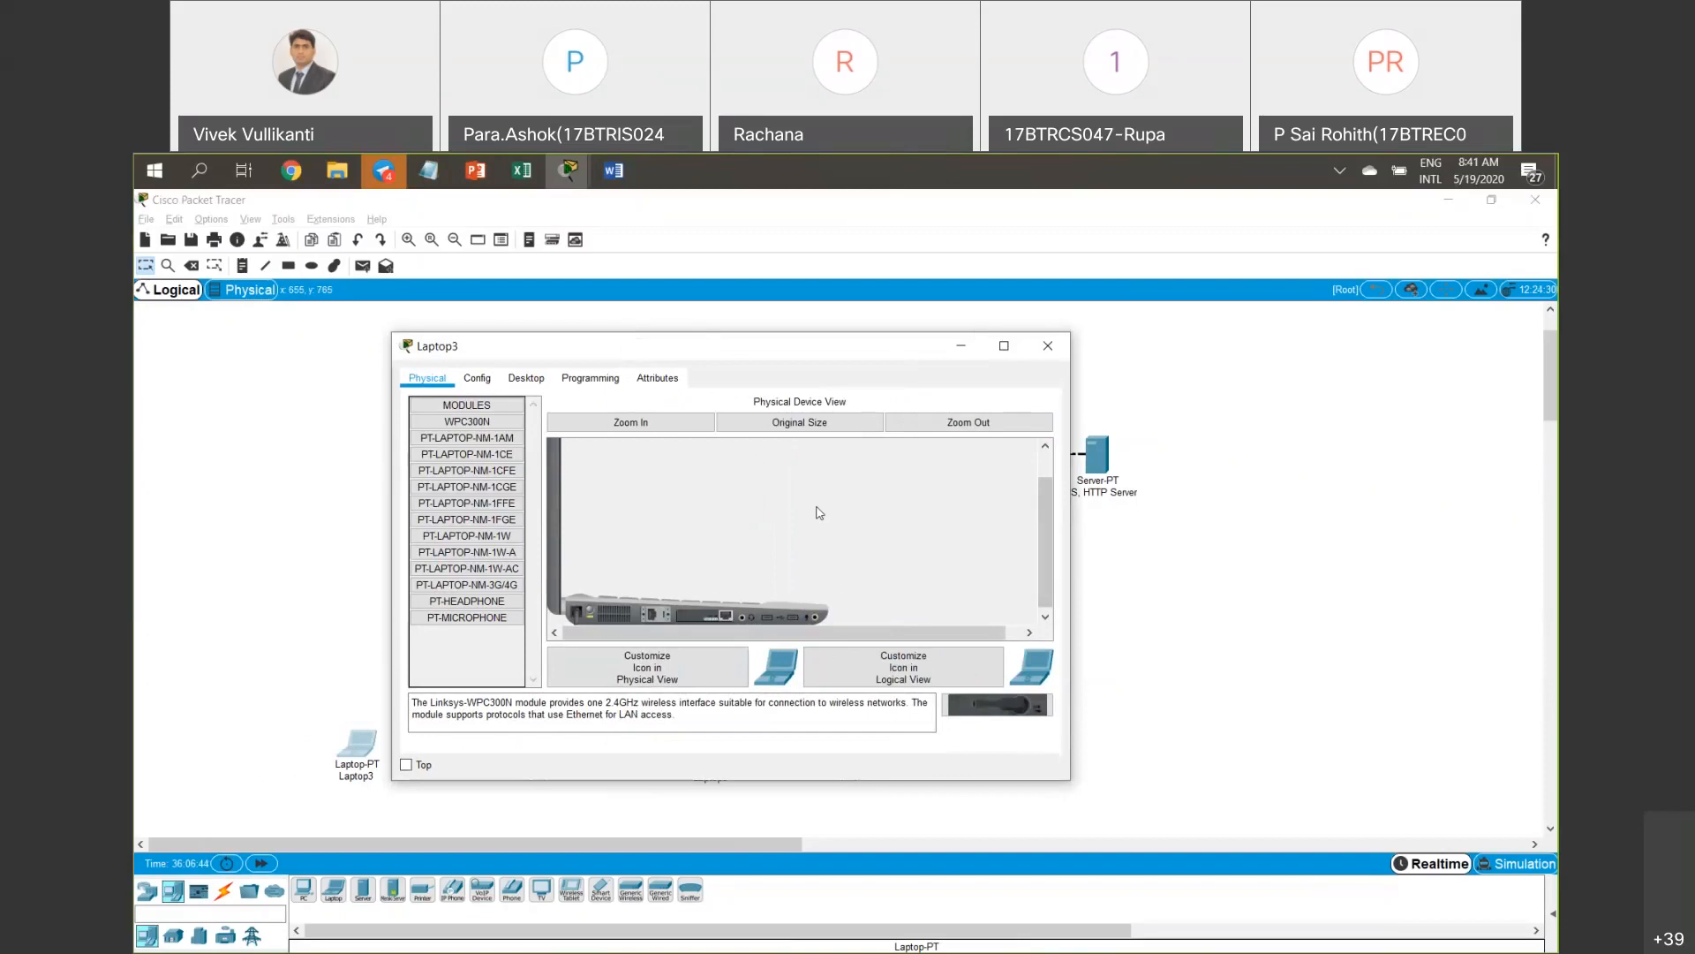
pyautogui.moveTo(803, 593); pyautogui.dragTo(857, 608)
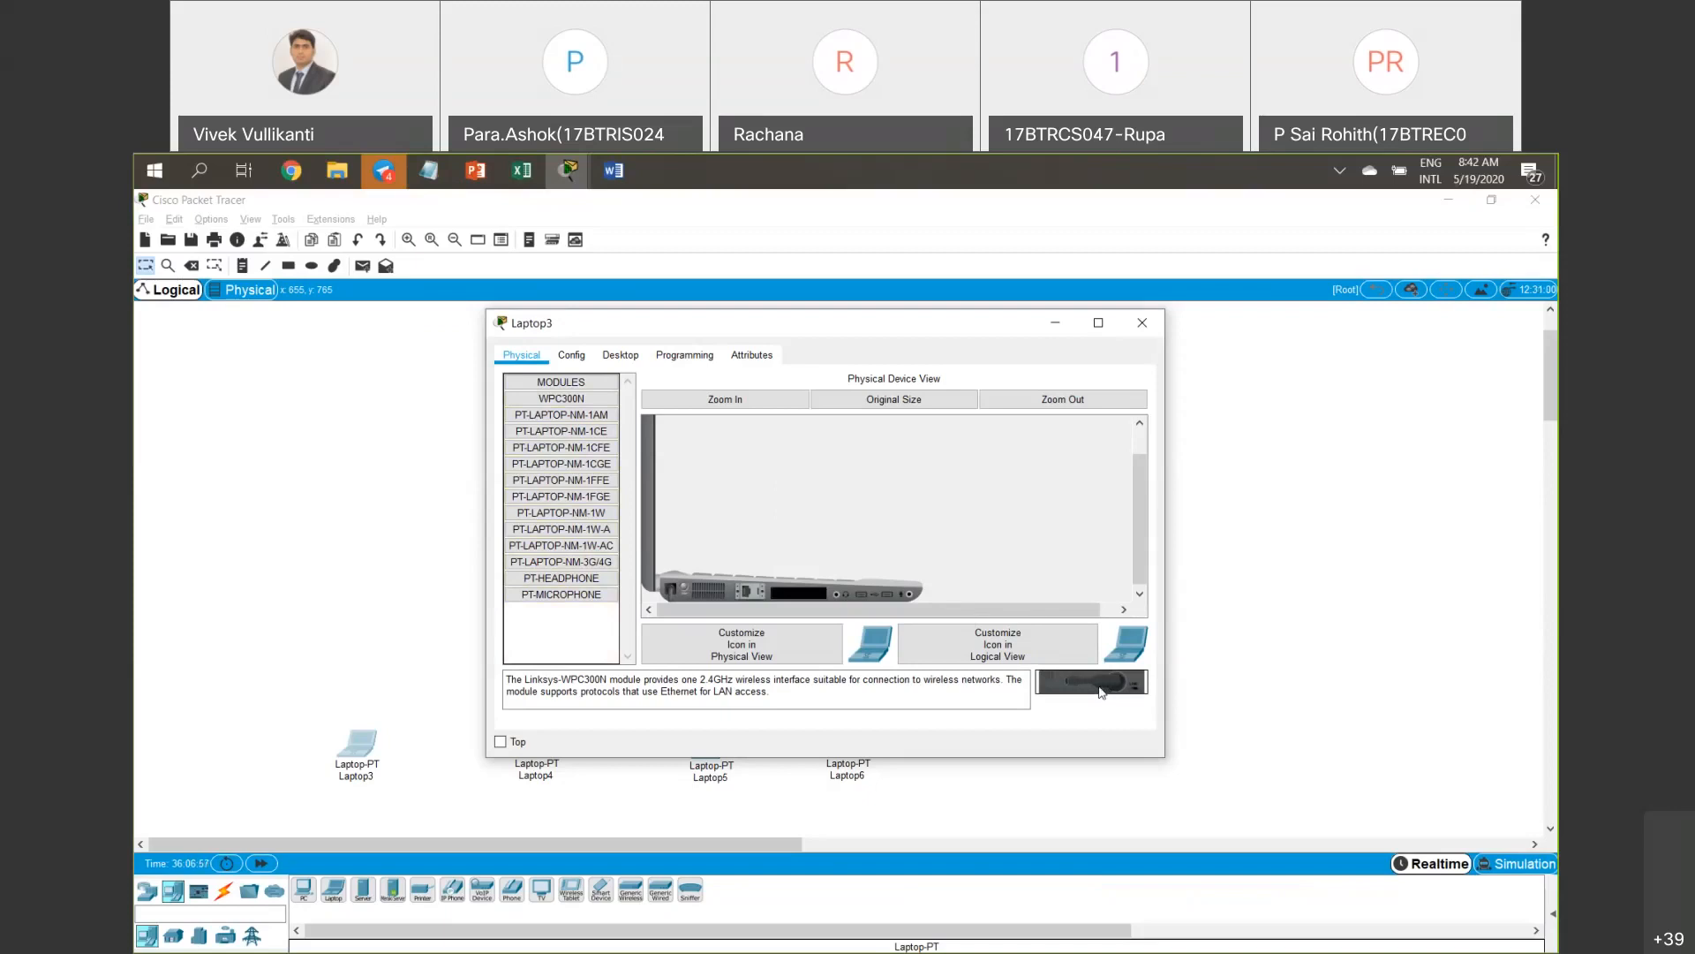
pyautogui.moveTo(1101, 691); pyautogui.dragTo(775, 598)
pyautogui.click(1146, 323)
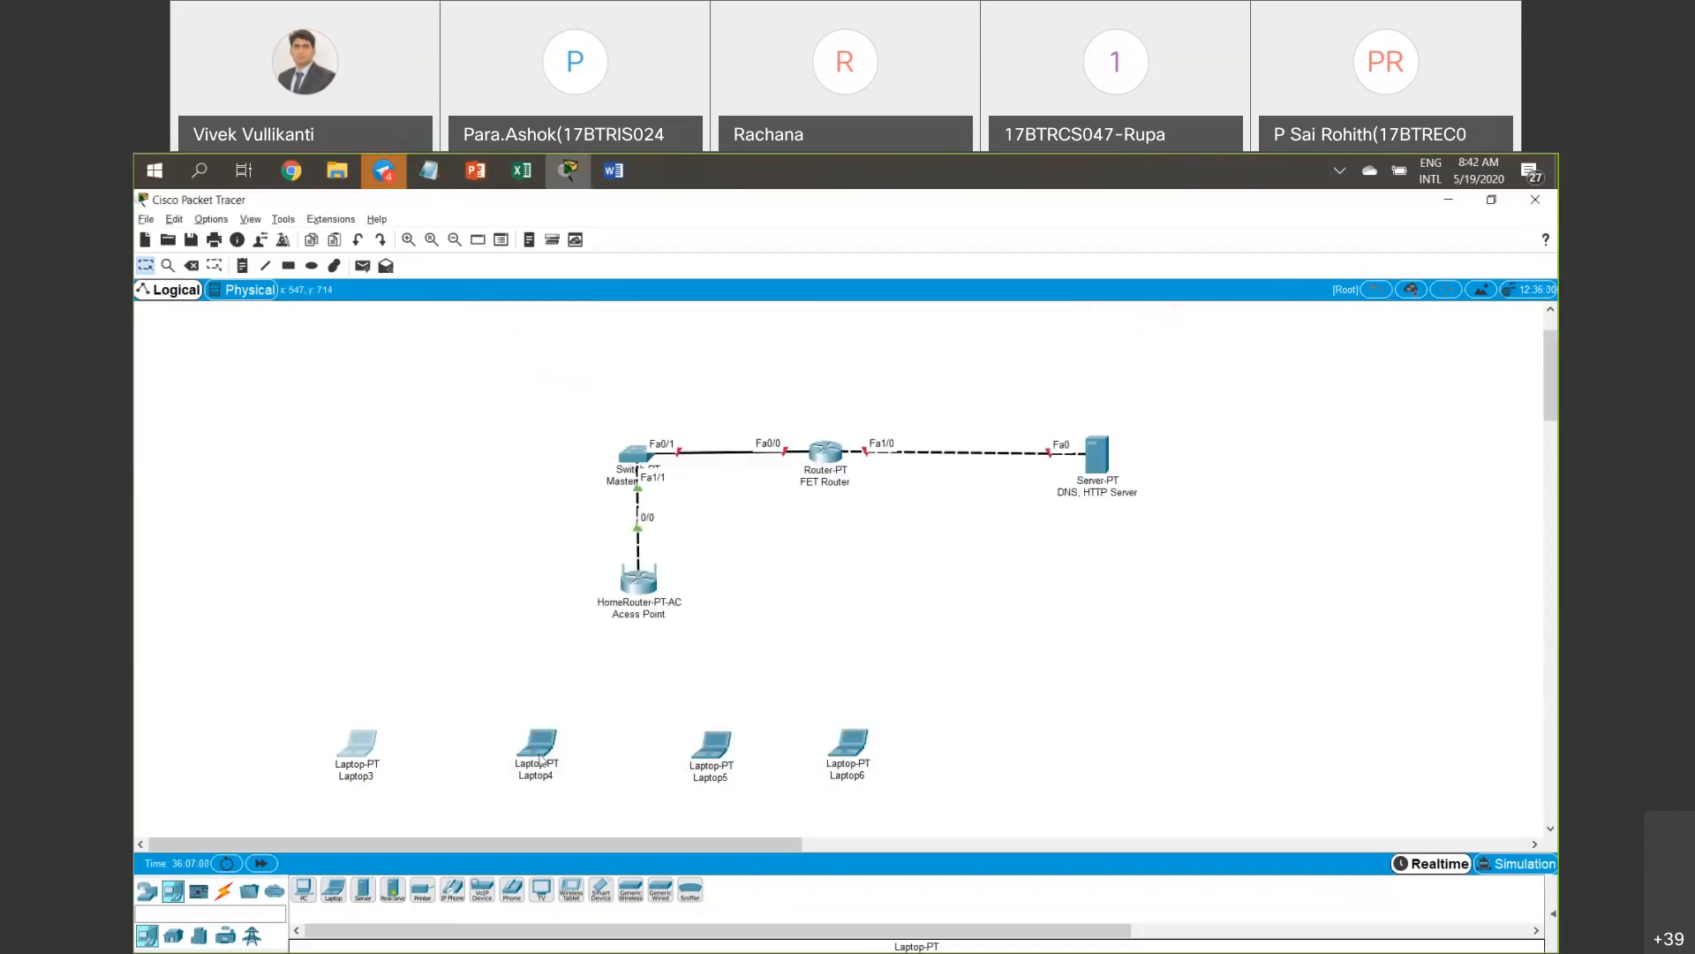
# Try fitting WPC300N into Laptop4, then pull the module back out and close the window.
pyautogui.click(540, 747)
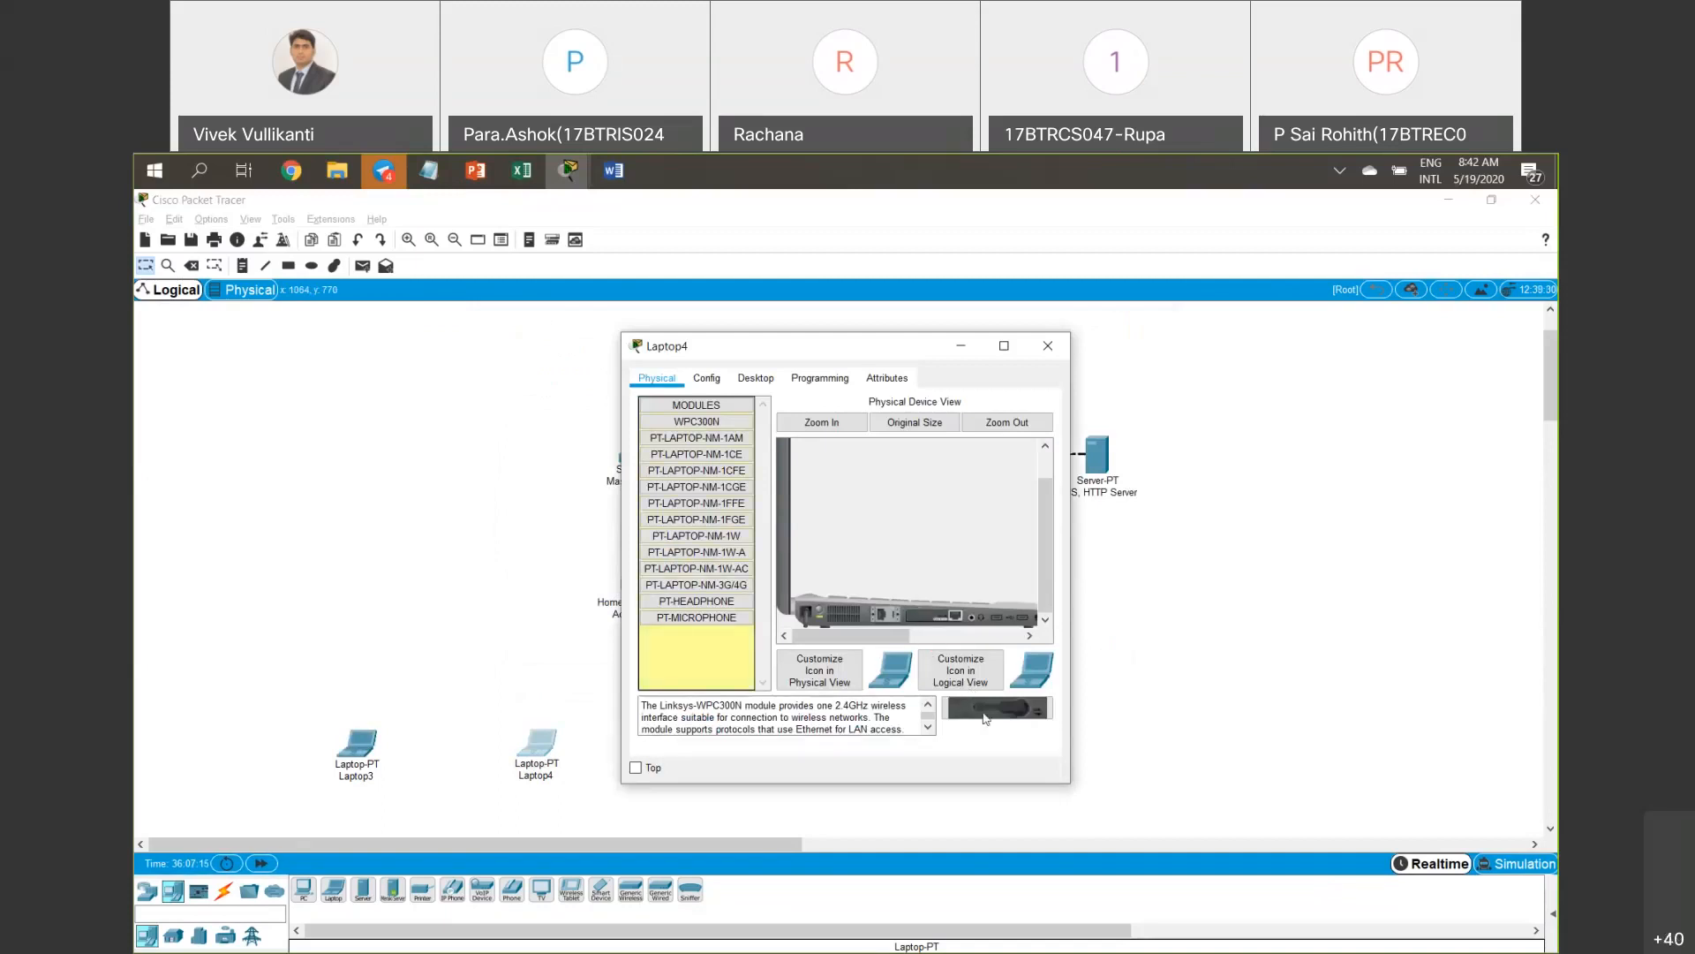
pyautogui.moveTo(985, 719); pyautogui.dragTo(808, 611)
pyautogui.click(947, 591)
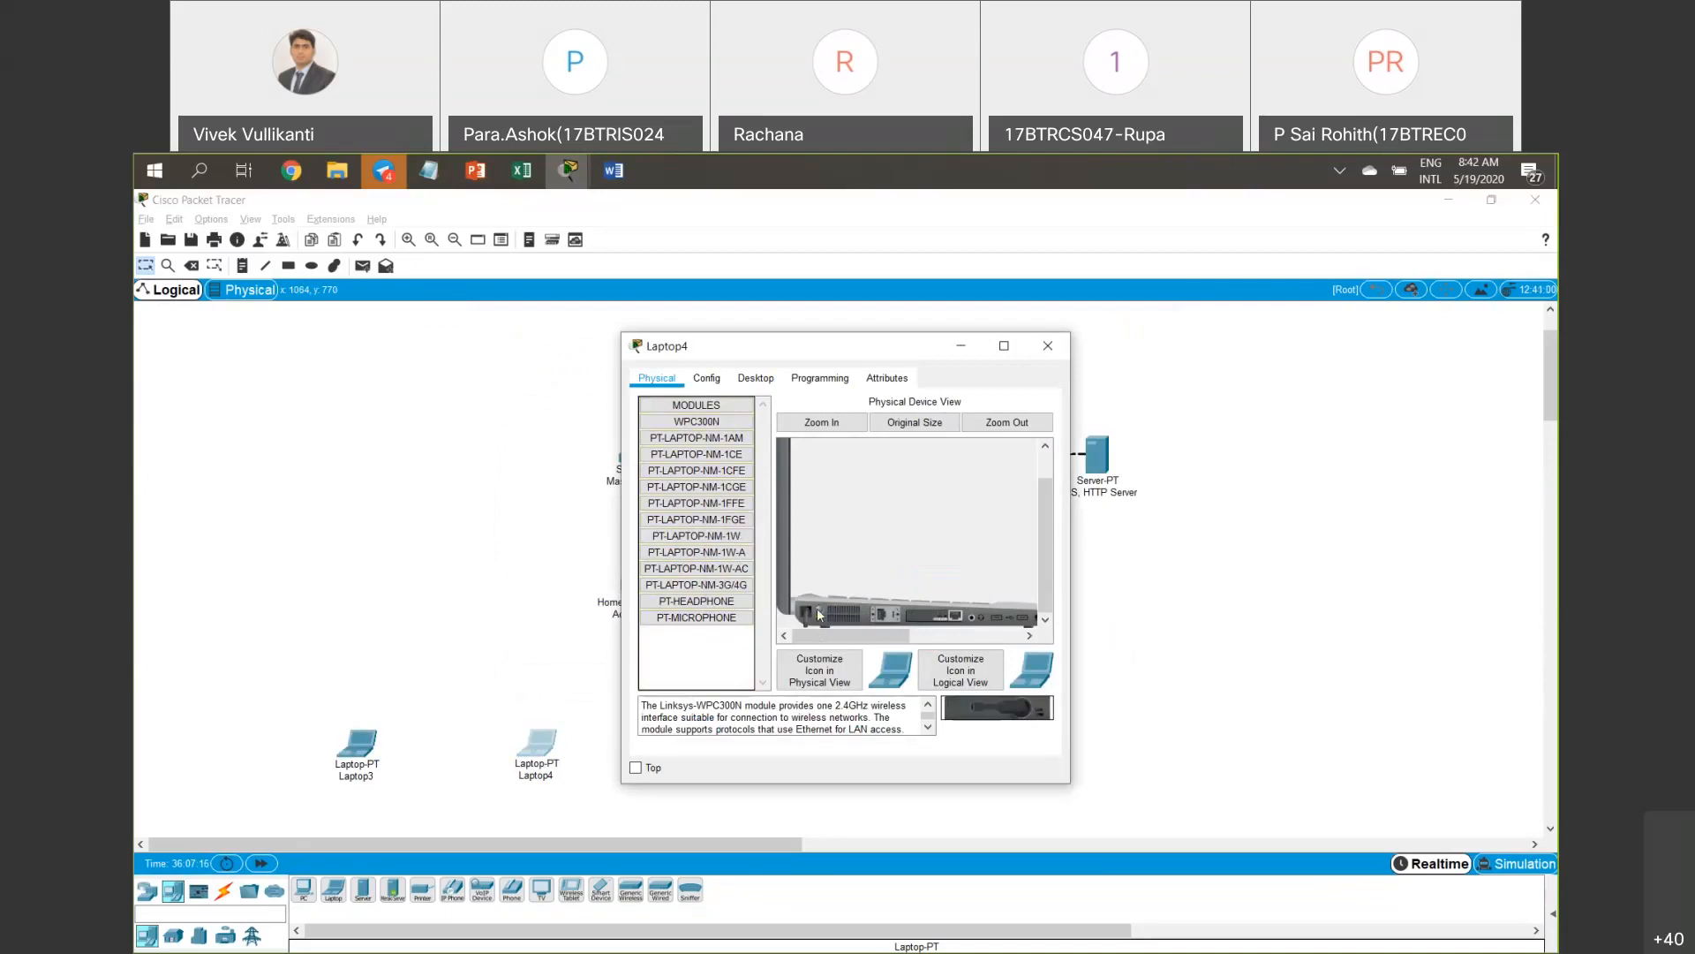
pyautogui.moveTo(991, 717); pyautogui.dragTo(932, 622)
pyautogui.click(1048, 348)
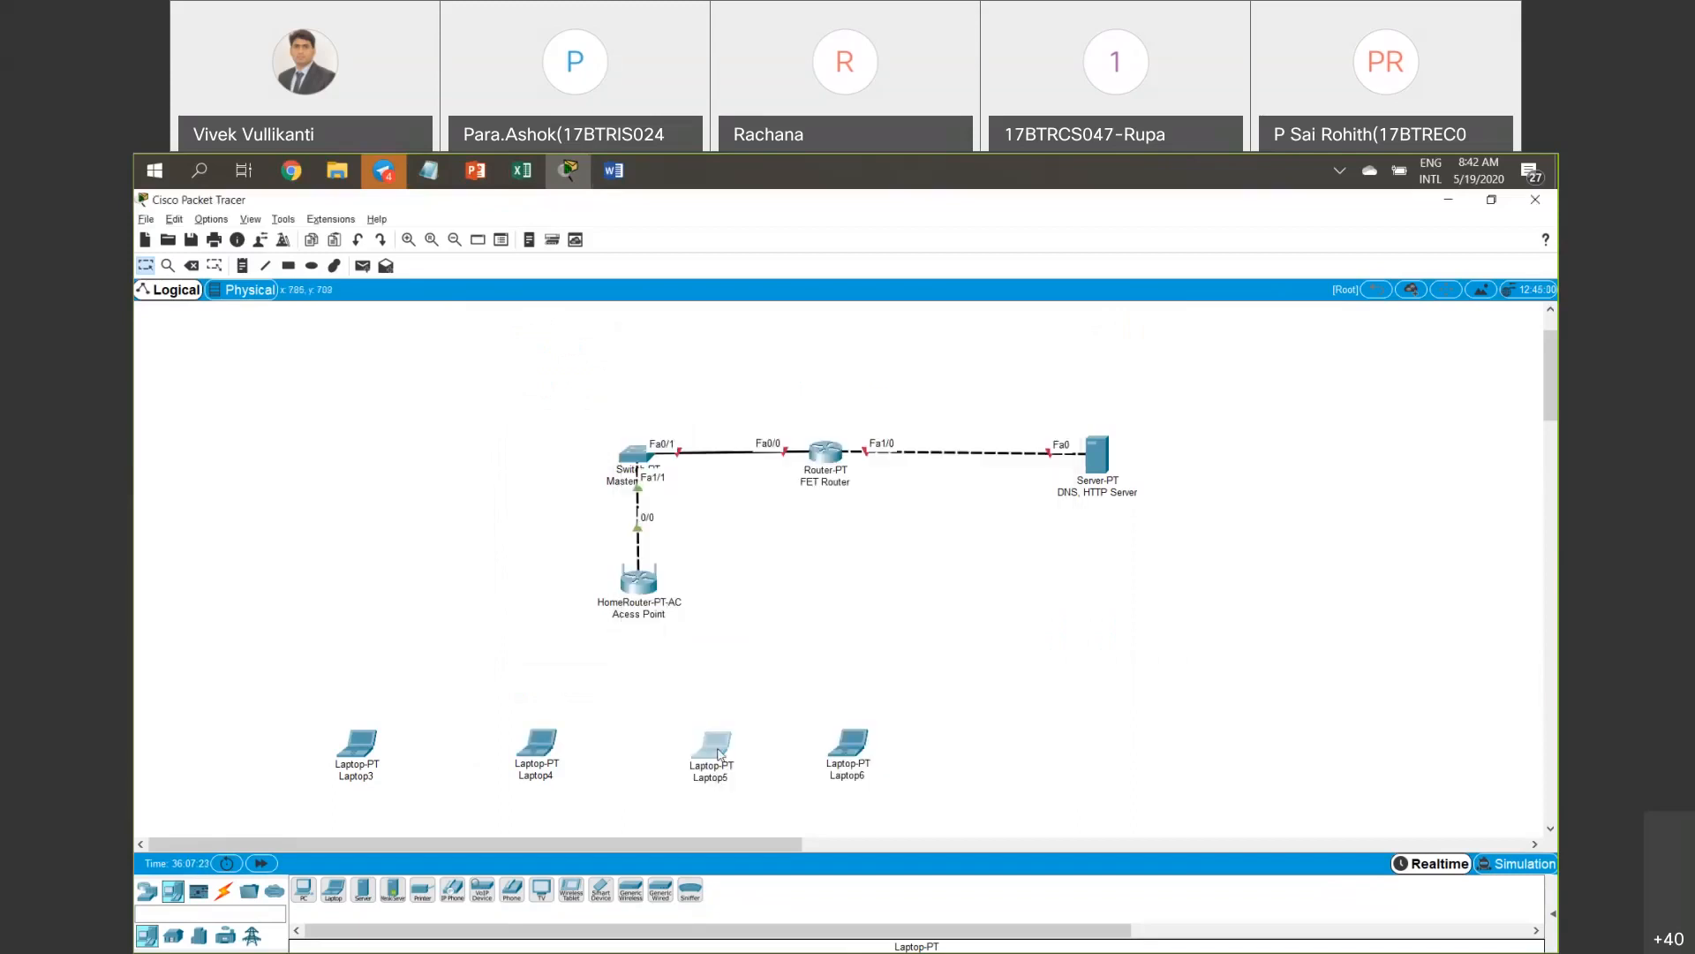
# Remove Laptop5's wired network module and close its window.
pyautogui.click(719, 753)
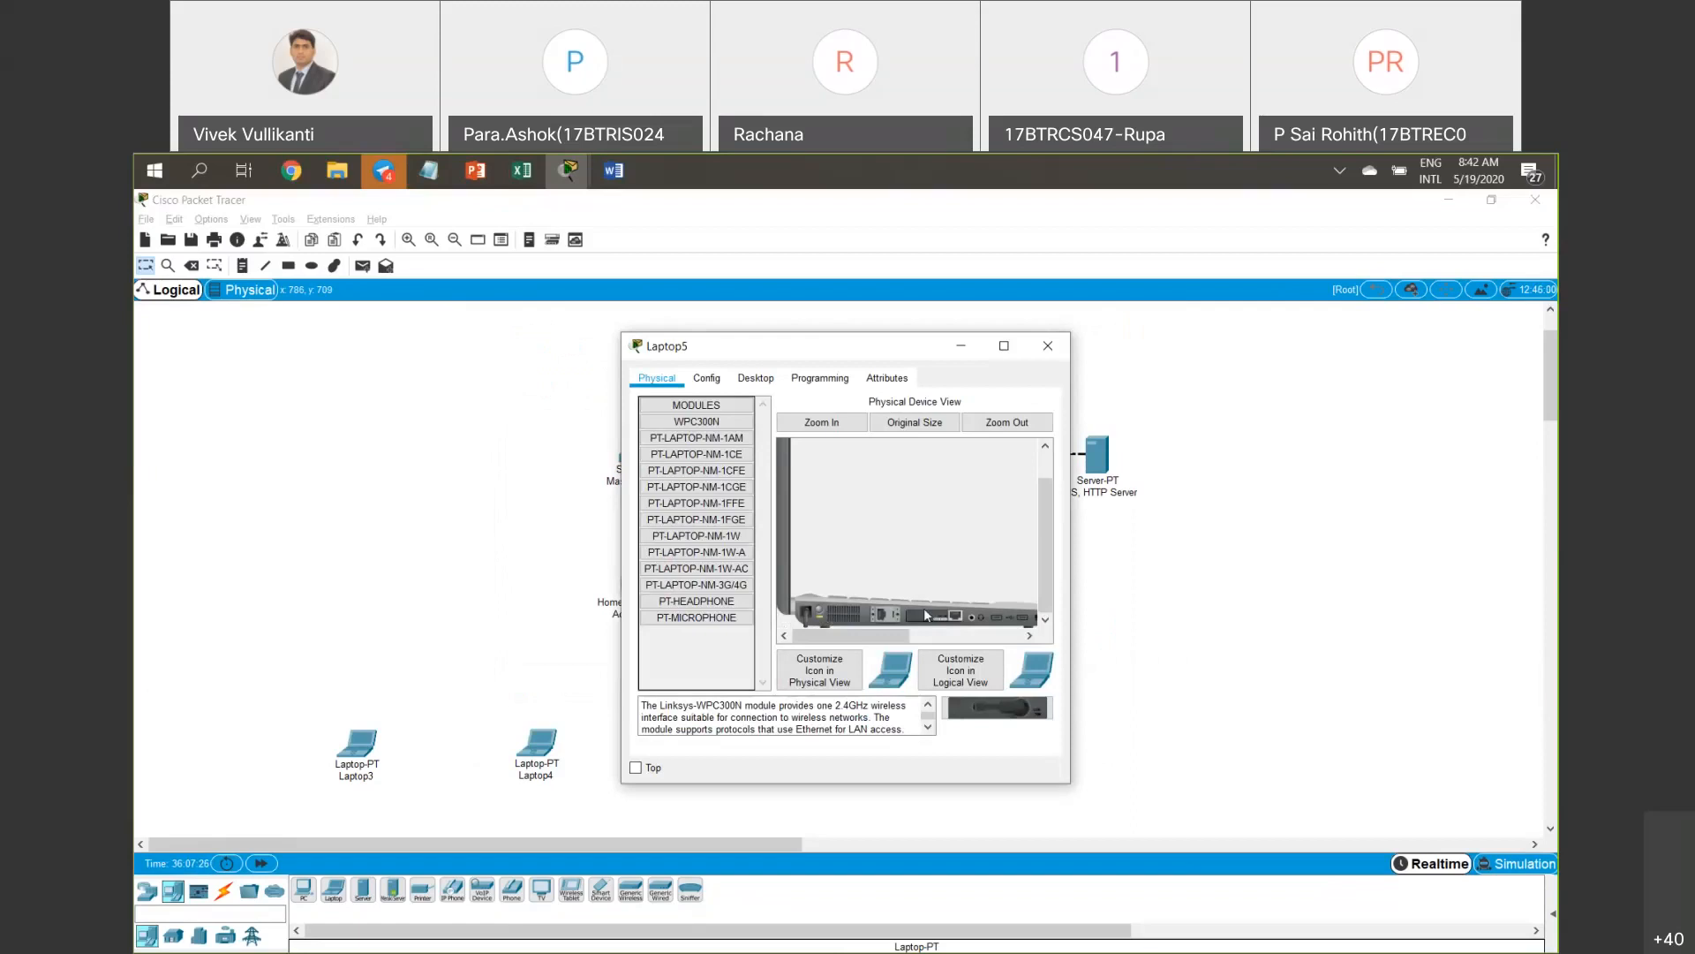
pyautogui.moveTo(942, 623)
pyautogui.mouseDown()
pyautogui.moveTo(996, 710)
pyautogui.moveTo(922, 622)
pyautogui.mouseUp()
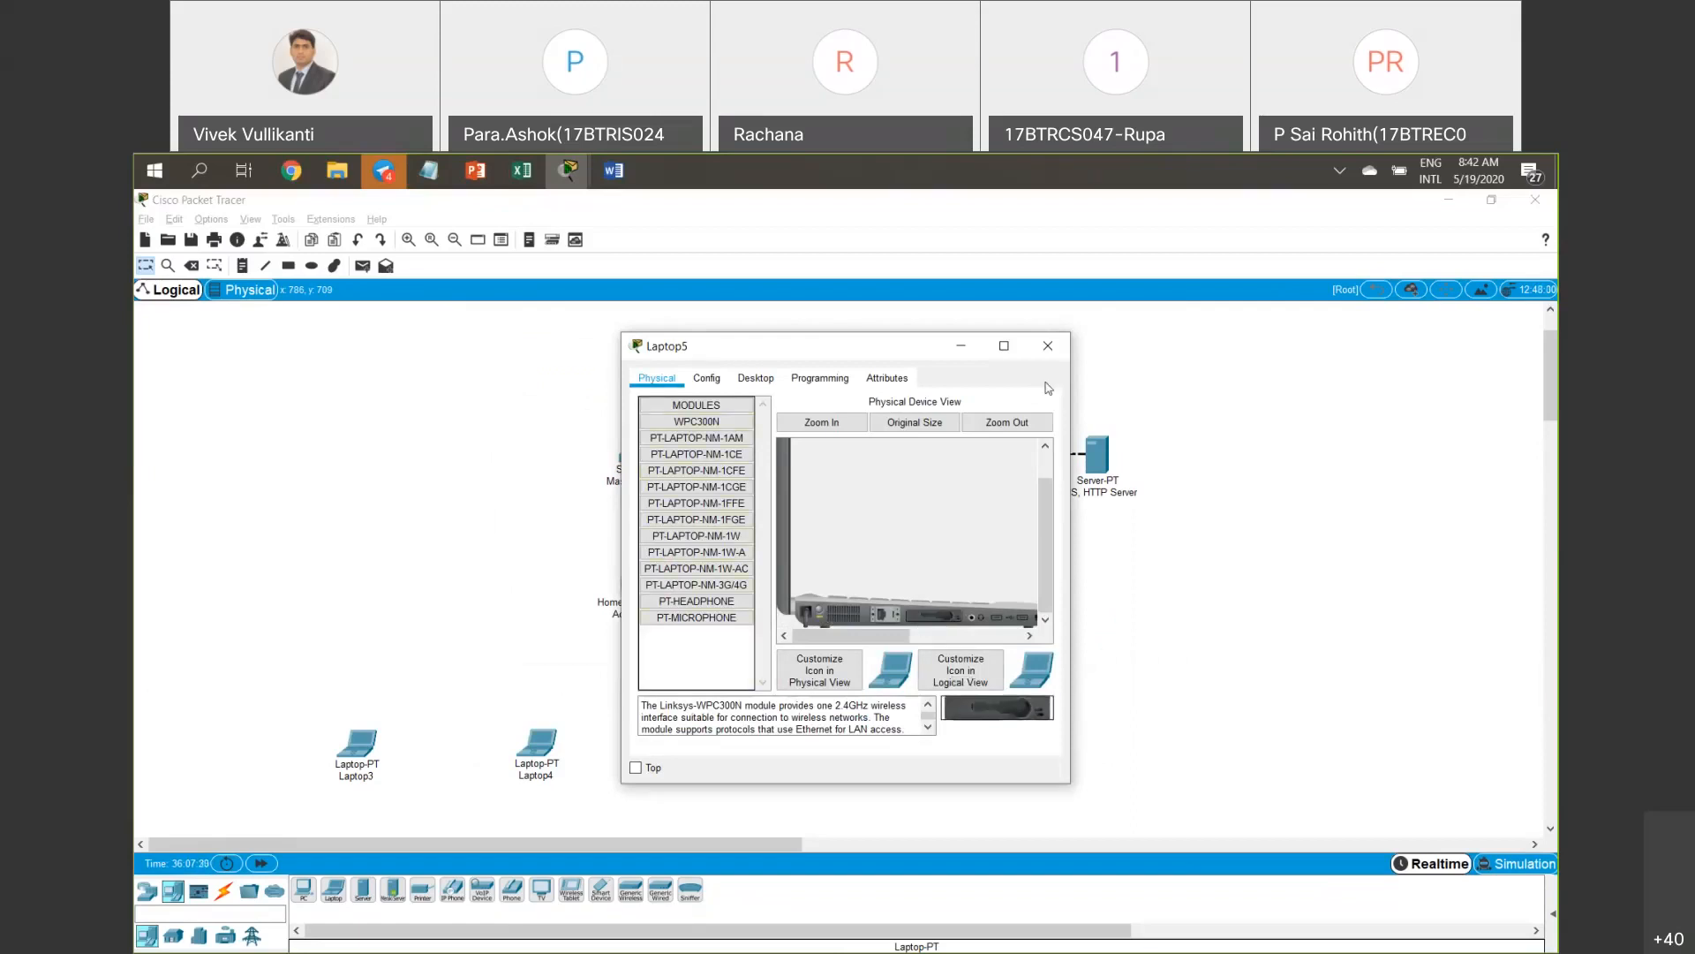
pyautogui.click(1046, 348)
pyautogui.click(848, 745)
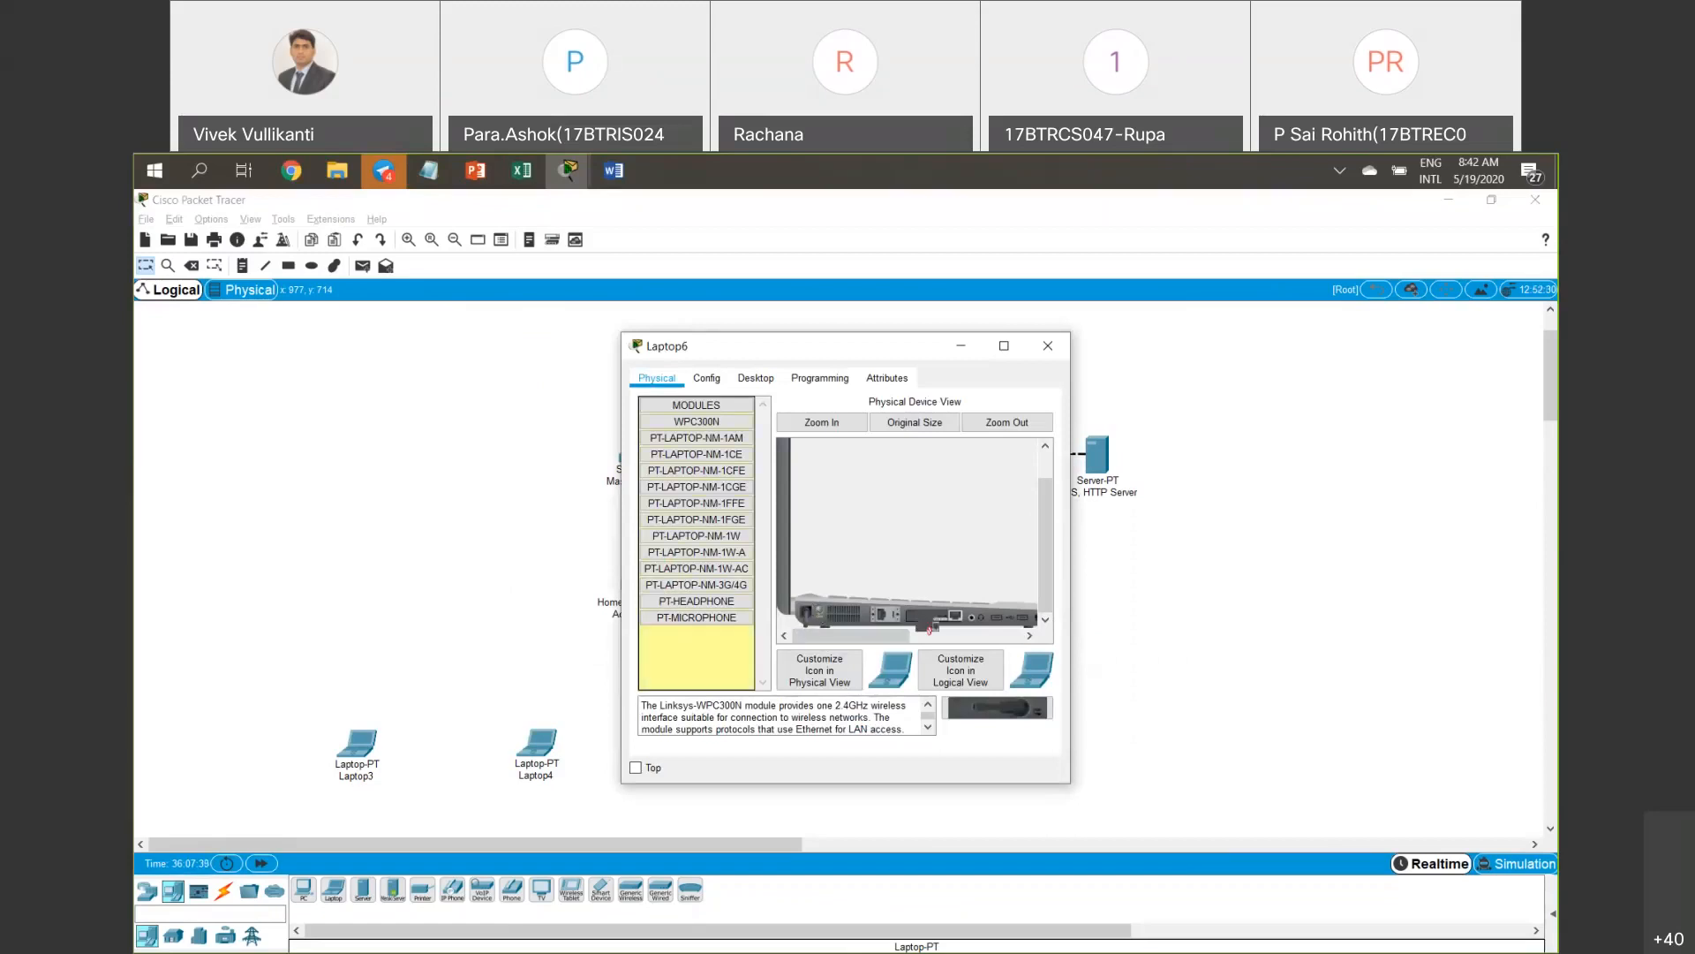
# Install the WPC300N wireless module into Laptop6's empty slot.
pyautogui.moveTo(998, 707); pyautogui.dragTo(917, 625)
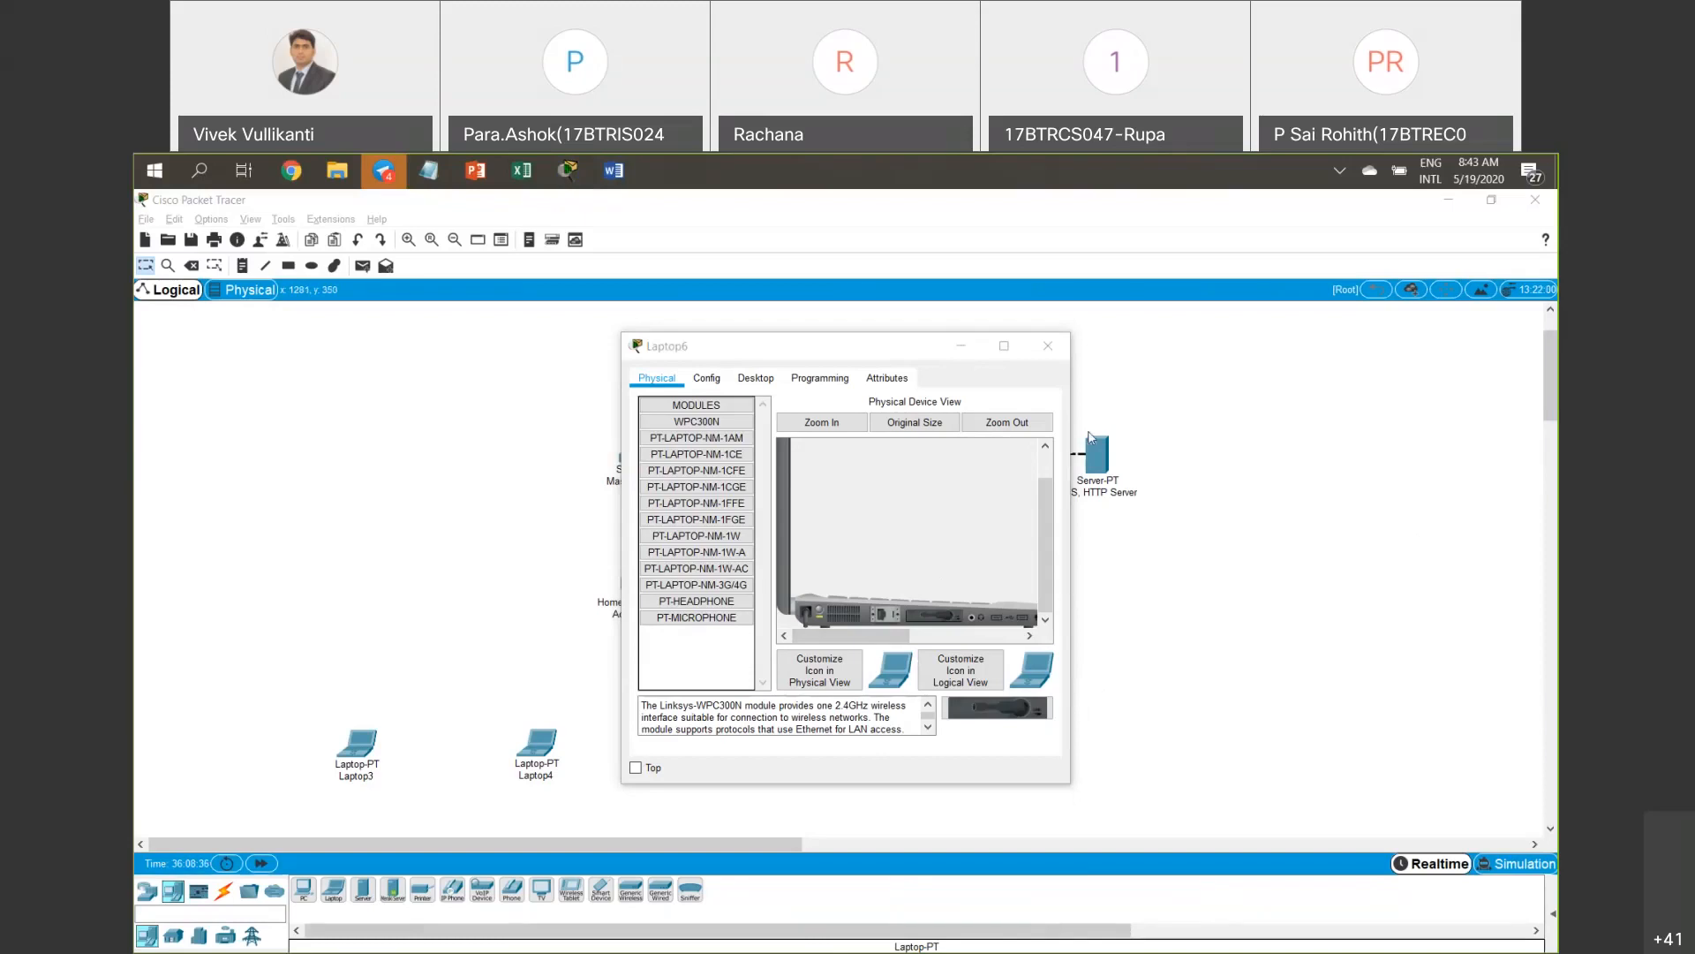
# Reopen and close Laptop6's window, then nudge Laptop6 slightly to the right.
pyautogui.click(1047, 344)
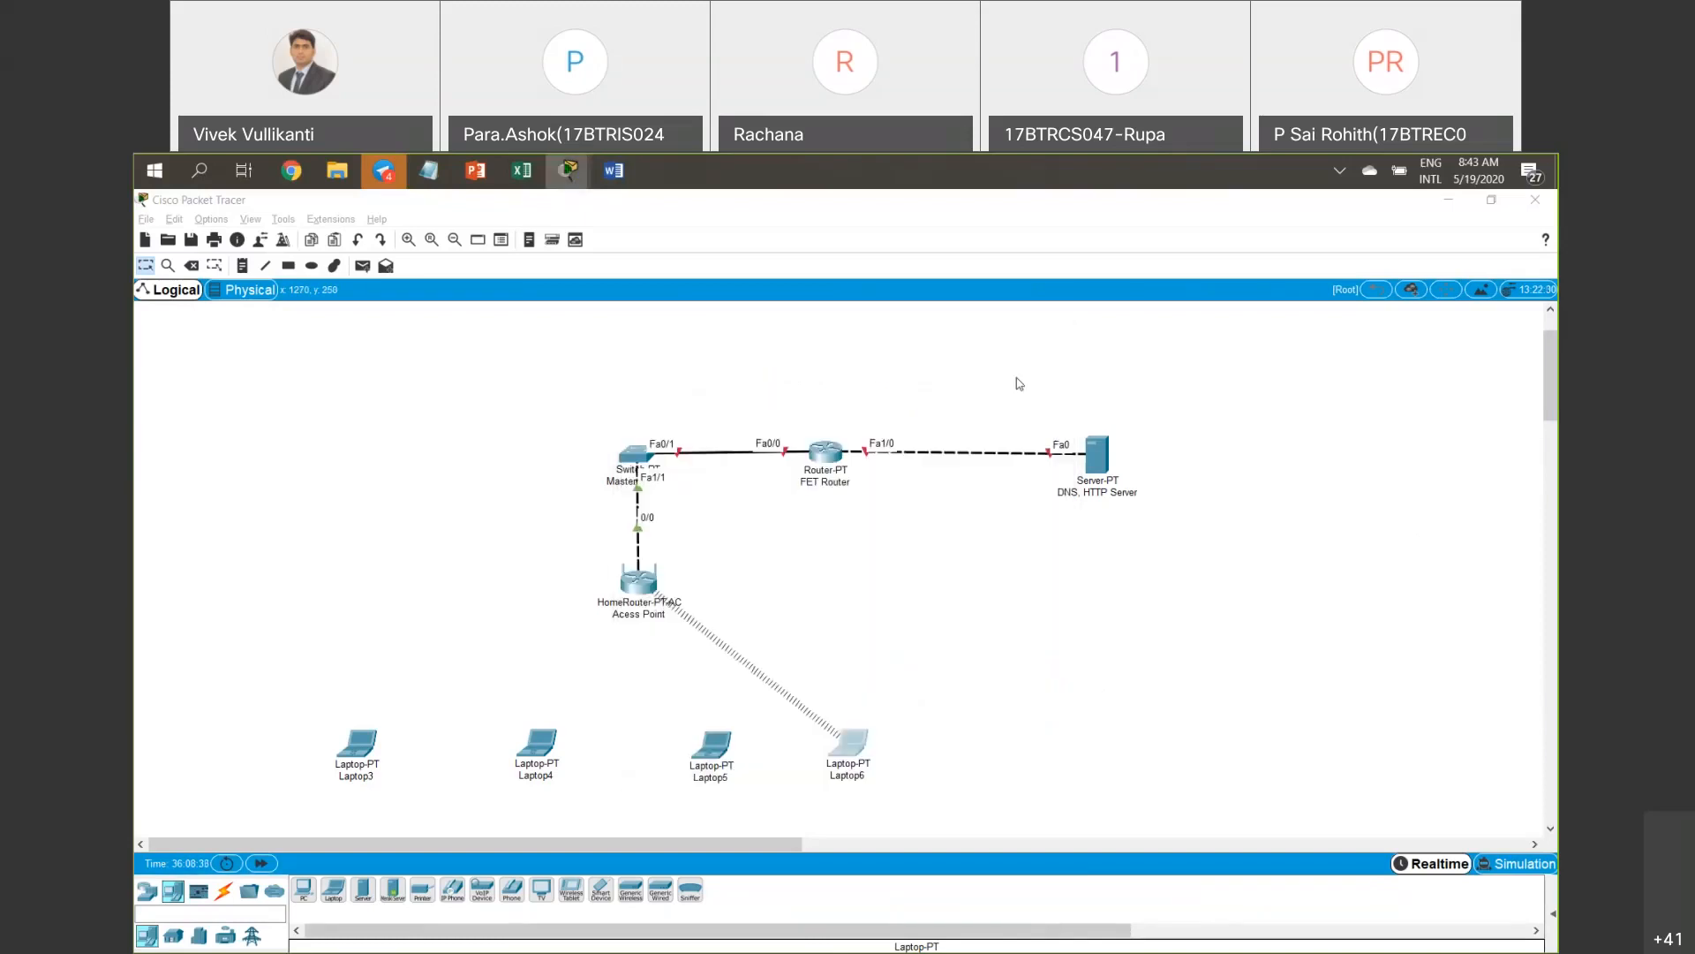
pyautogui.click(854, 746)
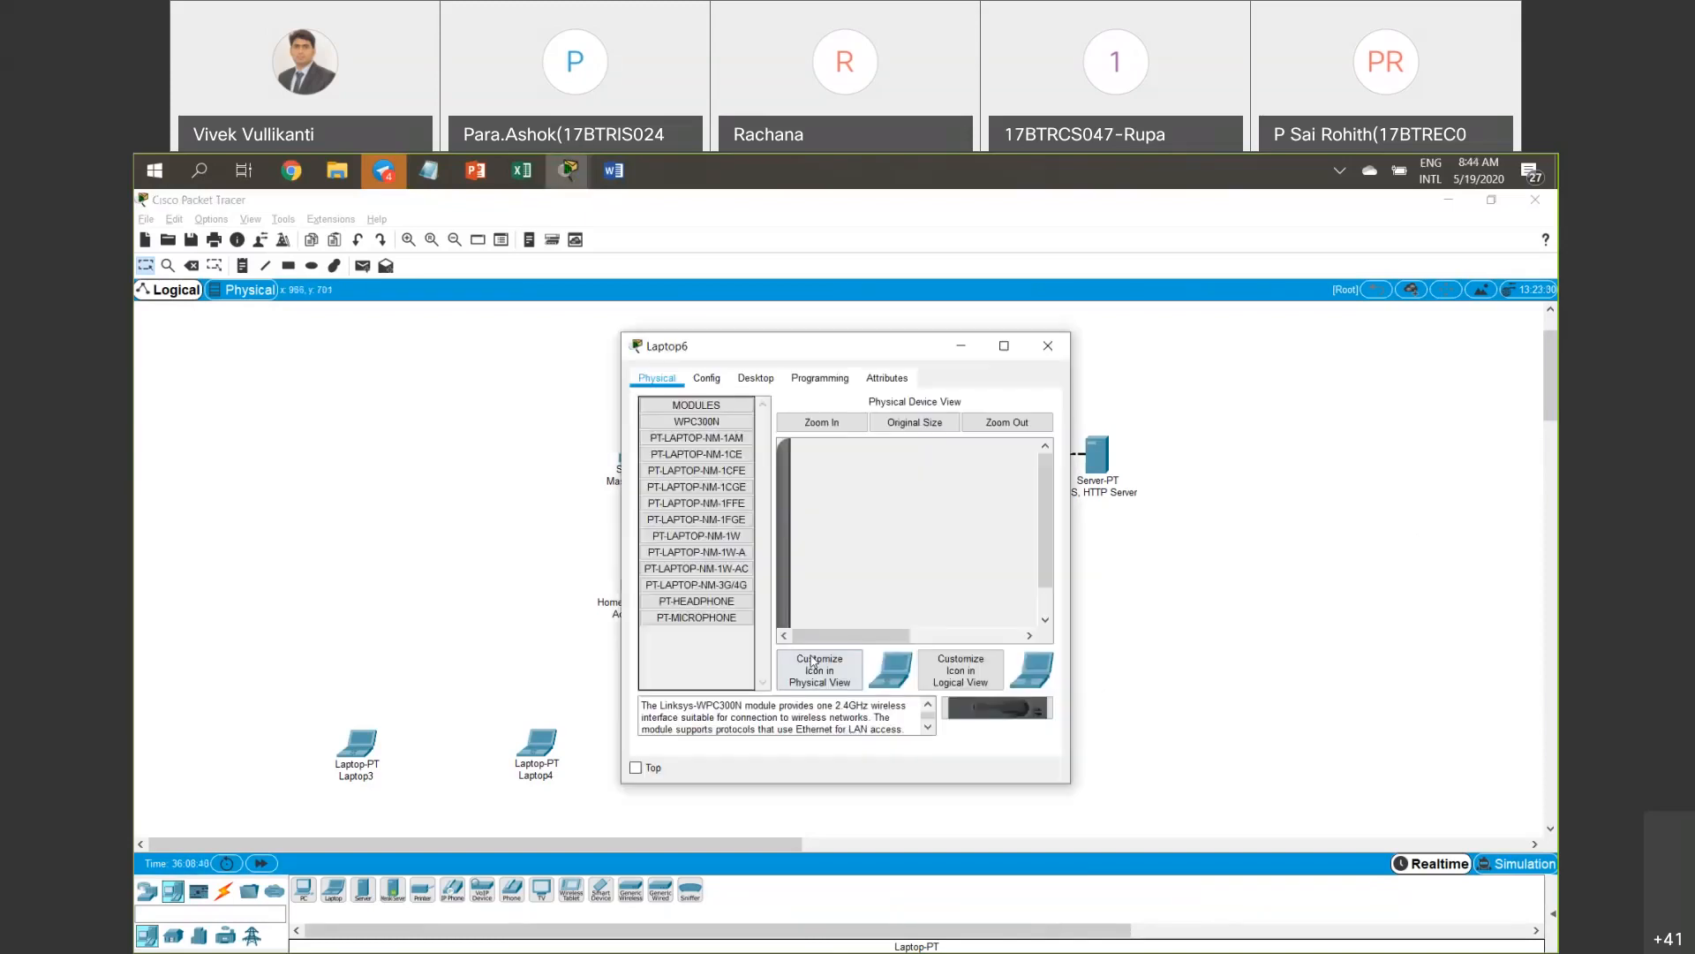
pyautogui.click(1047, 345)
pyautogui.moveTo(1040, 803)
pyautogui.mouseDown()
pyautogui.moveTo(341, 745)
pyautogui.moveTo(320, 707)
pyautogui.moveTo(882, 813)
pyautogui.moveTo(1005, 811)
pyautogui.mouseUp()
pyautogui.moveTo(849, 744); pyautogui.dragTo(868, 747)
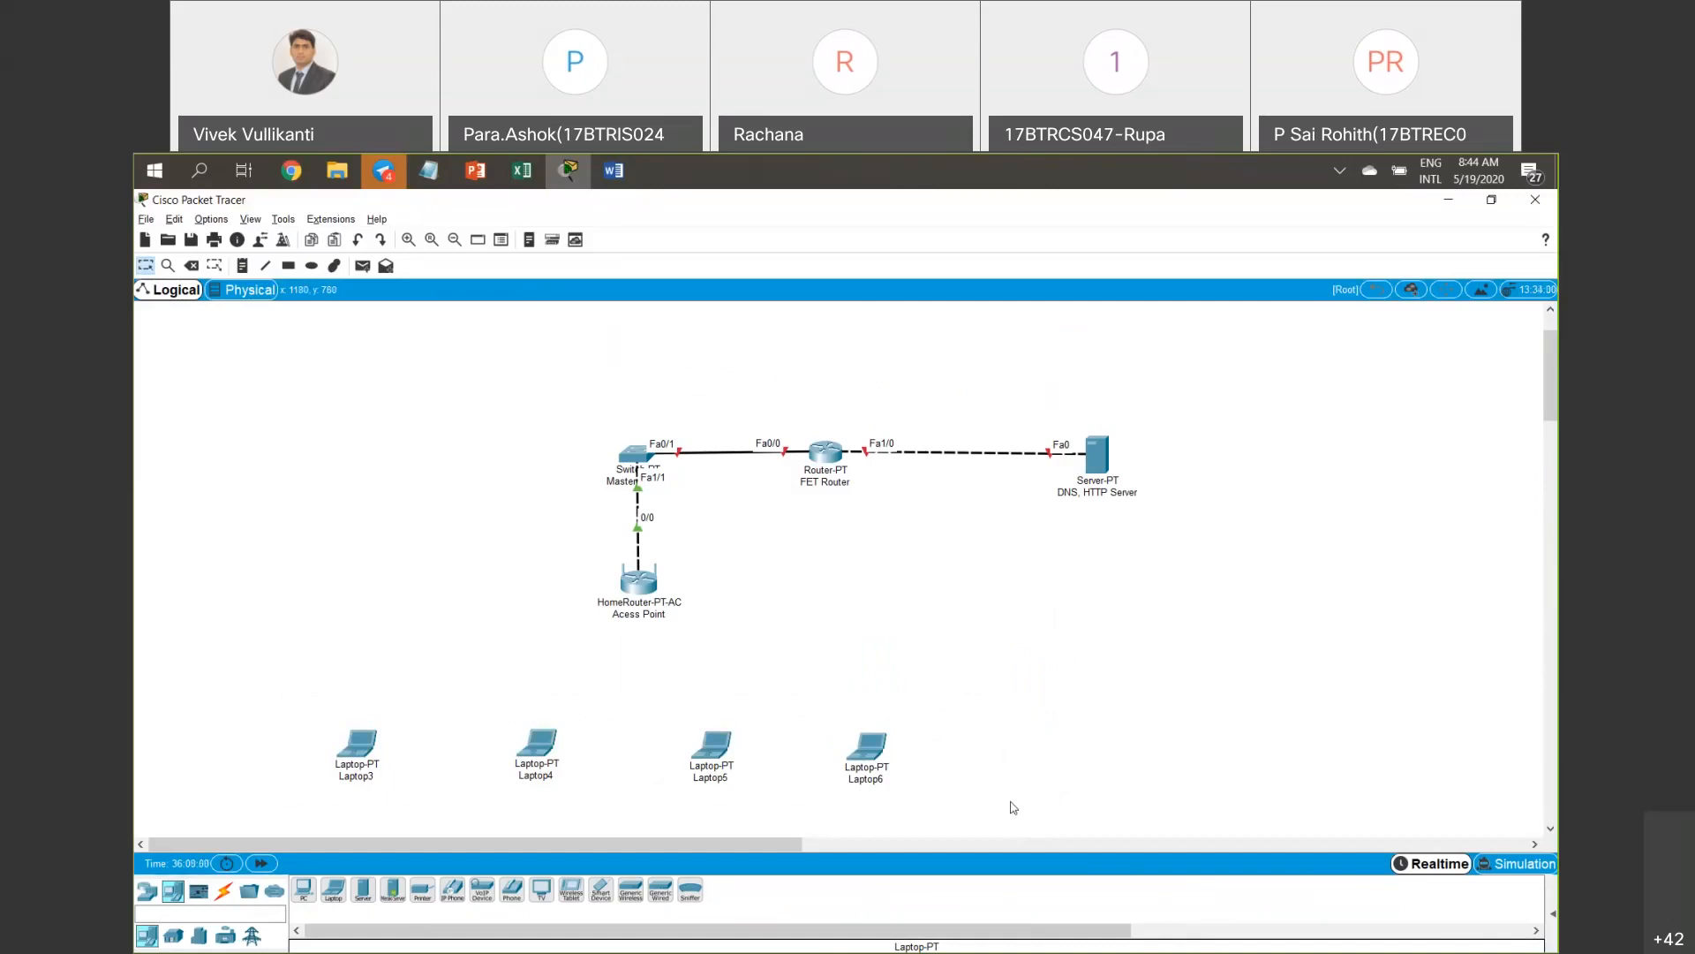
# Open Laptop3's window, move it off the access point, and close it.
pyautogui.click(377, 742)
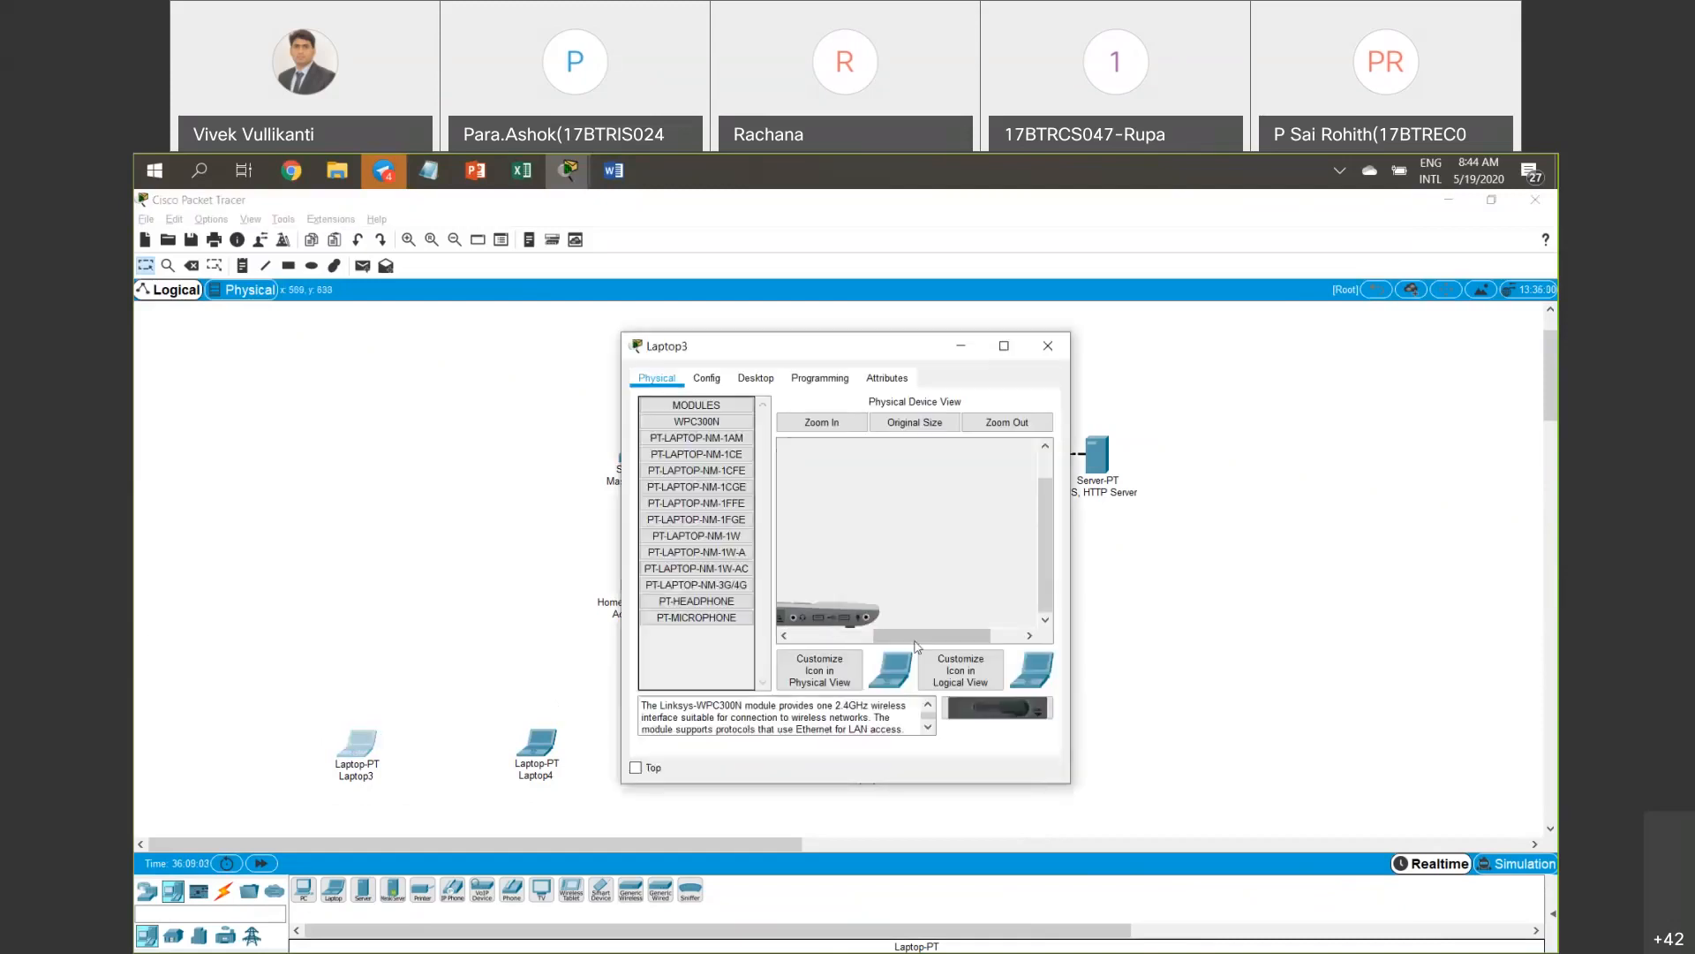
pyautogui.moveTo(916, 646); pyautogui.dragTo(833, 638)
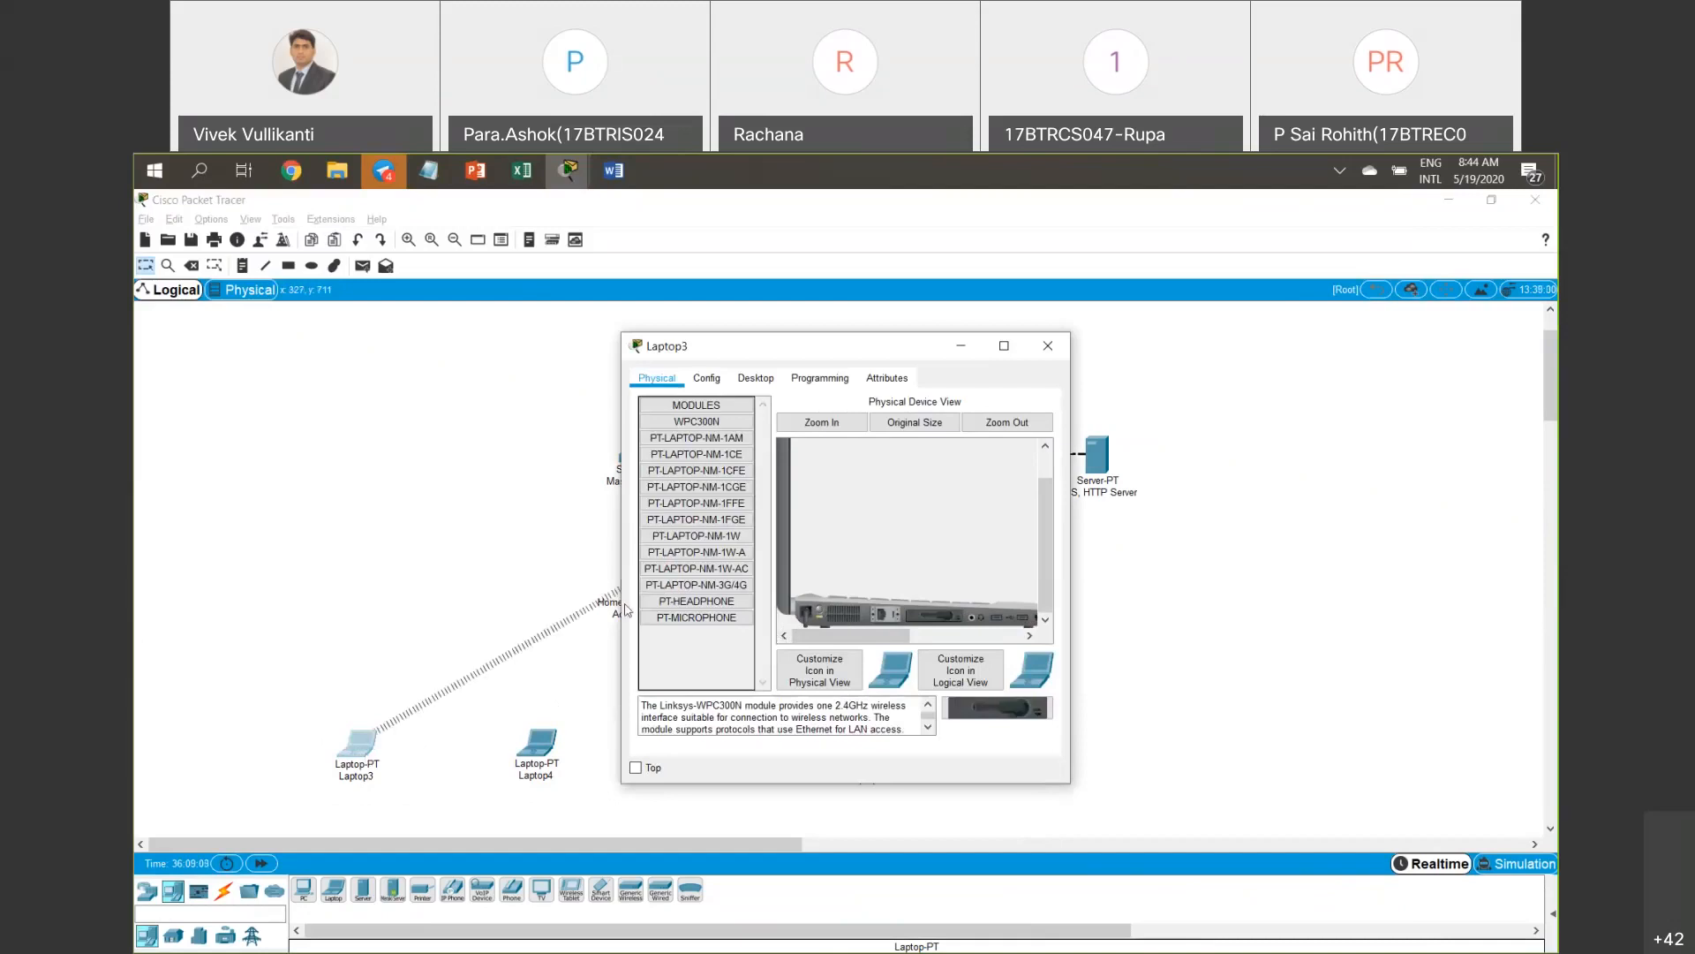
pyautogui.moveTo(935, 349); pyautogui.dragTo(1007, 345)
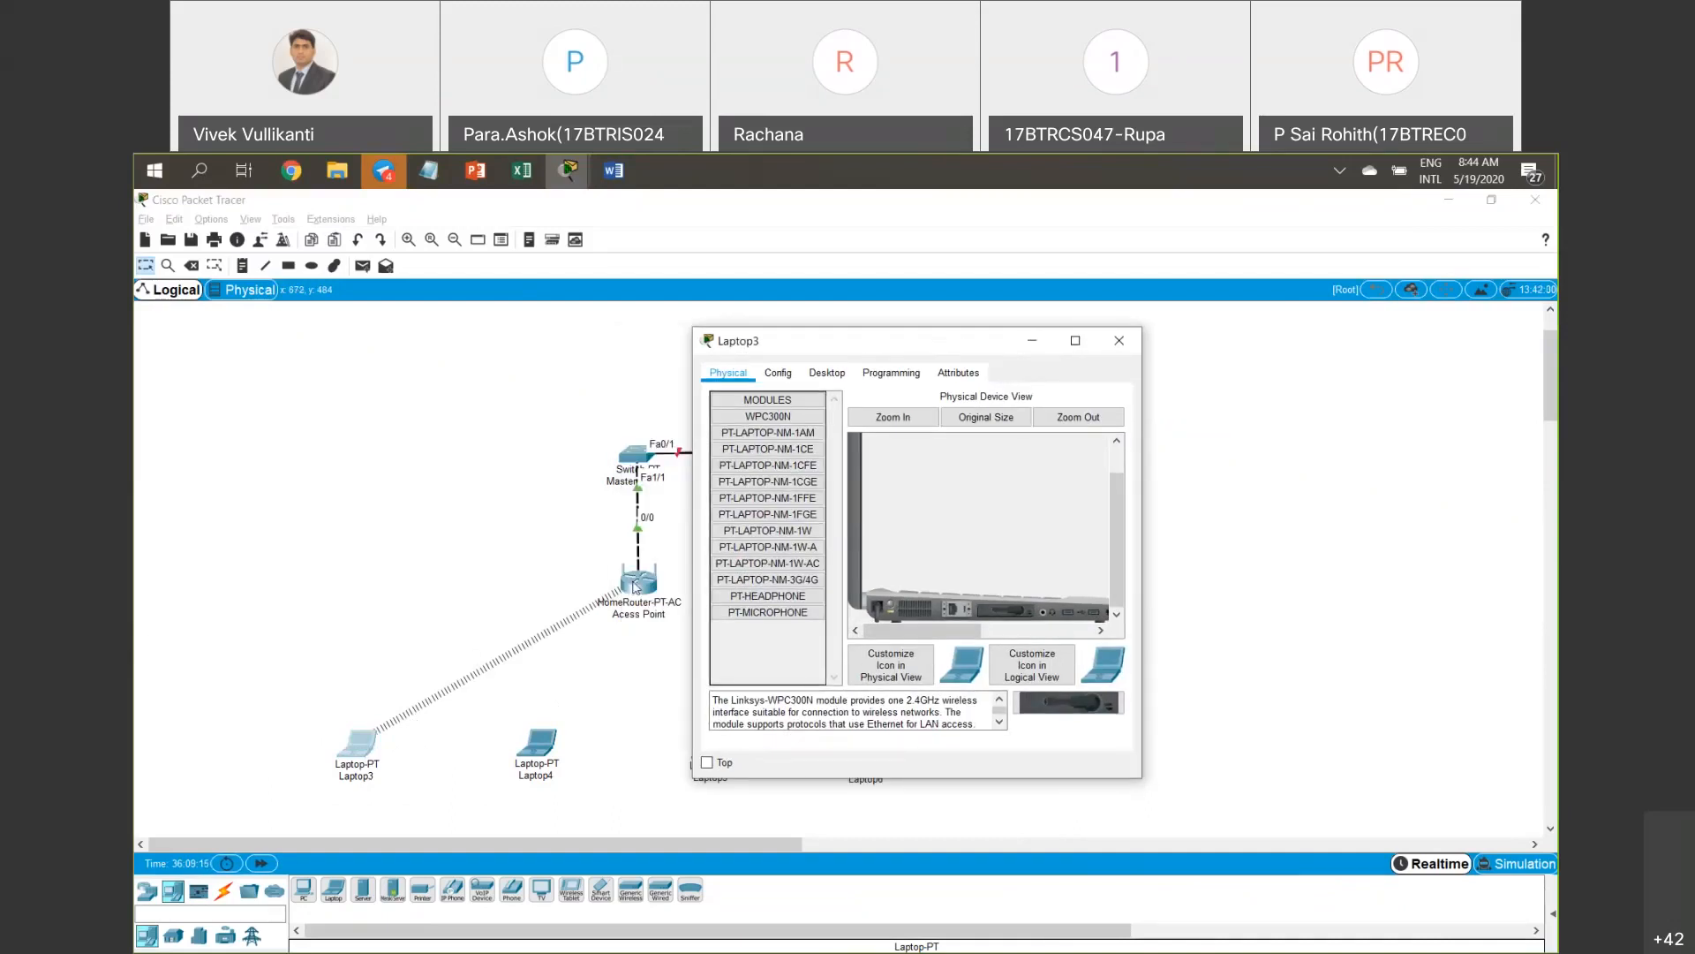
pyautogui.click(1119, 343)
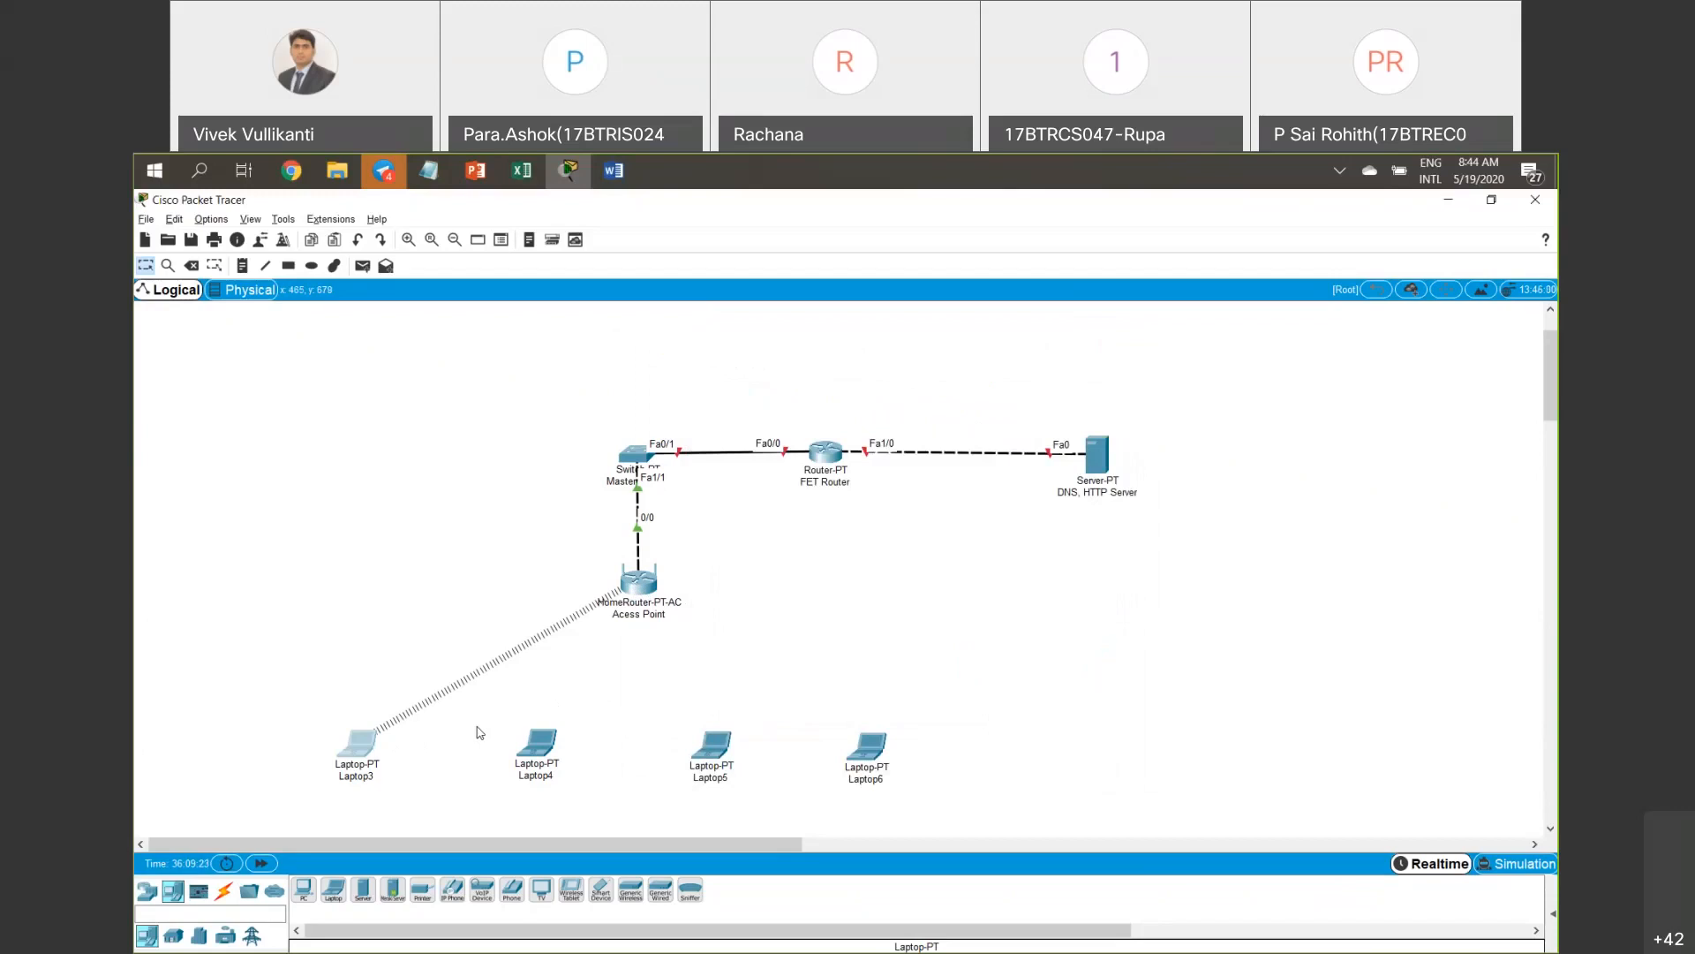
pyautogui.moveTo(262, 676); pyautogui.dragTo(433, 803)
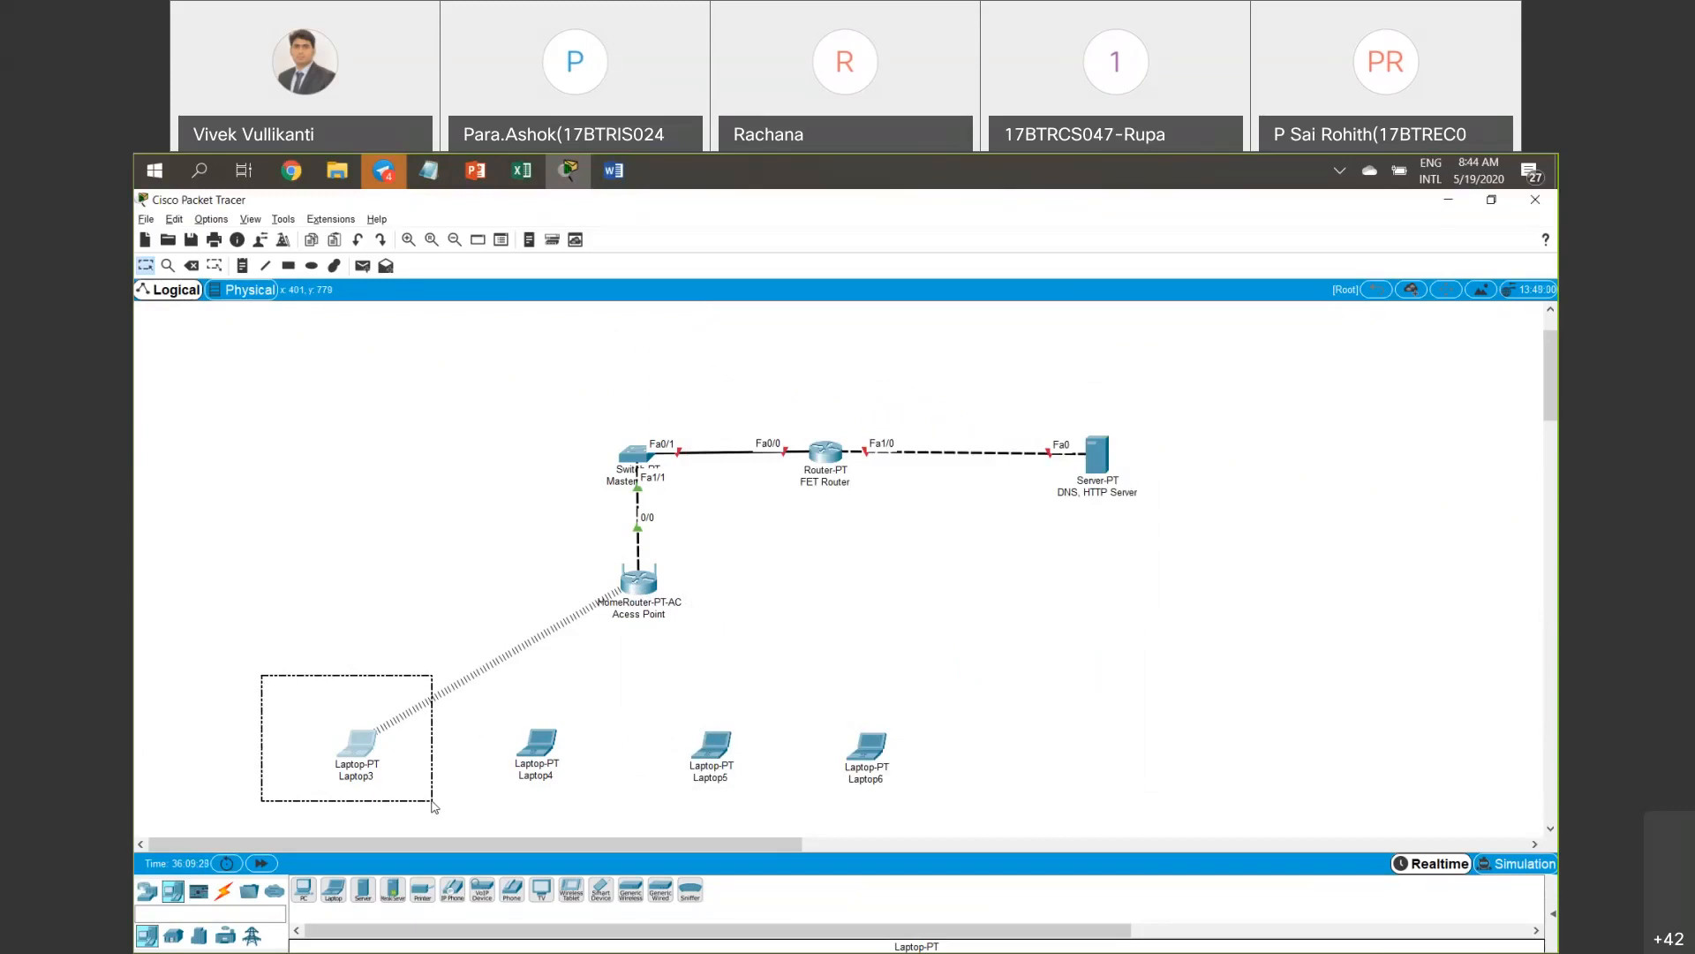
pyautogui.moveTo(433, 806); pyautogui.dragTo(431, 802)
pyautogui.click(508, 567)
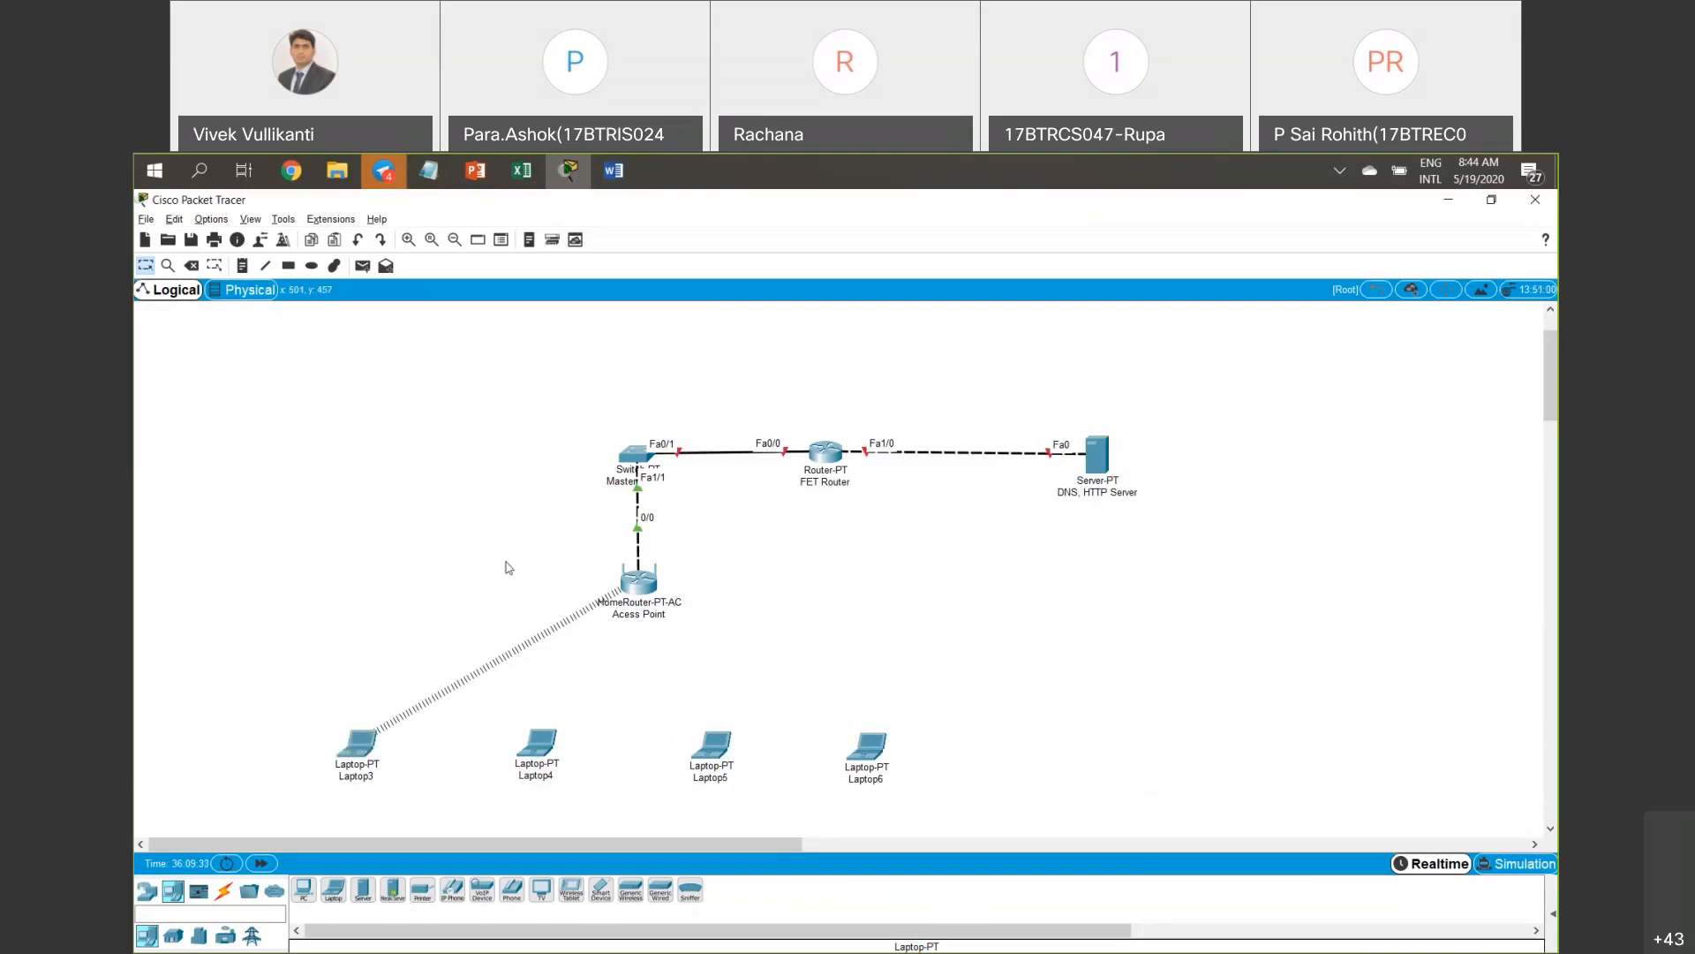
pyautogui.moveTo(507, 563); pyautogui.dragTo(614, 633)
pyautogui.moveTo(313, 678); pyautogui.dragTo(435, 808)
pyautogui.moveTo(580, 550); pyautogui.dragTo(749, 649)
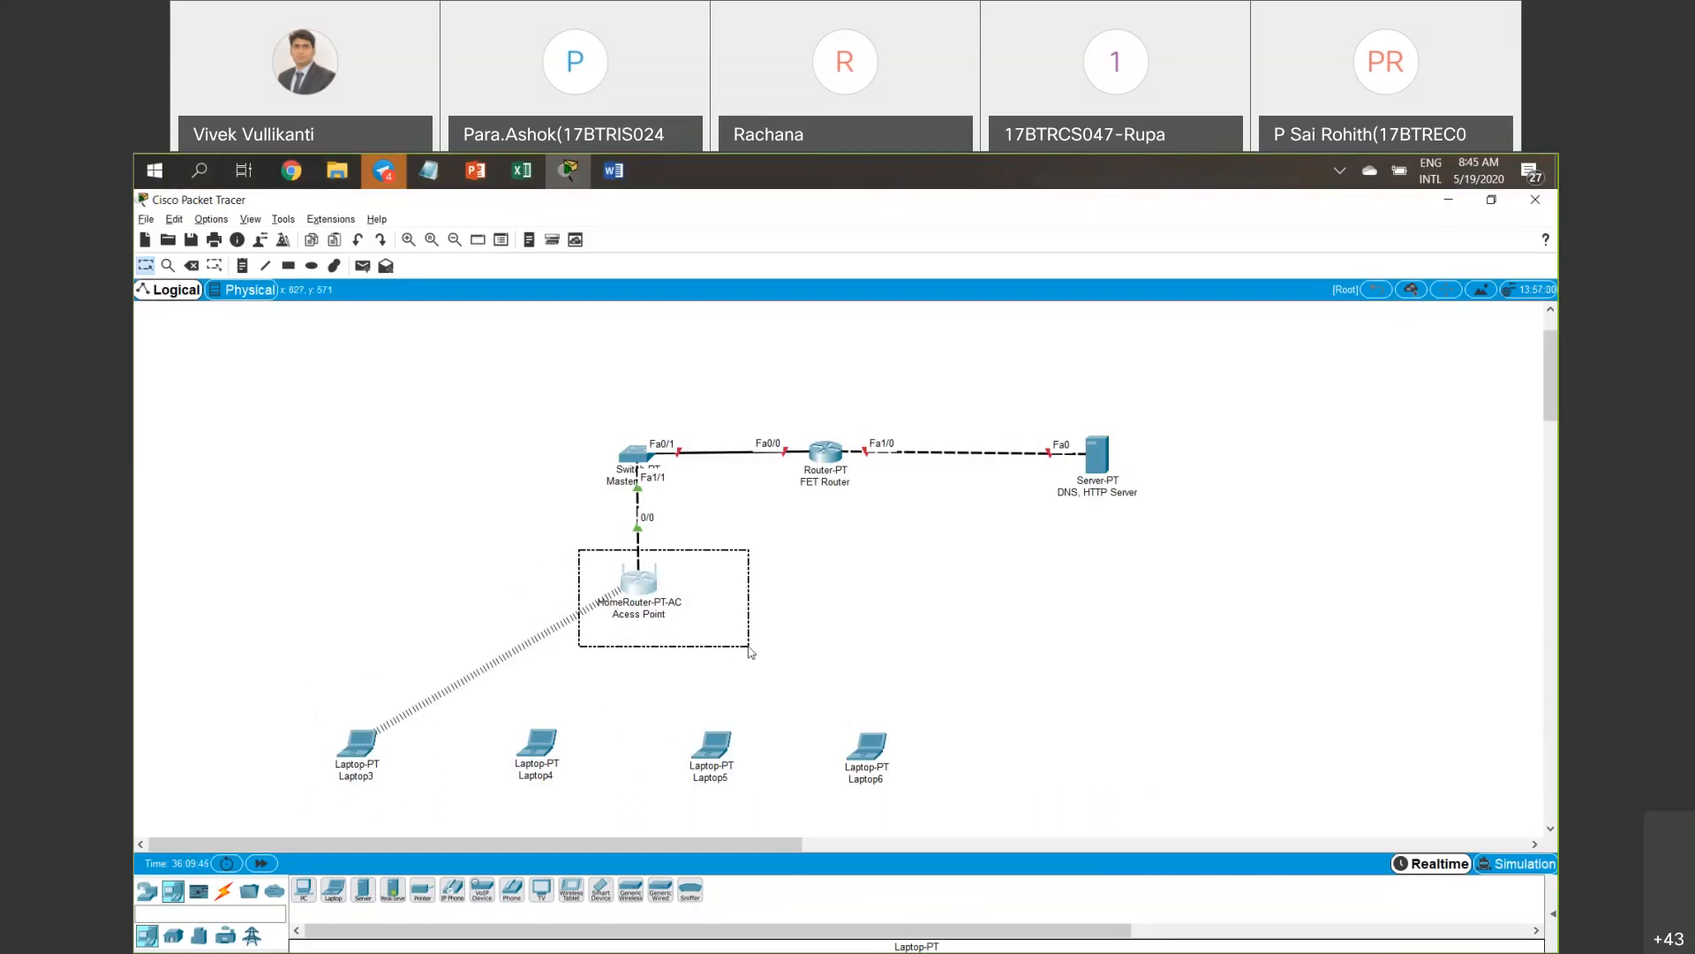
pyautogui.moveTo(750, 651); pyautogui.dragTo(750, 652)
pyautogui.moveTo(251, 699); pyautogui.dragTo(401, 814)
pyautogui.moveTo(579, 536); pyautogui.dragTo(722, 631)
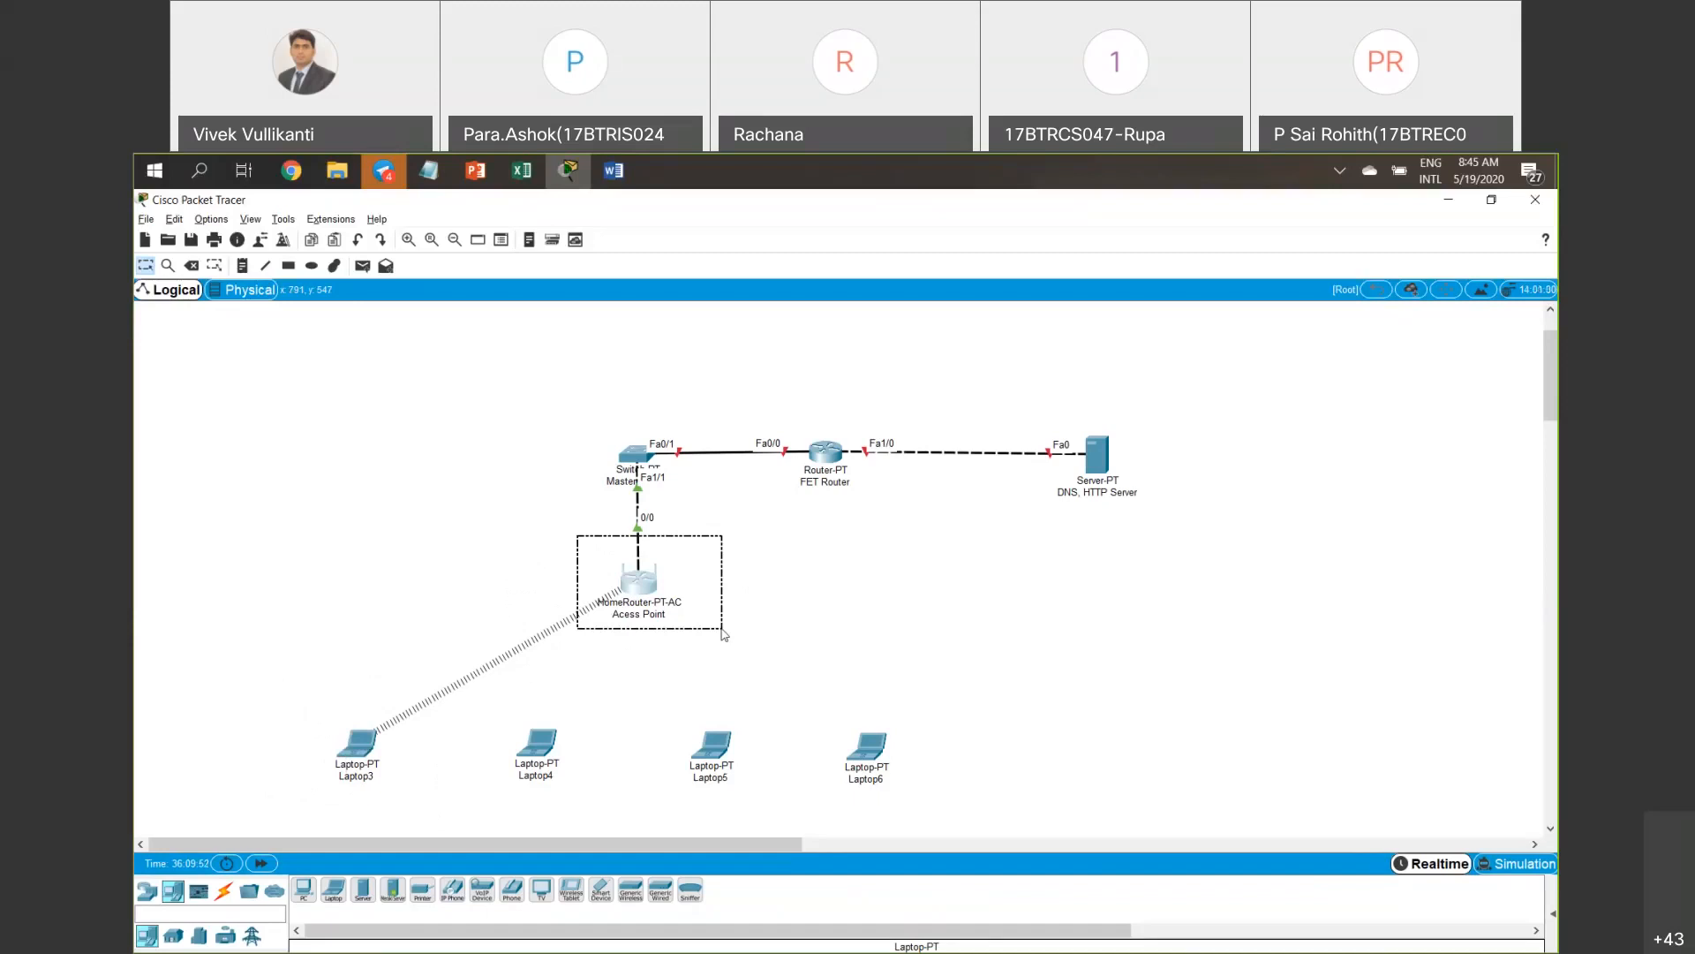
pyautogui.moveTo(722, 630); pyautogui.dragTo(723, 631)
pyautogui.moveTo(525, 532); pyautogui.dragTo(772, 658)
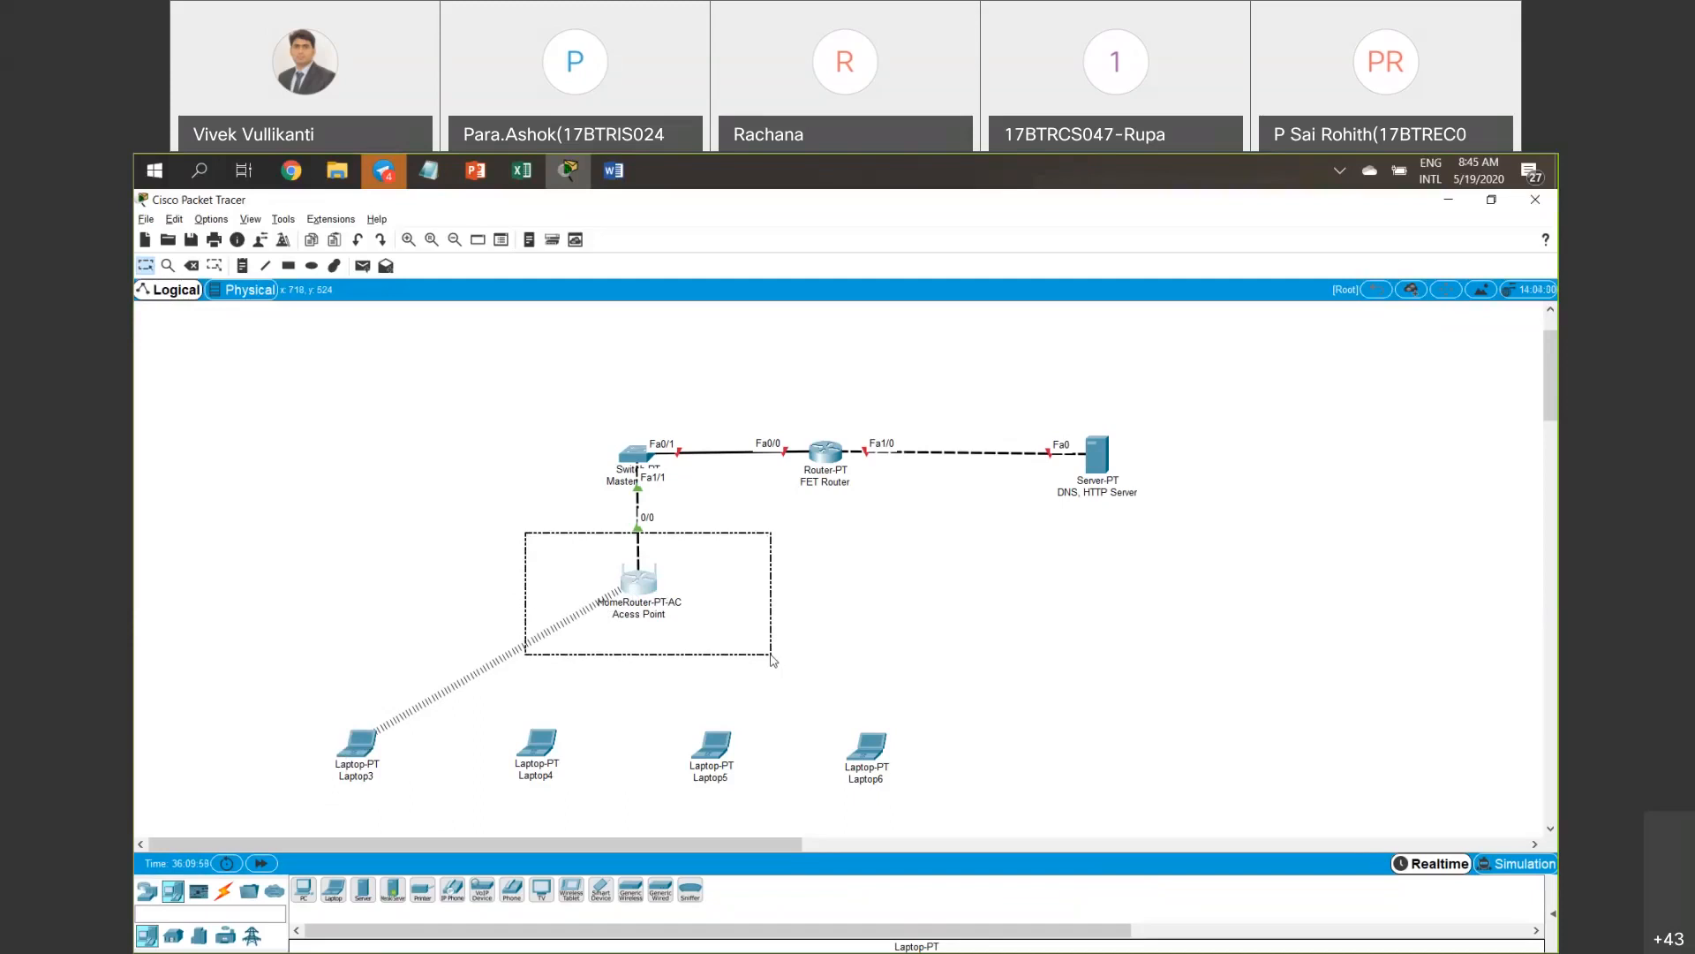
pyautogui.moveTo(773, 658); pyautogui.dragTo(780, 649)
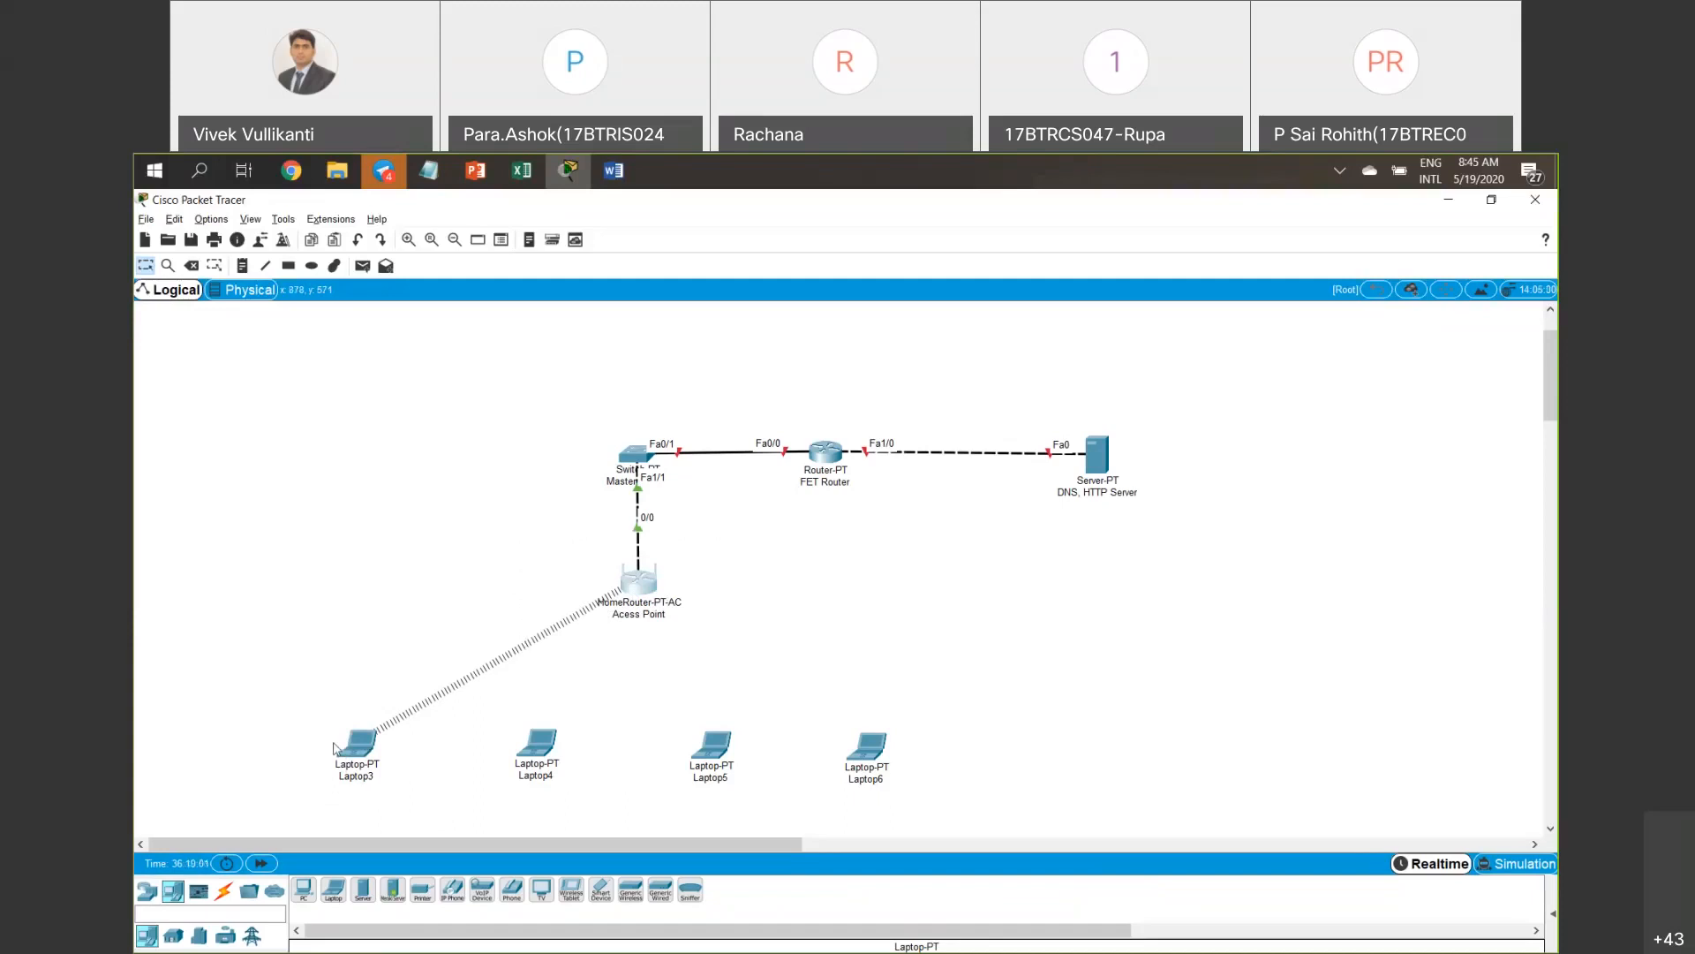
pyautogui.moveTo(289, 797); pyautogui.dragTo(750, 546)
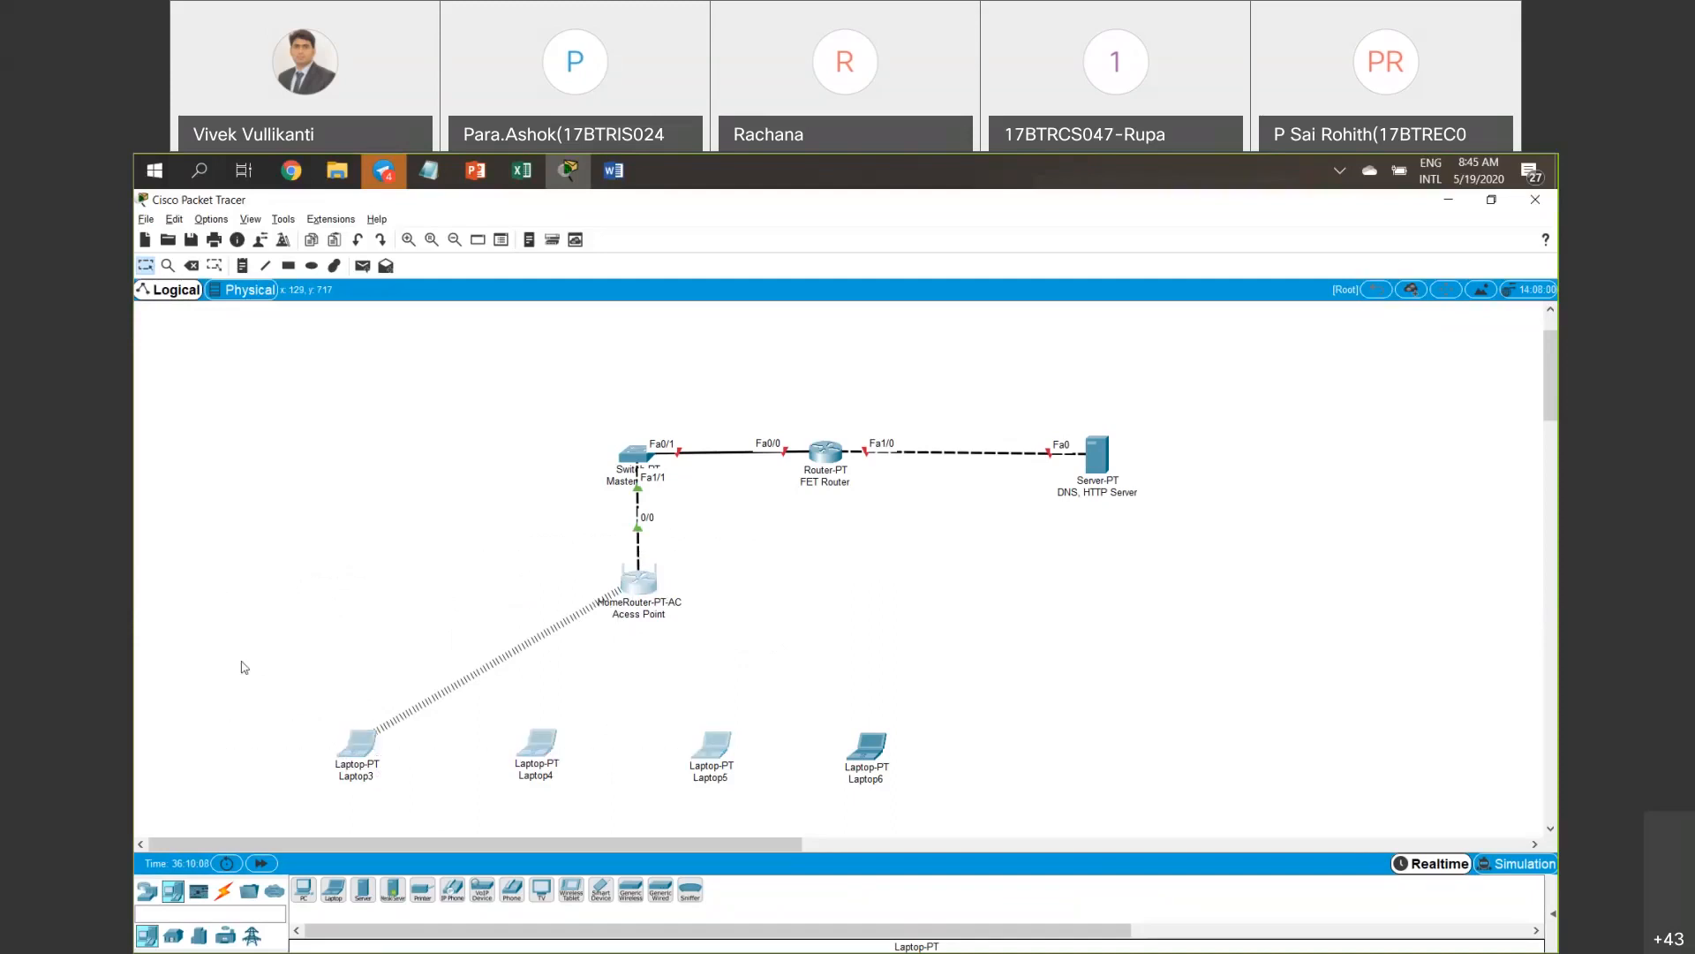
pyautogui.click(243, 664)
pyautogui.moveTo(255, 687); pyautogui.dragTo(400, 794)
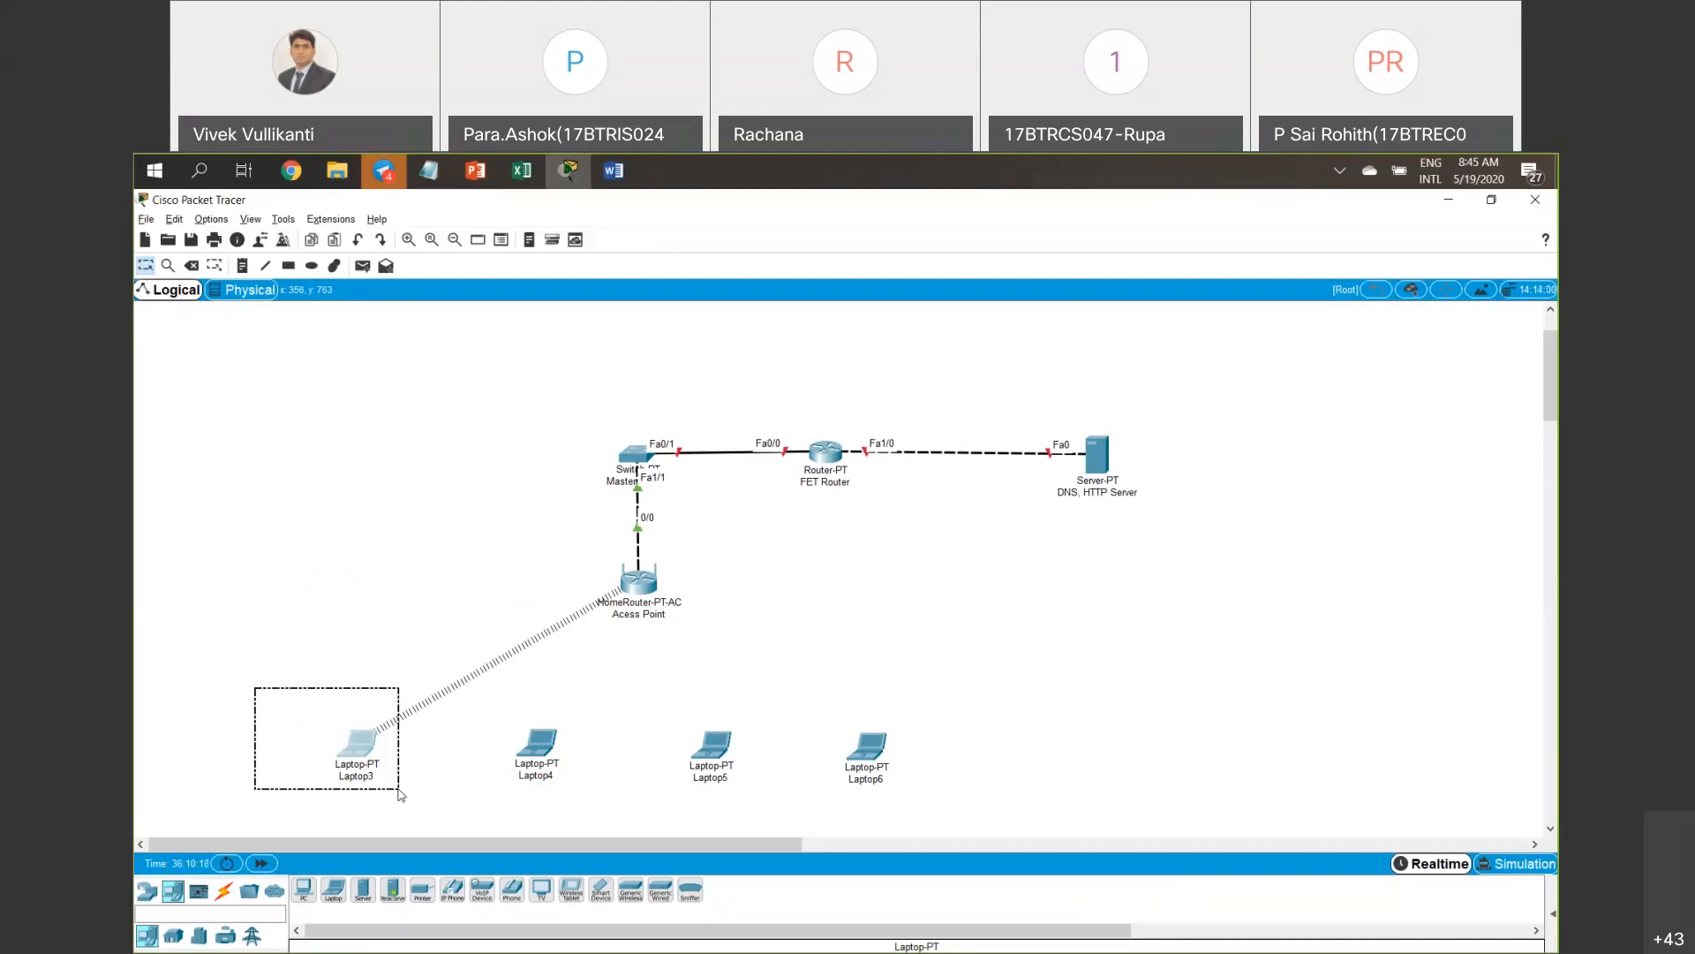
pyautogui.moveTo(399, 793); pyautogui.dragTo(400, 793)
pyautogui.moveTo(590, 535); pyautogui.dragTo(721, 626)
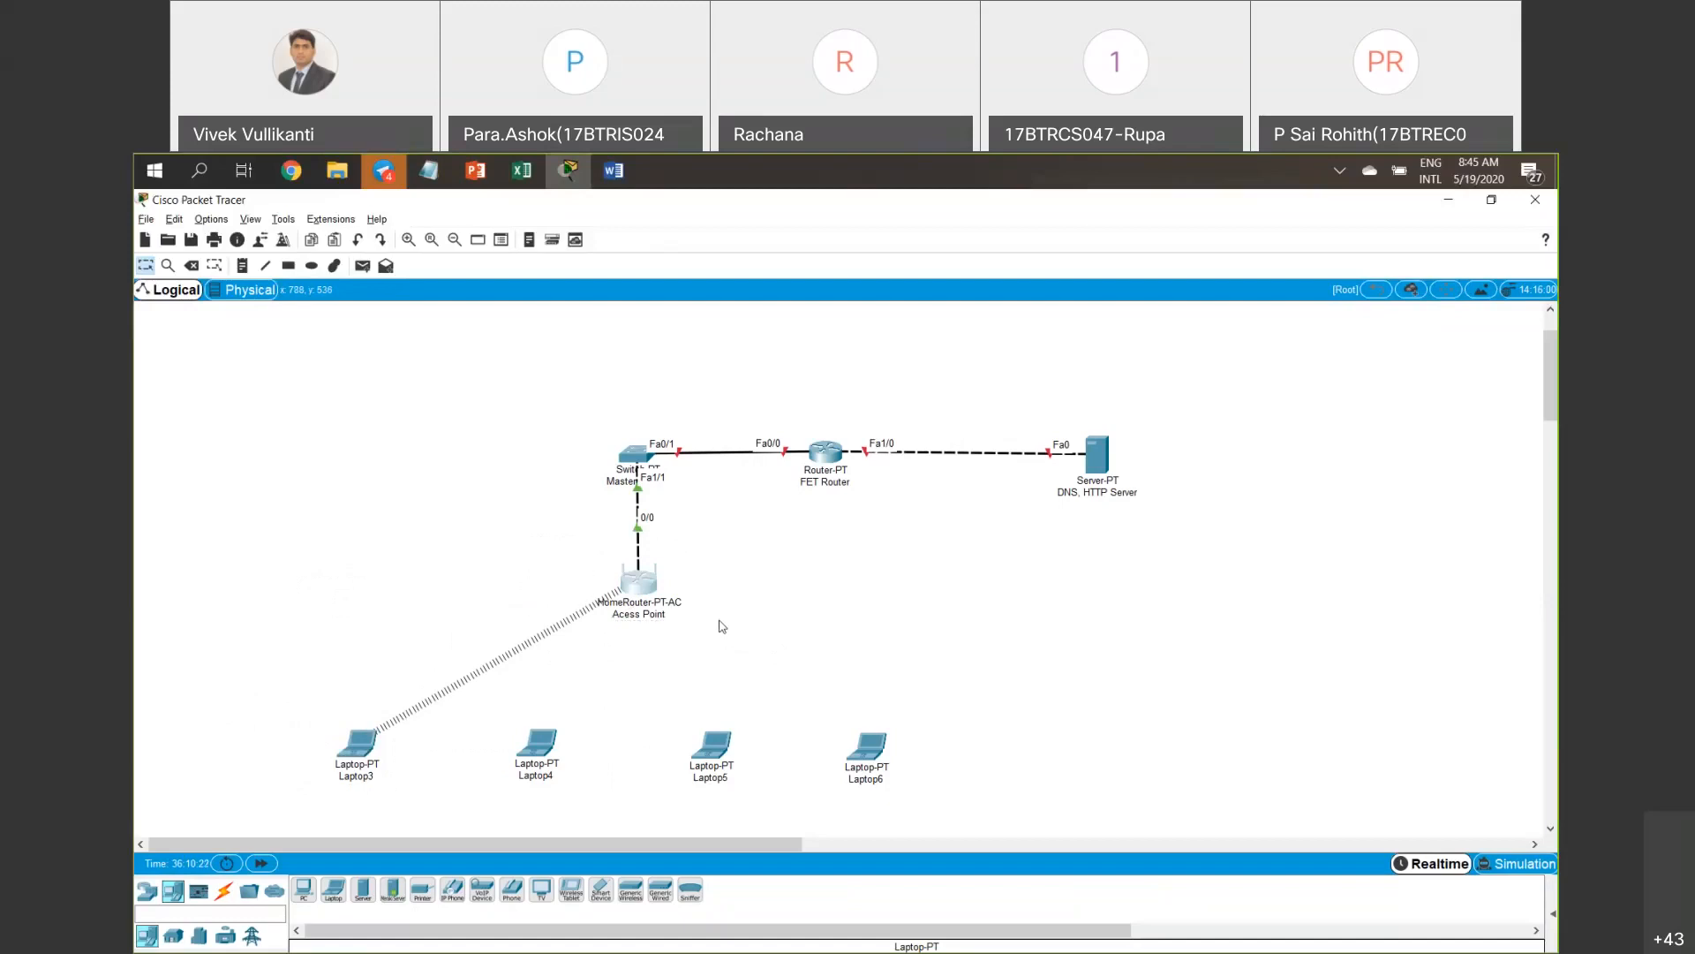
pyautogui.moveTo(661, 594)
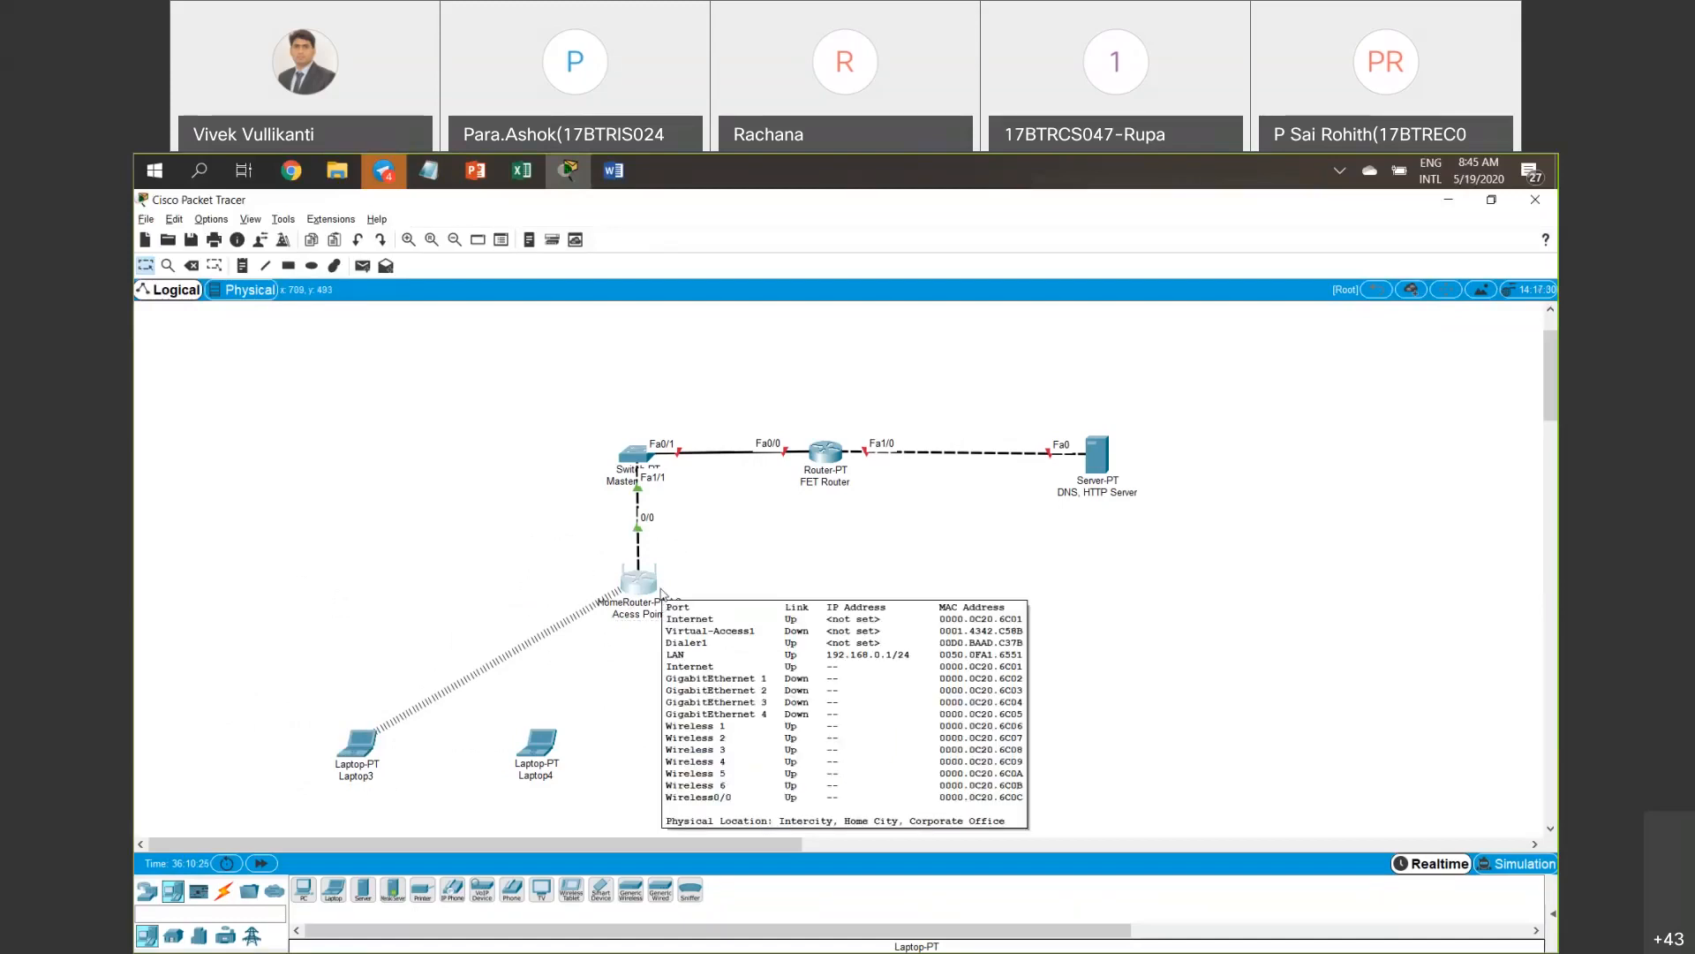
pyautogui.moveTo(570, 555); pyautogui.dragTo(726, 643)
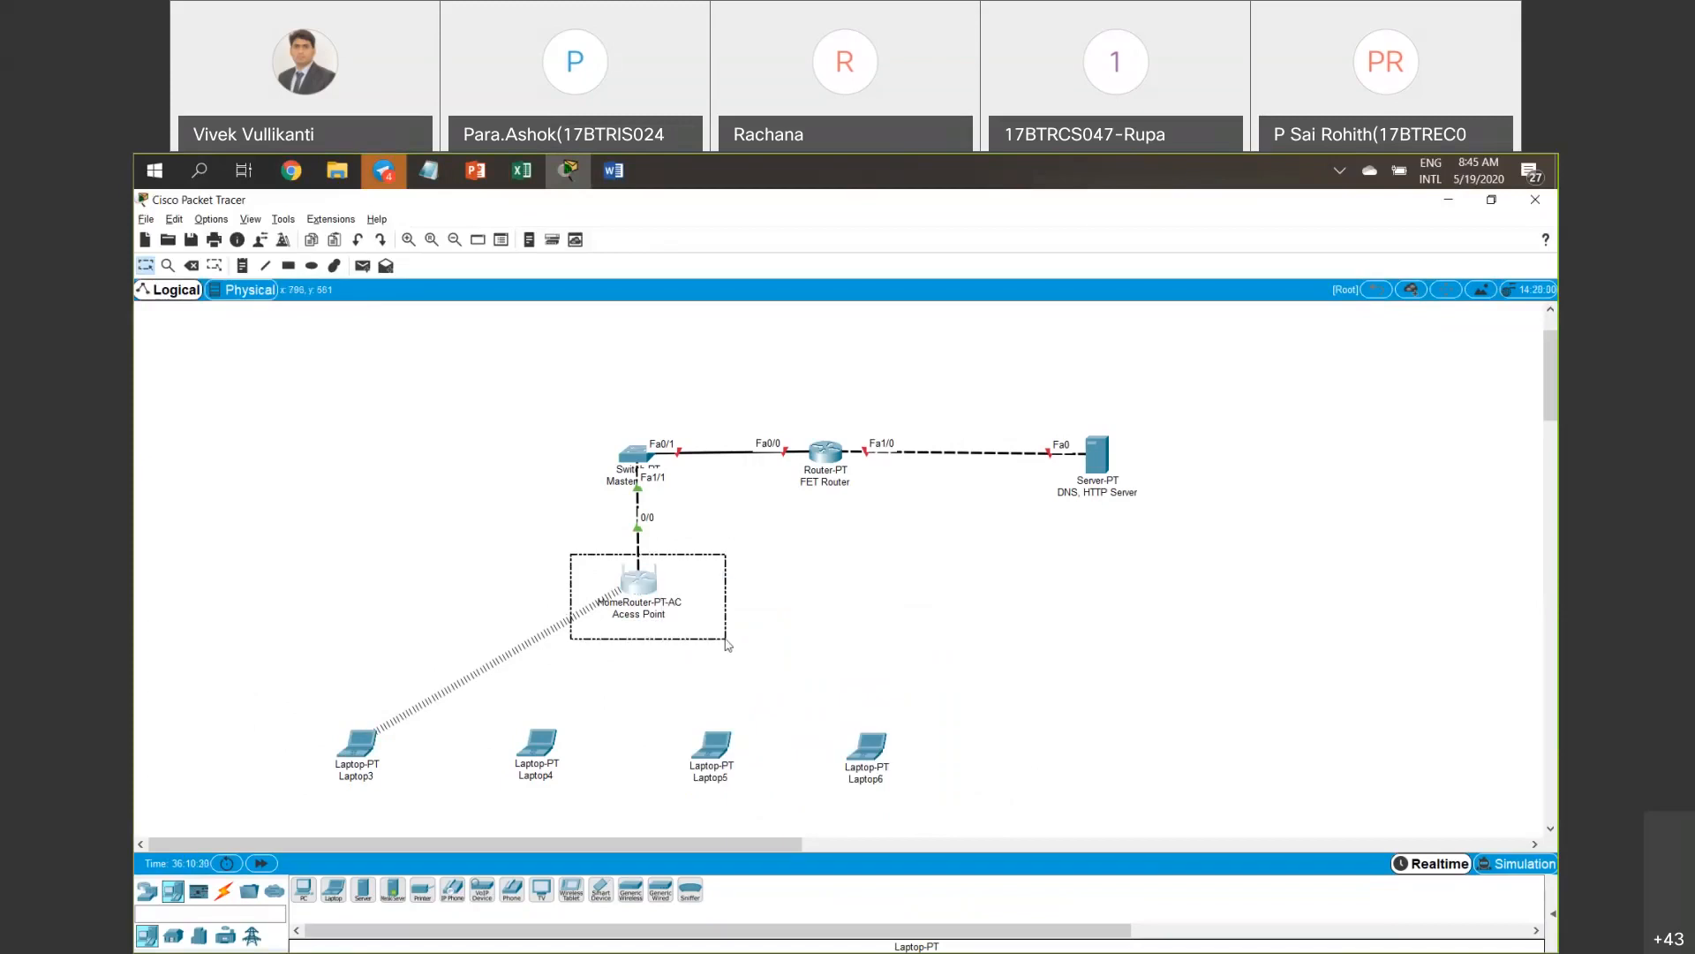
pyautogui.moveTo(251, 754); pyautogui.dragTo(559, 749)
# Open and close the device windows of Laptop4, Laptop5 and Laptop6 in turn.
pyautogui.click(540, 745)
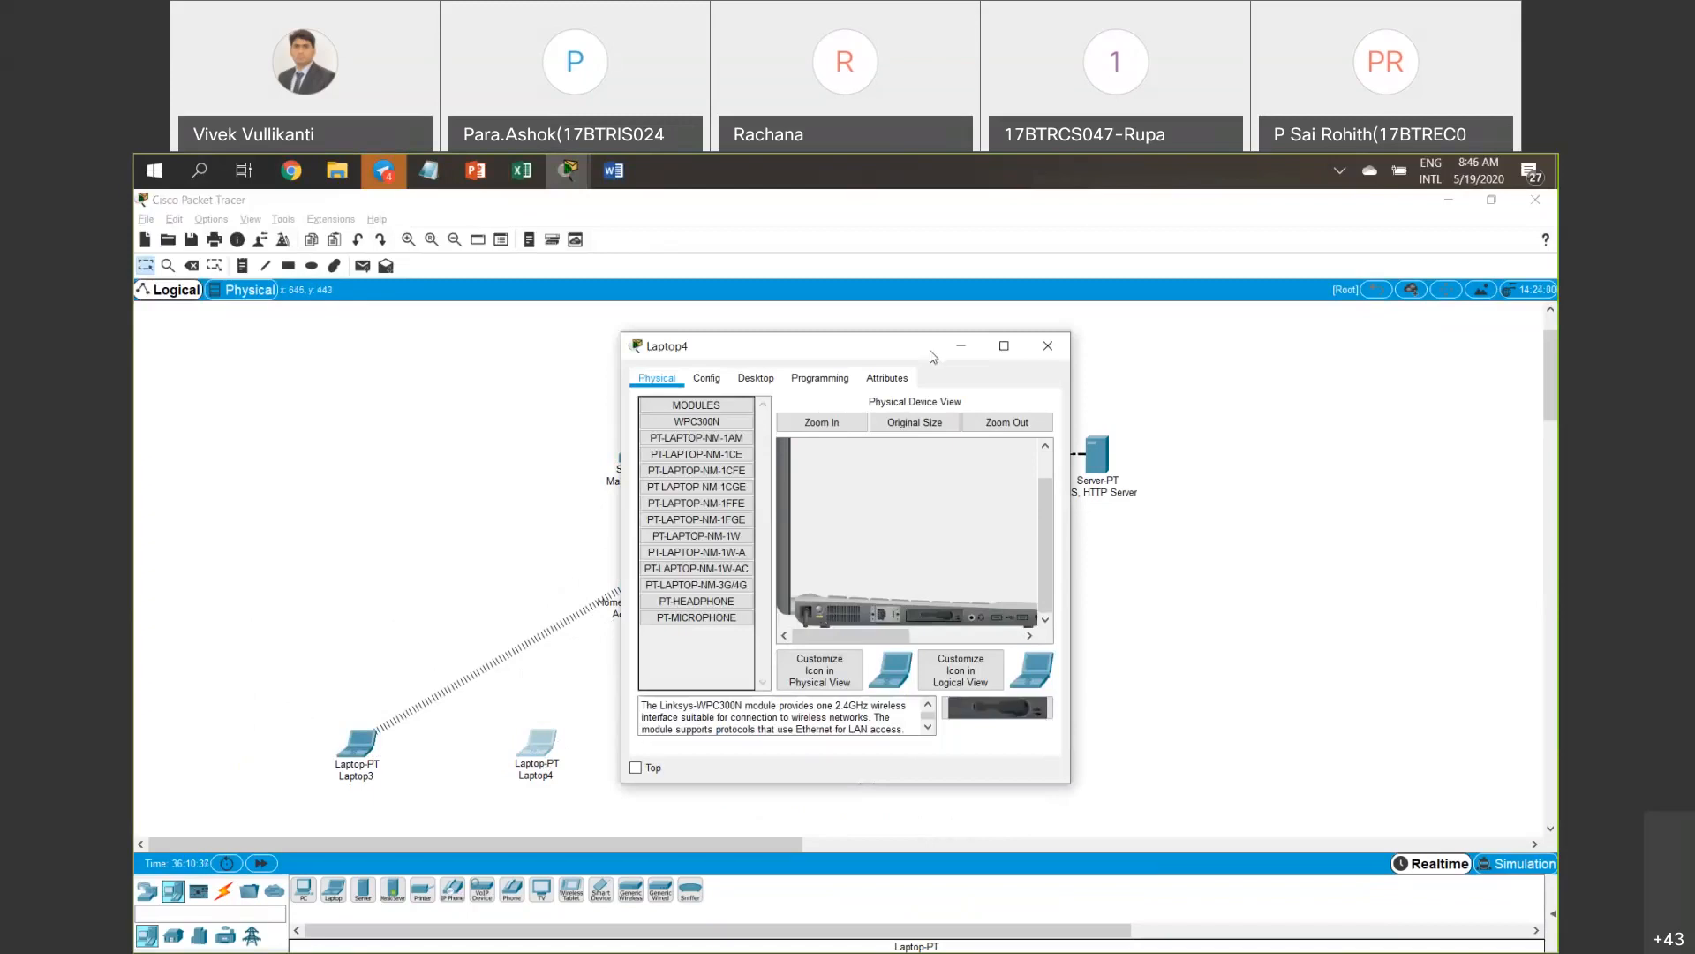
pyautogui.moveTo(995, 357); pyautogui.dragTo(1144, 362)
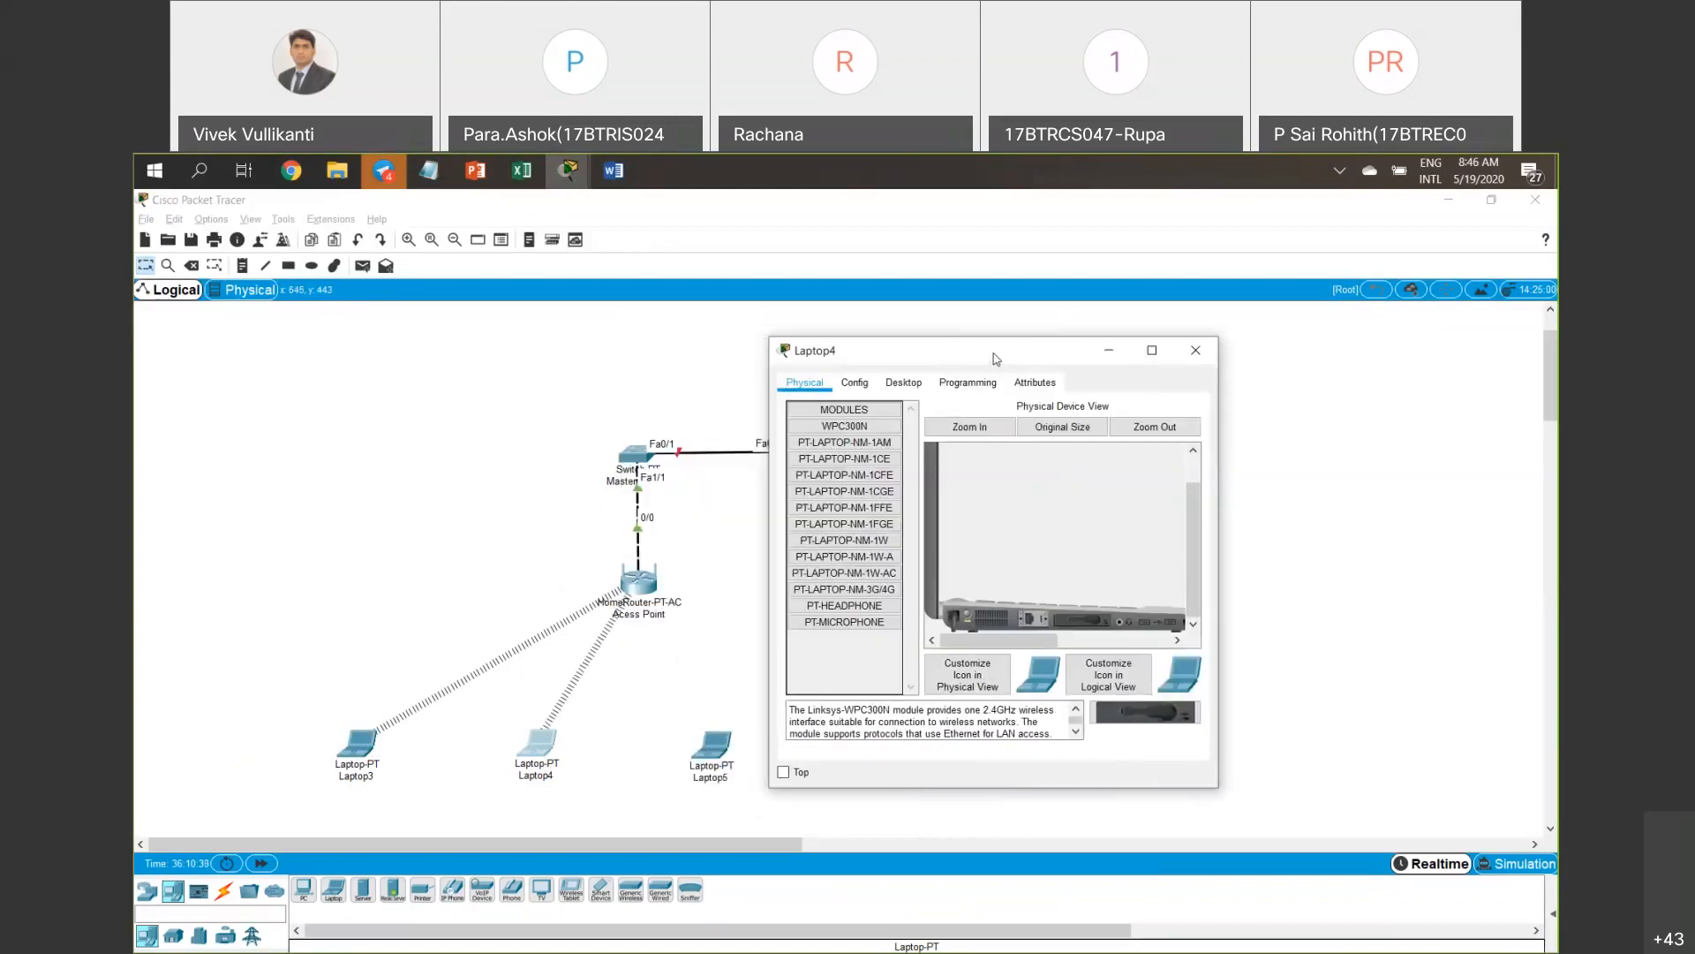
pyautogui.moveTo(336, 357); pyautogui.dragTo(482, 356)
pyautogui.click(537, 349)
pyautogui.click(720, 769)
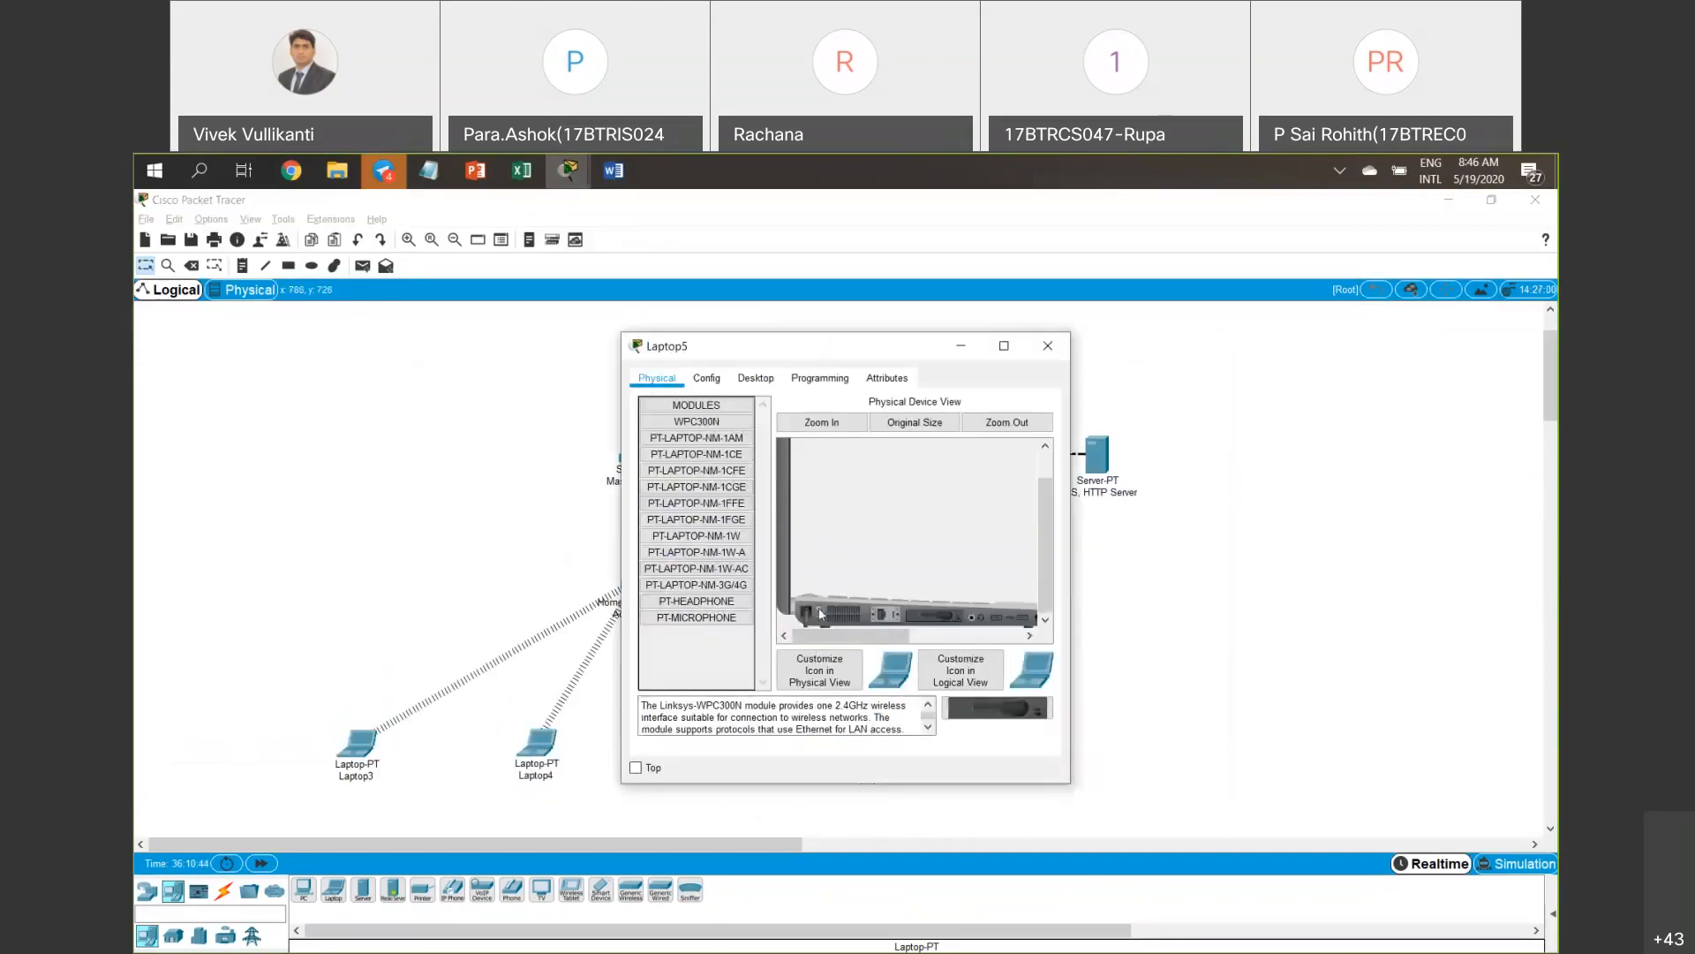
pyautogui.click(1048, 347)
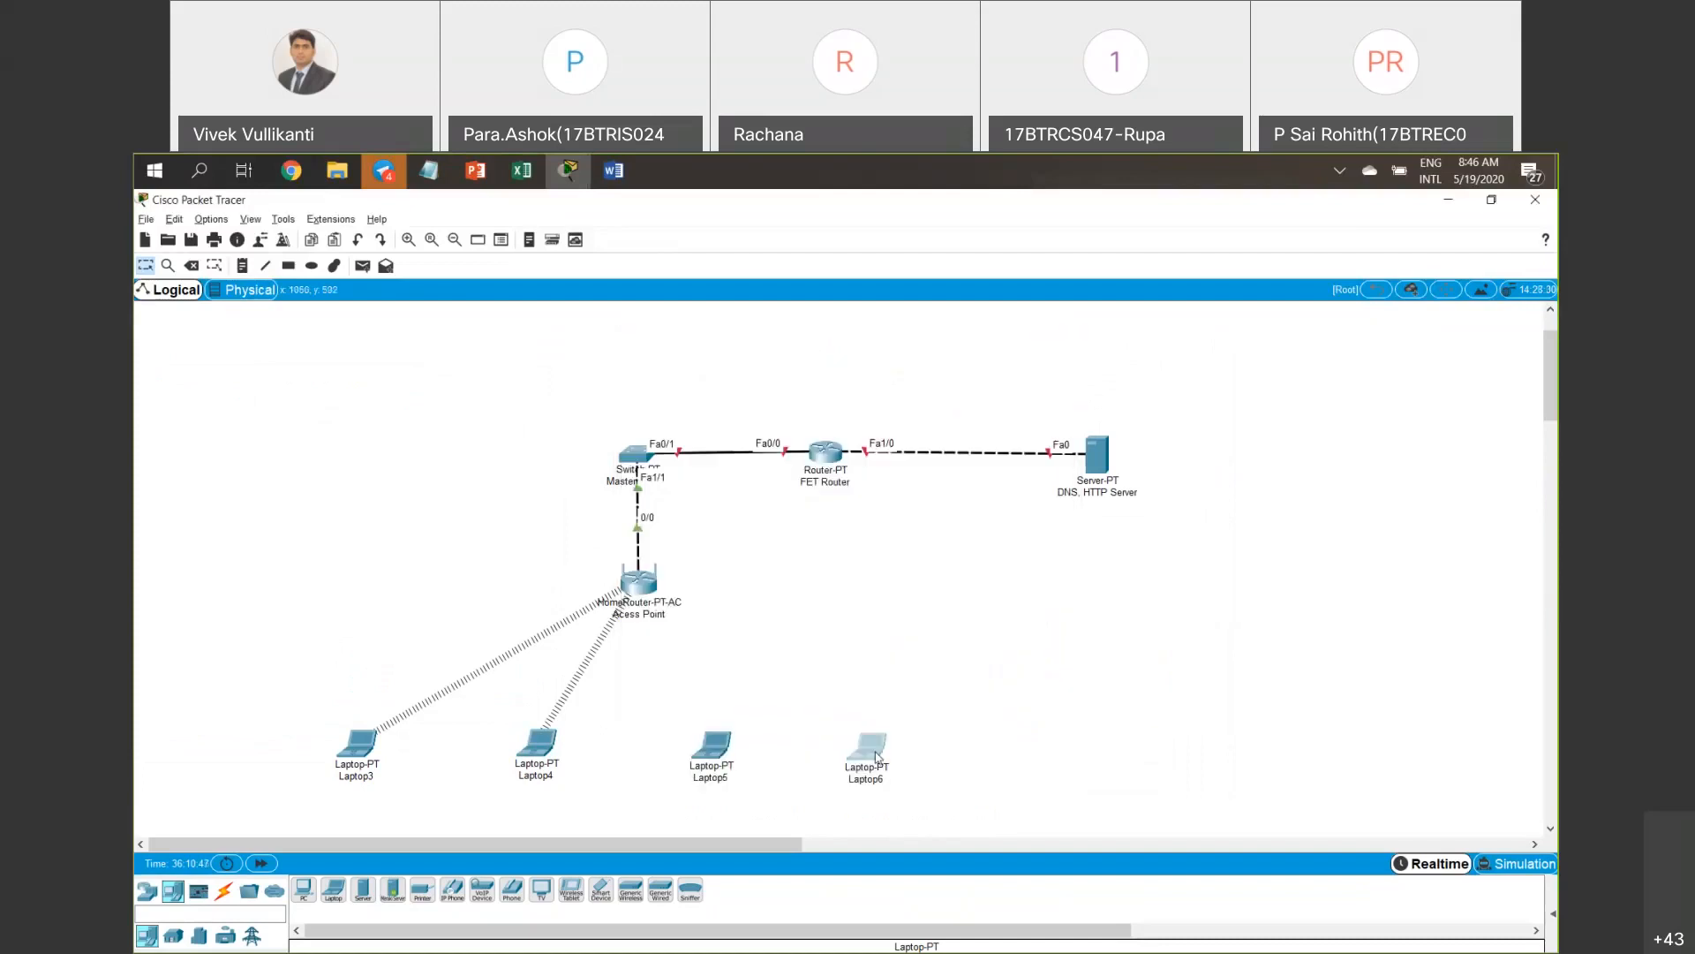
pyautogui.click(876, 758)
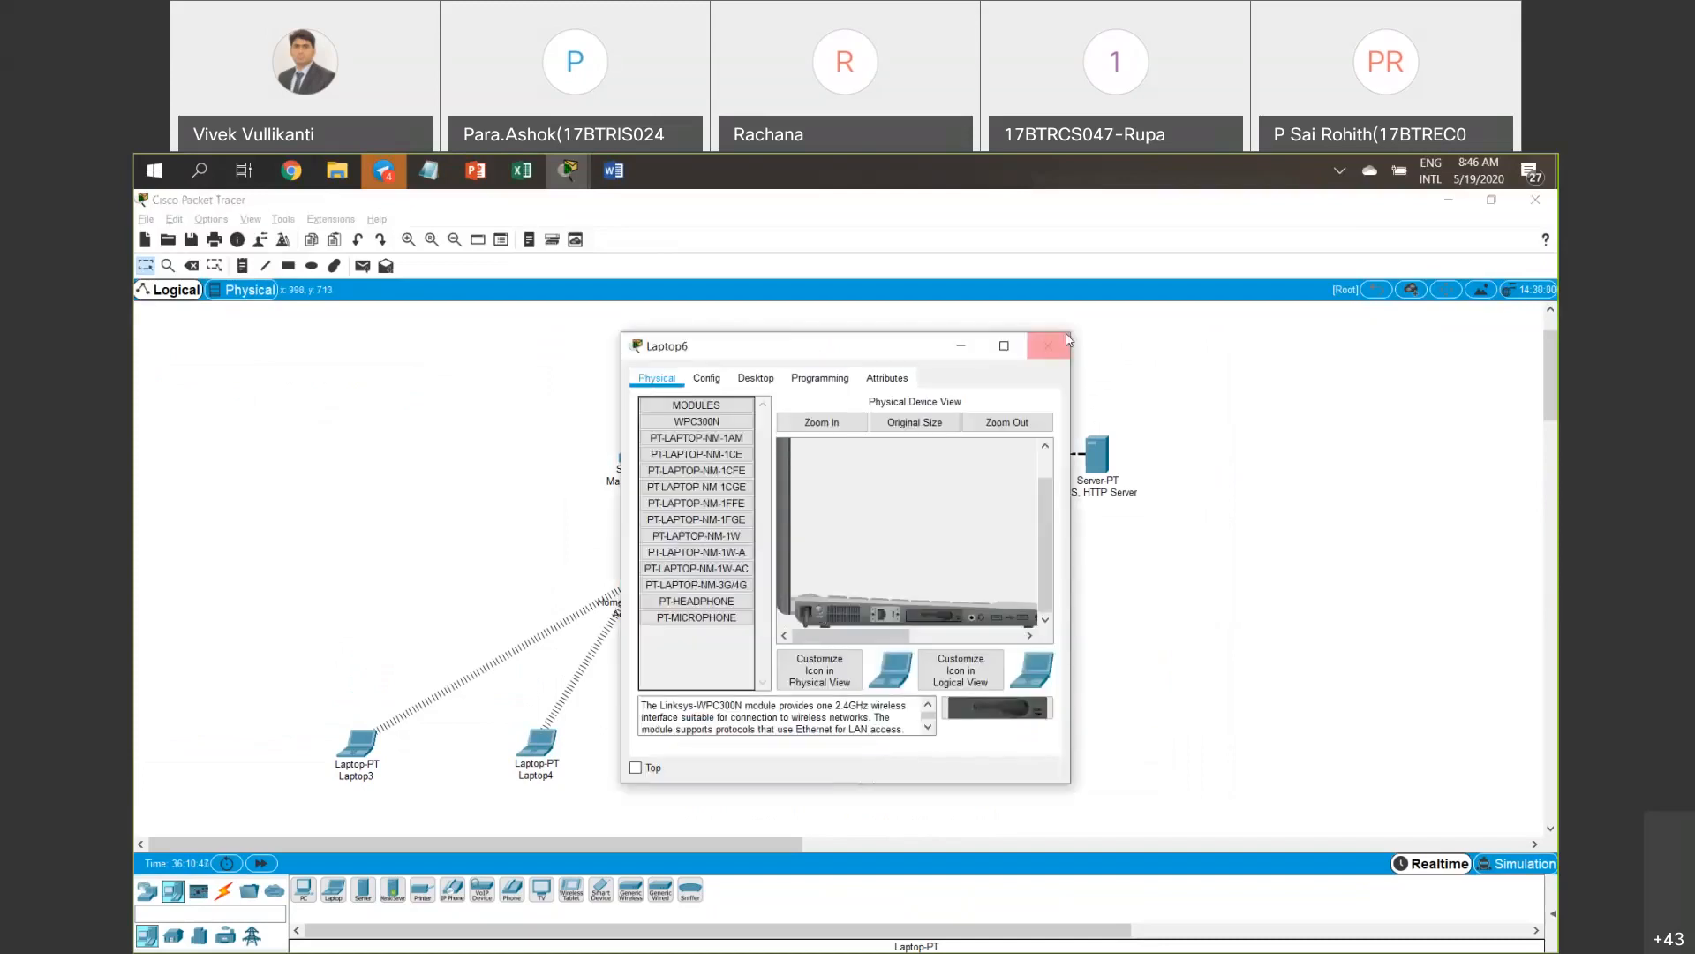
pyautogui.click(1049, 345)
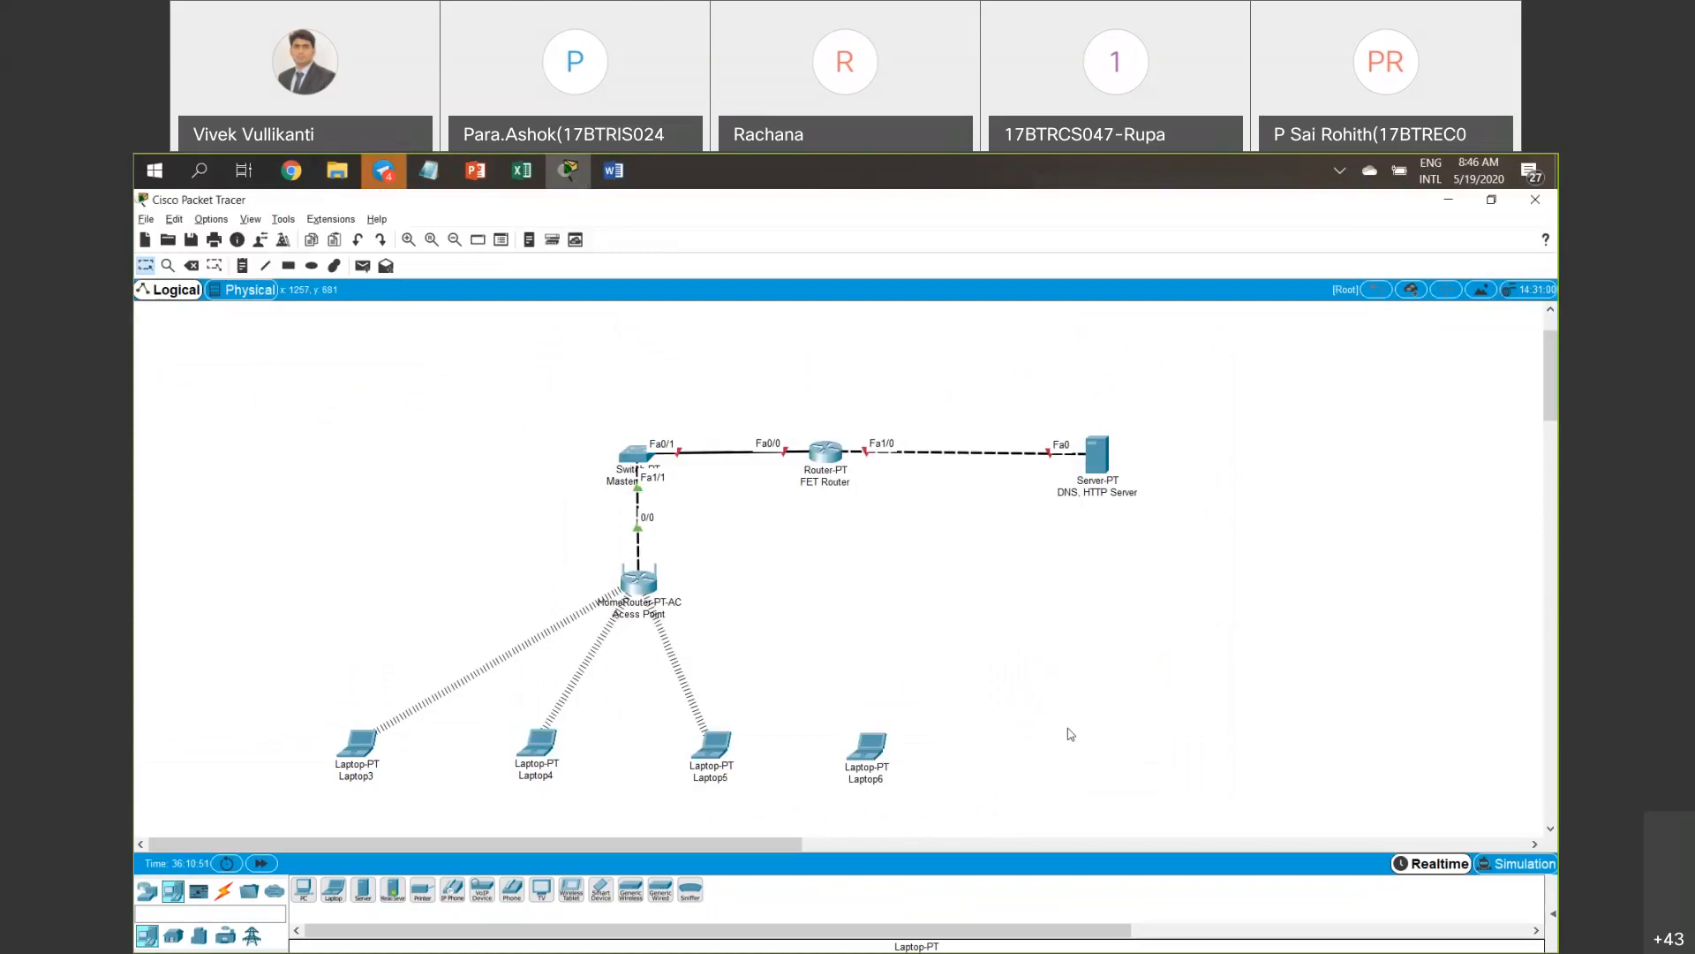
# Select the four laptops and drag them into a row below the access point.
pyautogui.moveTo(1063, 783); pyautogui.dragTo(281, 724)
pyautogui.moveTo(369, 779); pyautogui.dragTo(429, 741)
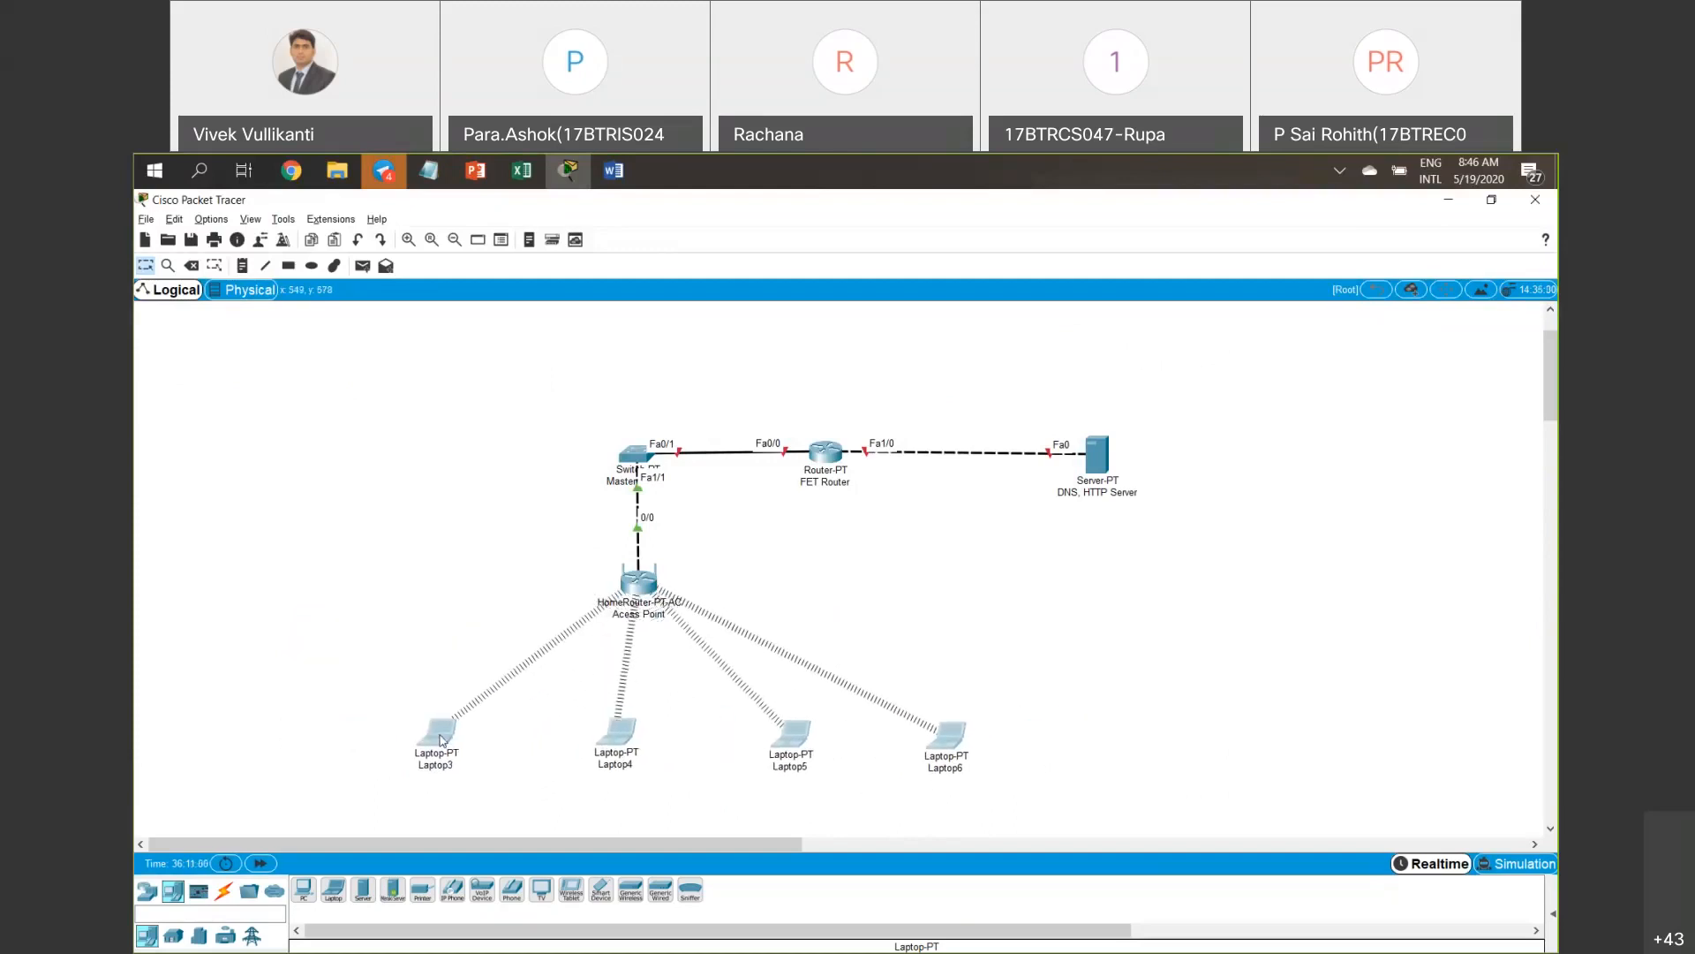
pyautogui.moveTo(801, 746); pyautogui.dragTo(785, 751)
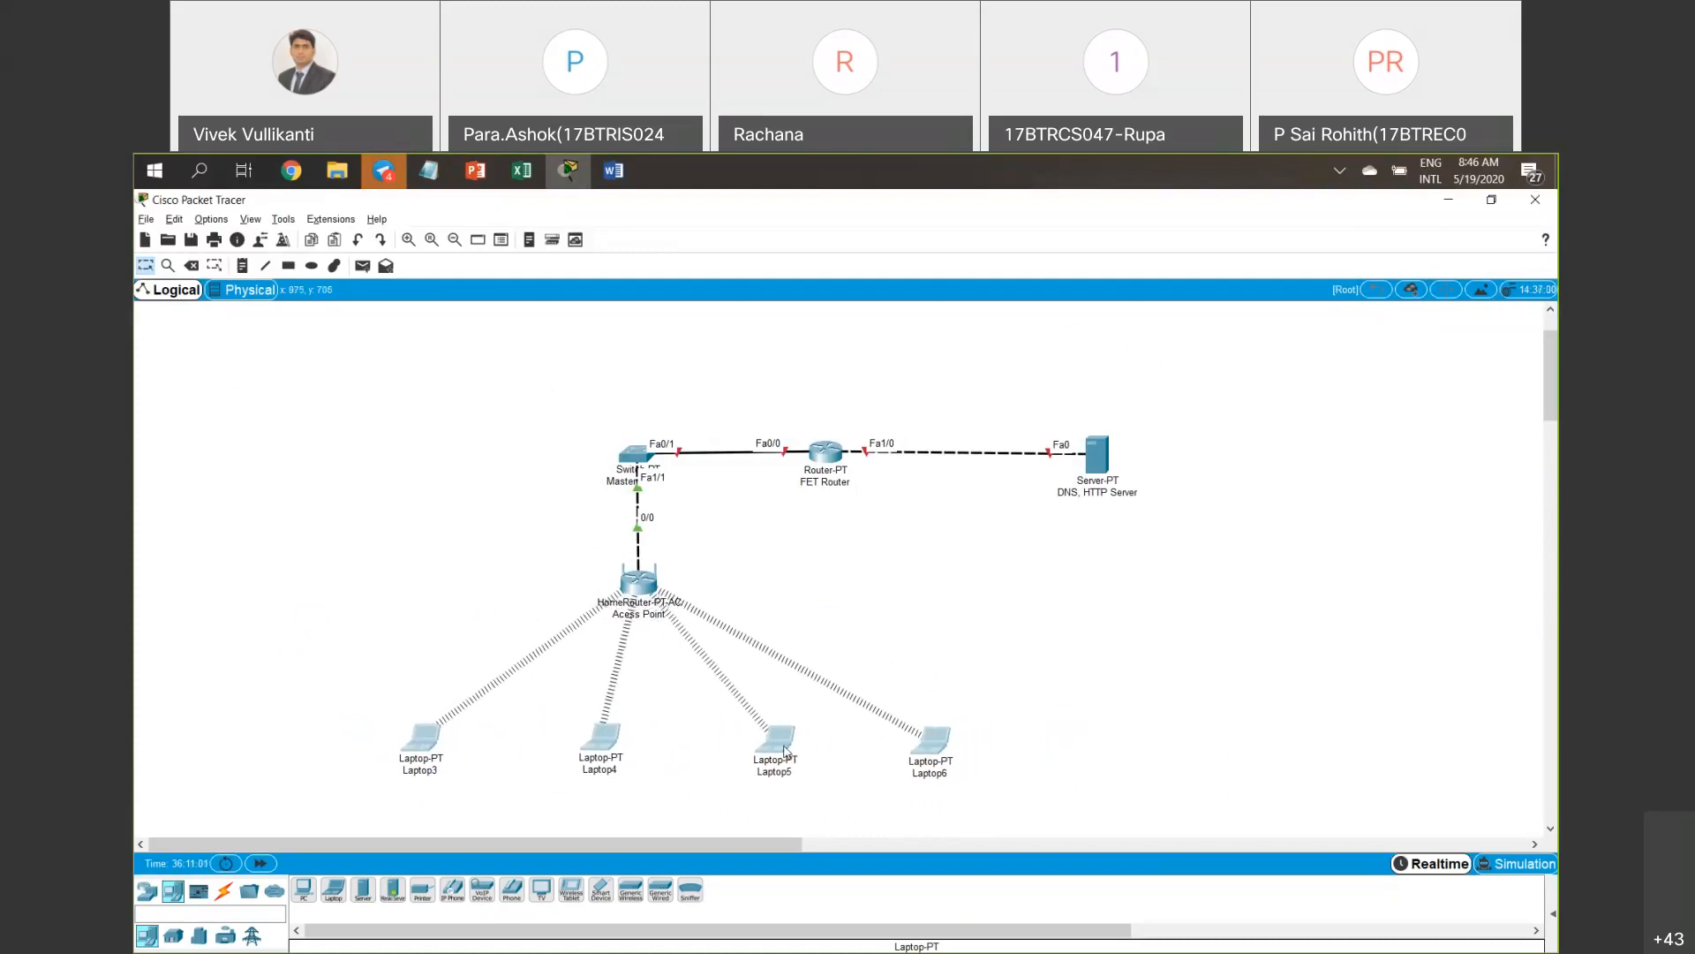
pyautogui.click(1011, 626)
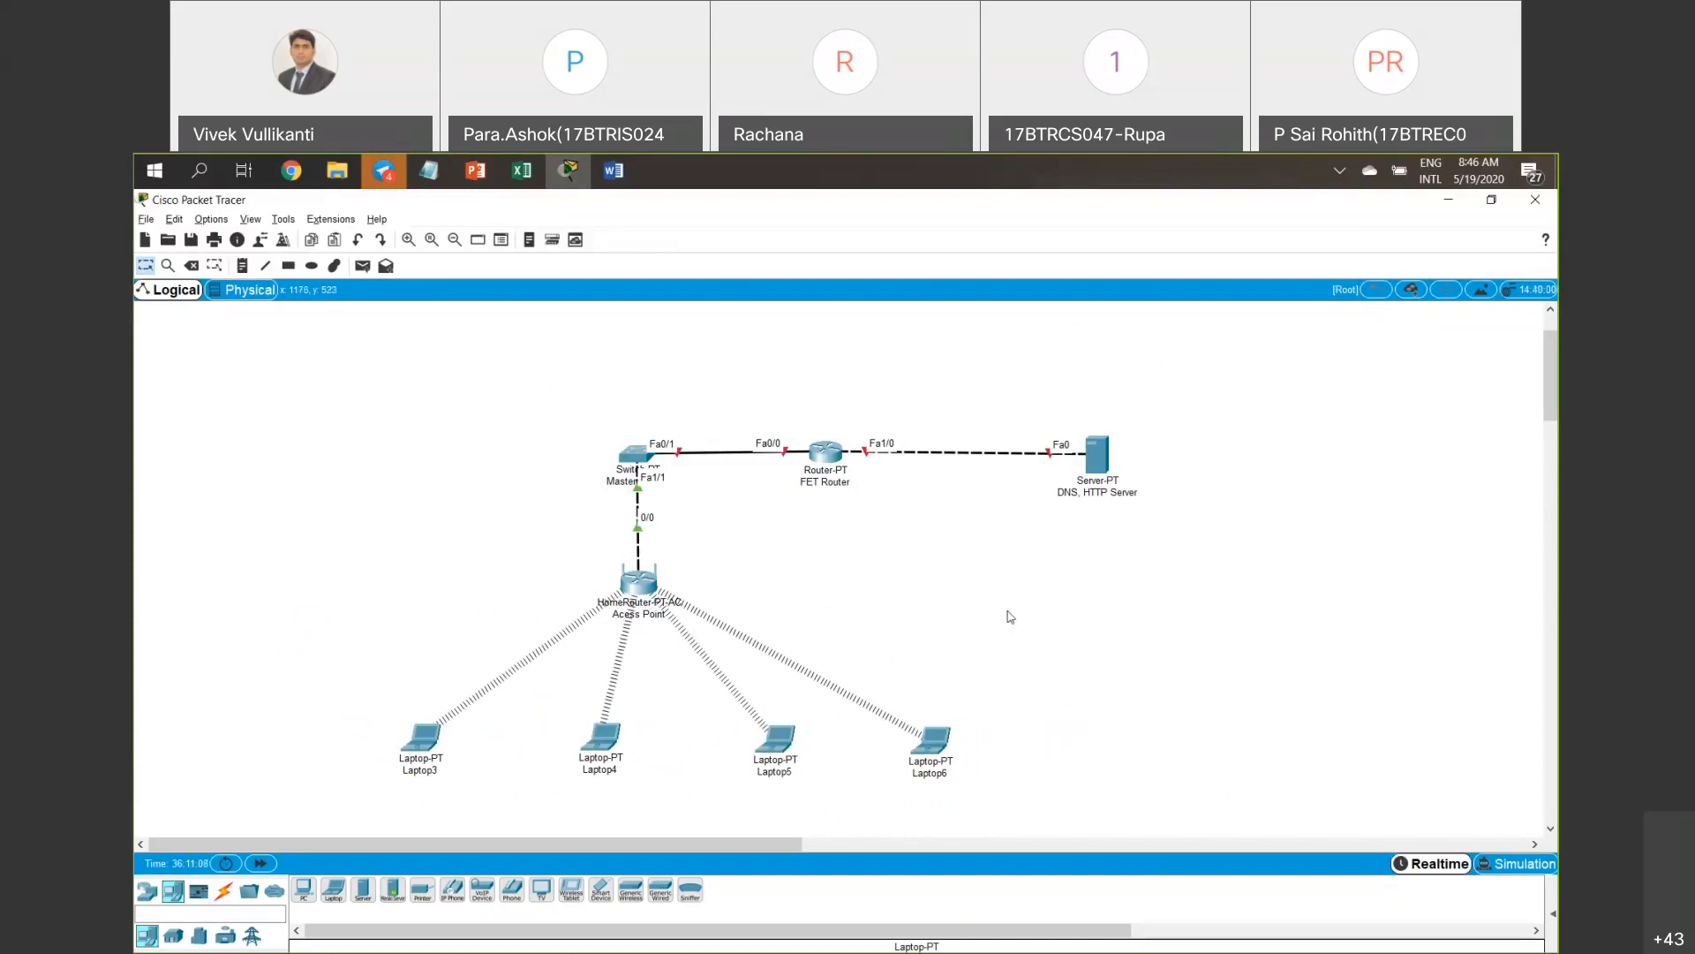
pyautogui.moveTo(496, 543); pyautogui.dragTo(826, 629)
pyautogui.moveTo(318, 670); pyautogui.dragTo(1089, 795)
pyautogui.moveTo(256, 670); pyautogui.dragTo(1062, 789)
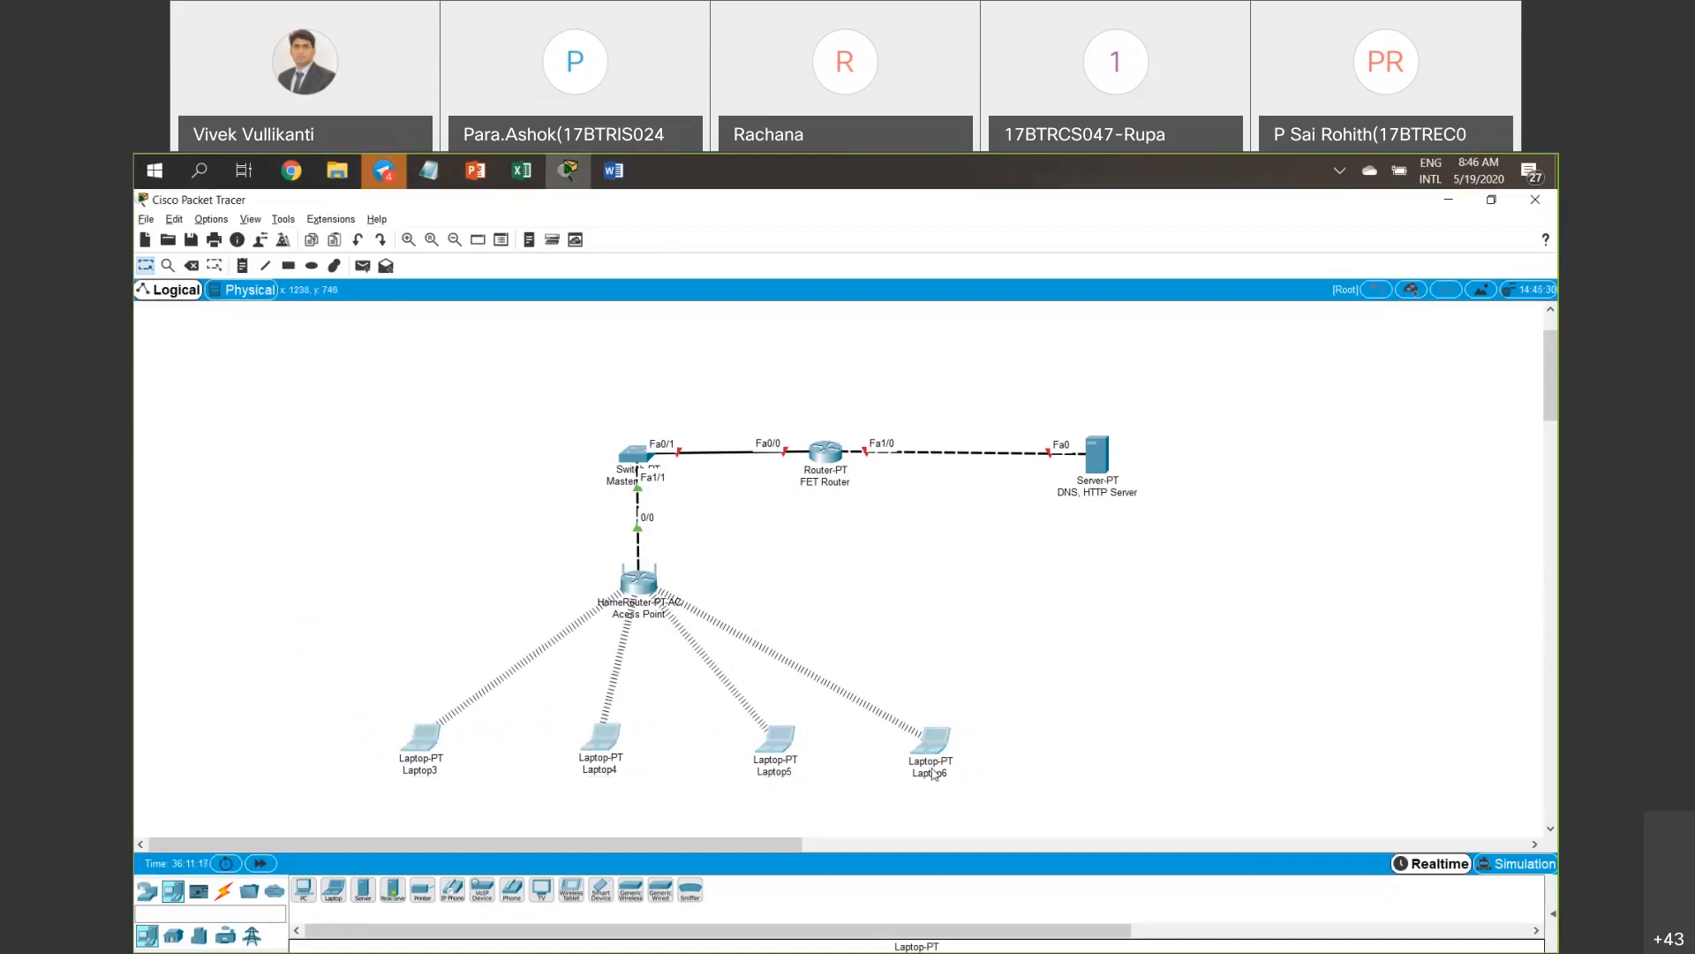
pyautogui.click(272, 710)
# Reselect the four laptops and nudge them down and left into their final evenly spaced position.
pyautogui.moveTo(1022, 783); pyautogui.dragTo(1041, 800)
pyautogui.moveTo(313, 674); pyautogui.dragTo(1024, 806)
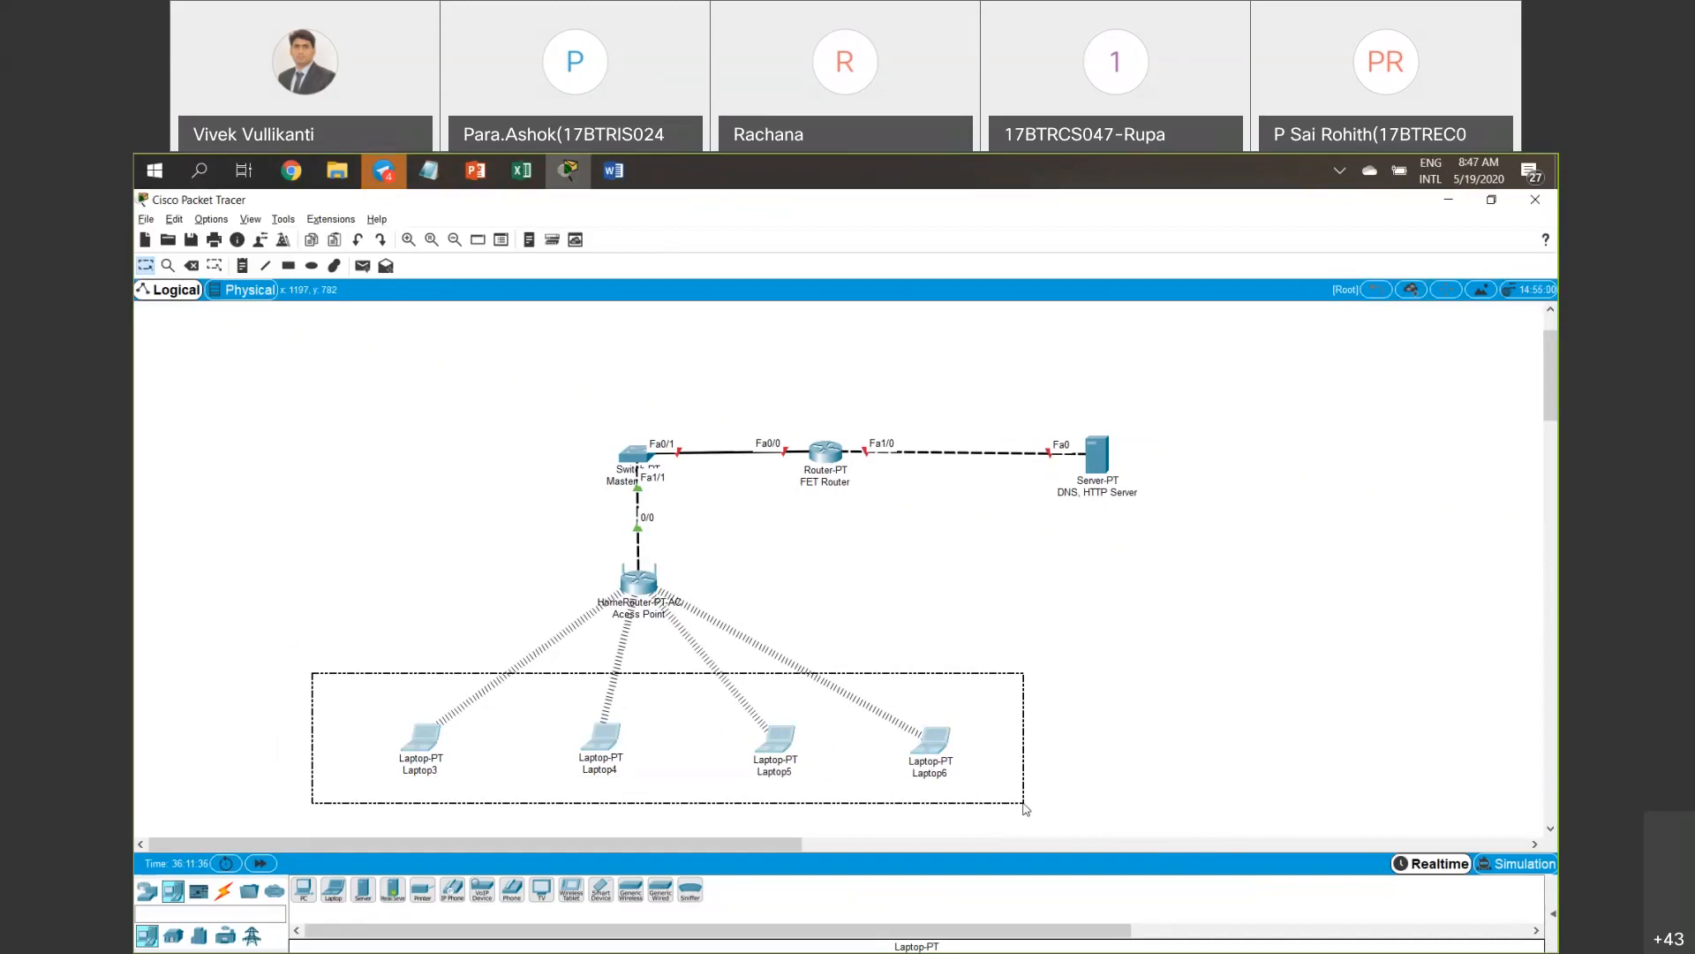
pyautogui.moveTo(1025, 808); pyautogui.dragTo(1022, 806)
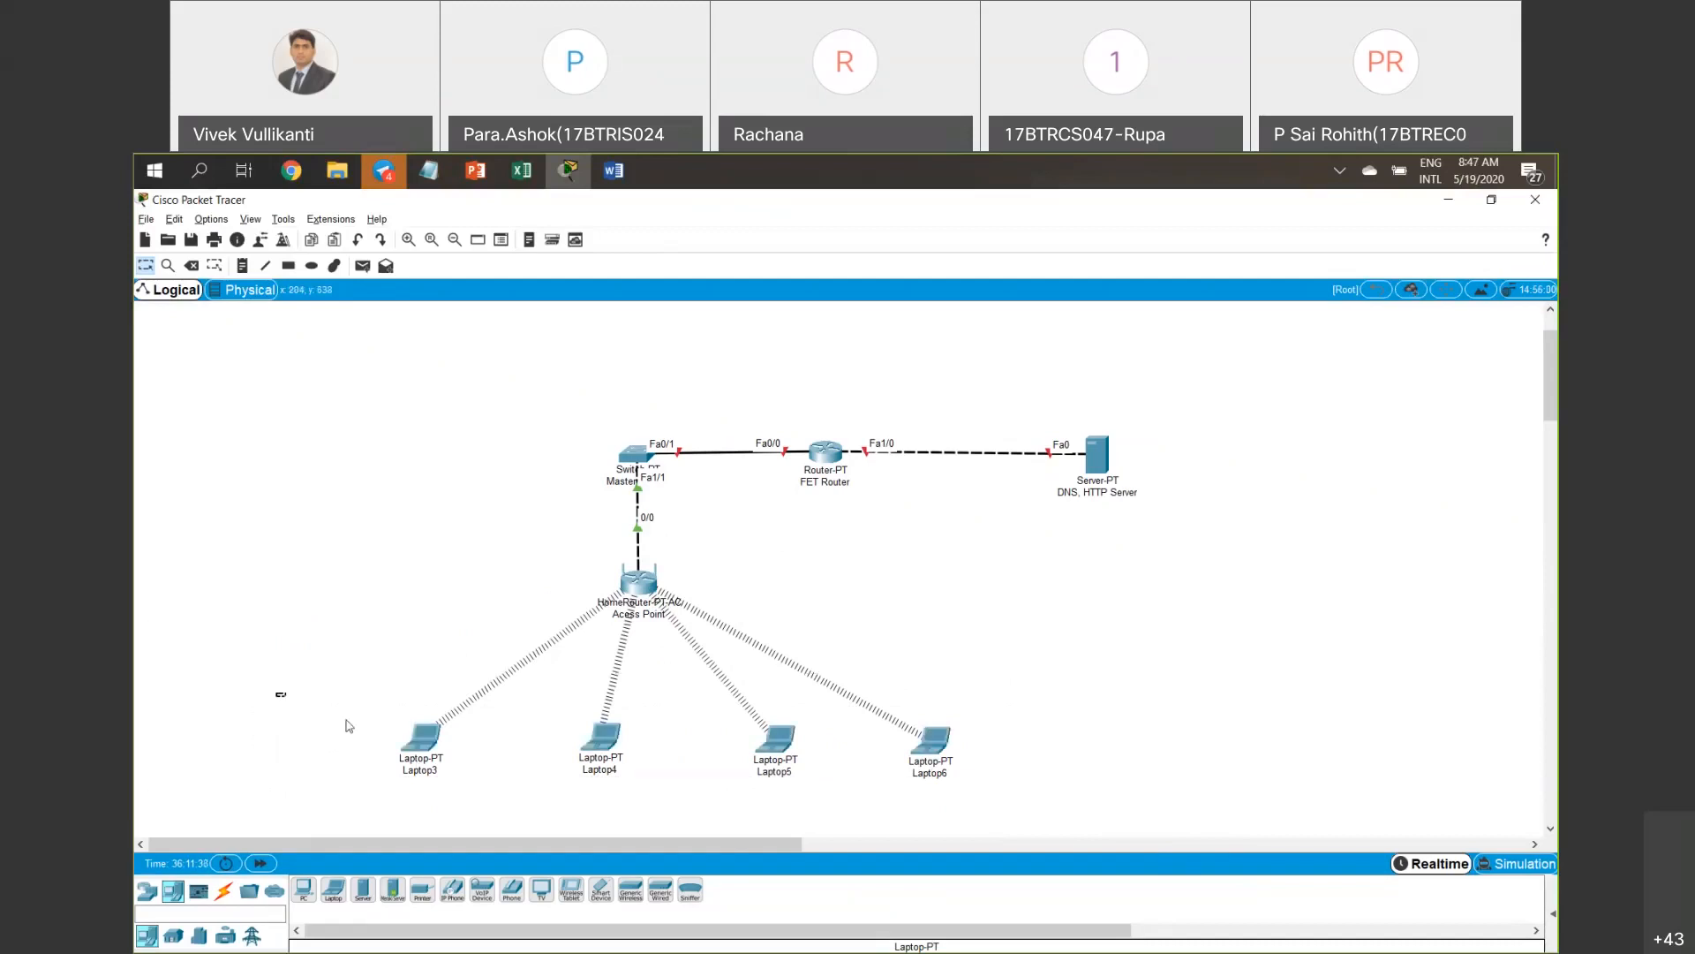
pyautogui.moveTo(349, 726); pyautogui.dragTo(382, 646)
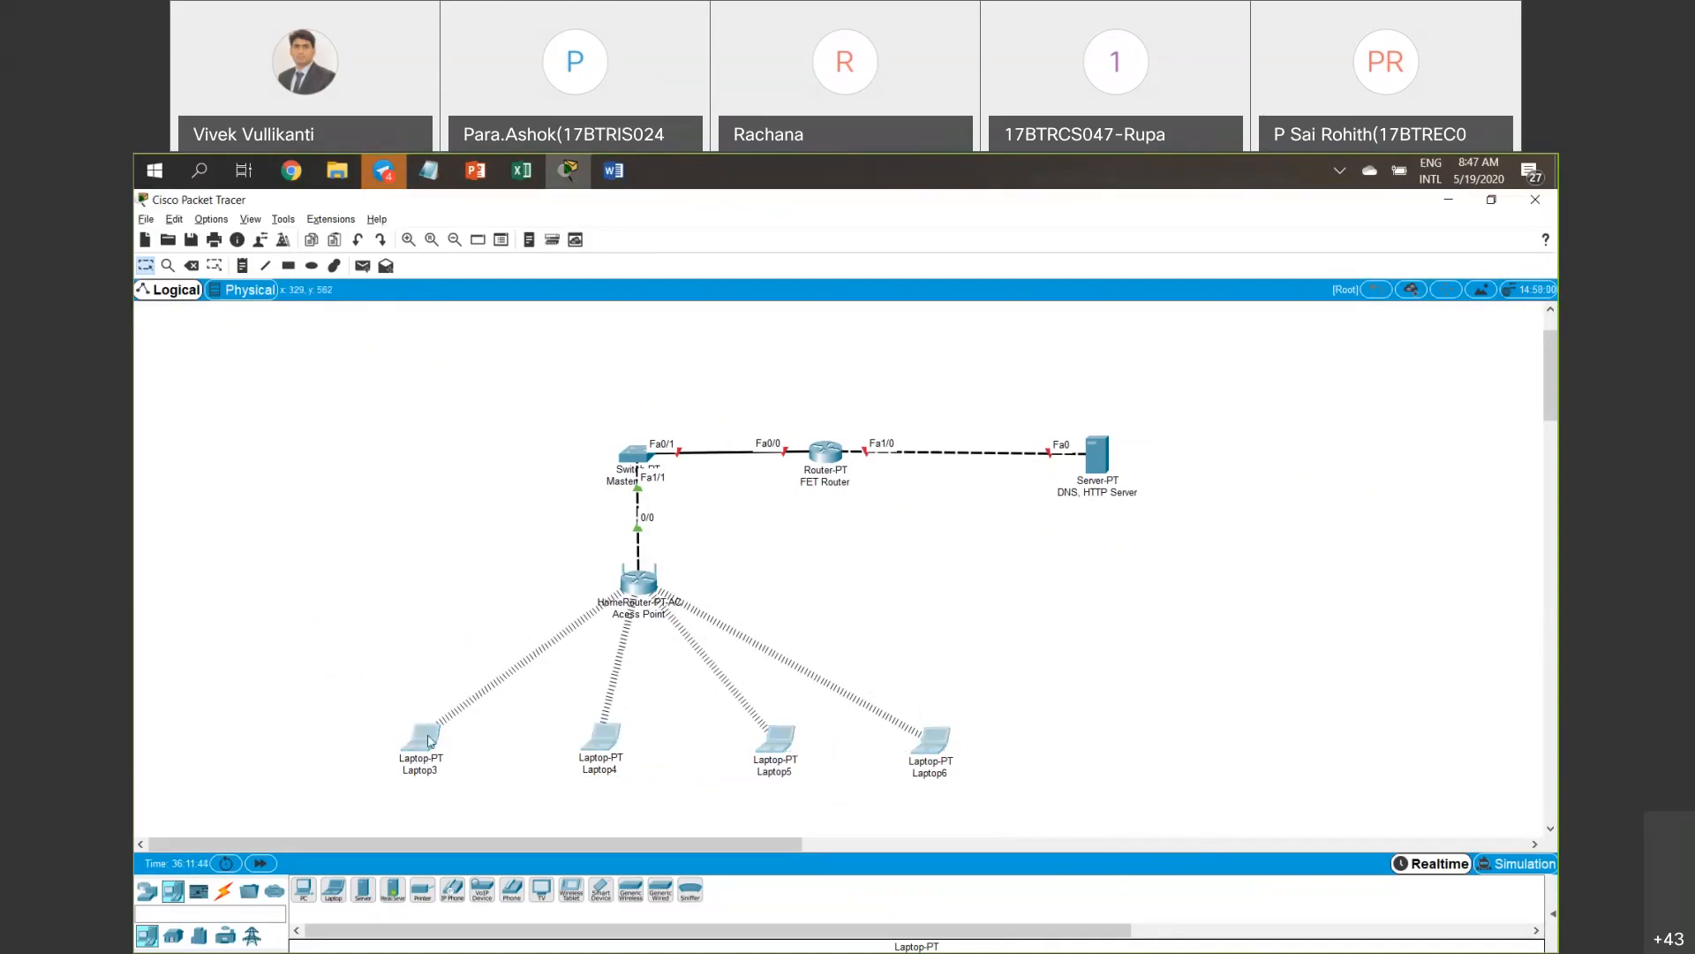
pyautogui.moveTo(430, 740); pyautogui.dragTo(394, 755)
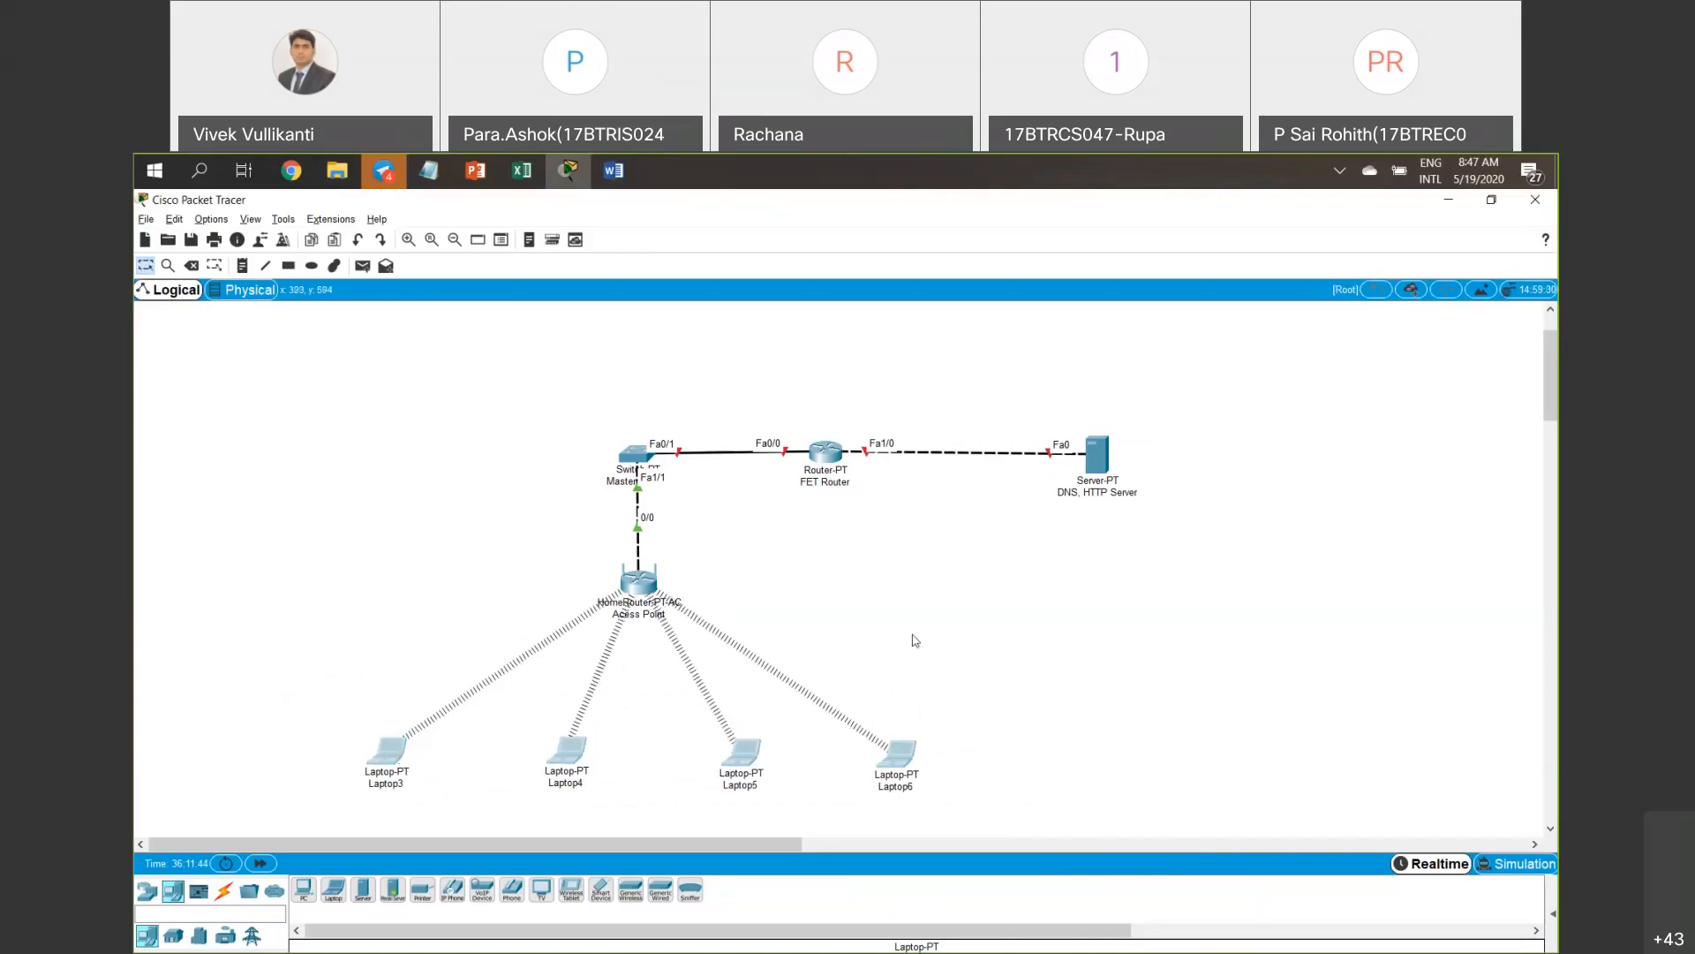
pyautogui.click(934, 629)
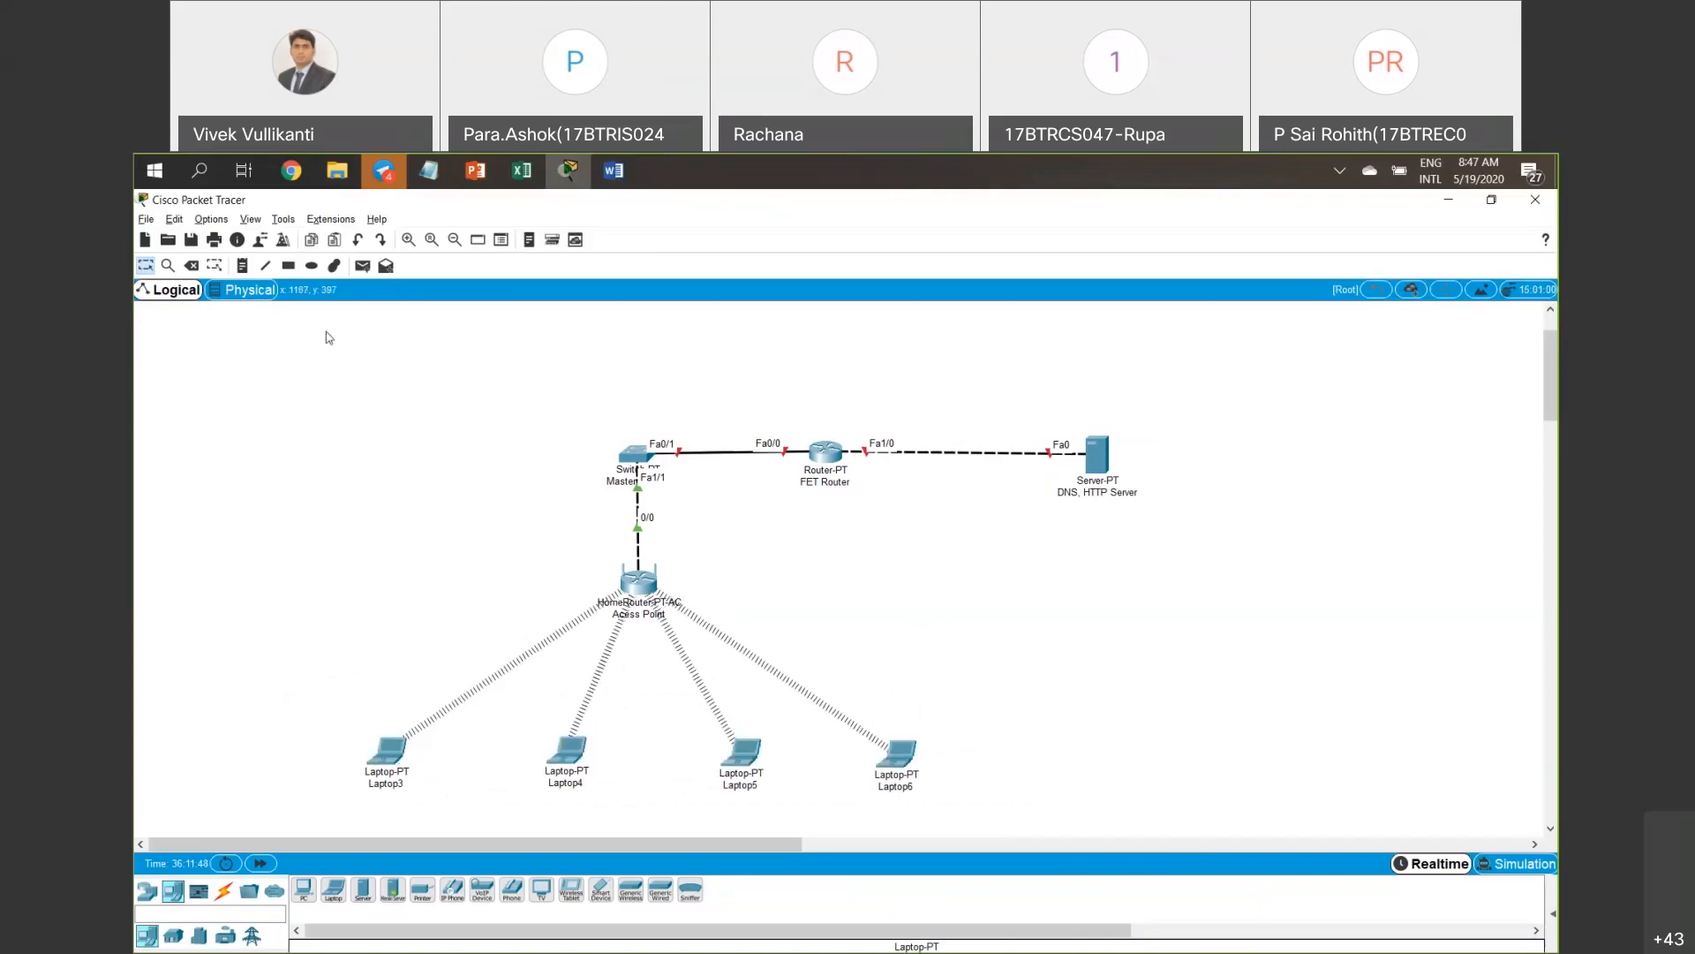
pyautogui.click(242, 265)
# Label the router–server link with a 192.168.1.0 note.
pyautogui.click(927, 408)
pyautogui.write('1')
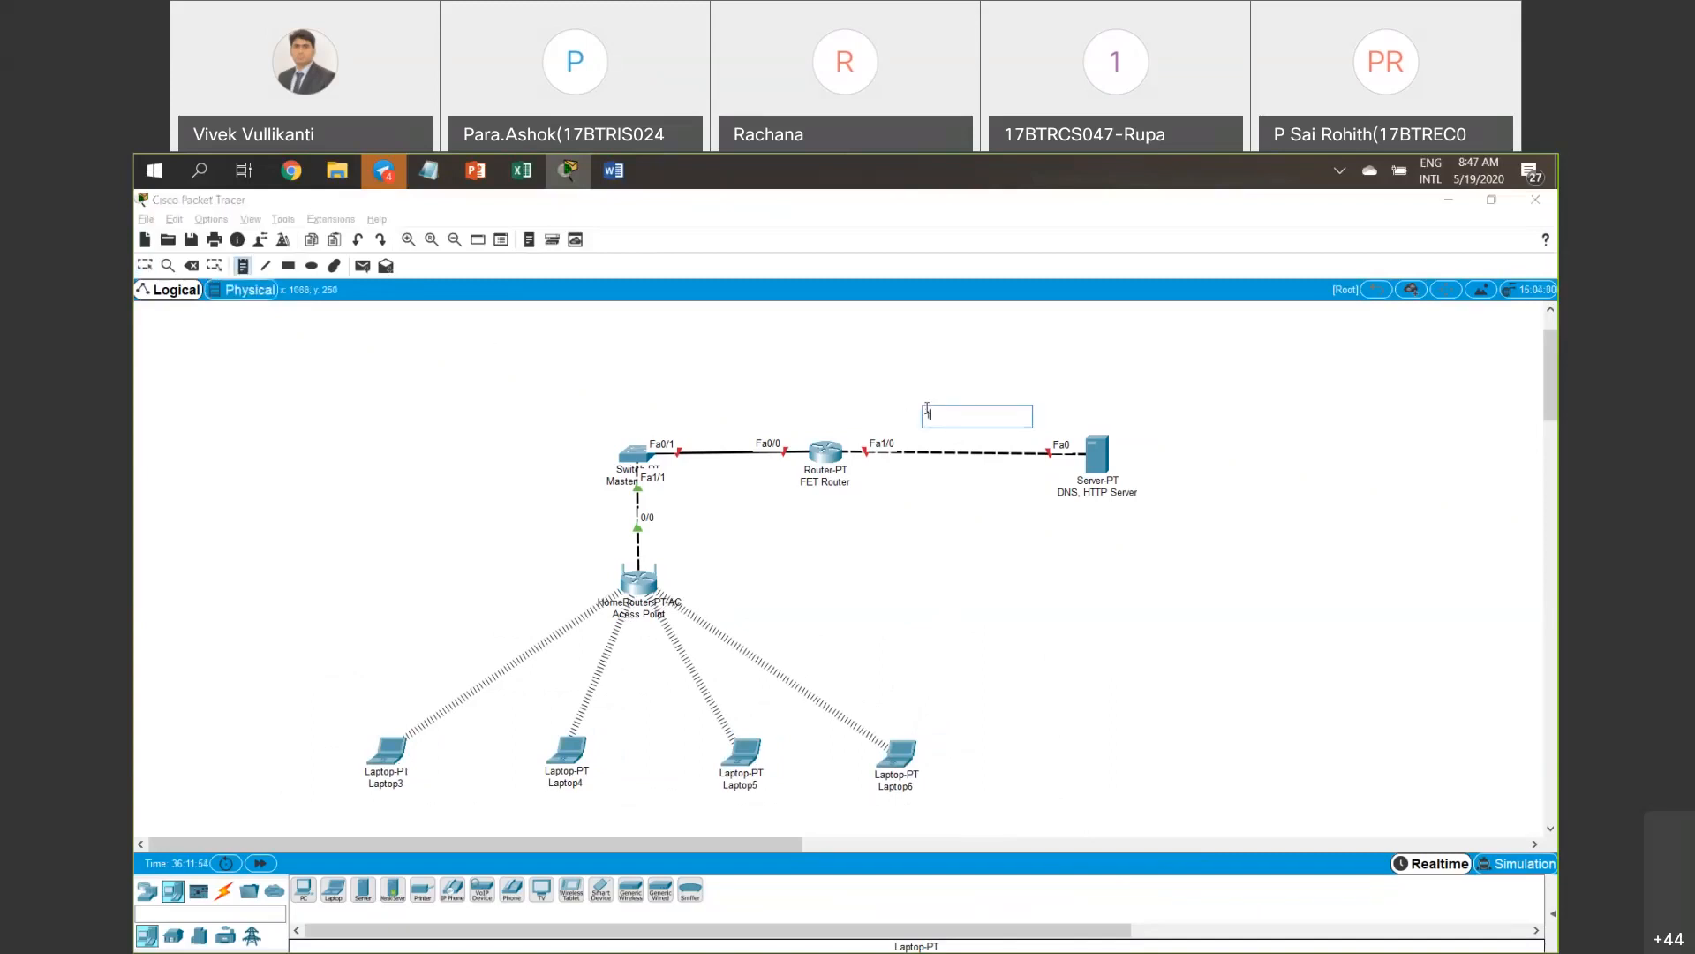
pyautogui.write('92.168.1.0')
pyautogui.press('Return')
pyautogui.press('Escape')
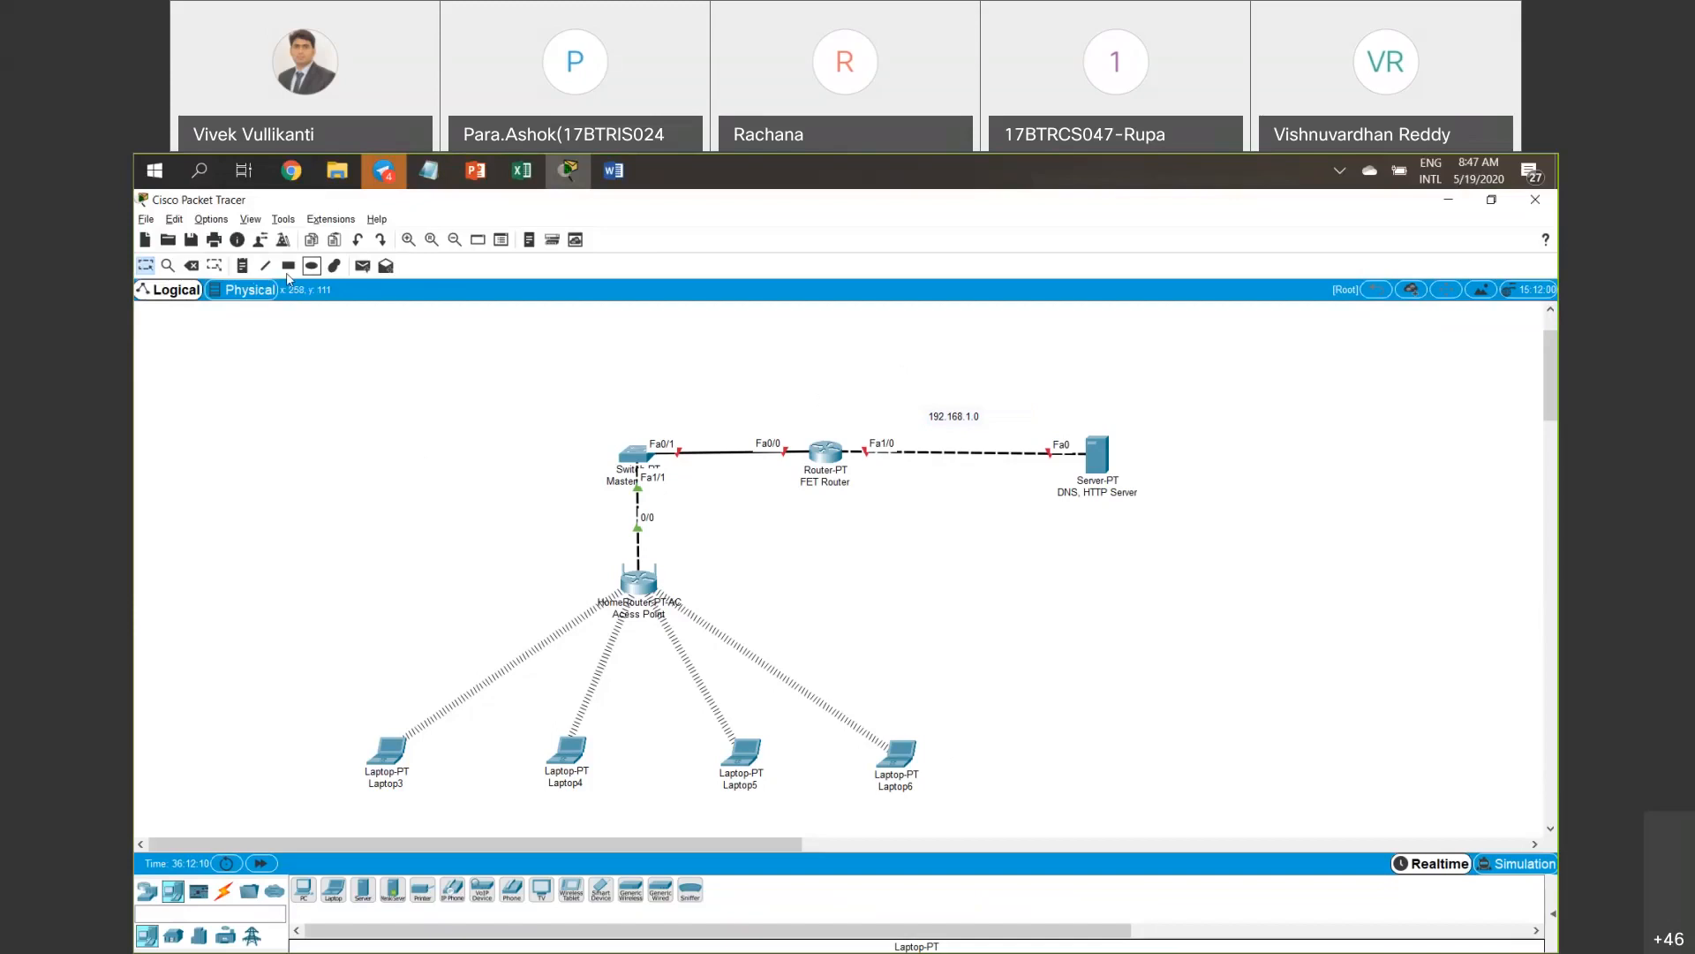
# Add a 192.168.2.0 note beside the switch.
pyautogui.click(242, 265)
pyautogui.click(552, 438)
pyautogui.write('192.168.2.0')
pyautogui.click(512, 451)
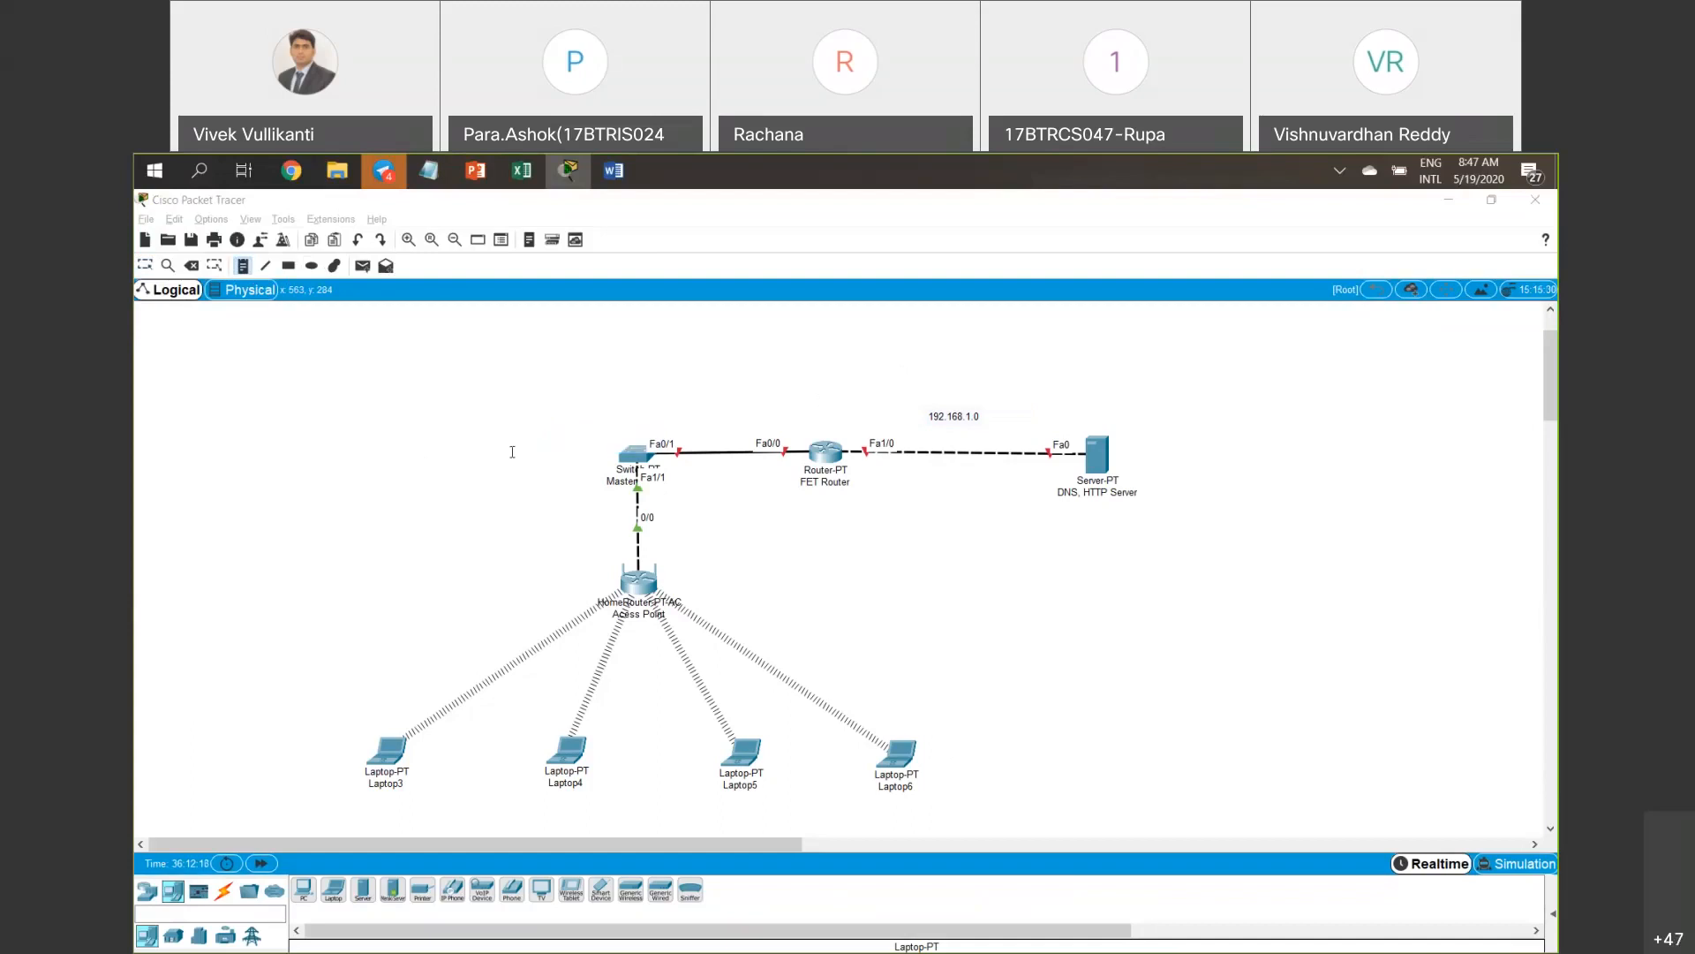
pyautogui.press('Escape')
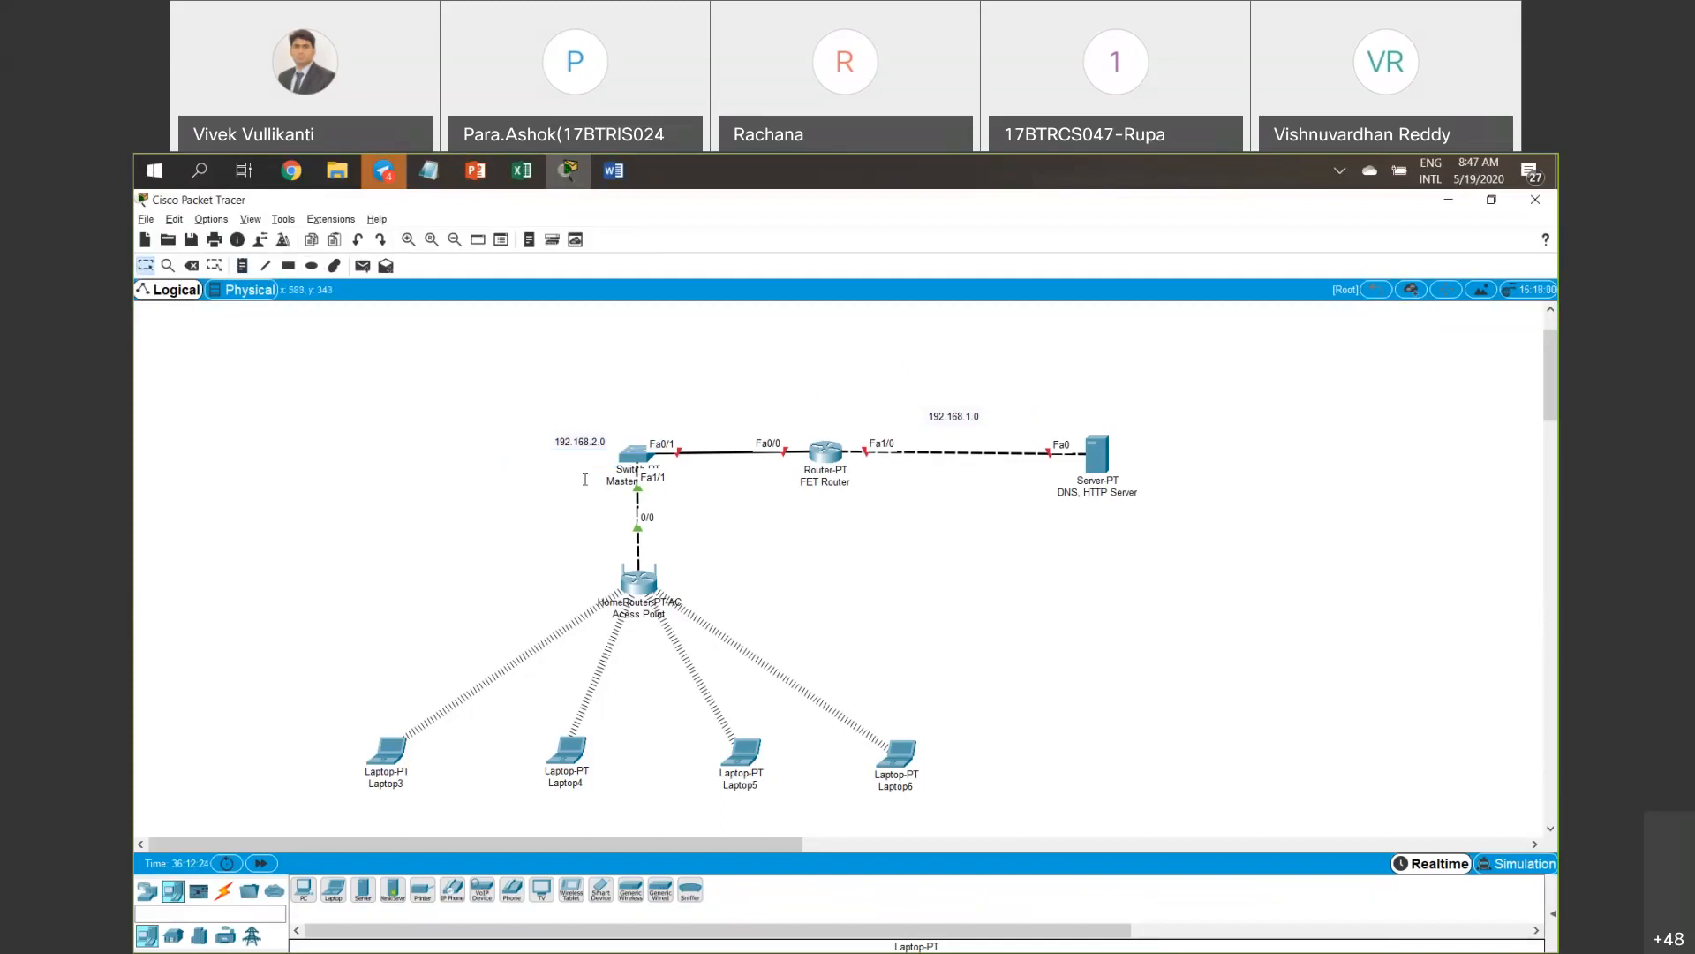
pyautogui.moveTo(633, 461)
# Place a new PC1 and cable its Fa0 port to the switch's Fa2/1 using Automatic cable.
pyautogui.click(309, 898)
pyautogui.click(384, 441)
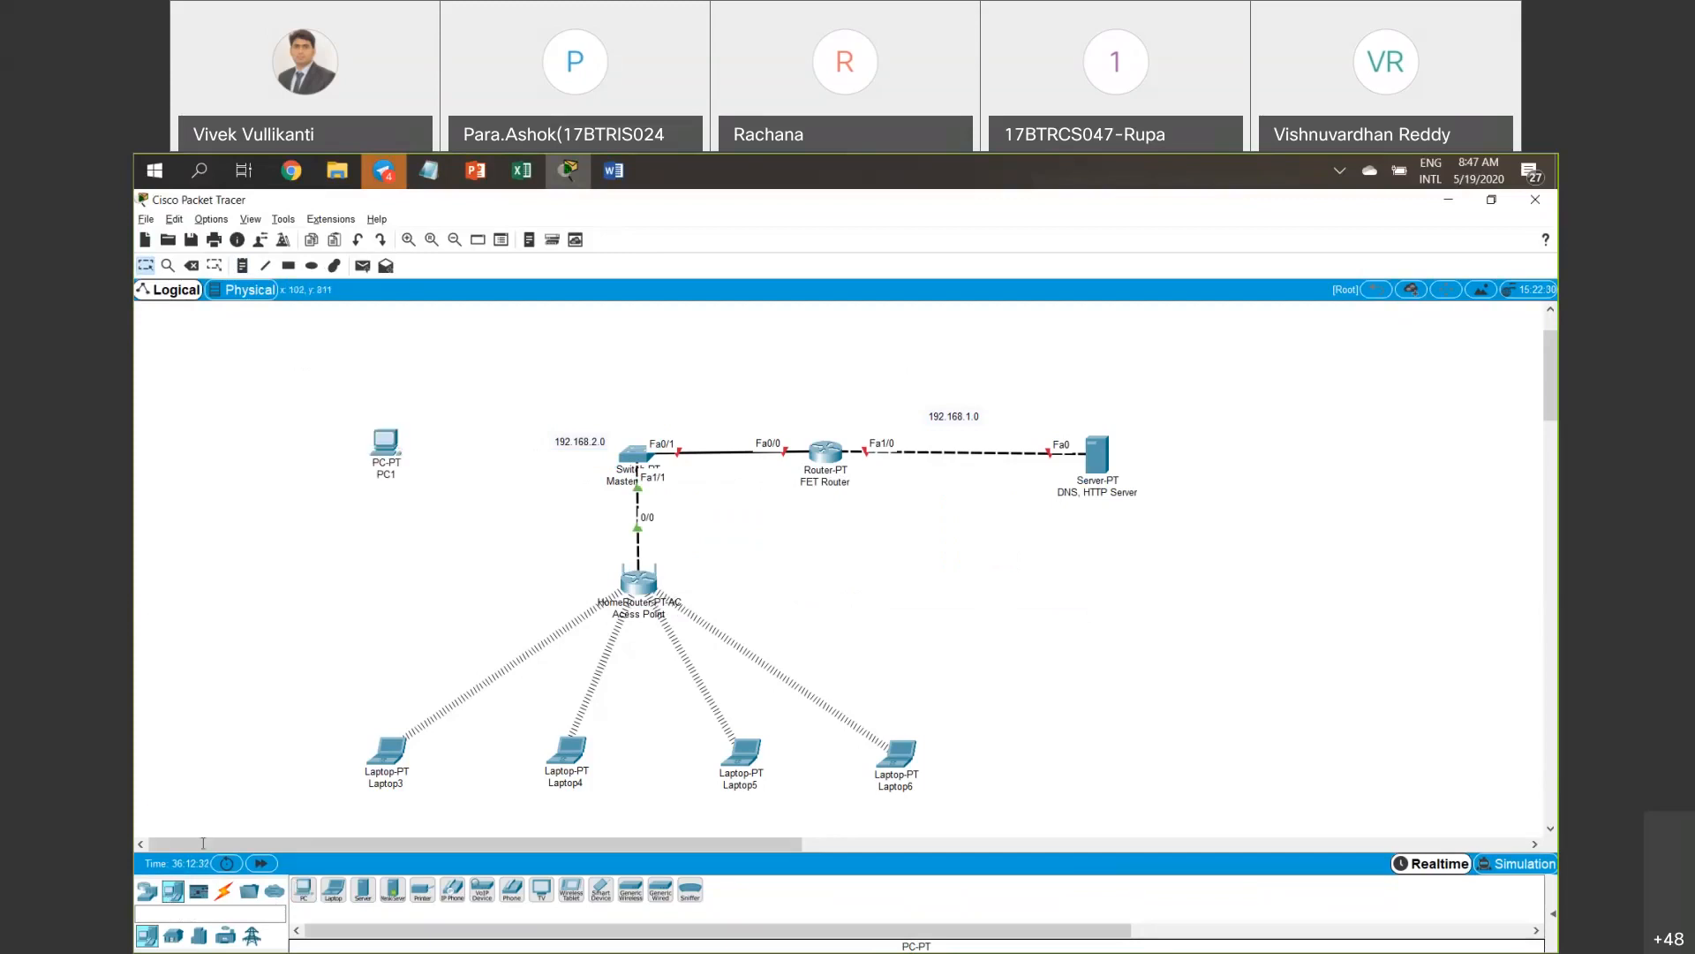
pyautogui.click(223, 890)
pyautogui.click(303, 890)
pyautogui.click(611, 450)
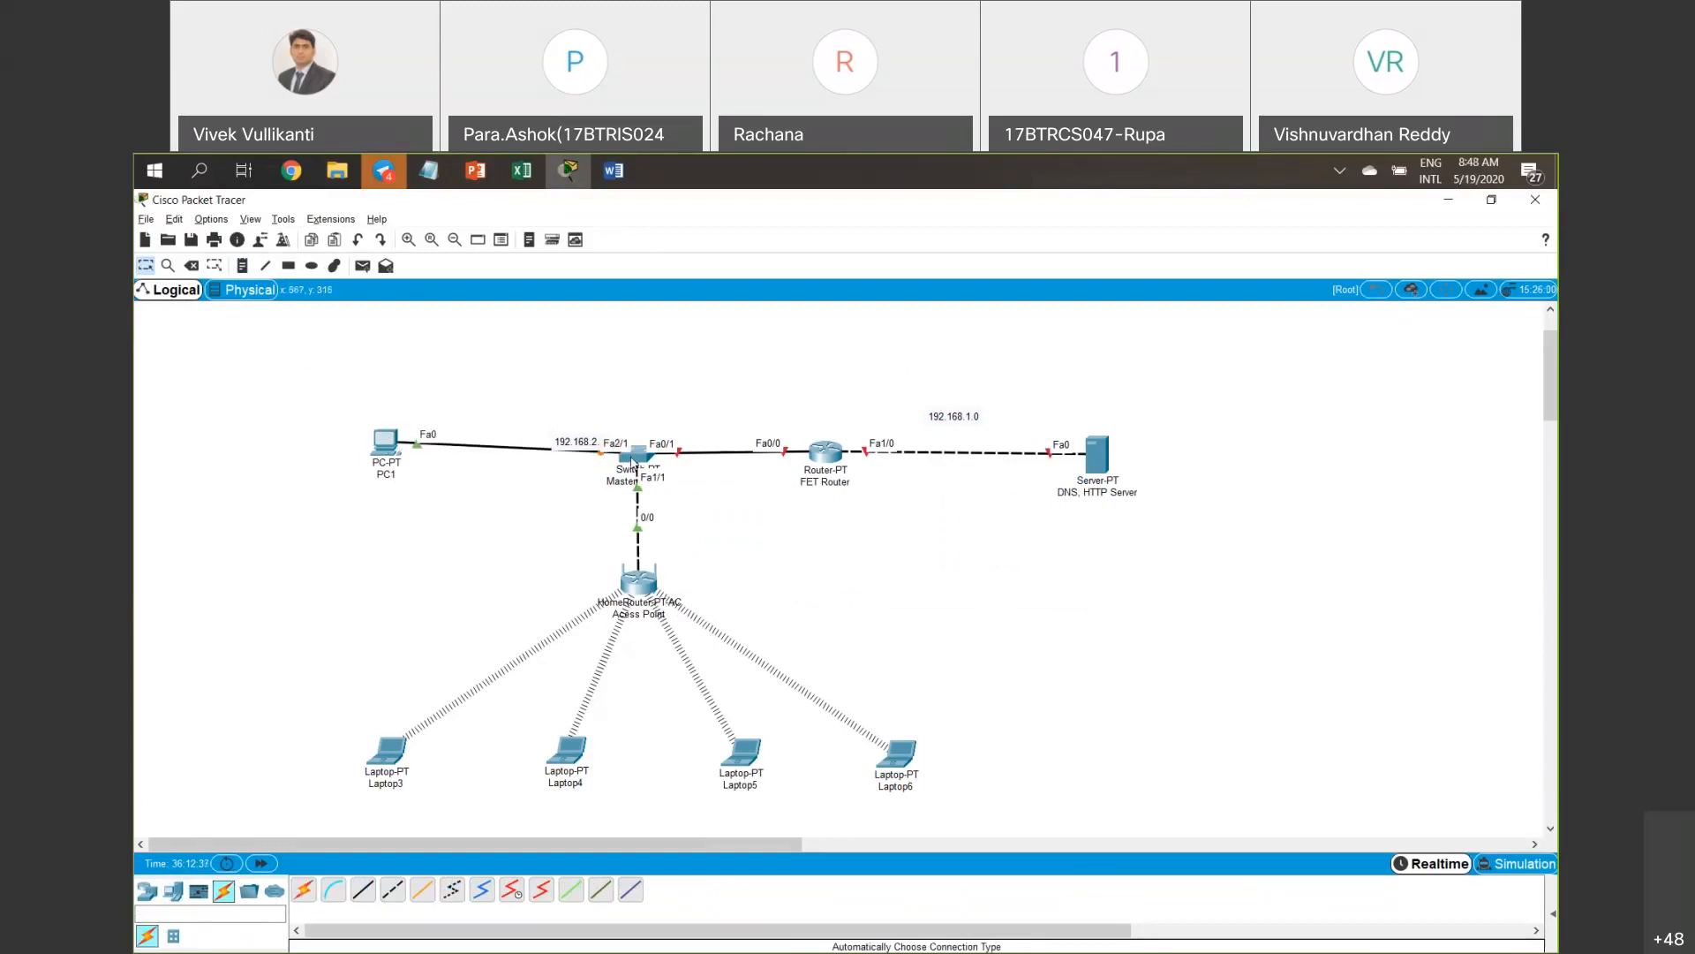
# Move PC1 closer to the switch and shift the 192.168.2.0 label clear of the link.
pyautogui.moveTo(571, 541); pyautogui.dragTo(752, 622)
pyautogui.moveTo(244, 732); pyautogui.dragTo(1055, 826)
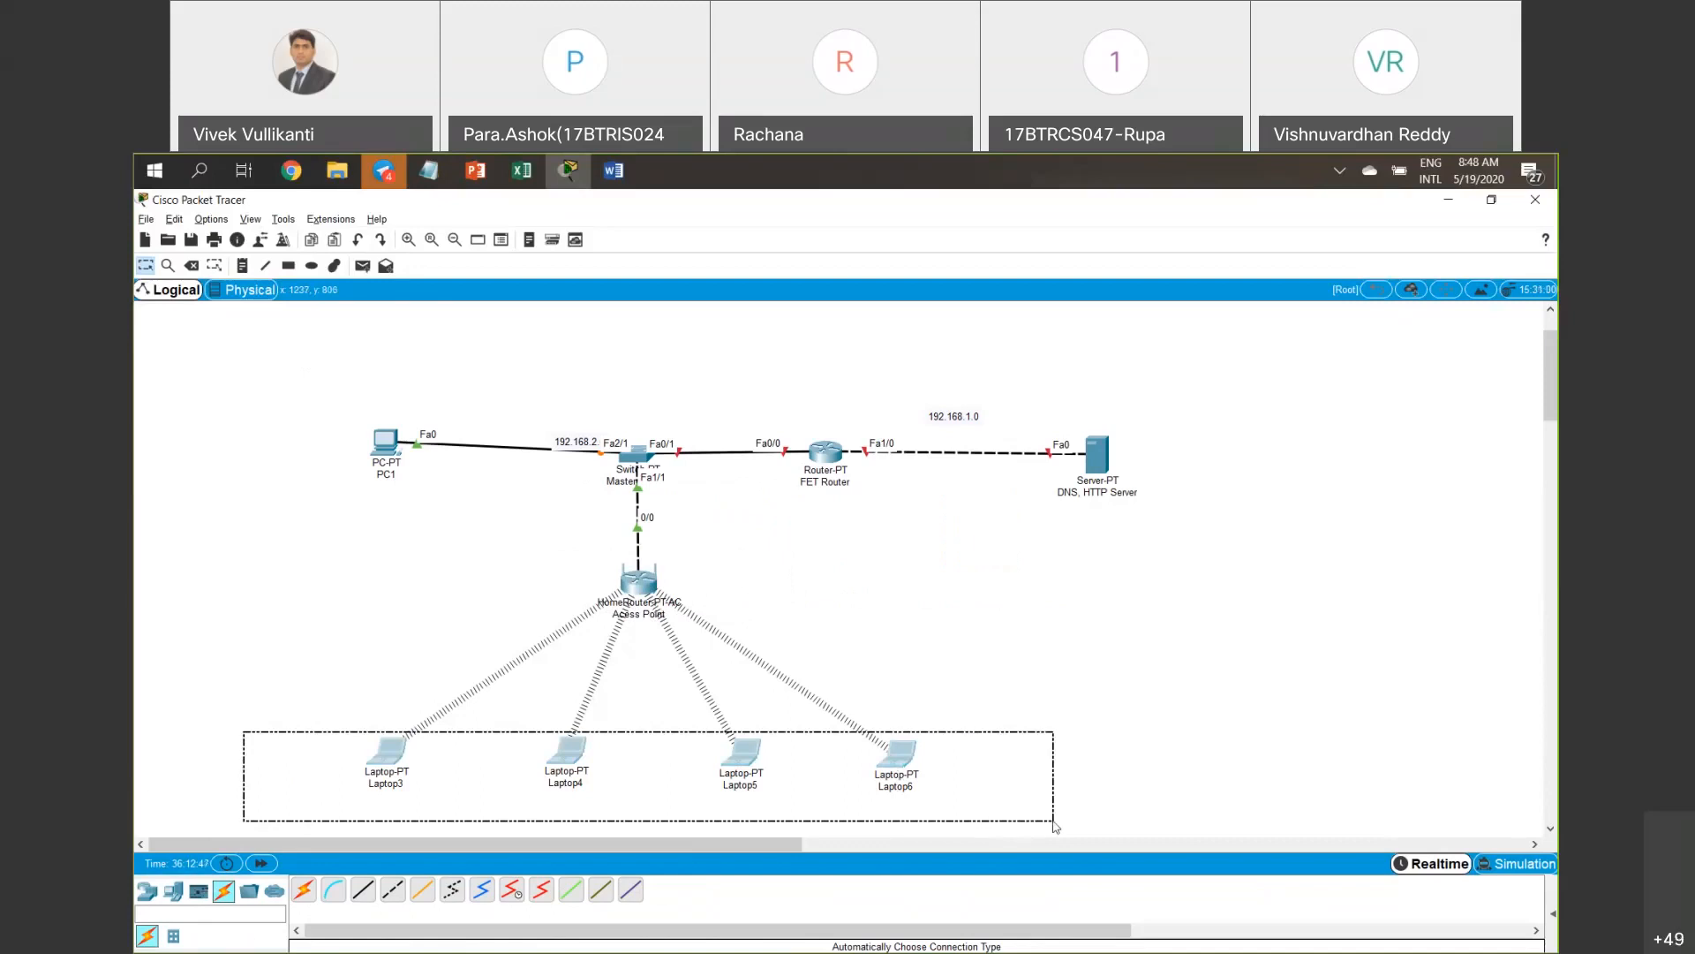
pyautogui.moveTo(1055, 825); pyautogui.dragTo(1055, 826)
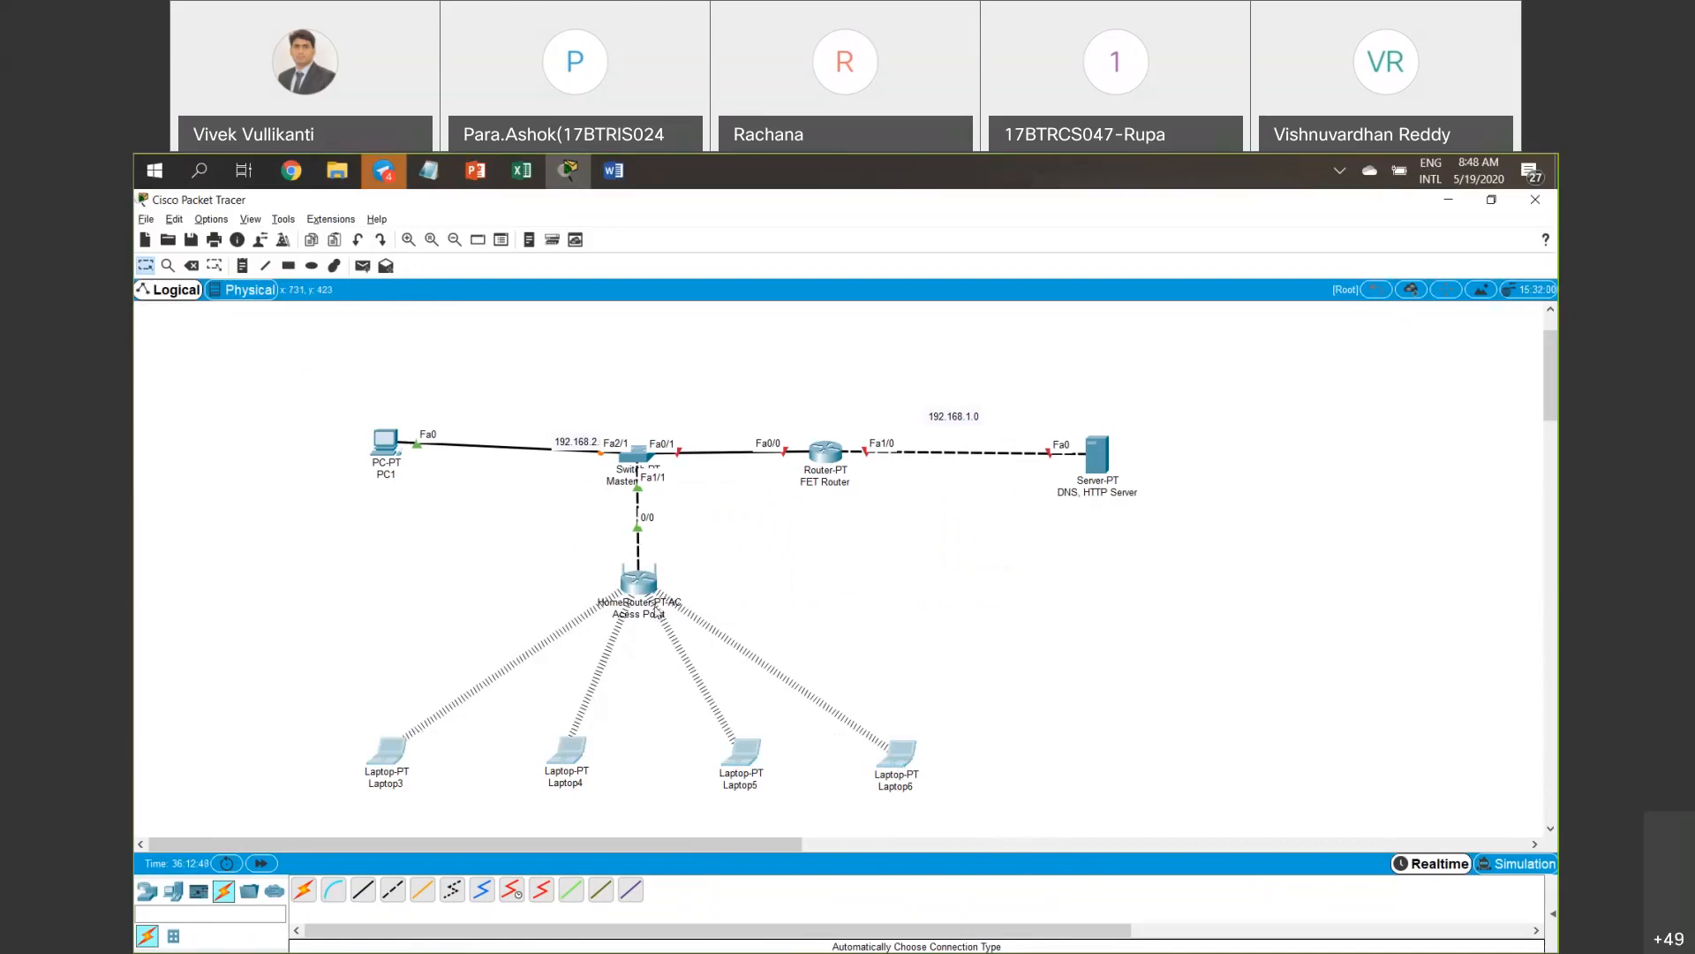
pyautogui.moveTo(385, 452); pyautogui.dragTo(469, 462)
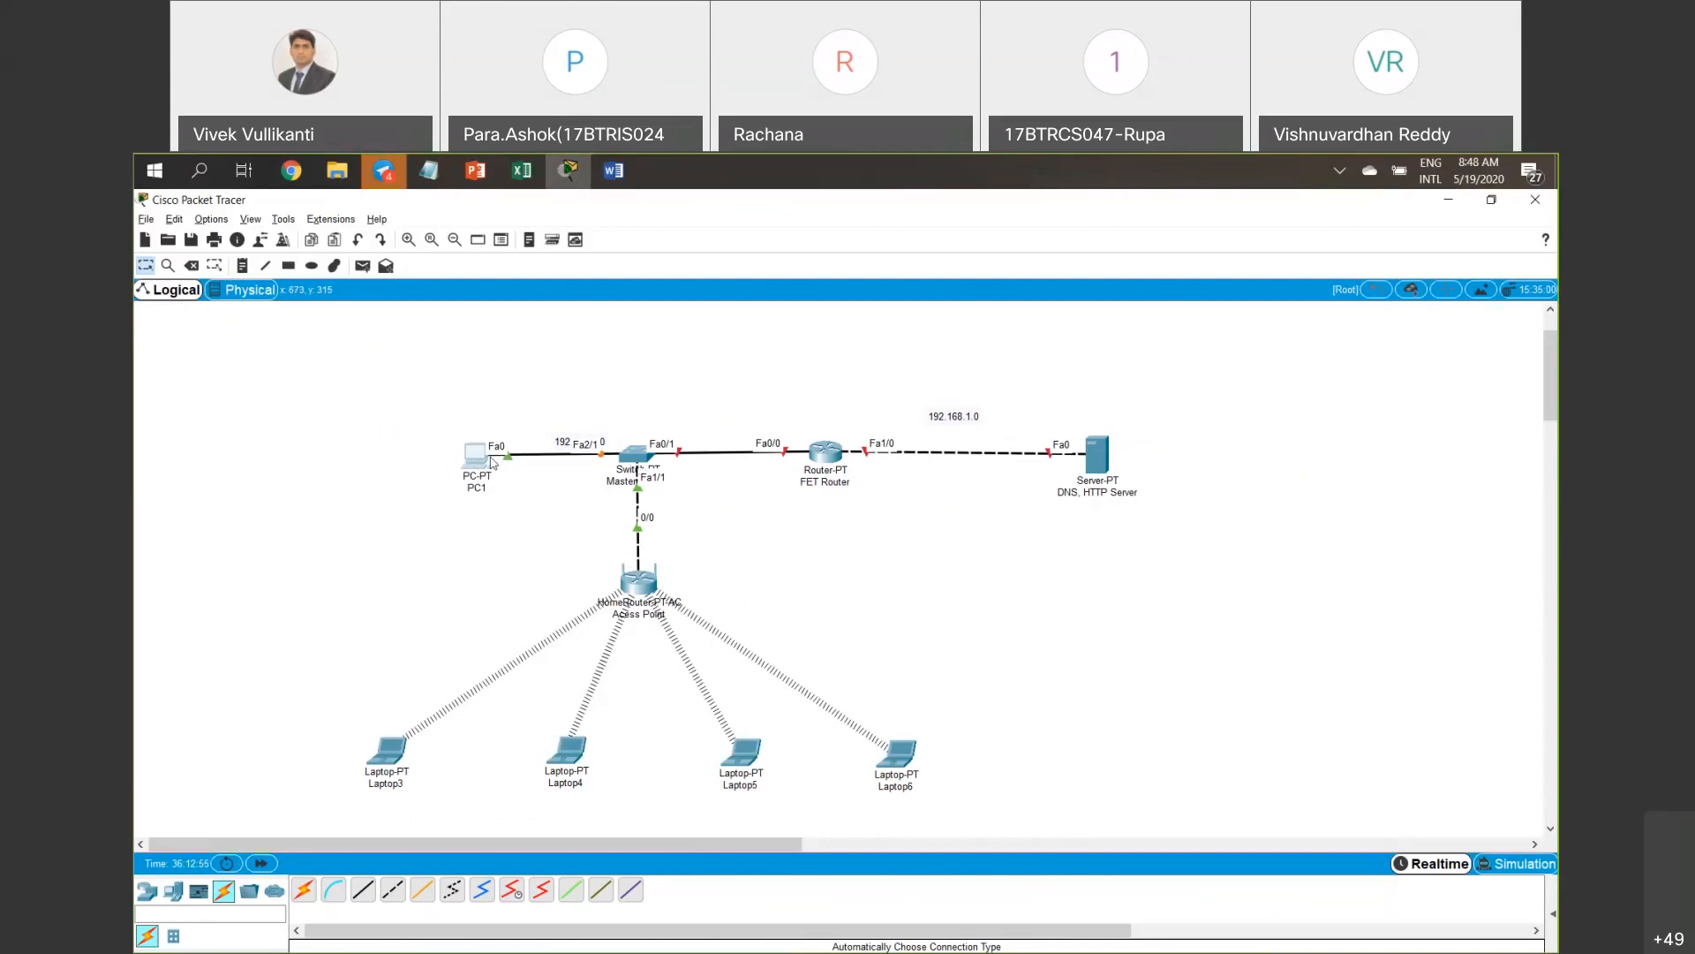
pyautogui.moveTo(407, 418); pyautogui.dragTo(466, 504)
pyautogui.moveTo(571, 547); pyautogui.dragTo(720, 621)
pyautogui.moveTo(564, 446); pyautogui.dragTo(593, 393)
# Add address notes 2.1 by the router, 2.2 by PC1, 2.3 by the access point, and 1.1 and 1.2 by the server.
pyautogui.click(245, 265)
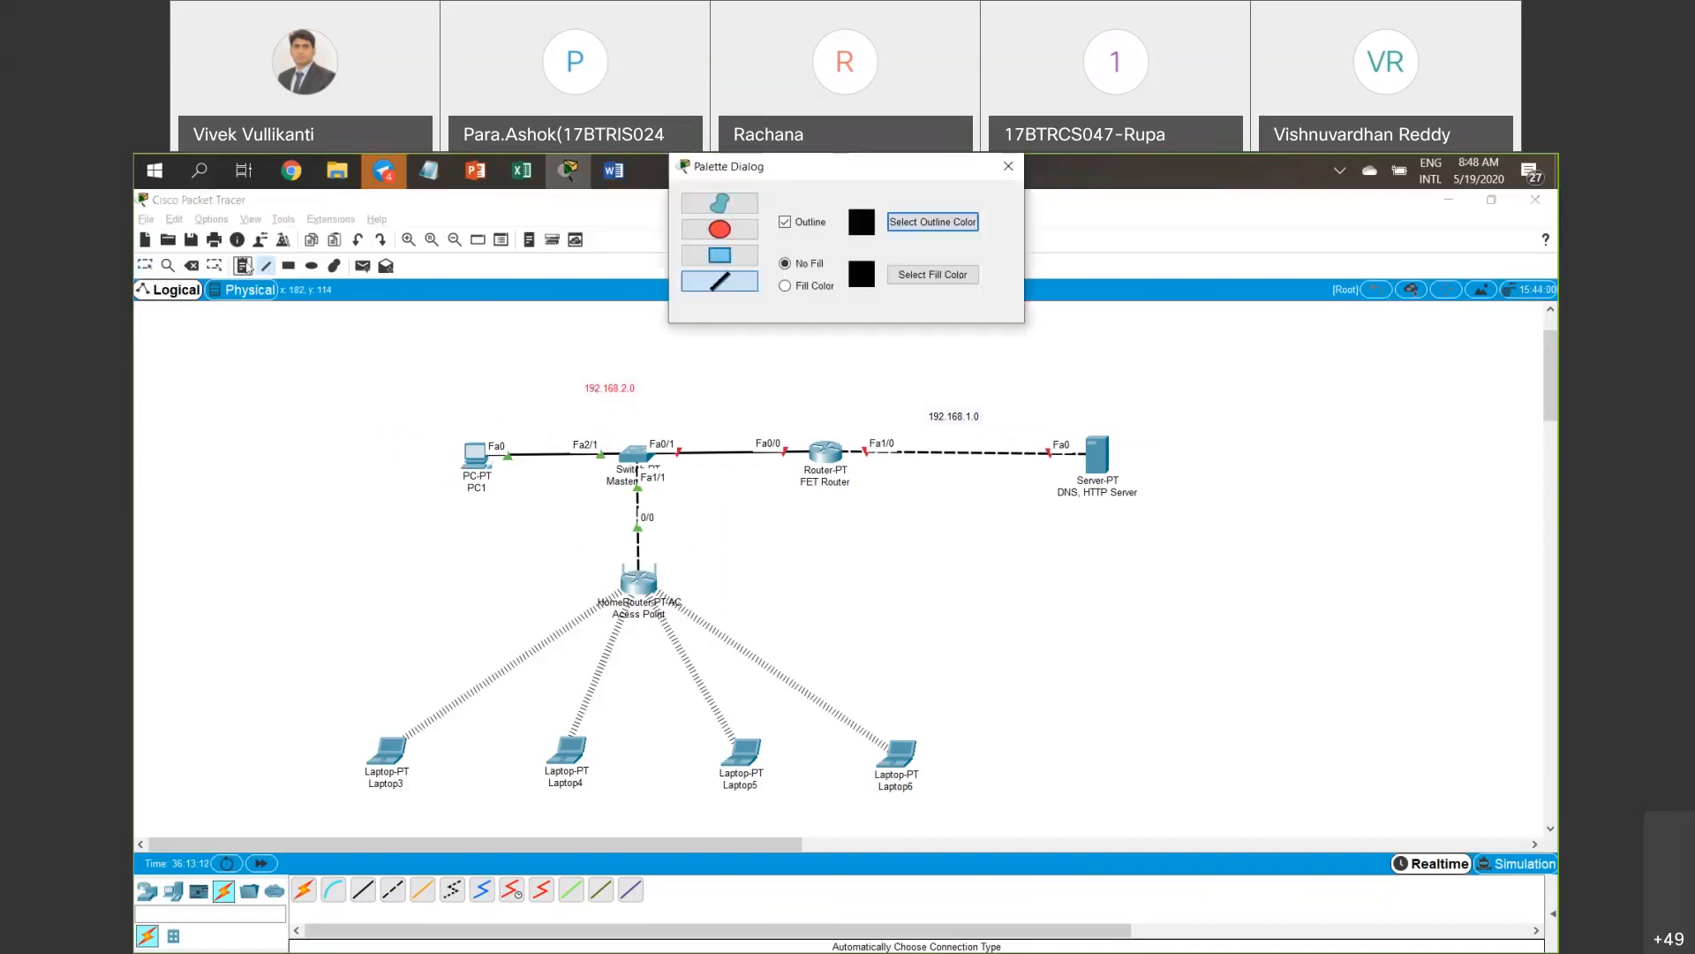
pyautogui.click(246, 266)
pyautogui.click(781, 424)
pyautogui.write('2')
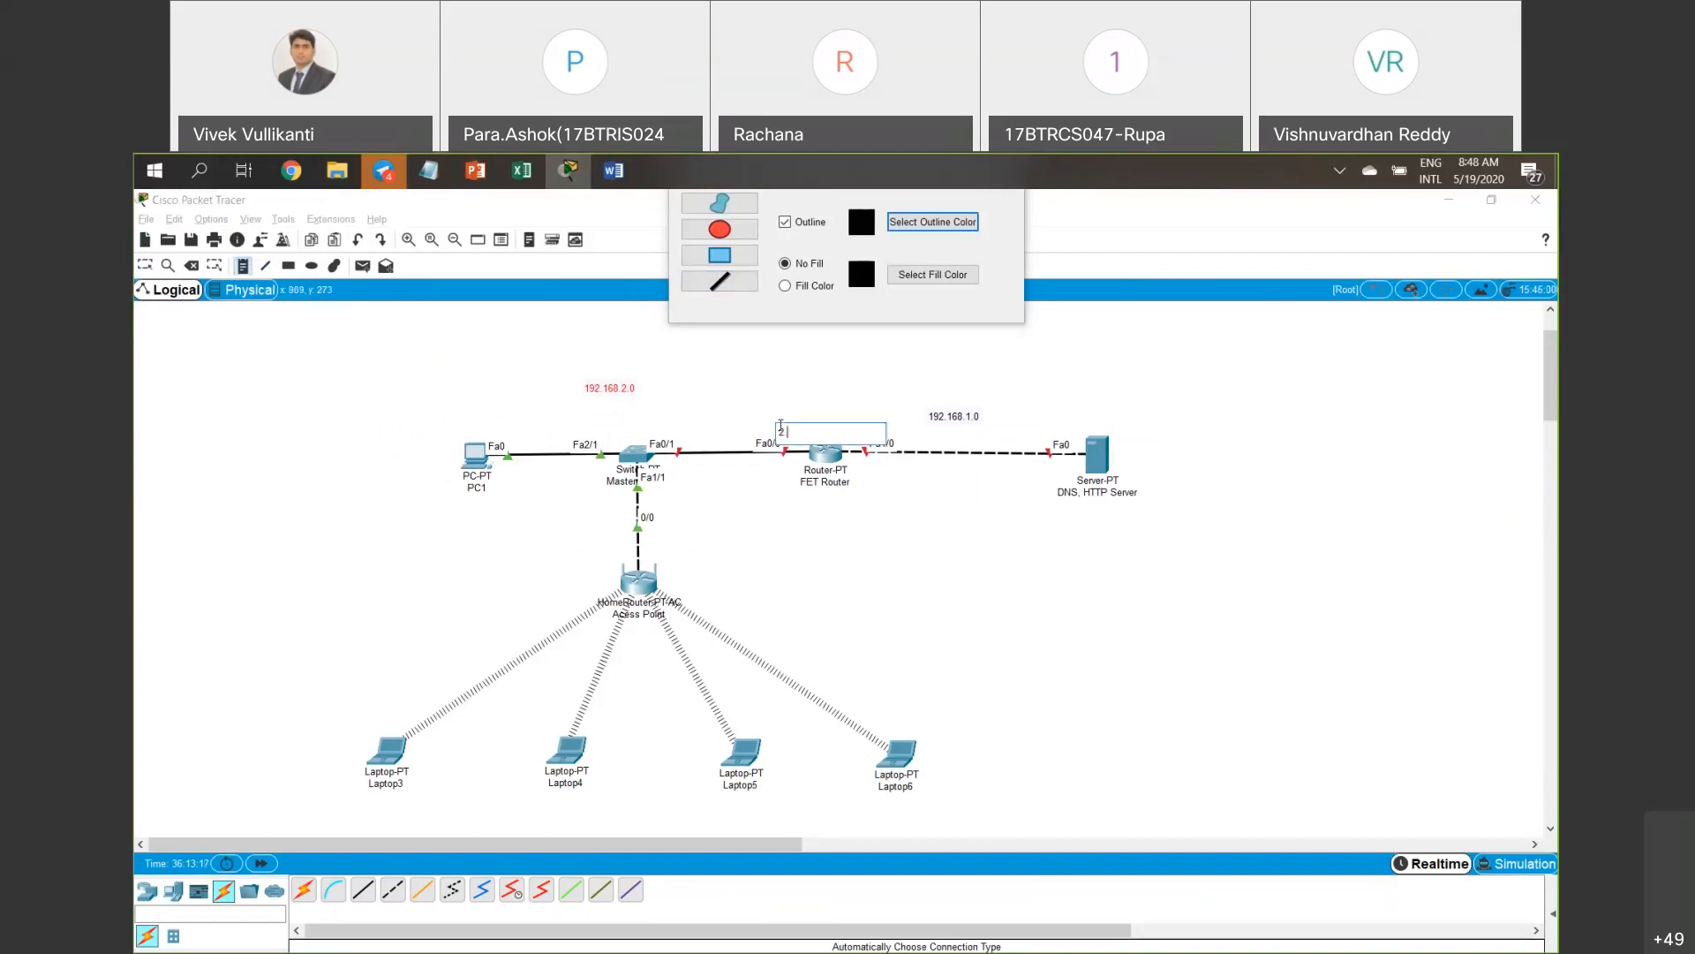
pyautogui.write('.1')
pyautogui.click(454, 426)
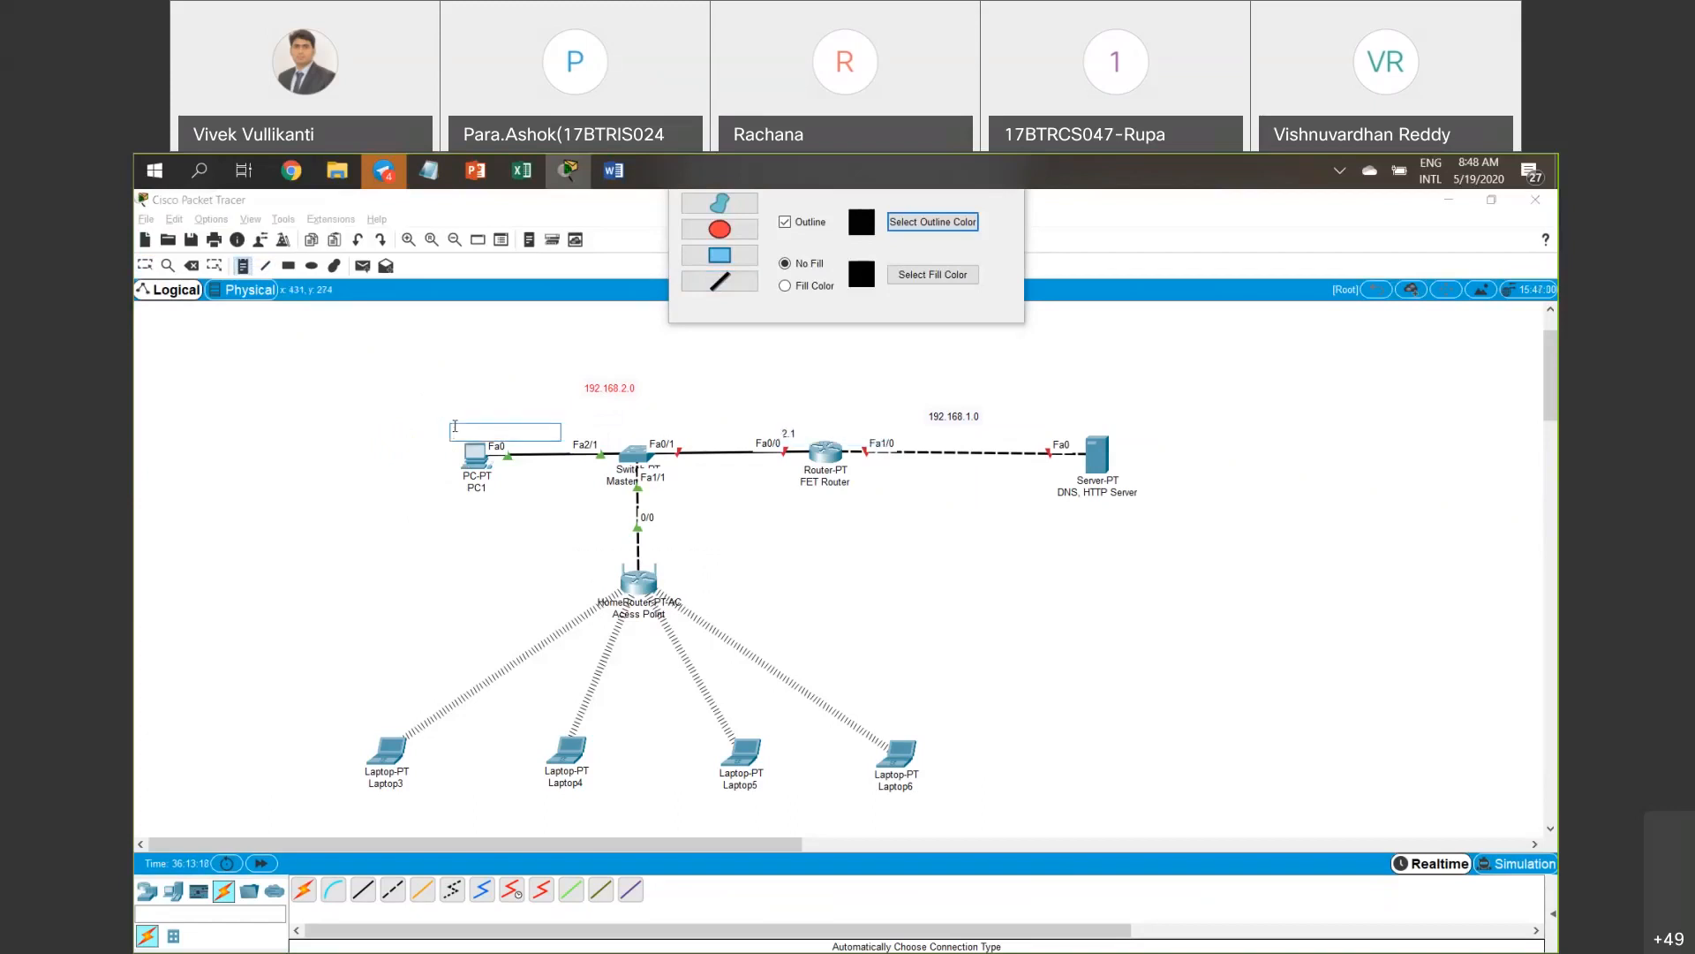
pyautogui.write('2.2')
pyautogui.click(667, 569)
pyautogui.write('2')
pyautogui.click(864, 469)
pyautogui.write('1.1')
pyautogui.click(1095, 514)
pyautogui.write('1.2')
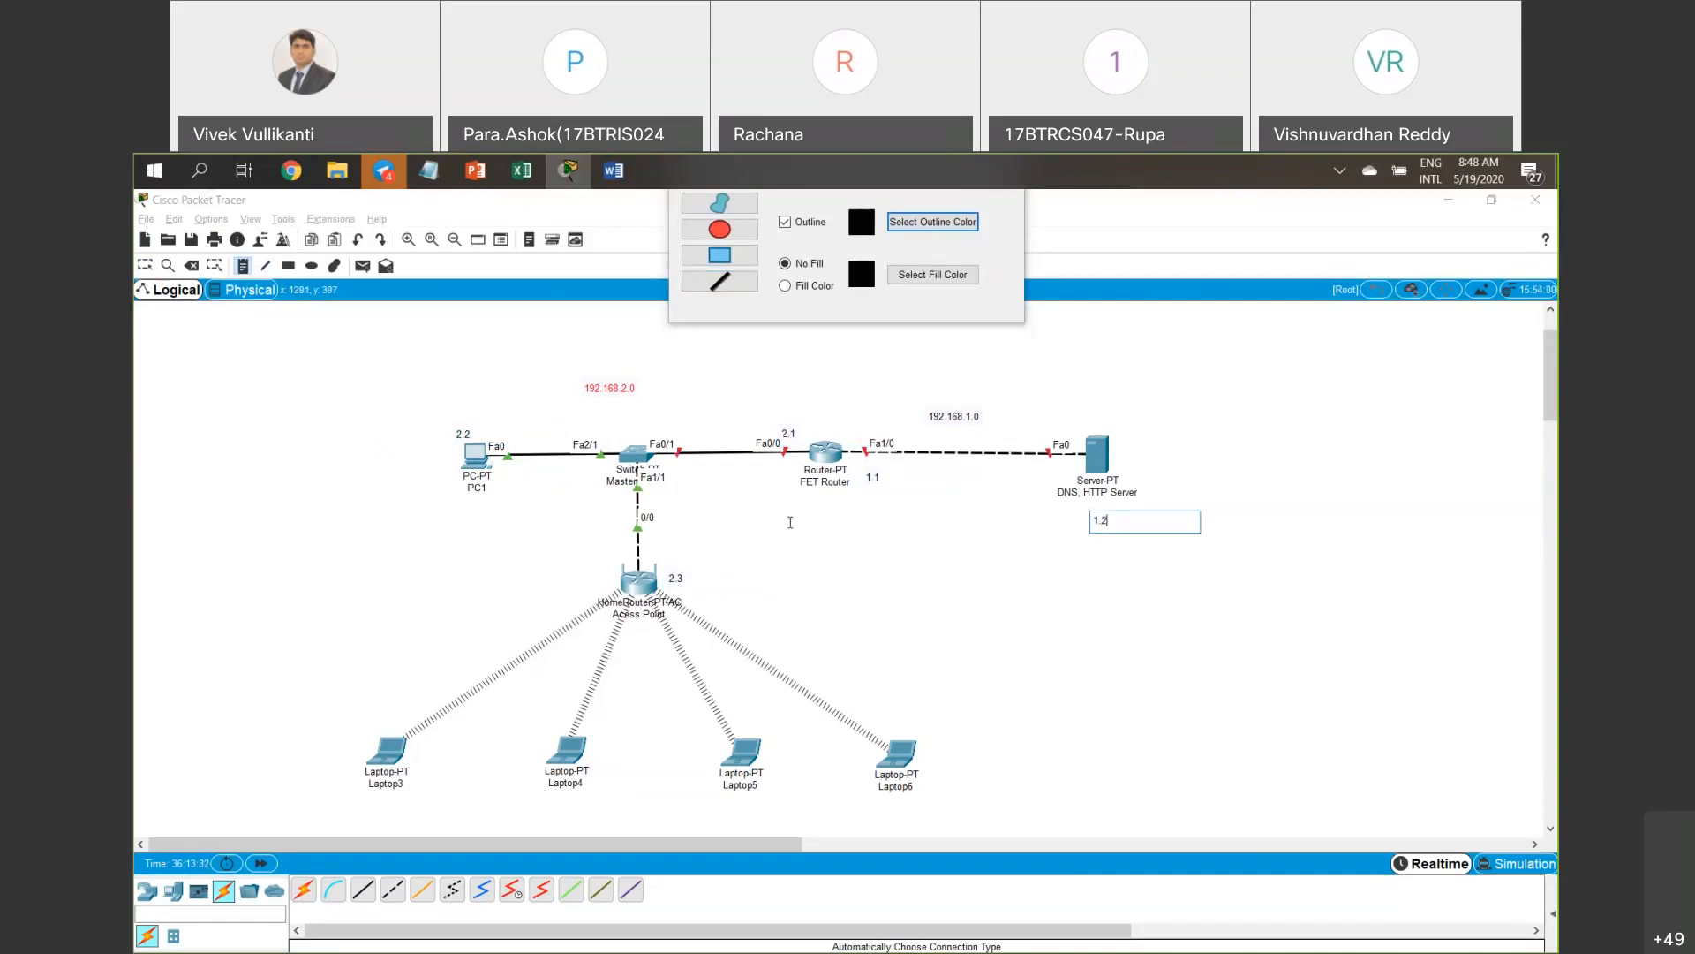
pyautogui.press('Escape')
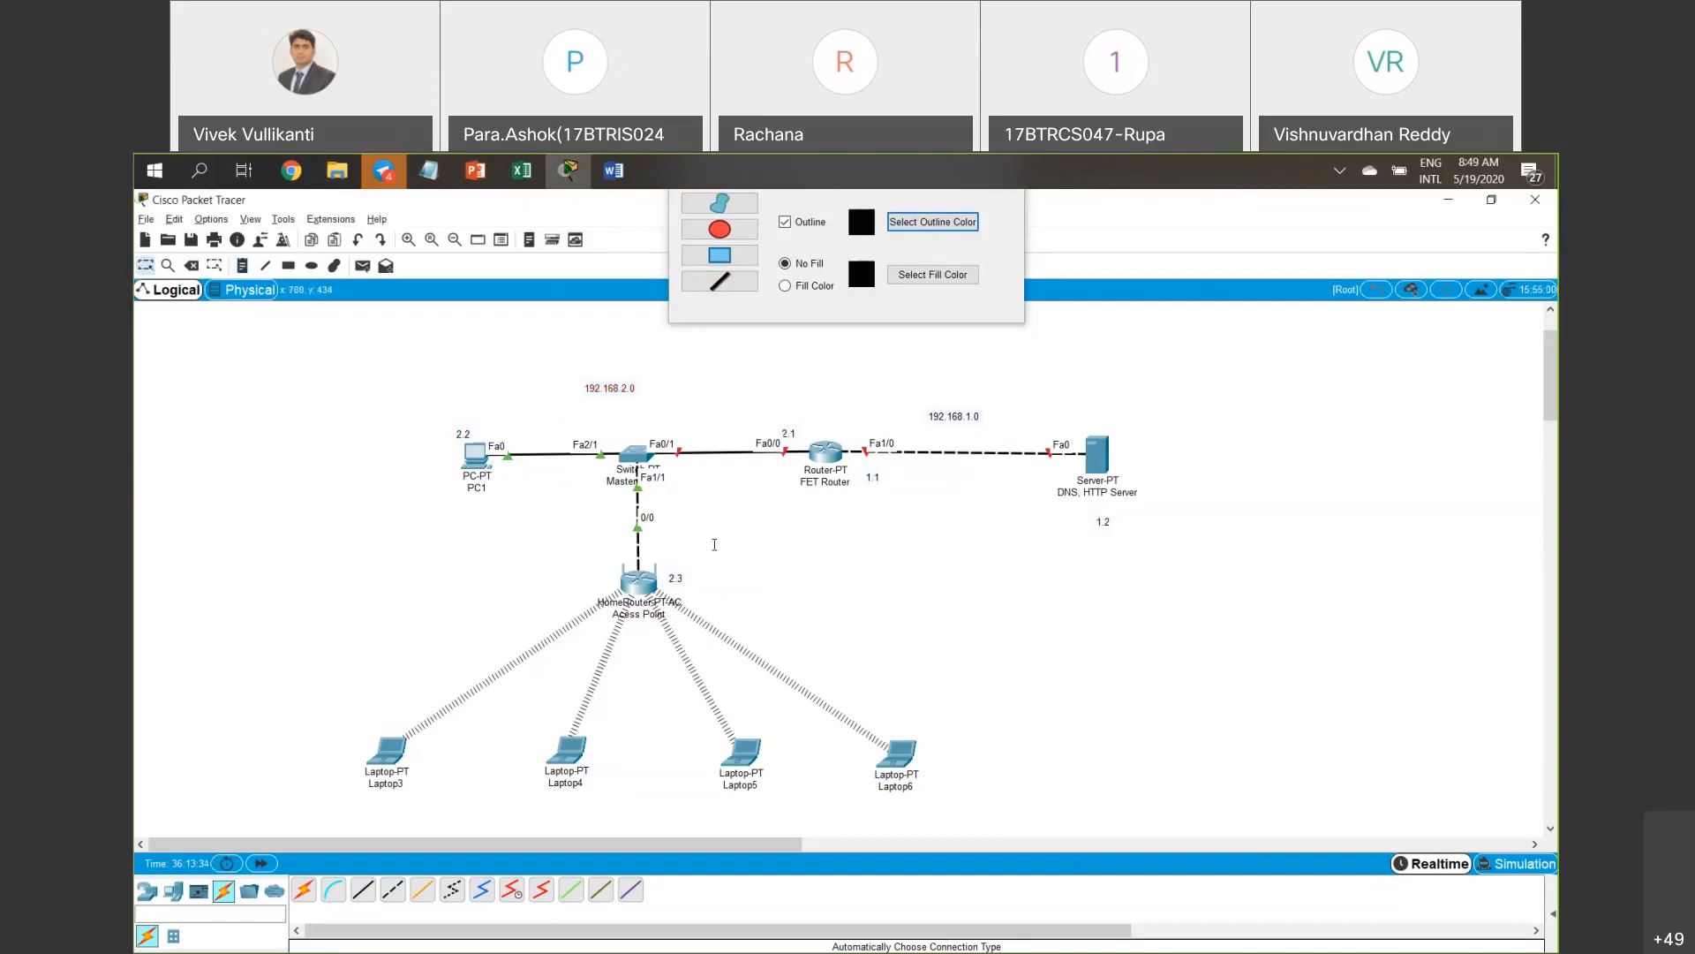
# Re-edit the 2.2 note and the access point's note so it reads 2.3.
pyautogui.doubleClick(463, 434)
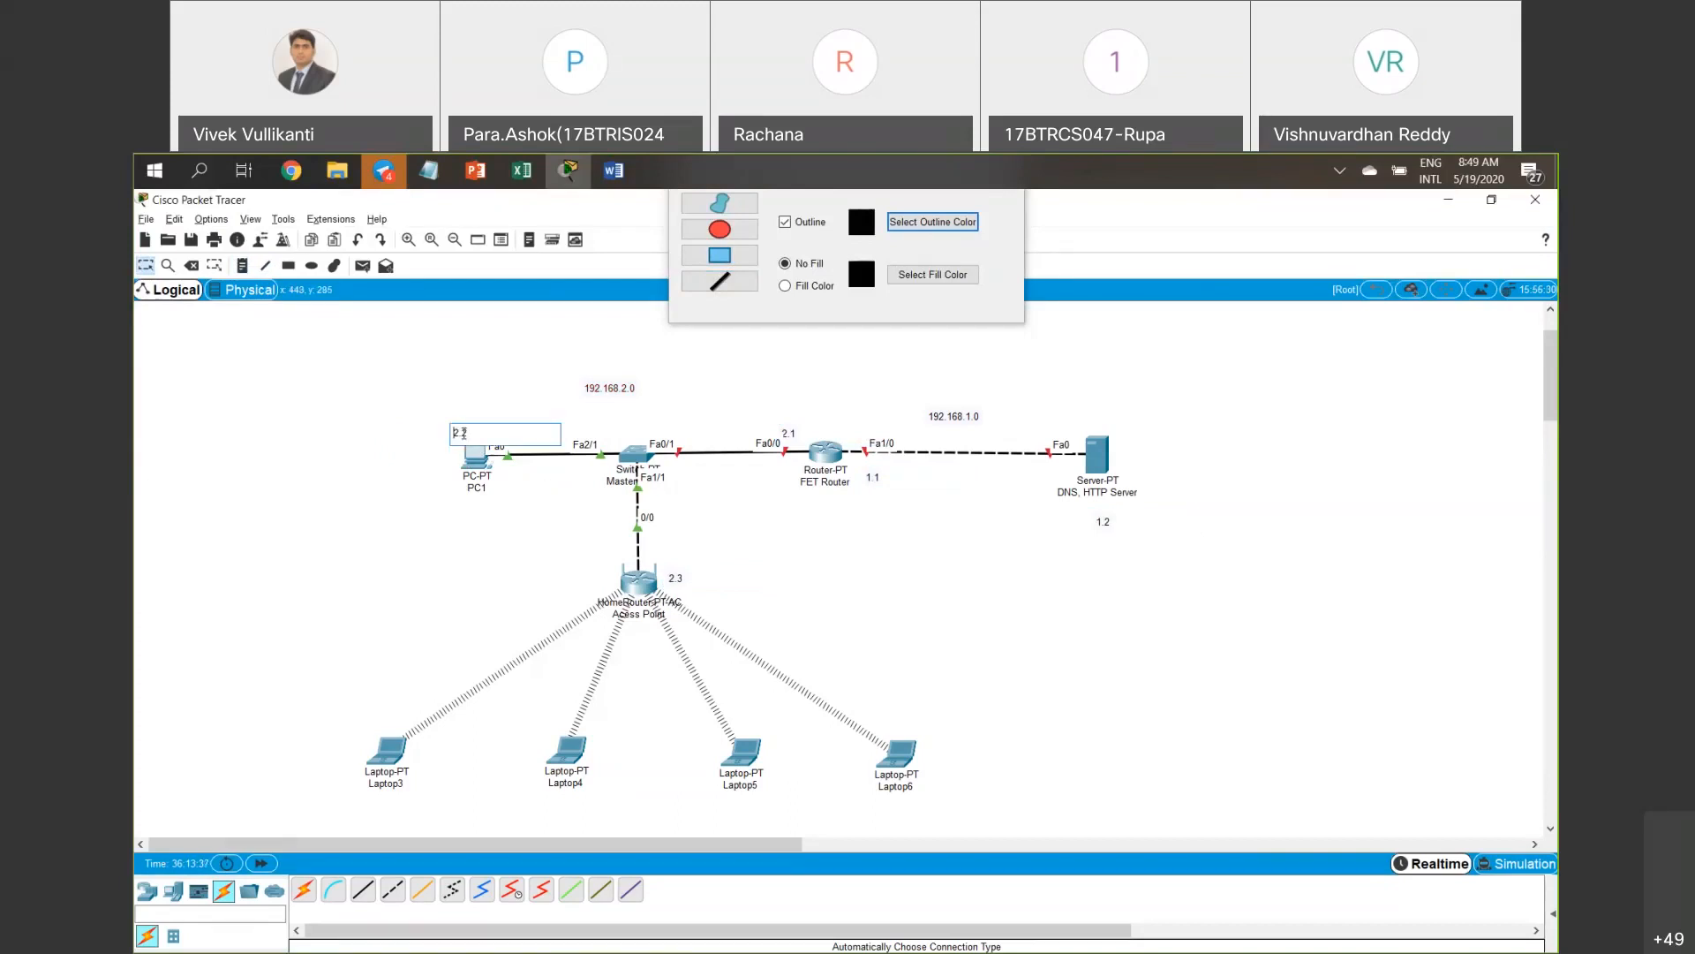
pyautogui.doubleClick(673, 577)
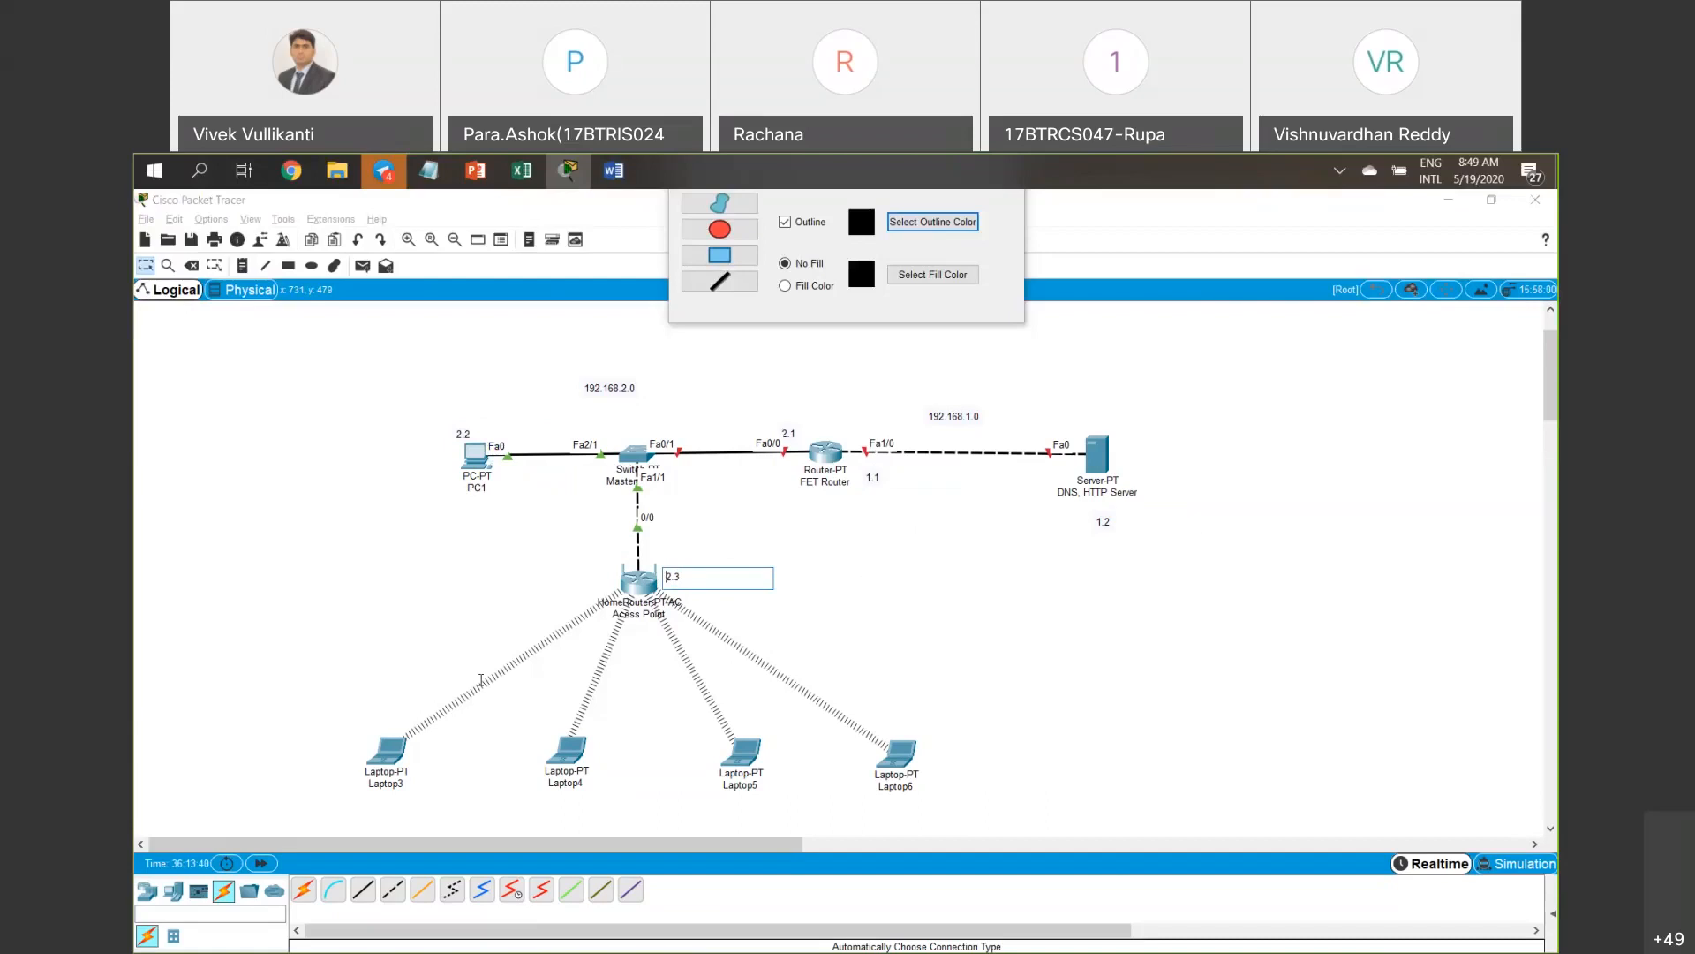
pyautogui.click(212, 693)
pyautogui.moveTo(185, 700); pyautogui.dragTo(1071, 803)
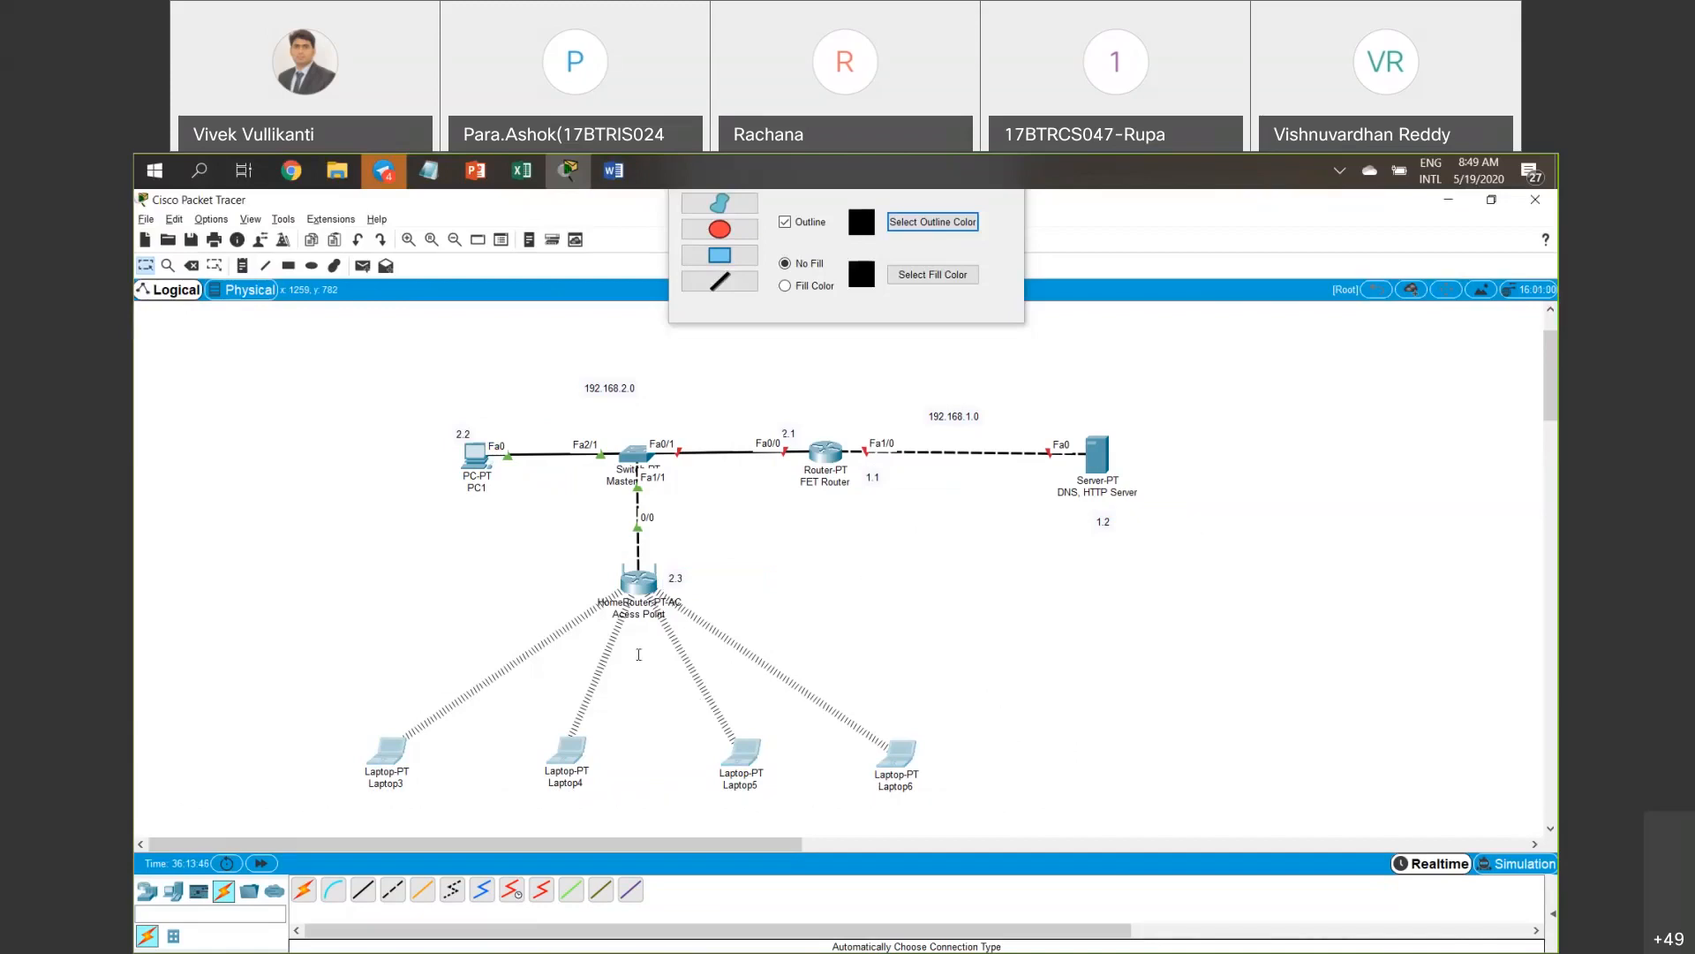
pyautogui.moveTo(554, 562); pyautogui.dragTo(765, 611)
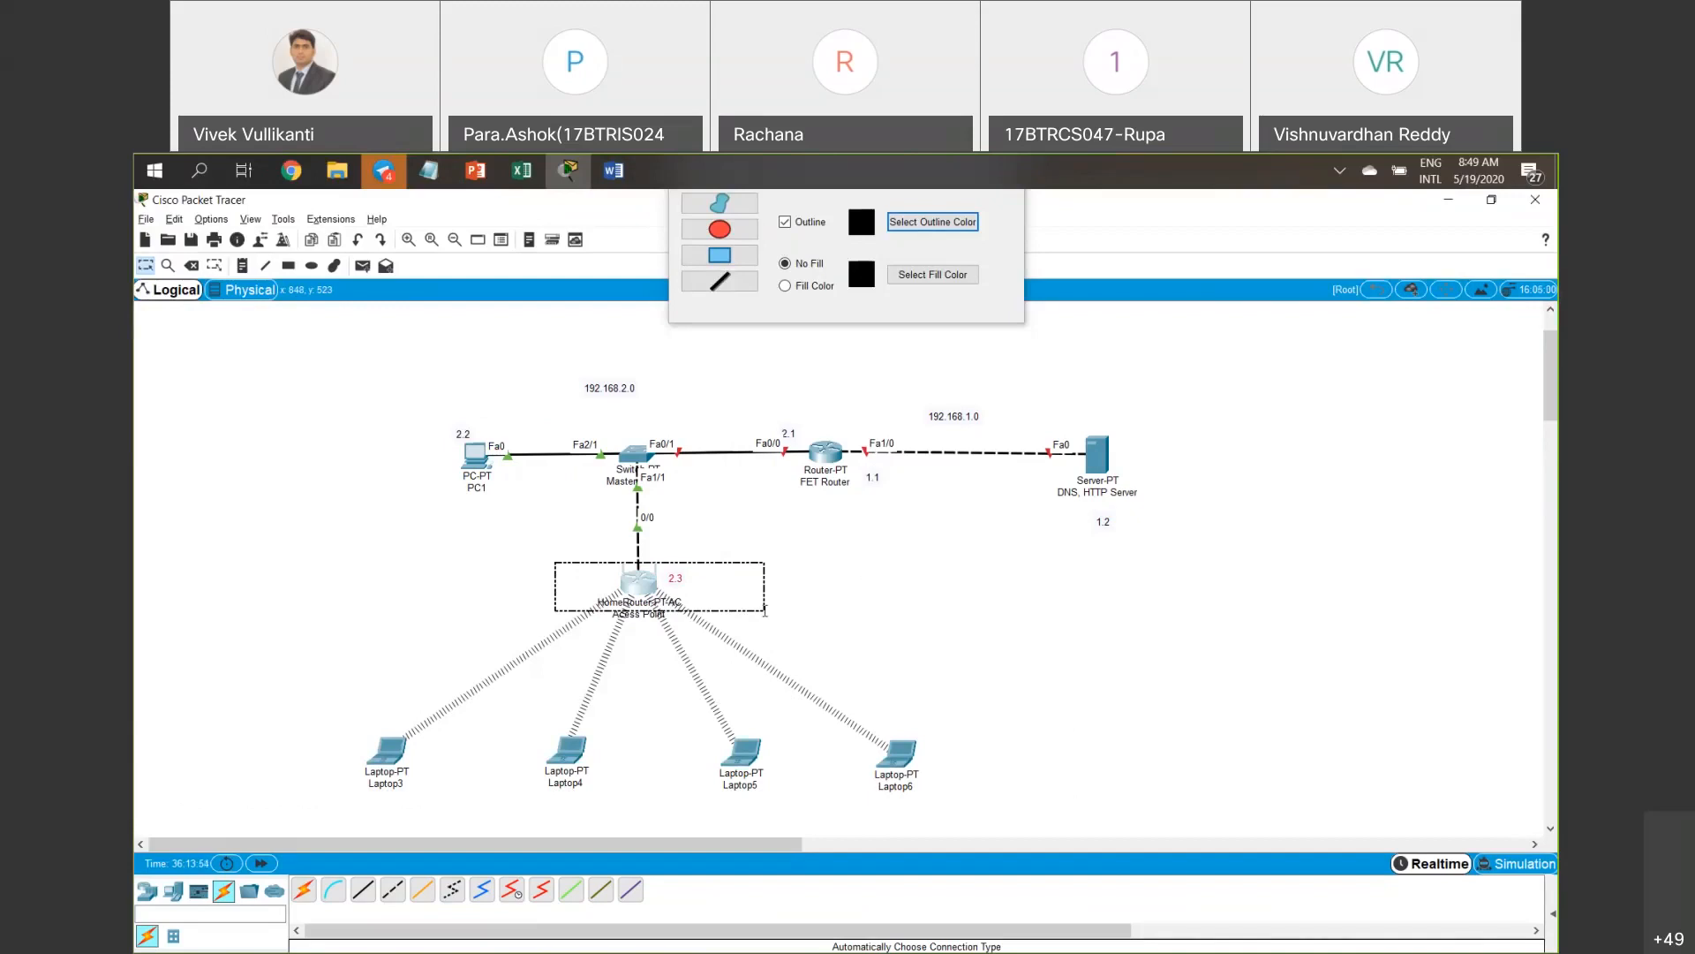
pyautogui.moveTo(764, 610); pyautogui.dragTo(765, 610)
pyautogui.moveTo(284, 669)
pyautogui.mouseDown()
pyautogui.moveTo(287, 745)
pyautogui.moveTo(671, 813)
pyautogui.moveTo(919, 823)
pyautogui.moveTo(1061, 796)
pyautogui.moveTo(1086, 814)
pyautogui.mouseUp()
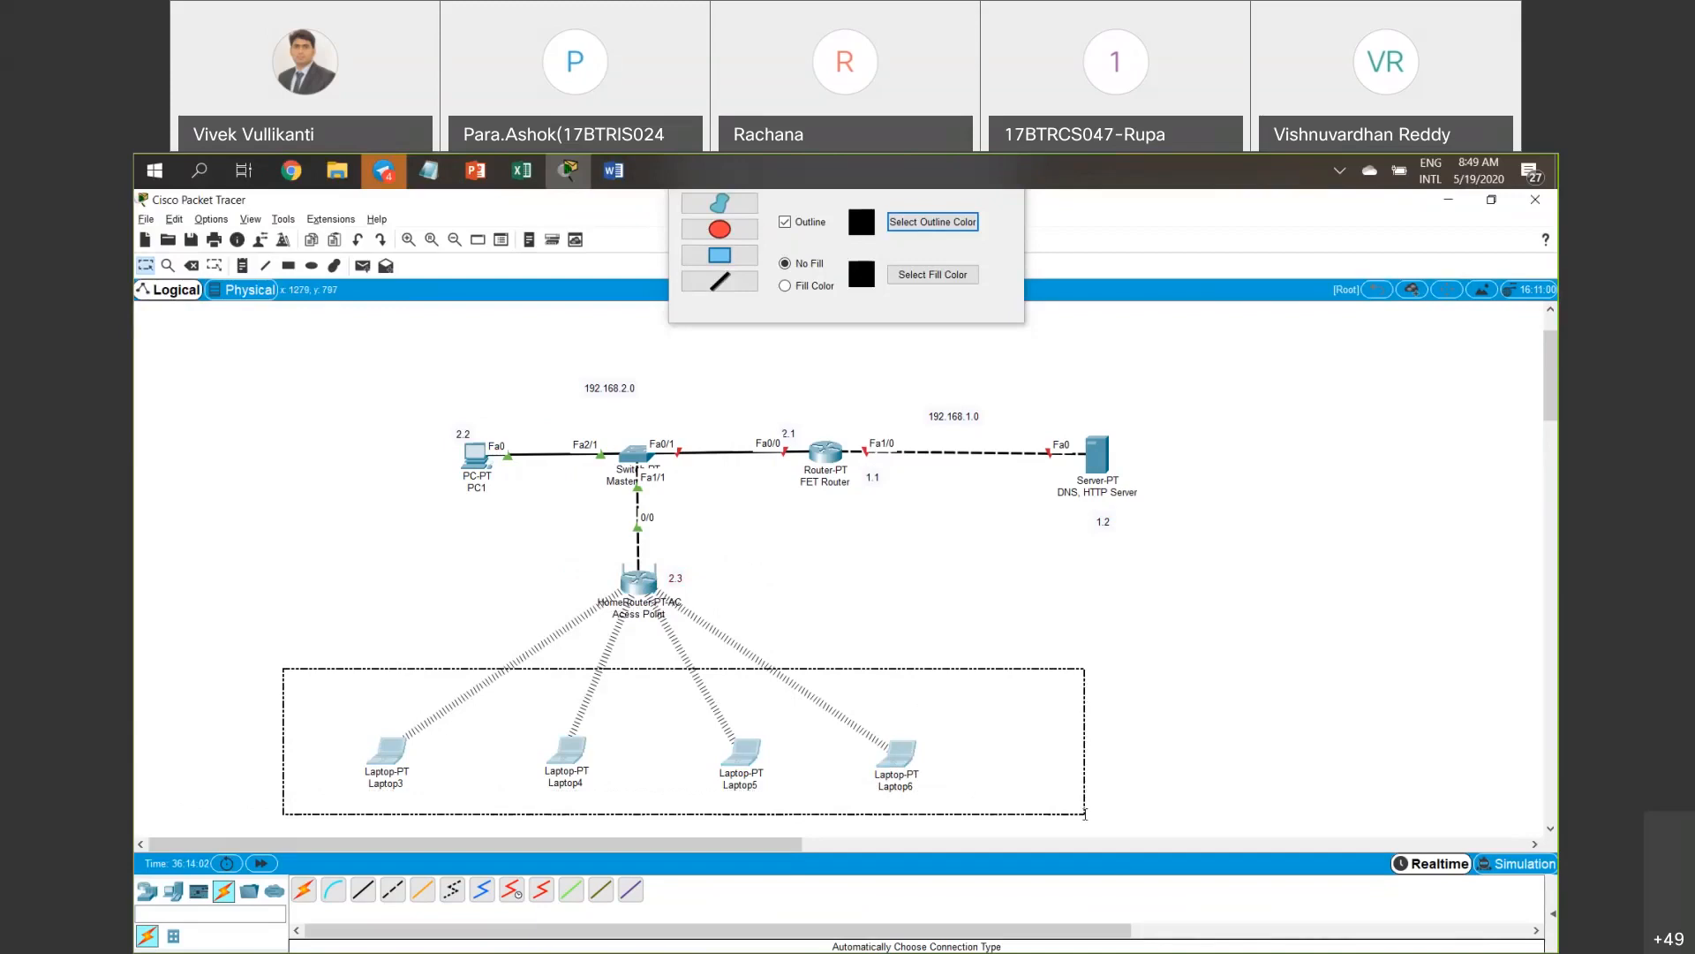
pyautogui.moveTo(1086, 814); pyautogui.dragTo(1085, 813)
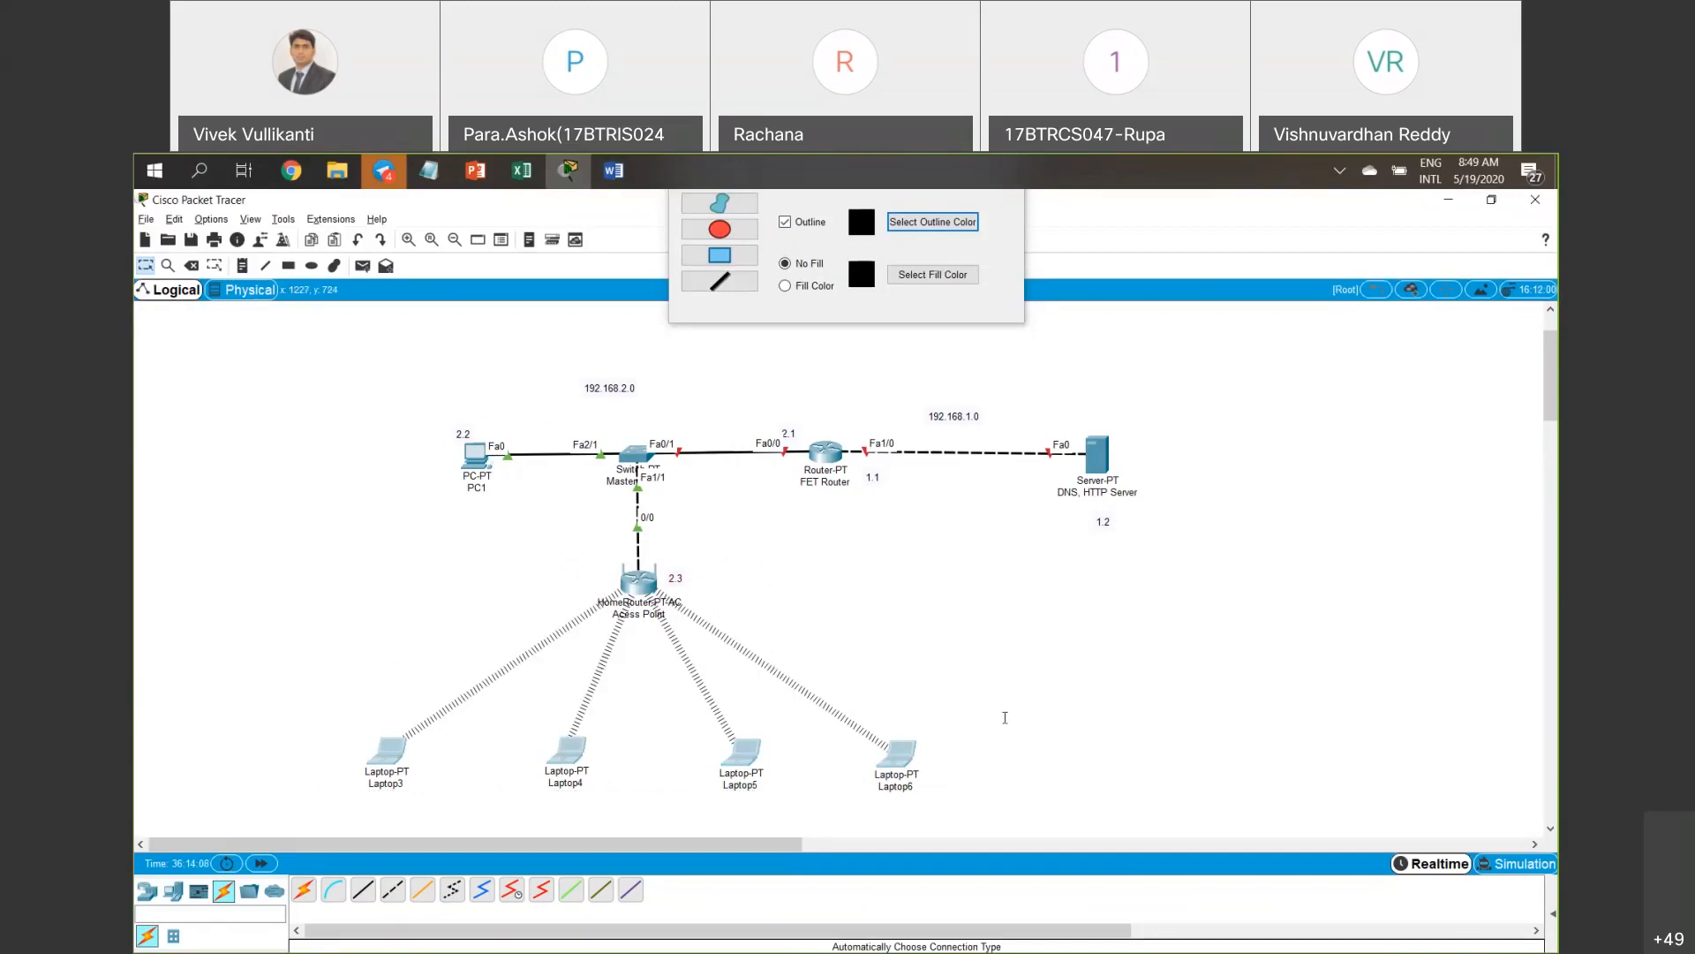
pyautogui.doubleClick(674, 578)
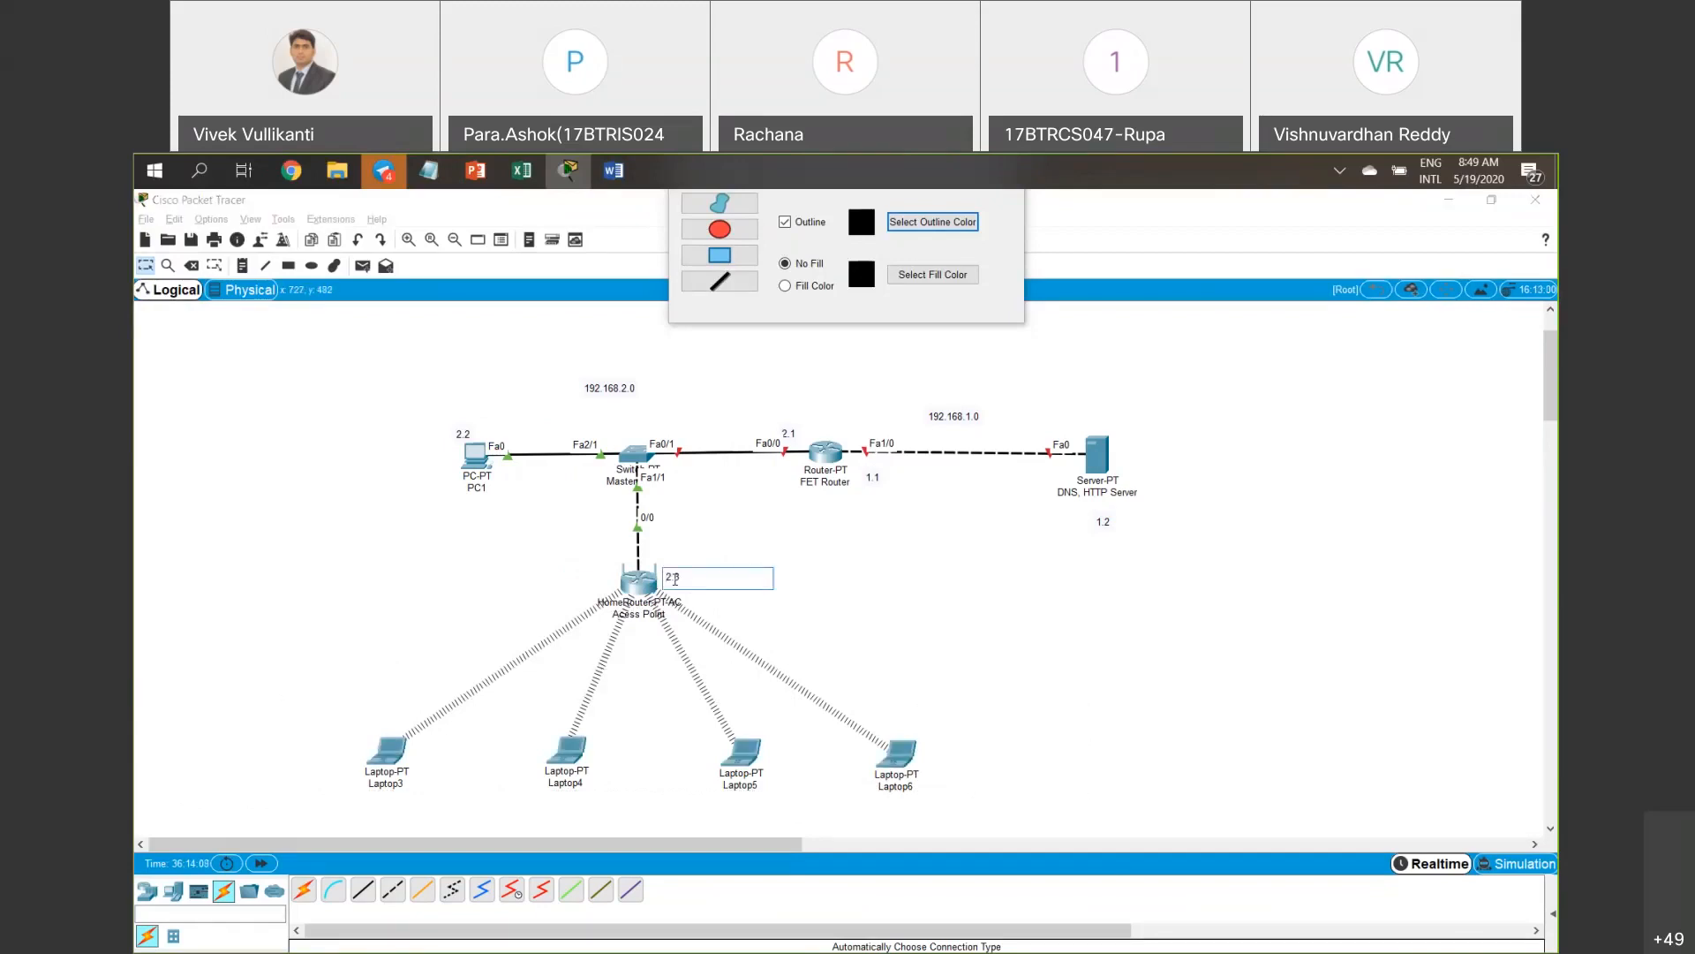
pyautogui.click(257, 722)
pyautogui.moveTo(257, 721); pyautogui.dragTo(1052, 807)
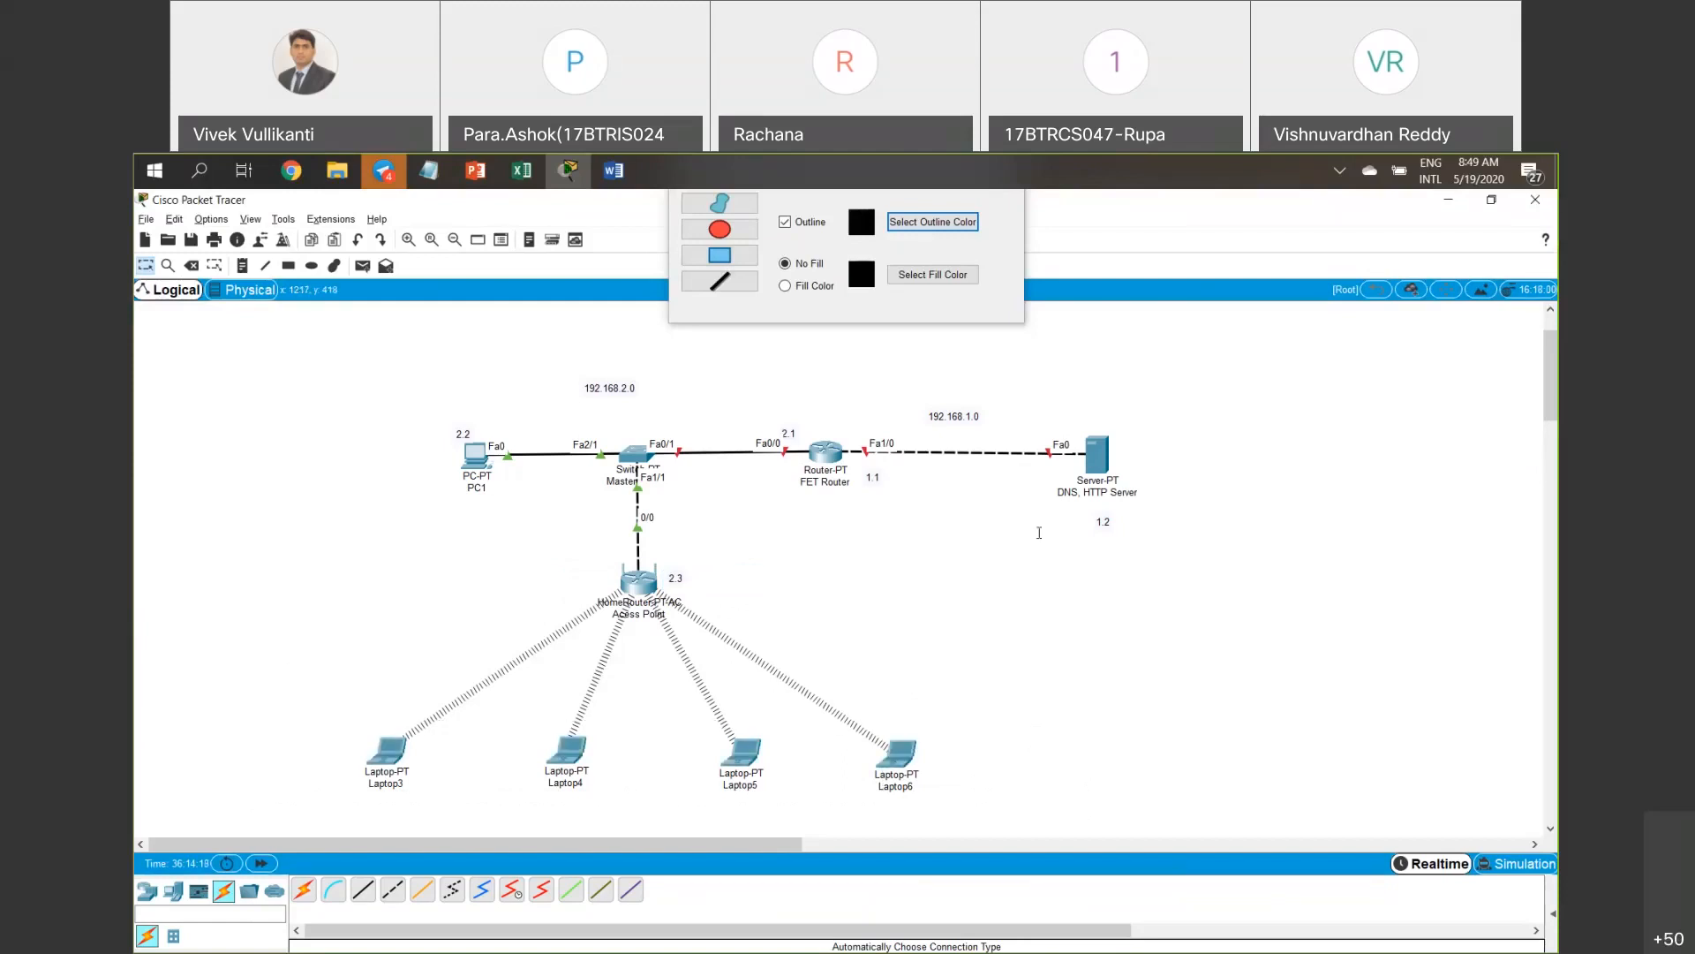
pyautogui.moveTo(506, 559); pyautogui.dragTo(791, 627)
pyautogui.click(1104, 466)
# Set the server's static IP address to 192.168.1.2 in IP Configuration.
pyautogui.click(760, 380)
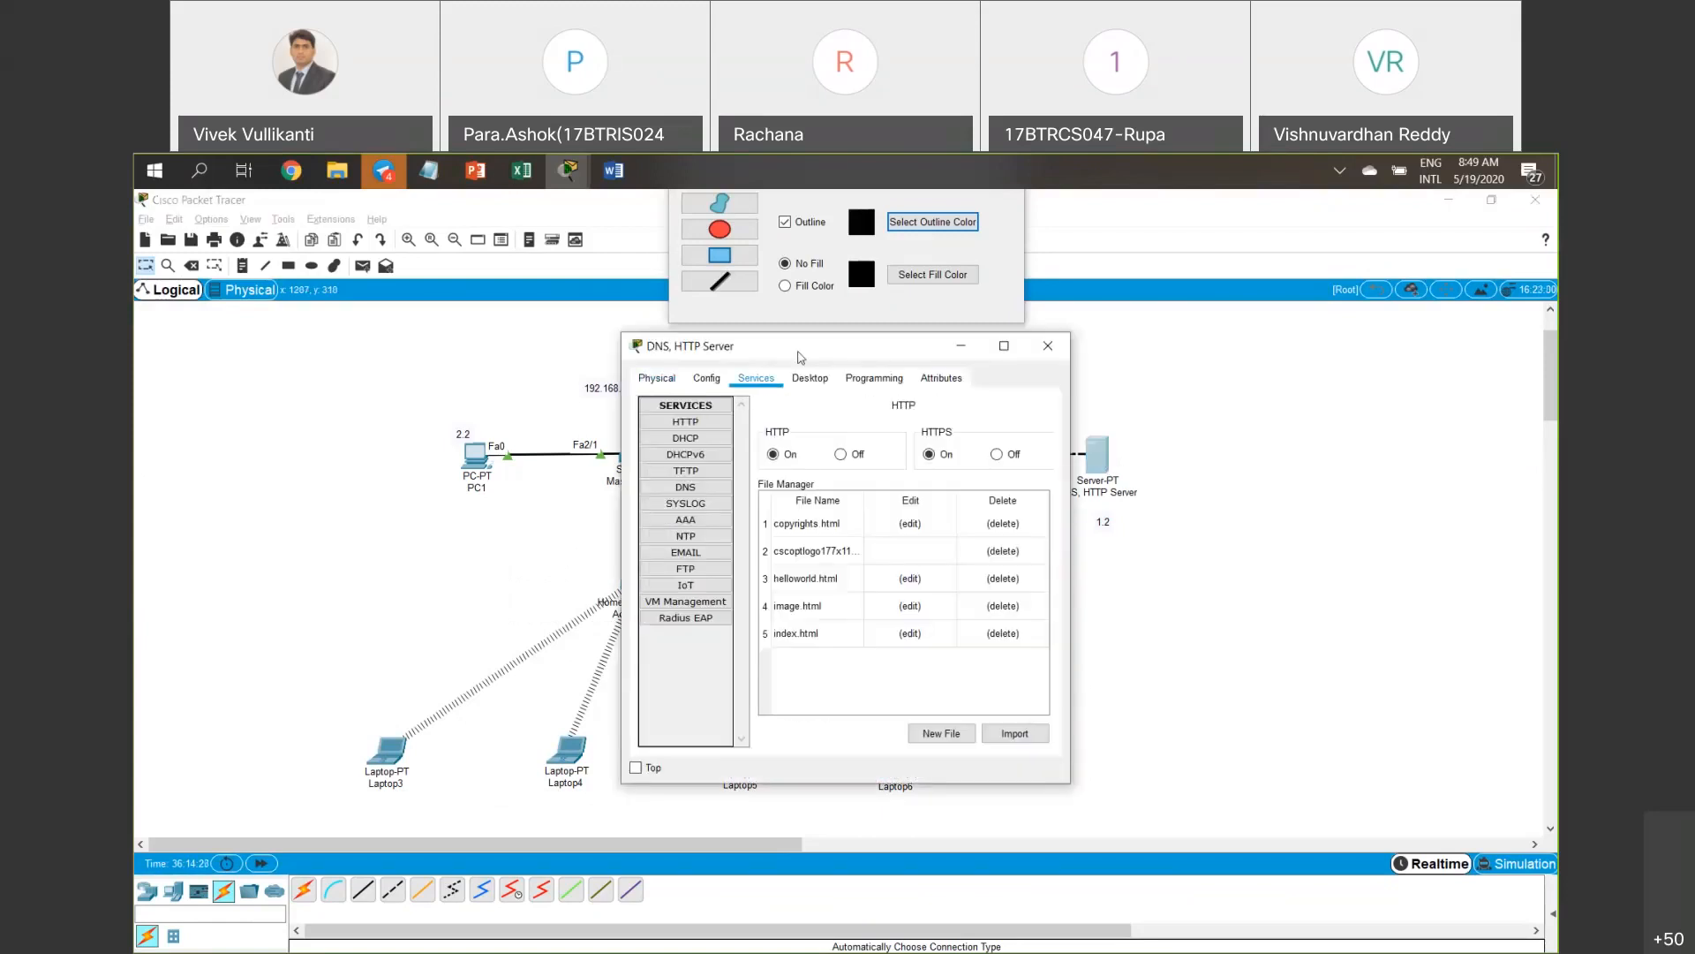
pyautogui.moveTo(844, 346); pyautogui.dragTo(446, 362)
pyautogui.click(412, 394)
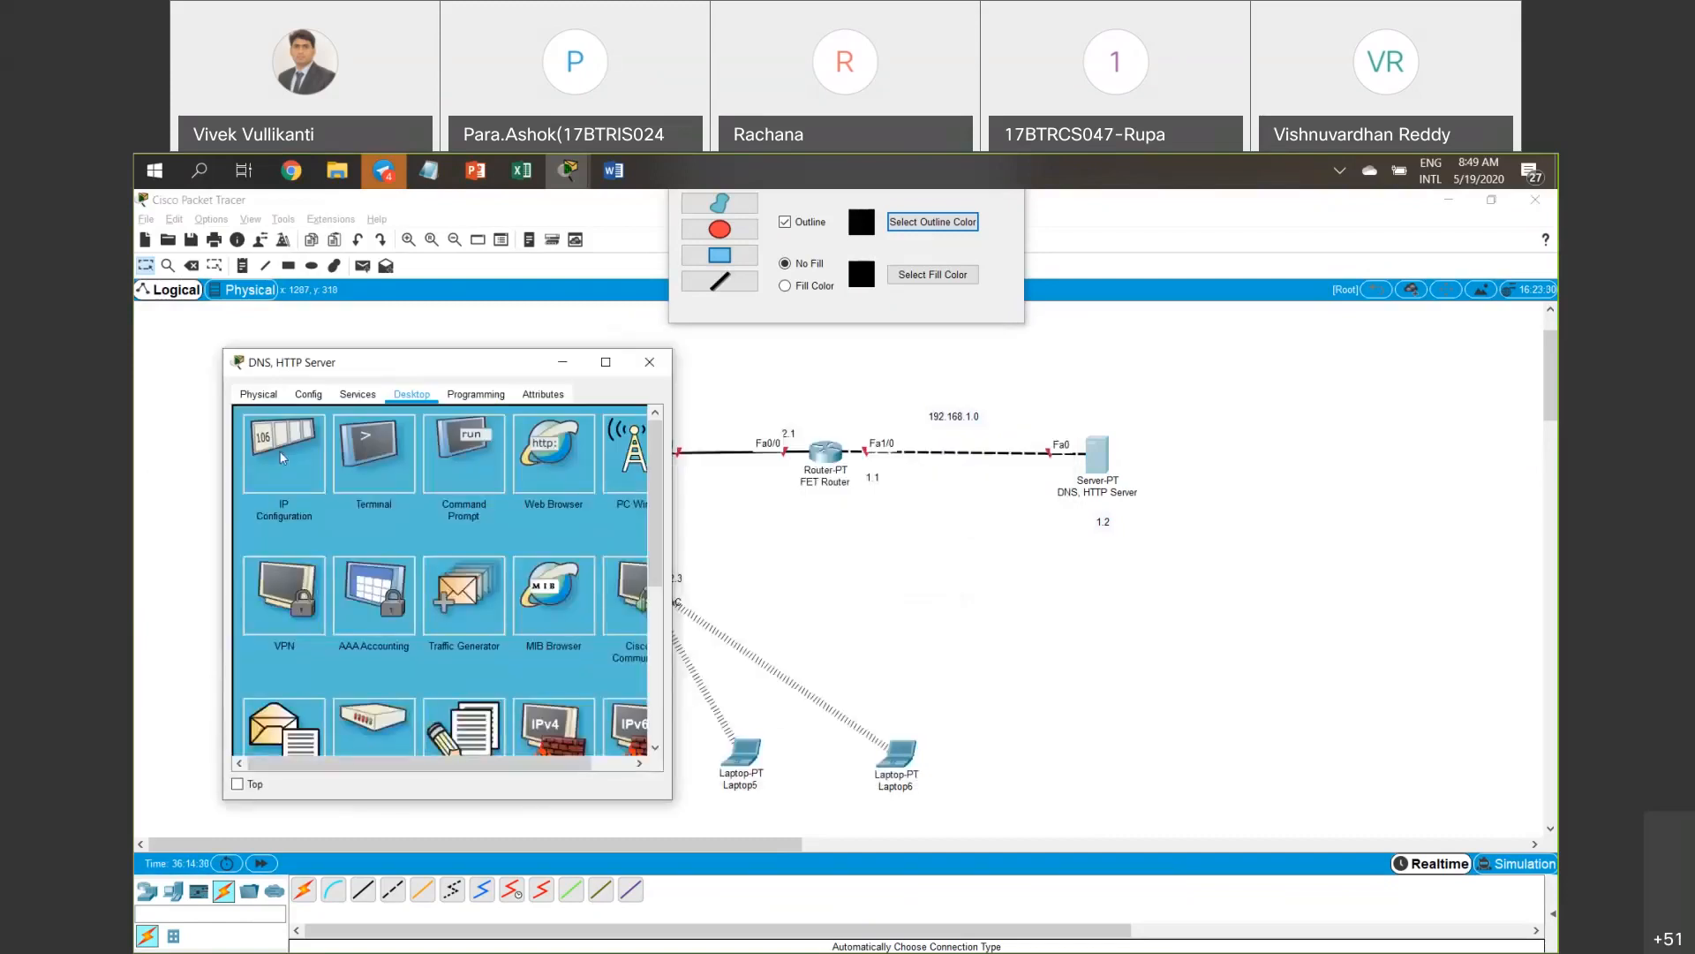
pyautogui.click(283, 457)
pyautogui.click(414, 485)
pyautogui.hotkey('ctrl', 'v')
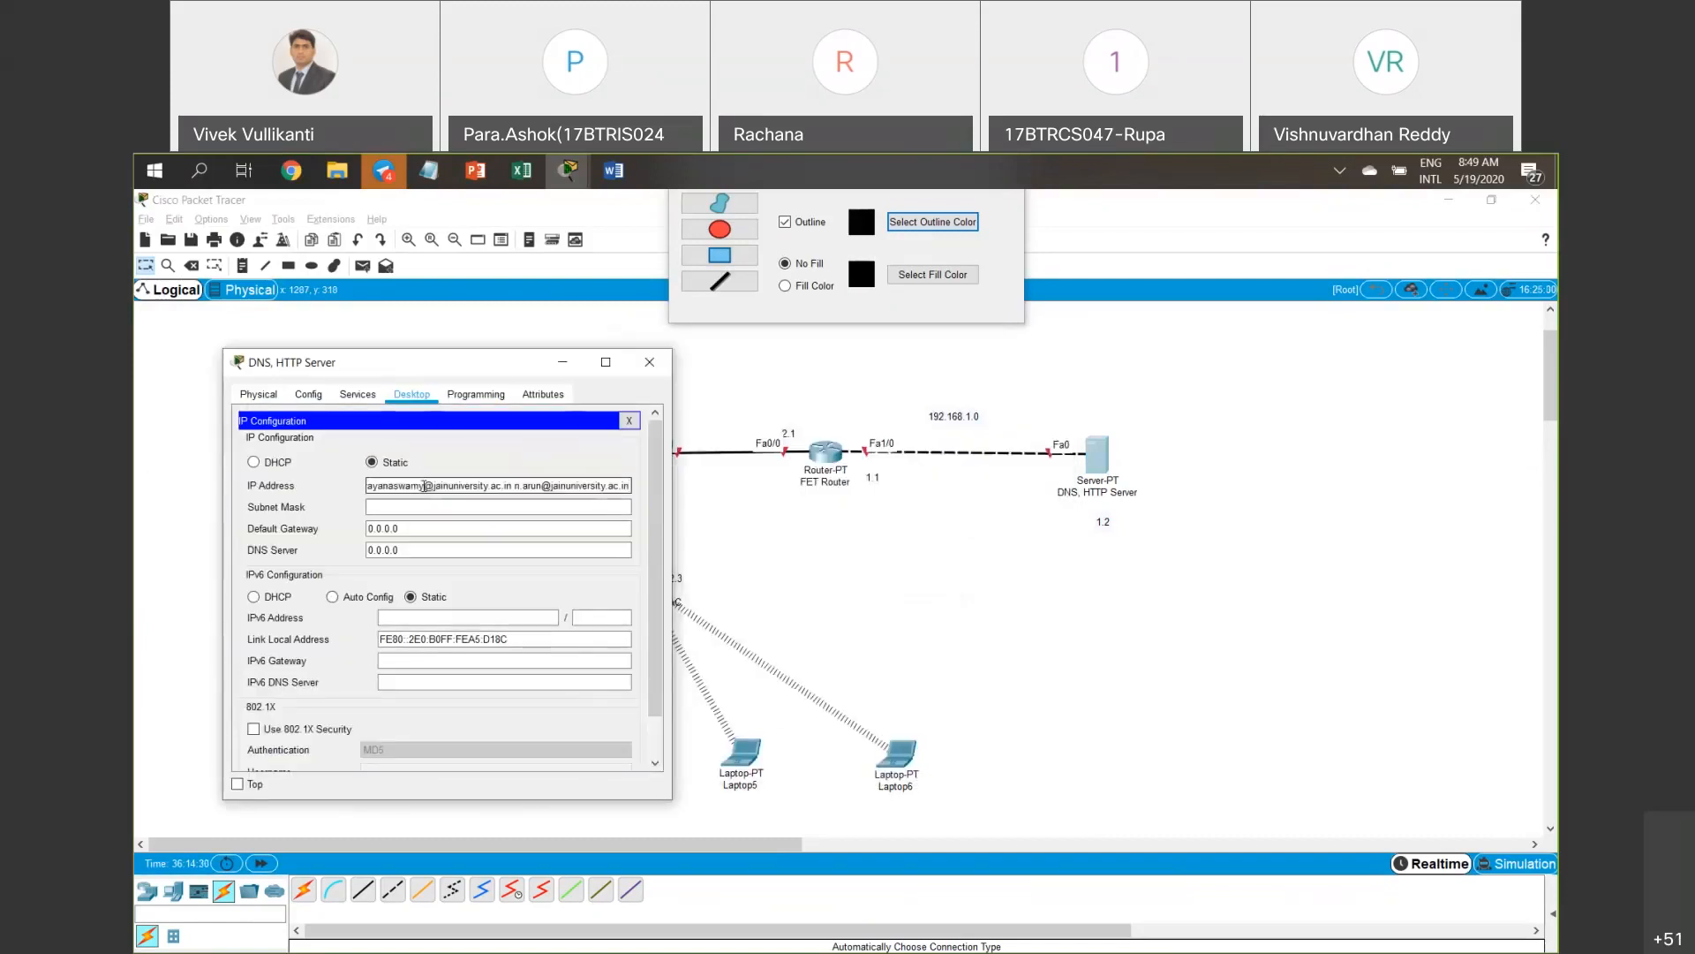
pyautogui.hotkey('ctrl', 'z')
pyautogui.write('192.16')
pyautogui.write('8')
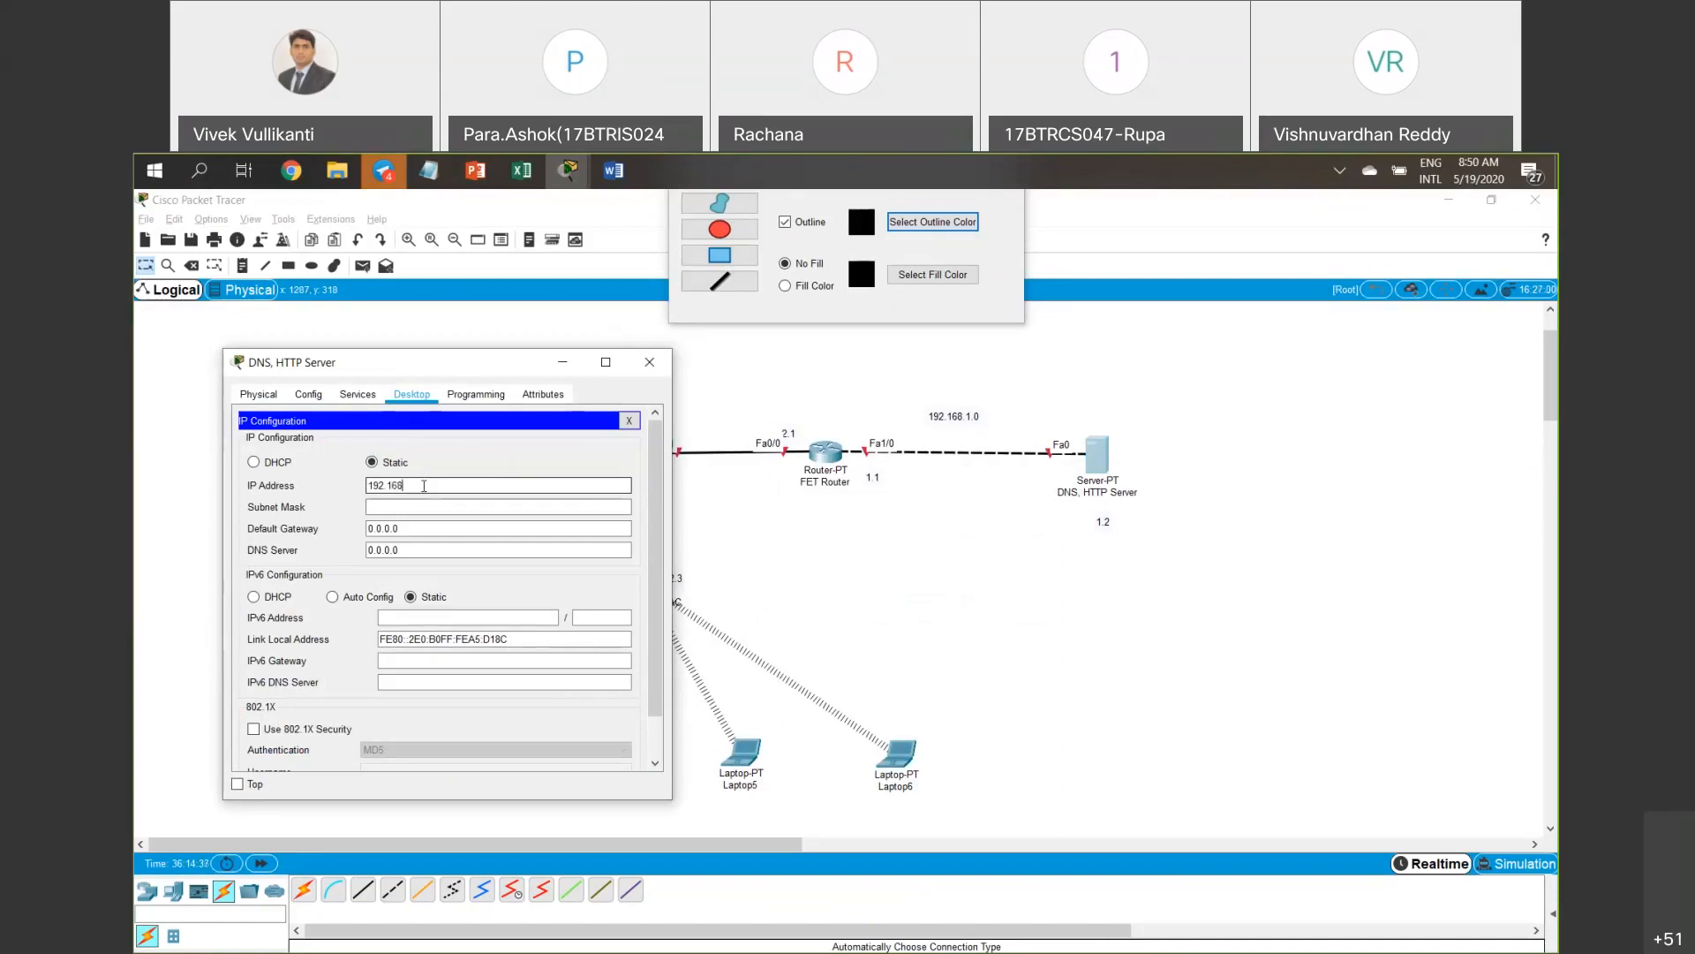
pyautogui.write('.1.2')
pyautogui.moveTo(433, 486); pyautogui.dragTo(368, 486)
pyautogui.hotkey('ctrl', 'c')
# Fill in mask 255.255.255.0, gateway 192.168.1.1 and DNS server 192.168.1.2.
pyautogui.click(388, 507)
pyautogui.press('Tab')
pyautogui.write('192.168.1.1')
pyautogui.press('Tab')
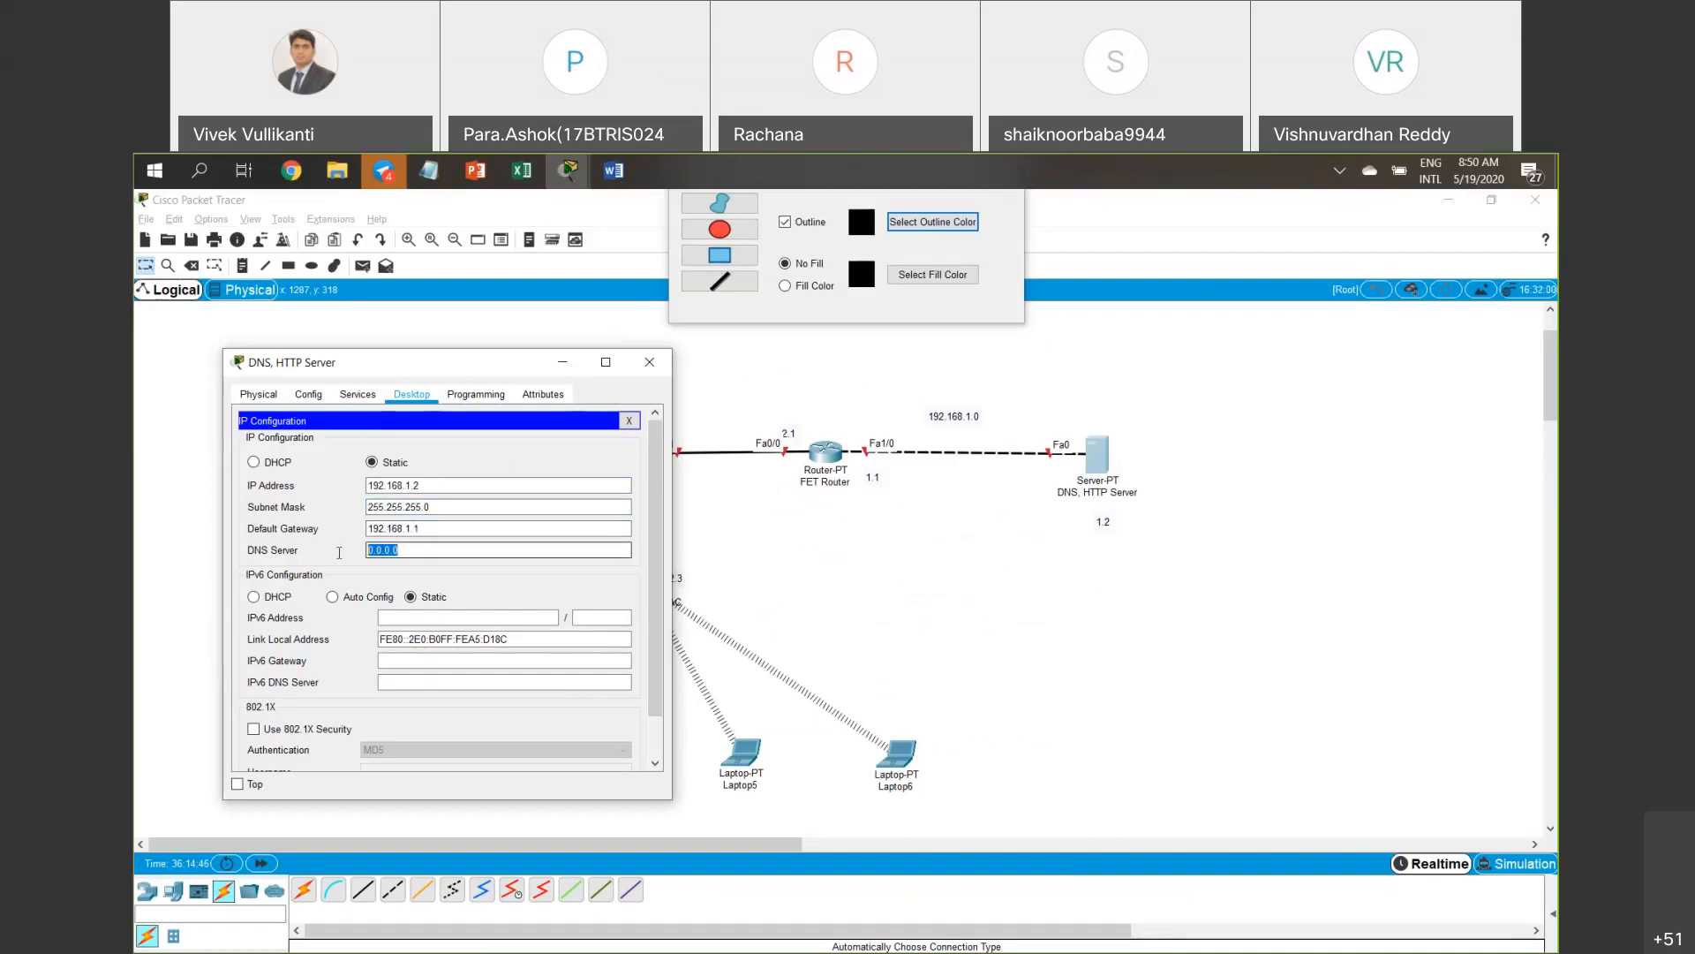
pyautogui.hotkey('ctrl', 'v')
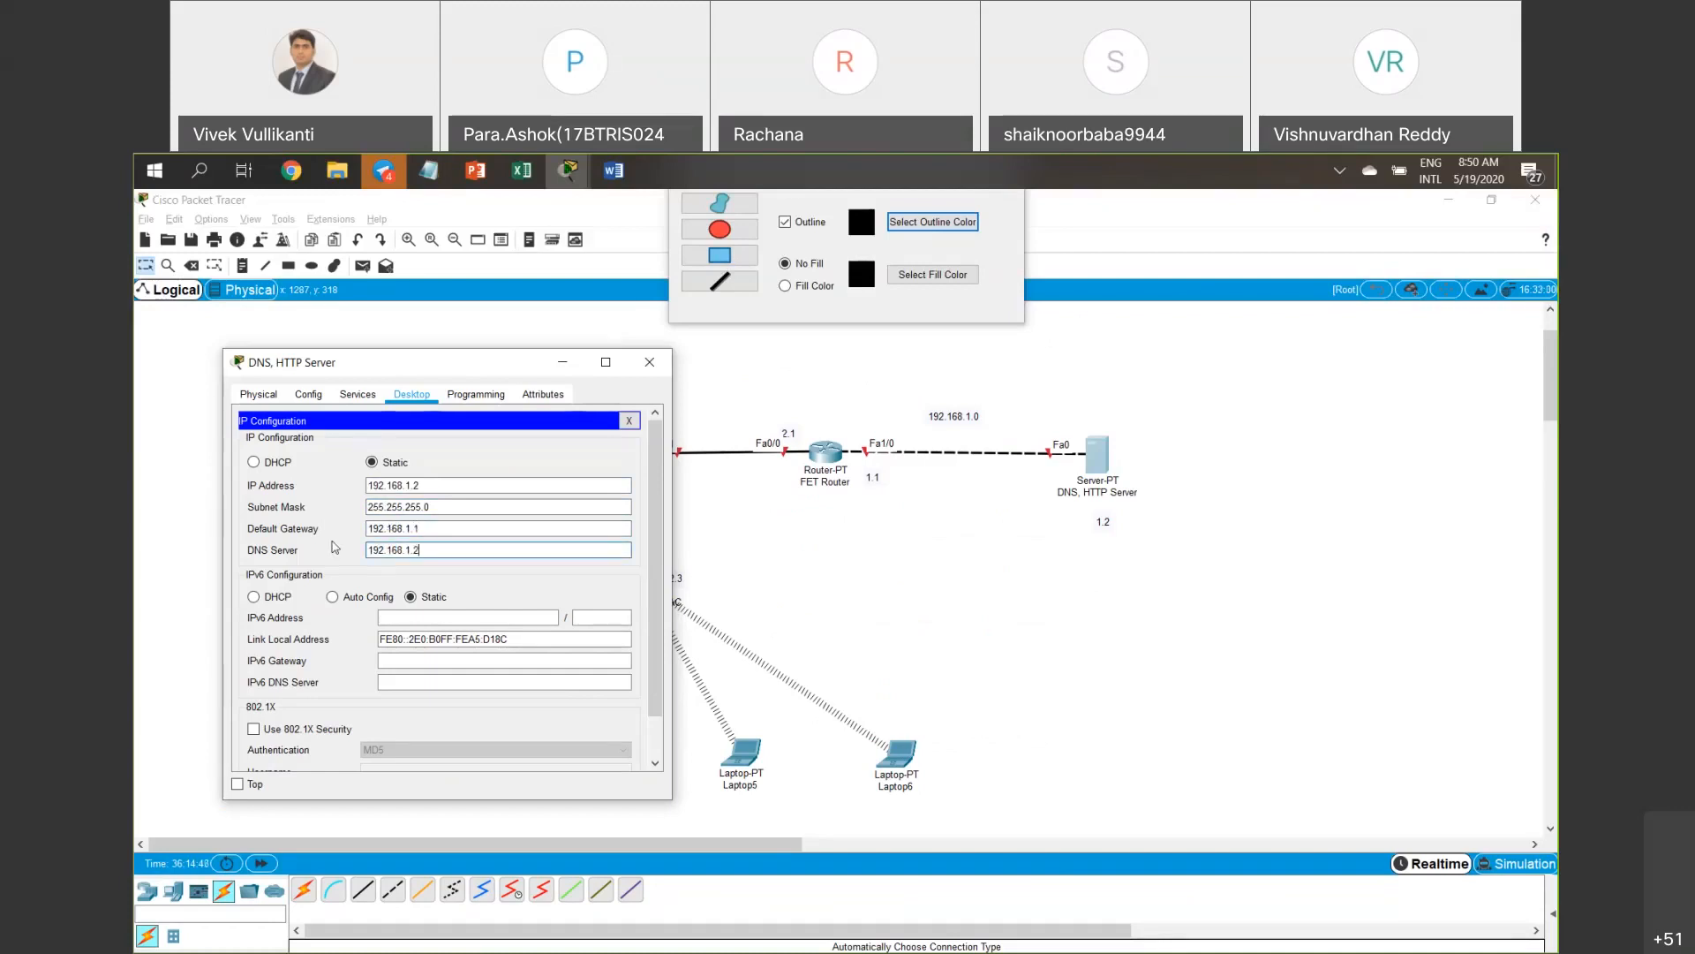
pyautogui.click(634, 426)
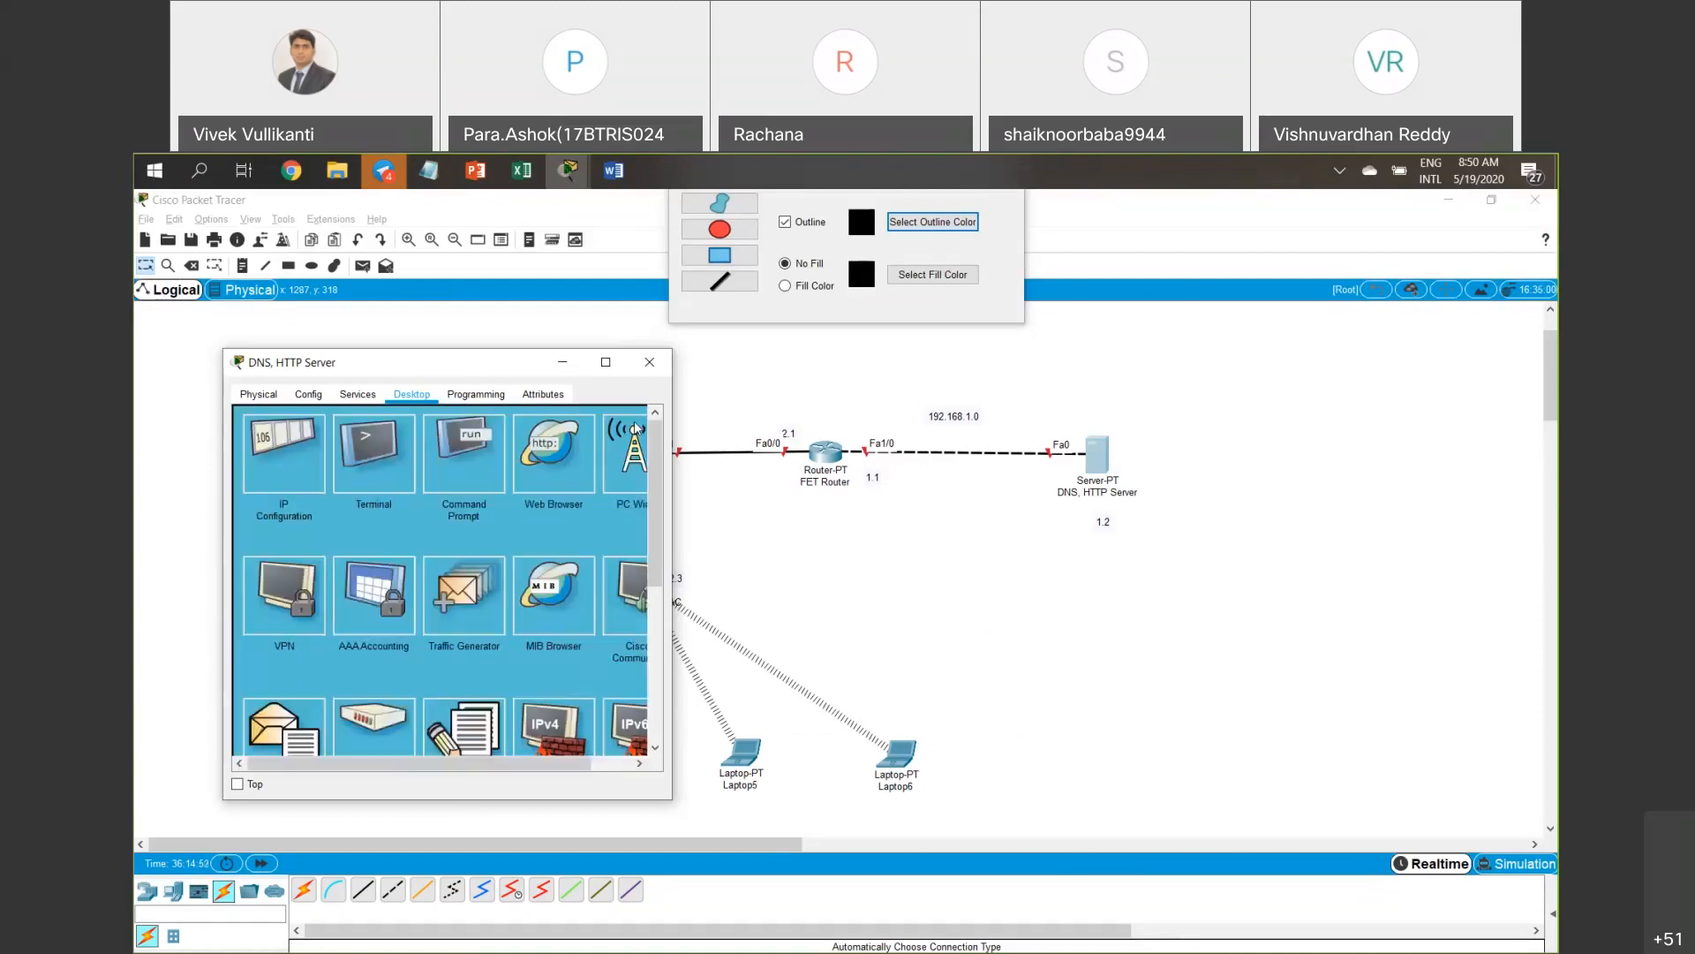
pyautogui.click(369, 398)
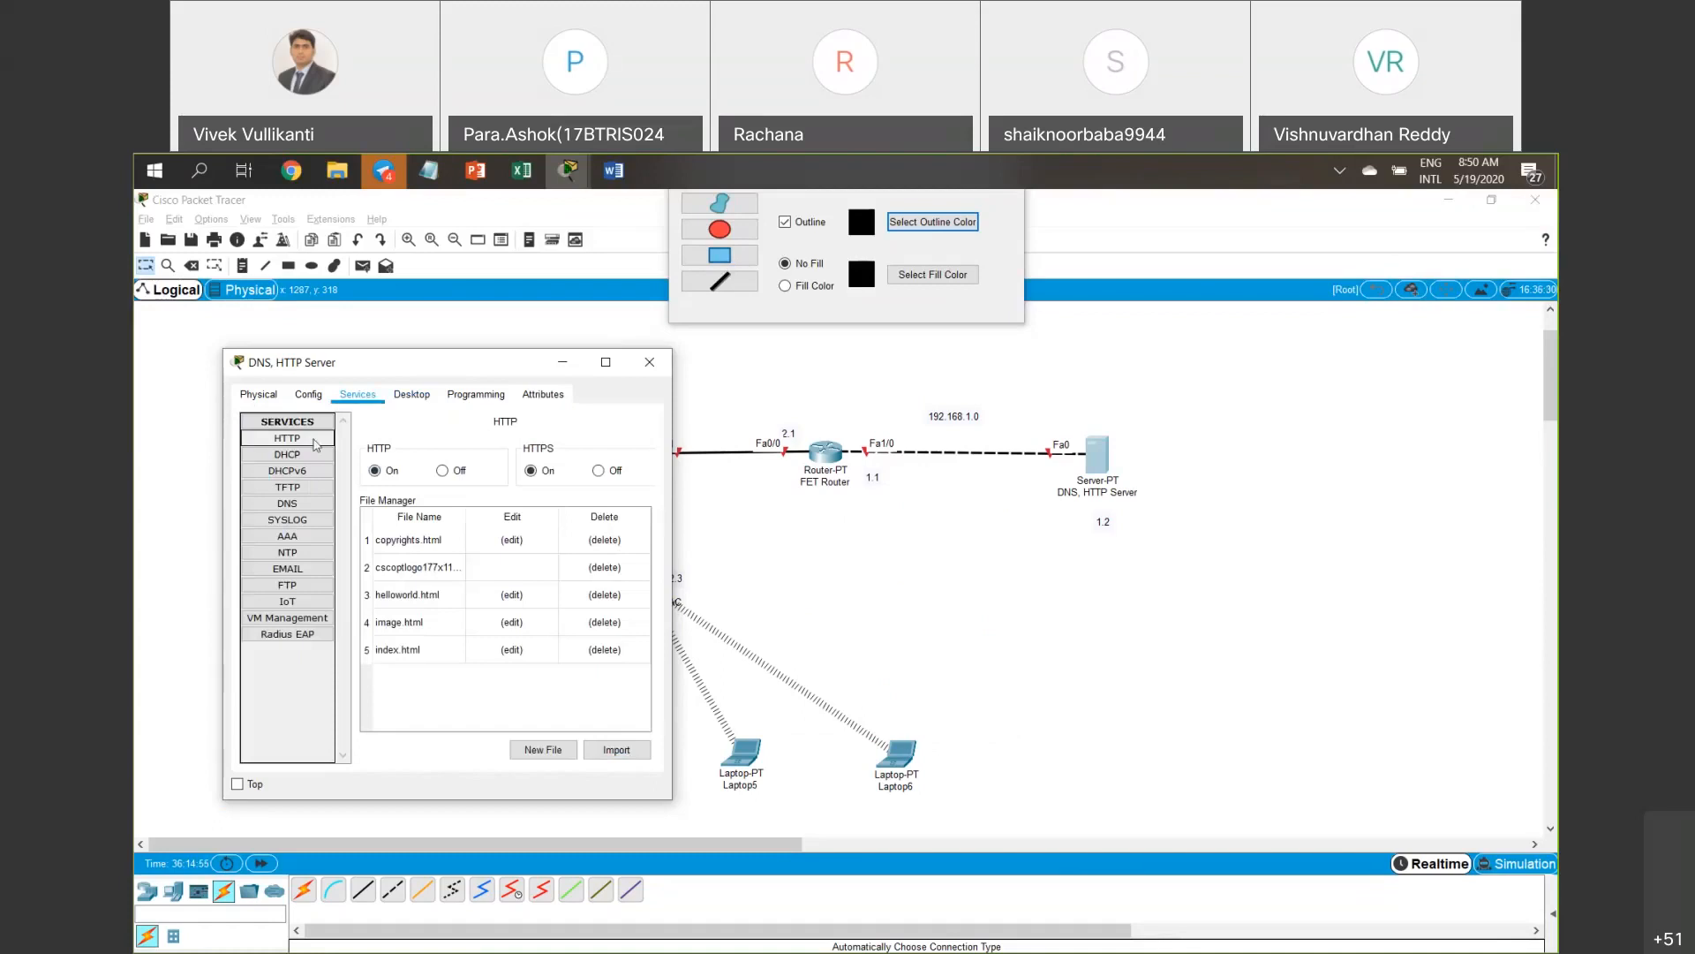
pyautogui.click(290, 505)
pyautogui.click(463, 496)
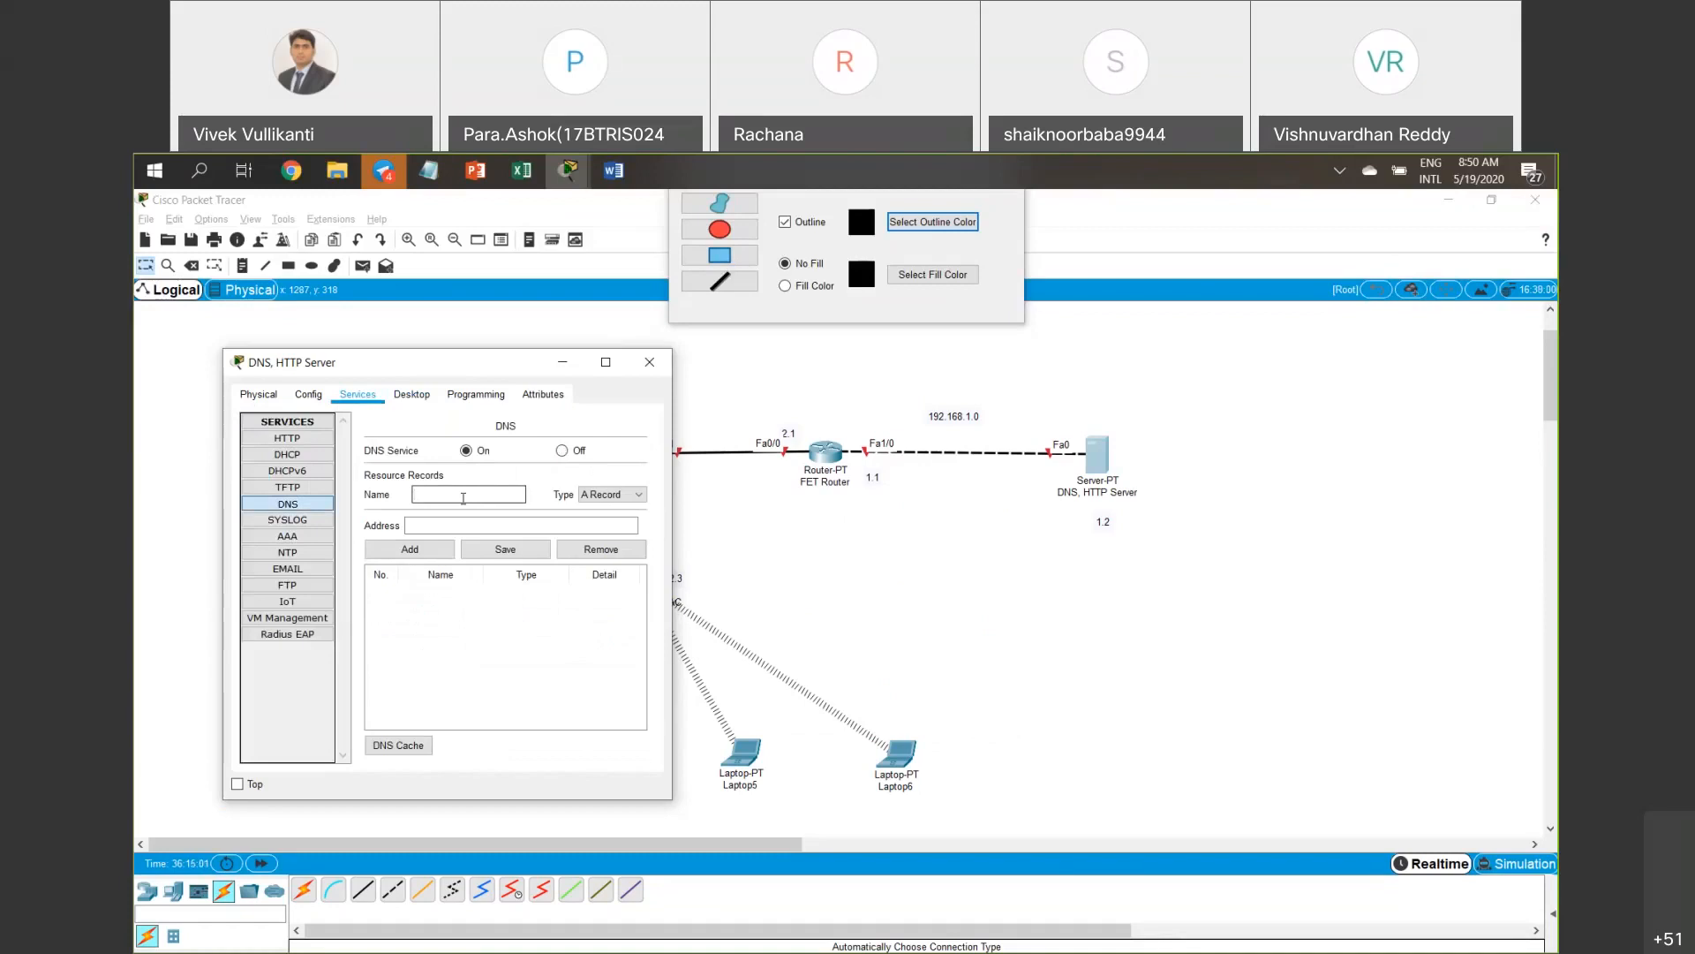
pyautogui.write('2')
pyautogui.press('BackSpace')
pyautogui.write('www.fet.com')
pyautogui.press('Tab')
pyautogui.click(461, 526)
pyautogui.write('192.168.1.2')
pyautogui.click(514, 550)
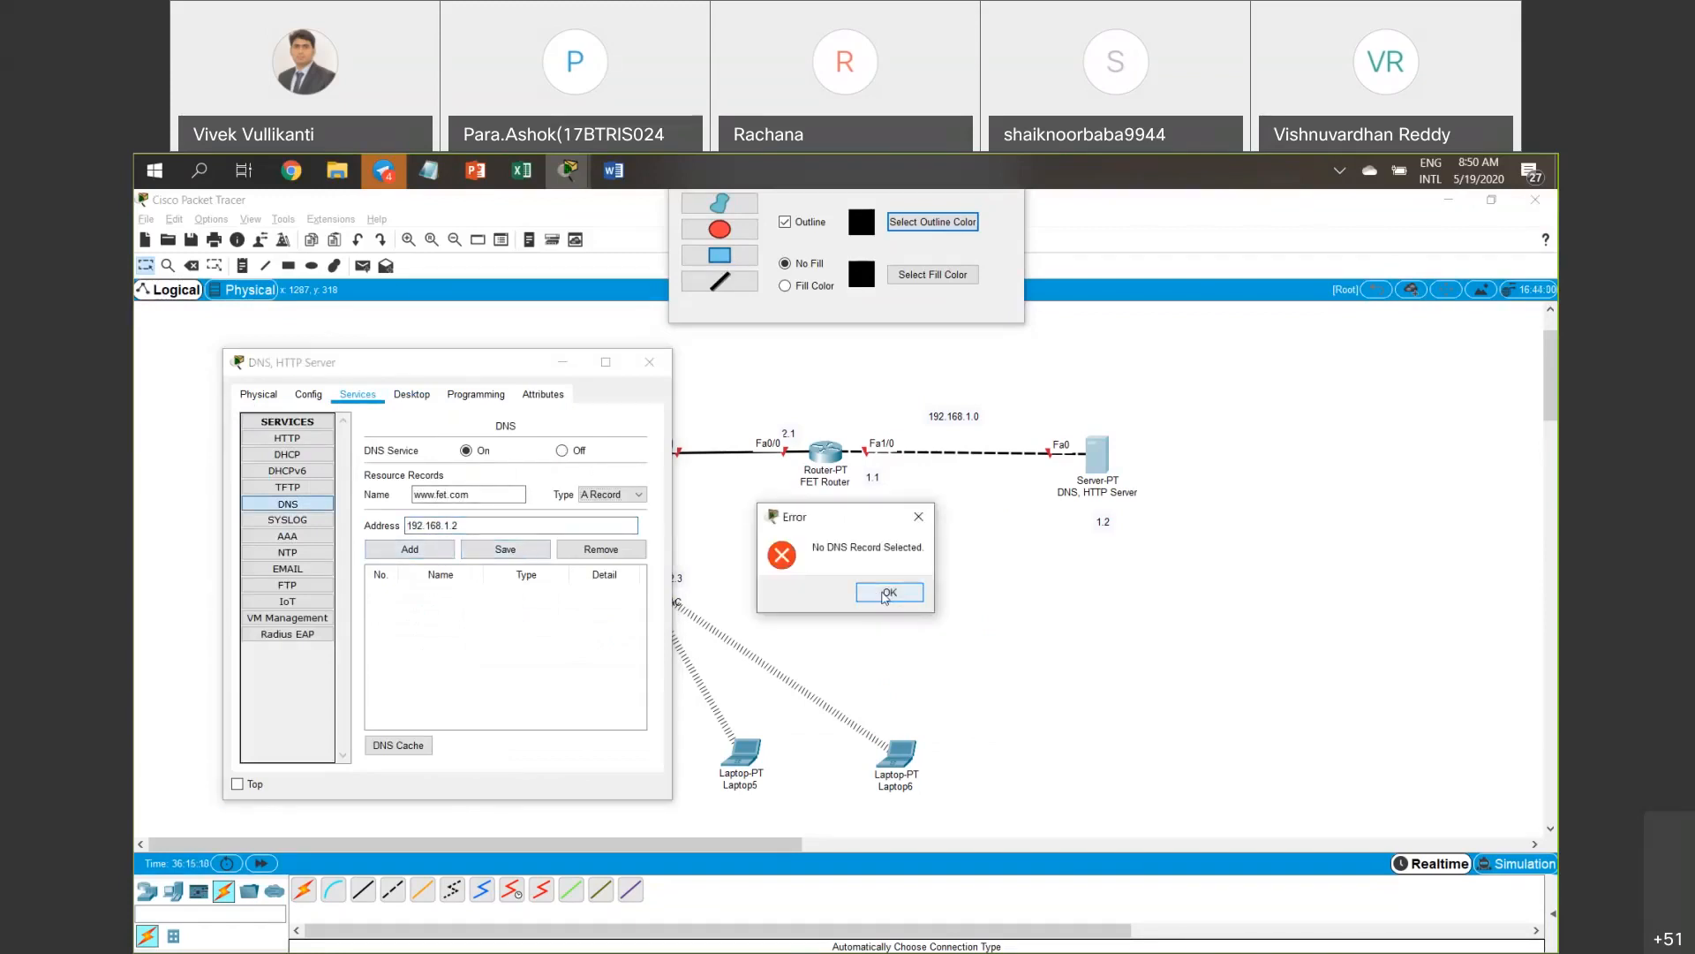
pyautogui.click(886, 593)
pyautogui.click(409, 549)
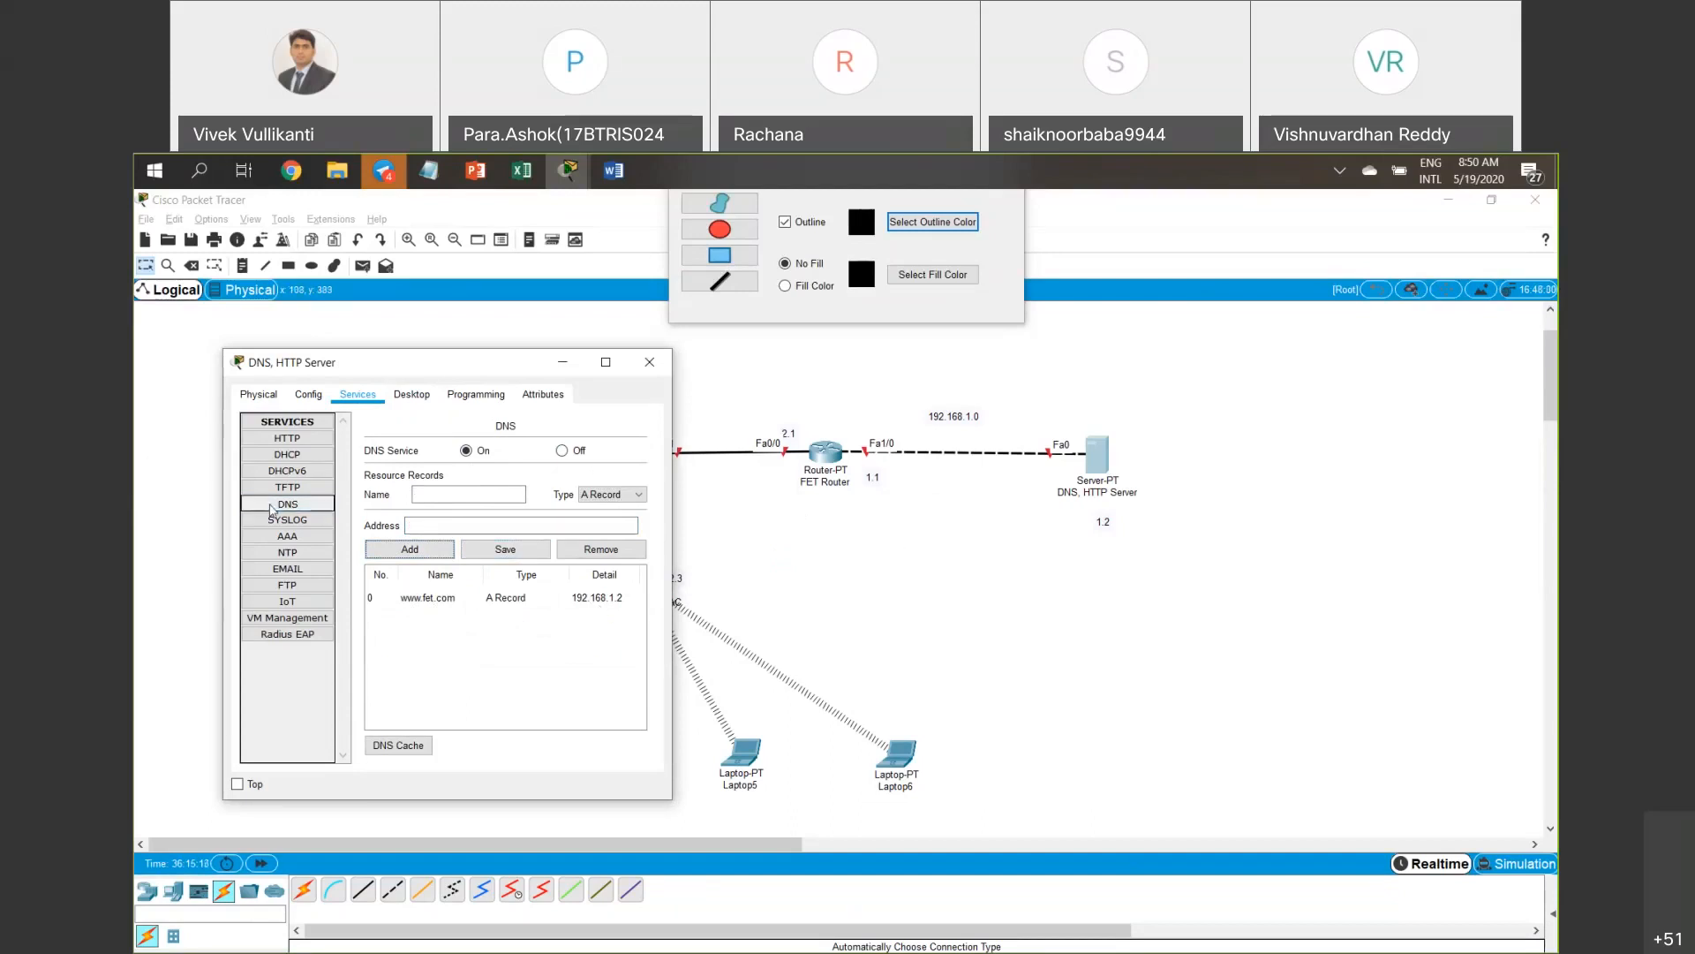
pyautogui.click(291, 440)
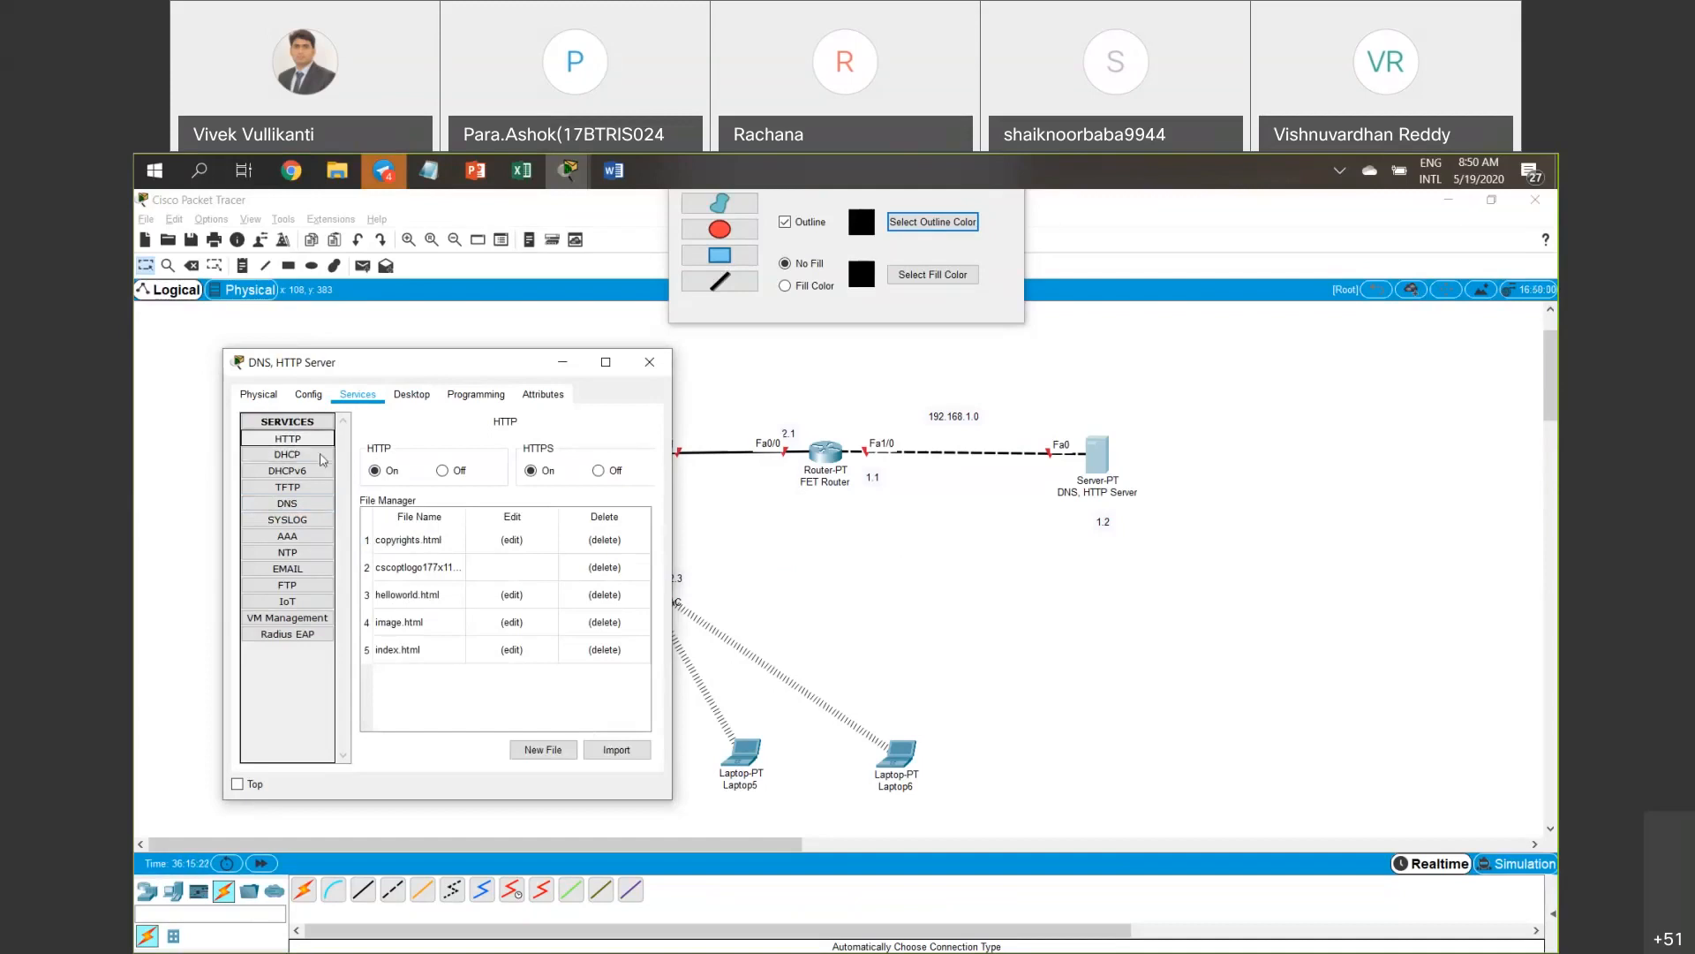
# Change index.html to read 'Welcome to FET', save it over the old file, and close the server window.
pyautogui.click(397, 652)
pyautogui.click(513, 650)
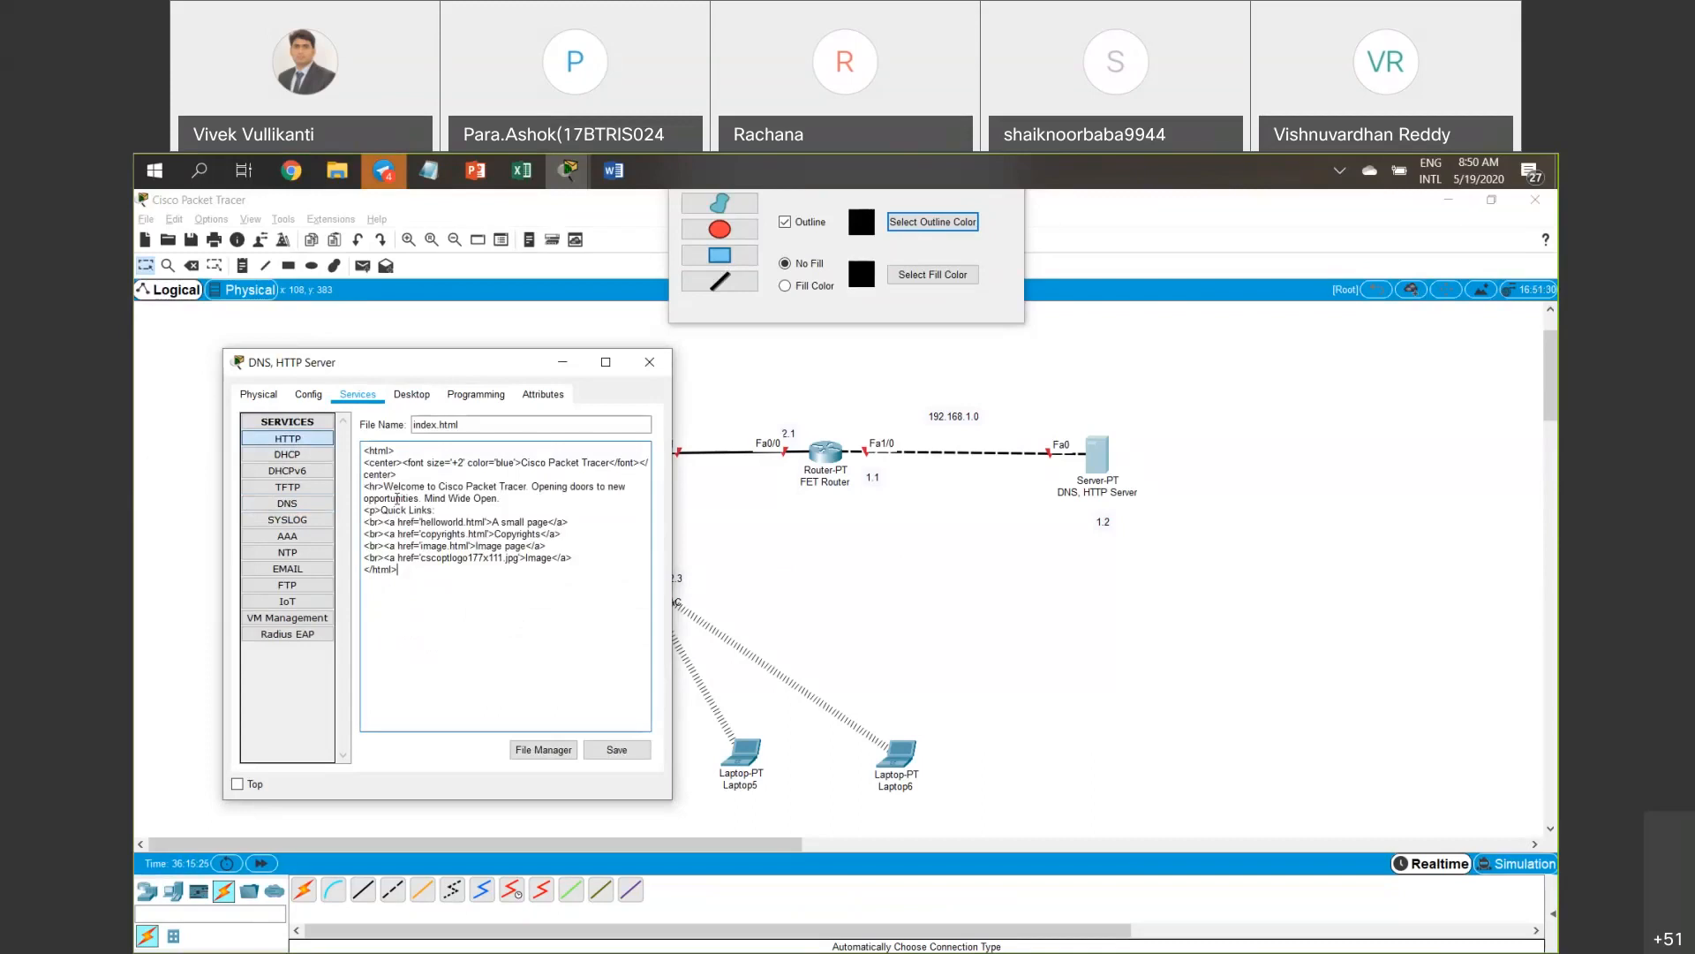
pyautogui.moveTo(440, 487); pyautogui.dragTo(532, 500)
pyautogui.write('F')
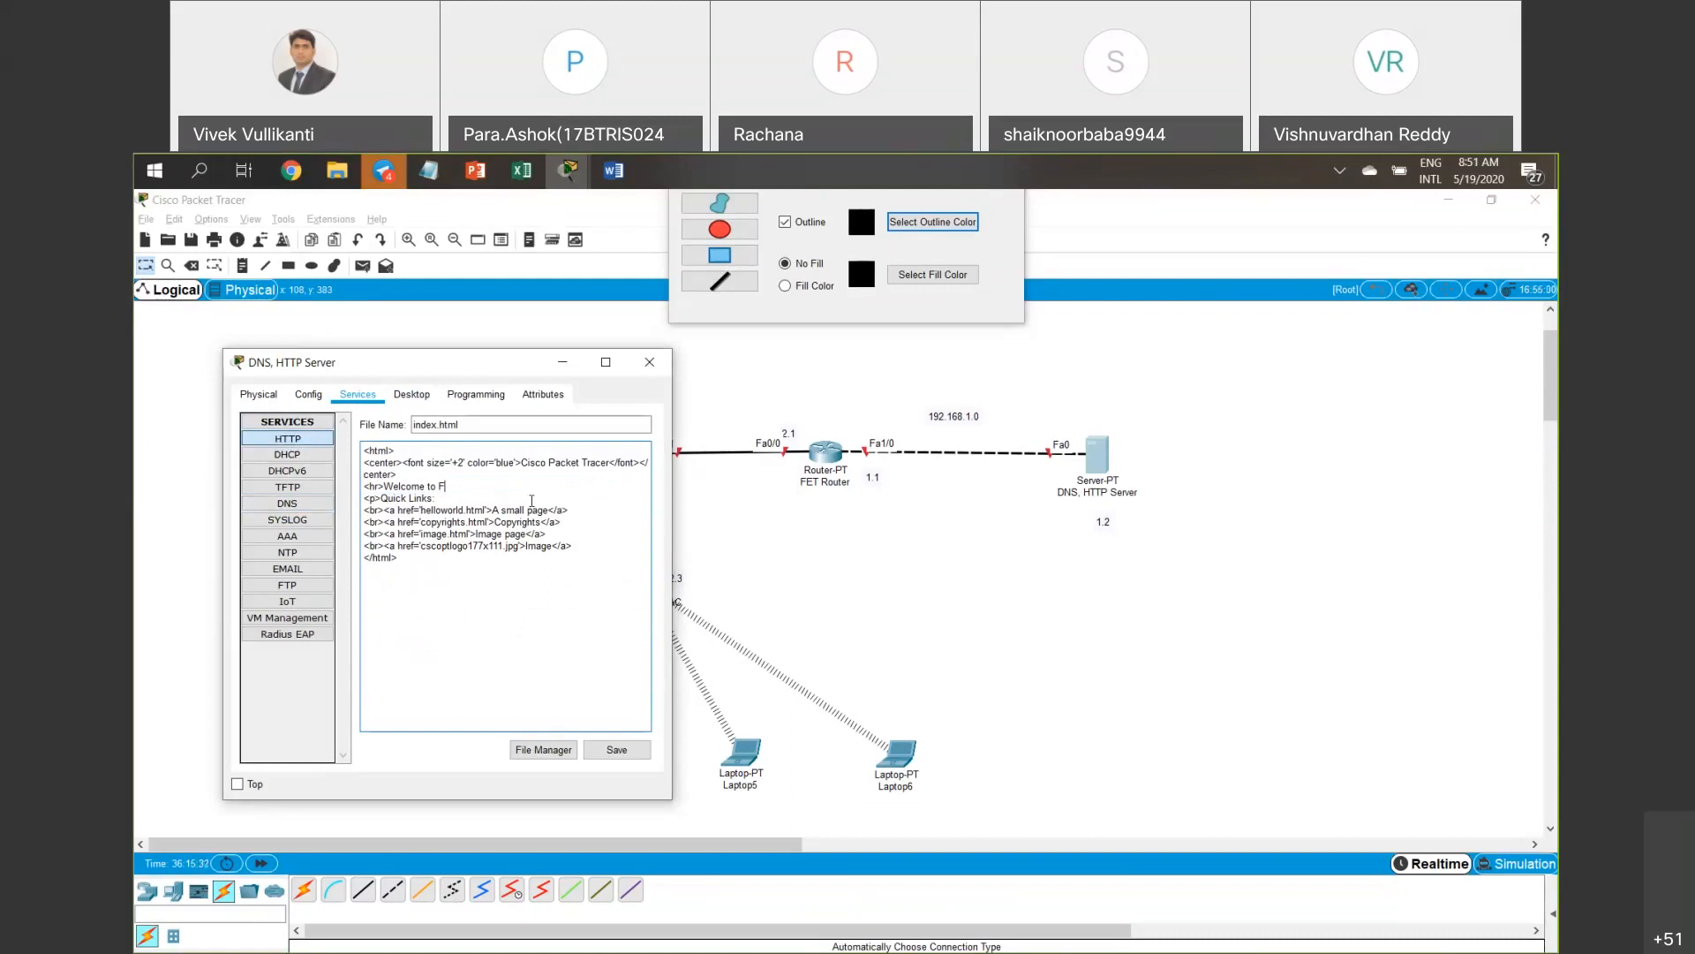
pyautogui.write('eT')
pyautogui.press('BackSpace')
pyautogui.press('BackSpace')
pyautogui.write('ET')
pyautogui.click(617, 749)
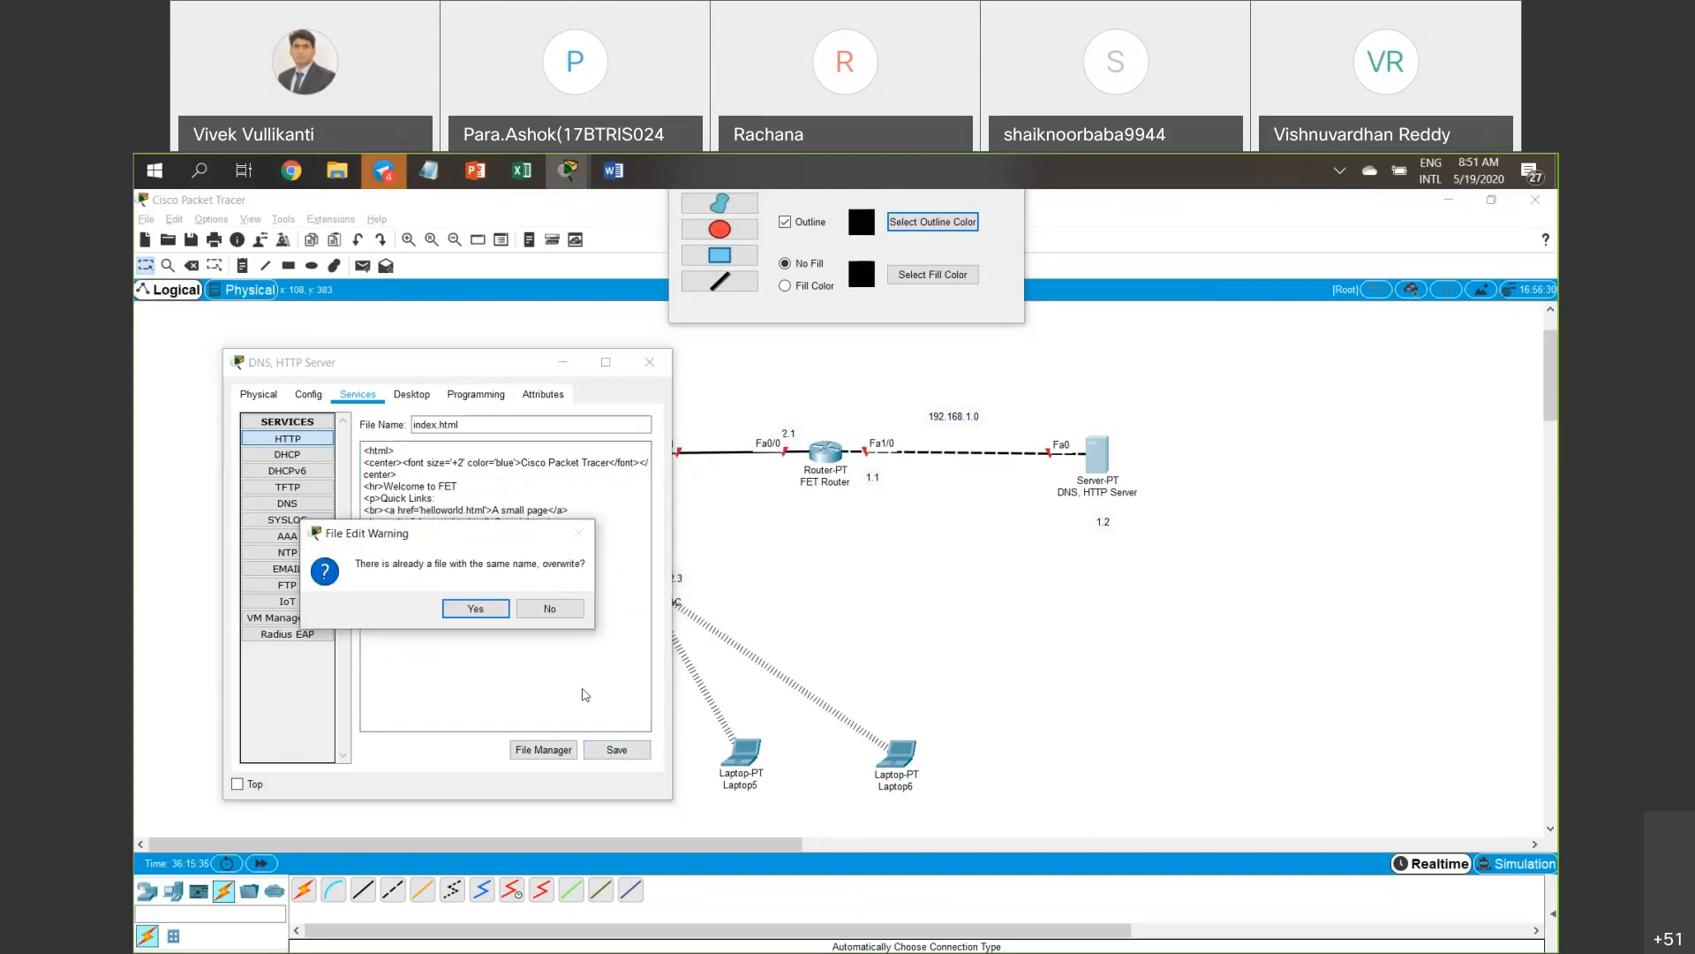
pyautogui.click(468, 609)
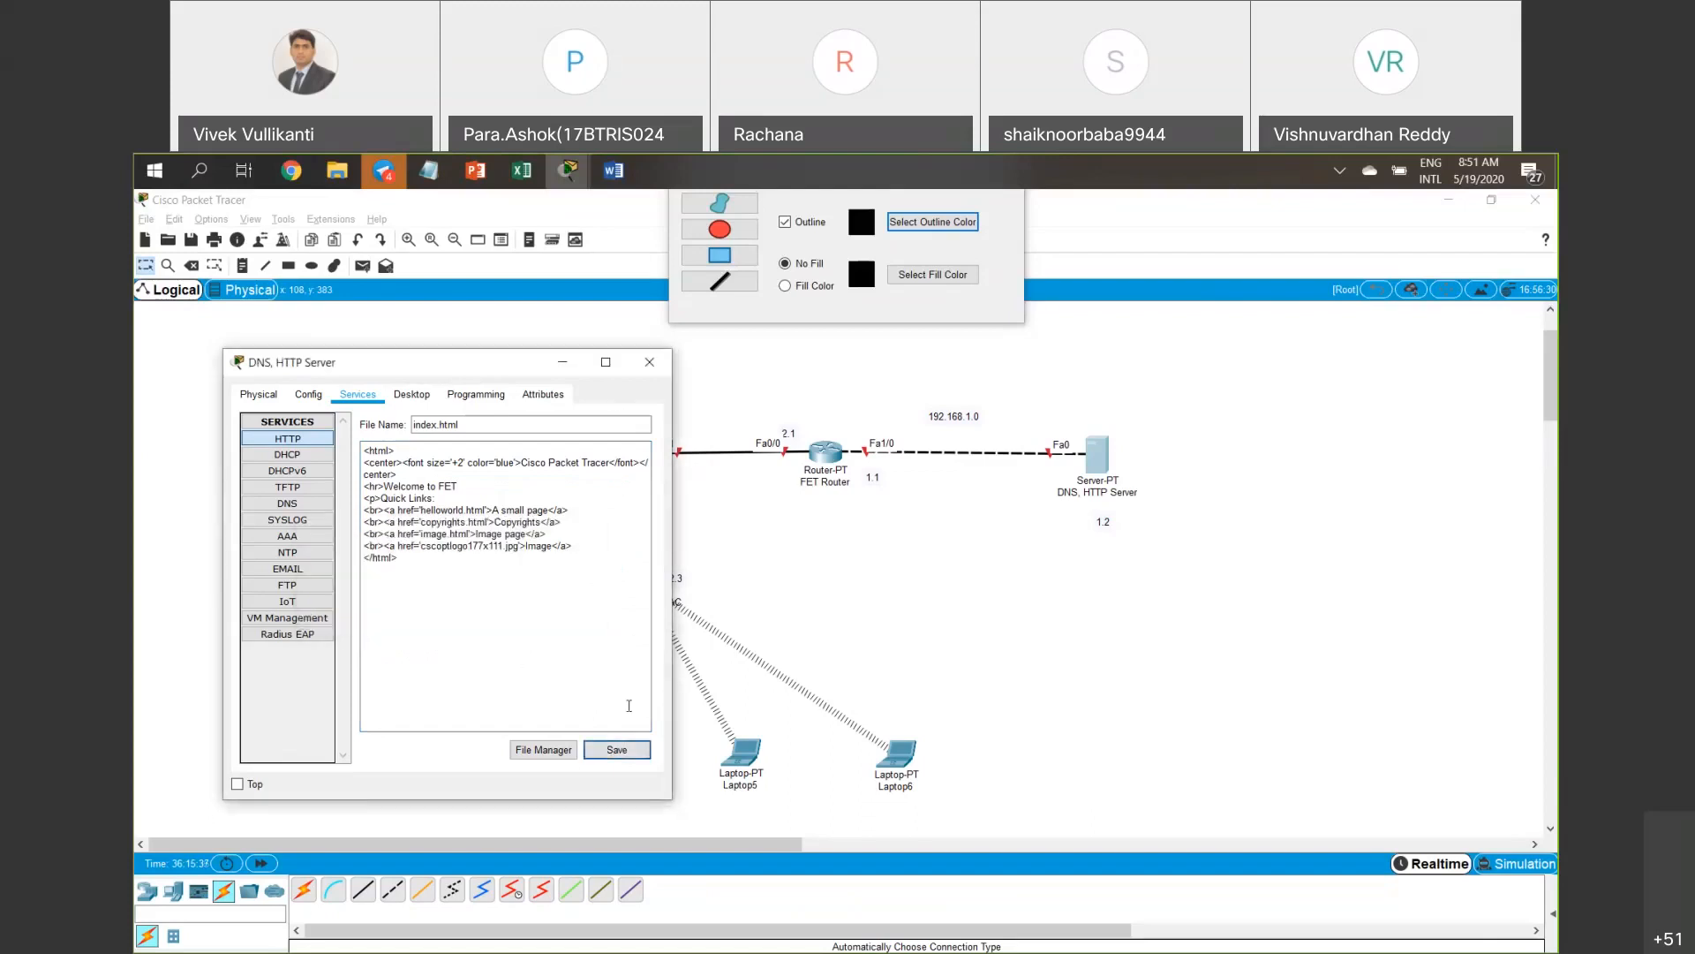
pyautogui.click(623, 750)
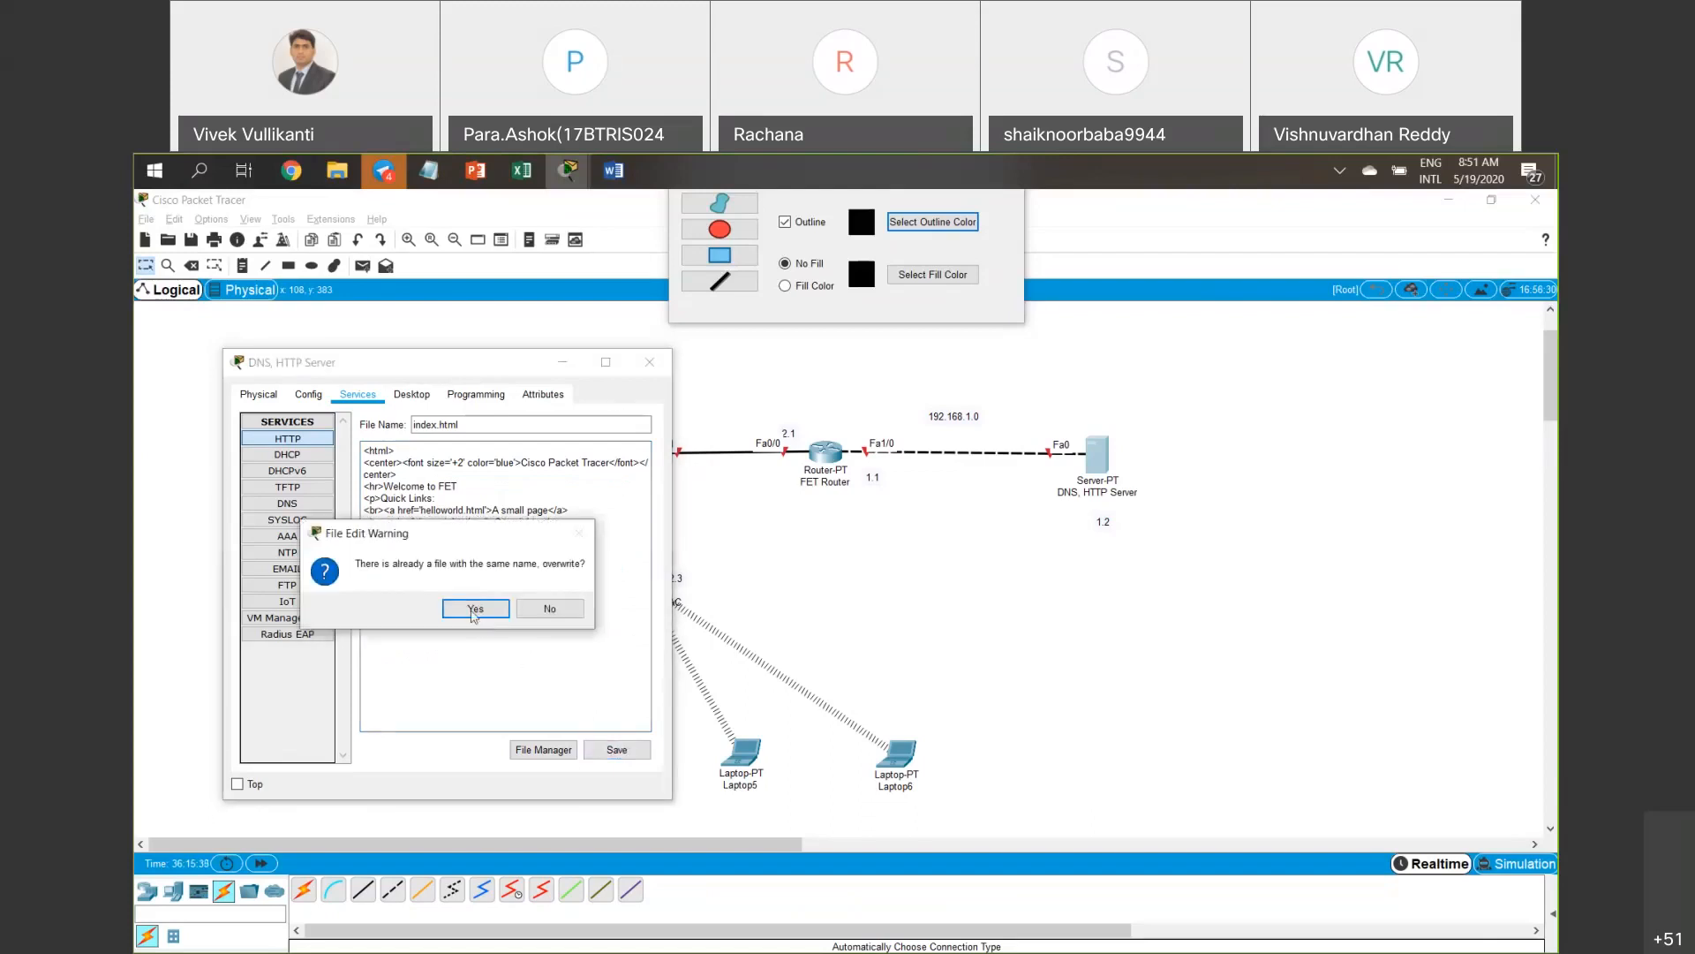
pyautogui.click(474, 612)
pyautogui.click(650, 362)
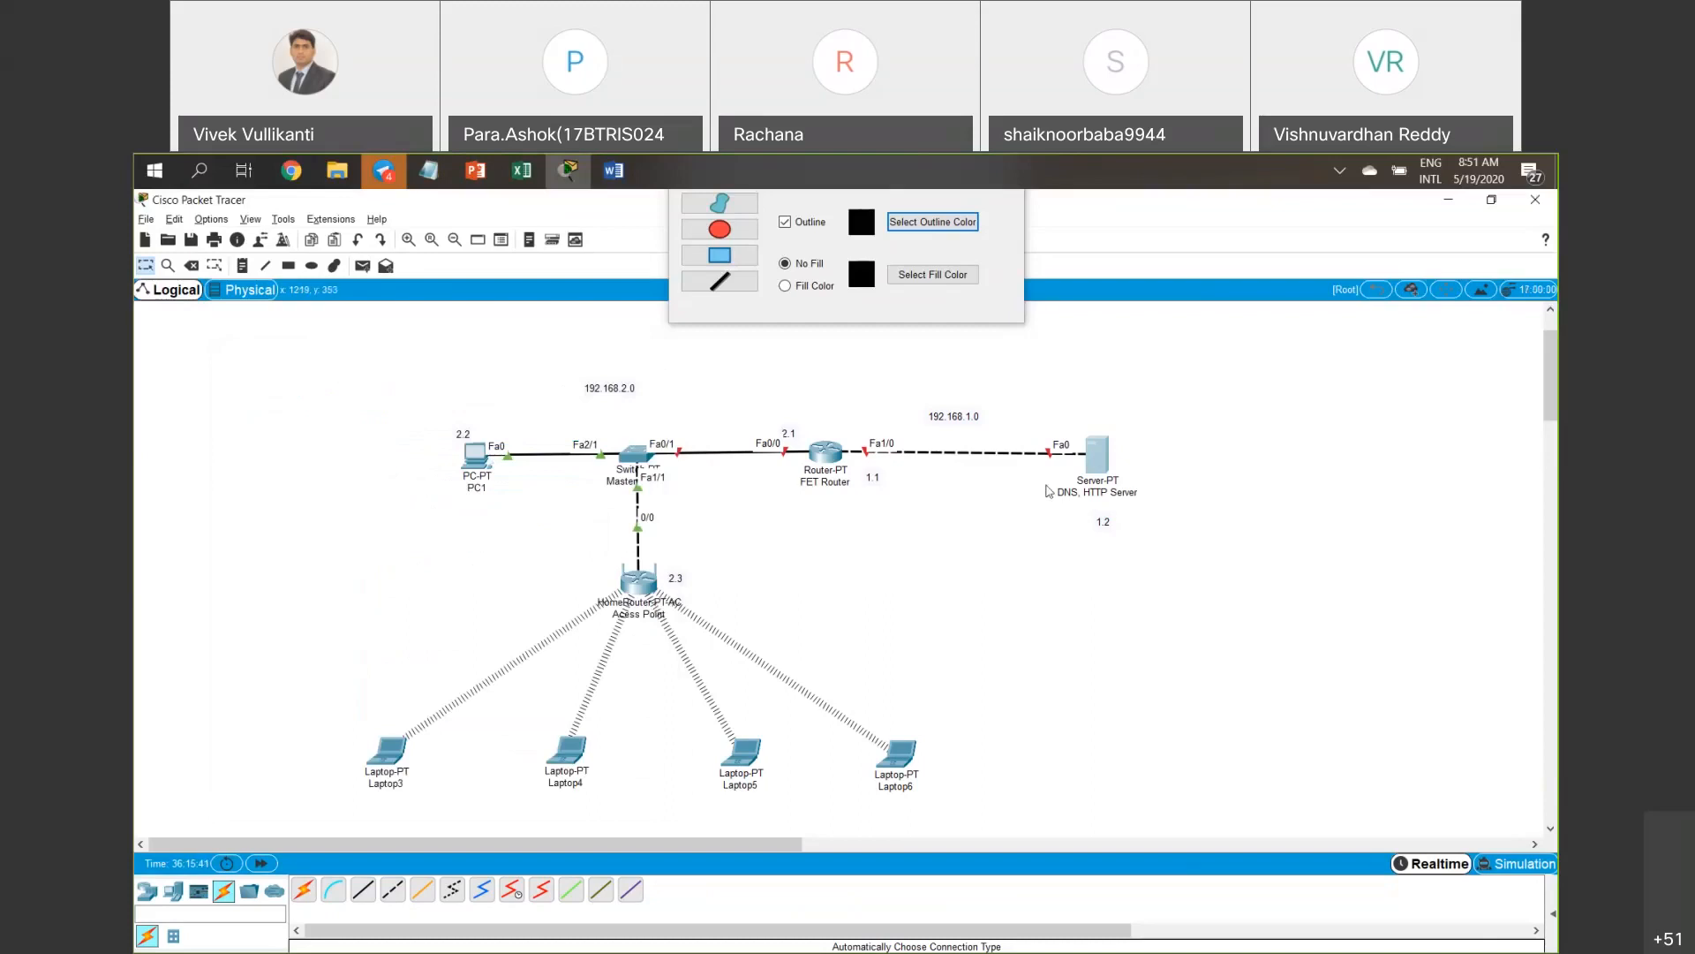
pyautogui.moveTo(1099, 457)
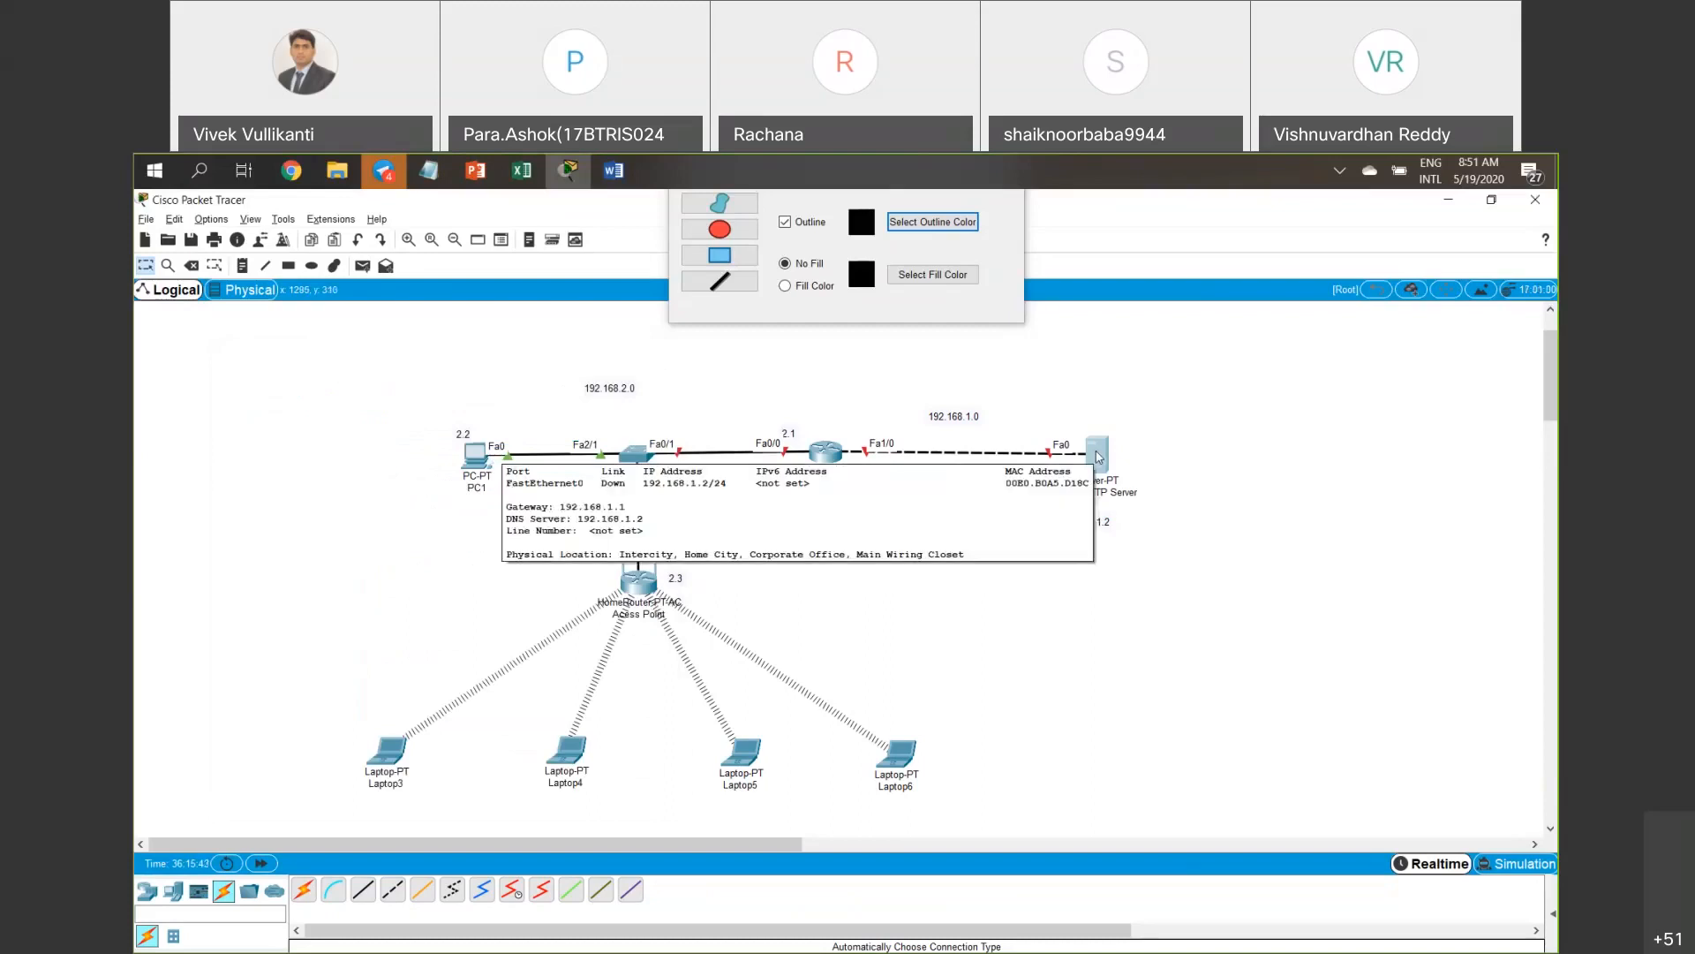
pyautogui.moveTo(1099, 458); pyautogui.dragTo(1101, 448)
pyautogui.click(1102, 449)
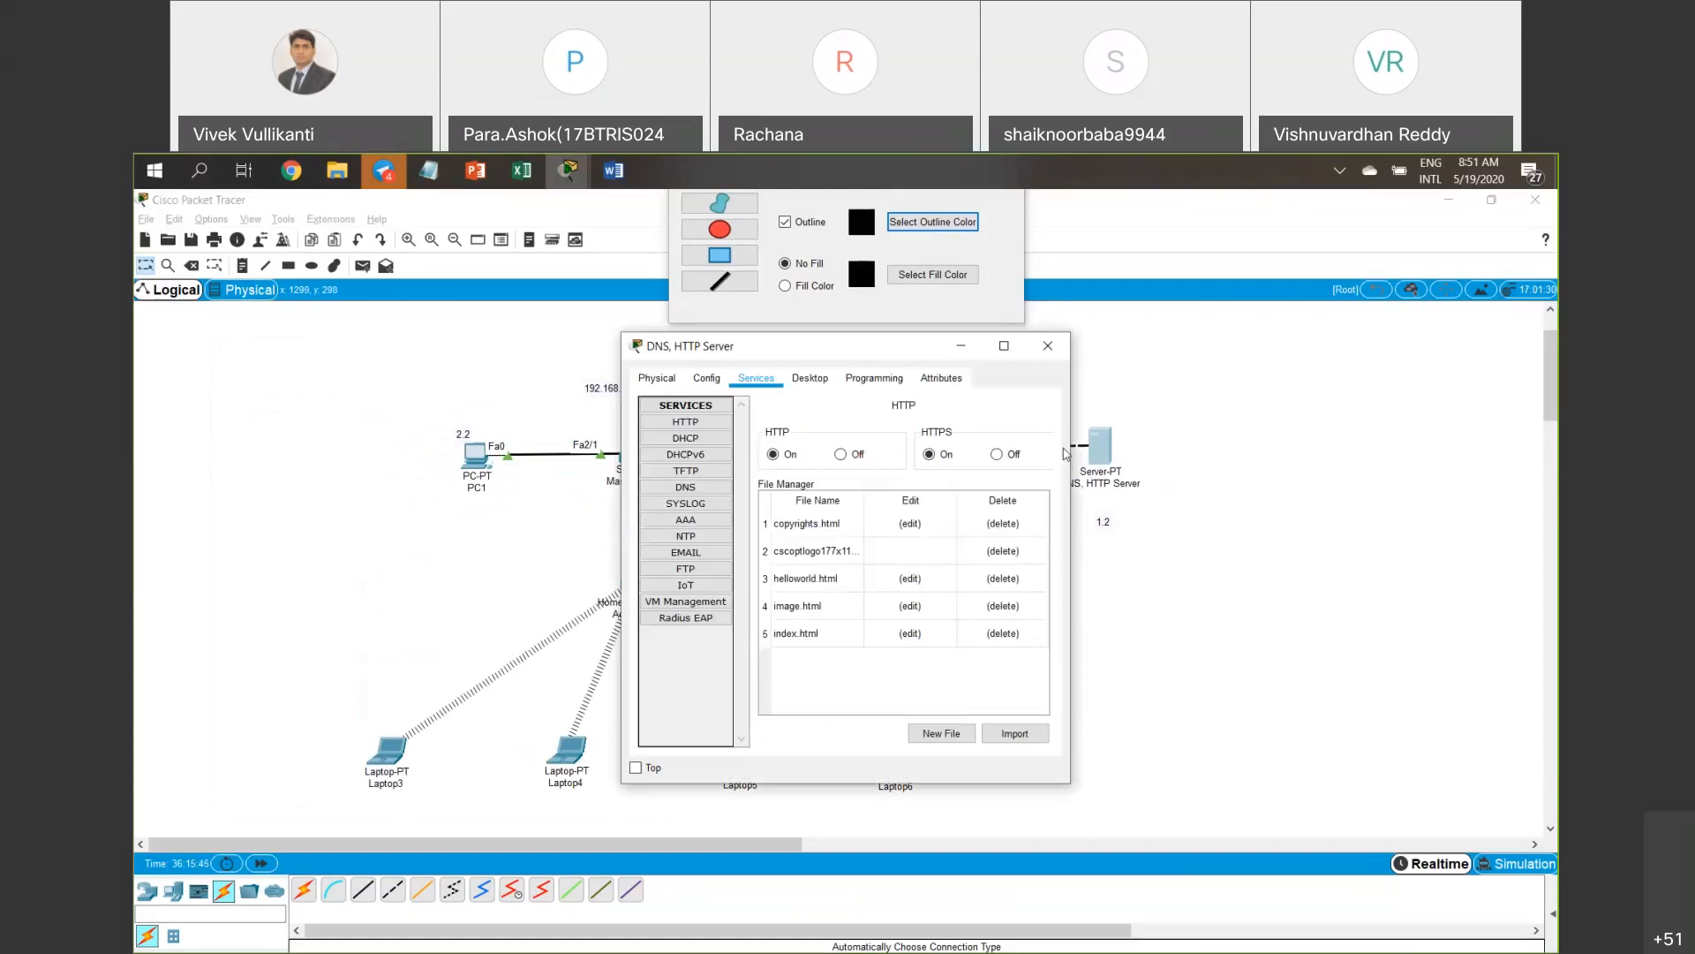
pyautogui.click(685, 486)
pyautogui.click(688, 423)
pyautogui.click(810, 378)
pyautogui.click(696, 468)
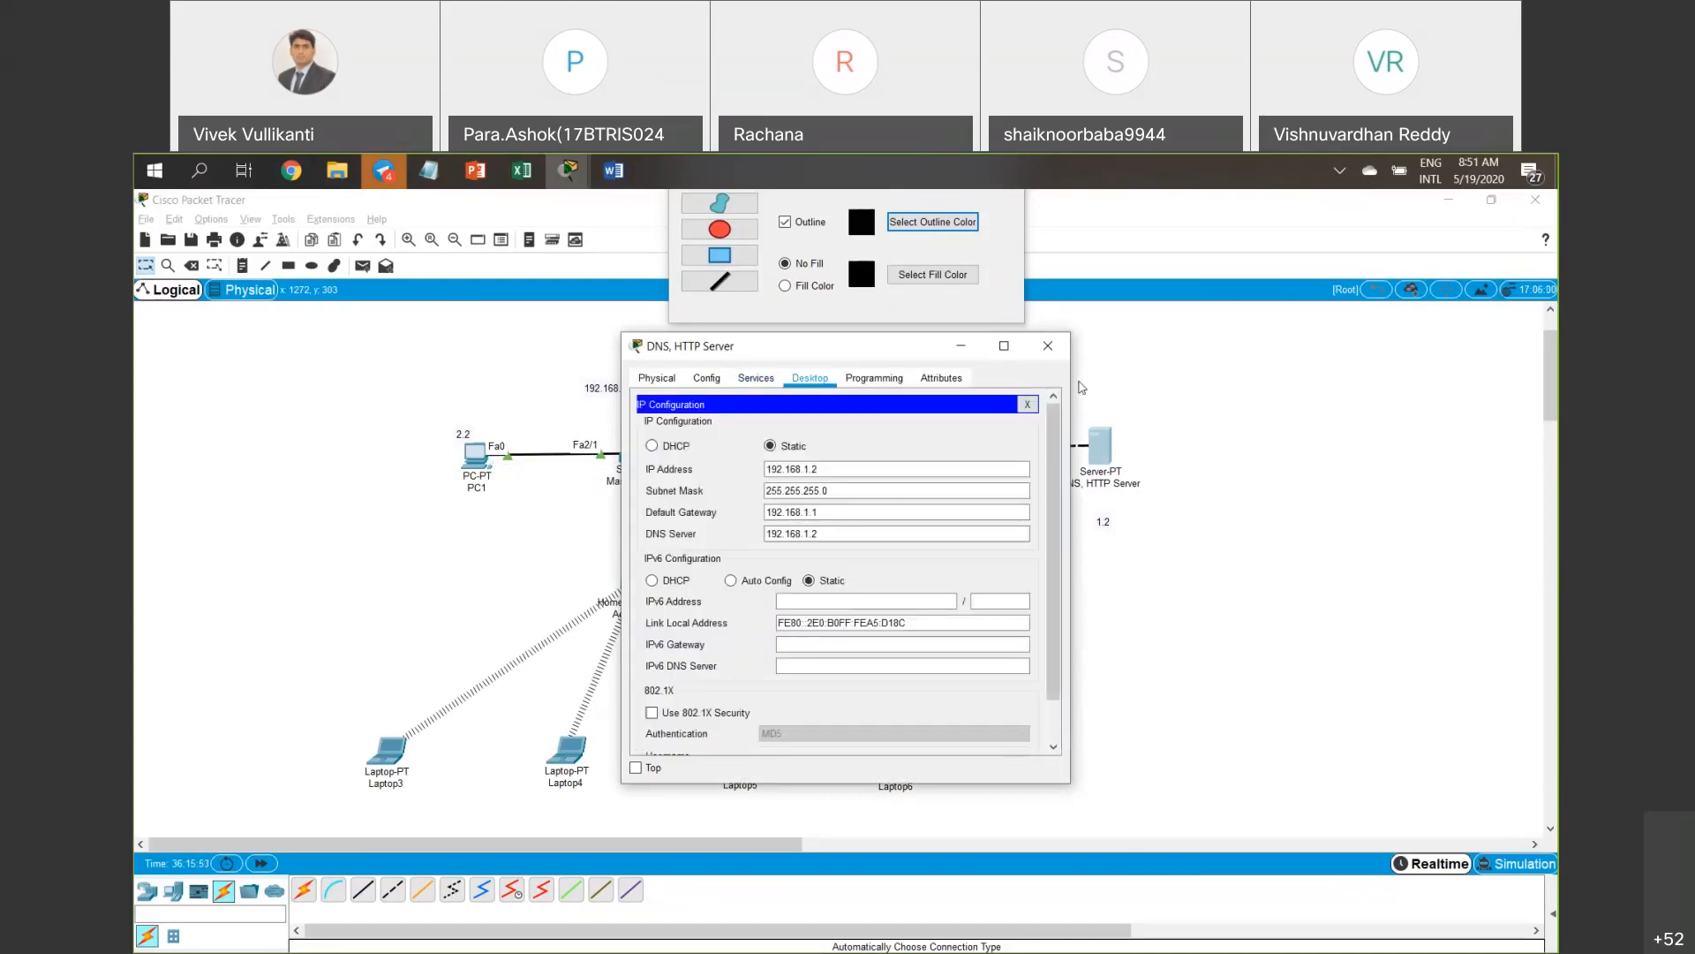
pyautogui.click(1048, 345)
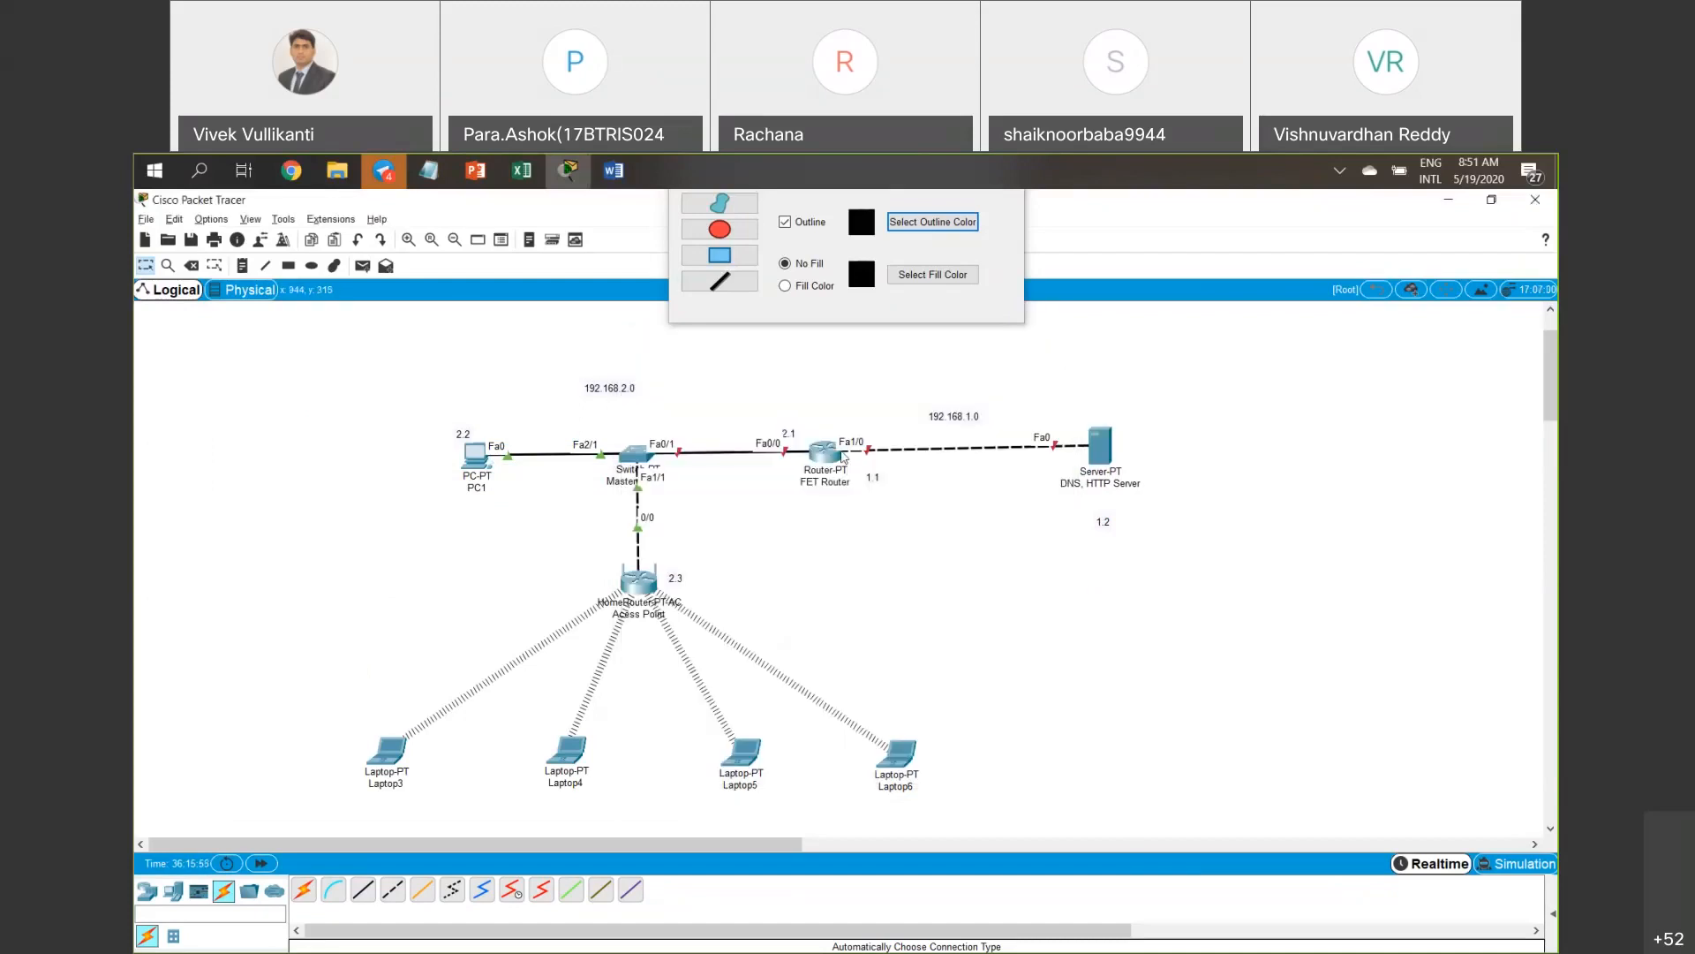
# Turn on the router's FastEthernet1/0 with IP 192.168.1.1 and mask 255.255.255.0.
pyautogui.click(834, 456)
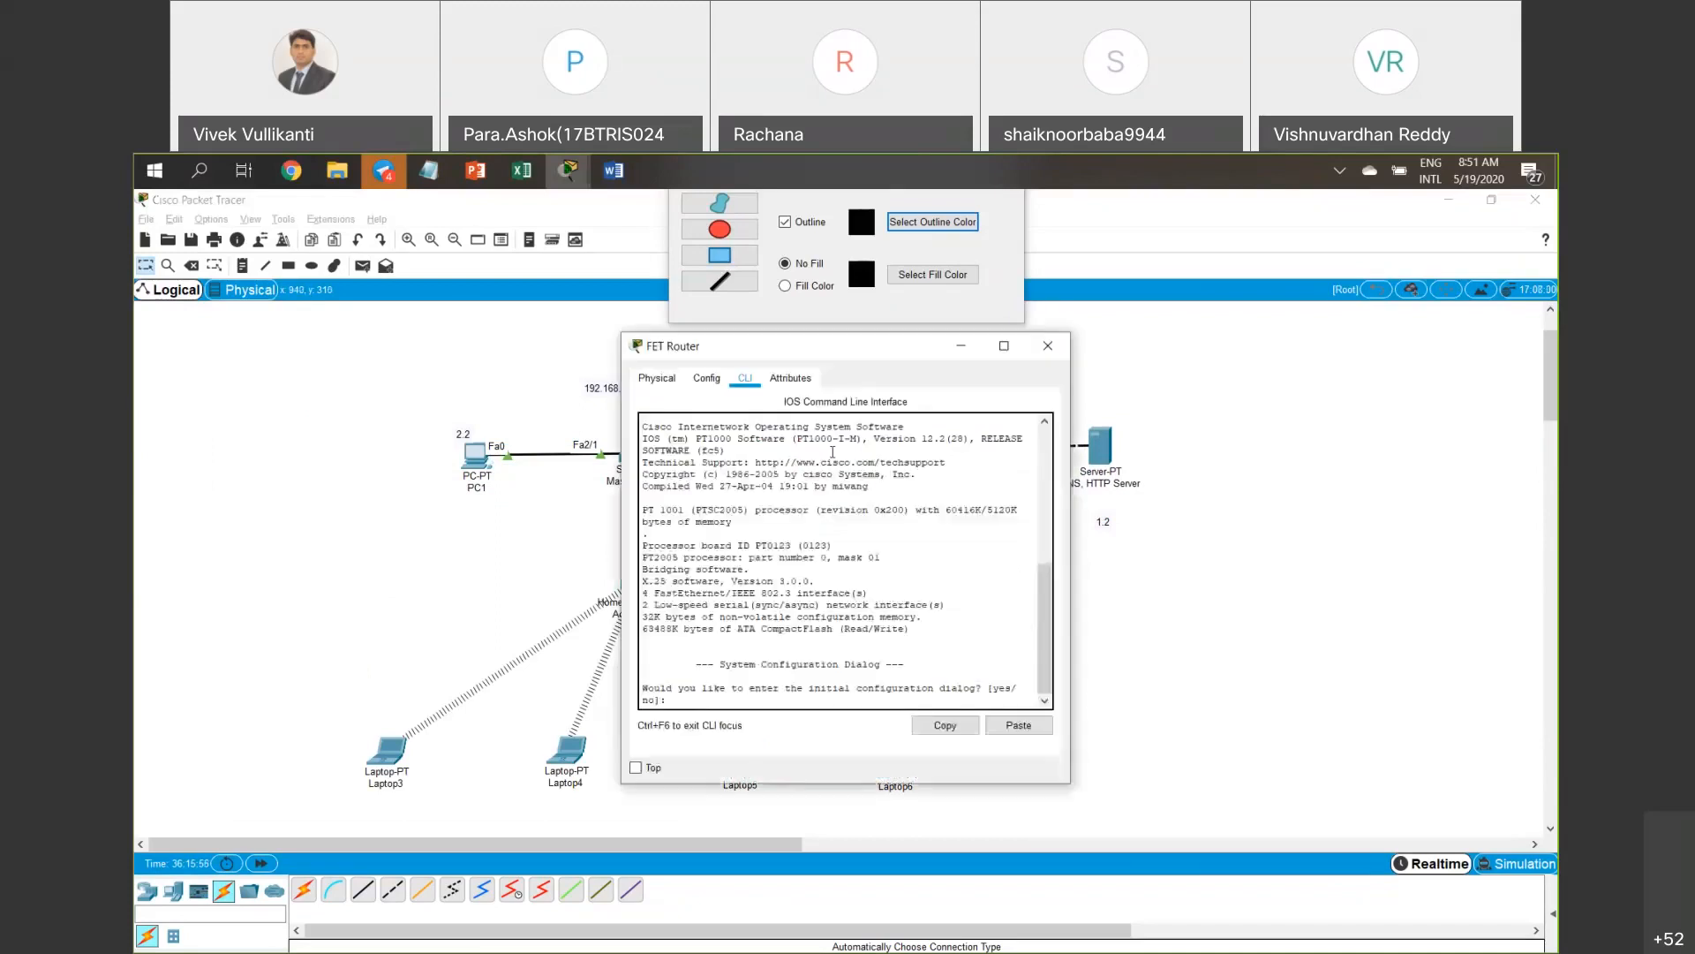
pyautogui.click(706, 378)
pyautogui.moveTo(715, 347); pyautogui.dragTo(559, 369)
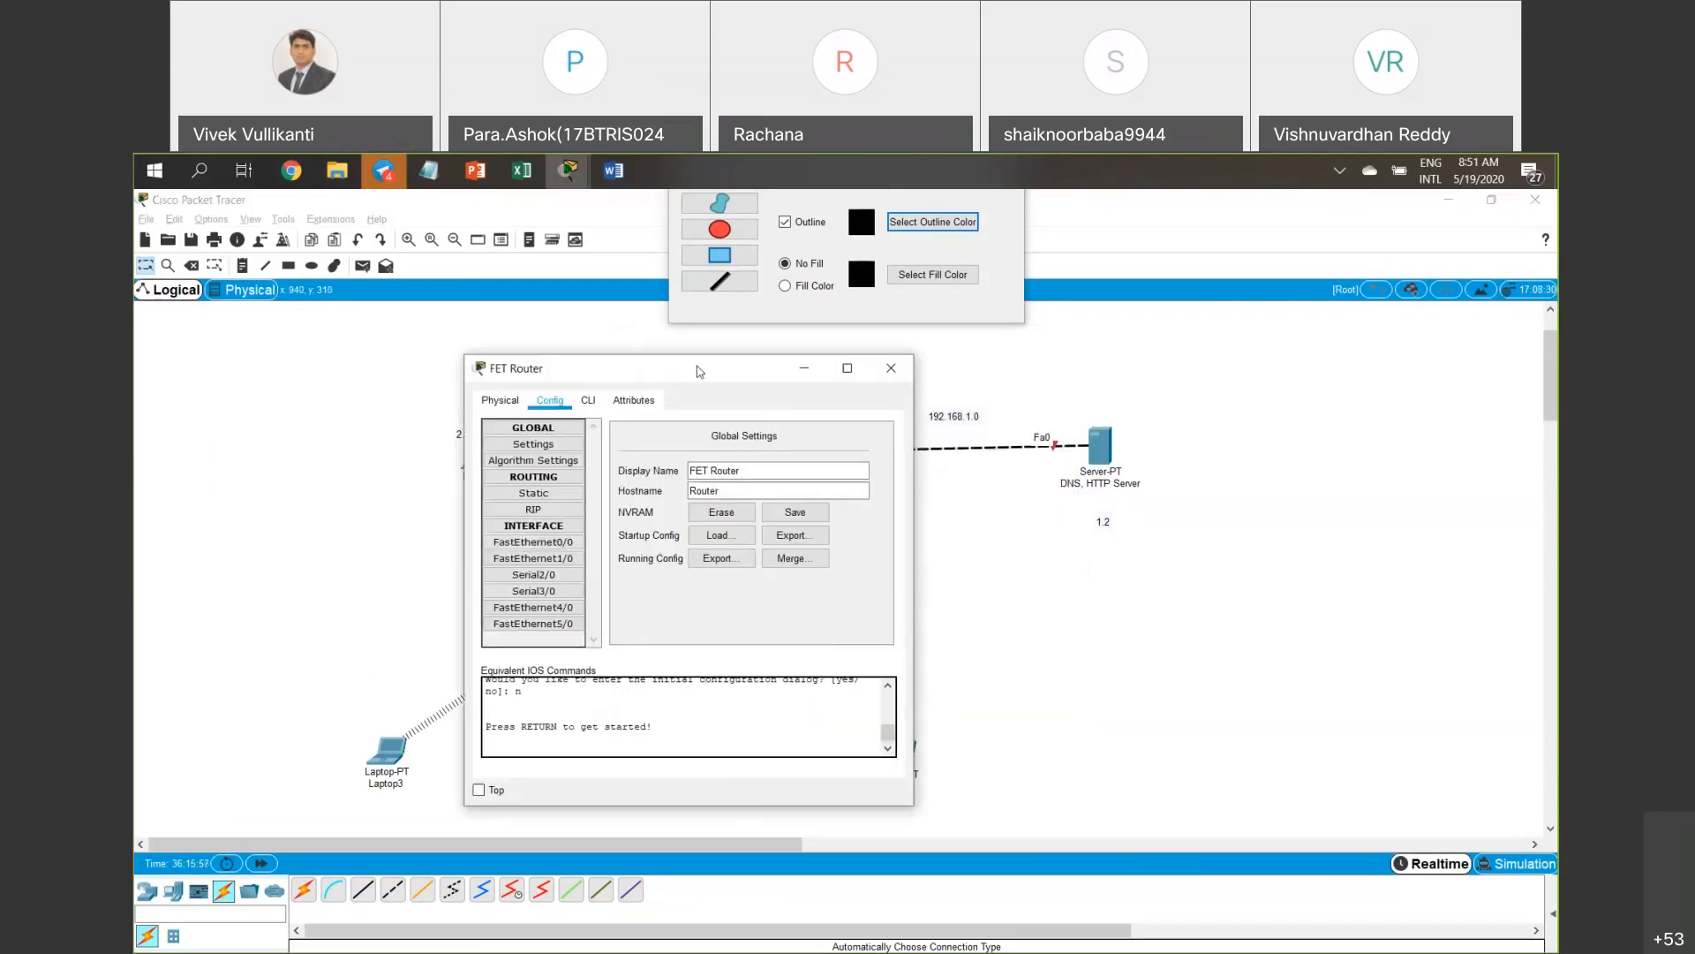
pyautogui.click(533, 558)
pyautogui.click(869, 440)
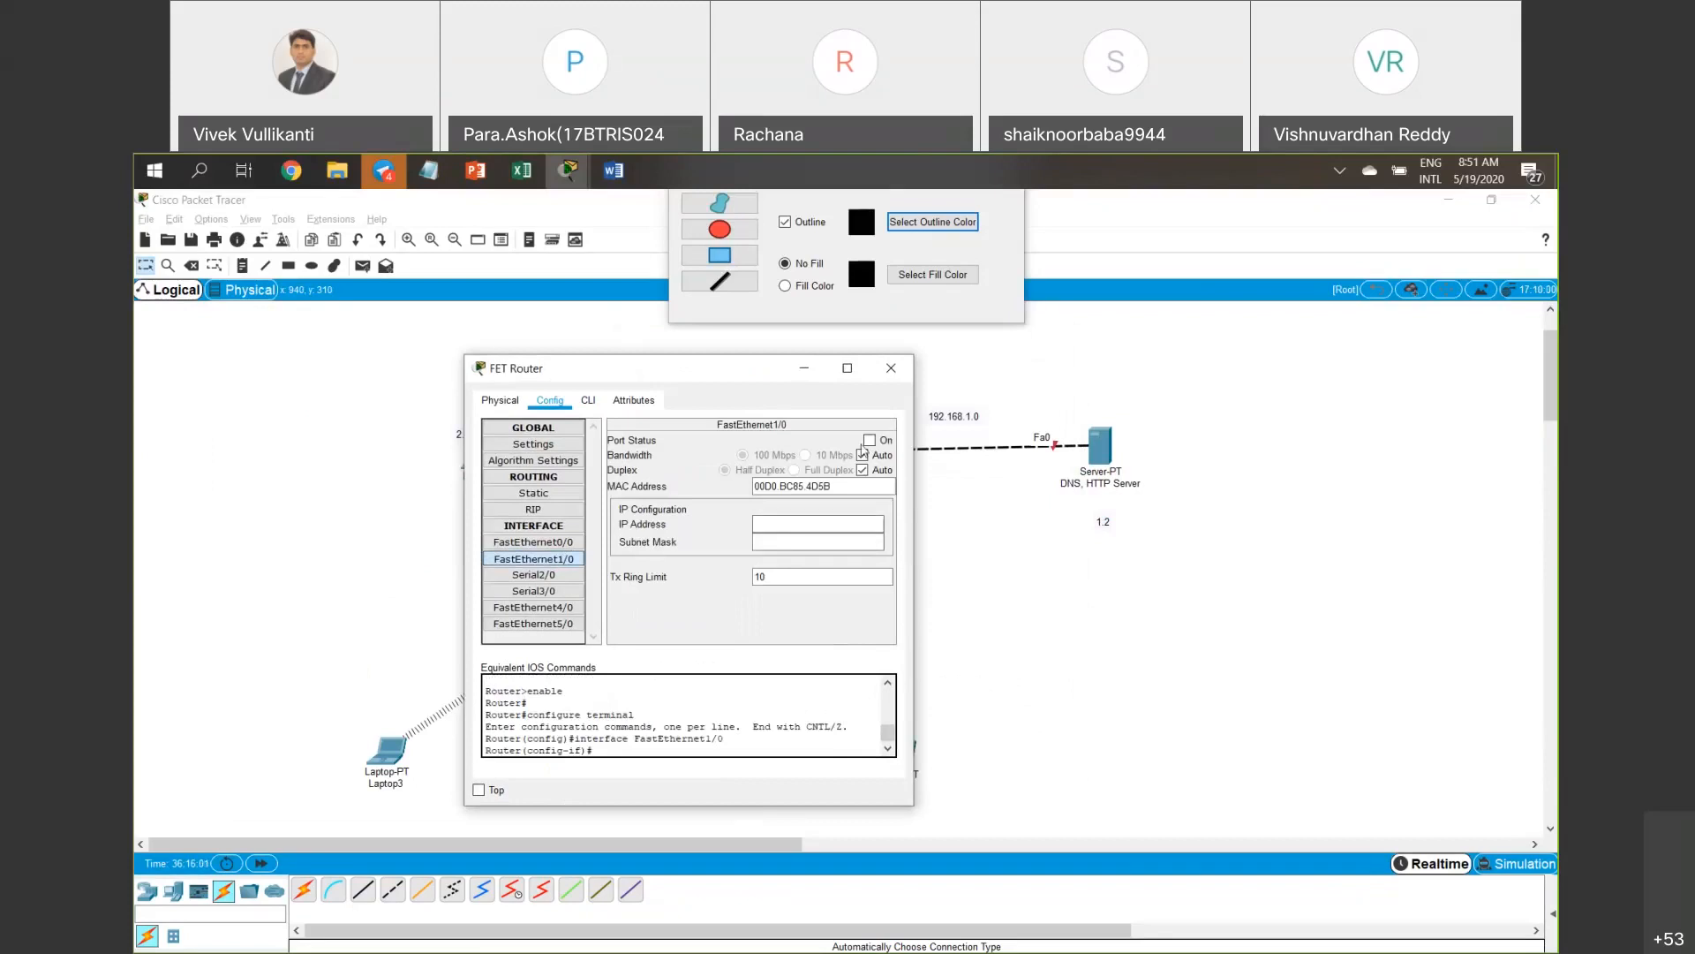
pyautogui.click(782, 524)
pyautogui.write('192.168.1.1')
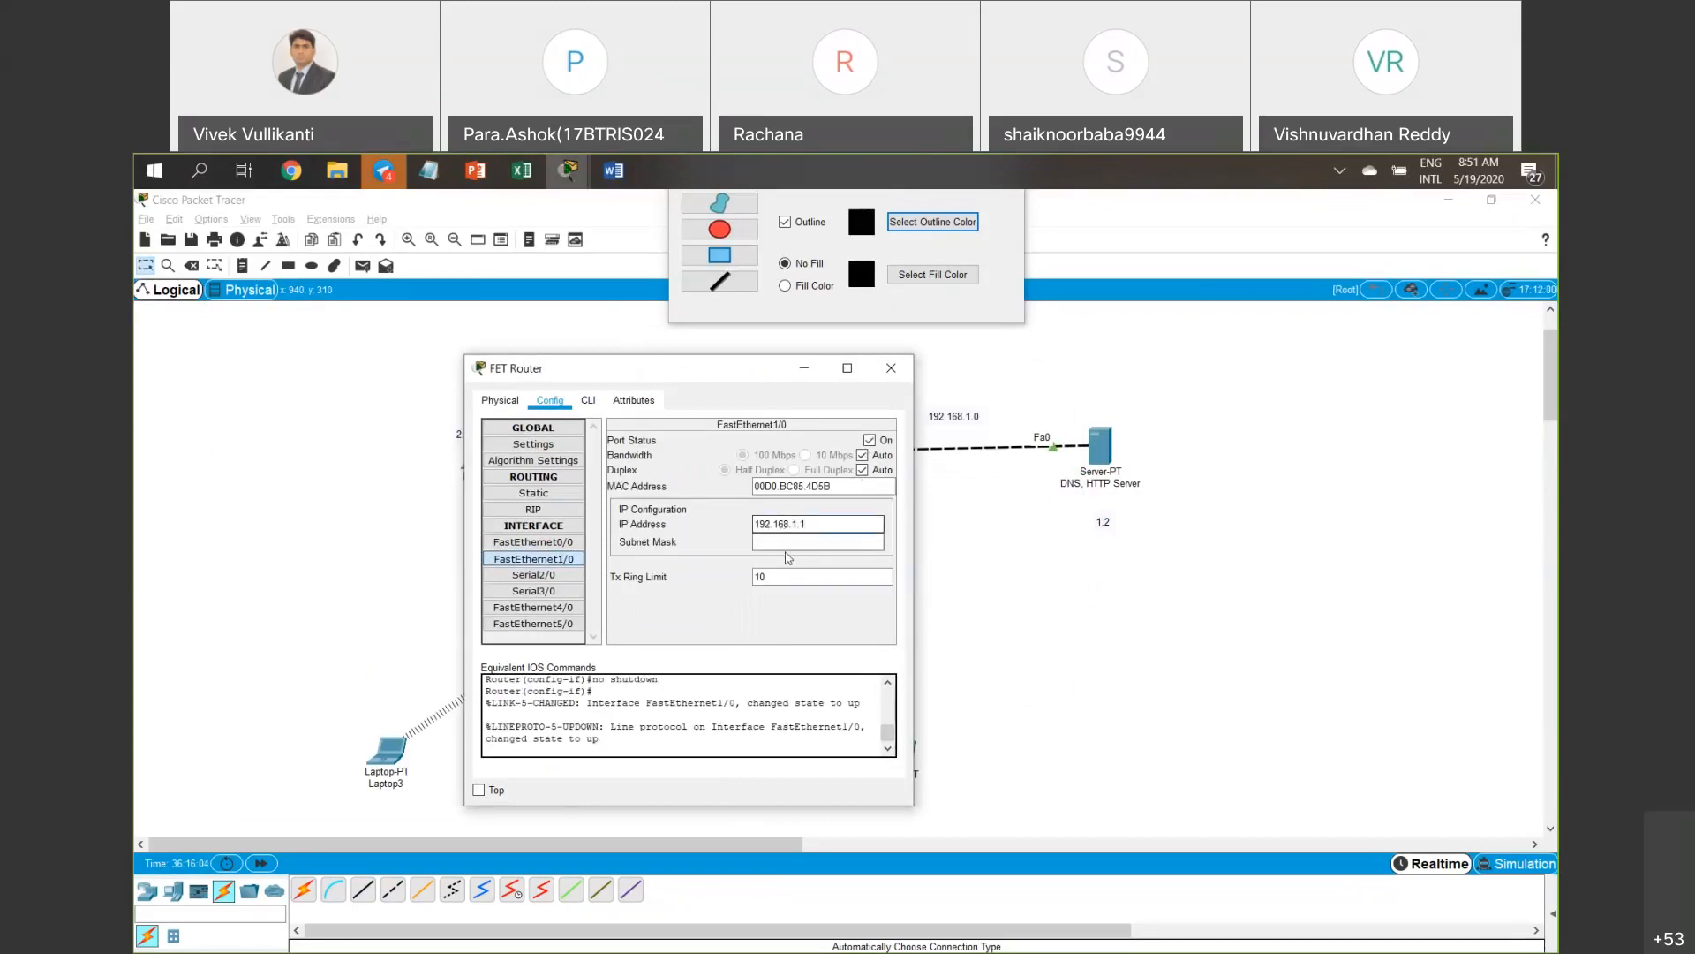
pyautogui.click(788, 542)
pyautogui.click(891, 369)
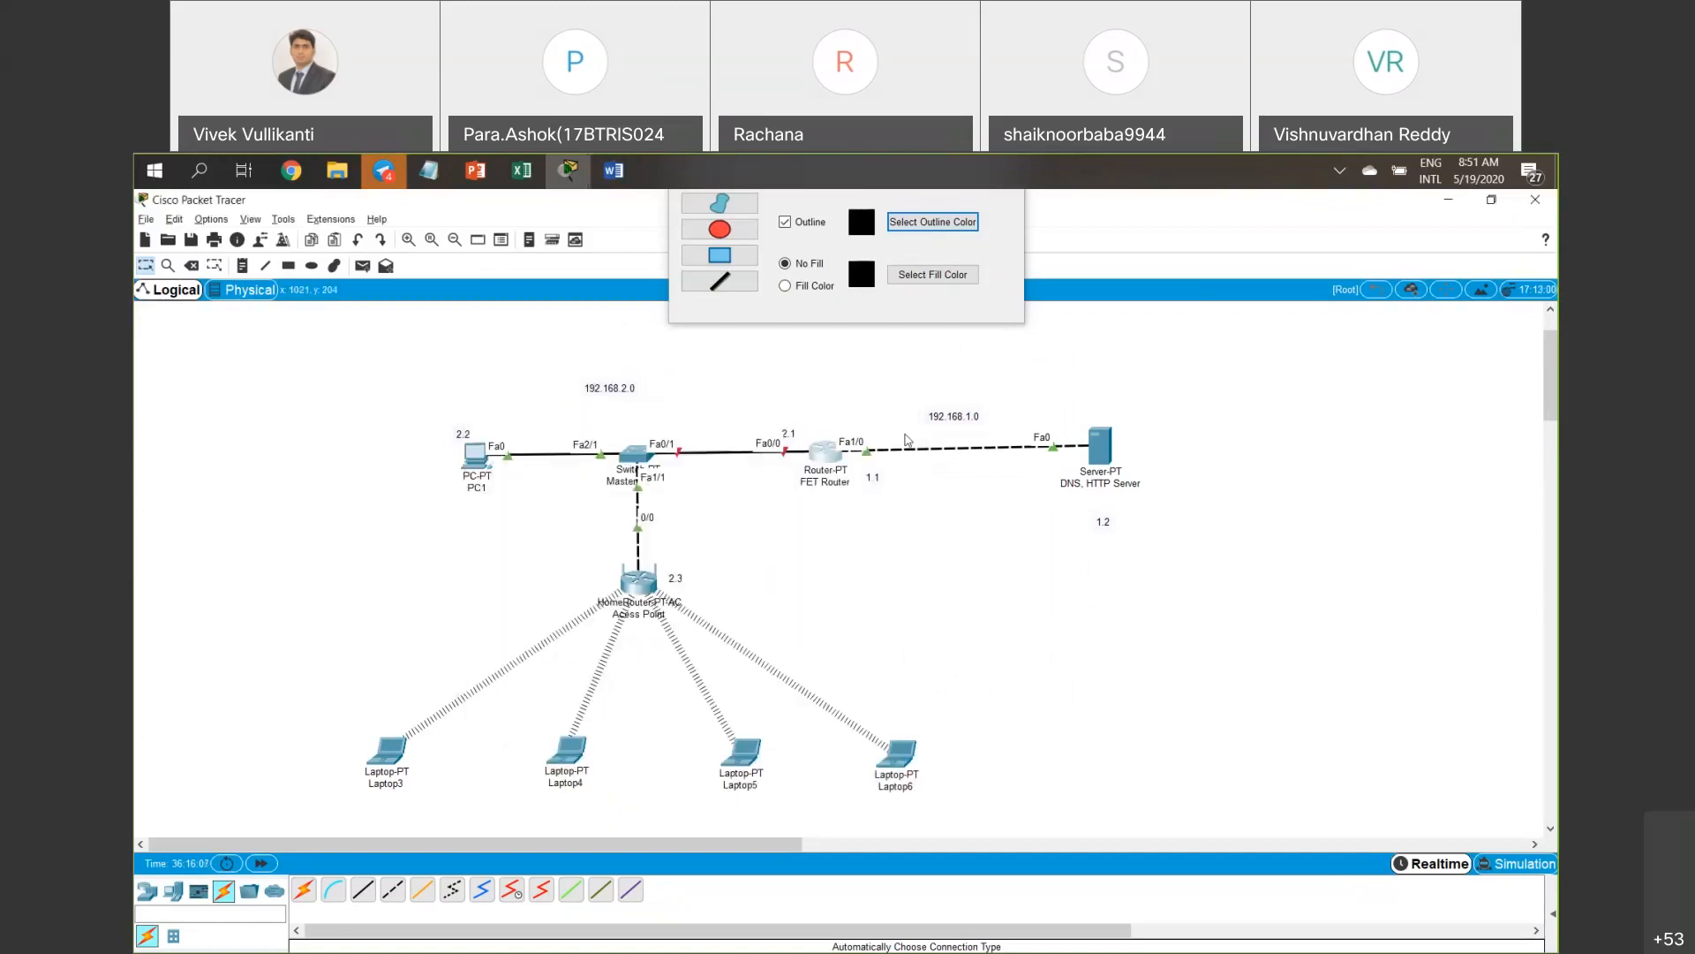
pyautogui.moveTo(848, 399); pyautogui.dragTo(1185, 530)
pyautogui.moveTo(444, 392)
pyautogui.mouseDown()
pyautogui.moveTo(488, 483)
pyautogui.moveTo(726, 519)
pyautogui.mouseUp()
pyautogui.moveTo(585, 538); pyautogui.dragTo(791, 584)
pyautogui.click(792, 583)
# Turn on FastEthernet0/0 with IP 192.168.2.1 and mask 255.255.255.0.
pyautogui.click(826, 453)
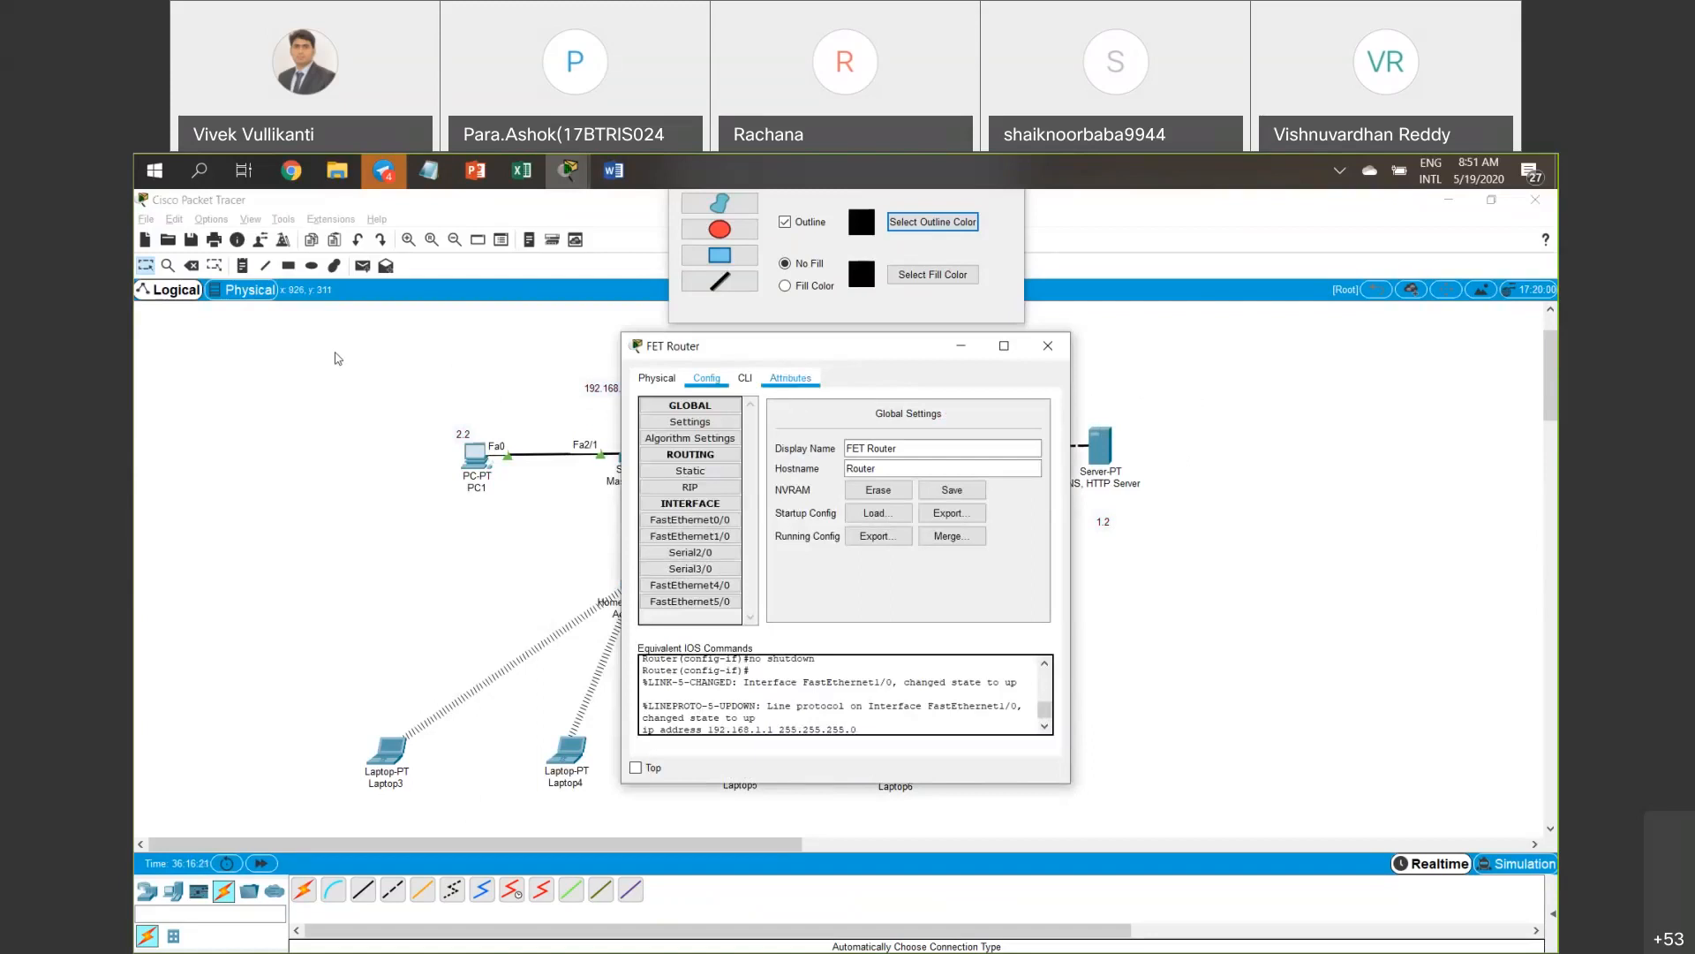
pyautogui.moveTo(707, 346); pyautogui.dragTo(251, 313)
pyautogui.click(235, 488)
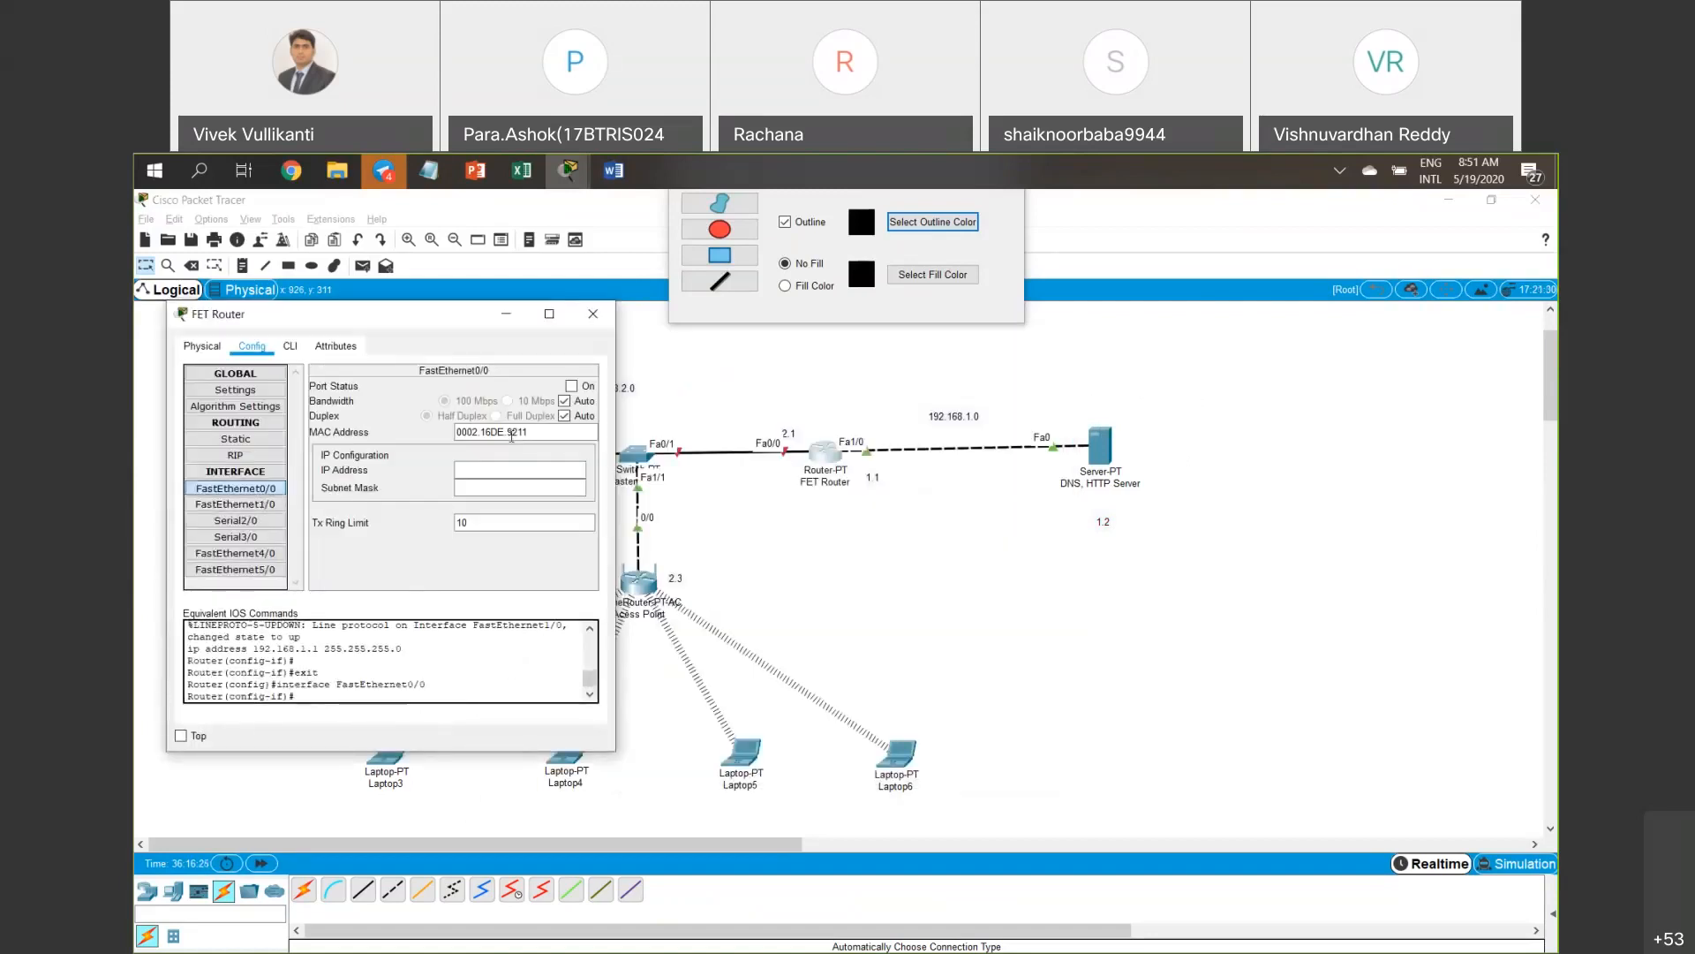
pyautogui.click(571, 386)
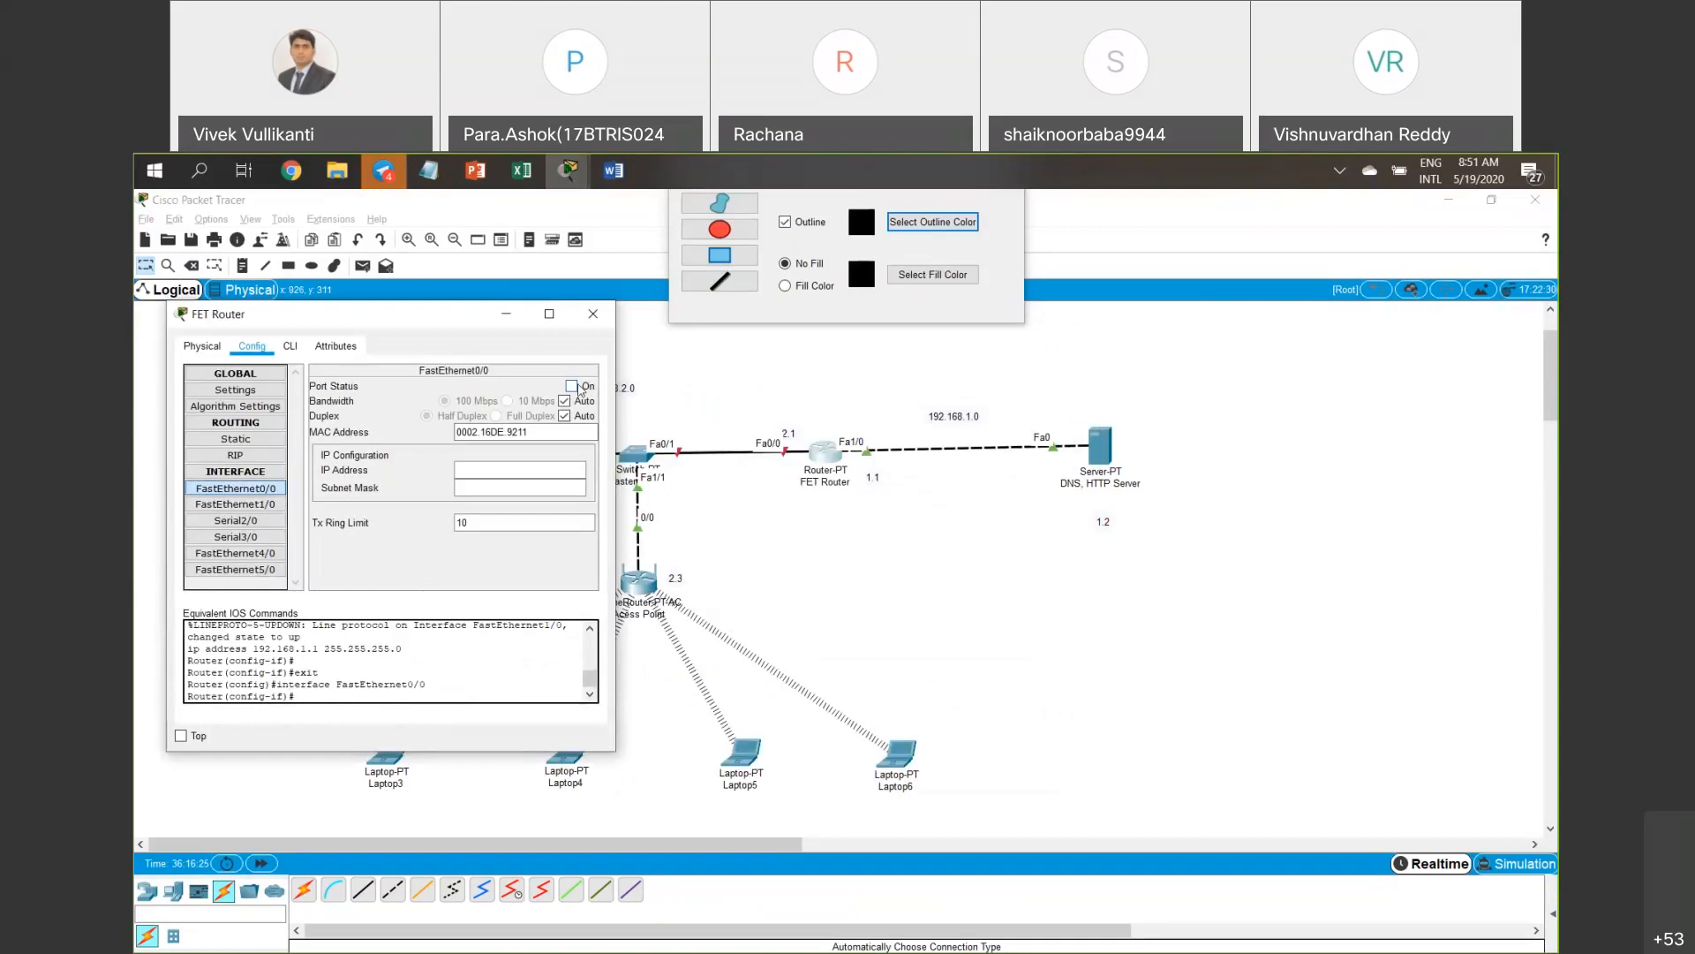
pyautogui.click(514, 469)
pyautogui.write('192.168.1.2')
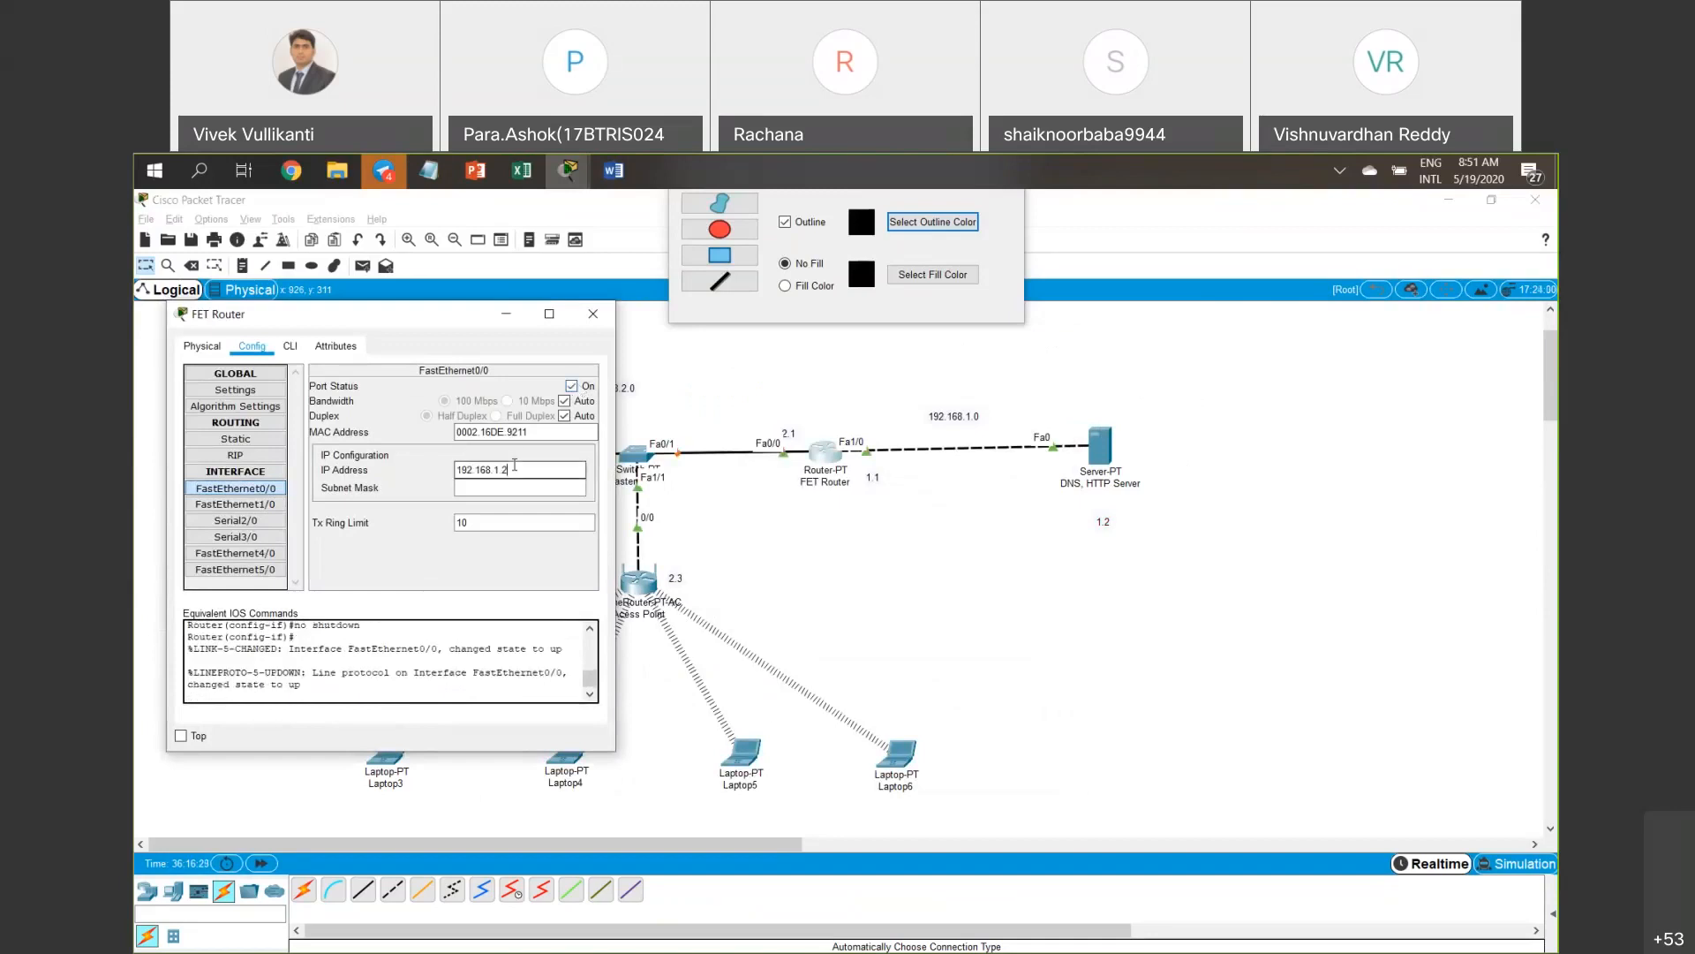
pyautogui.press('BackSpace')
pyautogui.press('BackSpace')
pyautogui.press('BackSpace')
pyautogui.write('2.1')
pyautogui.doubleClick(514, 466)
pyautogui.click(502, 489)
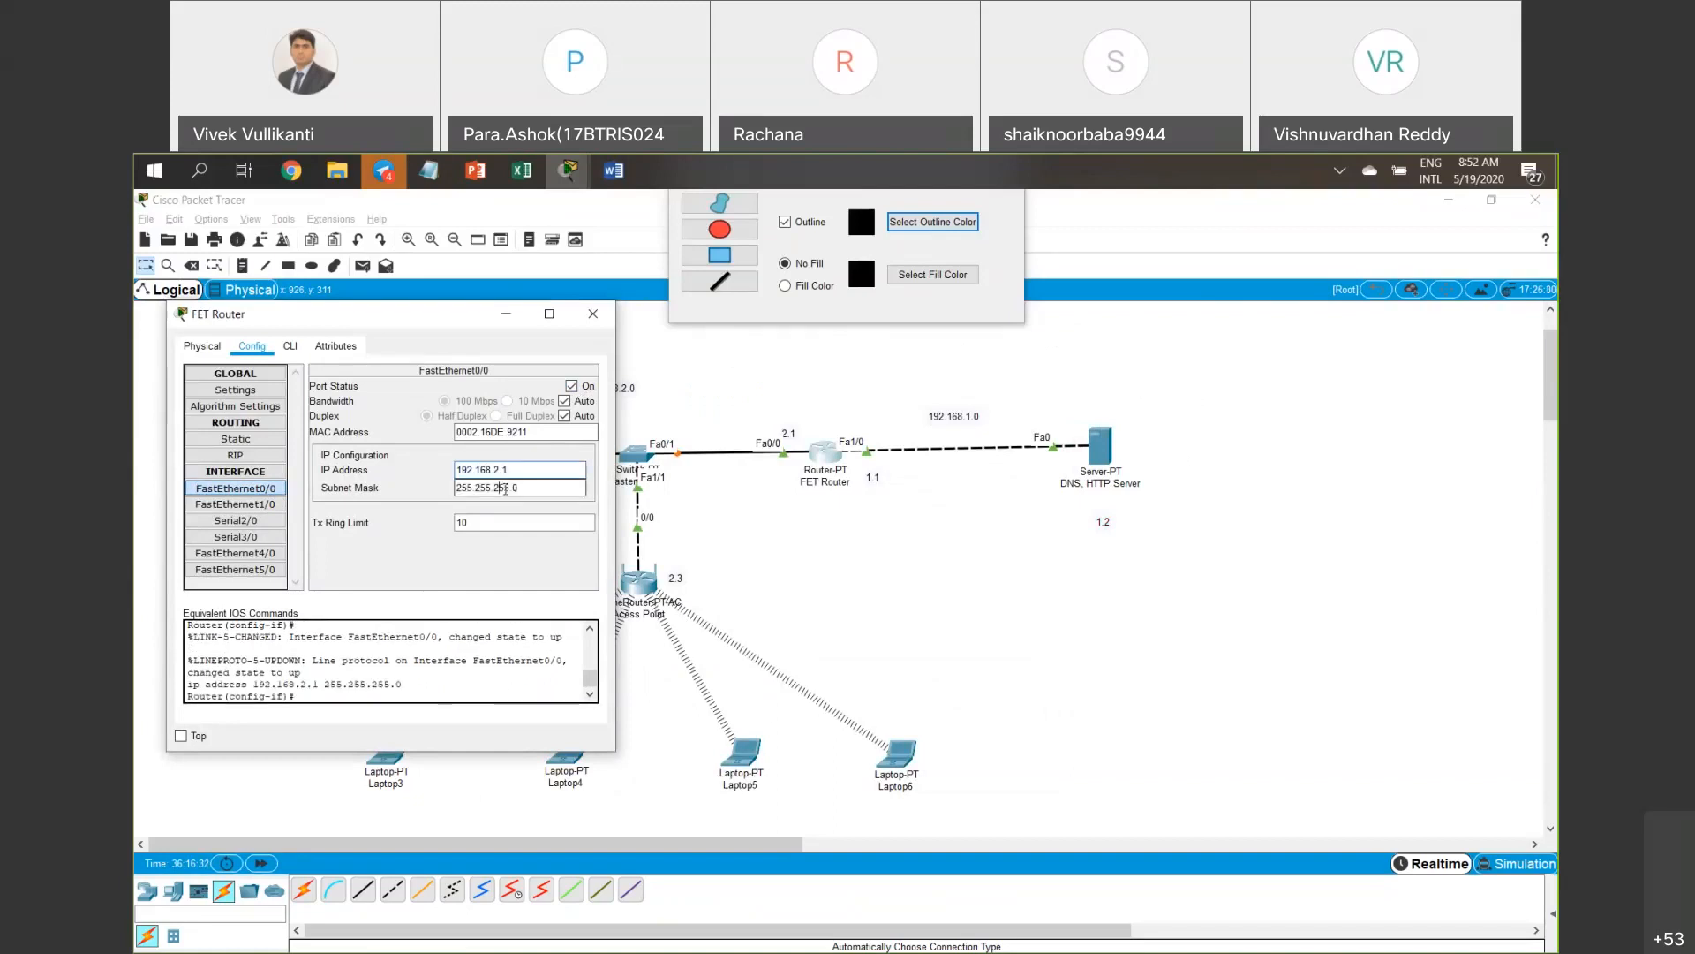
pyautogui.click(593, 315)
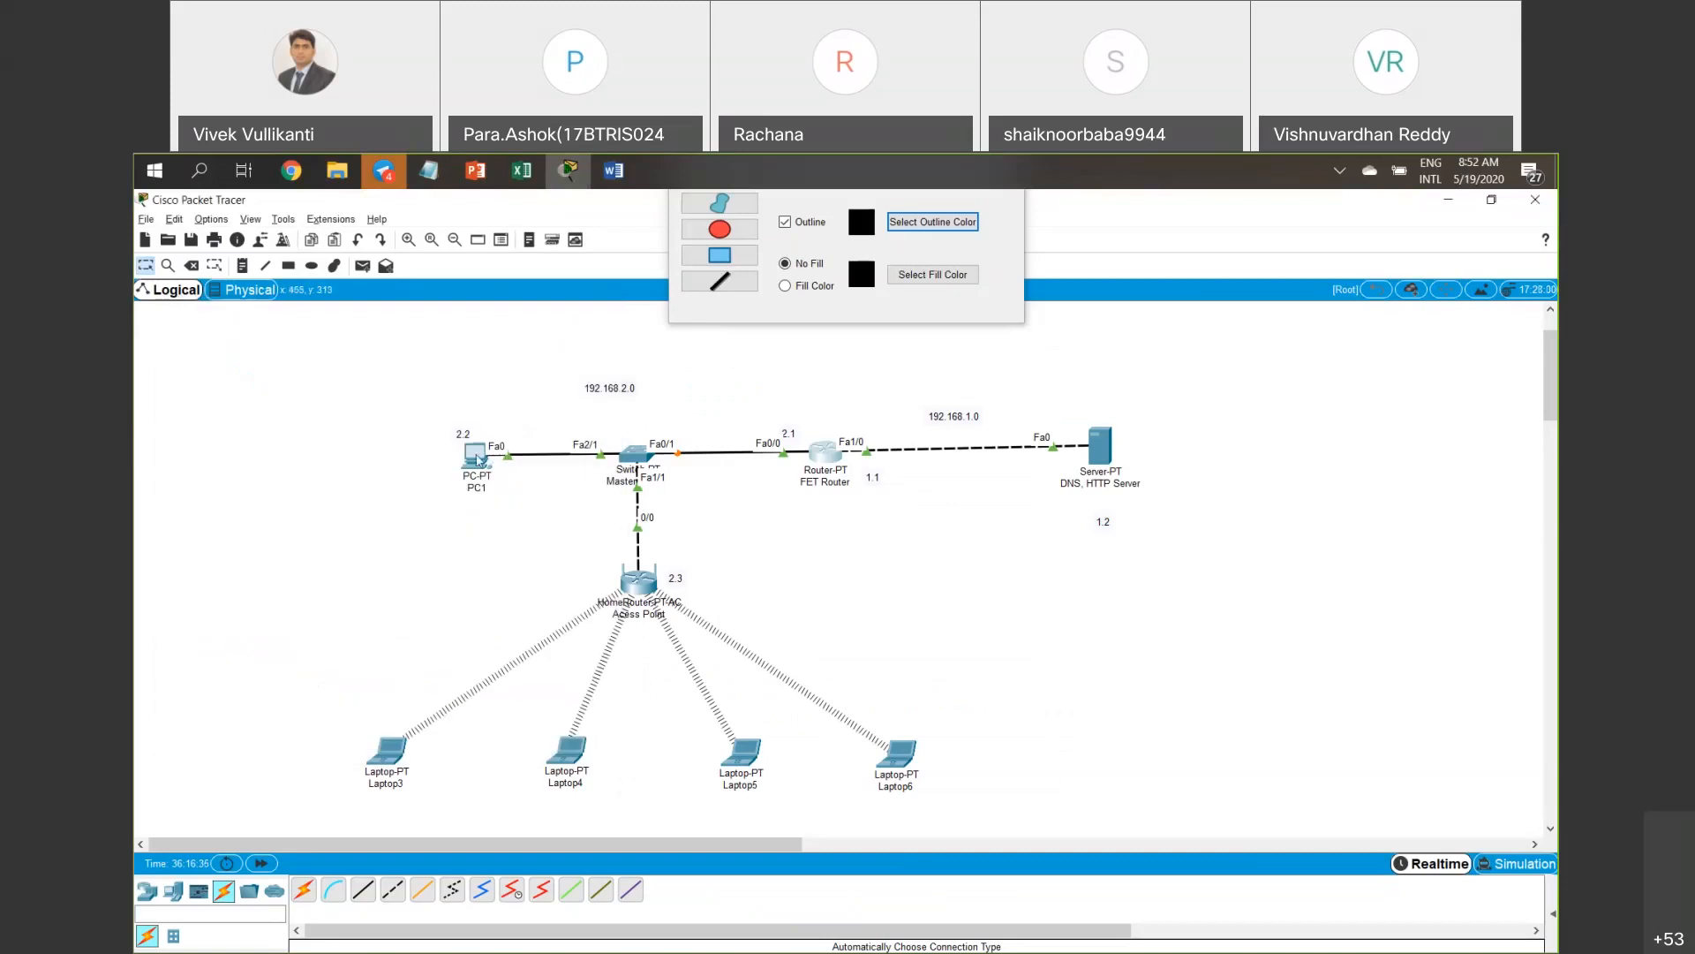
# Give PC1 IP 192.168.2.2, mask 255.255.255.0, gateway 192.168.2.1 and DNS 192.168.1.2.
pyautogui.click(477, 458)
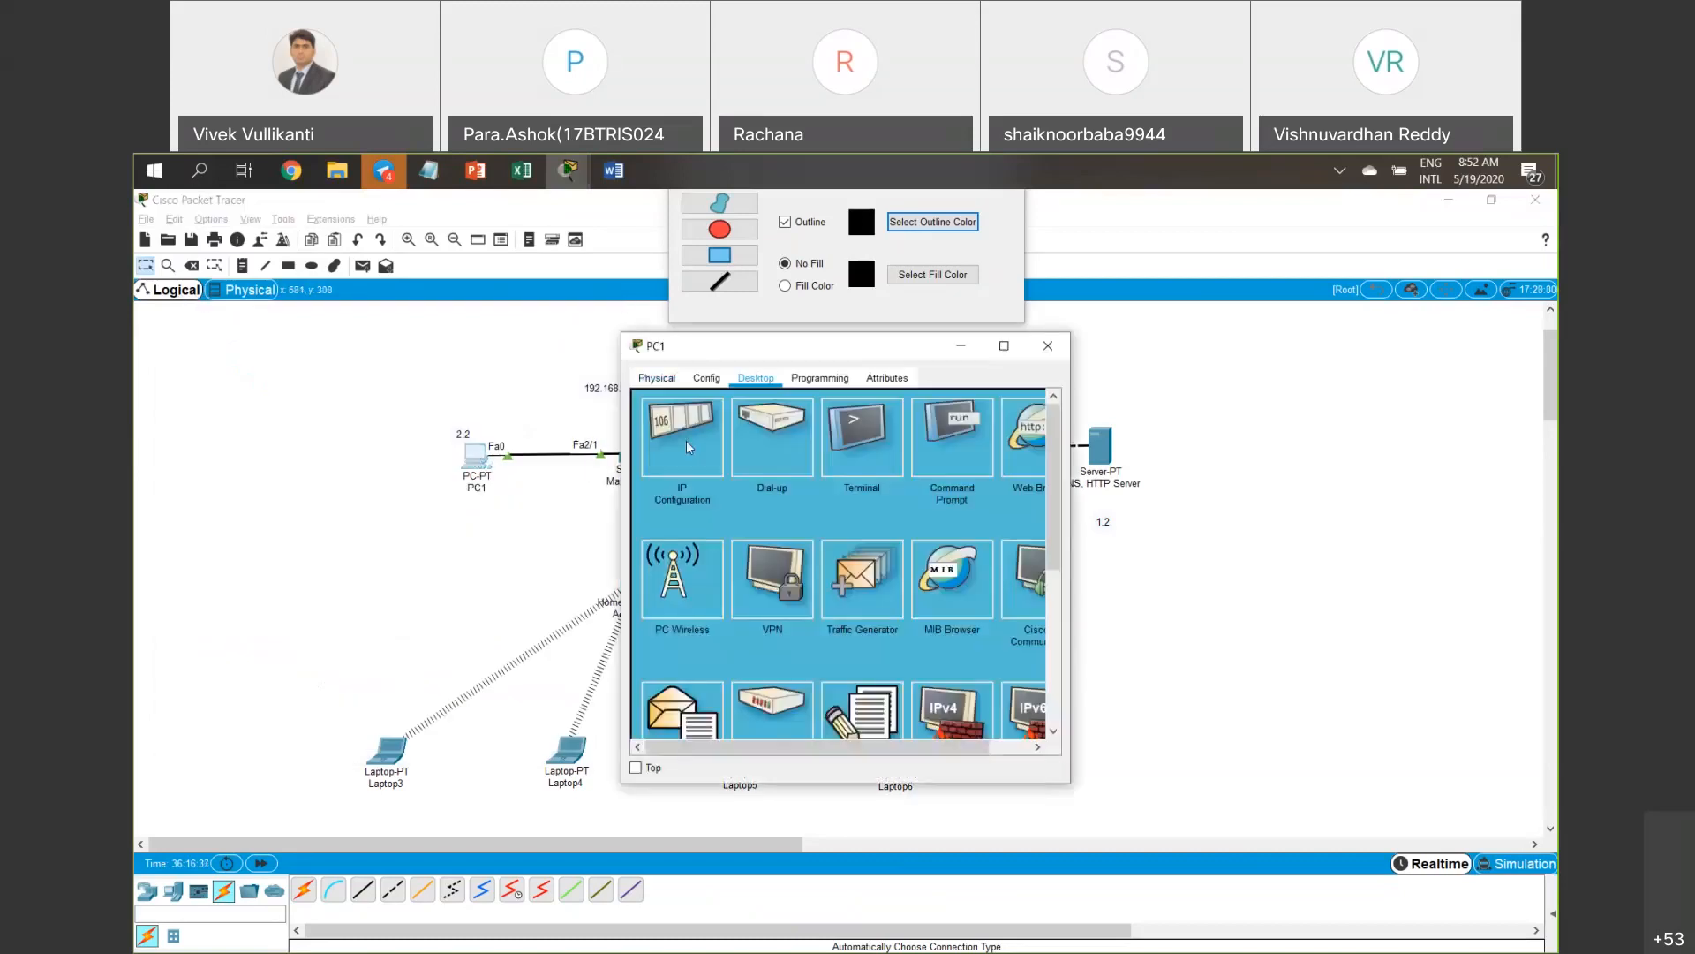
pyautogui.click(686, 439)
pyautogui.click(849, 487)
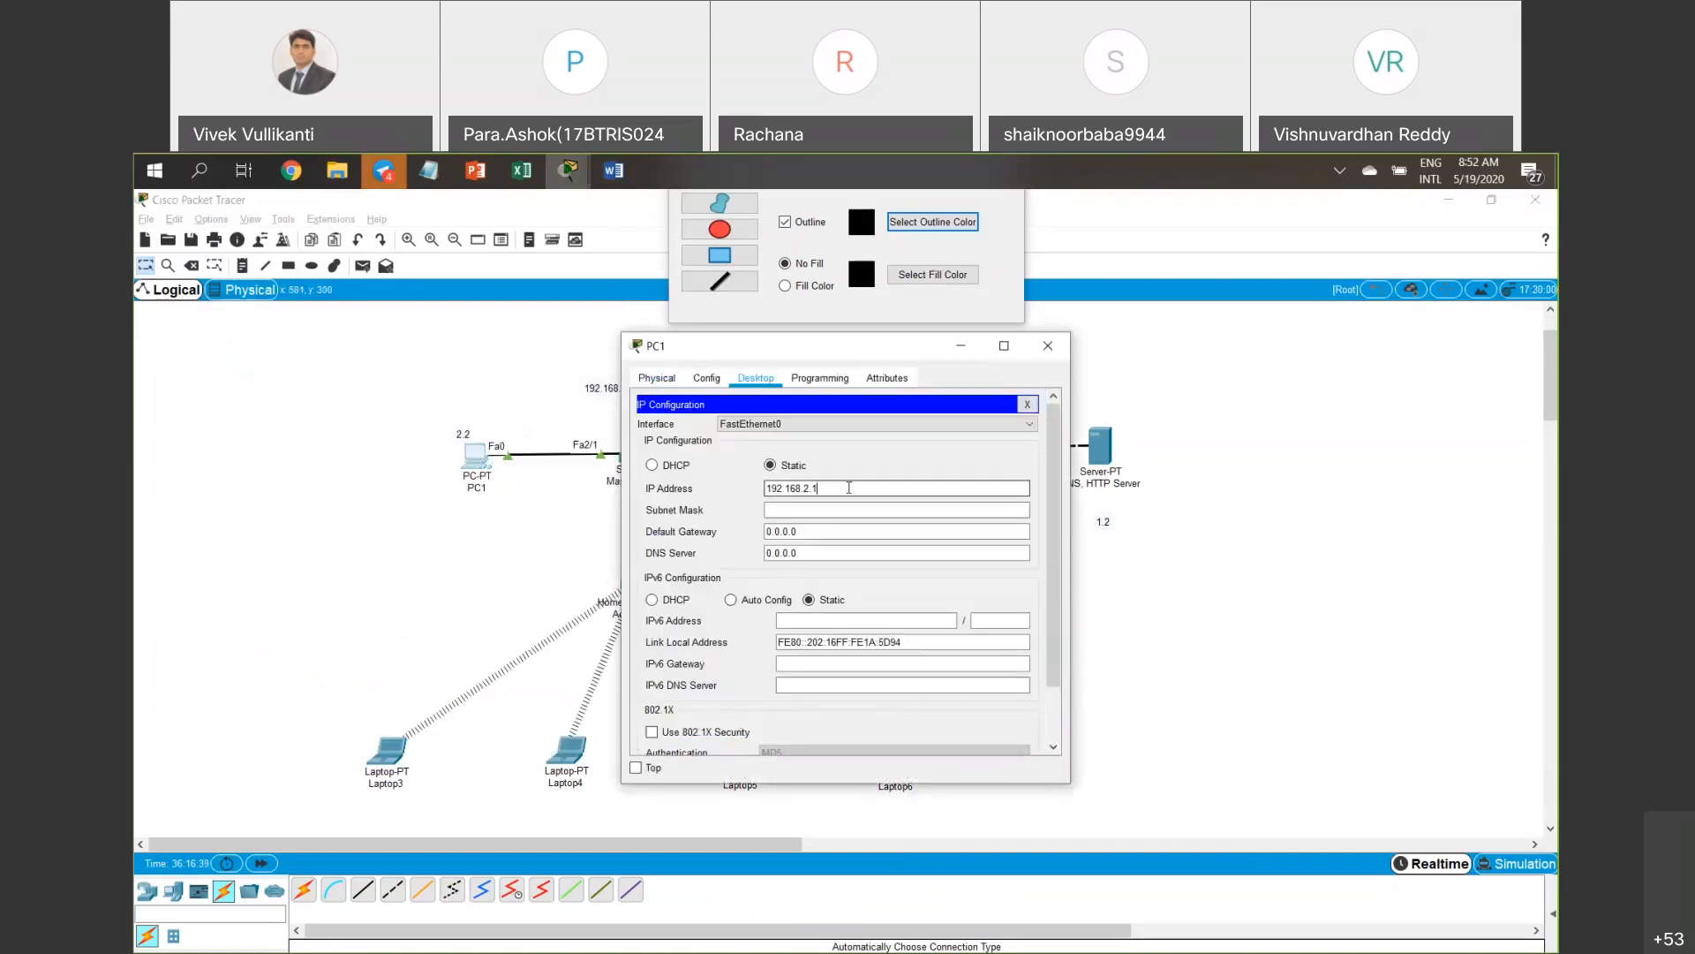
pyautogui.press('BackSpace')
pyautogui.write('2')
pyautogui.press('Tab')
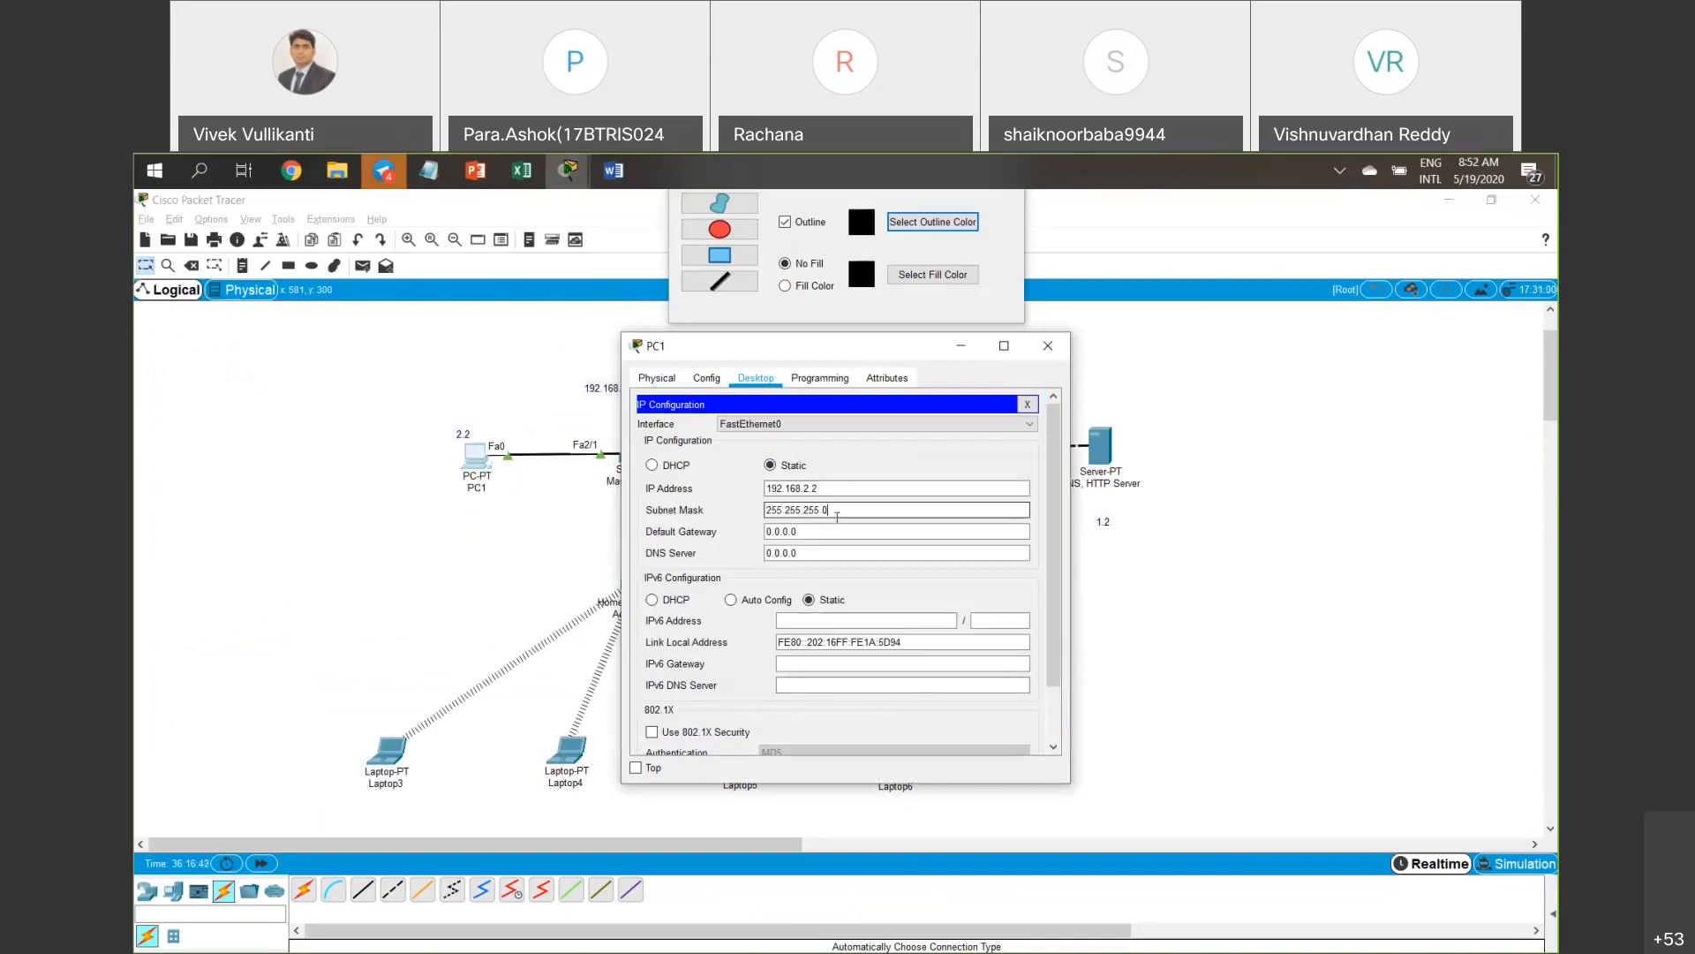
pyautogui.press('Tab')
pyautogui.write('192.168.2.1')
pyautogui.press('Tab')
pyautogui.write('192.168.1')
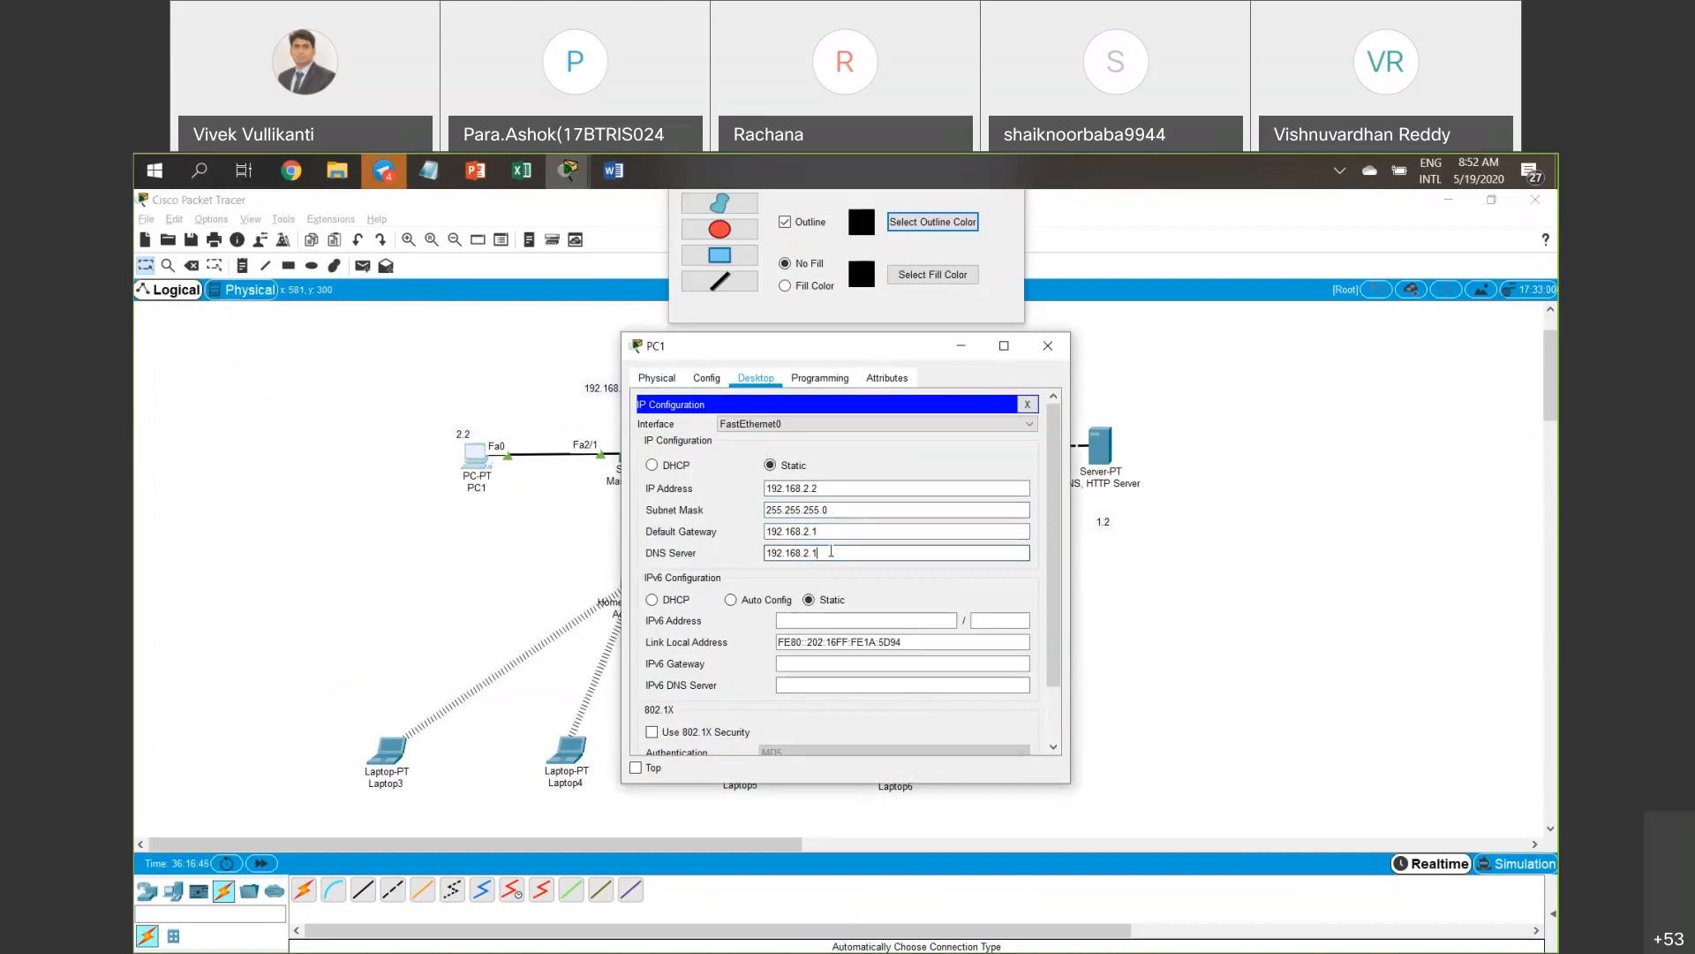
pyautogui.write('.2')
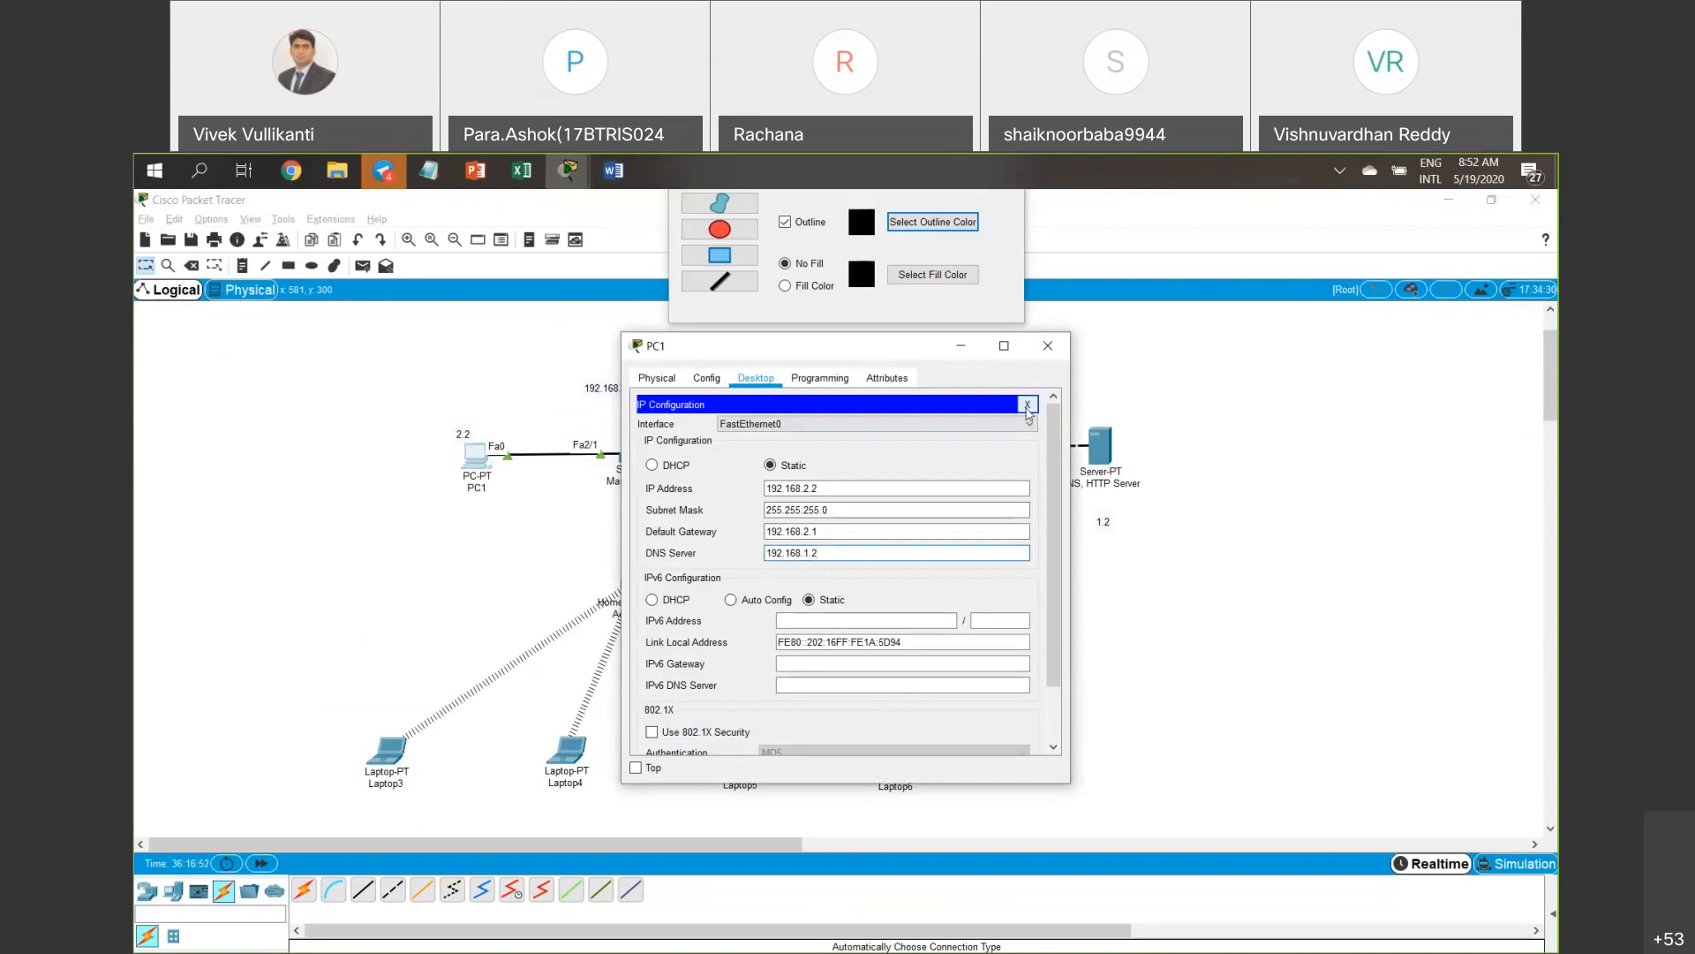
pyautogui.click(1028, 406)
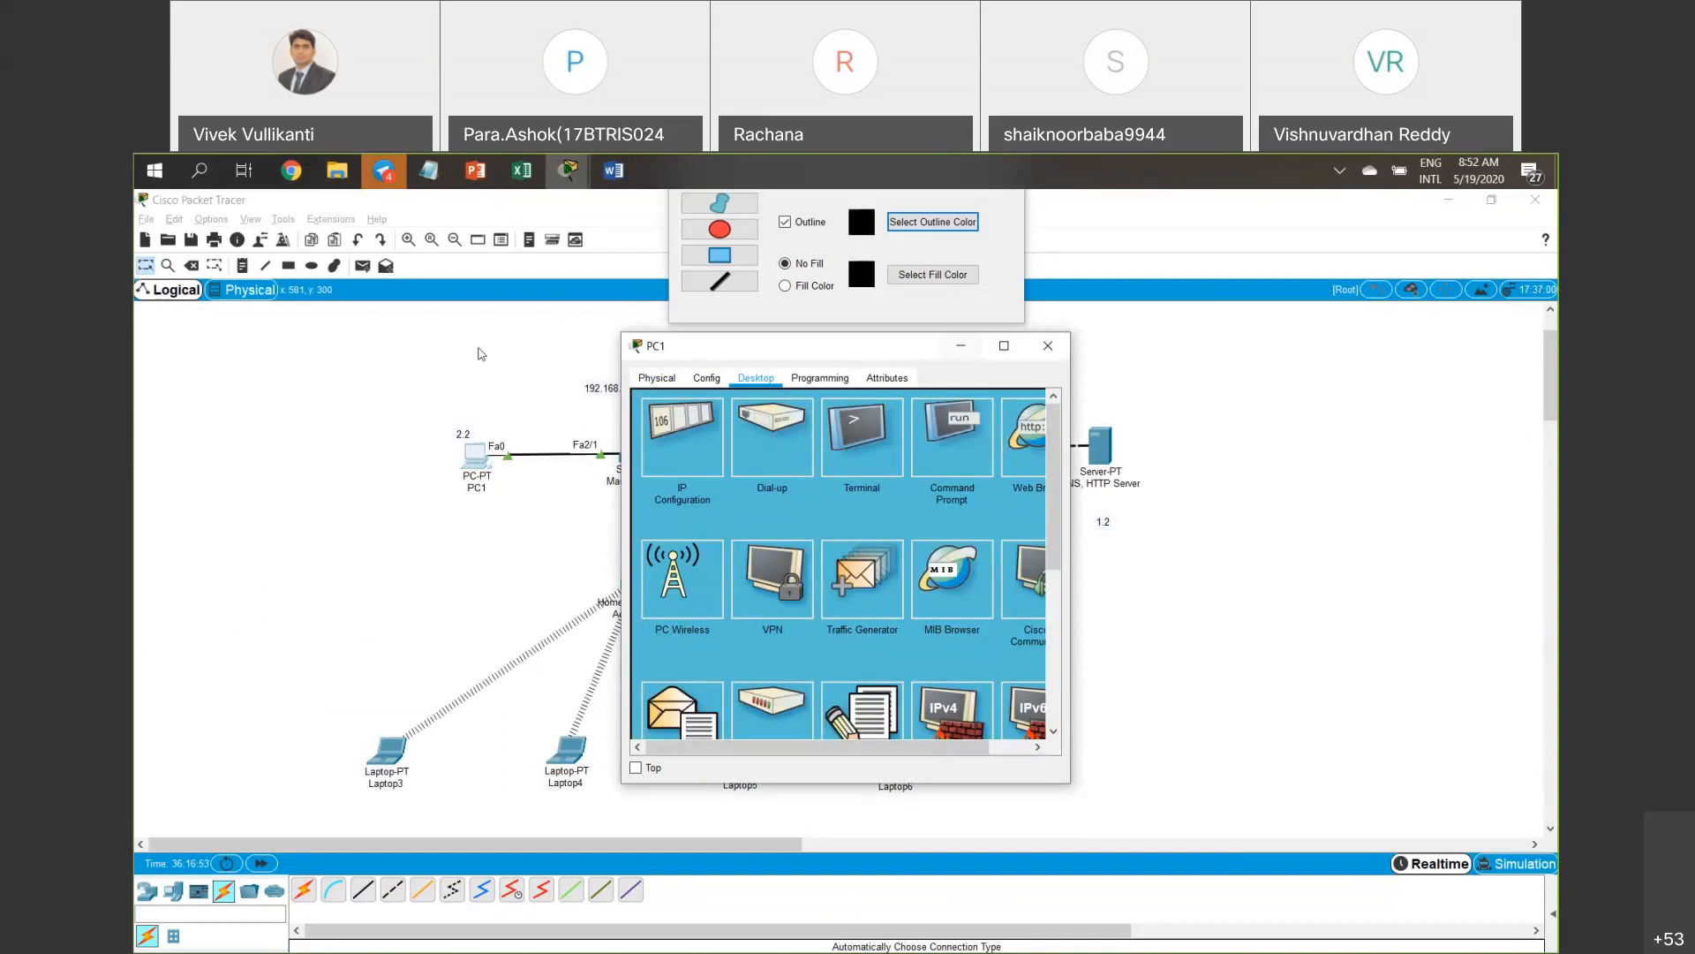
pyautogui.moveTo(925, 352); pyautogui.dragTo(540, 333)
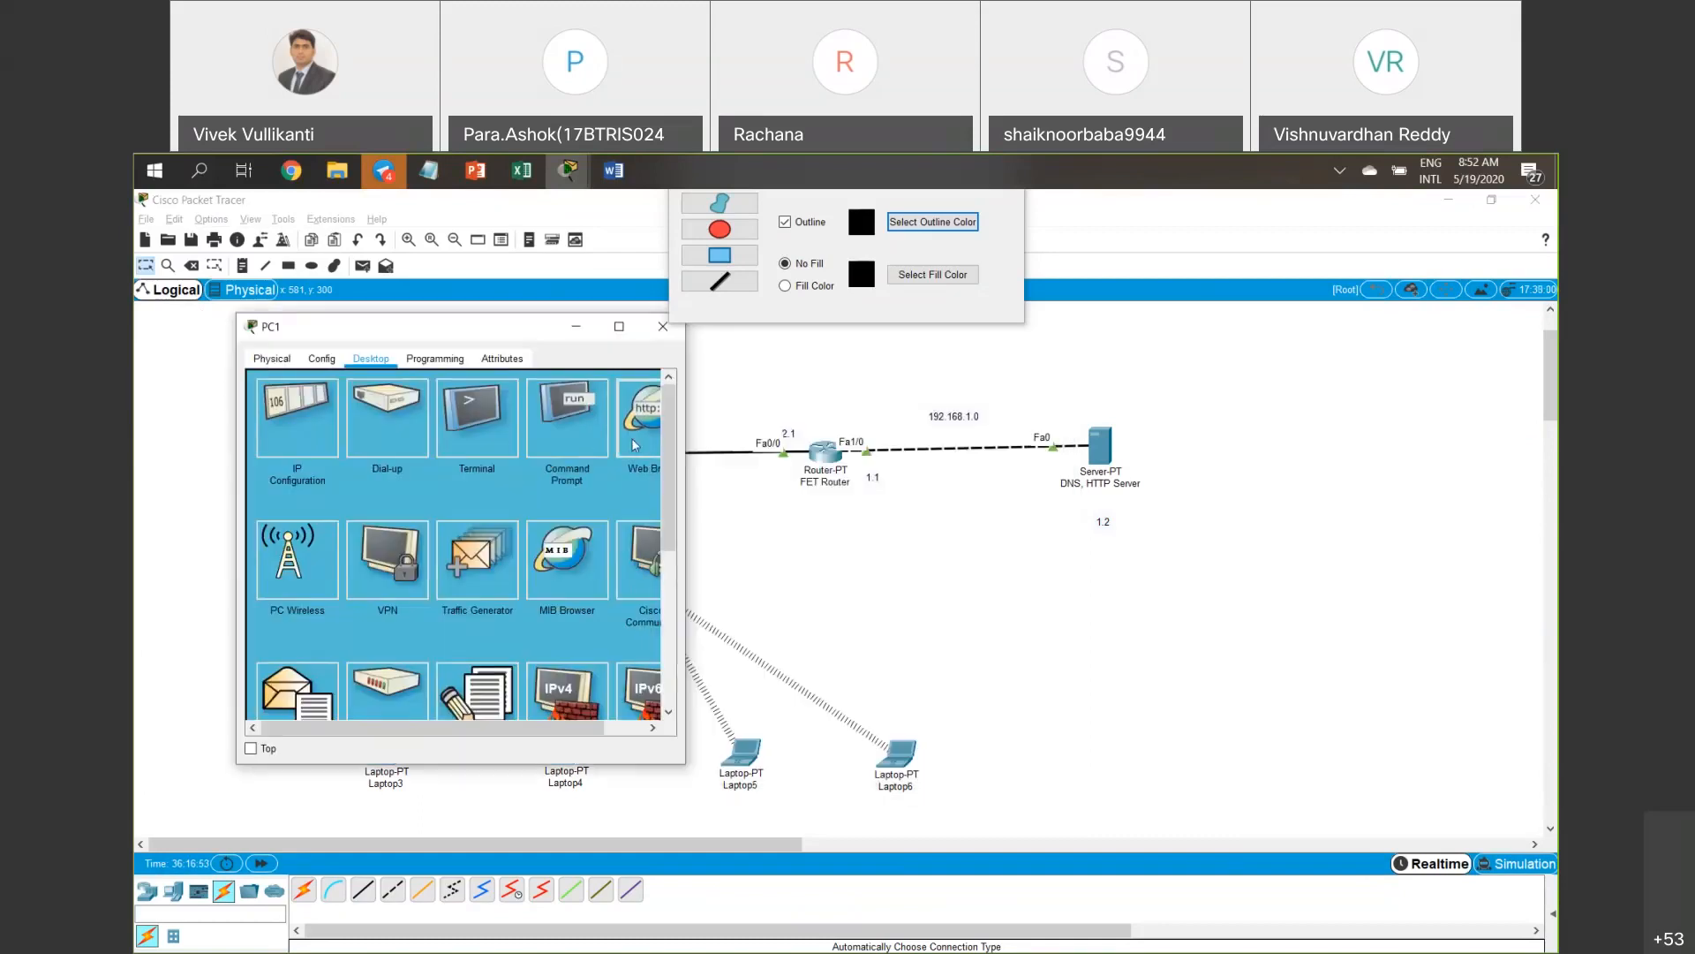
pyautogui.click(634, 444)
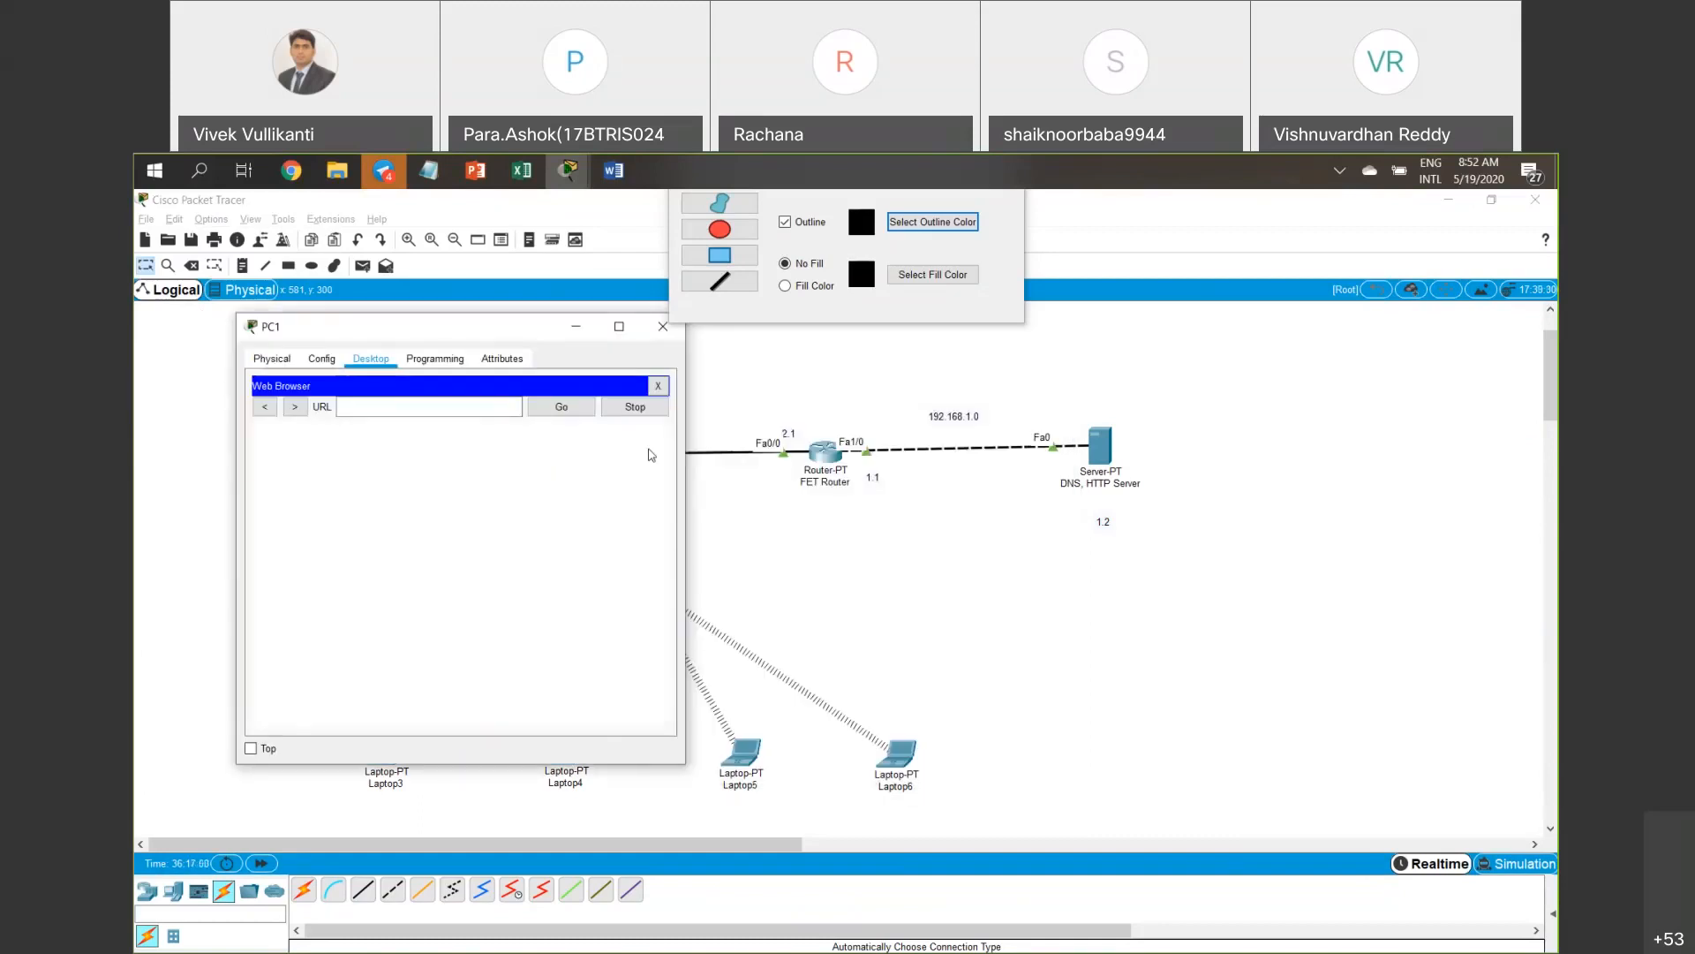
pyautogui.click(464, 406)
pyautogui.write('192.168.2.1')
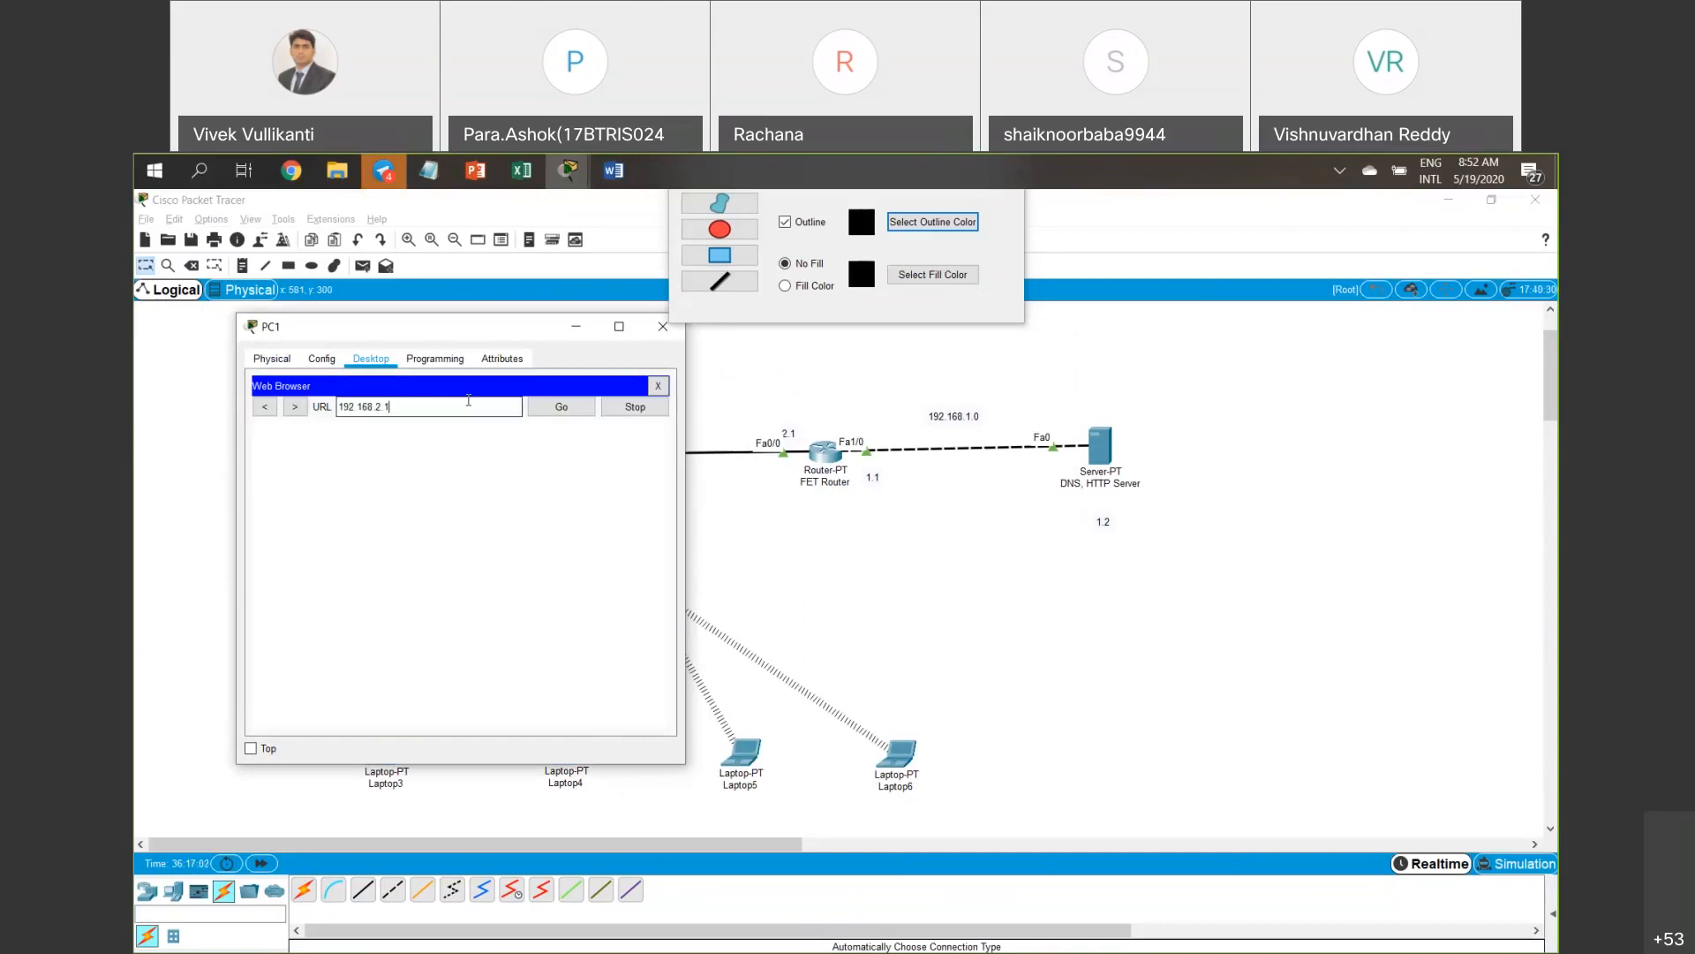
pyautogui.press('BackSpace')
pyautogui.press('BackSpace')
pyautogui.press('BackSpace')
pyautogui.press('BackSpace')
pyautogui.press('BackSpace')
pyautogui.press('BackSpace')
pyautogui.press('BackSpace')
pyautogui.press('BackSpace')
pyautogui.press('BackSpace')
pyautogui.press('BackSpace')
pyautogui.press('BackSpace')
pyautogui.write('www.fet.com')
pyautogui.press('Return')
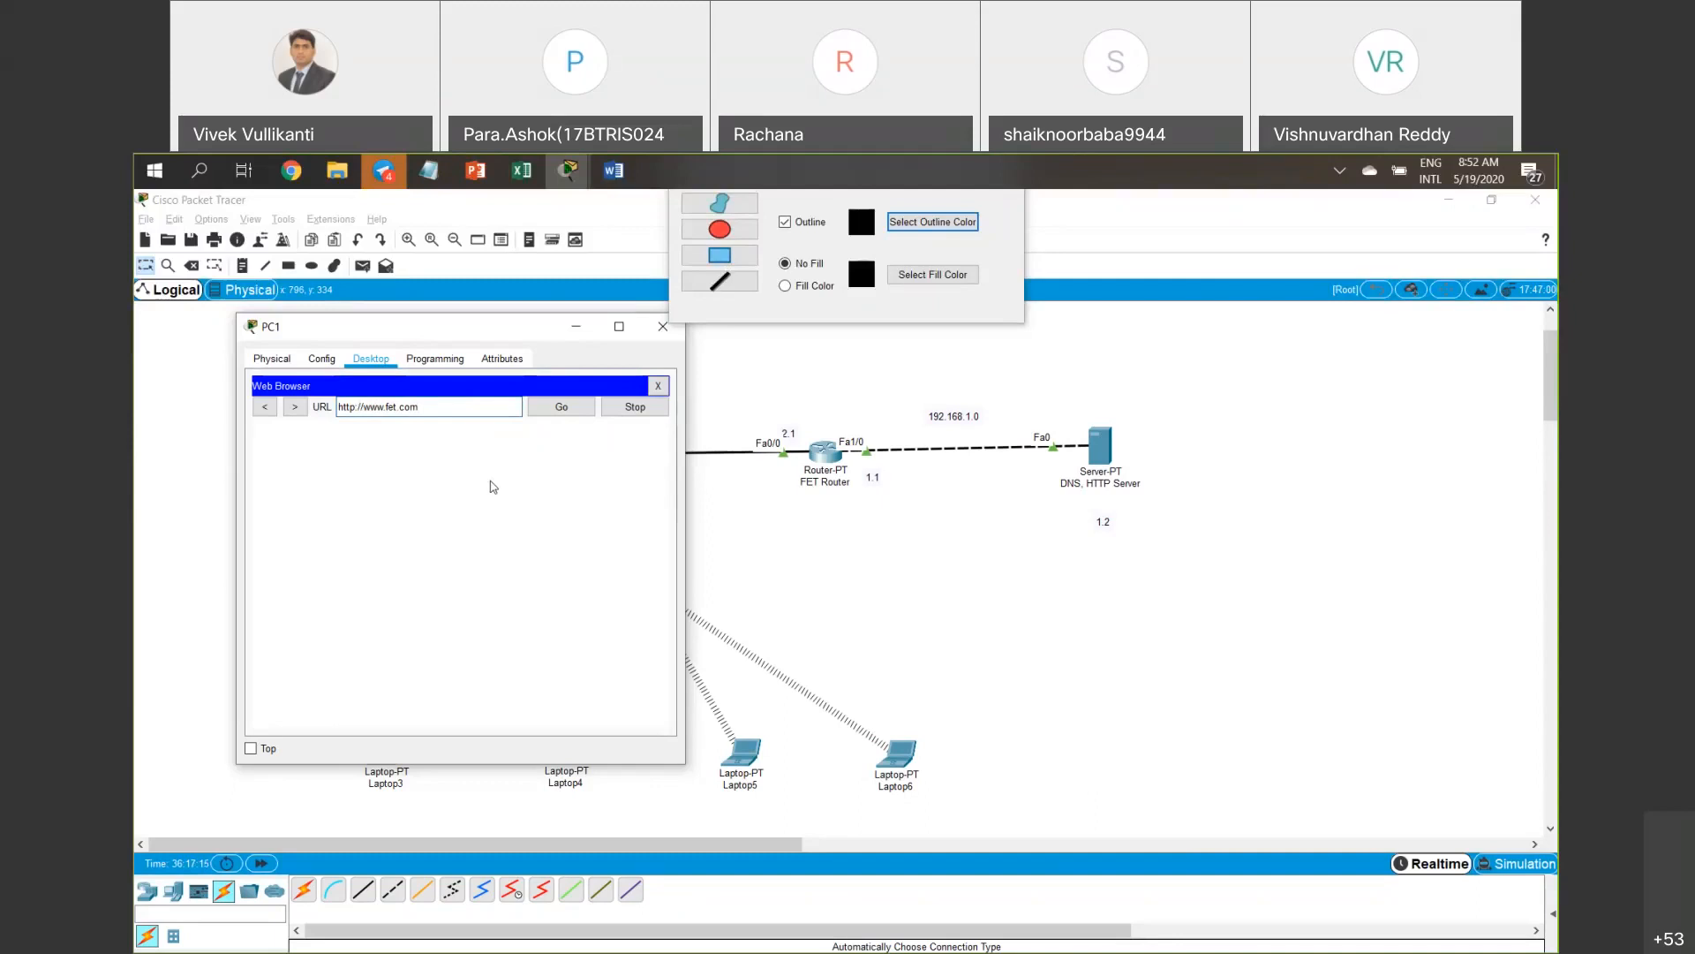
# Begin replacing the browser address with the server's 192.168 IP address.
pyautogui.moveTo(494, 326); pyautogui.dragTo(492, 460)
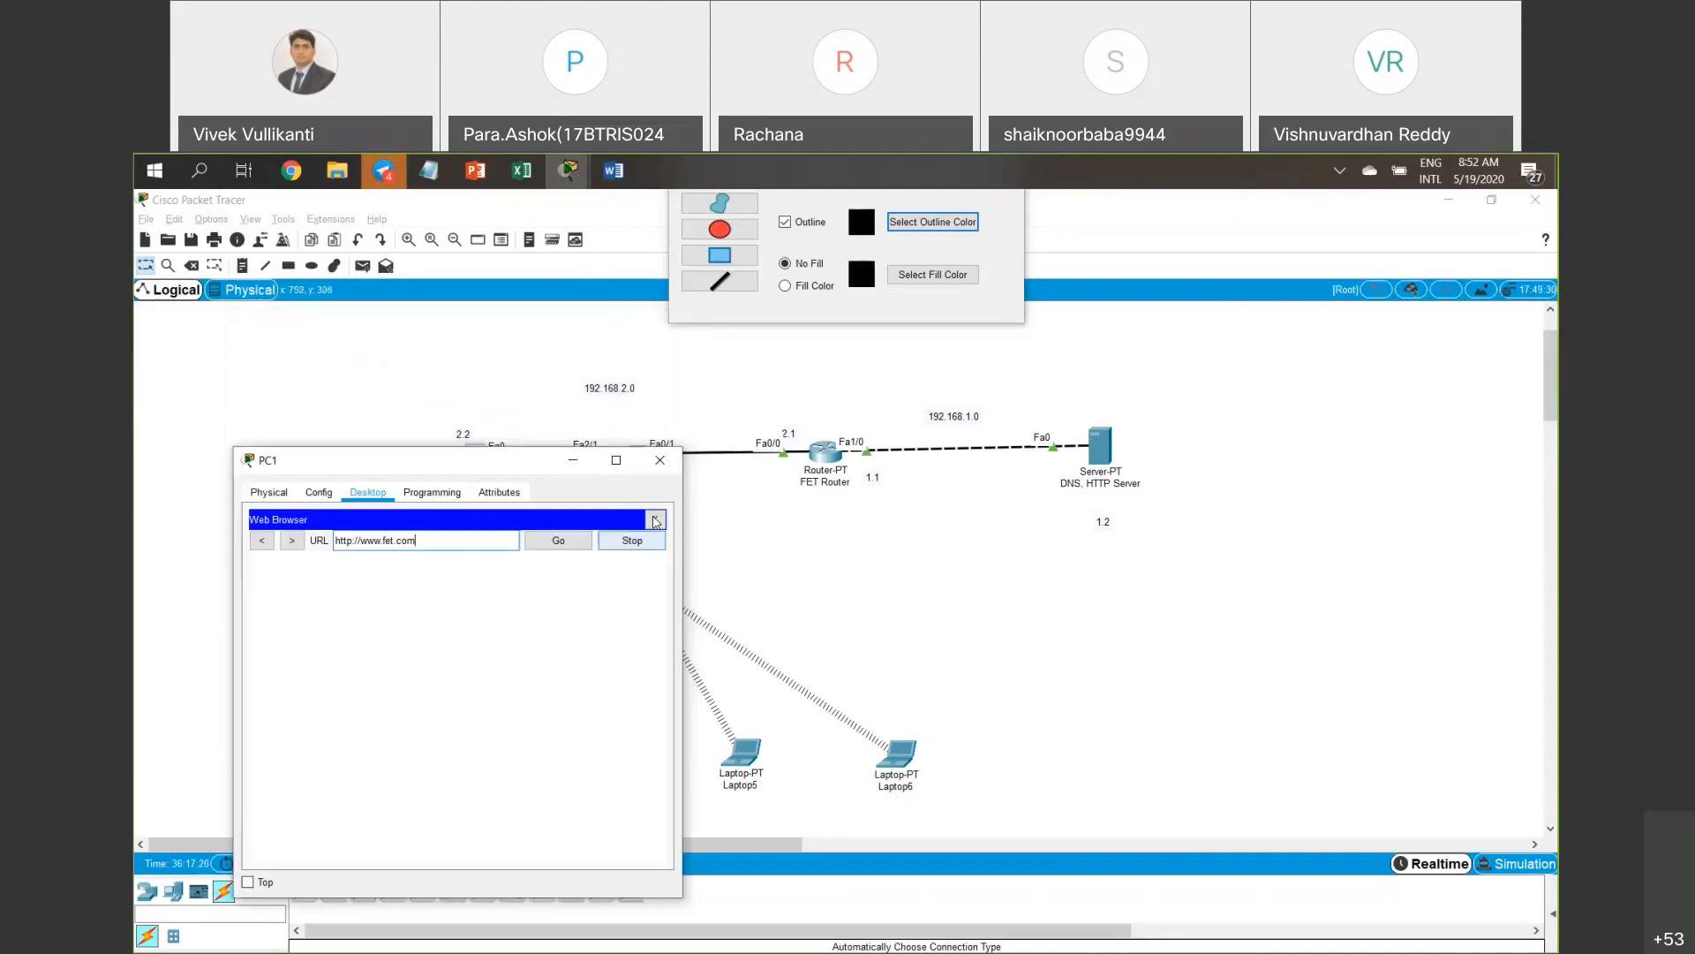
pyautogui.doubleClick(421, 537)
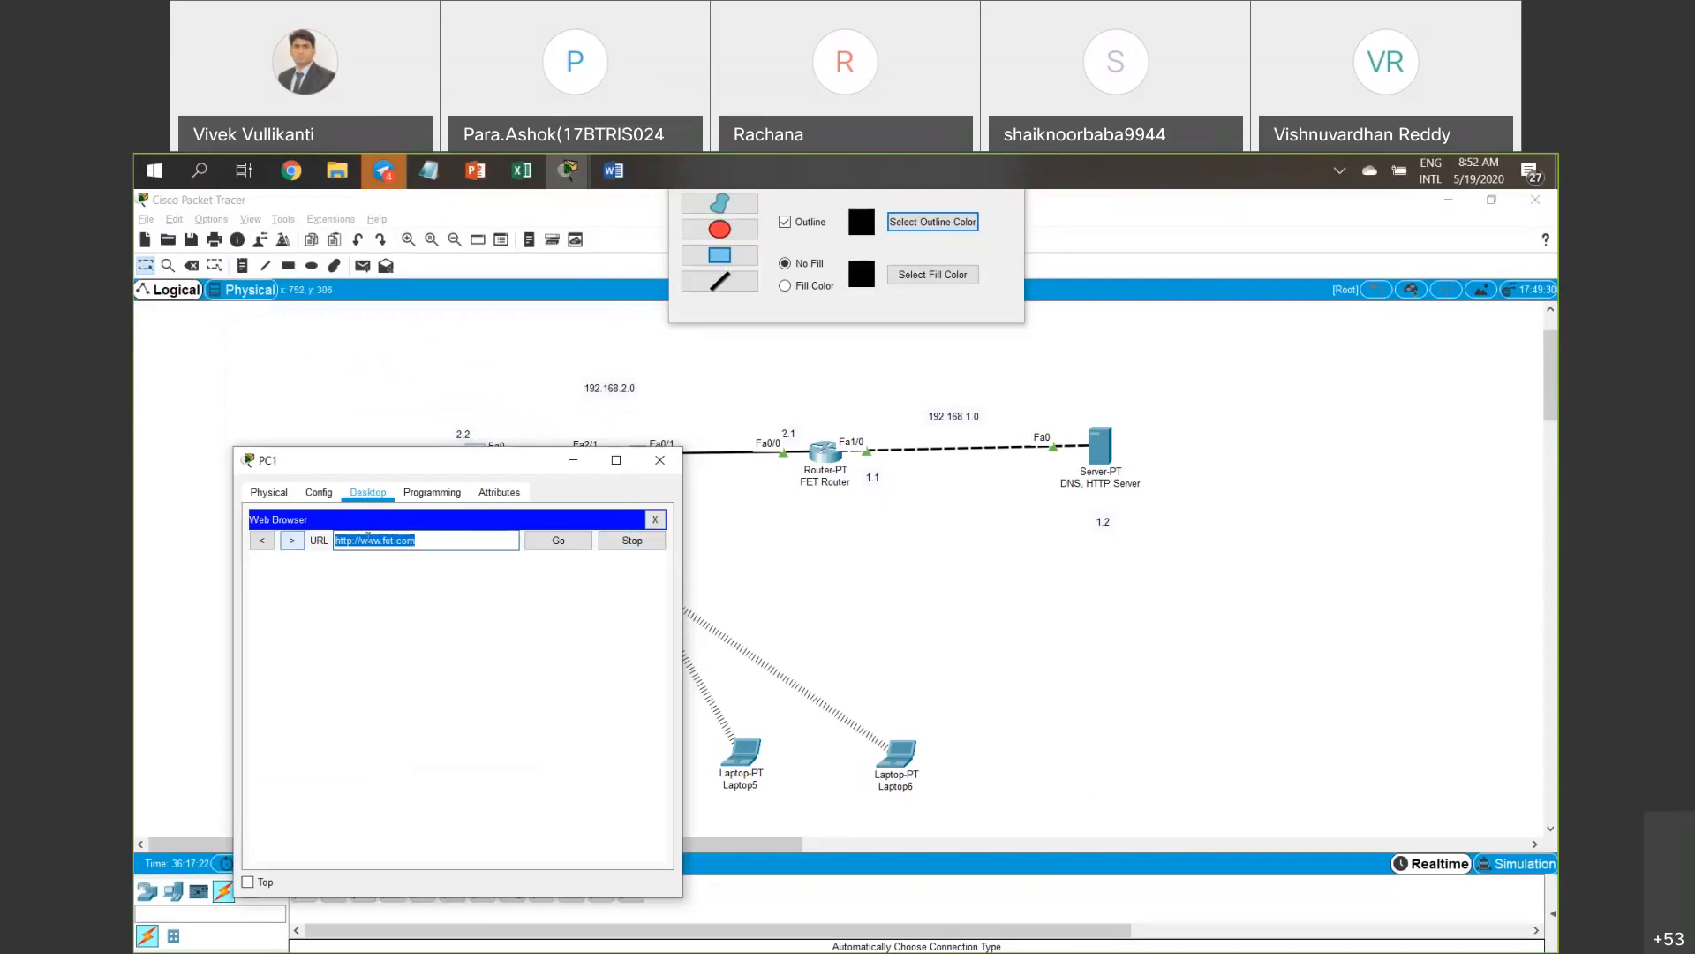
pyautogui.write('192.')
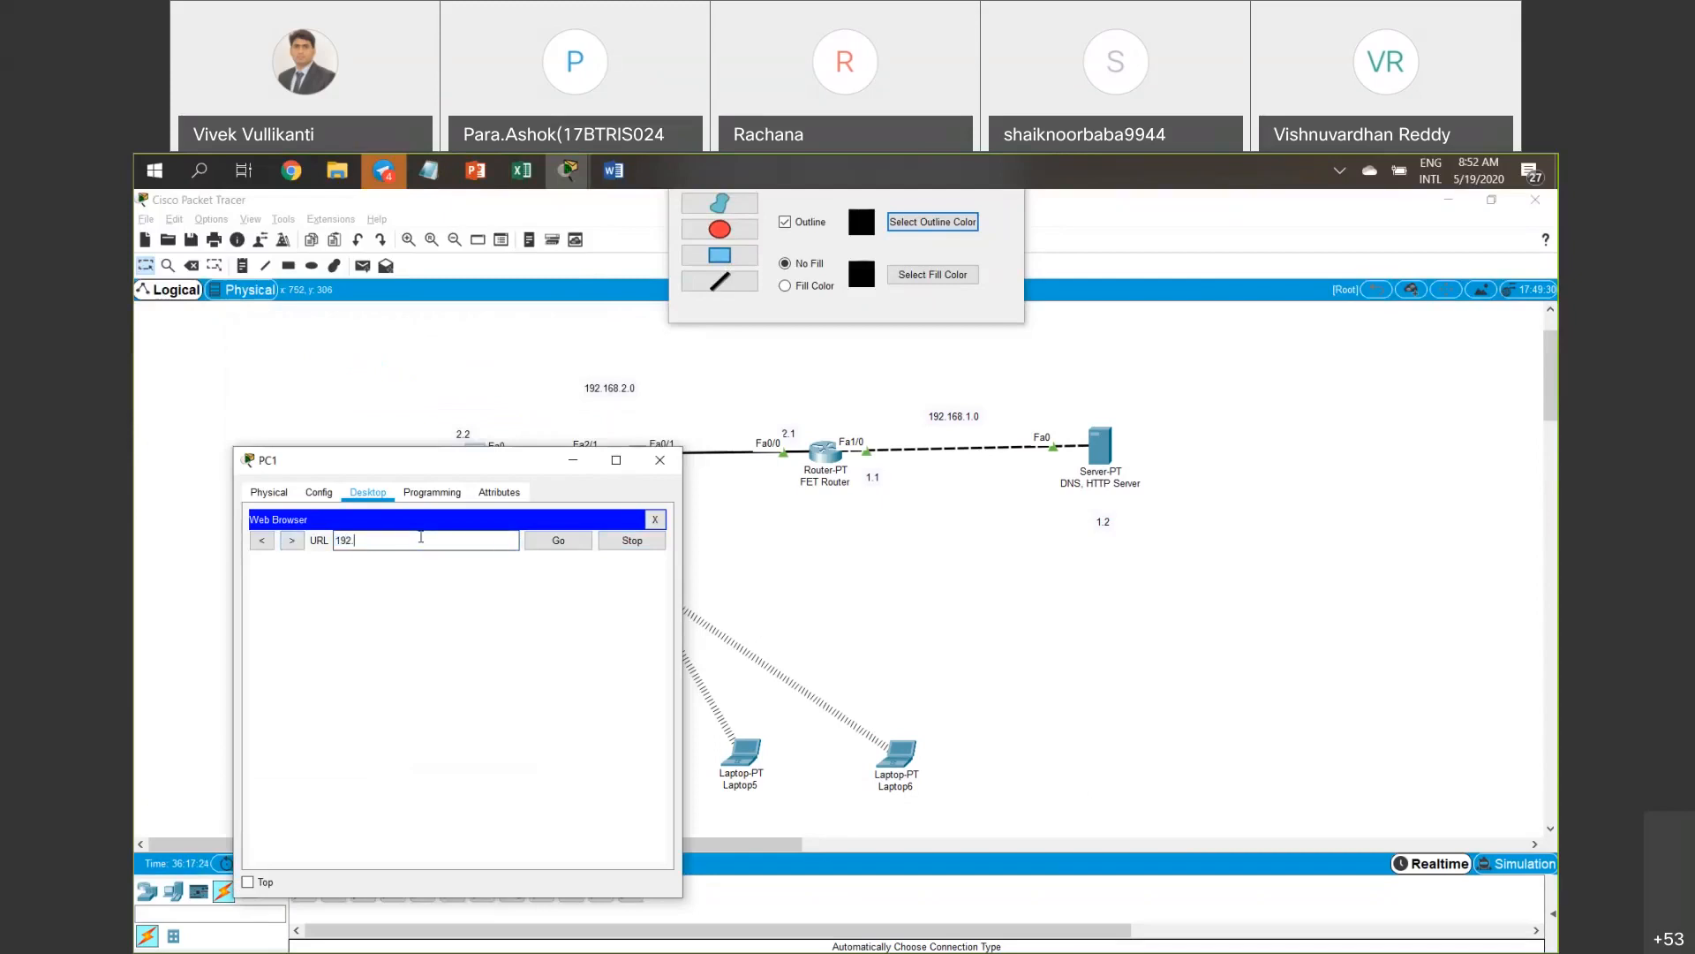
pyautogui.write('168')
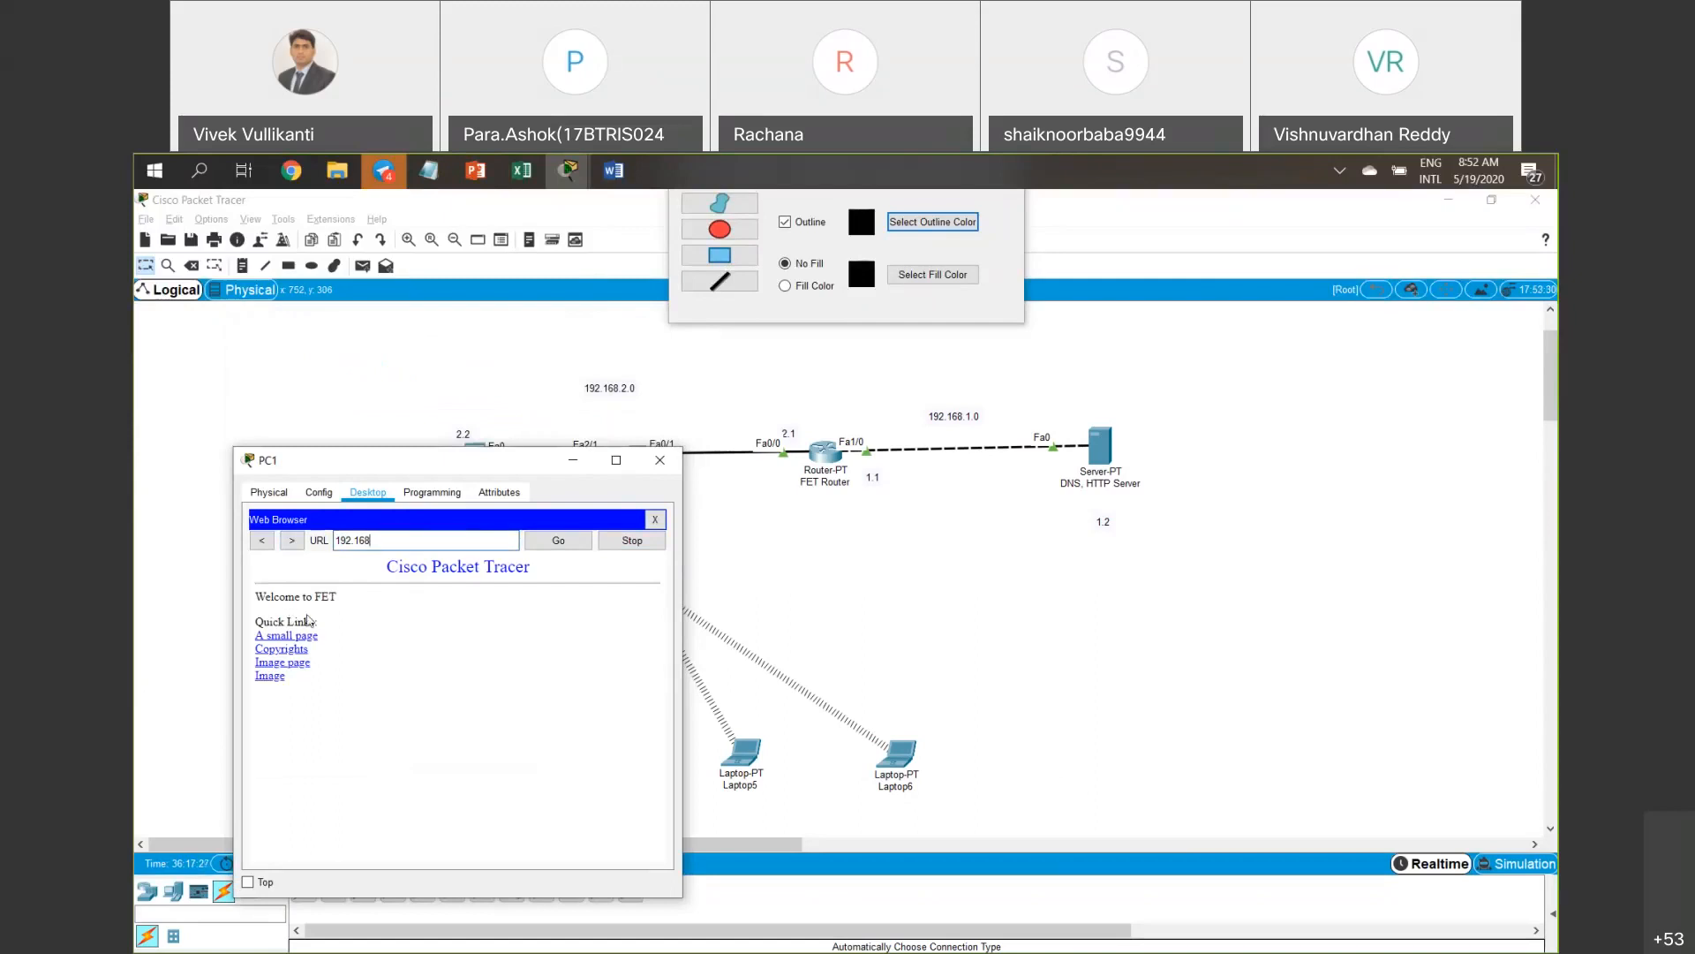
# Load the FET page at 192.168.1.2, then open the A small page link and go back.
pyautogui.moveTo(267, 604); pyautogui.dragTo(357, 600)
pyautogui.click(261, 598)
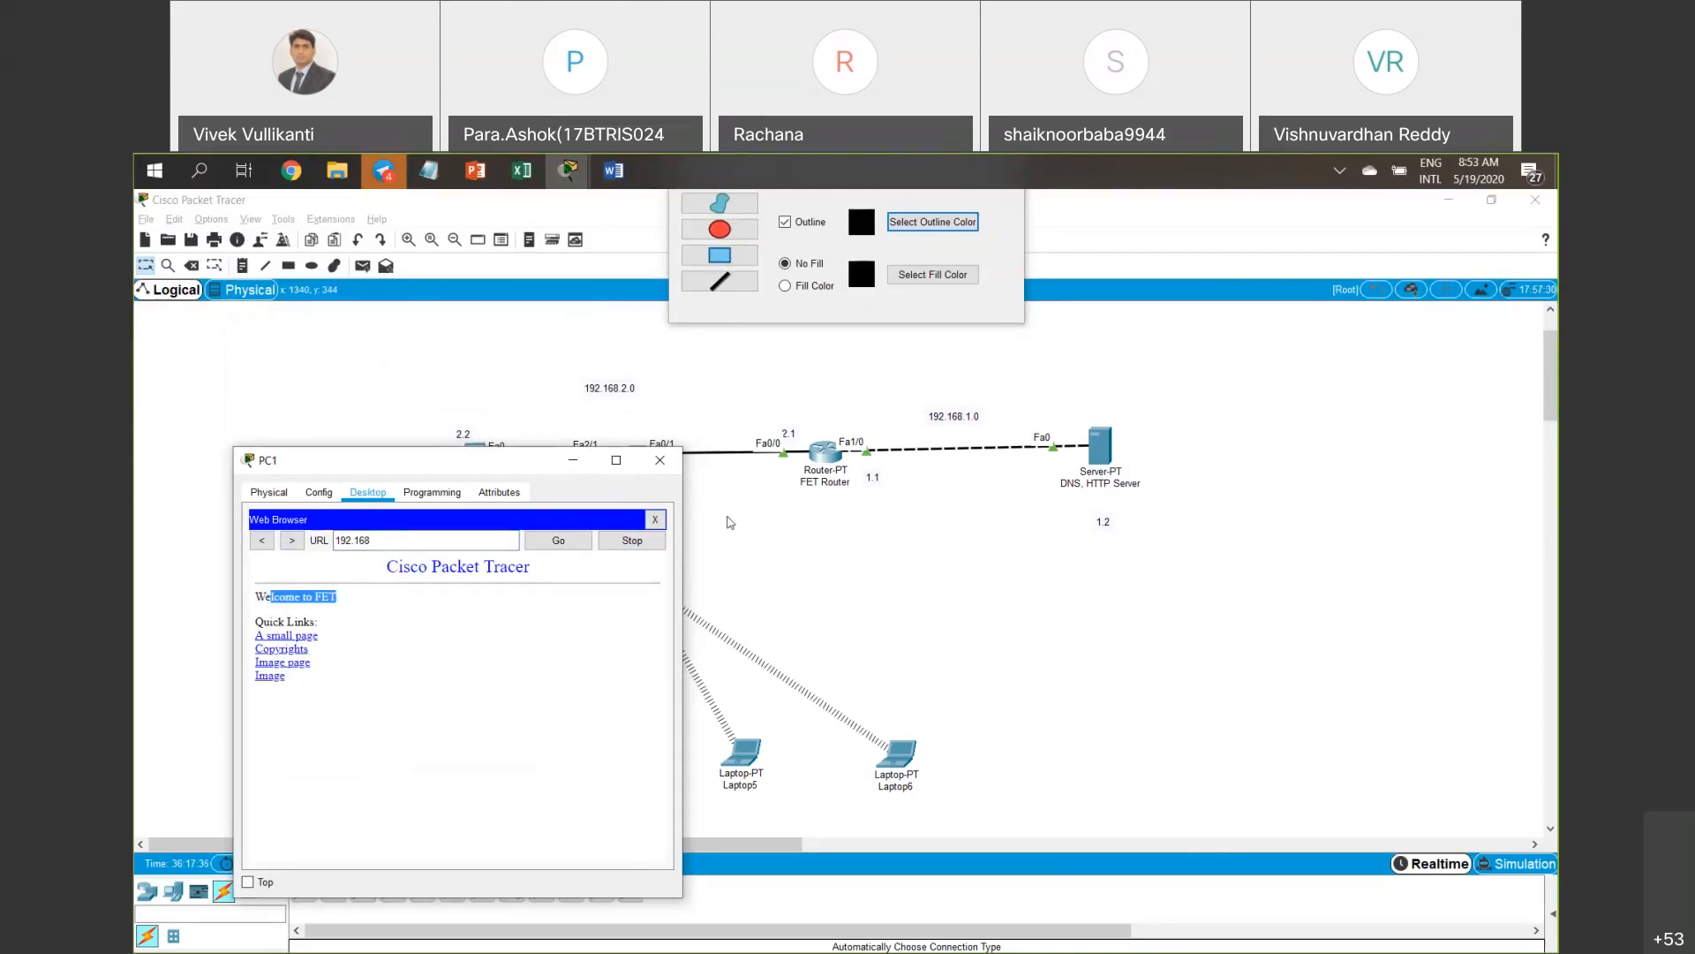
pyautogui.moveTo(372, 540); pyautogui.dragTo(328, 541)
pyautogui.click(388, 540)
pyautogui.write('.1.2')
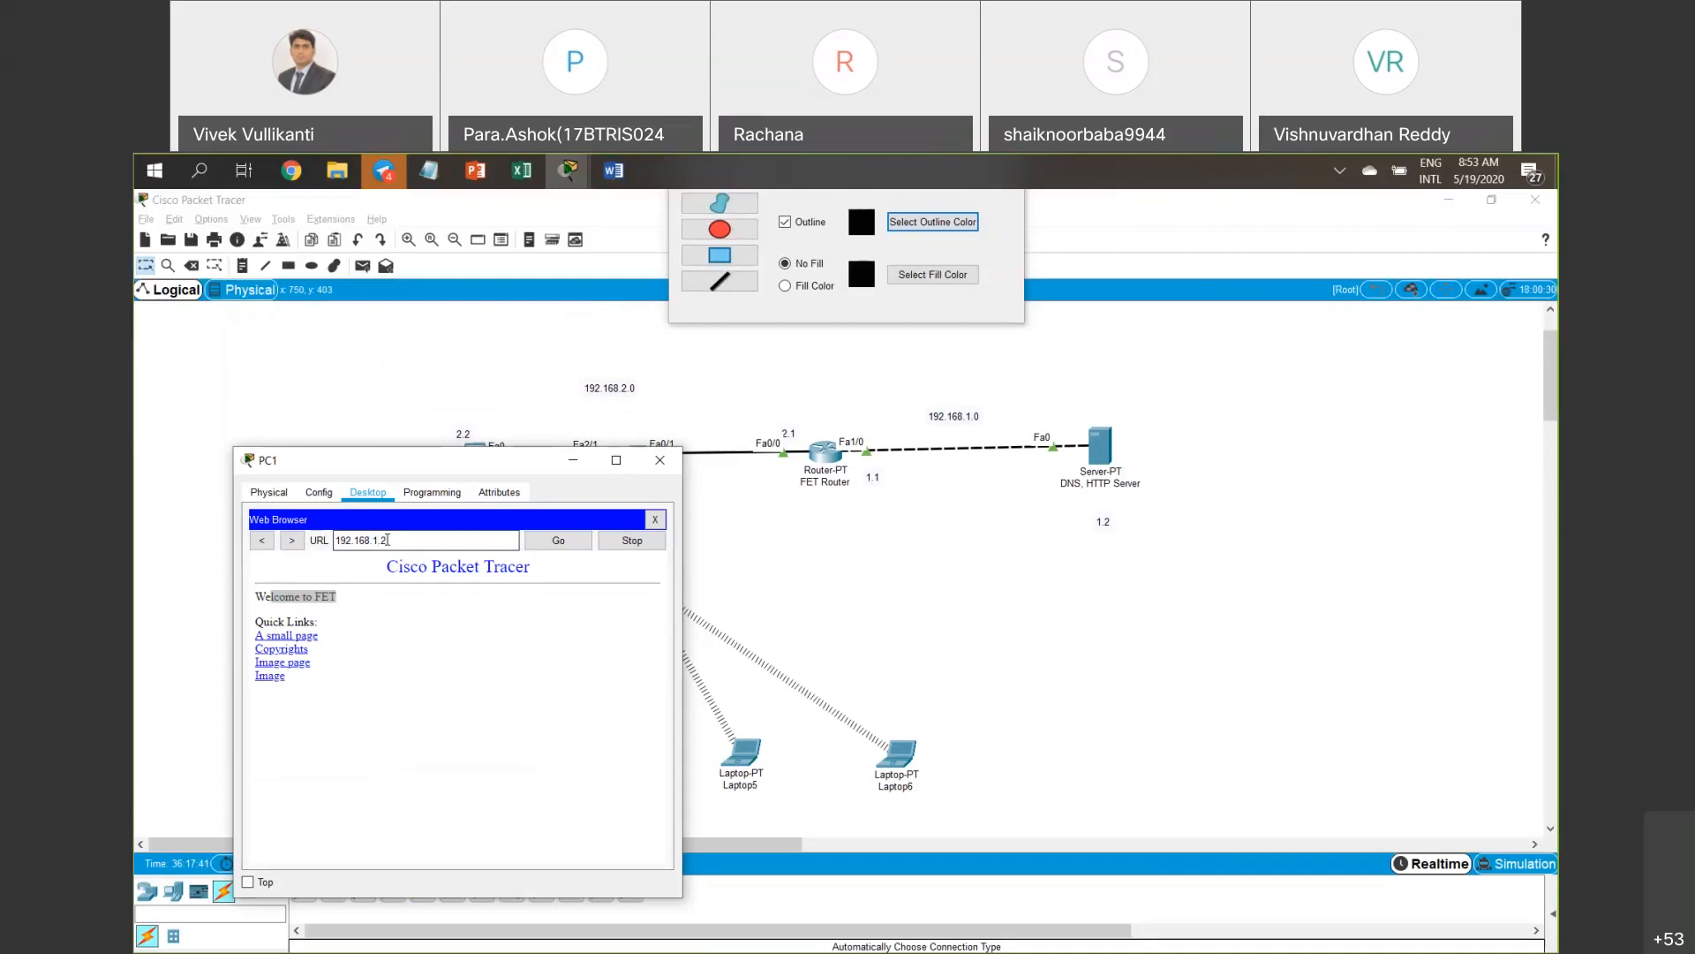
pyautogui.press('Return')
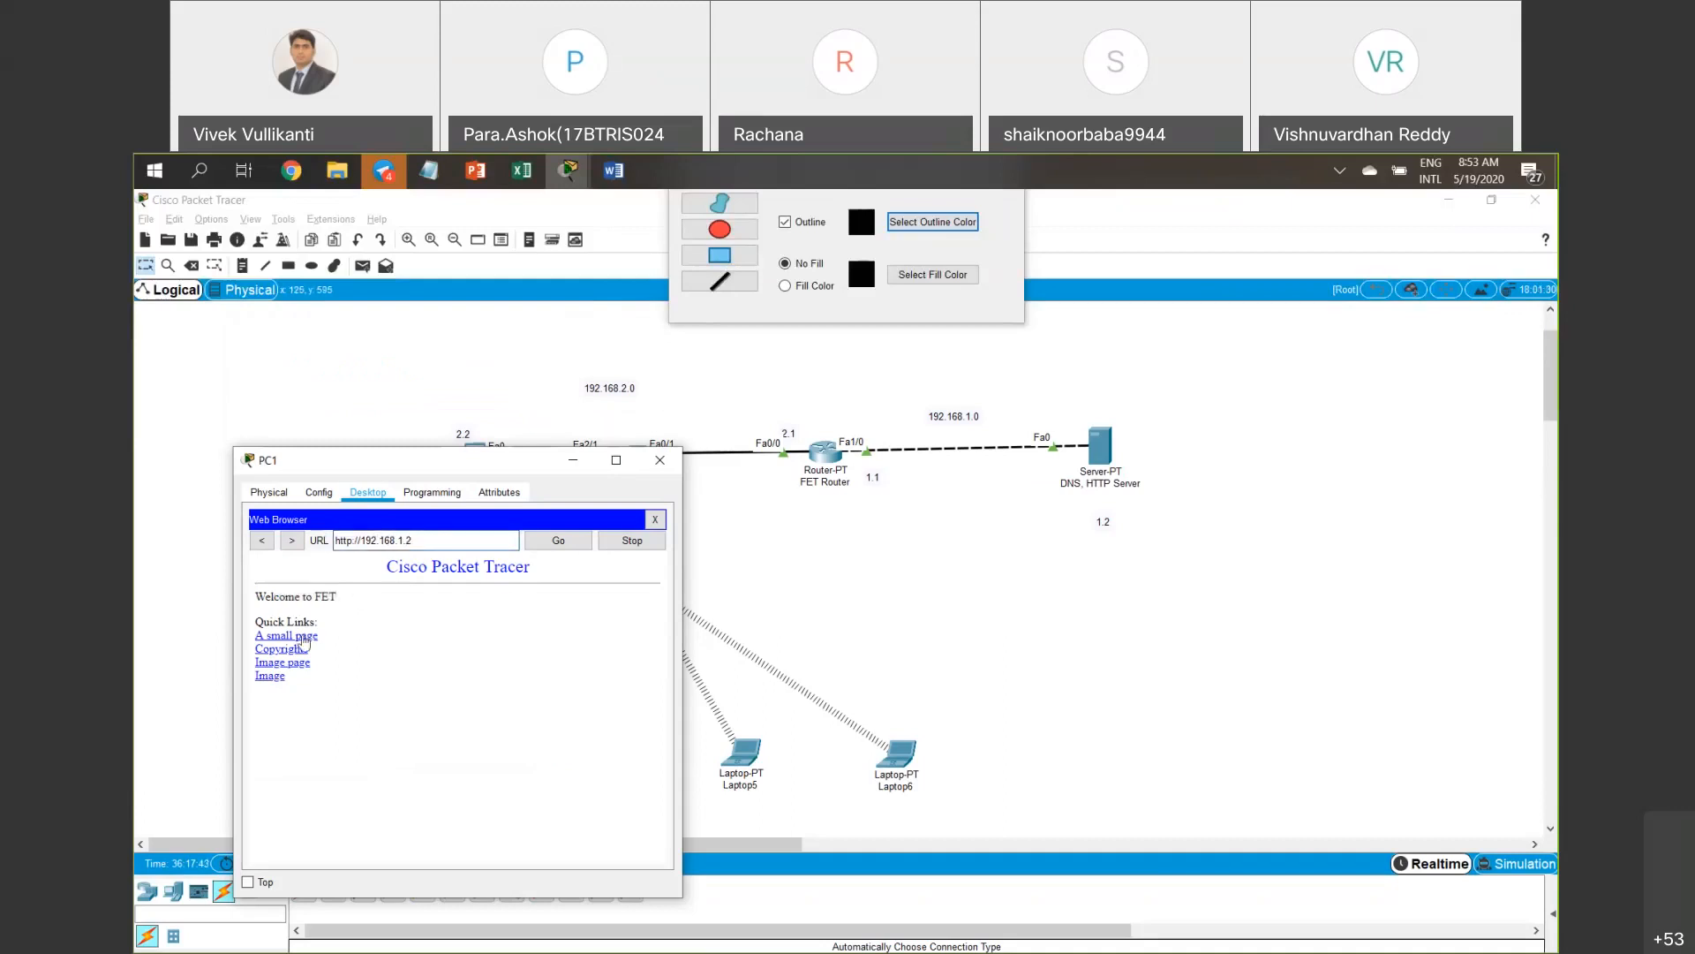
pyautogui.click(302, 636)
pyautogui.click(265, 579)
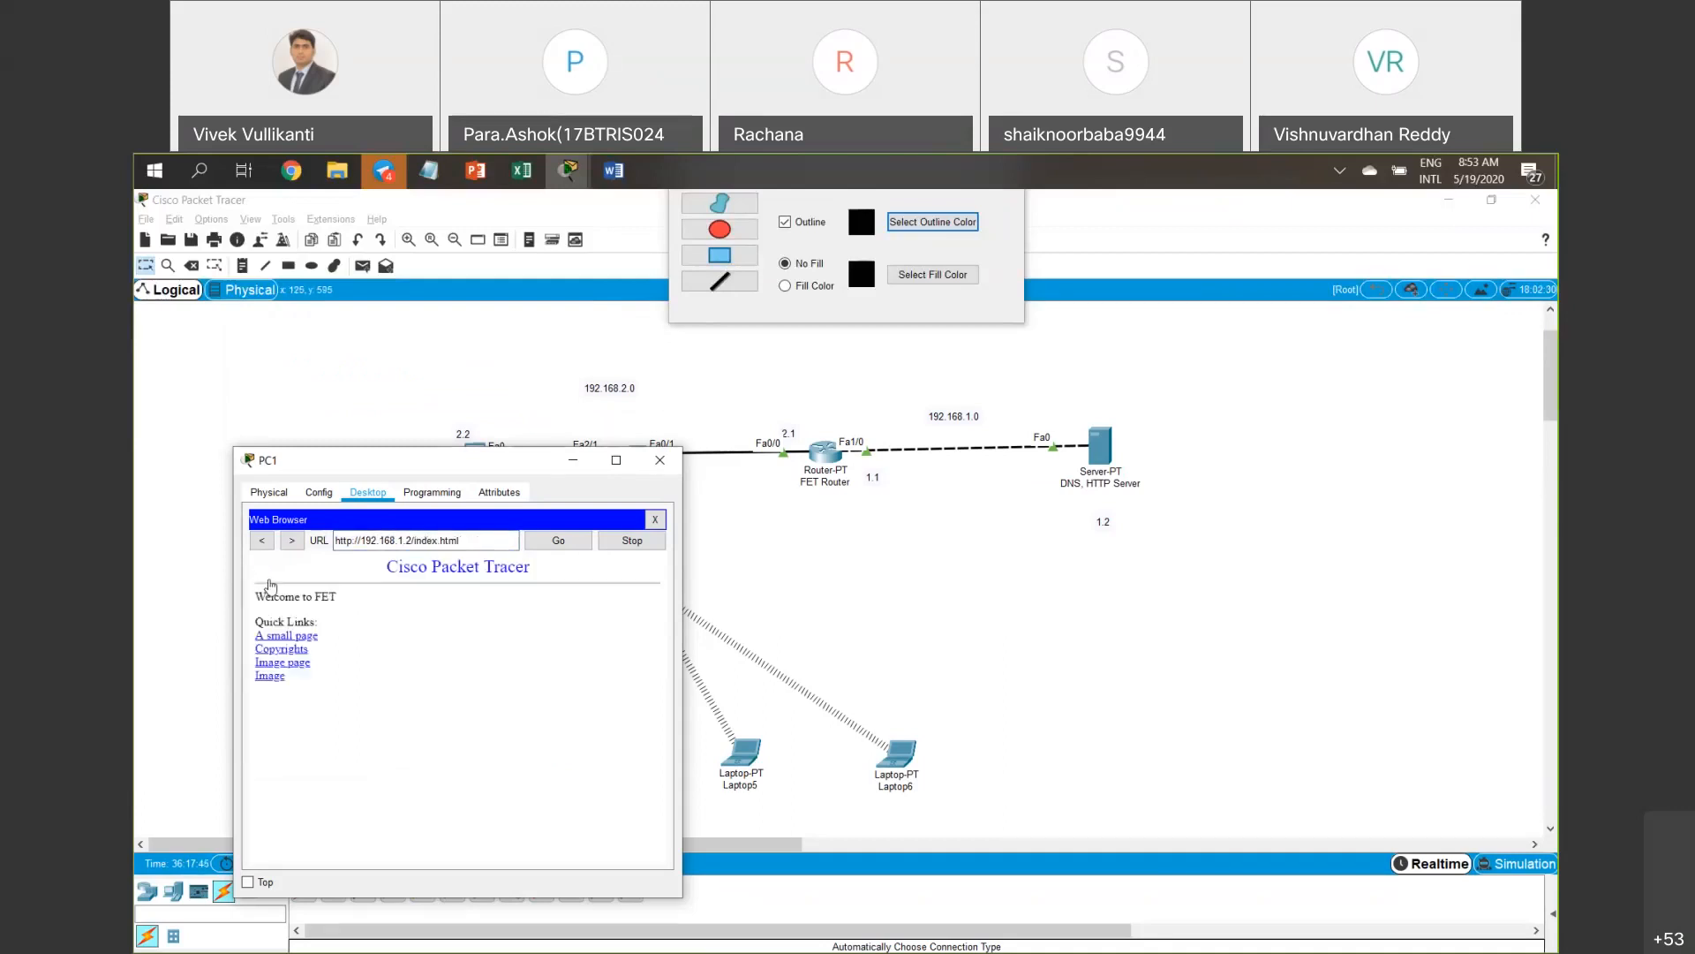
# Reload 192.168.1.2 in a reopened browser, then close the PC1 window.
pyautogui.click(655, 521)
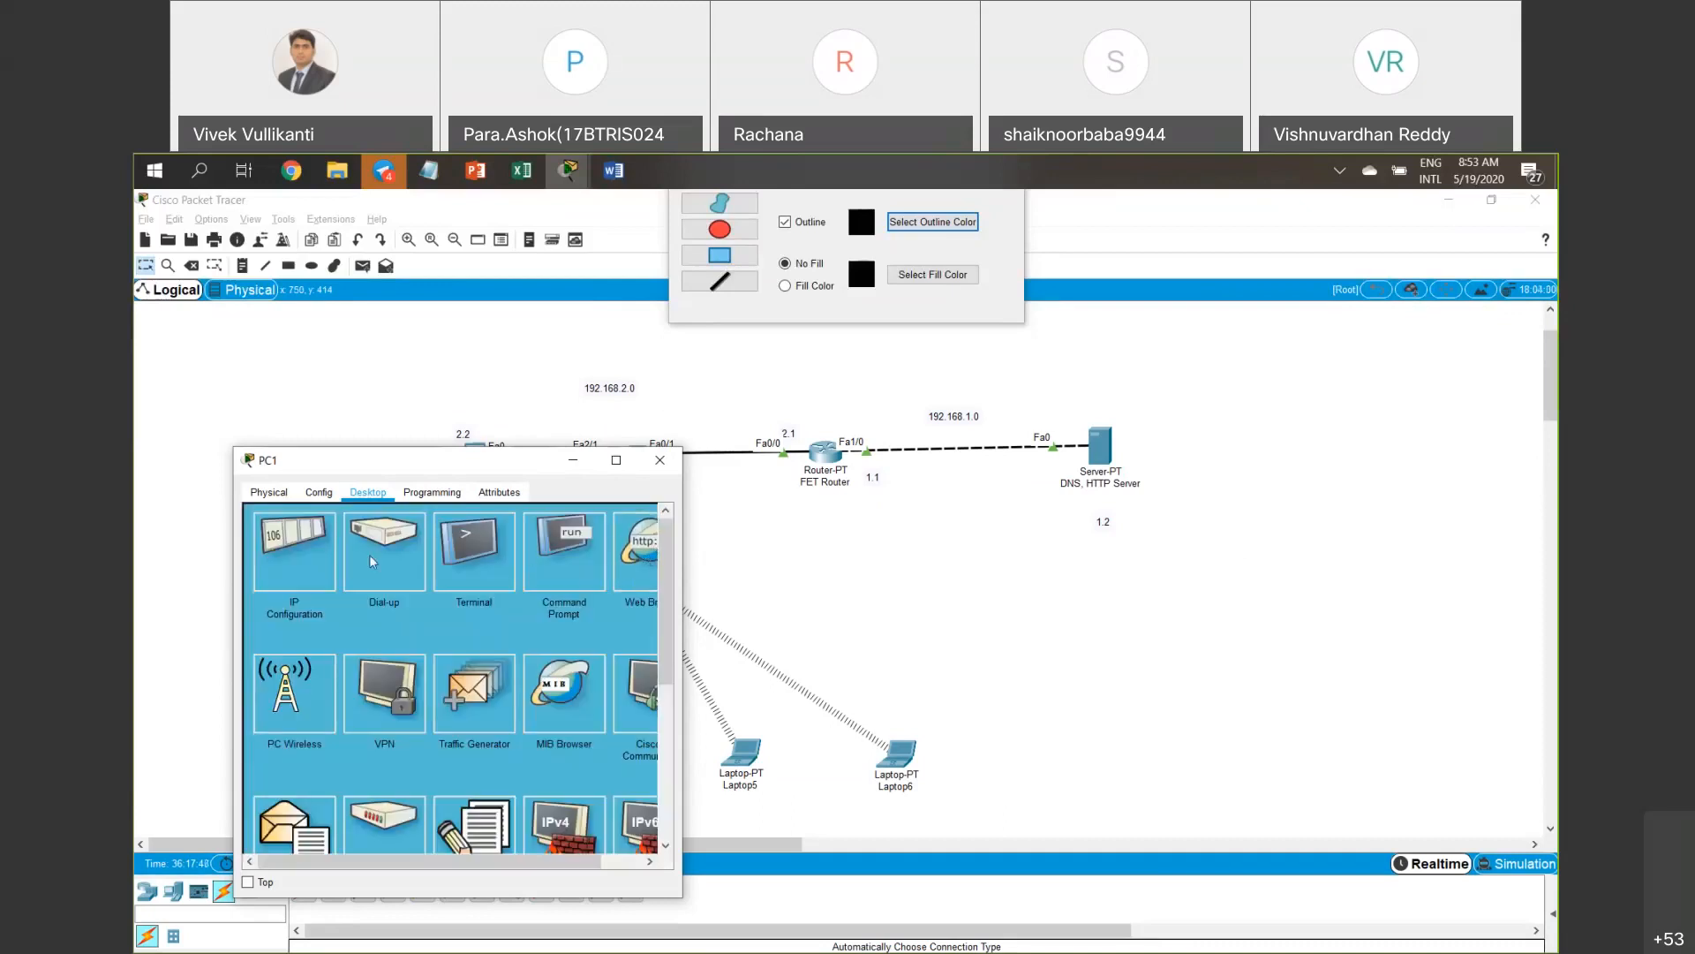
pyautogui.click(641, 556)
pyautogui.write('192.168.2.1')
pyautogui.press('BackSpace')
pyautogui.press('BackSpace')
pyautogui.press('BackSpace')
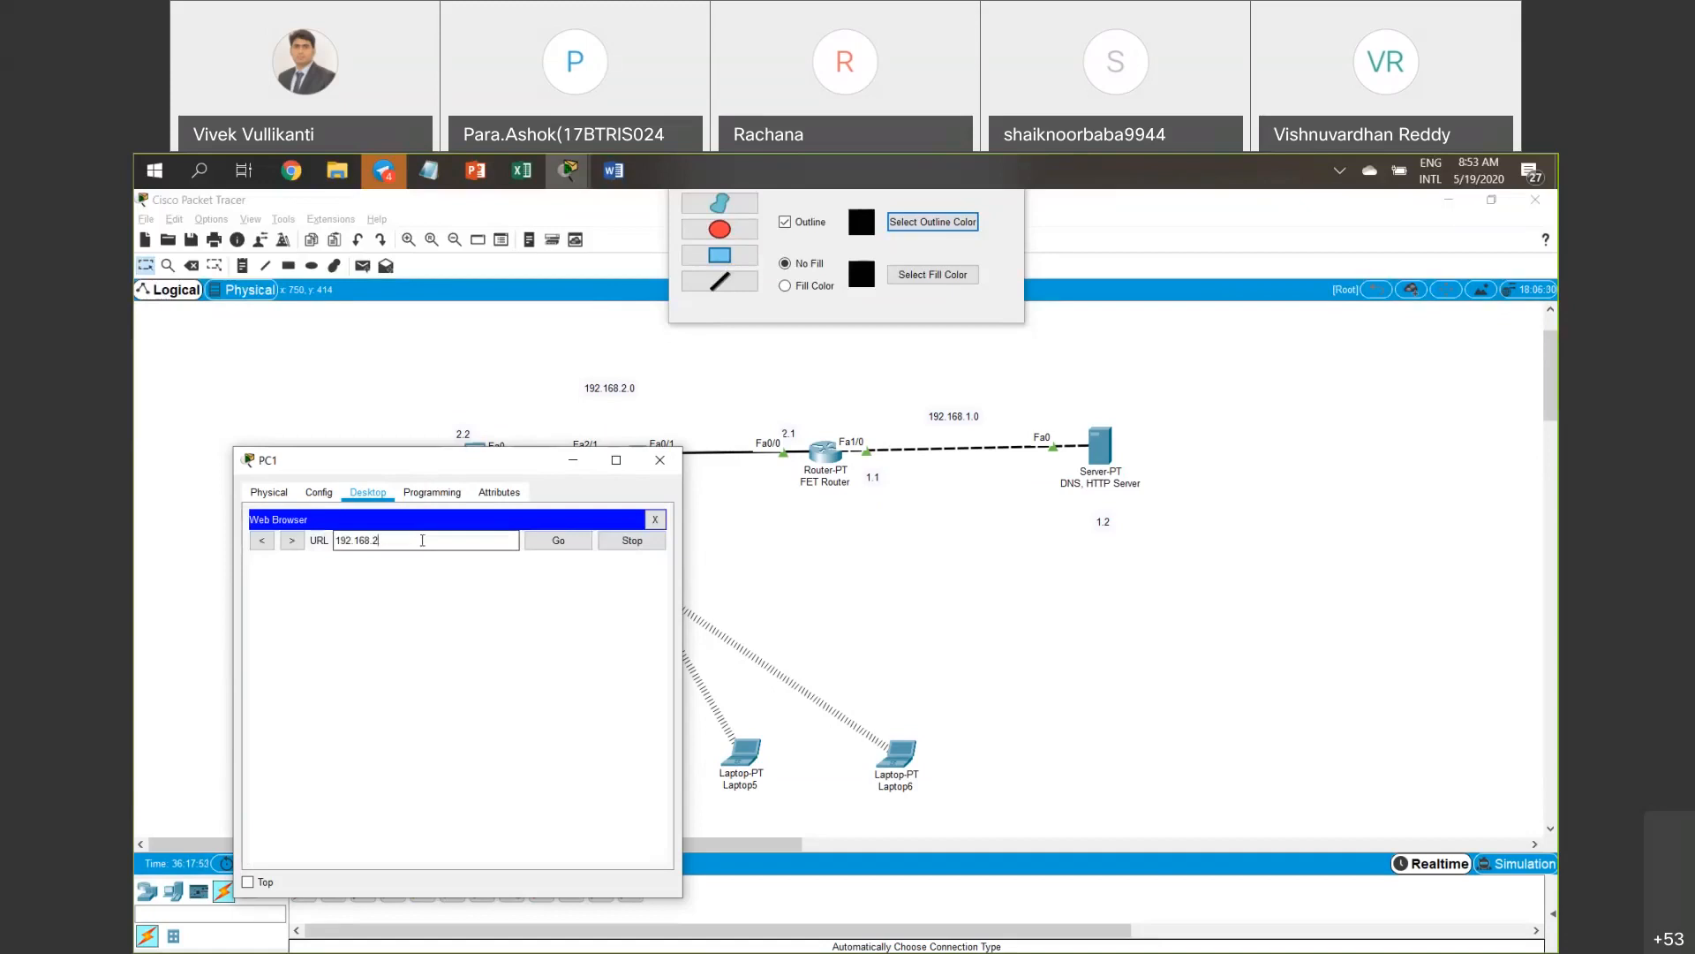
pyautogui.write('1.2')
pyautogui.press('Return')
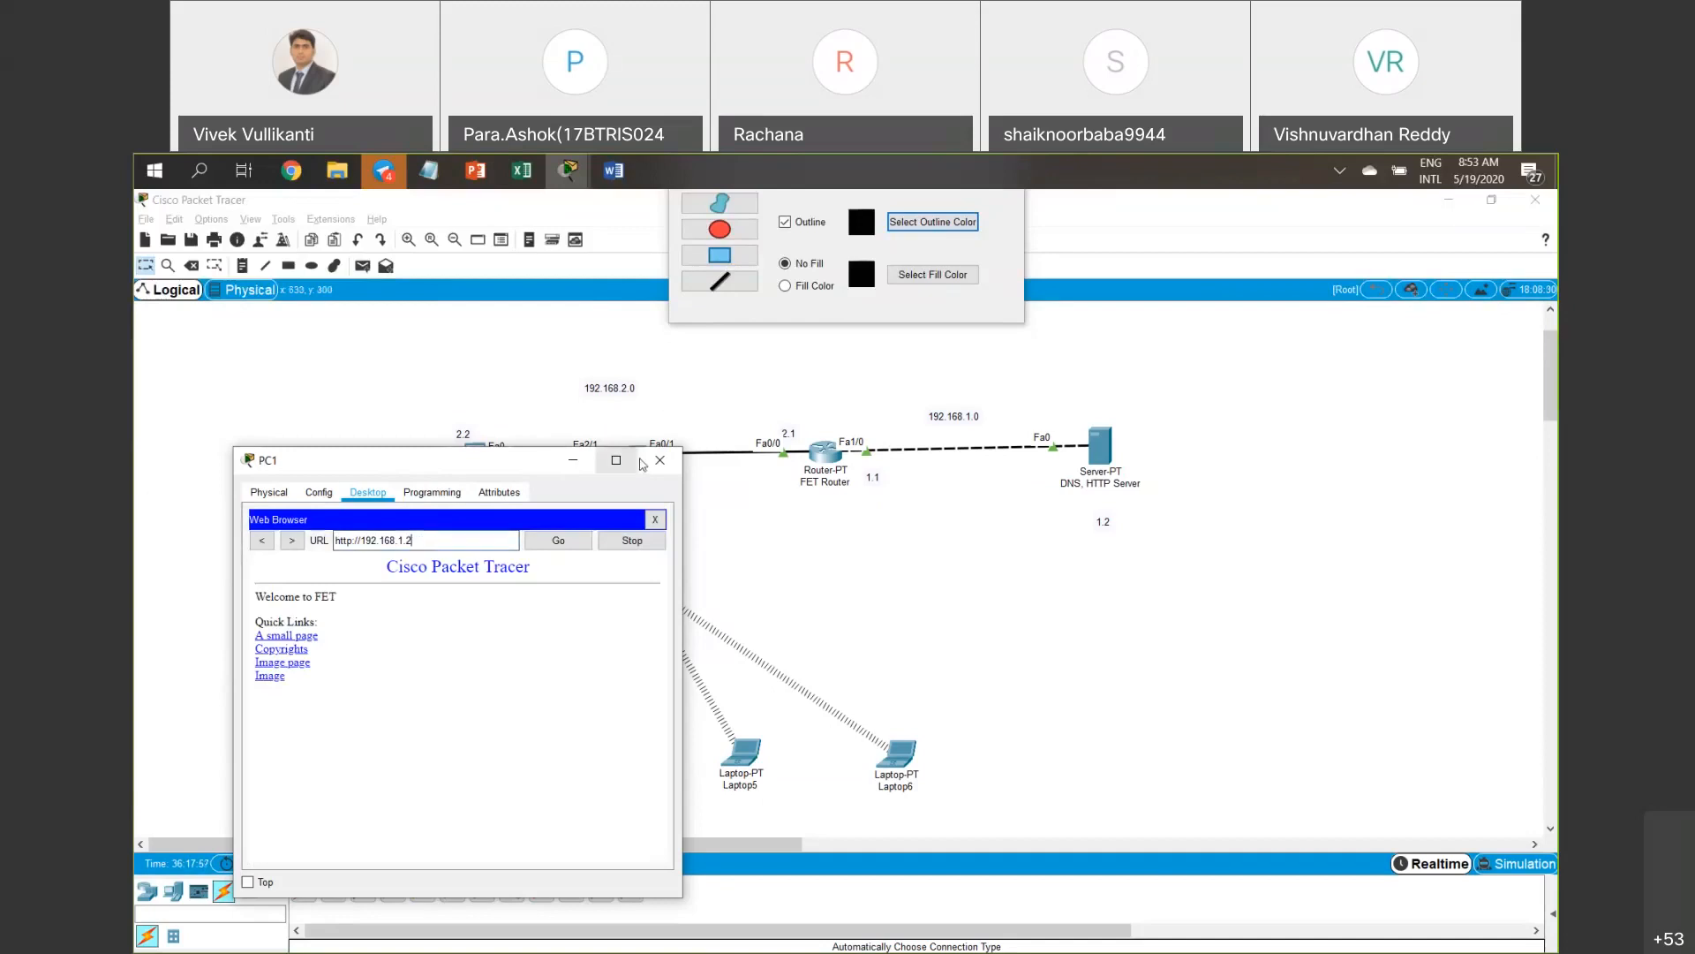
pyautogui.click(660, 459)
pyautogui.moveTo(398, 529); pyautogui.dragTo(529, 392)
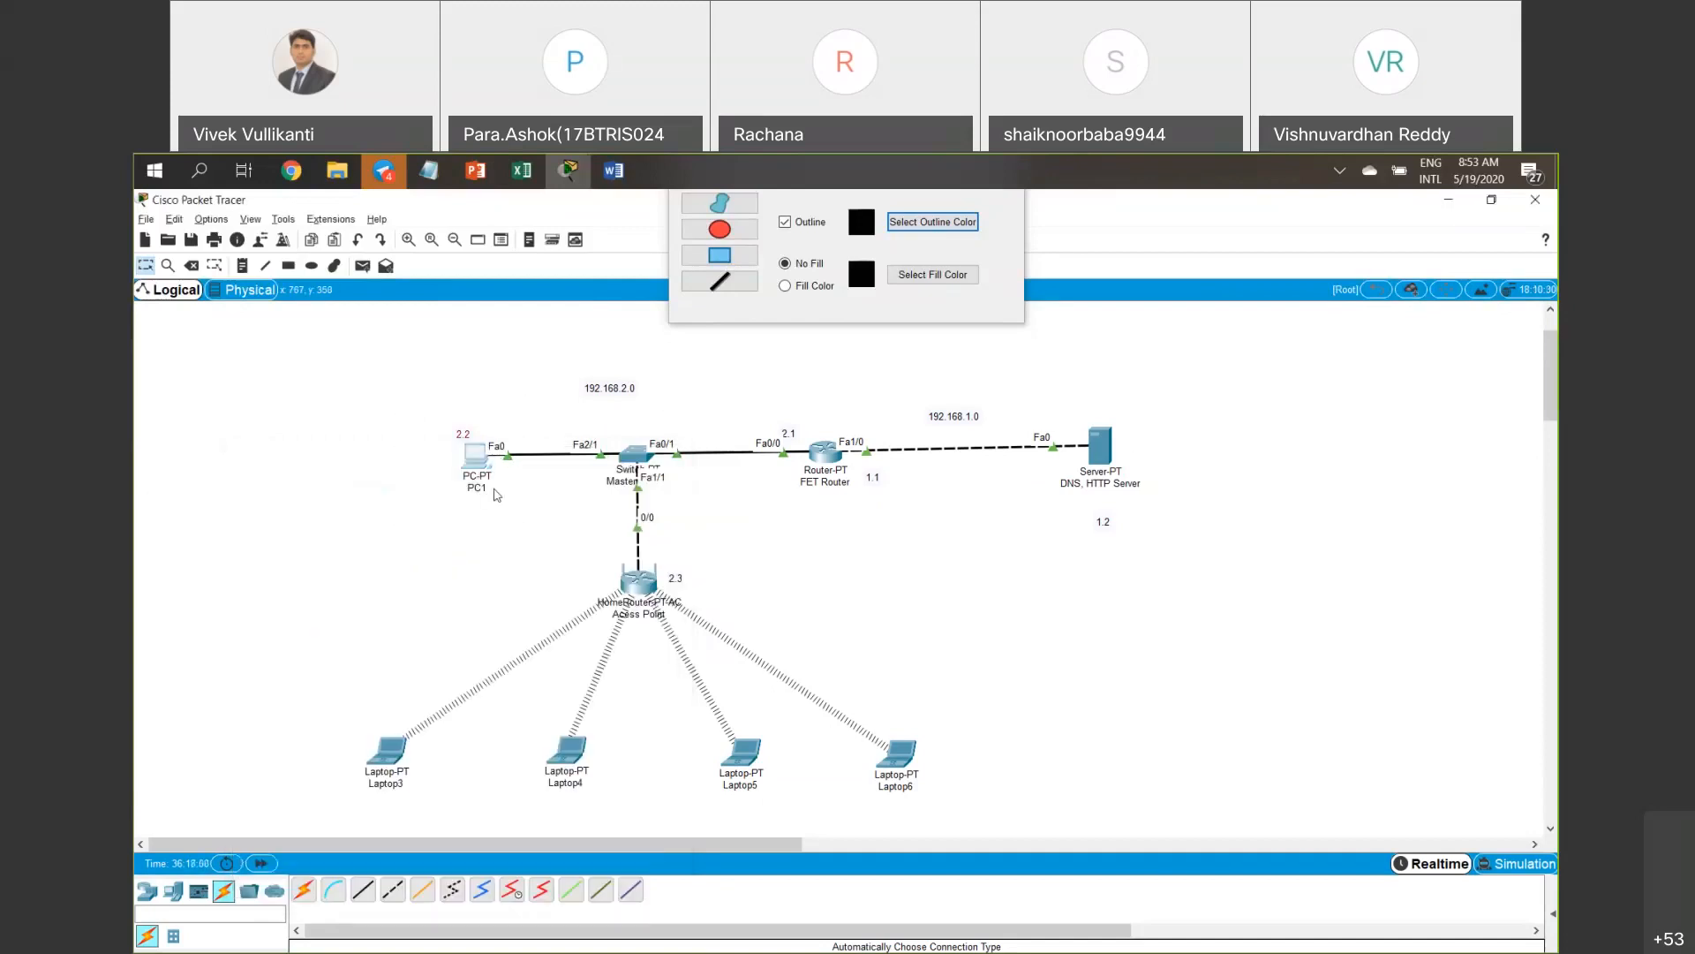
# Shift PC1 slightly left on the canvas, keeping its link to the Master switch.
pyautogui.moveTo(483, 461); pyautogui.dragTo(465, 439)
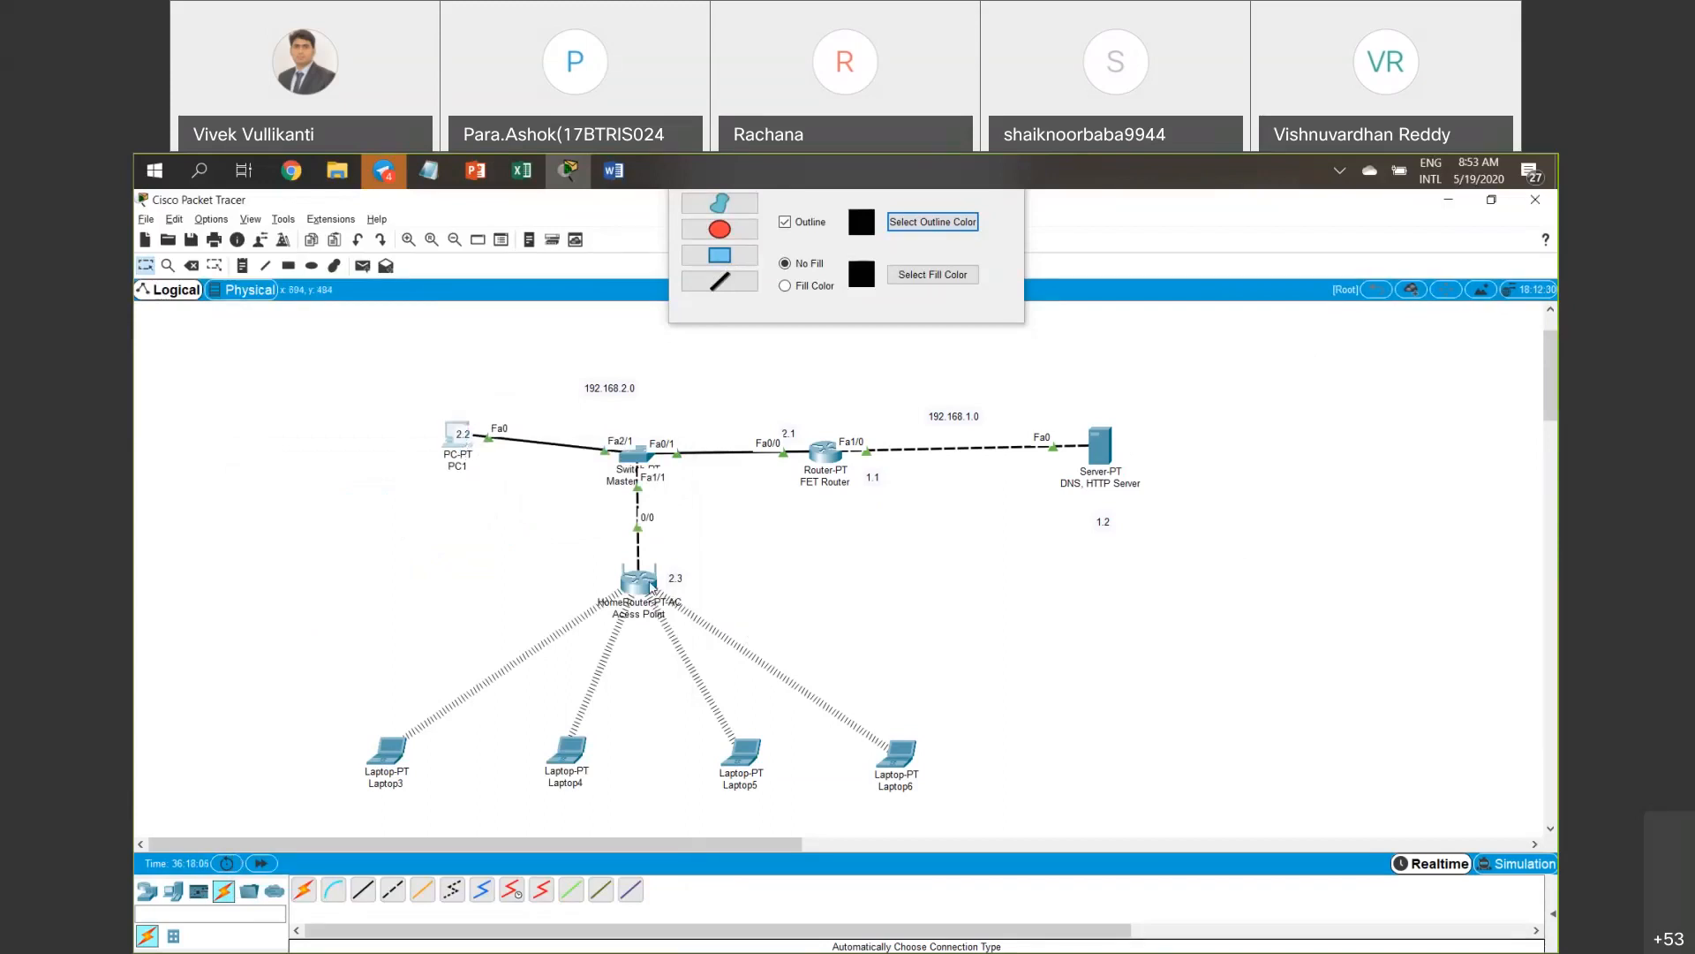
pyautogui.moveTo(652, 586)
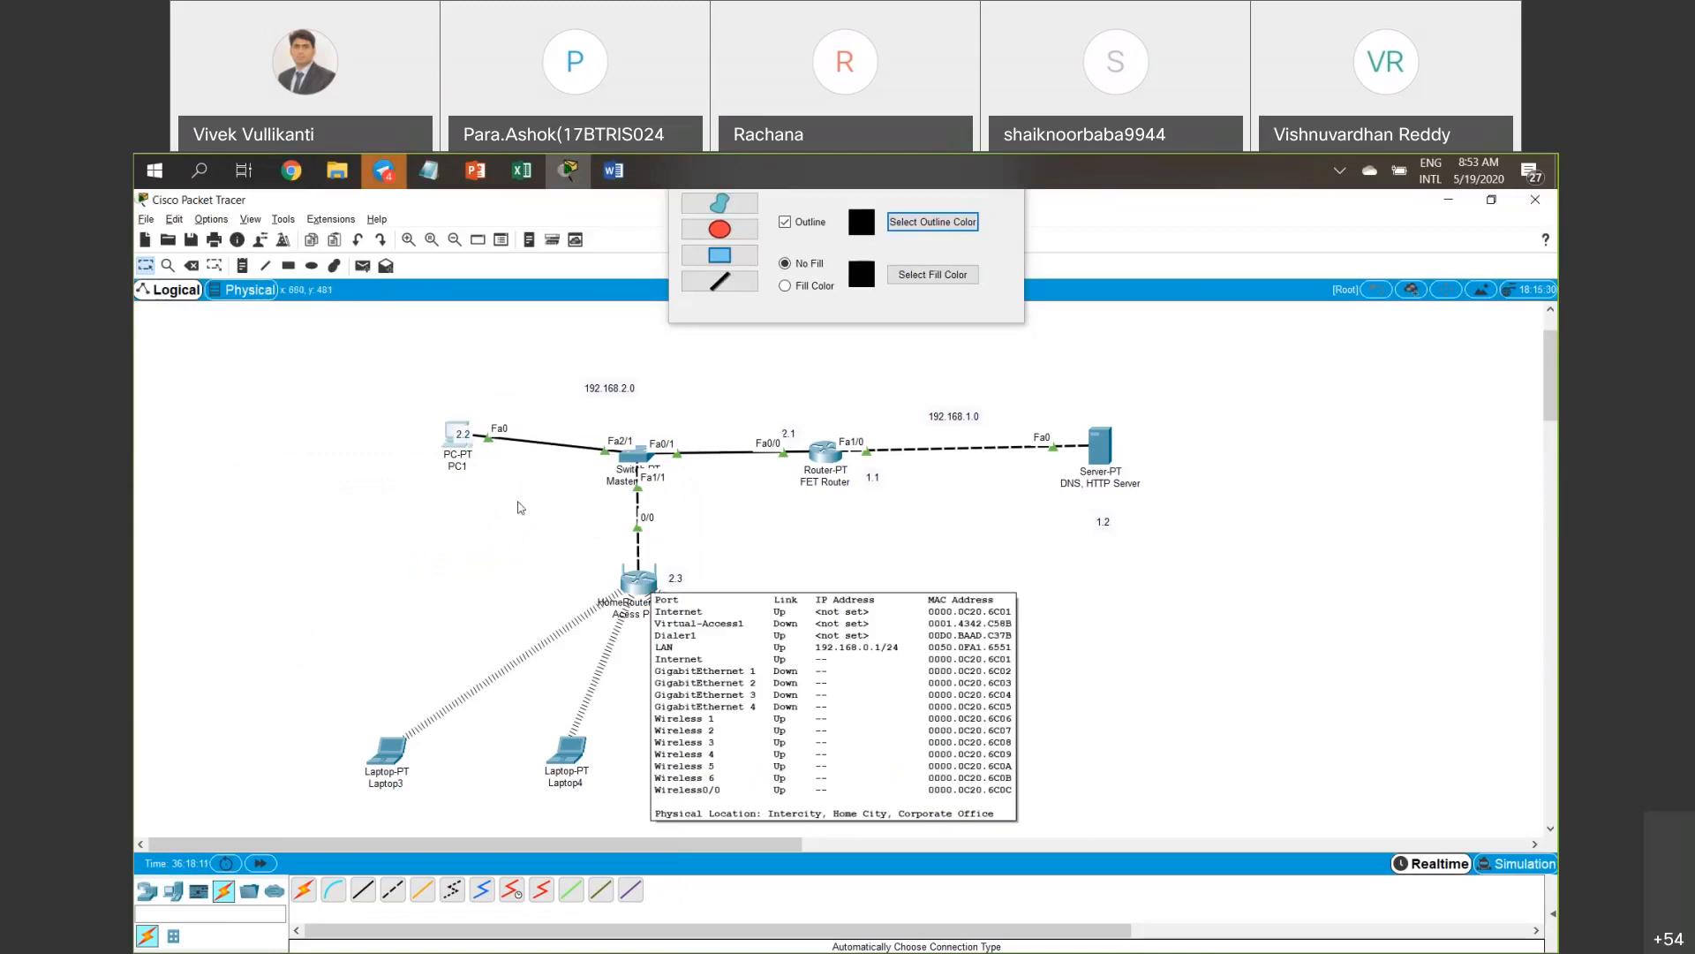
pyautogui.moveTo(459, 442); pyautogui.dragTo(452, 448)
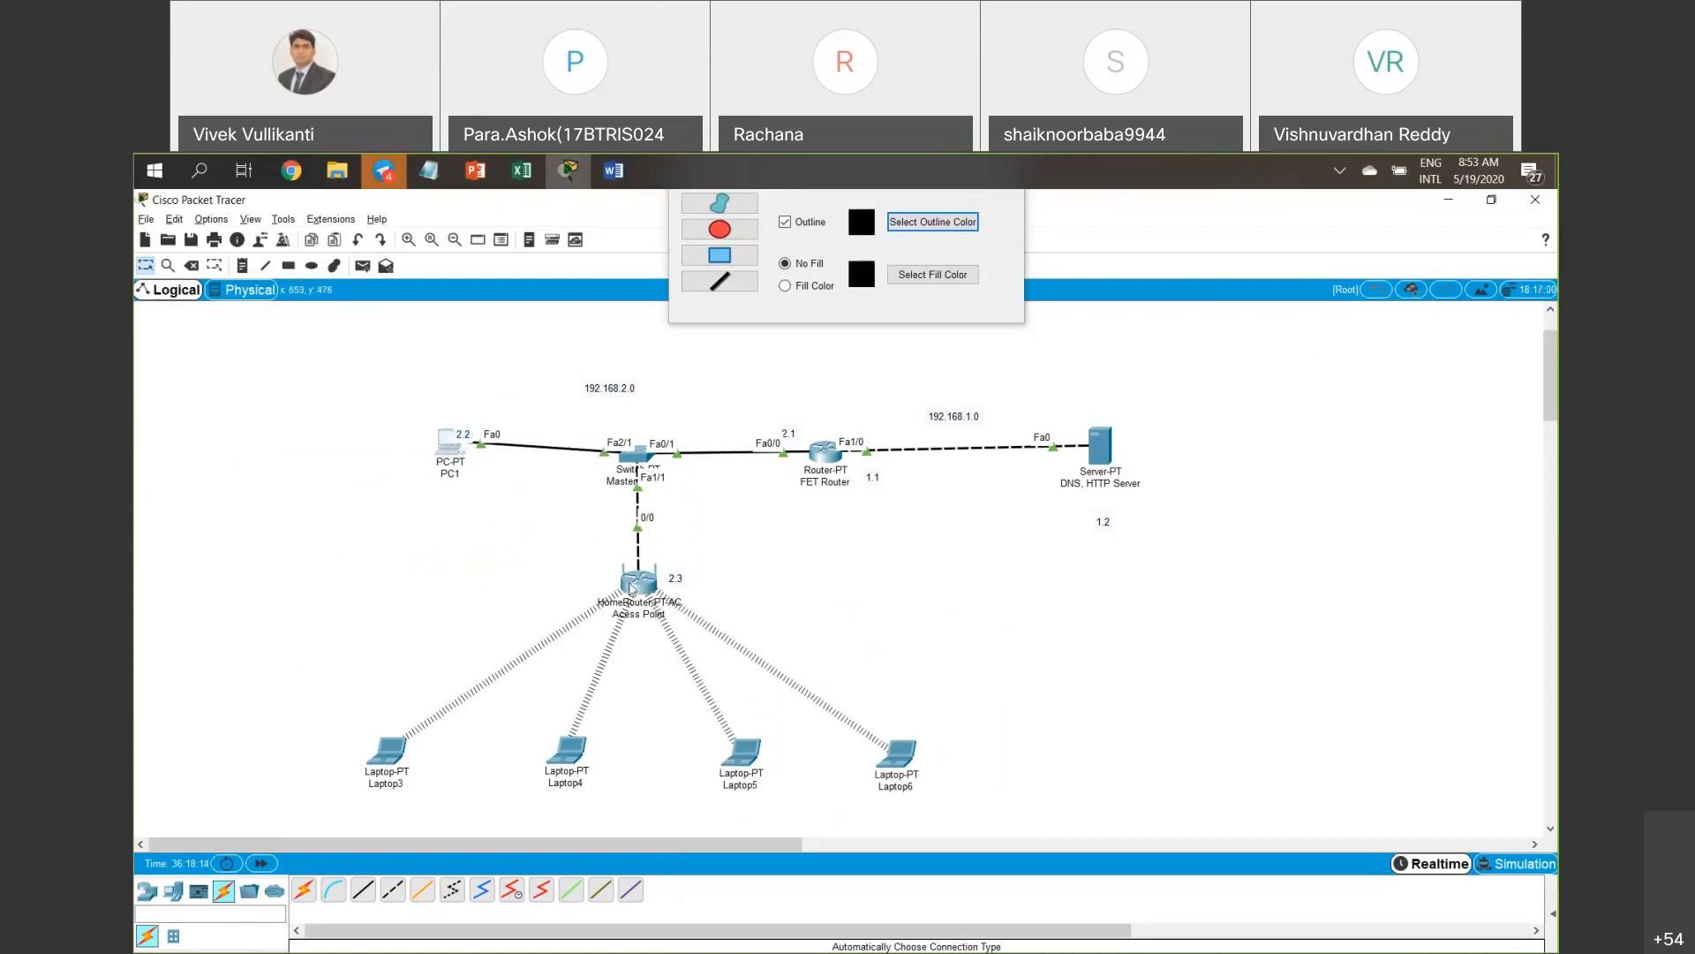
pyautogui.moveTo(534, 542); pyautogui.dragTo(757, 616)
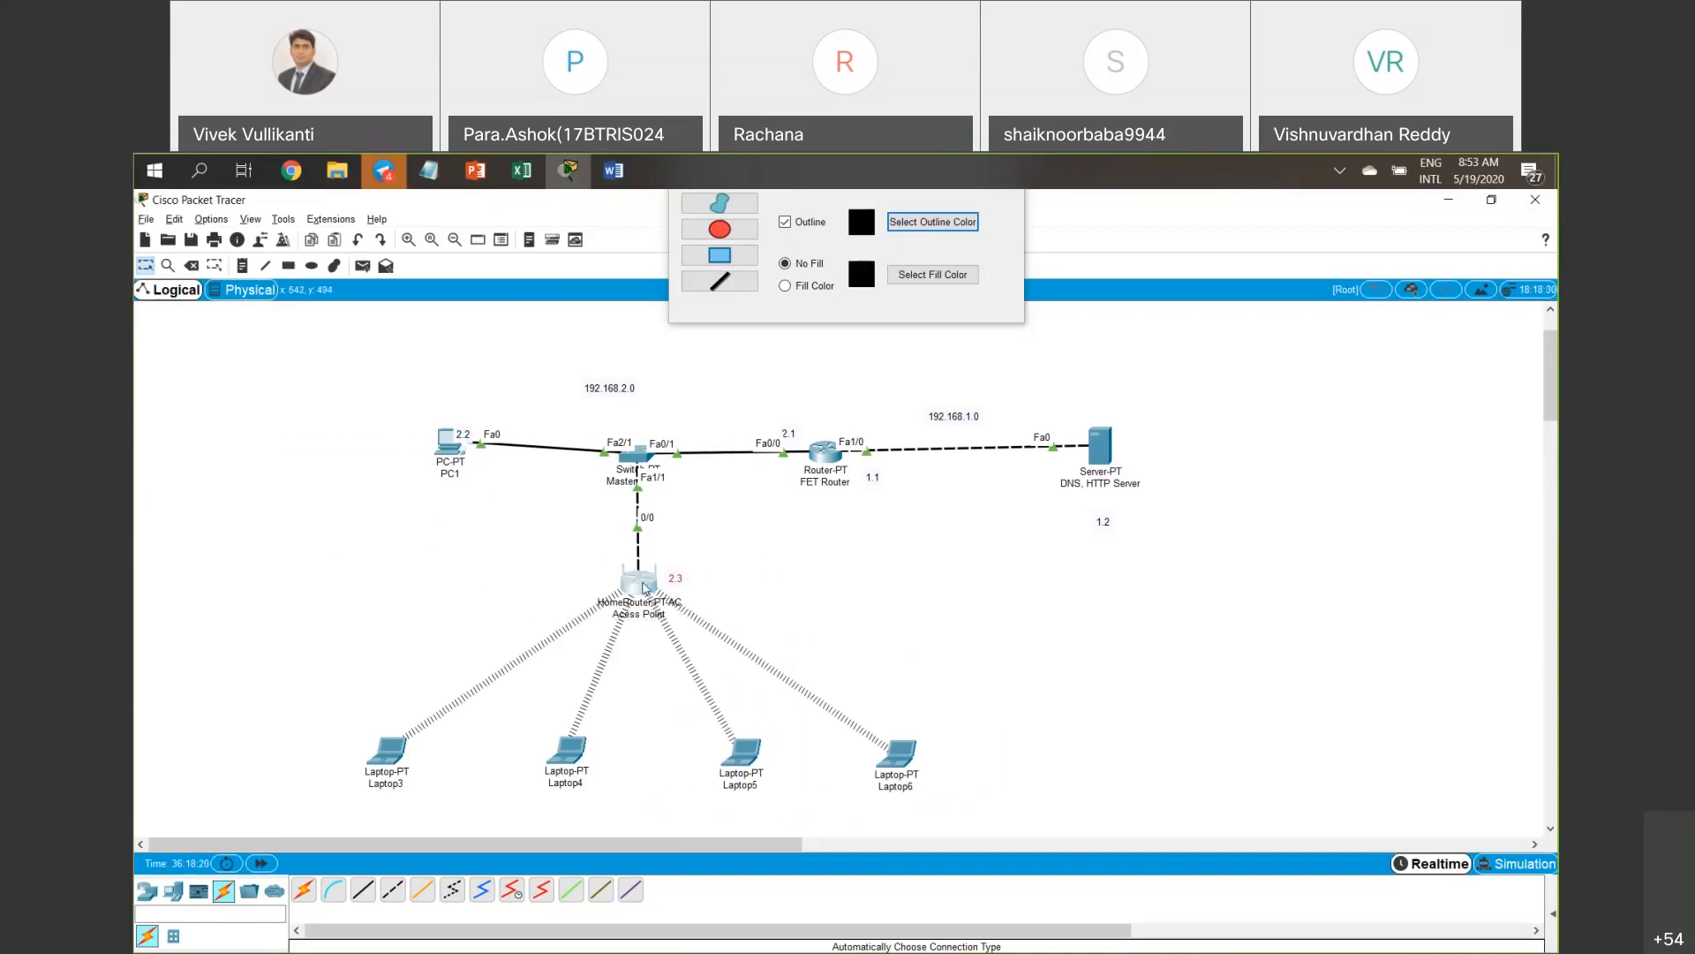
pyautogui.moveTo(645, 588)
pyautogui.moveTo(394, 405); pyautogui.dragTo(505, 463)
pyautogui.moveTo(1067, 384); pyautogui.dragTo(1143, 536)
pyautogui.moveTo(568, 545); pyautogui.dragTo(722, 607)
pyautogui.click(818, 589)
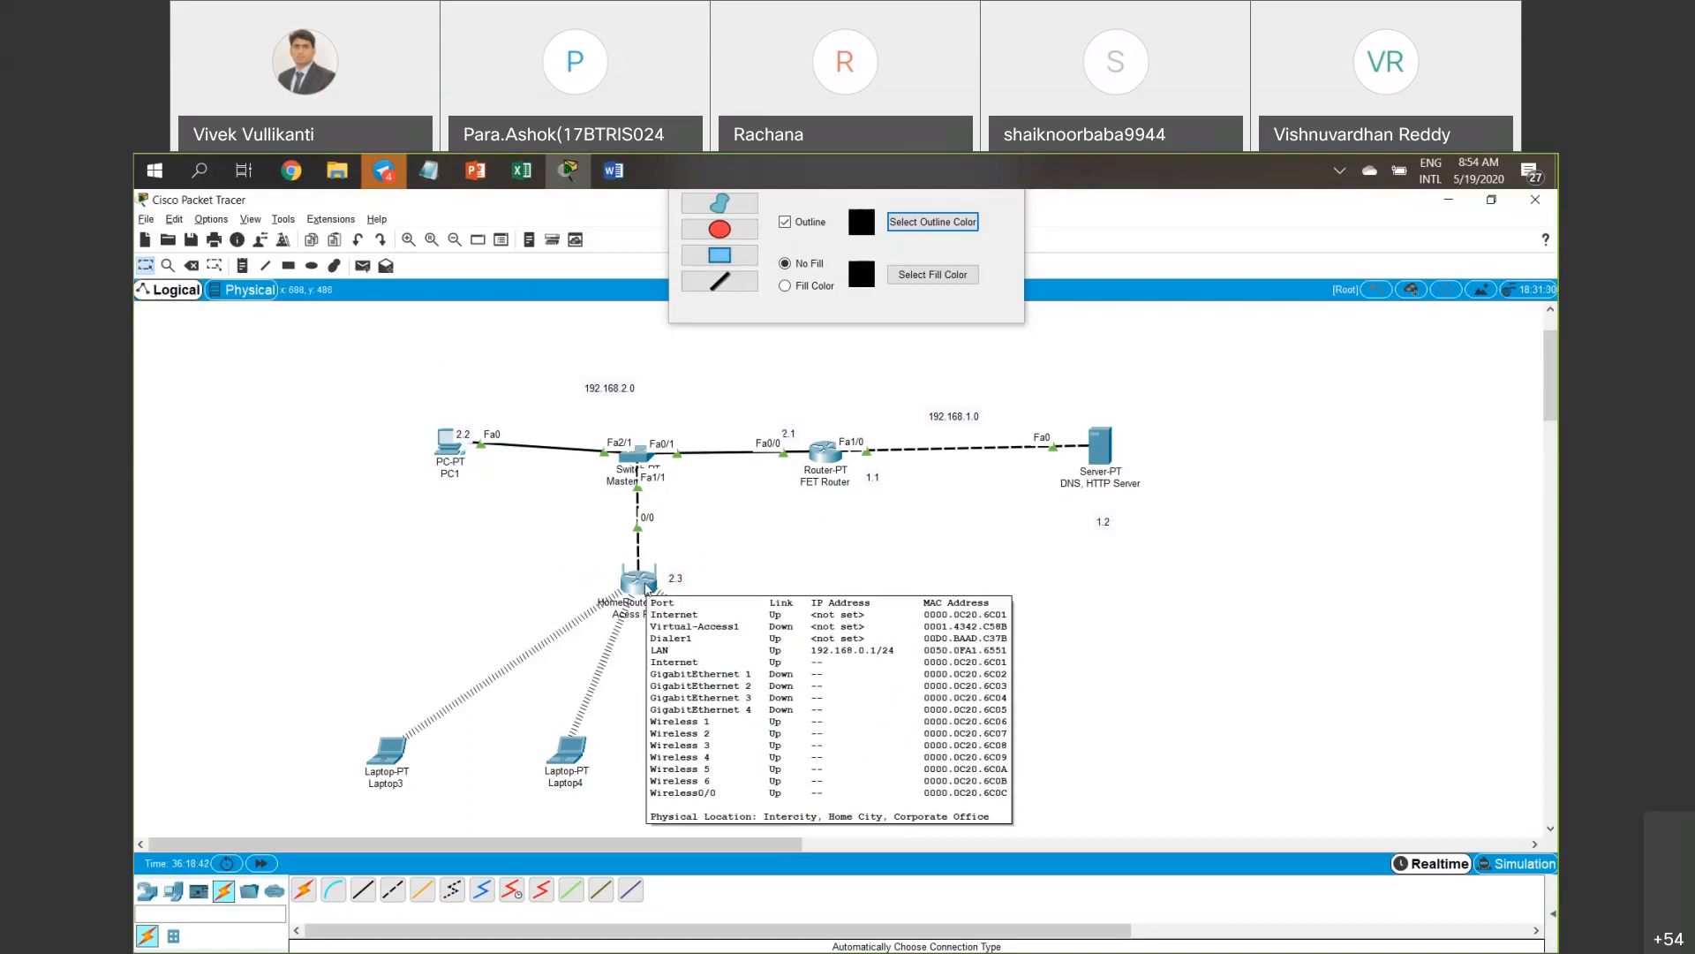
# Open the Access Point's GUI and enlarge its window to show router IP 192.168.0.1 and DHCP.
pyautogui.click(647, 590)
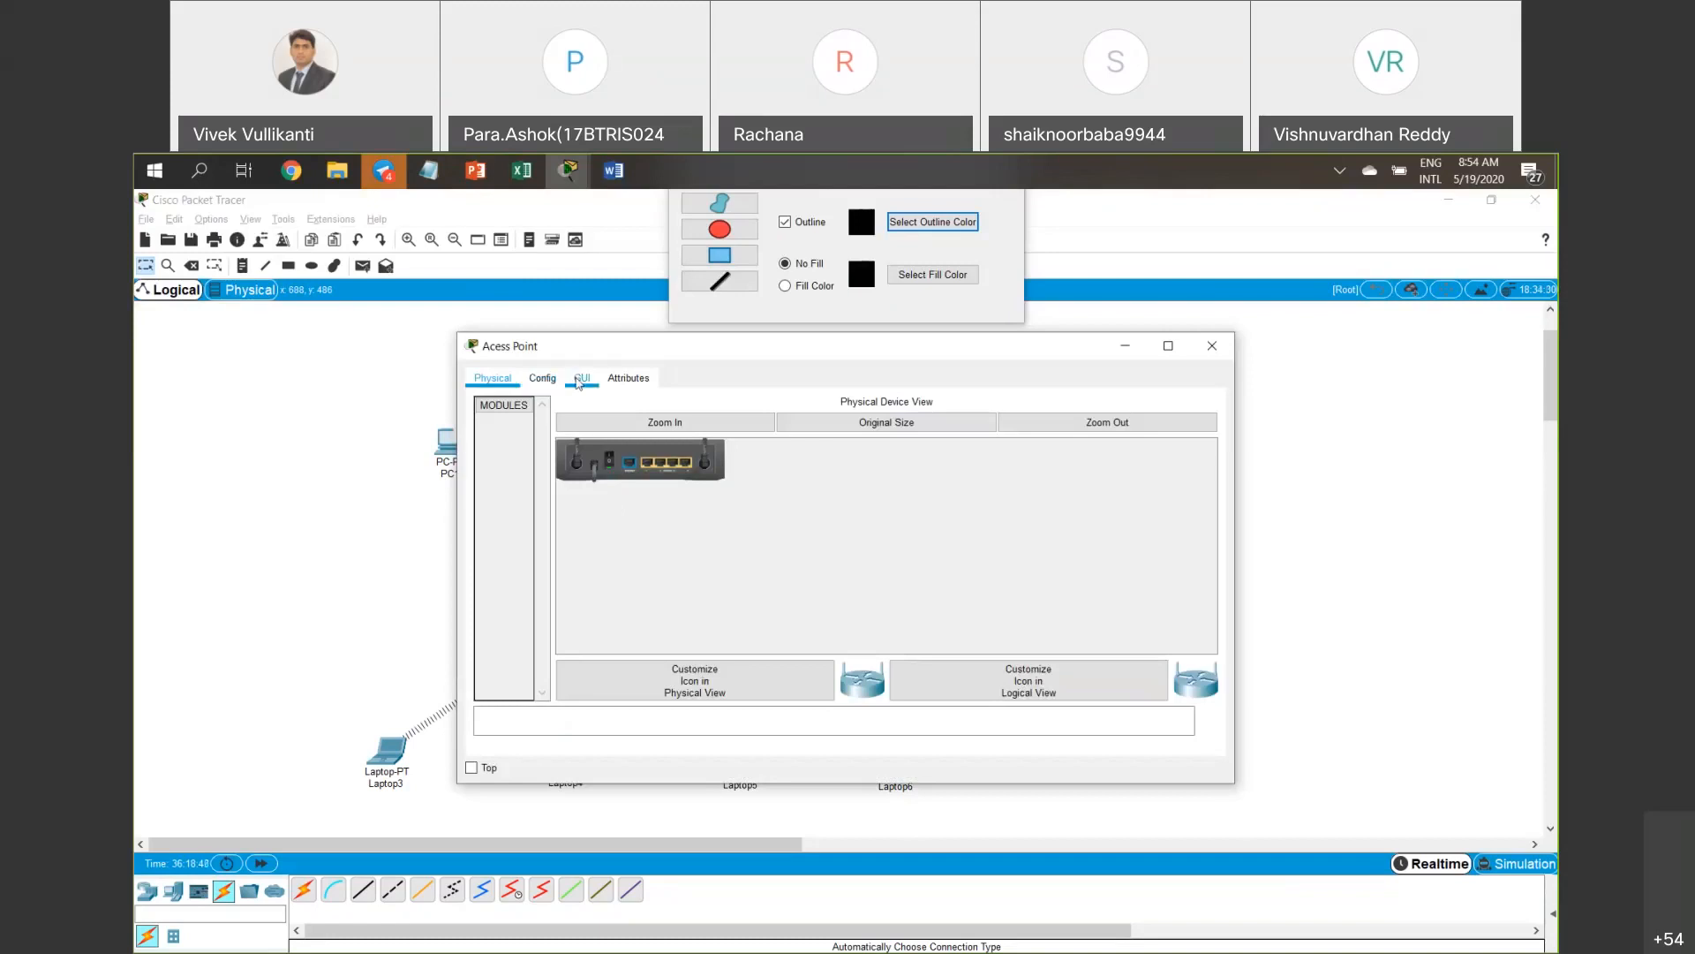
pyautogui.click(578, 379)
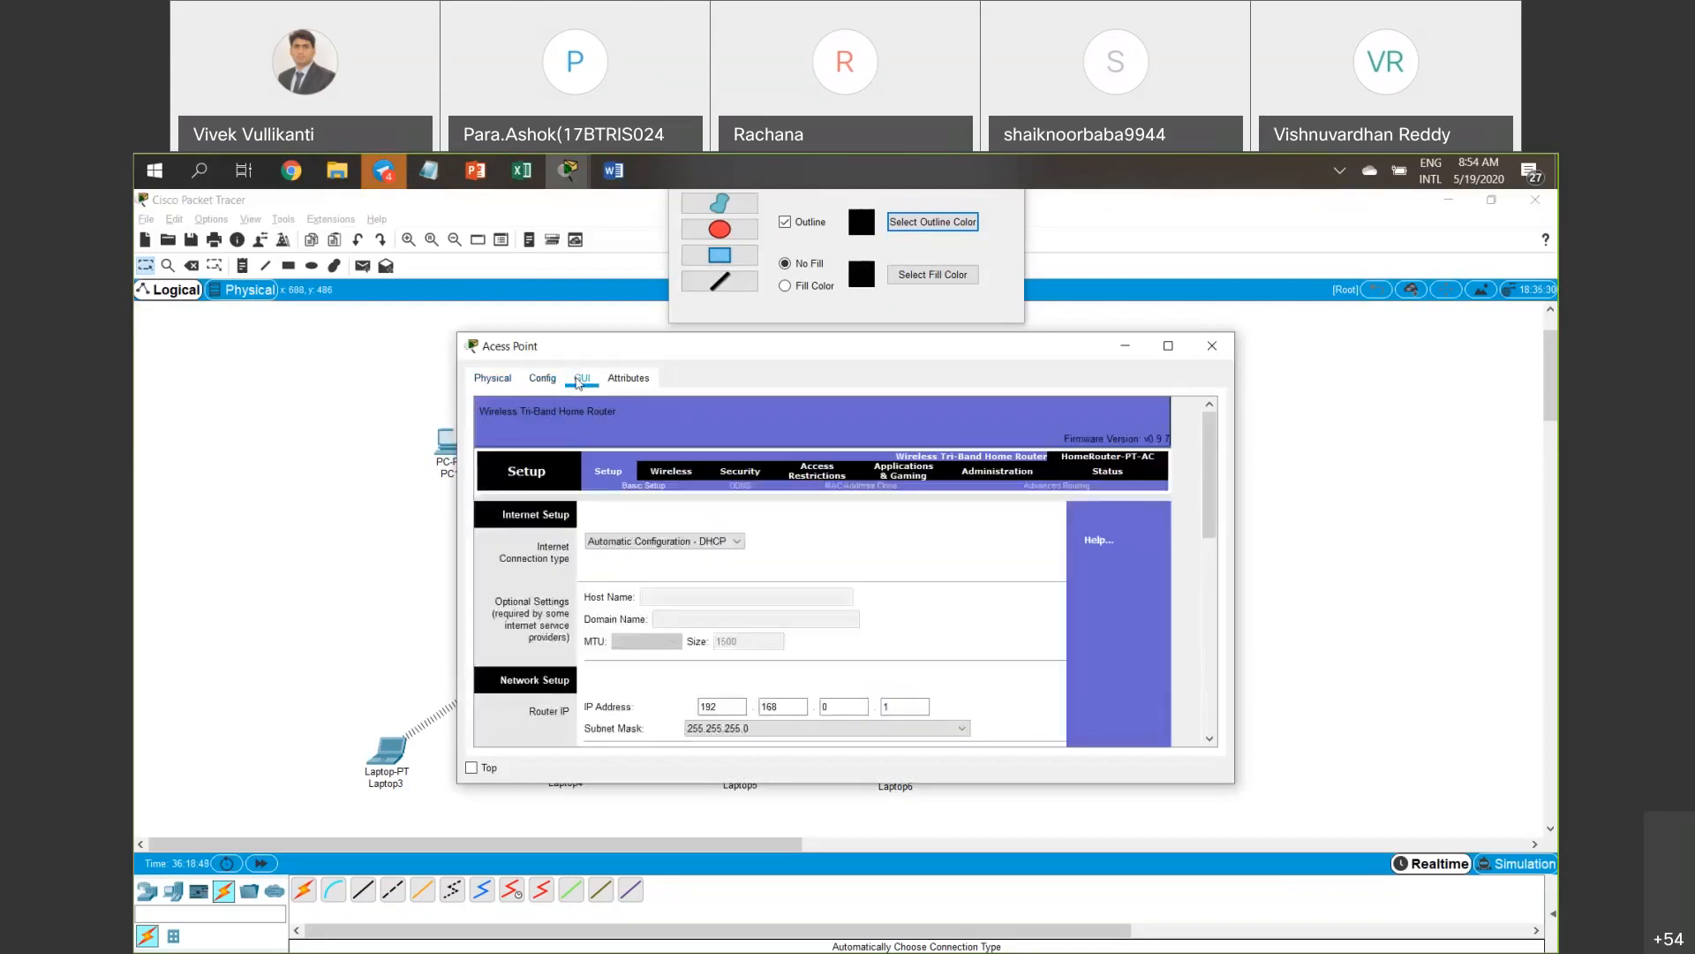
pyautogui.moveTo(930, 355); pyautogui.dragTo(758, 347)
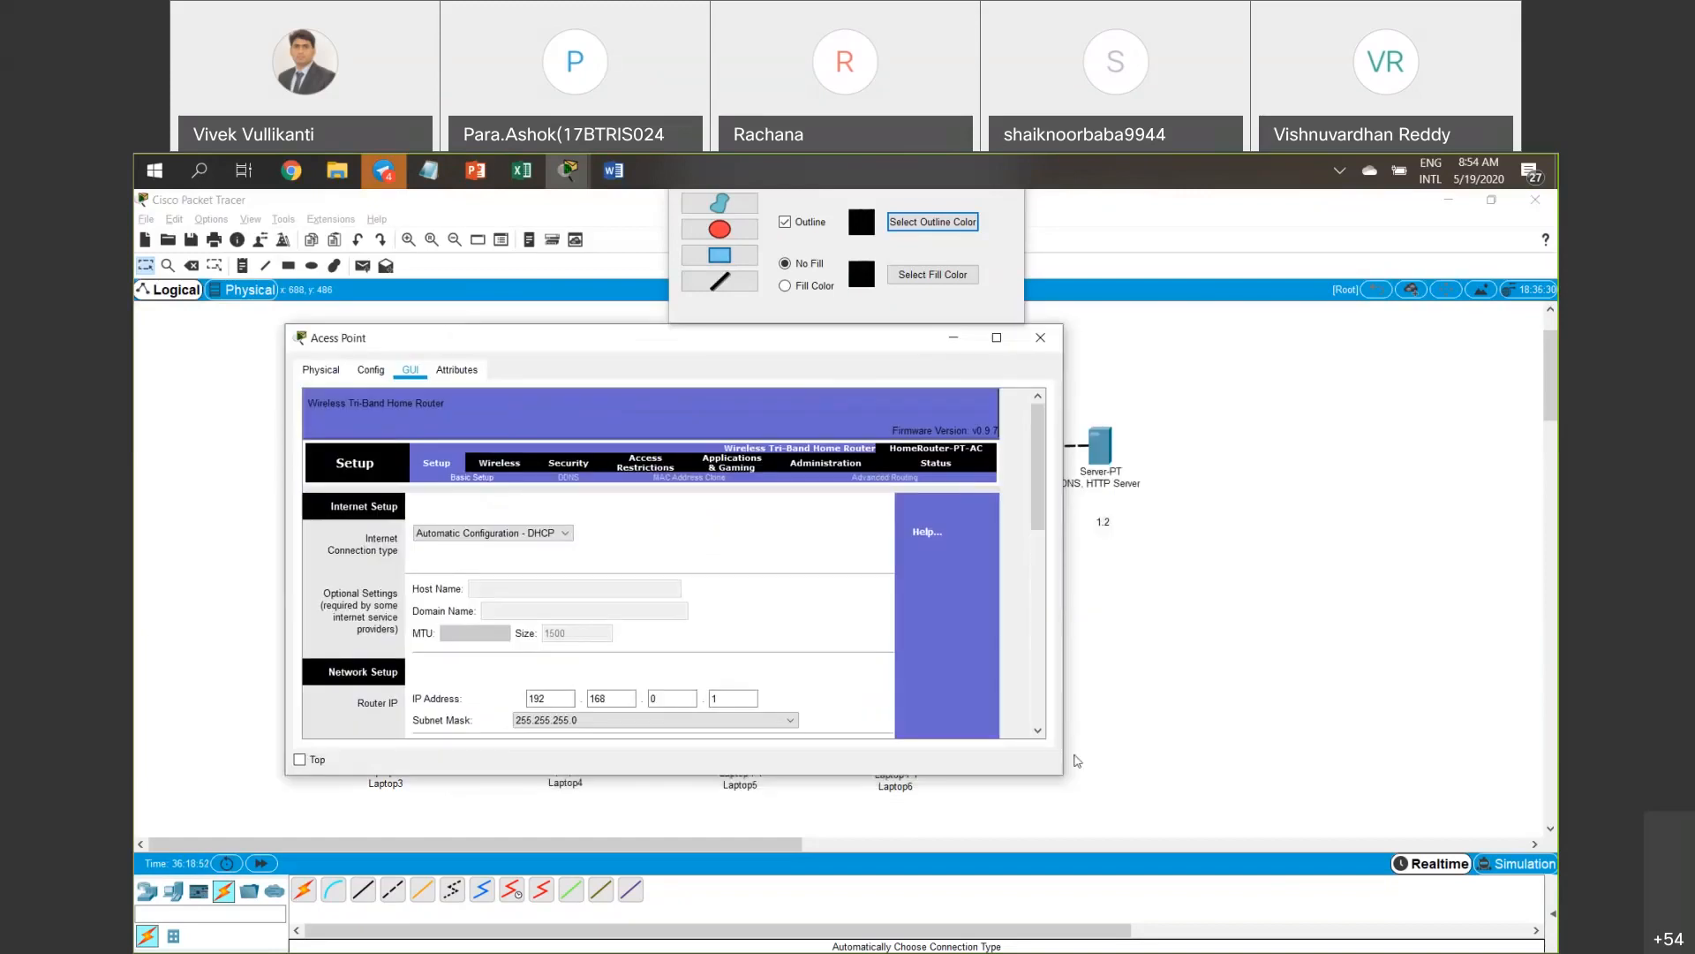
pyautogui.moveTo(1064, 775); pyautogui.dragTo(1068, 776)
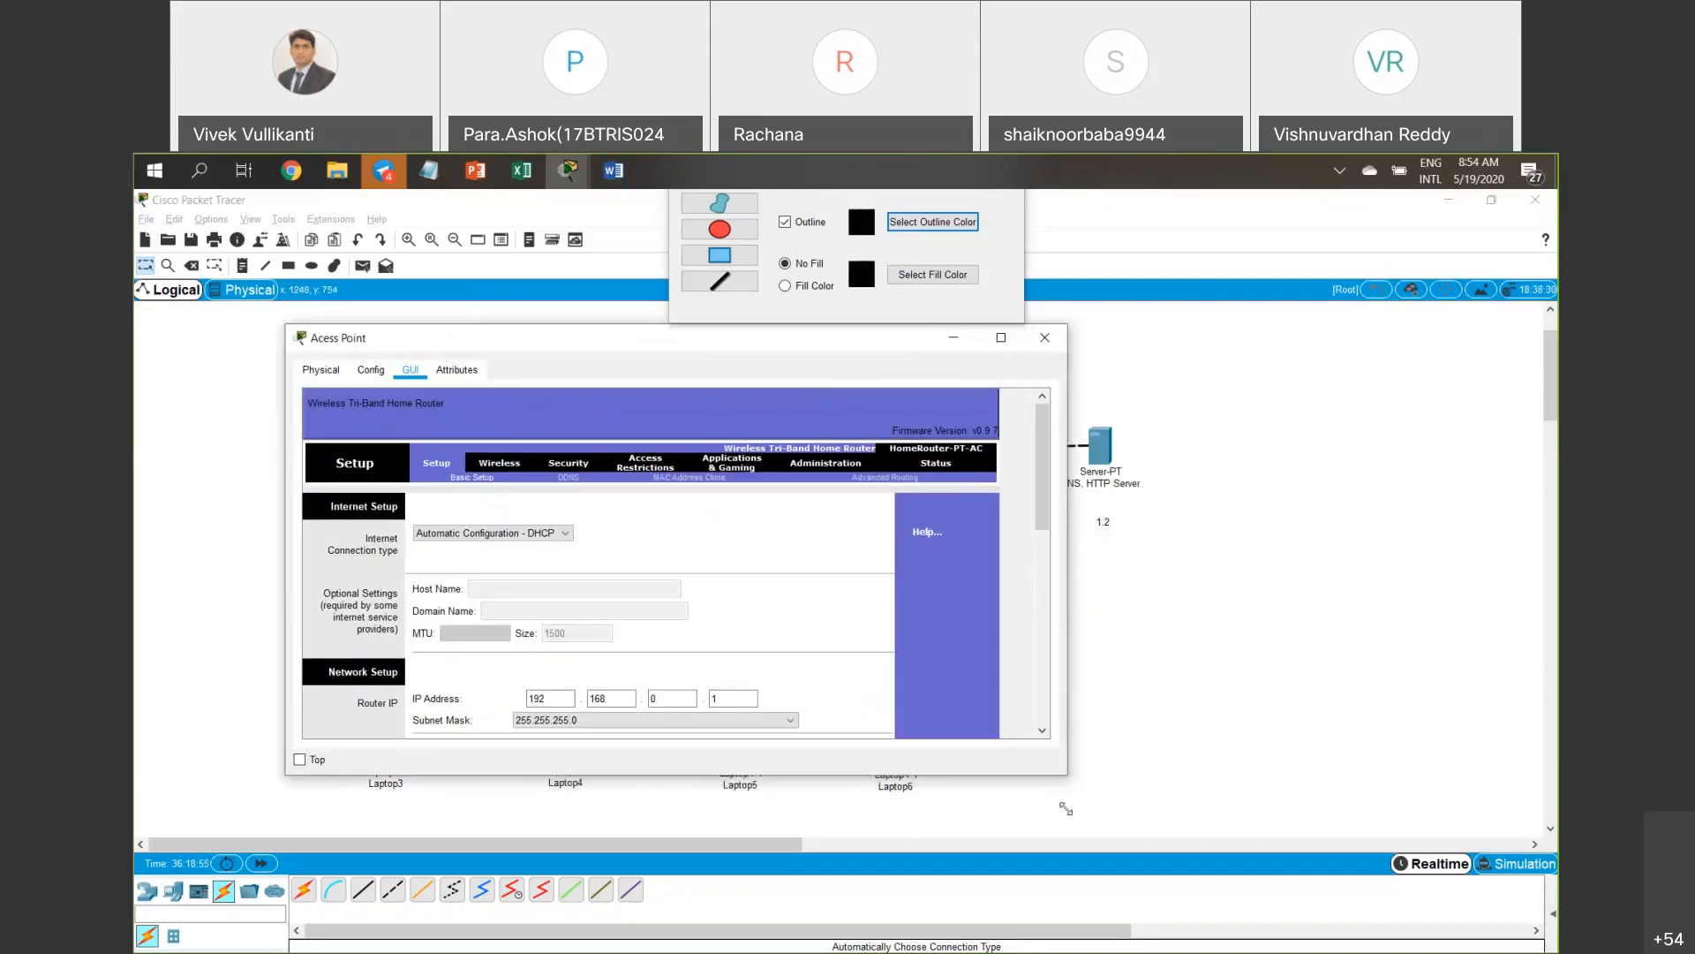
pyautogui.moveTo(1092, 921); pyautogui.dragTo(1098, 916)
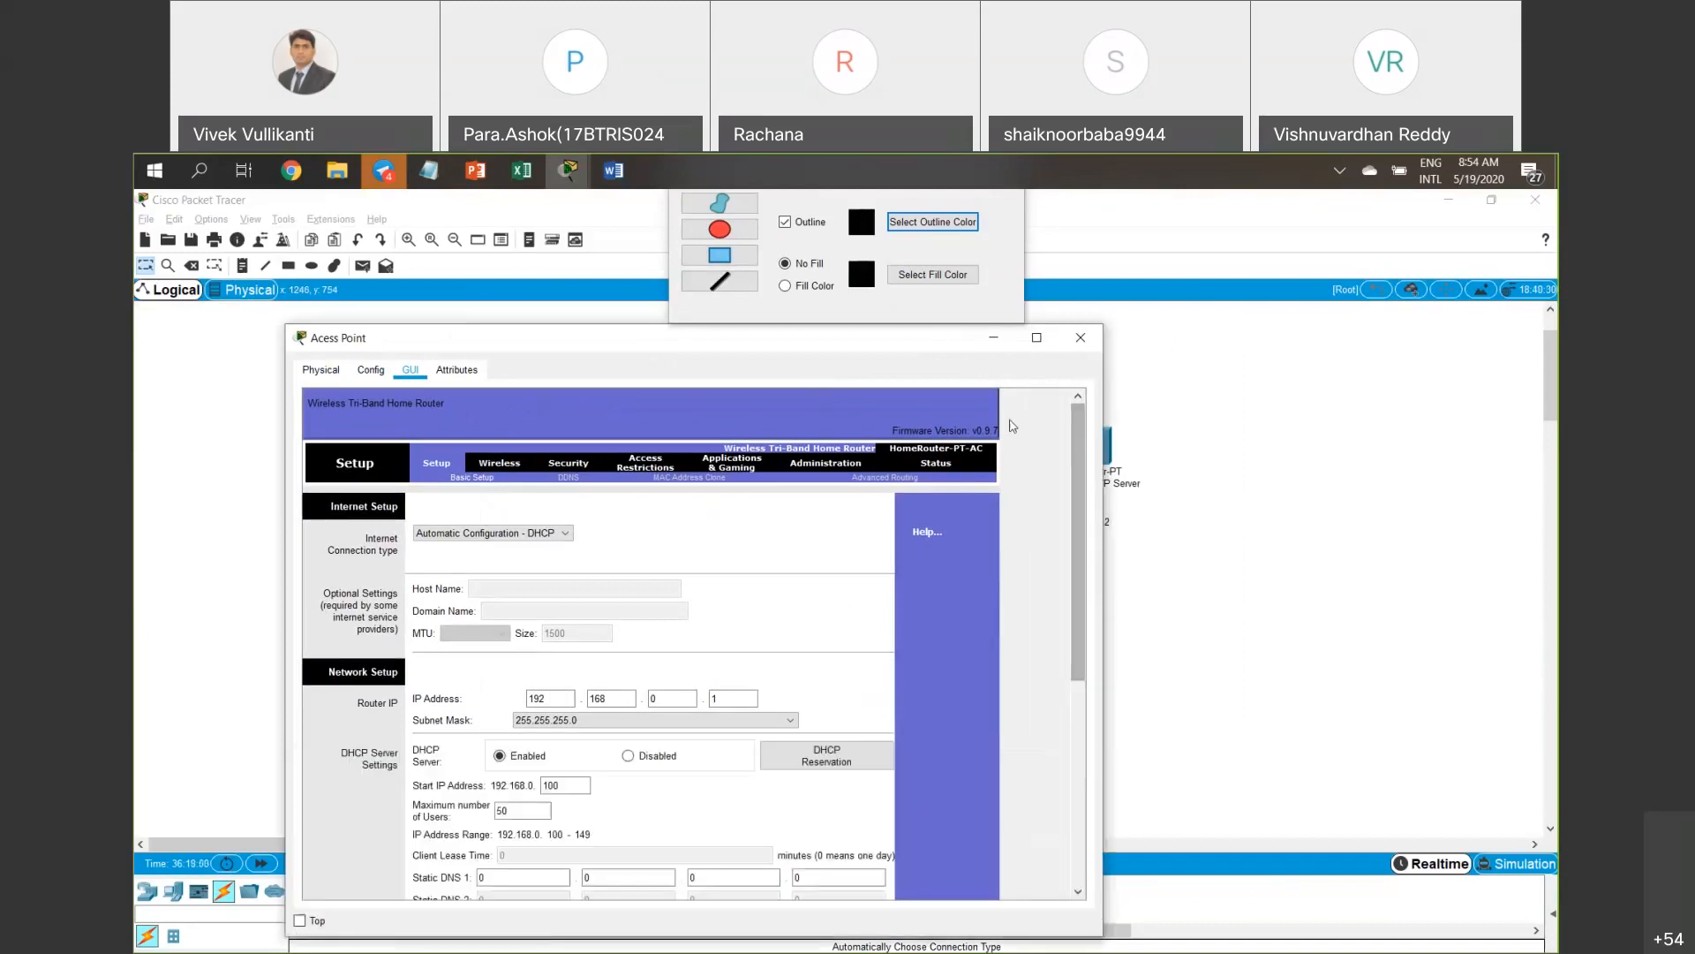
pyautogui.moveTo(1087, 370)
pyautogui.mouseDown()
pyautogui.moveTo(1126, 371)
pyautogui.moveTo(1106, 375)
pyautogui.mouseUp()
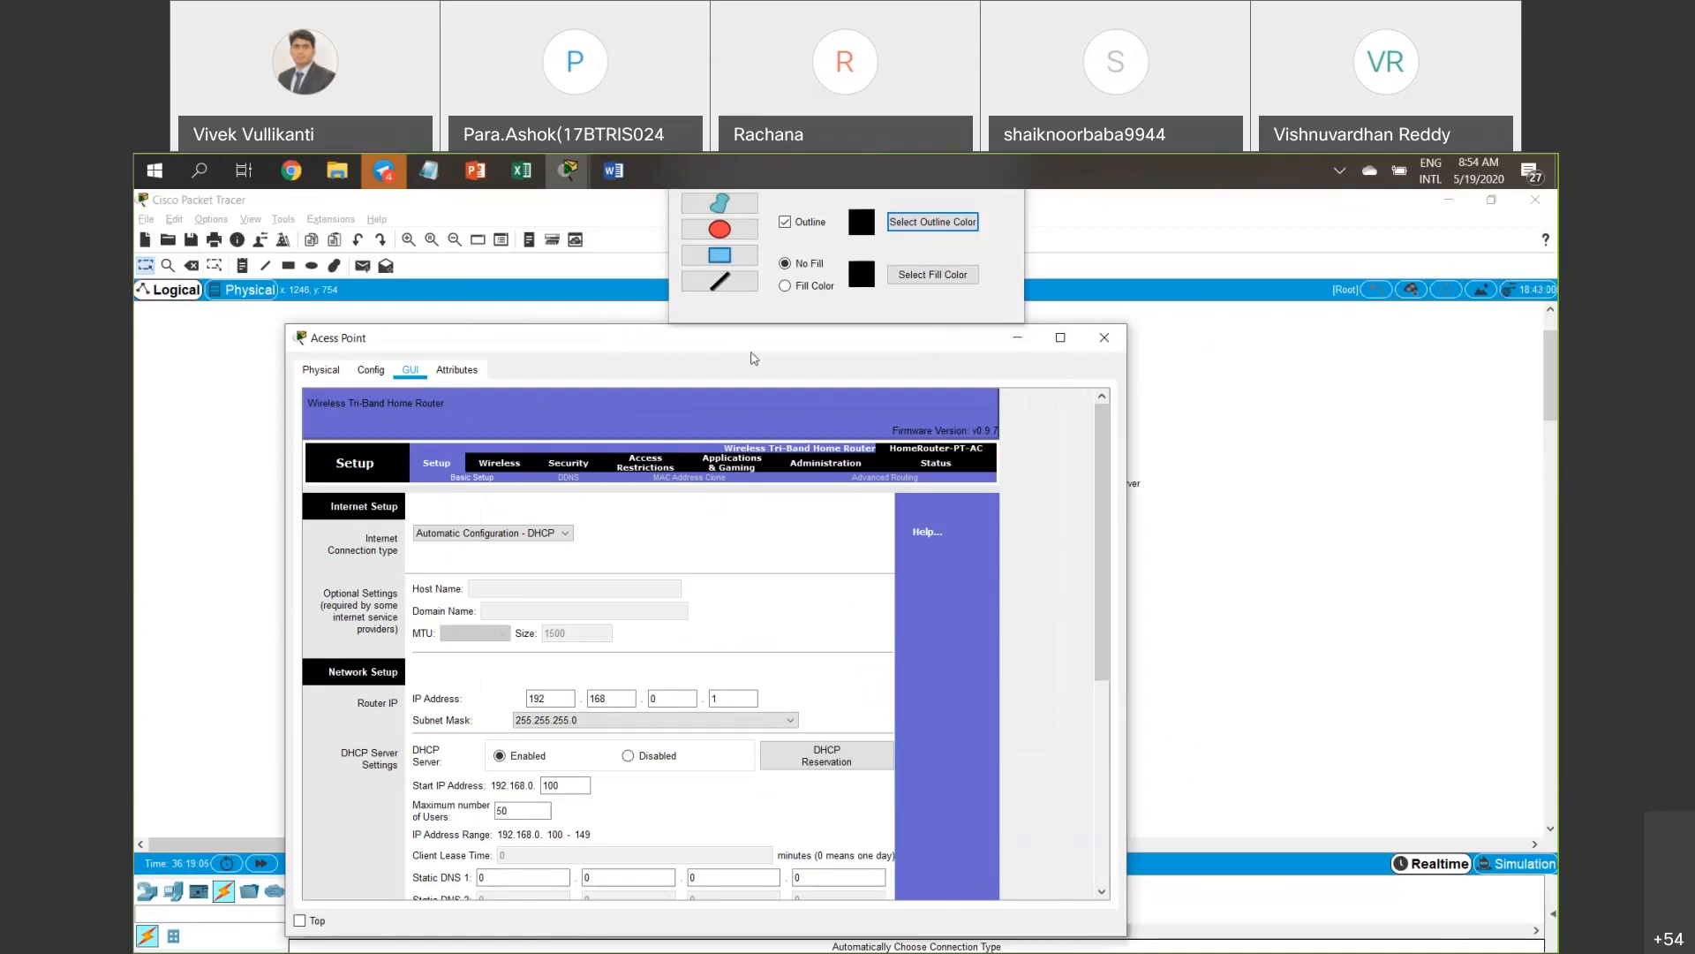
pyautogui.moveTo(918, 338); pyautogui.dragTo(1059, 354)
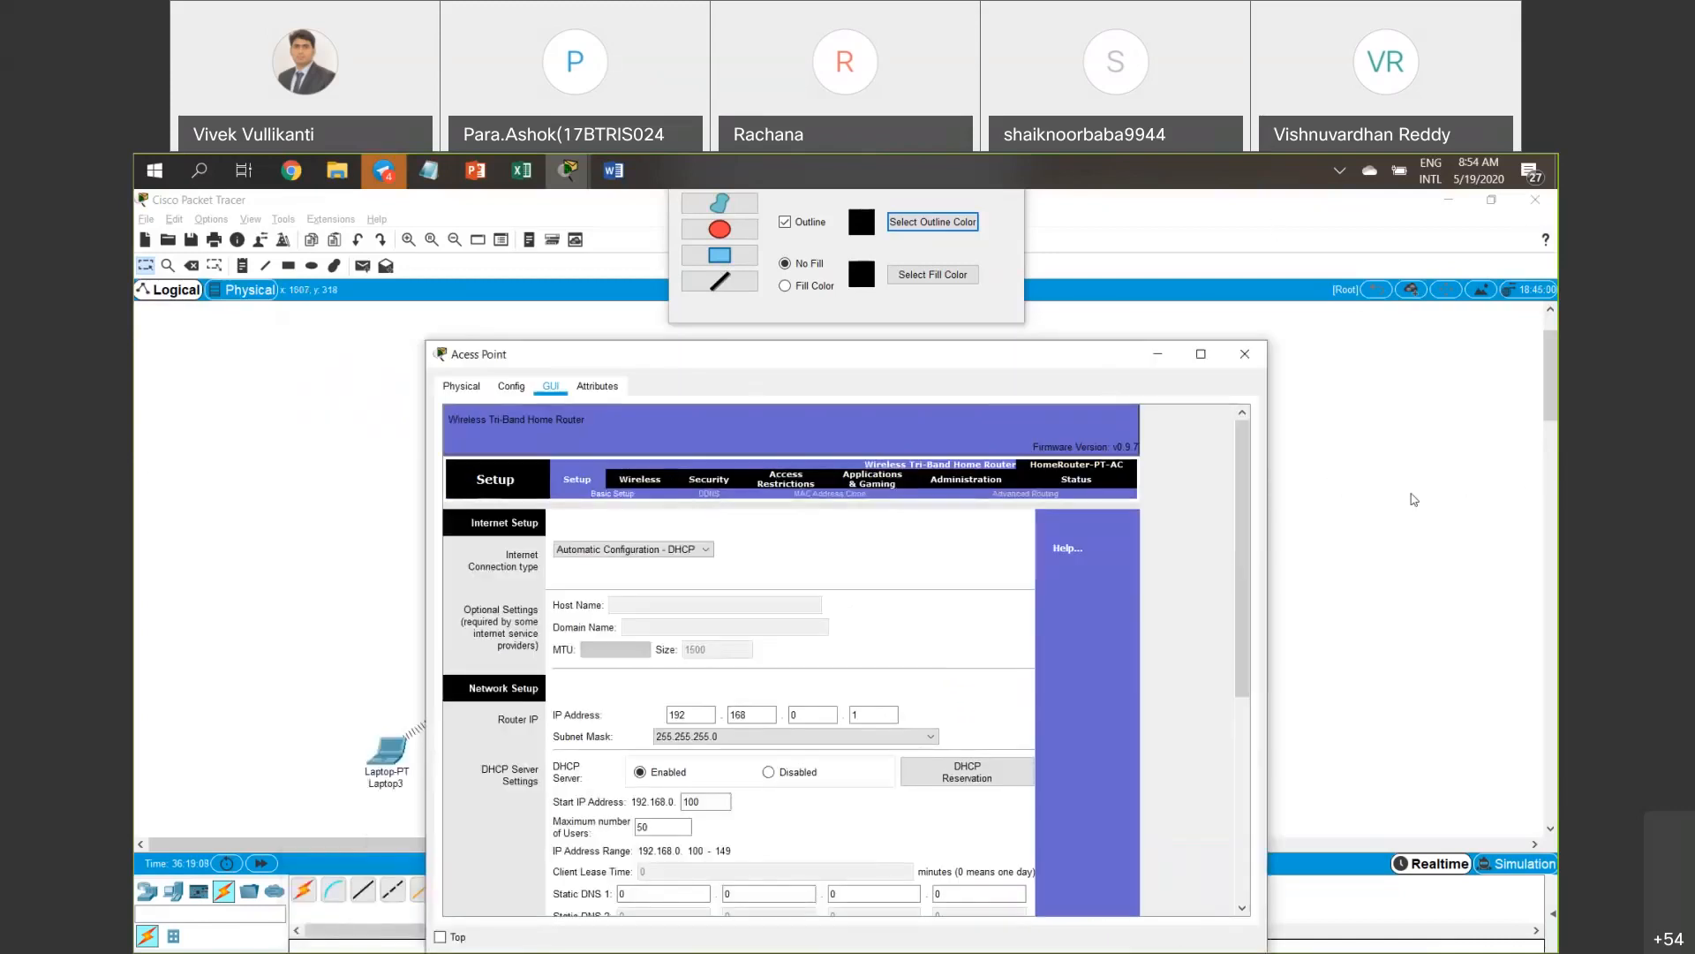
pyautogui.moveTo(1236, 307); pyautogui.dragTo(1308, 231)
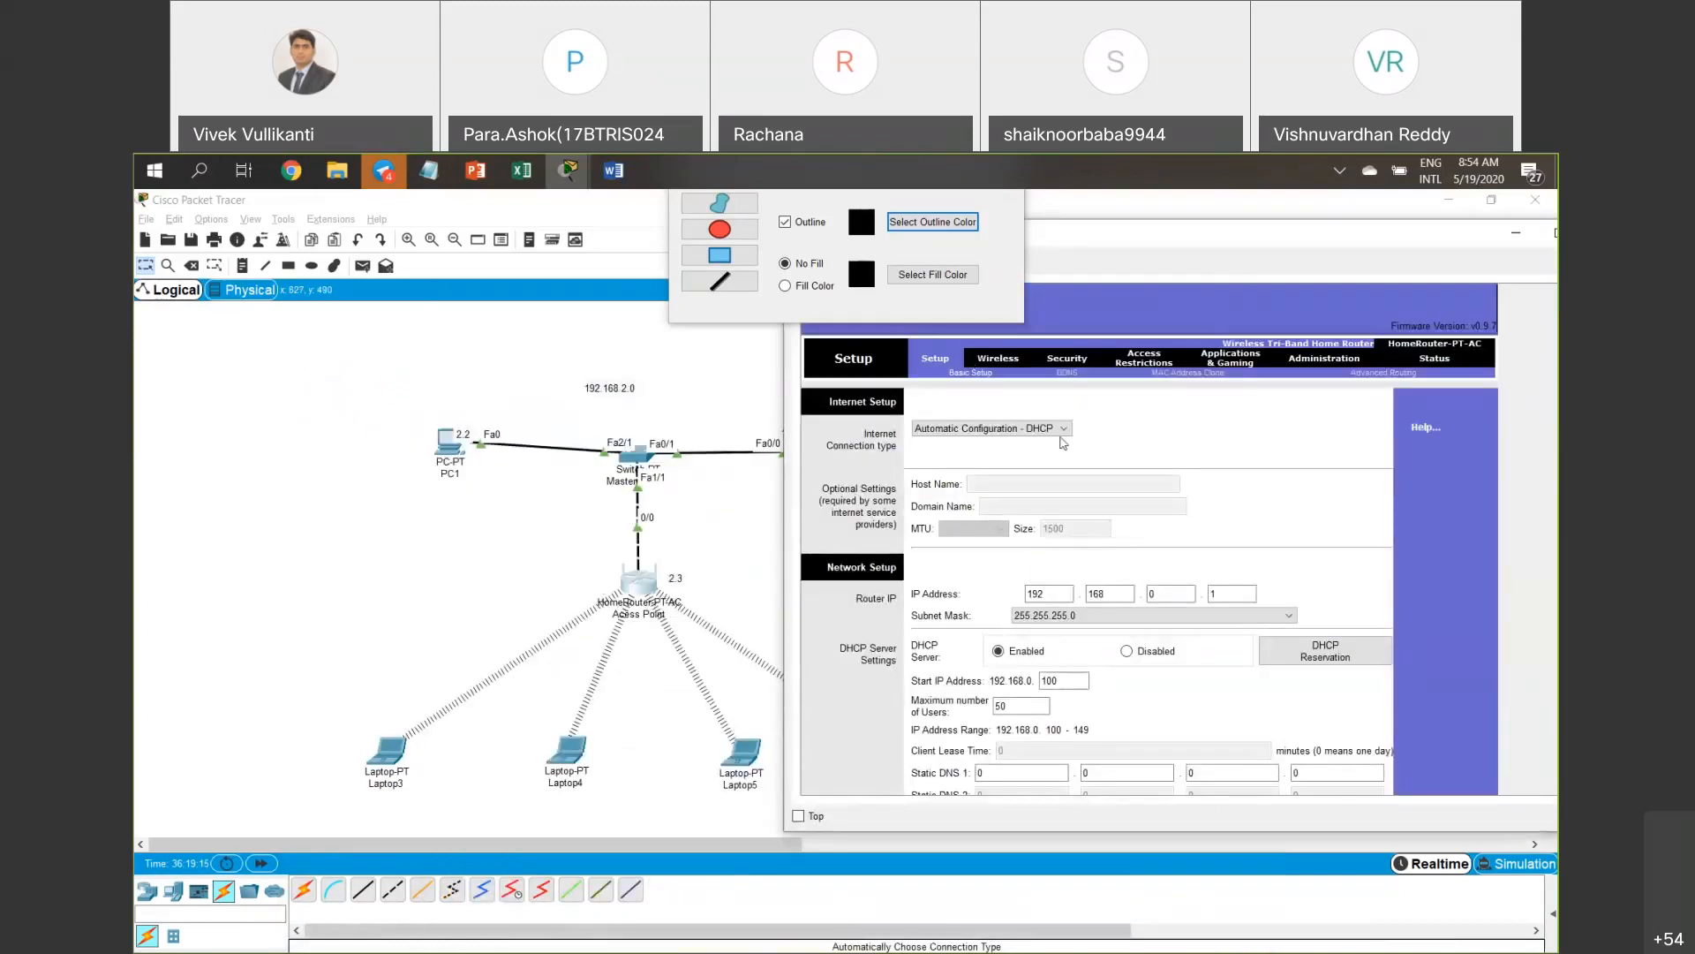
# Browse the Wireless, Security, Applications & Gaming, Administration and Status pages, then return to Basic Setup.
pyautogui.click(996, 357)
pyautogui.click(1057, 358)
pyautogui.click(1127, 357)
pyautogui.click(1236, 358)
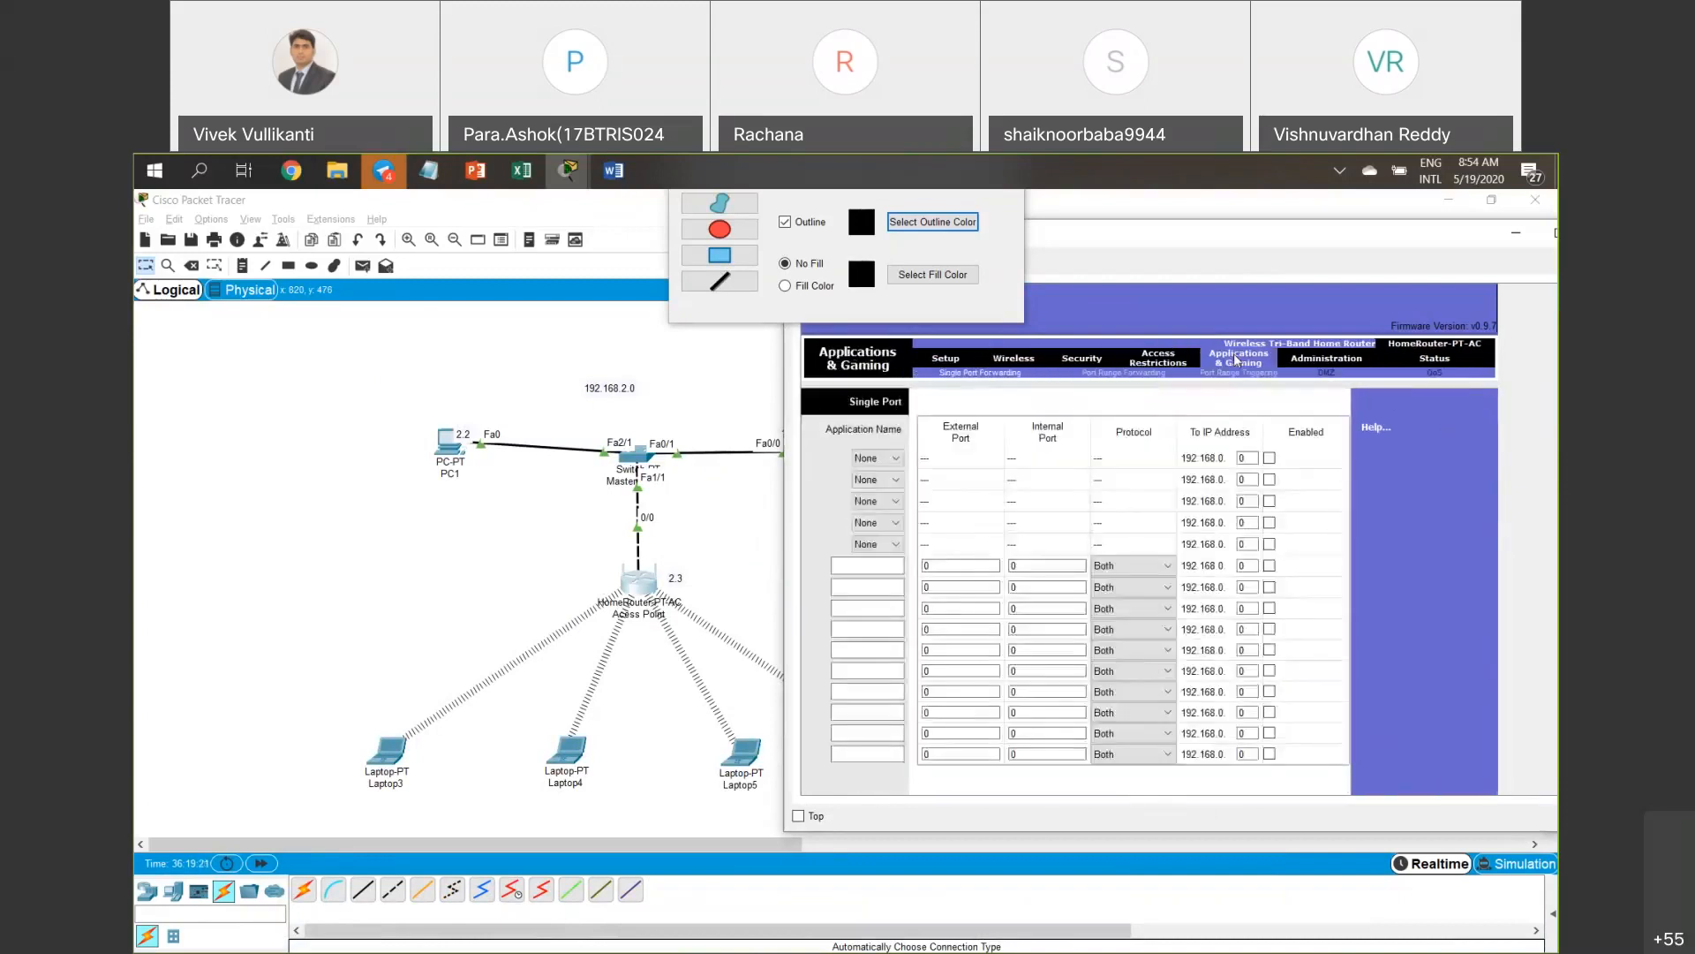
pyautogui.click(1344, 362)
pyautogui.click(1550, 360)
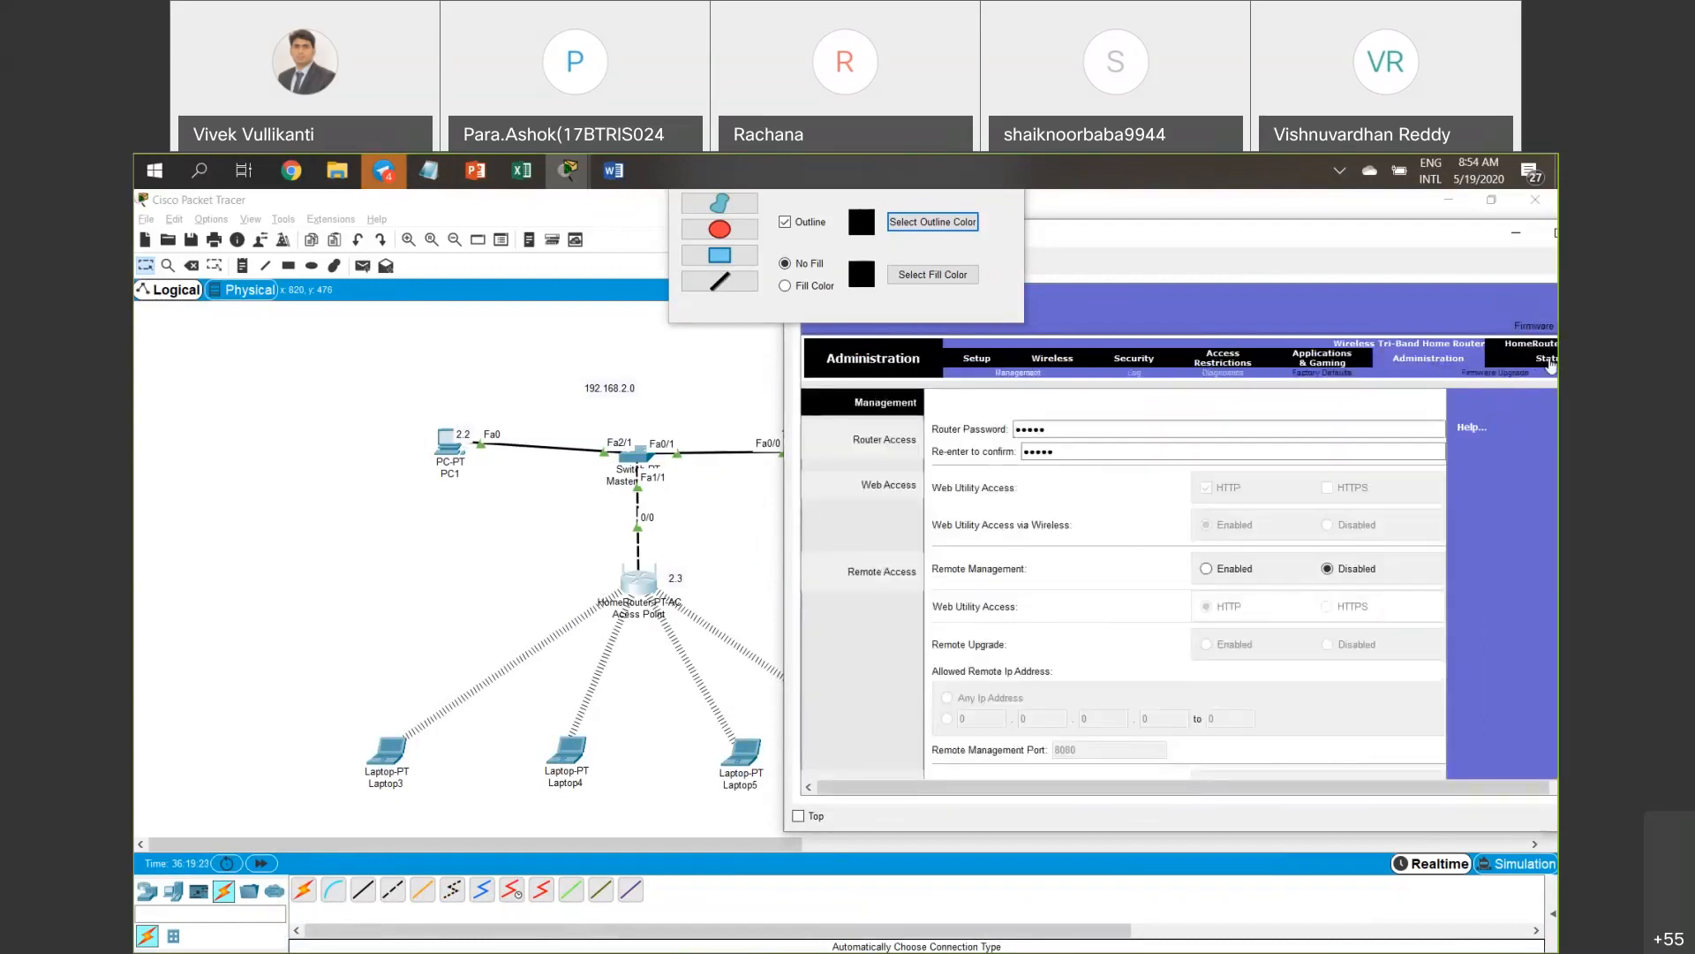
pyautogui.click(966, 361)
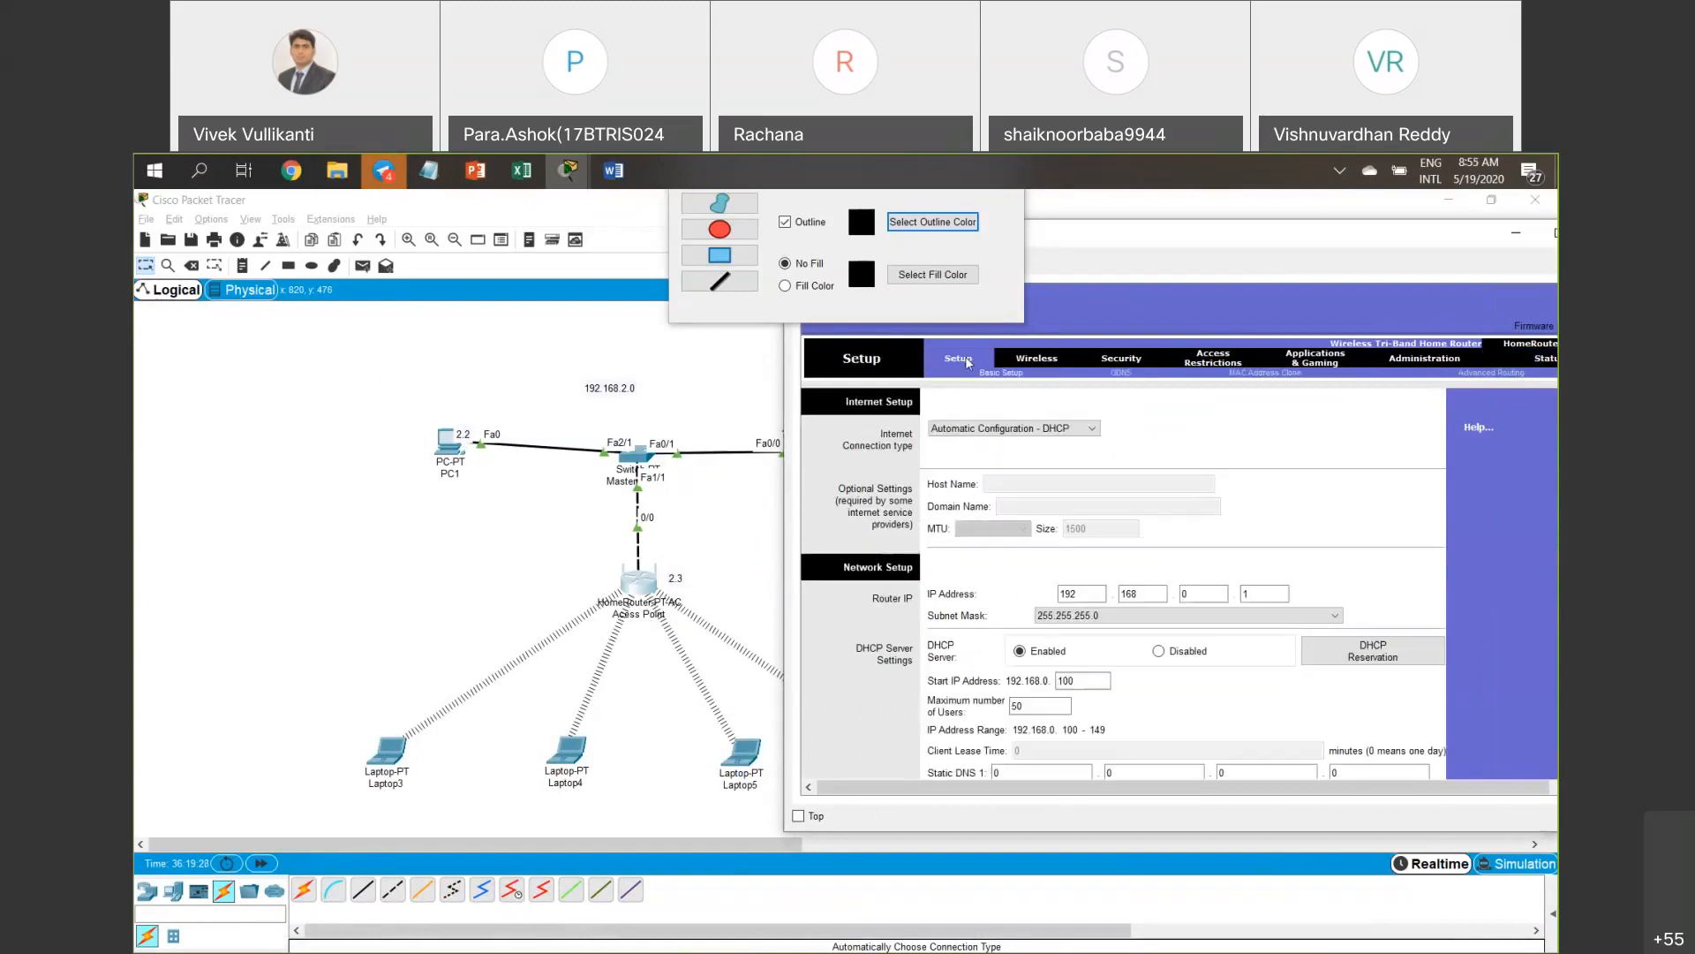
pyautogui.click(1053, 360)
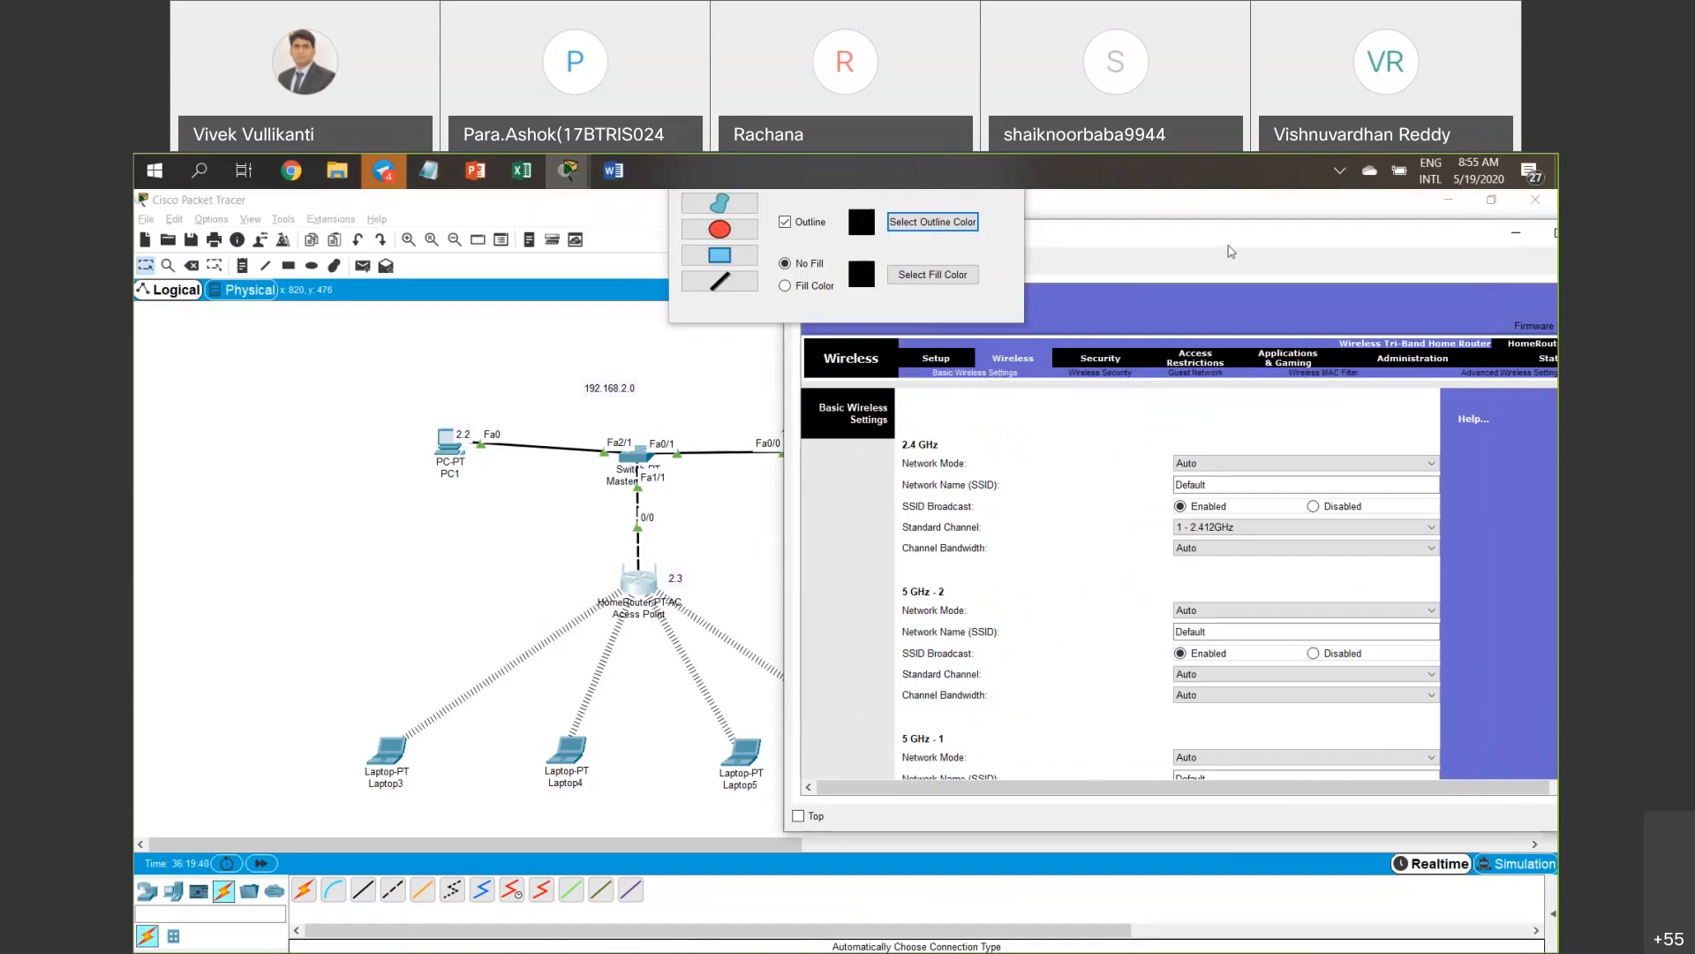
pyautogui.moveTo(1228, 246); pyautogui.dragTo(1162, 257)
pyautogui.click(869, 371)
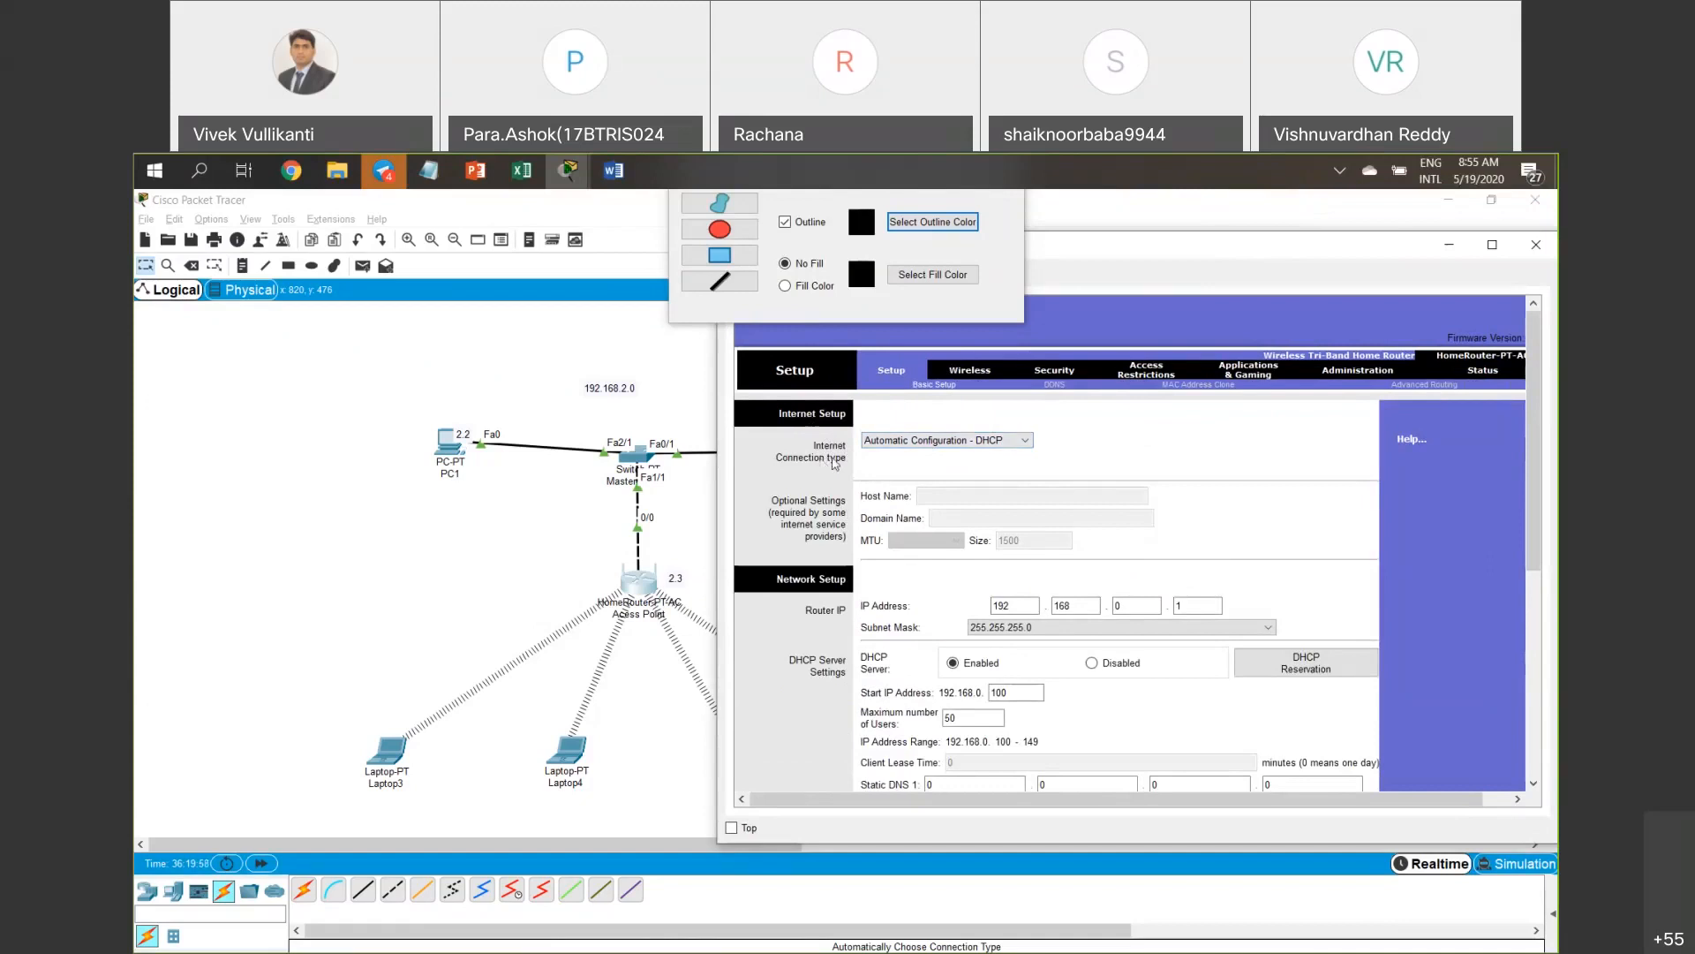
# Switch the Internet connection type to Static IP and enter Internet IP 192.168.2.3.
pyautogui.click(911, 444)
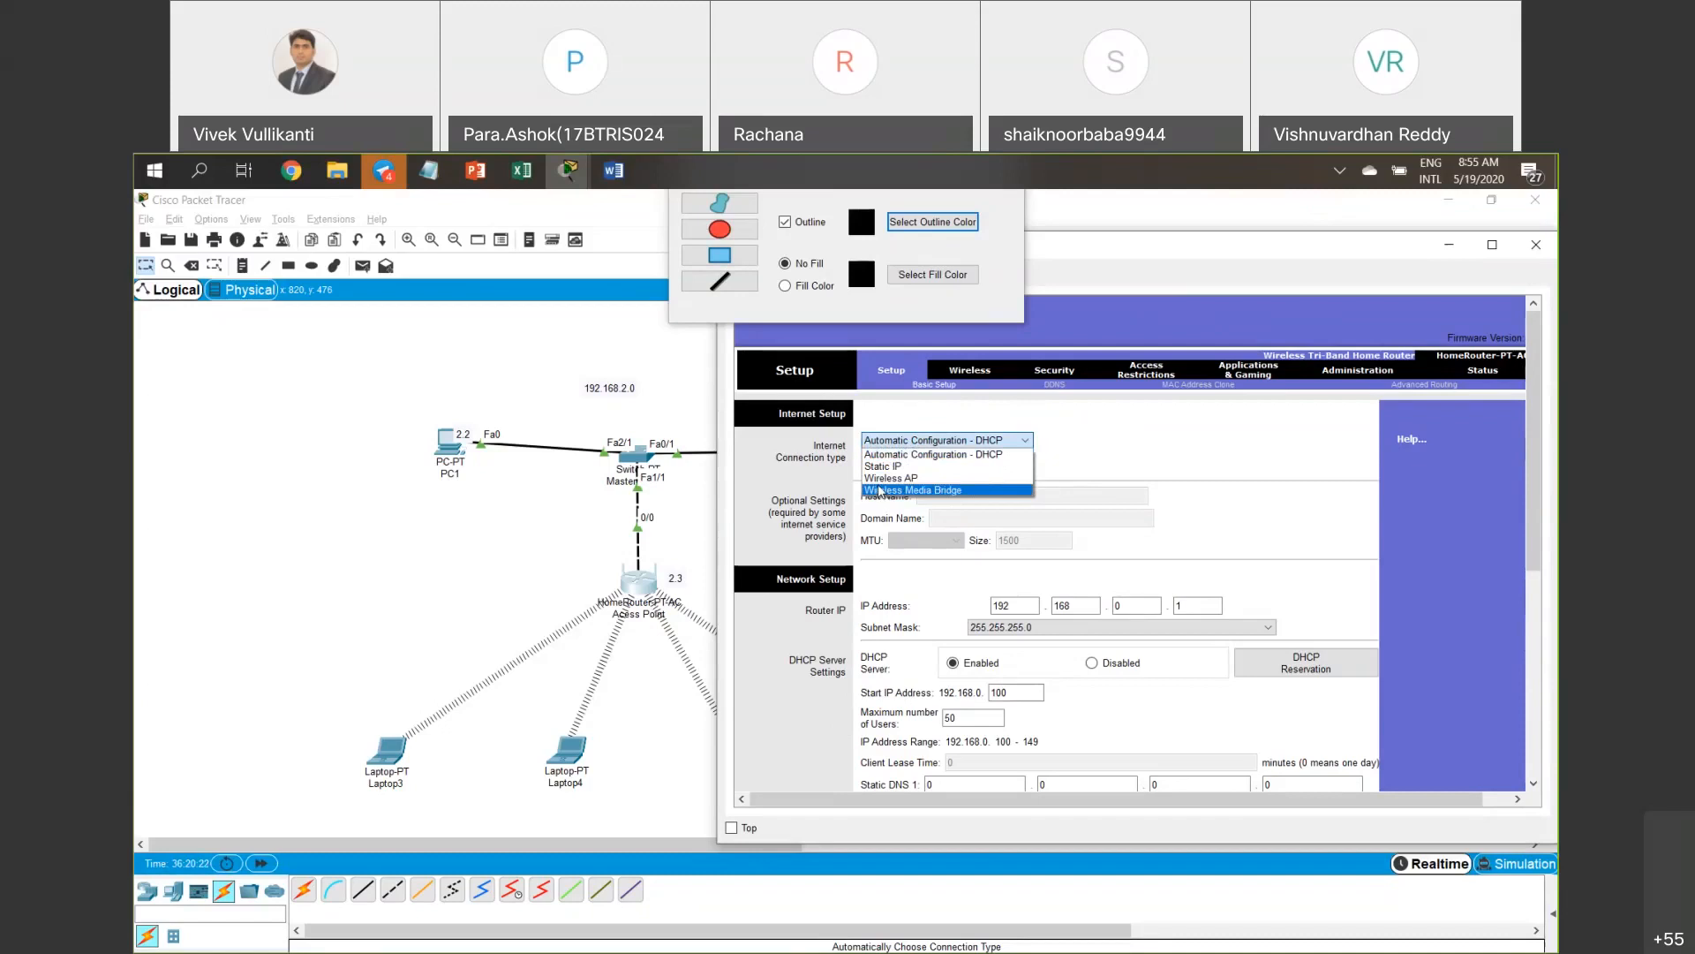
pyautogui.click(885, 466)
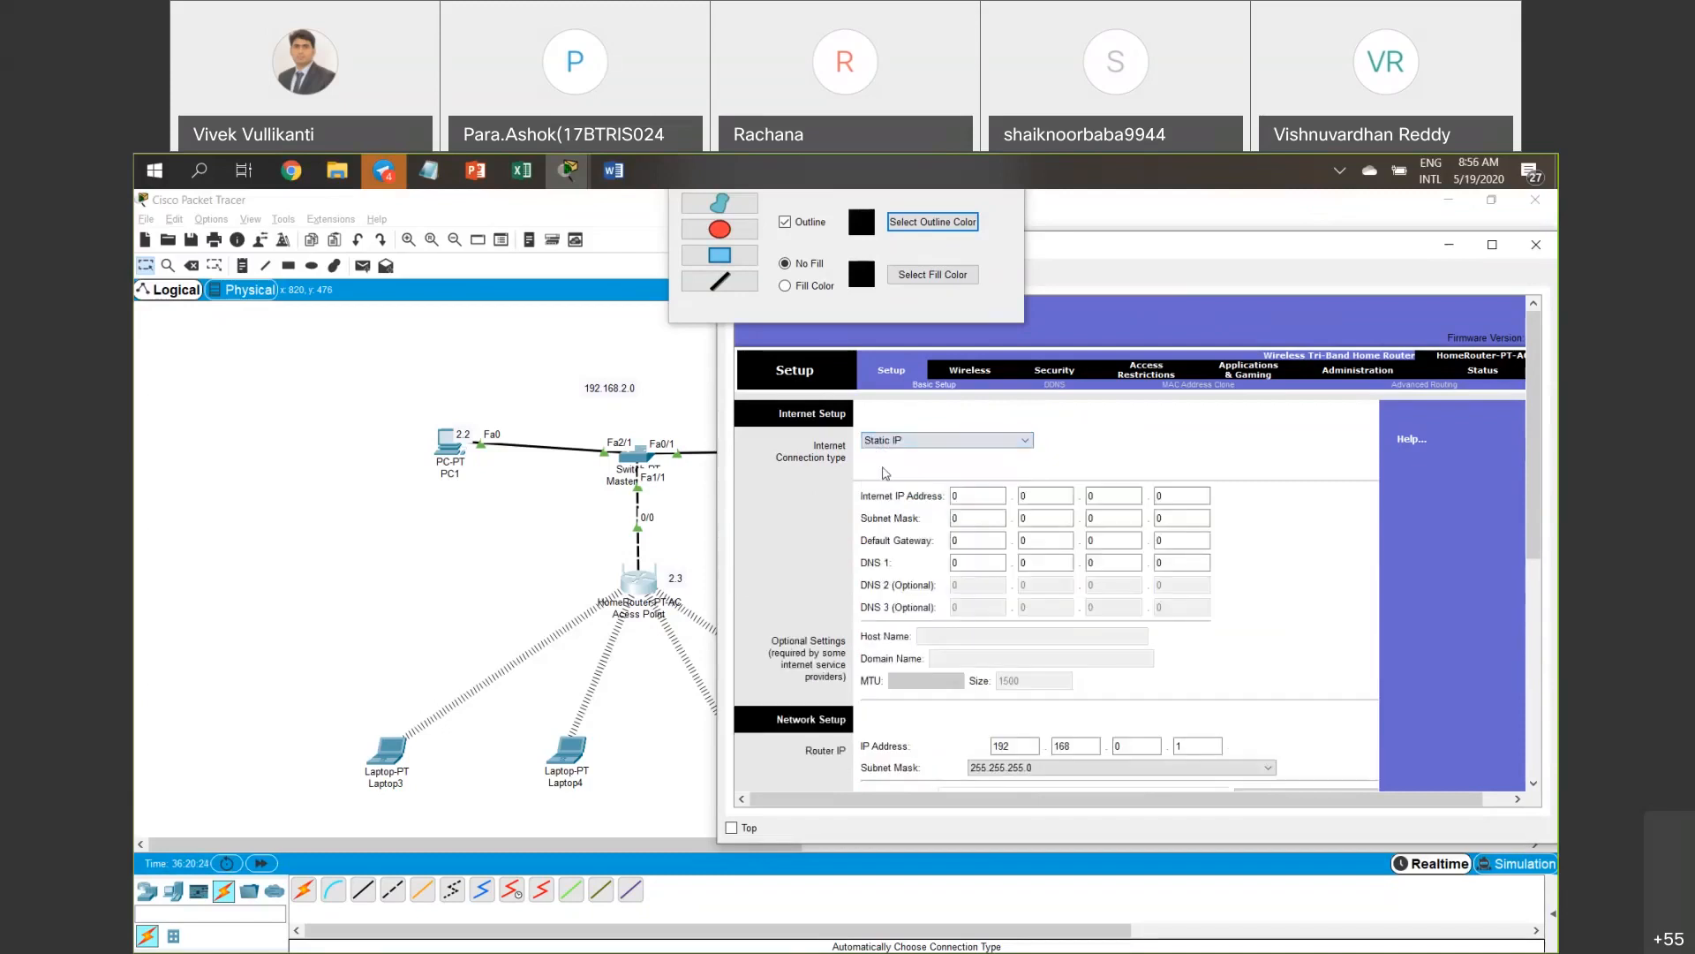
pyautogui.click(978, 502)
pyautogui.moveTo(978, 501); pyautogui.dragTo(936, 505)
pyautogui.write('192')
pyautogui.press('Tab')
pyautogui.write('168')
pyautogui.press('Tab')
pyautogui.write('2')
pyautogui.press('Tab')
pyautogui.write('3')
pyautogui.press('Tab')
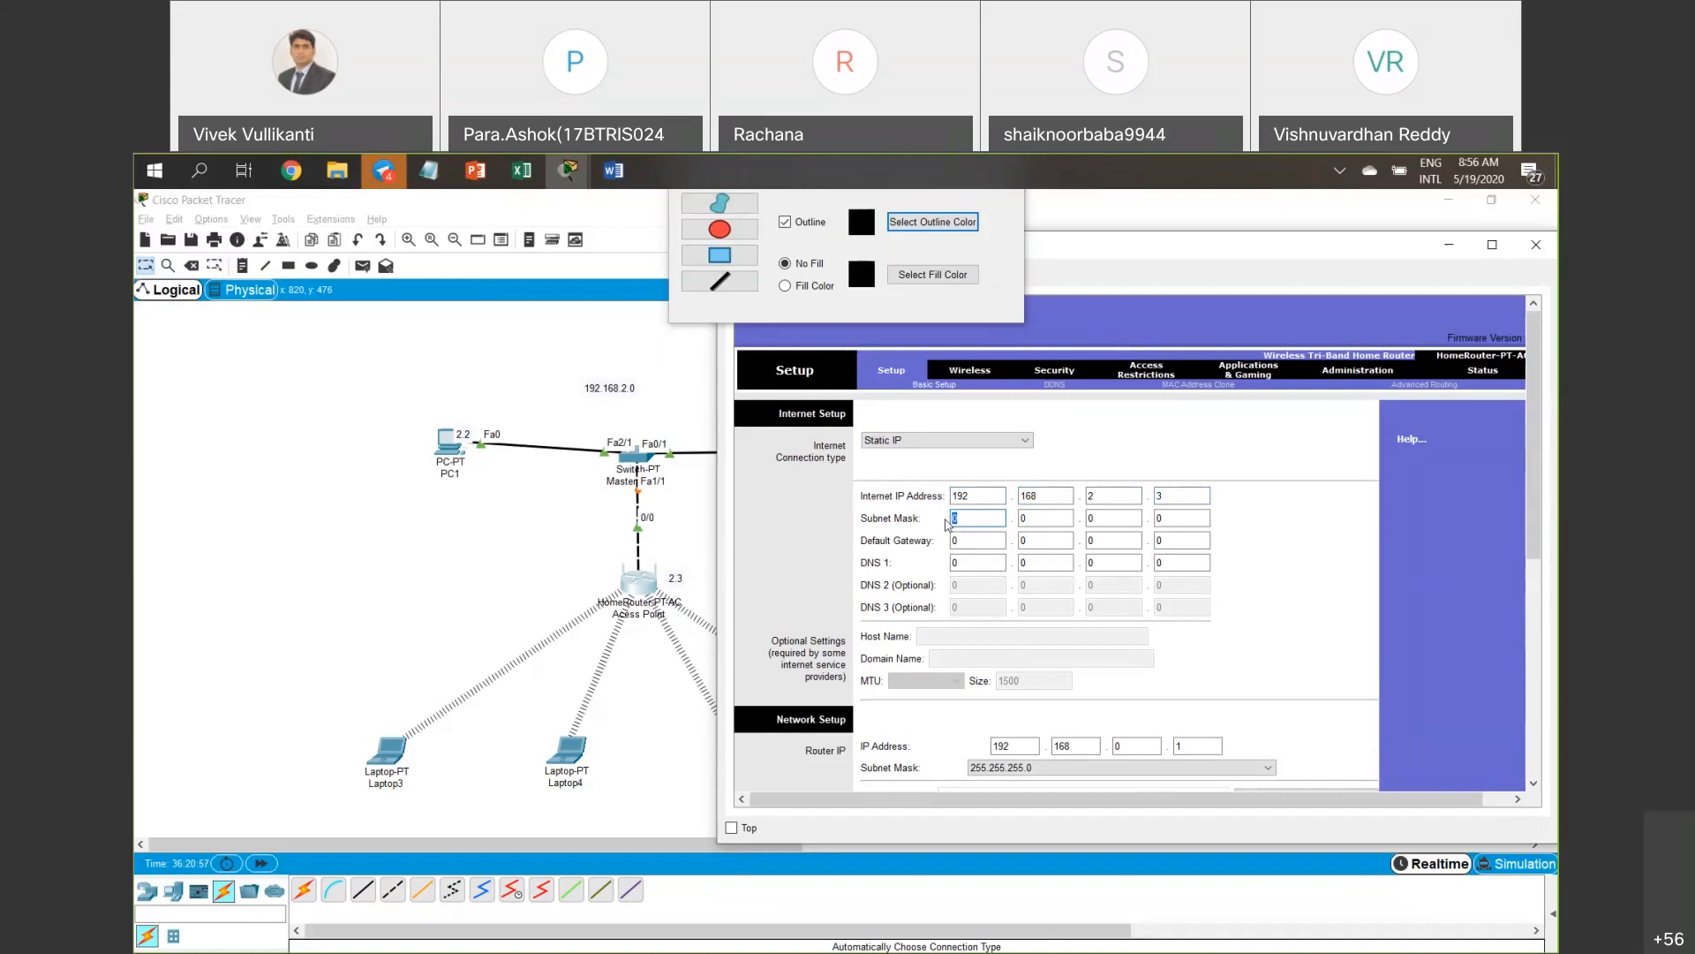
# Enter subnet mask 255.255.255.0.
pyautogui.write('255')
pyautogui.press('Tab')
pyautogui.write('255')
pyautogui.press('Tab')
pyautogui.write('255')
# Enter default gateway 192.168.2.1.
pyautogui.press('Tab')
pyautogui.press('Tab')
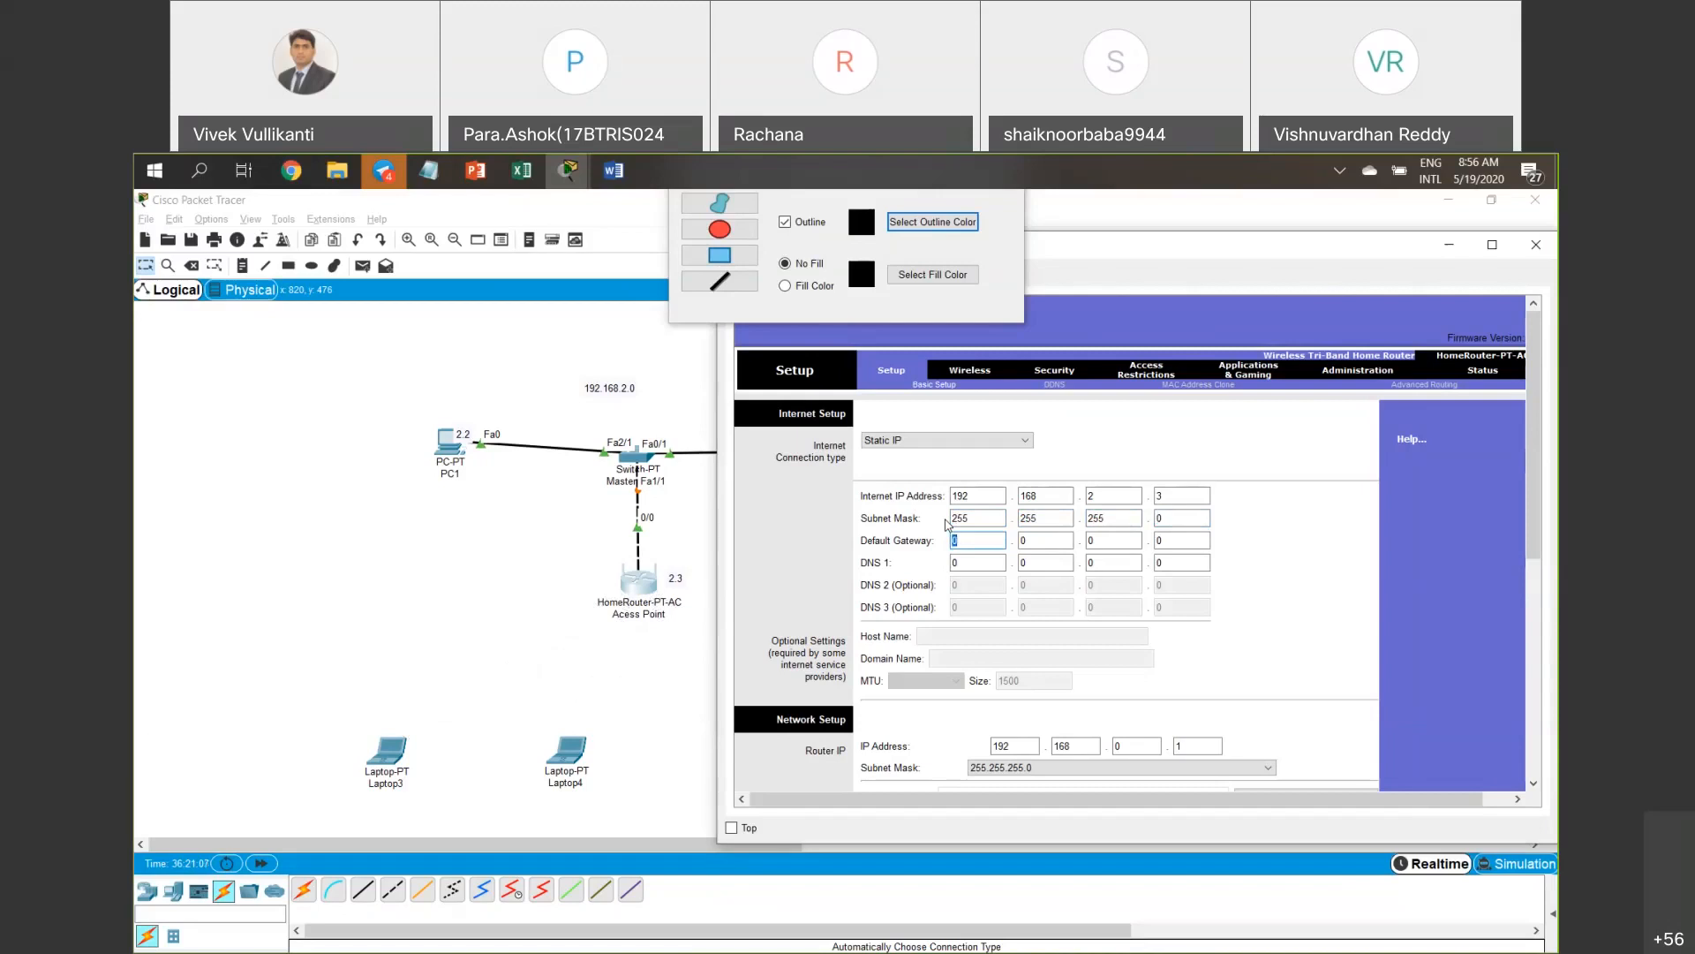
pyautogui.press('Tab')
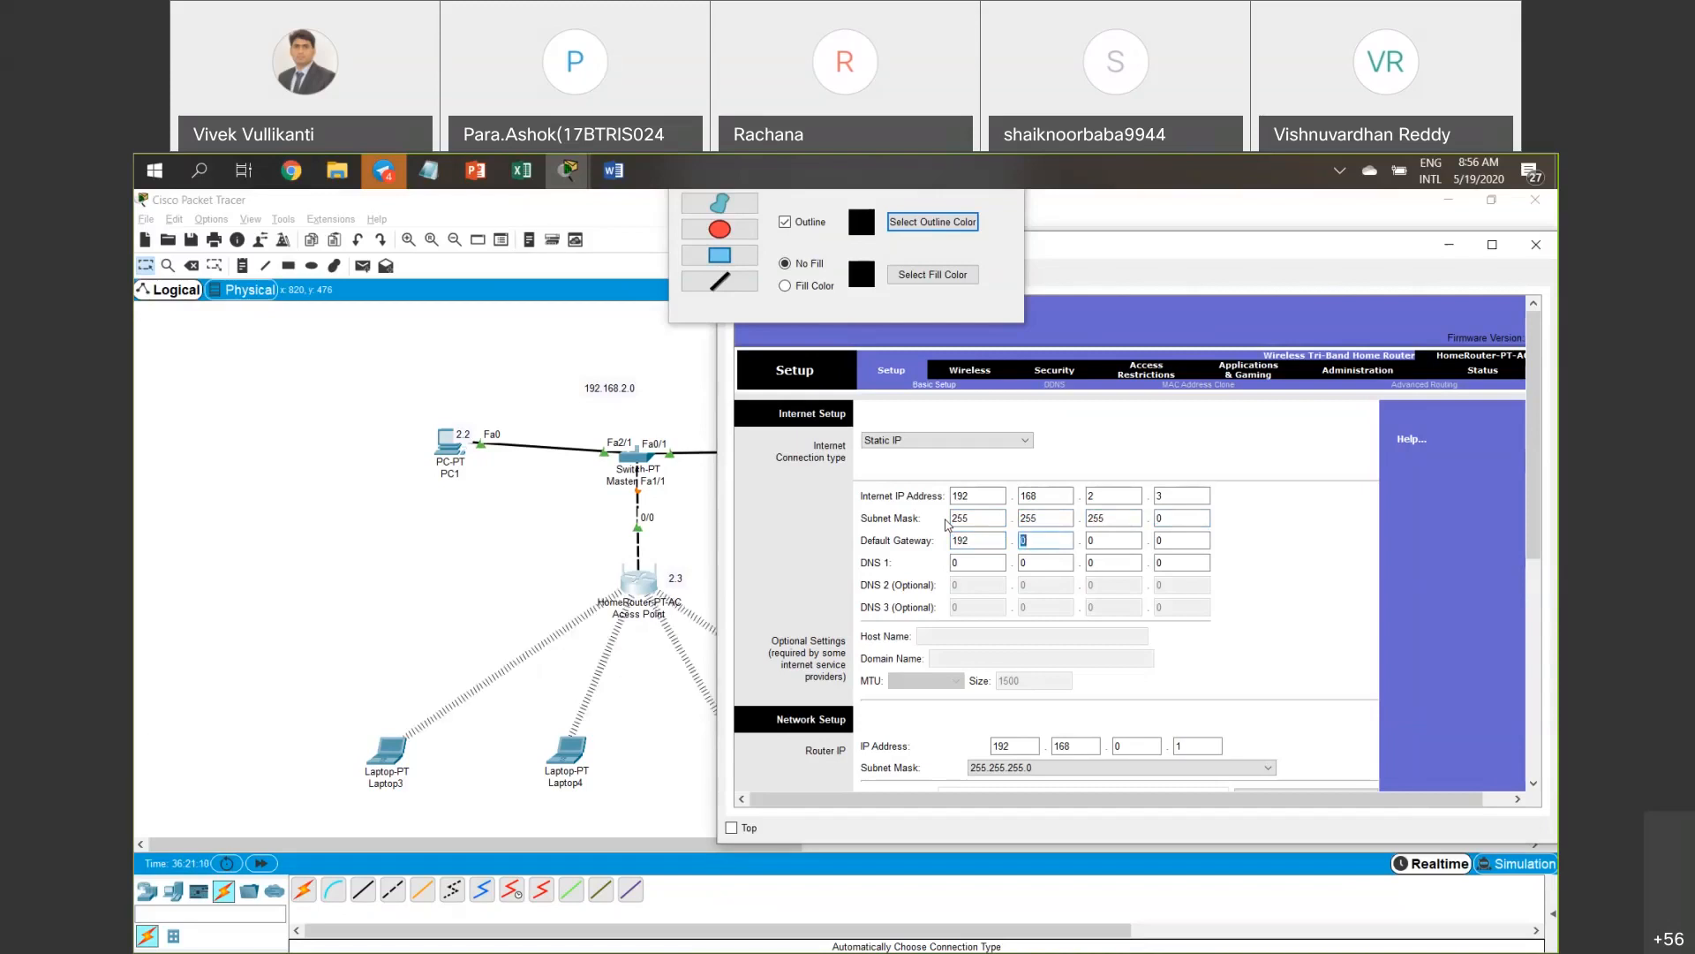
pyautogui.write('168')
pyautogui.moveTo(1104, 245); pyautogui.dragTo(1263, 254)
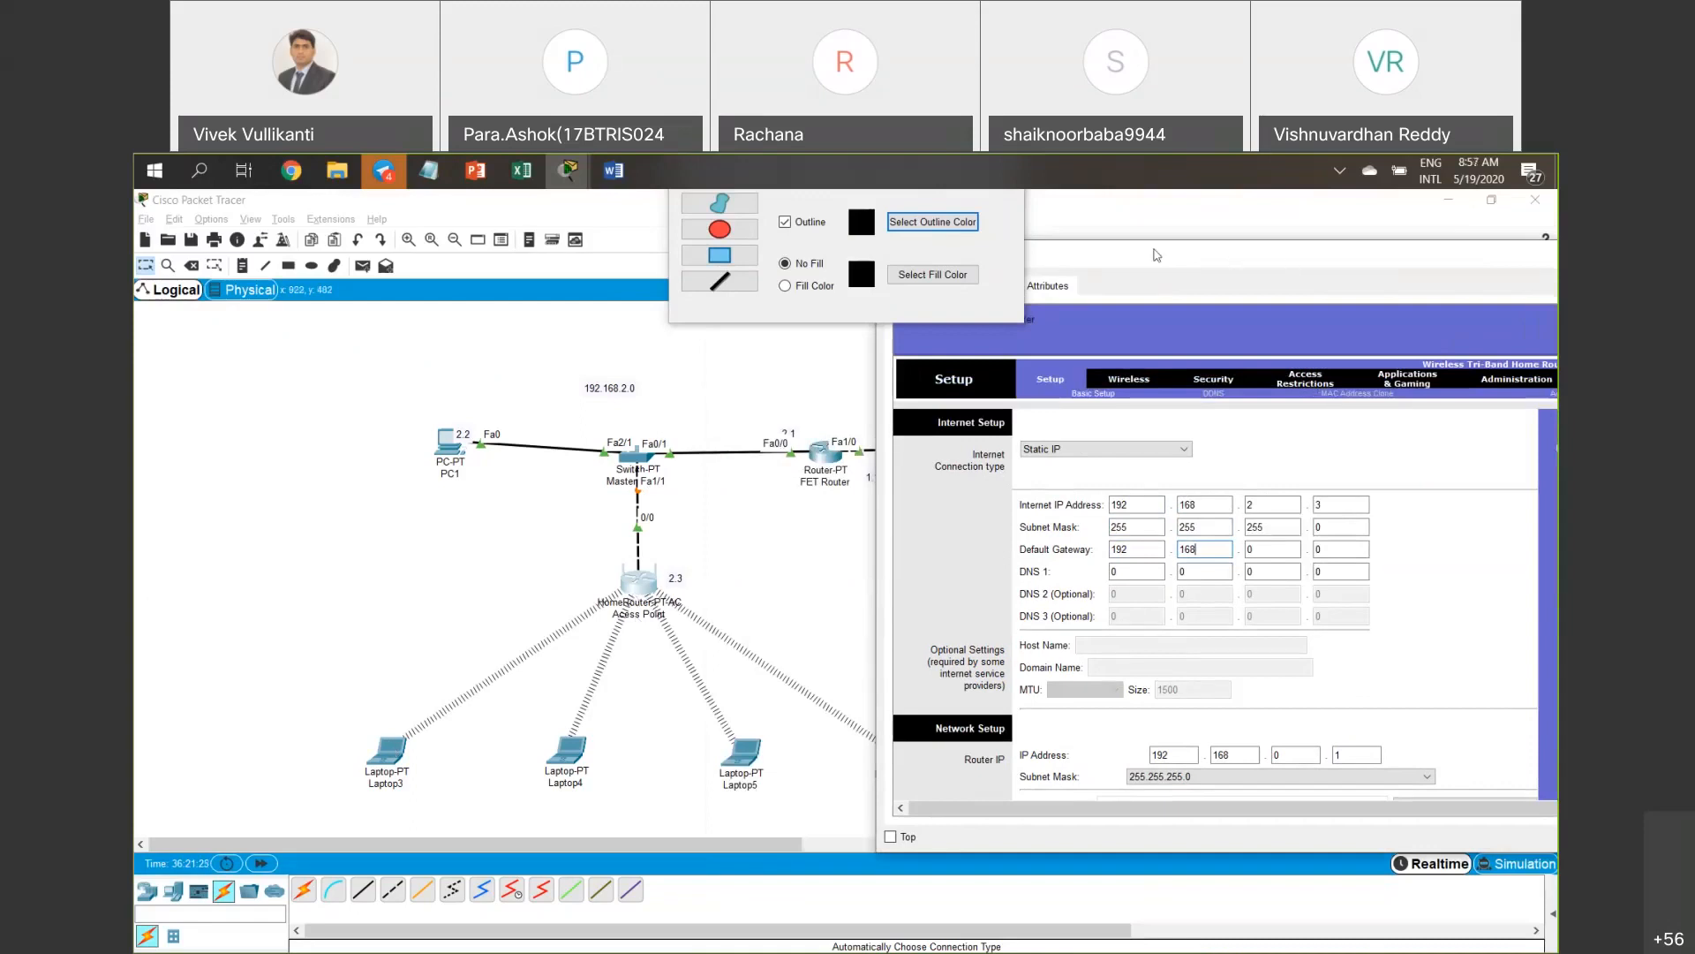
pyautogui.moveTo(1200, 252); pyautogui.dragTo(1110, 243)
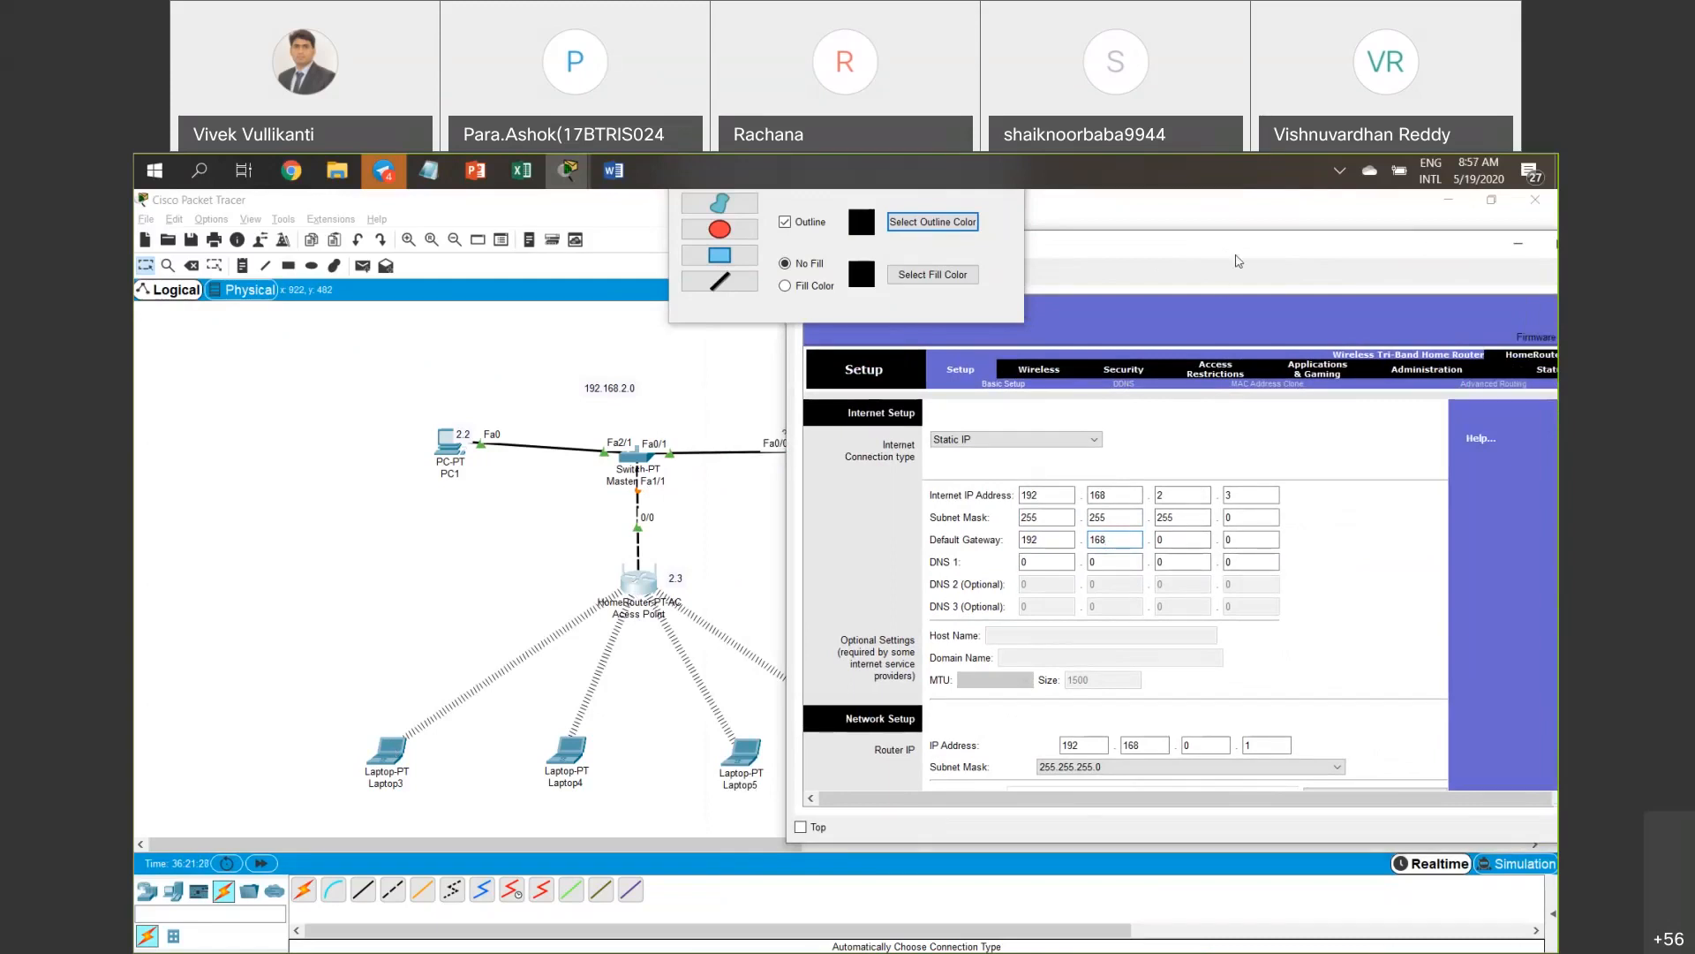
pyautogui.moveTo(1239, 261); pyautogui.dragTo(1223, 259)
pyautogui.doubleClick(1168, 536)
pyautogui.write('2')
pyautogui.doubleClick(1241, 532)
pyautogui.write('1')
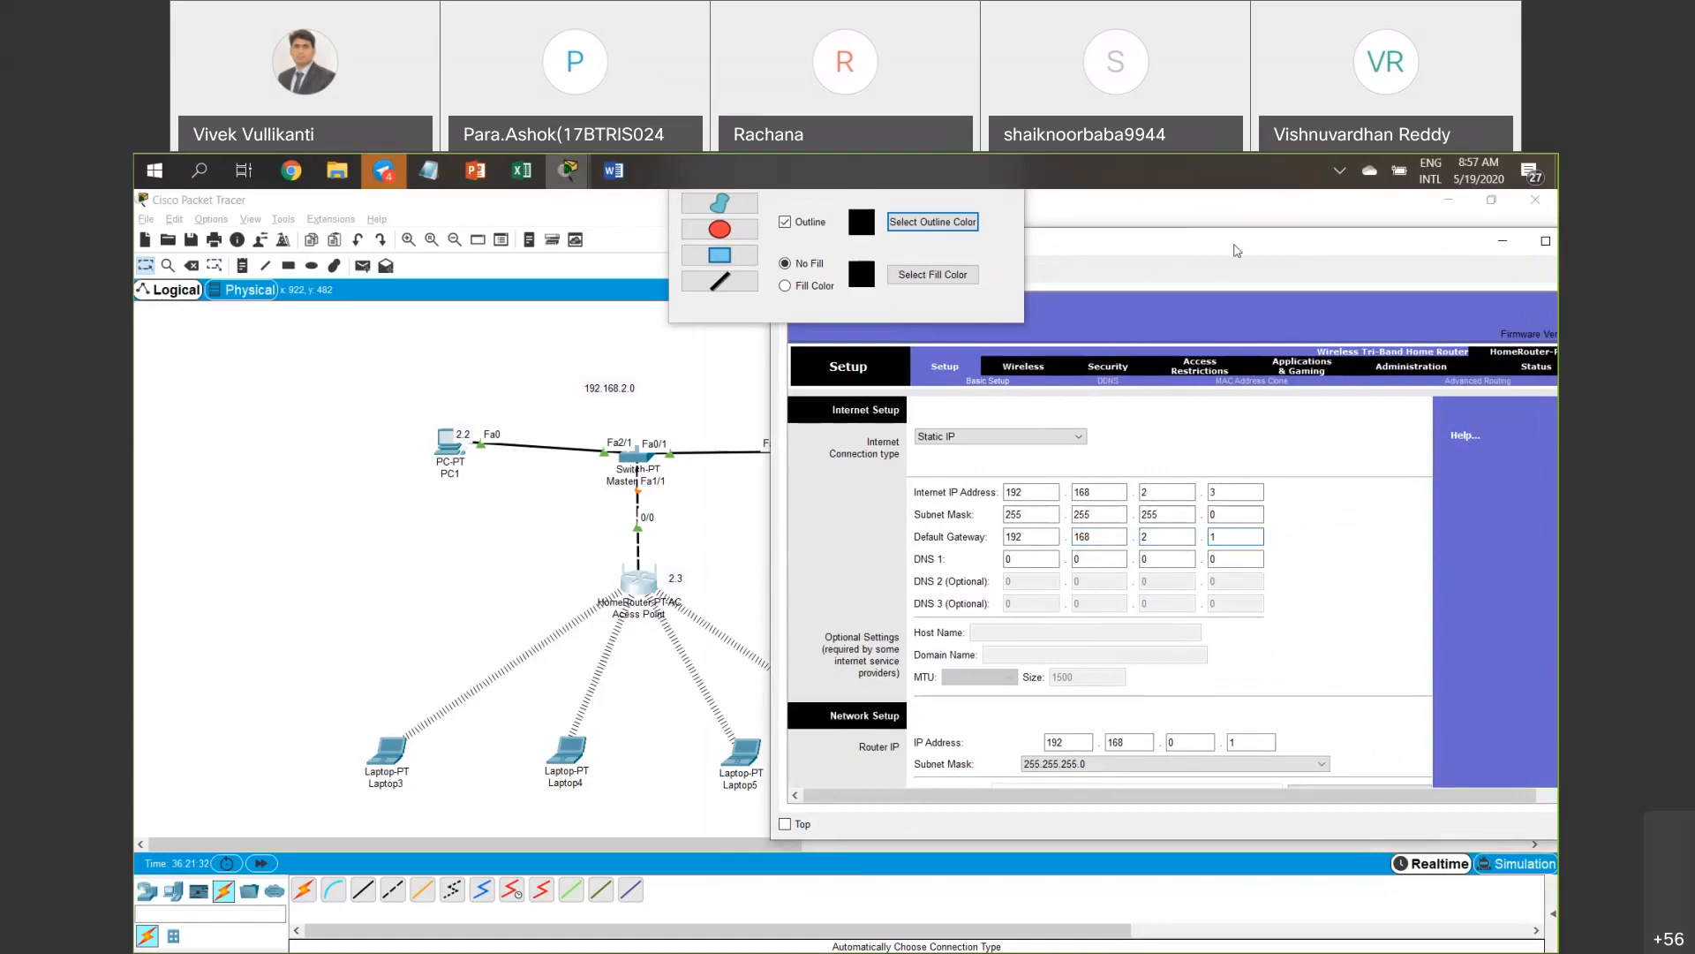
pyautogui.moveTo(1238, 250); pyautogui.dragTo(1146, 255)
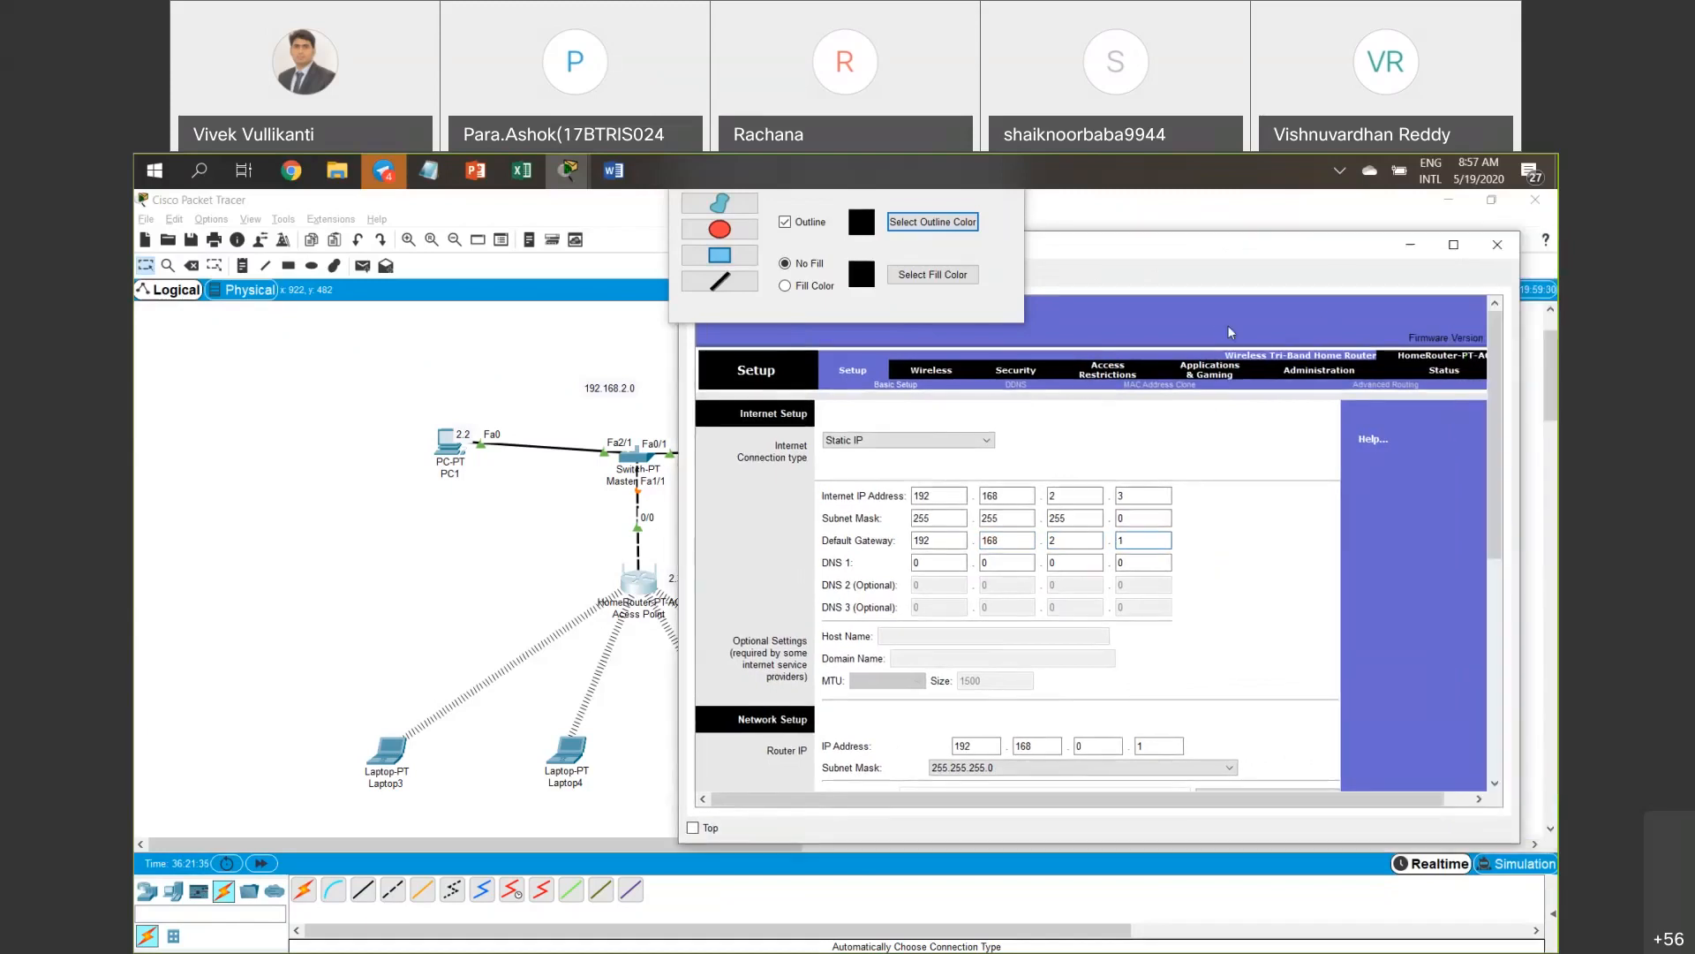
pyautogui.moveTo(1231, 247); pyautogui.dragTo(636, 474)
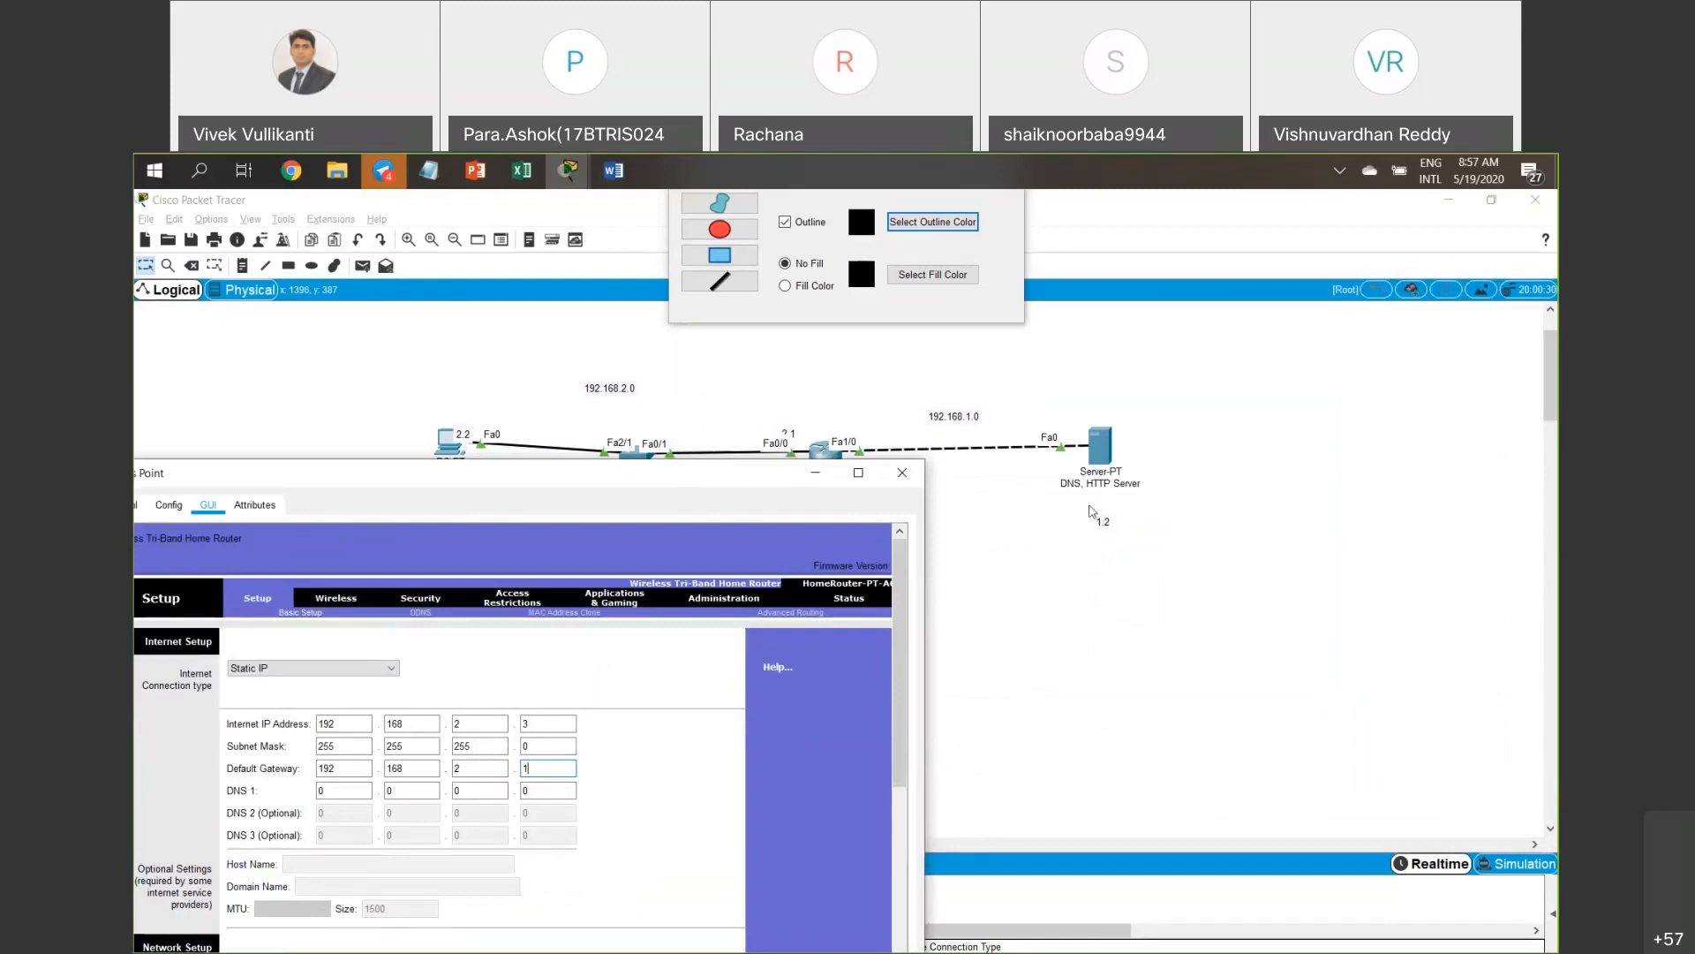
pyautogui.moveTo(750, 472); pyautogui.dragTo(1424, 274)
# Enter DNS 1 as 192.168.1.2.
pyautogui.press('Tab')
pyautogui.write('192')
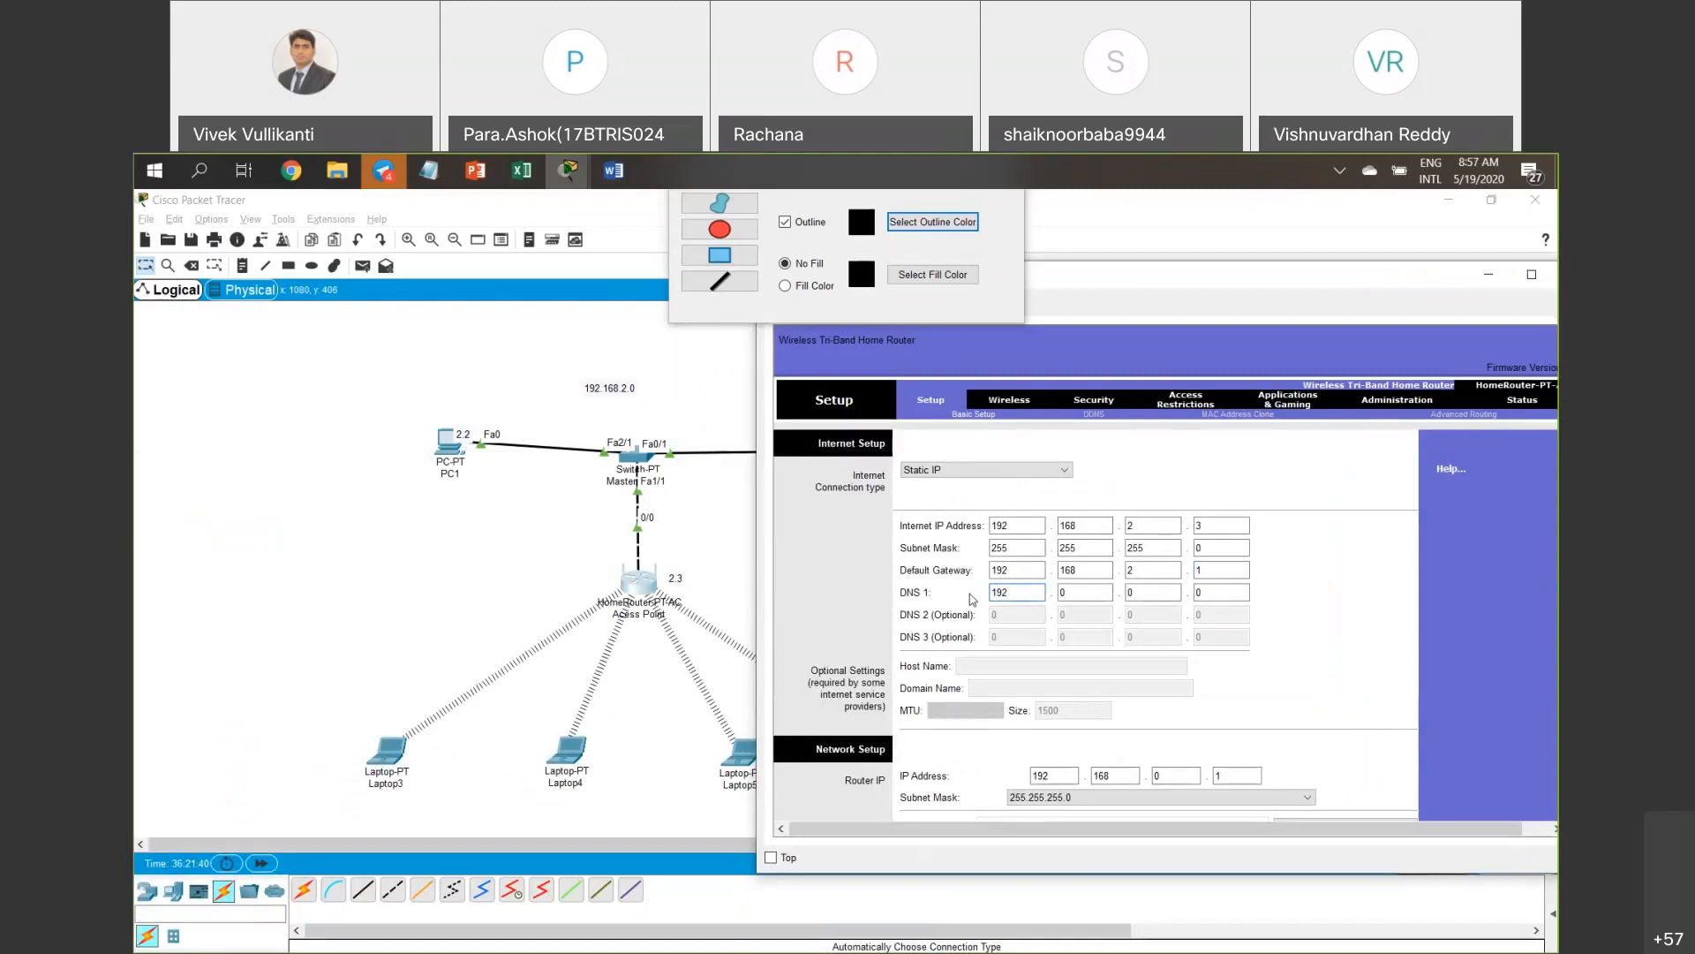
pyautogui.doubleClick(1060, 591)
pyautogui.write('168')
pyautogui.press('Tab')
pyautogui.write('1')
pyautogui.press('Tab')
pyautogui.write('2')
pyautogui.moveTo(1378, 258); pyautogui.dragTo(1395, 217)
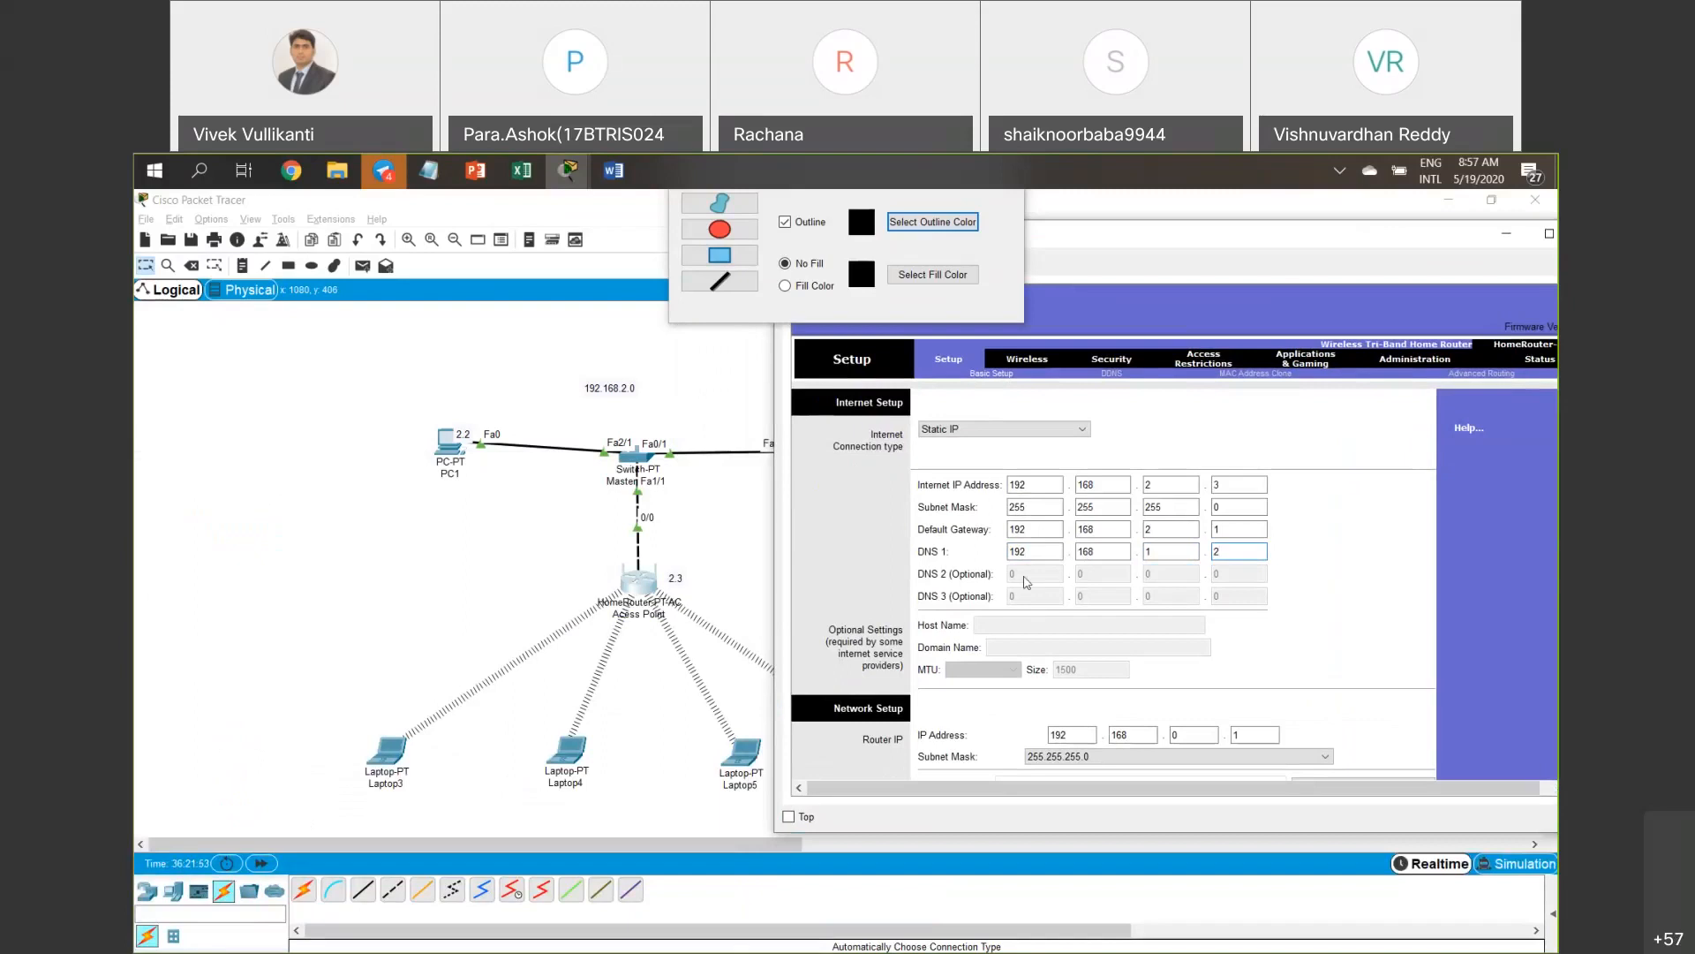
pyautogui.click(1022, 432)
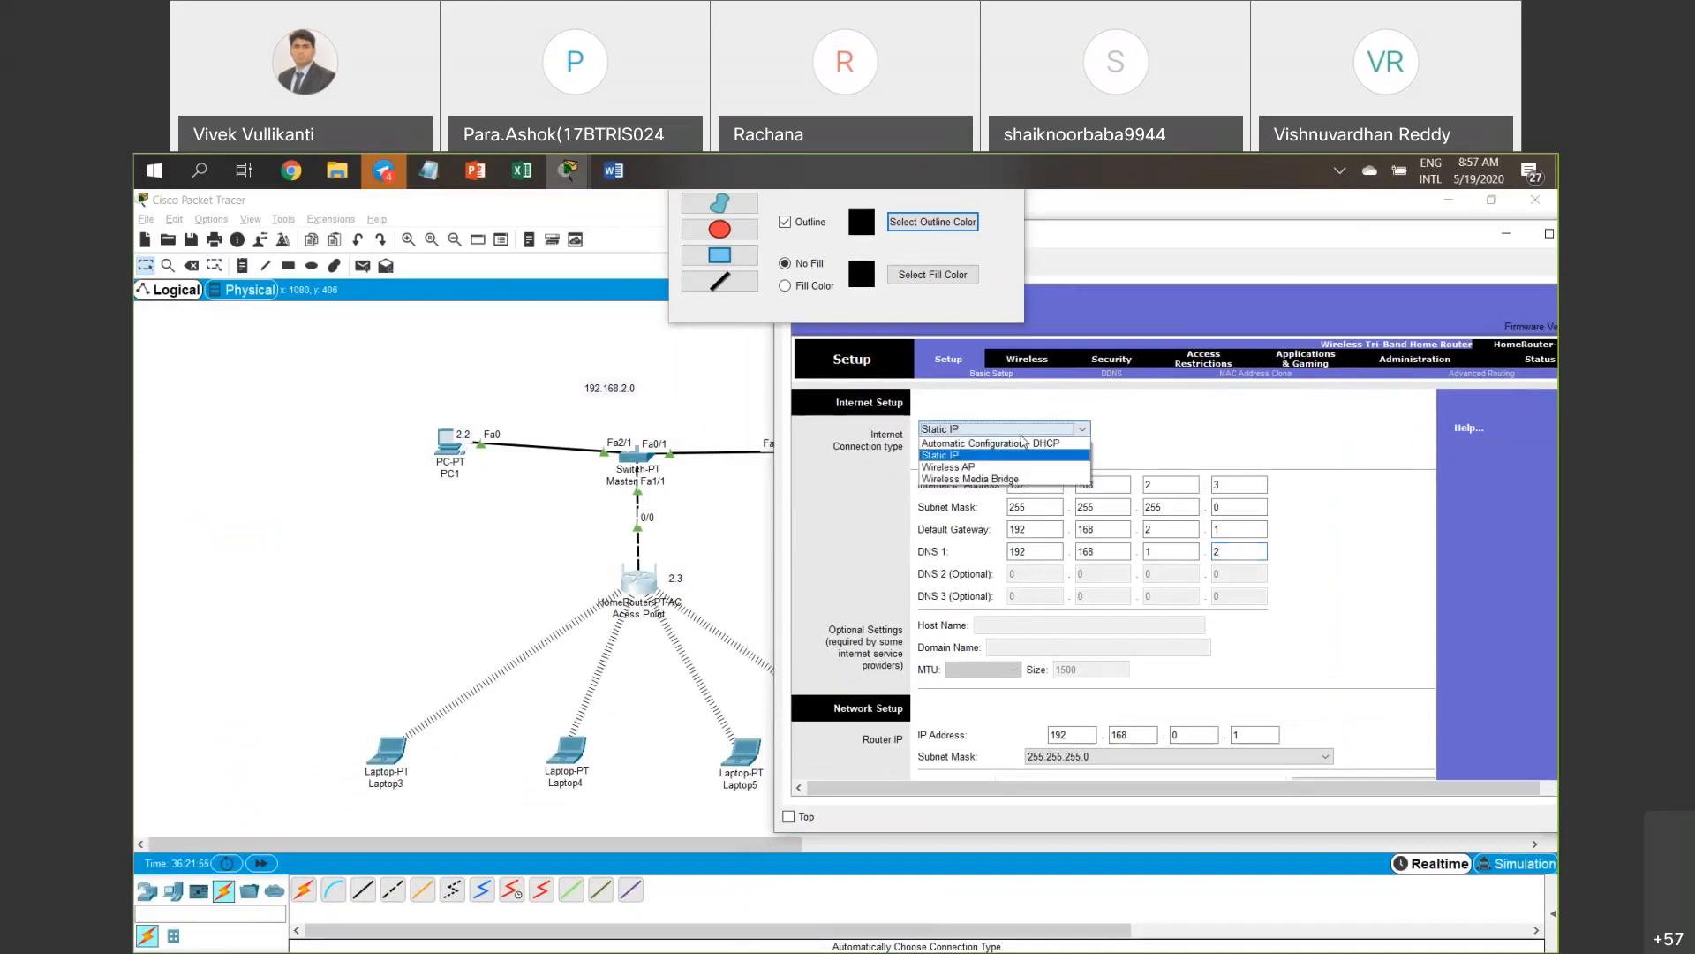
pyautogui.click(1187, 419)
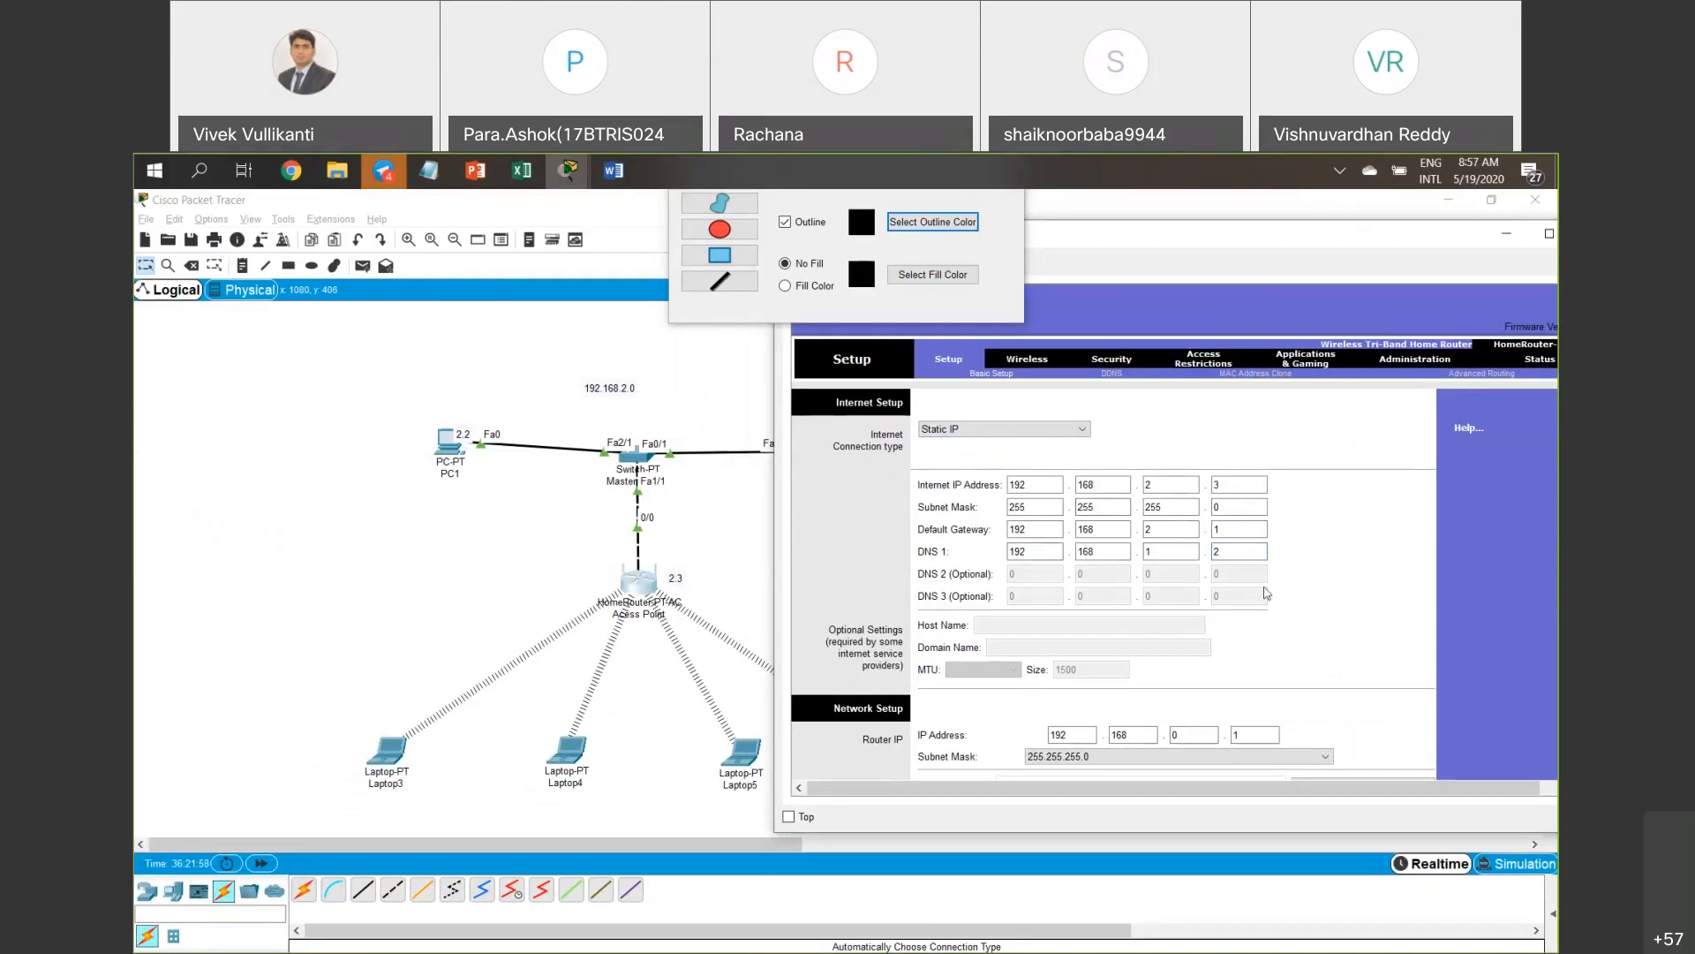
pyautogui.scroll(-1, 1267, 593)
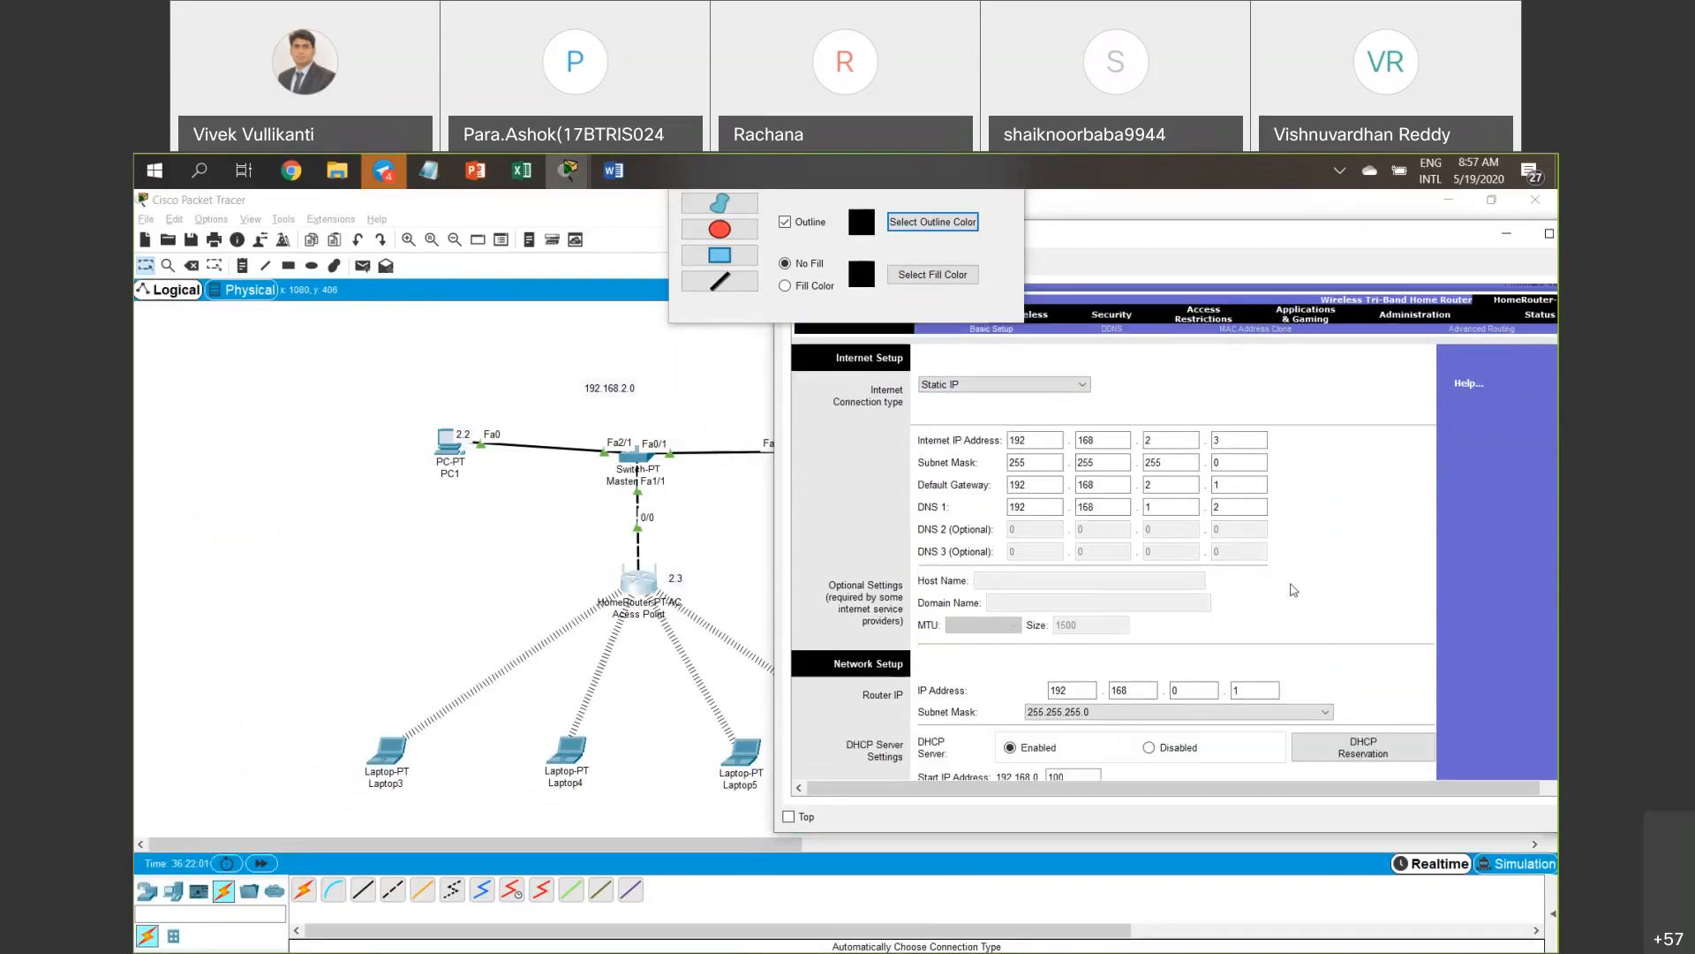
pyautogui.click(499, 592)
pyautogui.moveTo(553, 538); pyautogui.dragTo(748, 629)
pyautogui.moveTo(239, 678); pyautogui.dragTo(332, 698)
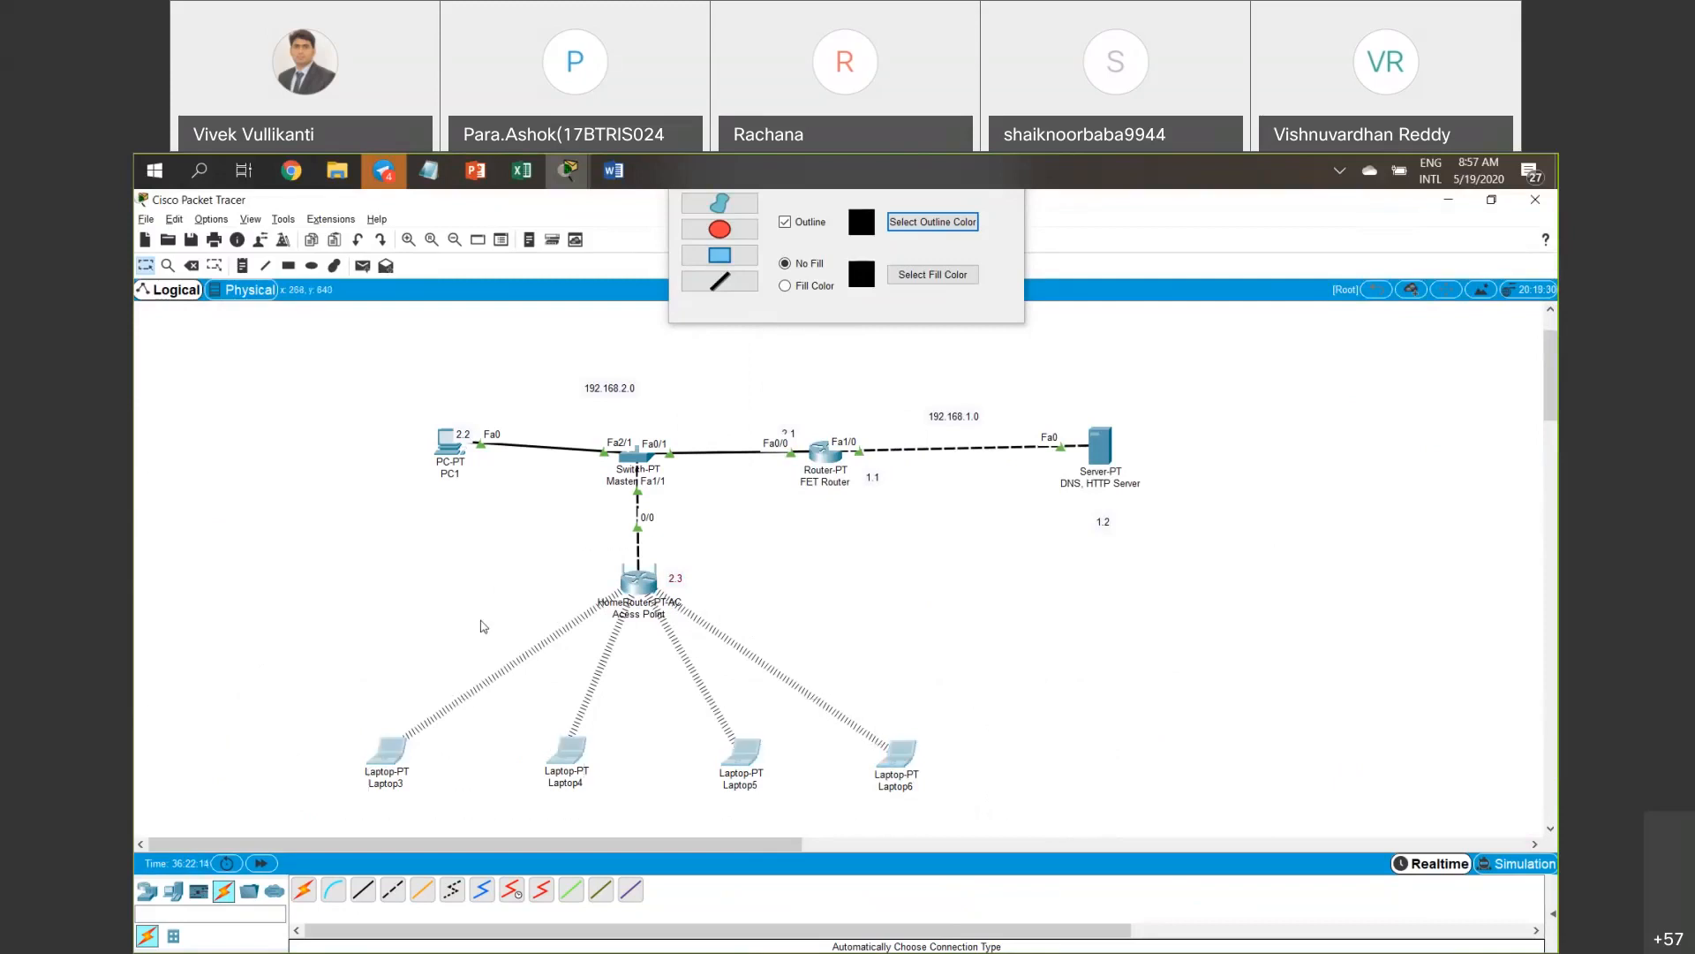
pyautogui.click(649, 589)
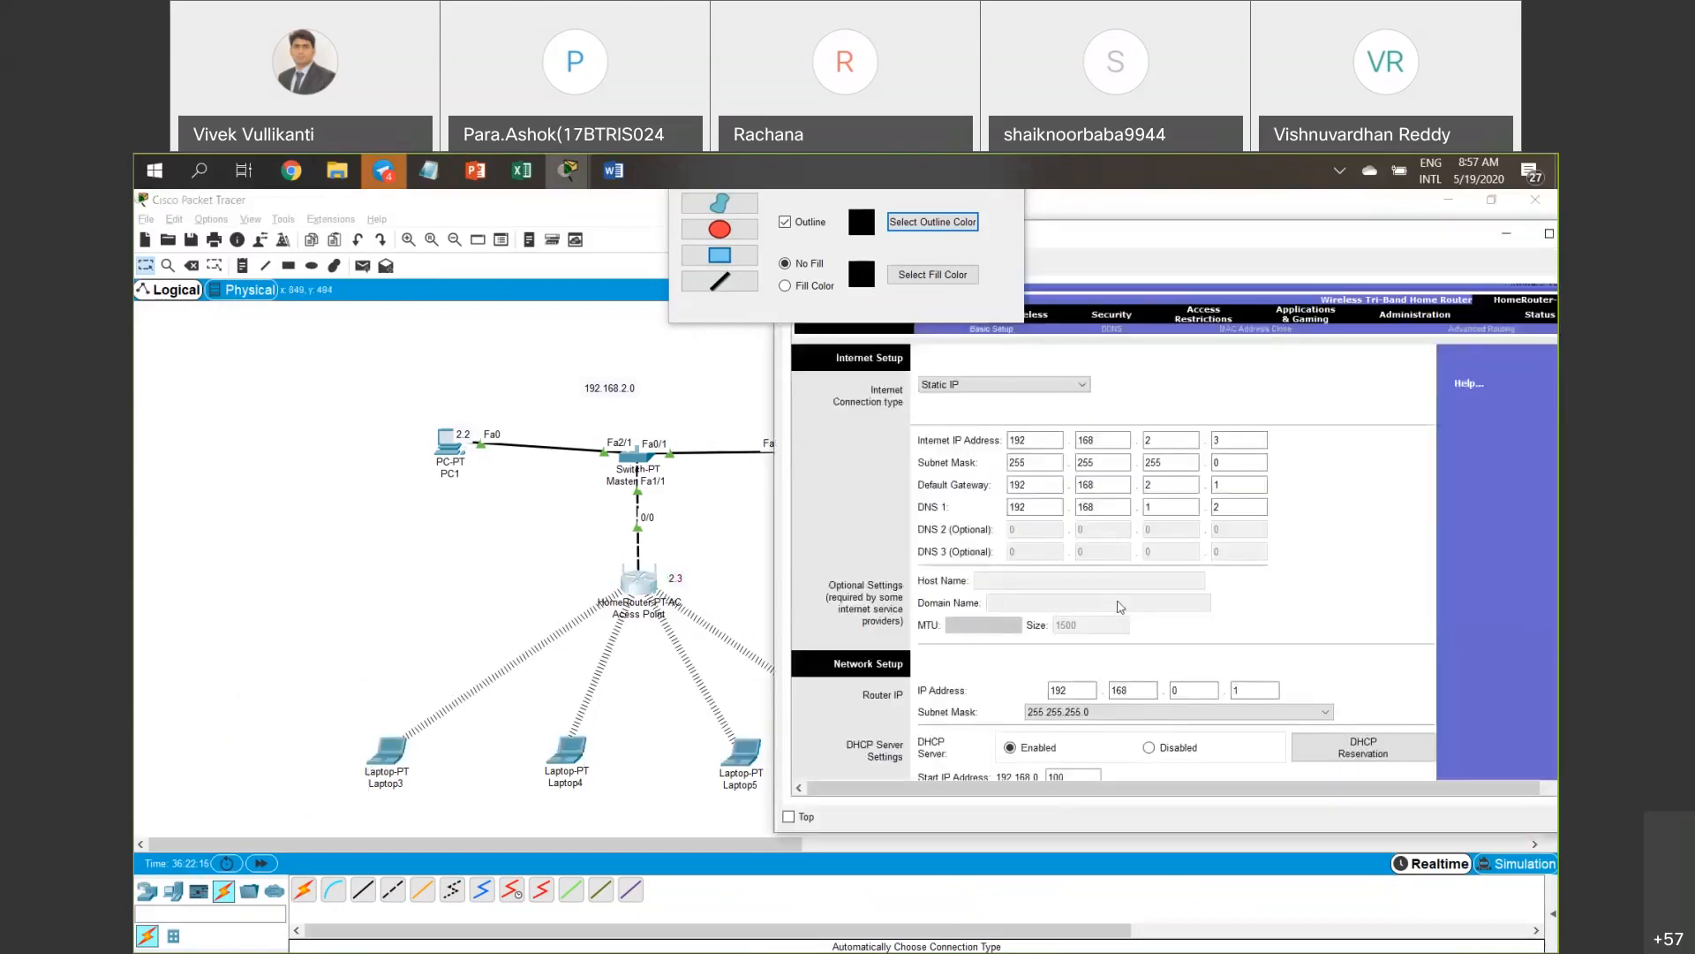
pyautogui.scroll(-3, 1120, 608)
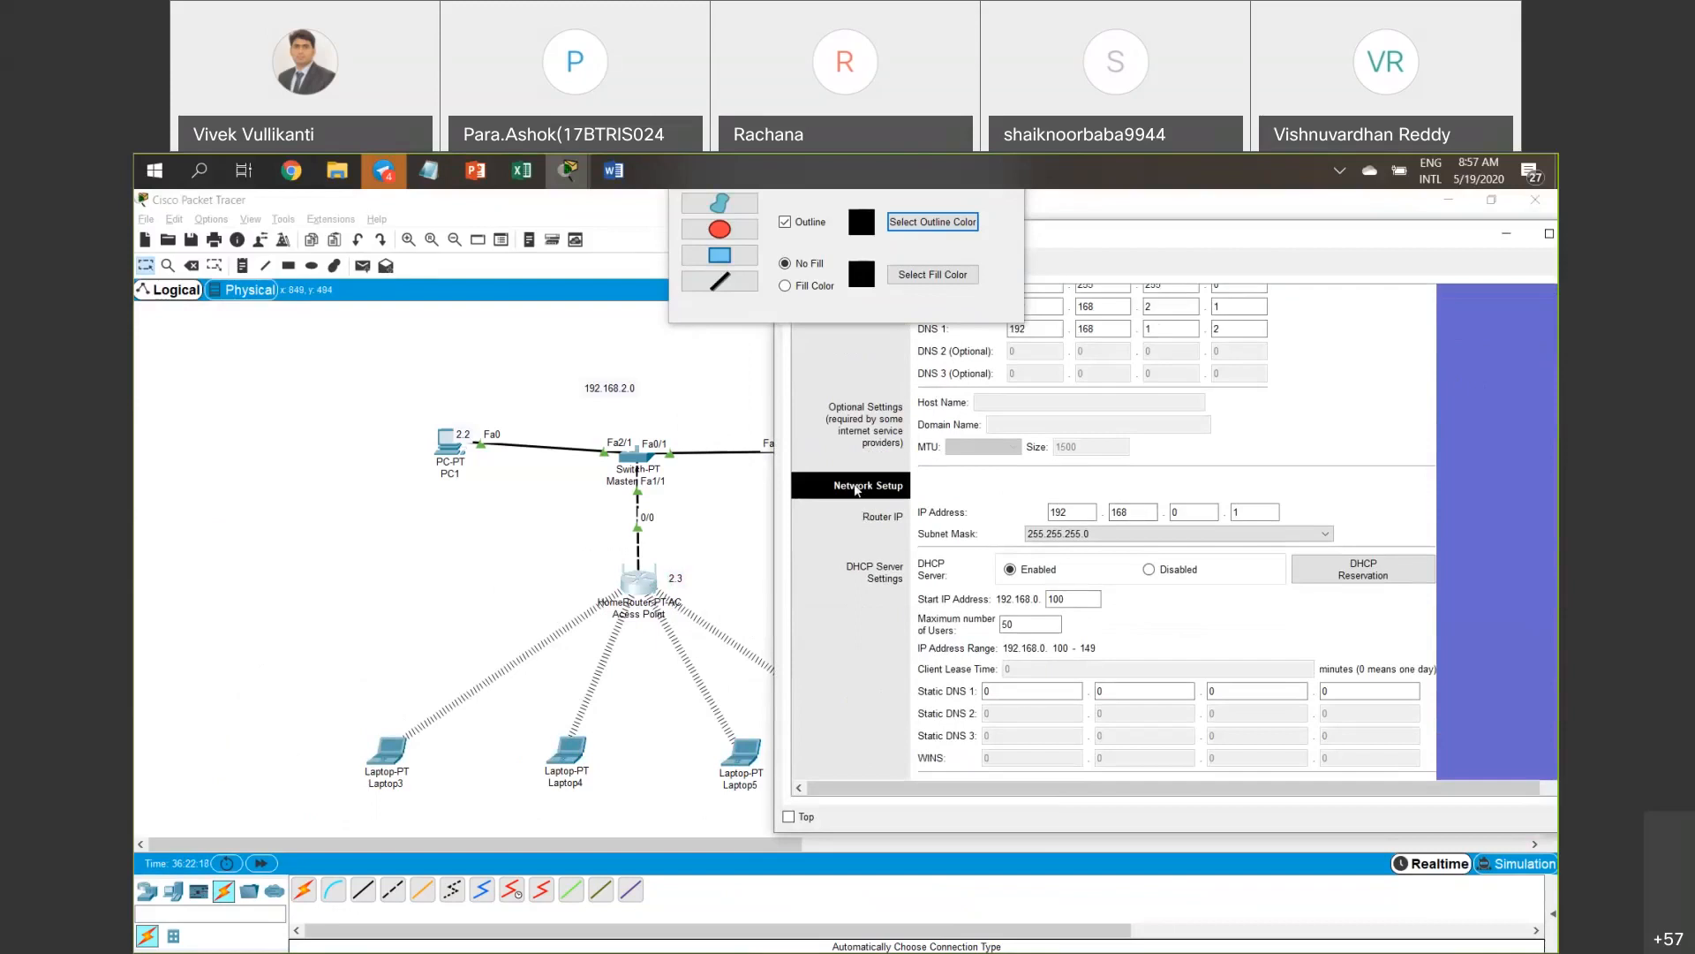
# Change the LAN router IP's third octet to 3, making it 192.168.3.1.
pyautogui.click(1190, 512)
pyautogui.doubleClick(1050, 511)
pyautogui.click(1183, 512)
pyautogui.write('3')
pyautogui.click(1250, 508)
pyautogui.doubleClick(1237, 510)
pyautogui.click(1307, 513)
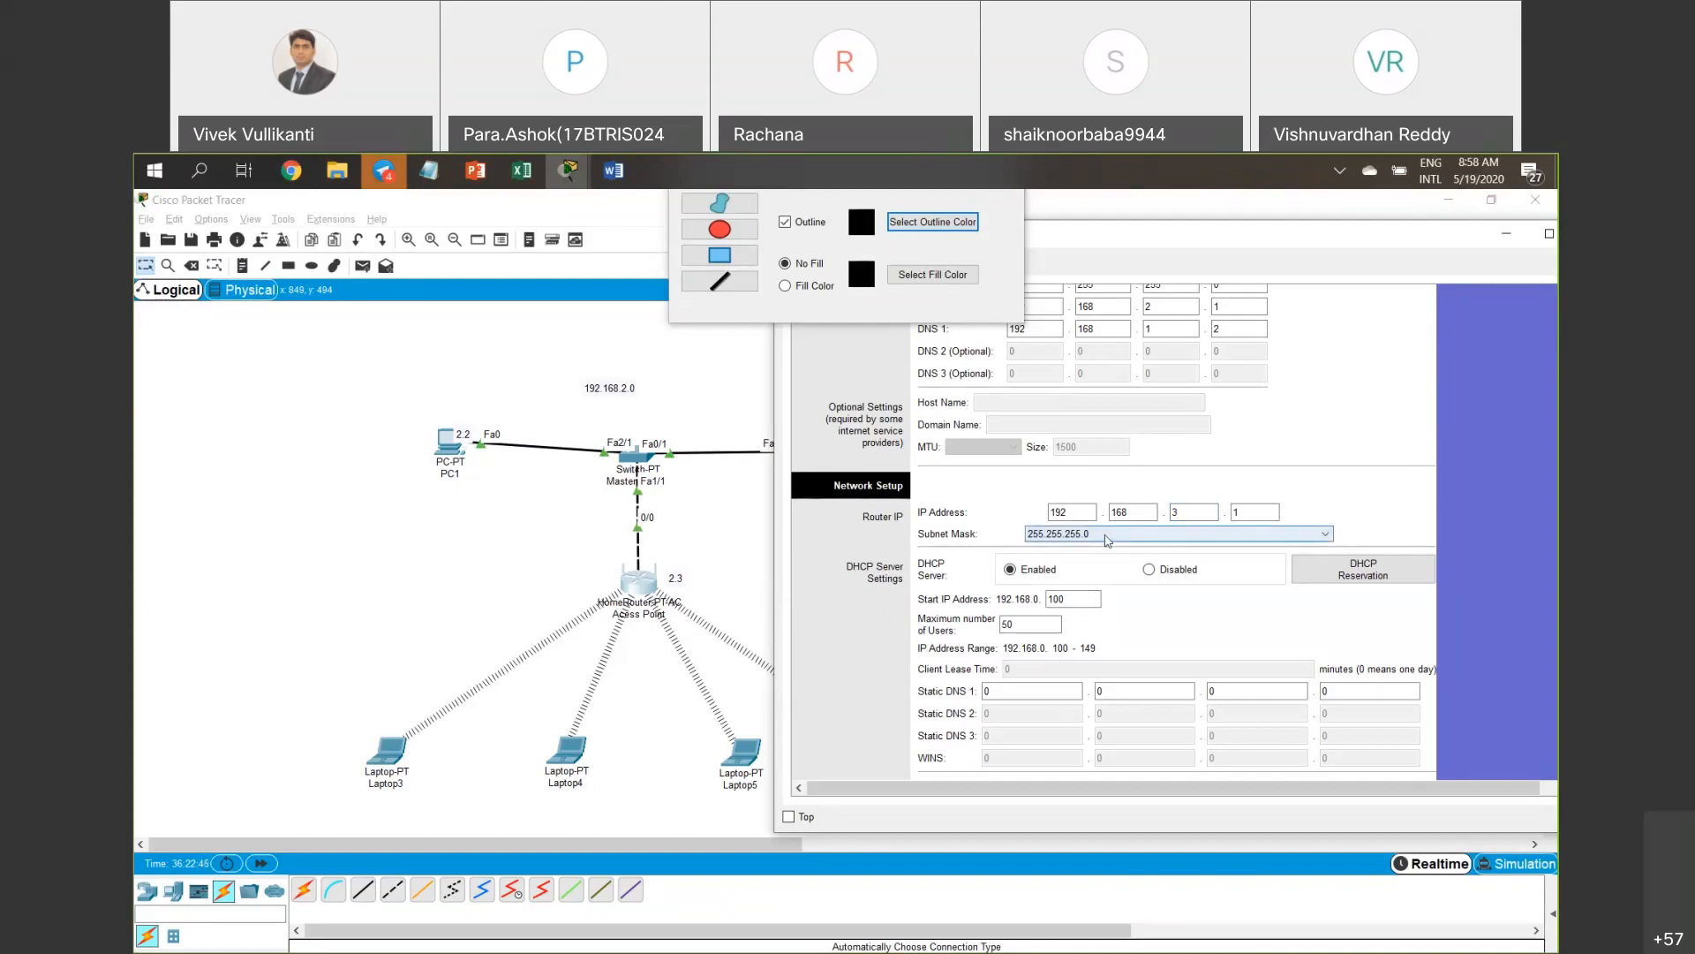
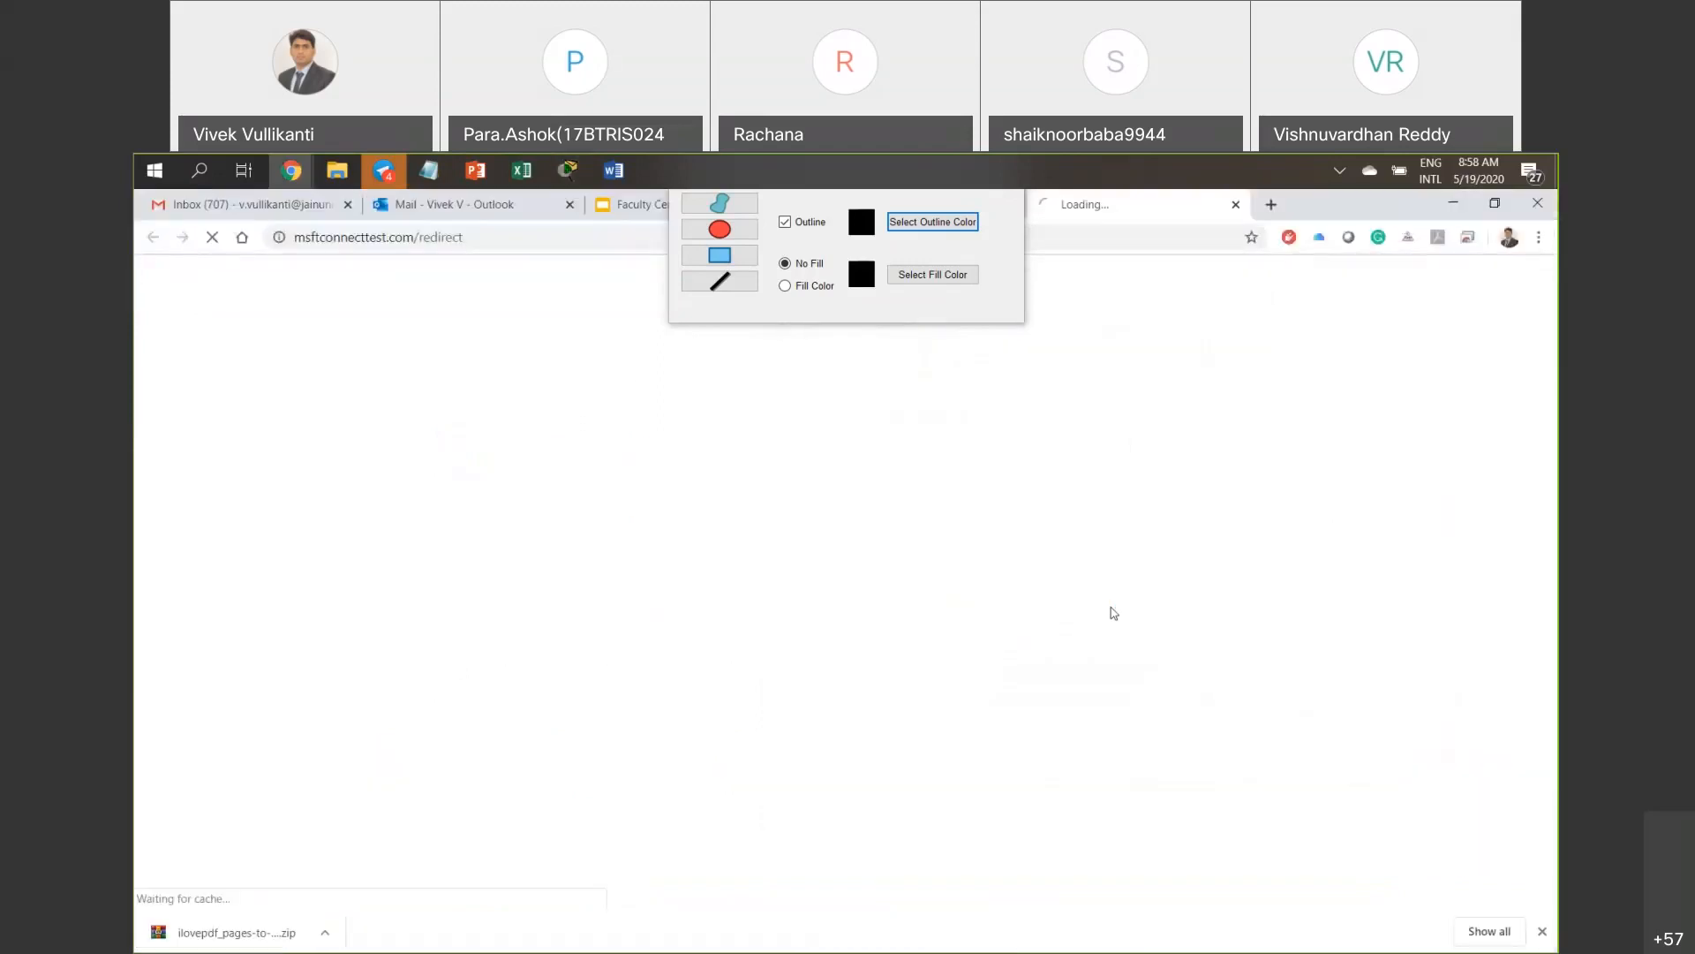
# Switch back to Packet Tracer and bring the access point's settings window forward.
pyautogui.click(528, 171)
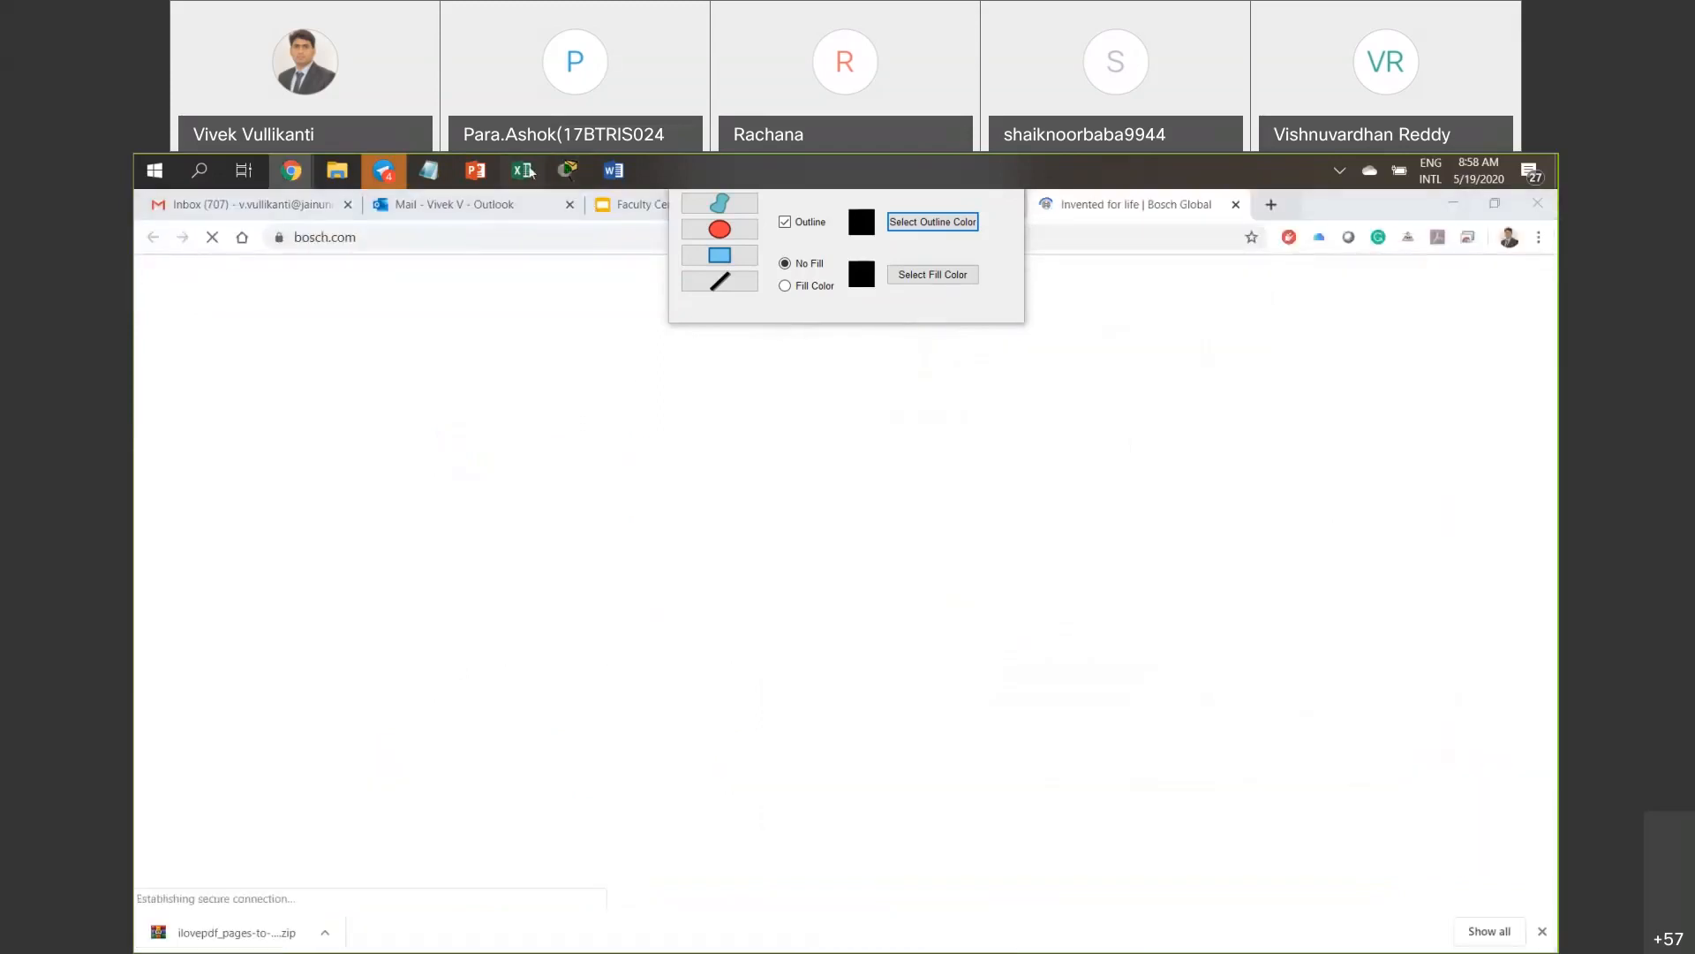
pyautogui.moveTo(568, 171)
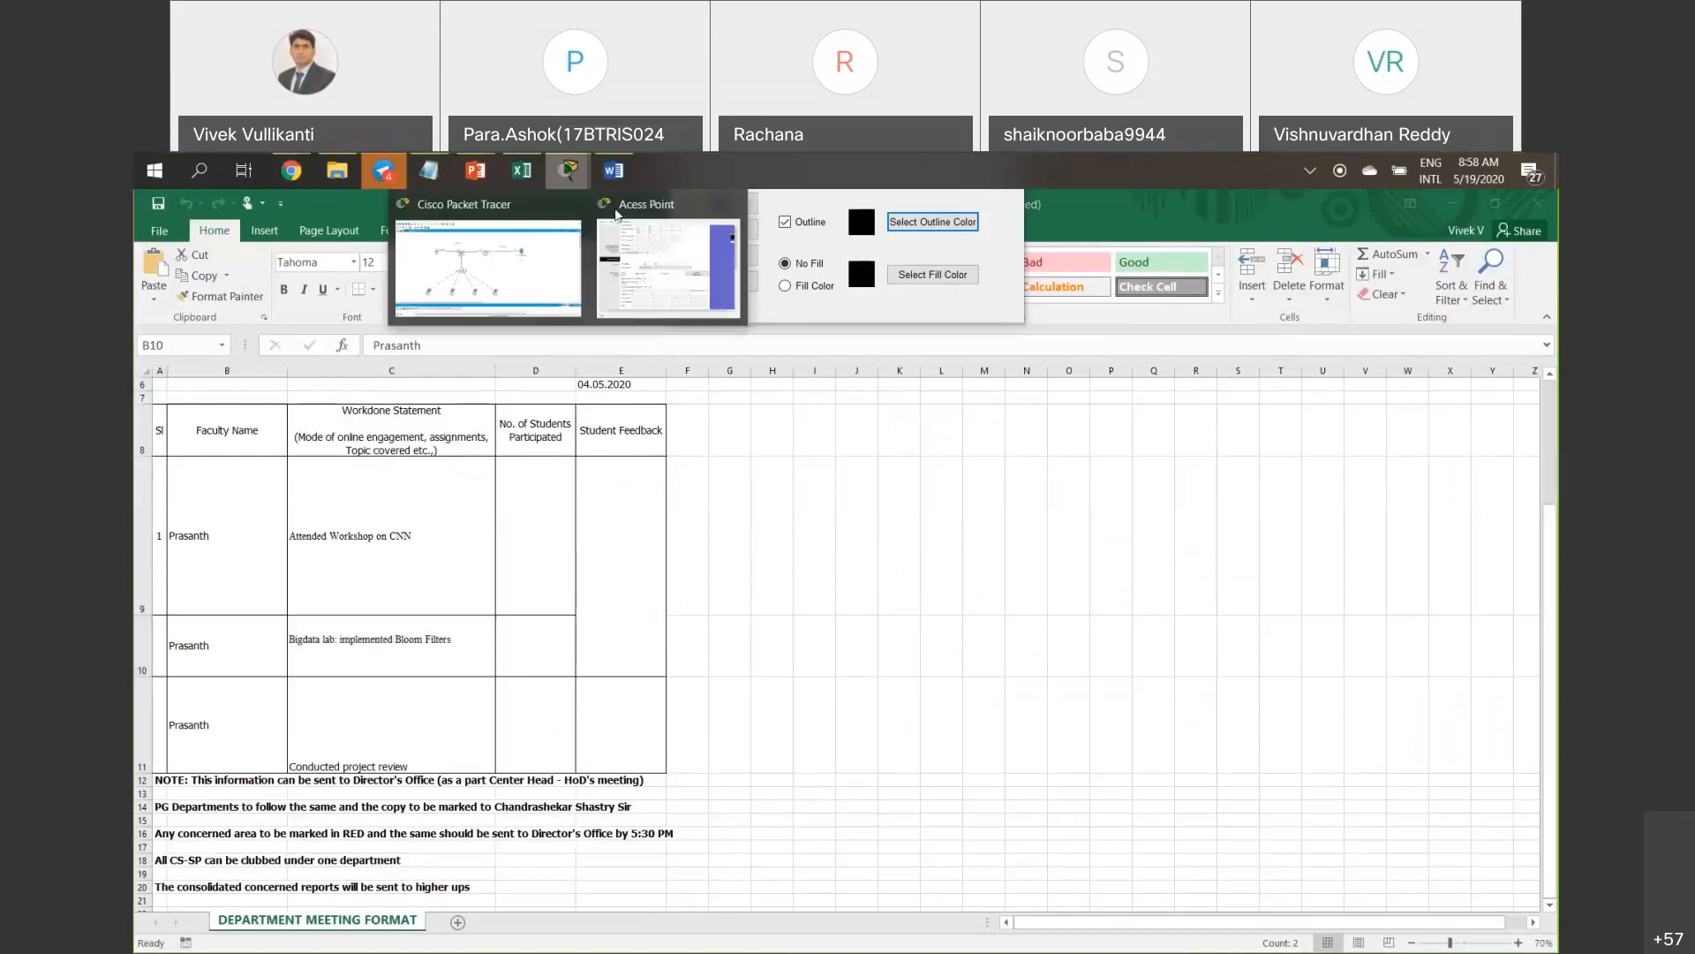
pyautogui.click(622, 248)
pyautogui.click(569, 171)
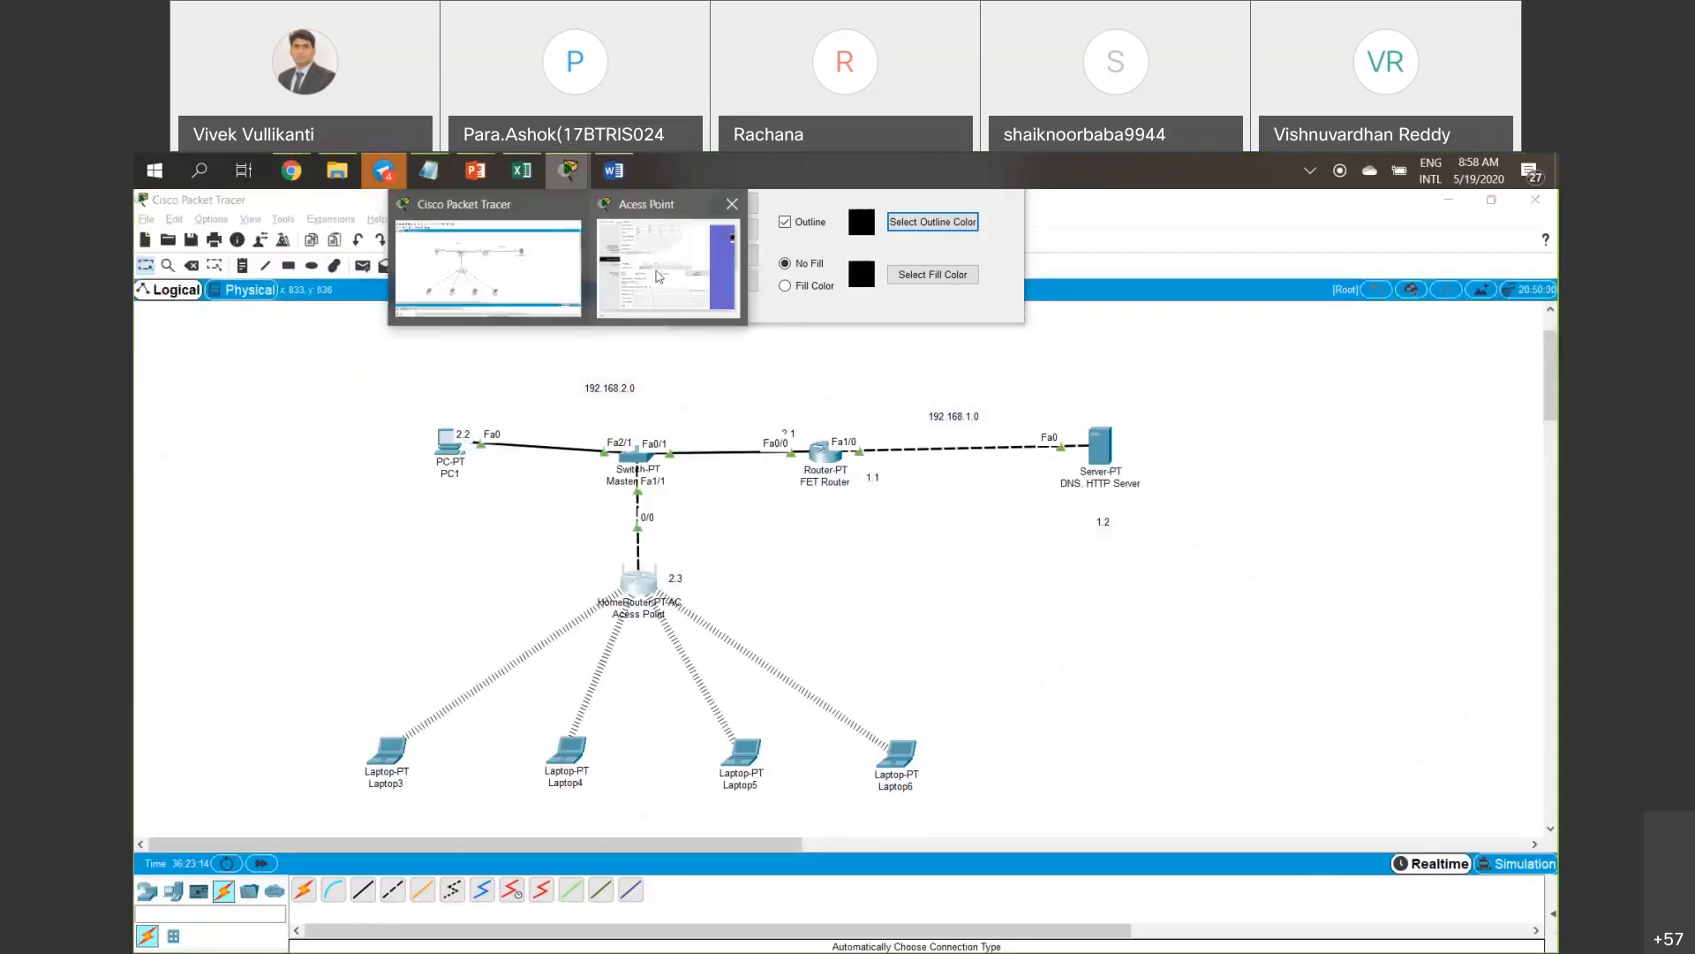
pyautogui.click(658, 277)
pyautogui.click(1072, 600)
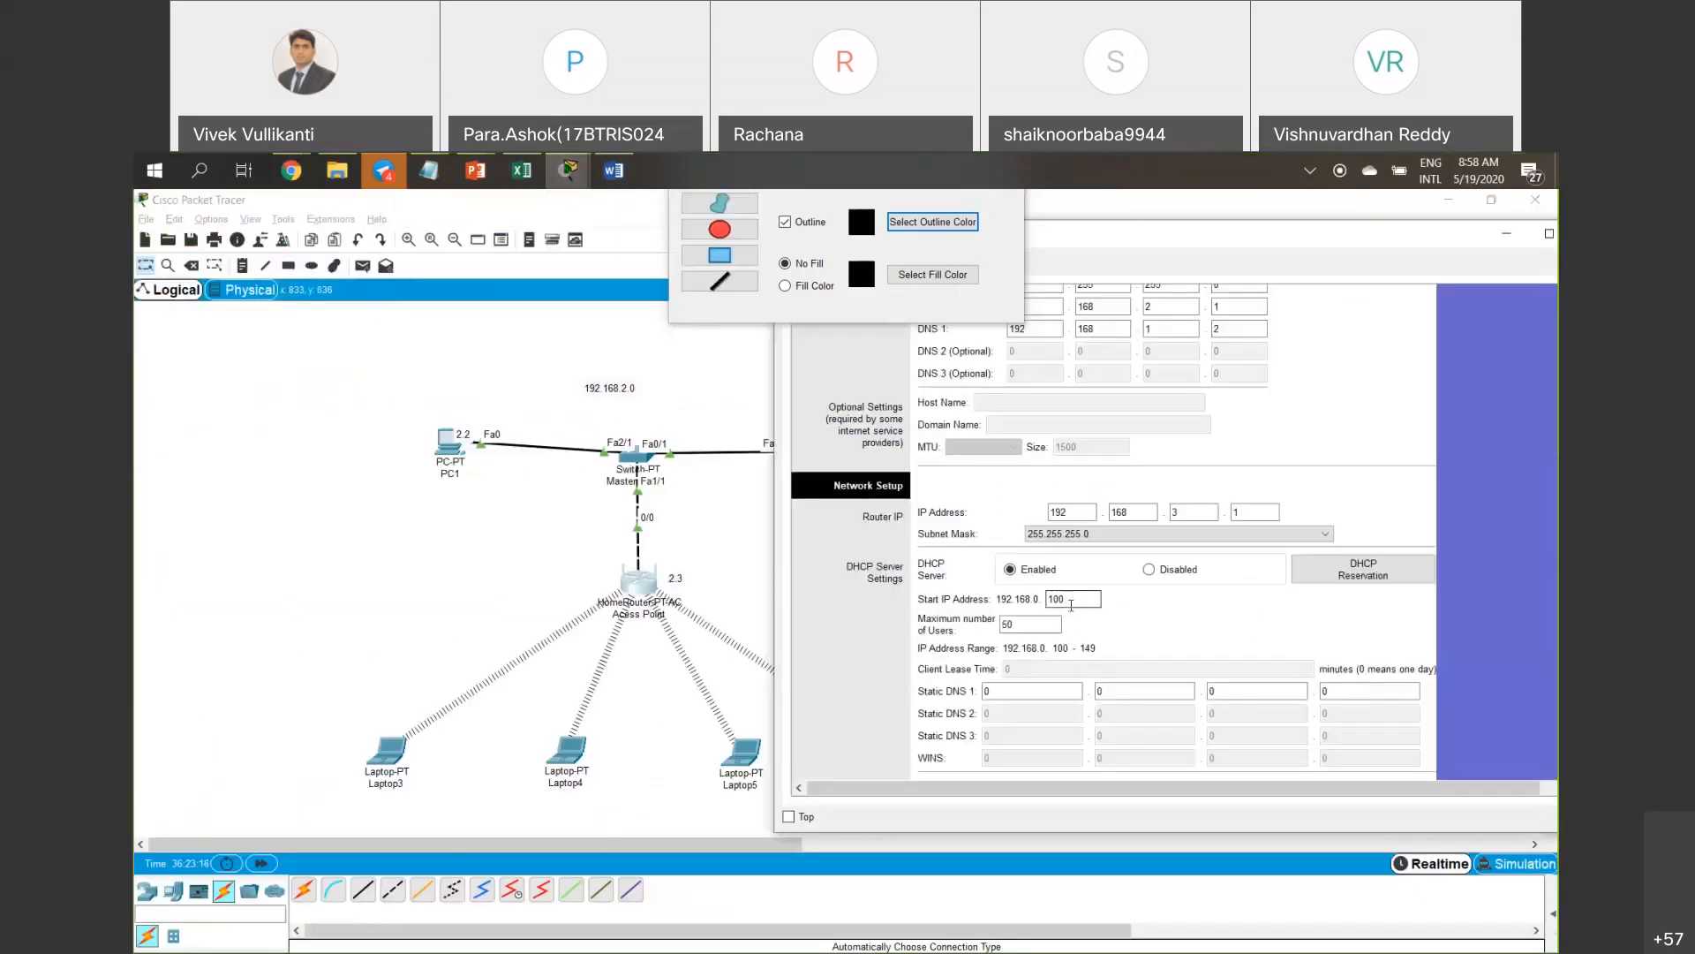
# Set the DHCP pool start to 192.168.3.6 with 100 maximum users and save.
pyautogui.moveTo(1067, 600); pyautogui.dragTo(1051, 598)
pyautogui.write('5')
pyautogui.doubleClick(1096, 599)
pyautogui.write('6')
pyautogui.click(1042, 625)
pyautogui.moveTo(1037, 625); pyautogui.dragTo(989, 622)
pyautogui.write('100')
pyautogui.scroll(-1, 1091, 637)
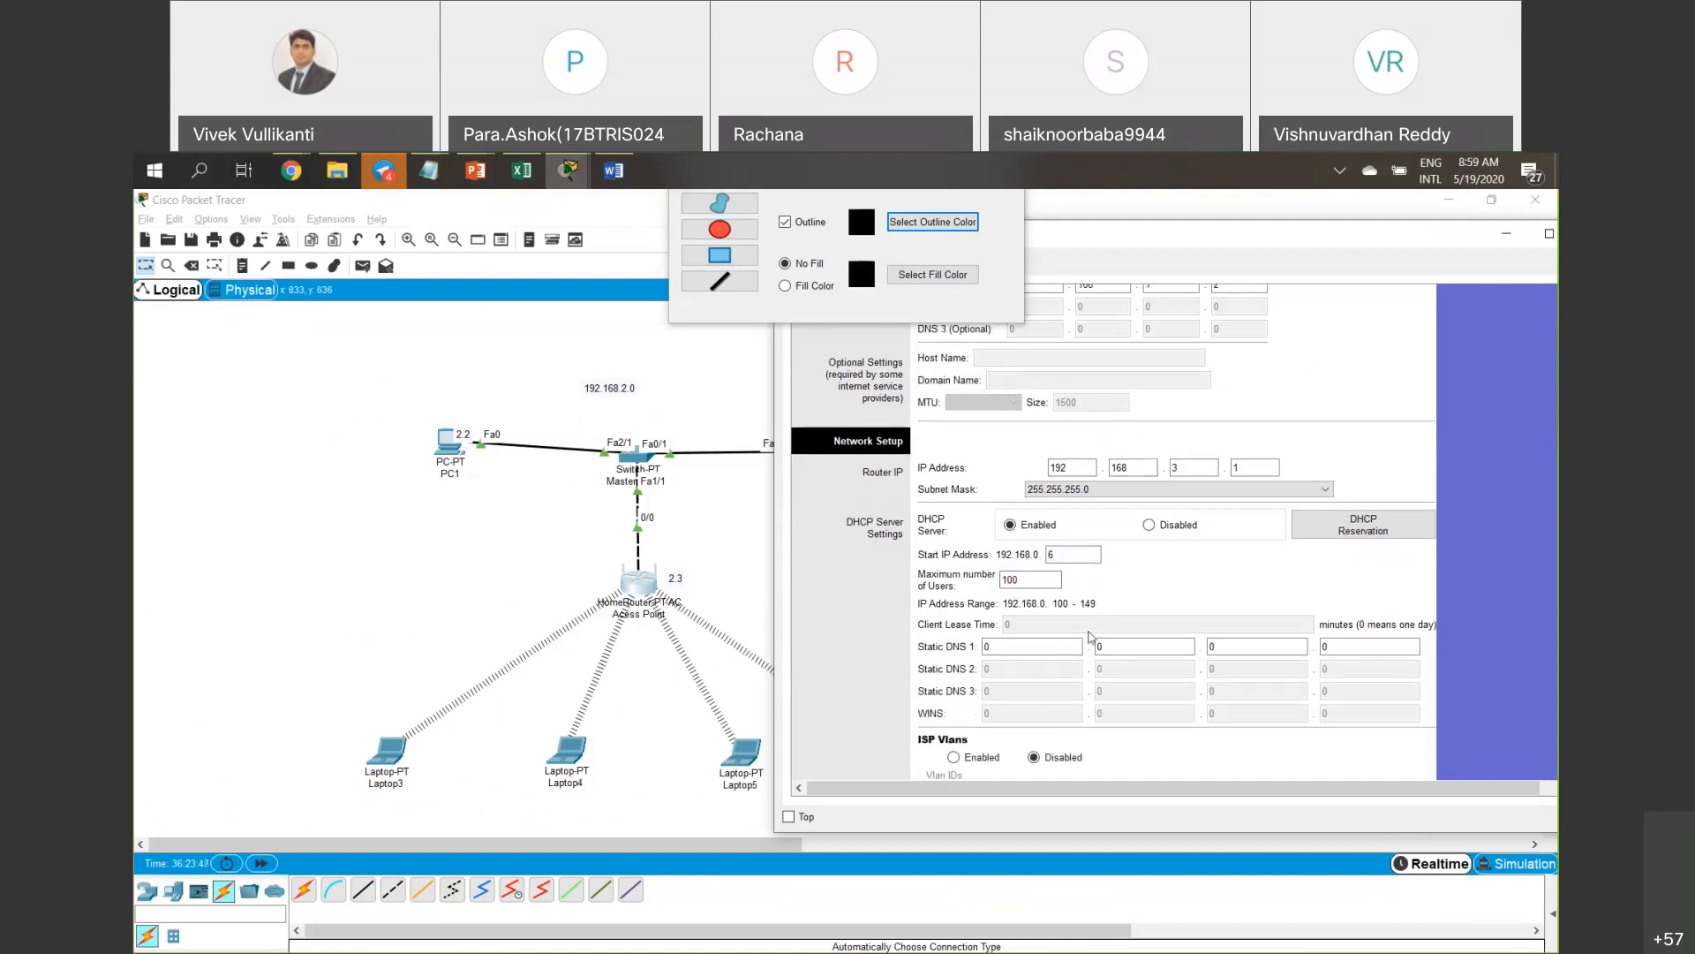
pyautogui.scroll(-1, 1060, 698)
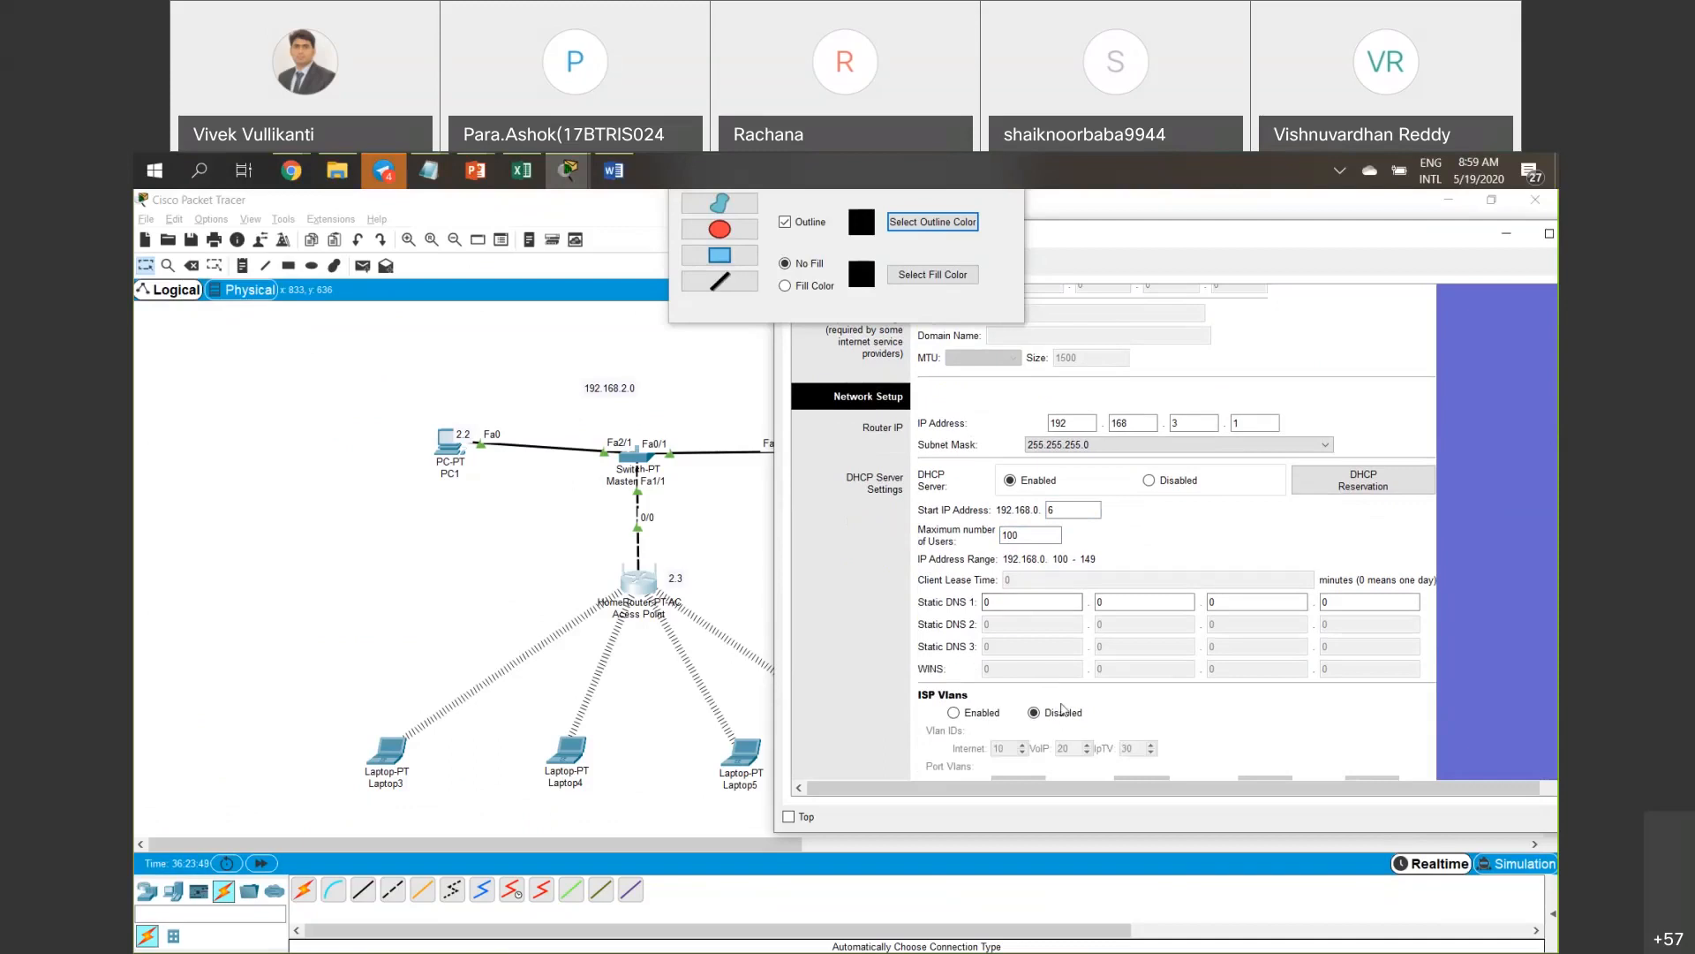
pyautogui.scroll(-1, 1062, 709)
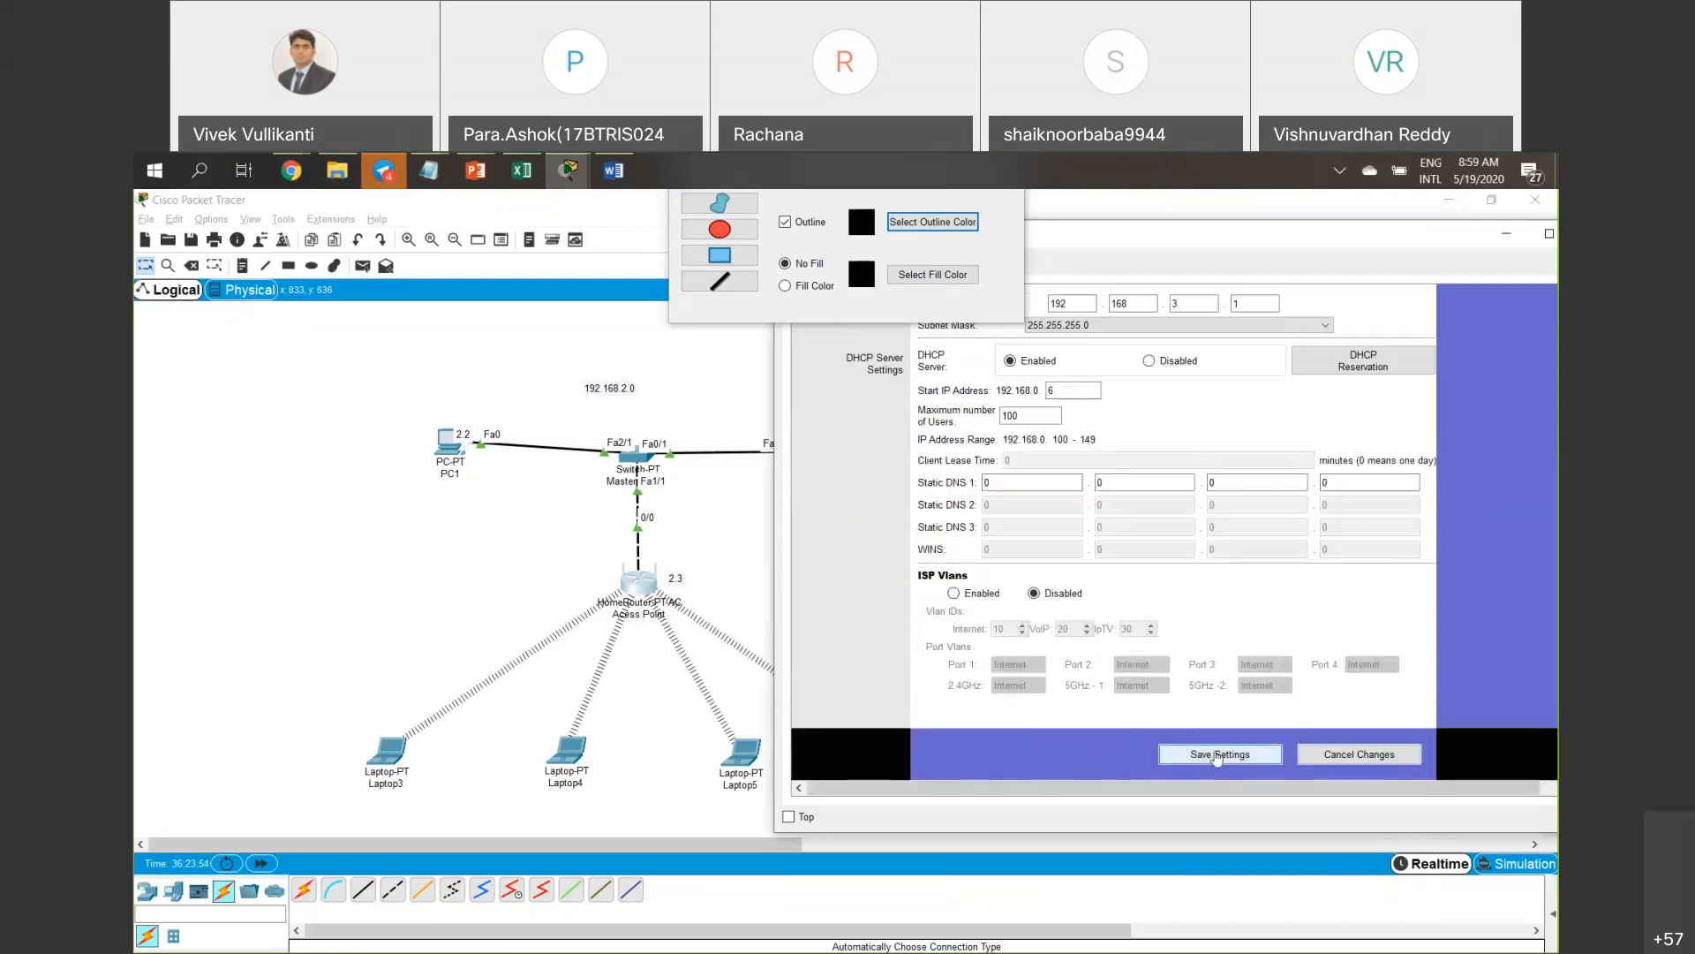
pyautogui.click(1217, 756)
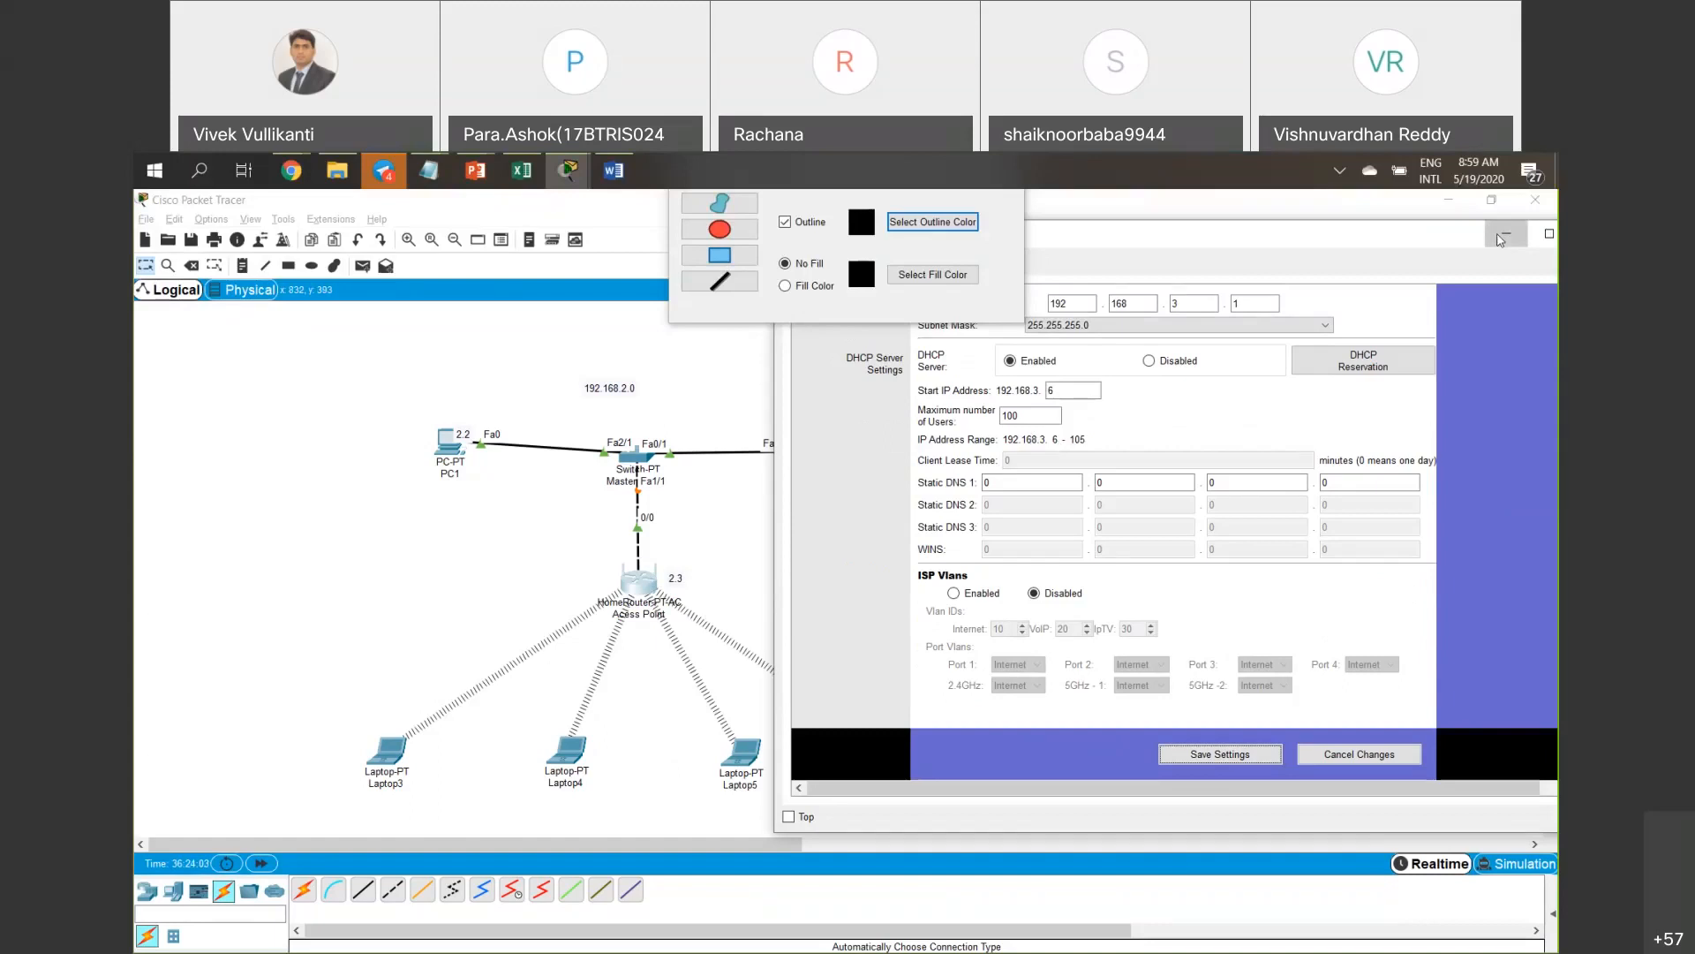
pyautogui.click(1501, 236)
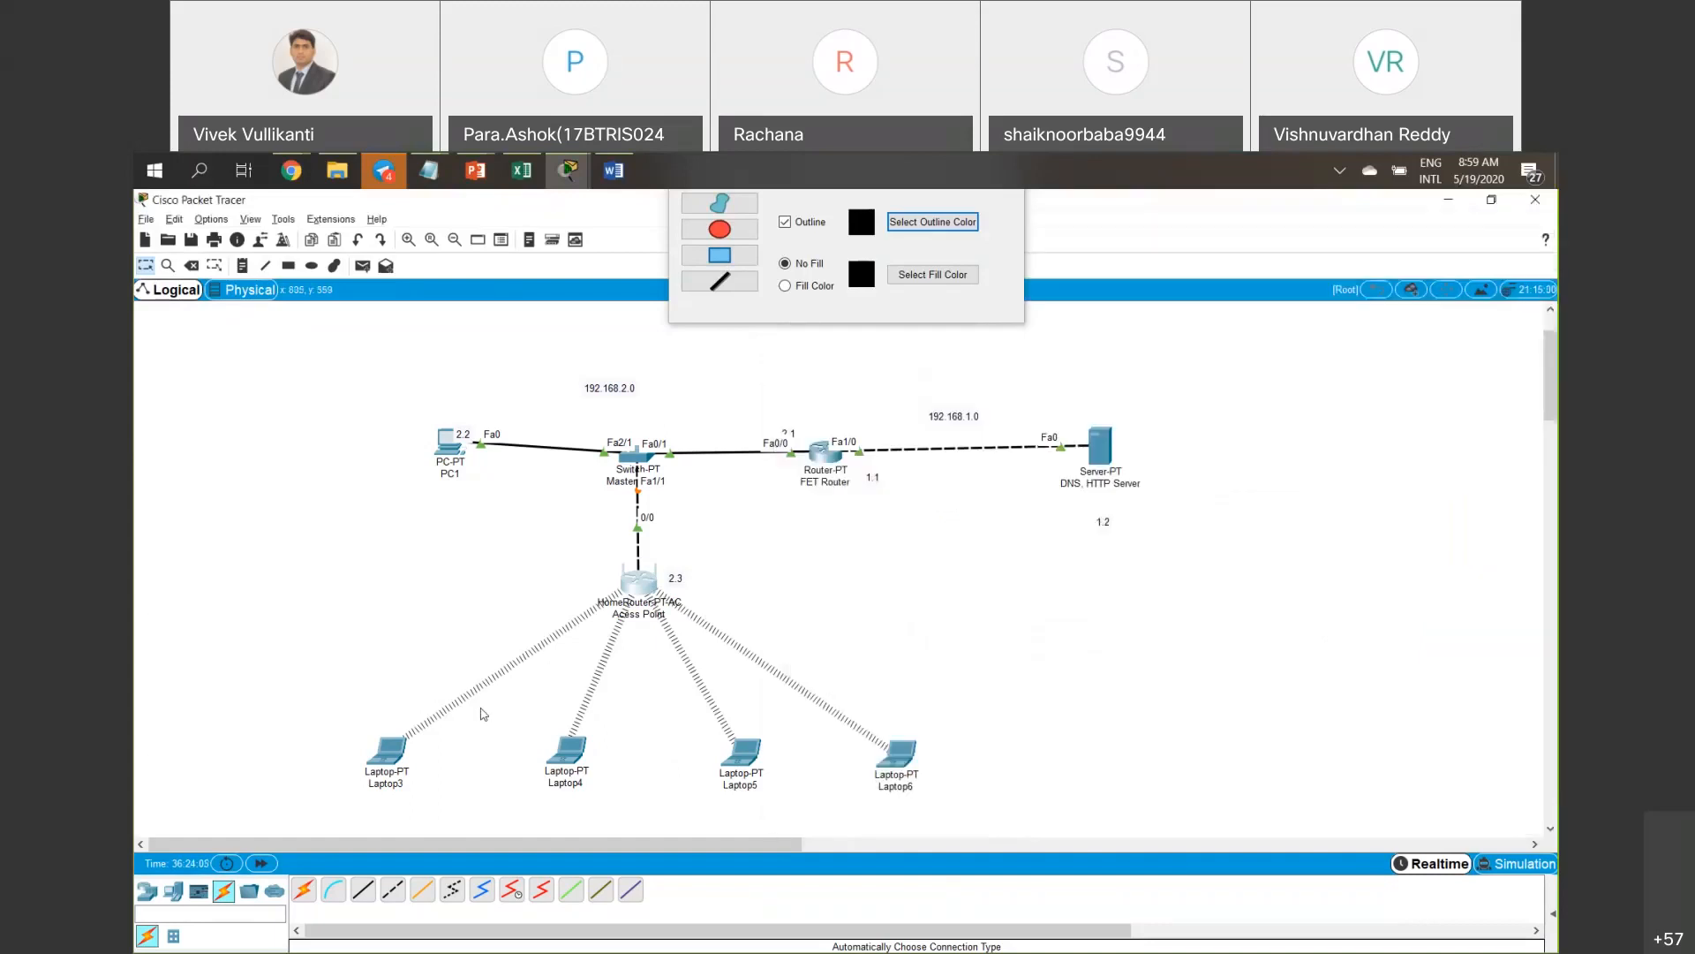
# Check Laptop3's Wireless0 IP Configuration shows a DHCP 192.168.3 address with gateway 192.168.3.1.
pyautogui.click(395, 753)
pyautogui.click(756, 379)
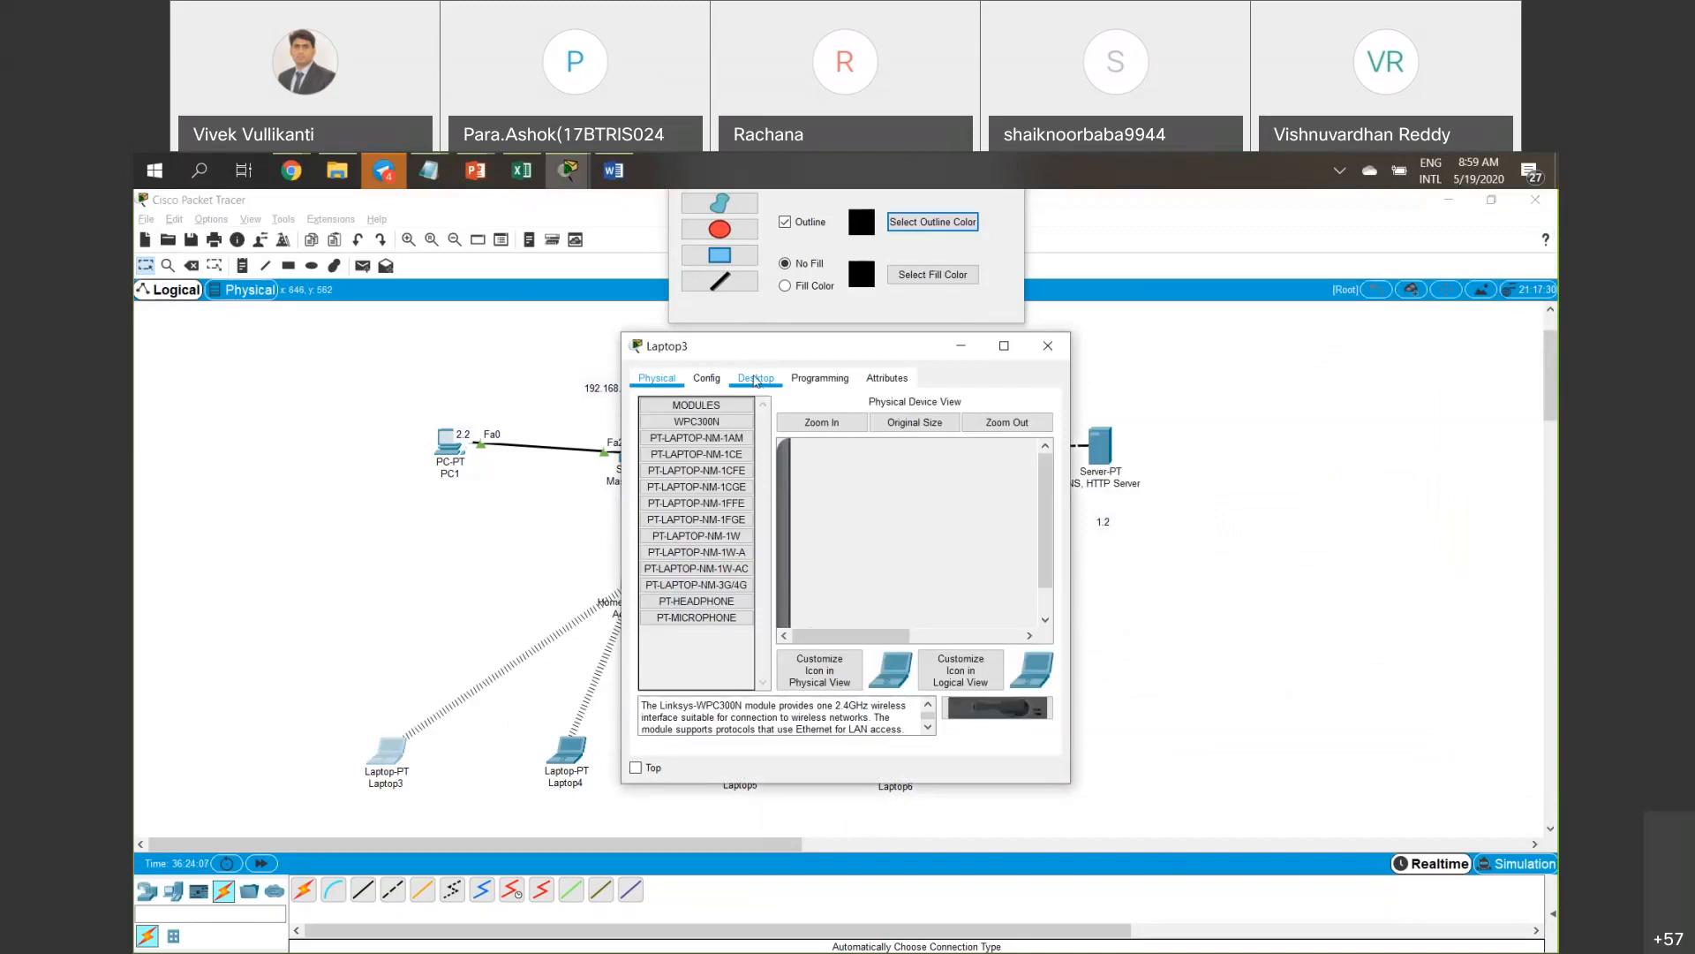
pyautogui.click(703, 436)
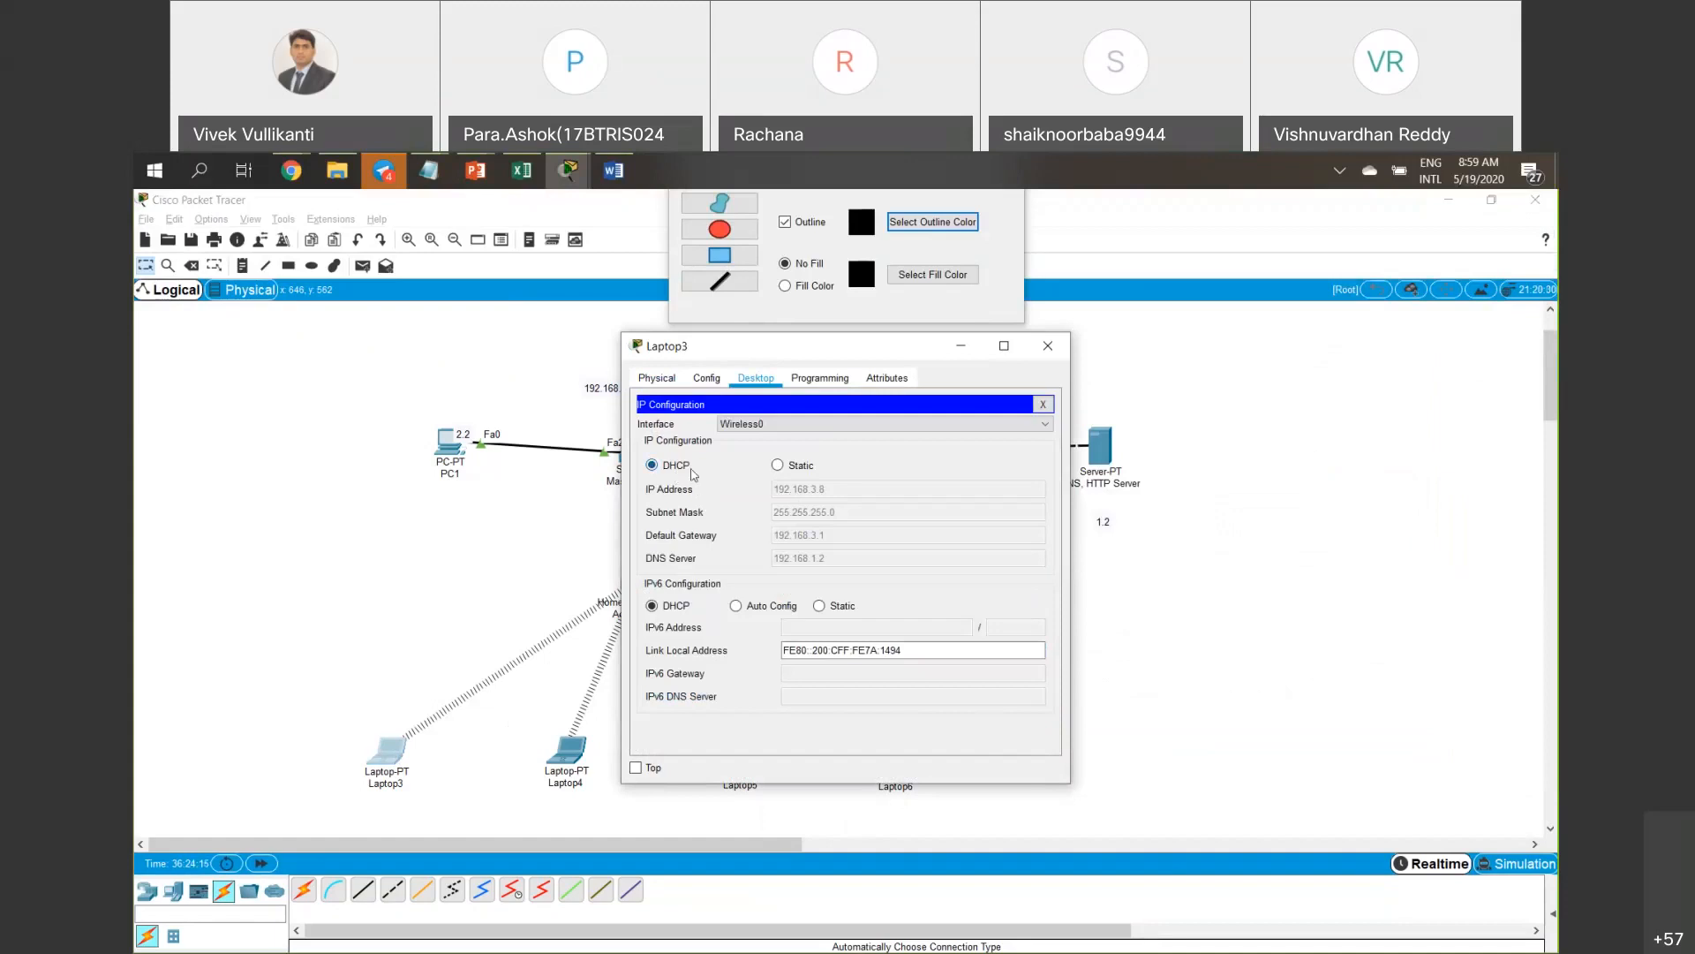
pyautogui.click(751, 425)
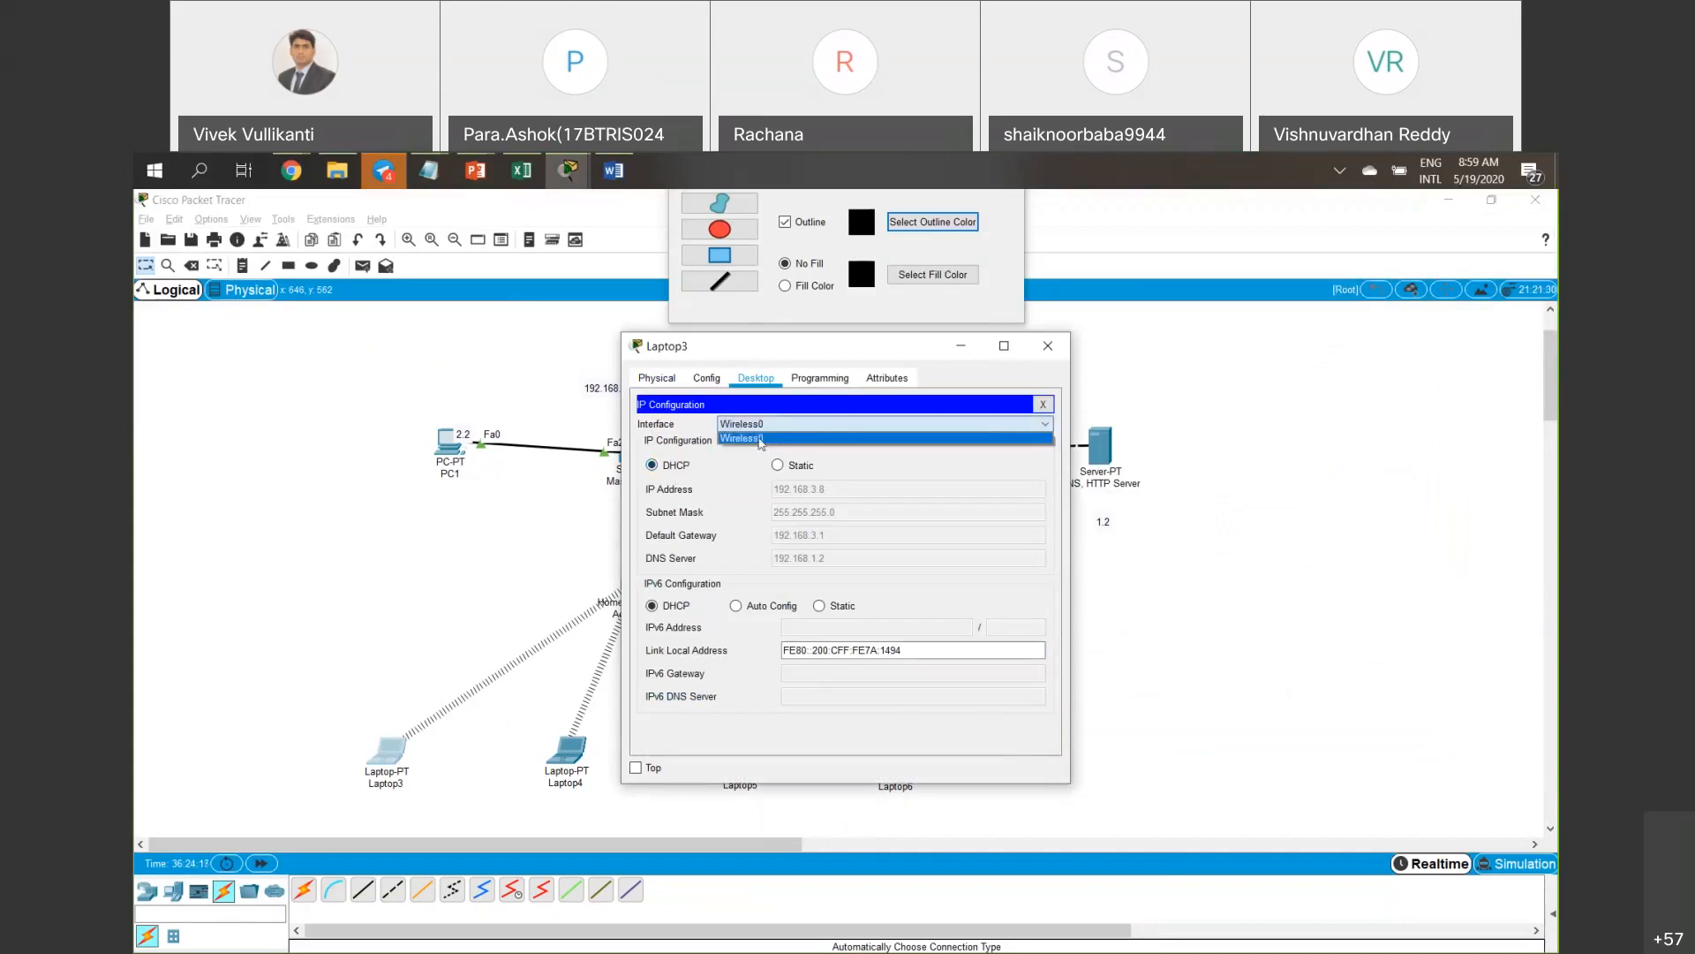
pyautogui.click(756, 511)
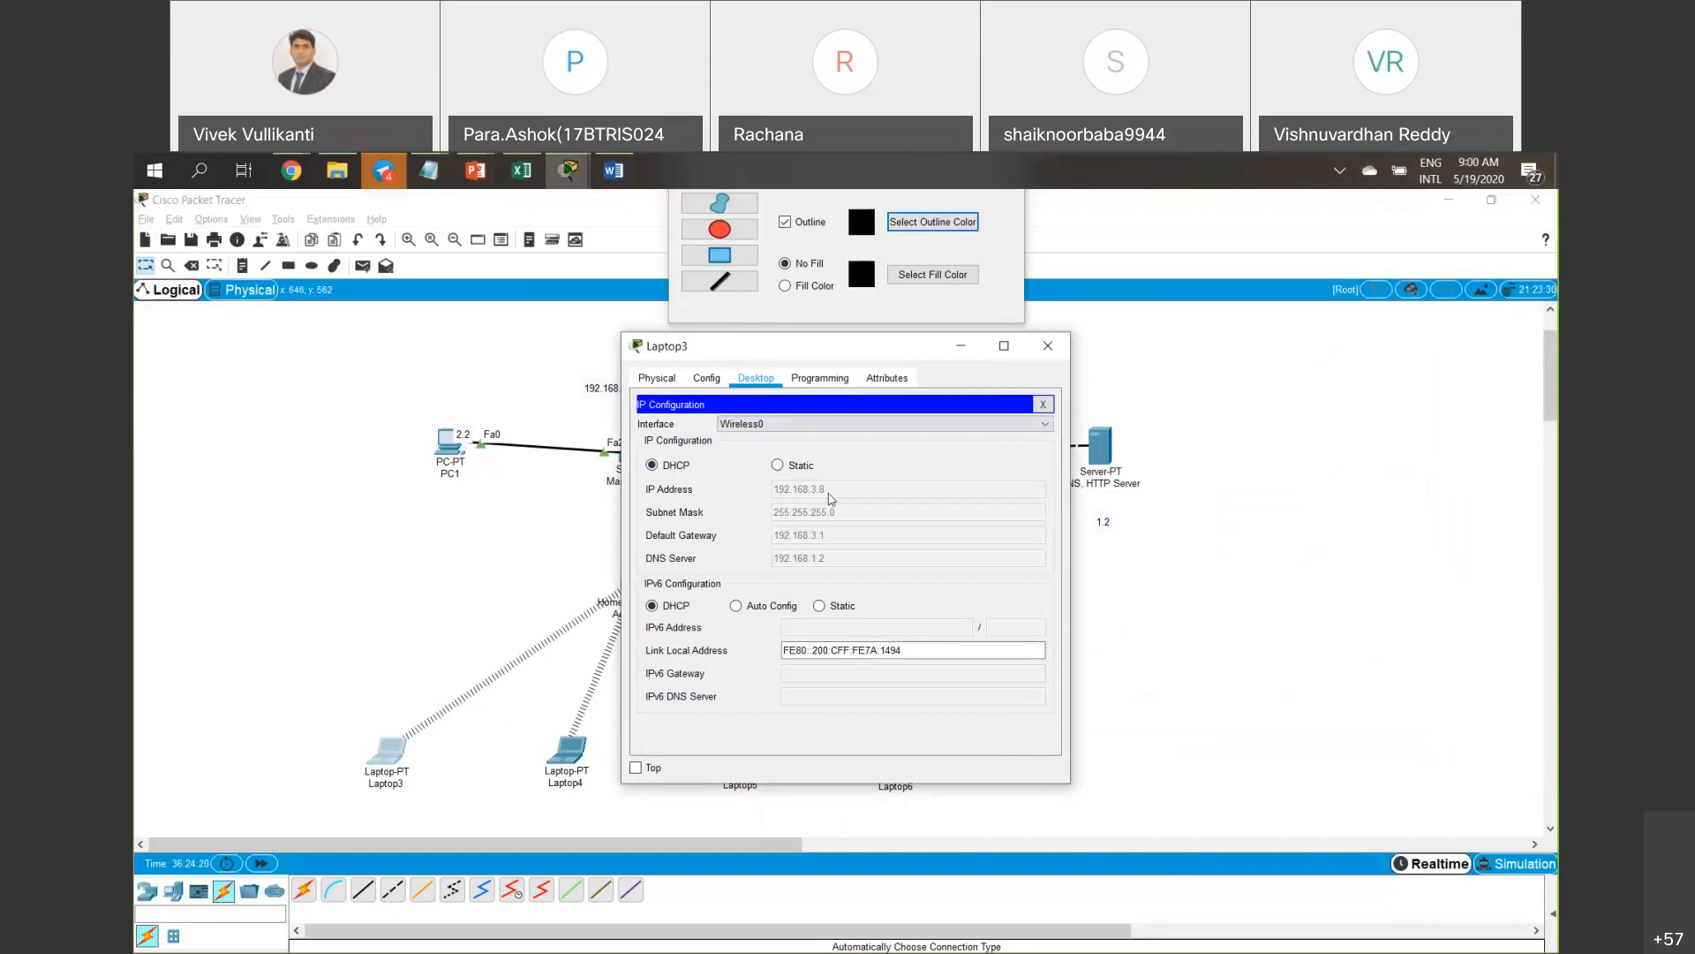
pyautogui.click(1048, 349)
# Reopen the access point settings, review them and save them again.
pyautogui.click(649, 580)
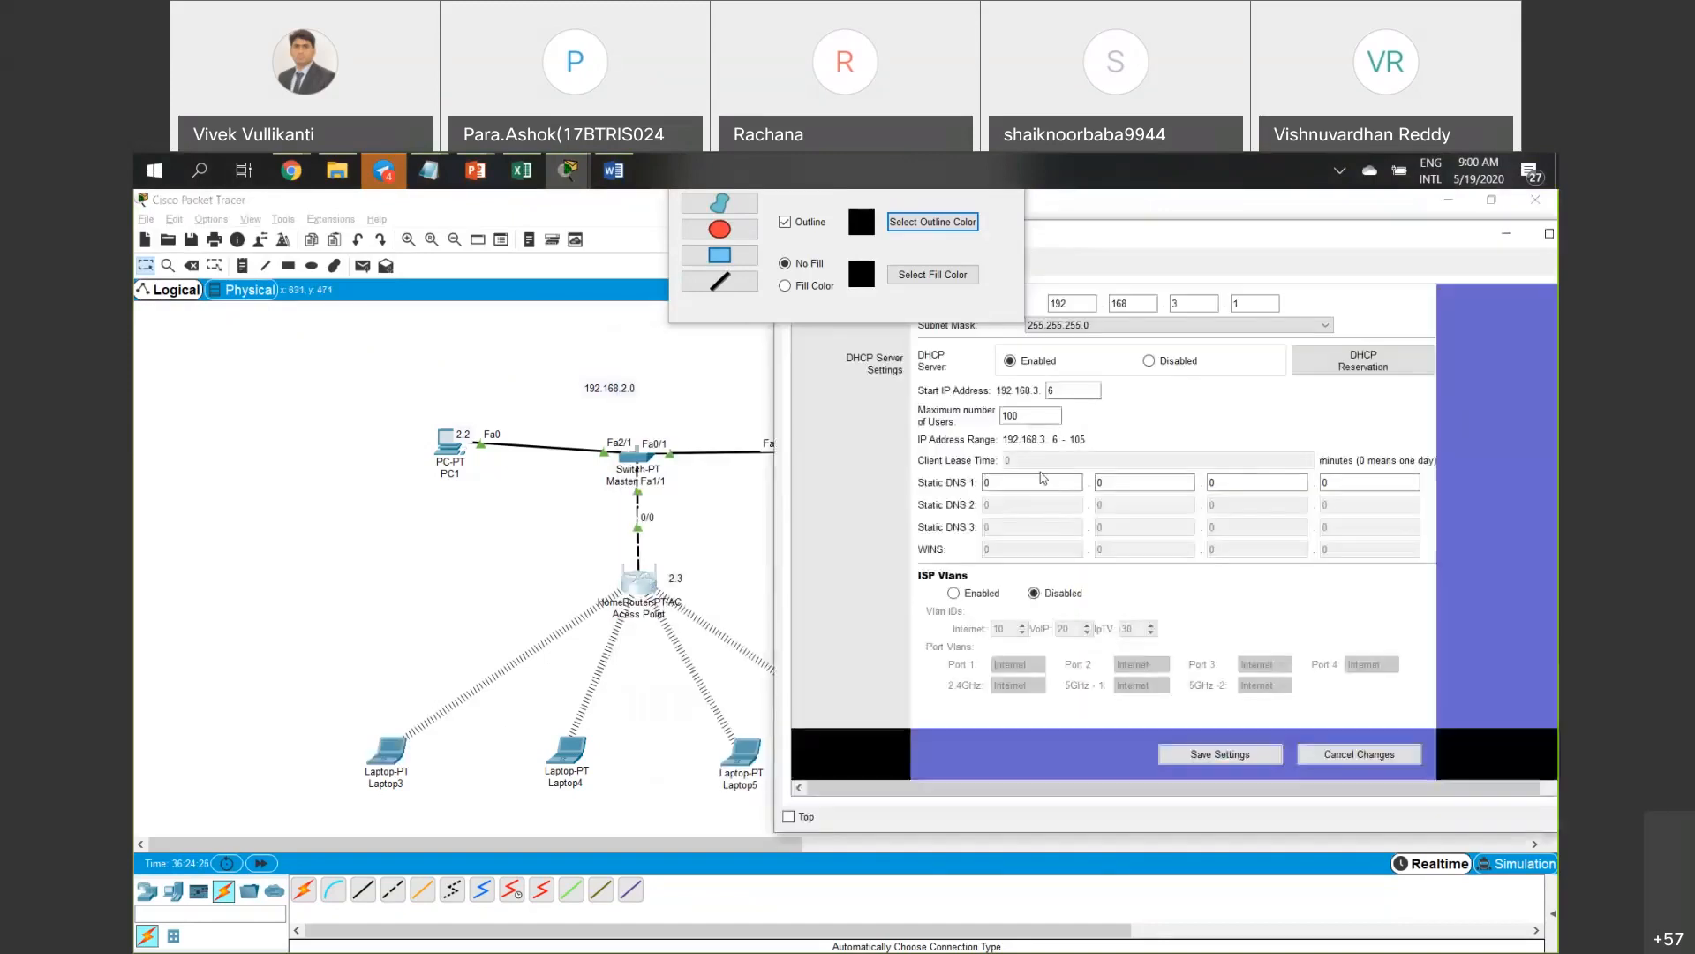
pyautogui.scroll(1, 1043, 478)
pyautogui.click(1217, 416)
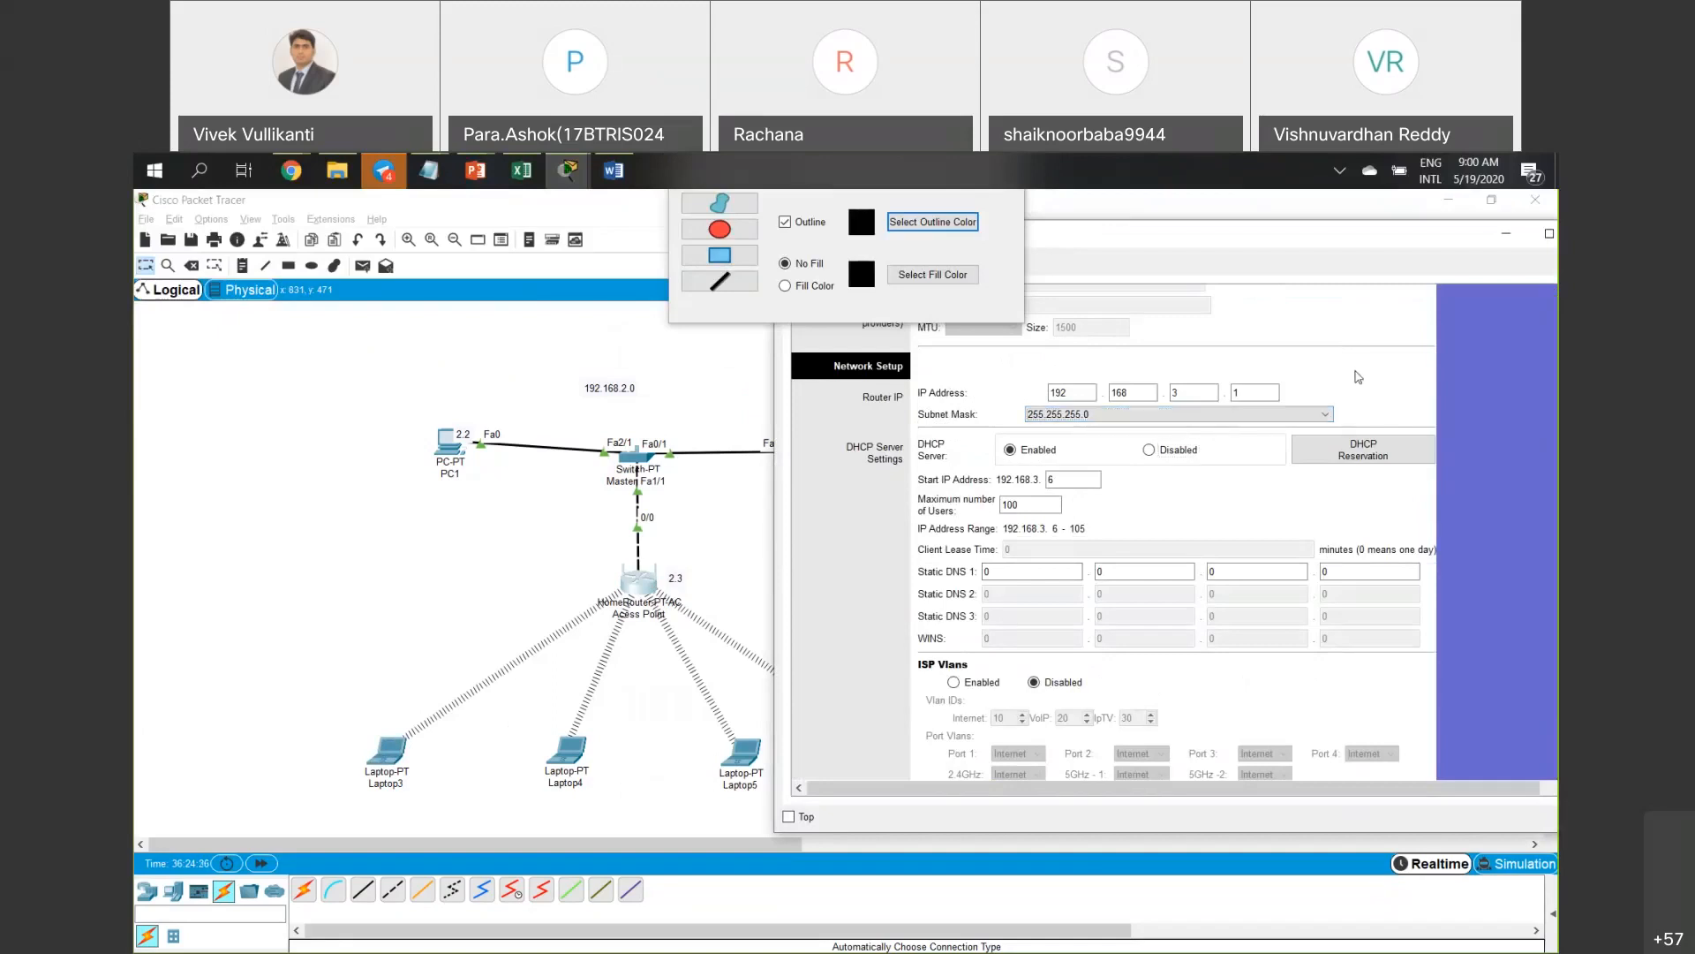
pyautogui.scroll(3, 1359, 377)
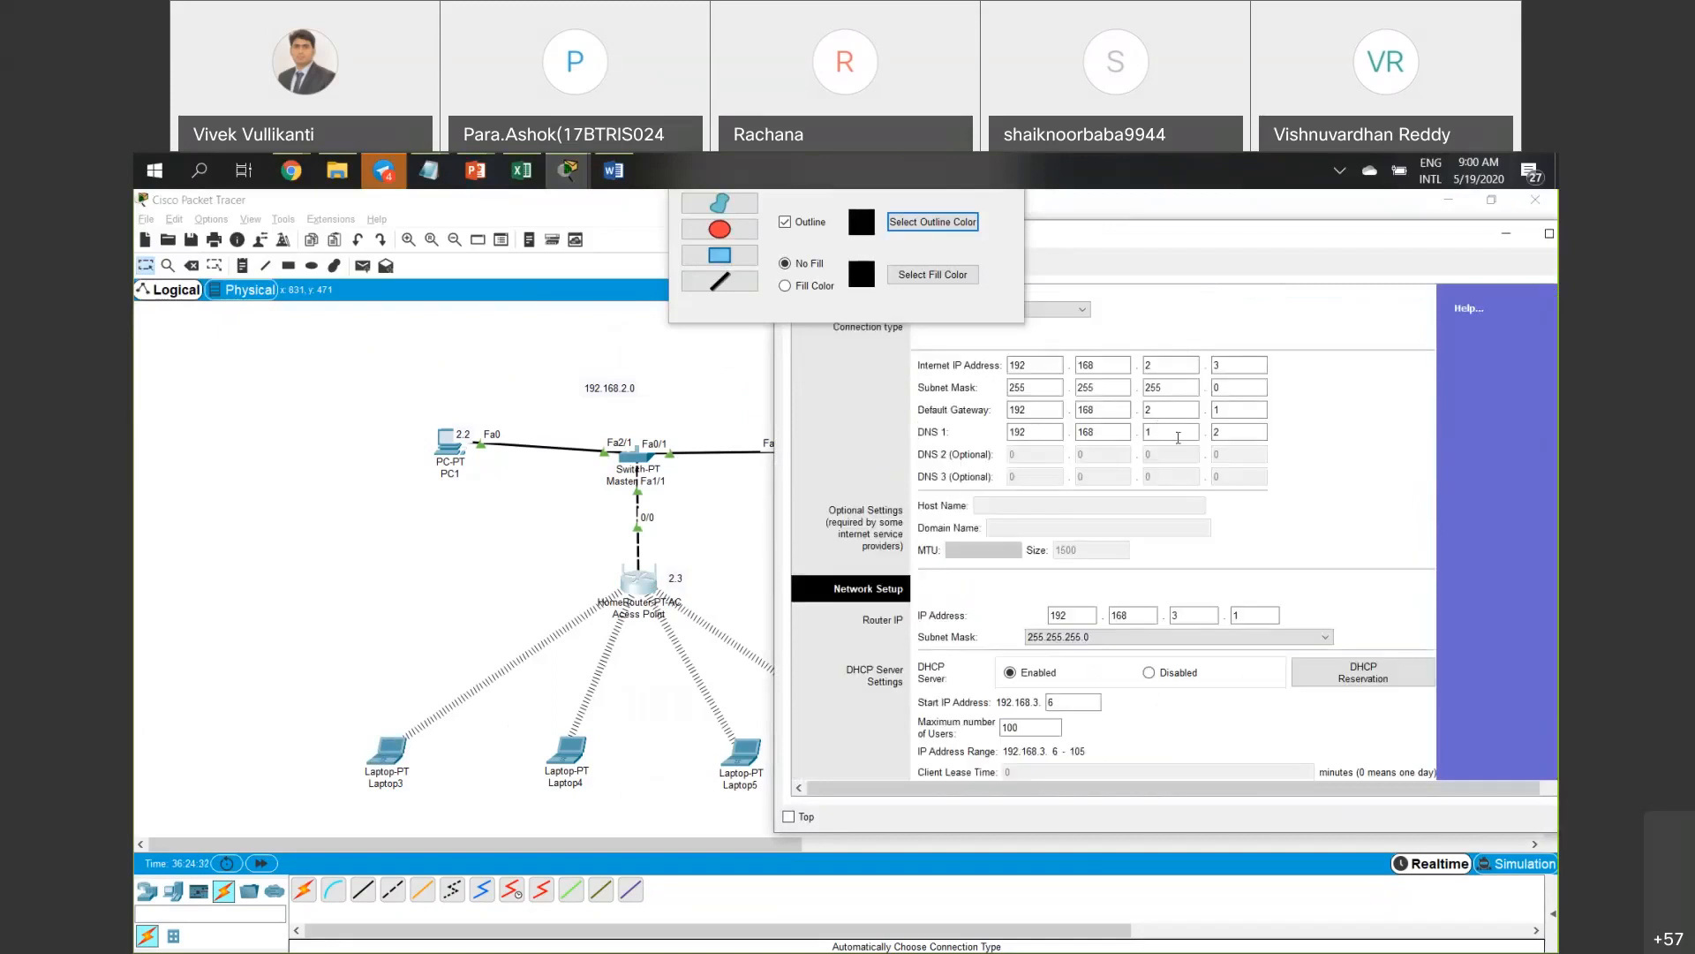
pyautogui.scroll(-3, 1198, 574)
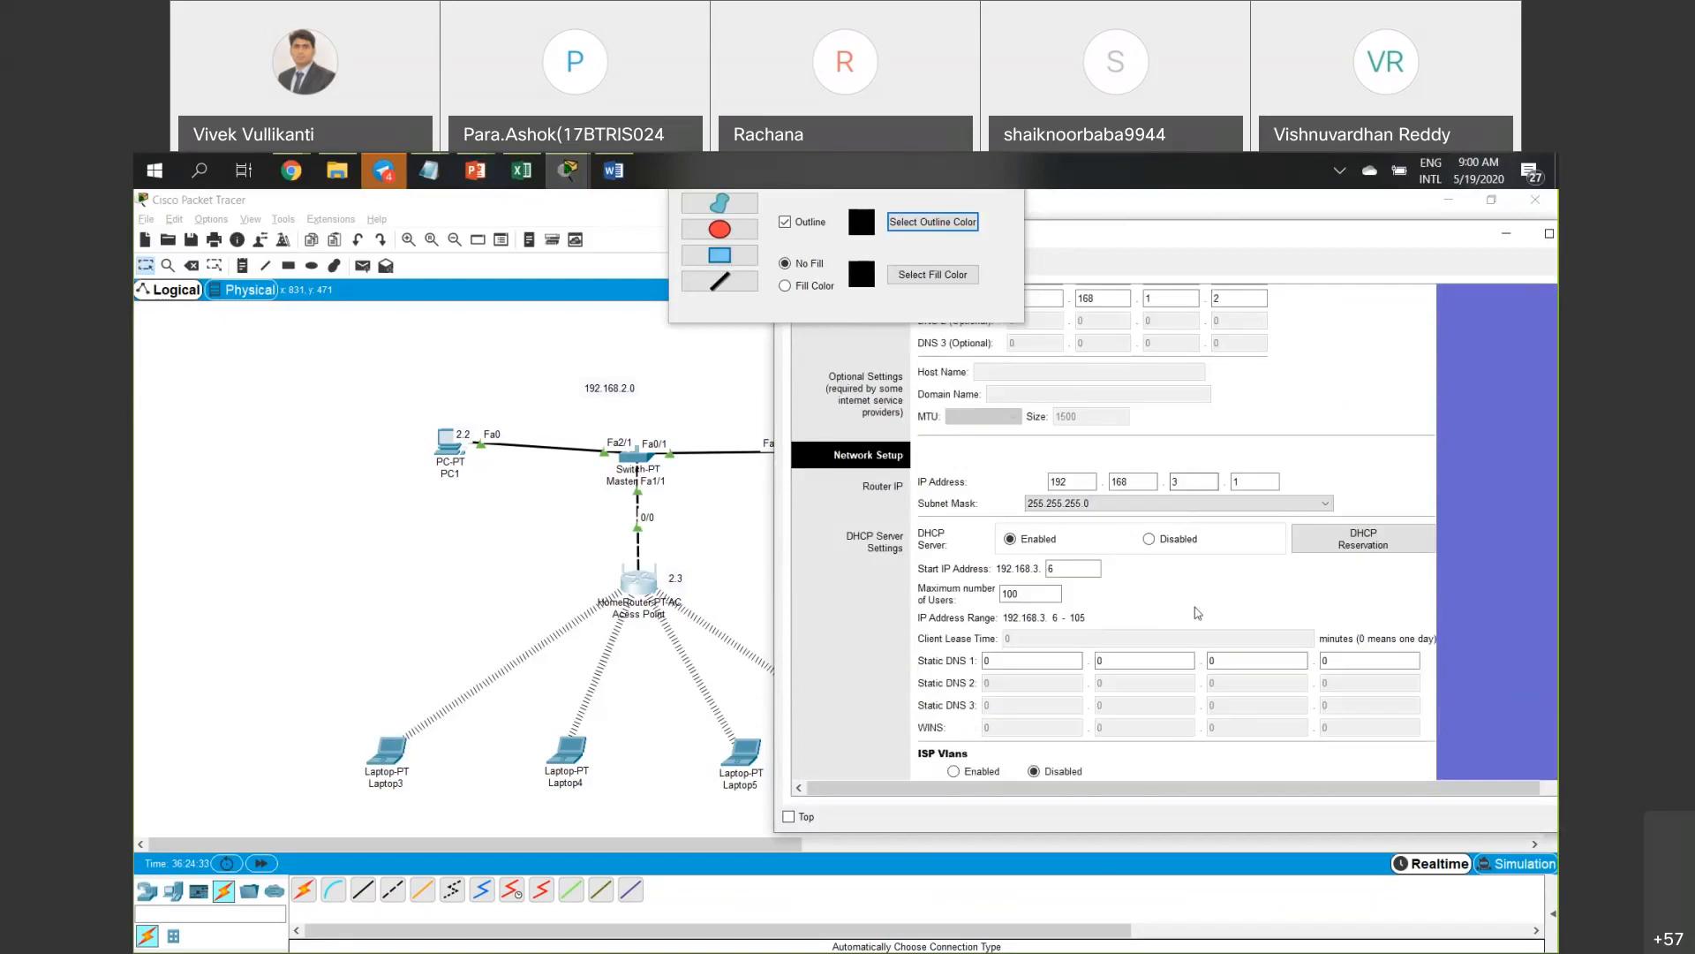
pyautogui.scroll(-4, 1198, 608)
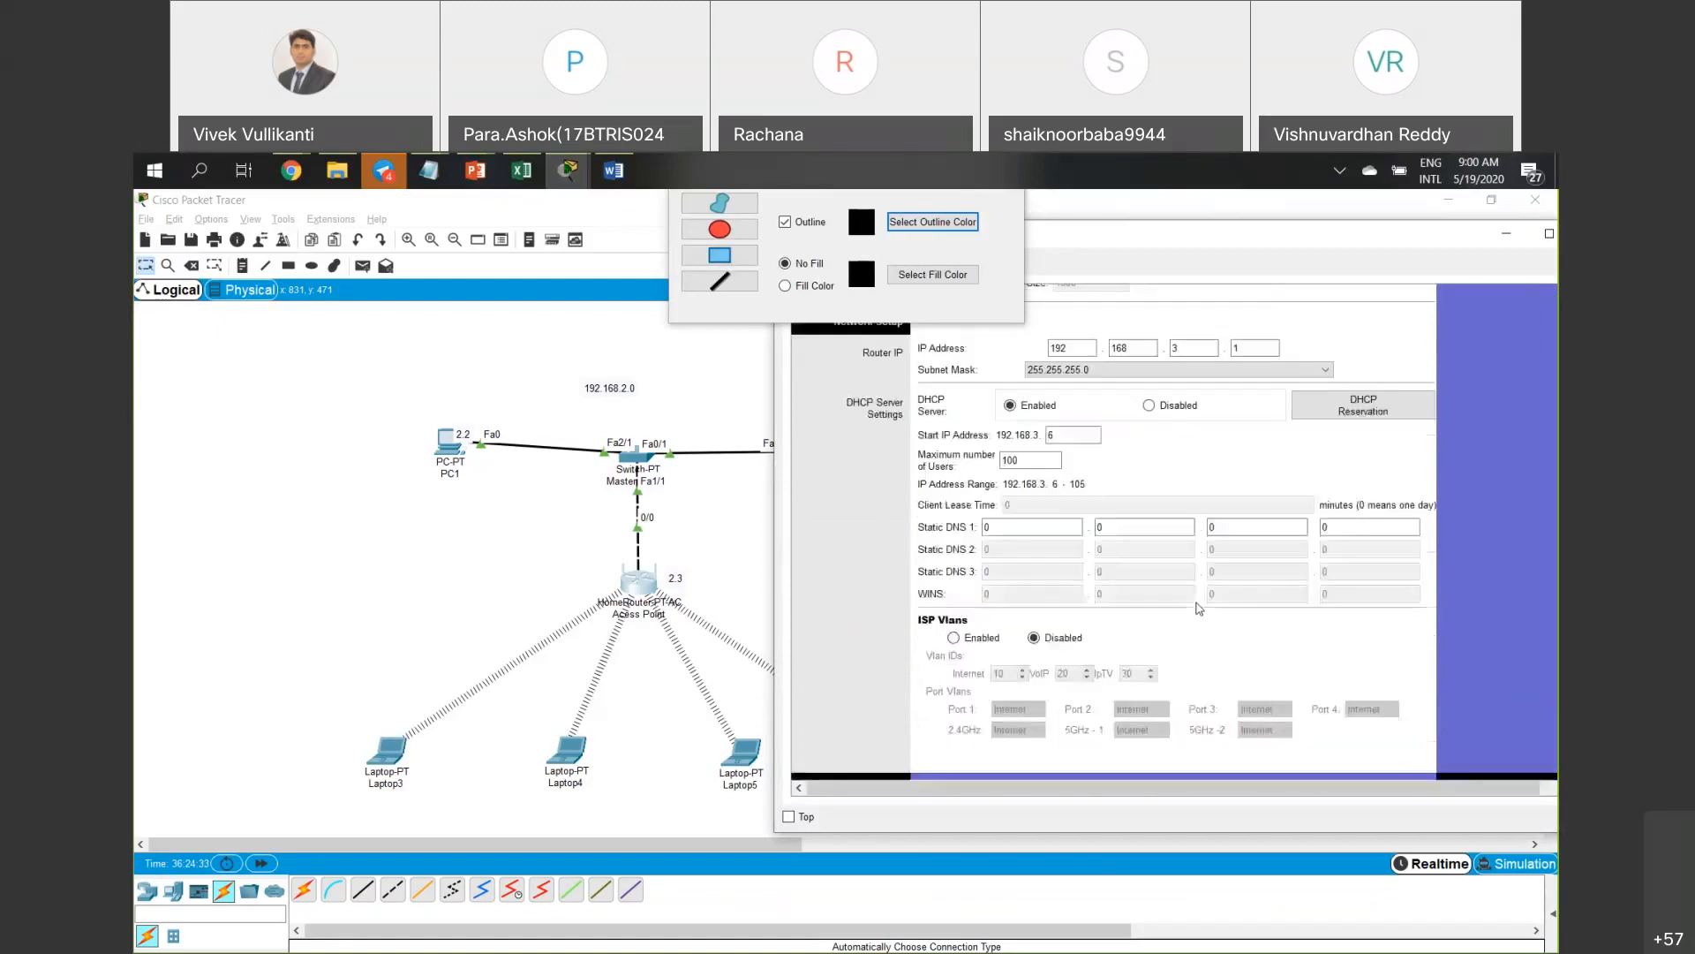
pyautogui.click(1216, 755)
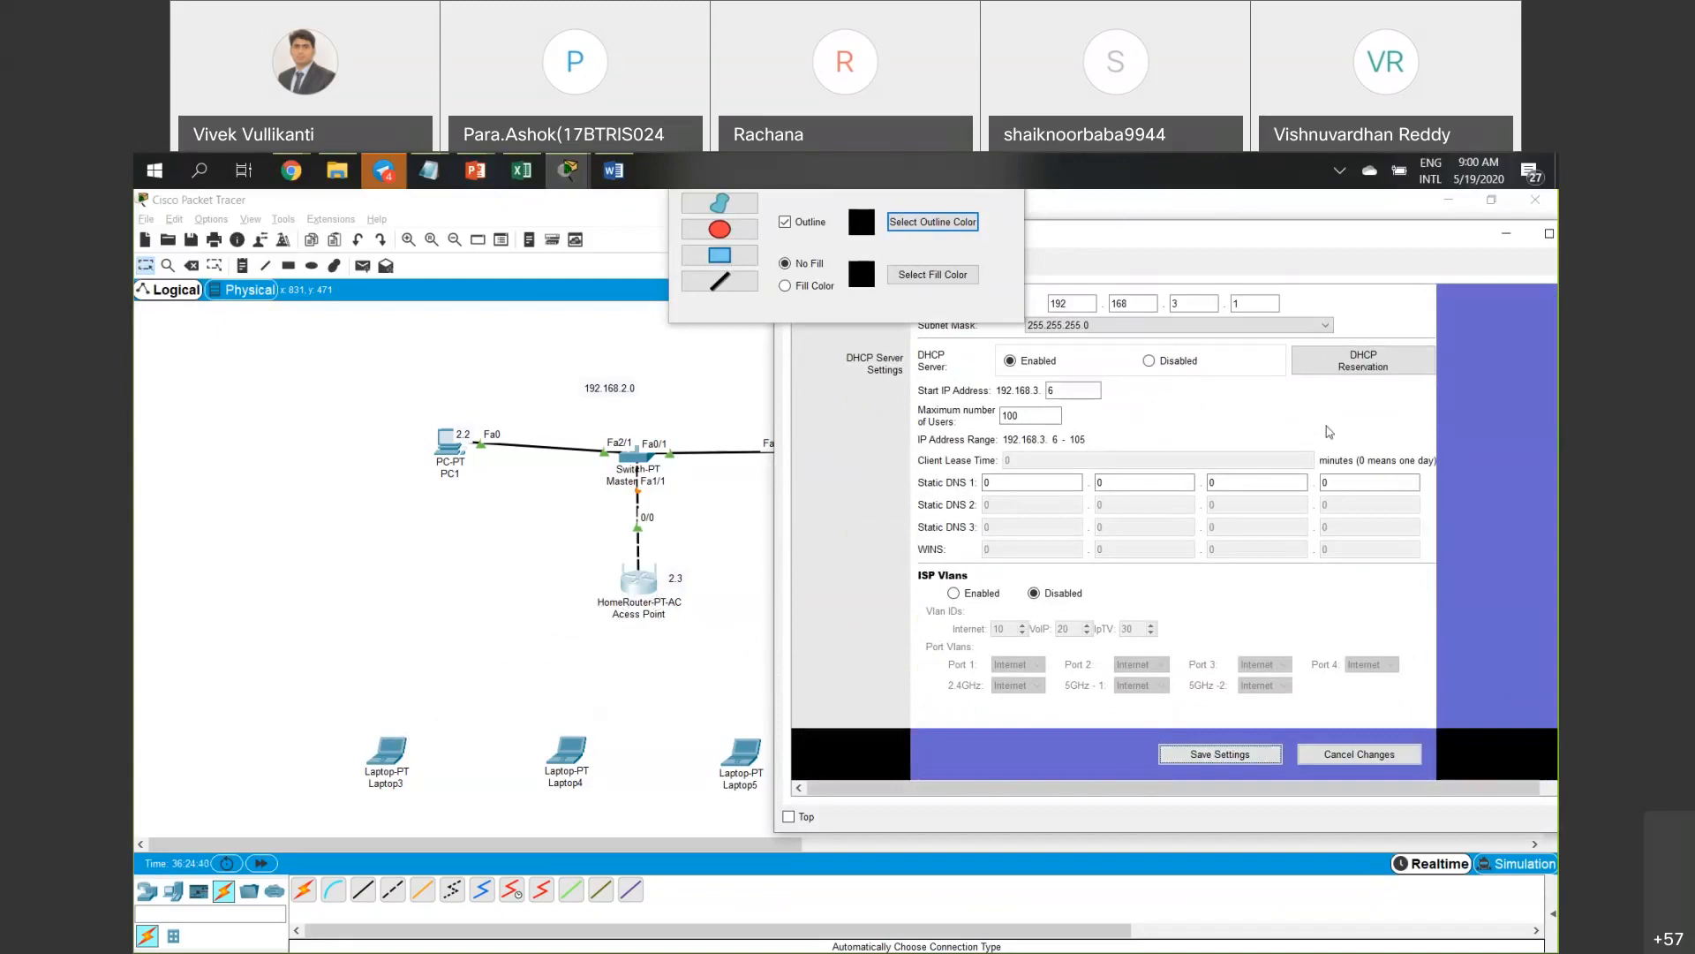
# Look over the access point page, then return to the full topology.
pyautogui.scroll(1, 1330, 432)
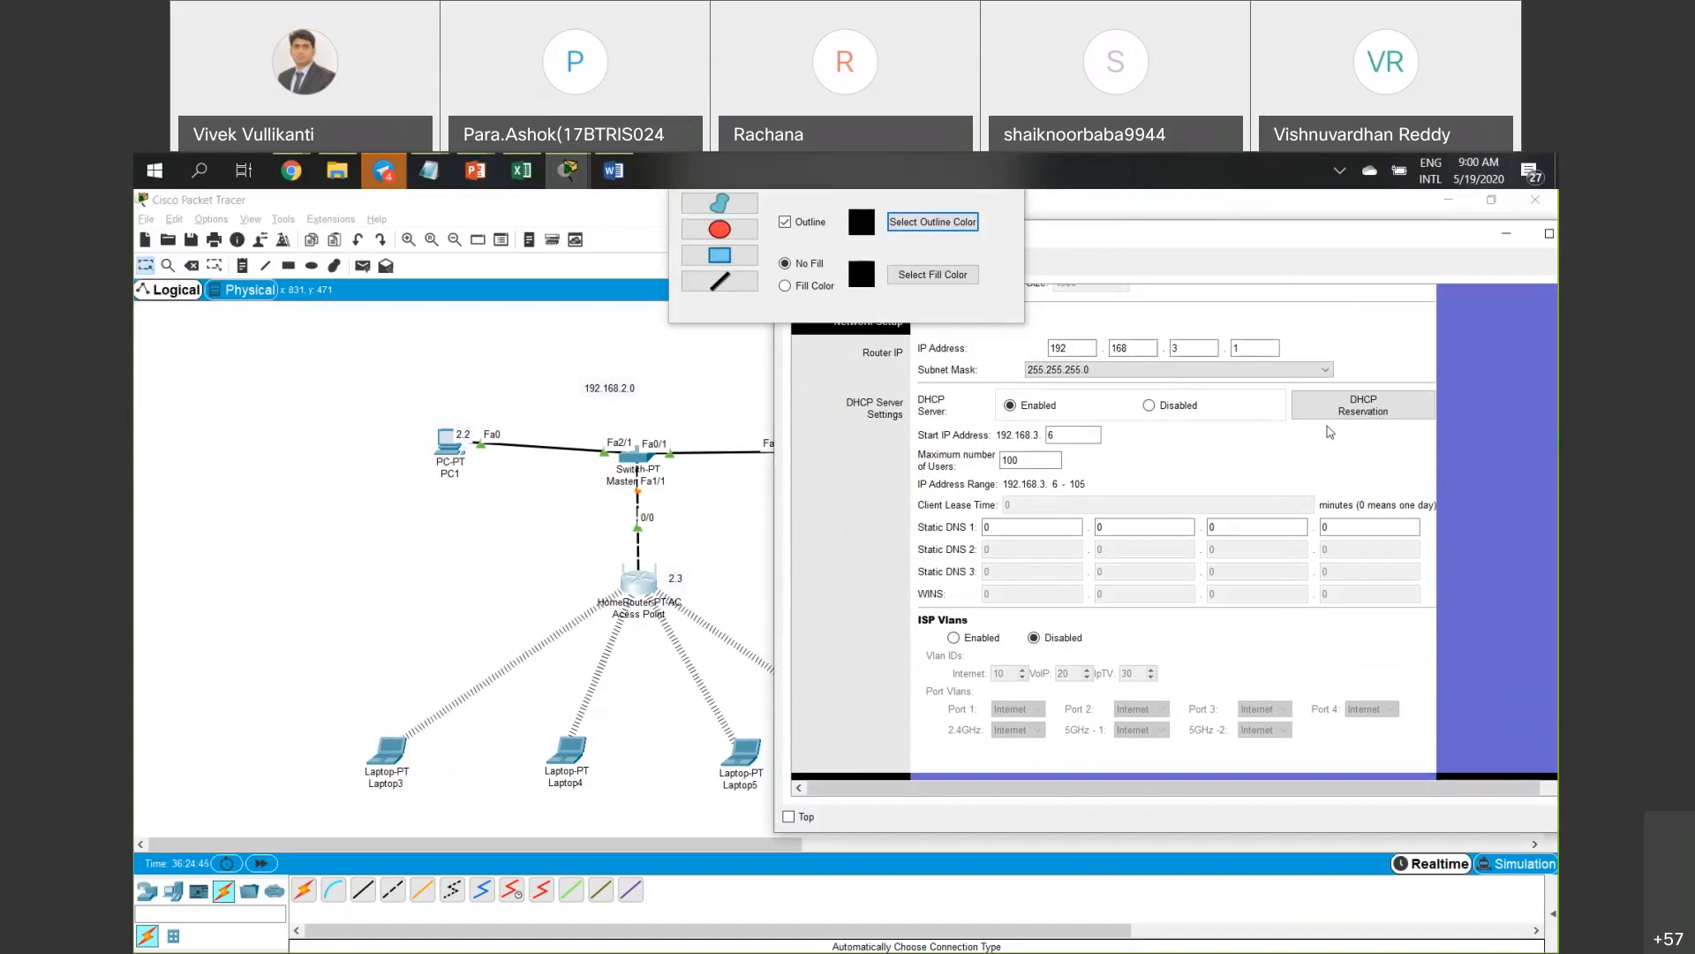
pyautogui.scroll(1, 1330, 432)
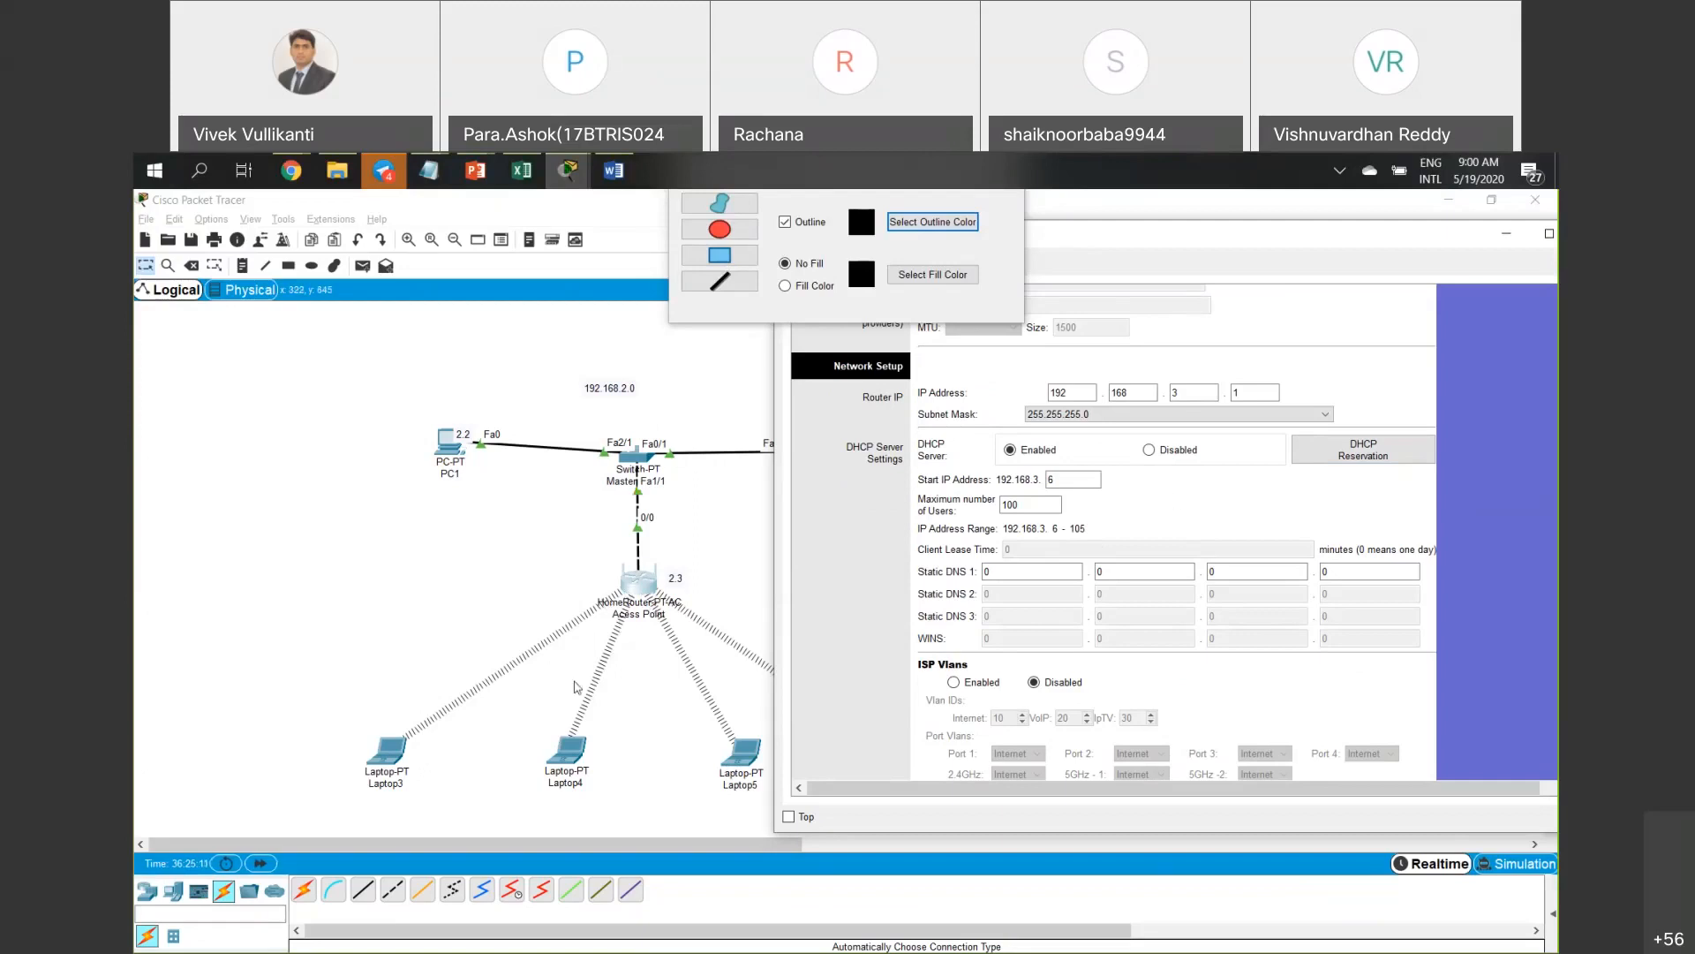
pyautogui.scroll(-1, 1486, 510)
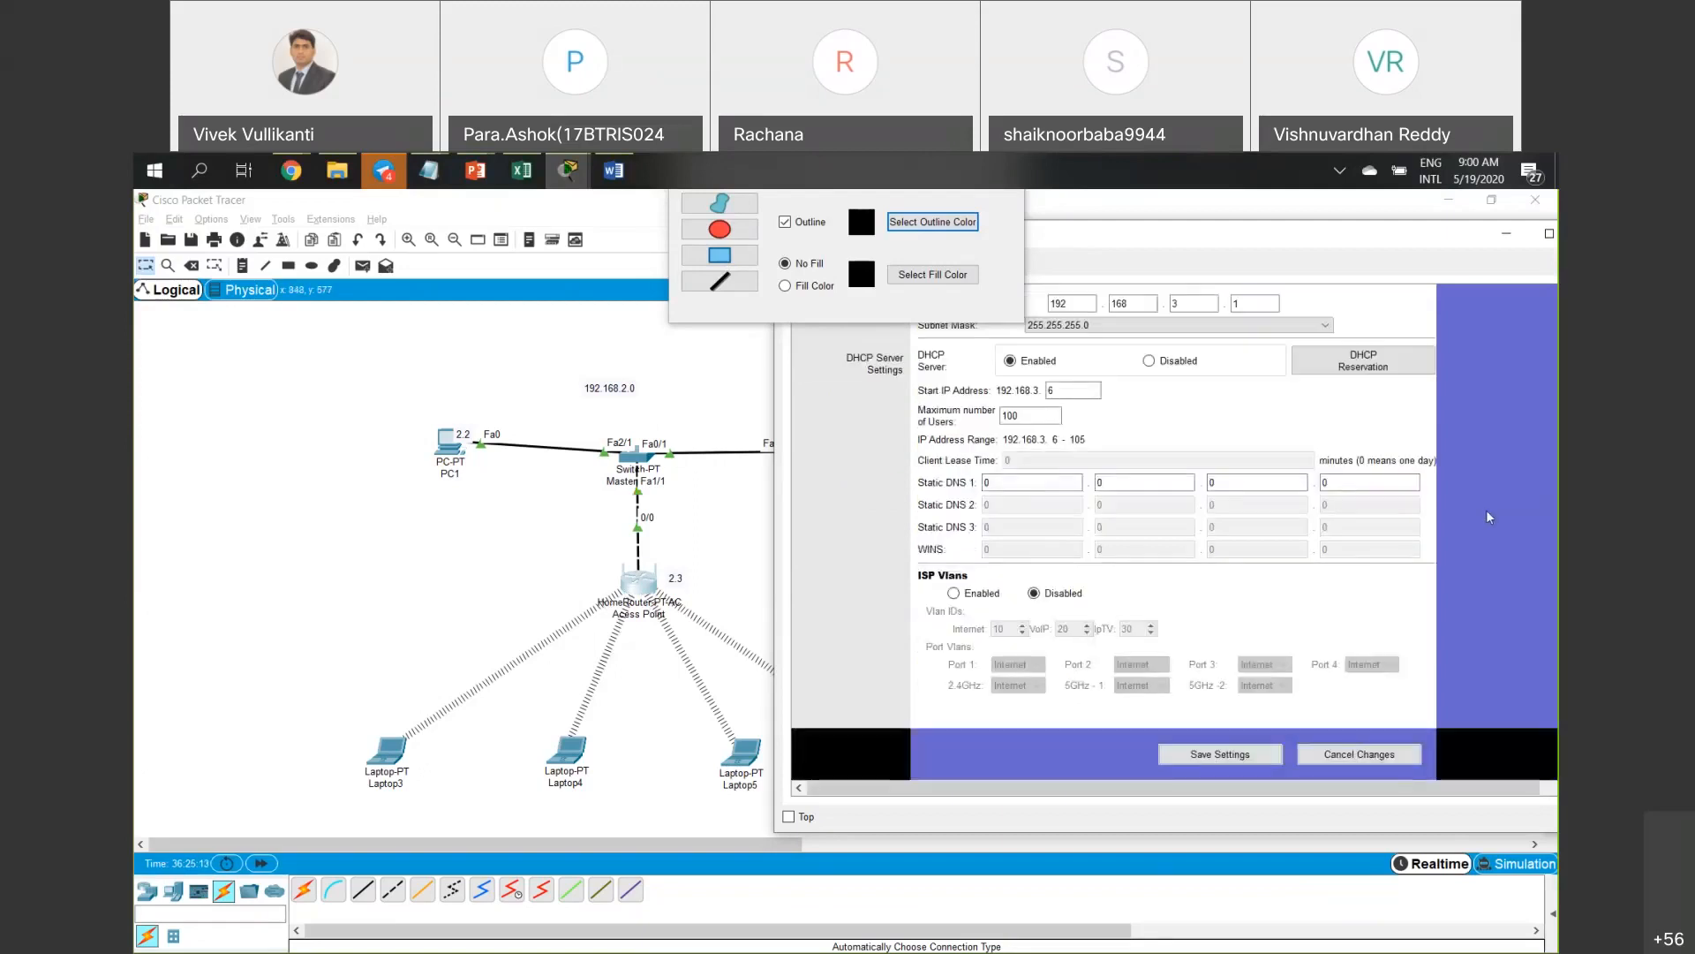
pyautogui.scroll(2, 1486, 511)
pyautogui.scroll(3, 1487, 511)
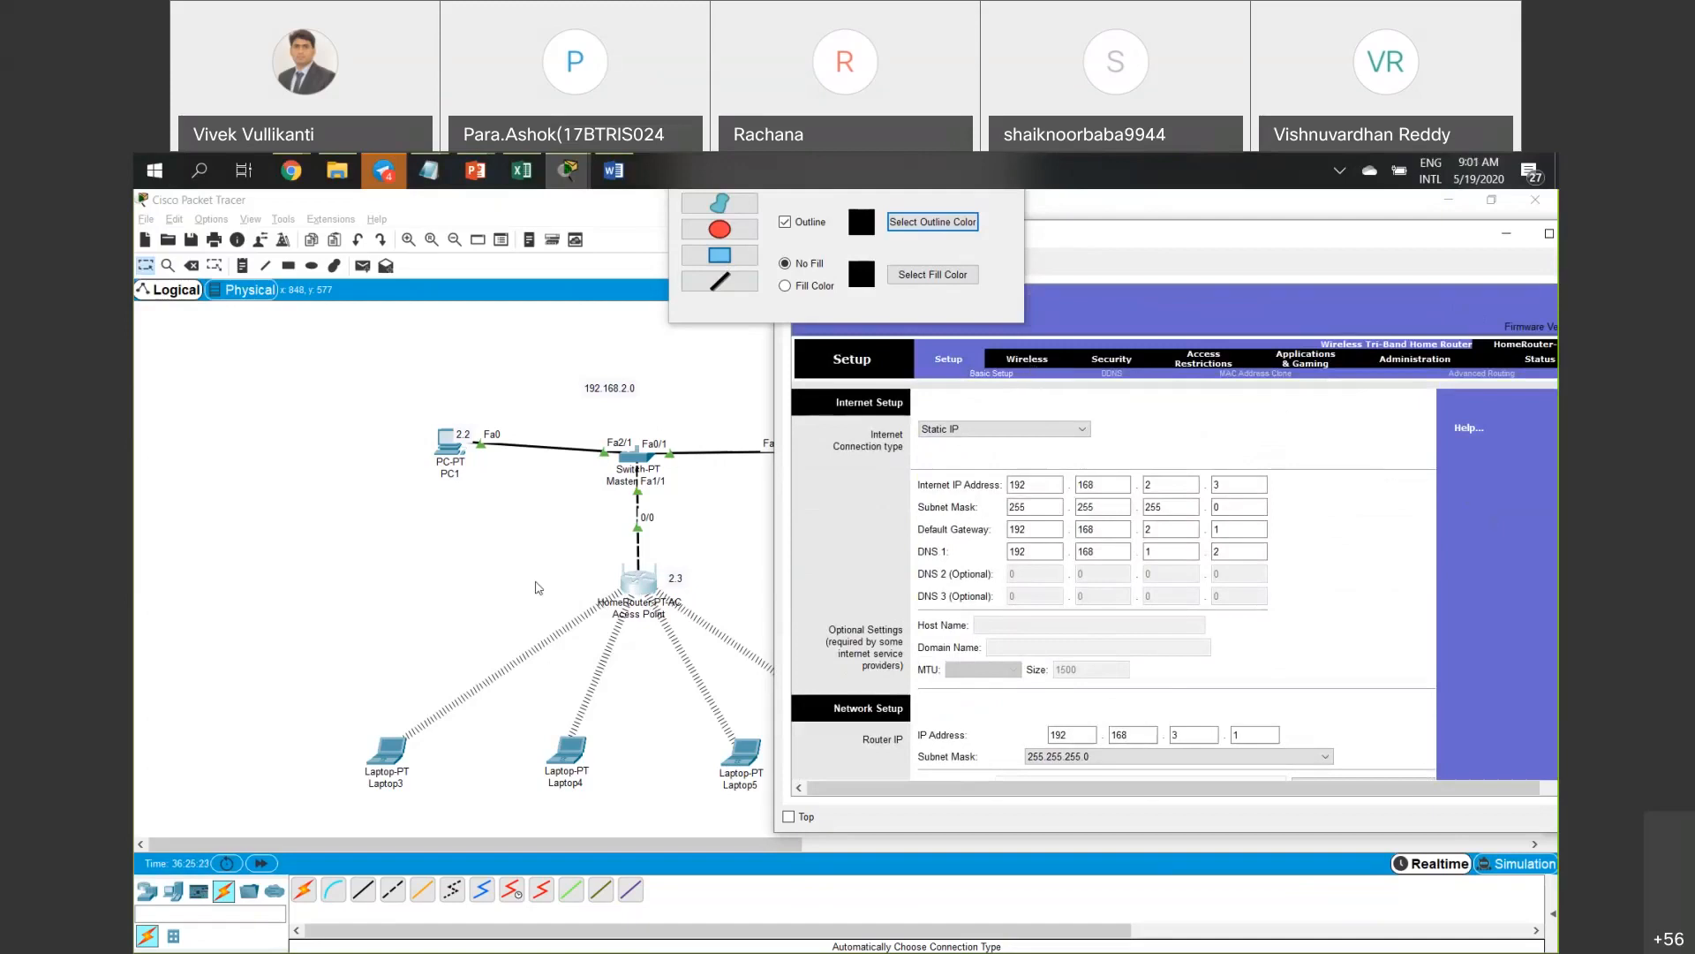
pyautogui.click(441, 622)
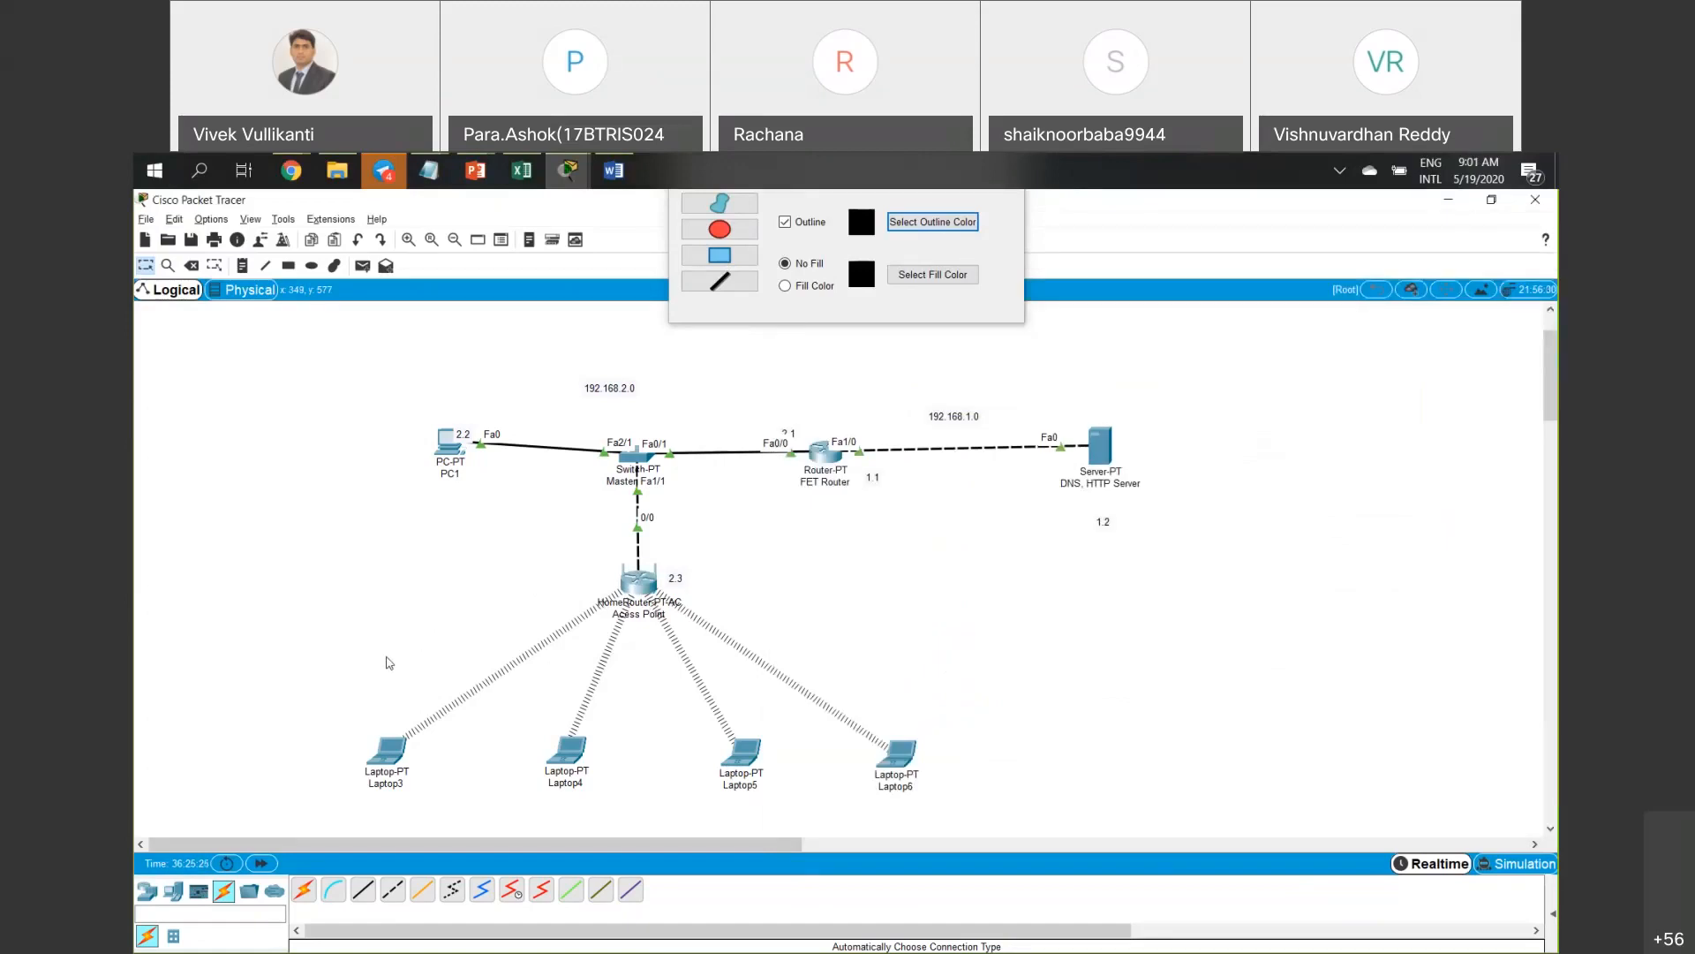
# Briefly reopen the access point window, then open Laptop3's configuration from the topology.
pyautogui.click(1070, 936)
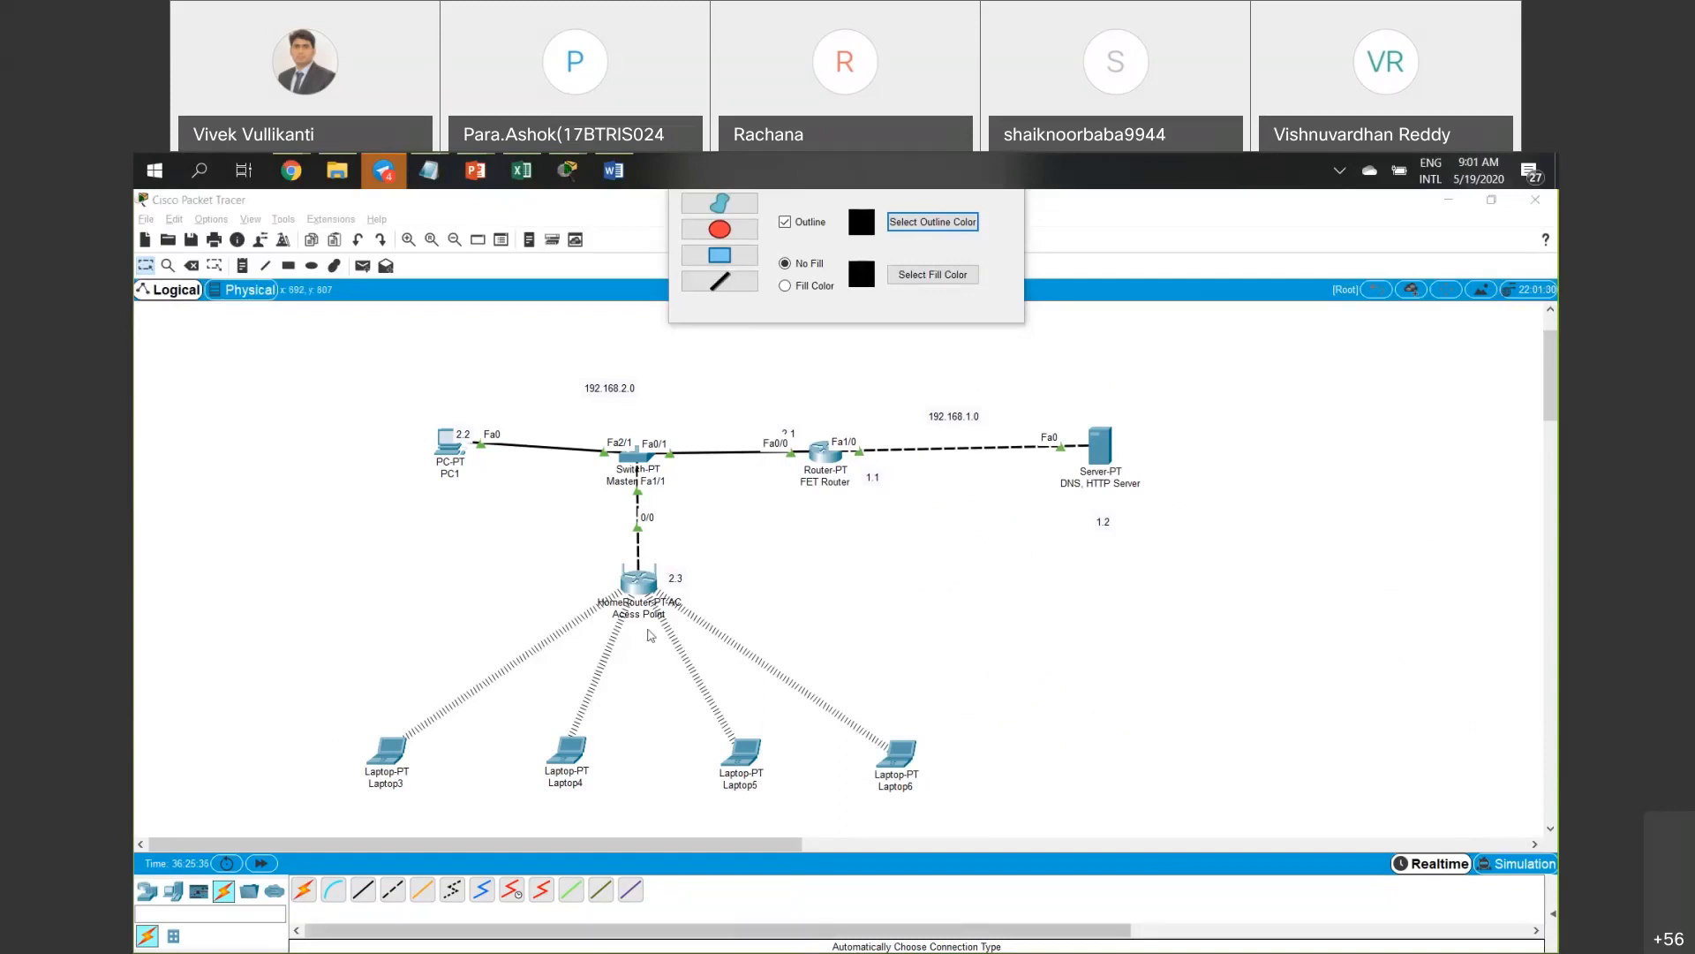
pyautogui.click(647, 593)
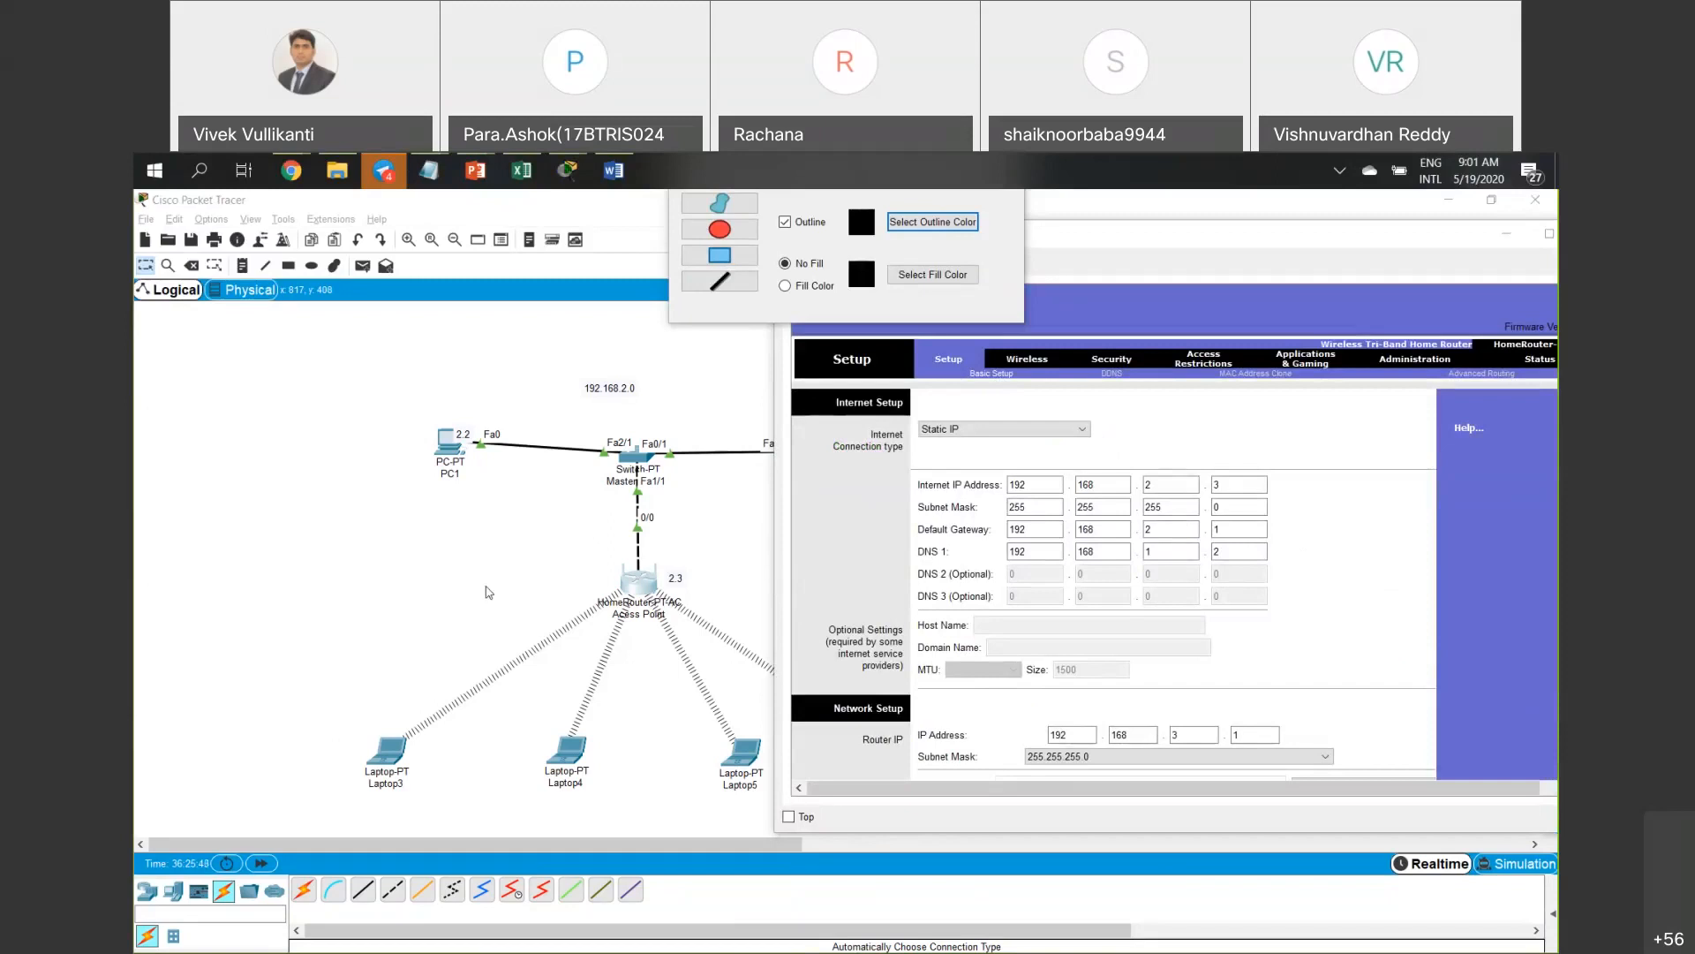
pyautogui.click(430, 594)
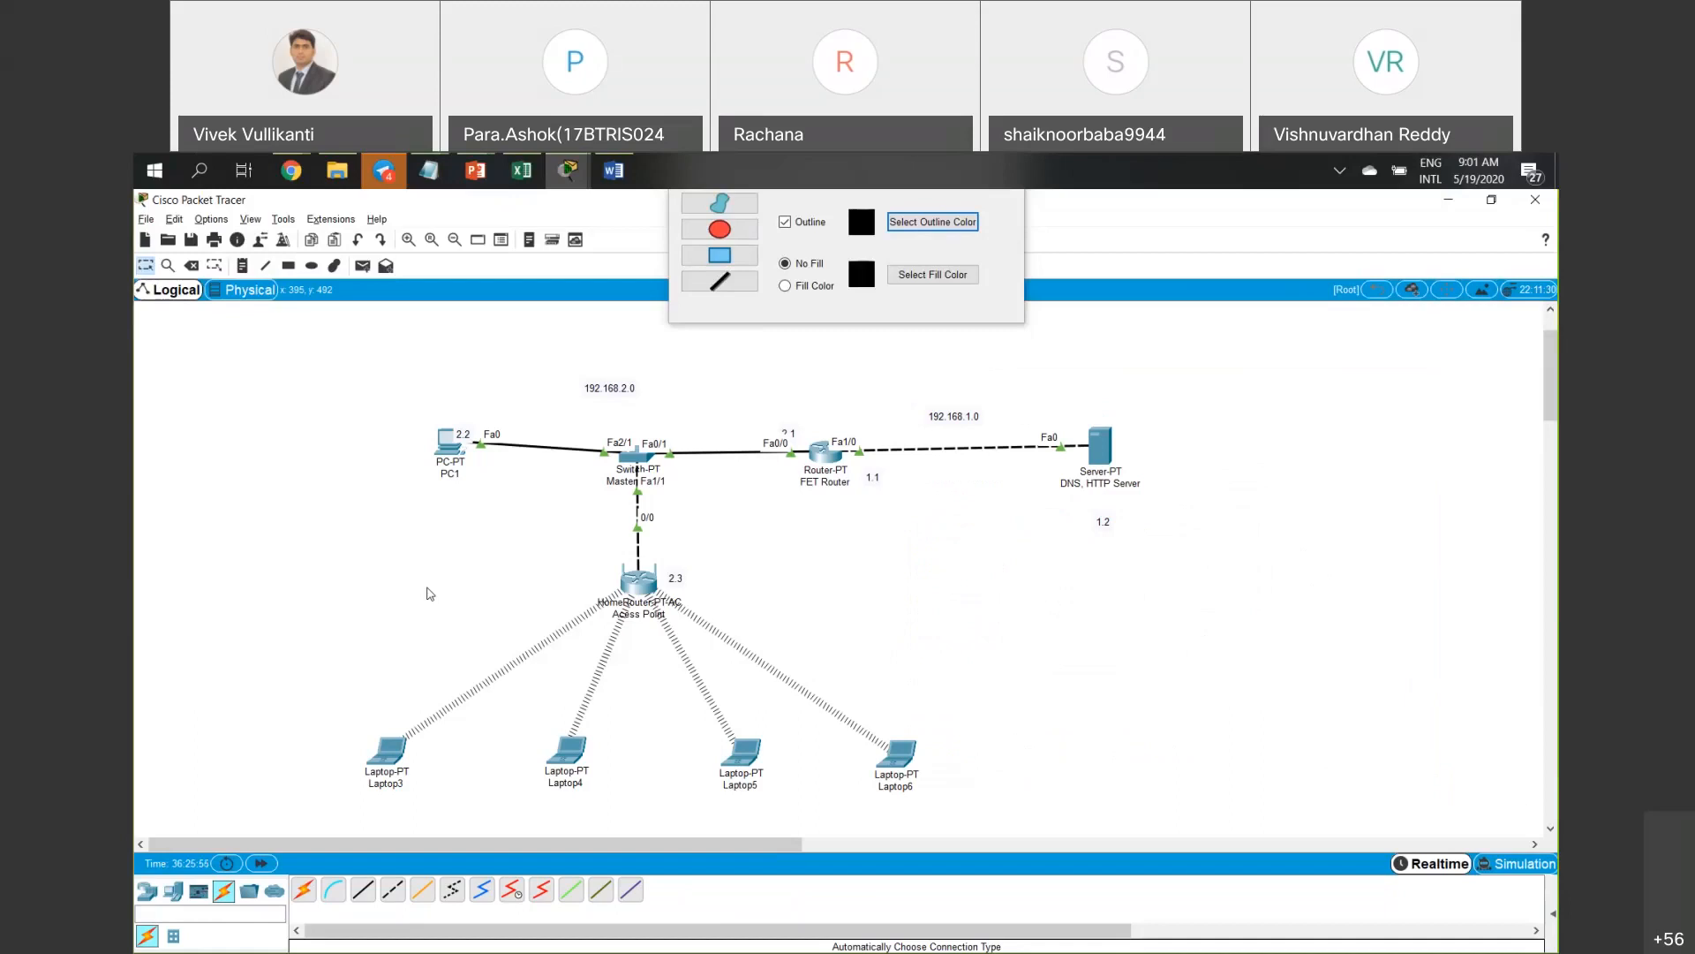
pyautogui.click(399, 757)
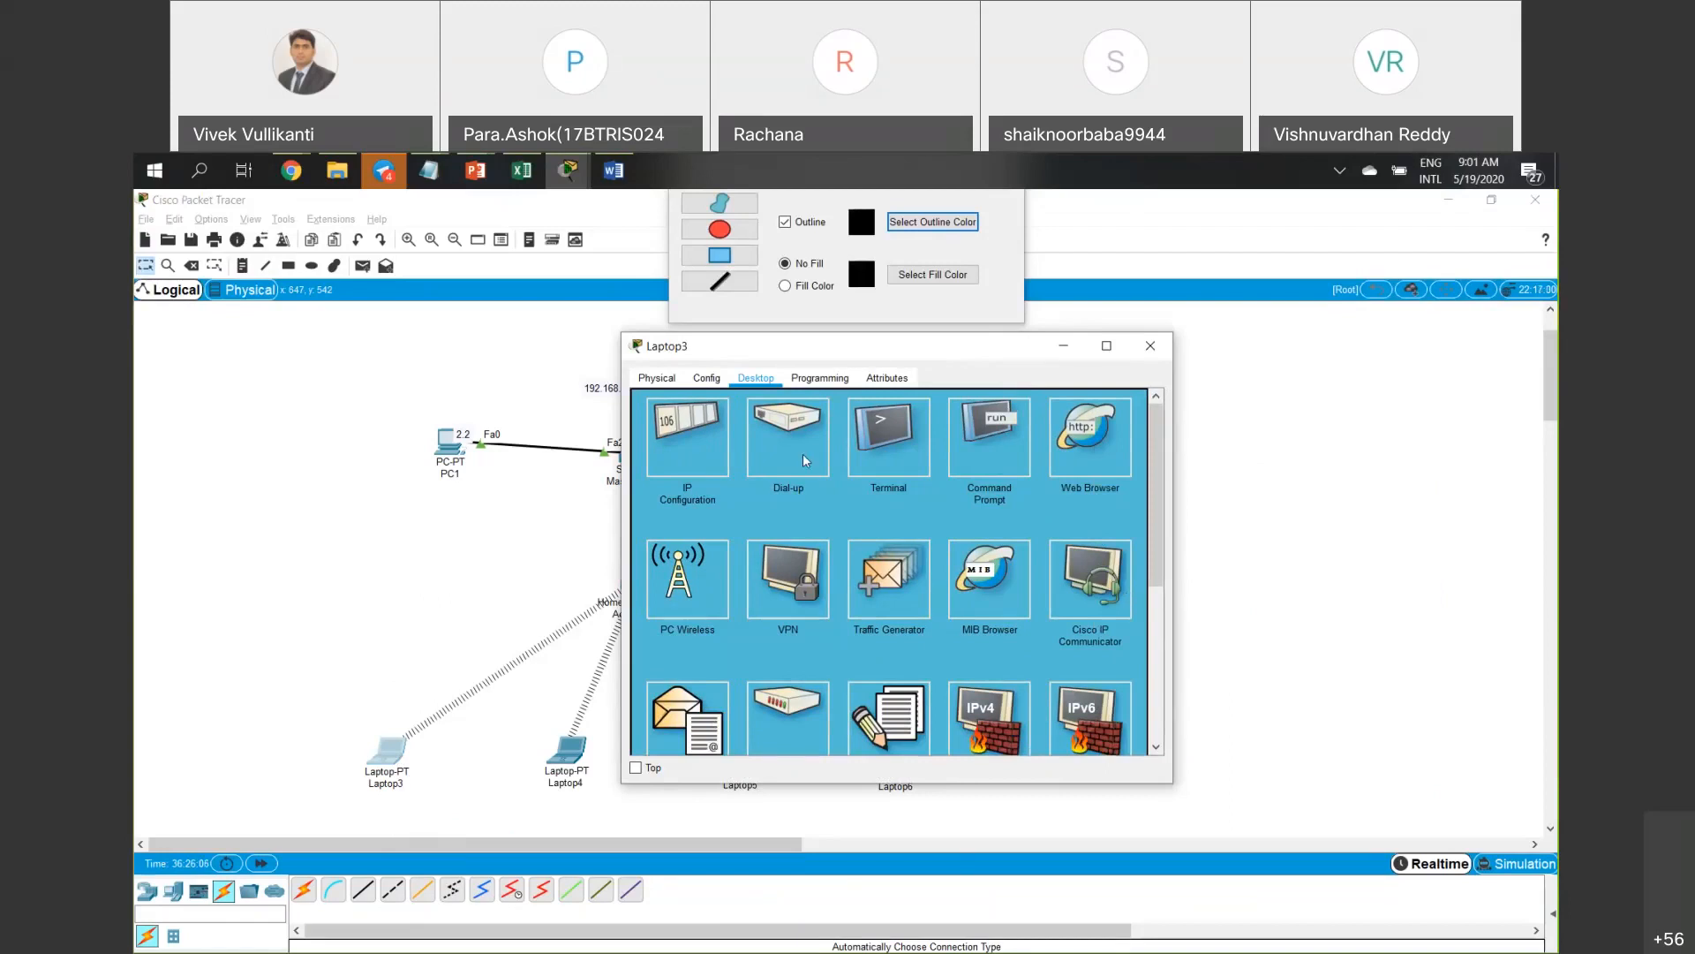
# Open Laptop3's PC Wireless monitor to confirm its access point connection, then minimize Laptop3.
pyautogui.scroll(-3, 1105, 512)
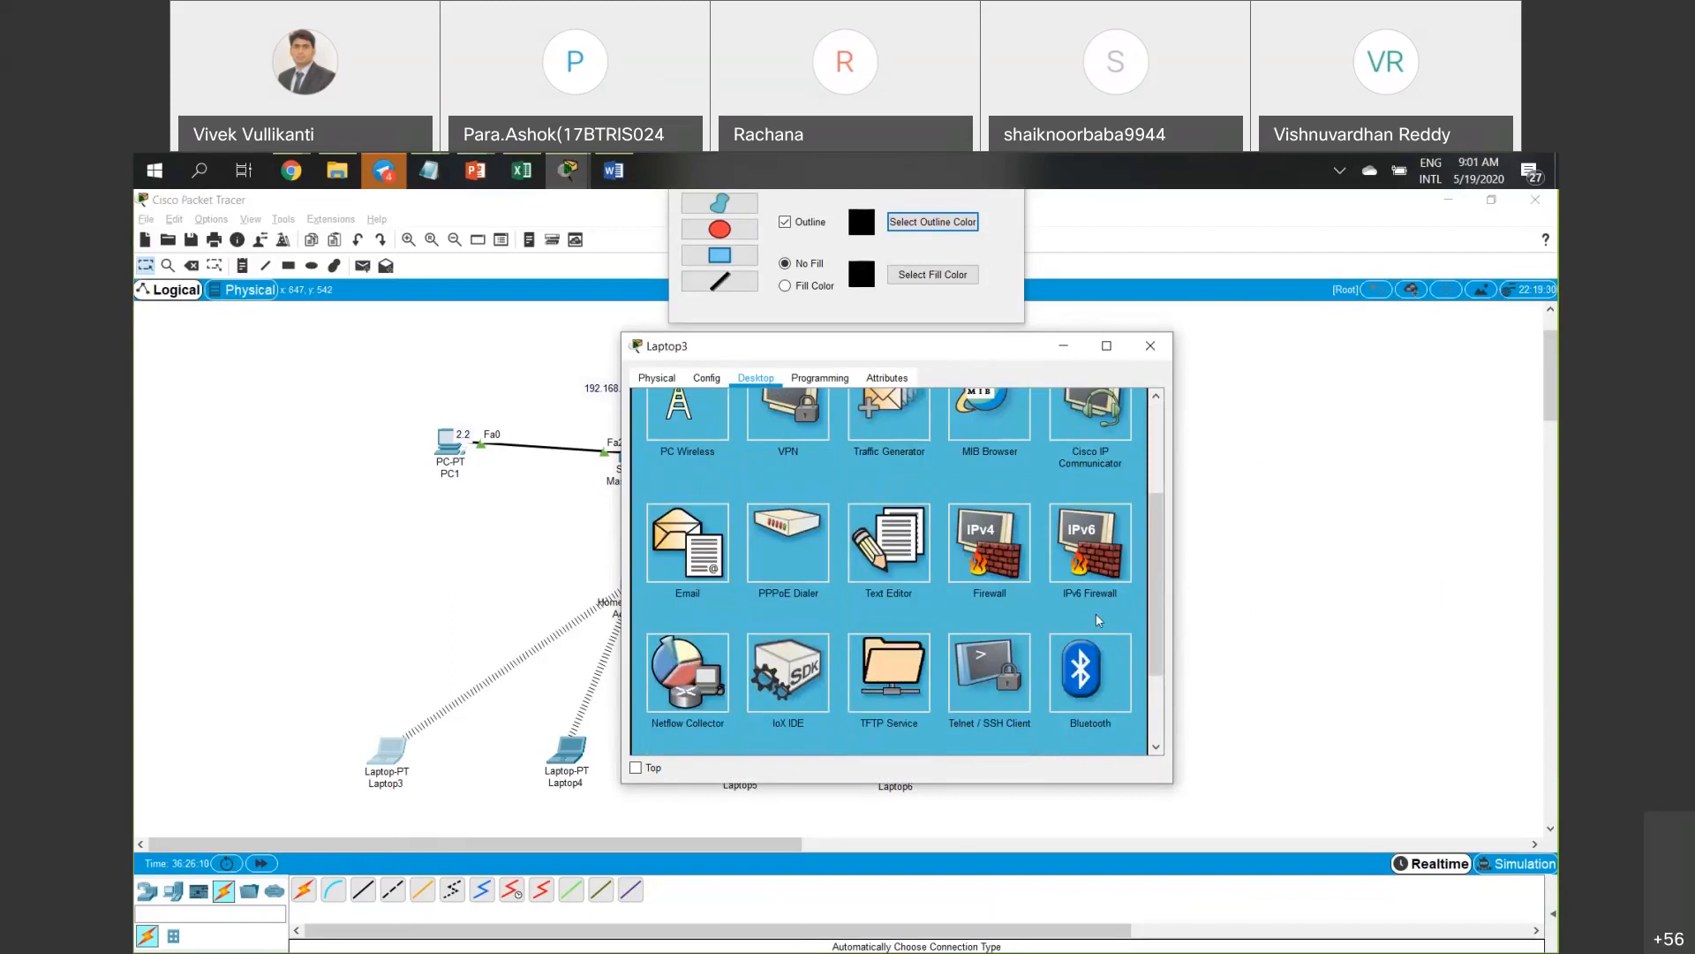
pyautogui.scroll(3, 1099, 620)
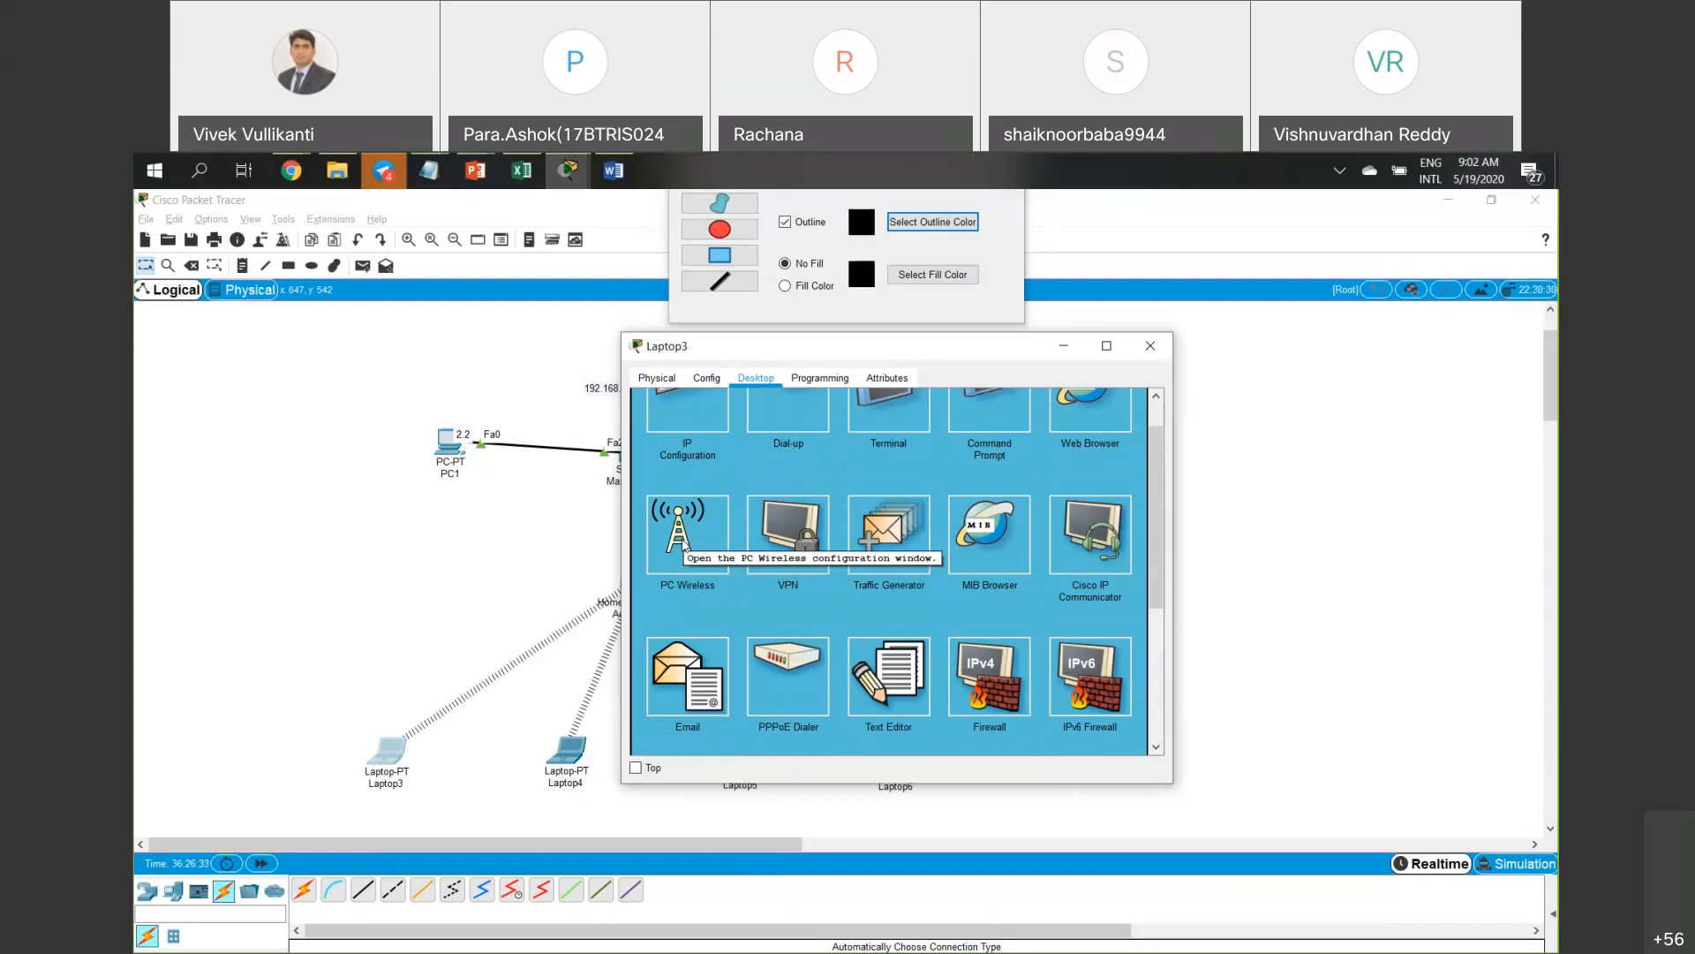
pyautogui.click(685, 546)
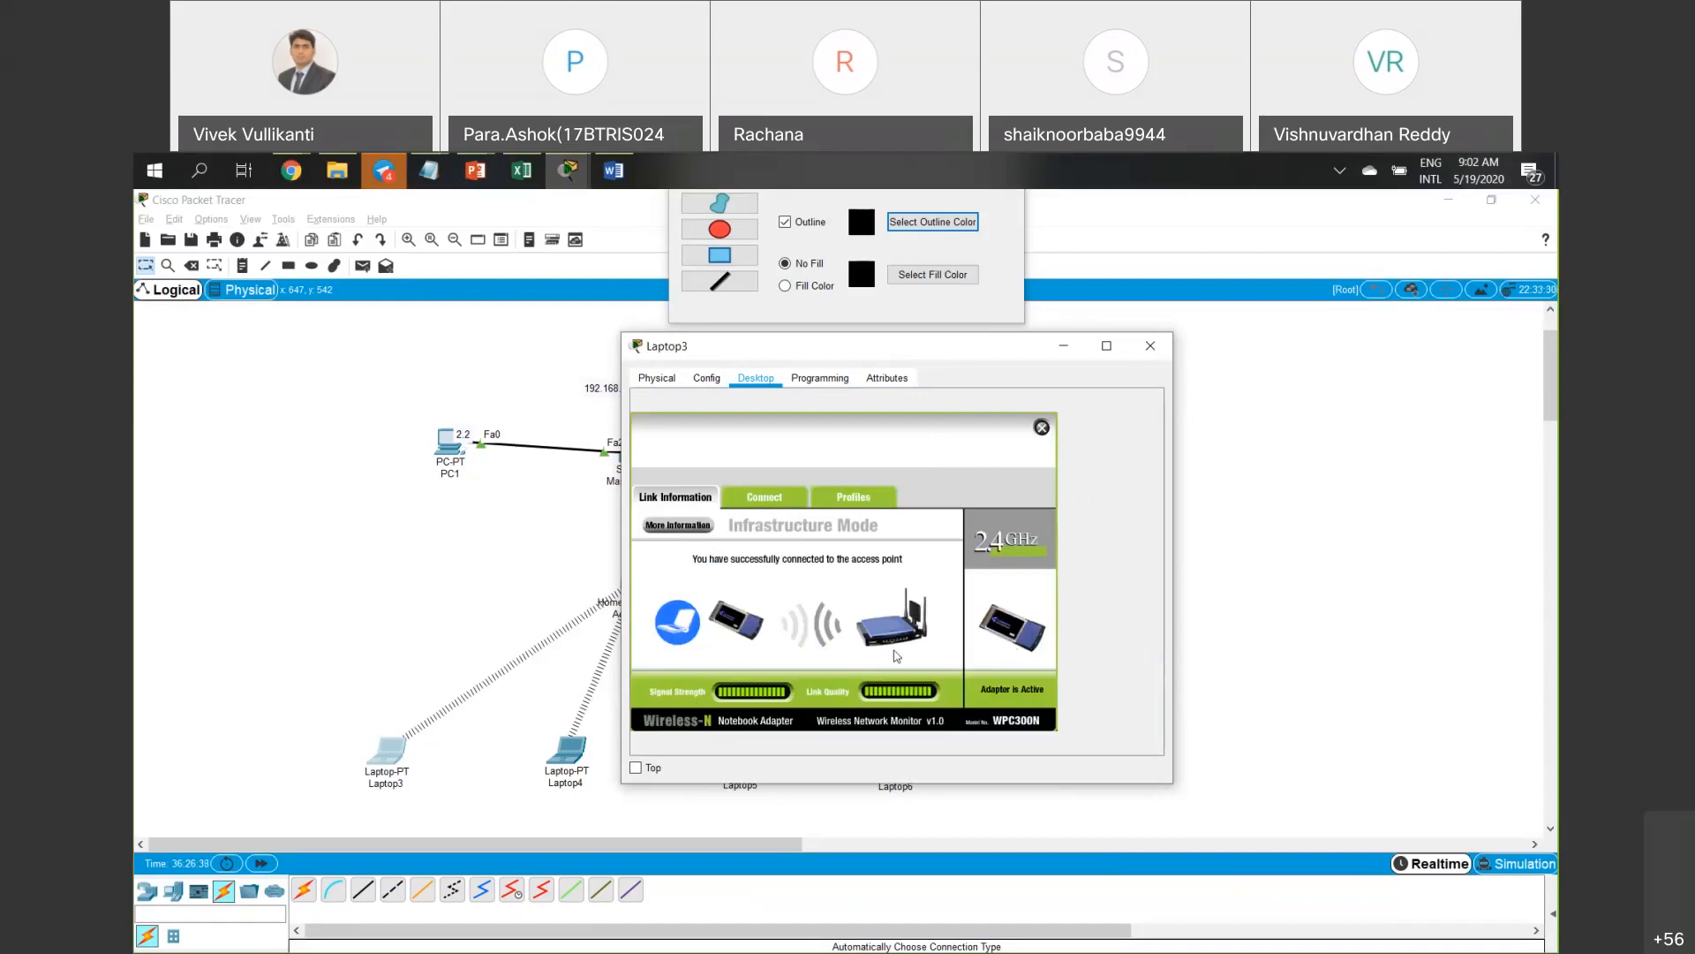
pyautogui.click(1042, 427)
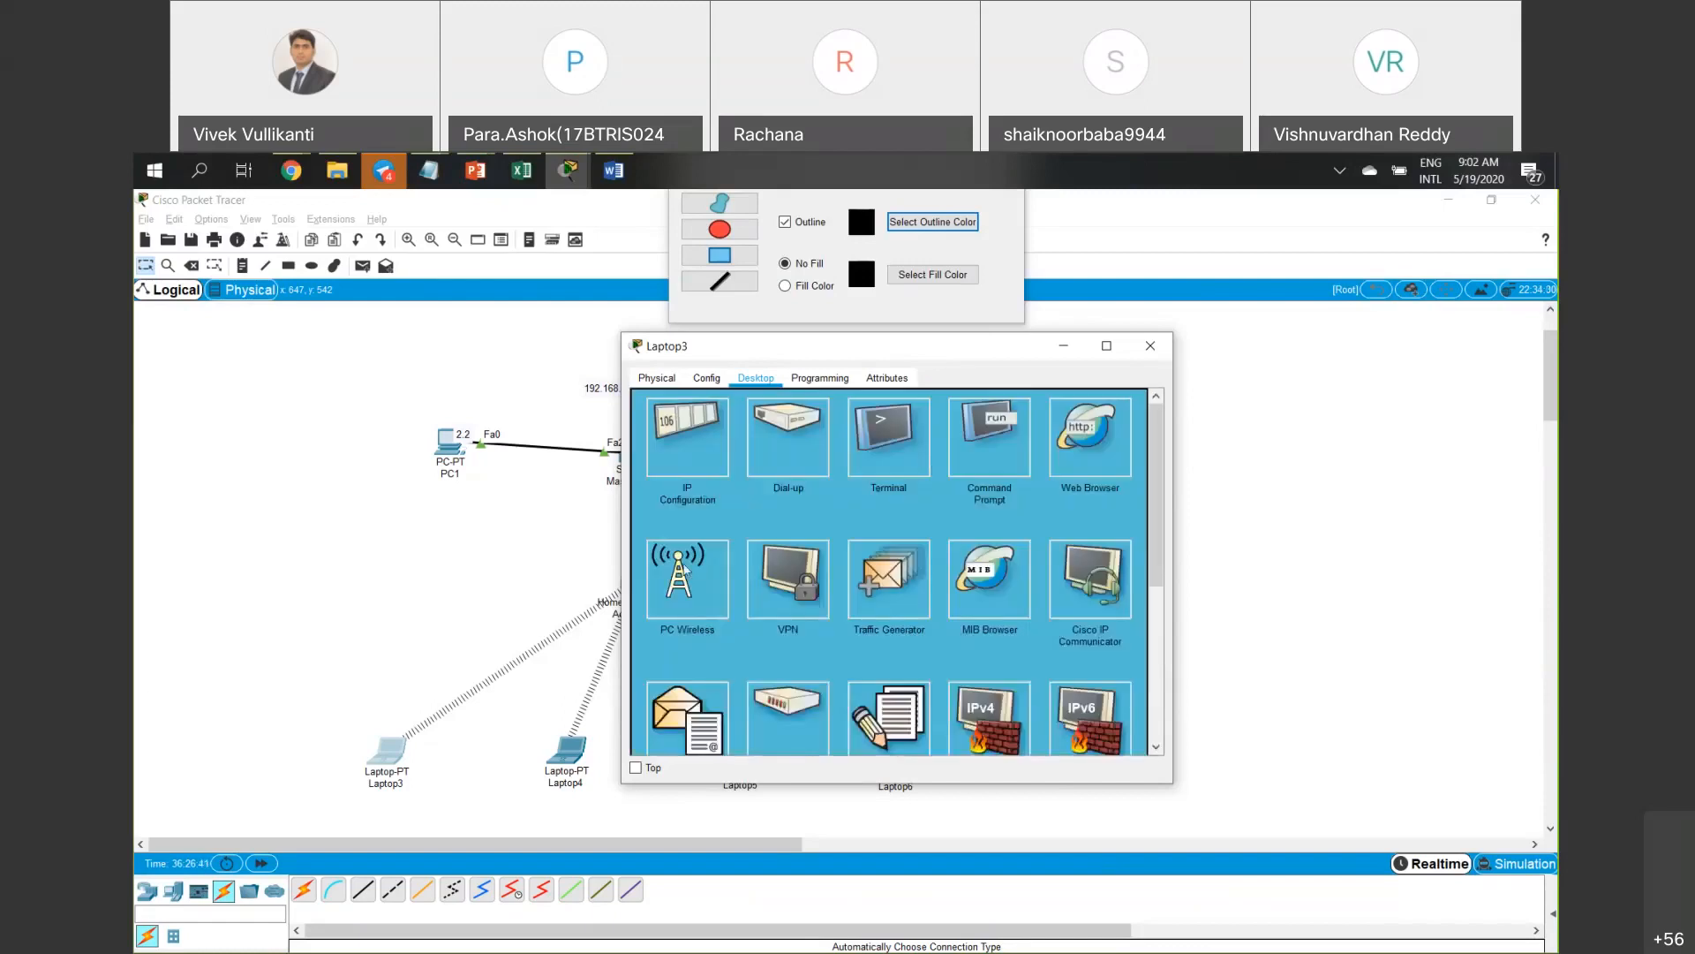
pyautogui.click(682, 585)
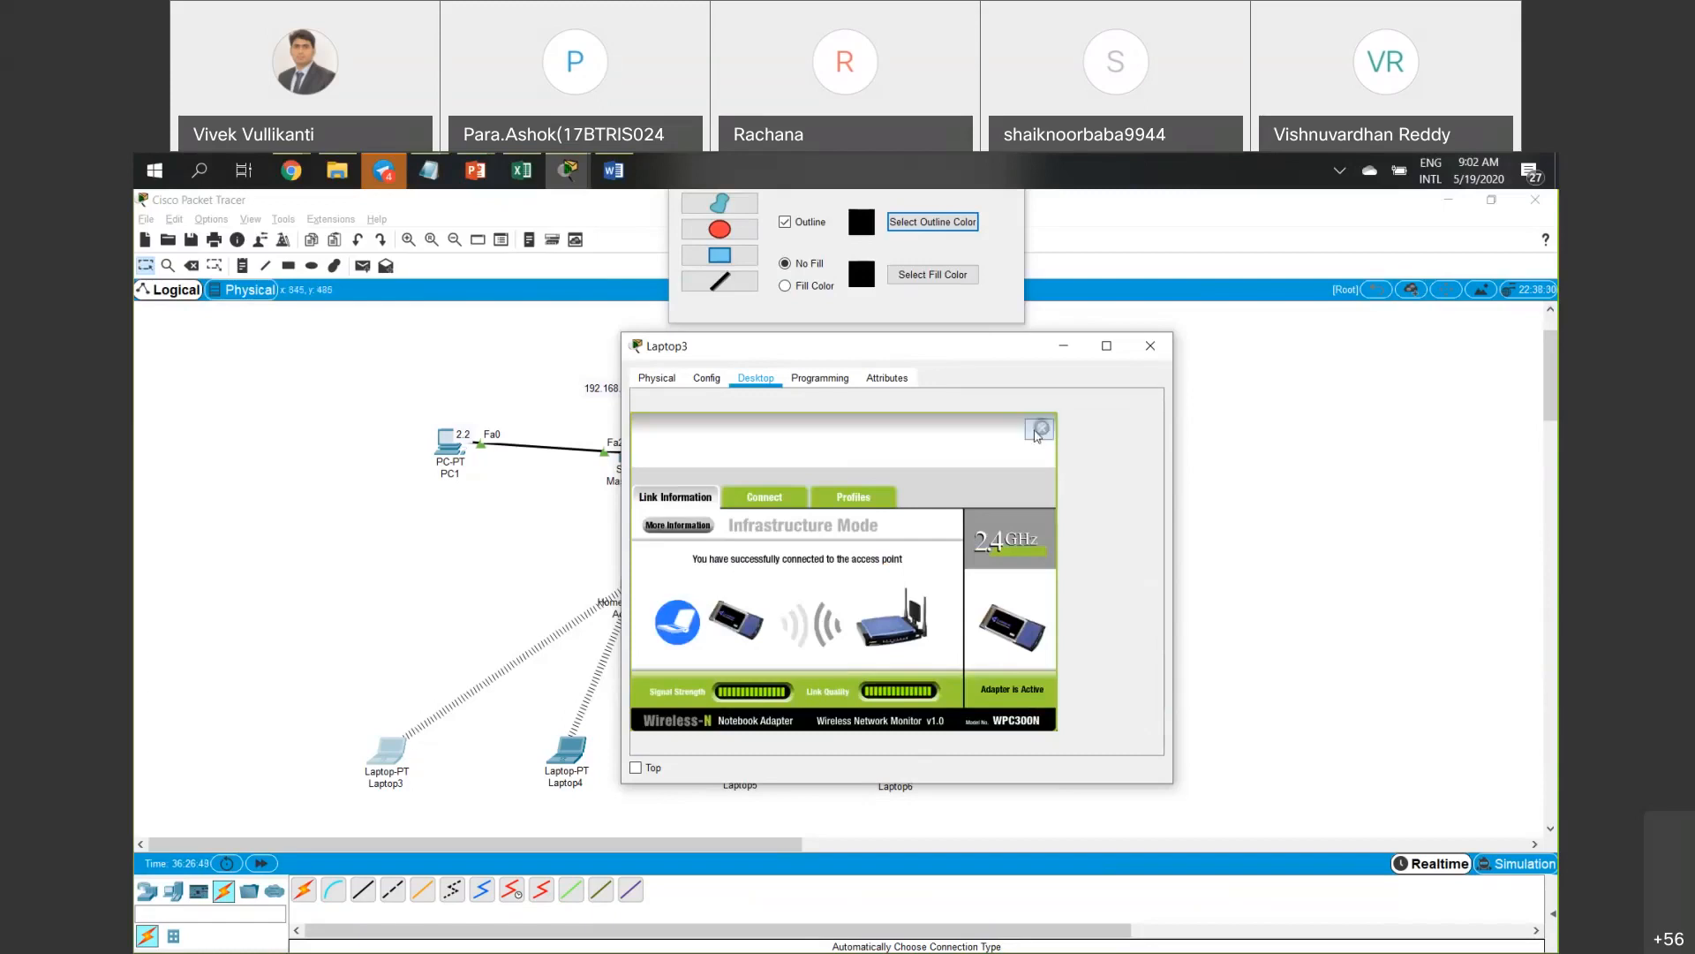
pyautogui.click(1039, 429)
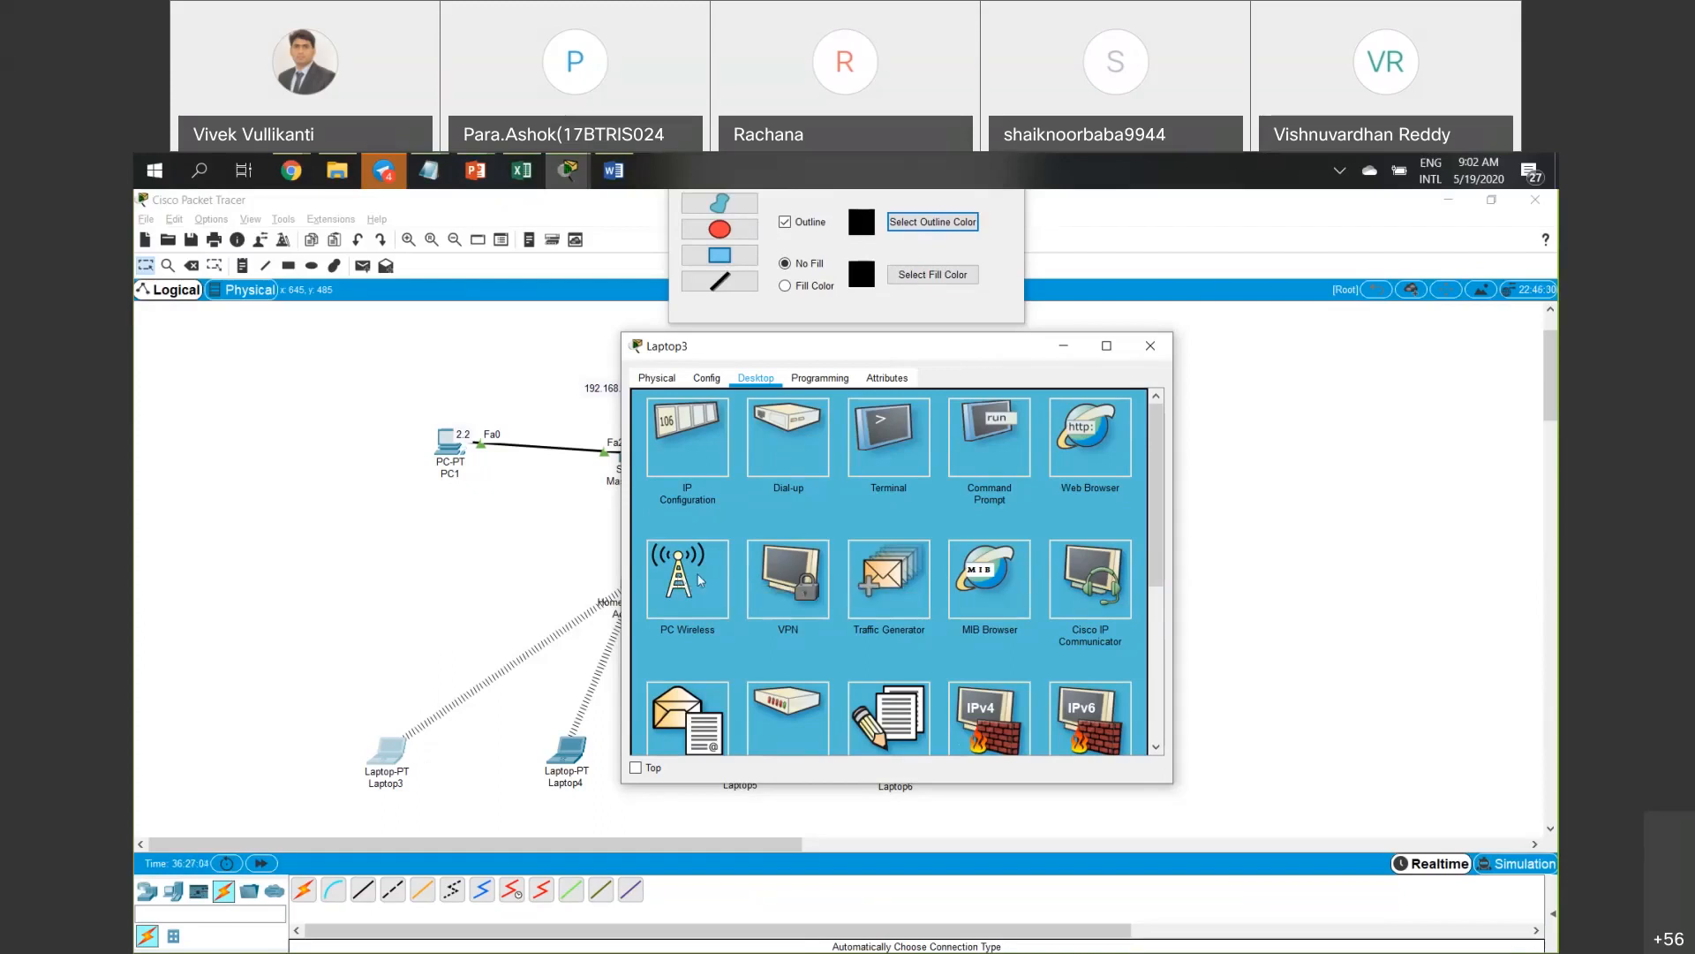
pyautogui.click(700, 580)
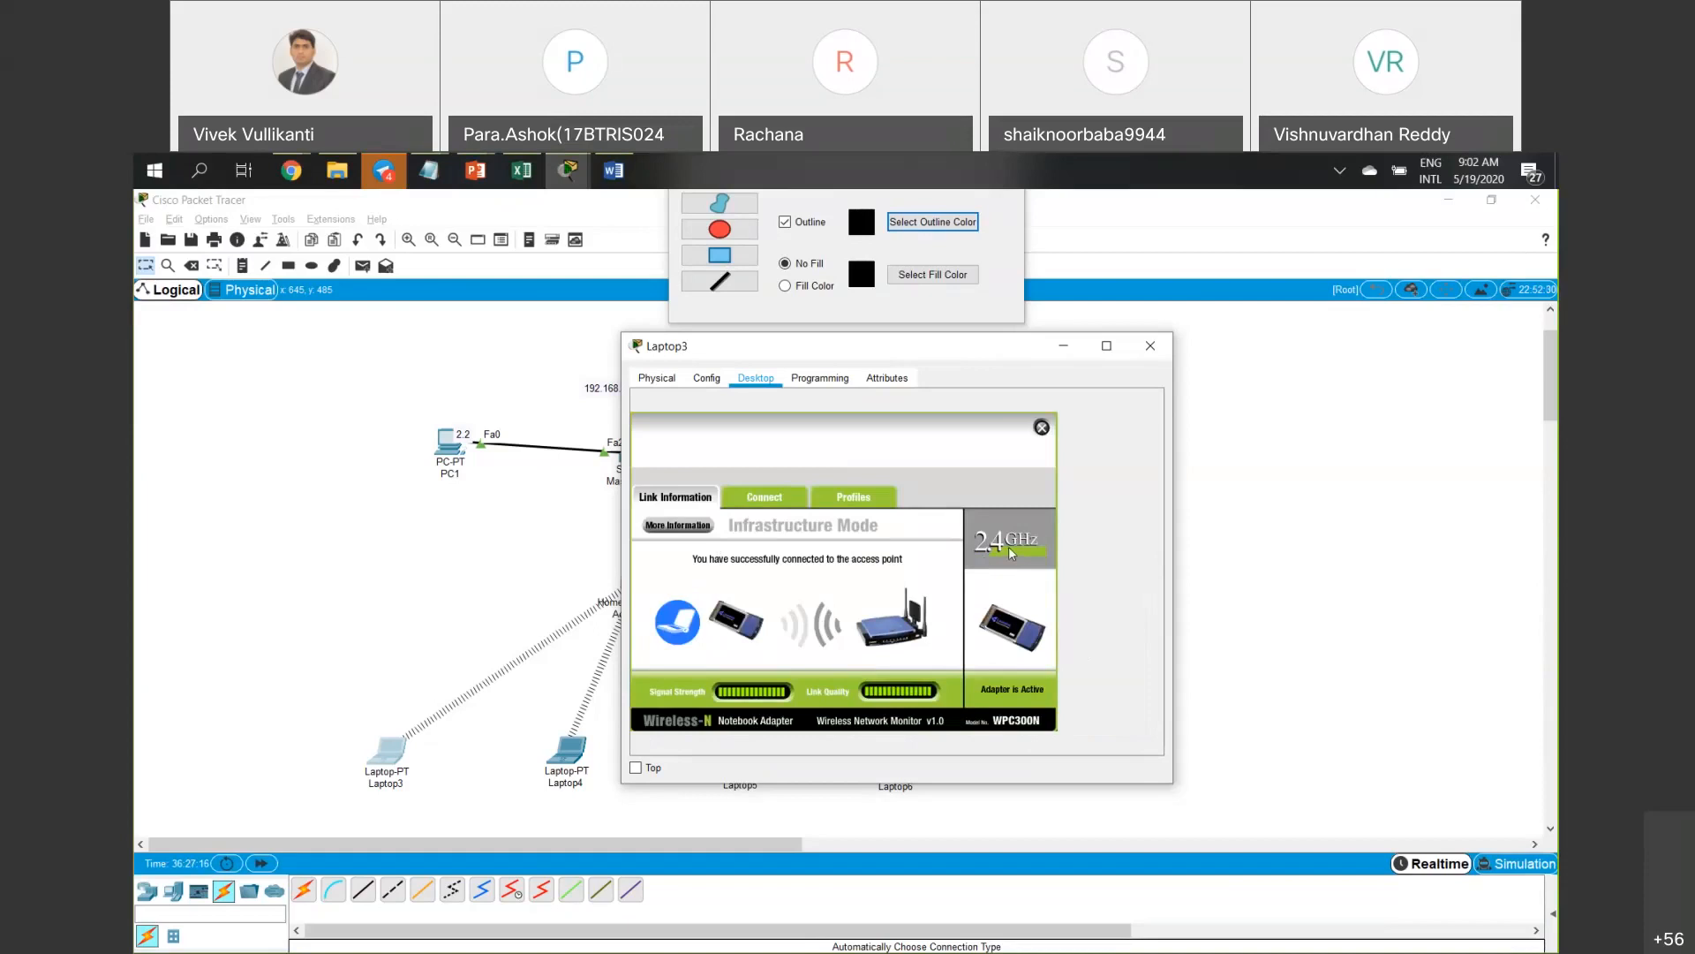
pyautogui.click(1057, 351)
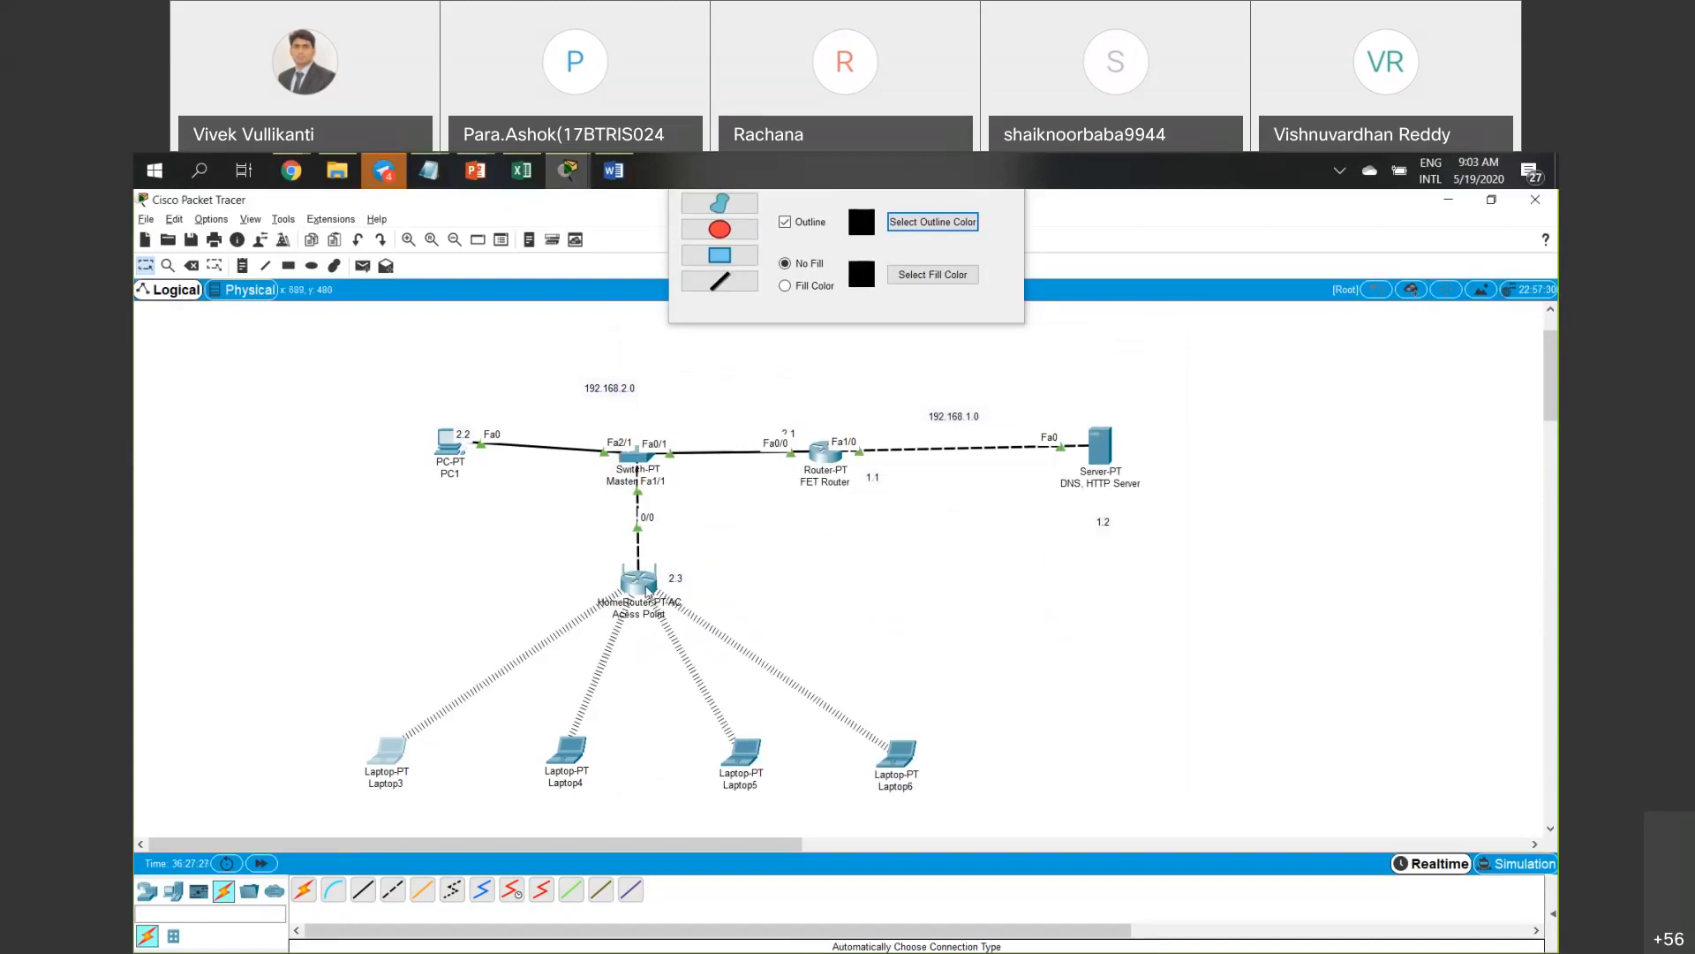
# Review the access point's Basic Wireless Settings, then bring Laptop3's wireless monitor back.
pyautogui.click(648, 591)
pyautogui.click(1004, 360)
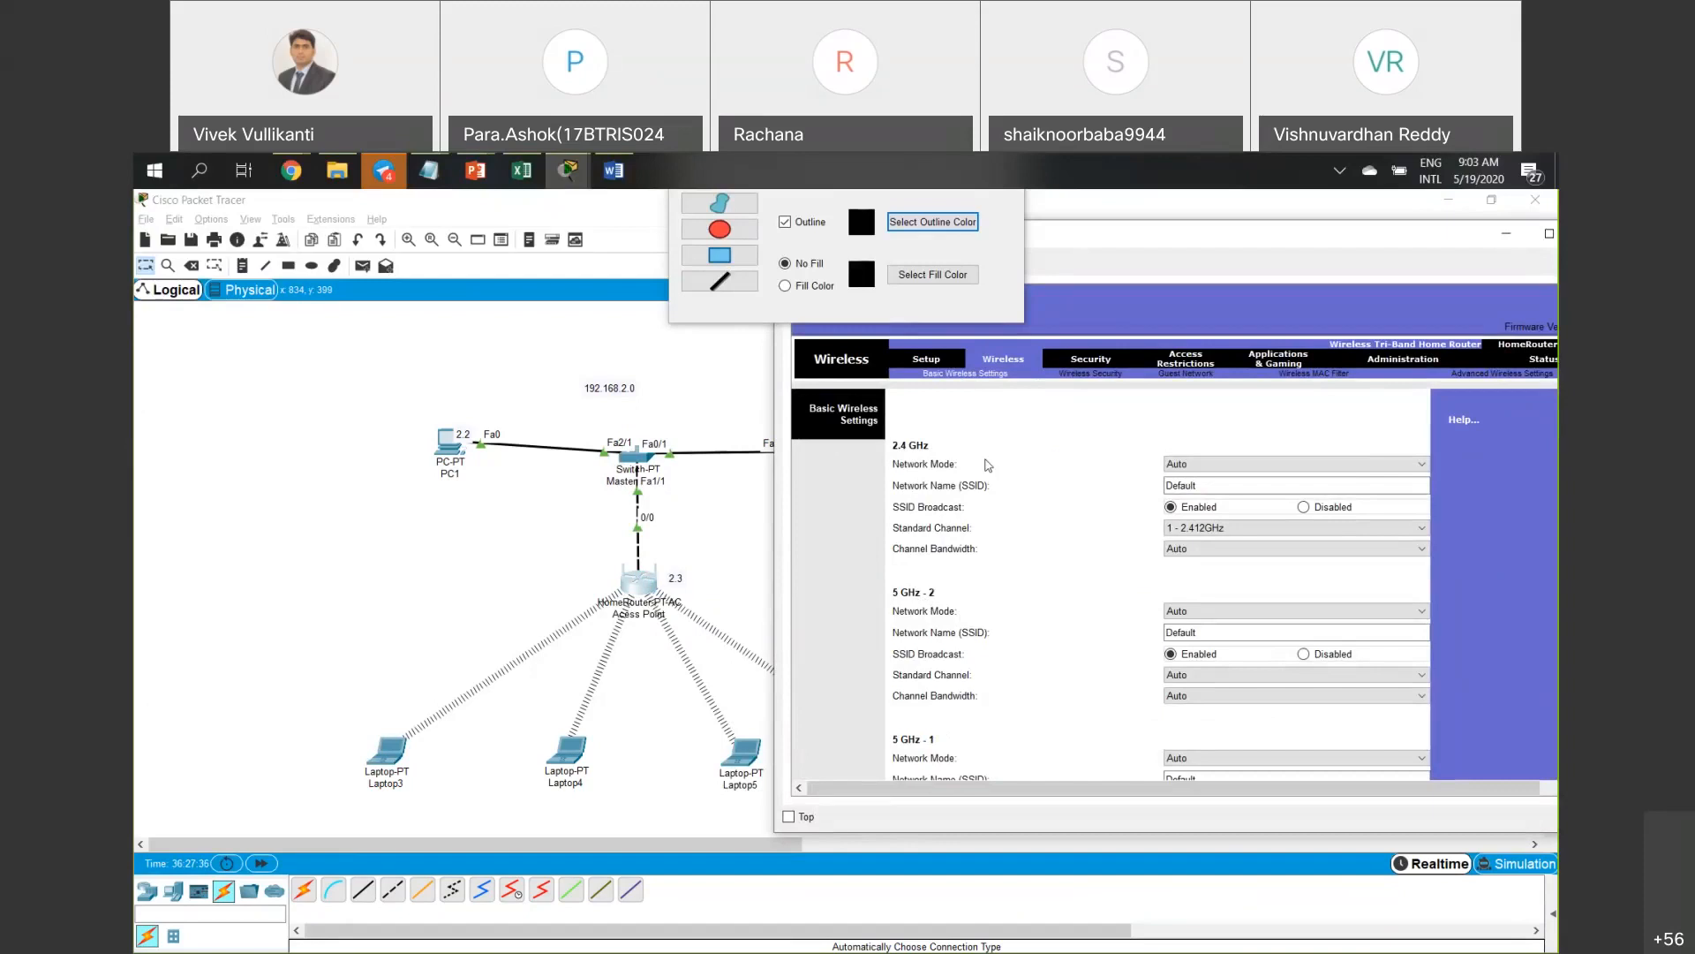
pyautogui.scroll(-3, 982, 489)
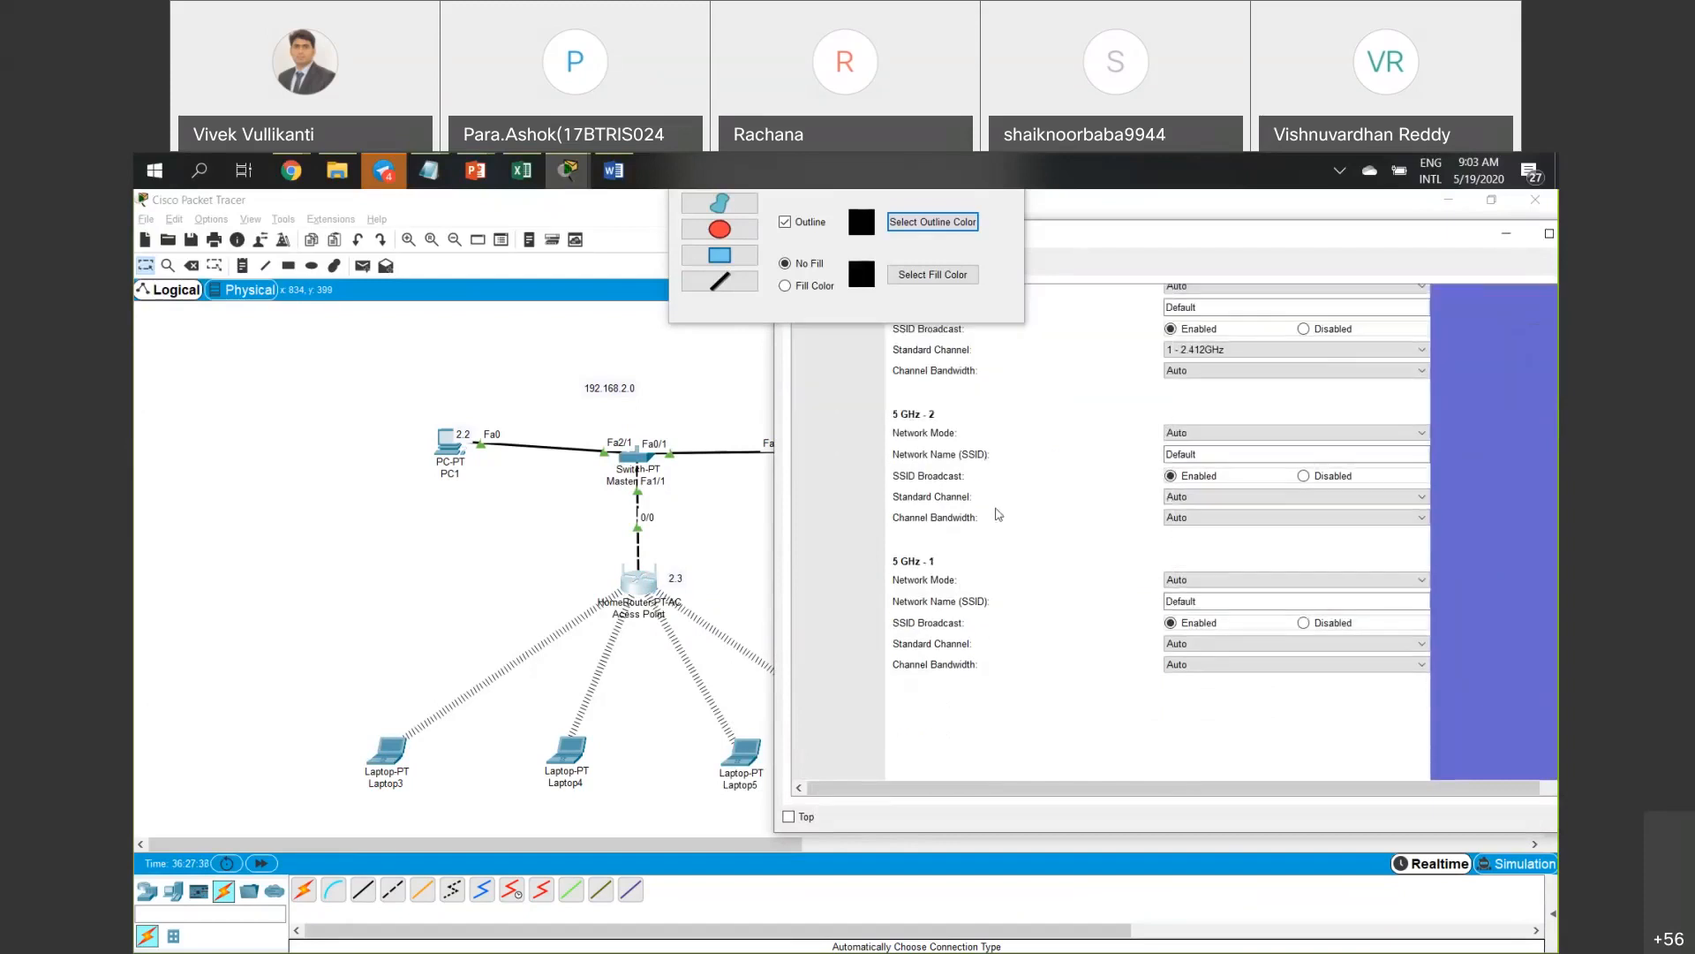
pyautogui.scroll(3, 998, 514)
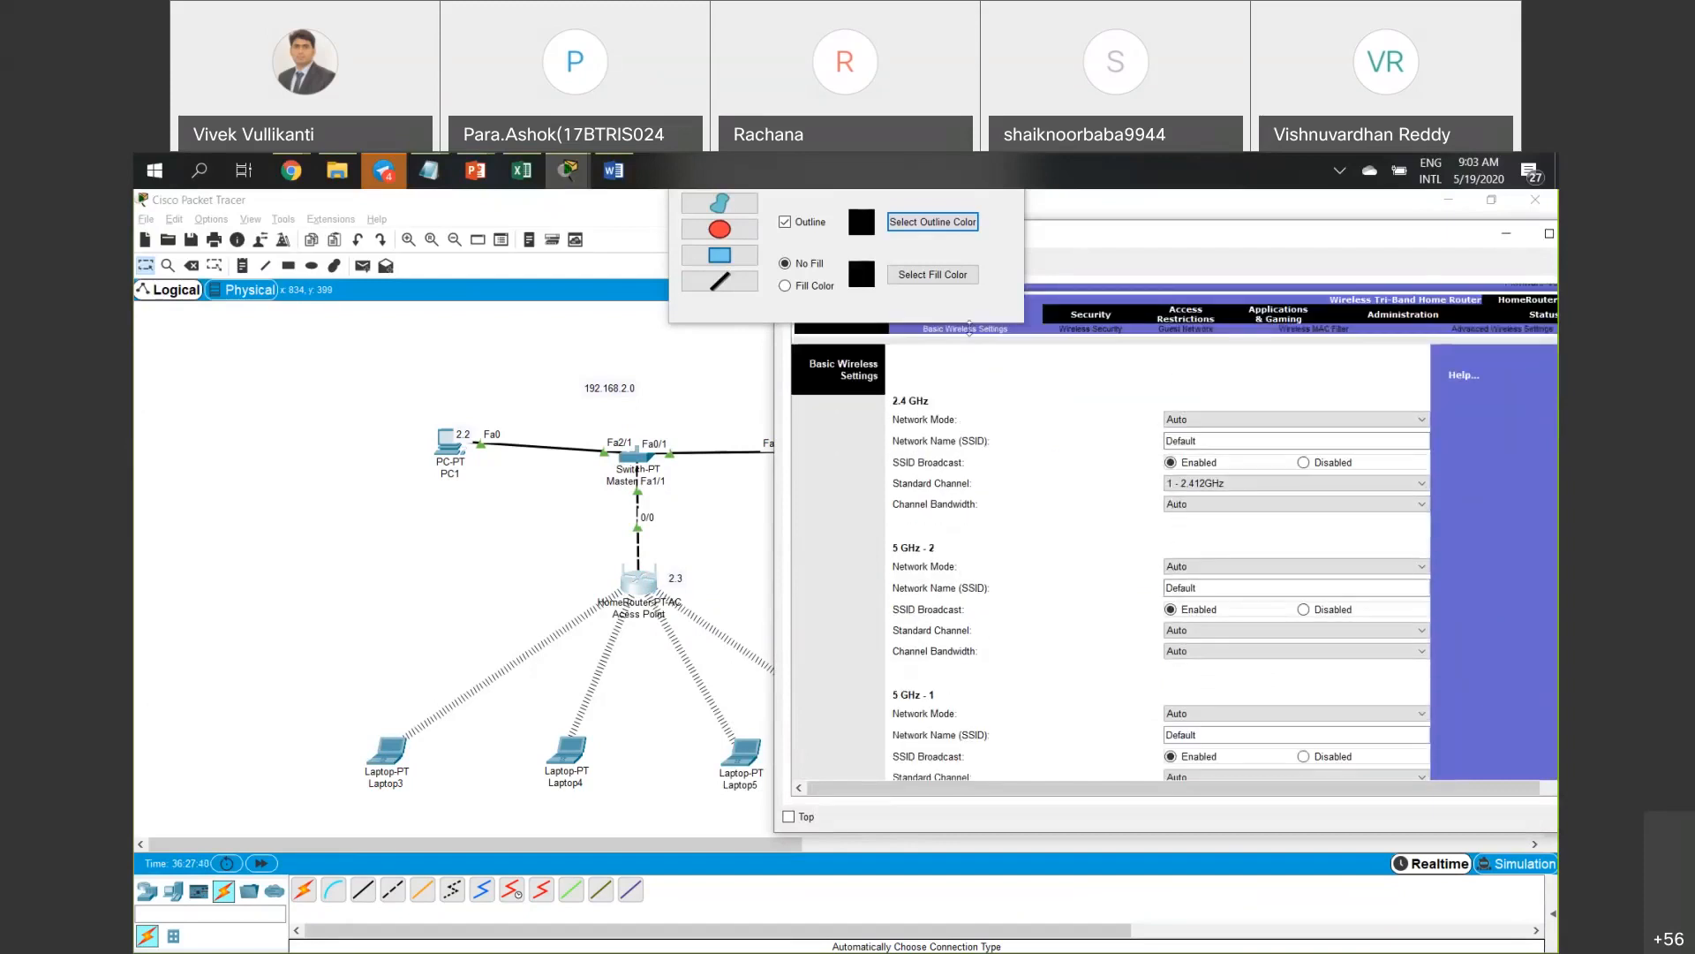
pyautogui.scroll(1, 969, 328)
pyautogui.click(356, 698)
pyautogui.click(405, 745)
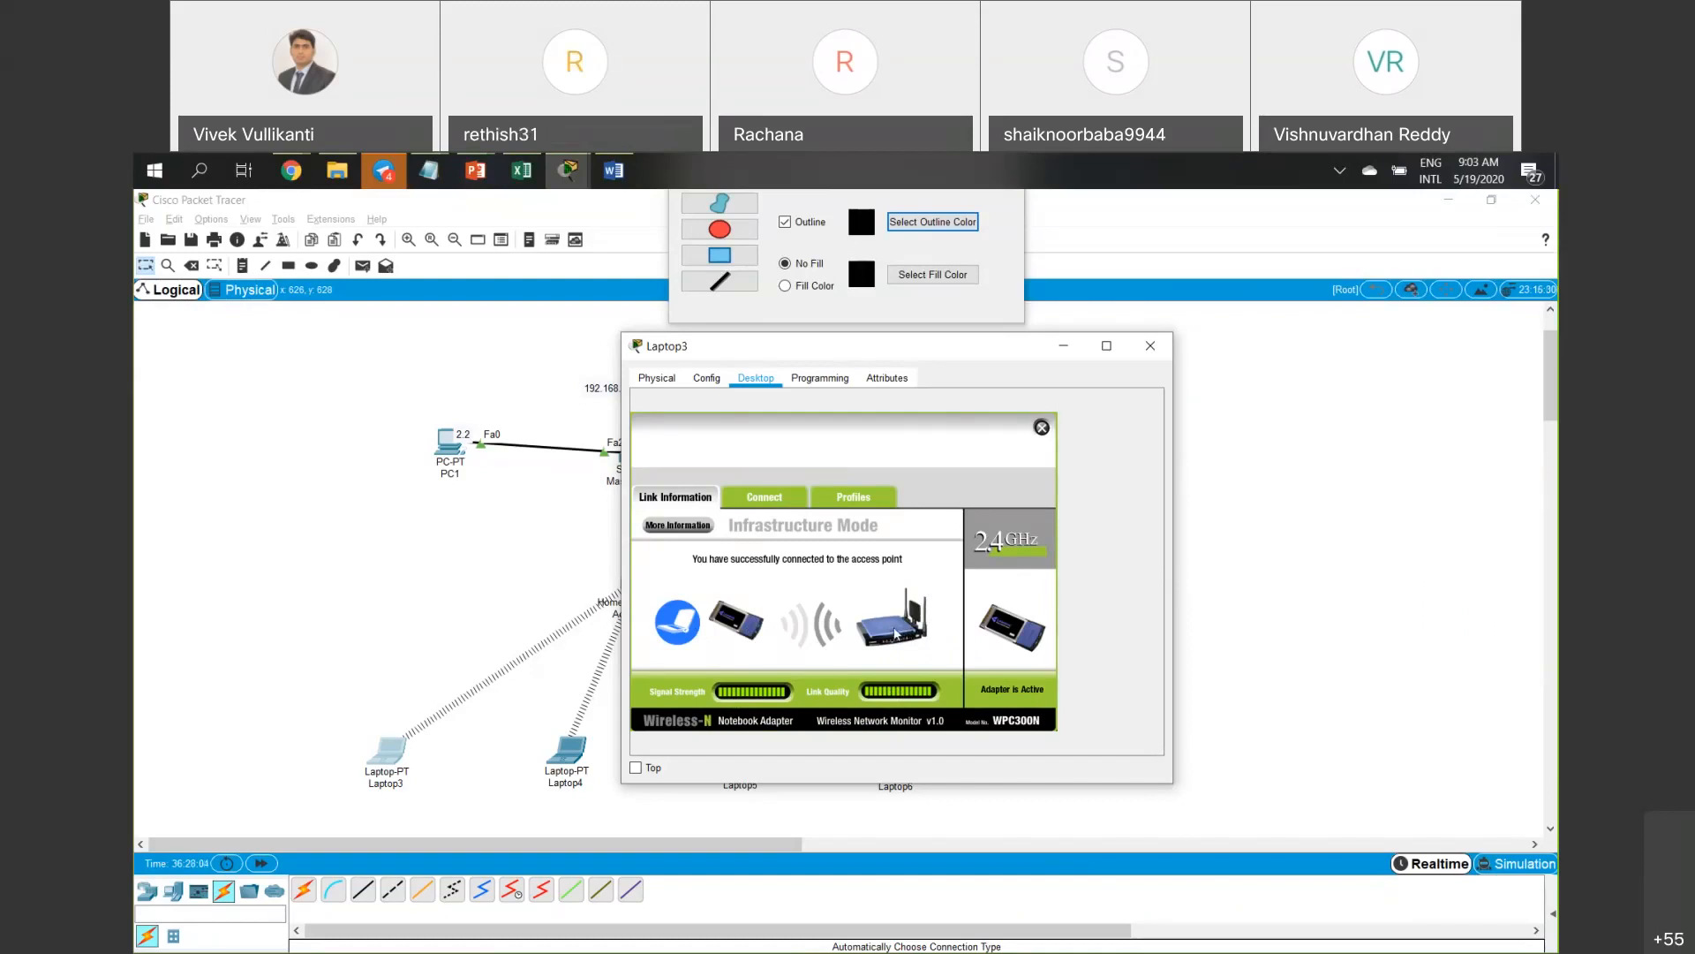
# Refresh Laptop3's available networks list and select the first Default network.
pyautogui.click(761, 501)
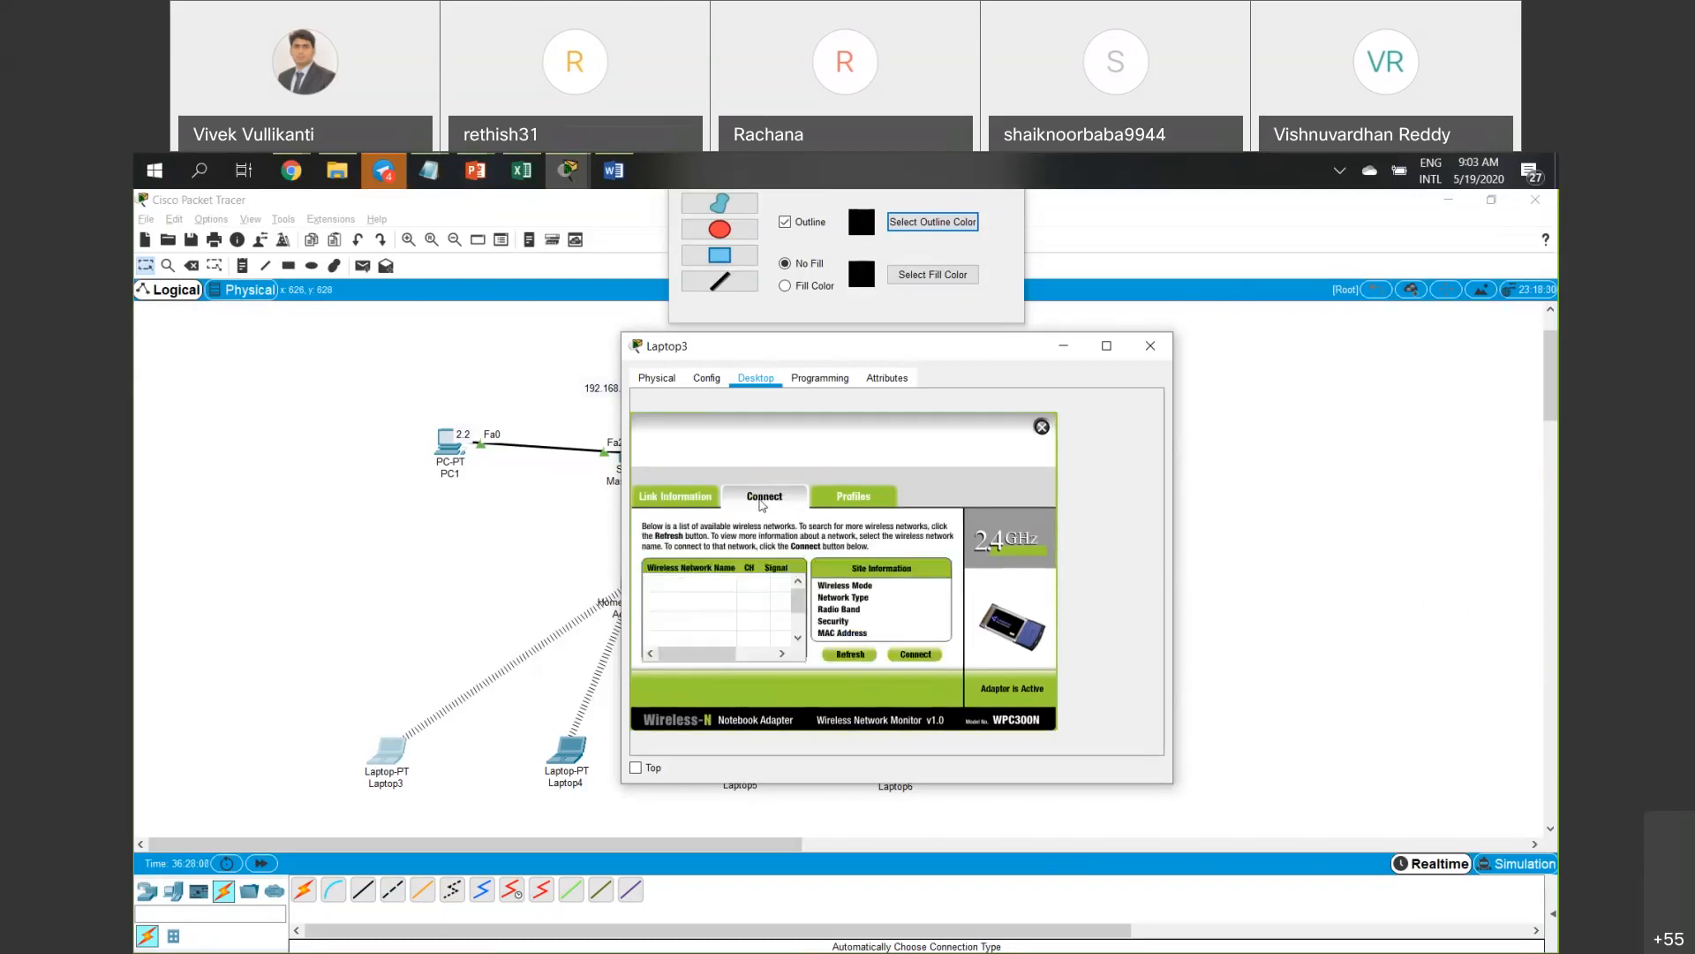
pyautogui.click(688, 500)
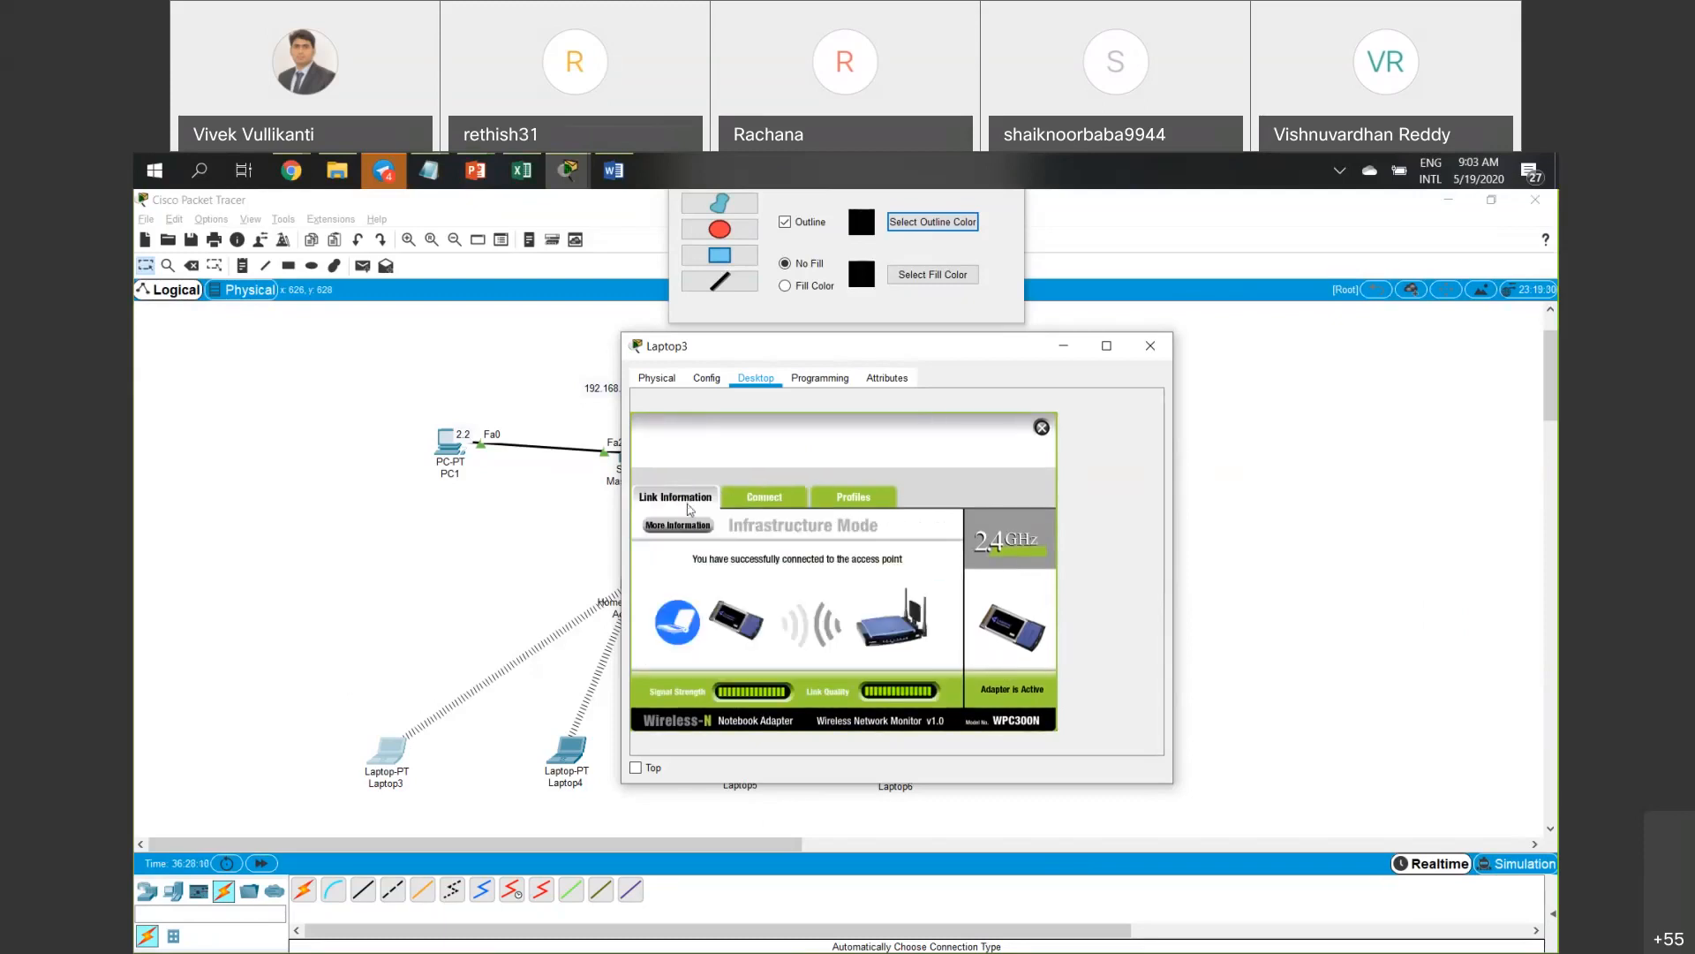
pyautogui.click(778, 510)
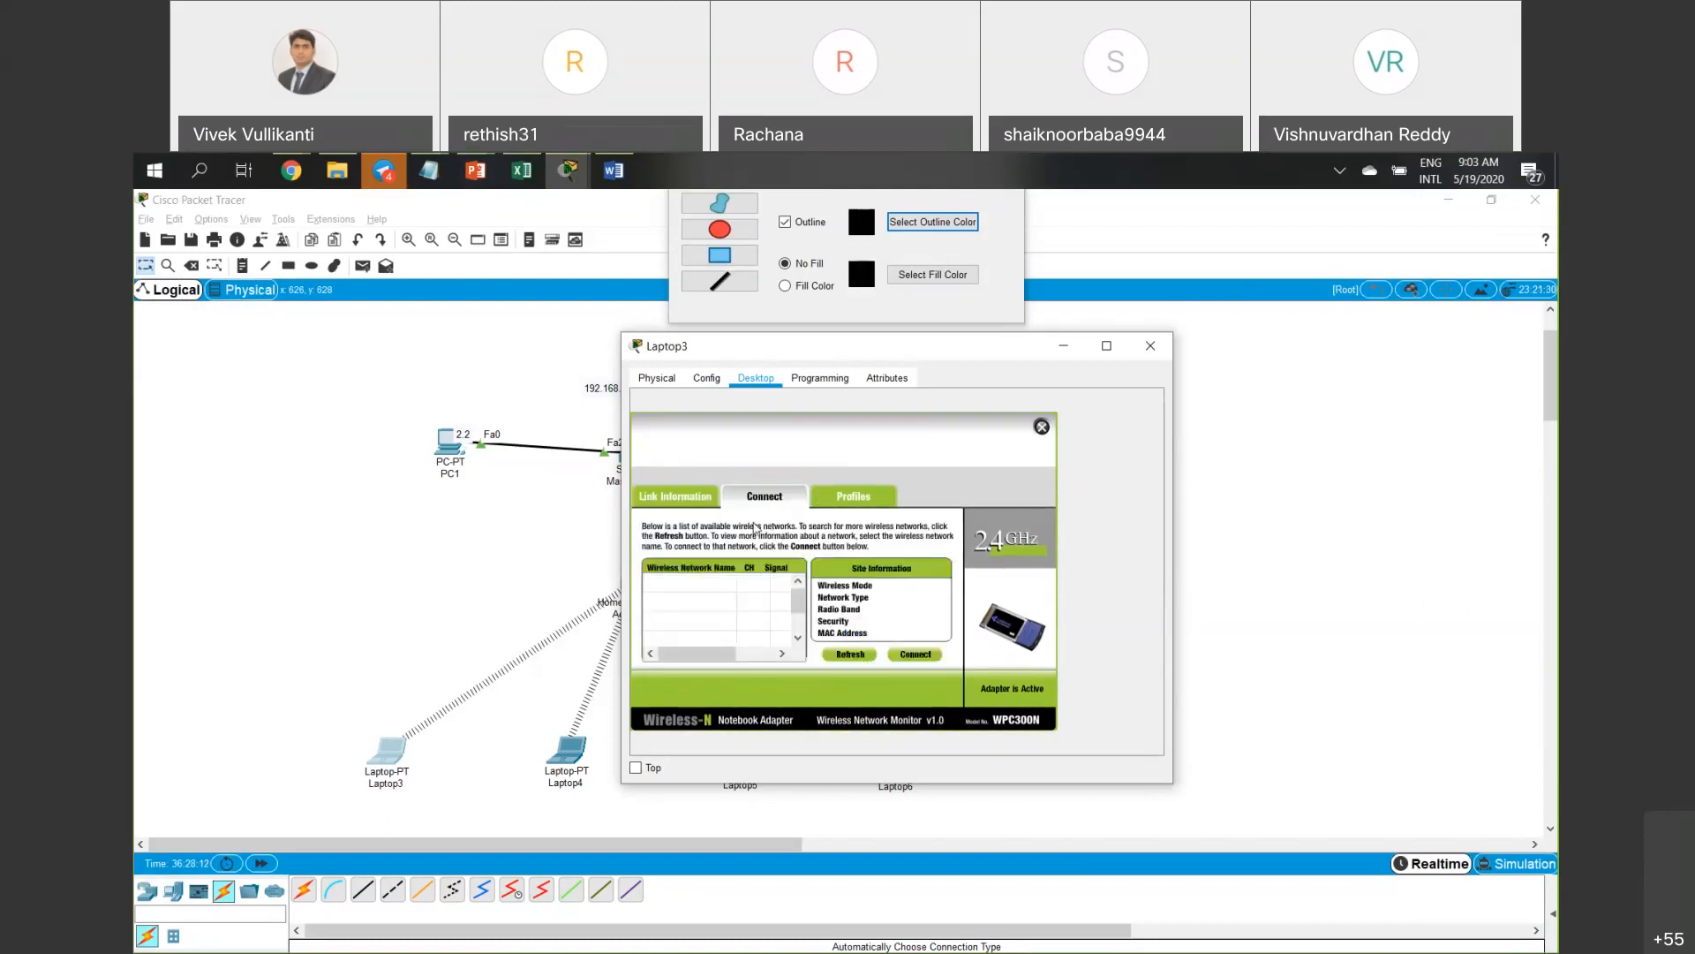
pyautogui.click(850, 654)
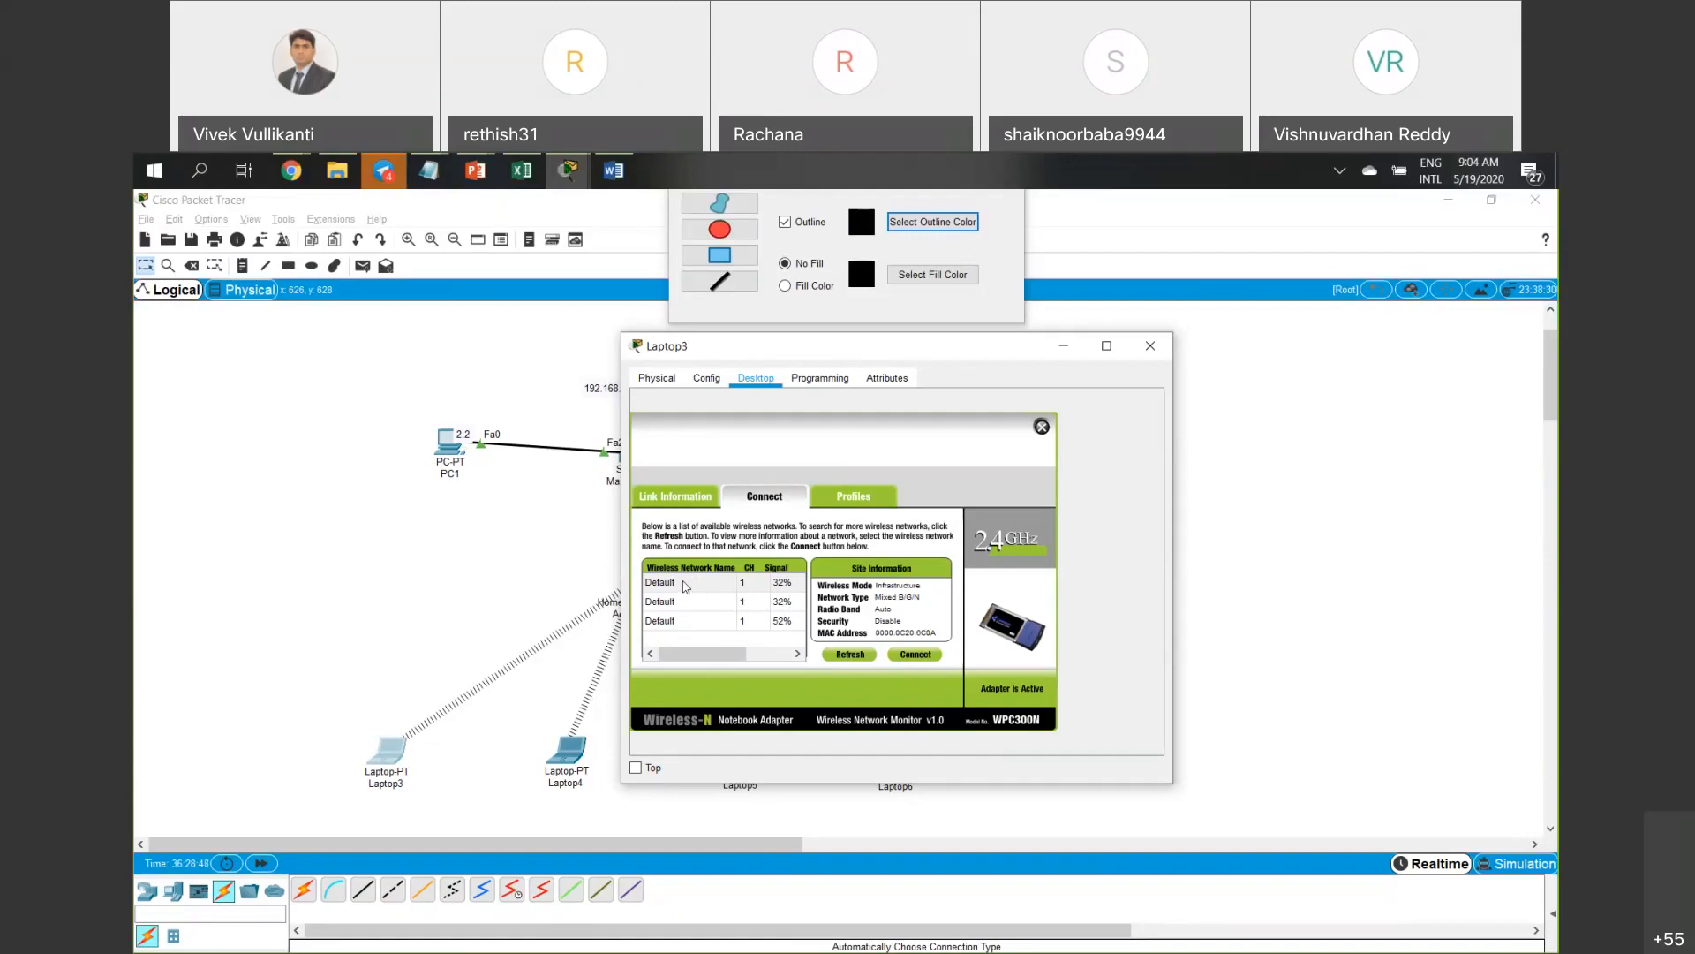
pyautogui.click(669, 586)
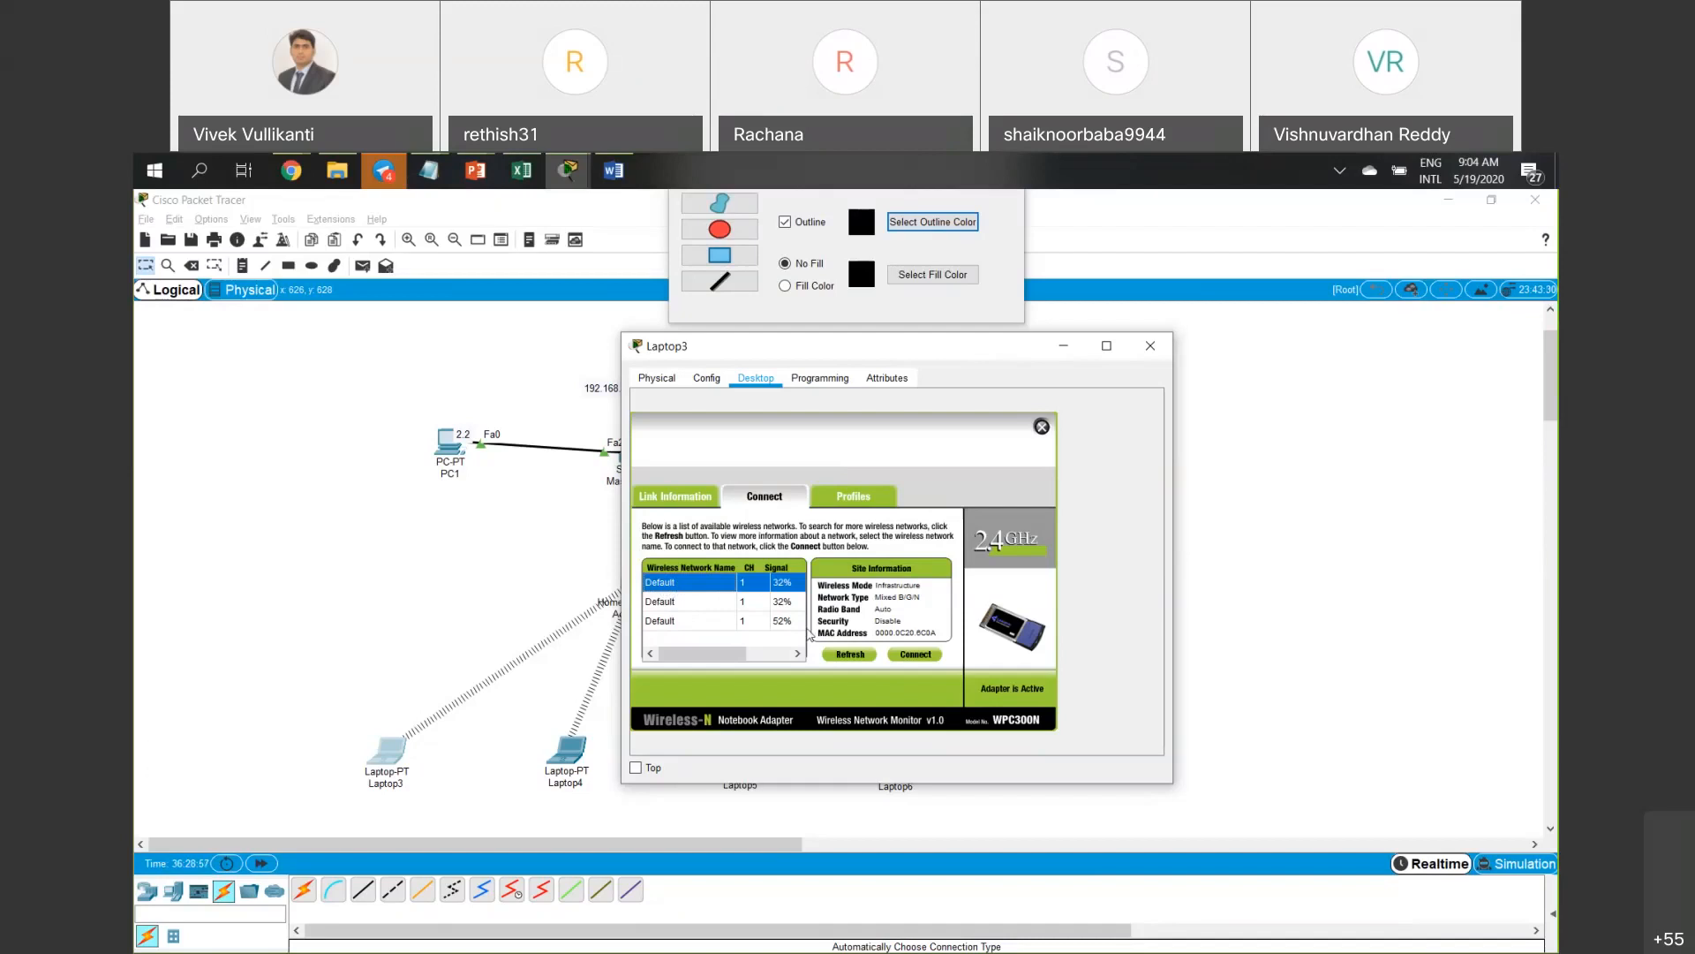
pyautogui.click(867, 654)
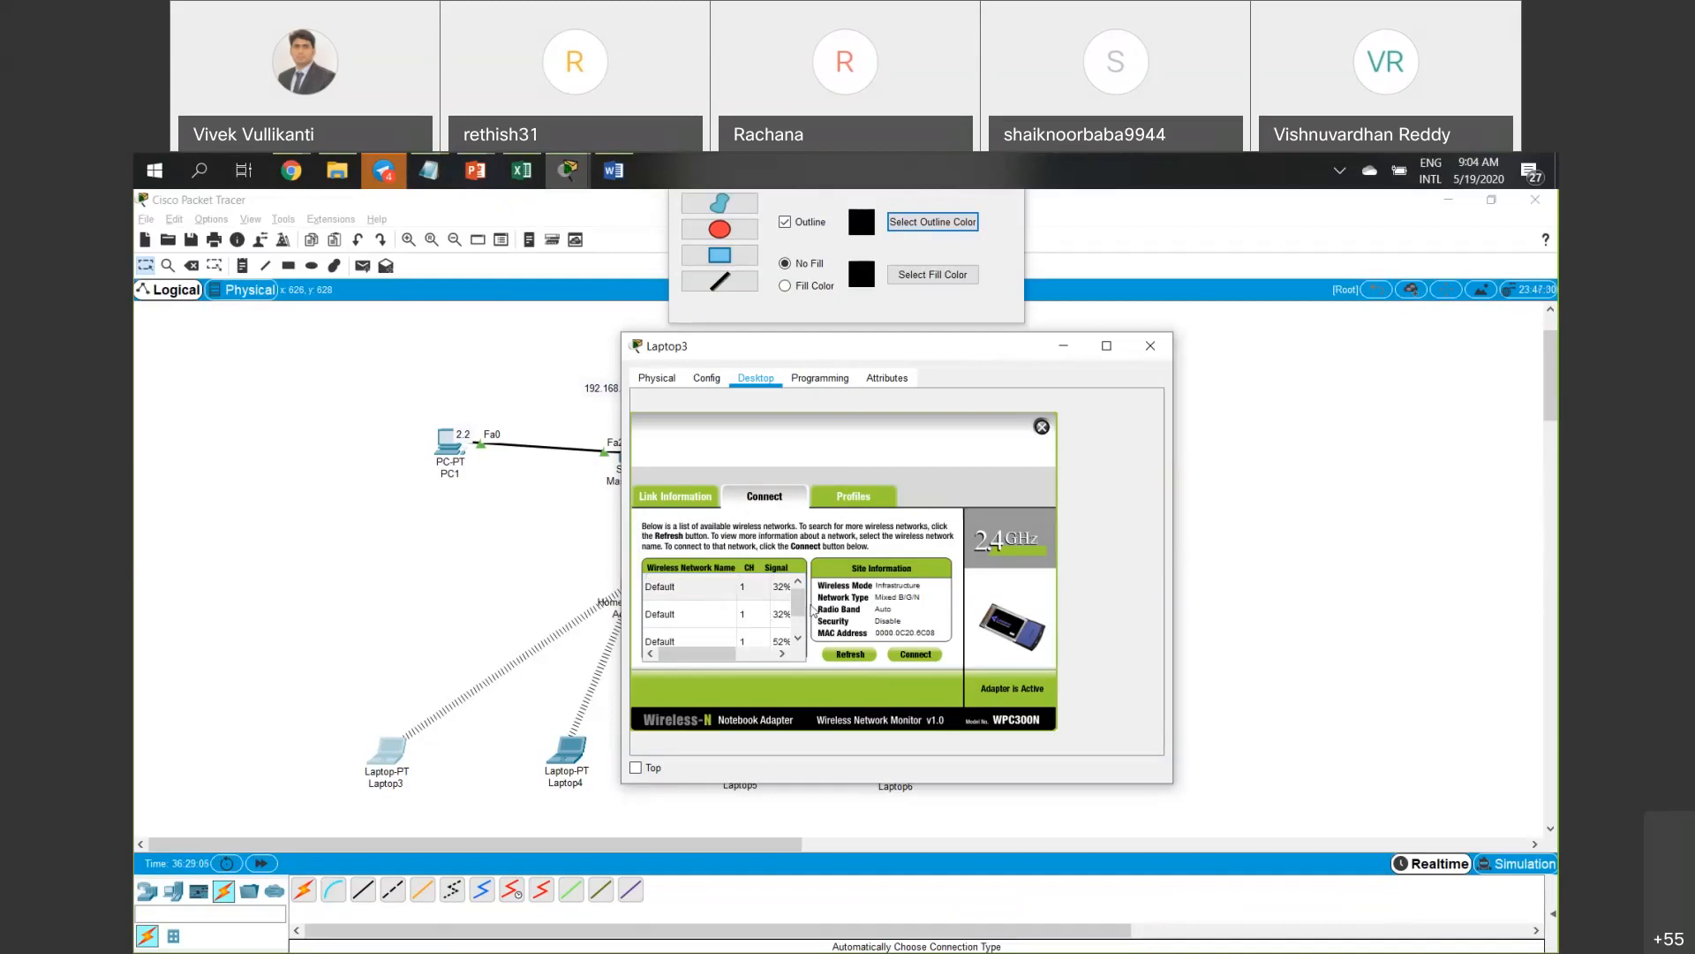
# Reselect the first Default network and view the saved profiles, listing only Default.
pyautogui.scroll(-1, 702, 606)
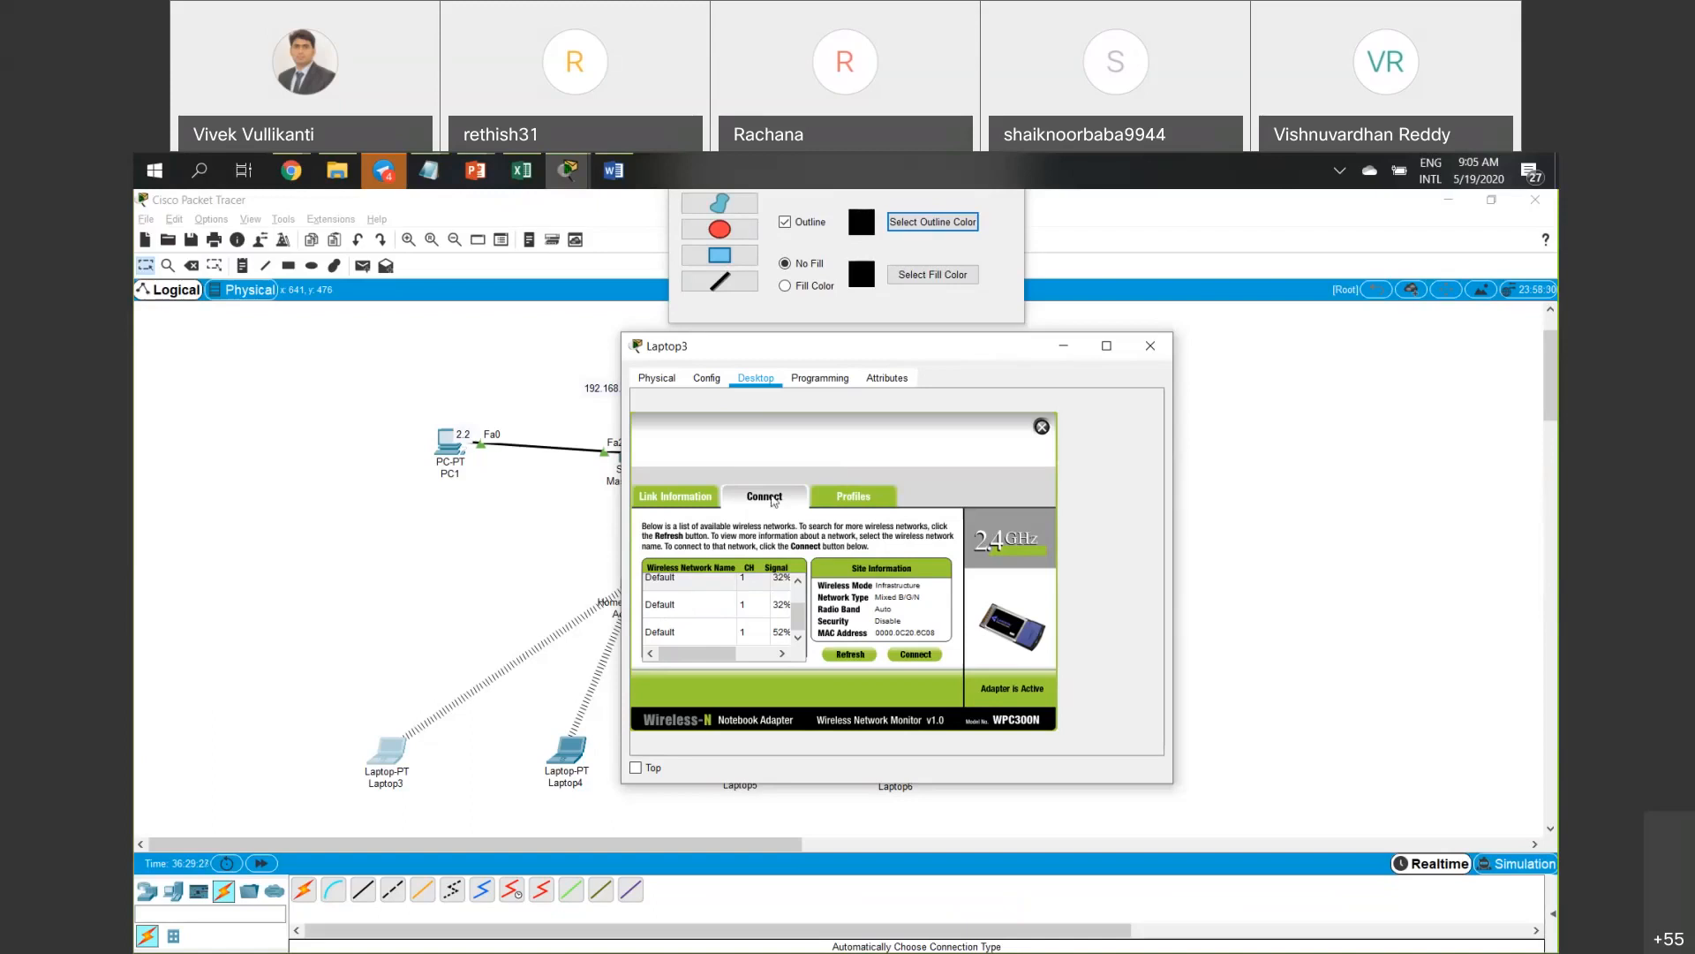
pyautogui.scroll(1, 682, 610)
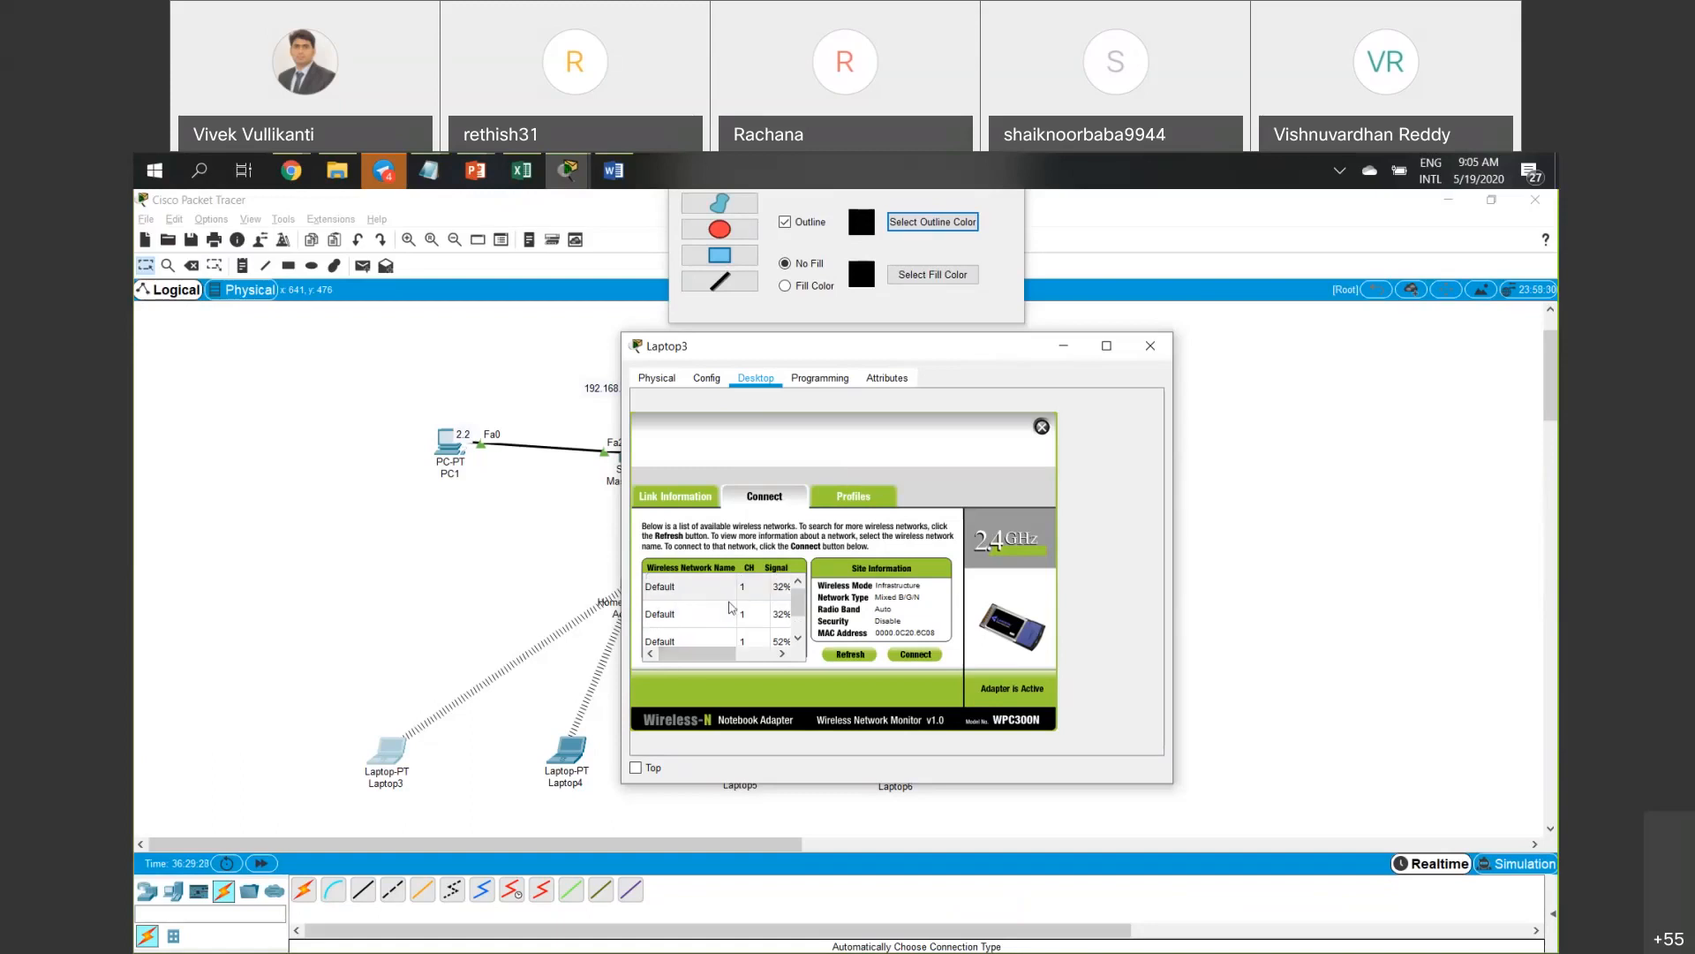
pyautogui.click(711, 587)
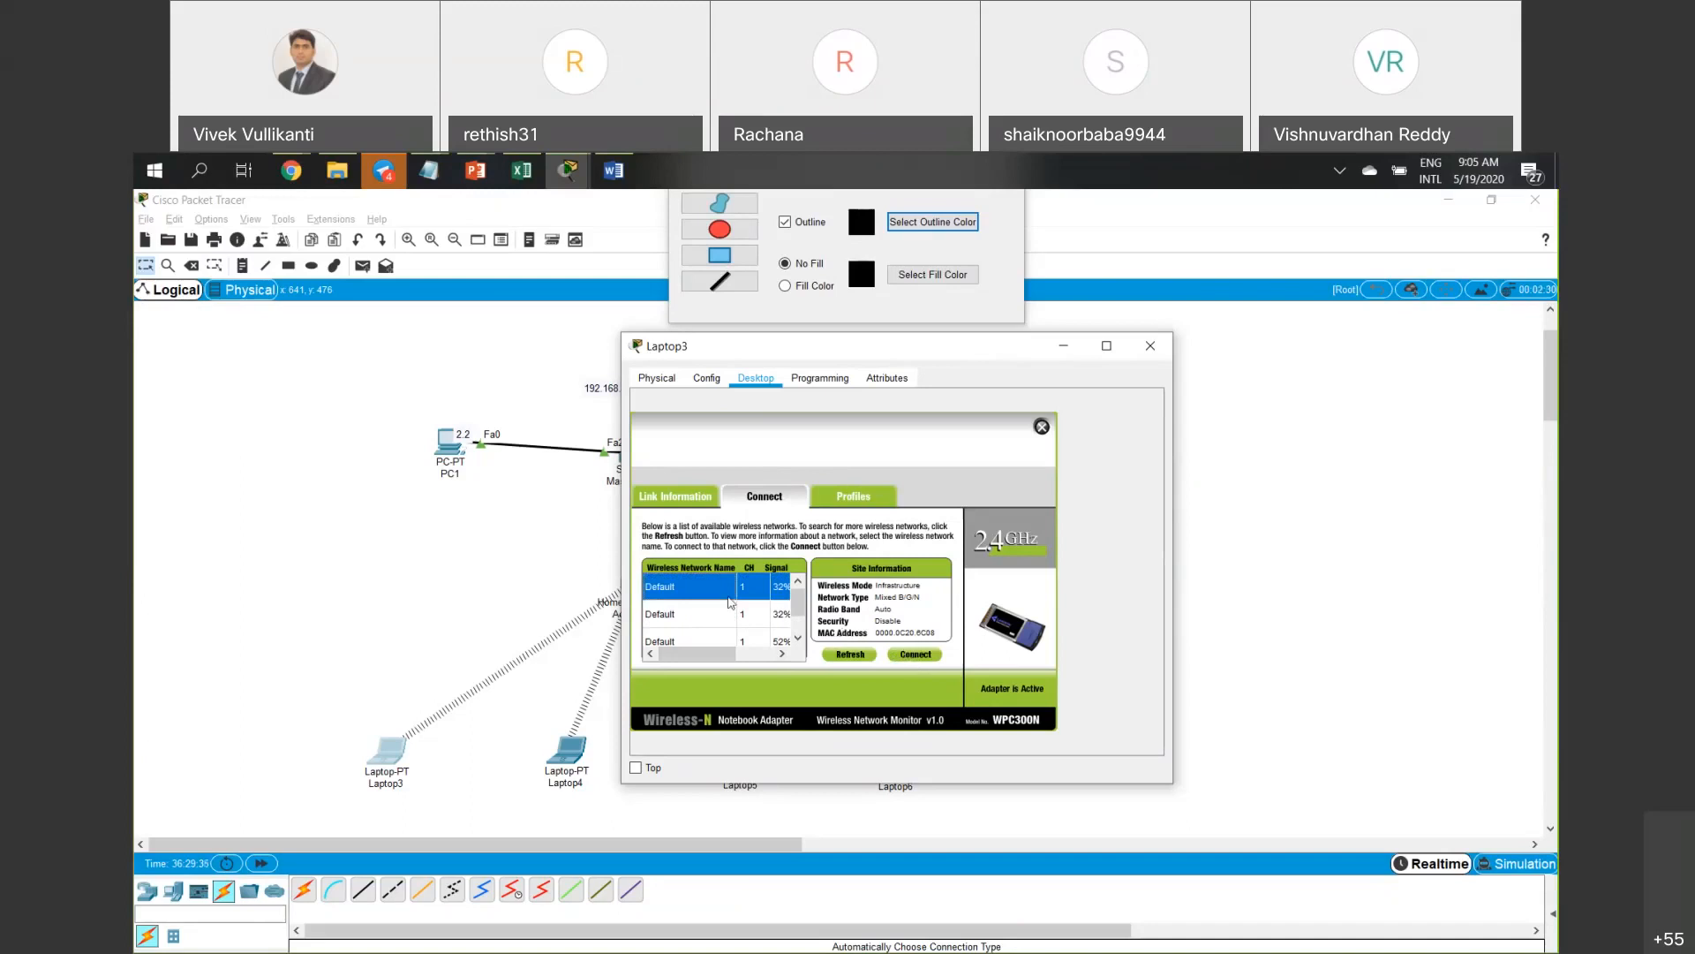
pyautogui.click(853, 497)
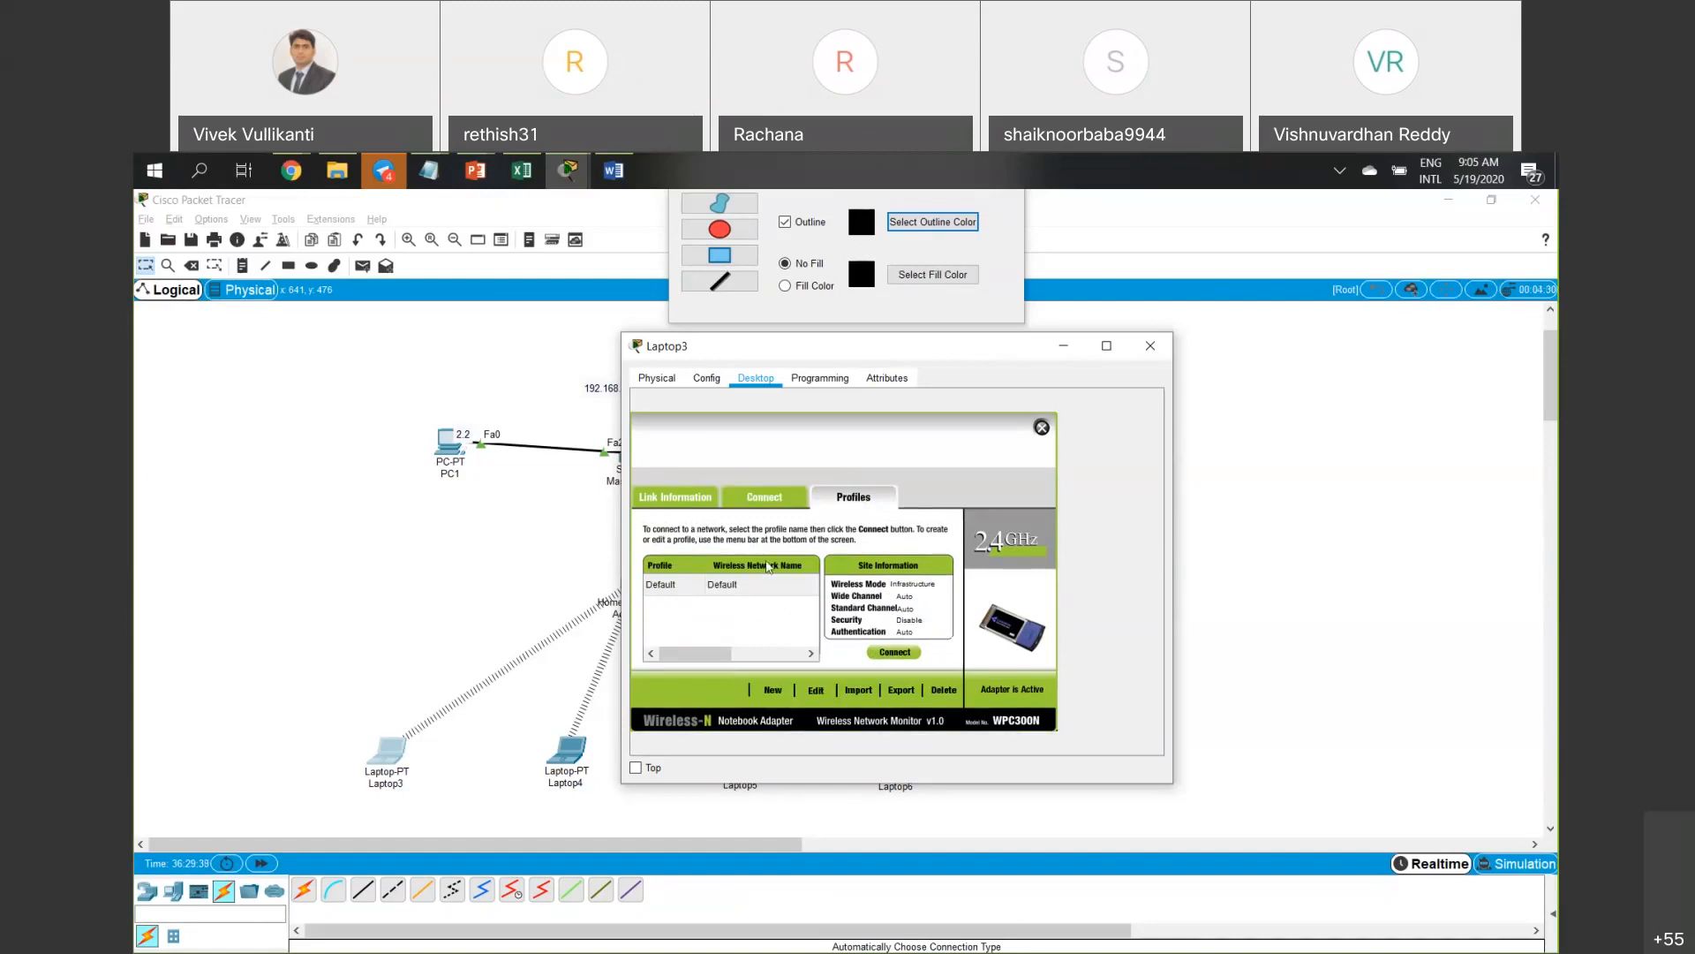
# Select the Default profile, check the available networks, and close Laptop3.
pyautogui.click(721, 588)
pyautogui.moveTo(714, 654); pyautogui.dragTo(788, 632)
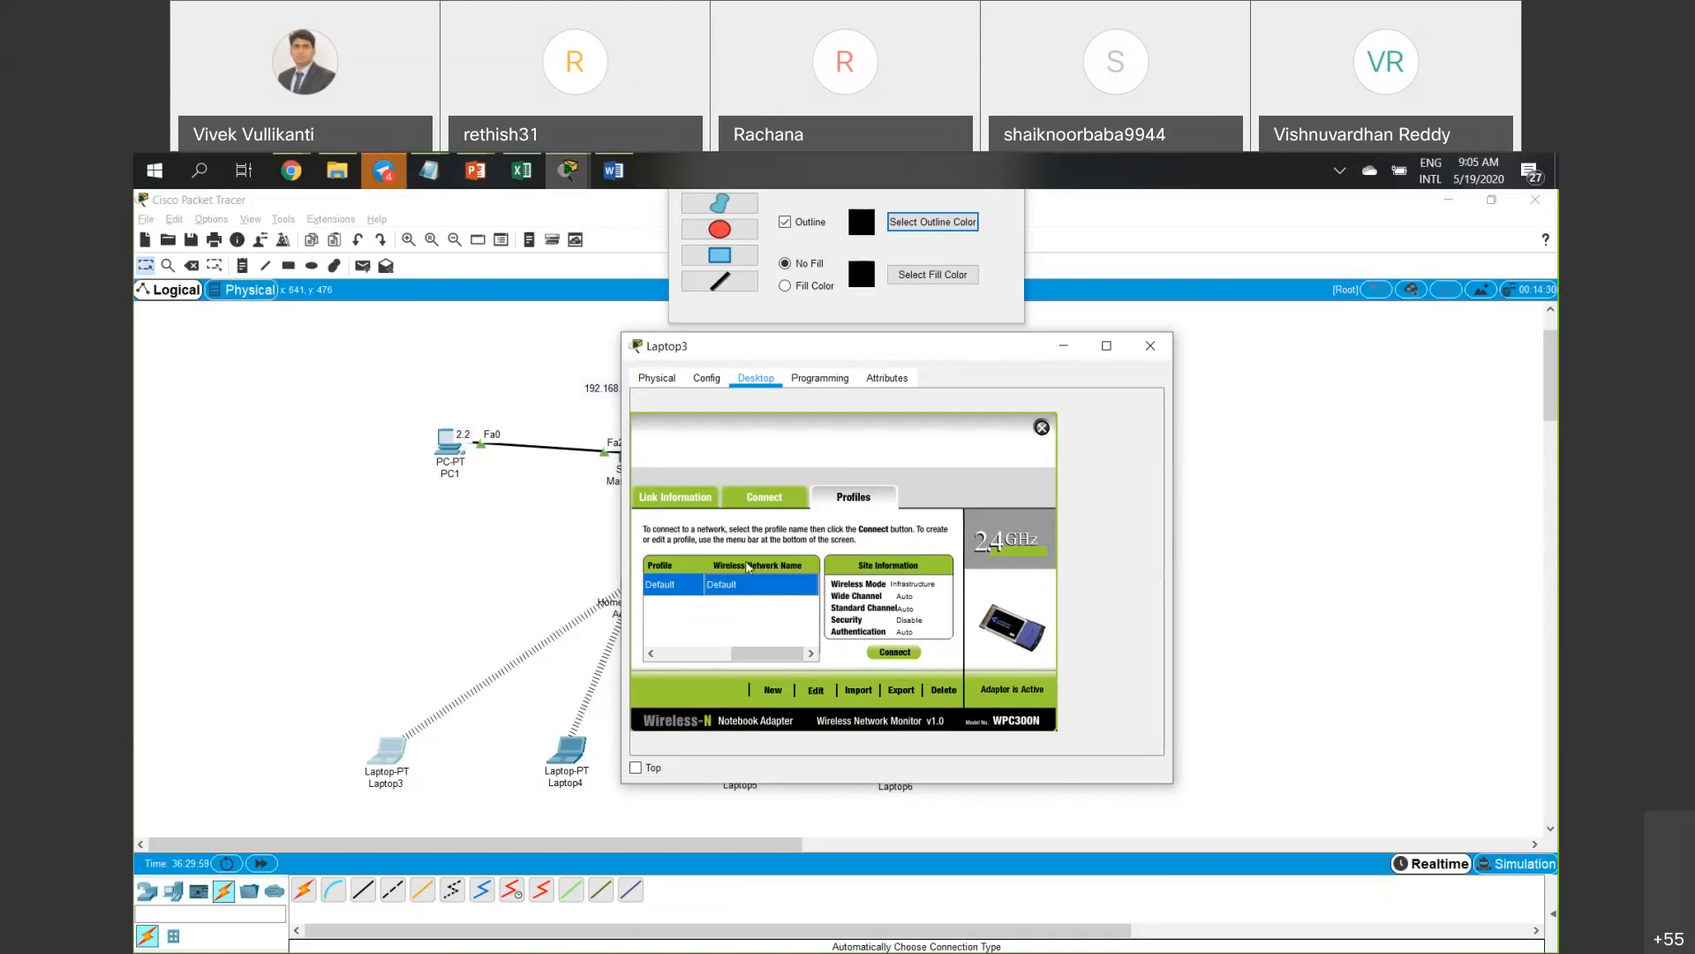
pyautogui.click(776, 501)
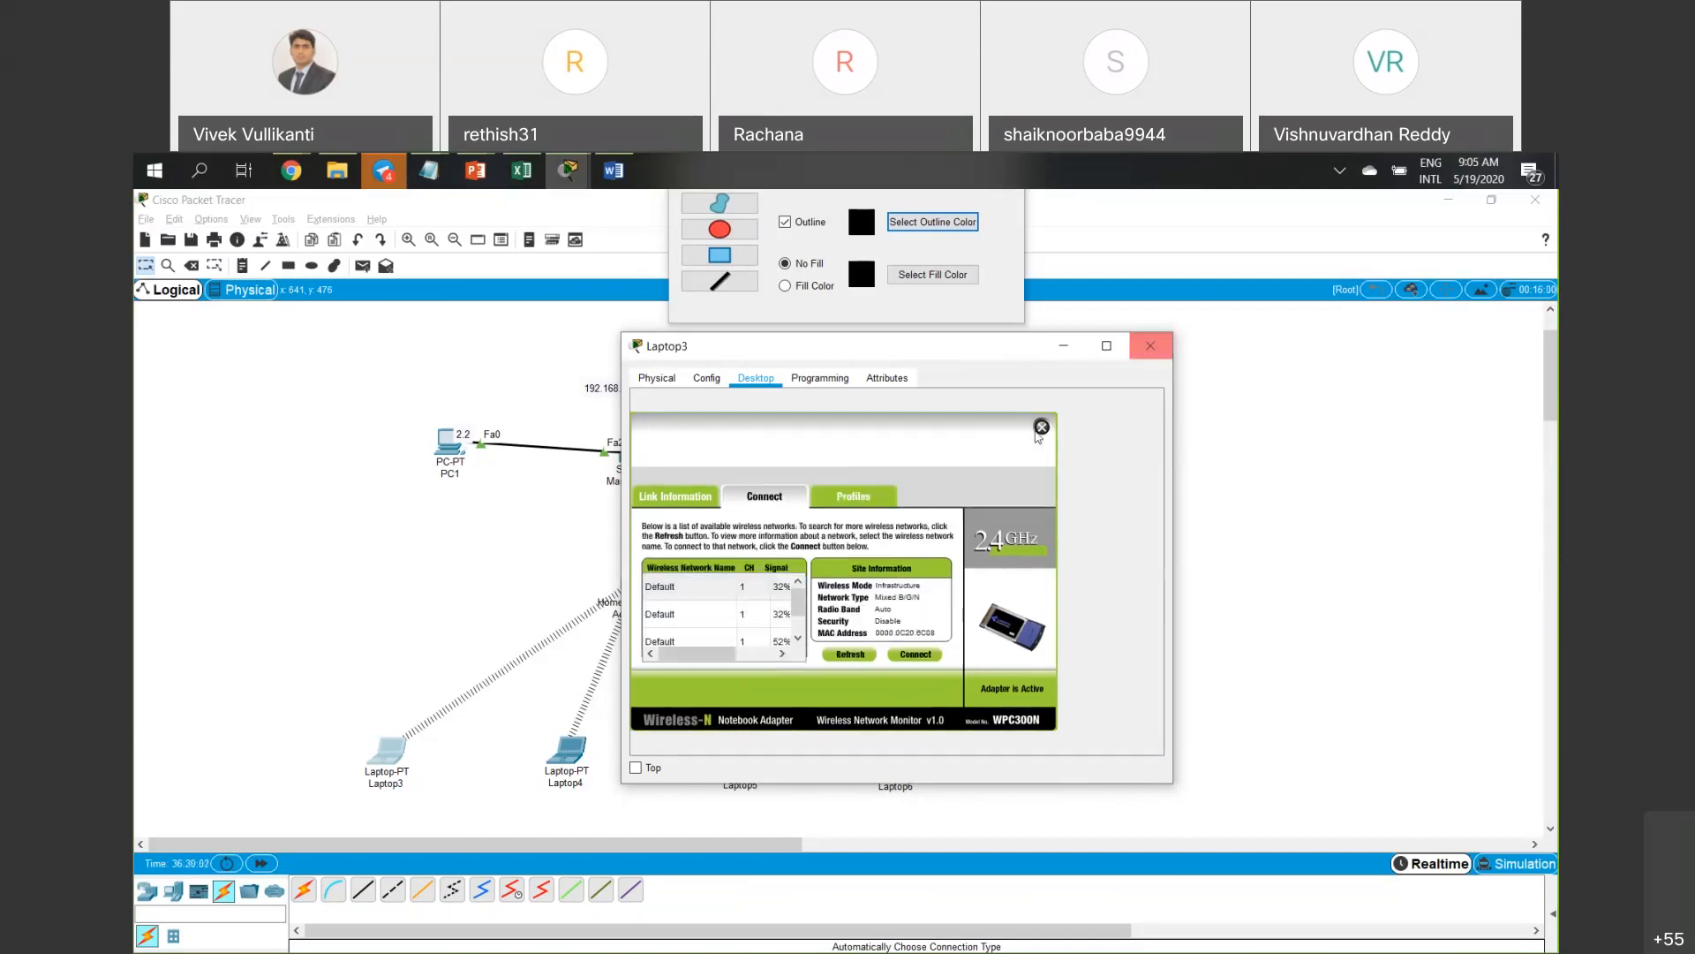
pyautogui.click(1151, 345)
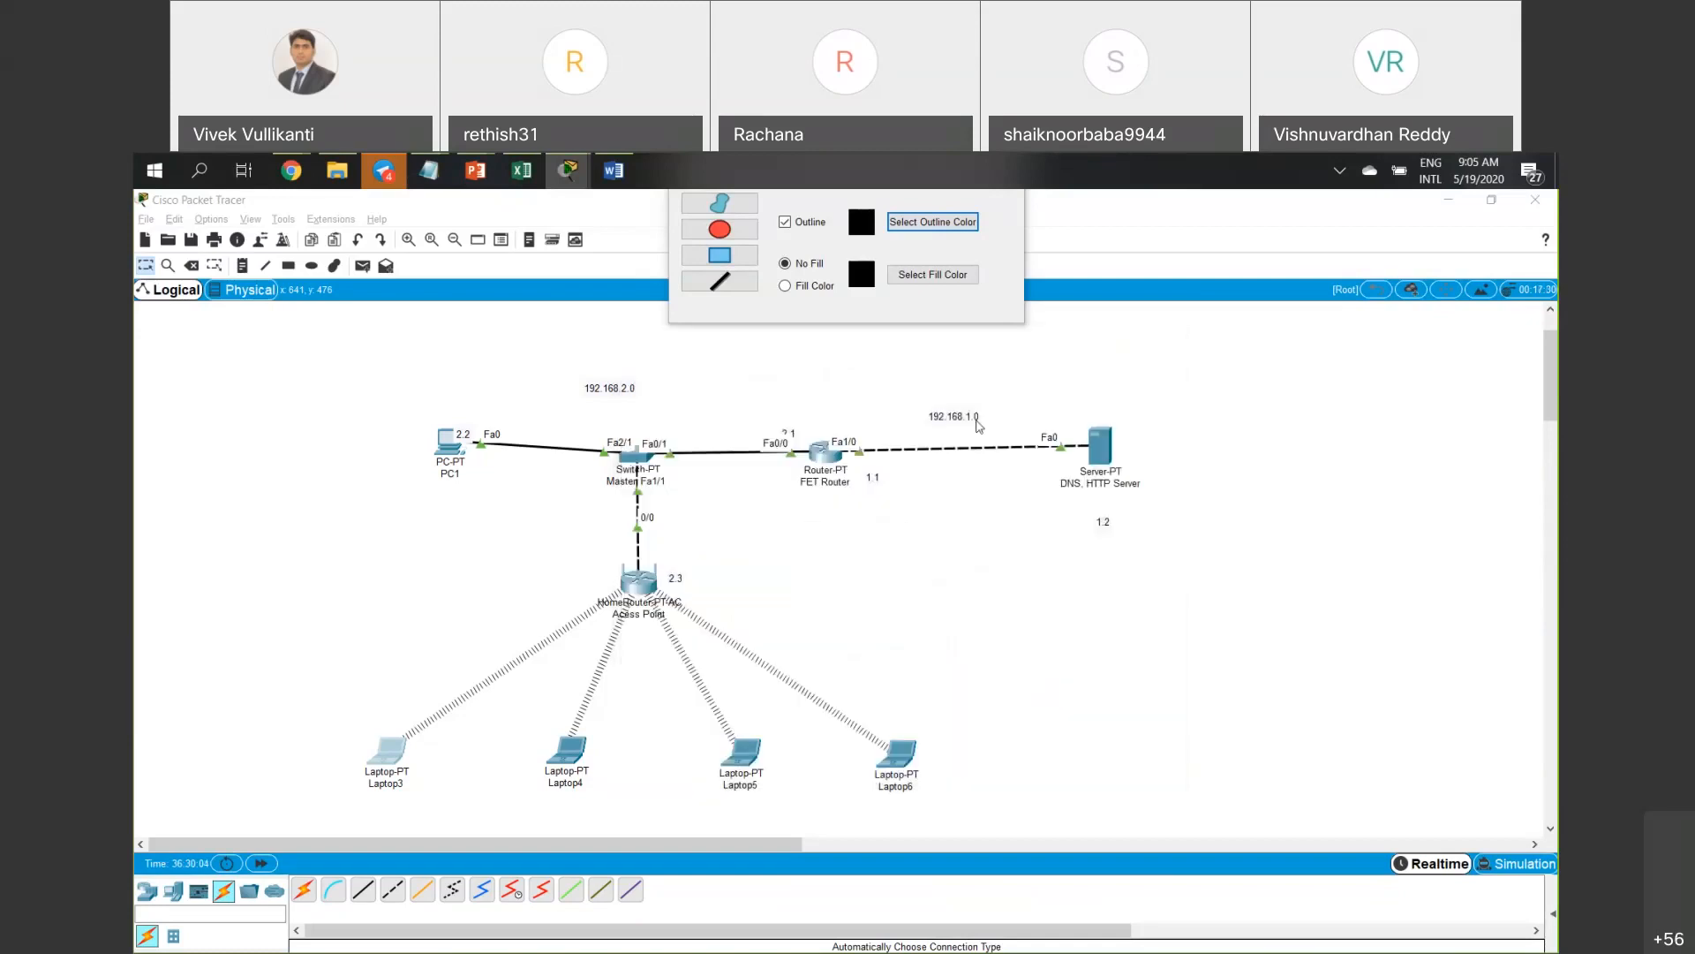
# Reopen Laptop3's wireless monitor, browse its Connect and Profiles views, and close it.
pyautogui.click(402, 750)
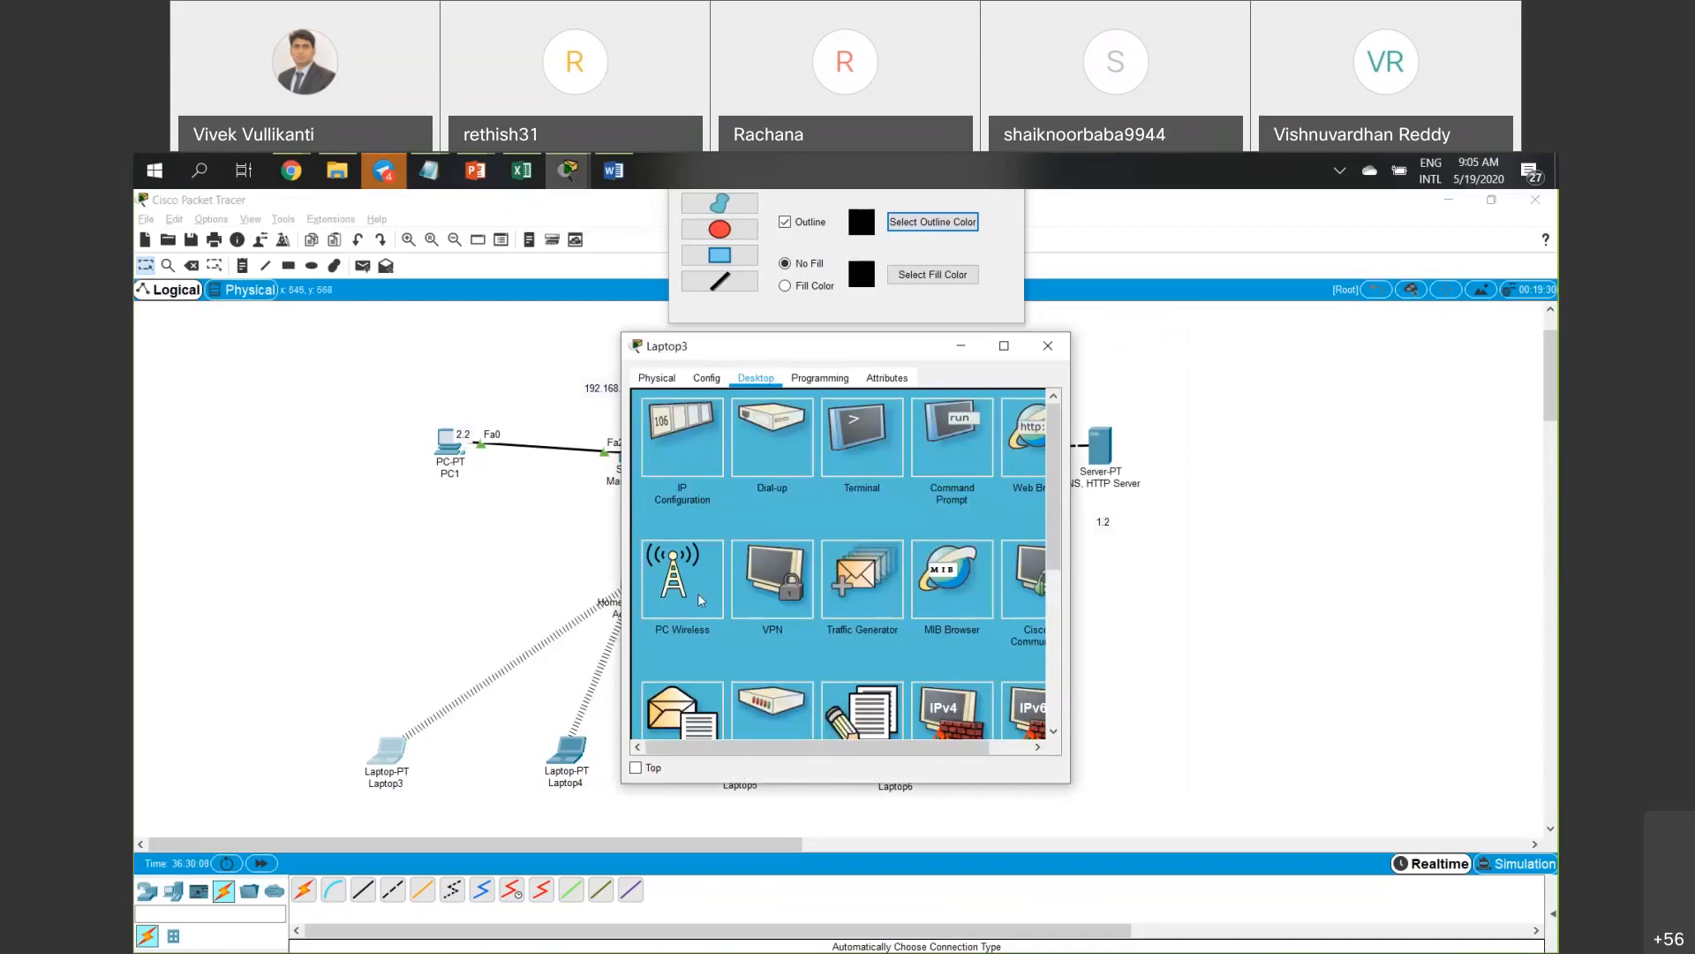
pyautogui.click(697, 591)
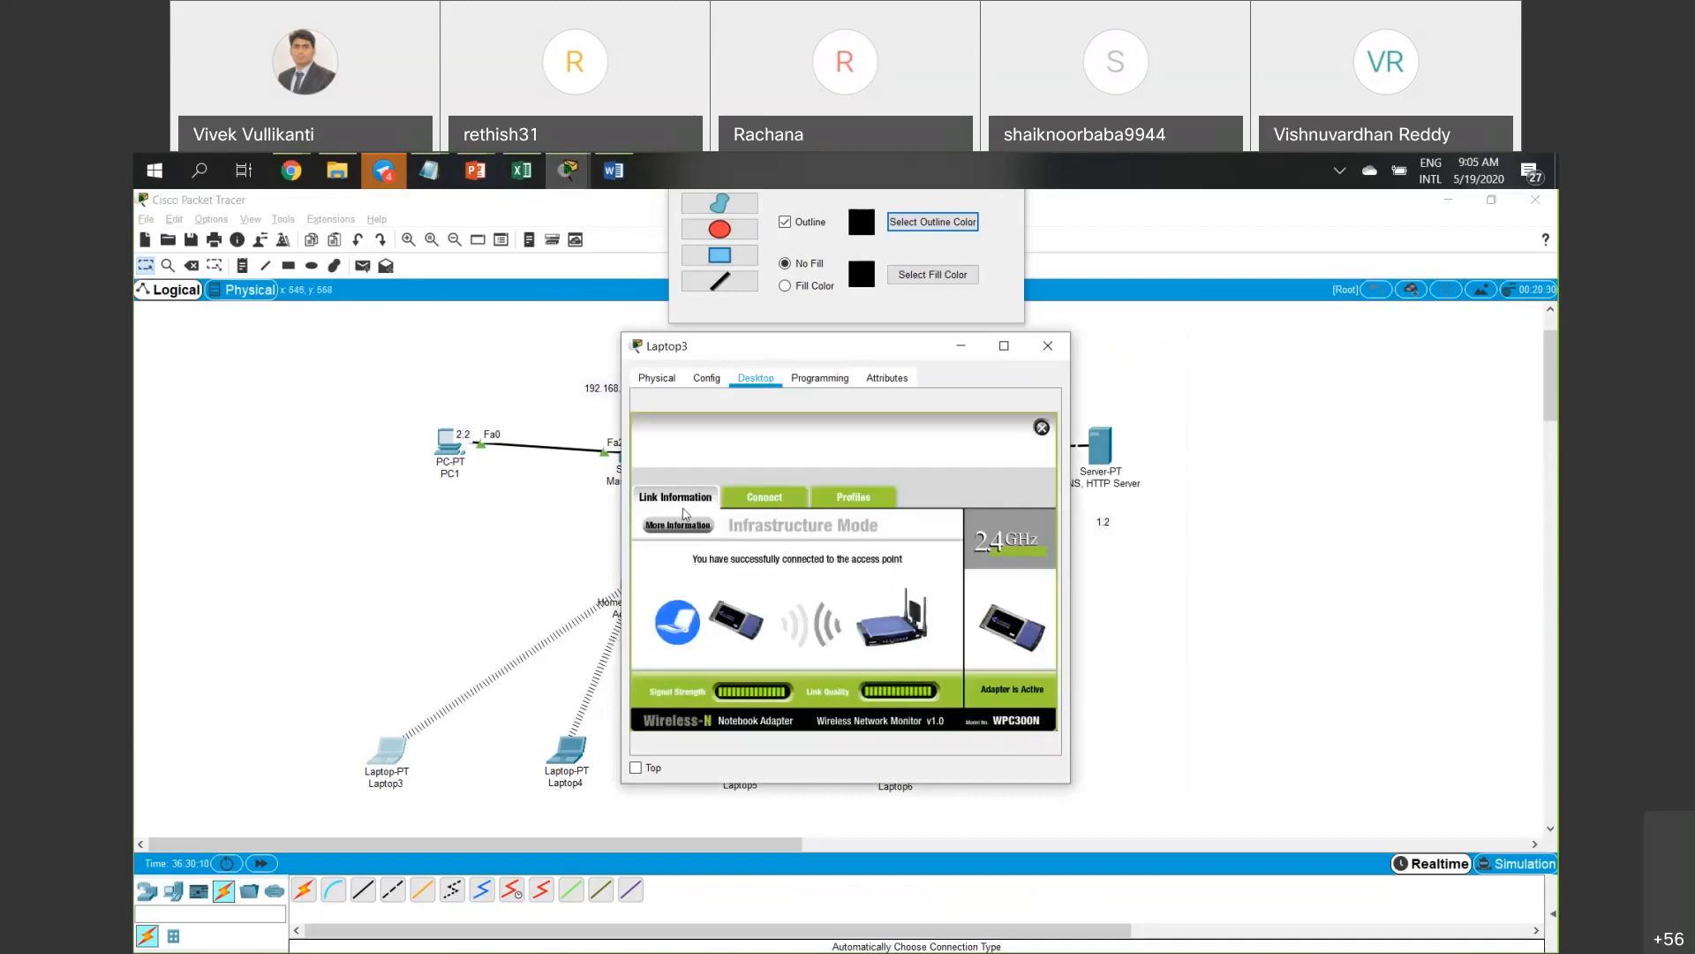
pyautogui.click(764, 498)
pyautogui.click(849, 501)
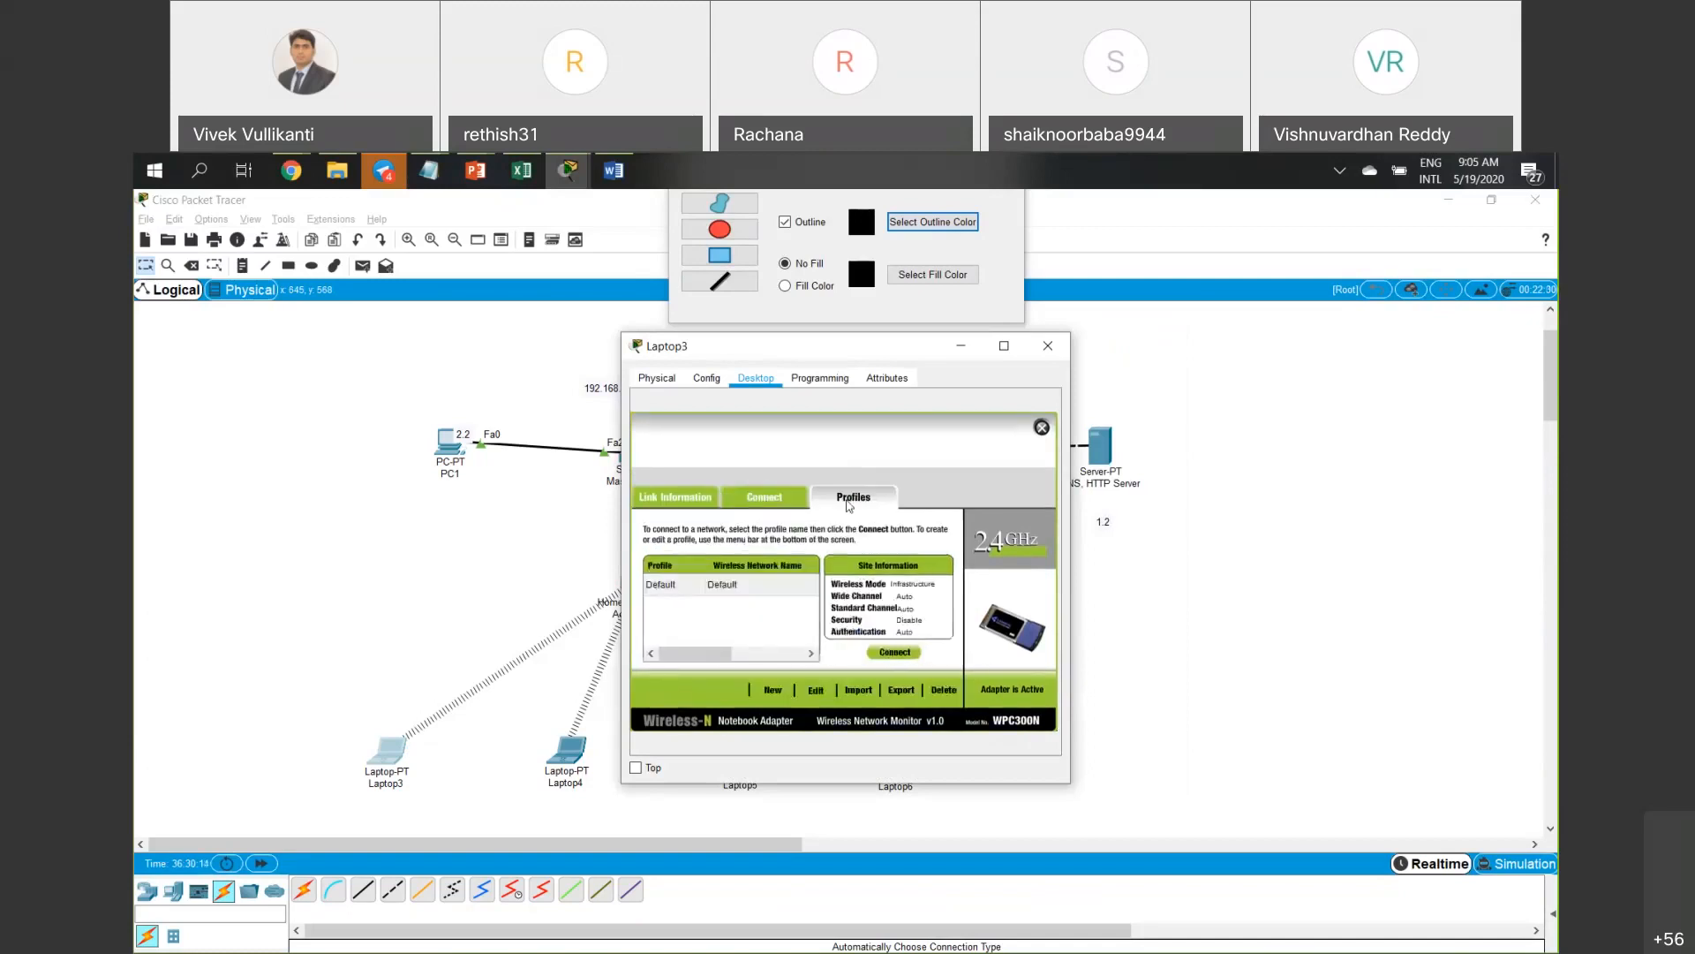
pyautogui.click(785, 504)
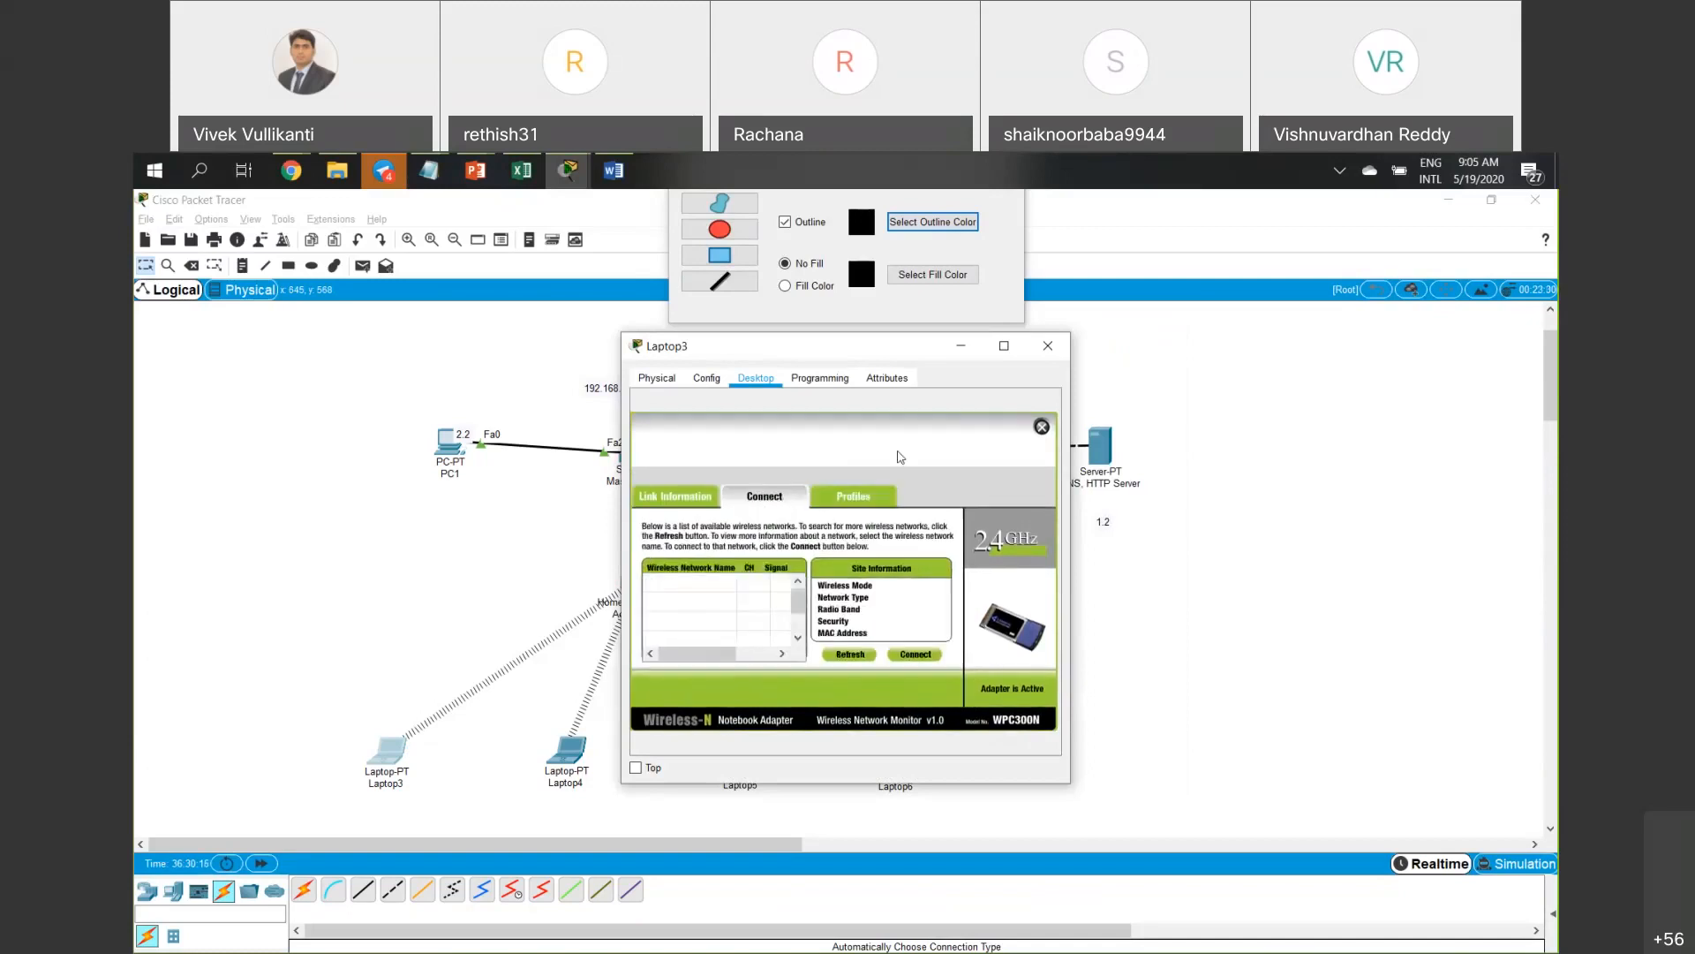
pyautogui.click(1048, 346)
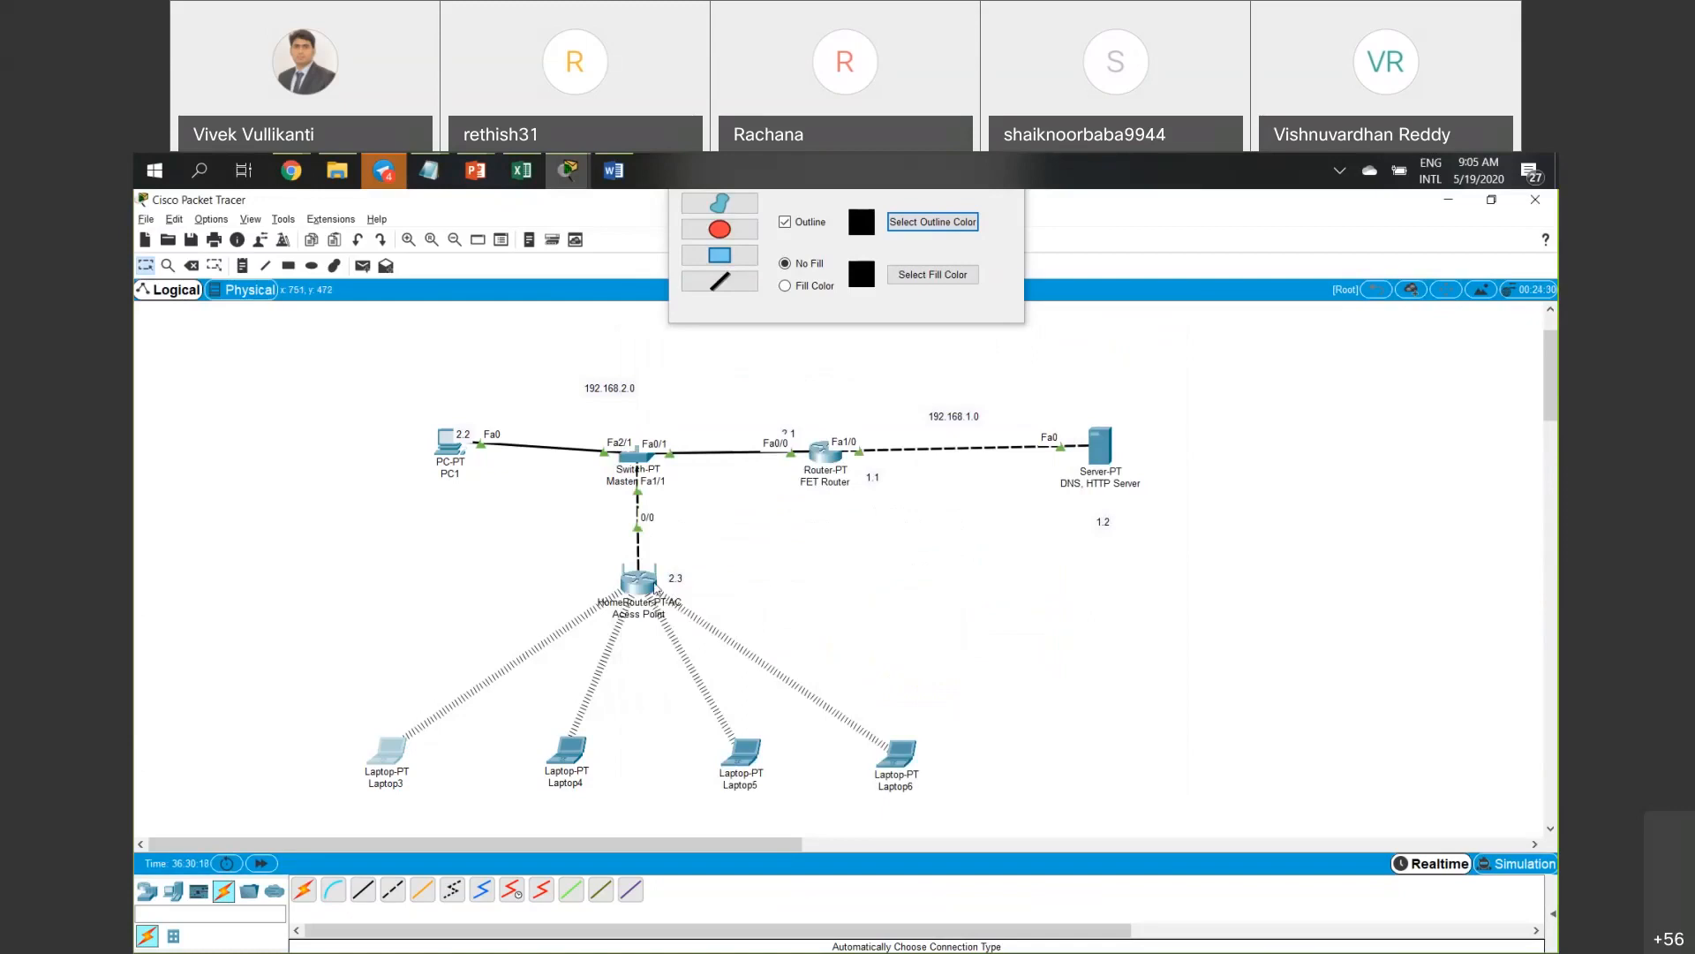
pyautogui.moveTo(653, 586)
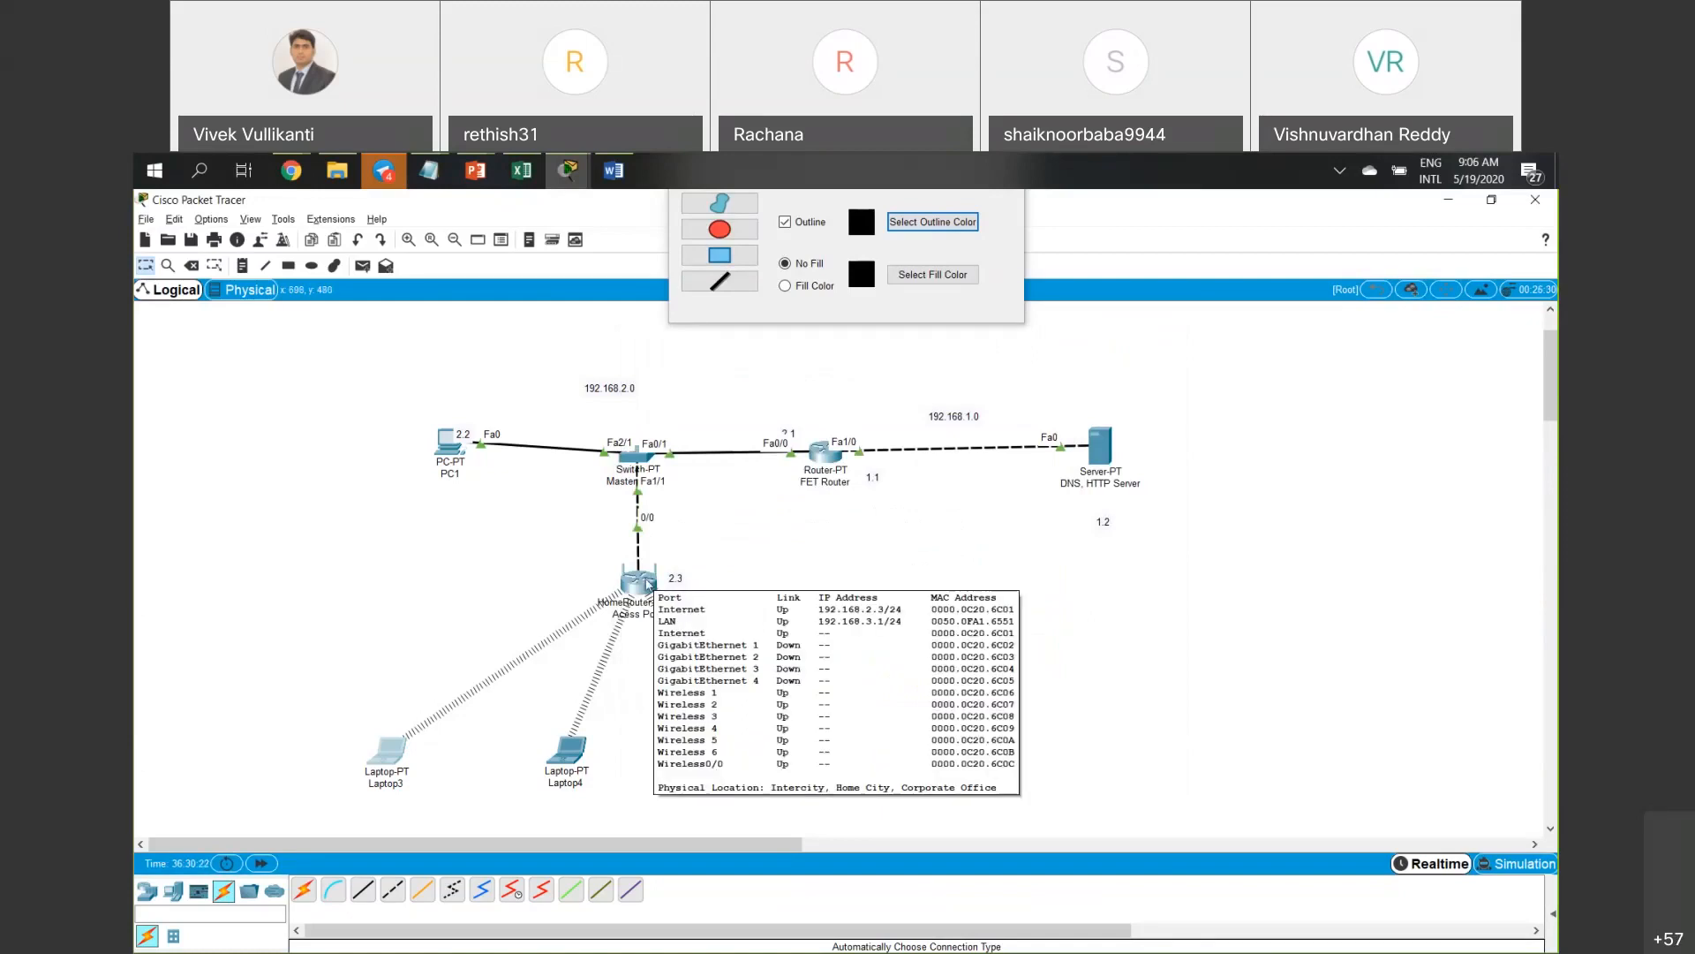
# Close the drawing palette dialog and bring up the access point's configuration.
pyautogui.click(649, 583)
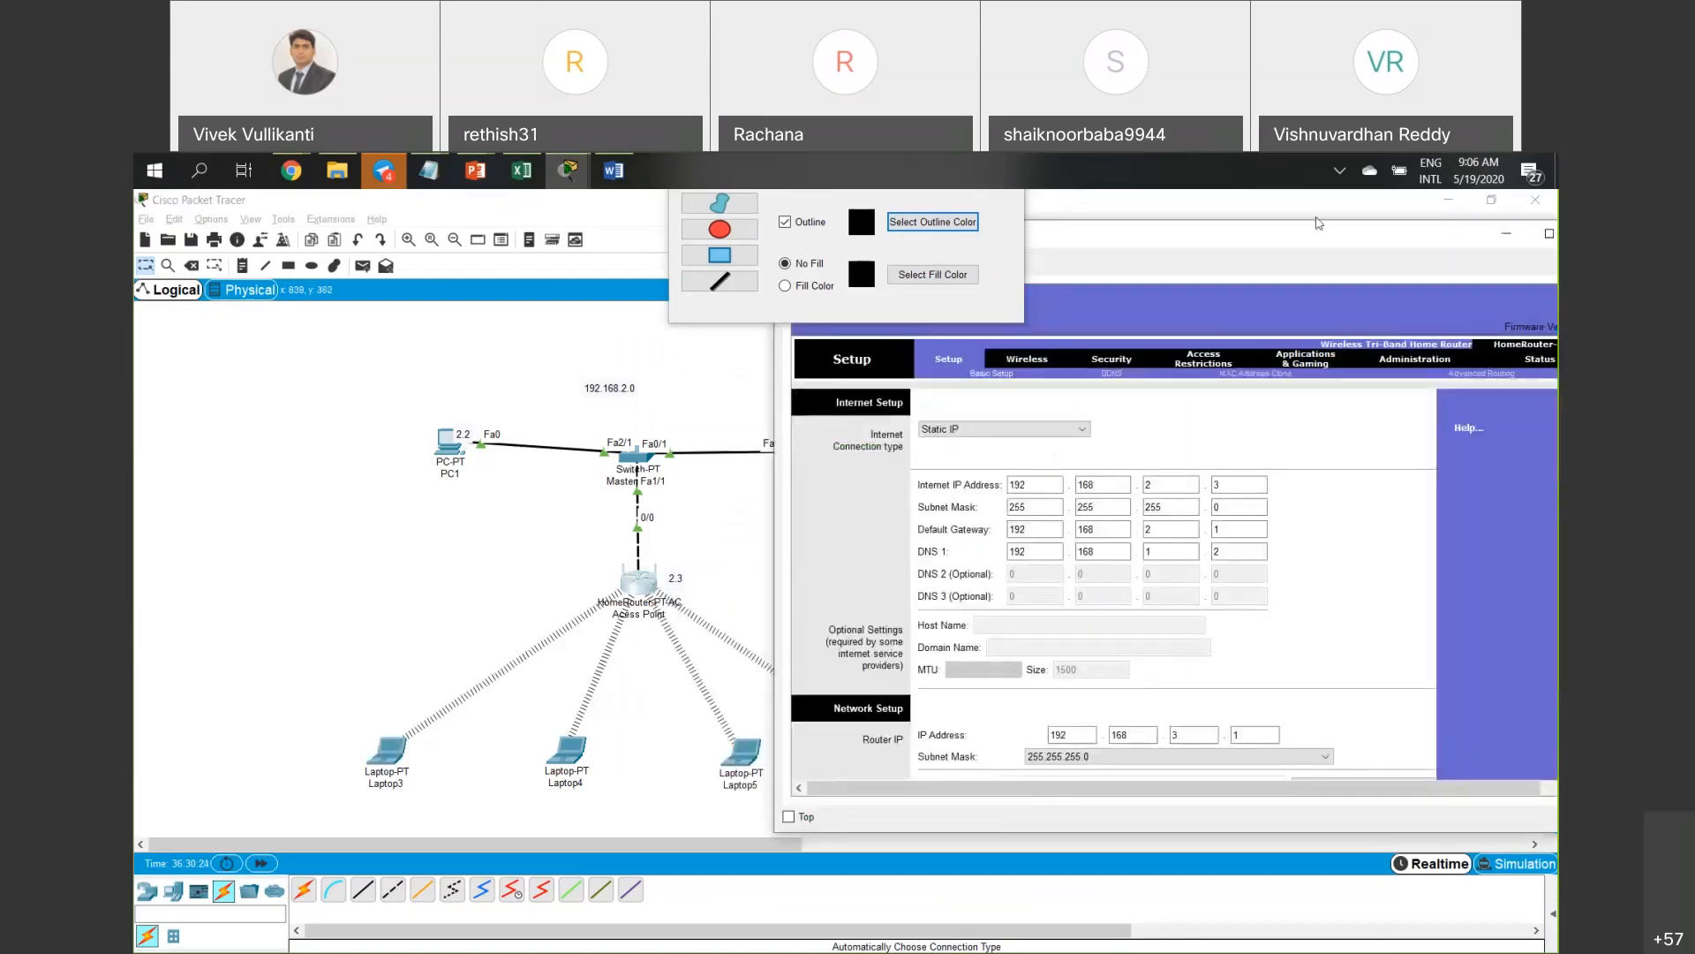
pyautogui.click(1018, 246)
pyautogui.click(1007, 167)
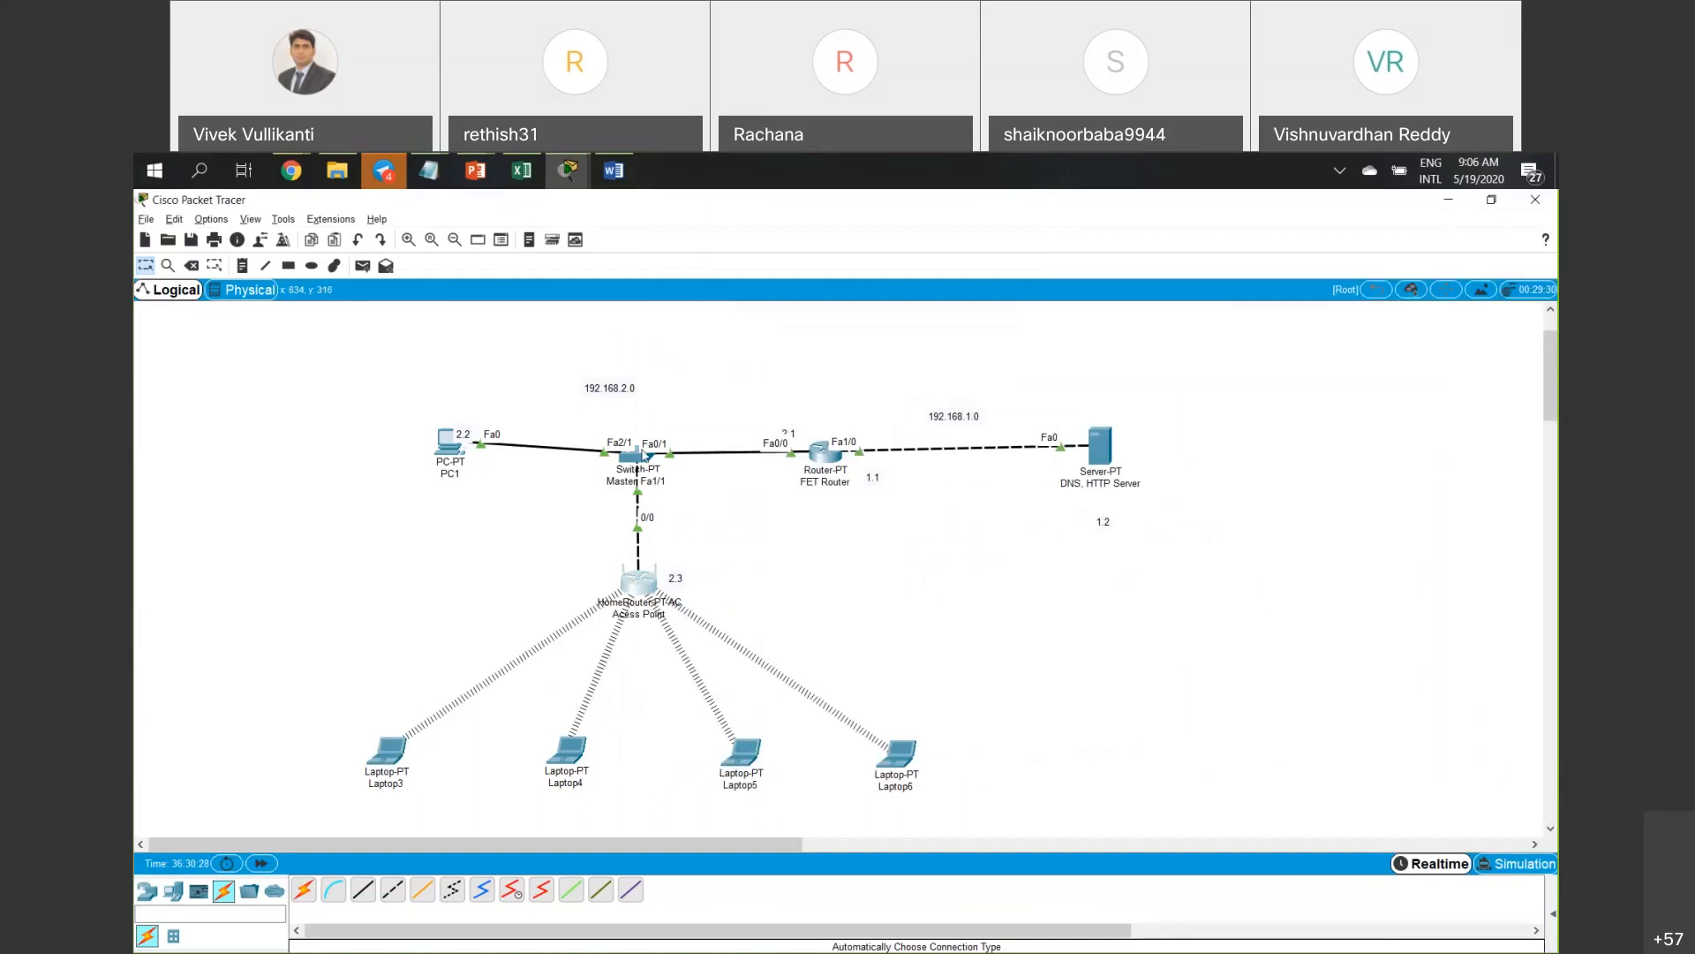
pyautogui.click(649, 579)
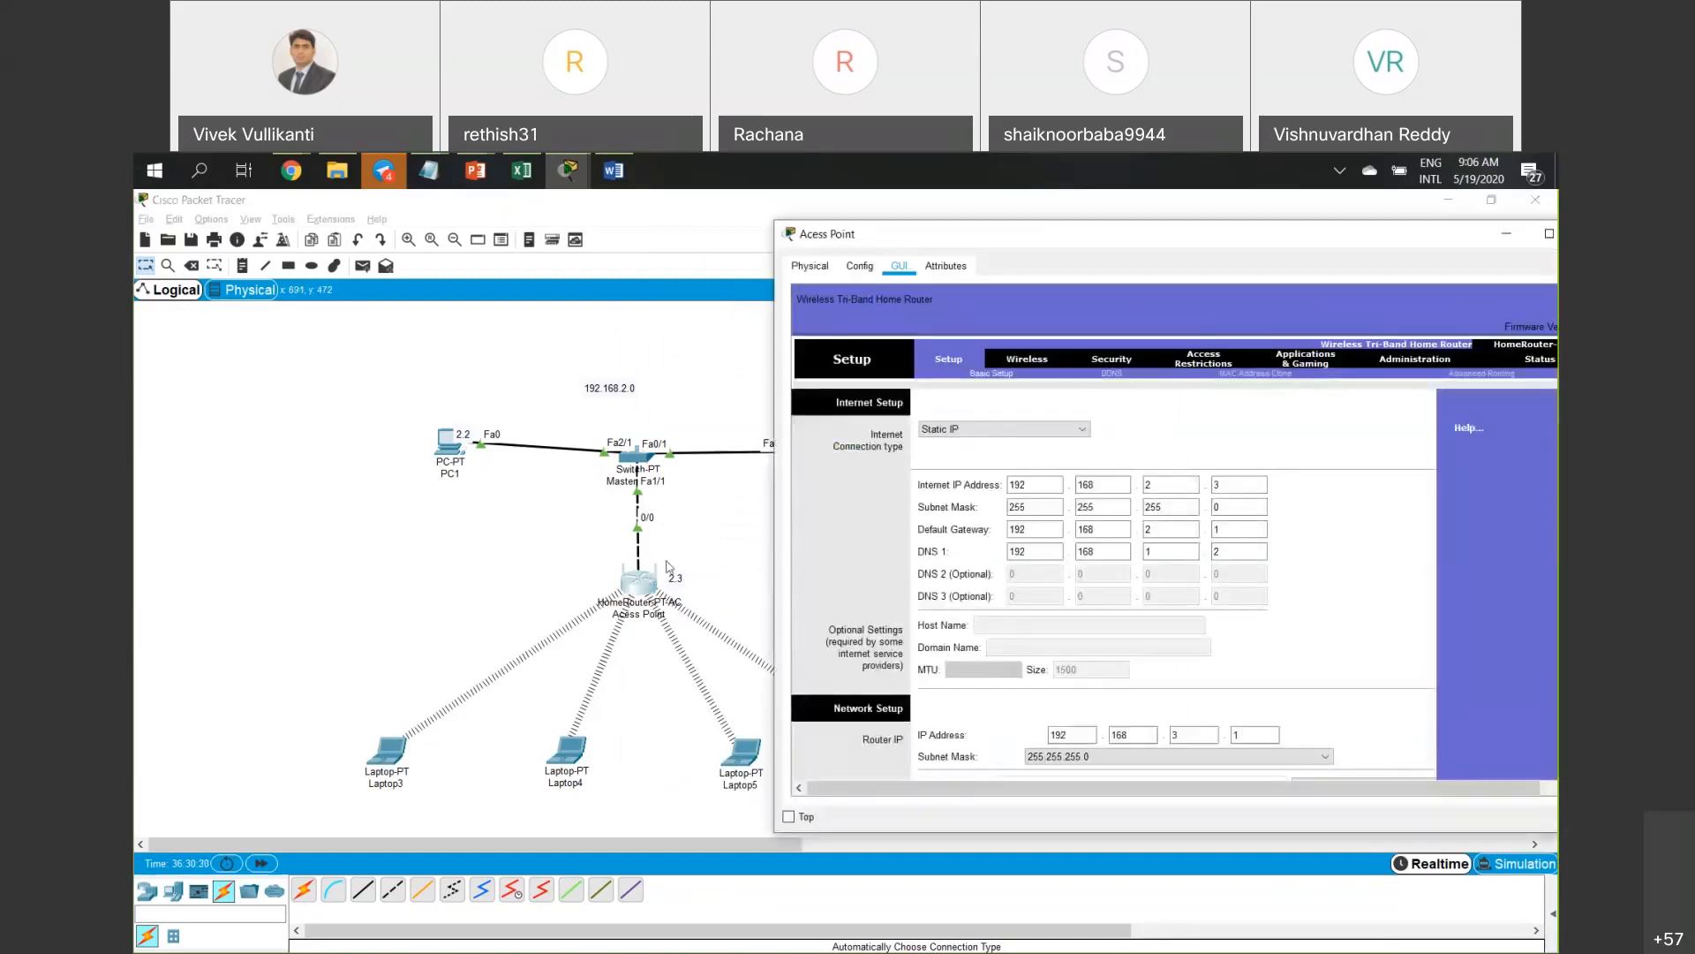
# Open the access point's Basic Wireless Settings, keeping the 2.4 GHz network mode on Auto.
pyautogui.click(1033, 364)
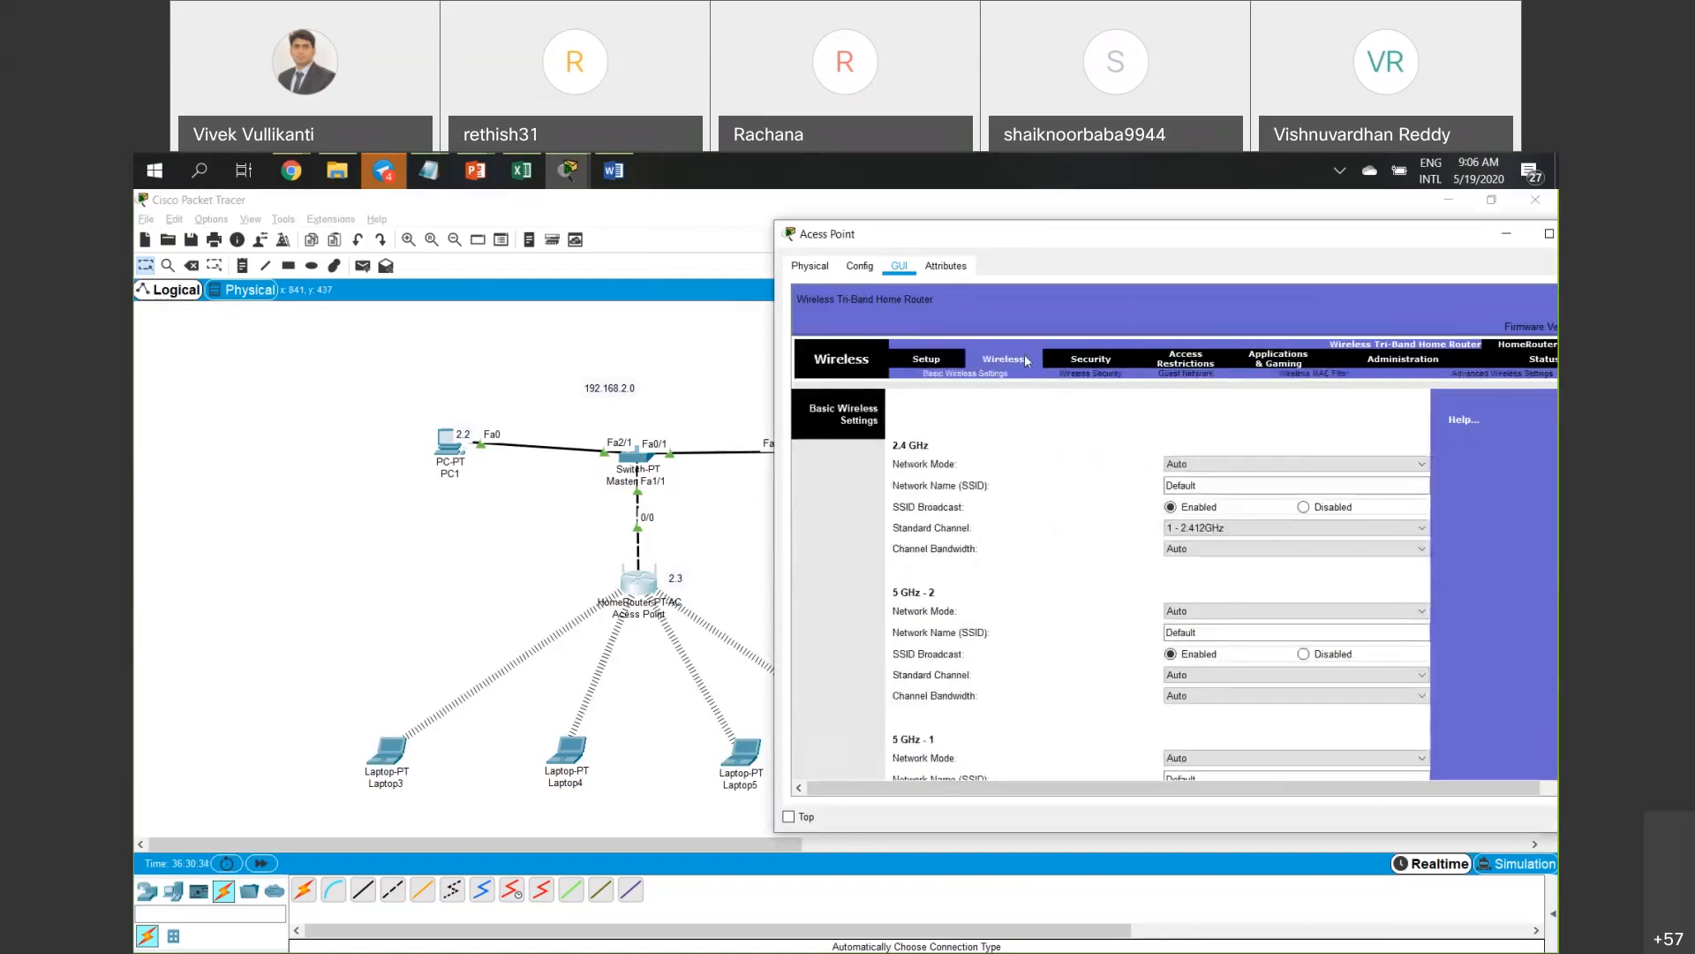
pyautogui.moveTo(792, 243); pyautogui.dragTo(591, 246)
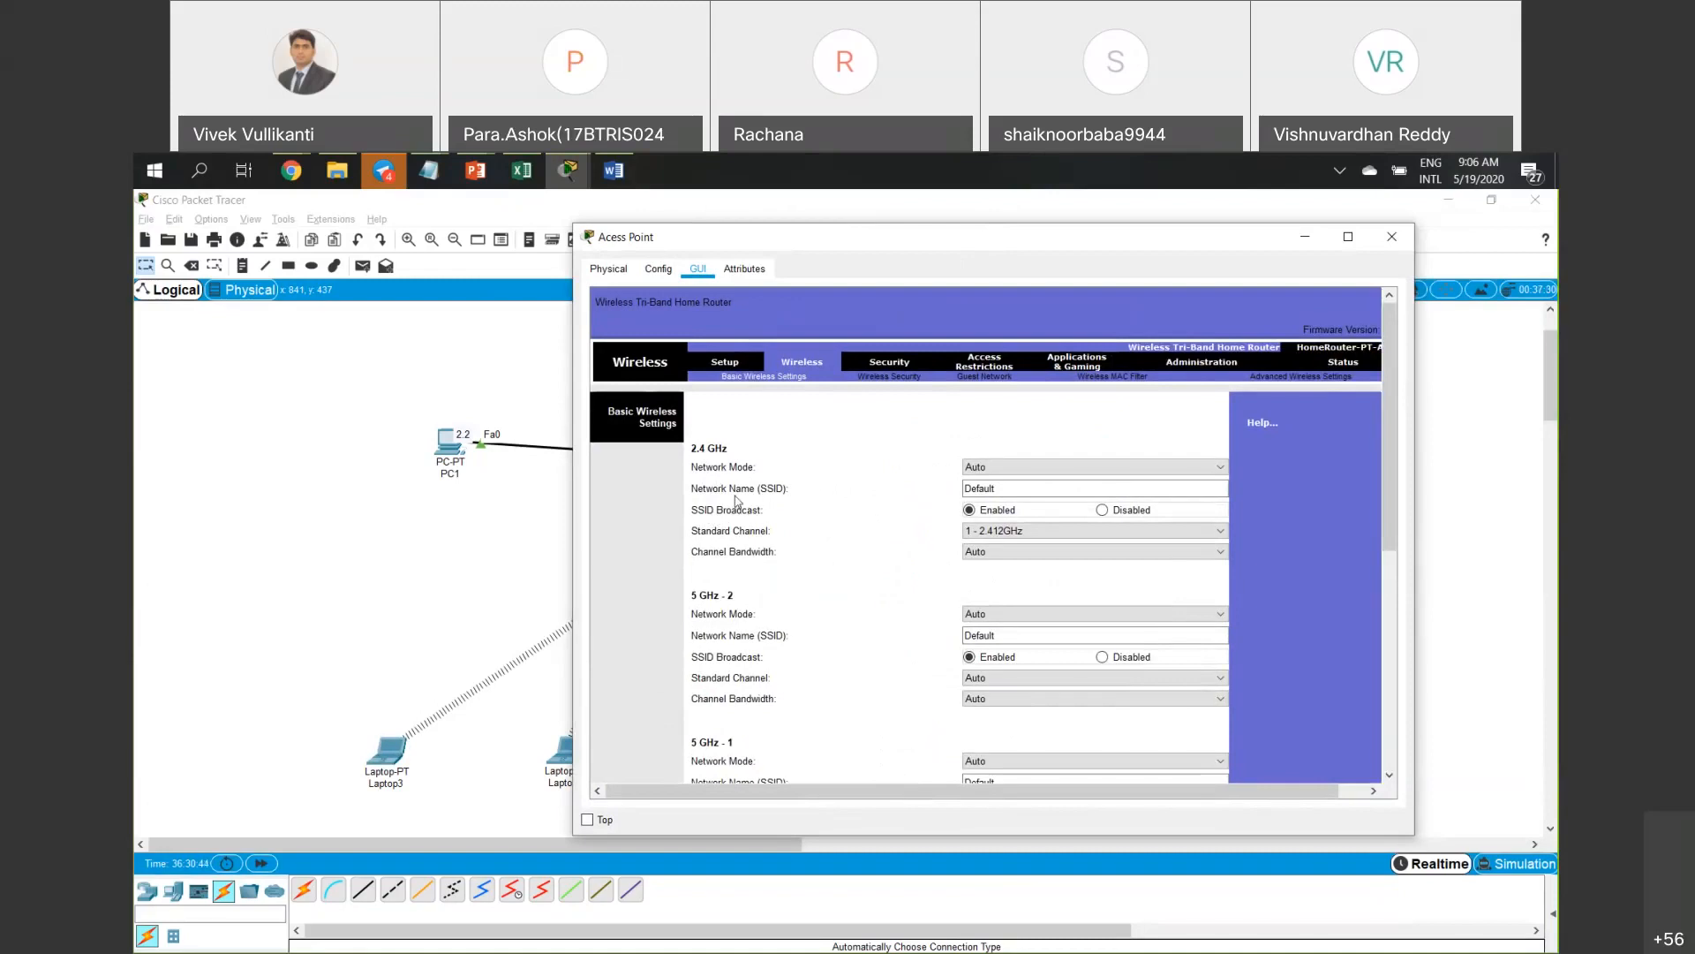
pyautogui.click(1028, 467)
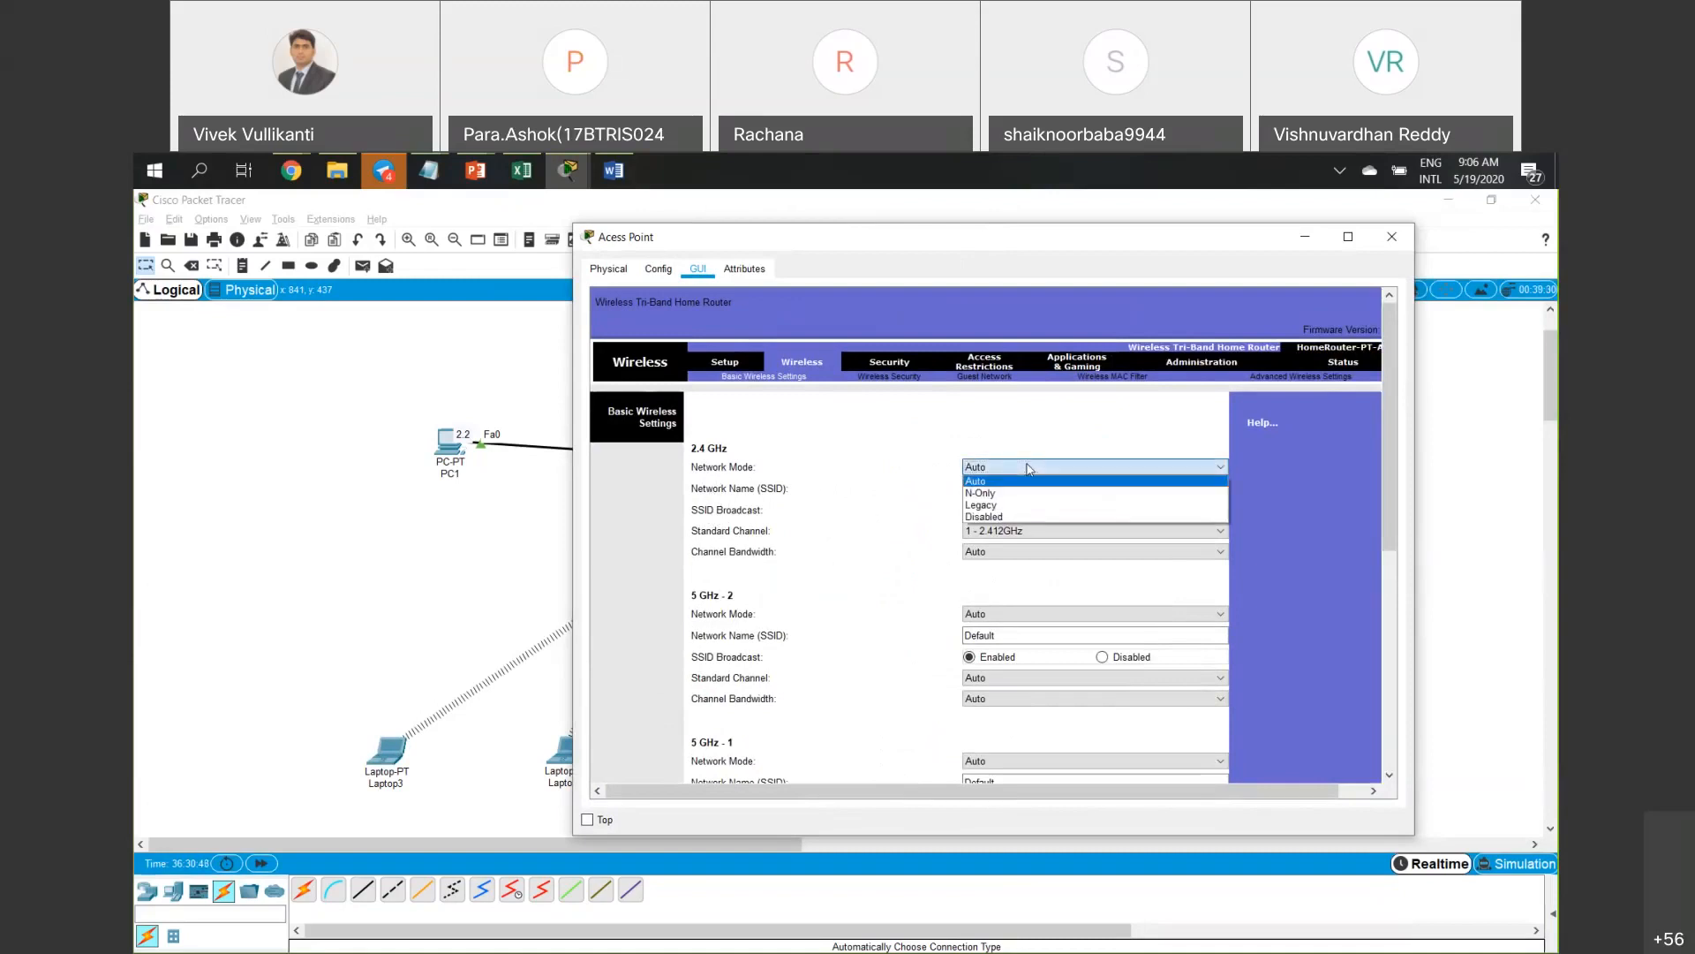
pyautogui.click(1024, 465)
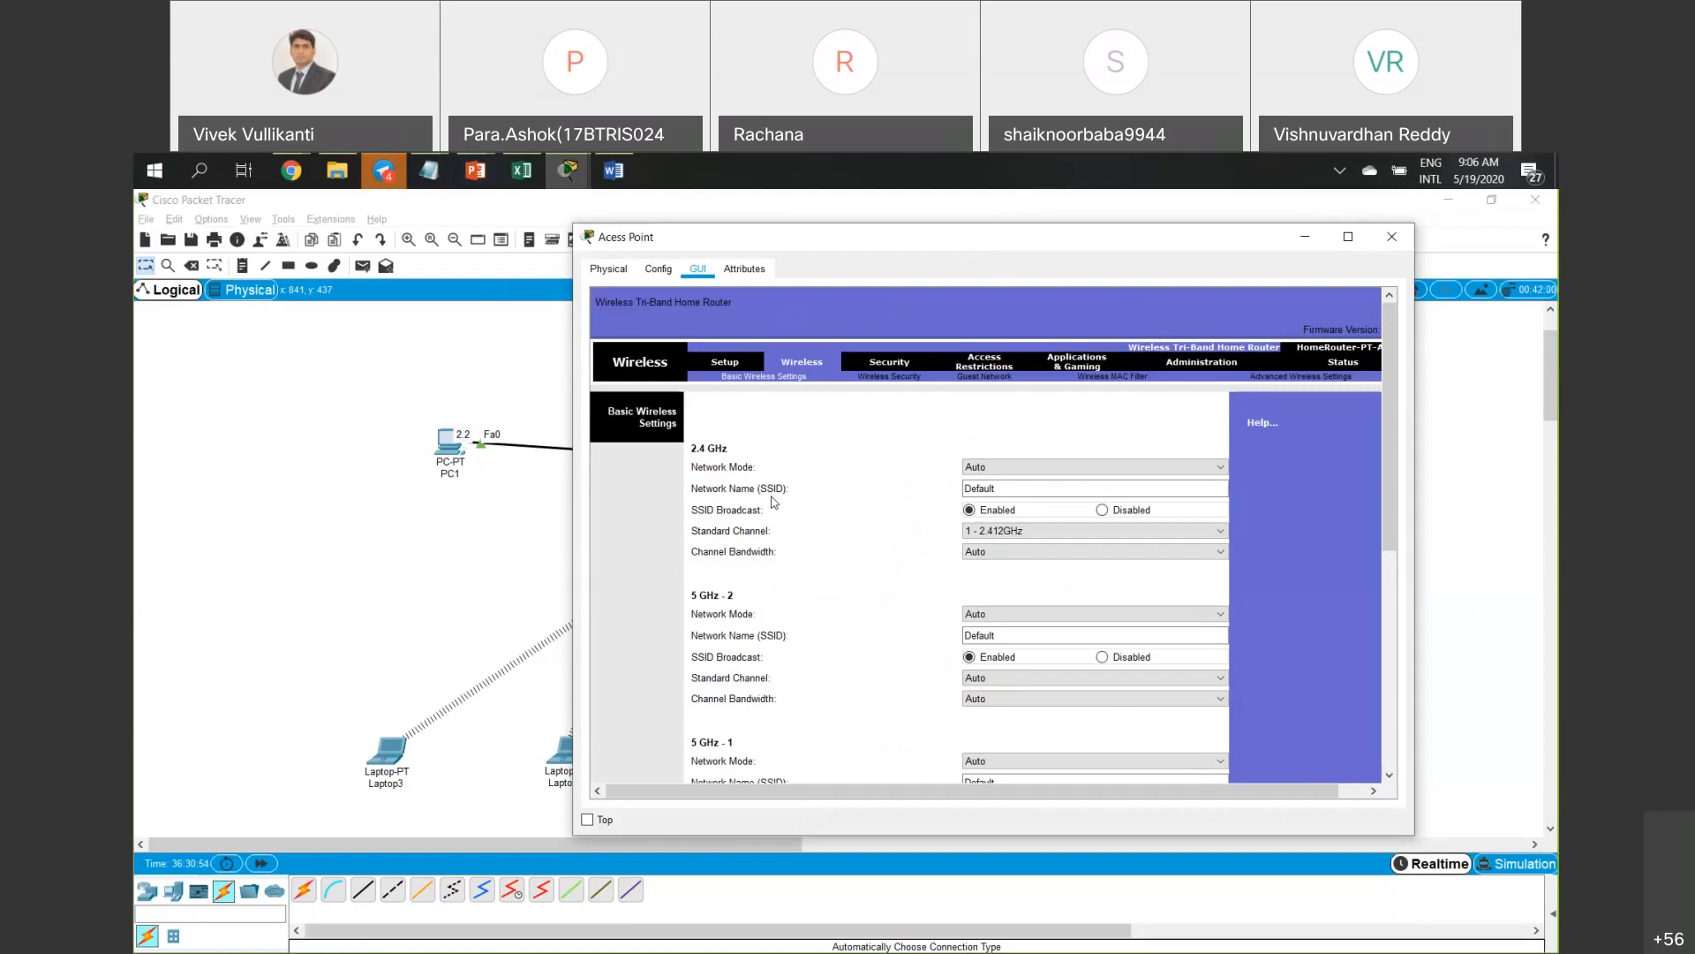
pyautogui.scroll(-1, 925, 616)
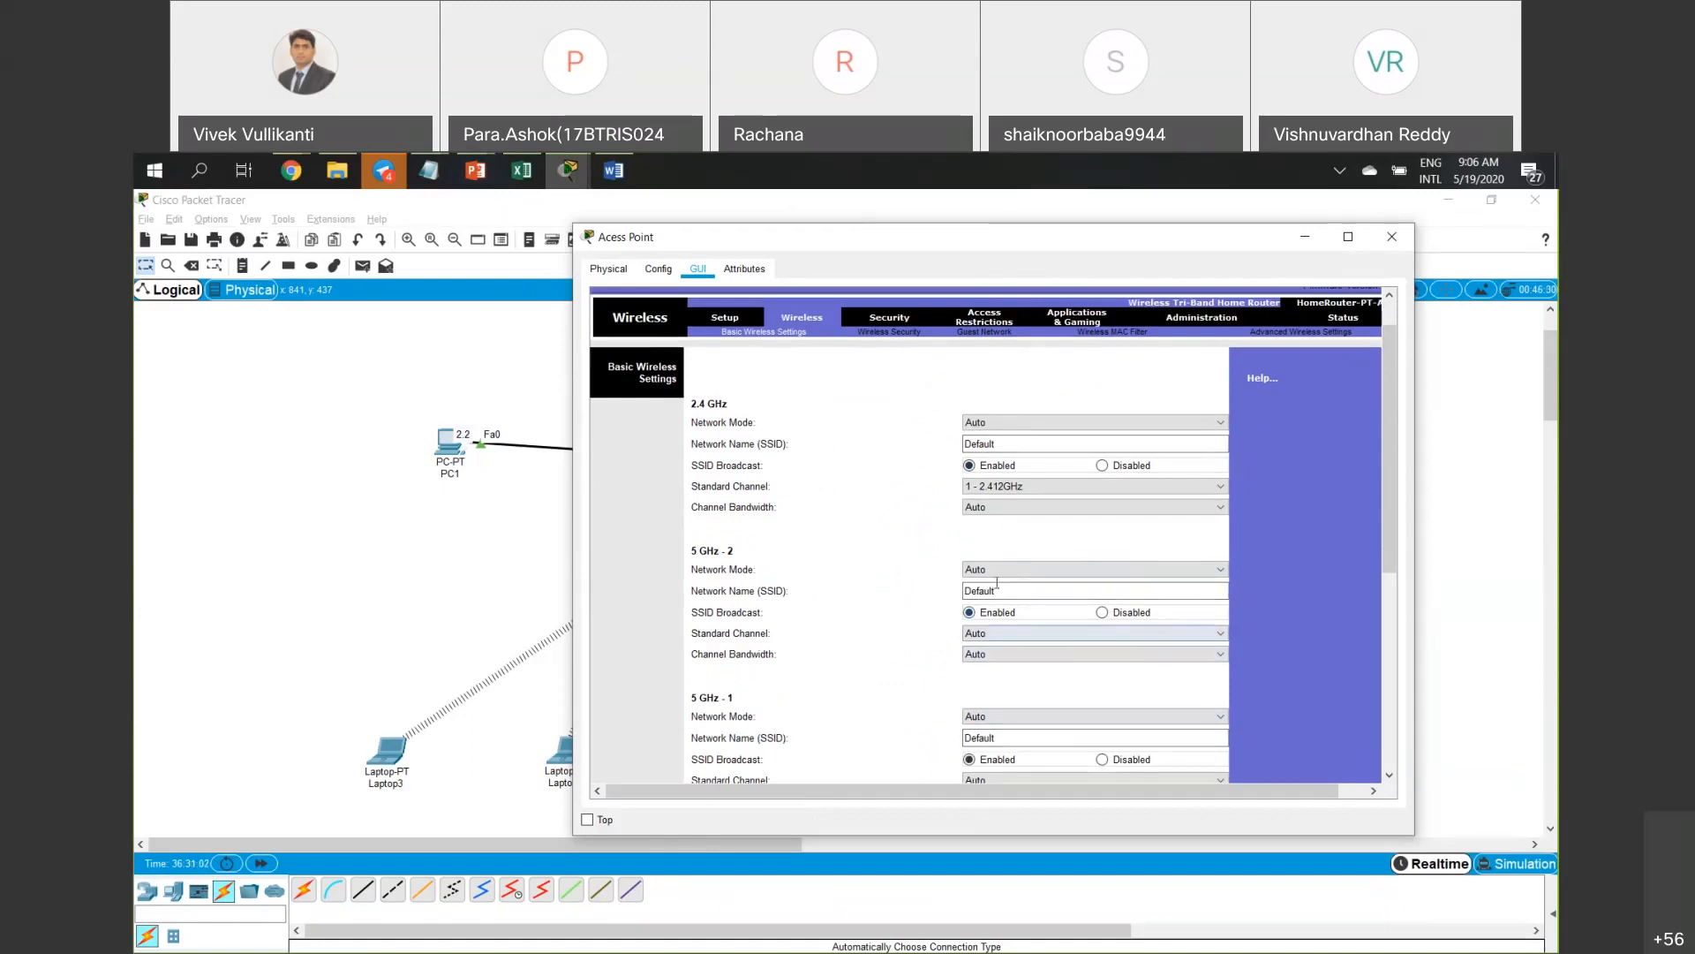
# Rename the access point's 2.4 GHz SSID from Default to New.
pyautogui.click(997, 444)
pyautogui.moveTo(997, 445); pyautogui.dragTo(956, 444)
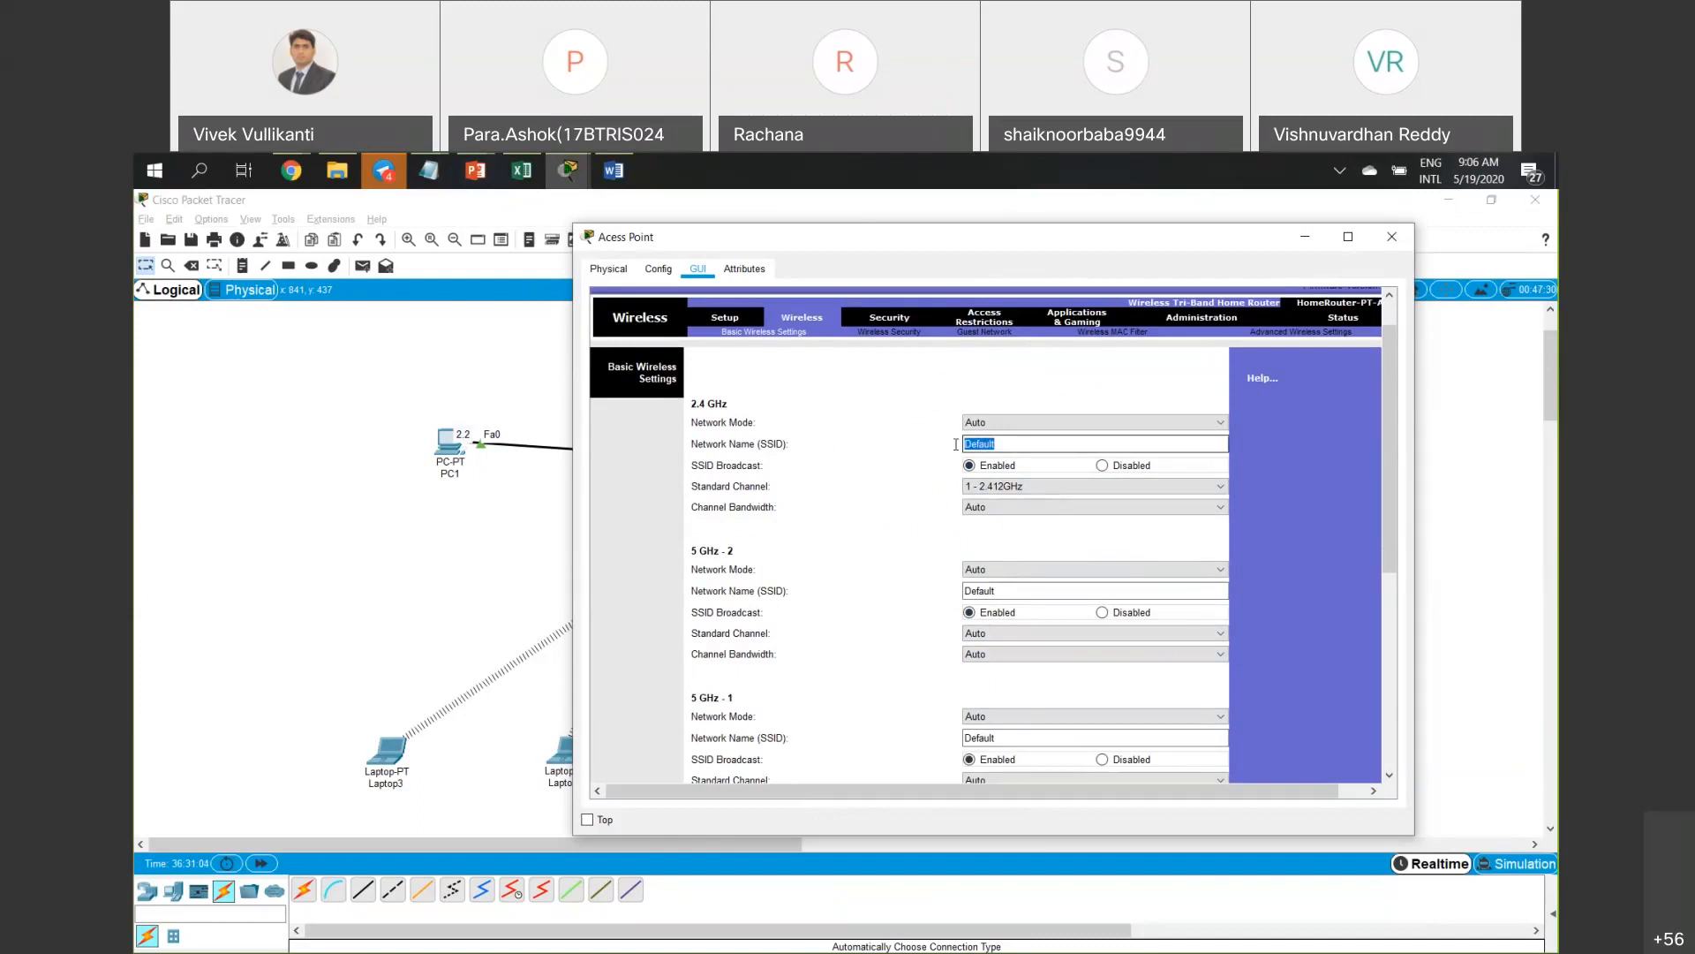
pyautogui.write('New')
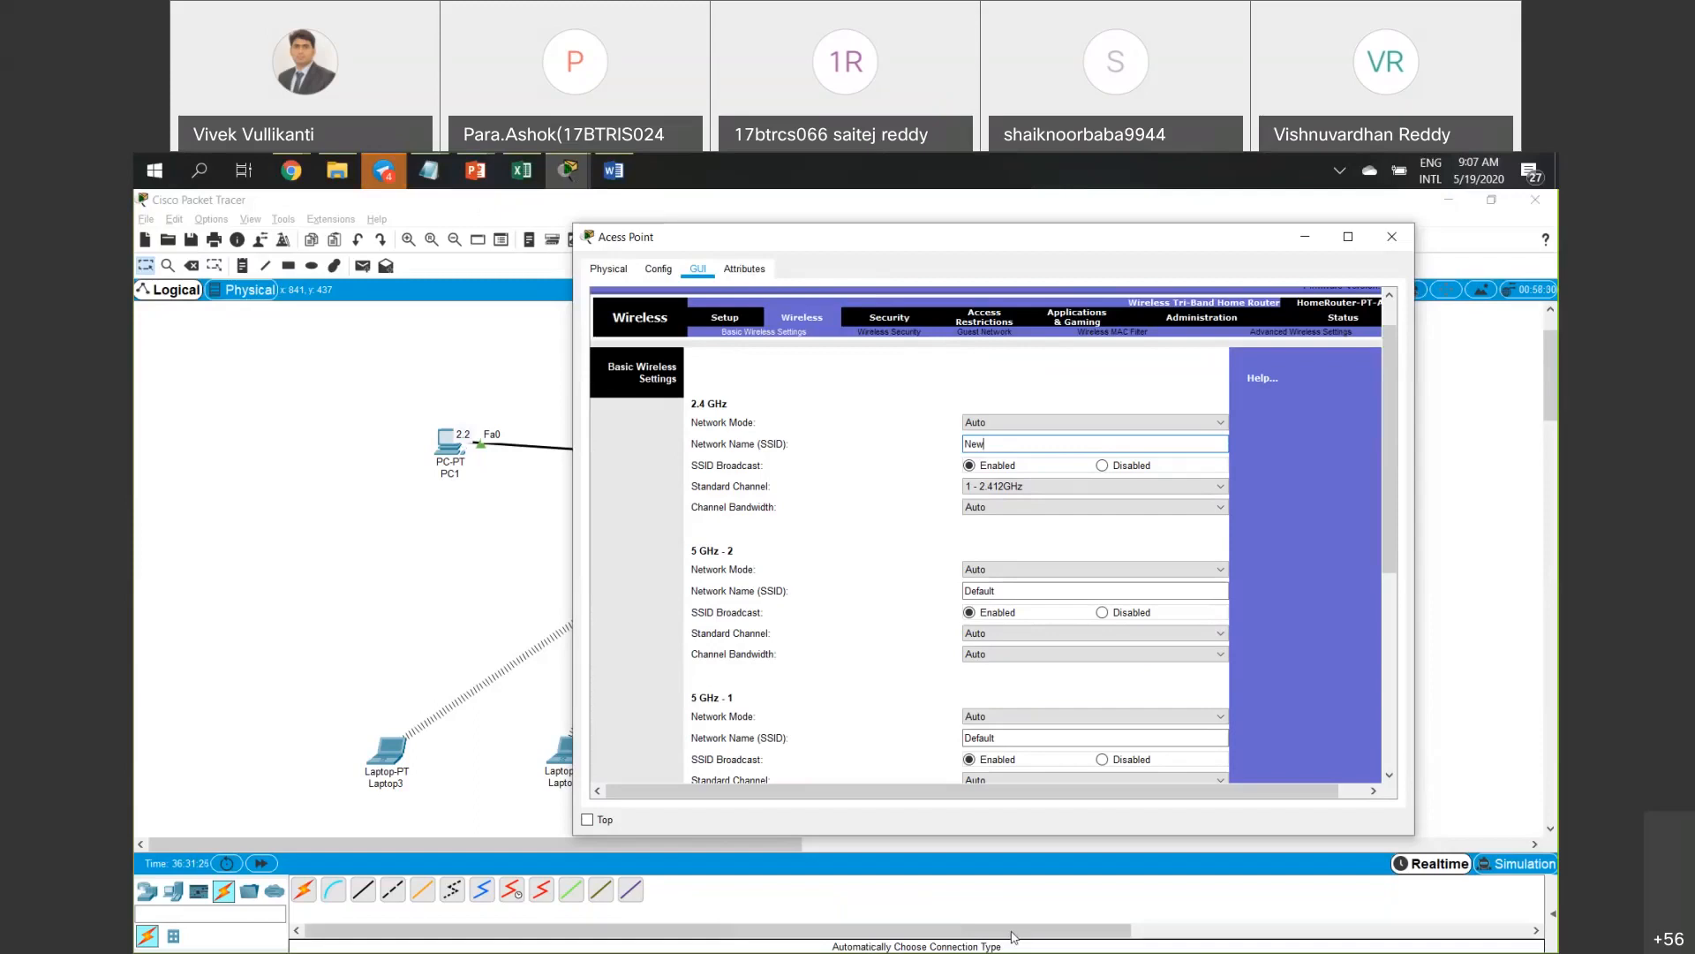
pyautogui.click(1363, 599)
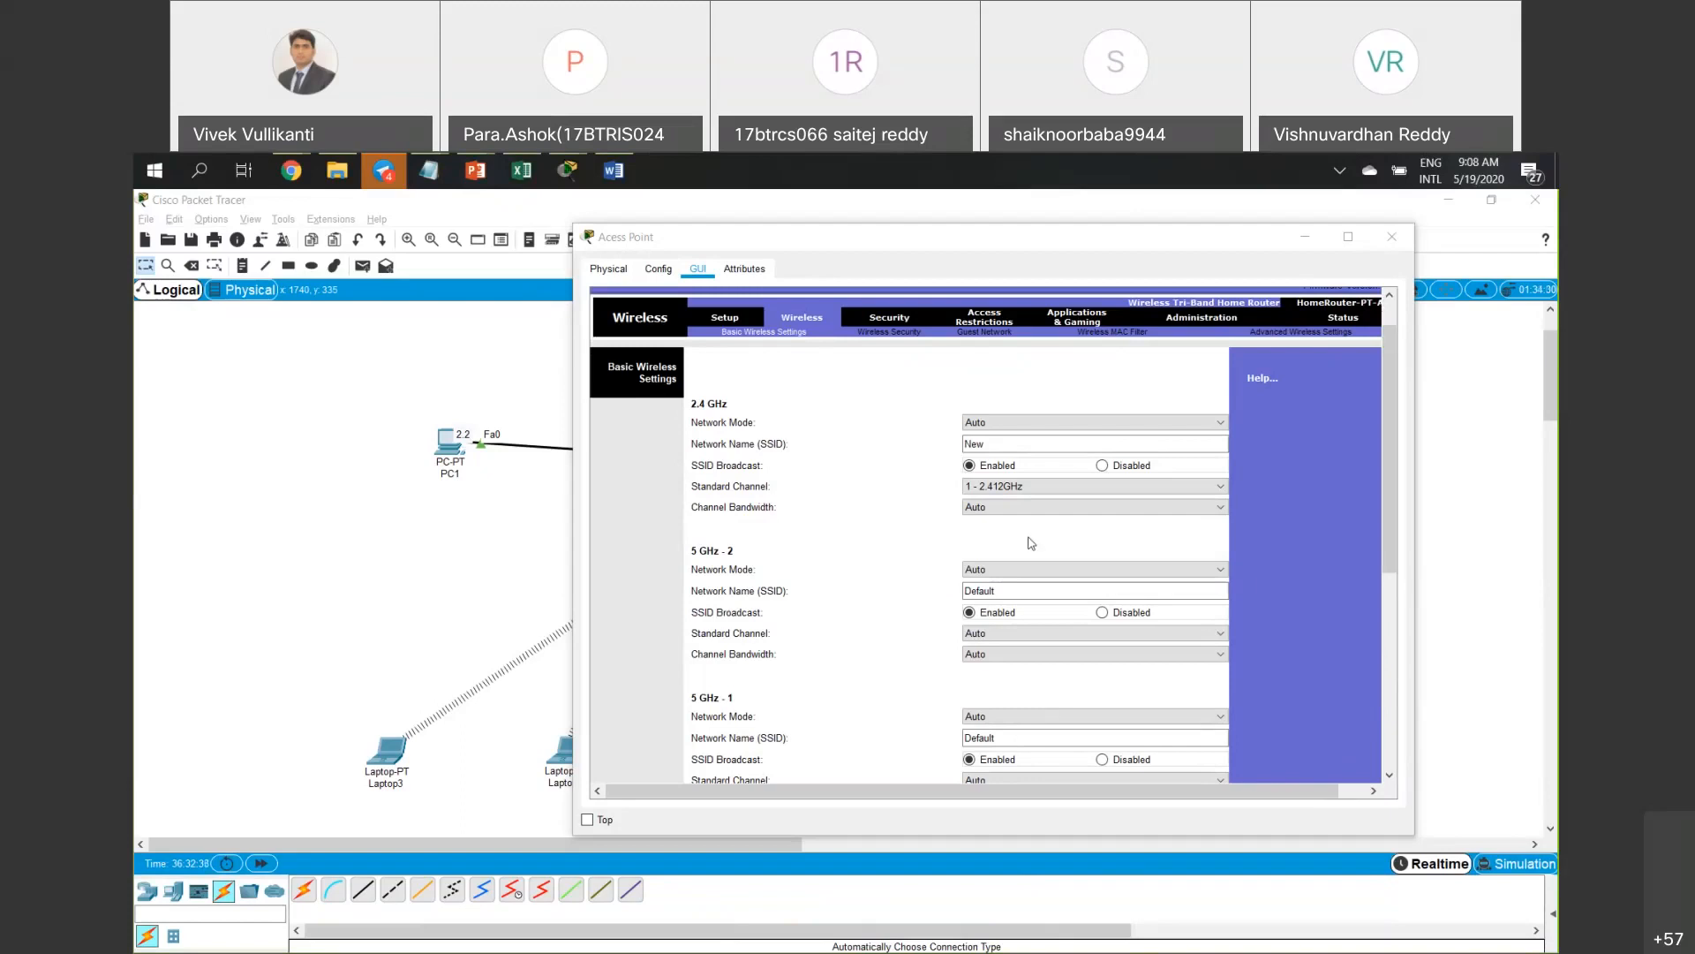
# Toggle 2.4 GHz SSID broadcast off and back on for network New, then save the access point settings.
pyautogui.click(1010, 444)
pyautogui.moveTo(1010, 444); pyautogui.dragTo(963, 441)
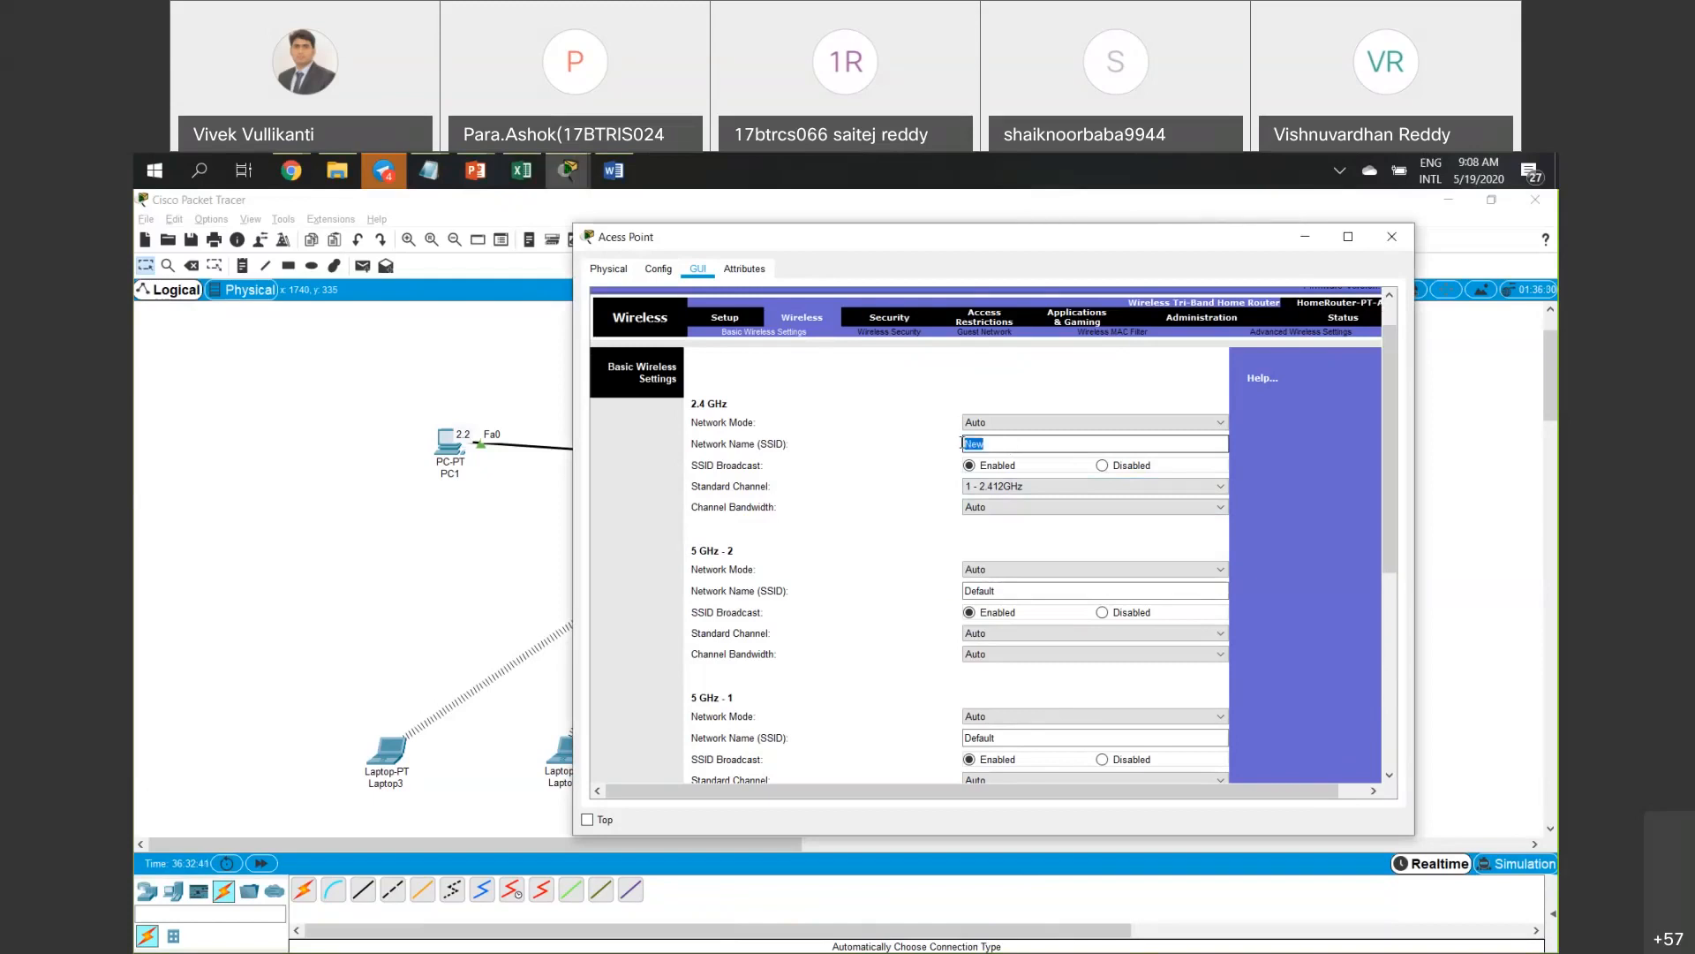
pyautogui.click(990, 444)
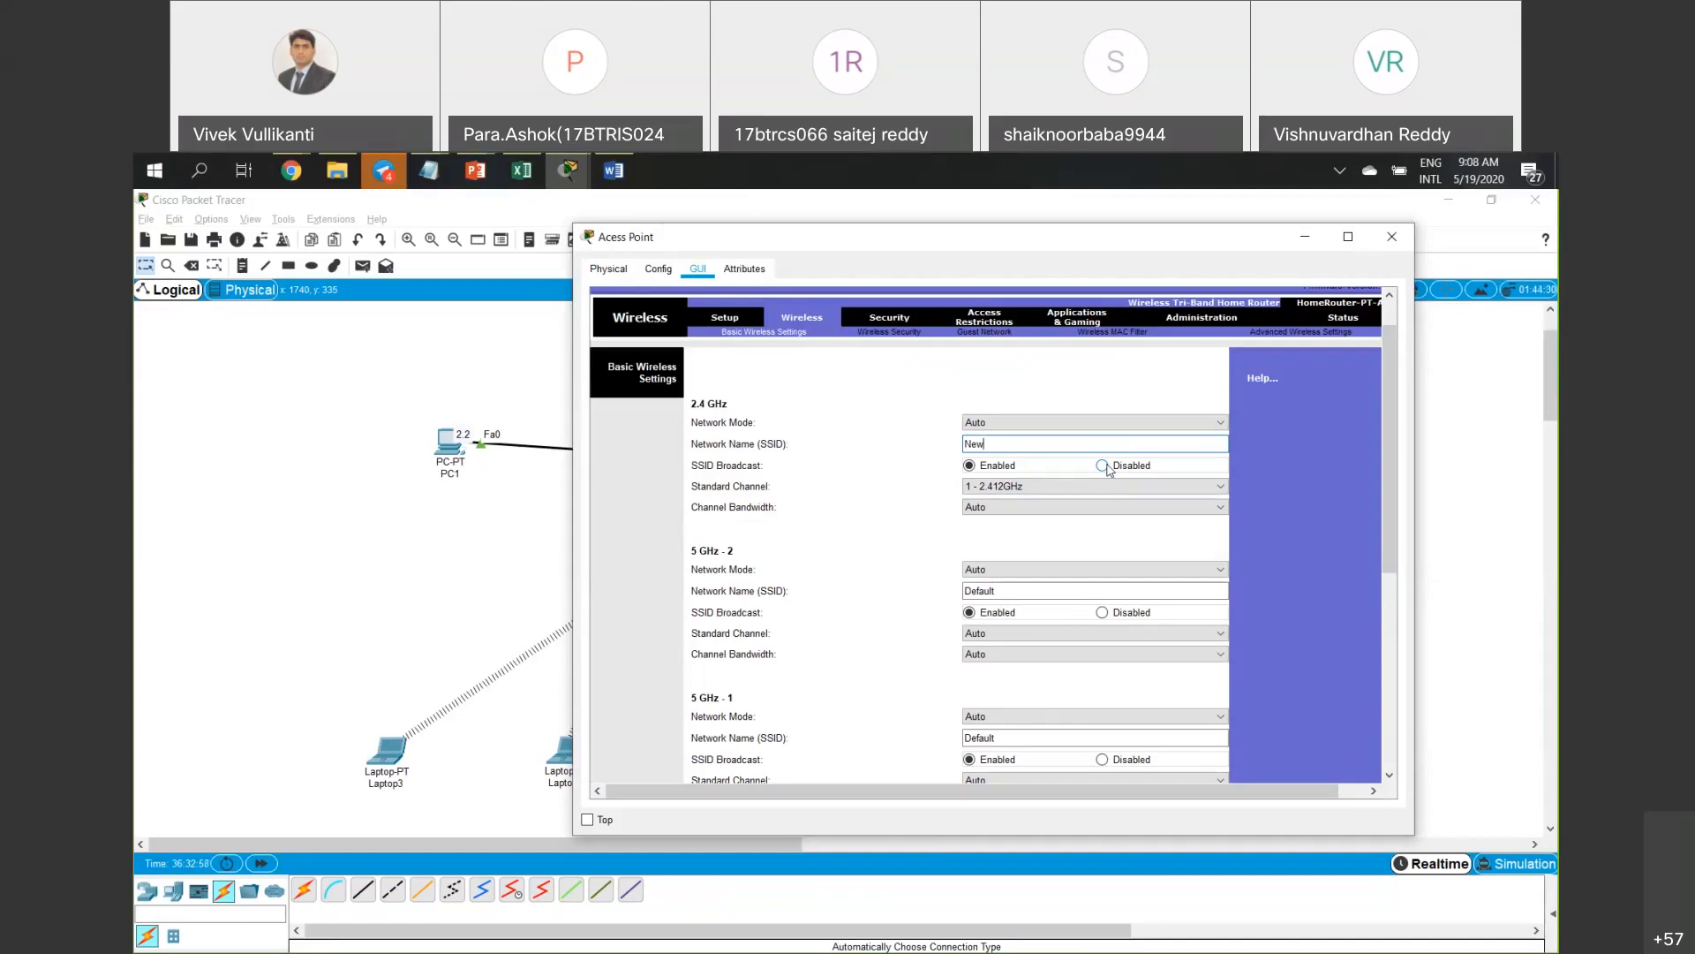
pyautogui.click(1106, 467)
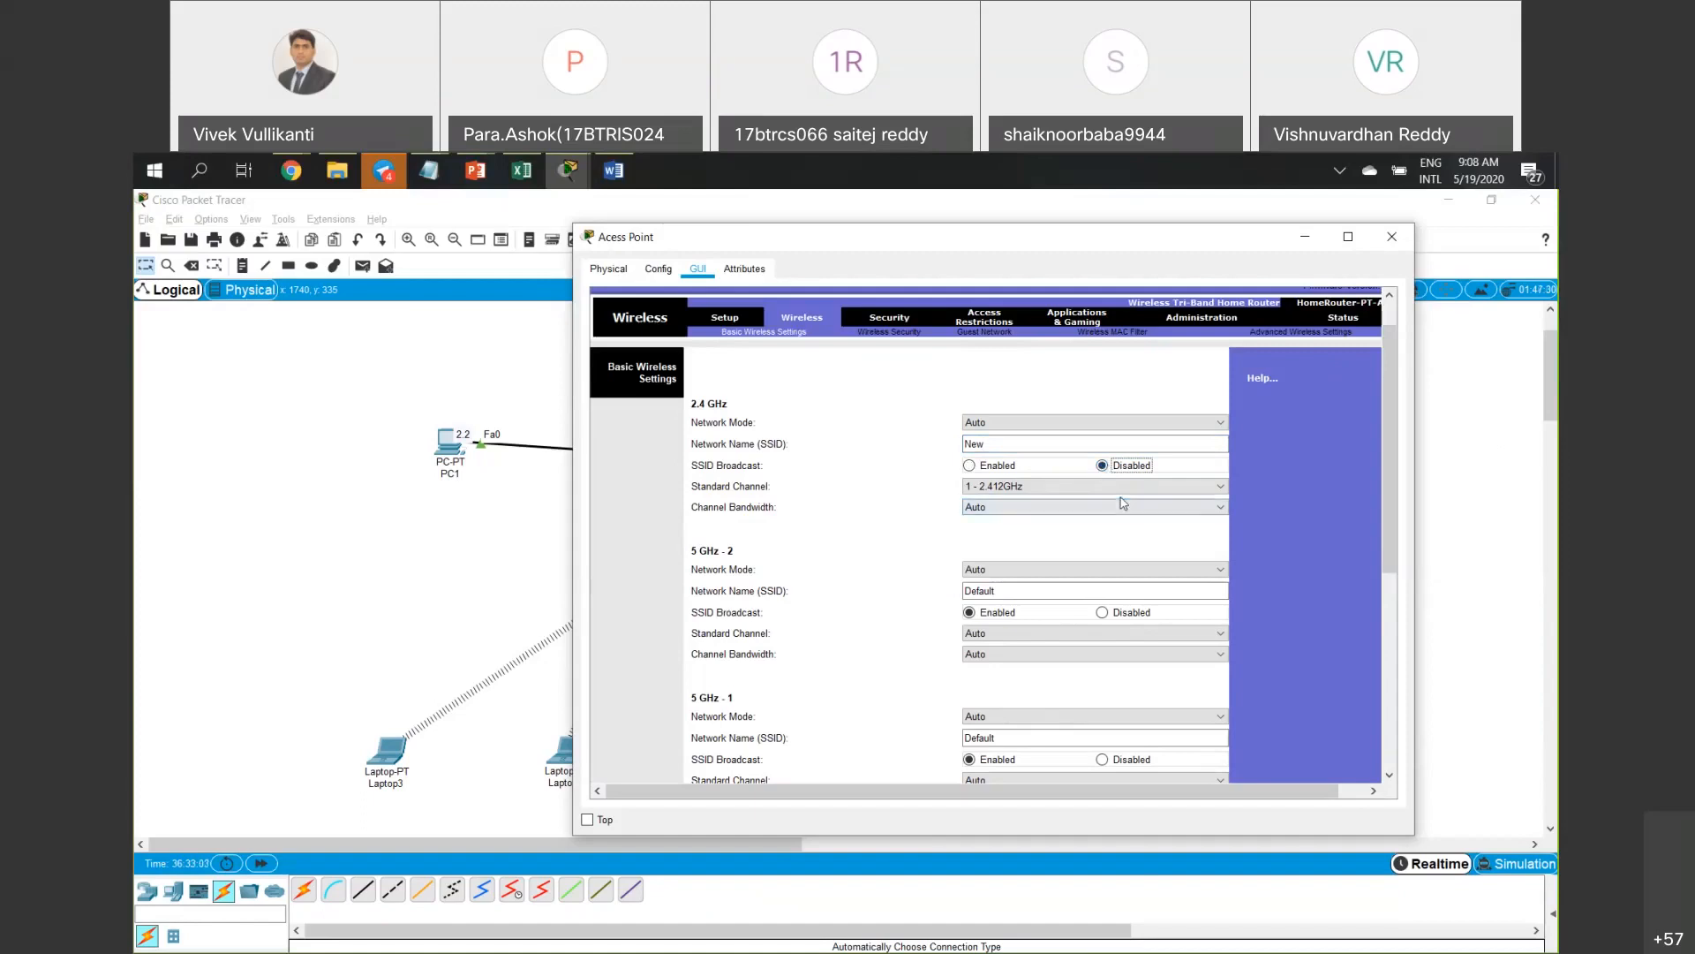
pyautogui.click(969, 467)
pyautogui.scroll(-5, 1118, 488)
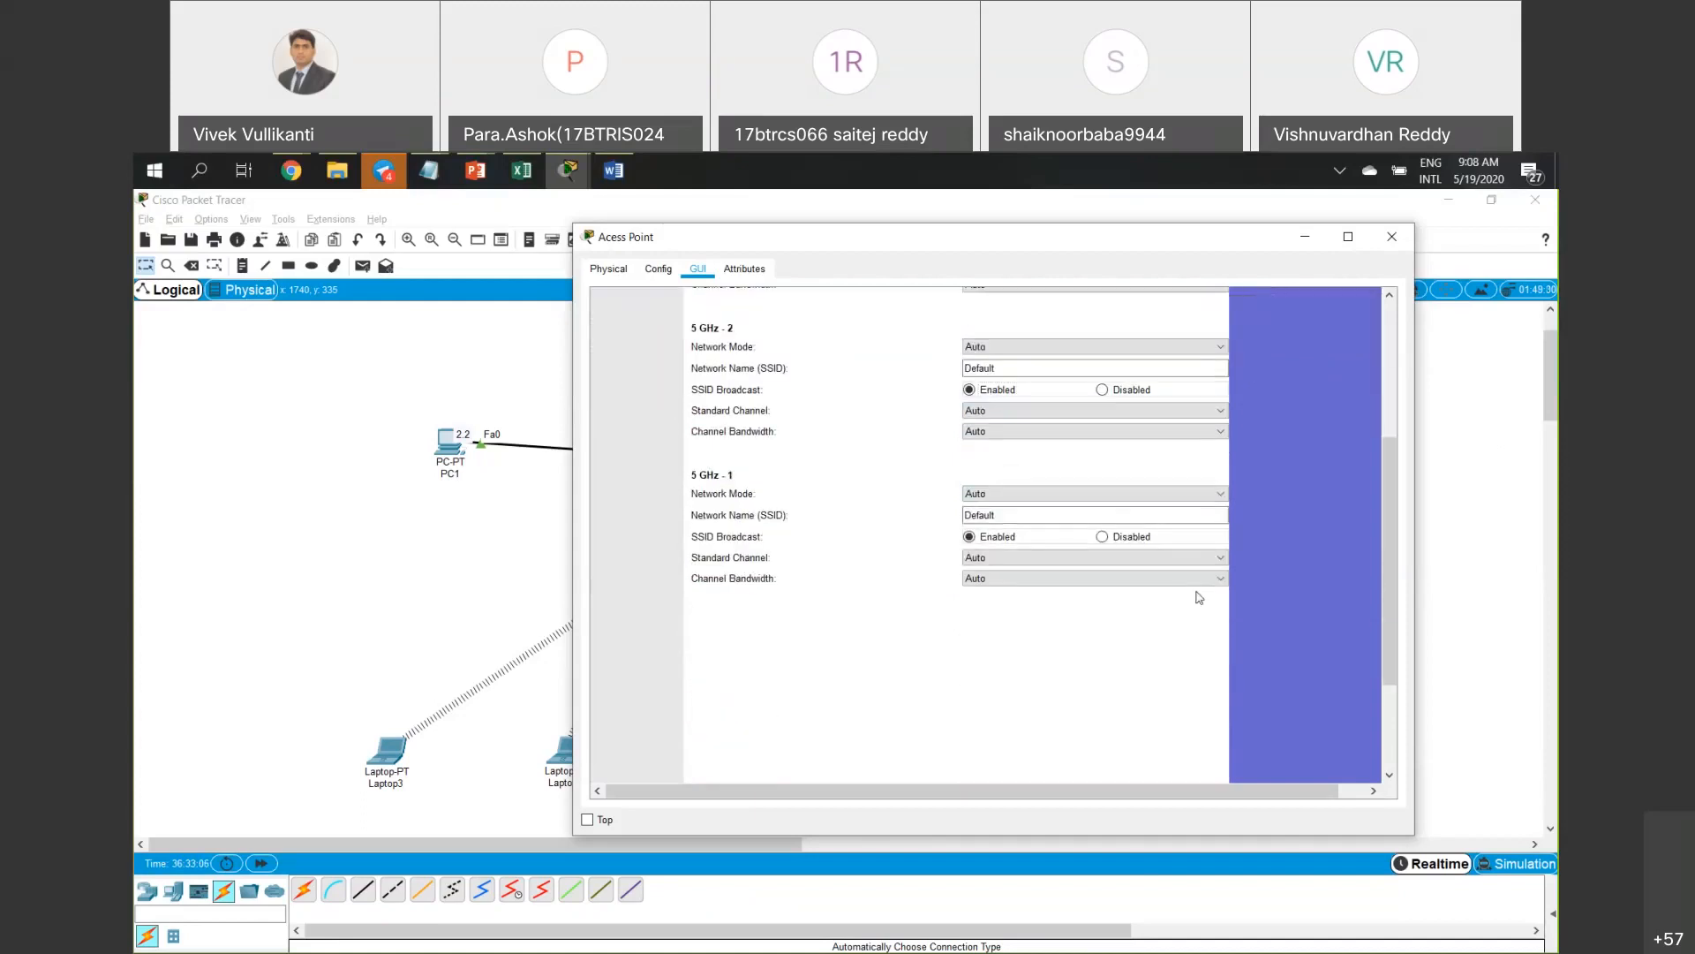
pyautogui.click(1058, 762)
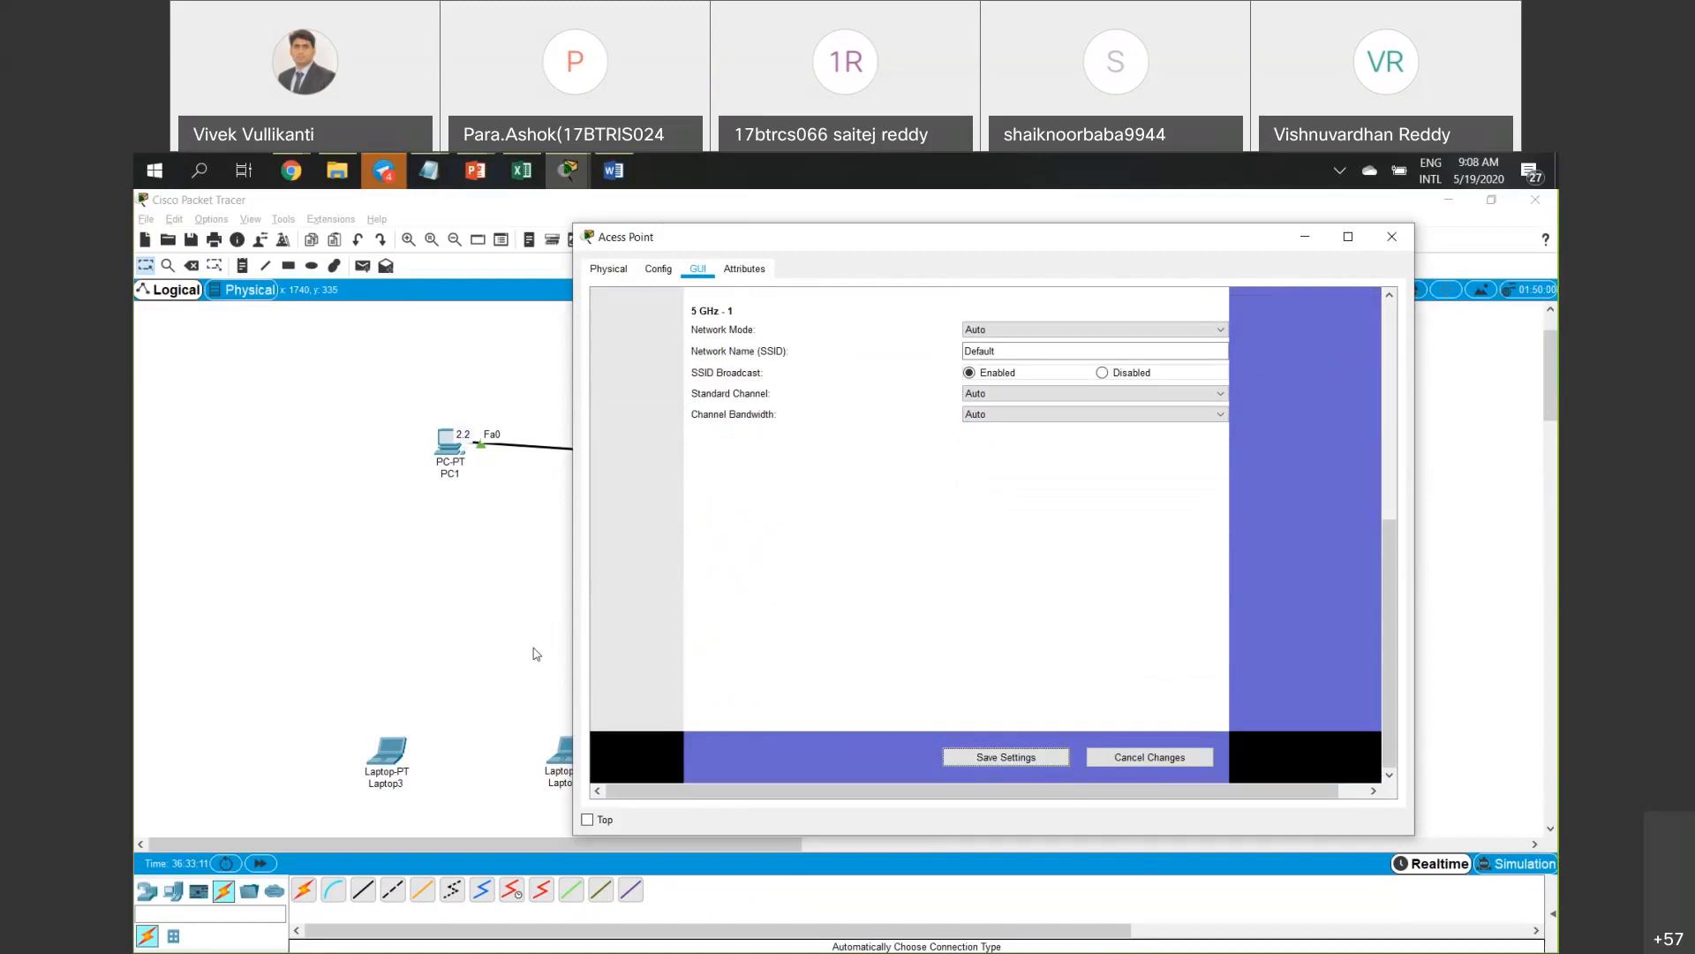
# Leave the access point and bring up Laptop3's Desktop applications.
pyautogui.scroll(5, 1007, 573)
pyautogui.click(1082, 342)
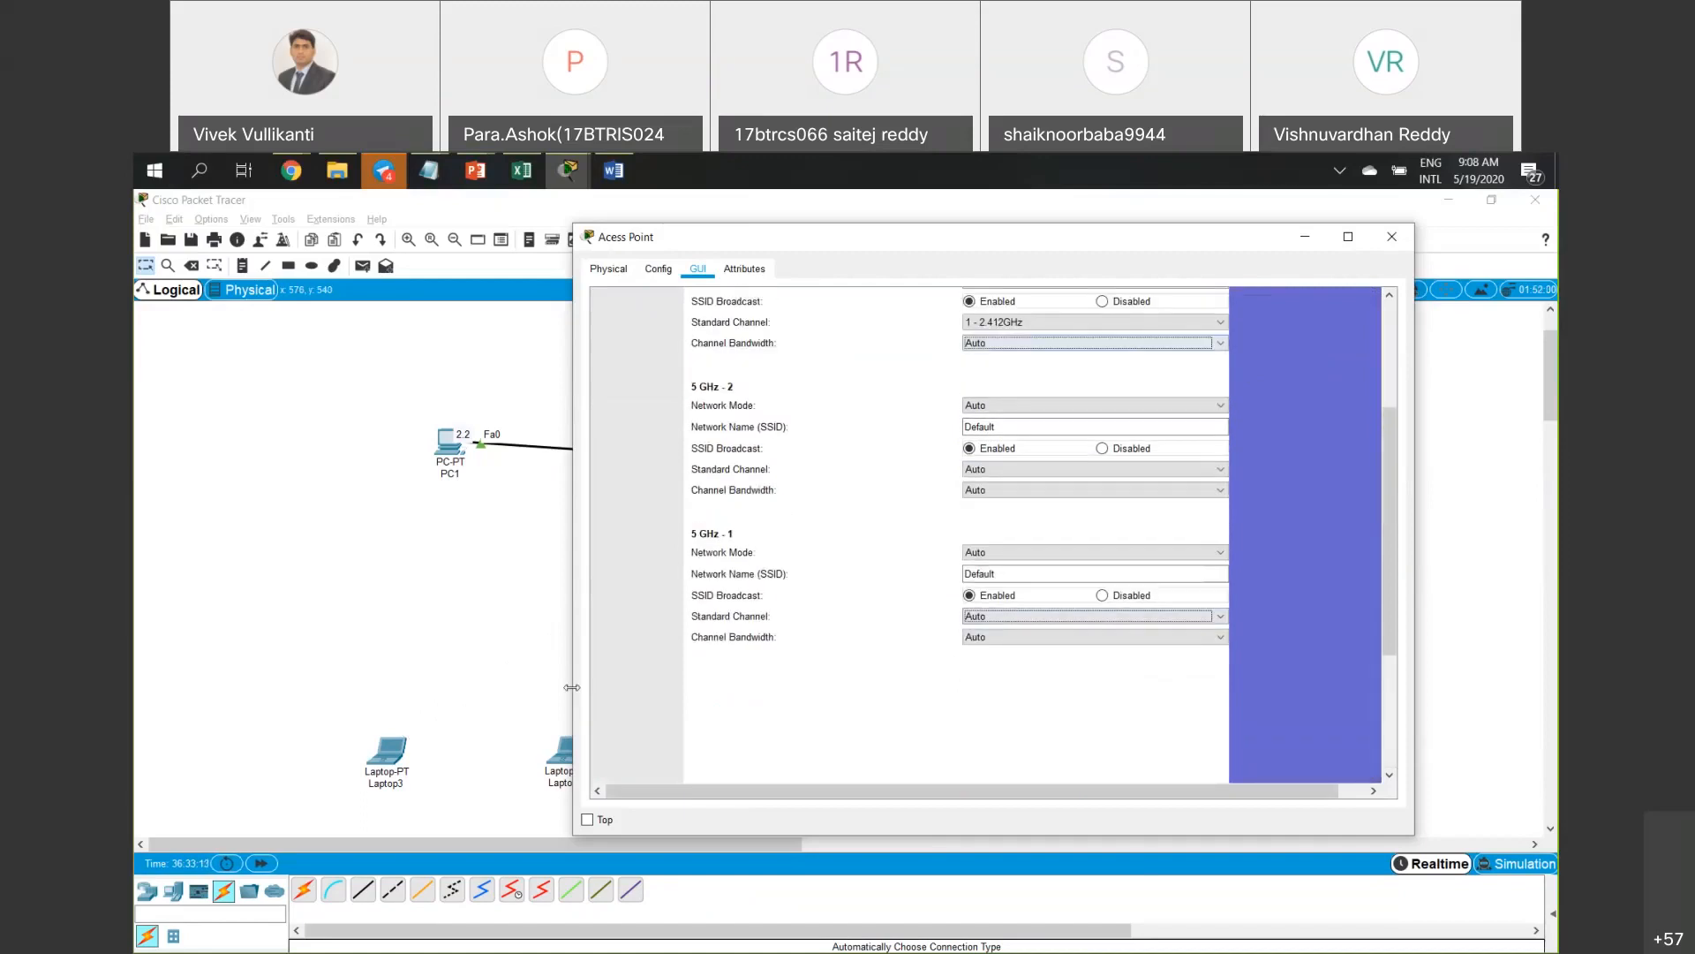
pyautogui.click(397, 748)
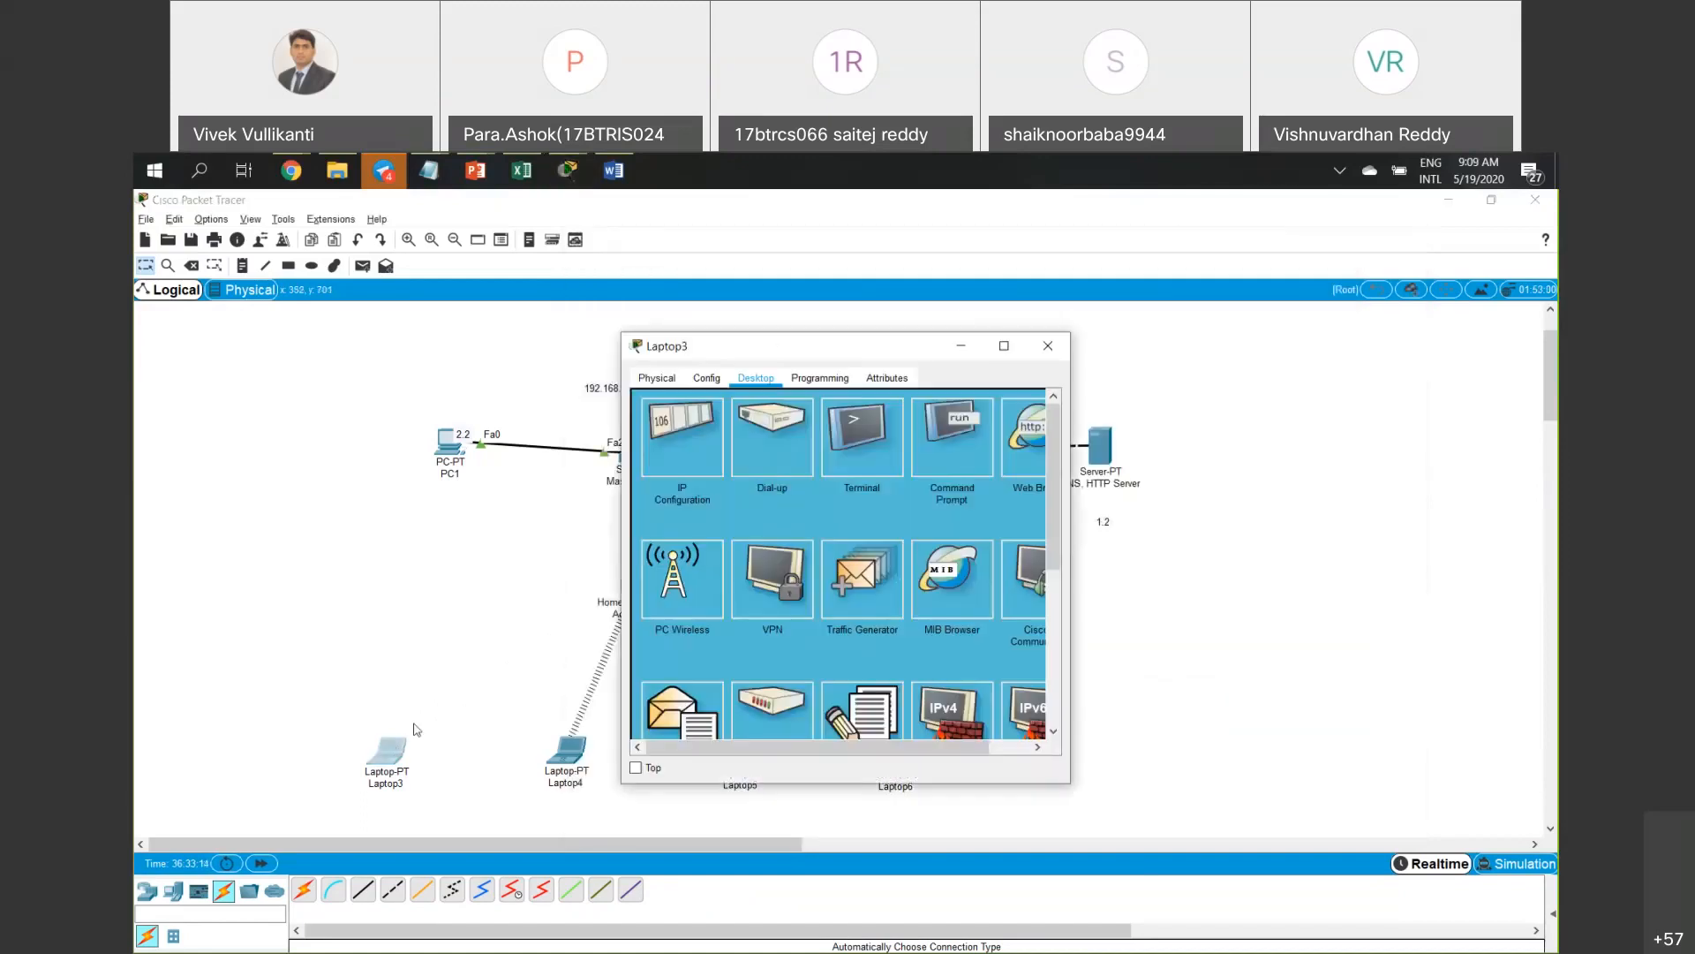
# In Laptop3's PC Wireless, refresh the network scan and select the New network.
pyautogui.click(687, 565)
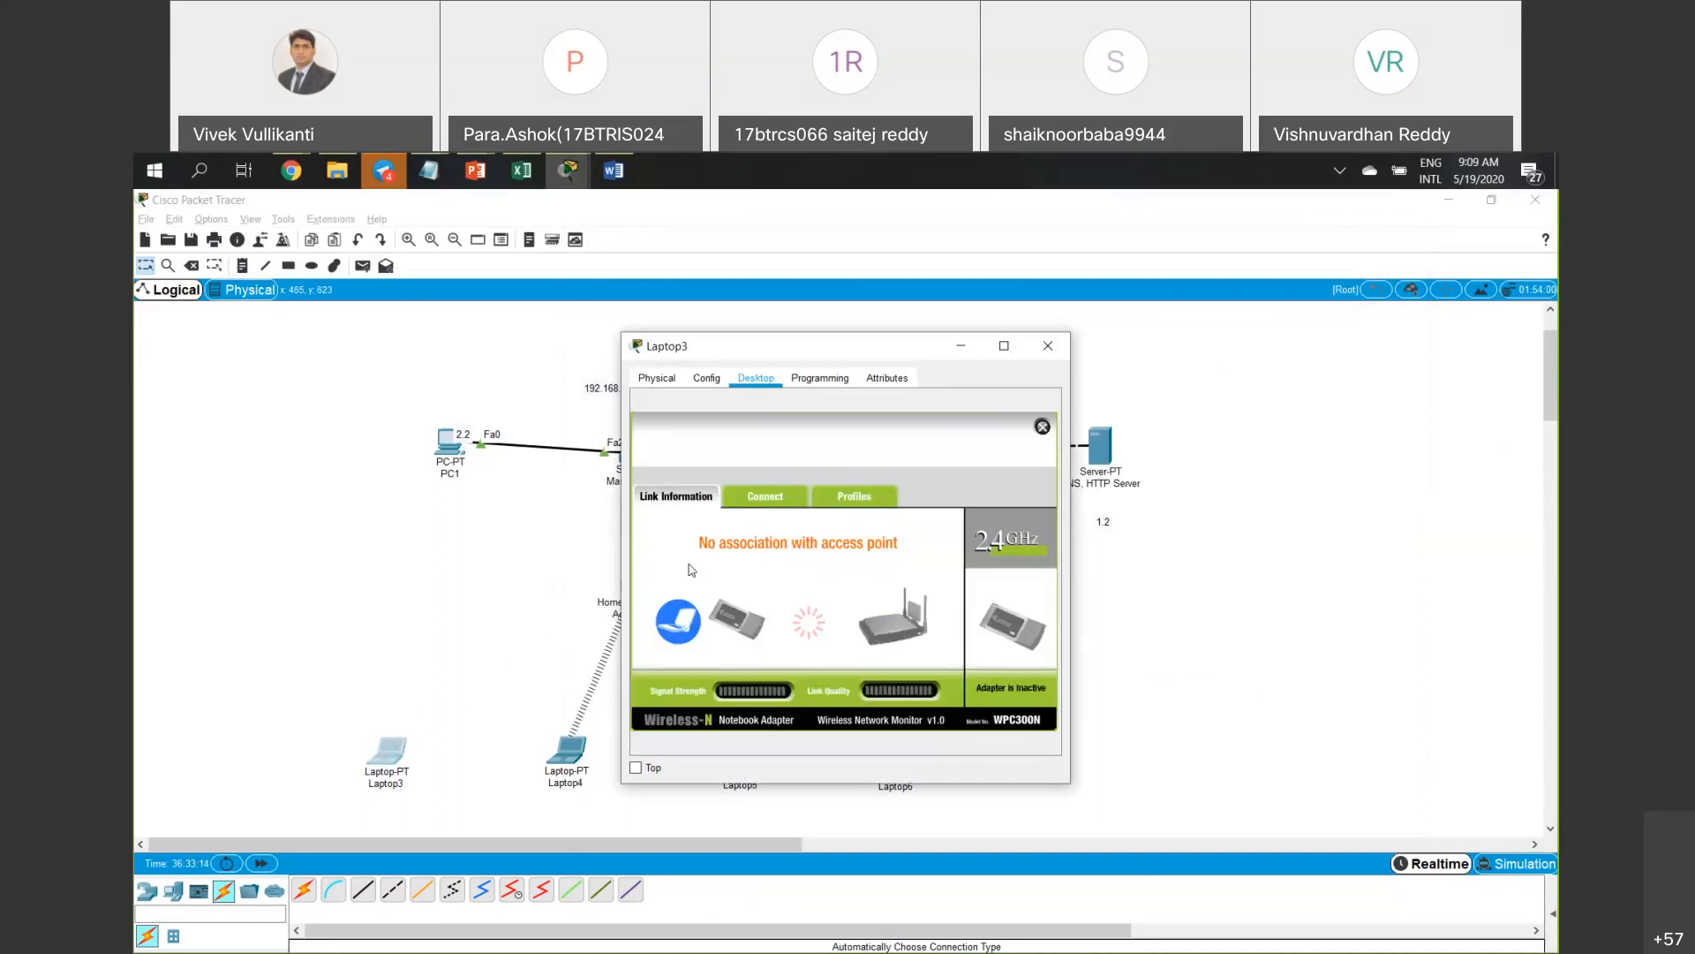
pyautogui.click(764, 497)
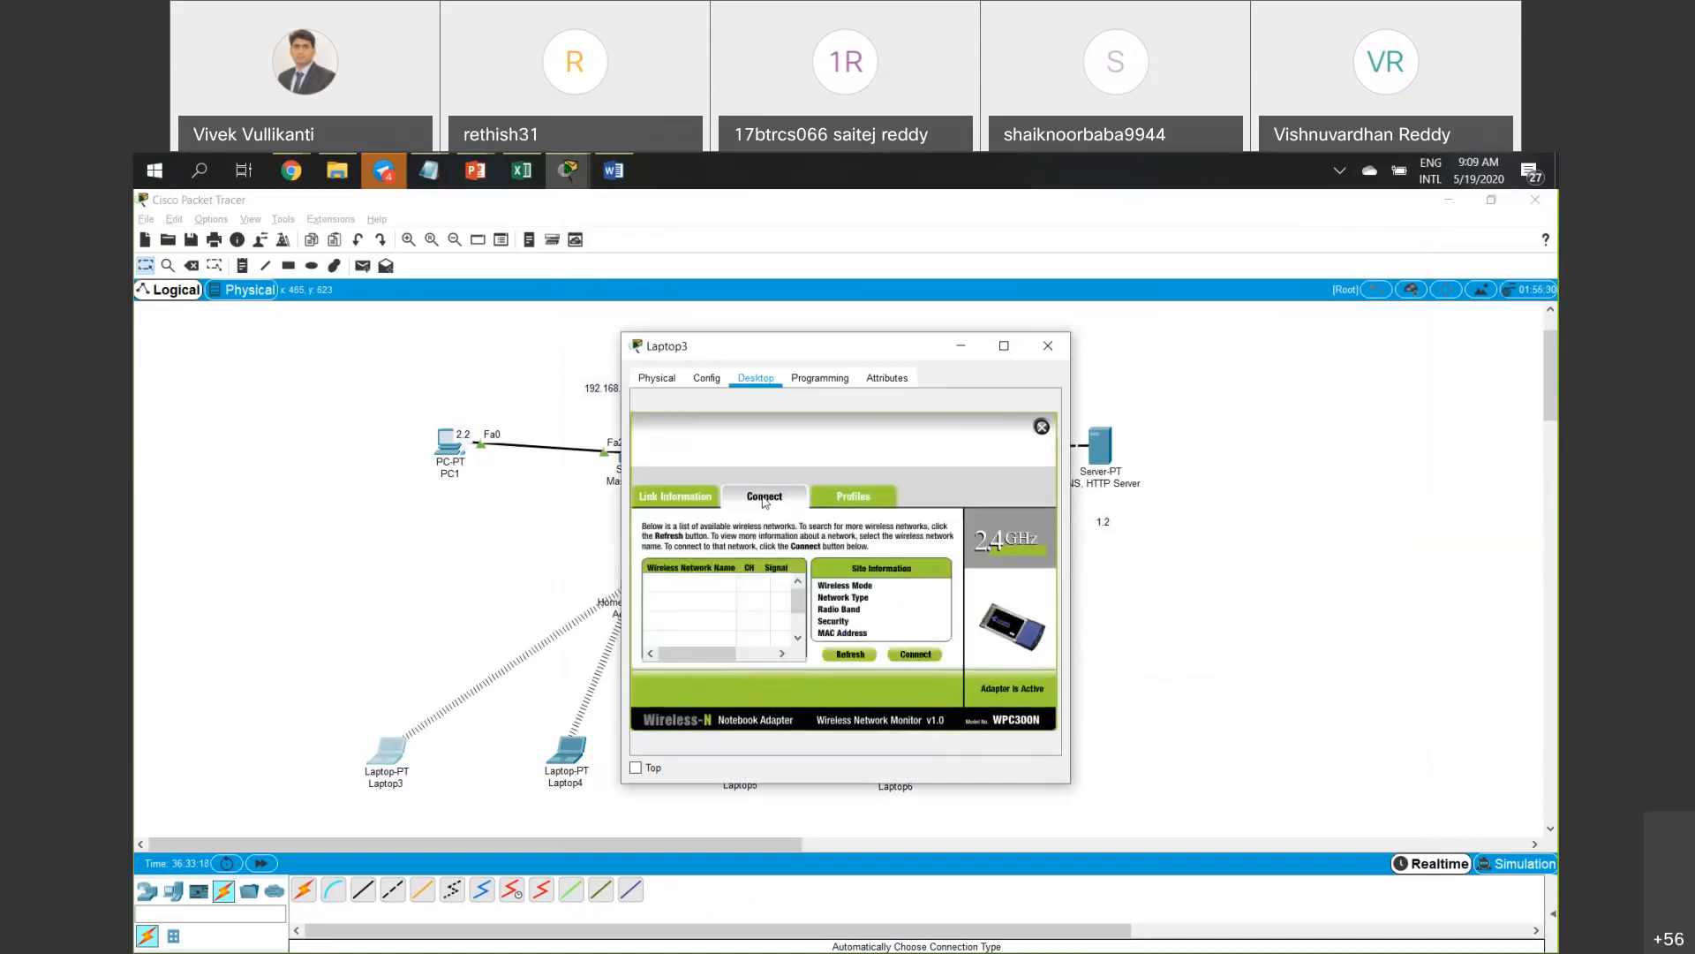
pyautogui.click(869, 659)
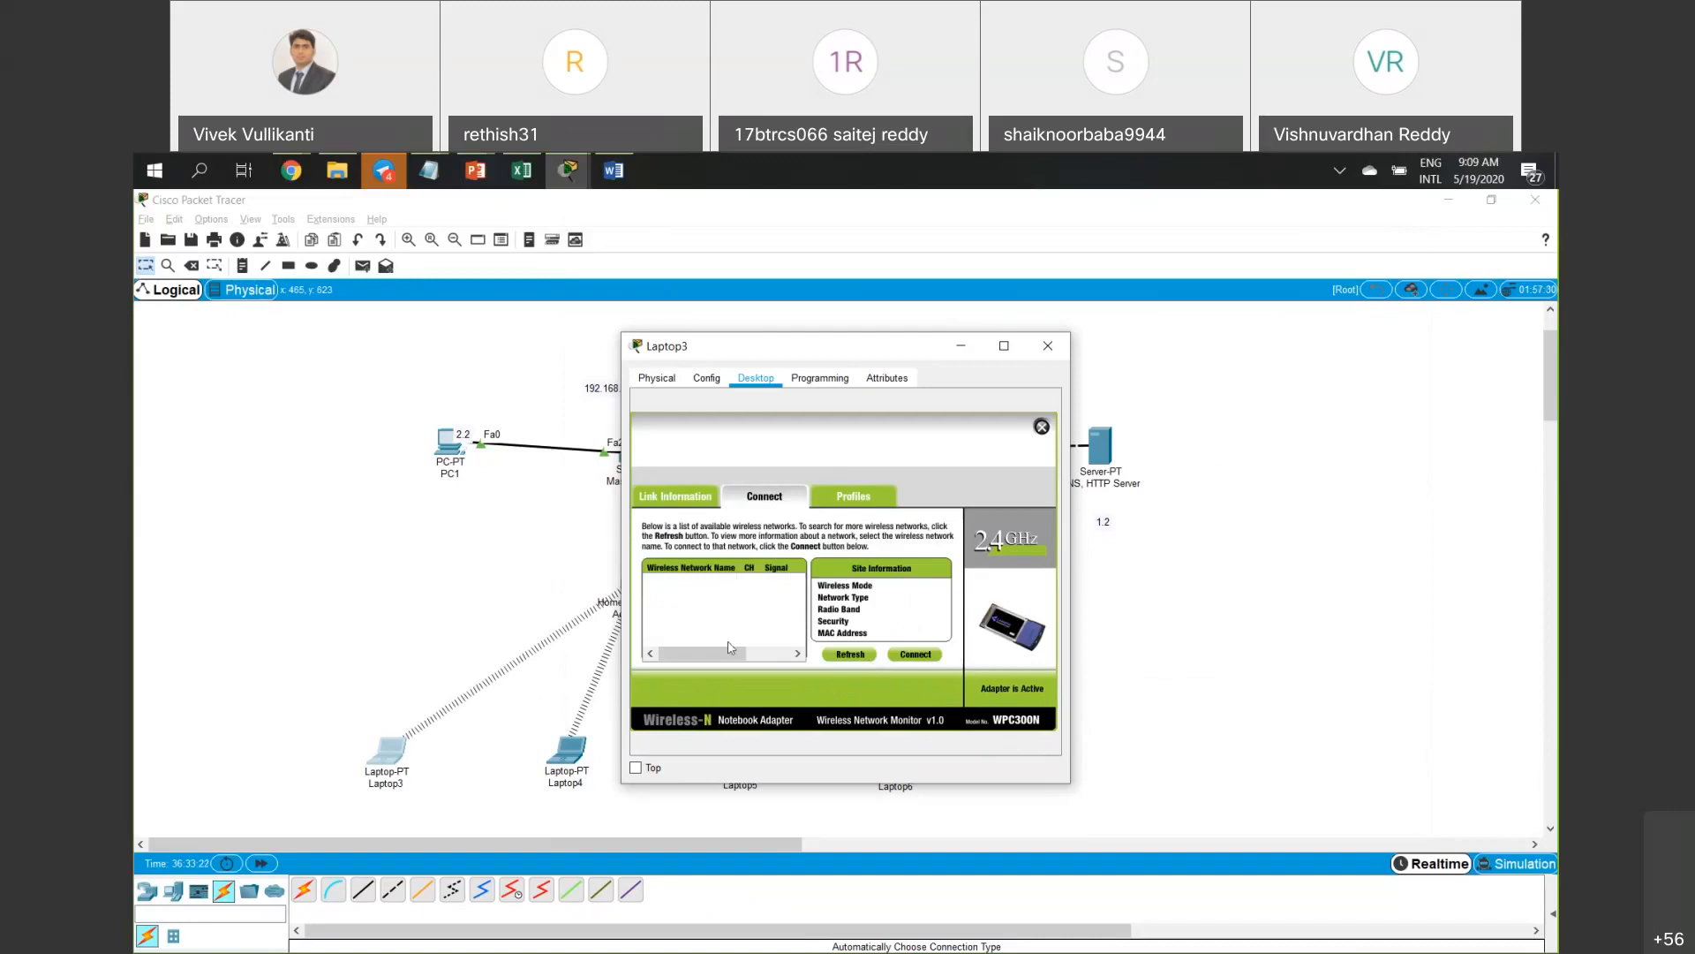
pyautogui.click(684, 587)
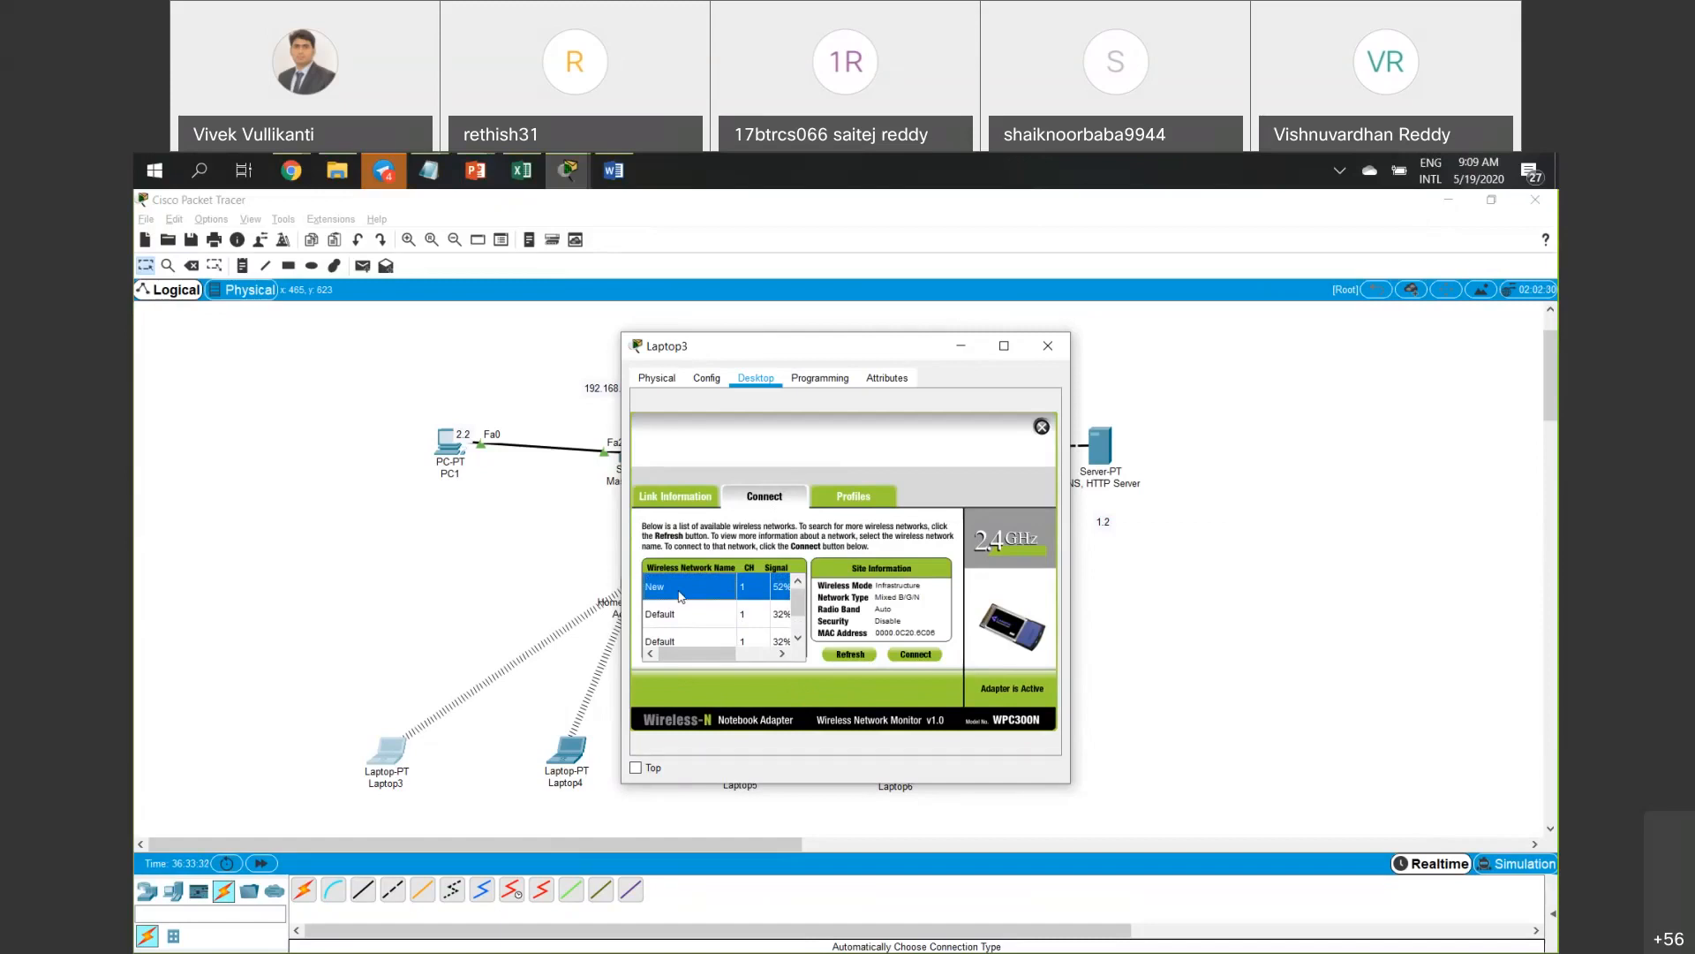
pyautogui.click(849, 495)
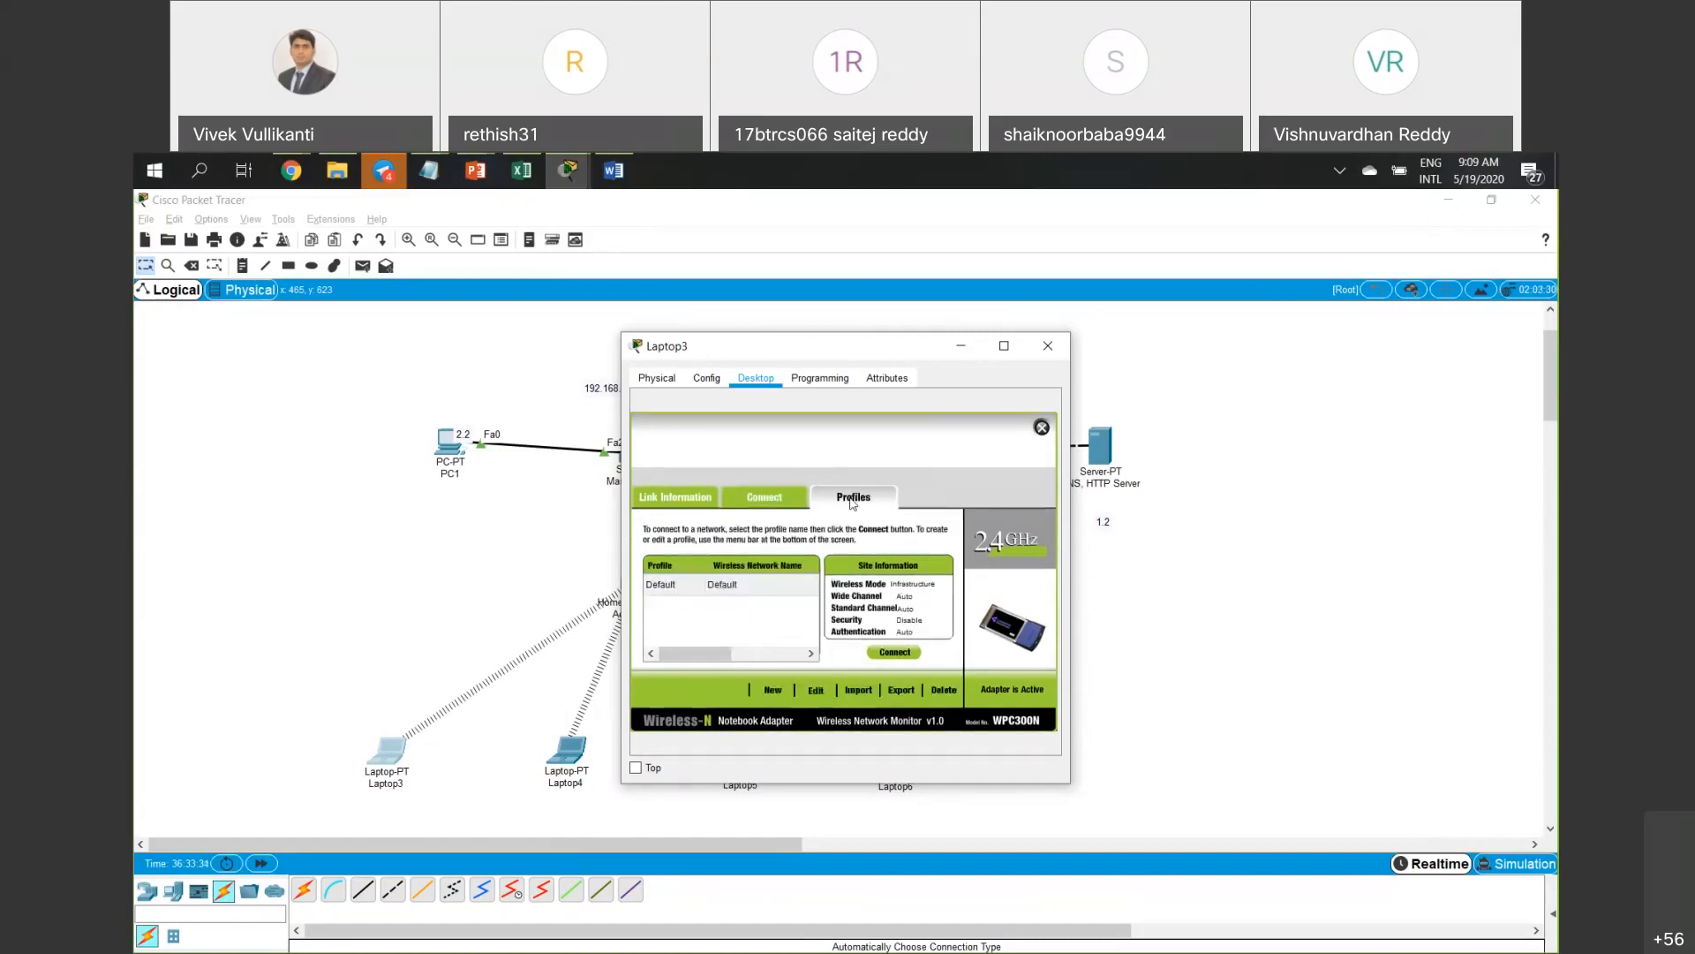
pyautogui.click(795, 505)
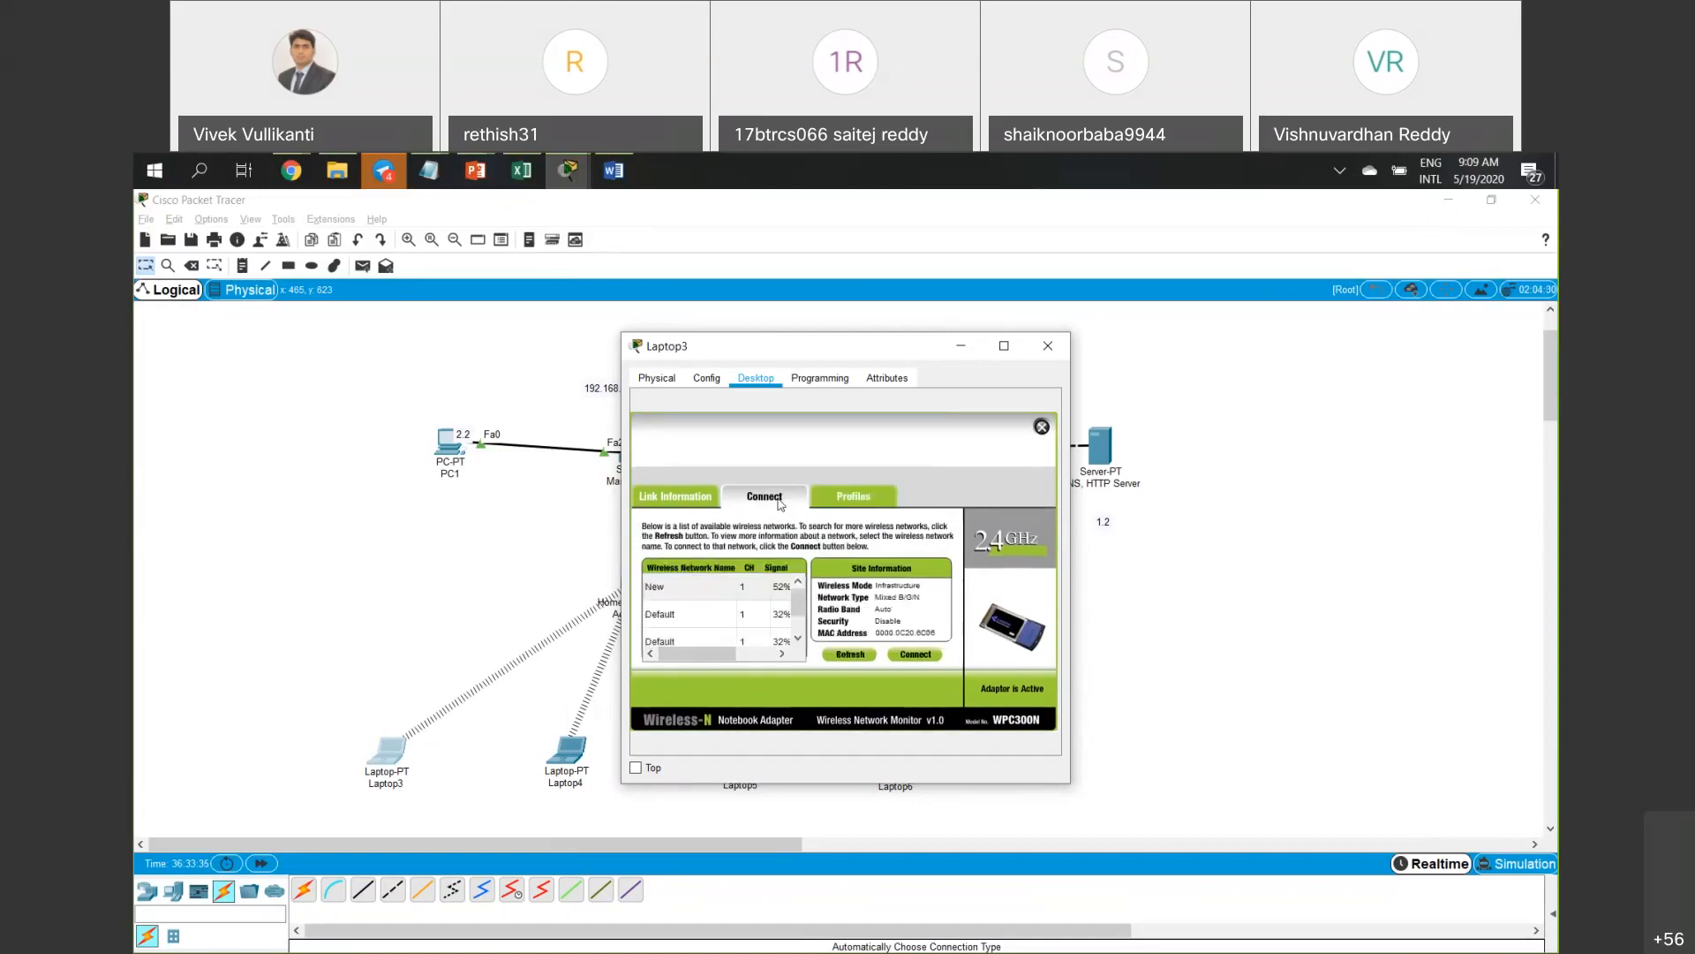
pyautogui.click(678, 587)
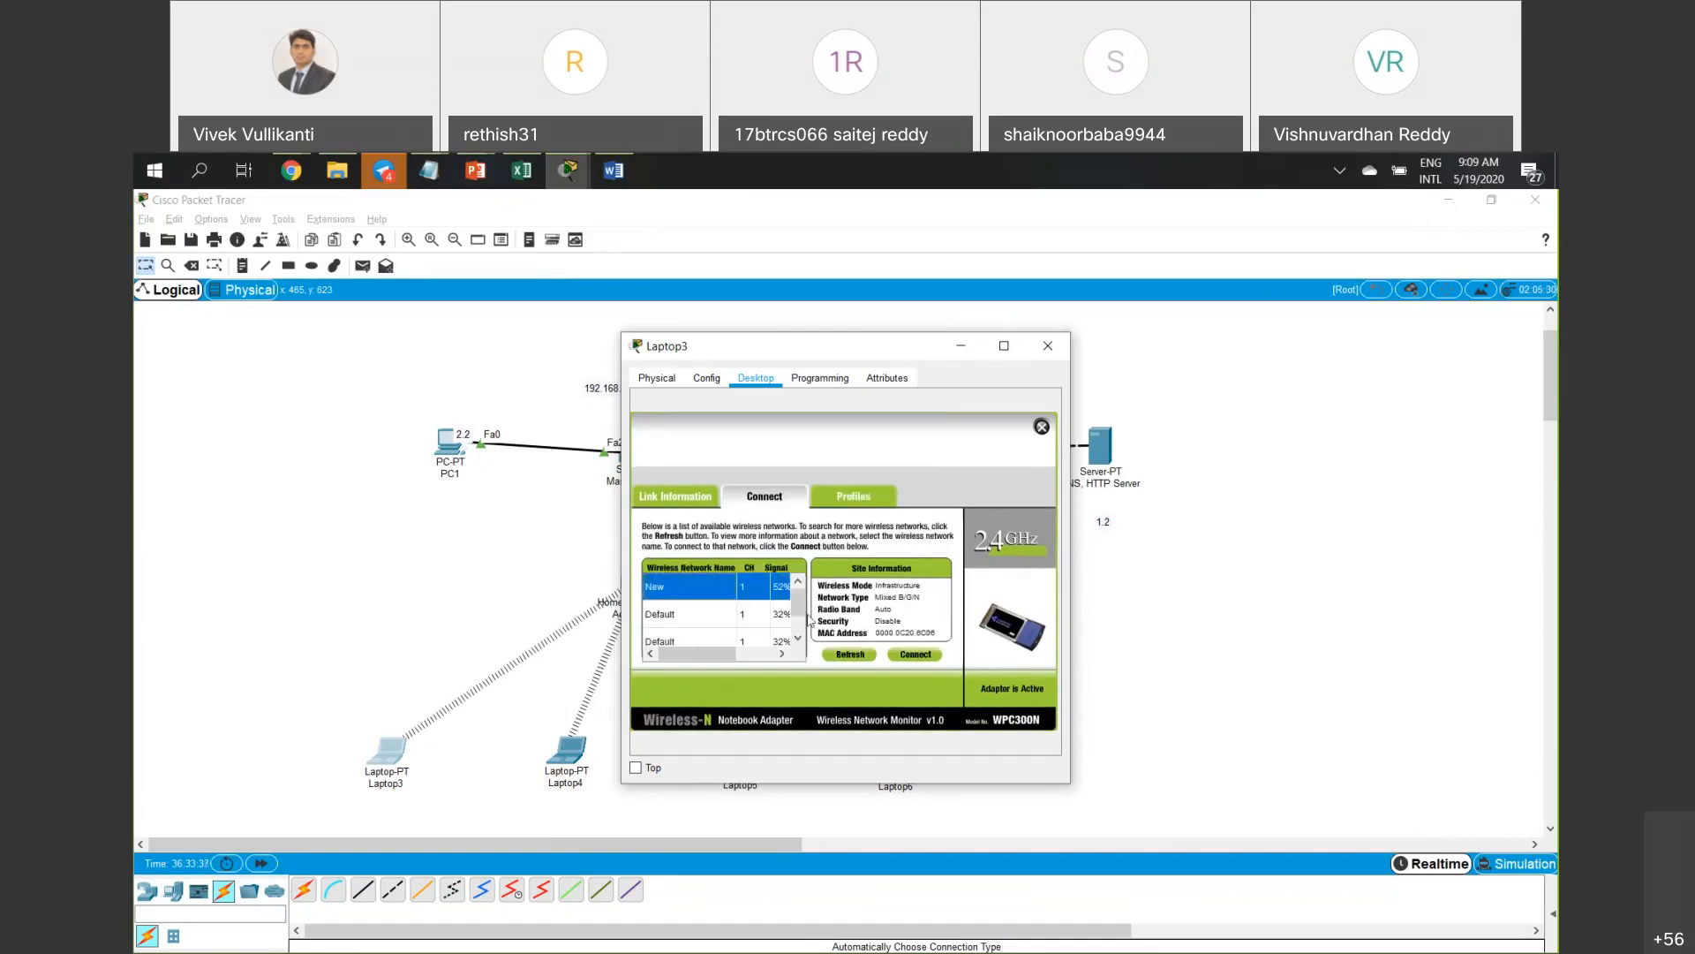
# Connect Laptop3 to the New network and close its window.
pyautogui.click(914, 655)
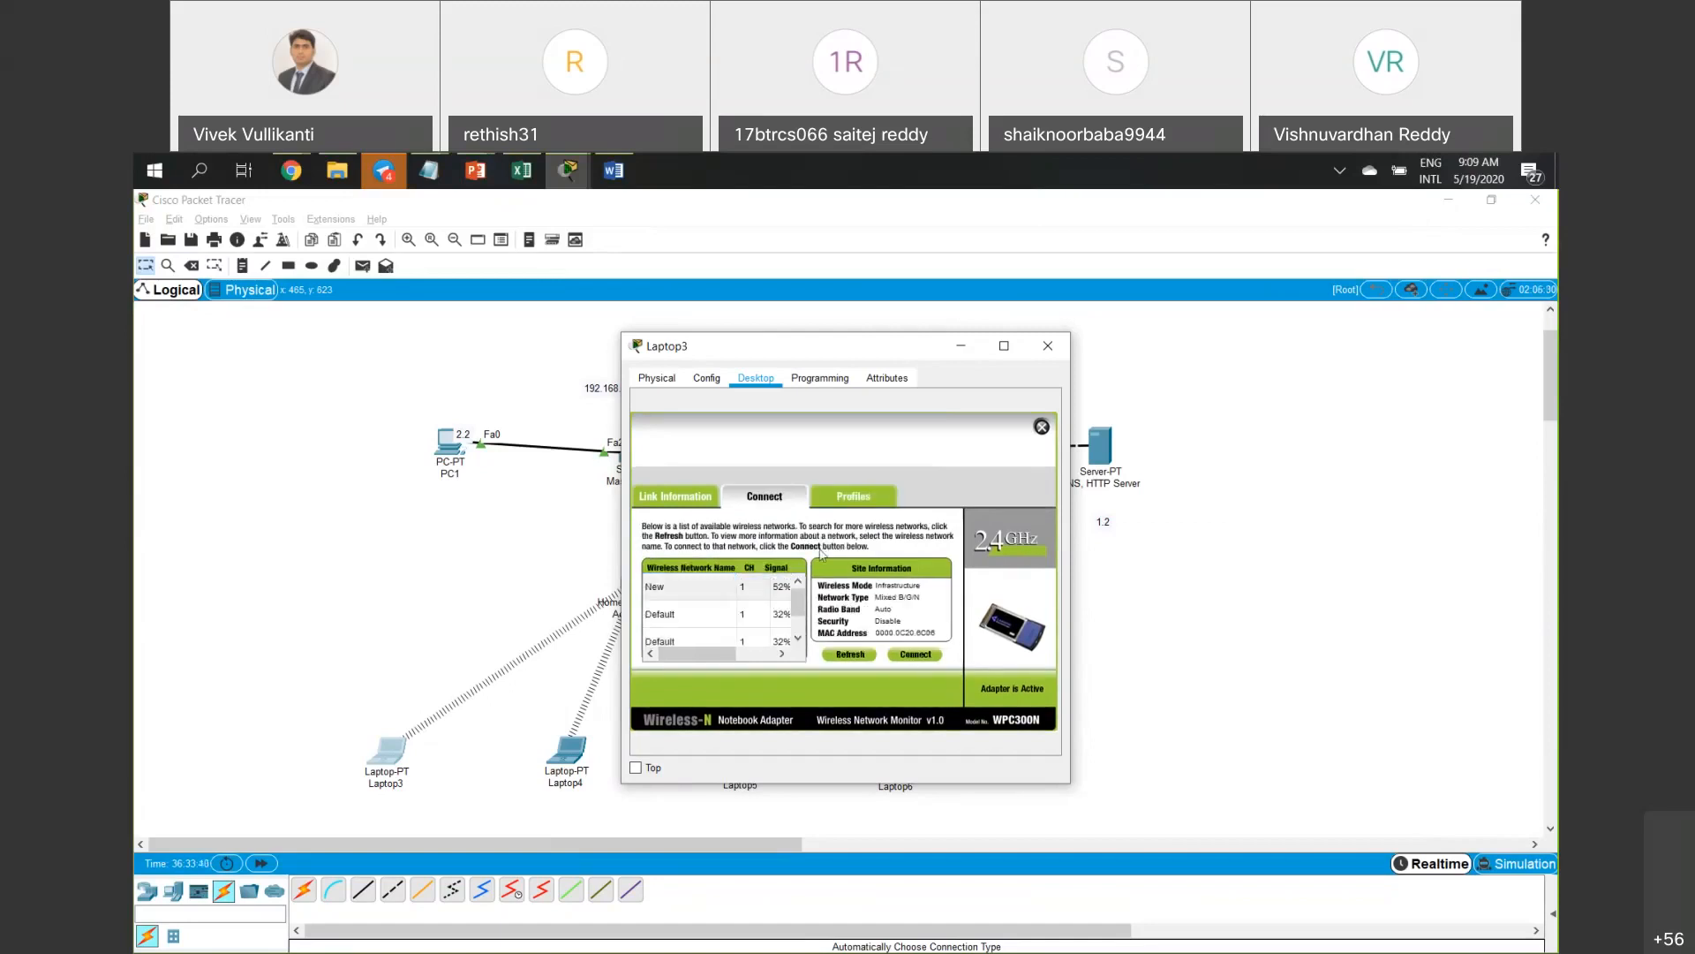
pyautogui.click(765, 498)
pyautogui.click(701, 597)
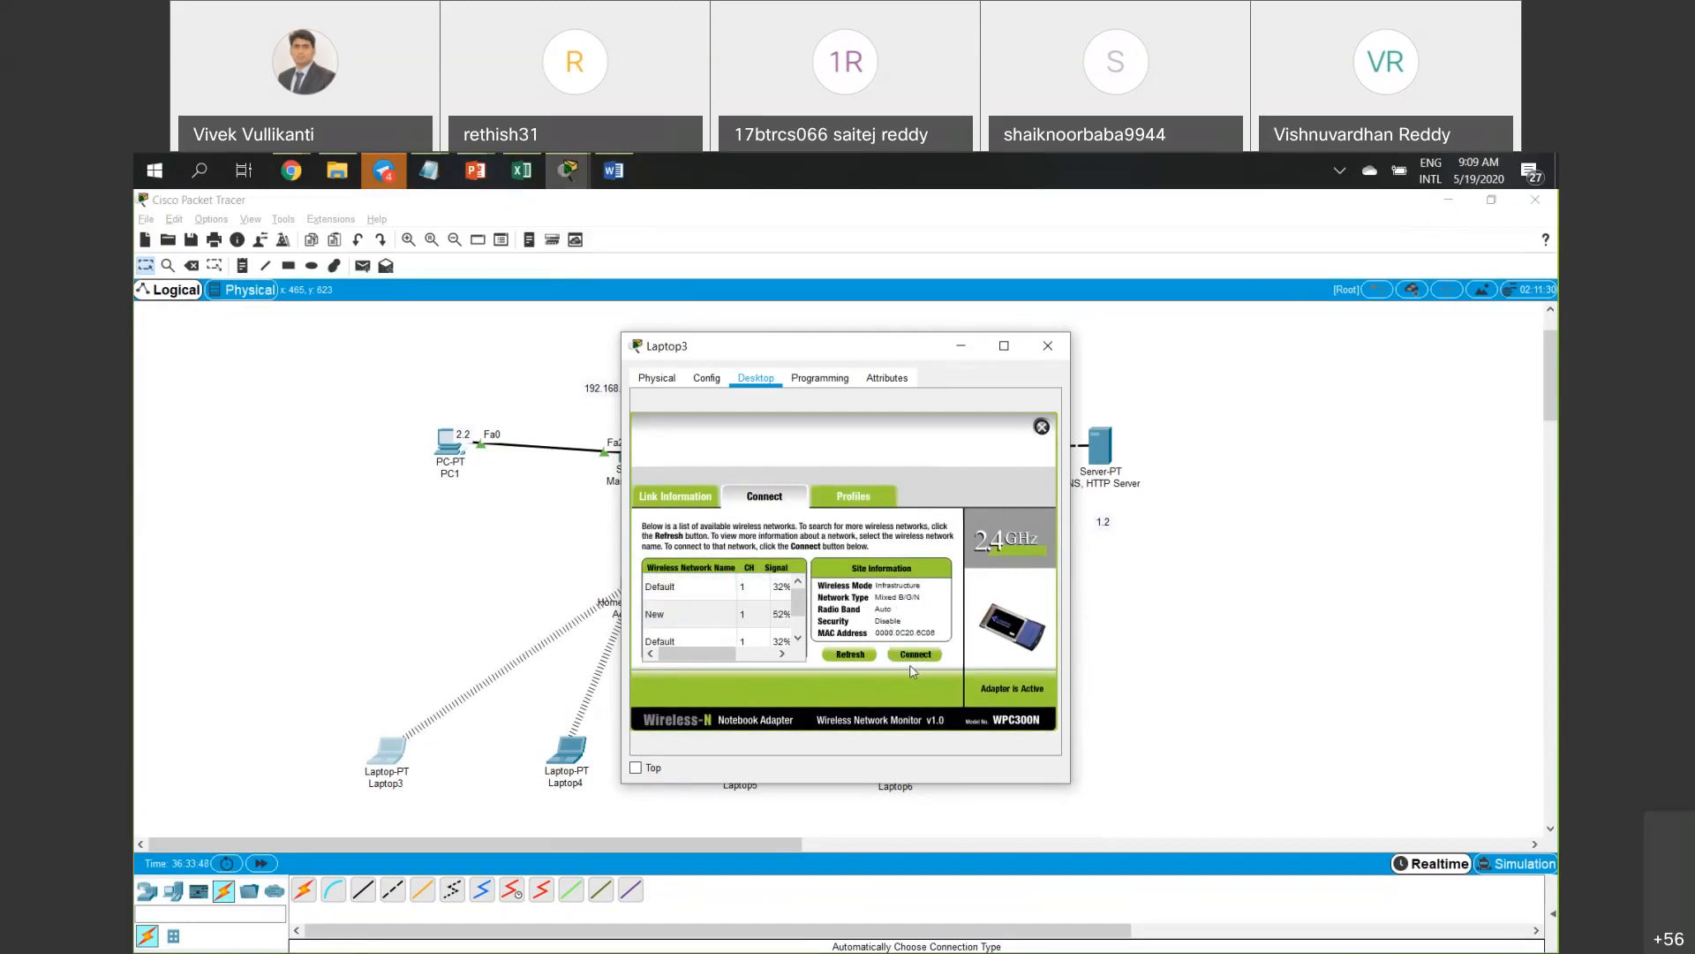
pyautogui.click(1048, 345)
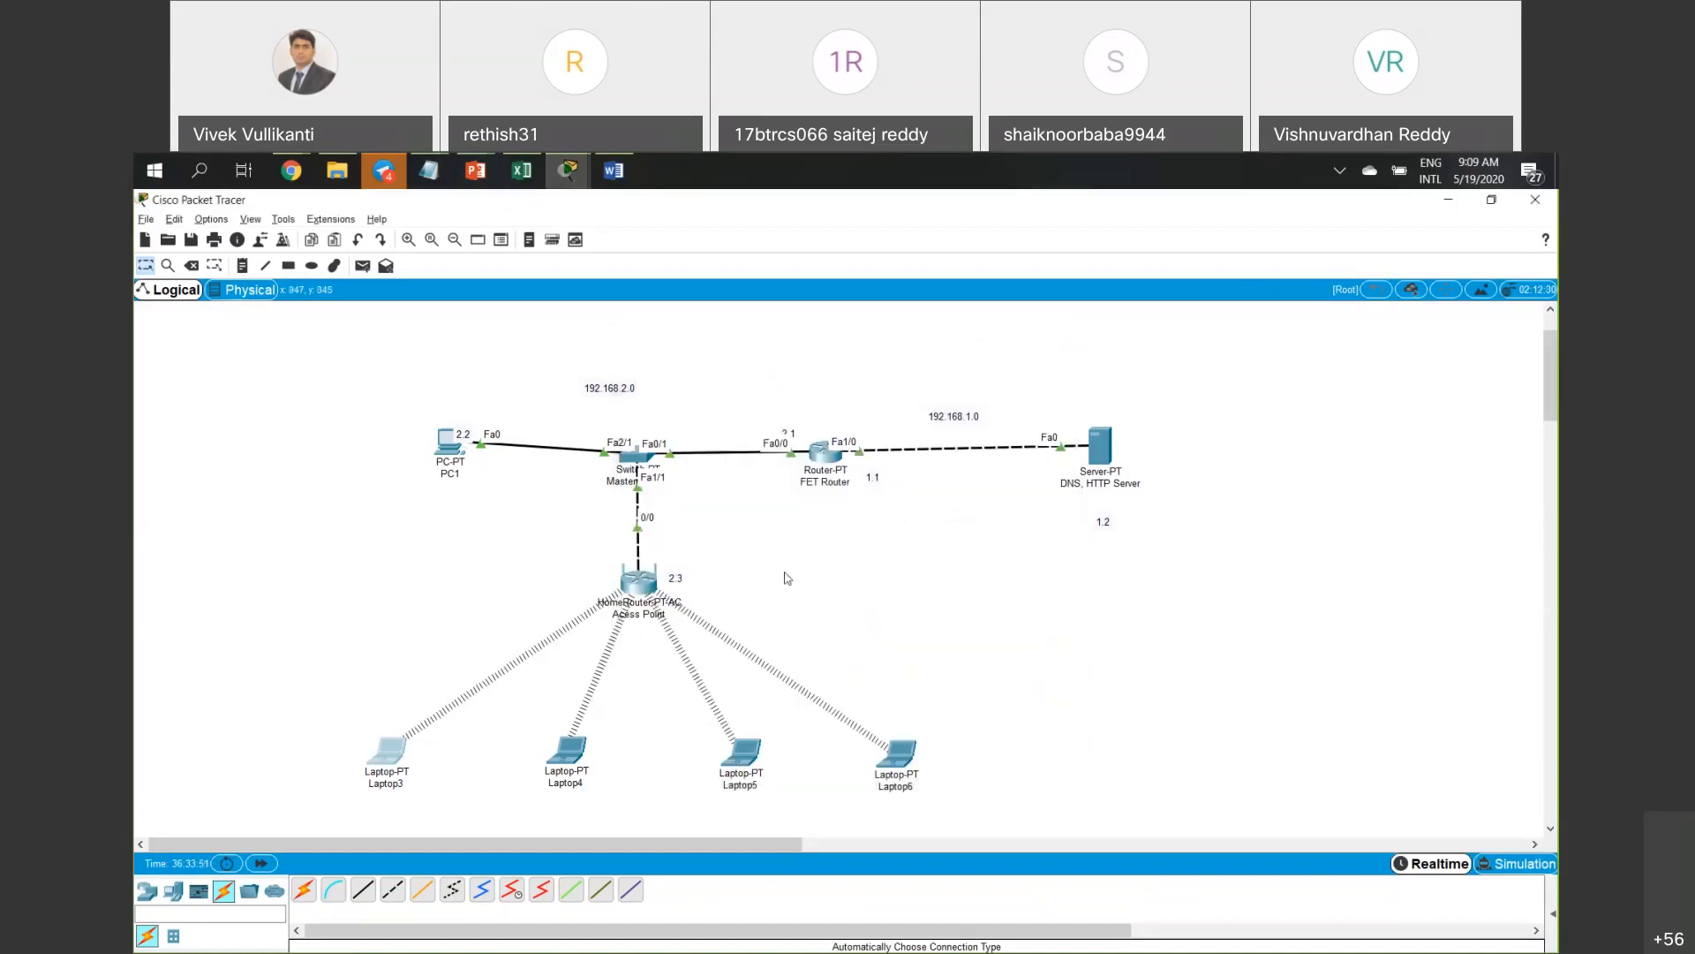
# Disable SSID broadcast on the 2.4 GHz, 5 GHz-2 and 5 GHz-1 bands, save, and close.
pyautogui.click(649, 587)
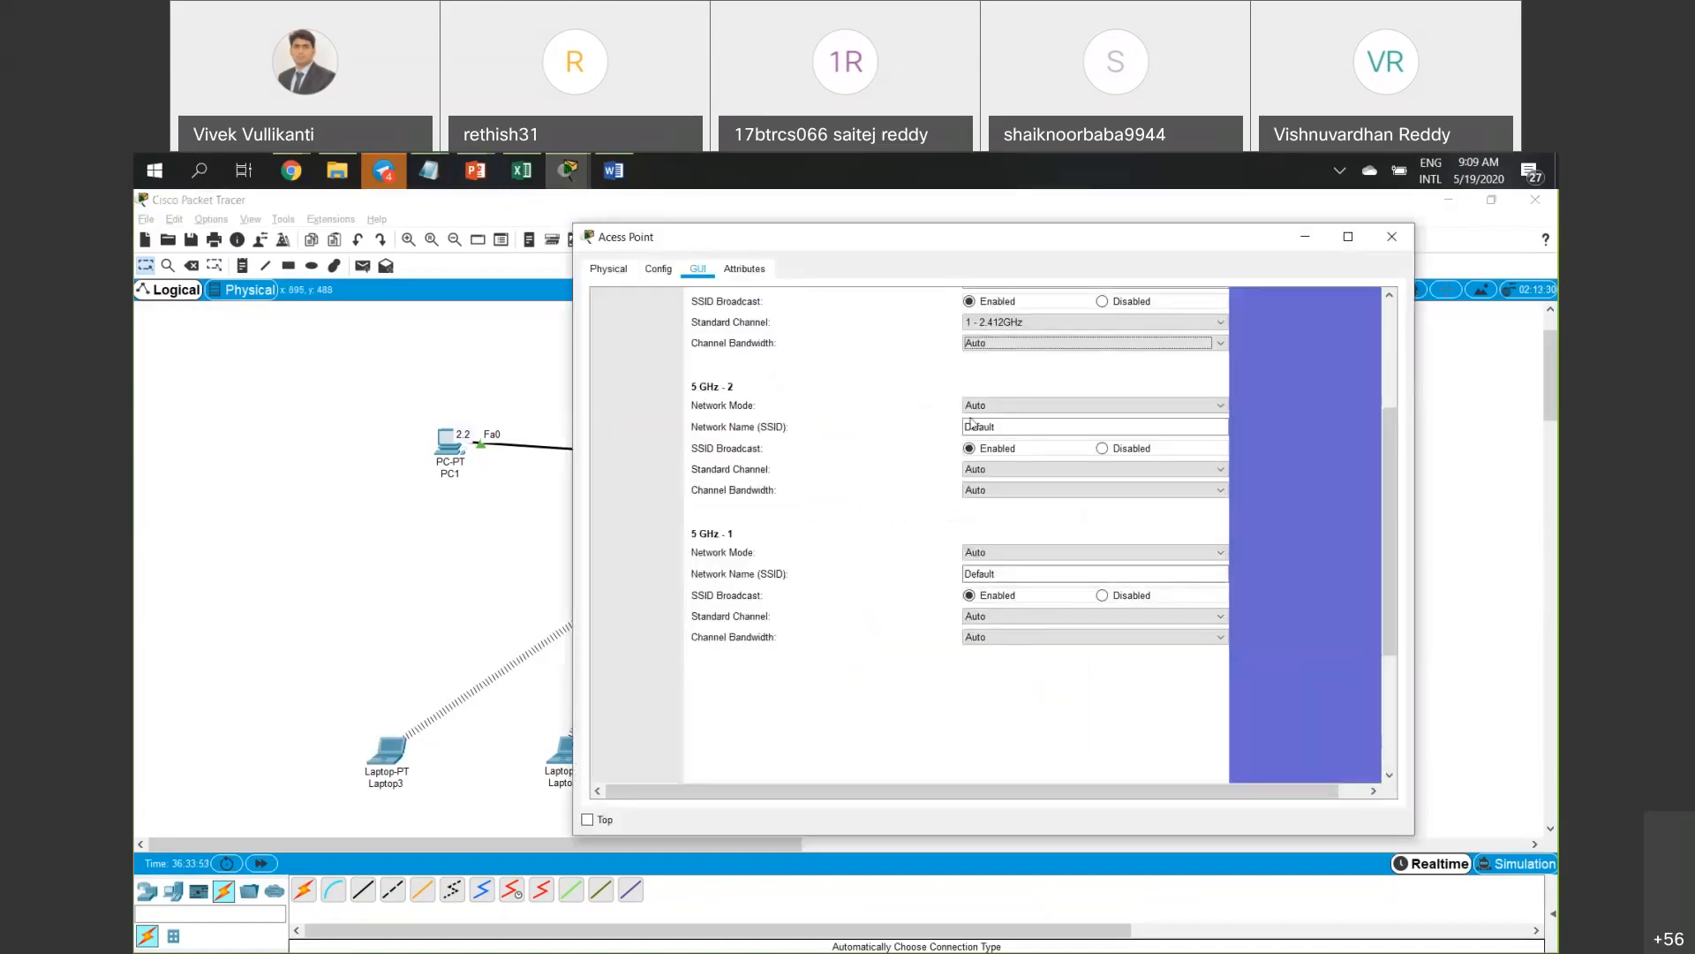
pyautogui.scroll(1, 907, 410)
pyautogui.click(1102, 346)
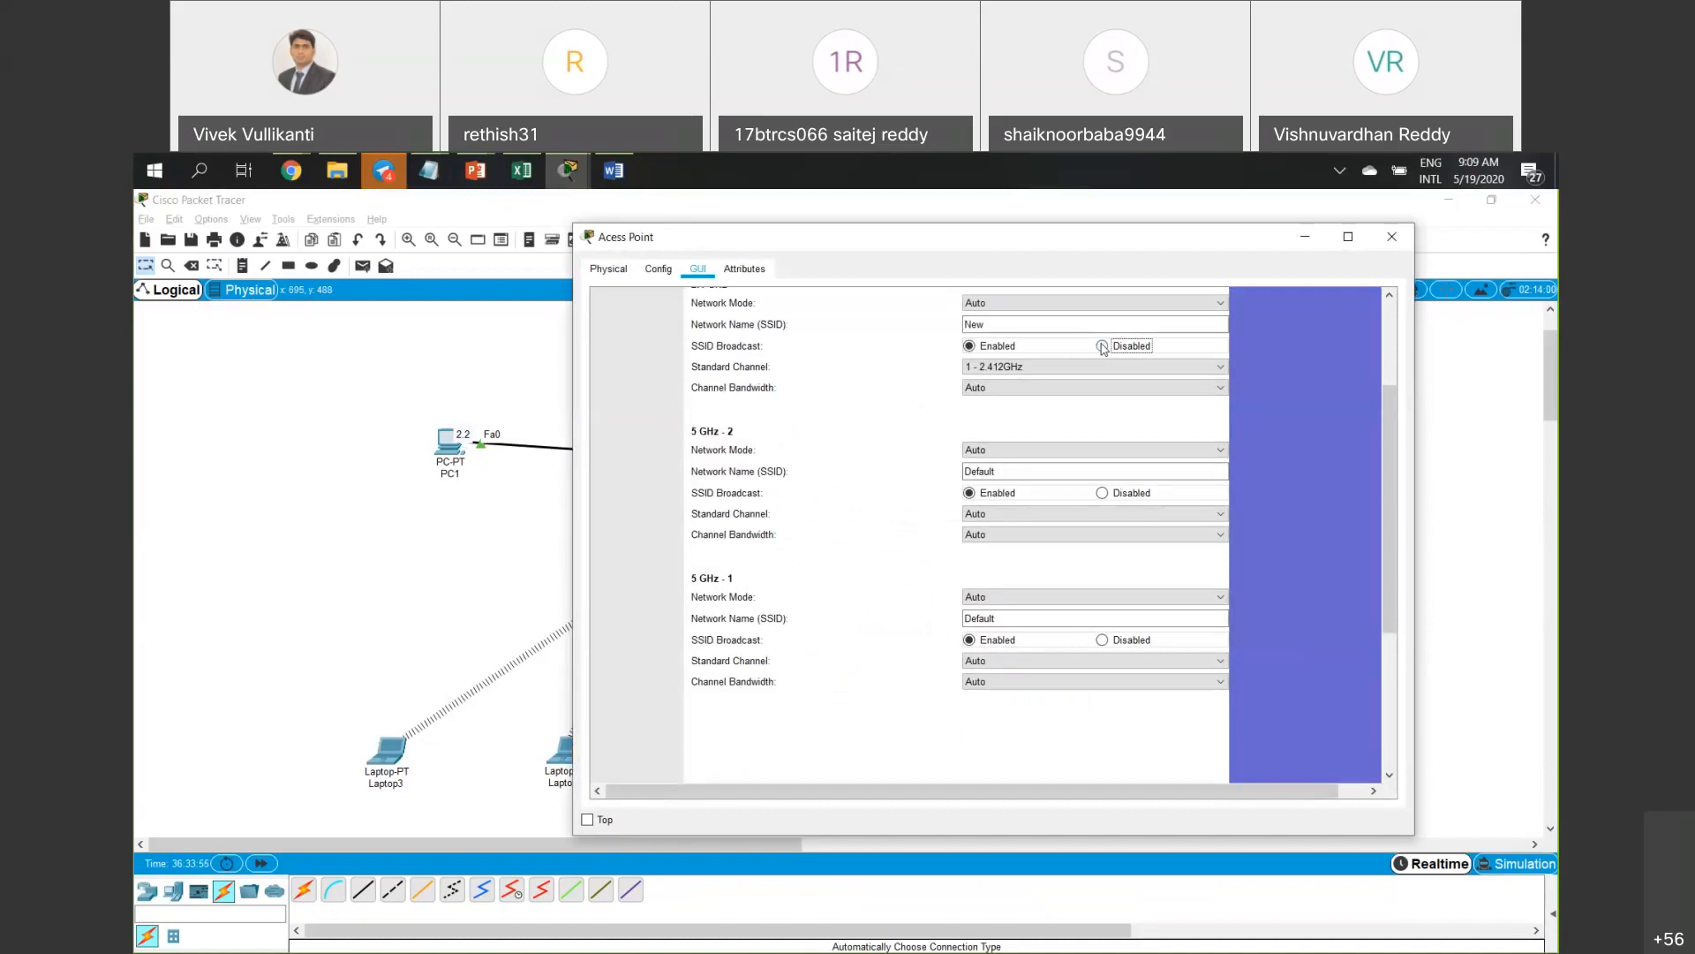
pyautogui.click(1103, 492)
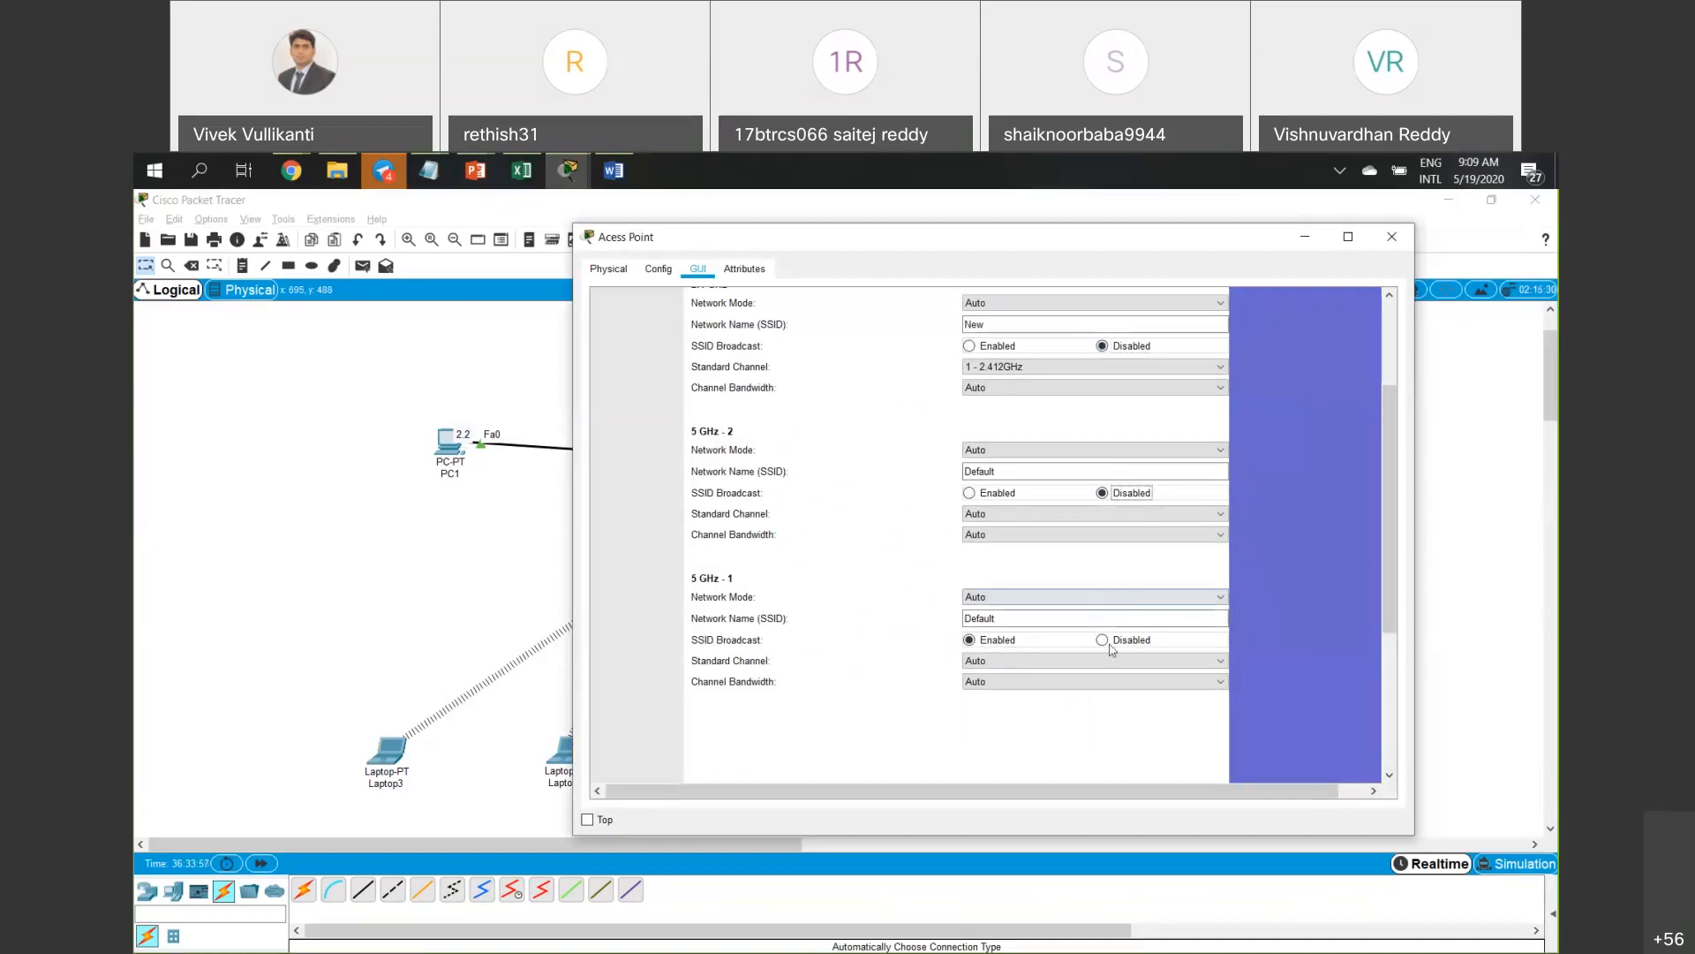
pyautogui.click(1103, 640)
pyautogui.scroll(-3, 1180, 663)
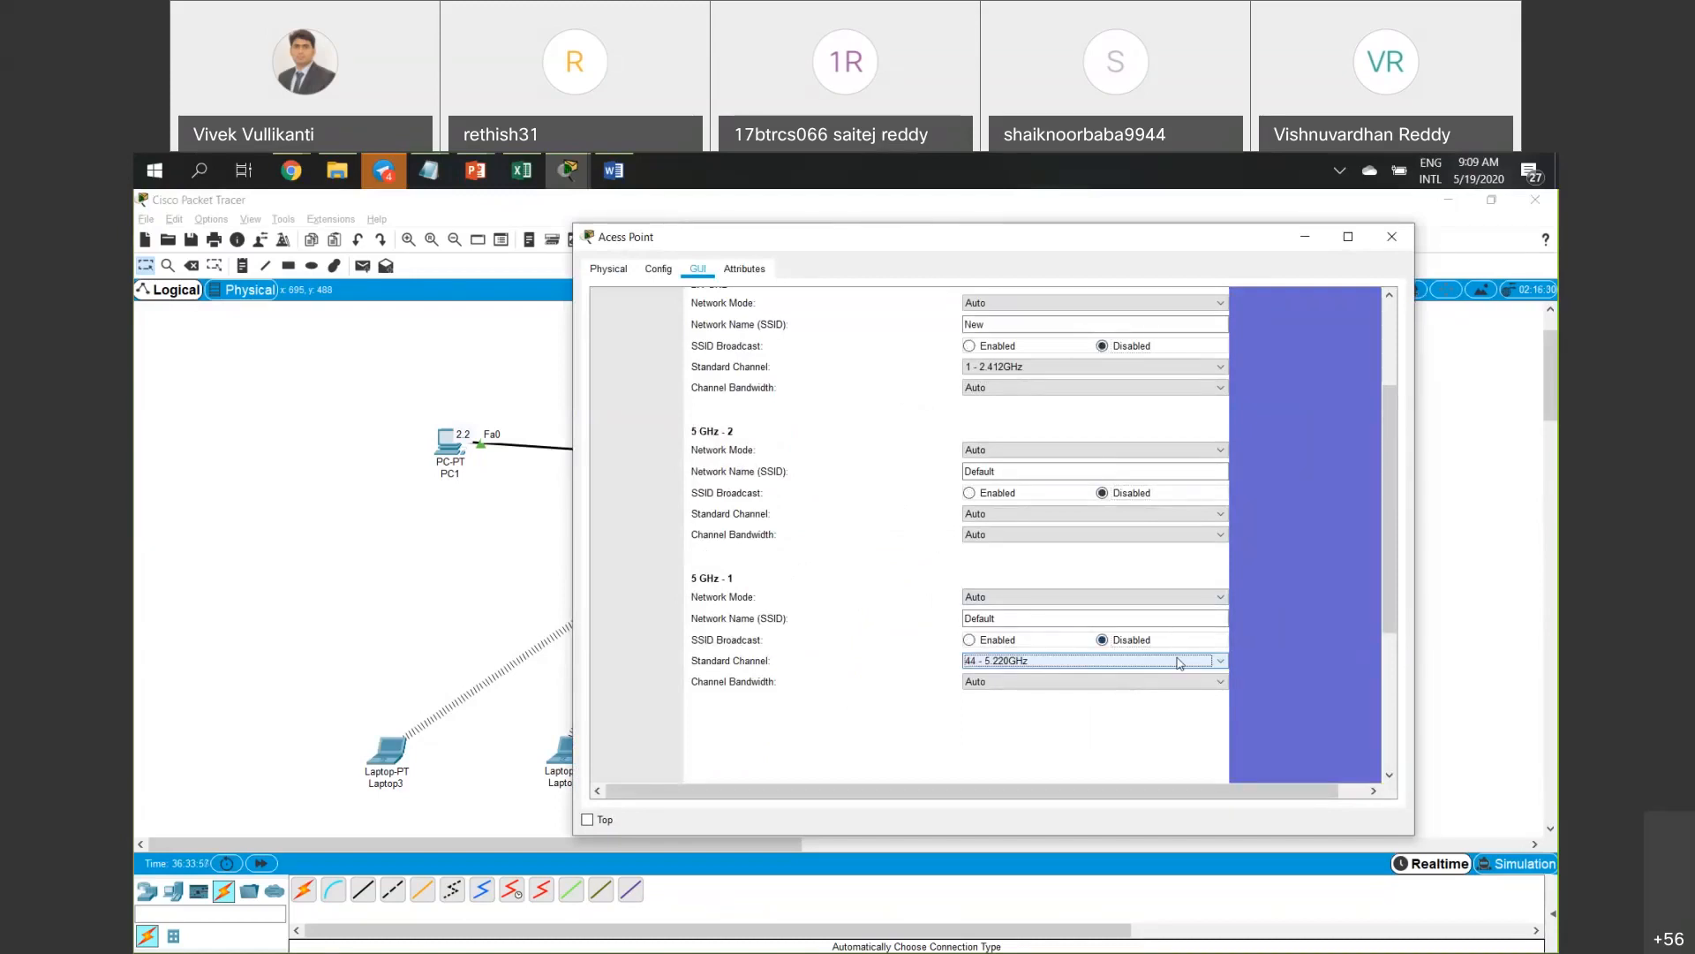
pyautogui.scroll(1, 1180, 662)
pyautogui.scroll(1, 1179, 662)
pyautogui.scroll(-4, 1162, 697)
pyautogui.scroll(-2, 1162, 697)
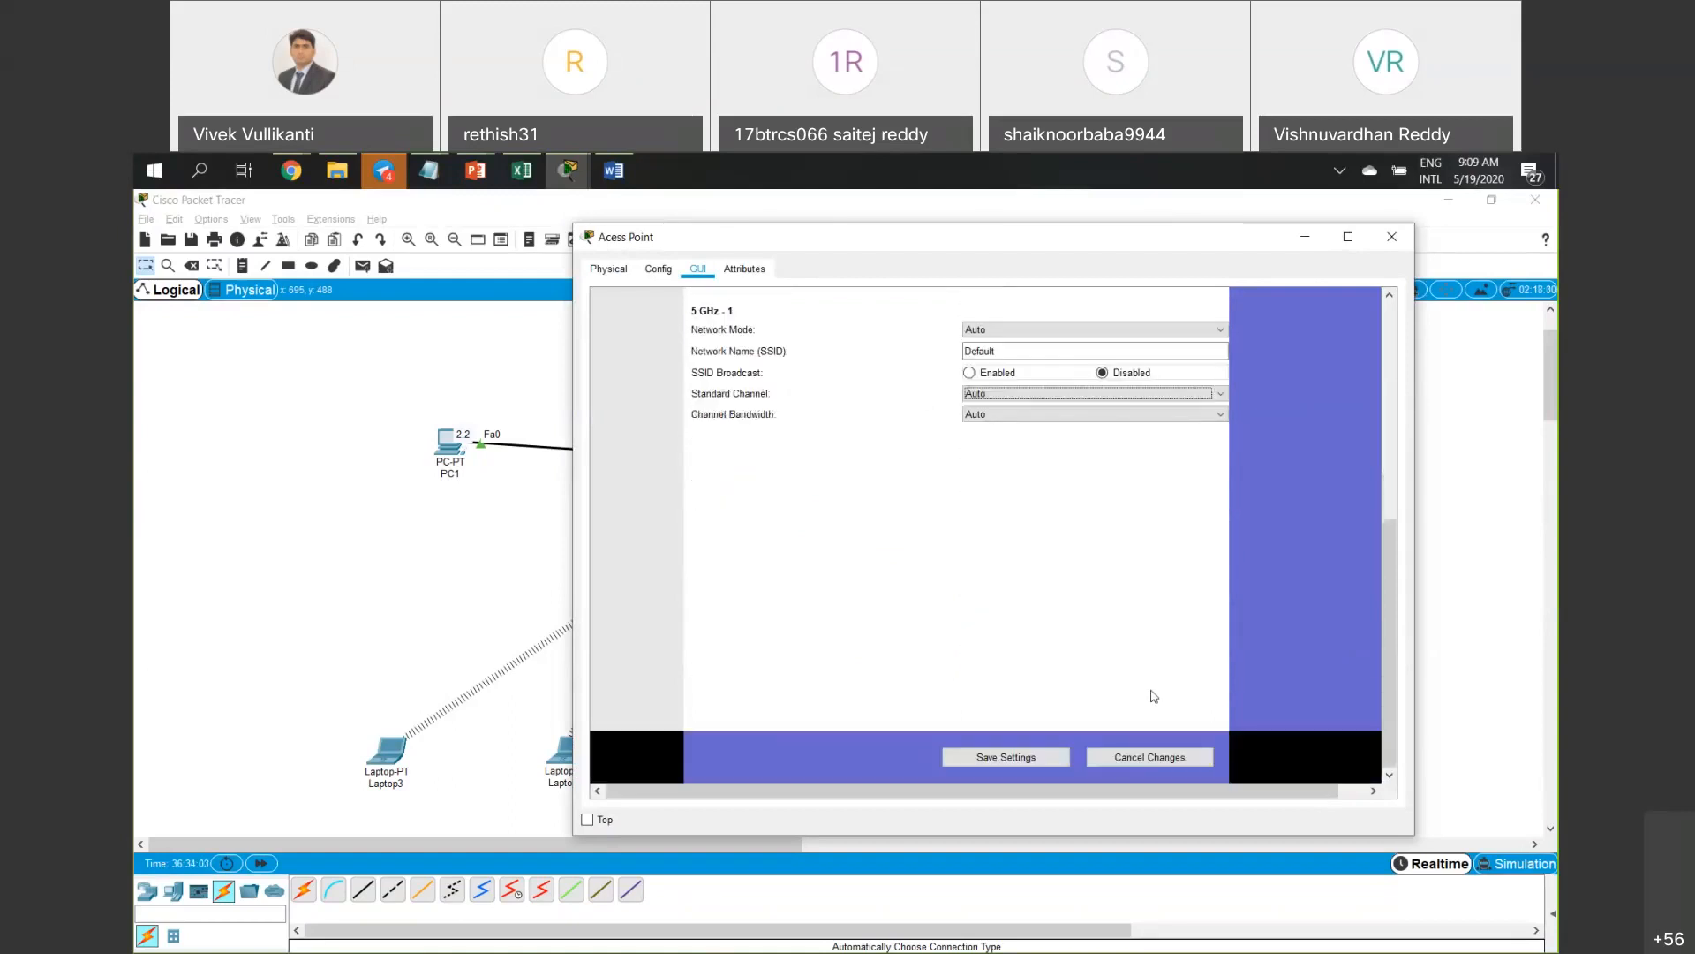
pyautogui.click(989, 756)
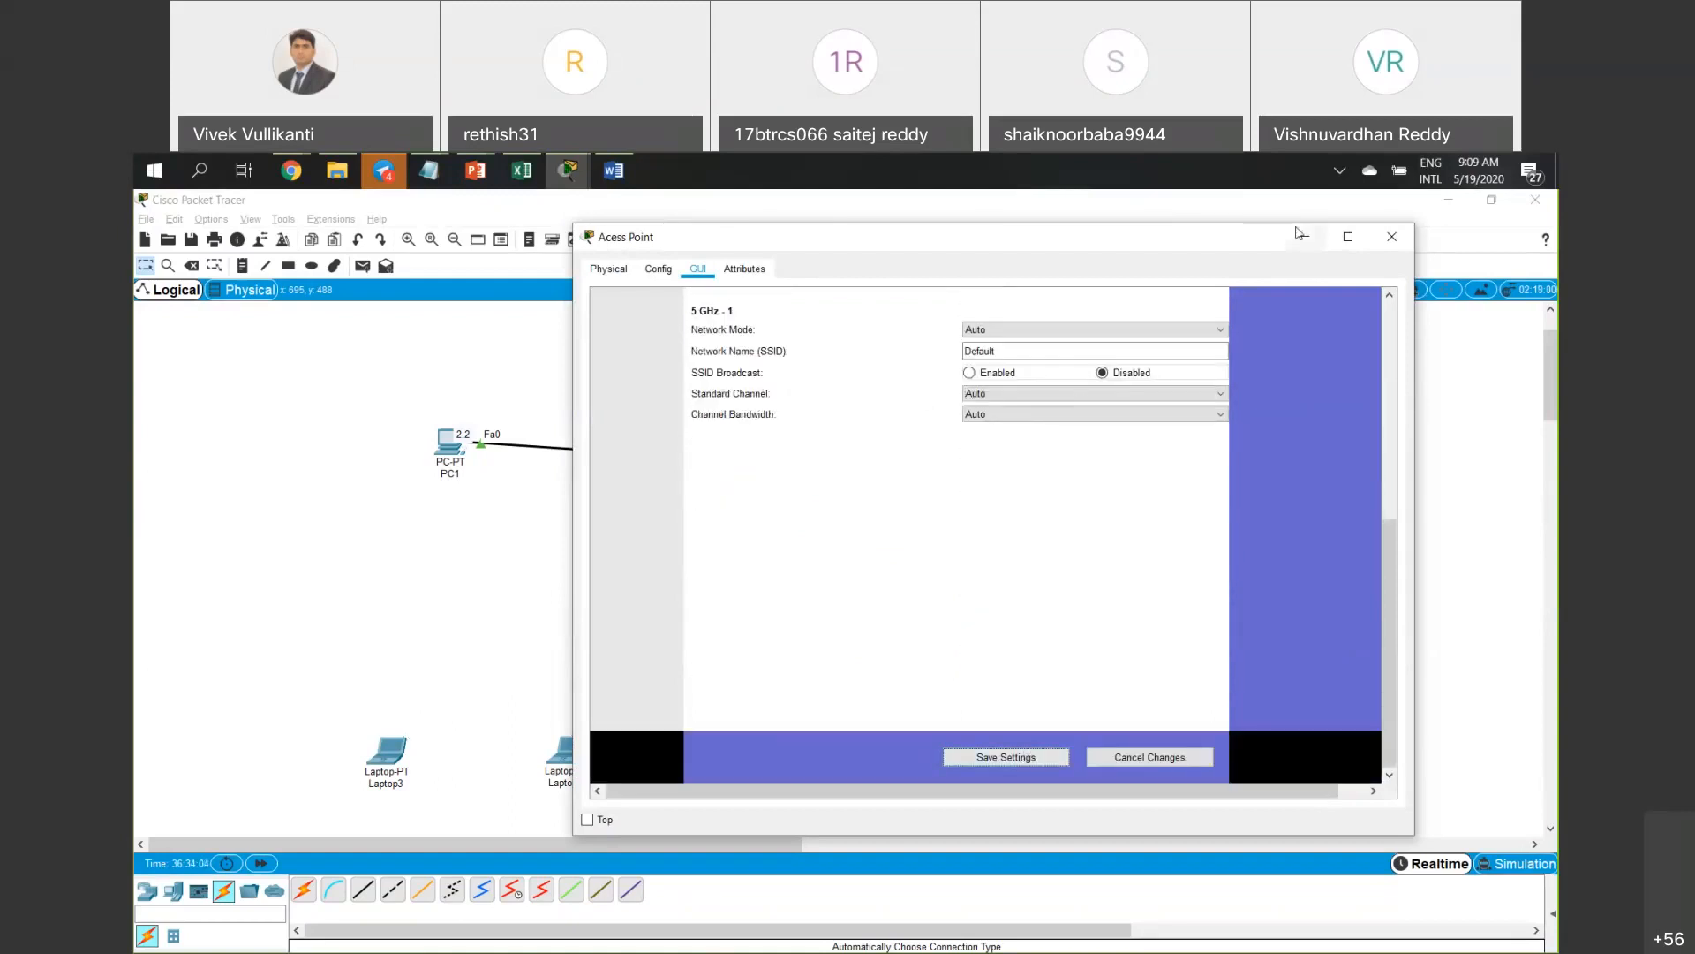
pyautogui.click(1304, 237)
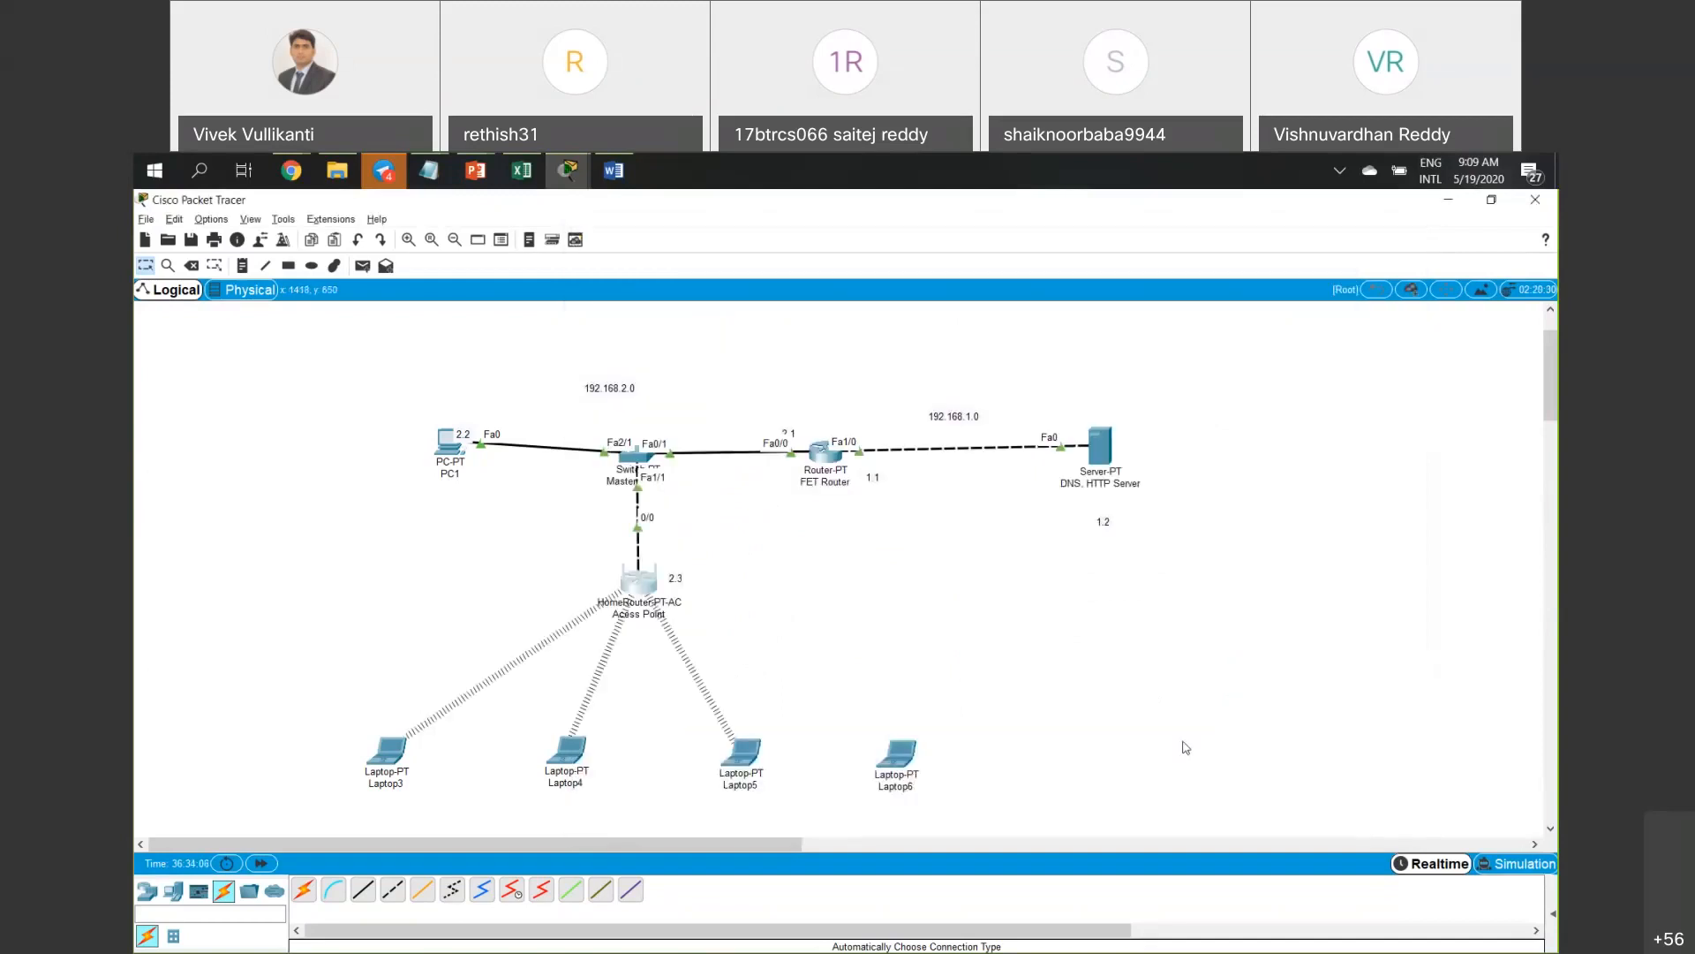
# Reopen the access point, save its wireless settings again, and close the window.
pyautogui.moveTo(718, 785); pyautogui.dragTo(318, 744)
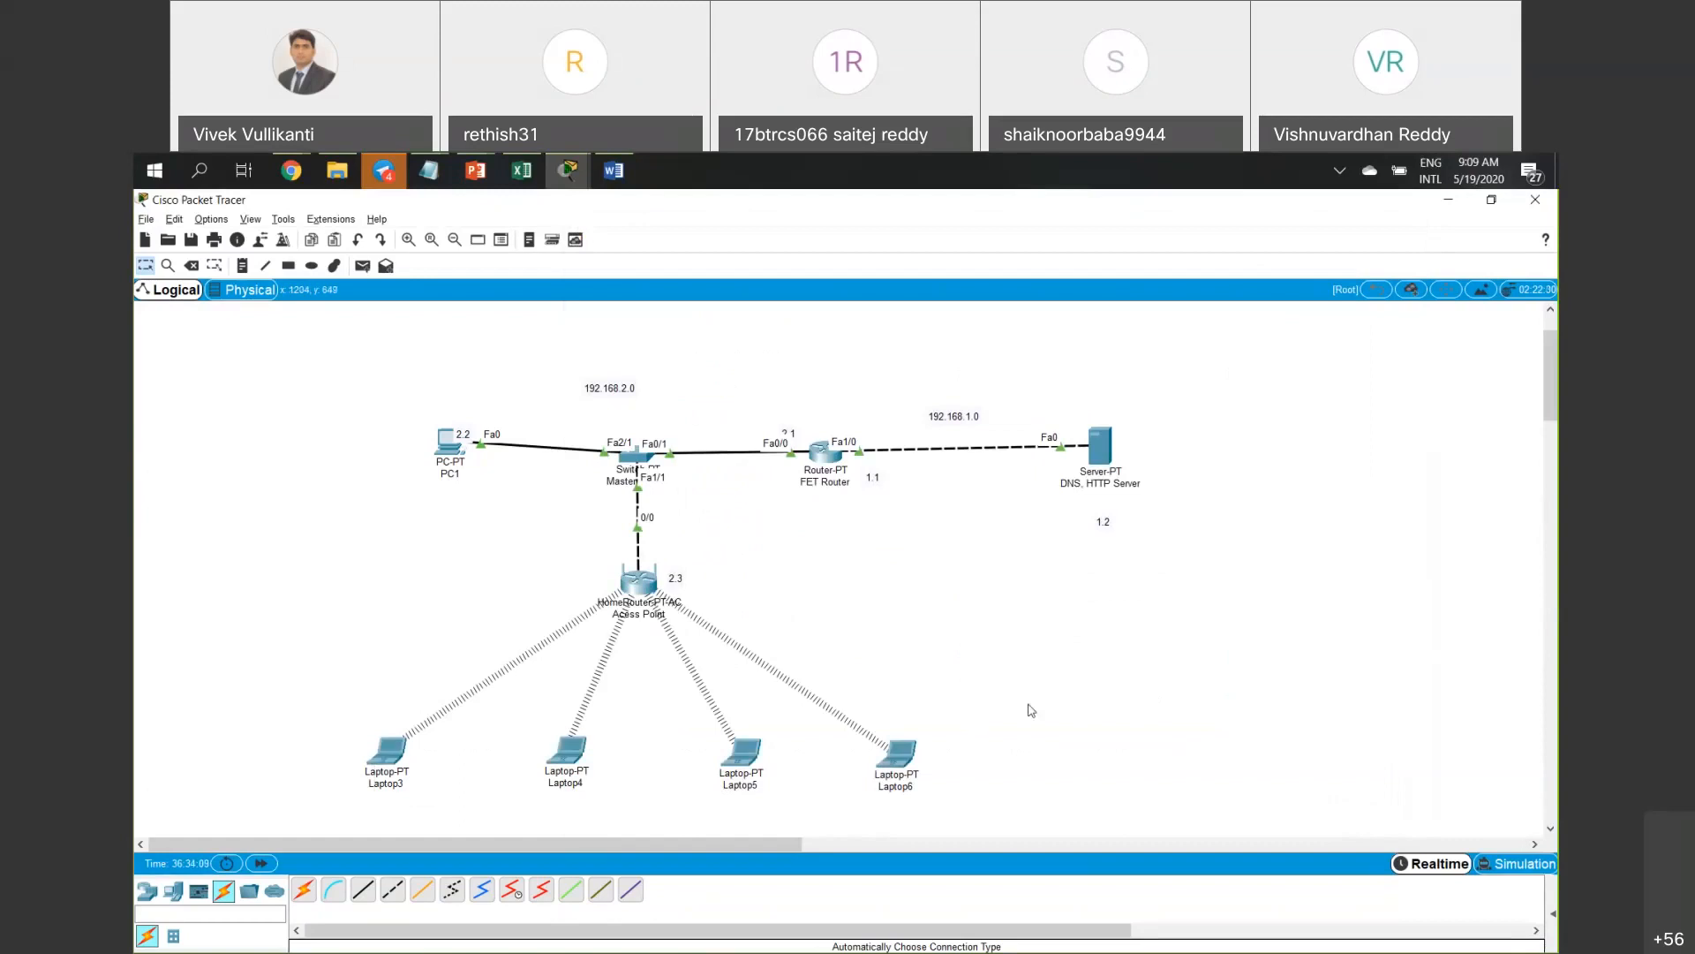
pyautogui.click(638, 583)
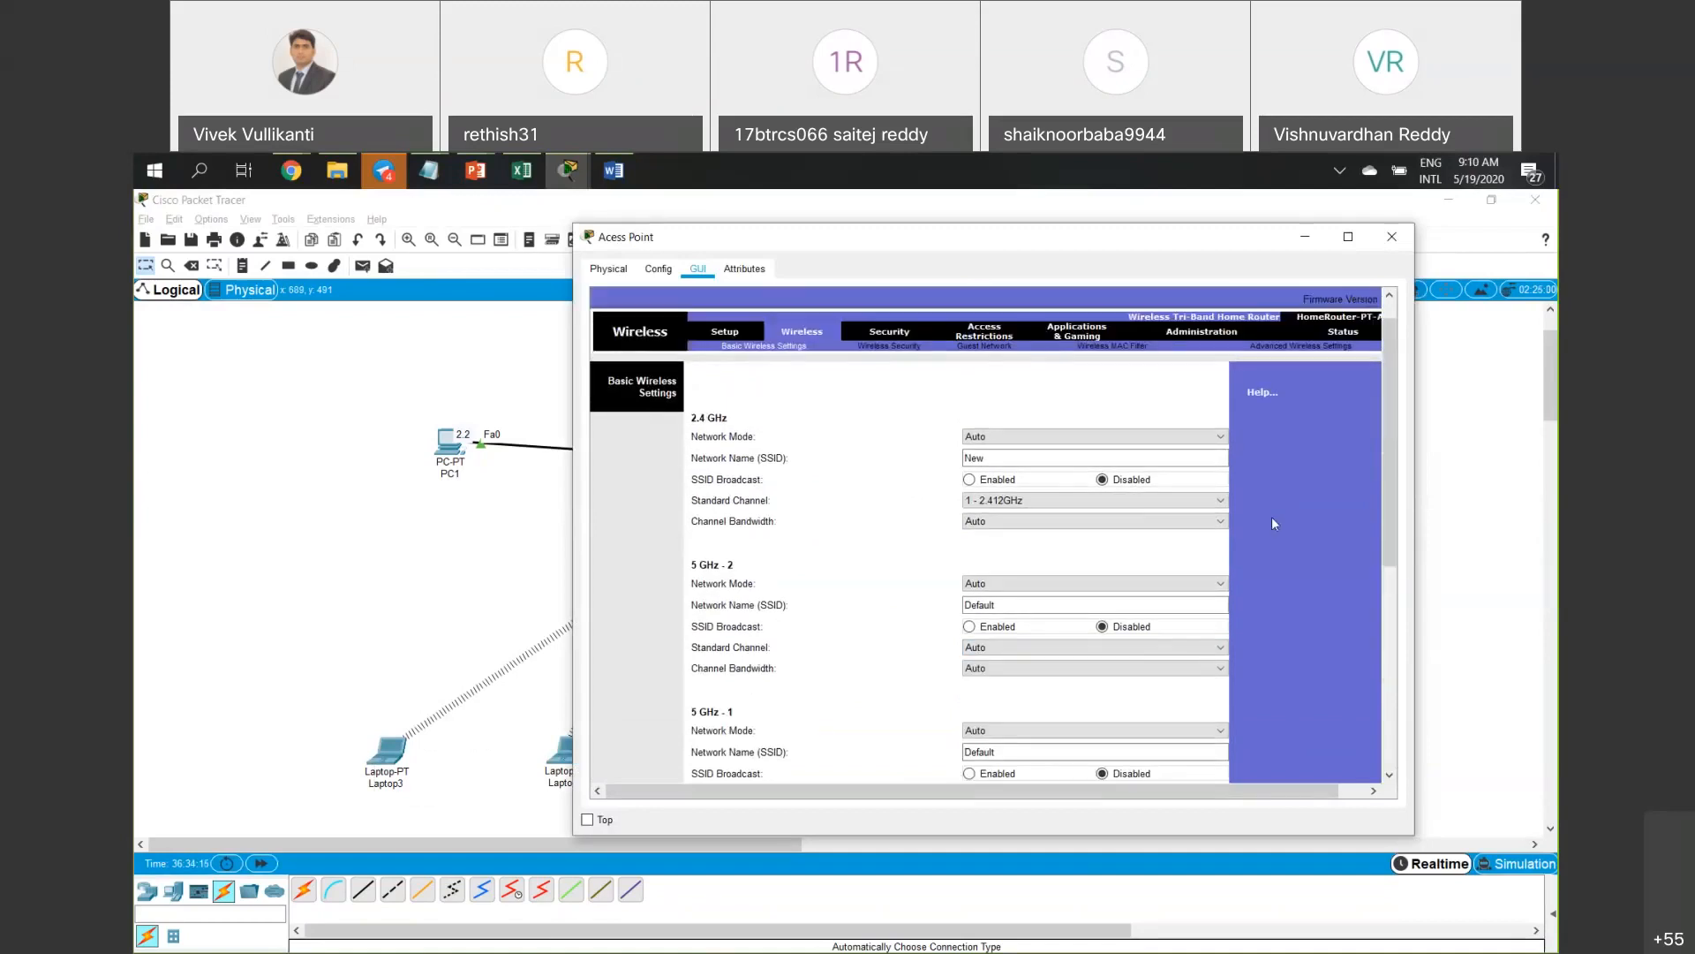
pyautogui.click(1024, 757)
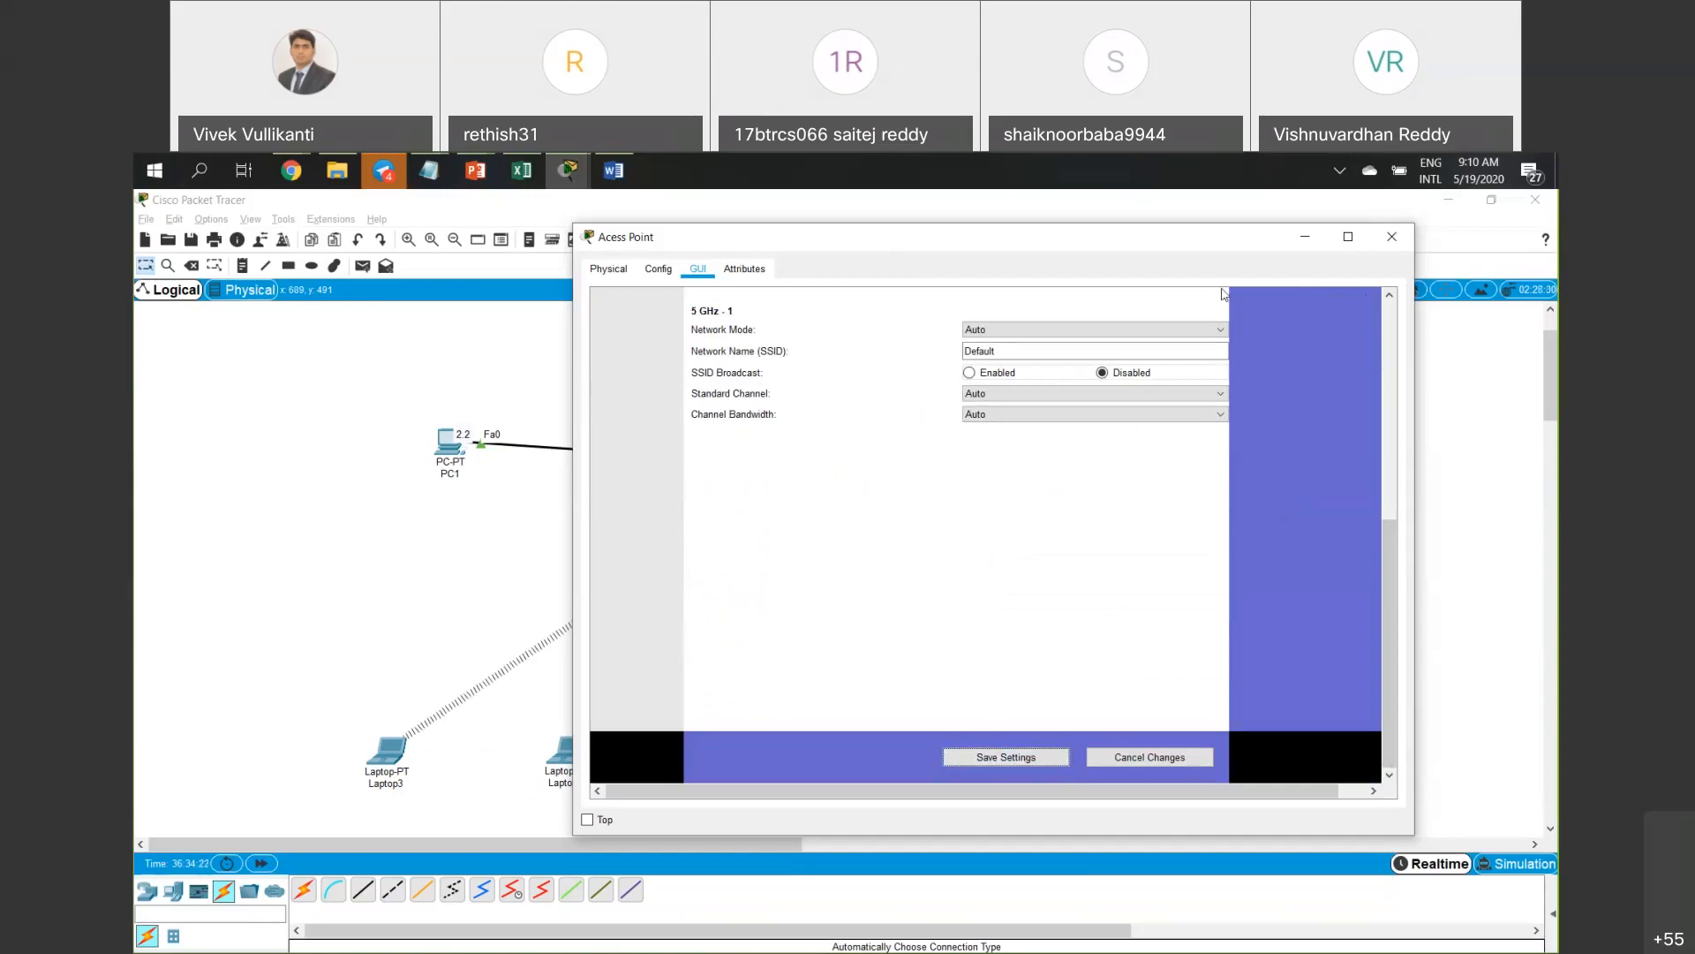
pyautogui.moveTo(1121, 251); pyautogui.dragTo(1355, 254)
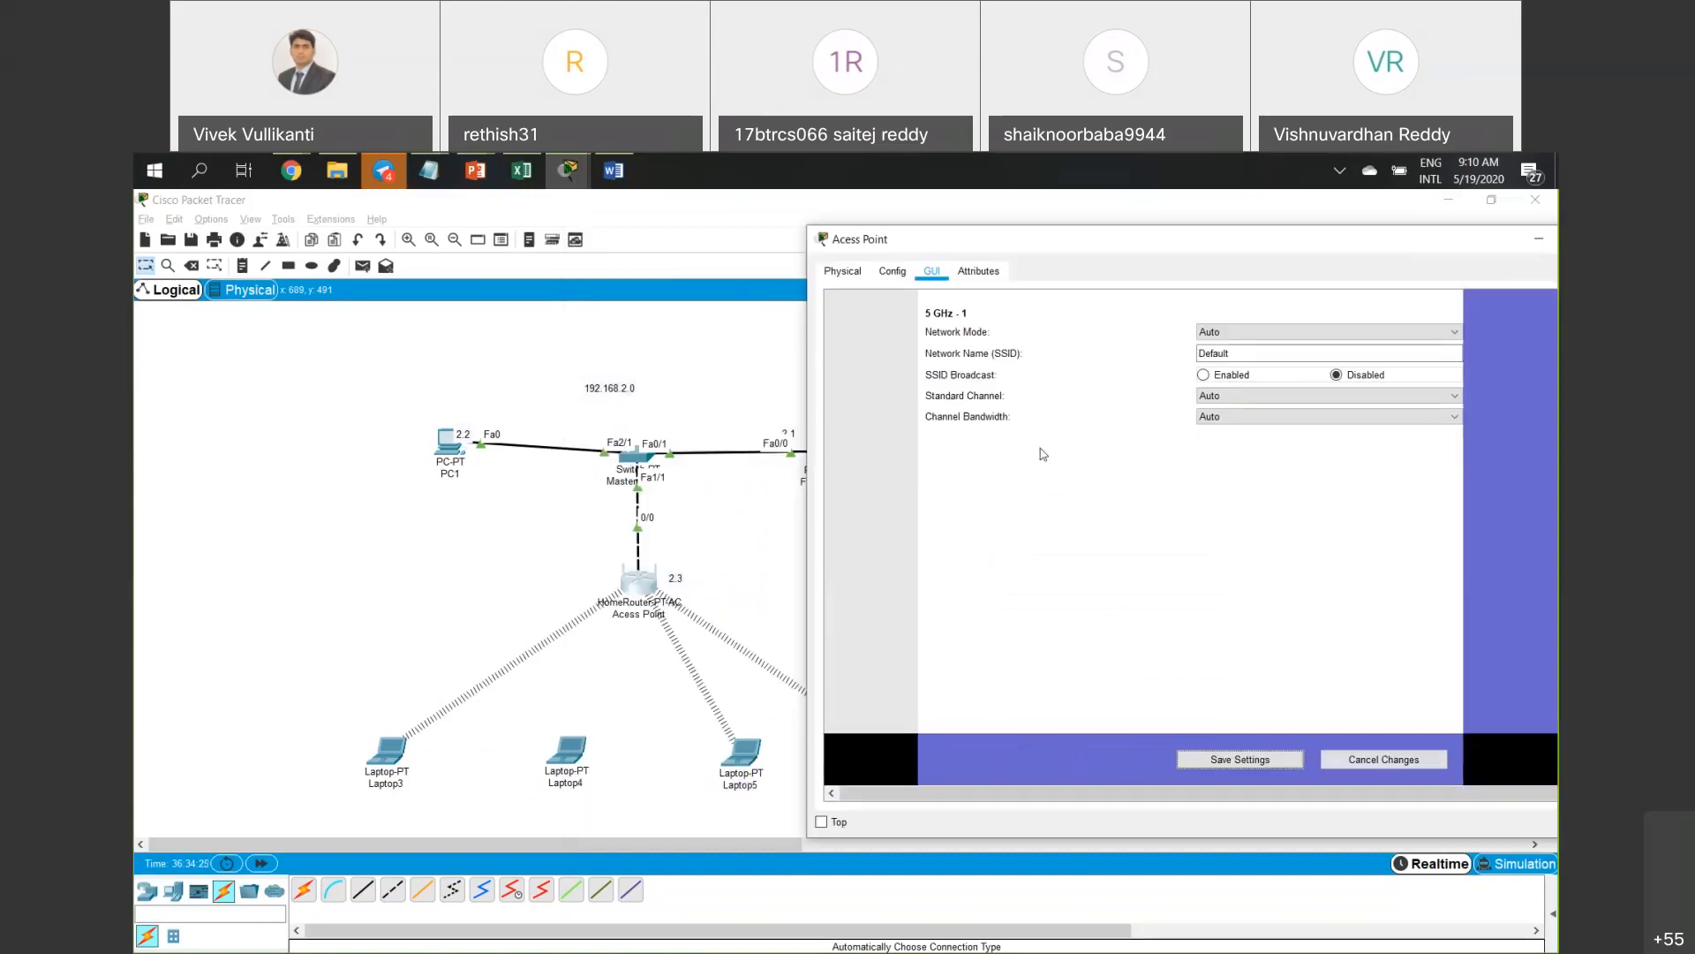
pyautogui.click(1234, 762)
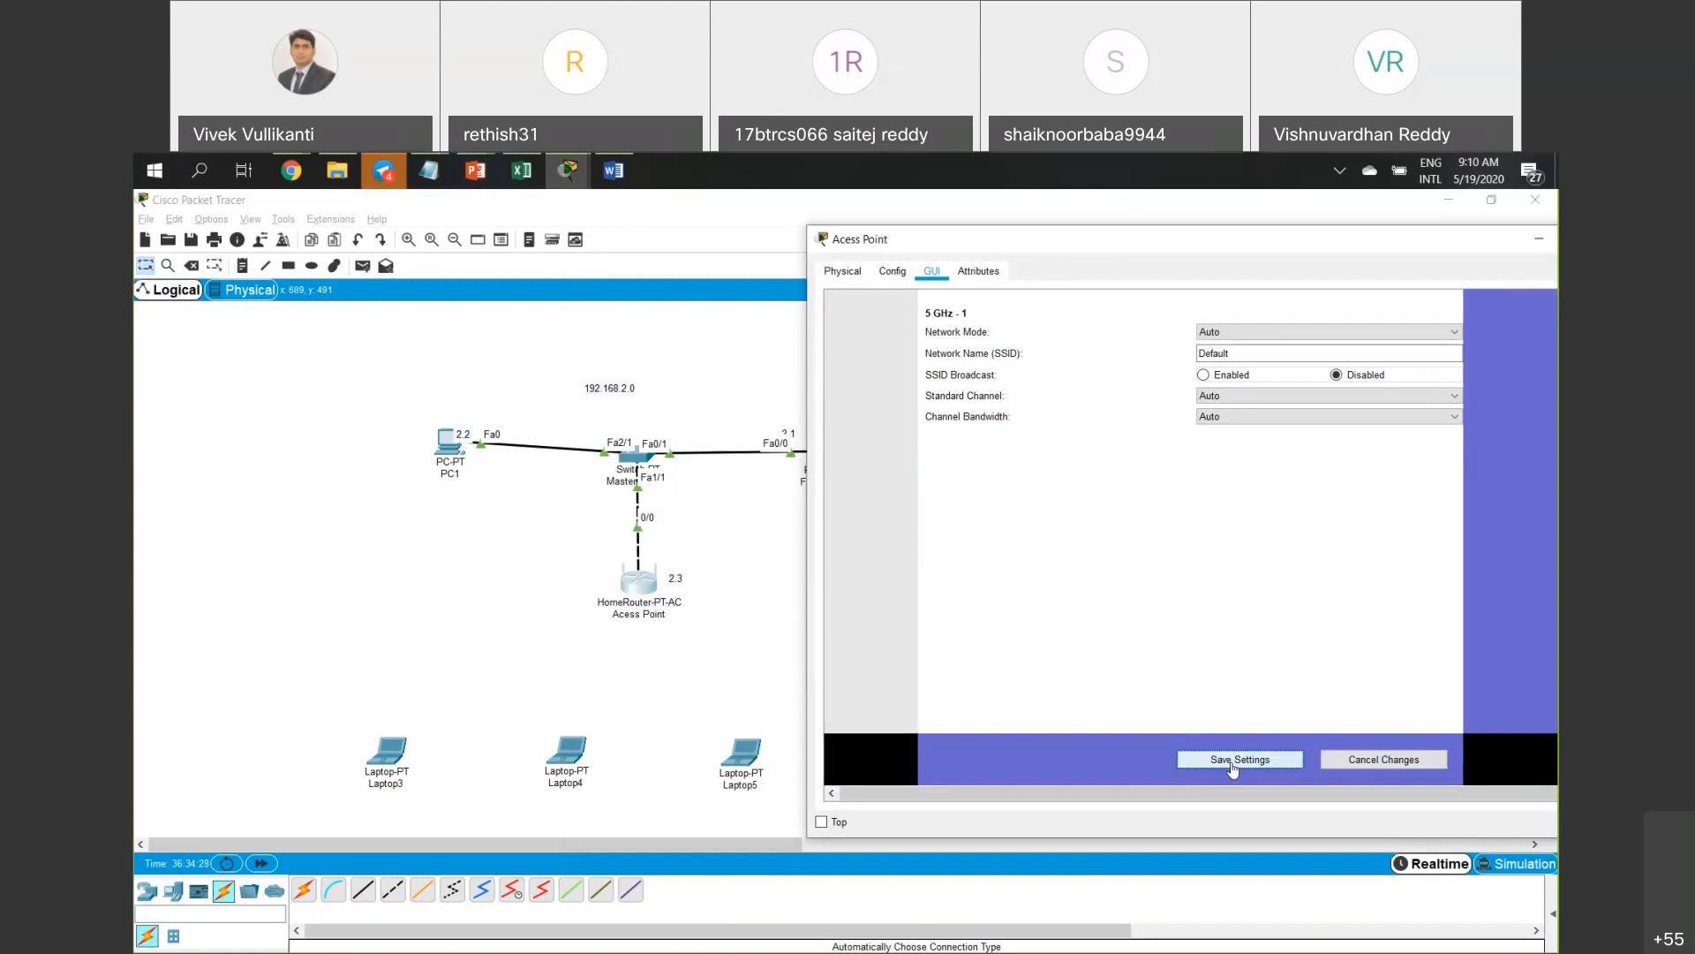
pyautogui.click(1222, 768)
pyautogui.scroll(3, 1134, 544)
pyautogui.scroll(3, 1134, 544)
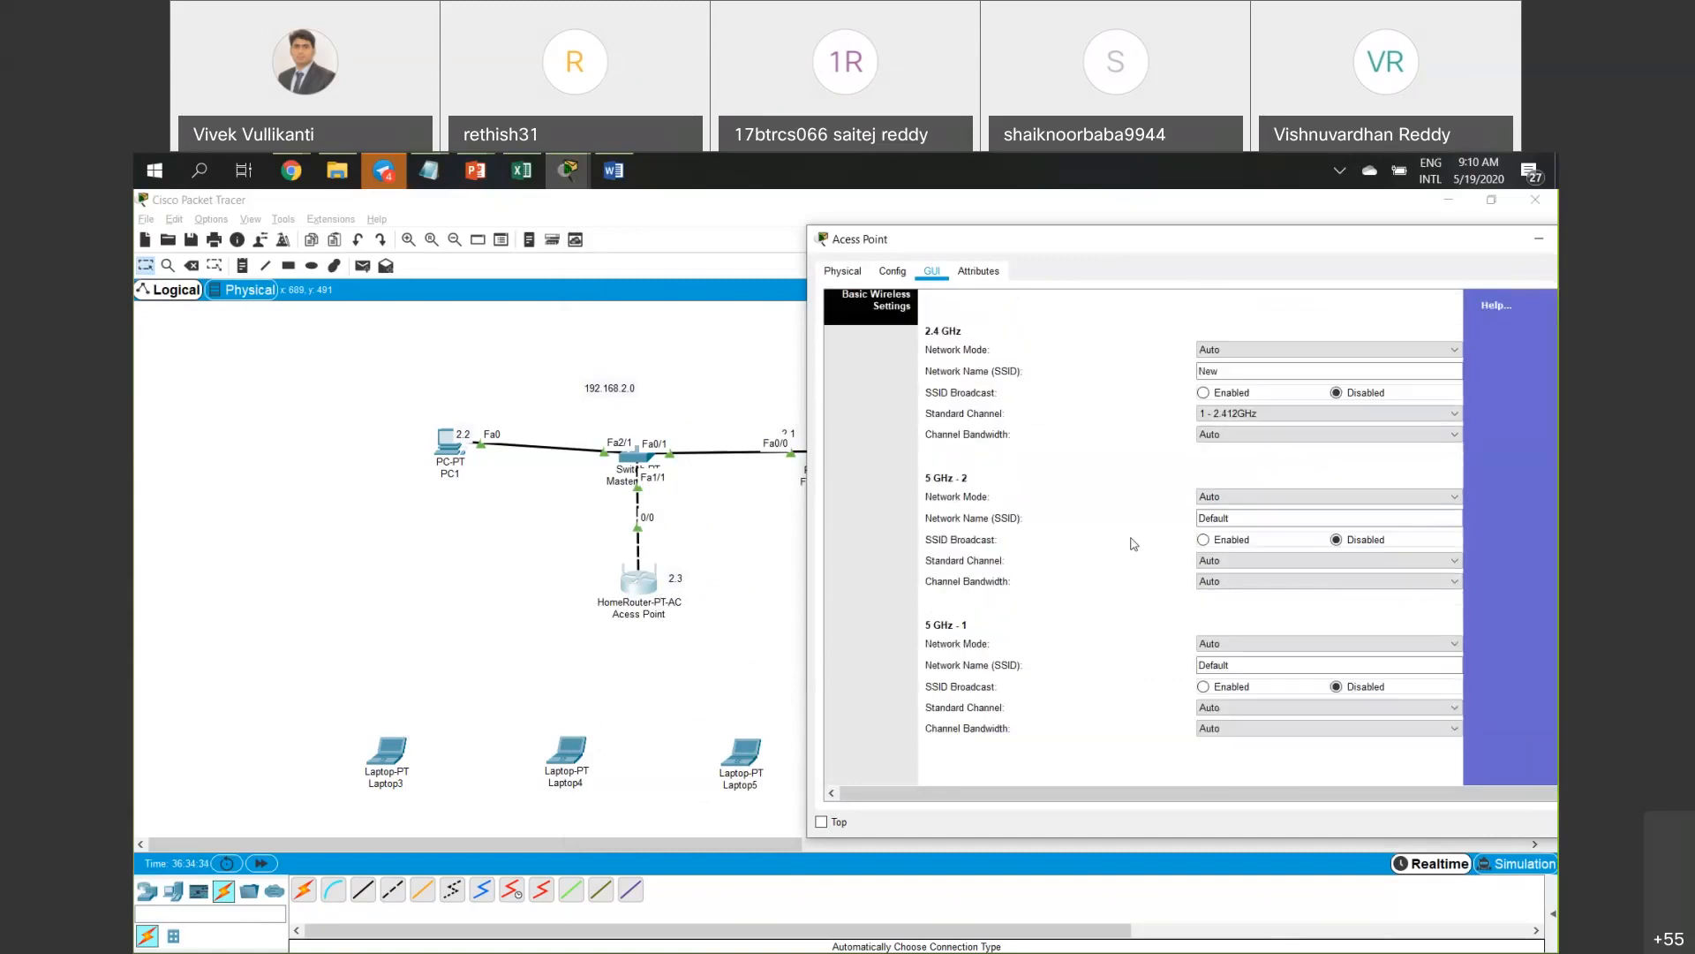
pyautogui.scroll(3, 1133, 544)
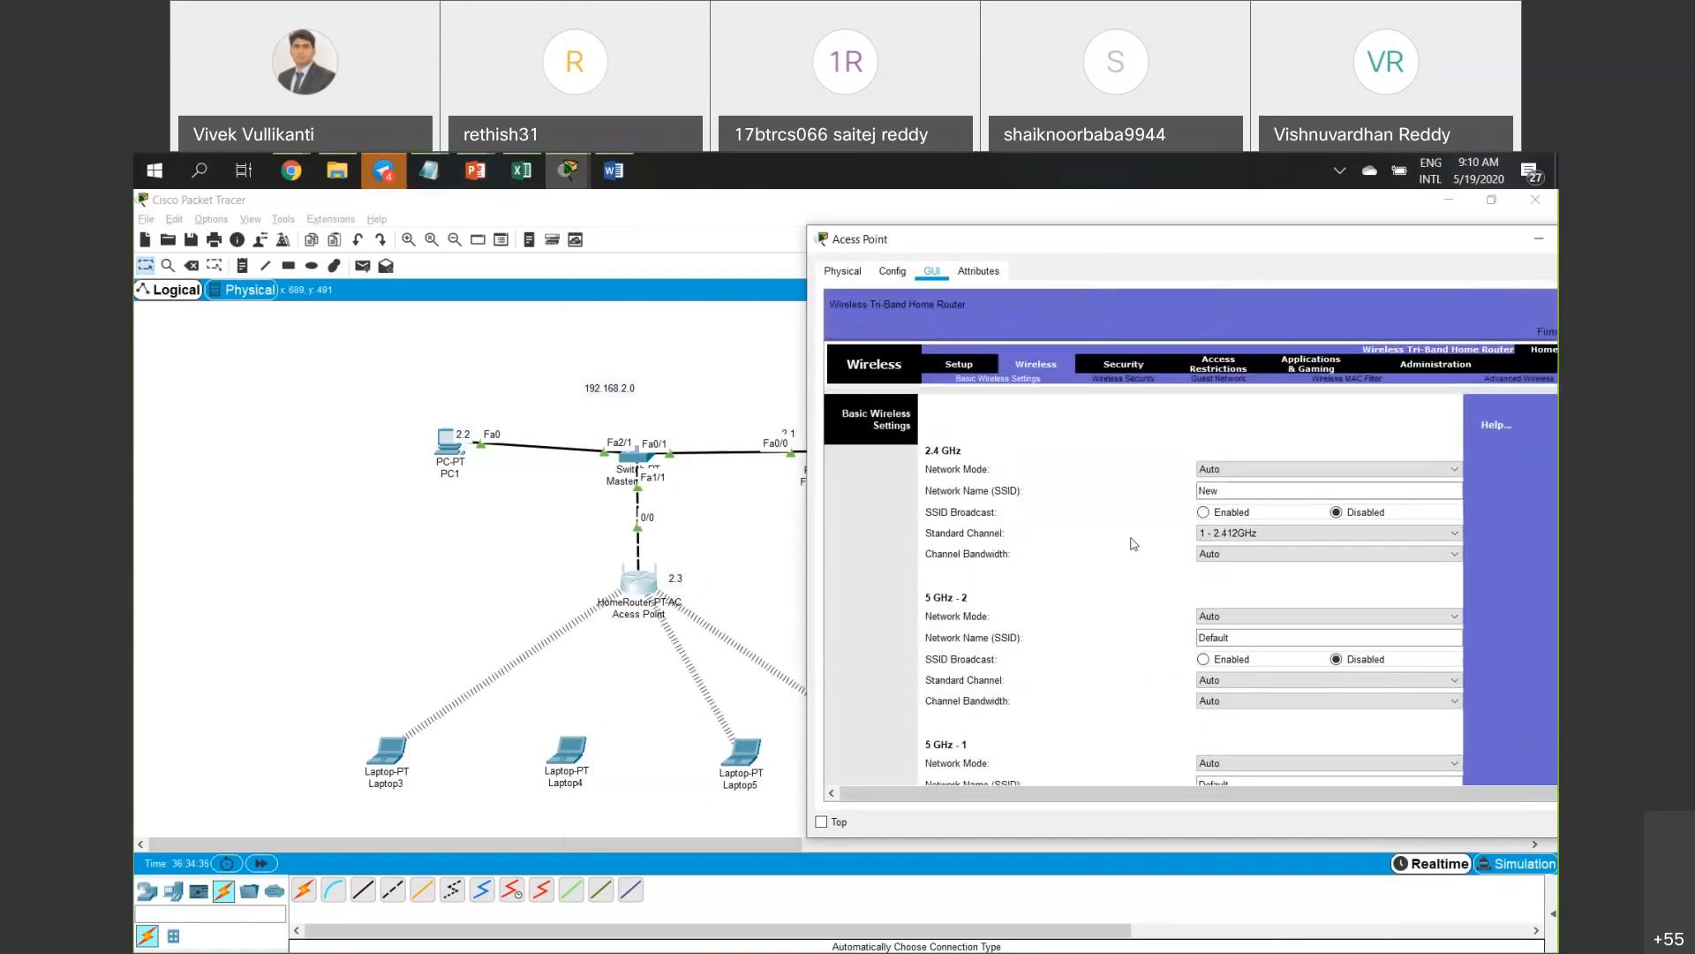
pyautogui.moveTo(1241, 241); pyautogui.dragTo(808, 268)
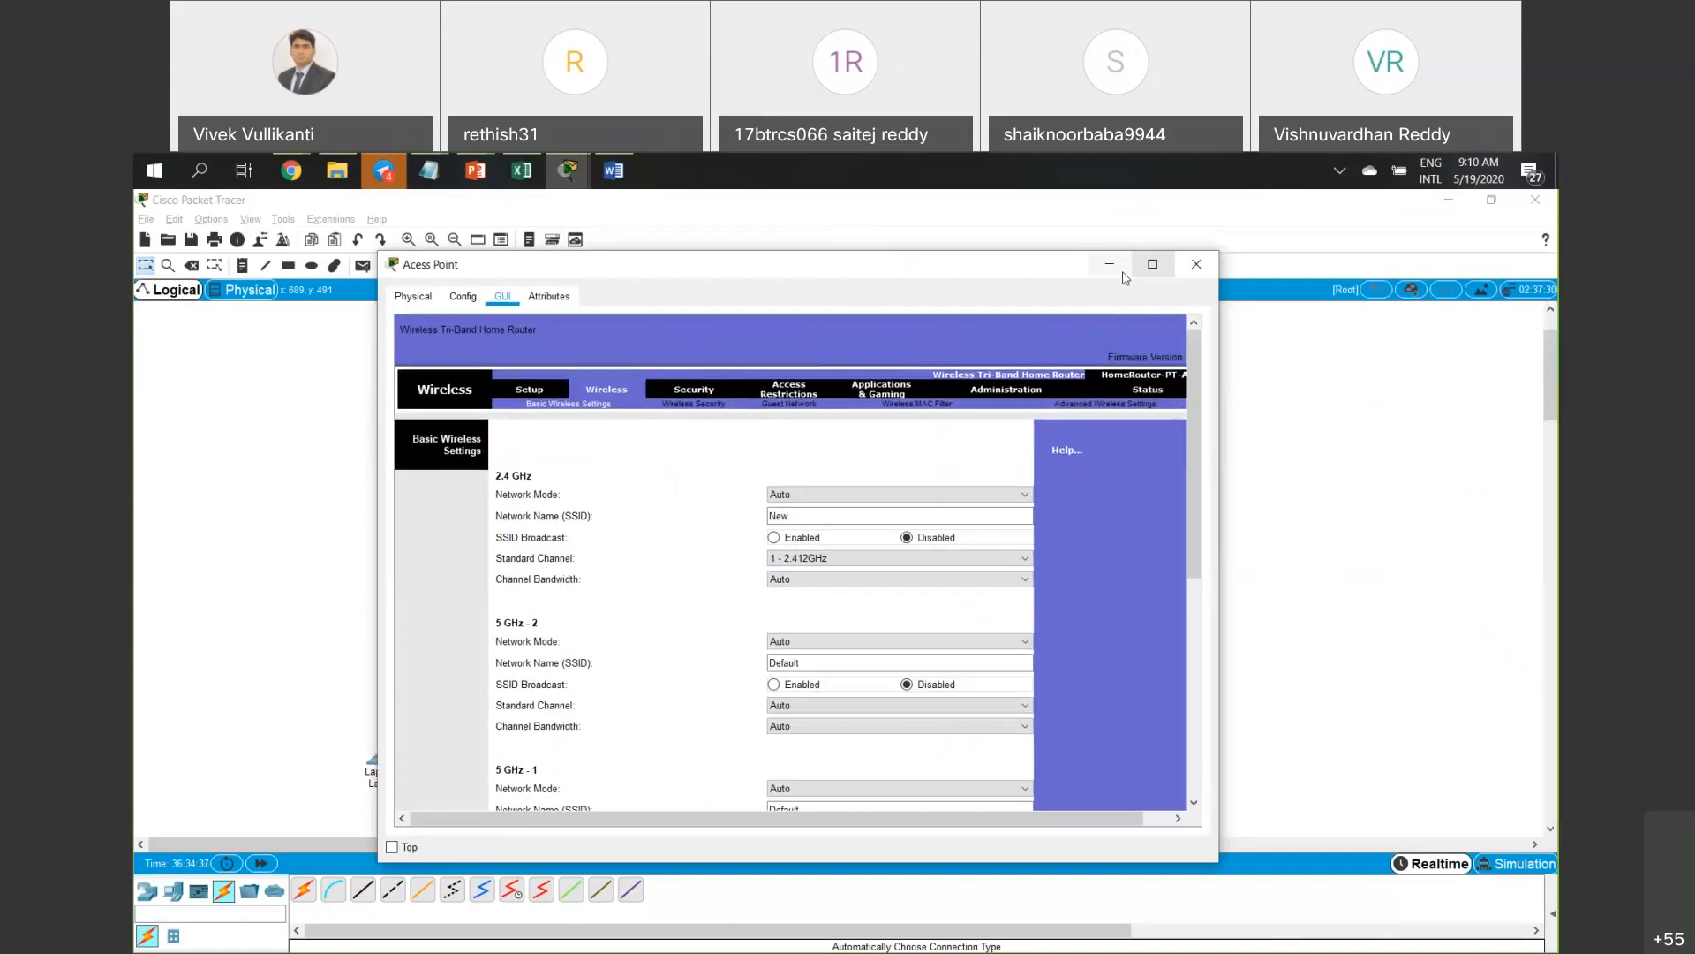
pyautogui.click(1194, 264)
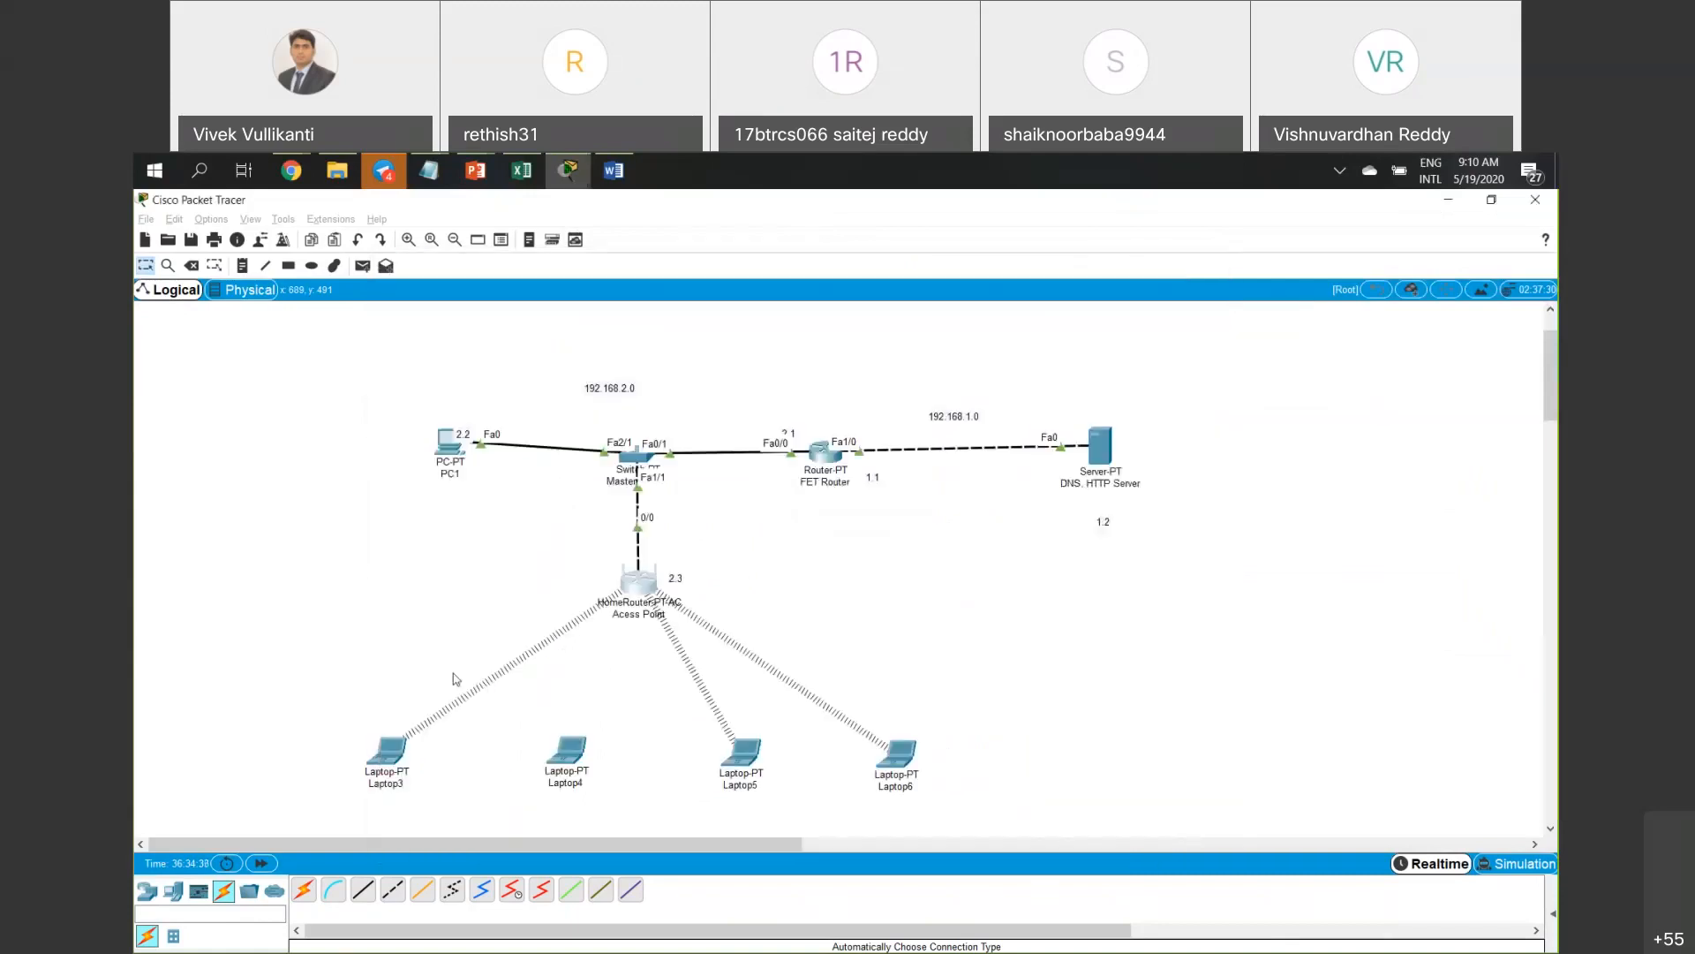
# Rescan for networks in Laptop3's PC Wireless and confirm none appear, checking Profiles too.
pyautogui.click(398, 759)
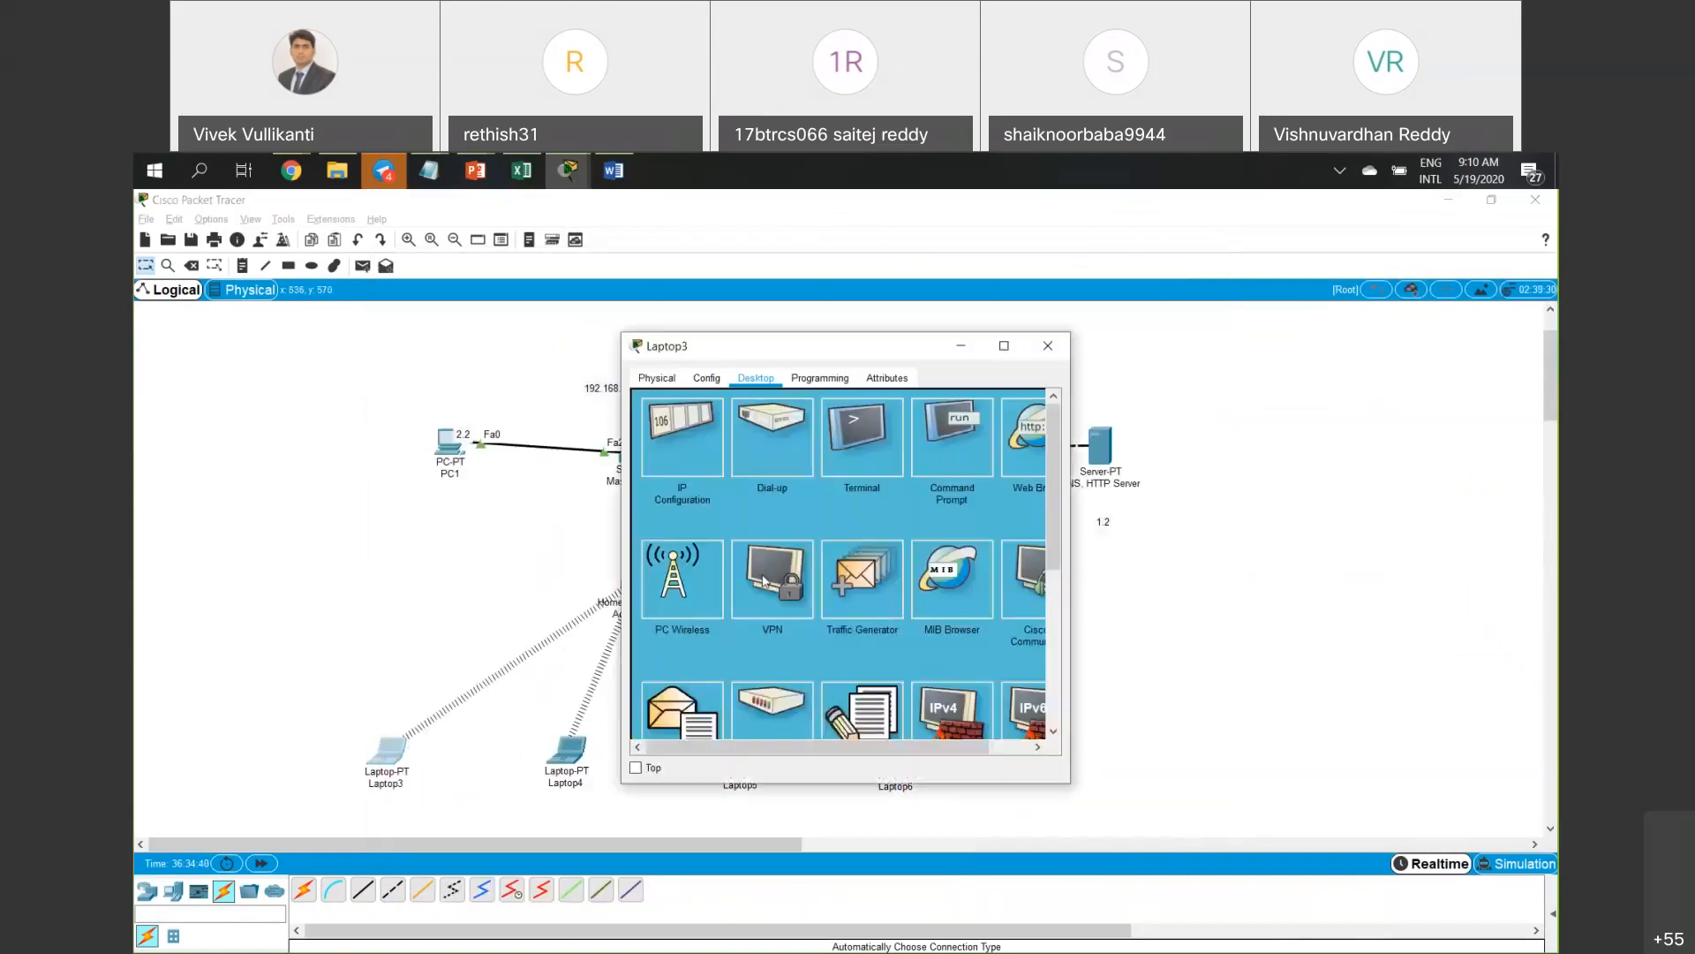
pyautogui.click(780, 503)
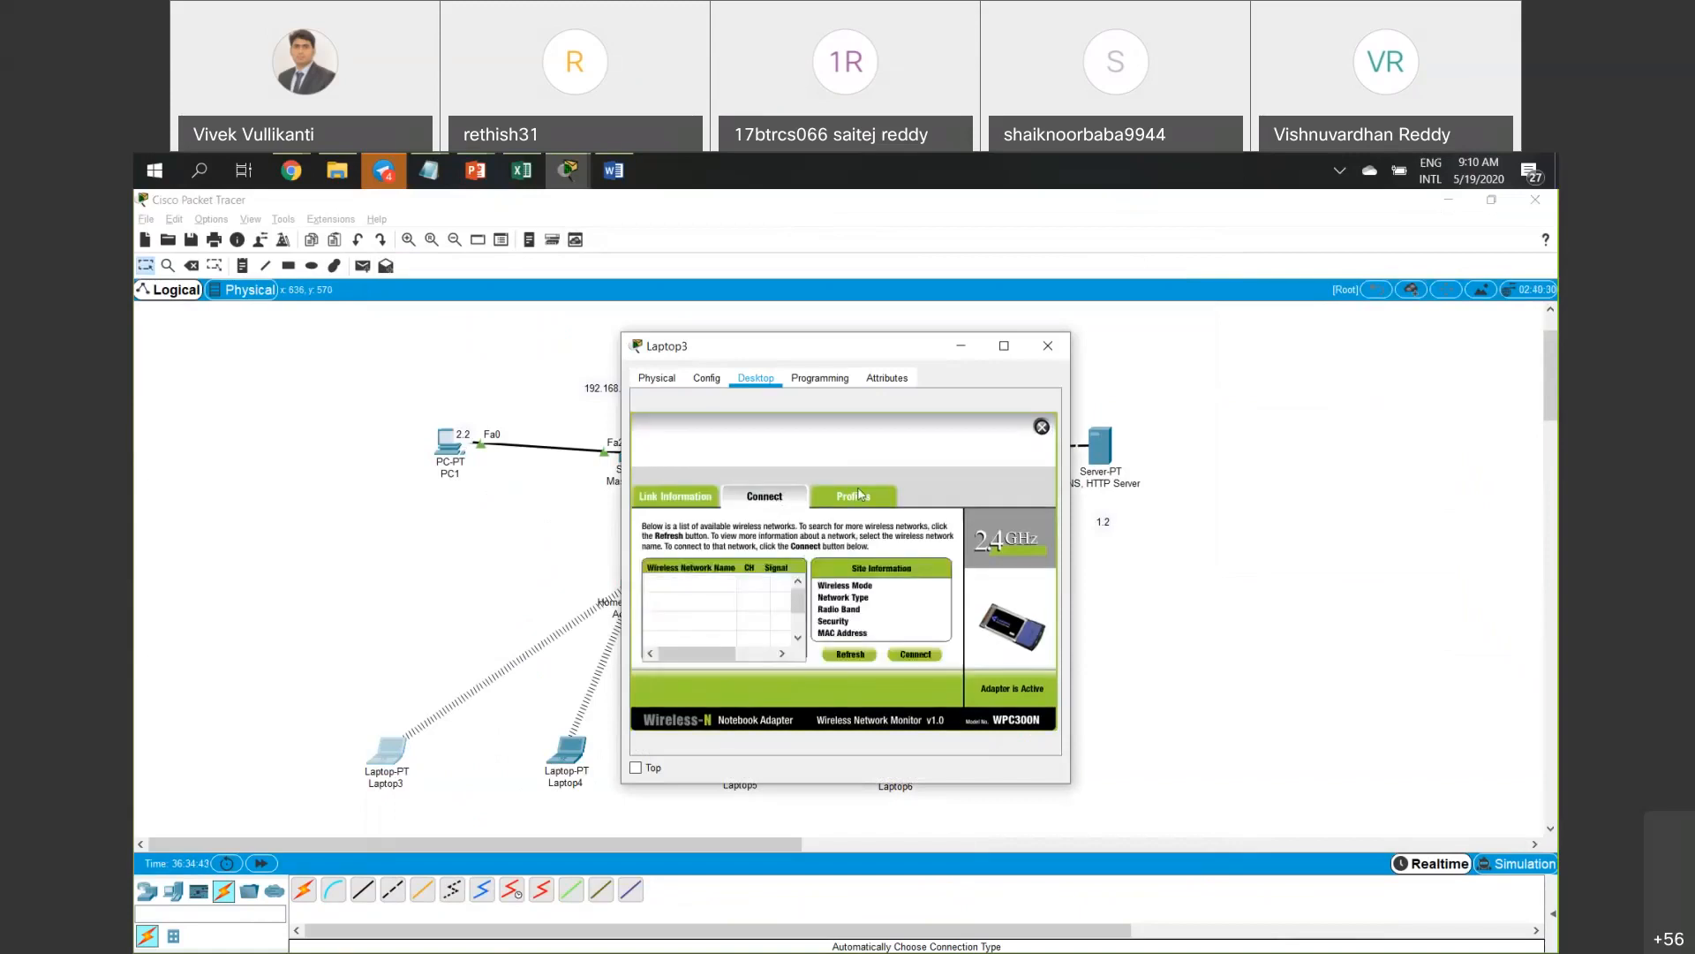
pyautogui.click(781, 506)
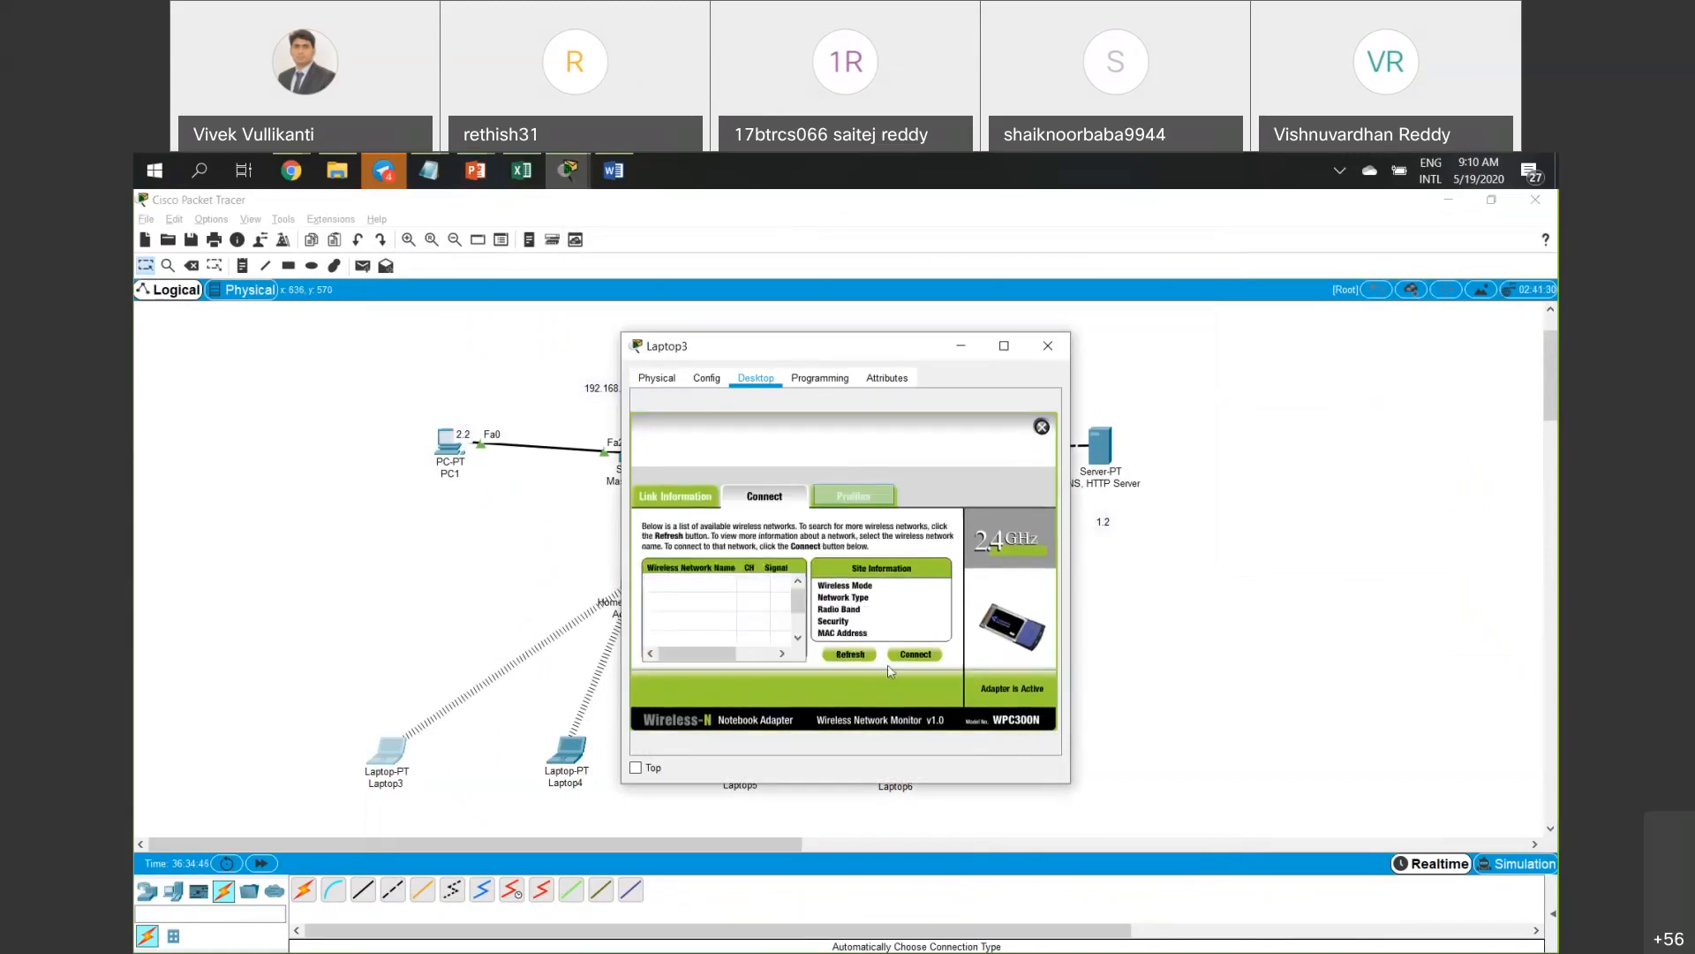
pyautogui.click(859, 656)
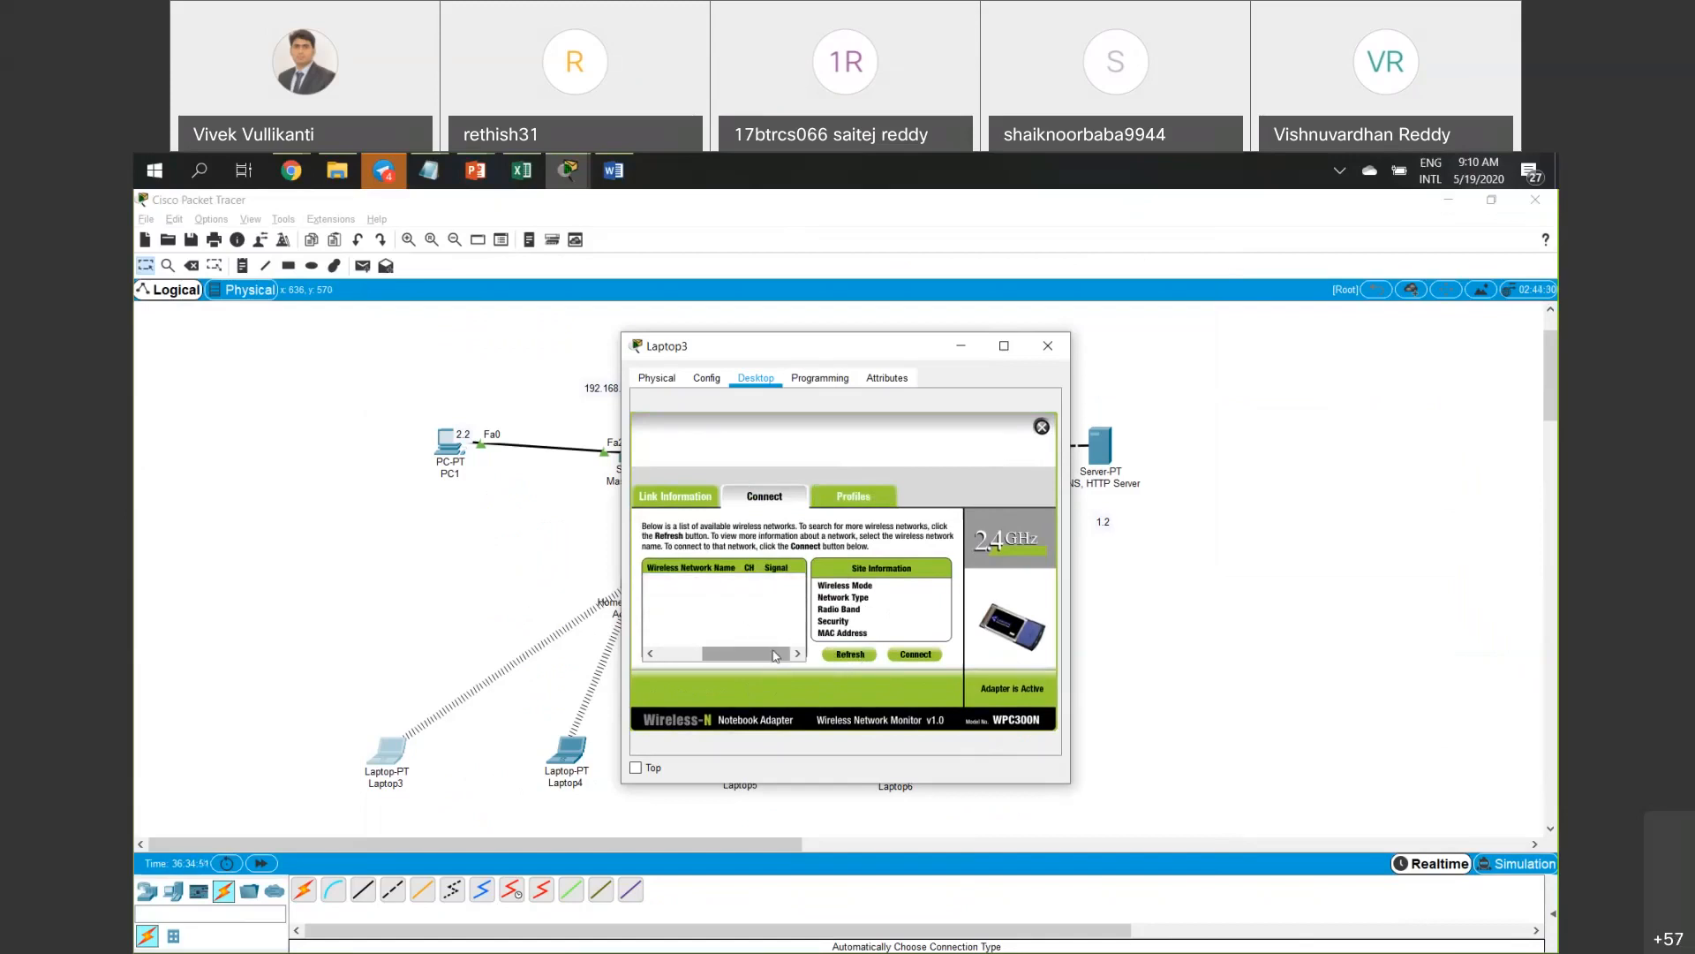
pyautogui.click(843, 655)
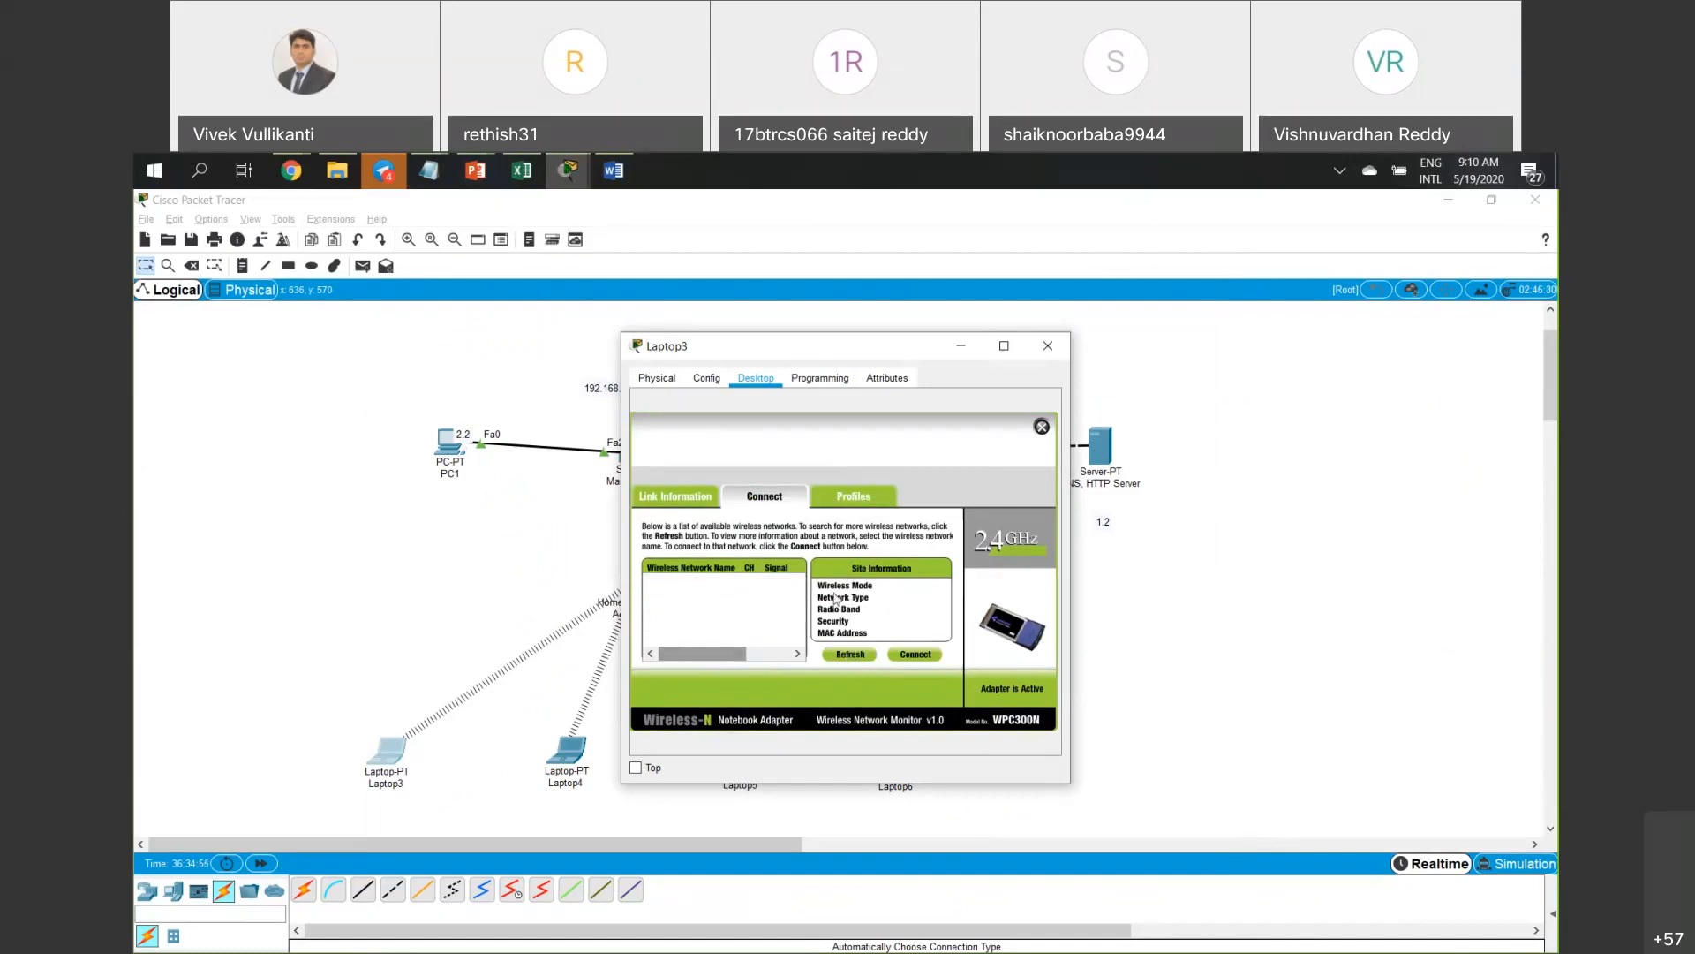
pyautogui.click(853, 496)
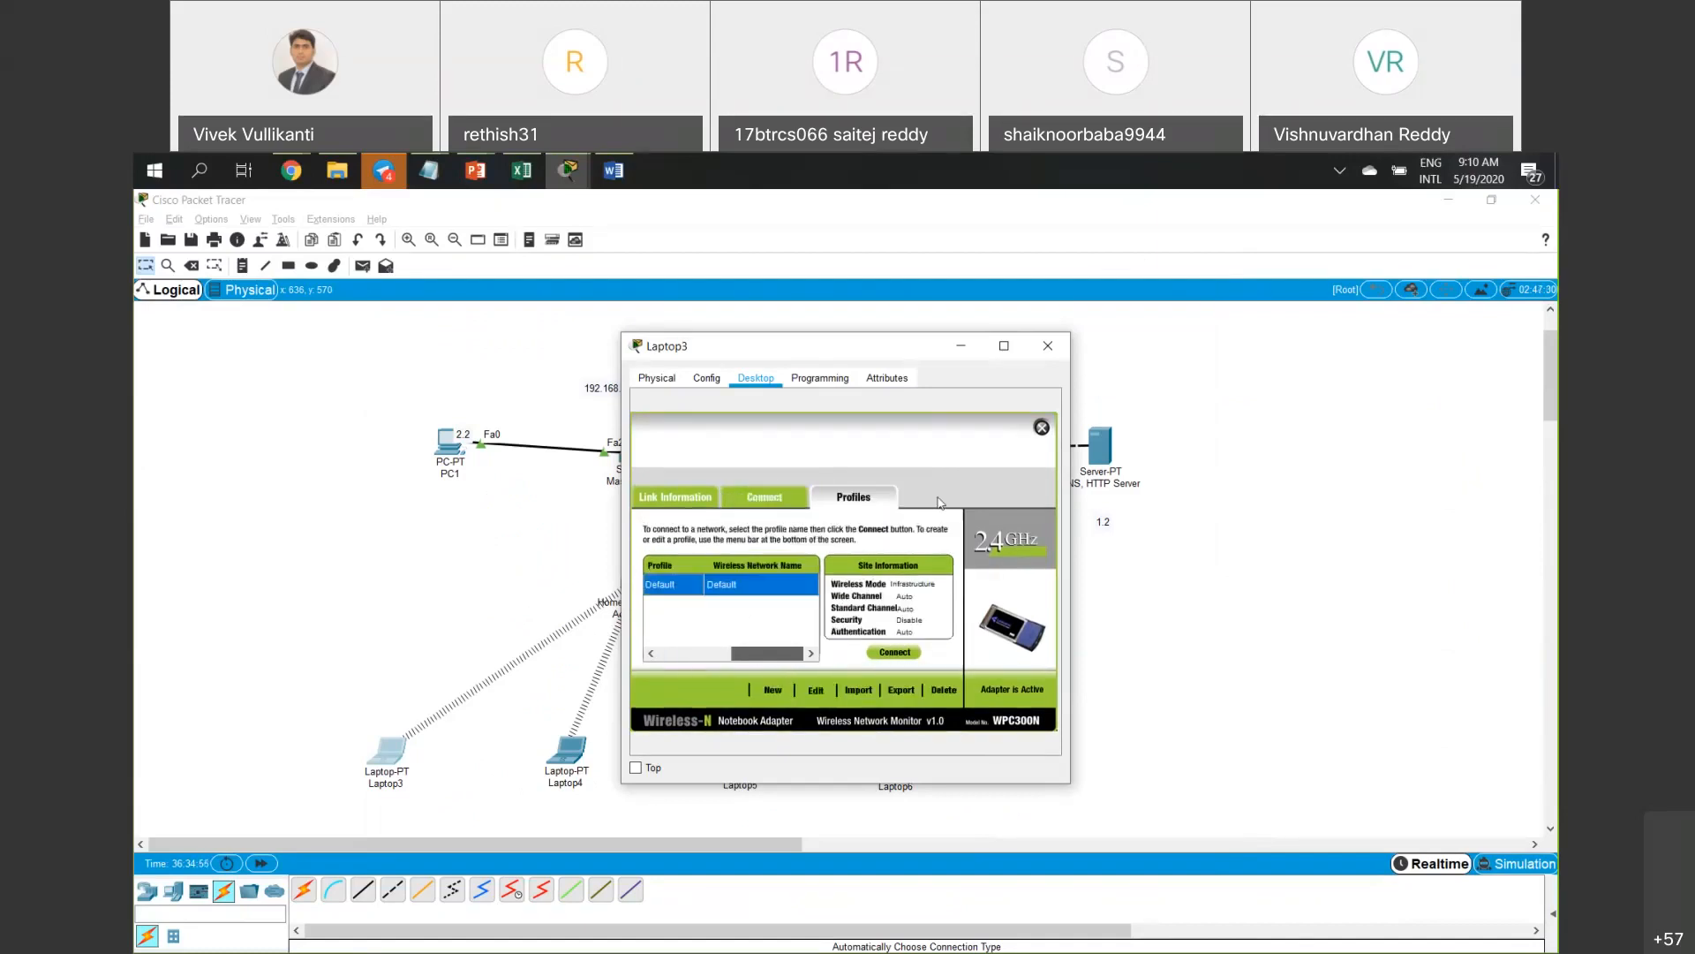
pyautogui.click(792, 496)
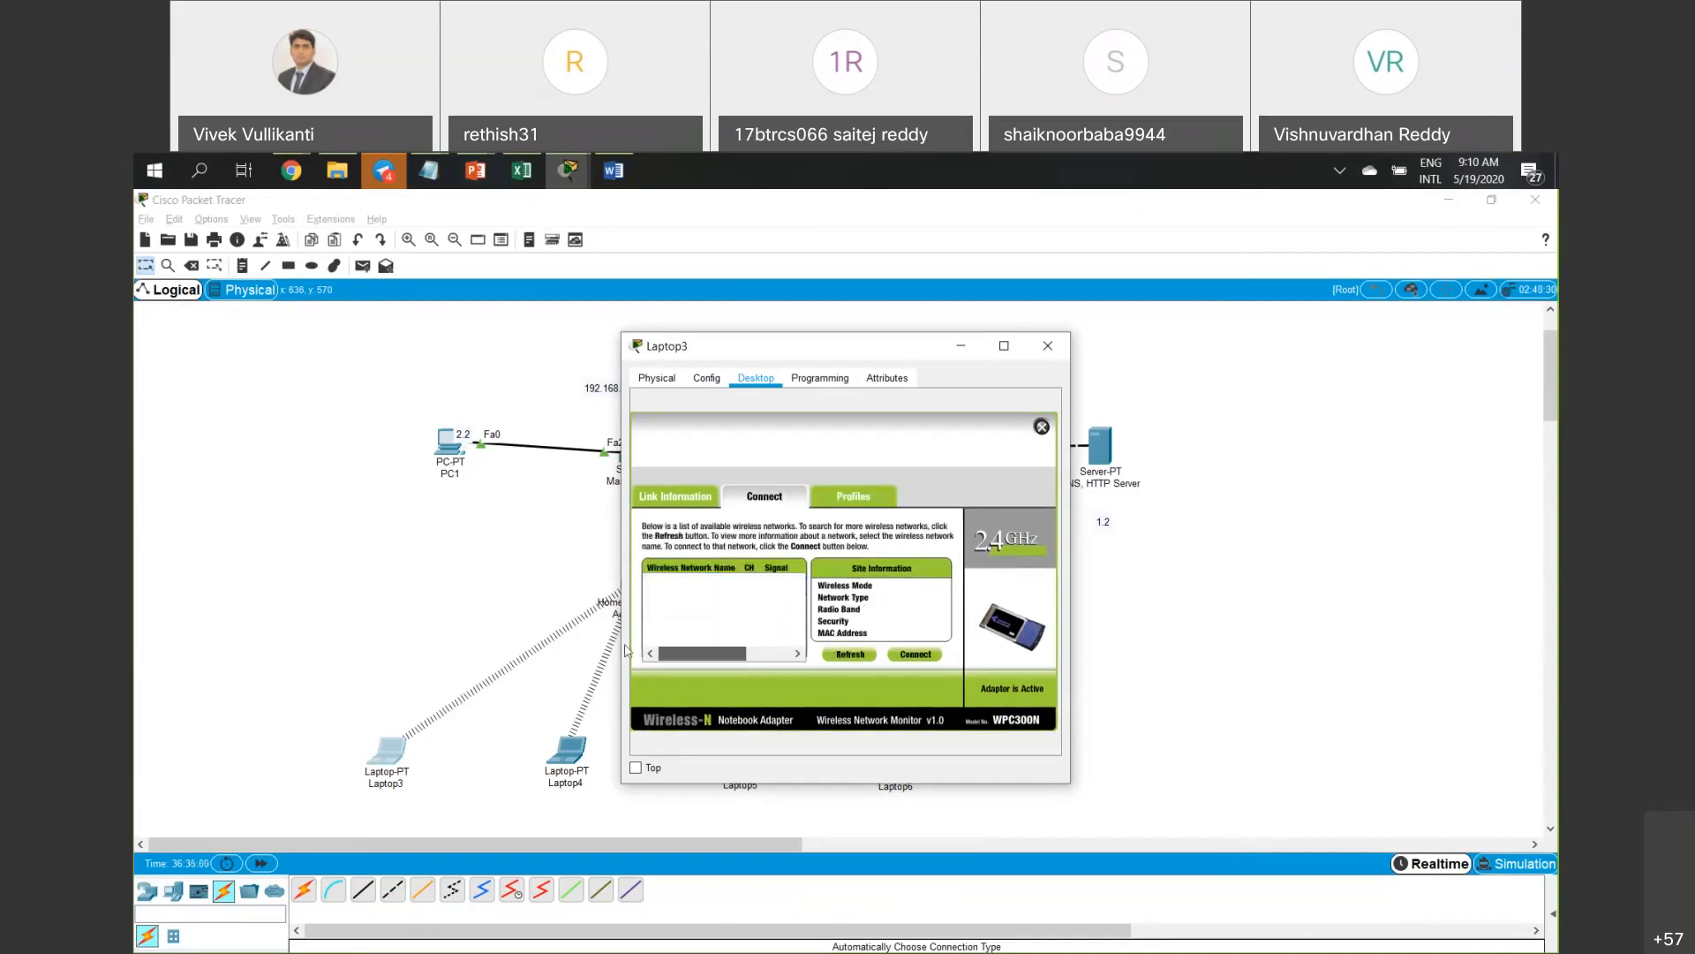
pyautogui.click(1004, 346)
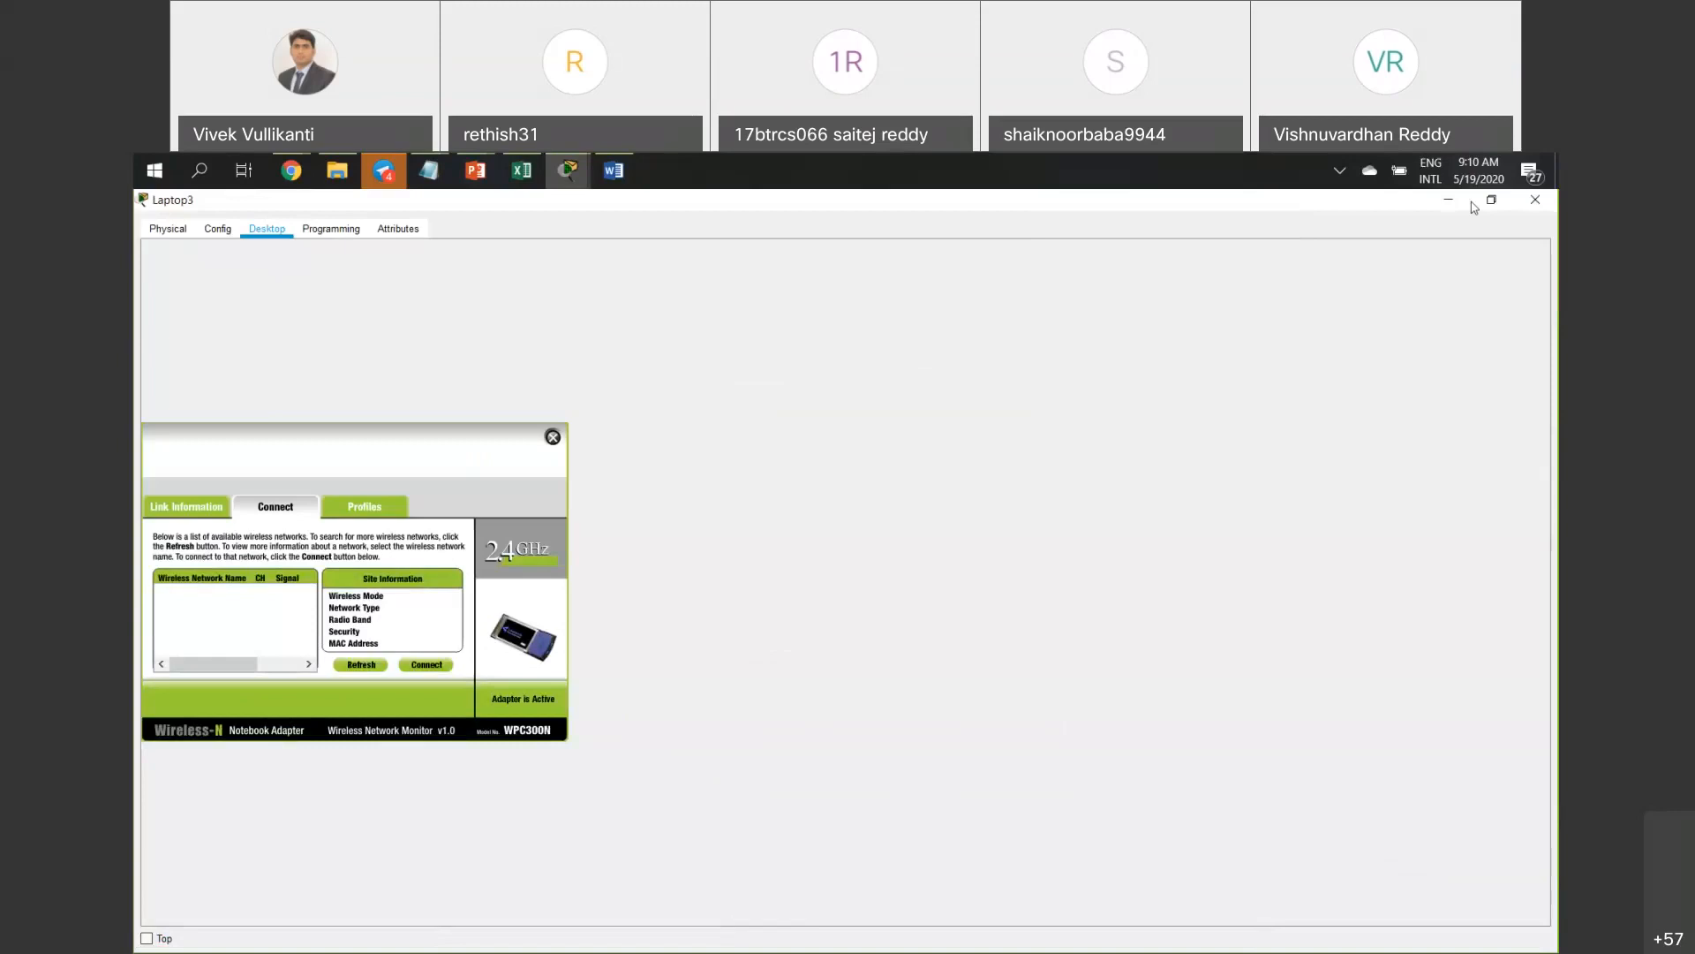
pyautogui.click(1491, 200)
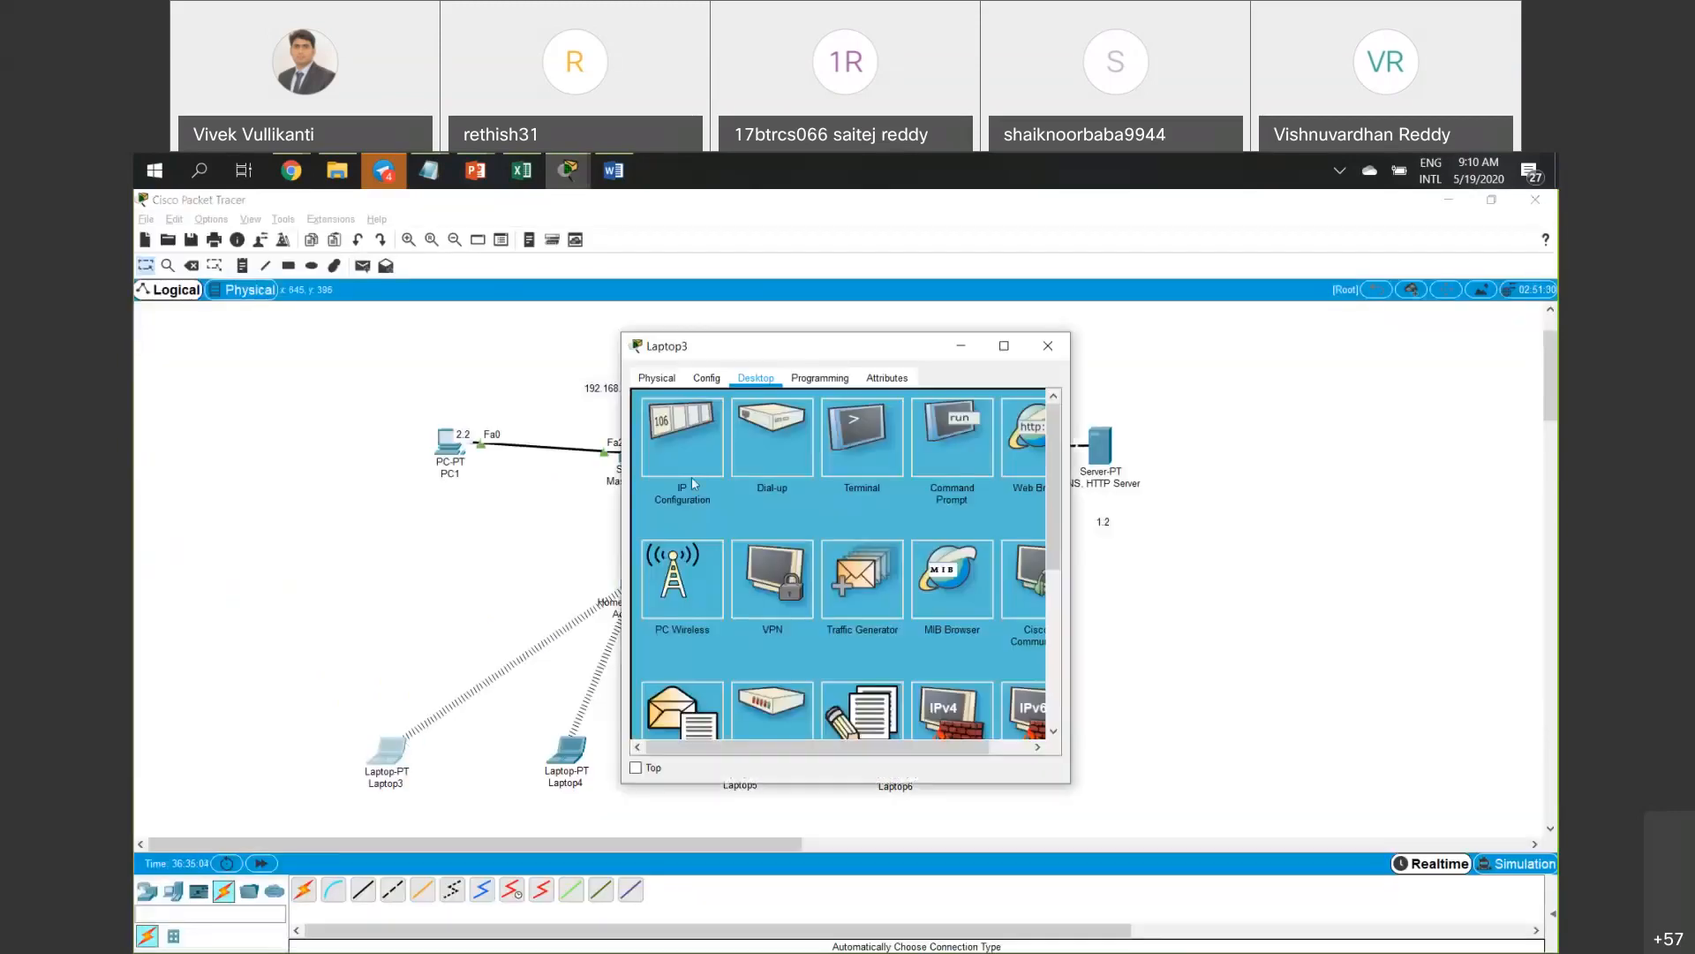
# Switch Laptop3's IP configuration to DHCP so it obtains 192.168.3.8.
pyautogui.click(697, 453)
pyautogui.click(665, 468)
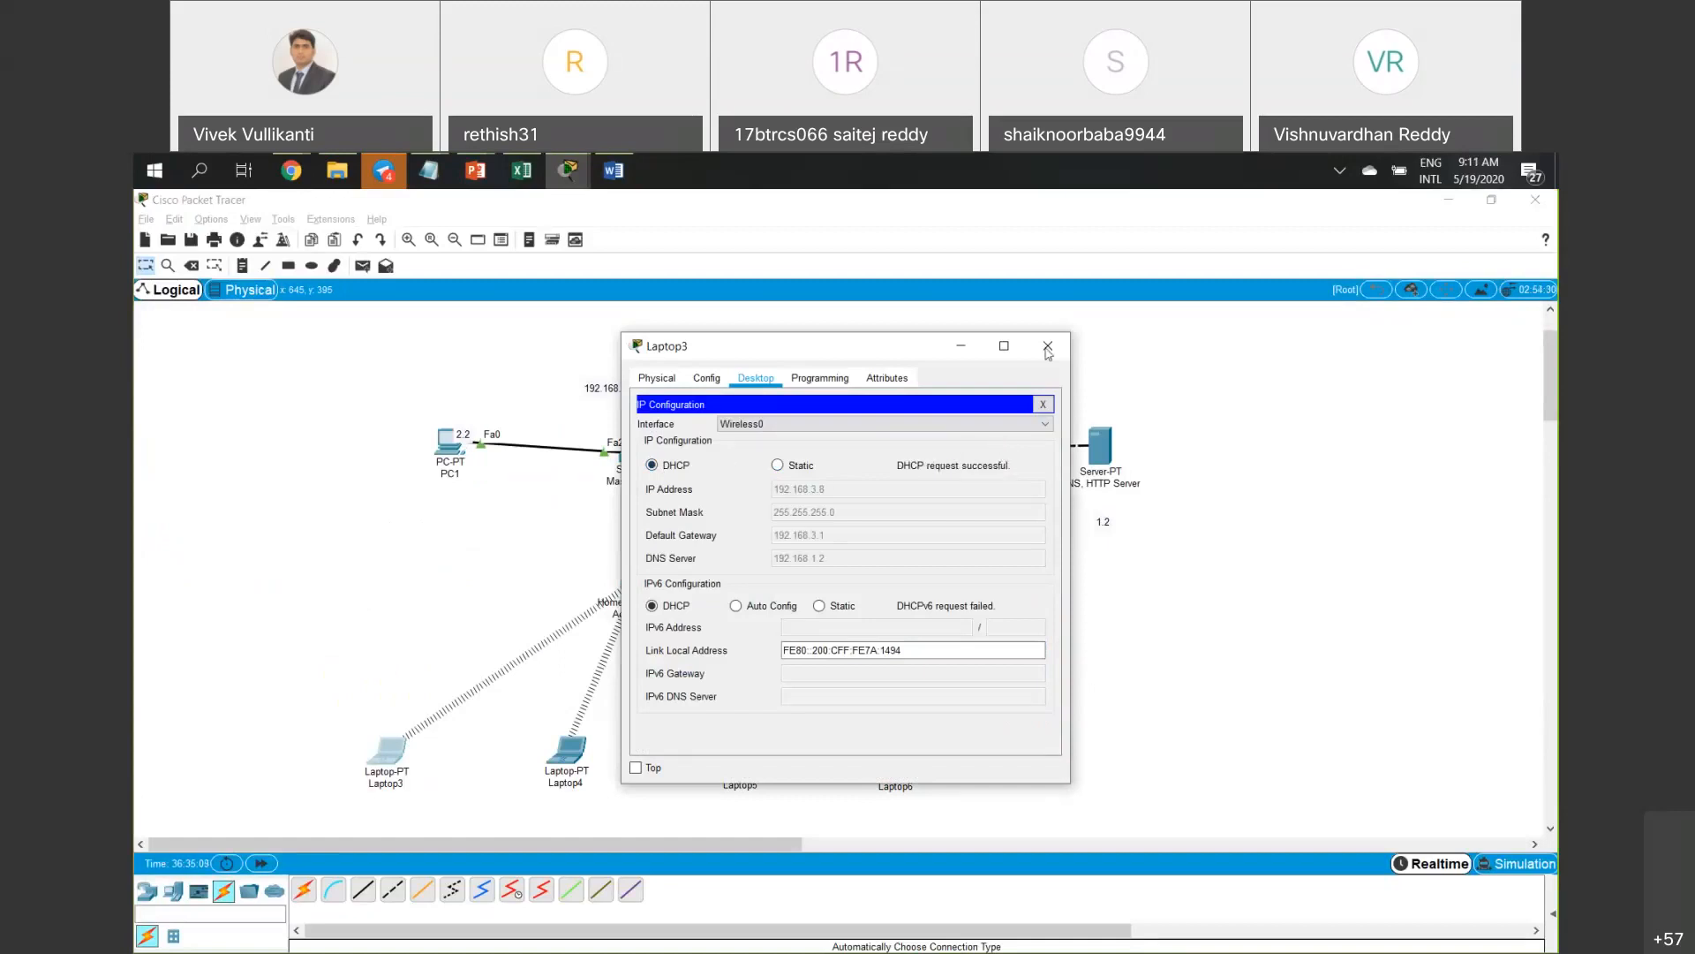
pyautogui.click(1049, 348)
# Check Laptop3's link information confirming its connection to New, then close the window.
pyautogui.click(391, 761)
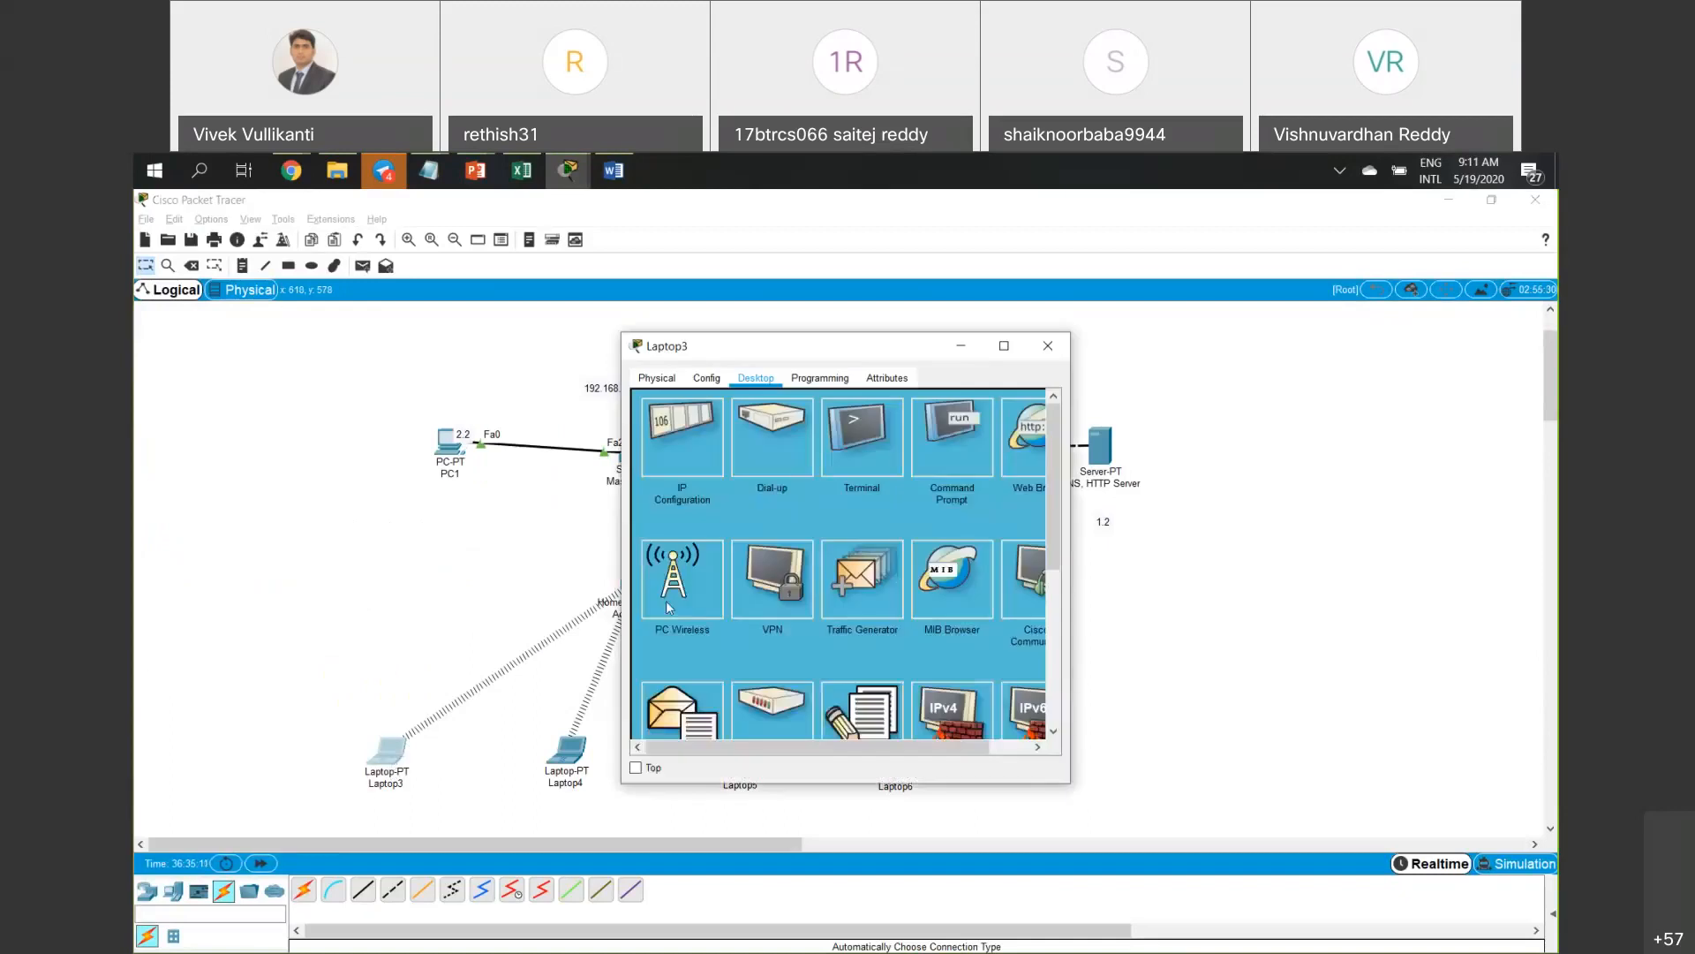
pyautogui.click(665, 601)
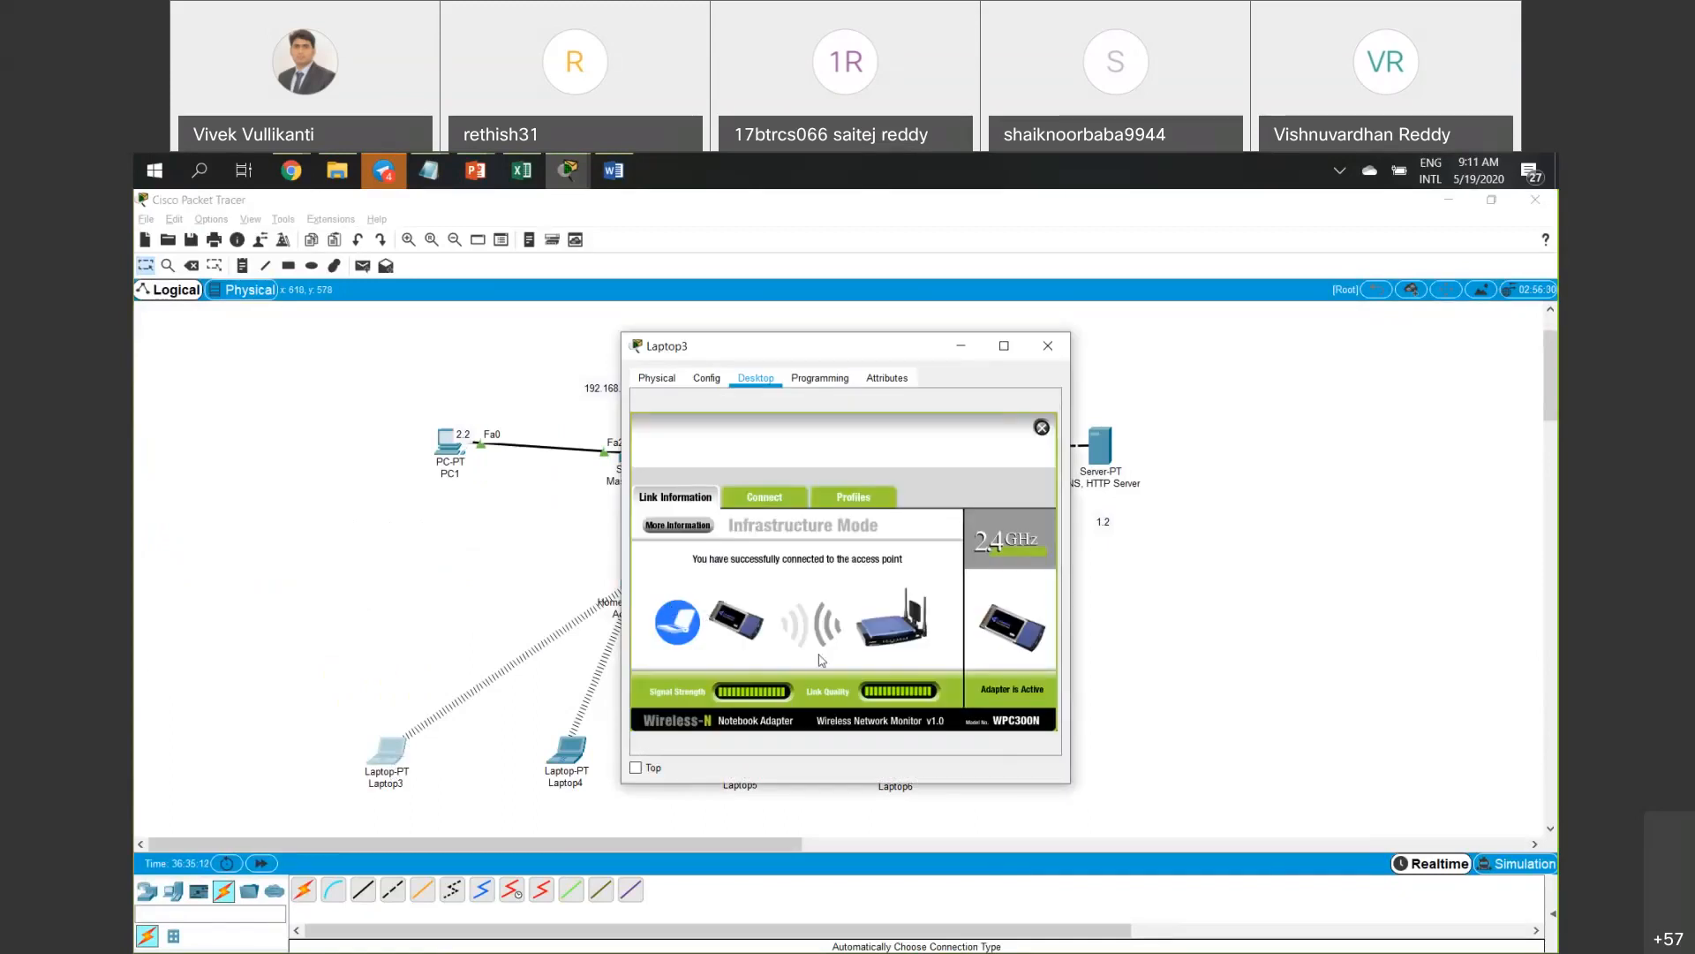
pyautogui.click(789, 510)
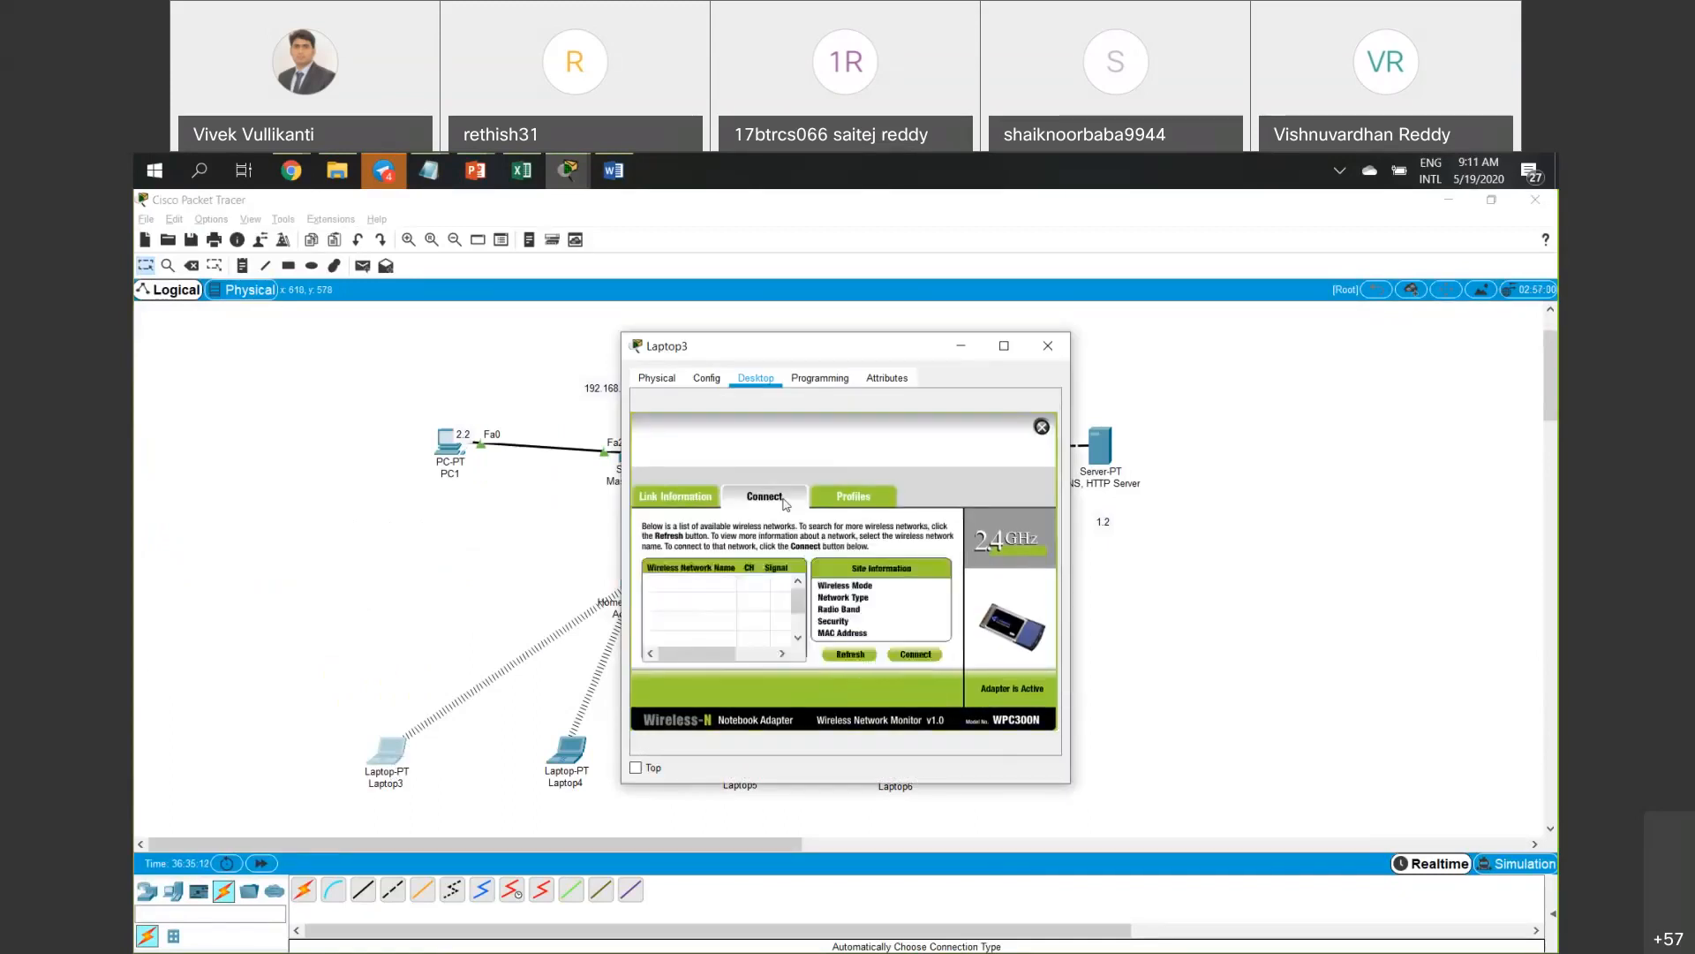
pyautogui.click(694, 498)
pyautogui.click(652, 527)
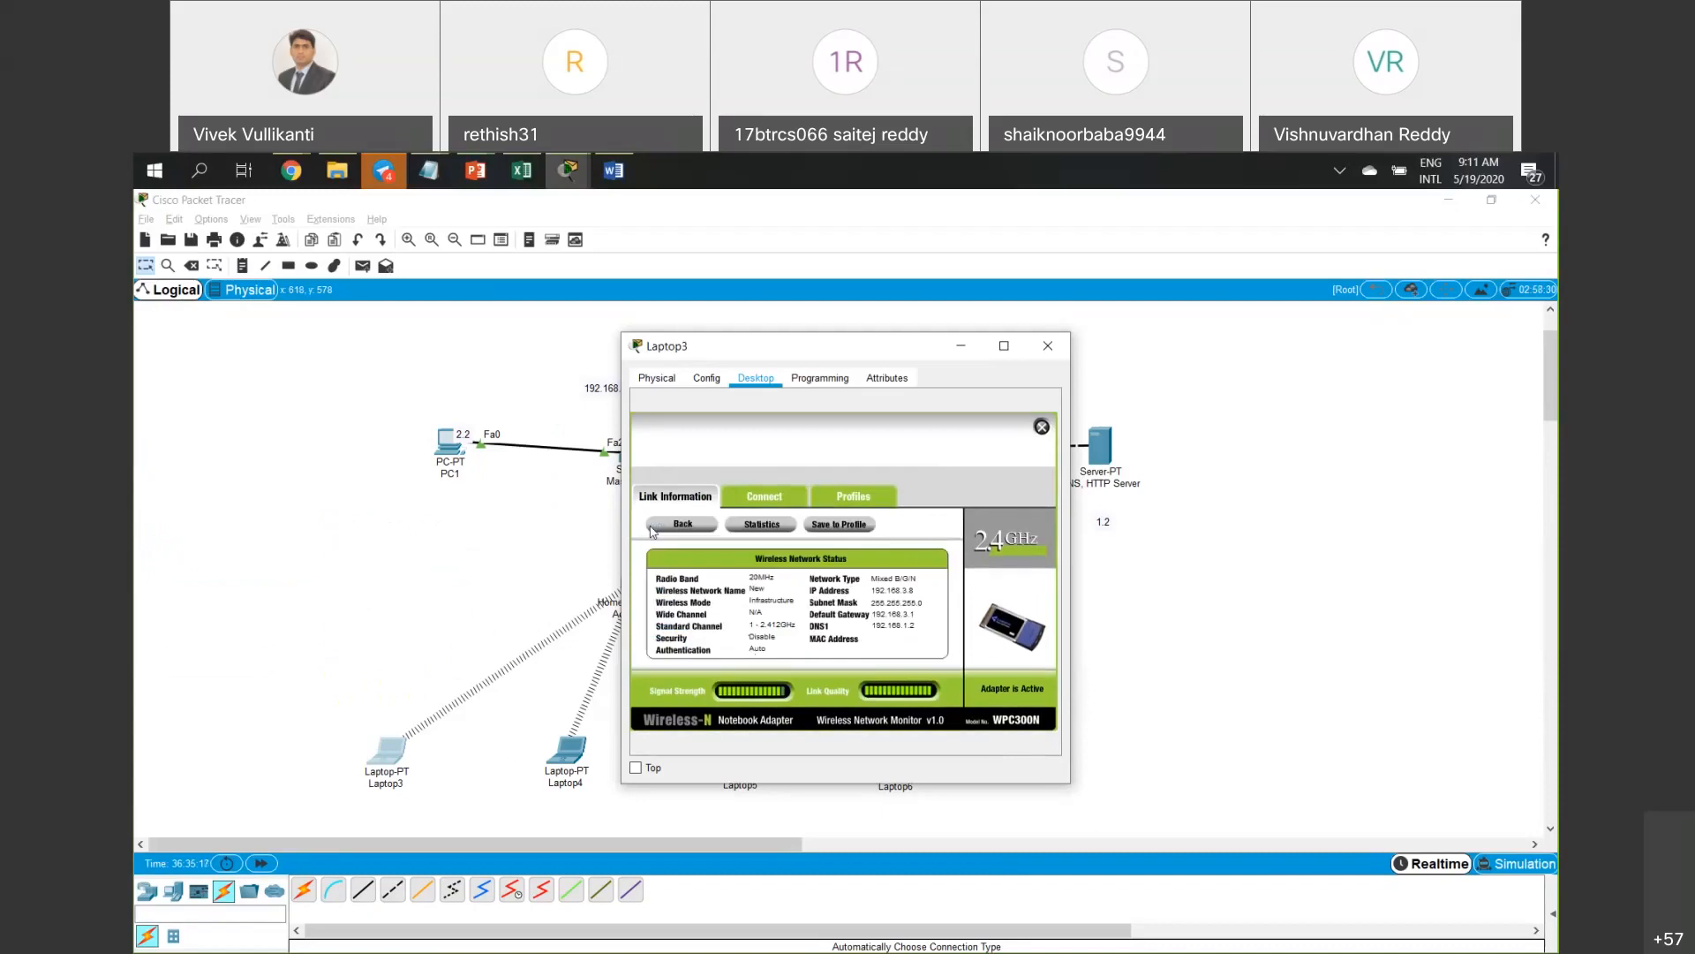
pyautogui.click(653, 526)
pyautogui.click(694, 527)
pyautogui.click(1060, 354)
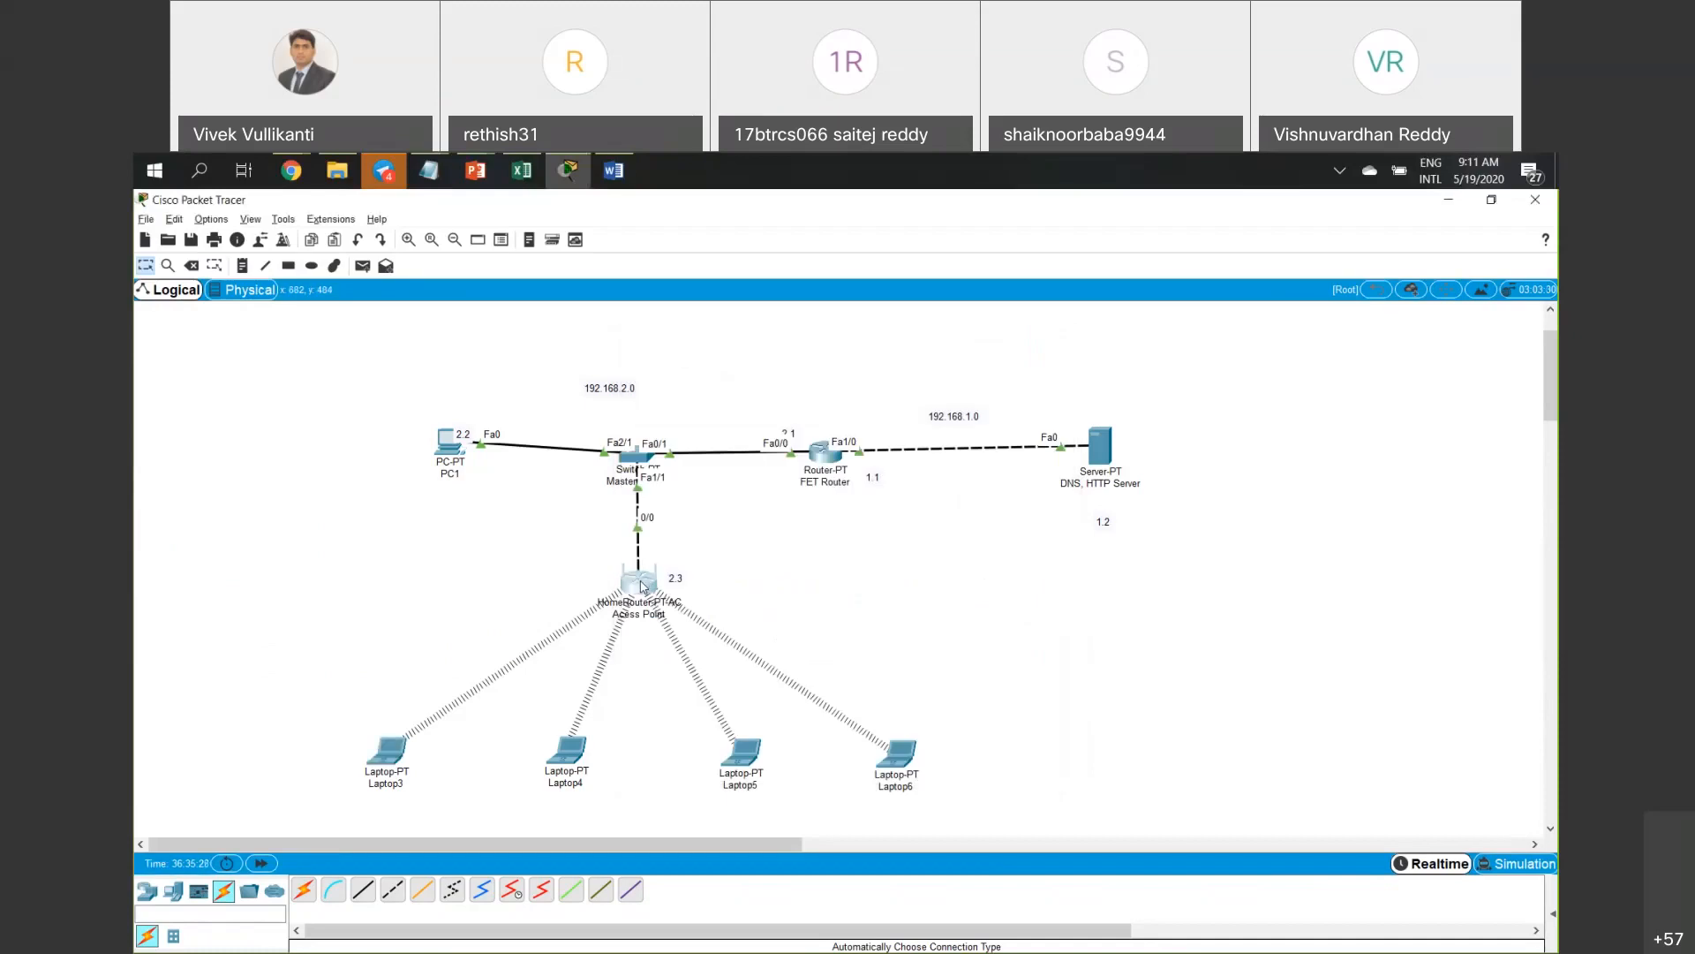
# Rename the access point's 2.4 GHz, 5 GHz-2 and 5 GHz-1 SSIDs to New-1, New -2 and New -3.
pyautogui.click(642, 587)
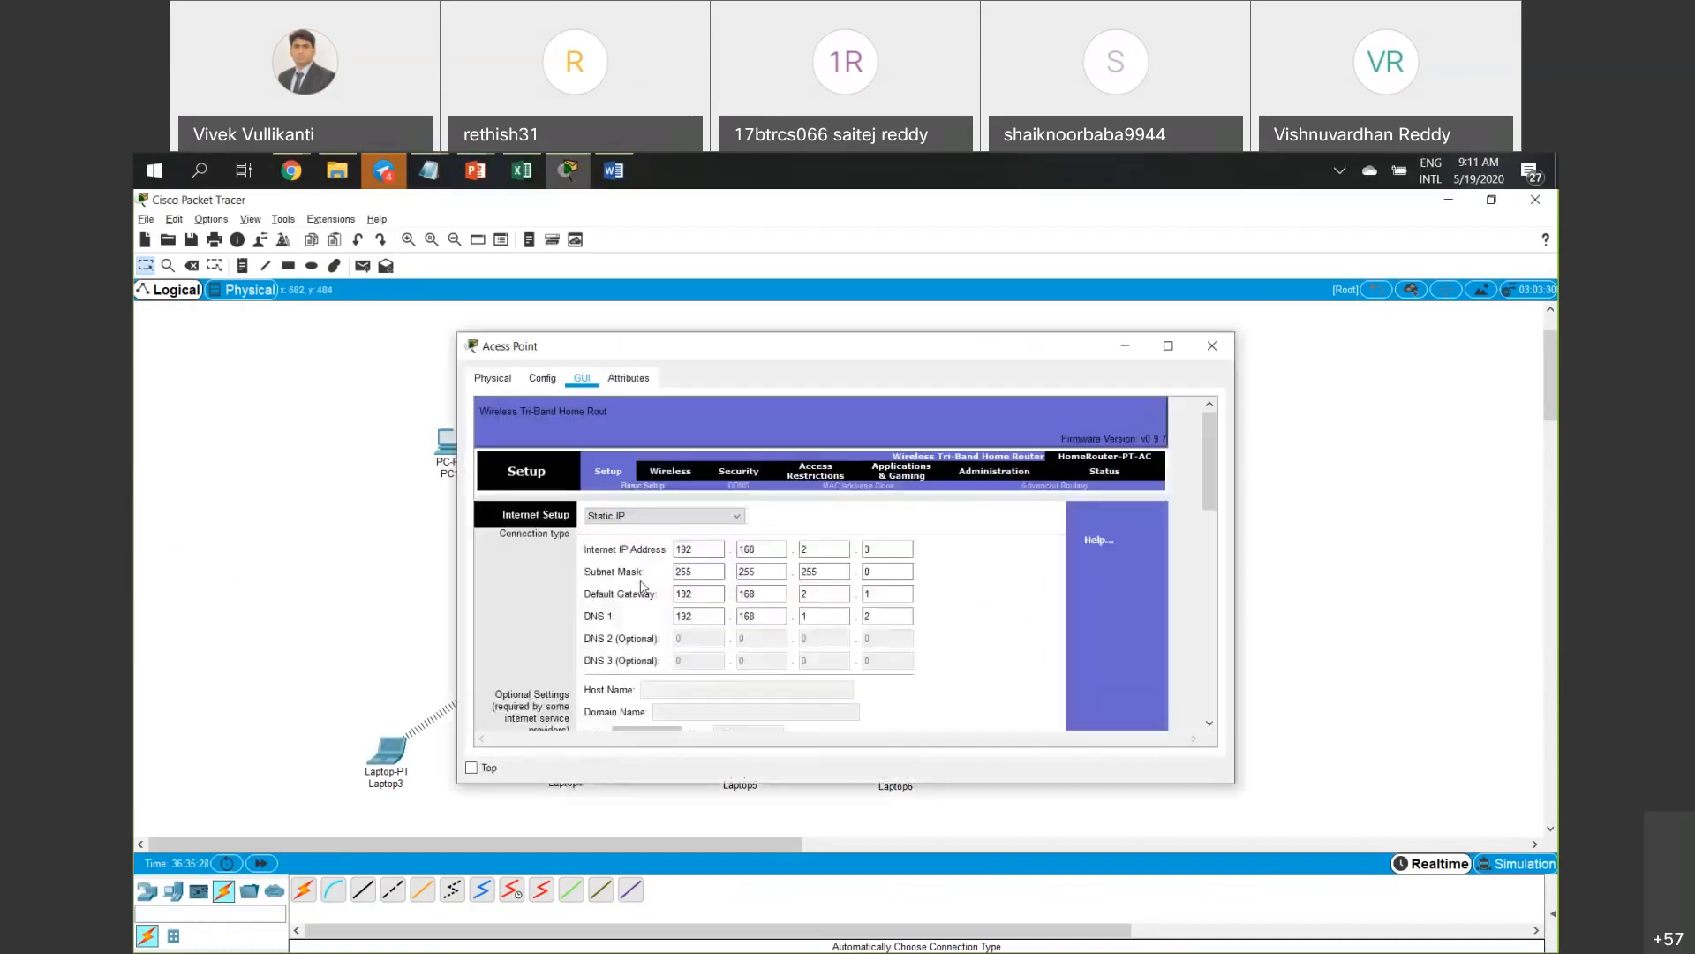
pyautogui.click(677, 475)
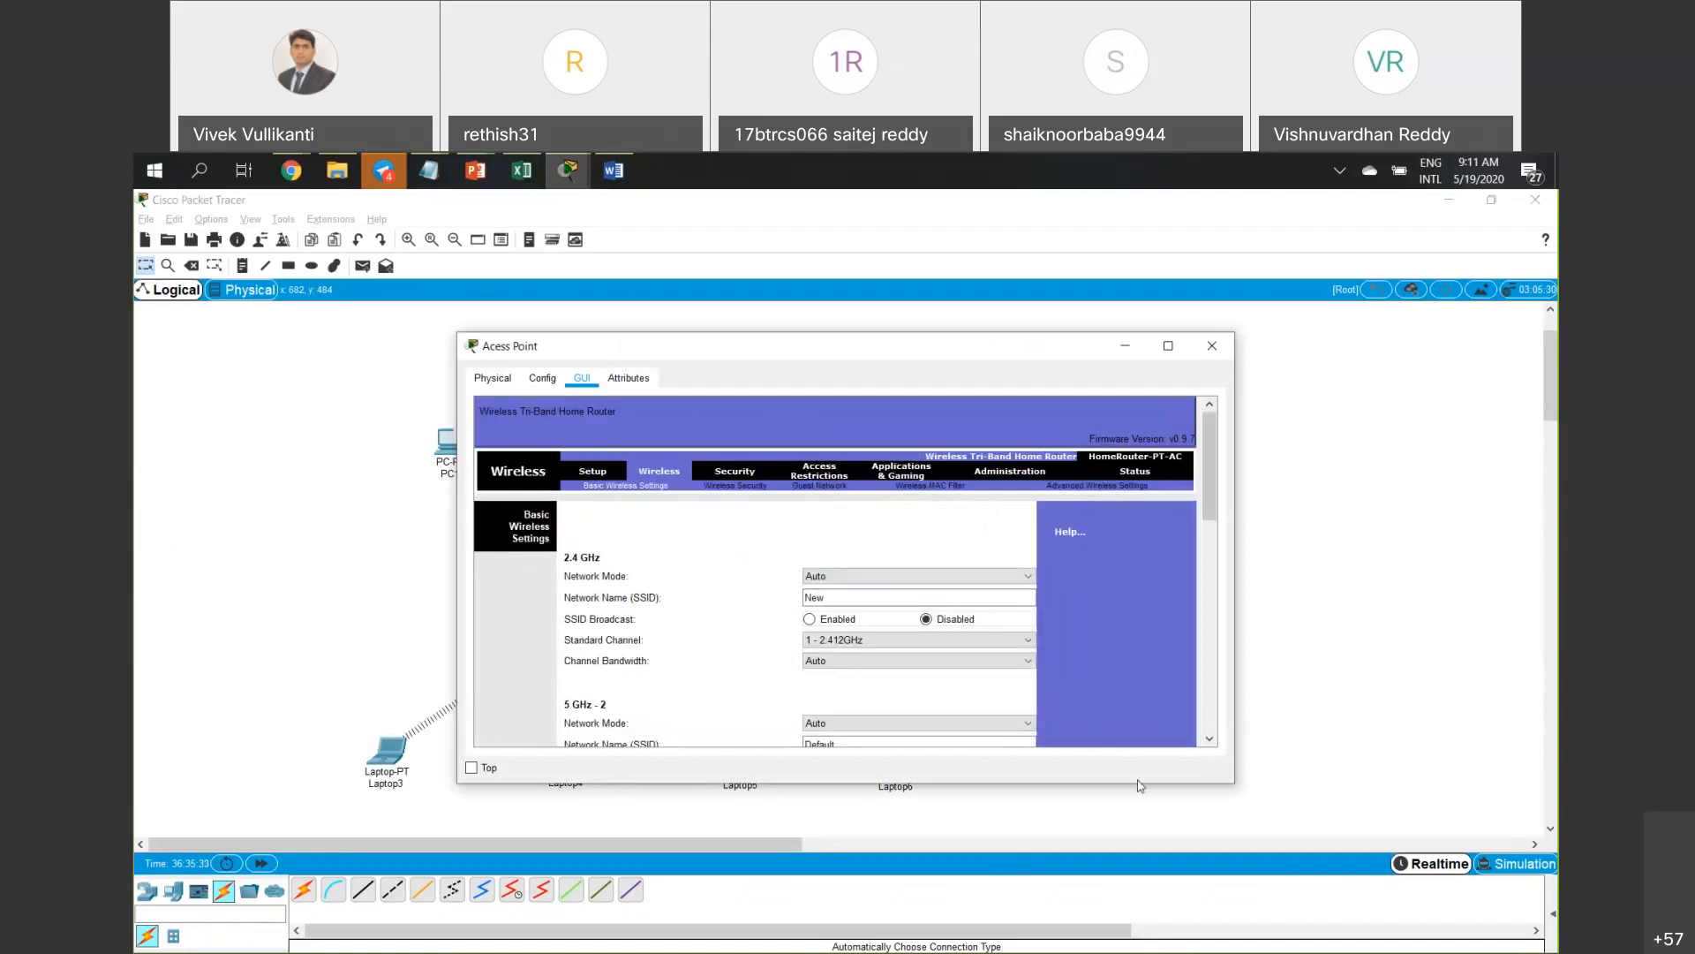
pyautogui.moveTo(1142, 811); pyautogui.dragTo(1156, 938)
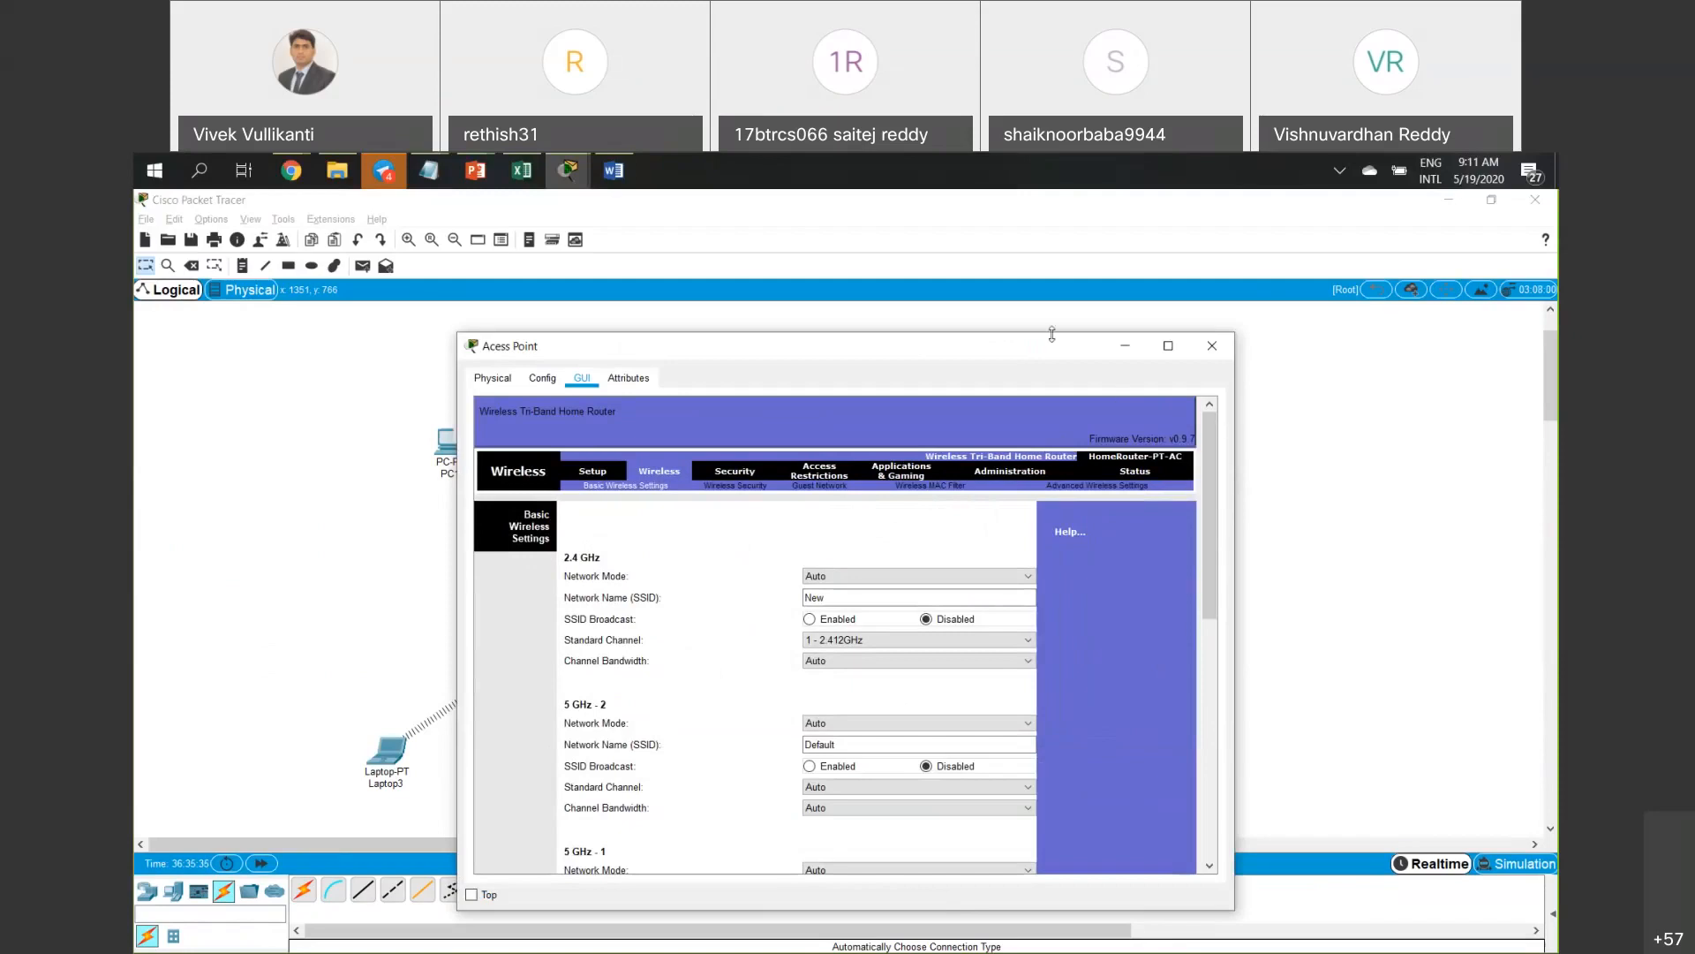
pyautogui.moveTo(1052, 334); pyautogui.dragTo(1025, 222)
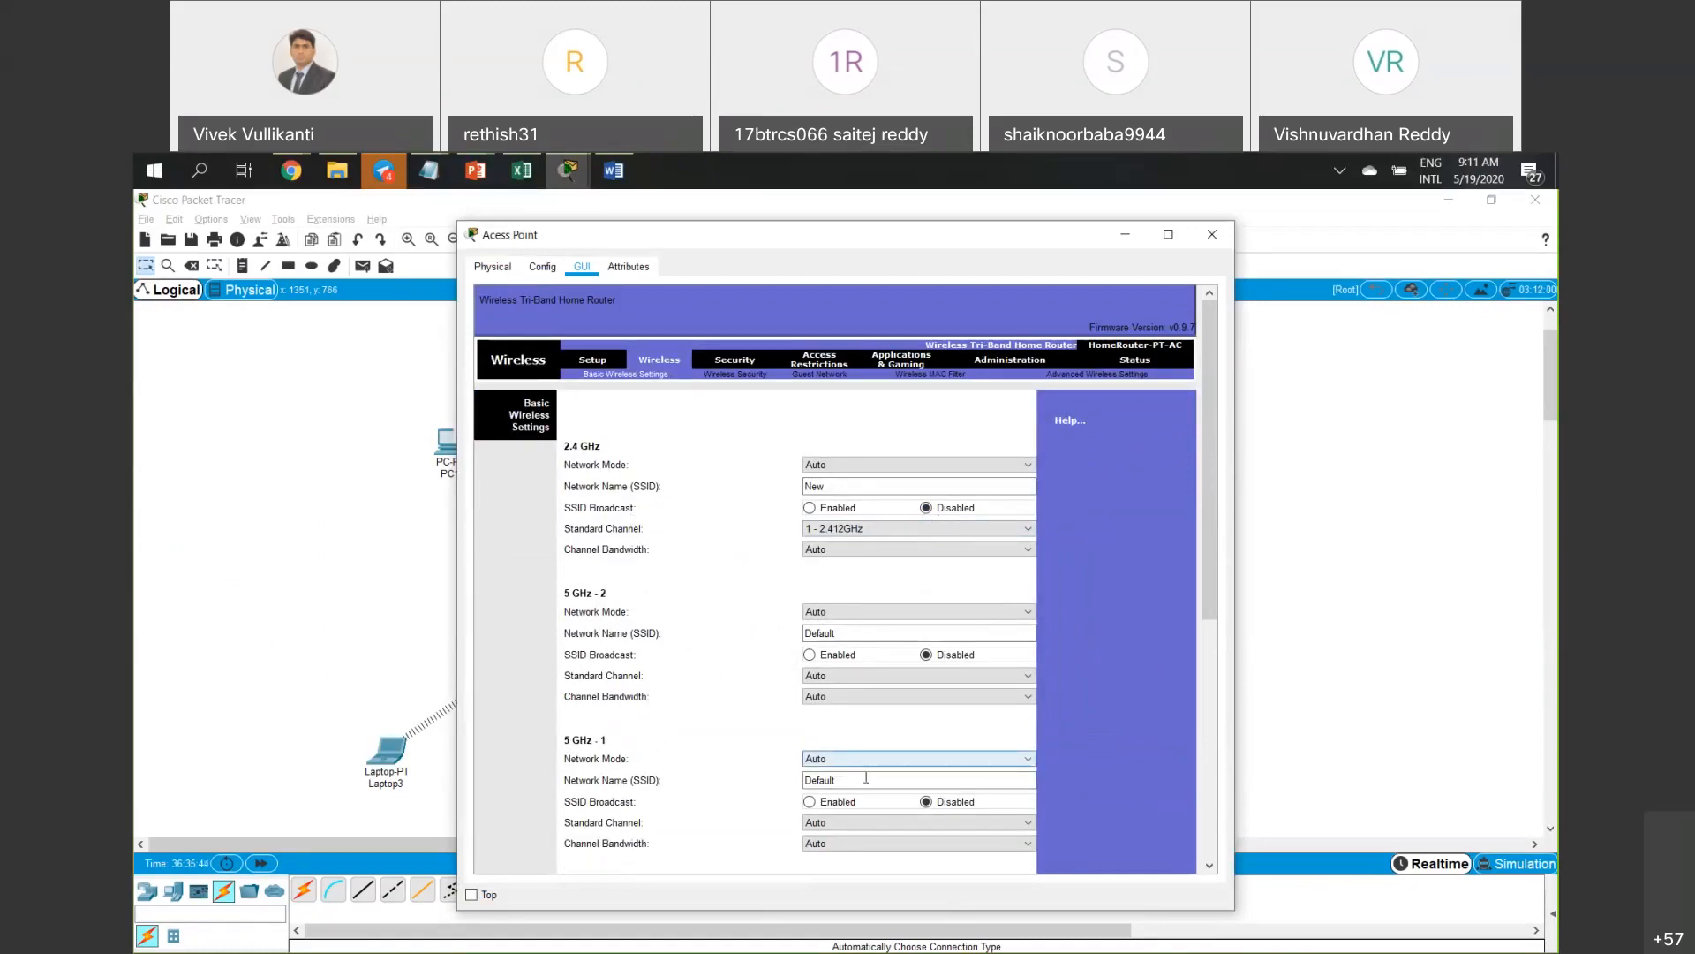
pyautogui.click(840, 484)
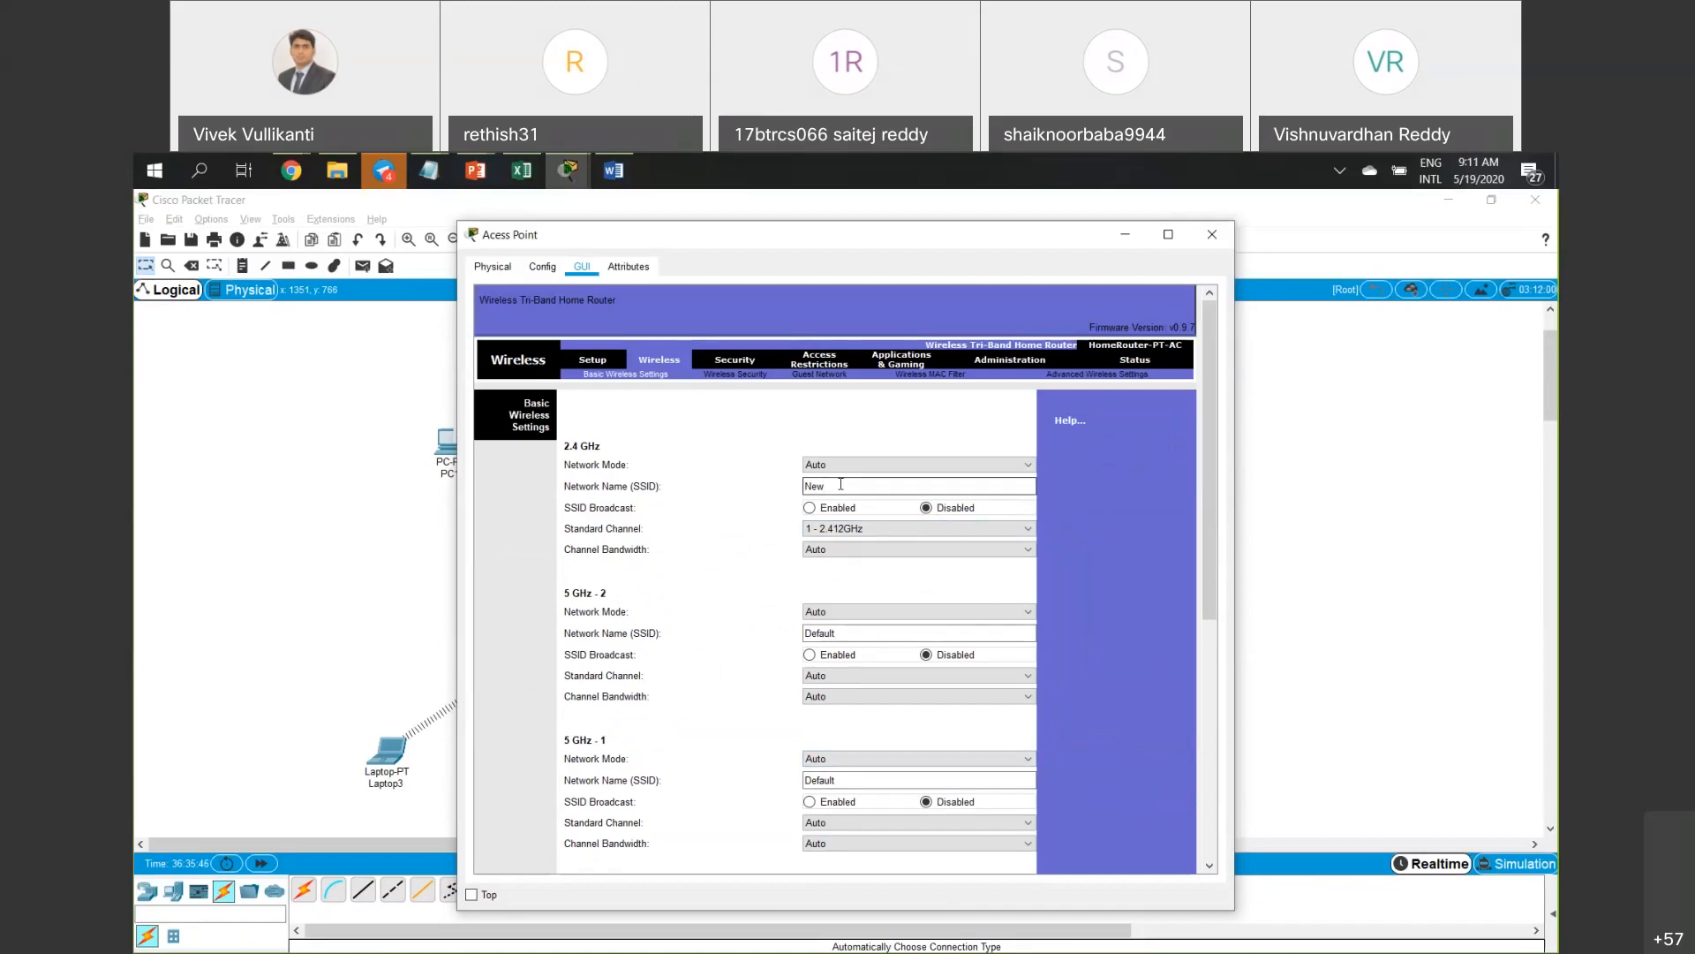
pyautogui.write('-1')
pyautogui.click(864, 628)
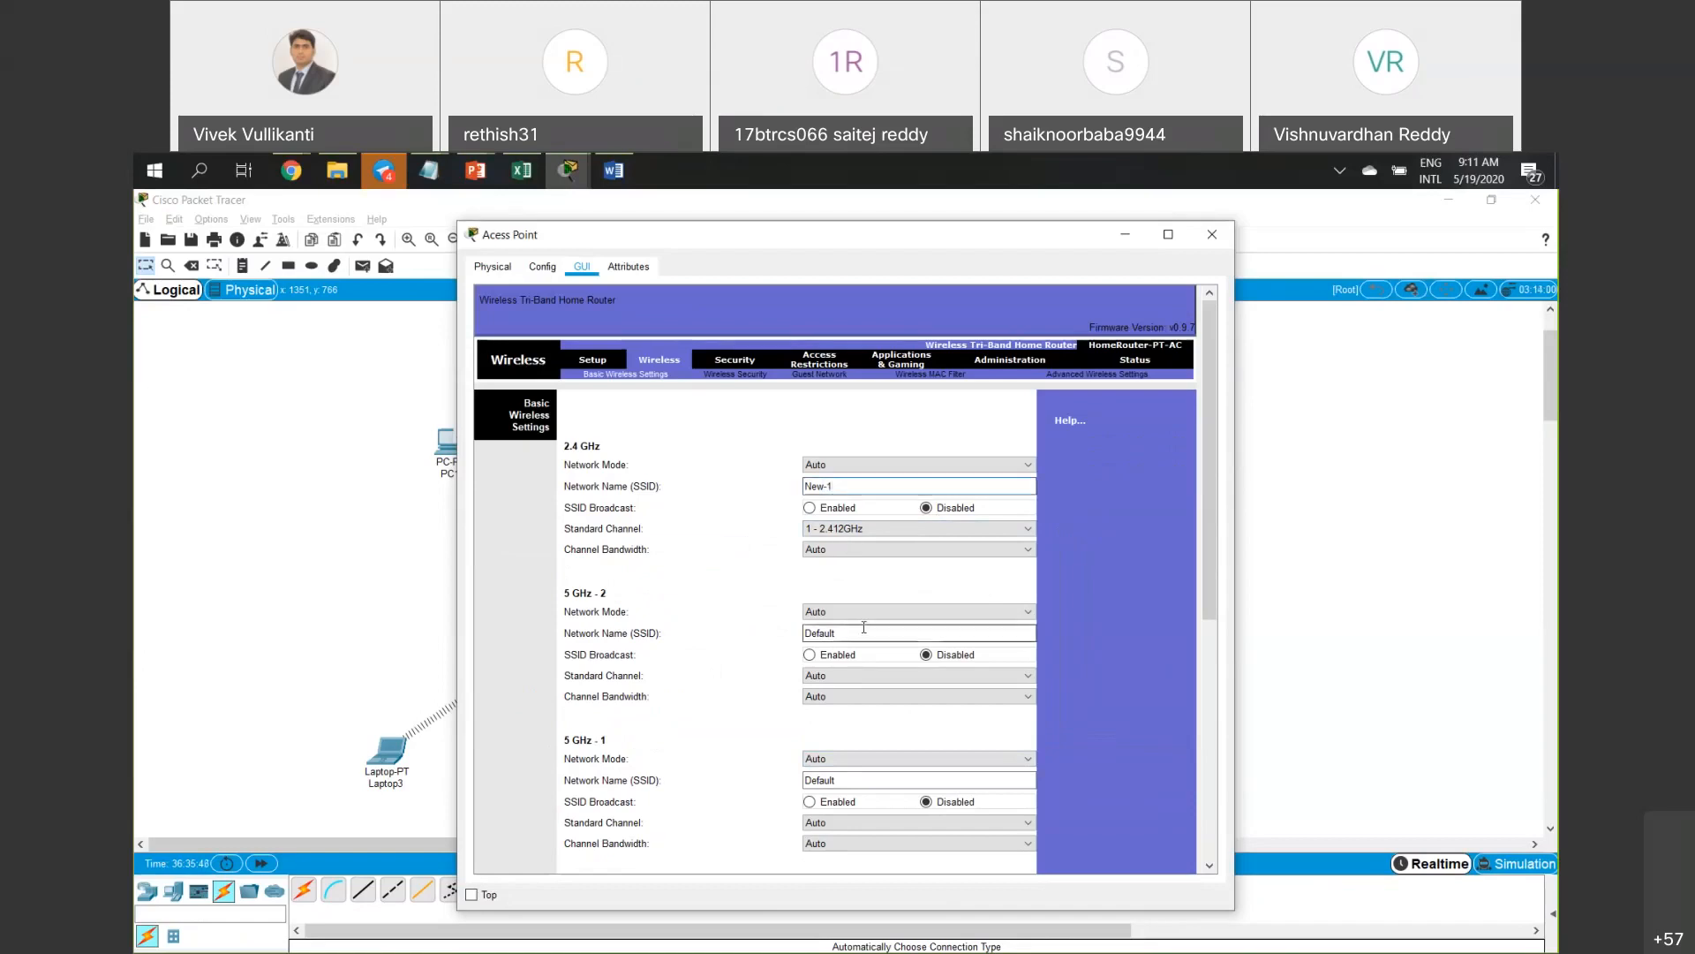
pyautogui.press('BackSpace')
pyautogui.press('BackSpace')
pyautogui.press('BackSpace')
pyautogui.press('BackSpace')
pyautogui.press('BackSpace')
pyautogui.press('BackSpace')
pyautogui.press('BackSpace')
pyautogui.write('New -2')
pyautogui.press('Tab')
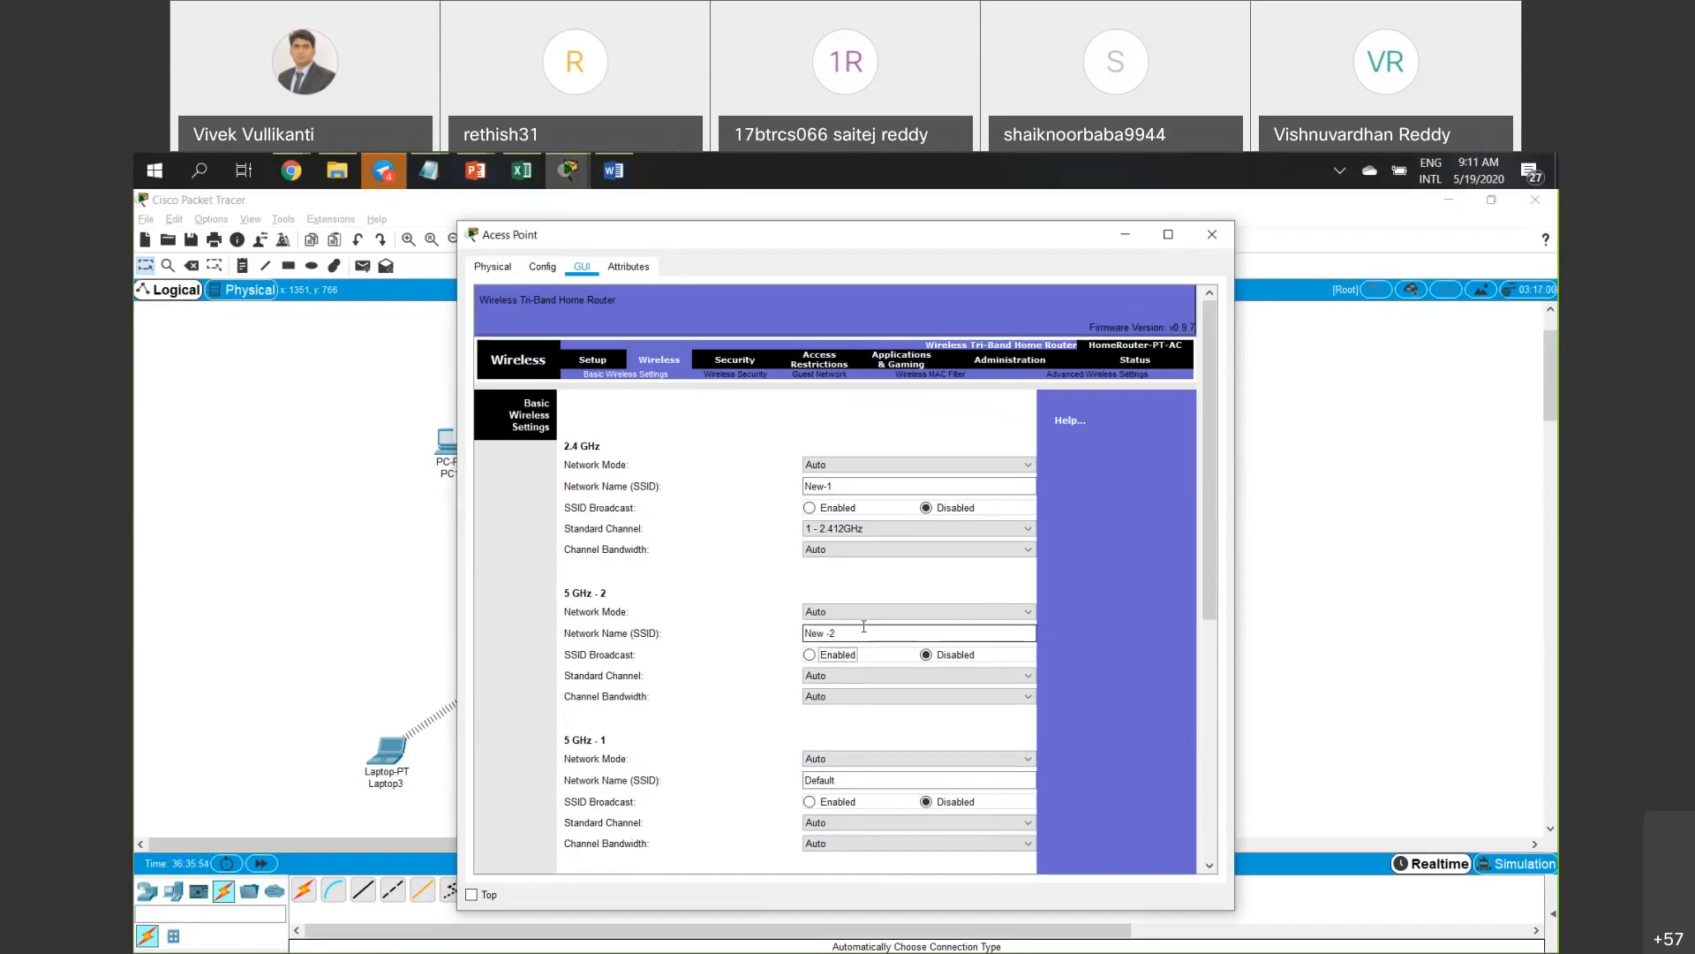
pyautogui.moveTo(919, 777); pyautogui.dragTo(755, 783)
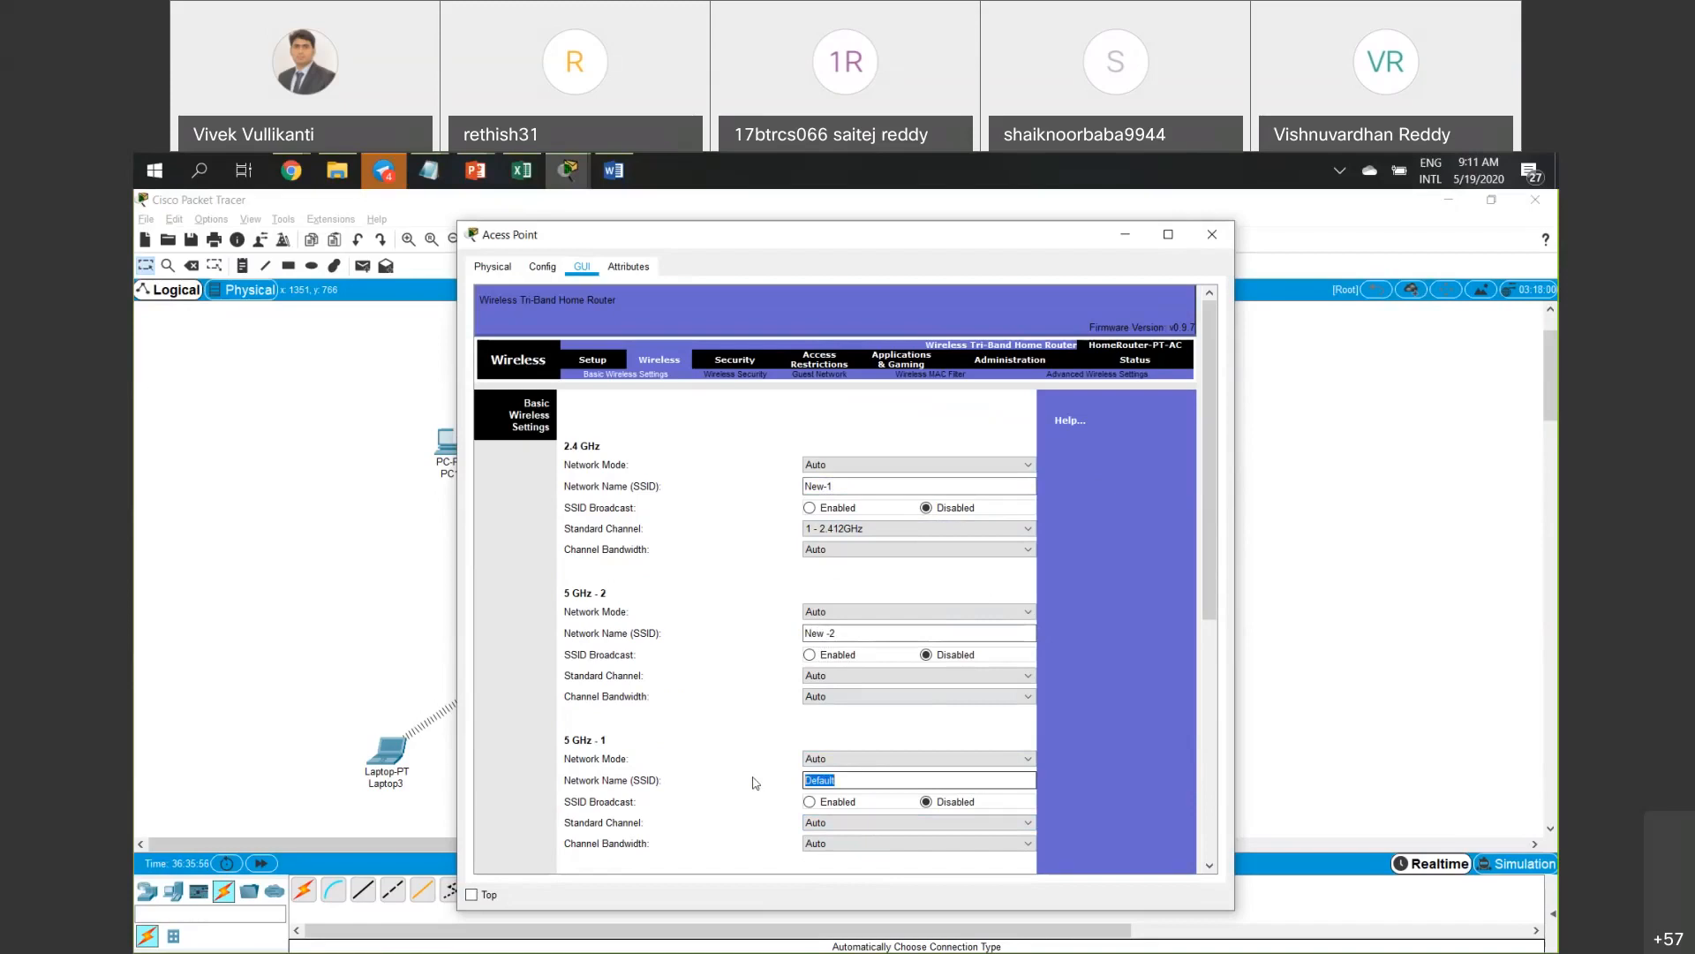
pyautogui.write('New')
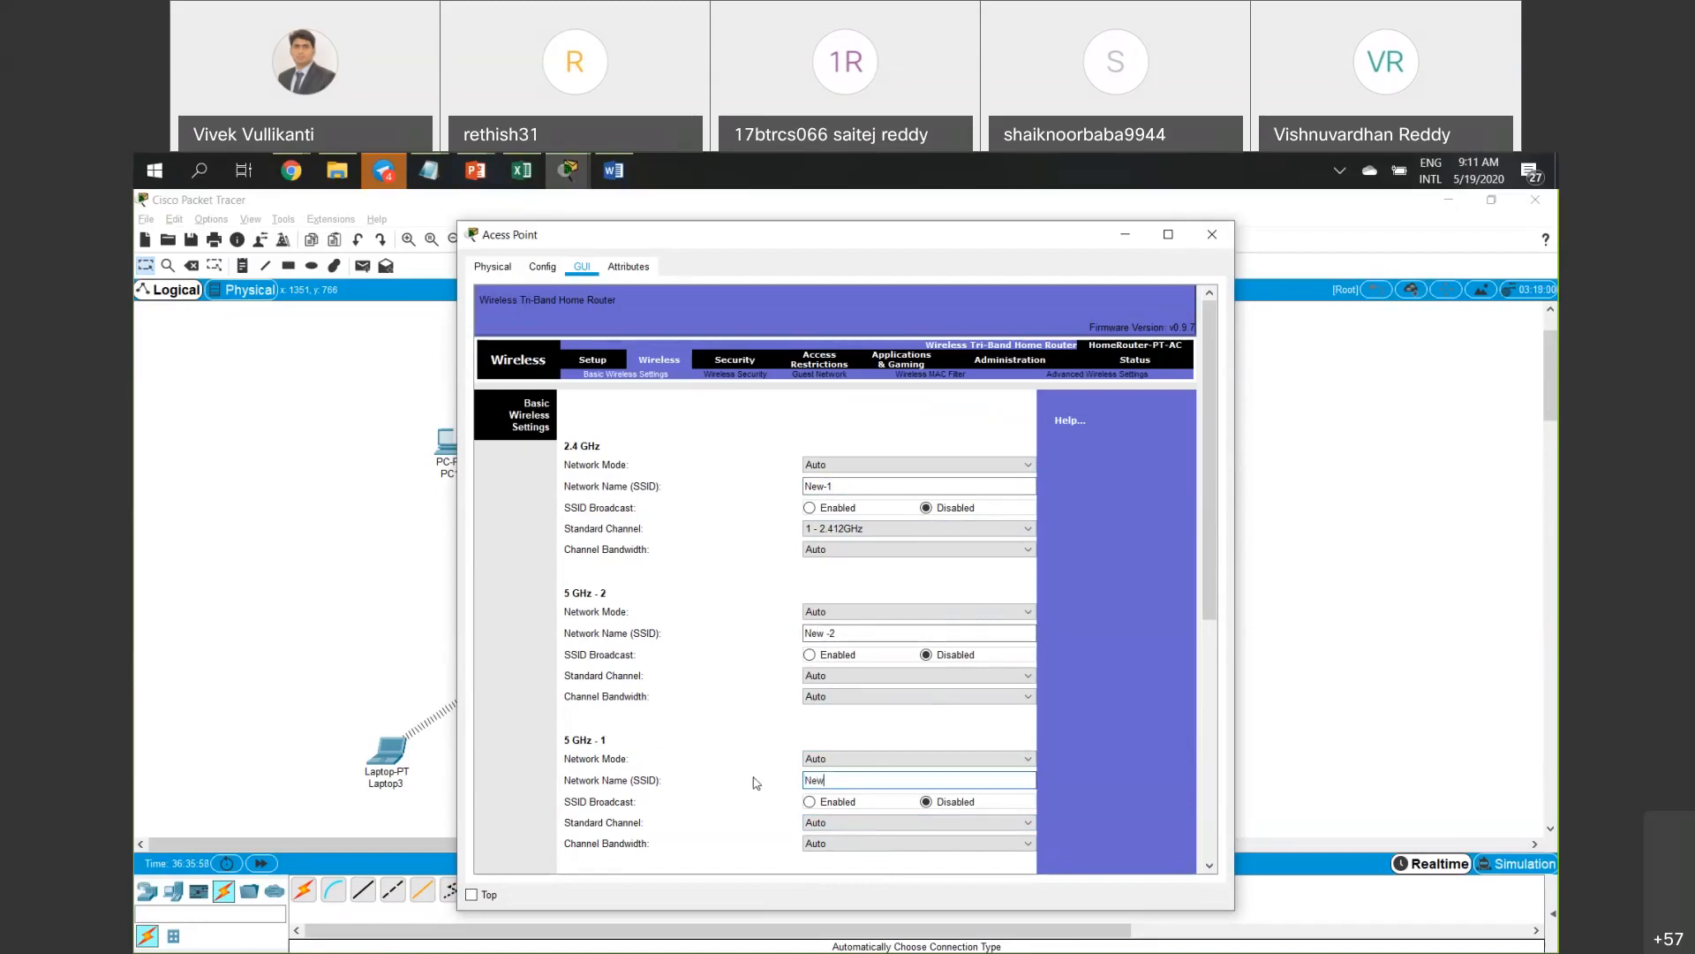
pyautogui.write(' -3')
# Close the access point window and open Laptop3's device window.
pyautogui.scroll(-3, 776, 797)
pyautogui.scroll(-7, 775, 798)
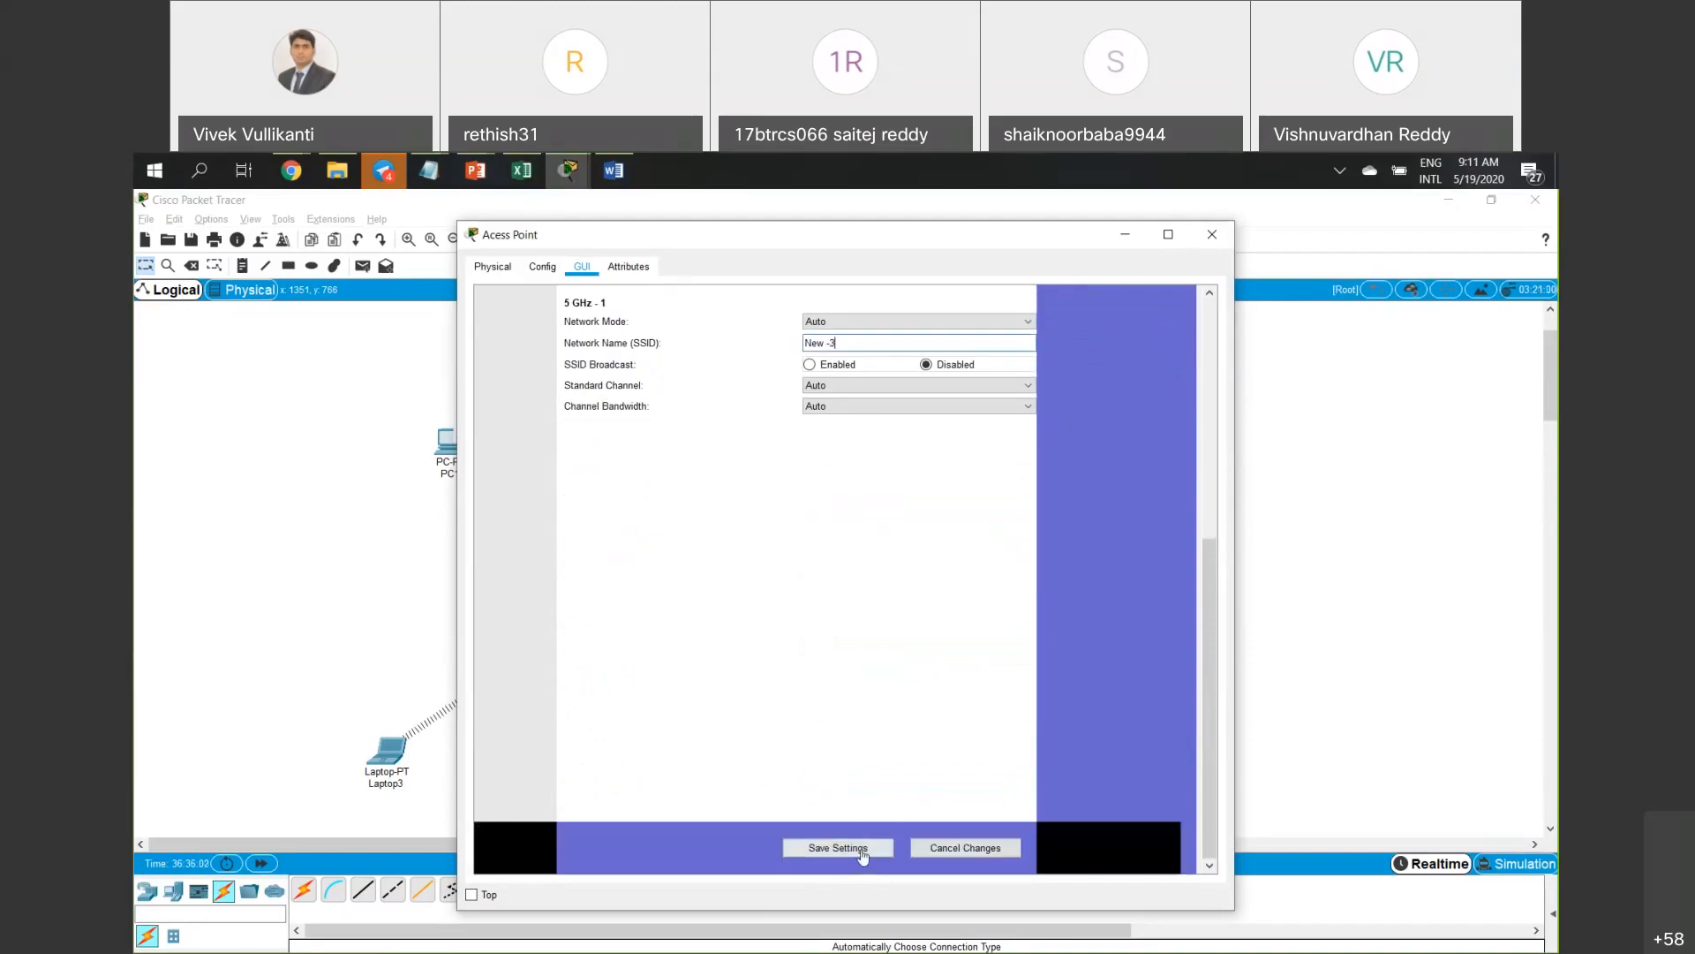
pyautogui.scroll(5, 894, 641)
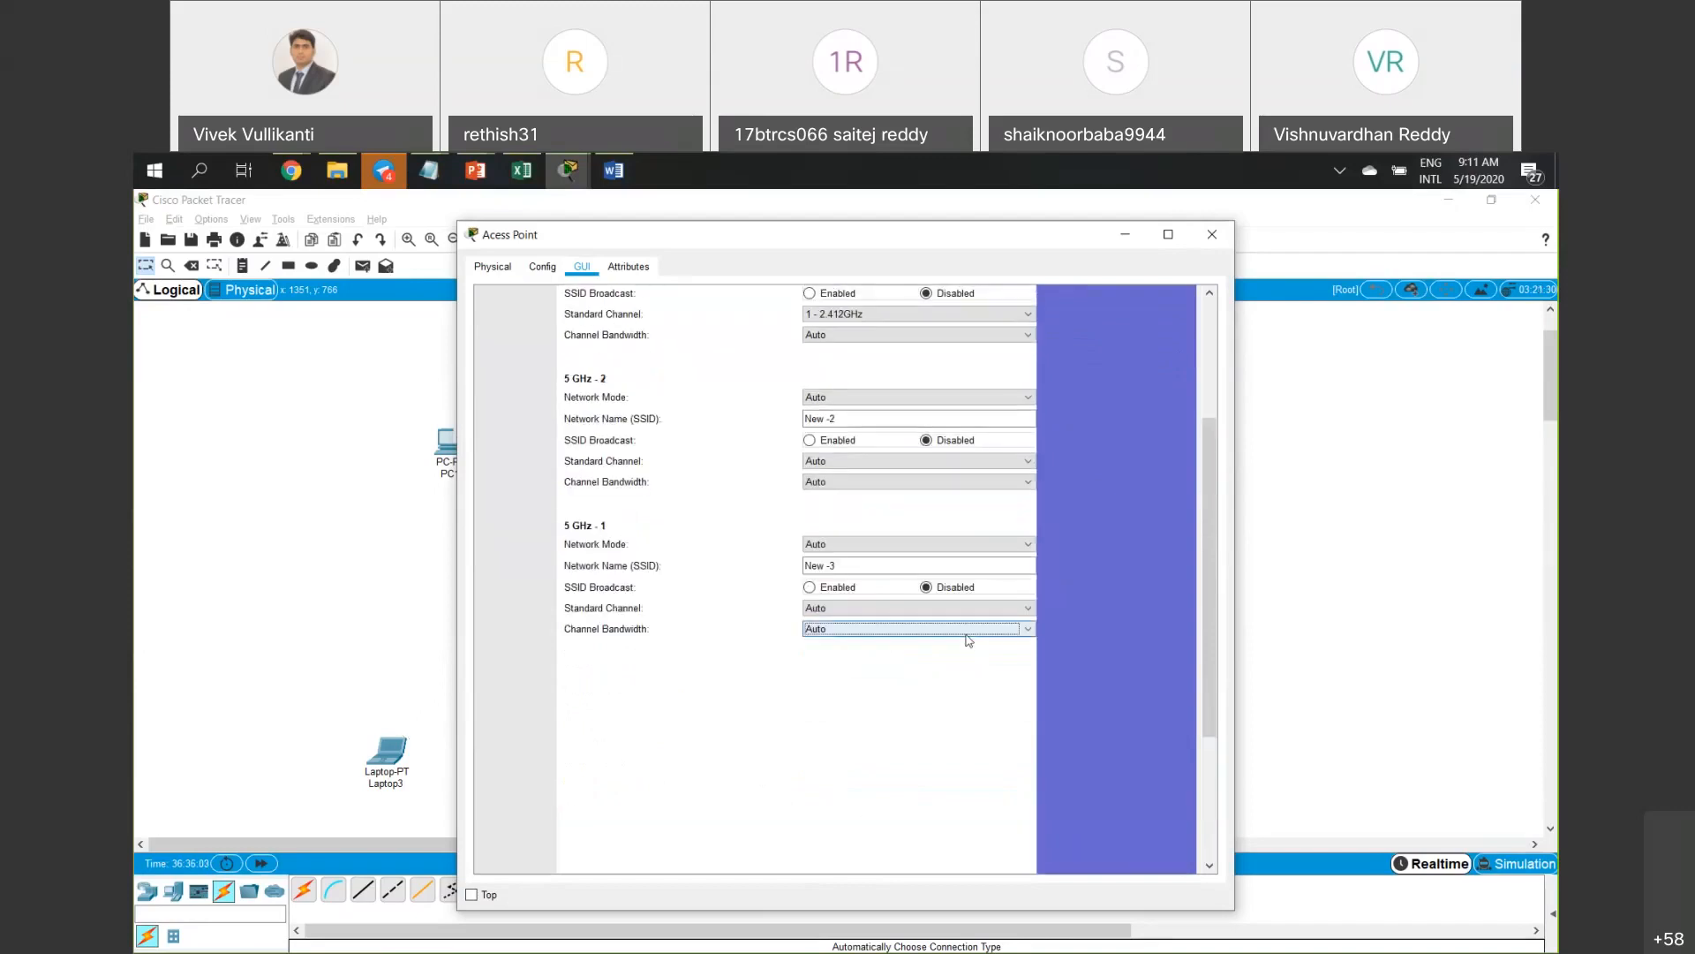
pyautogui.scroll(1, 1132, 633)
pyautogui.scroll(1, 1132, 633)
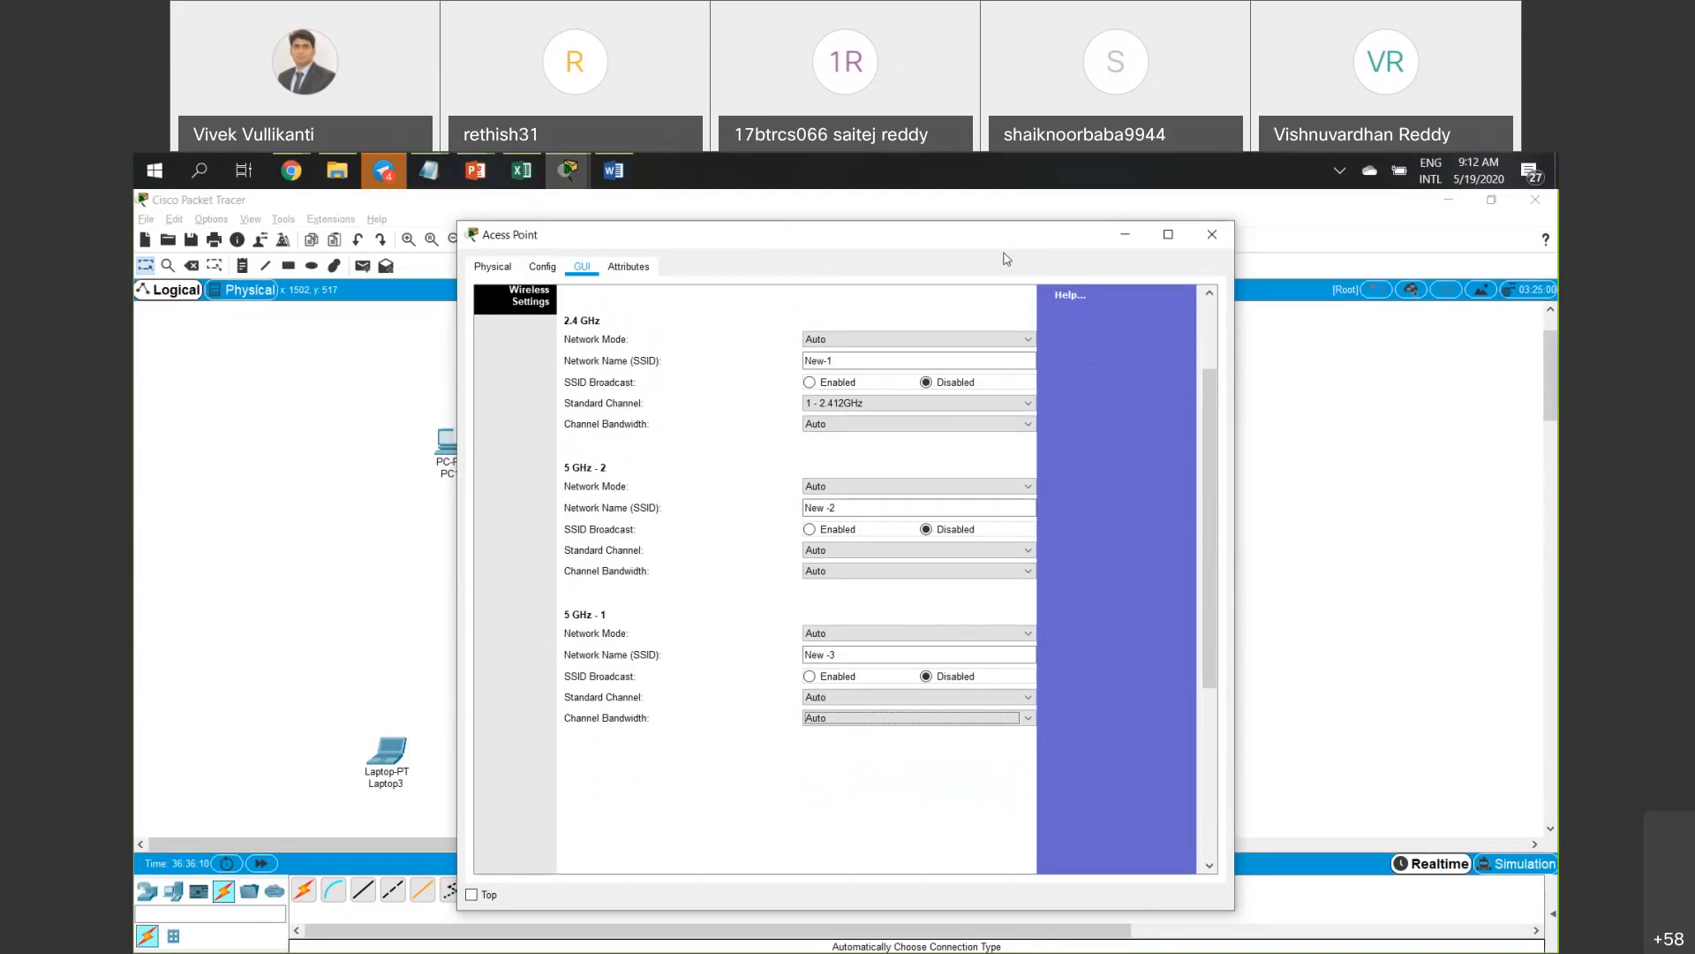
pyautogui.moveTo(1004, 239); pyautogui.dragTo(1234, 251)
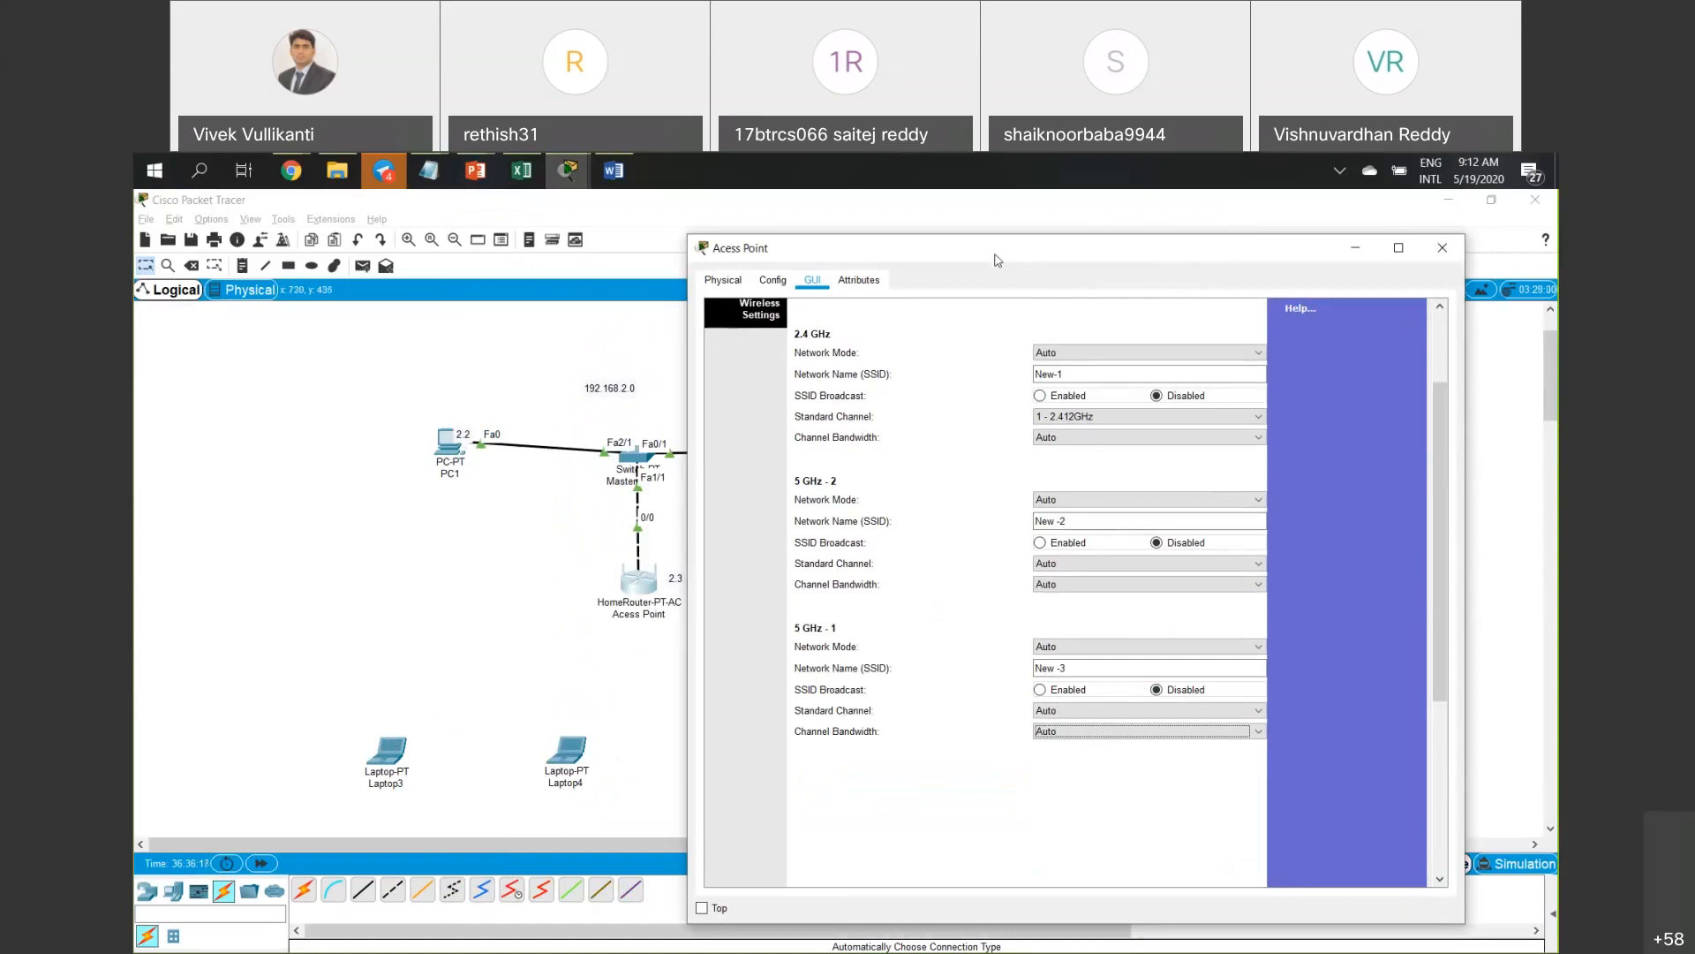
pyautogui.moveTo(957, 256); pyautogui.dragTo(913, 256)
pyautogui.moveTo(332, 707); pyautogui.dragTo(435, 797)
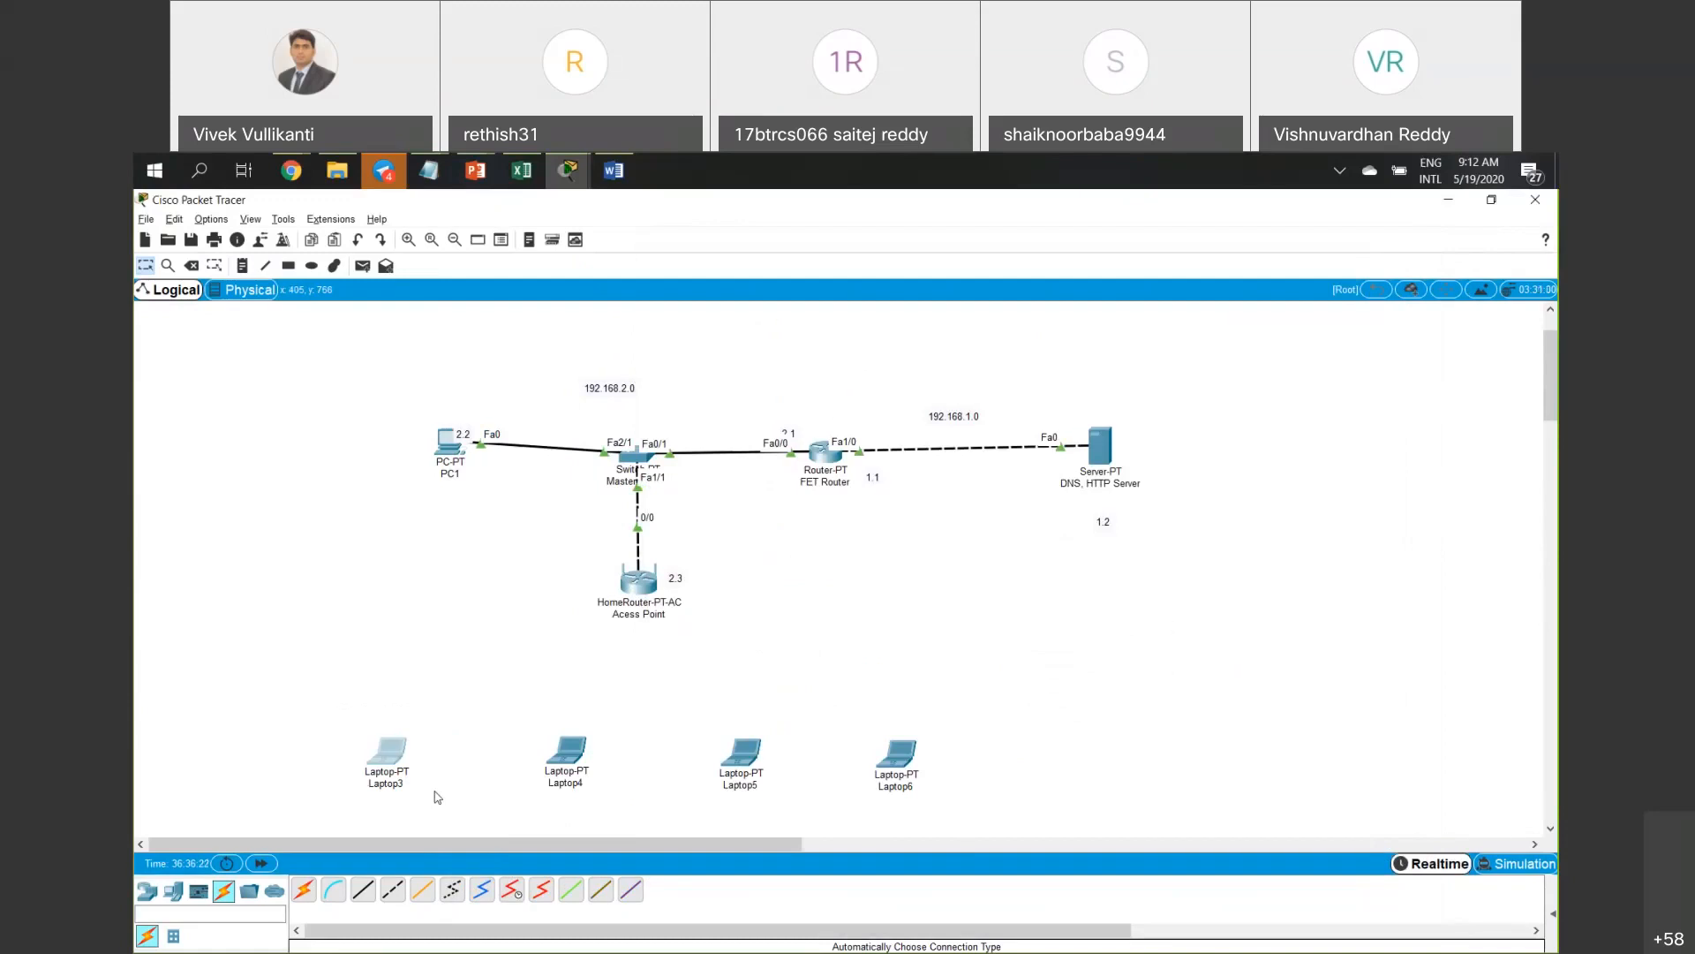
pyautogui.hotkey('alt', 'Tab')
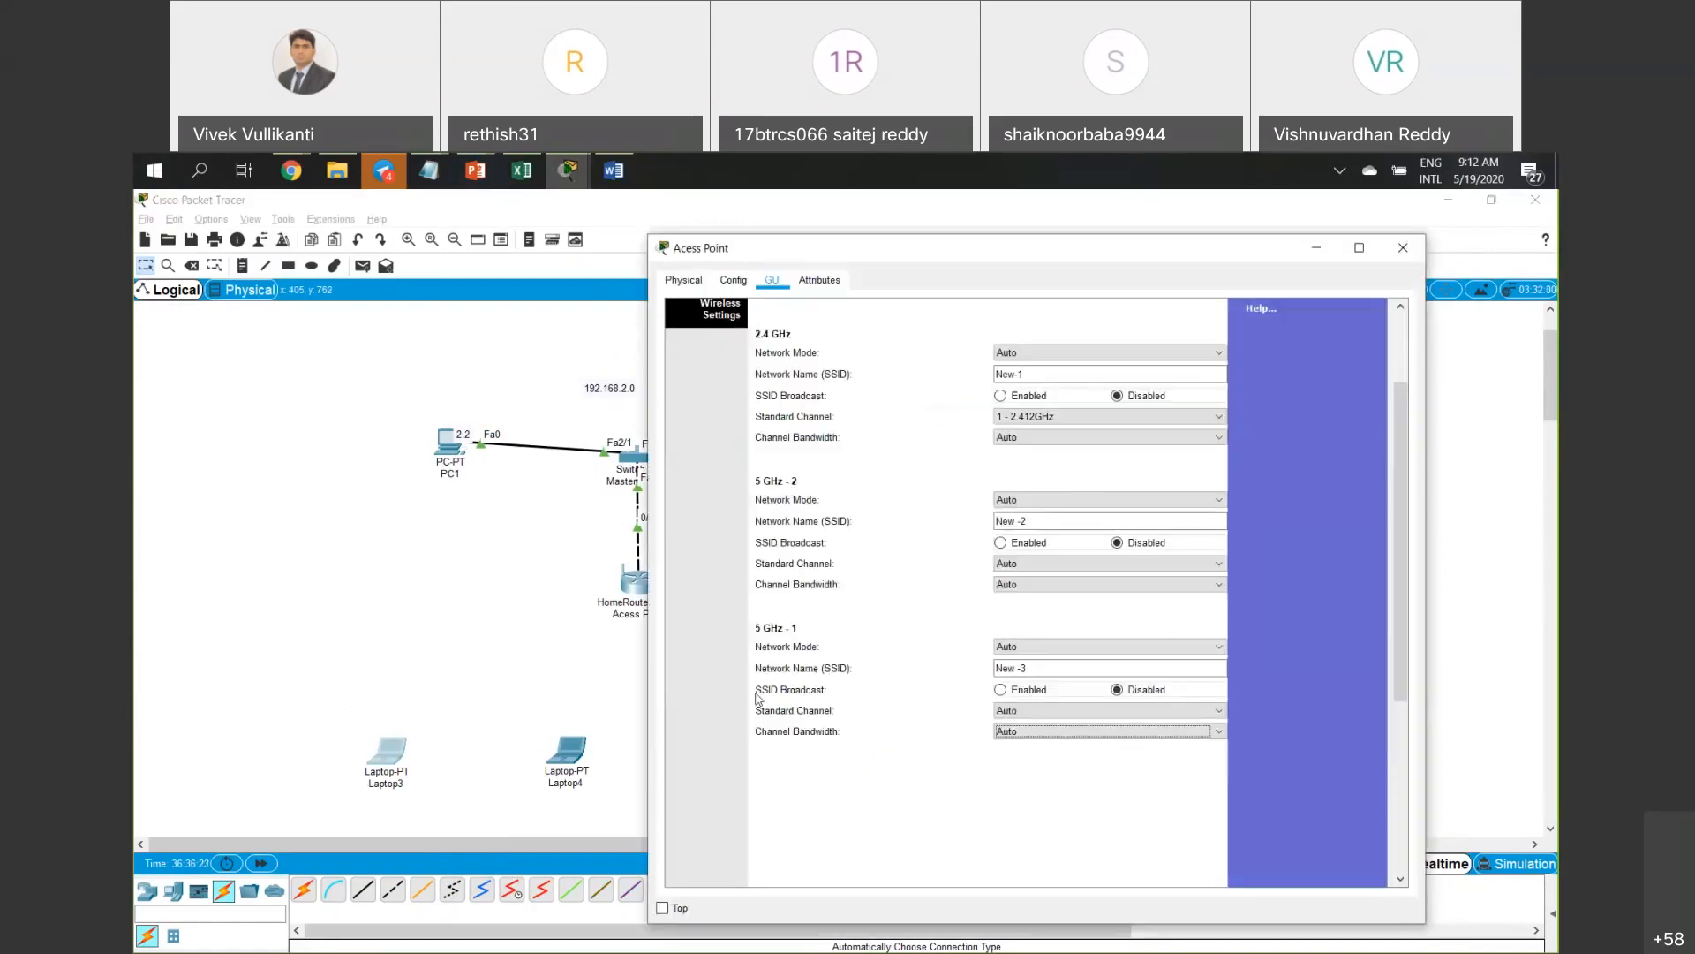
pyautogui.click(1403, 247)
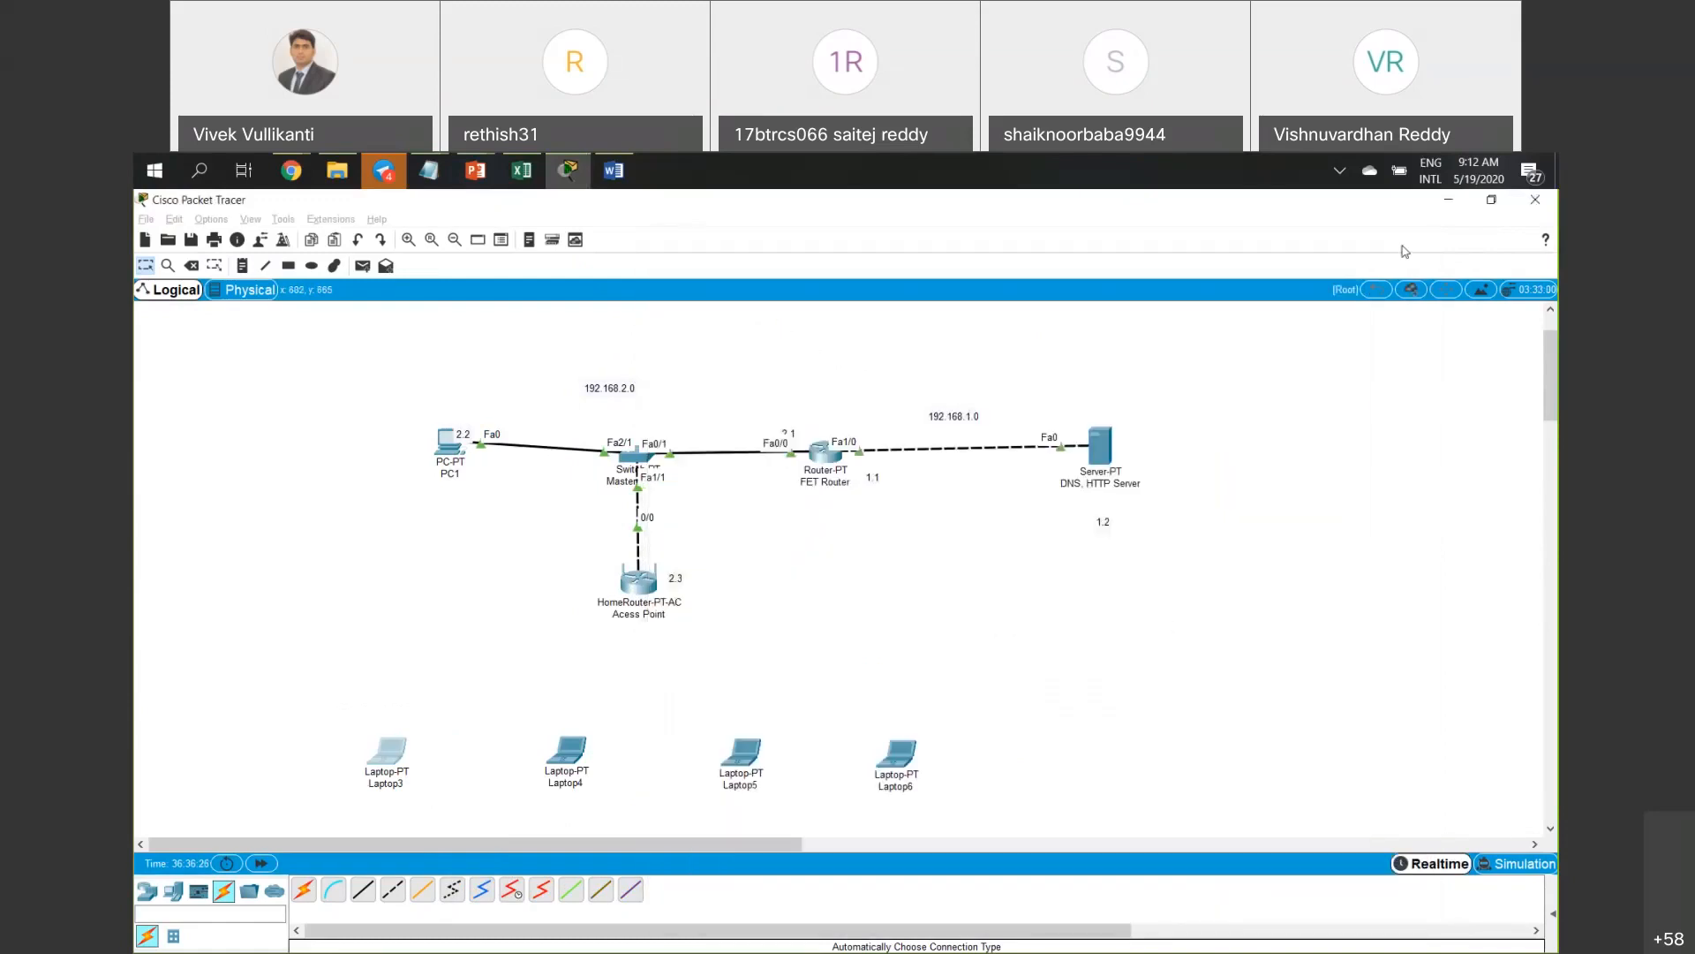
pyautogui.click(389, 755)
# In Laptop3's PC Wireless, confirm no networks are found and start a new profile under Profiles.
pyautogui.click(680, 595)
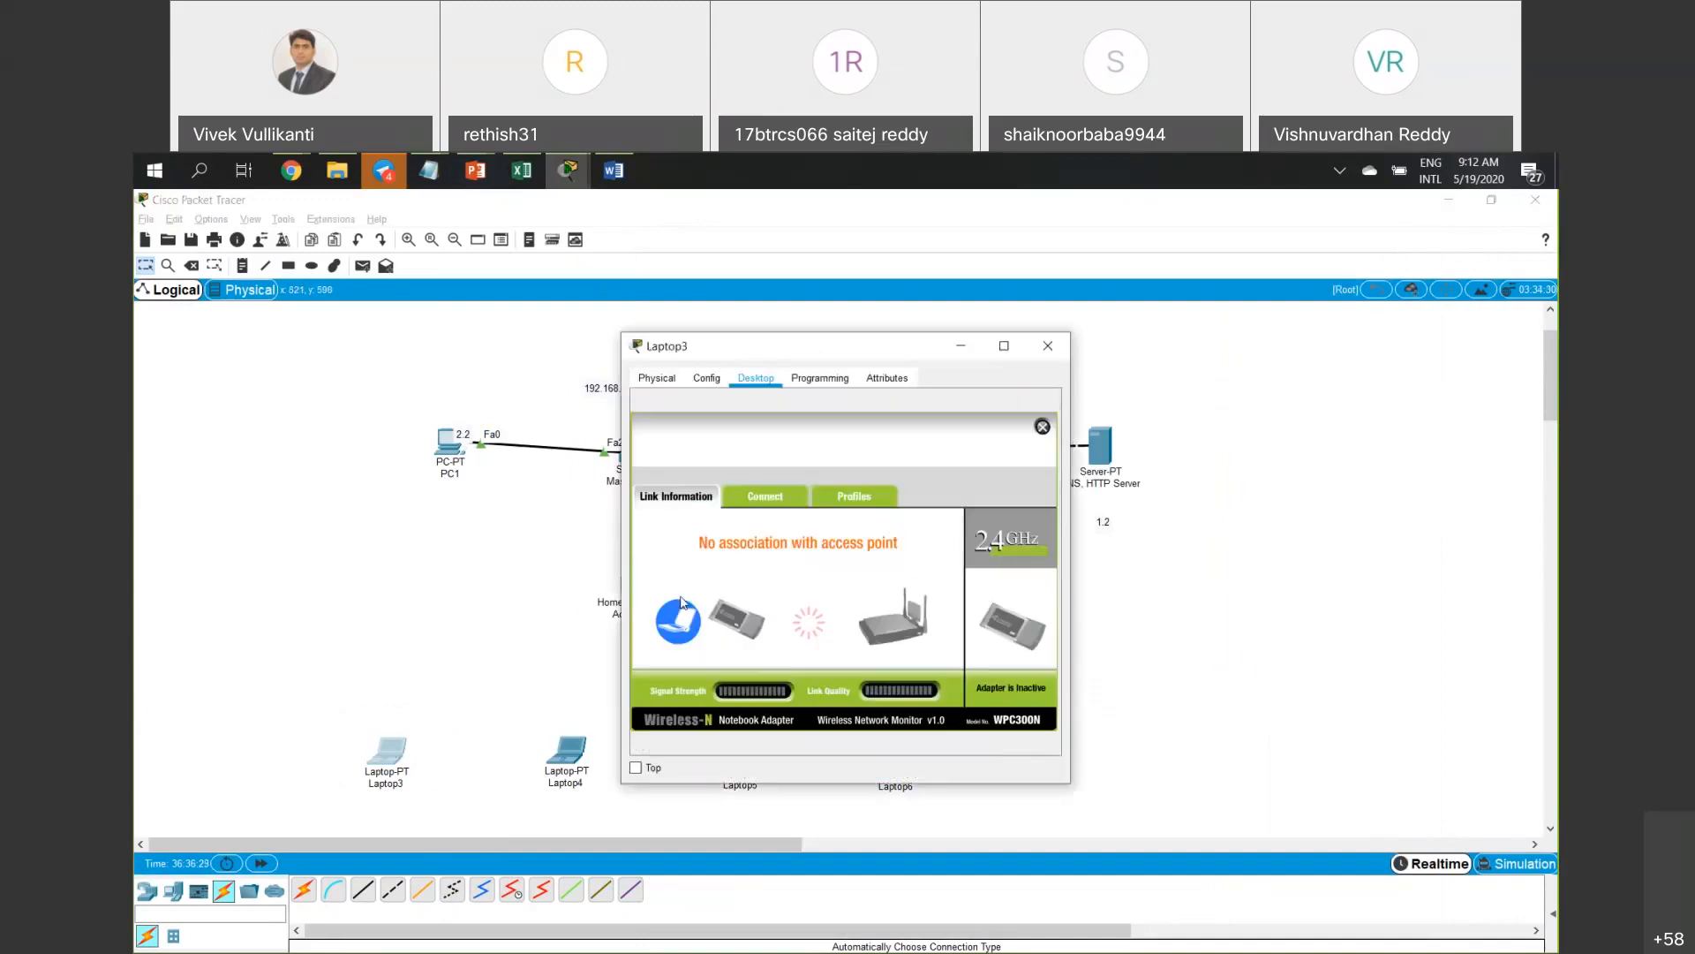
pyautogui.click(781, 498)
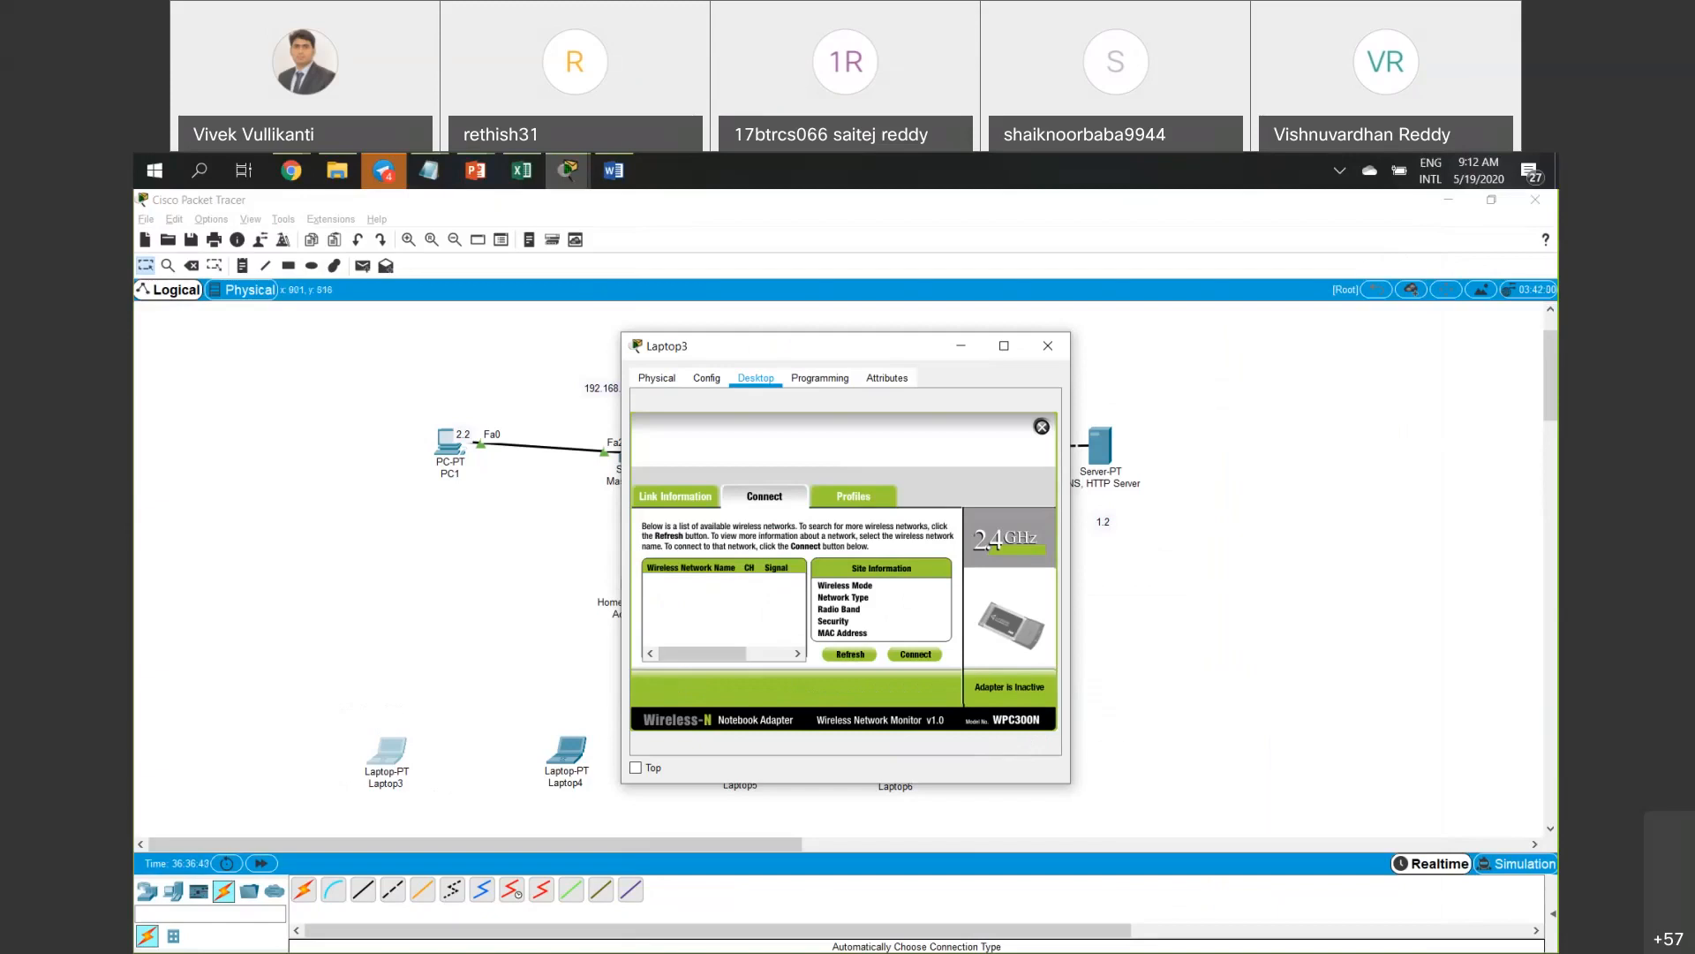
pyautogui.click(1093, 923)
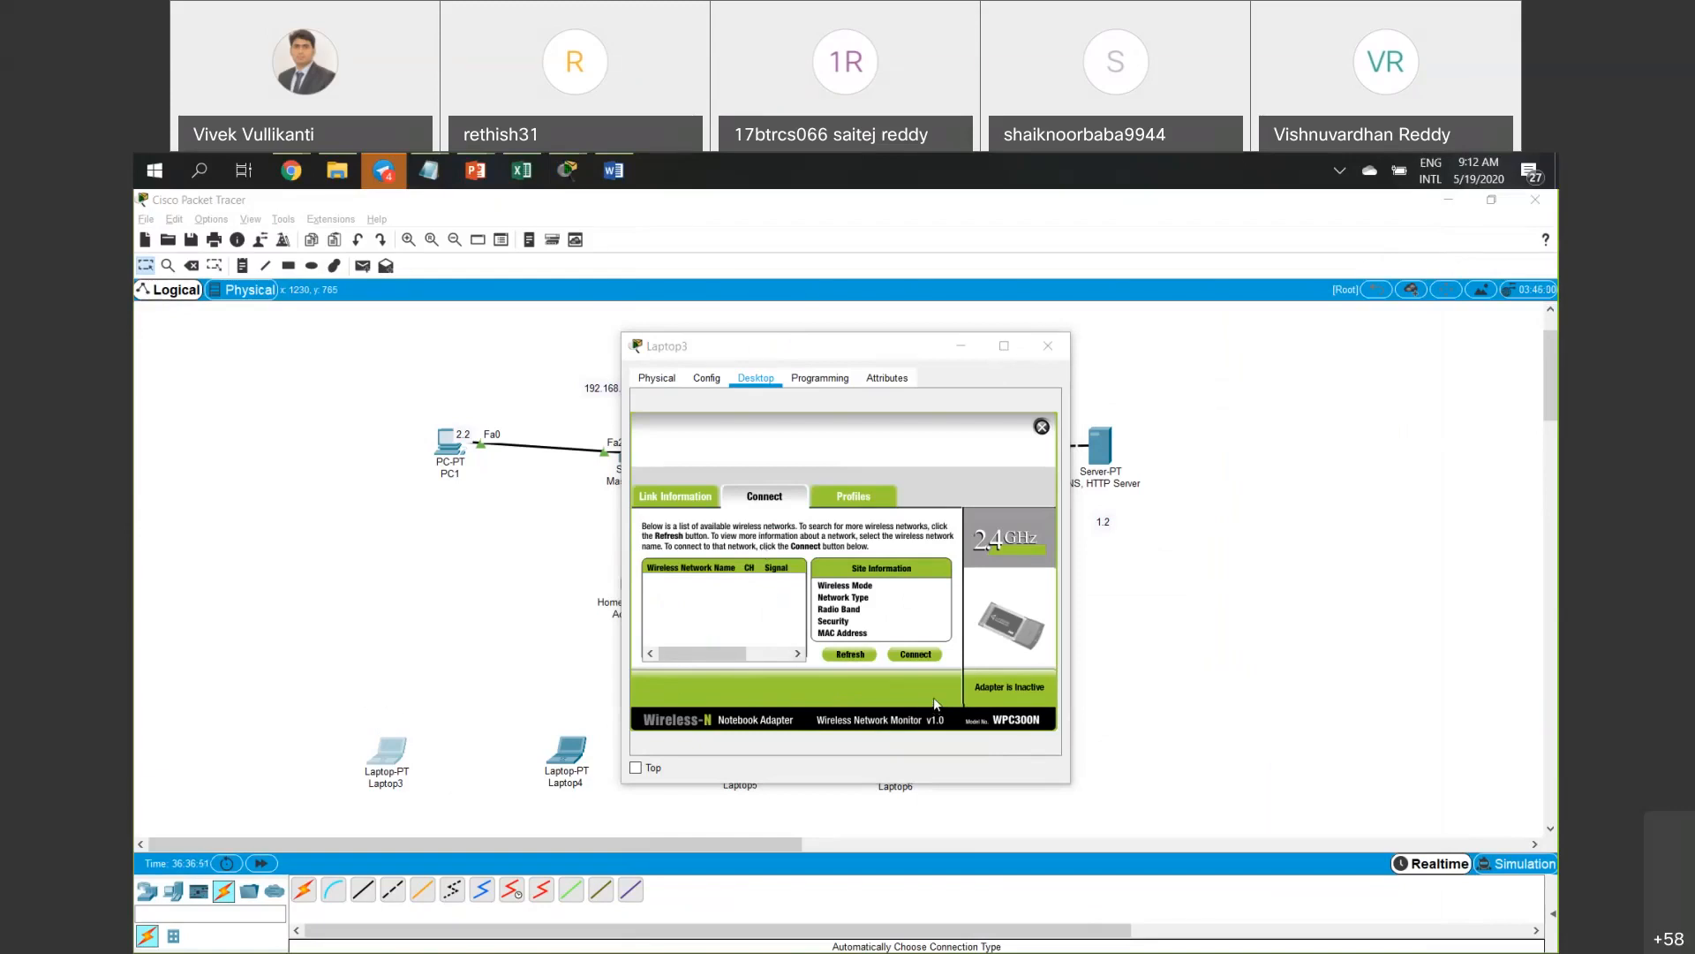
pyautogui.click(867, 499)
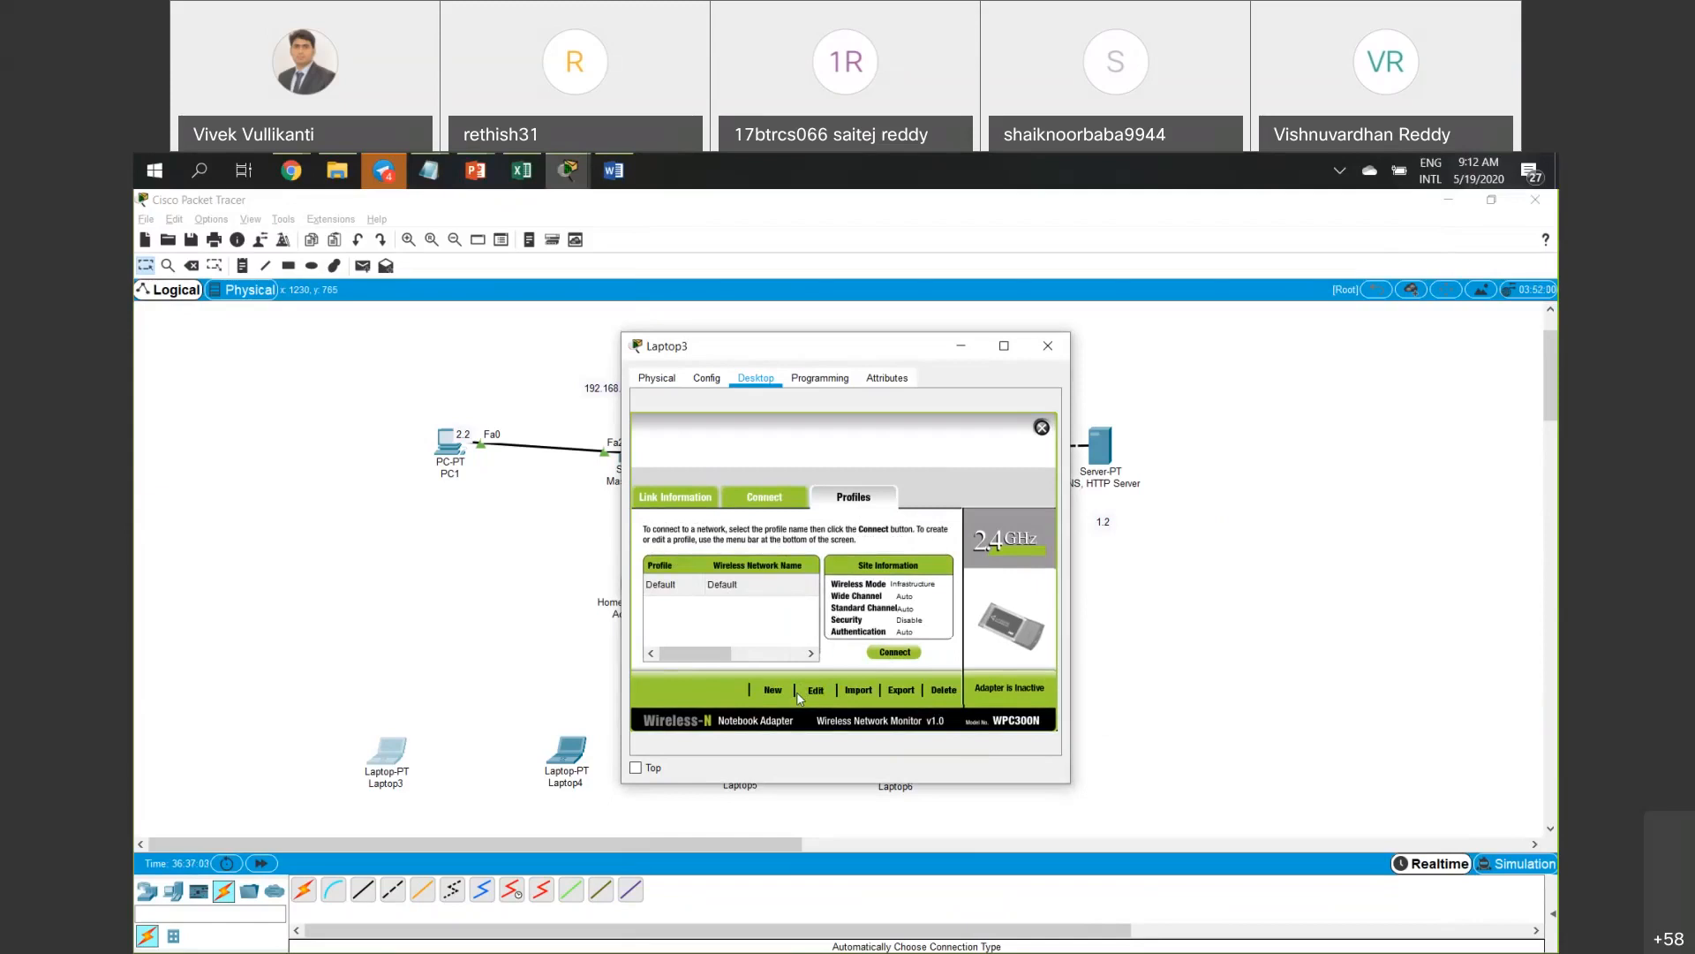
pyautogui.click(782, 693)
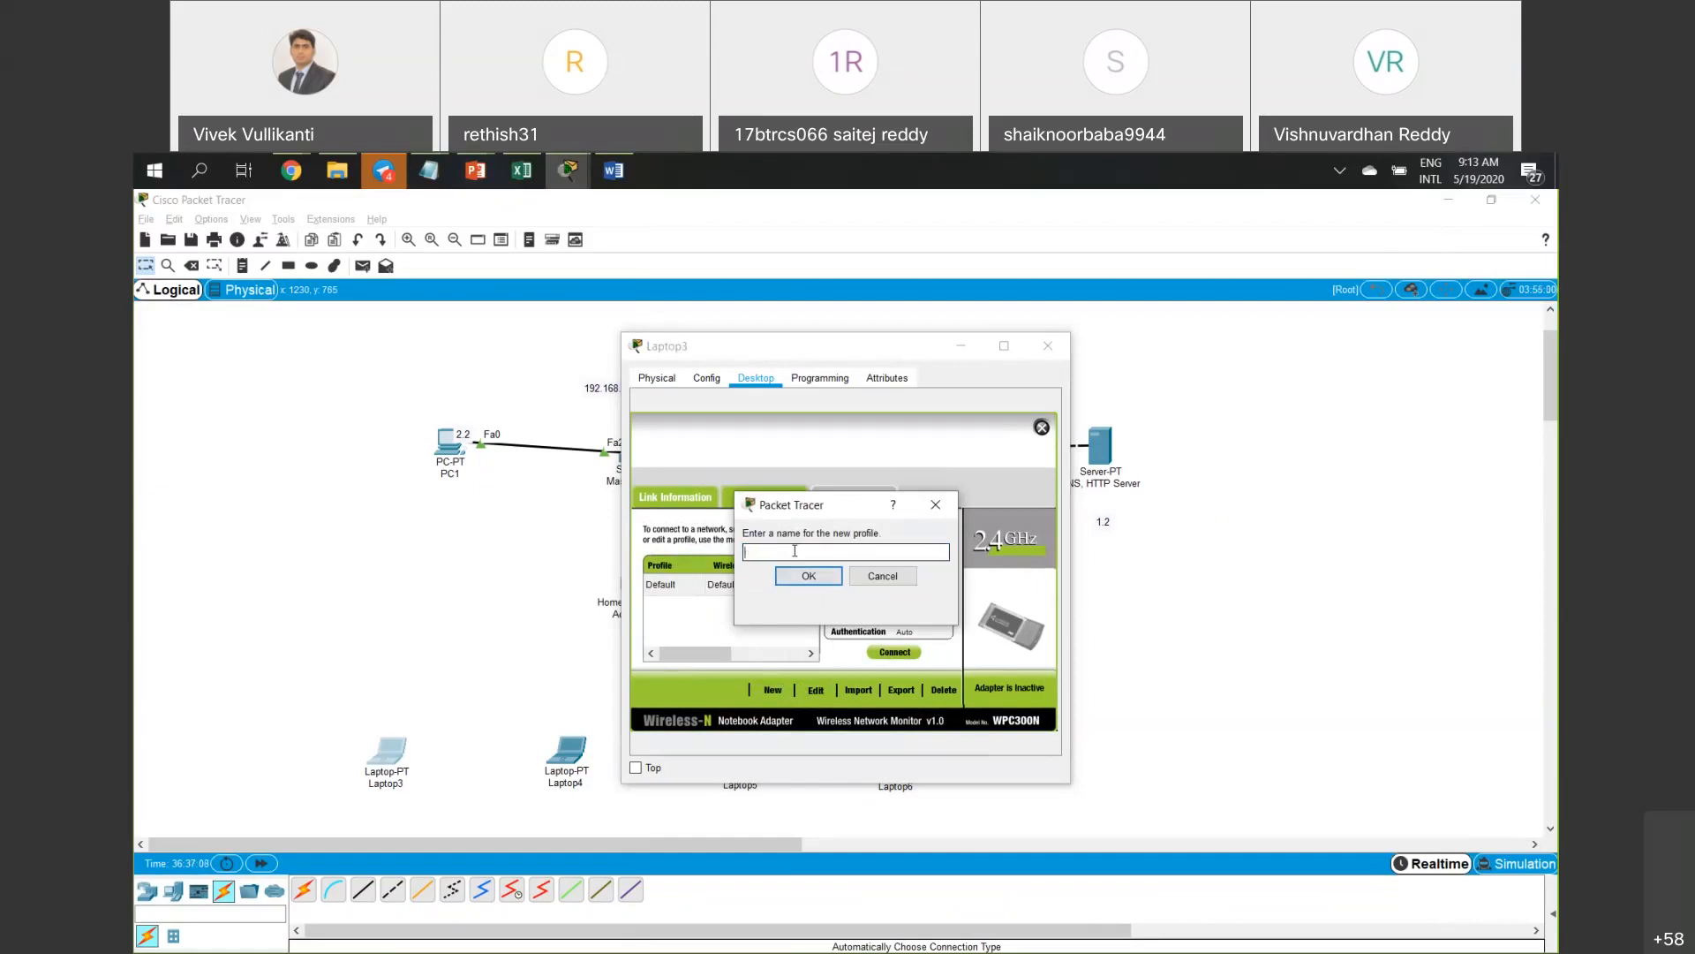
# Create Laptop3's New-1 profile via Advanced Setup: SSID New-1, DHCP, security disabled; save and connect.
pyautogui.write('New-1')
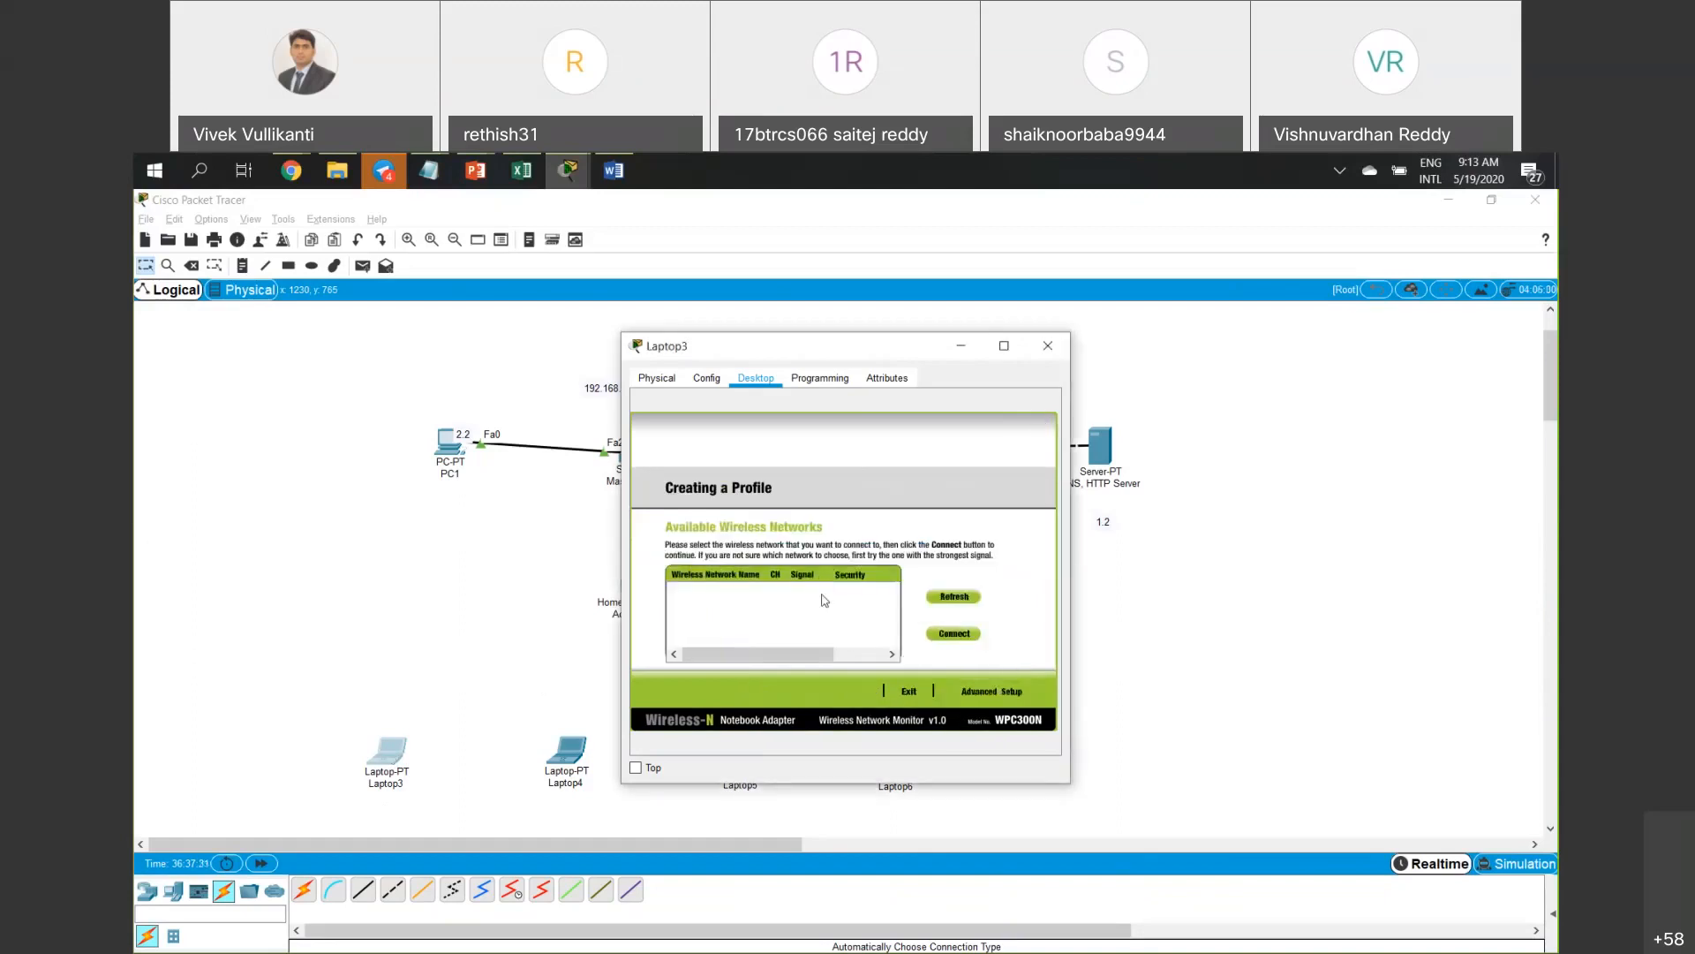
pyautogui.click(989, 692)
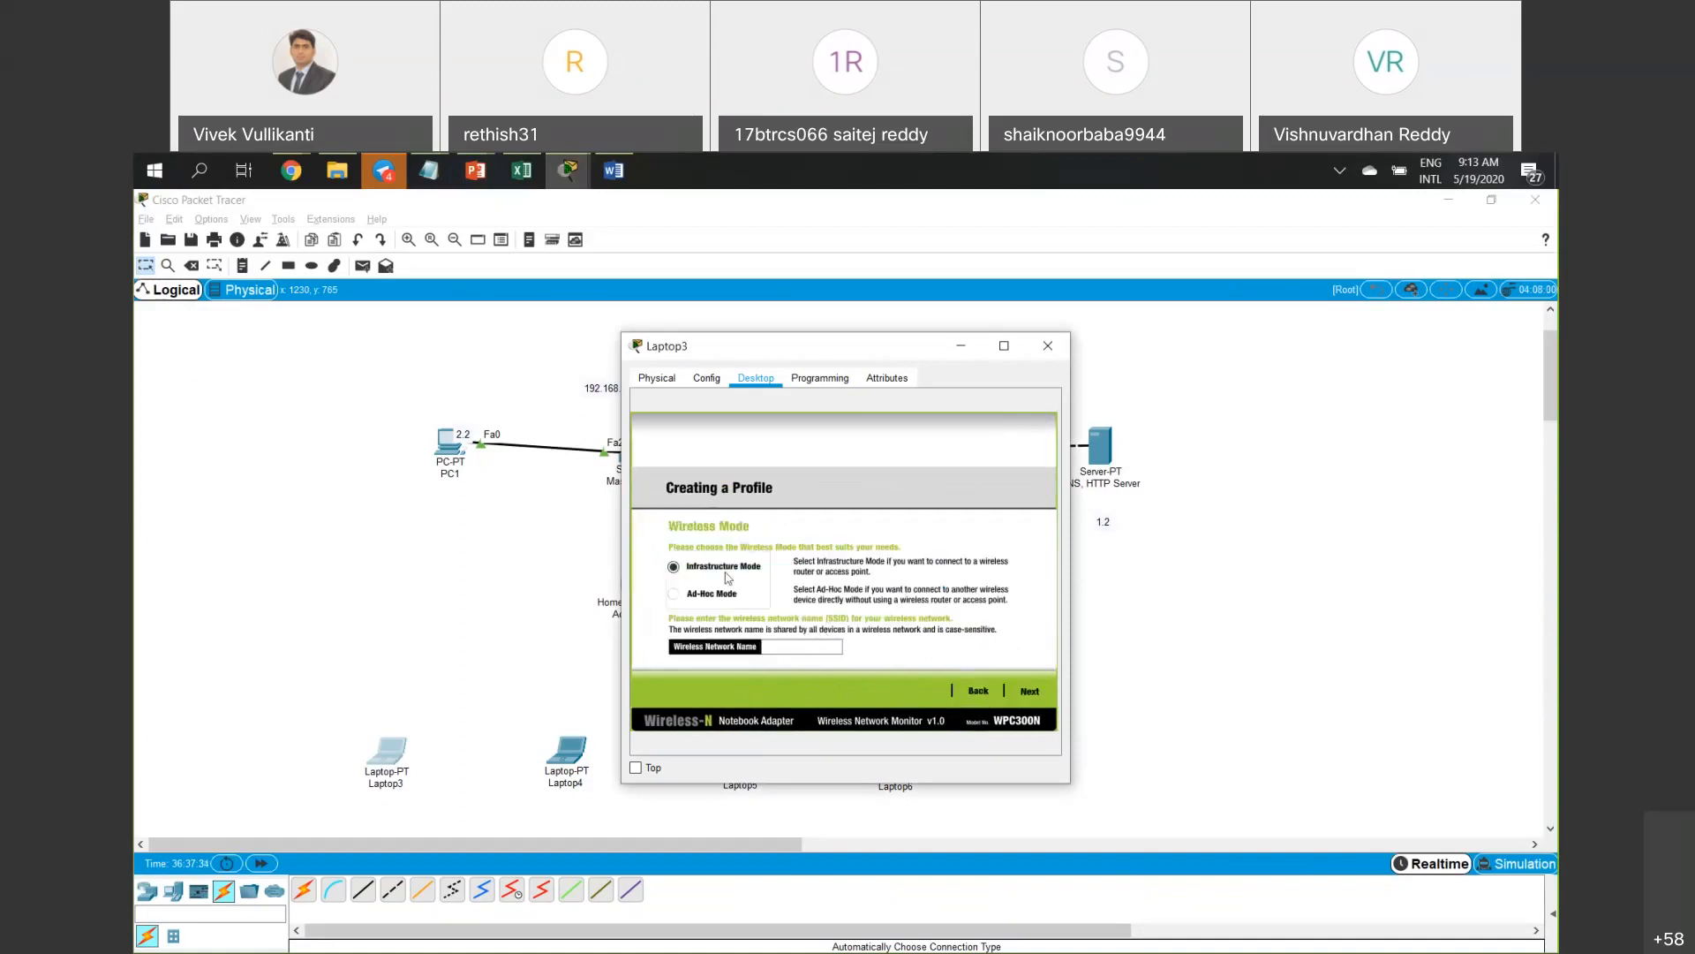
pyautogui.click(794, 644)
pyautogui.write('New-1')
pyautogui.click(1029, 693)
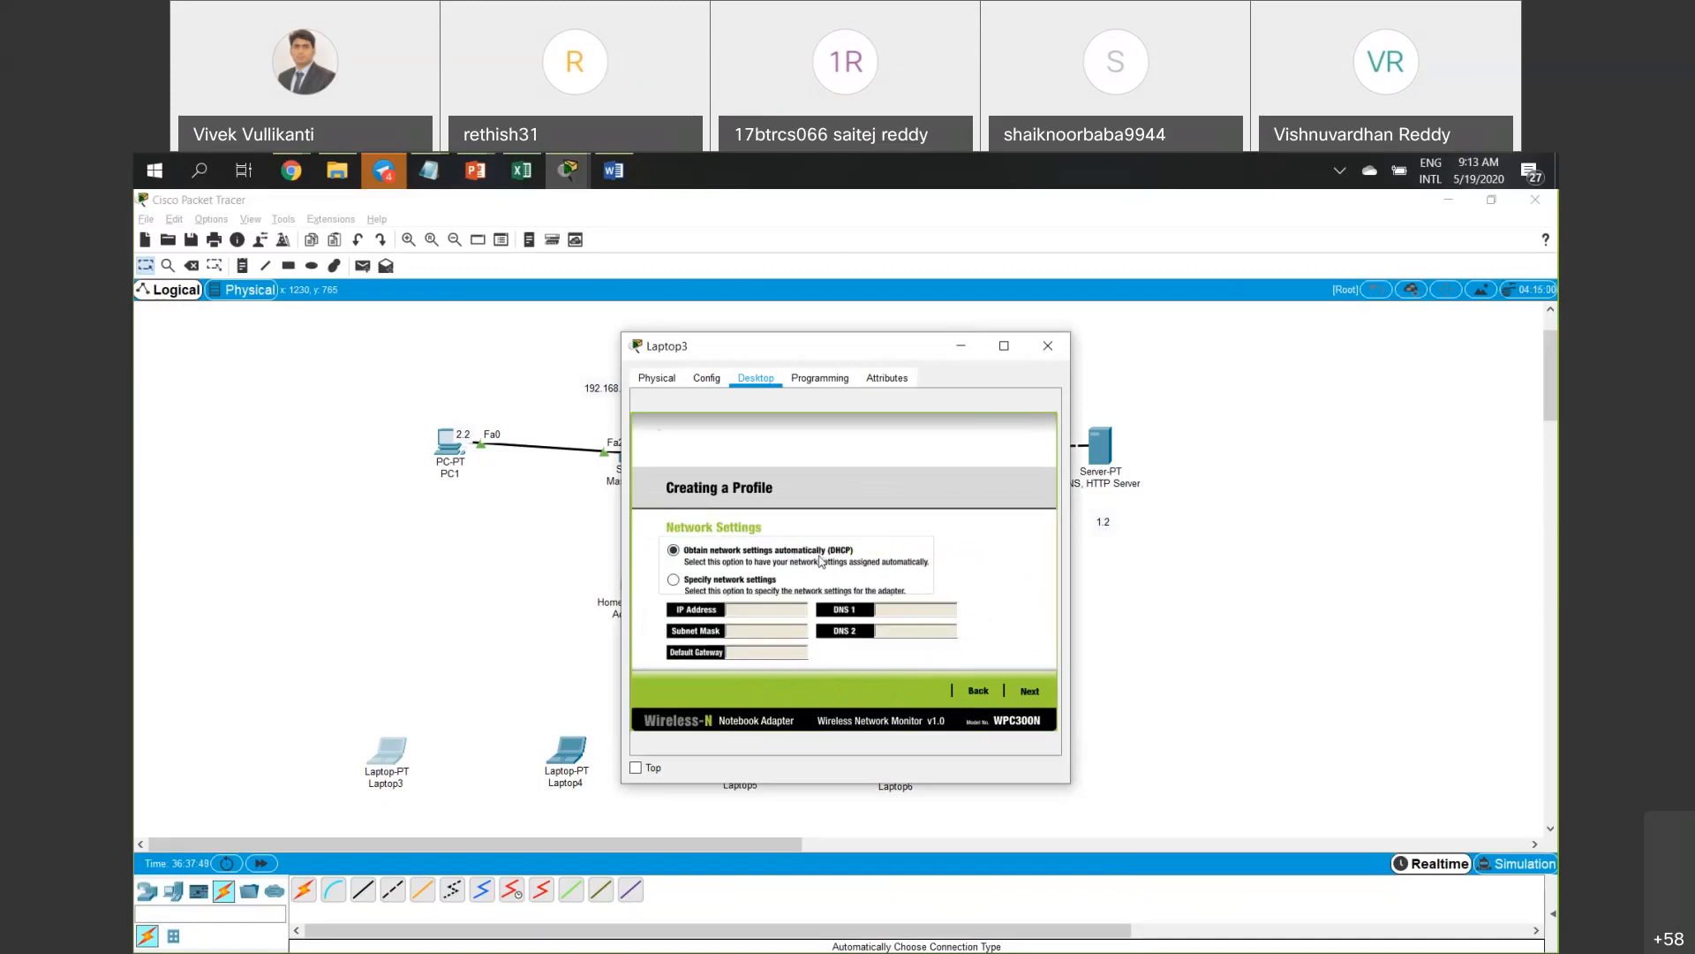
pyautogui.click(1029, 692)
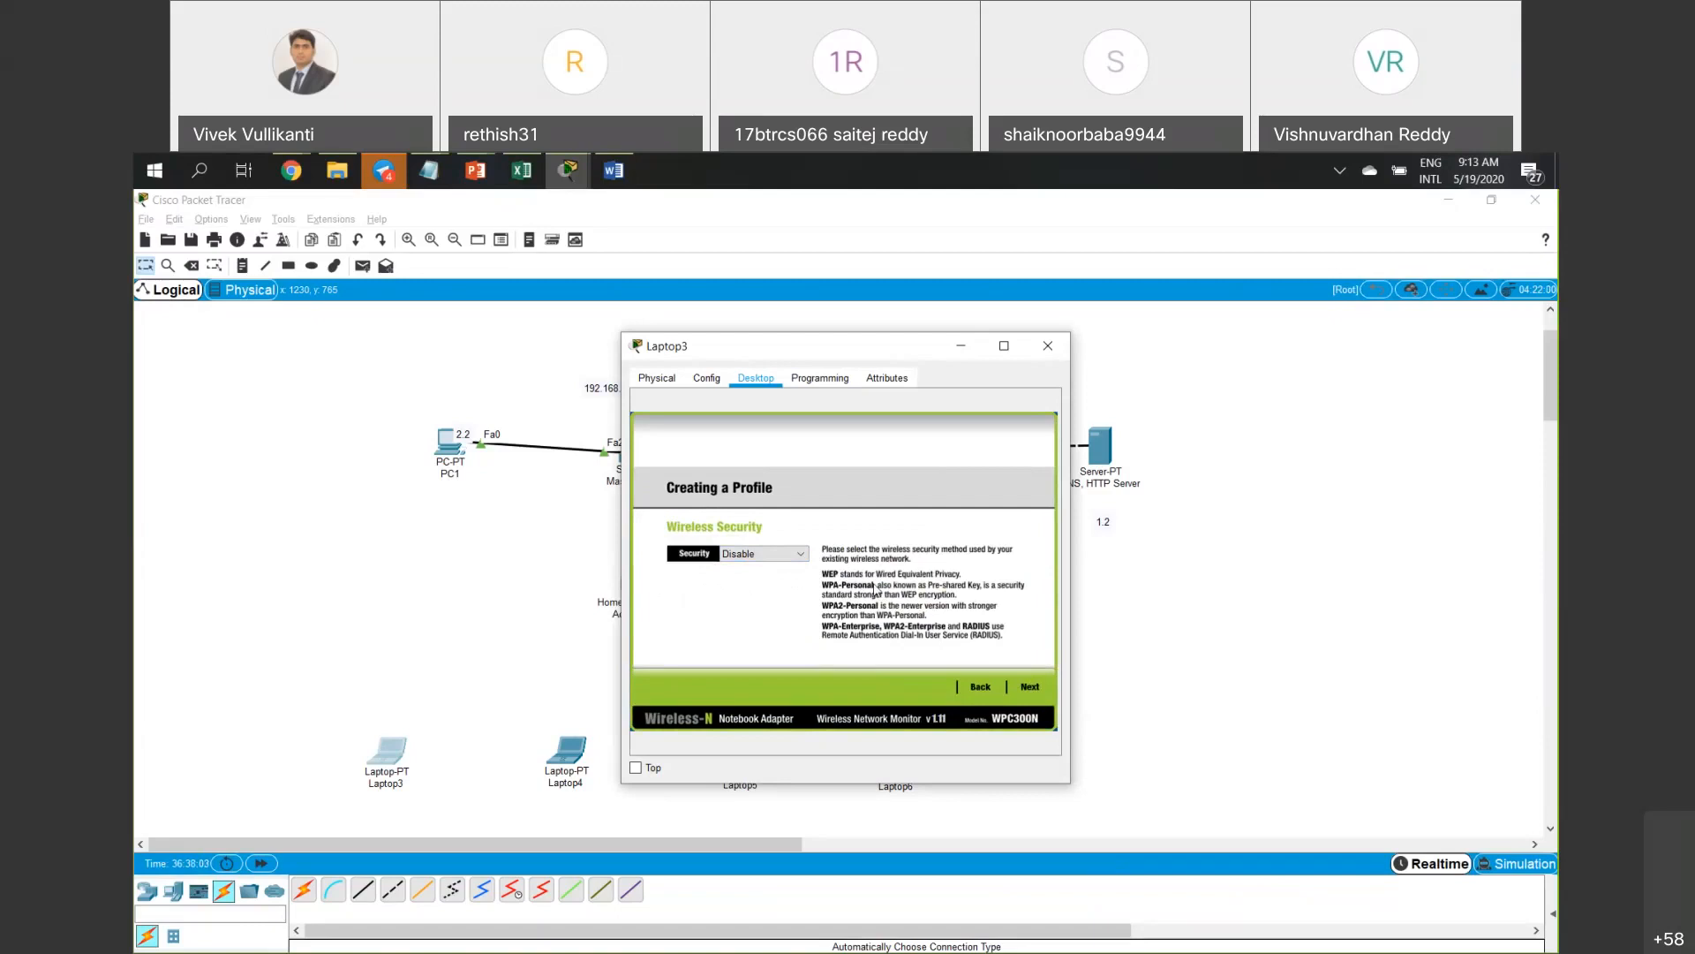
pyautogui.click(1030, 688)
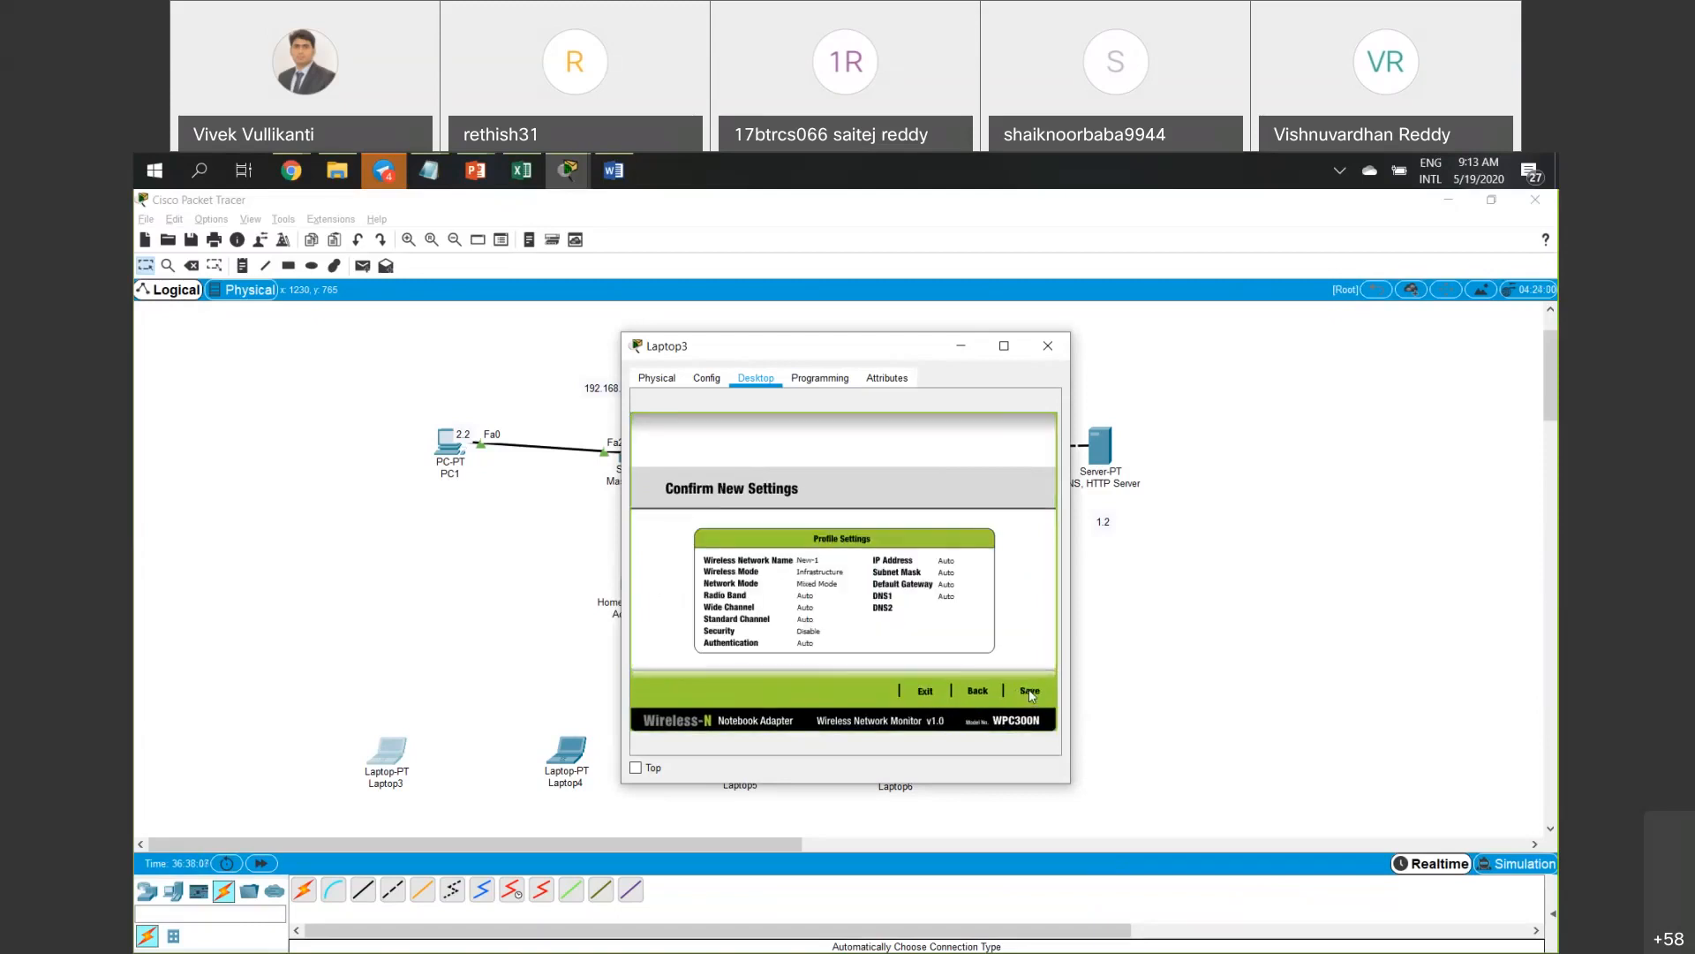
pyautogui.click(1030, 691)
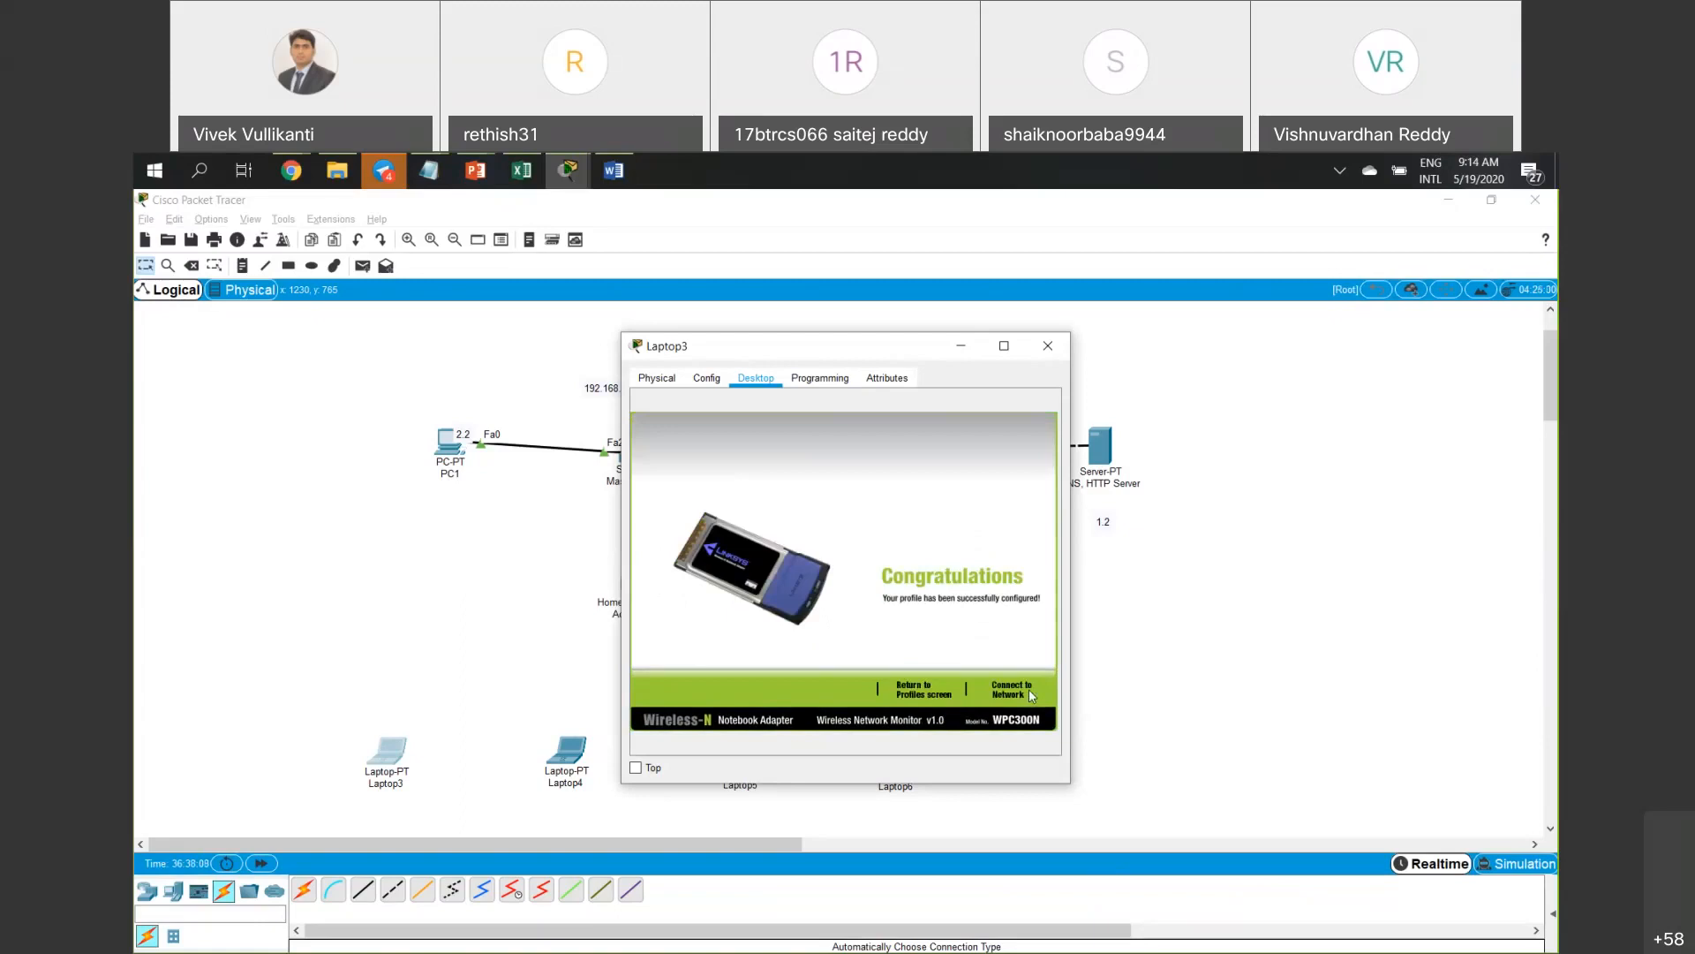
pyautogui.click(1019, 692)
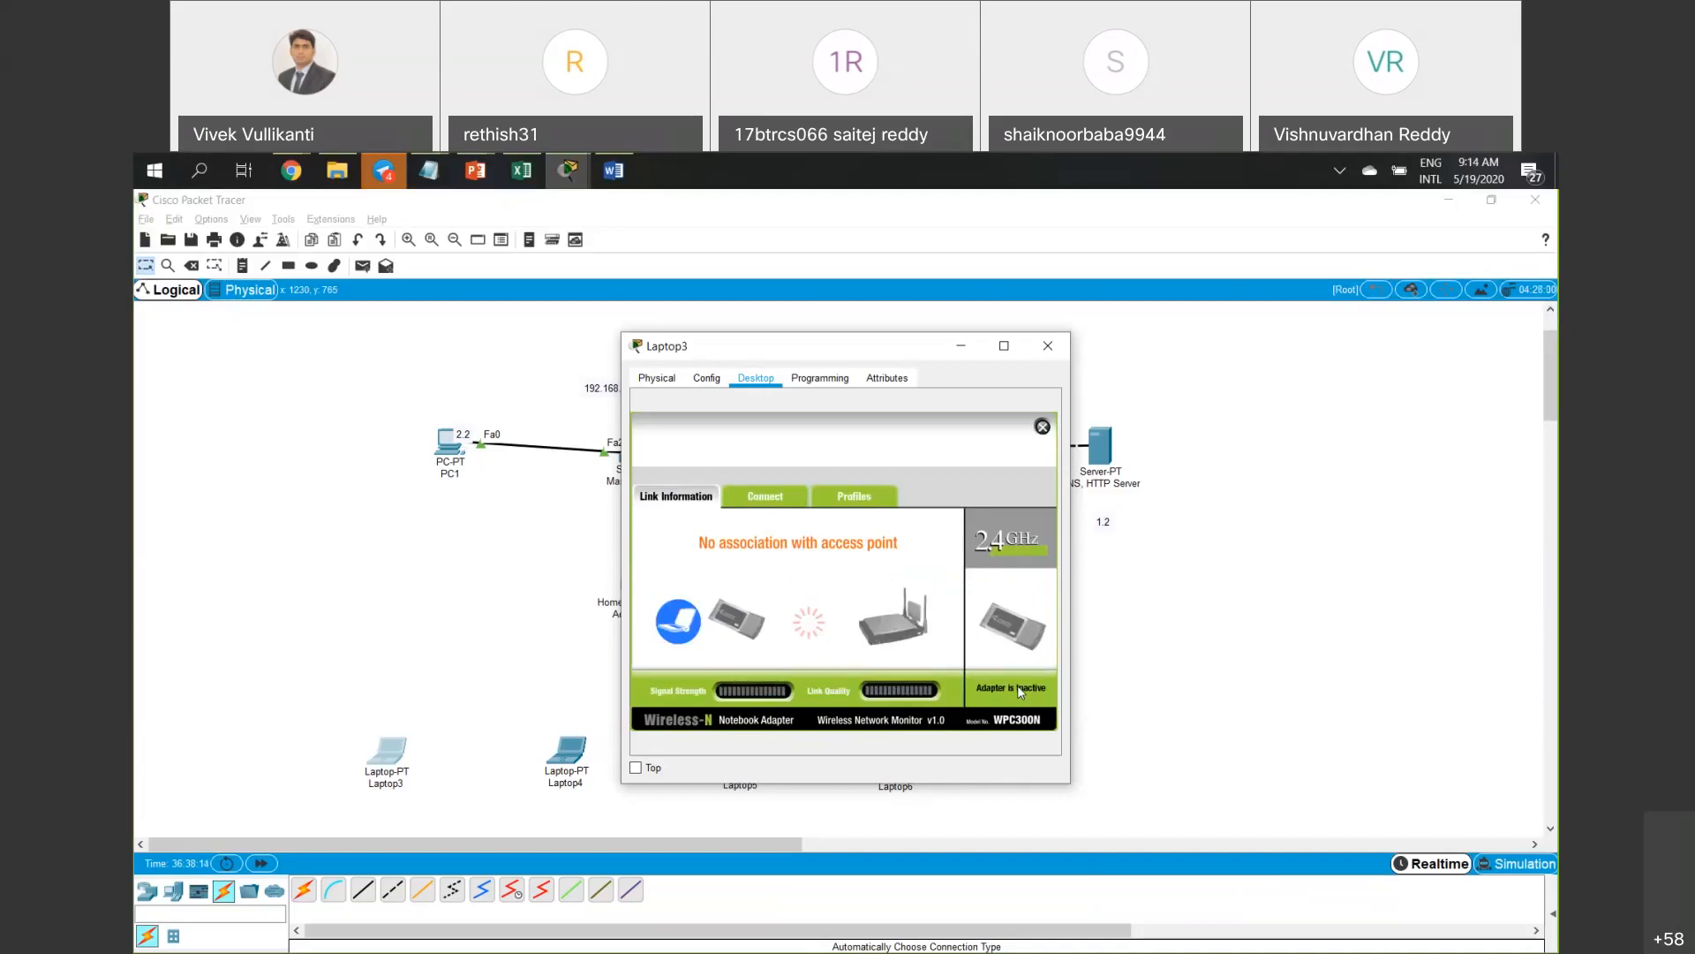
# Check Laptop3's available networks and the New-1 profile, then close Laptop3's window.
pyautogui.click(772, 502)
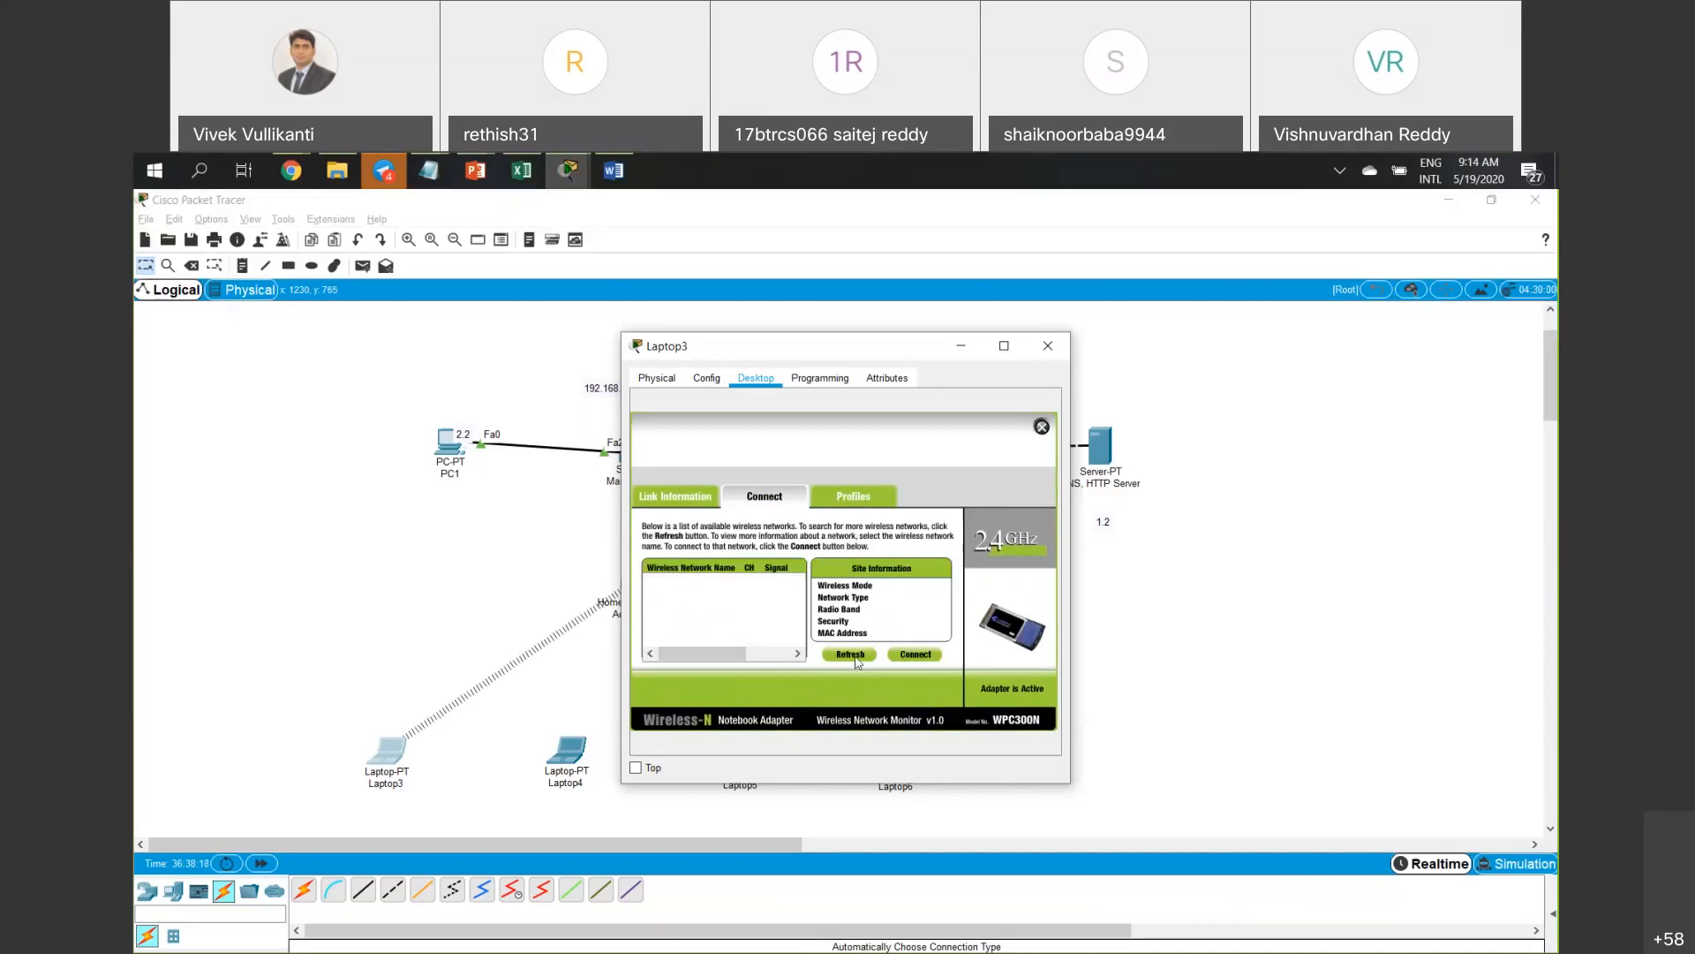
pyautogui.click(853, 497)
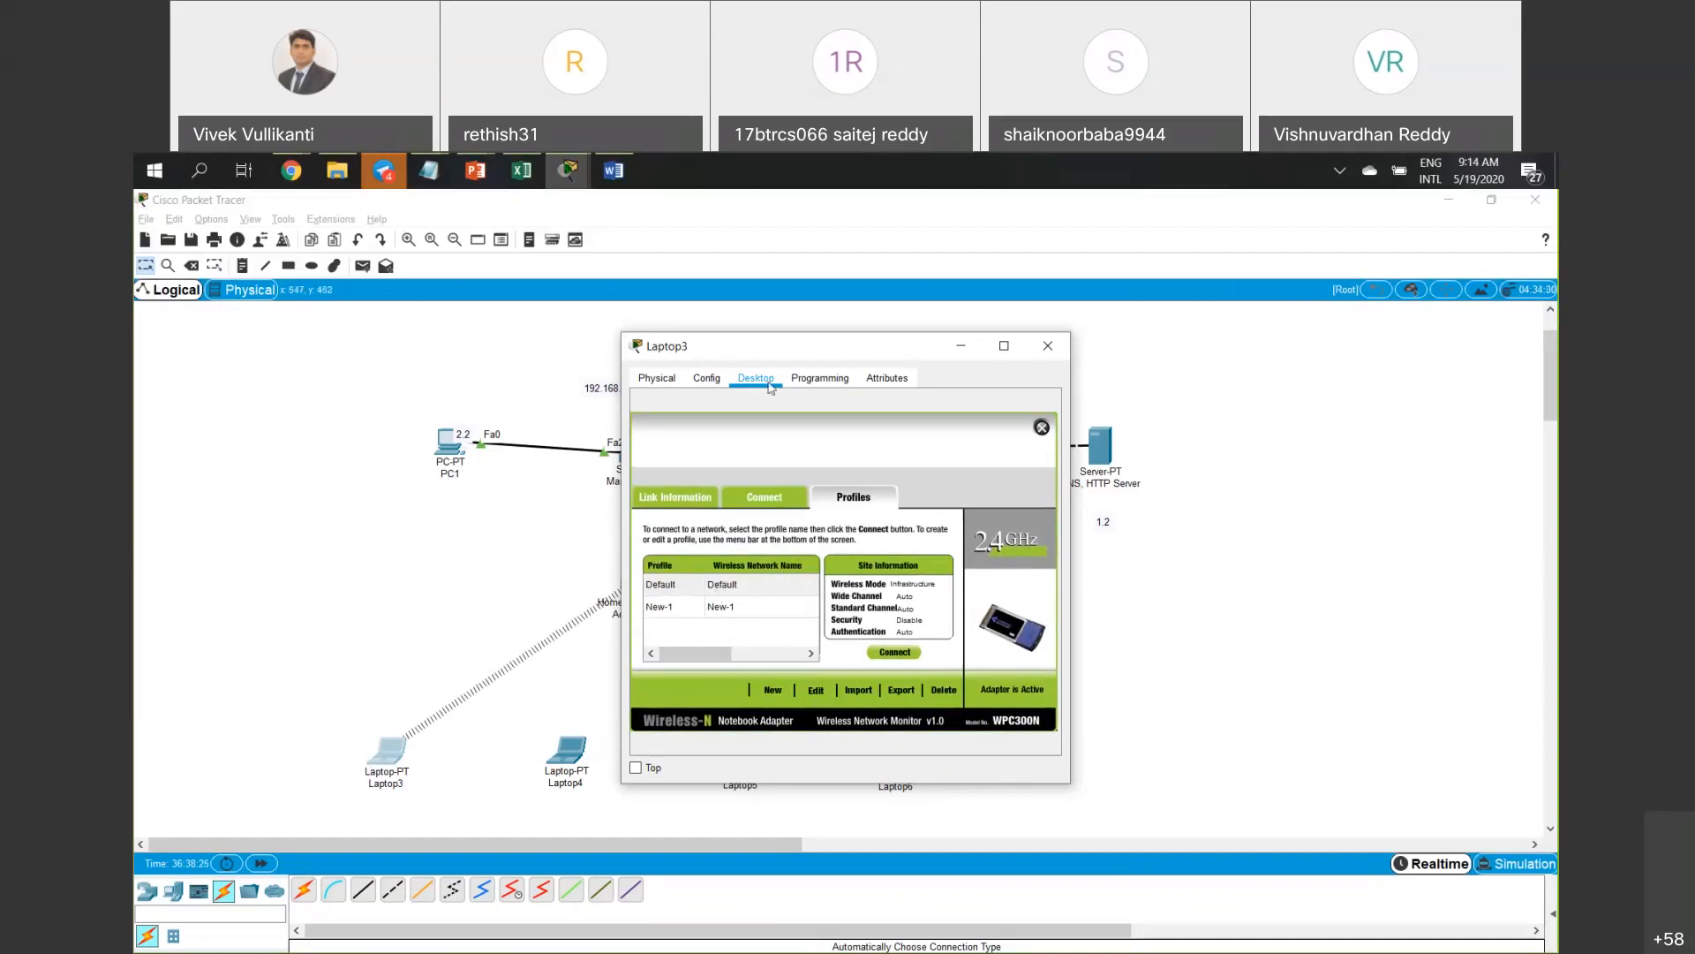
pyautogui.moveTo(767, 346); pyautogui.dragTo(960, 321)
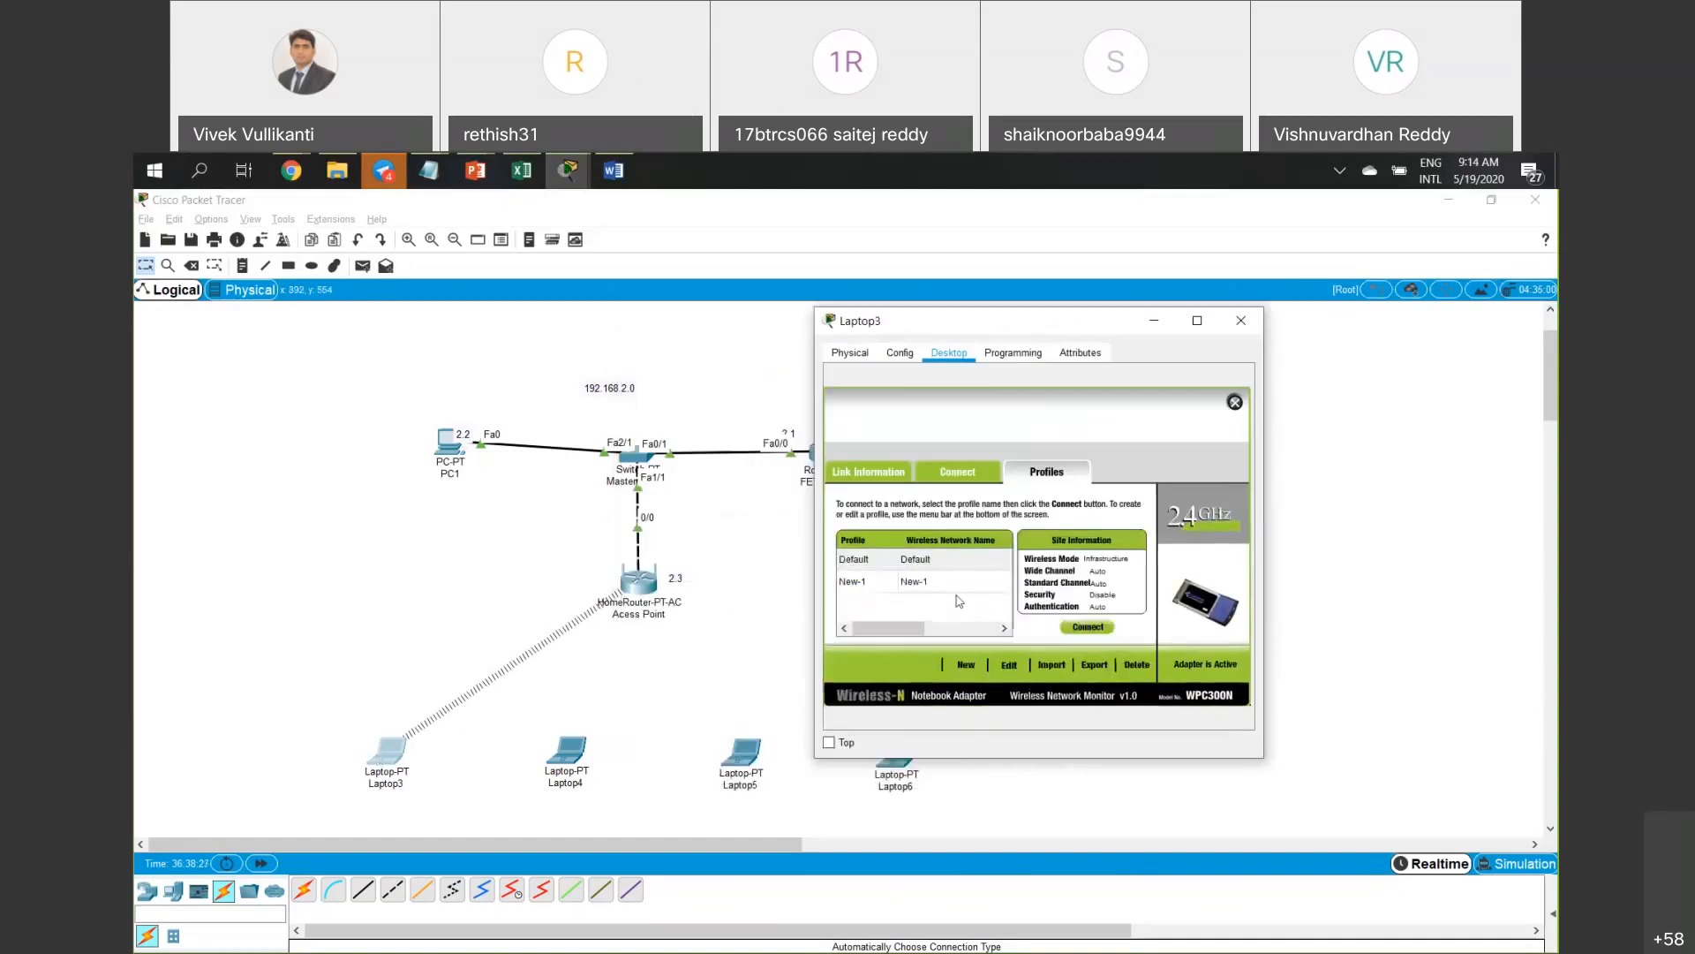
pyautogui.click(912, 585)
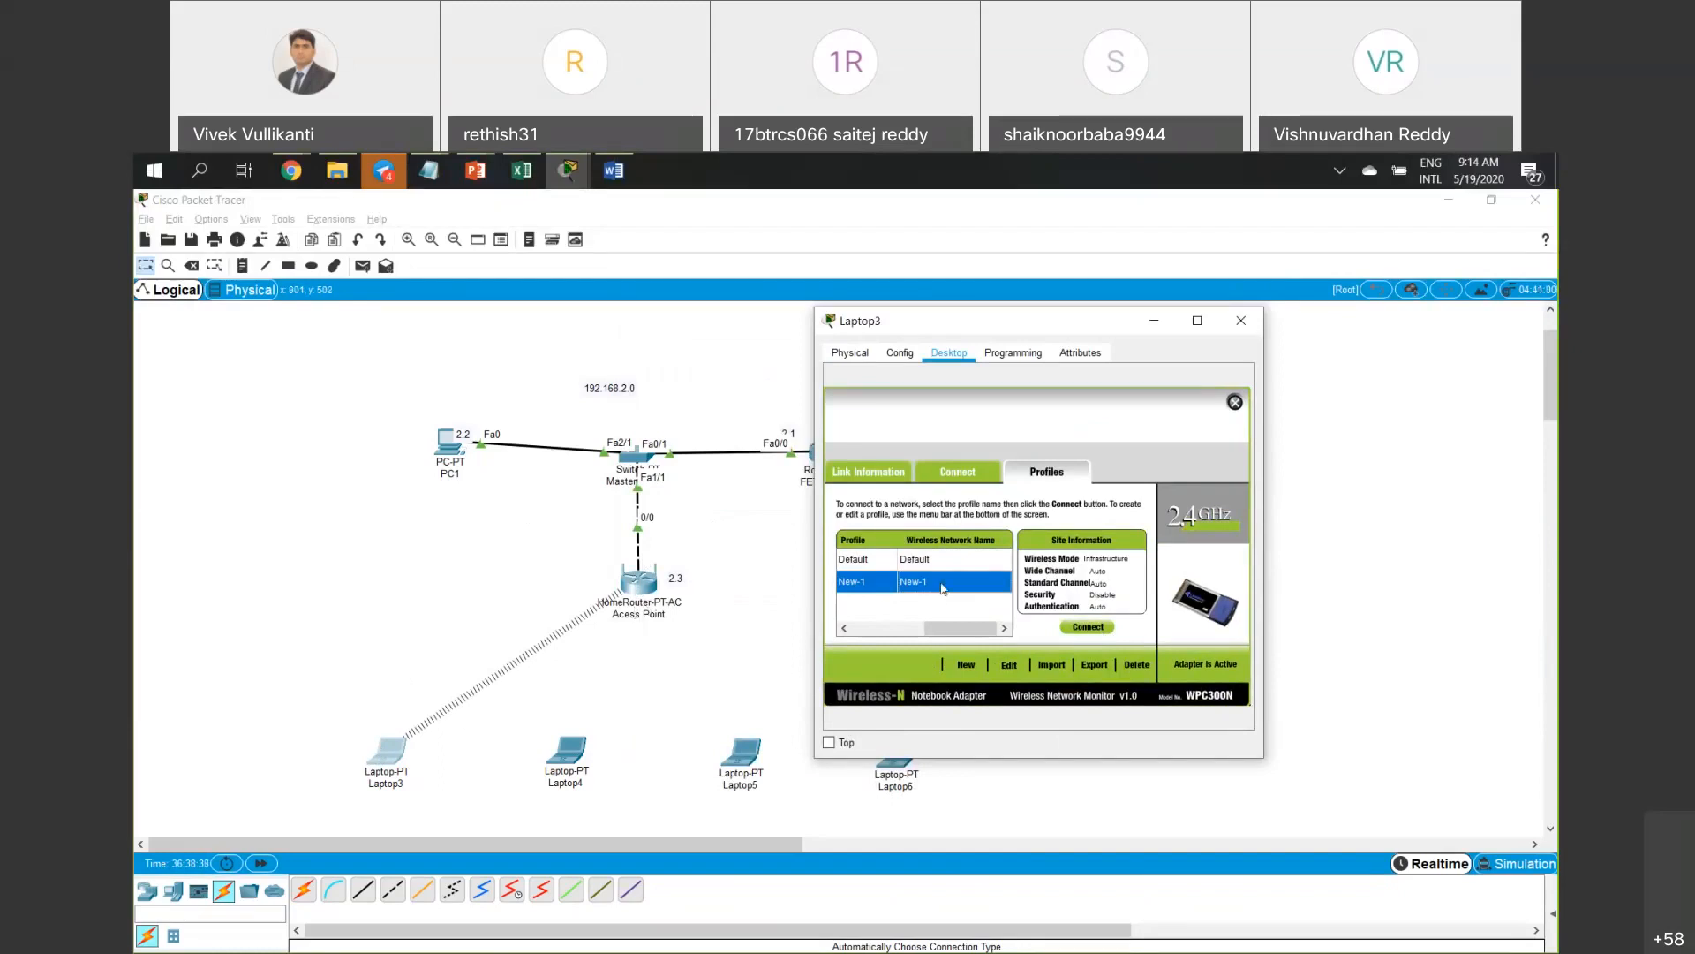
pyautogui.click(964, 474)
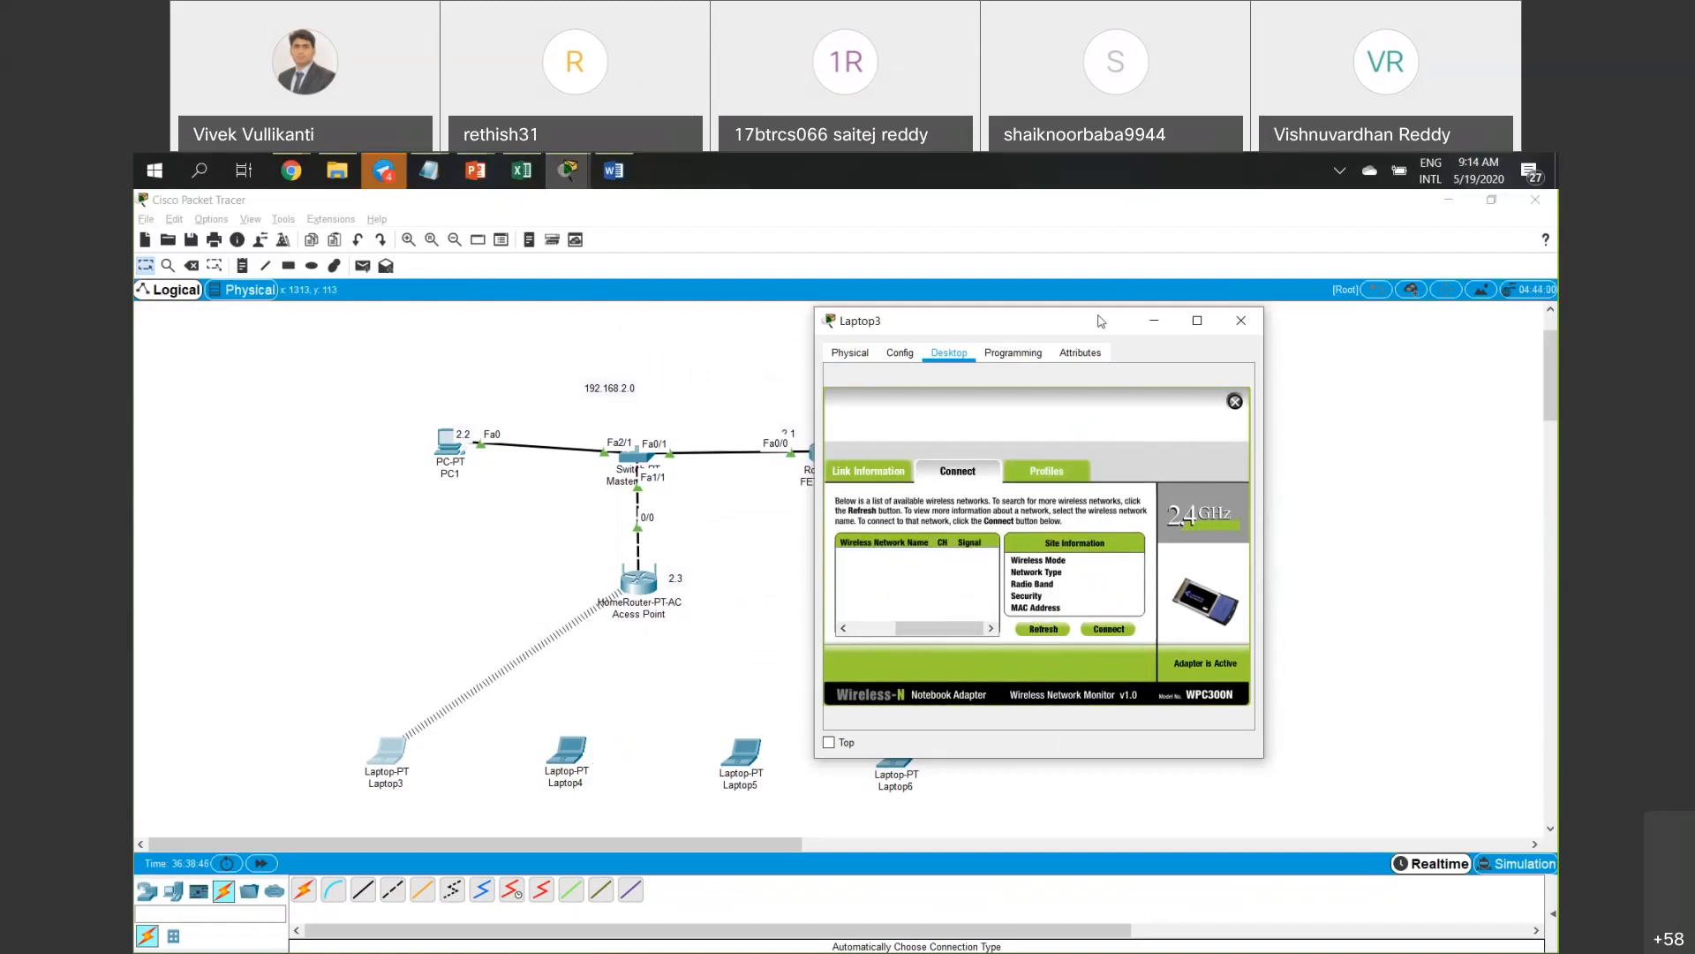
pyautogui.moveTo(1101, 320); pyautogui.dragTo(726, 293)
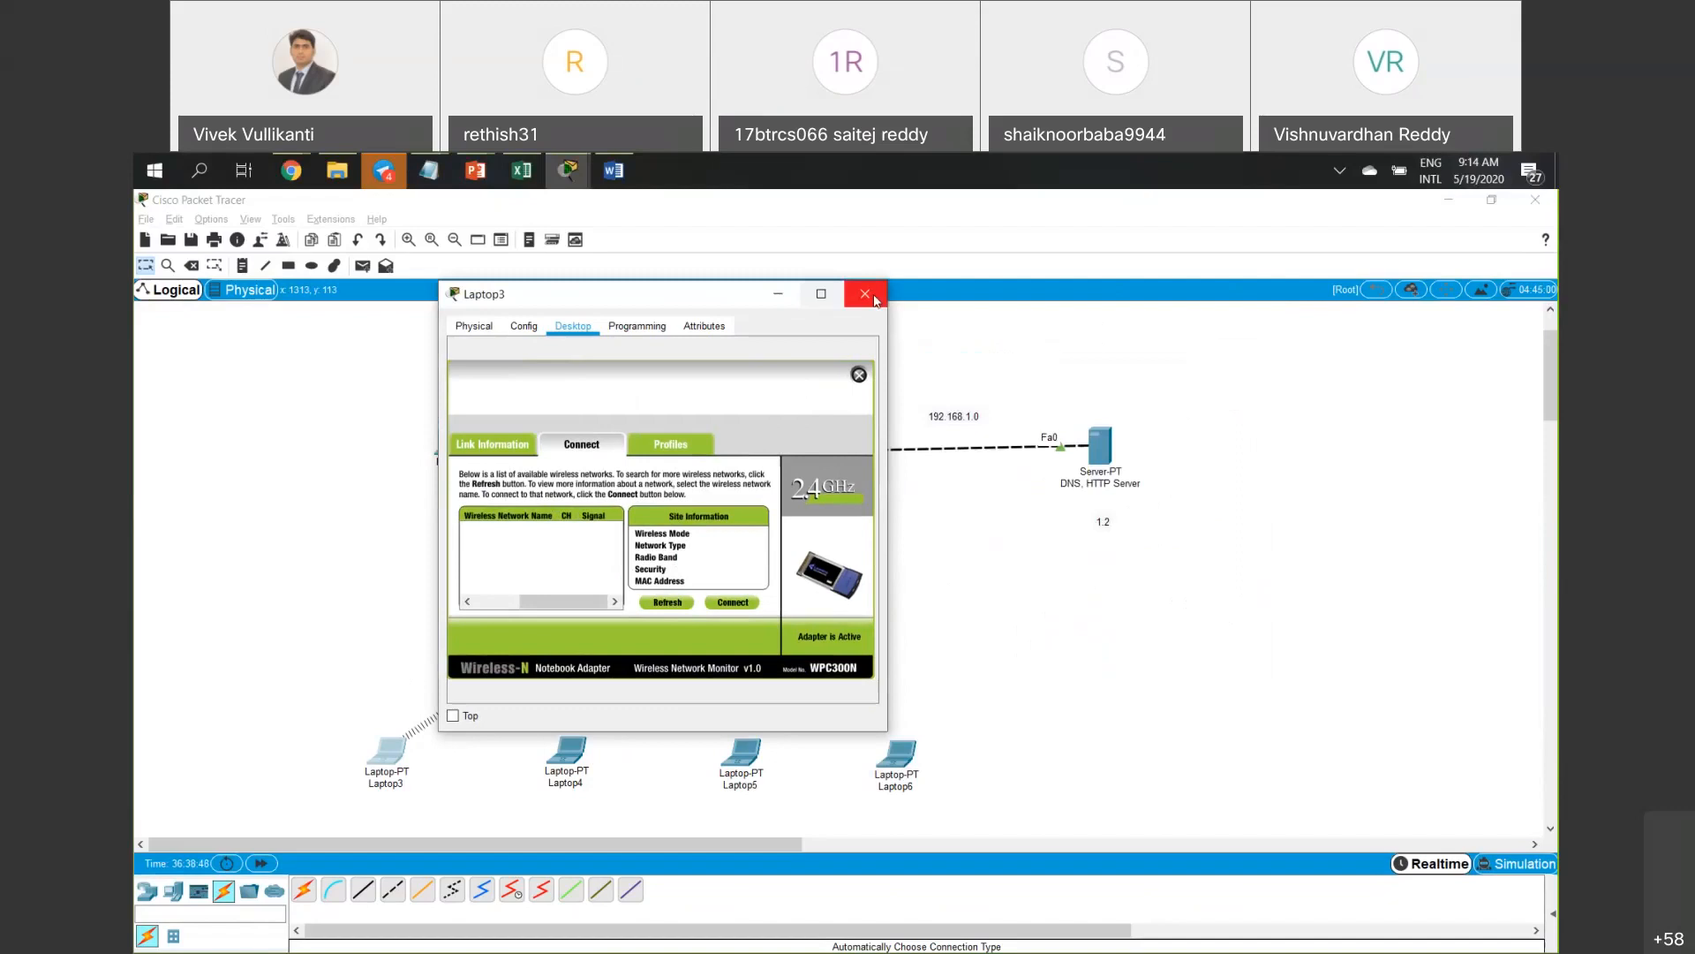
pyautogui.click(866, 293)
# Open Laptop4's PC Wireless and confirm no networks are available.
pyautogui.click(582, 781)
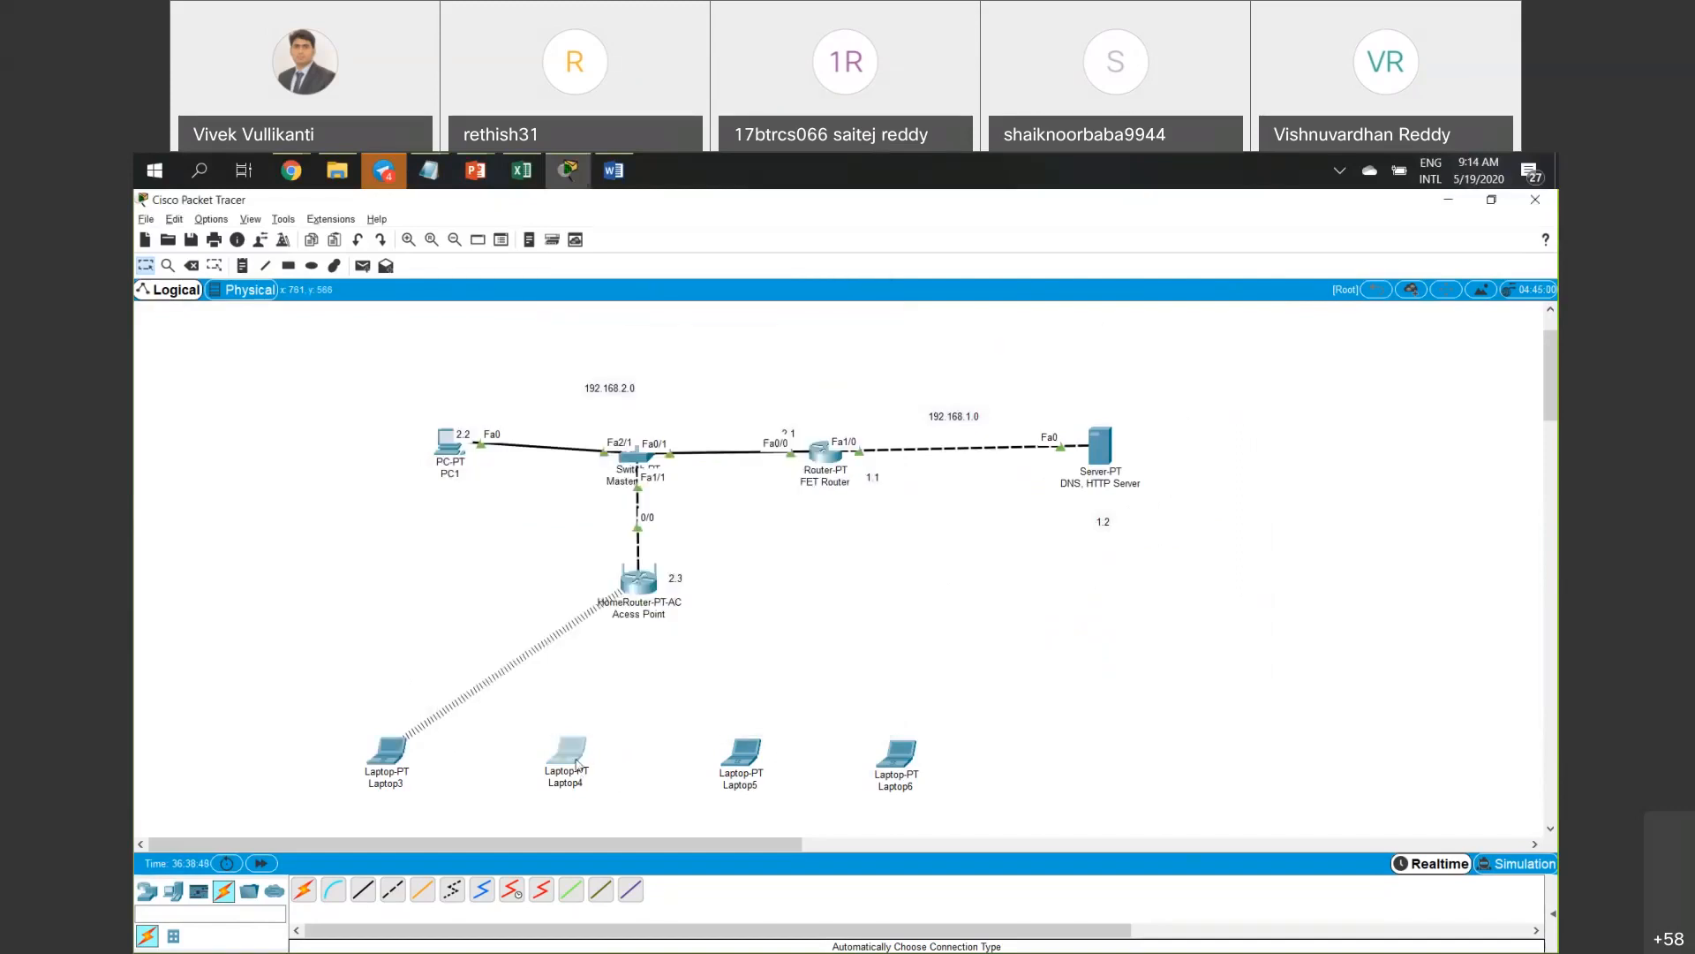
pyautogui.click(756, 378)
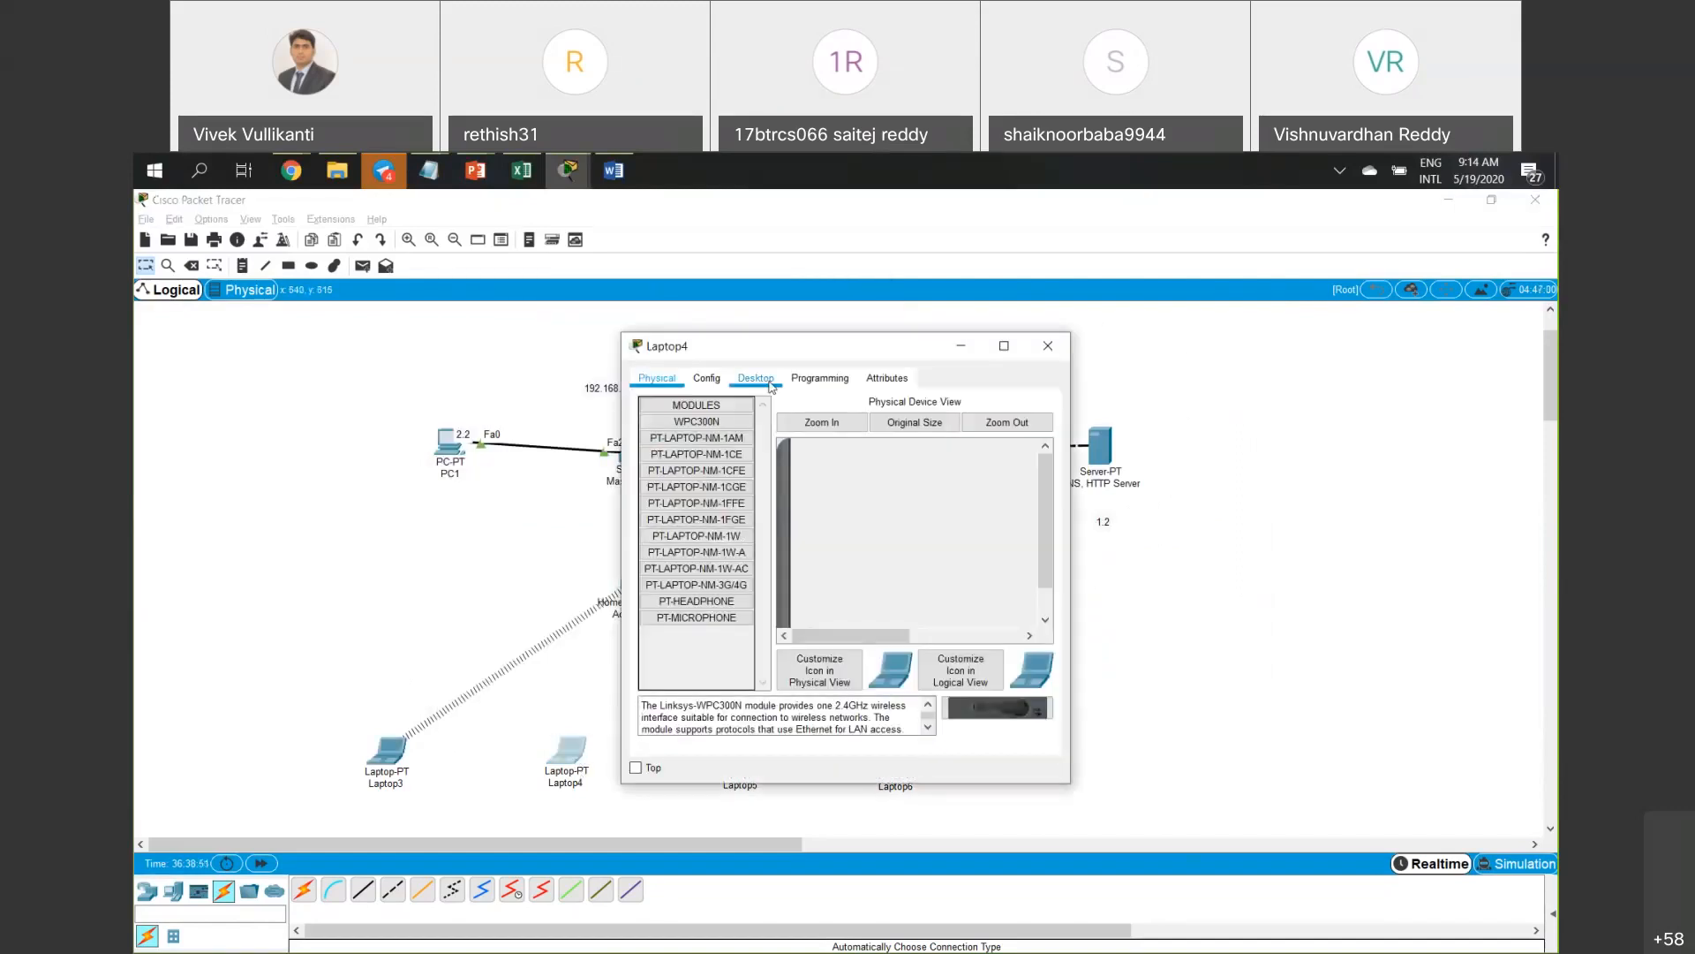
pyautogui.click(709, 578)
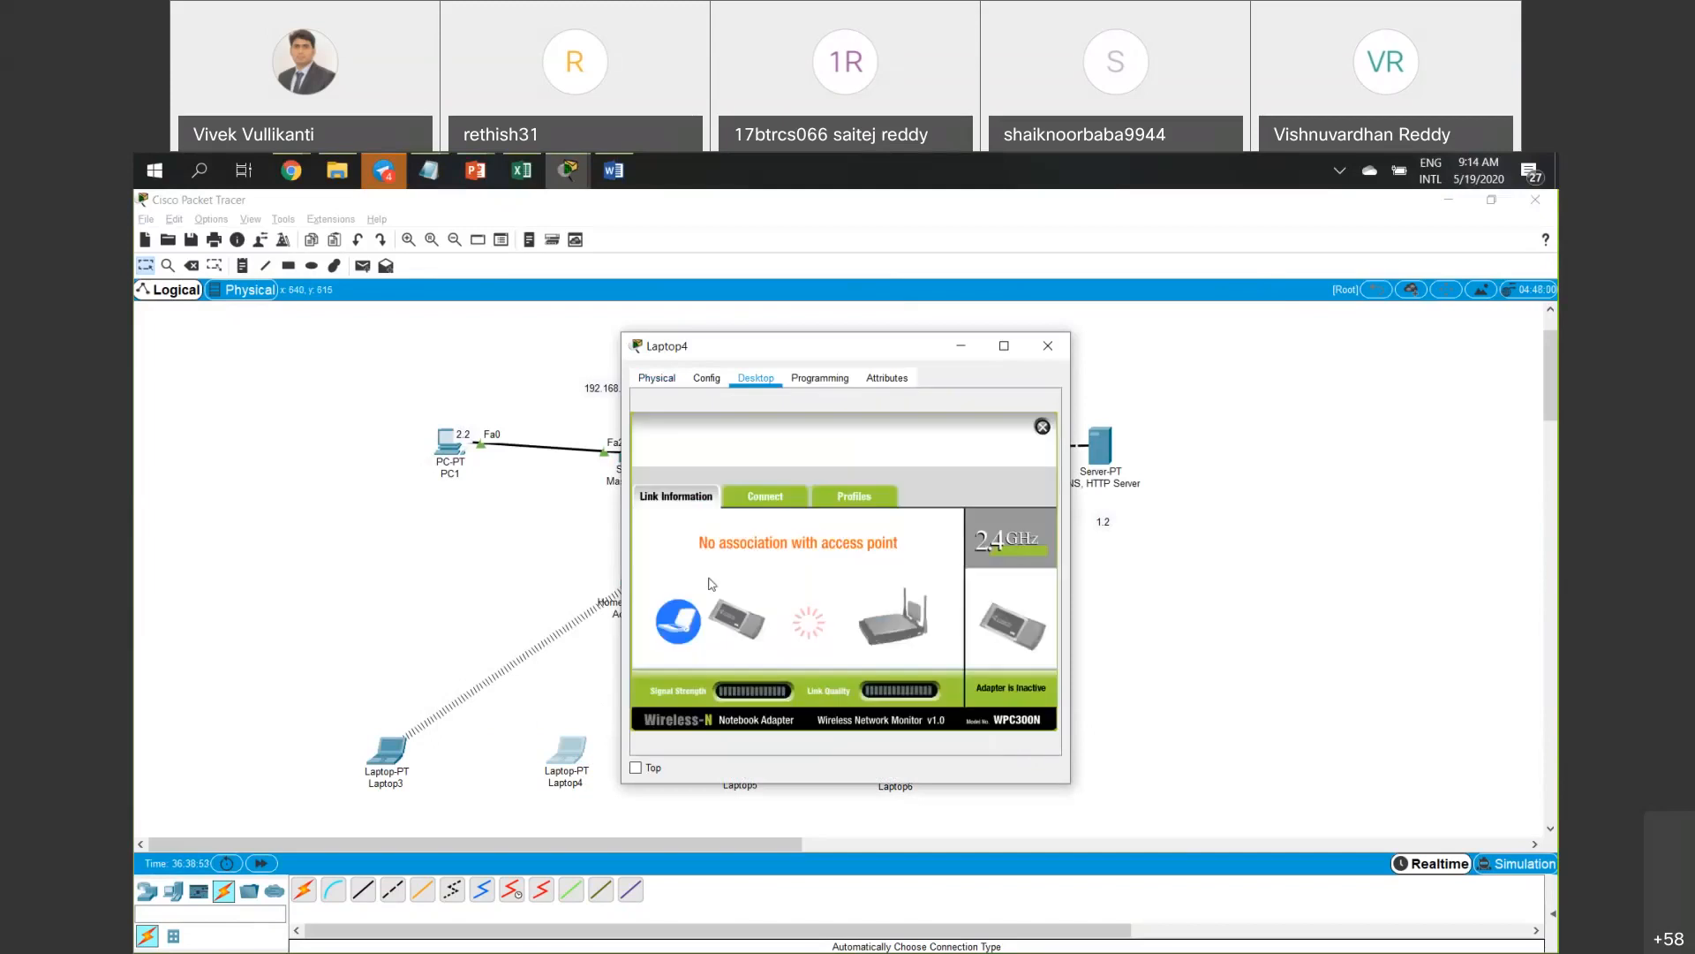
pyautogui.click(783, 495)
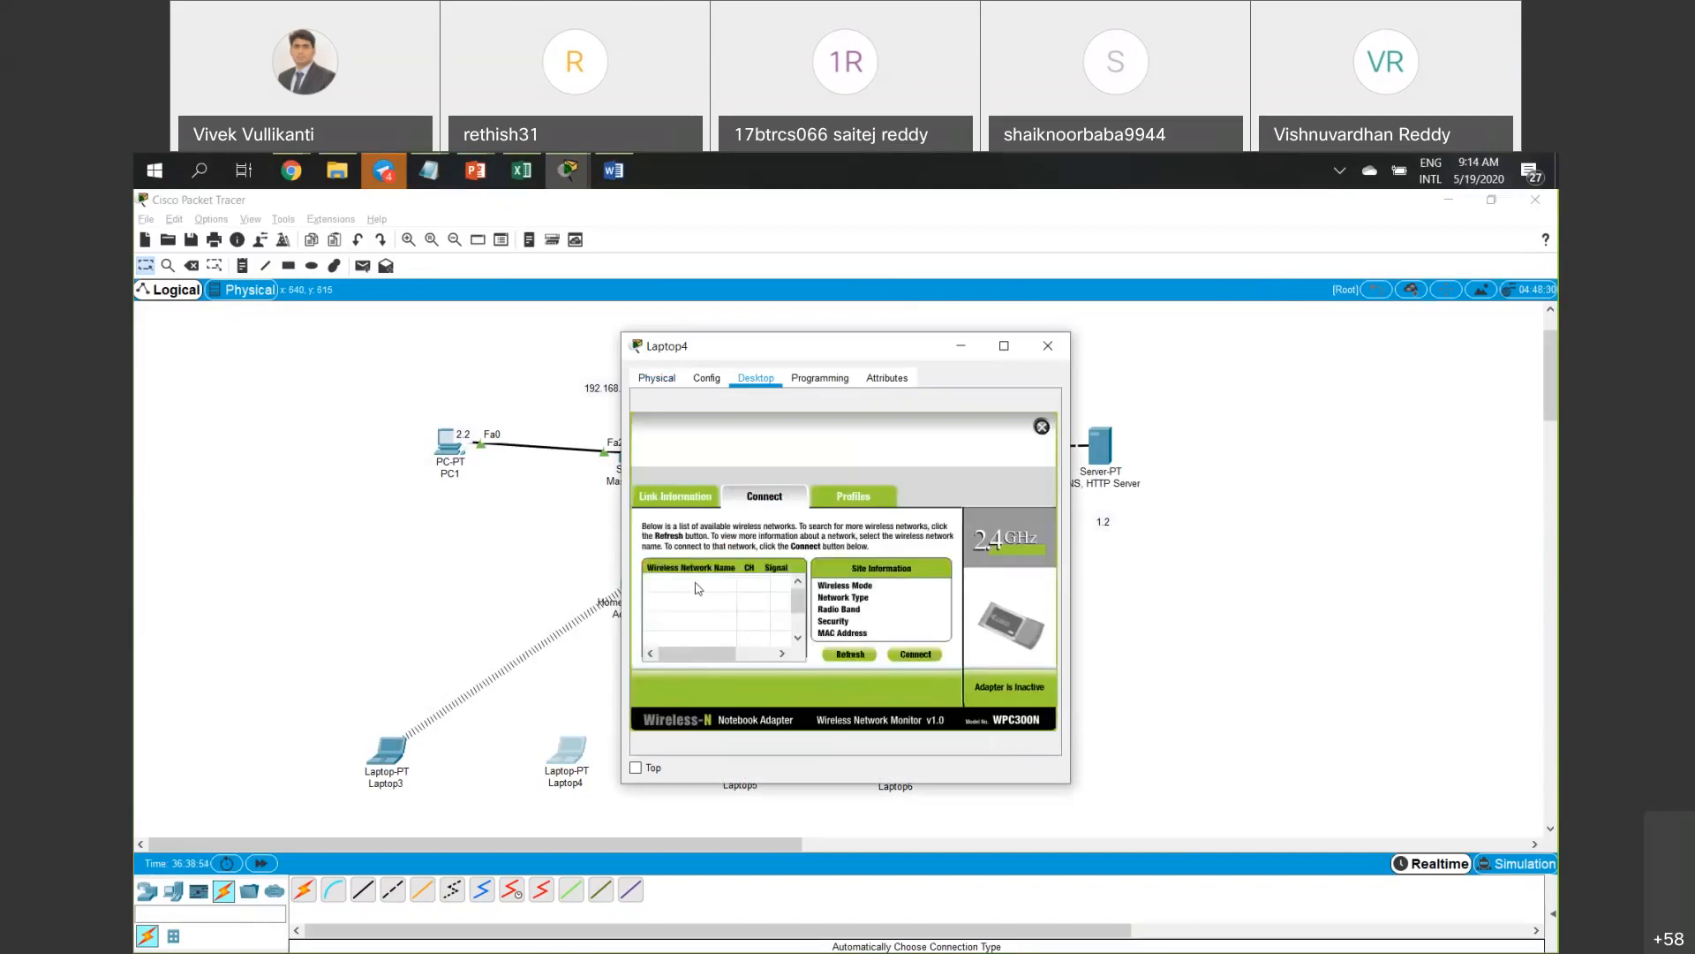
pyautogui.moveTo(697, 653)
pyautogui.mouseDown()
pyautogui.moveTo(791, 649)
pyautogui.moveTo(694, 651)
pyautogui.mouseUp()
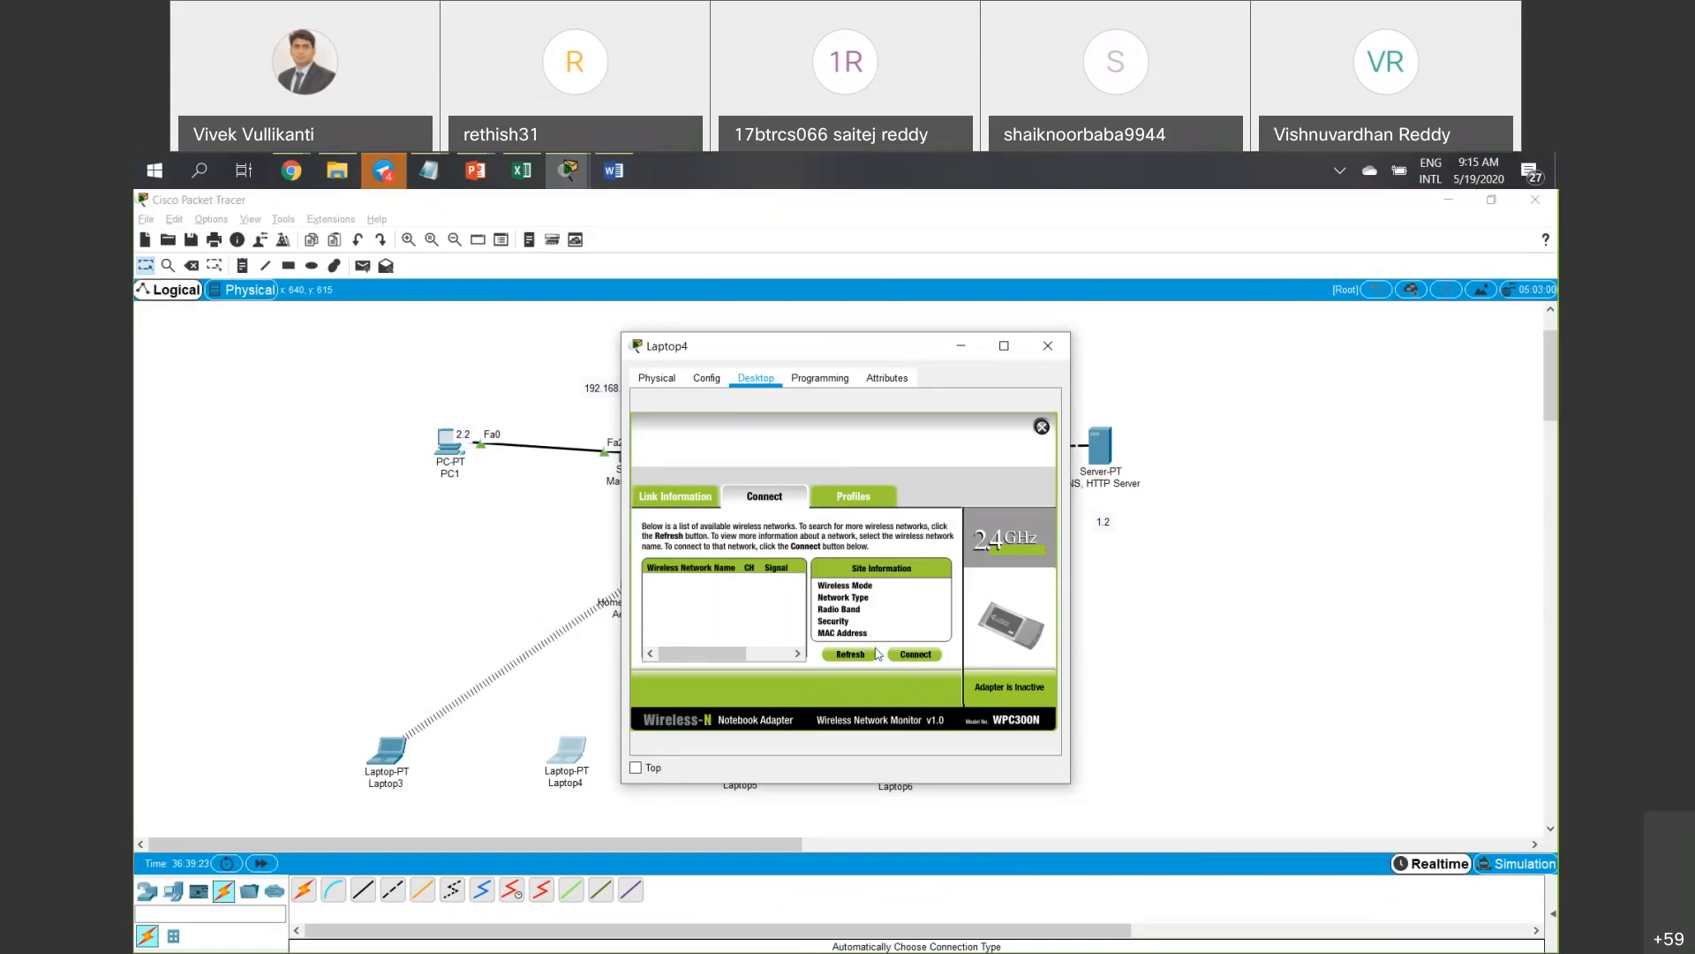
# Try connecting with Laptop4's Default profile, then start creating a new profile.
pyautogui.click(846, 498)
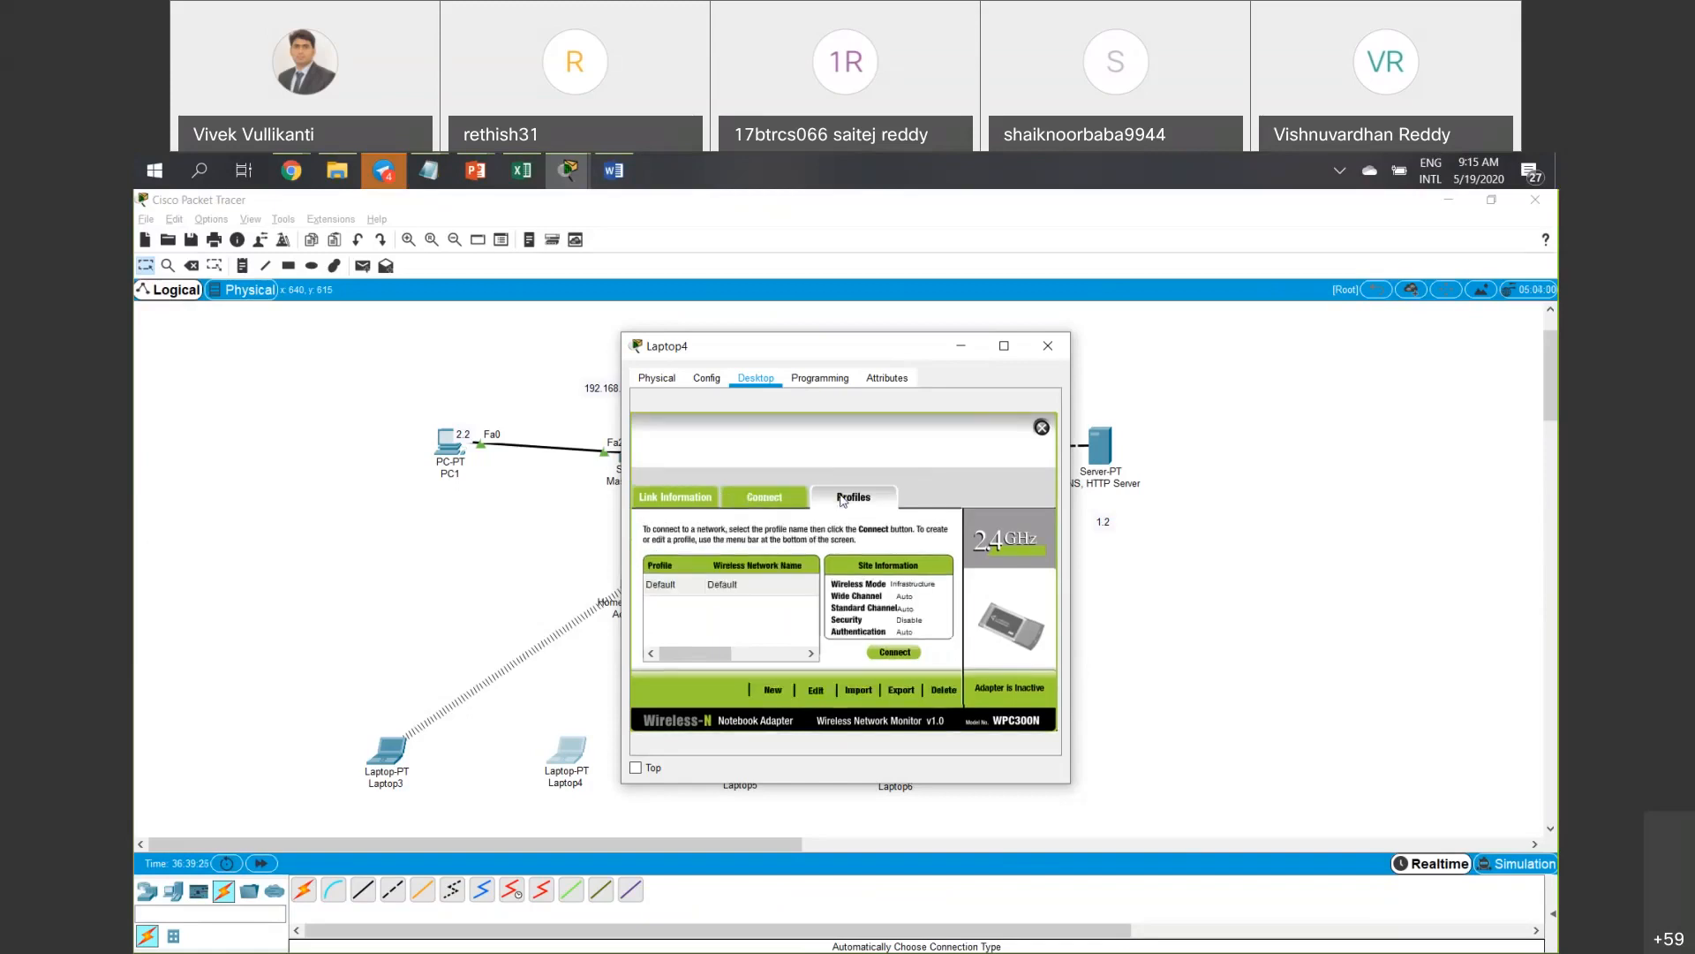
pyautogui.click(733, 587)
pyautogui.click(895, 651)
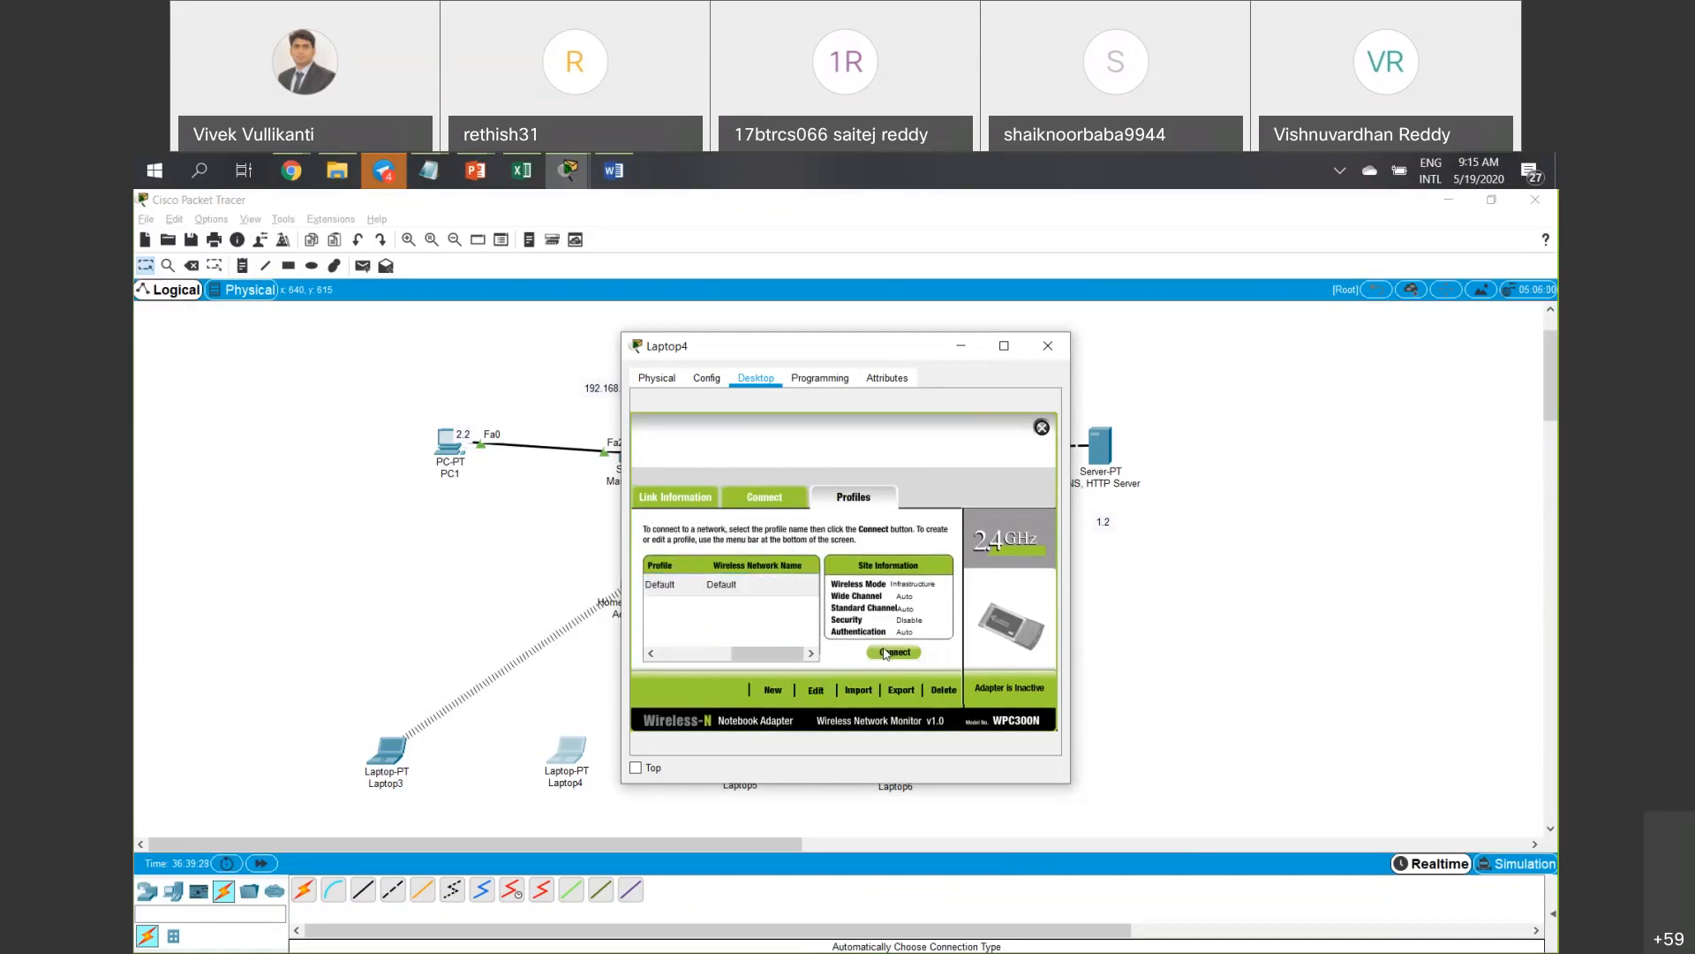
pyautogui.click(764, 592)
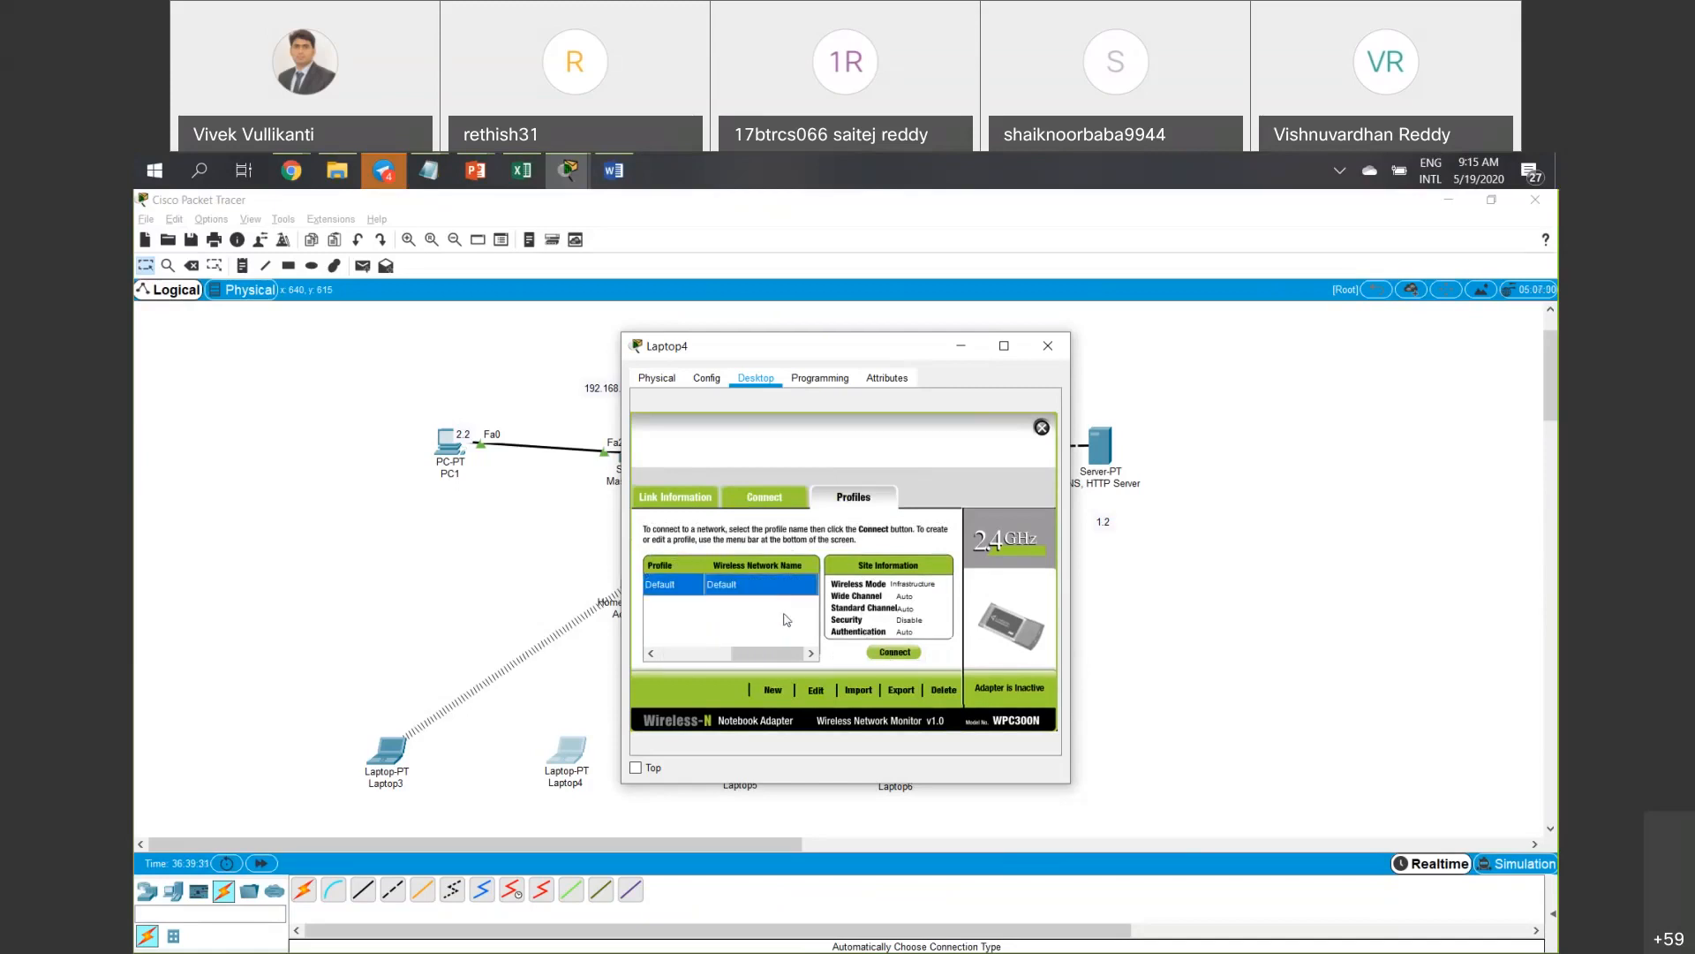
pyautogui.click(782, 691)
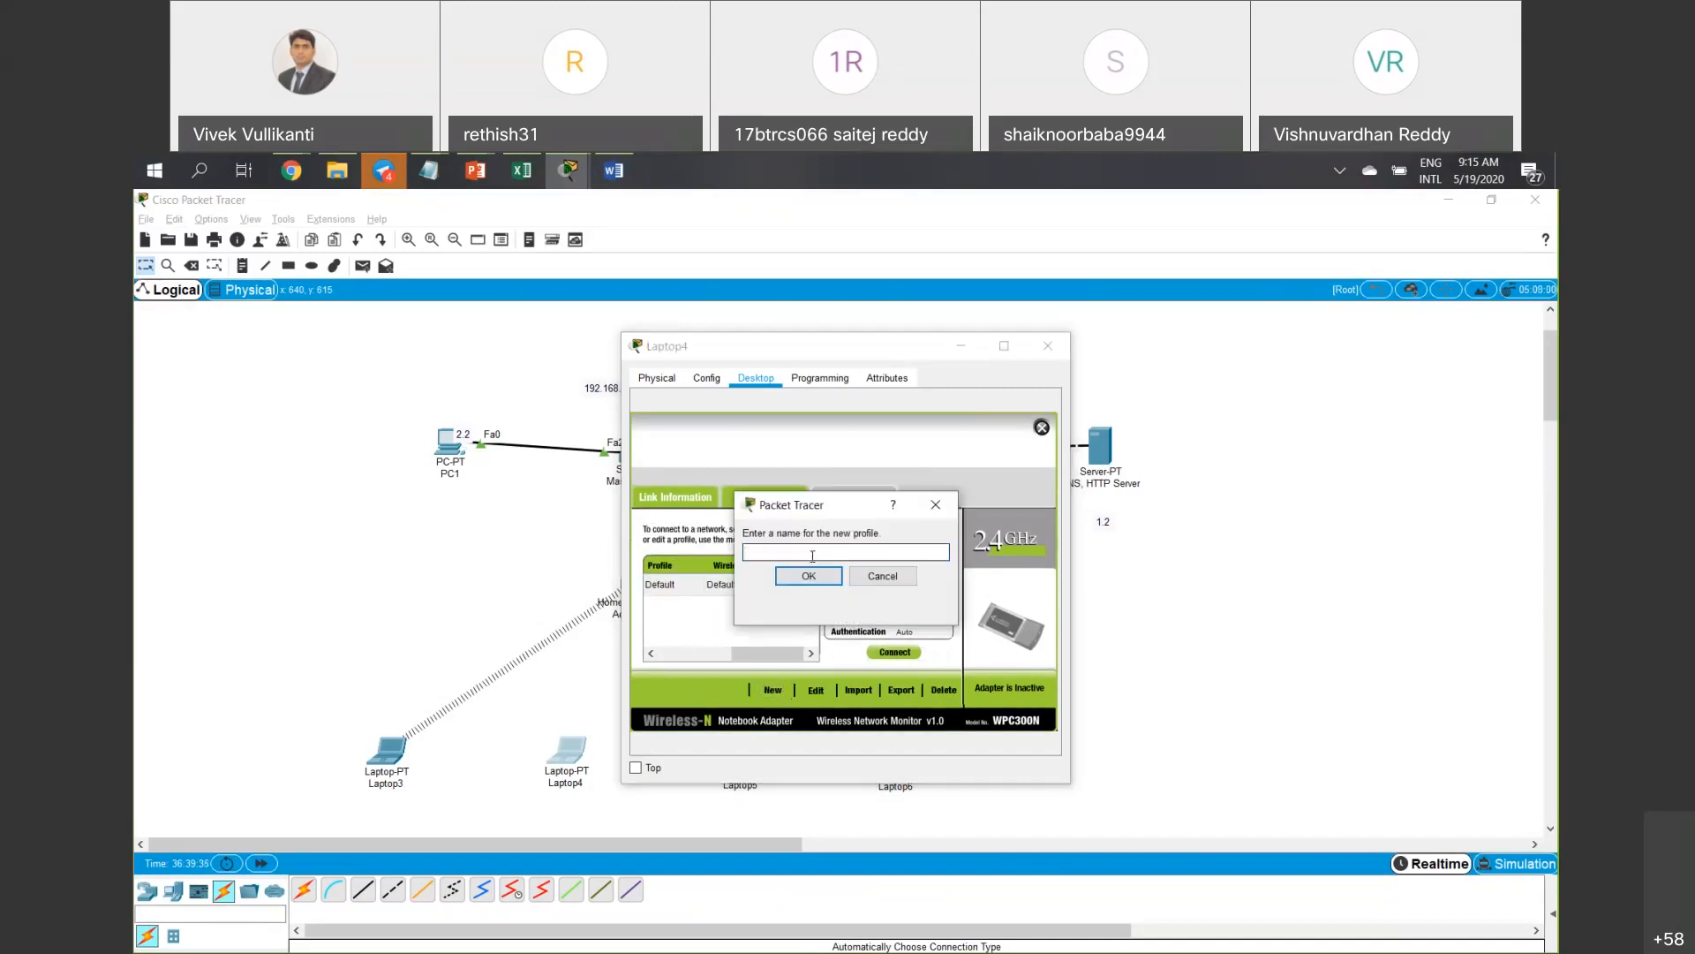
# Name Laptop4's new wireless profile New-1 and choose Advanced Setup.
pyautogui.write('new-1')
pyautogui.press('BackSpace')
pyautogui.press('BackSpace')
pyautogui.press('BackSpace')
pyautogui.press('BackSpace')
pyautogui.write('New-1')
pyautogui.click(809, 576)
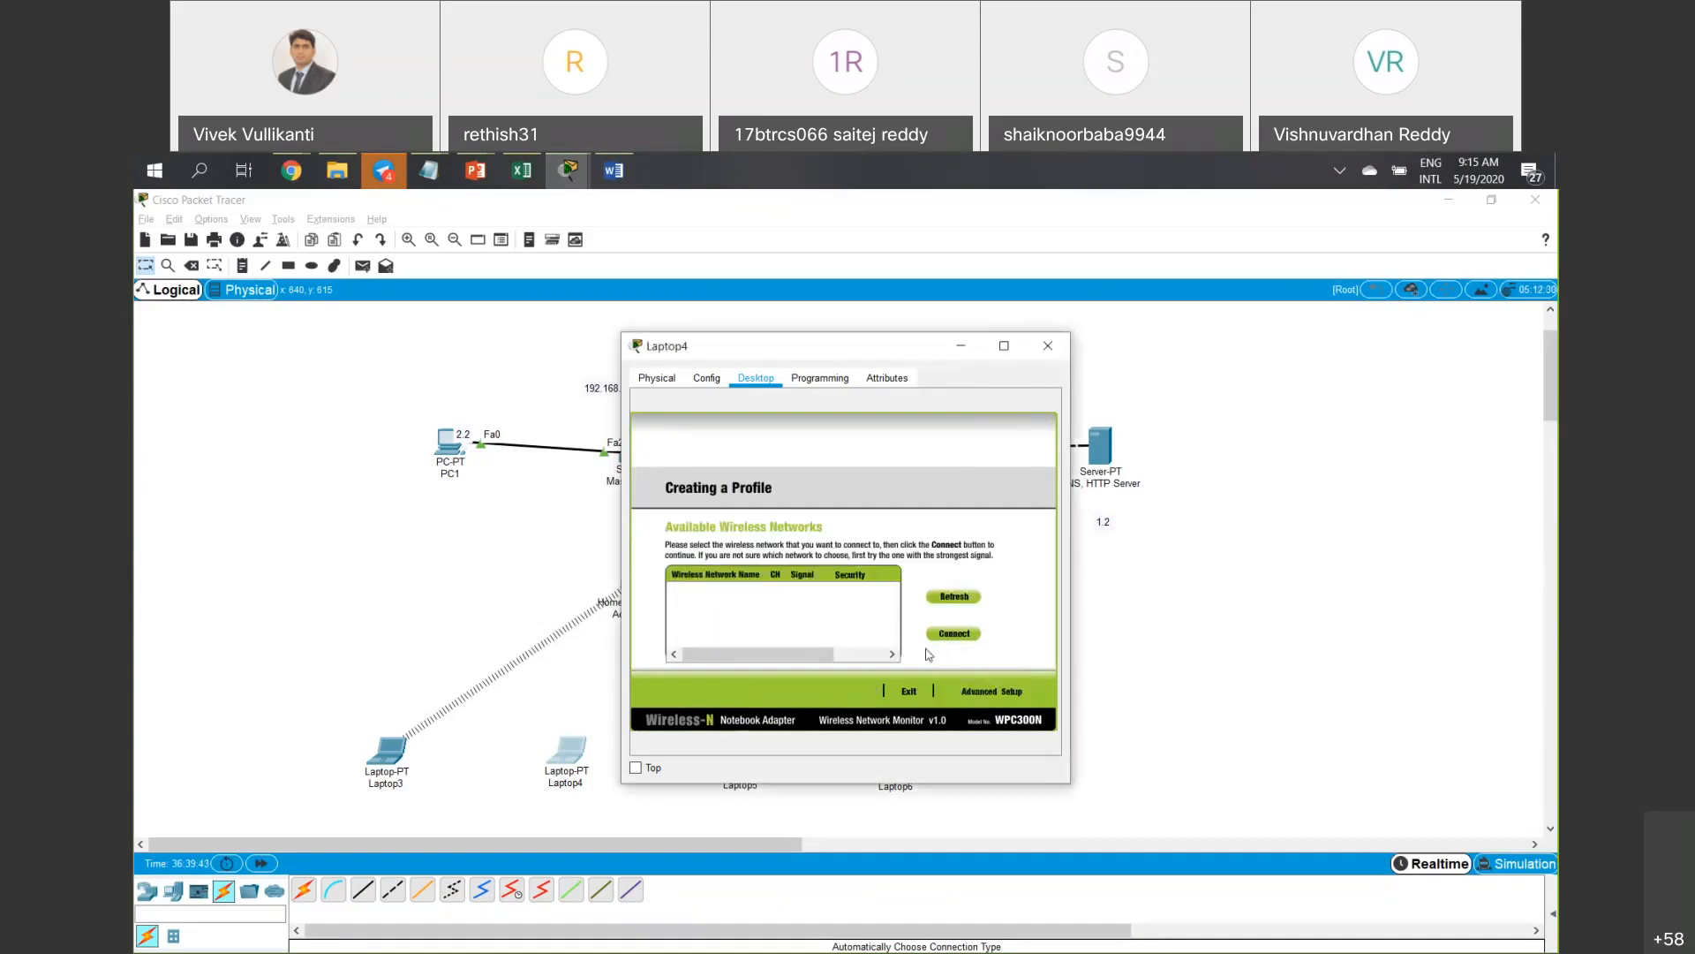
pyautogui.click(966, 690)
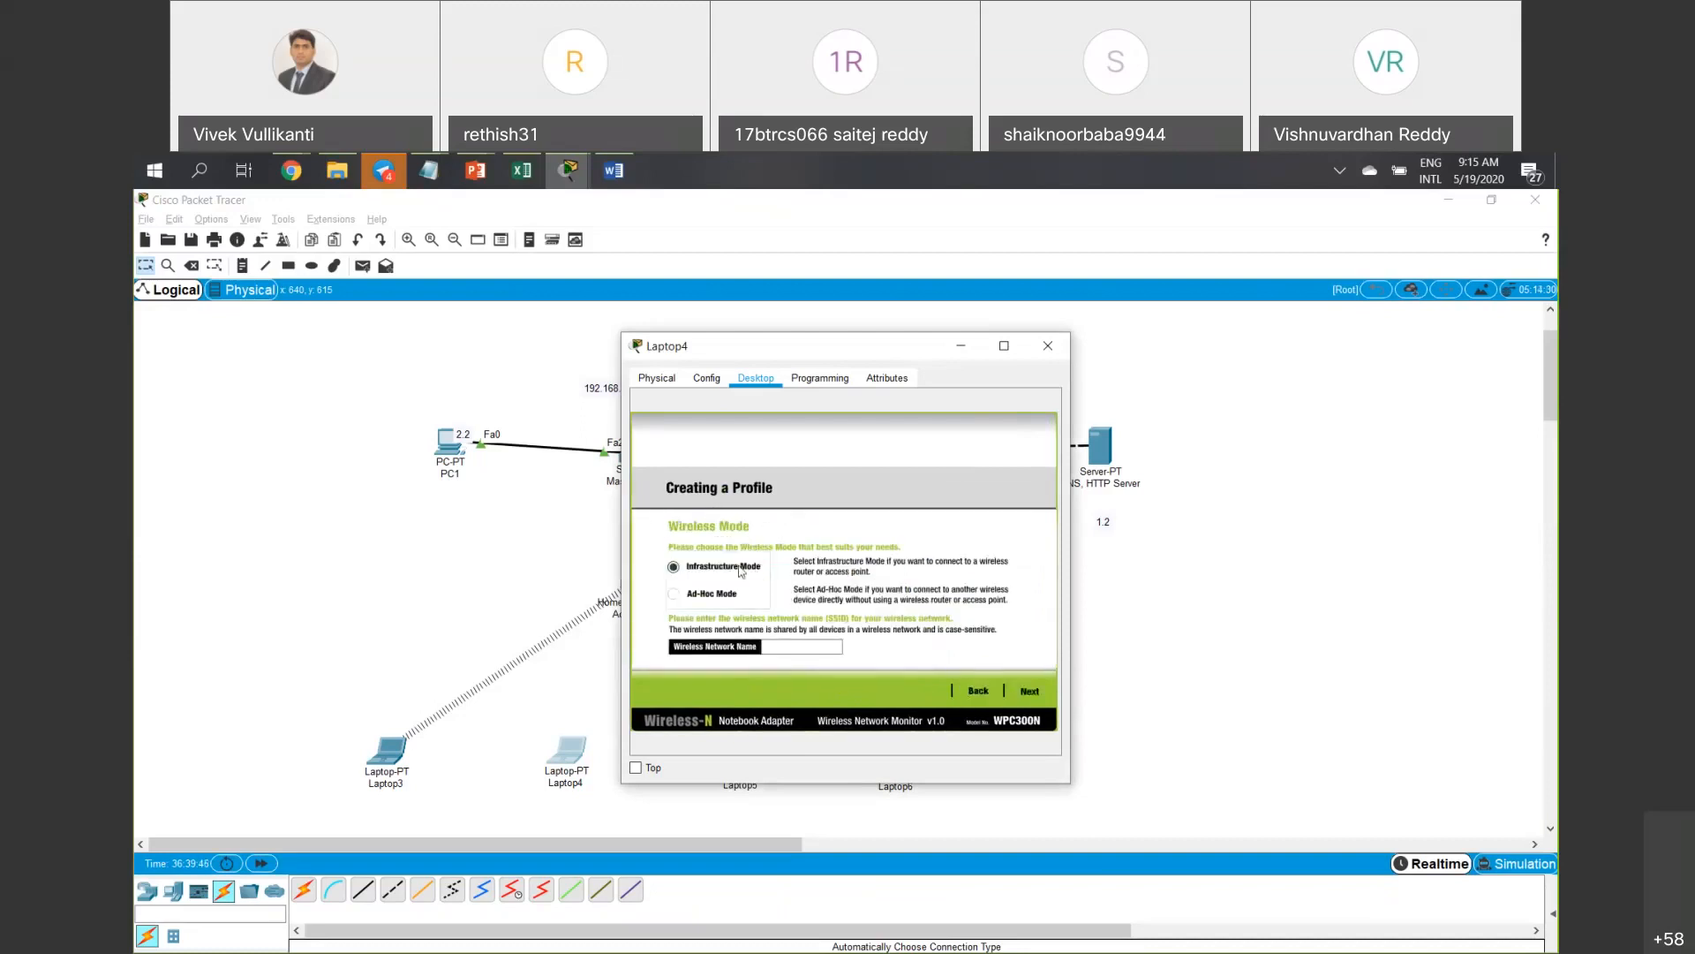
# Enter SSID New-1, keep DHCP and no security, and save the profile.
pyautogui.click(808, 652)
pyautogui.write('New-1')
pyautogui.click(1031, 692)
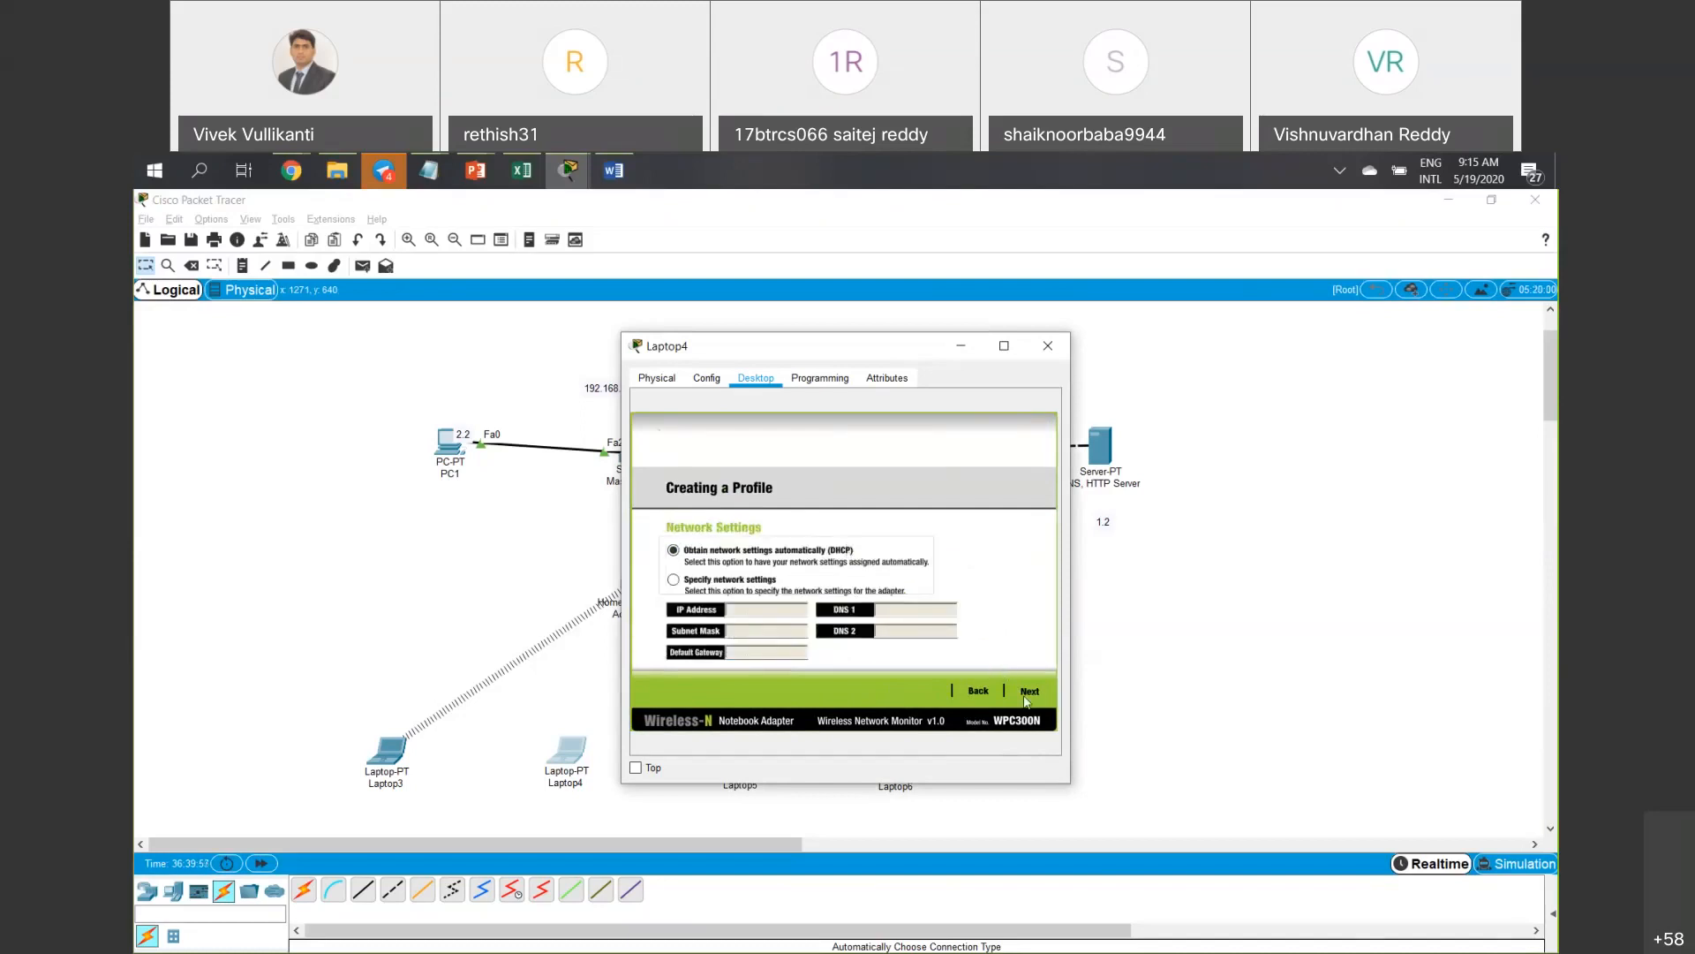
pyautogui.click(1030, 693)
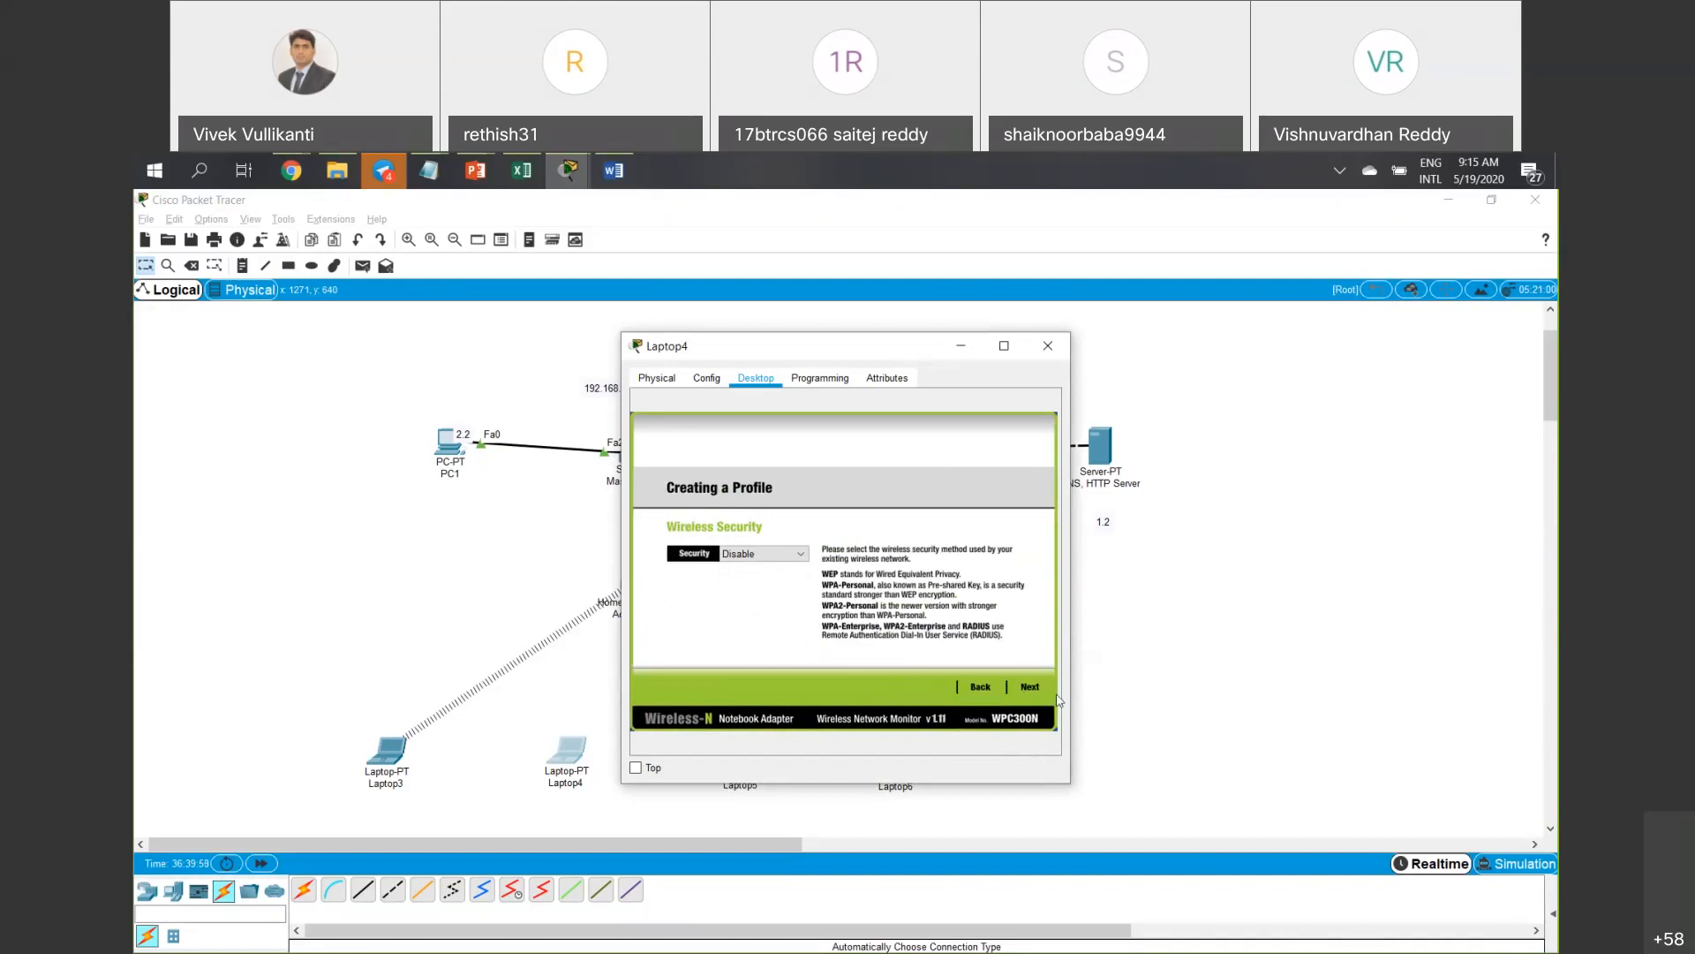
pyautogui.click(1031, 687)
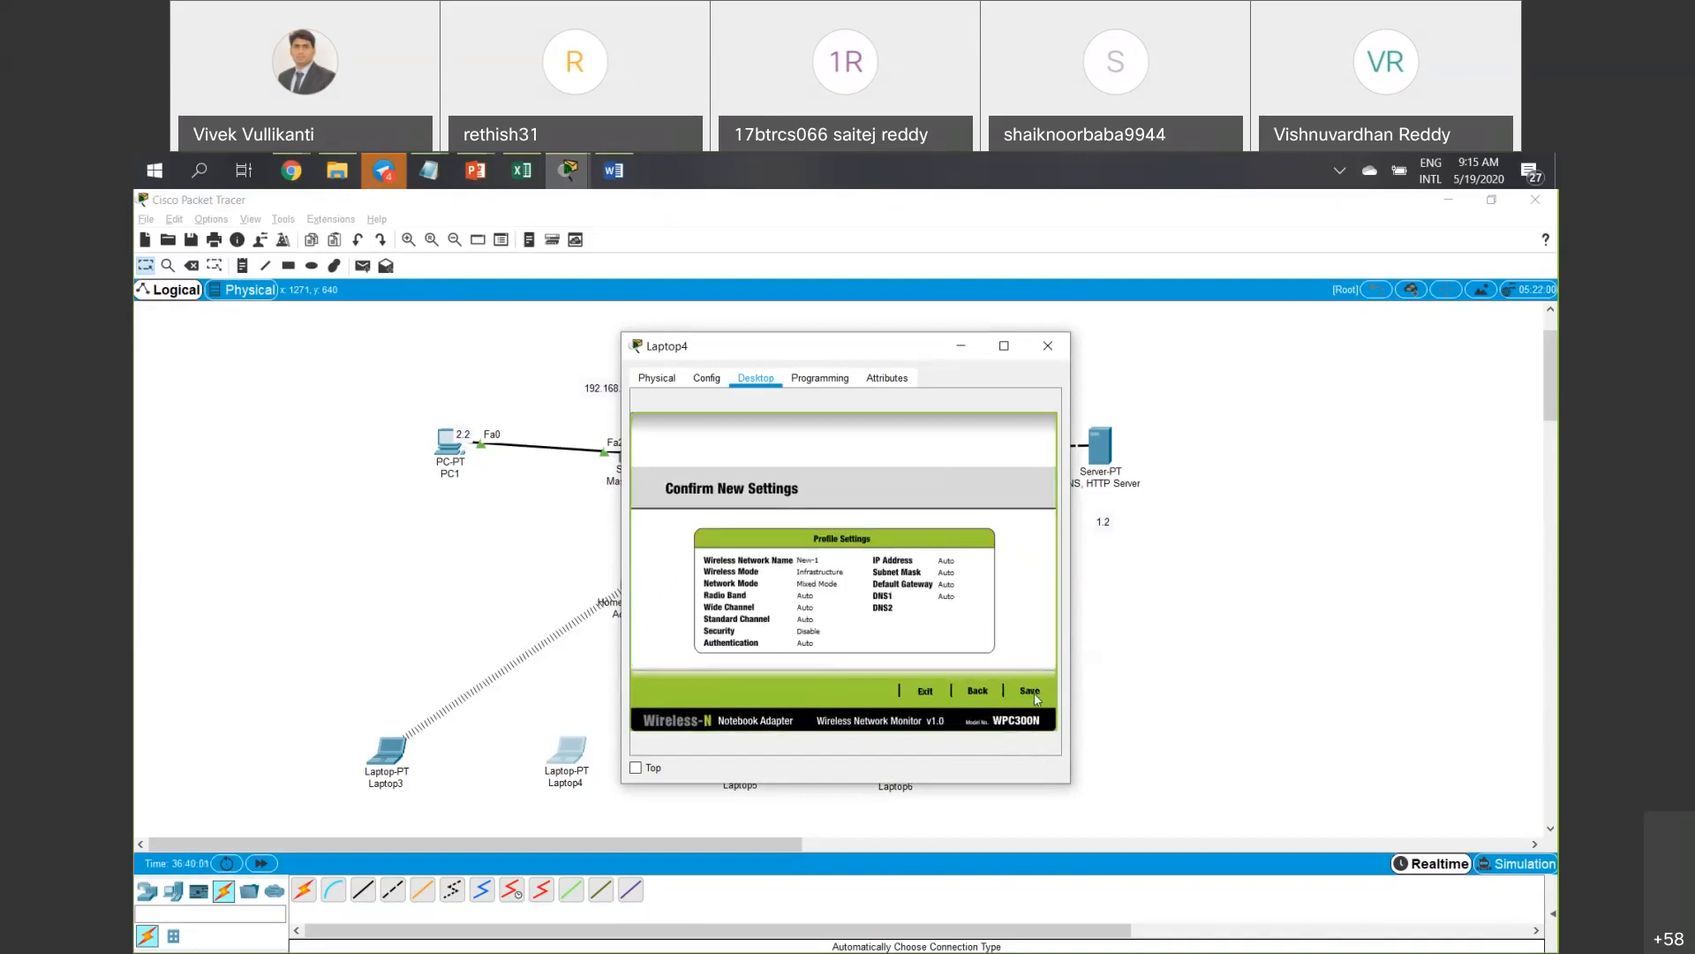
pyautogui.click(1031, 693)
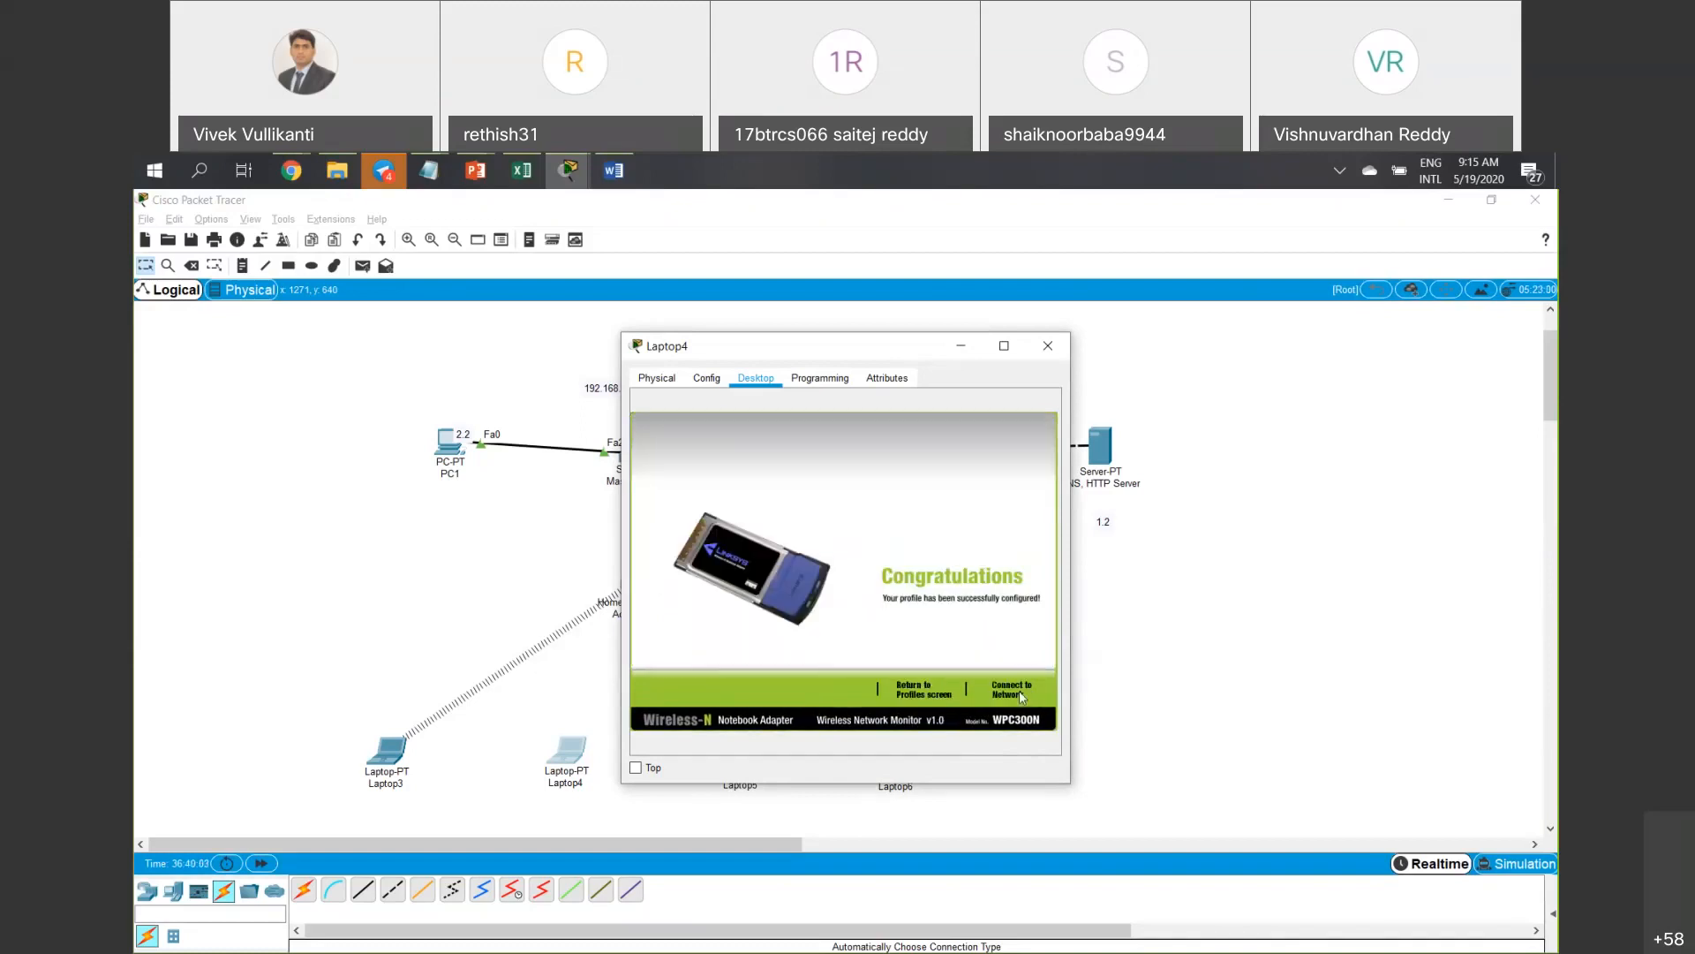
# Connect Laptop4 to the access point using the New-1 profile.
pyautogui.click(1012, 690)
pyautogui.click(853, 497)
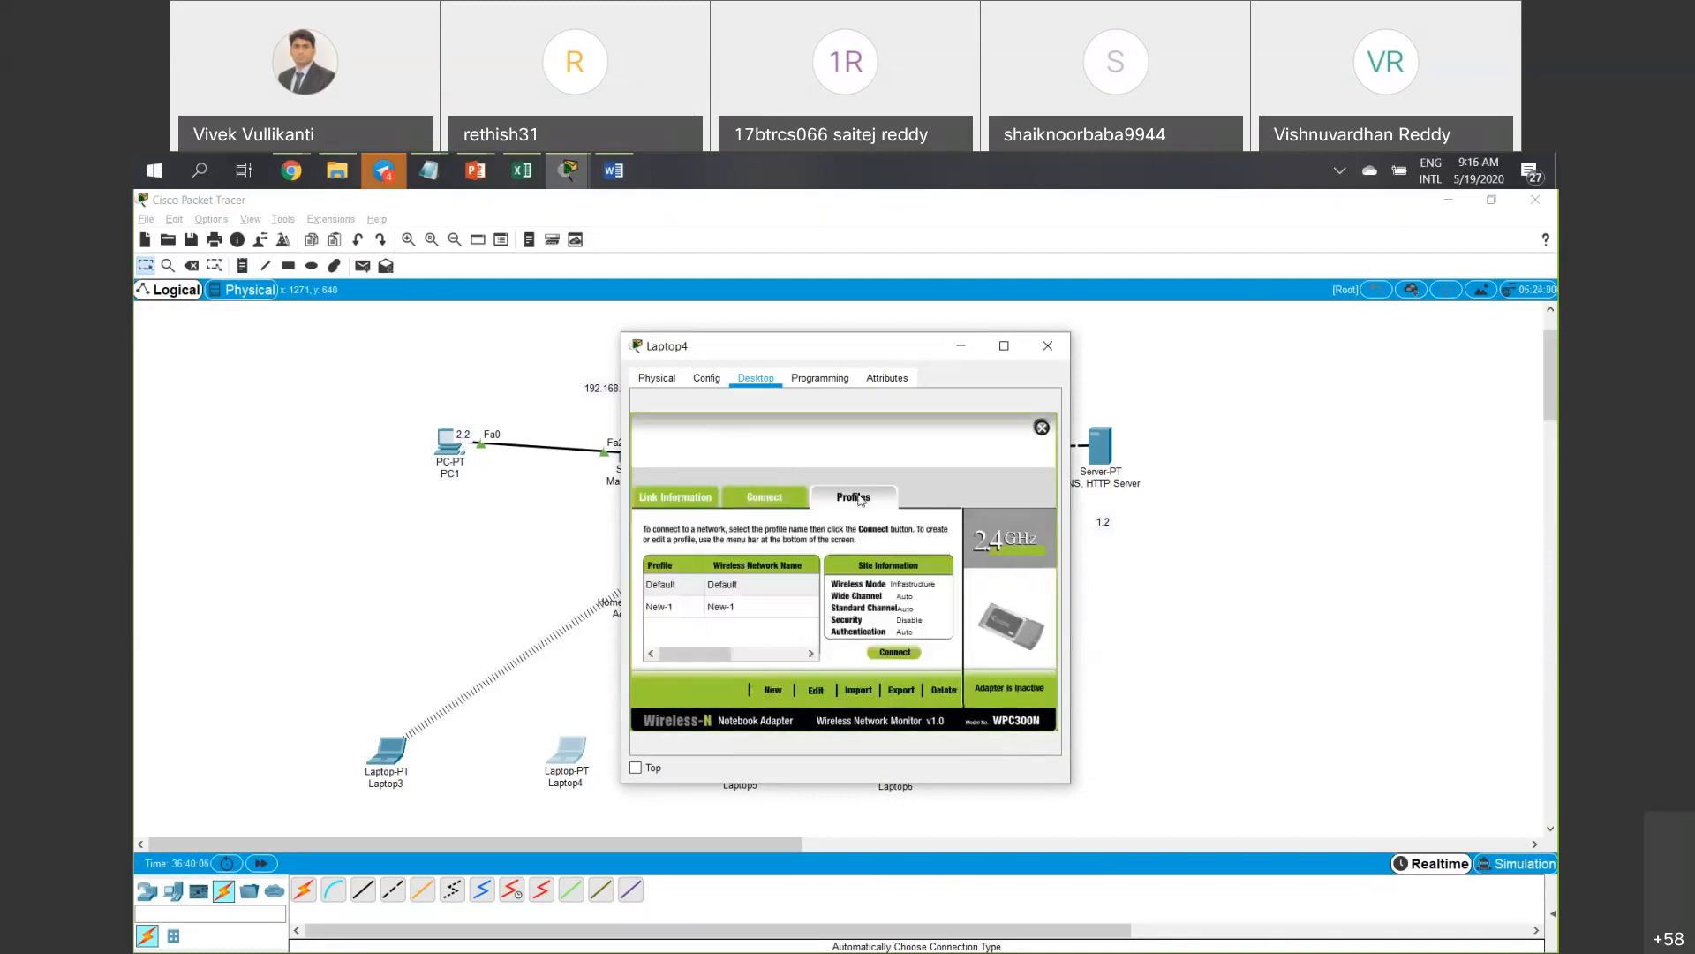
pyautogui.click(677, 611)
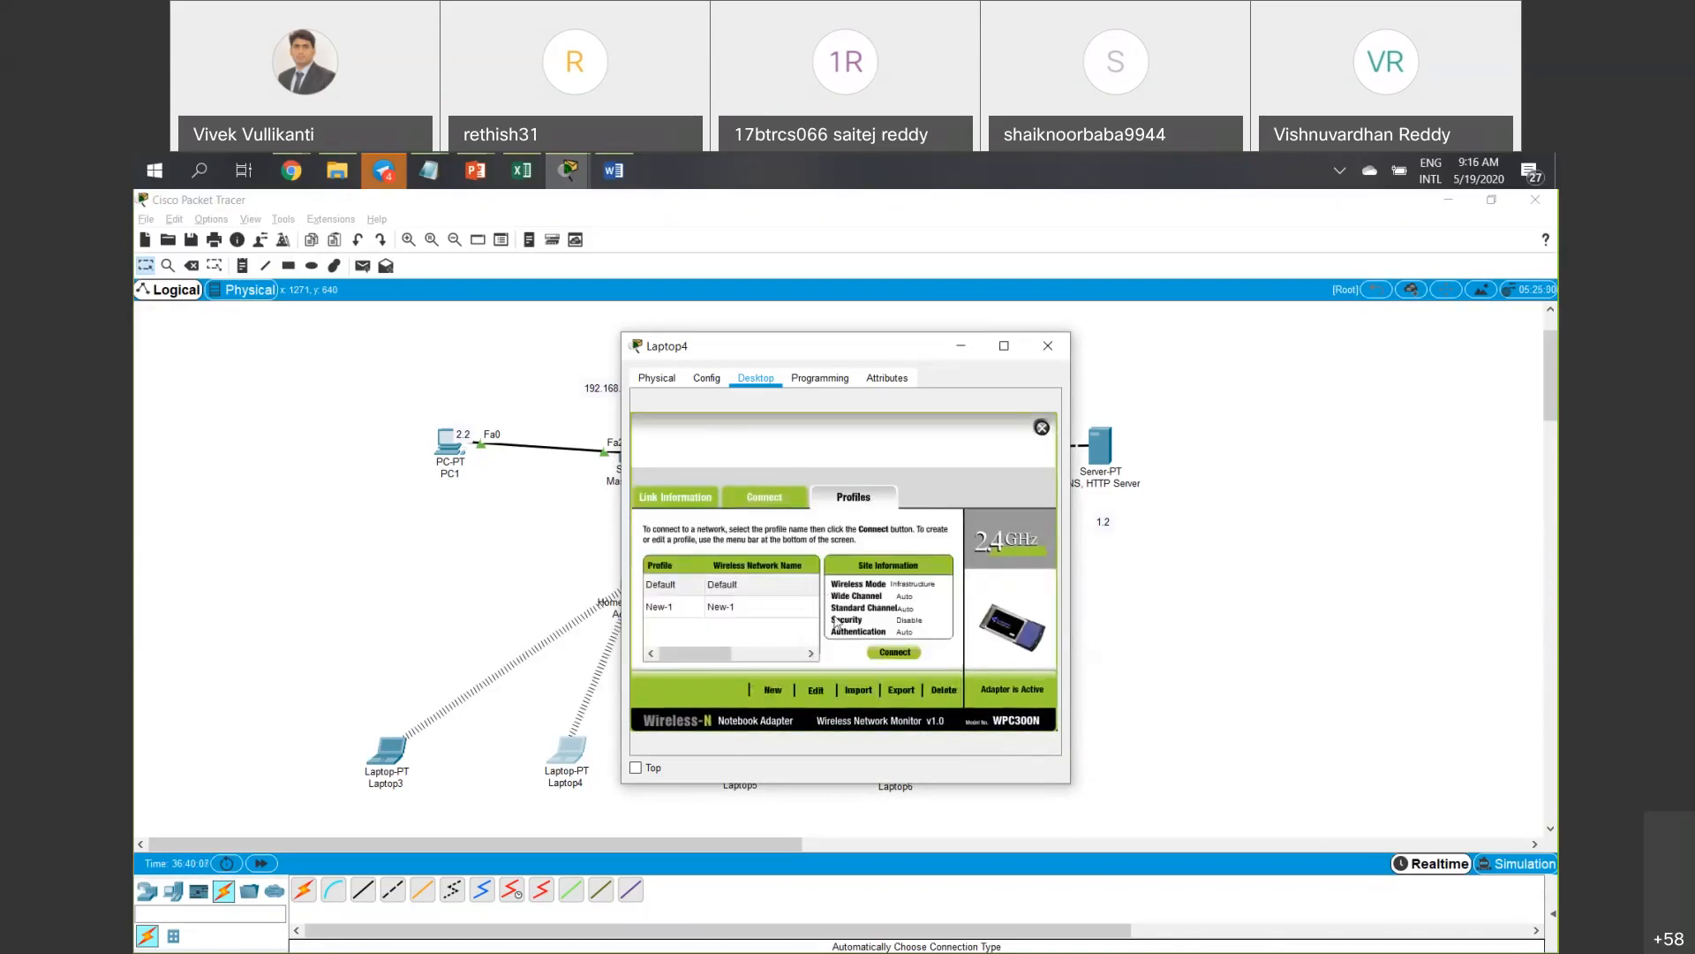
pyautogui.click(784, 609)
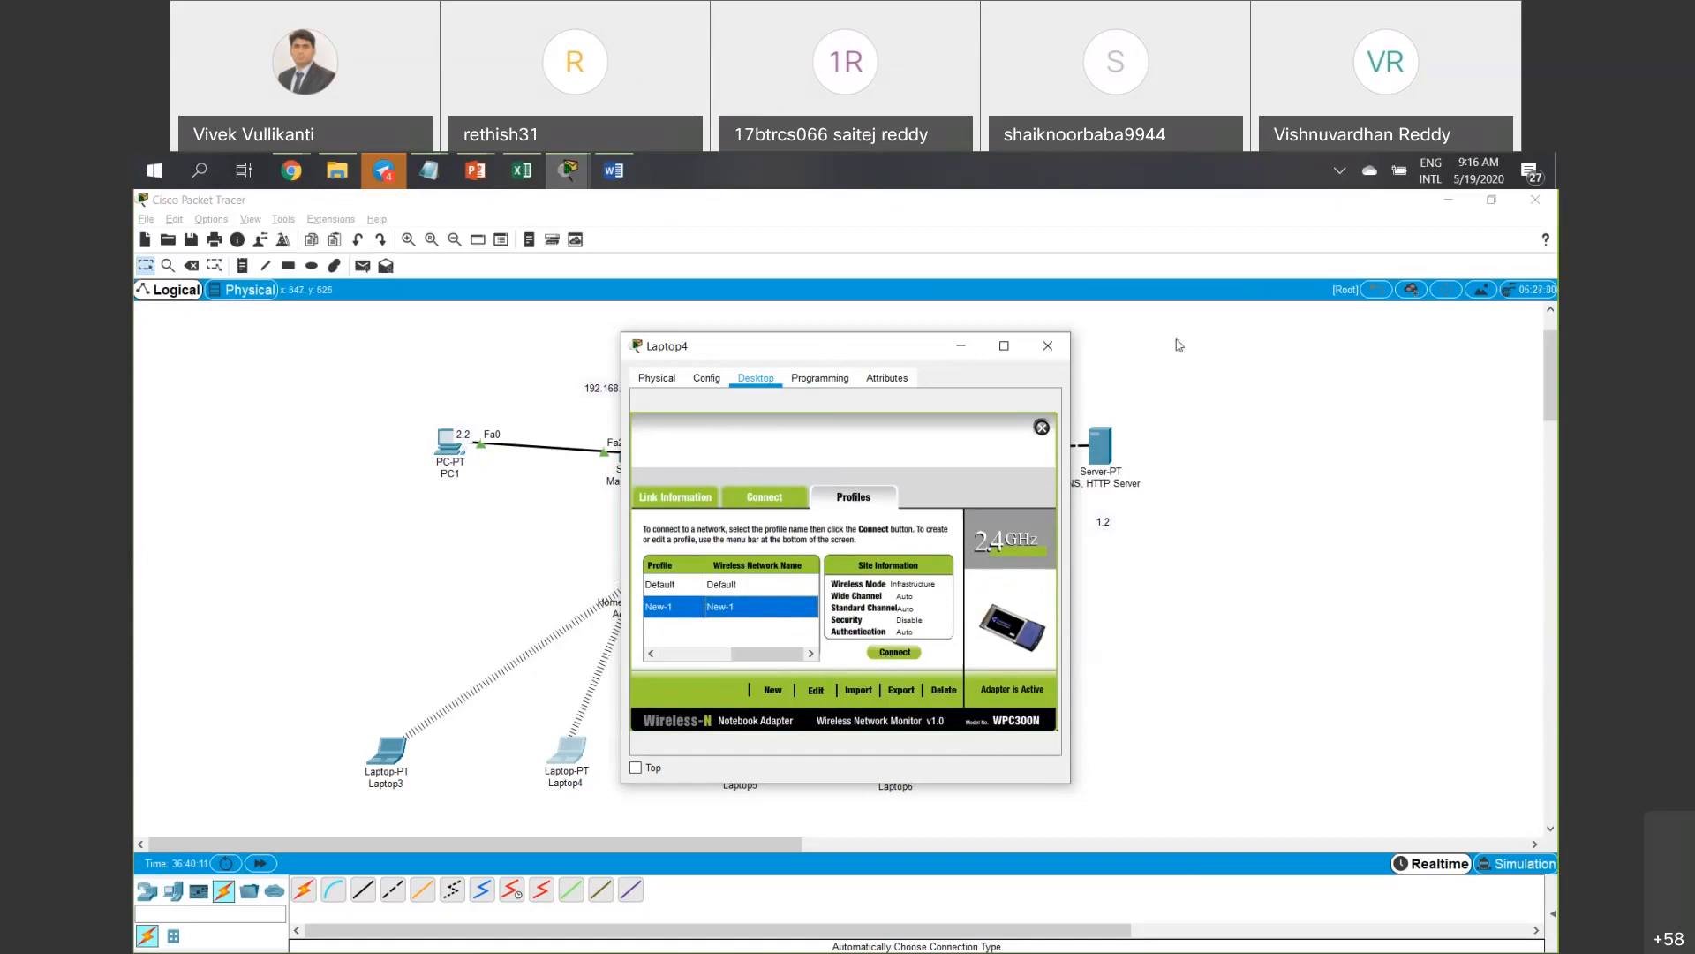
# Close Laptop4's window, check the access point's settings, then close that window too.
pyautogui.moveTo(830, 351); pyautogui.dragTo(1178, 343)
pyautogui.click(965, 322)
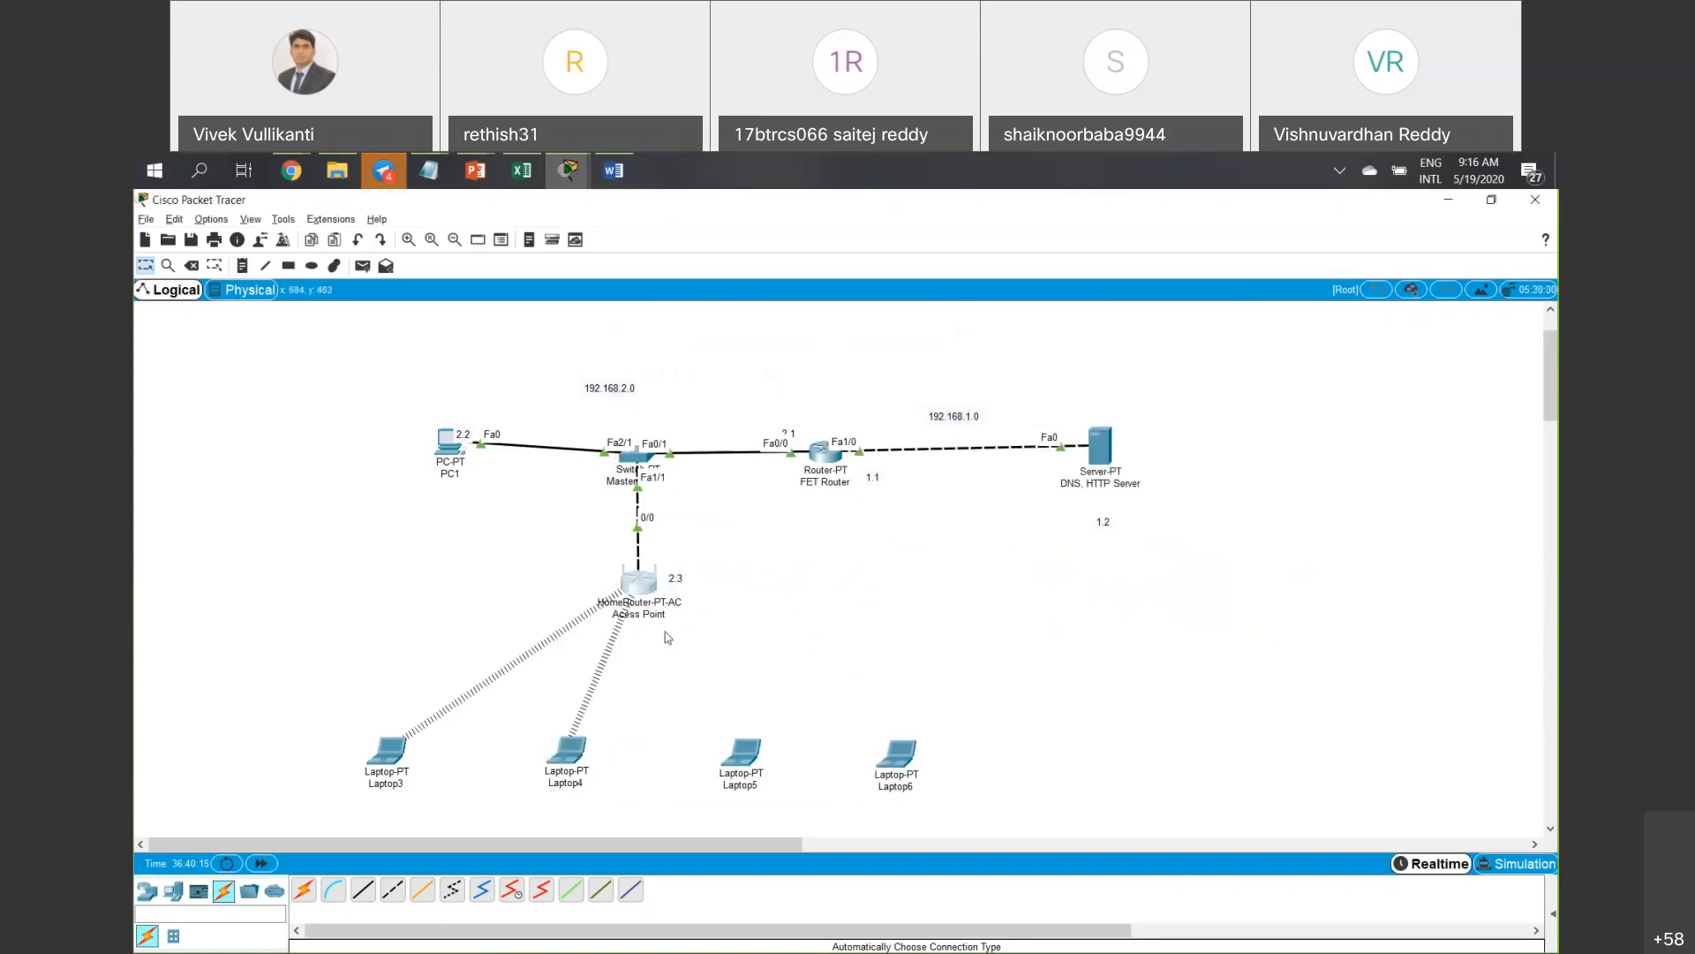
pyautogui.click(641, 581)
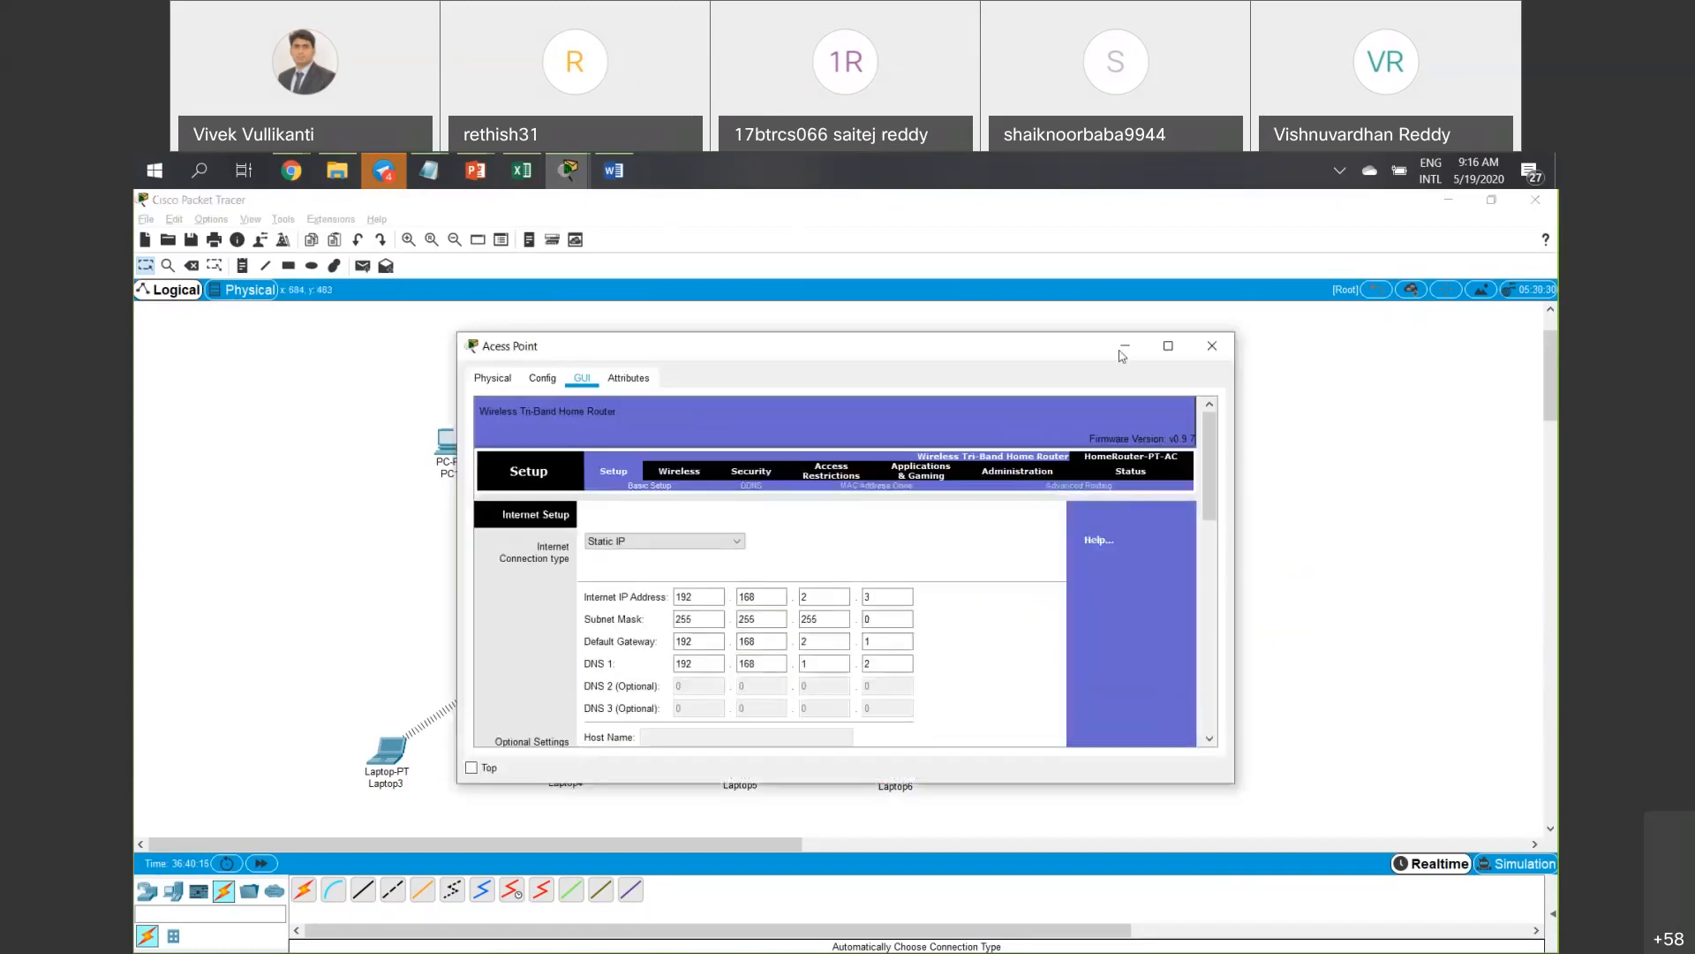
pyautogui.moveTo(872, 355); pyautogui.dragTo(643, 360)
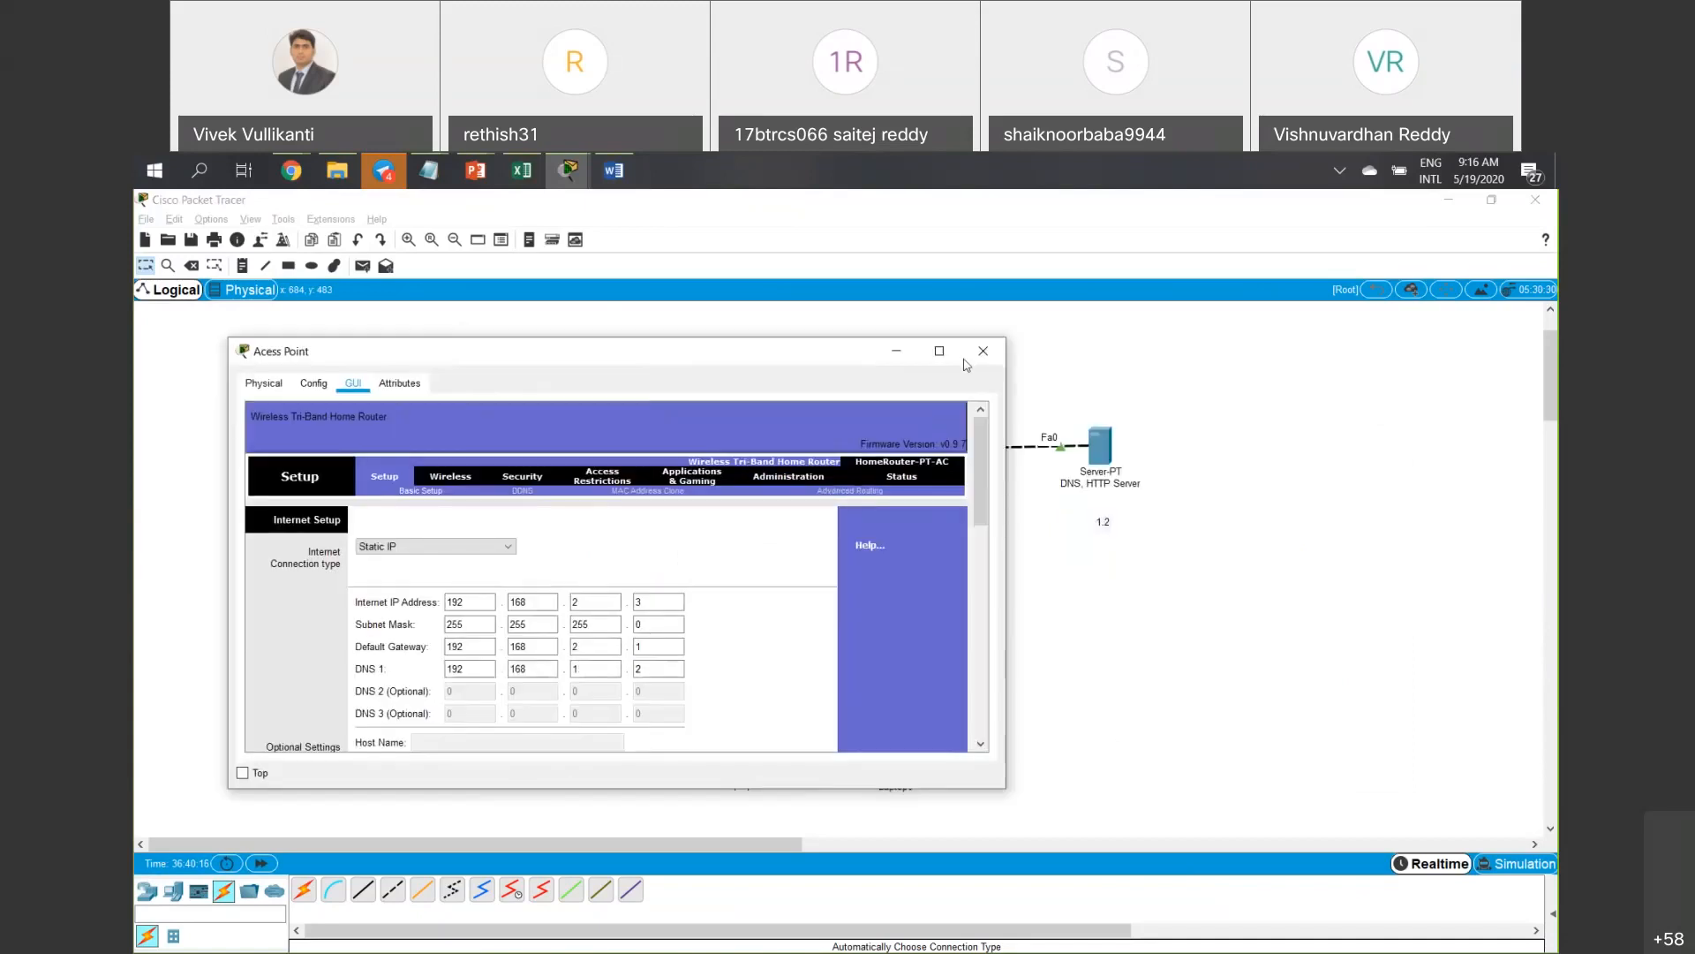
pyautogui.click(983, 352)
pyautogui.click(747, 765)
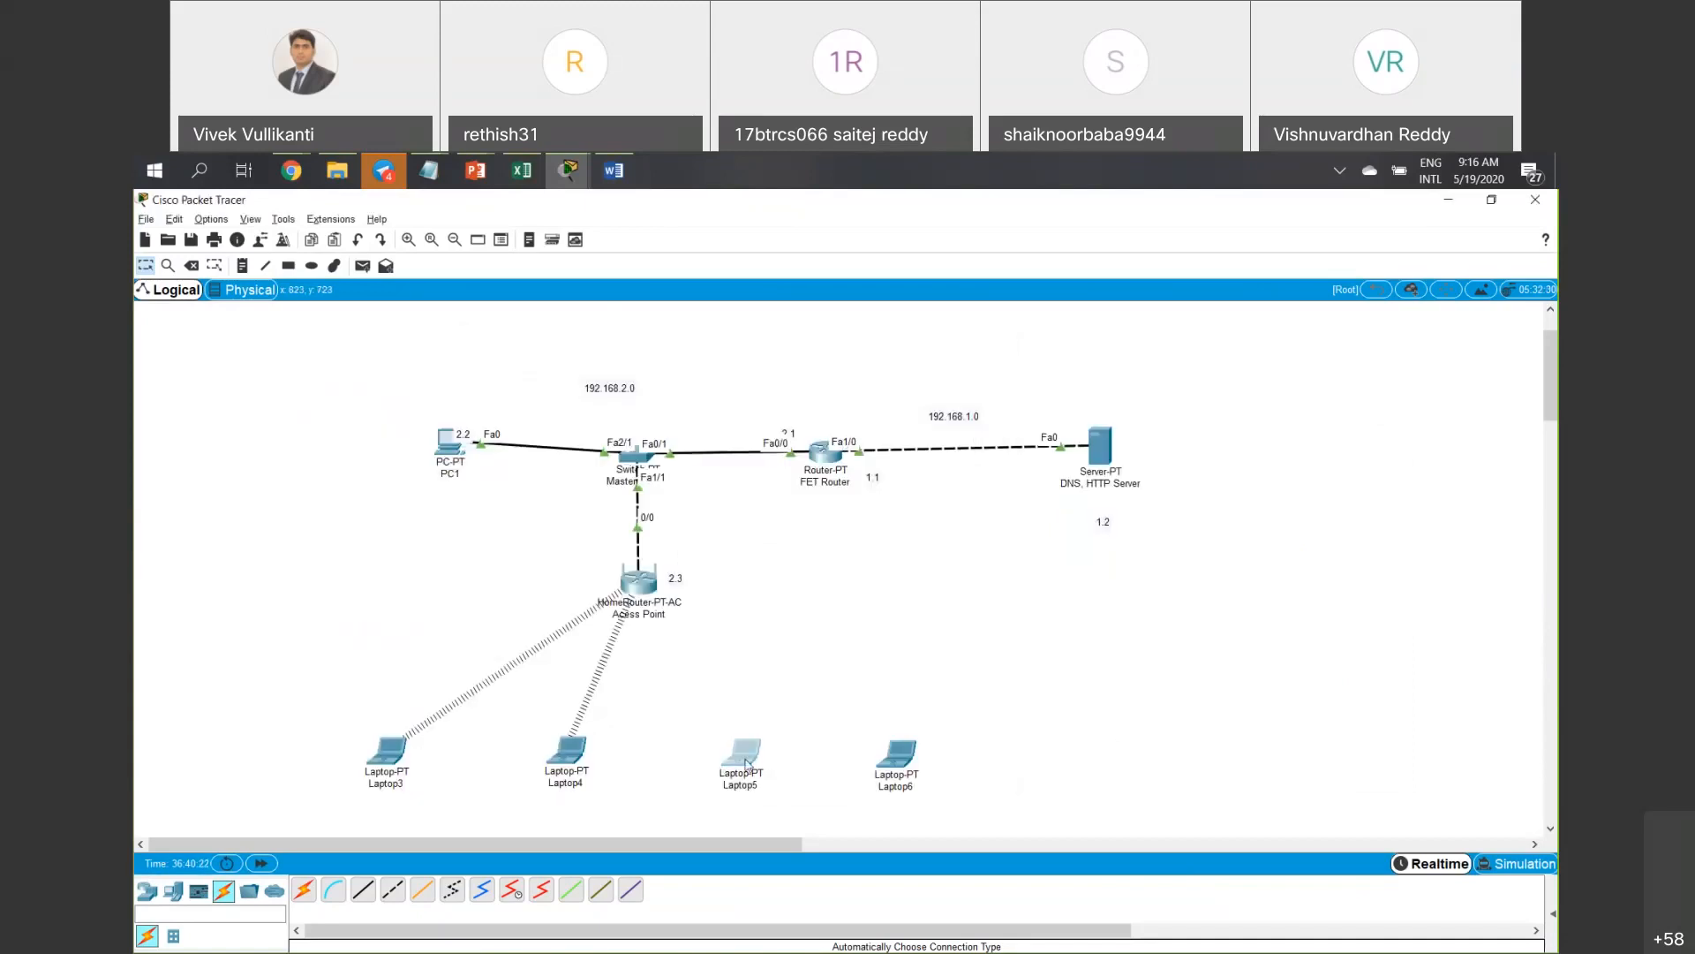
# On Laptop5, launch PC Wireless and start a new profile from the Profiles list.
pyautogui.click(747, 764)
pyautogui.click(755, 377)
pyautogui.scroll(-2, 769, 452)
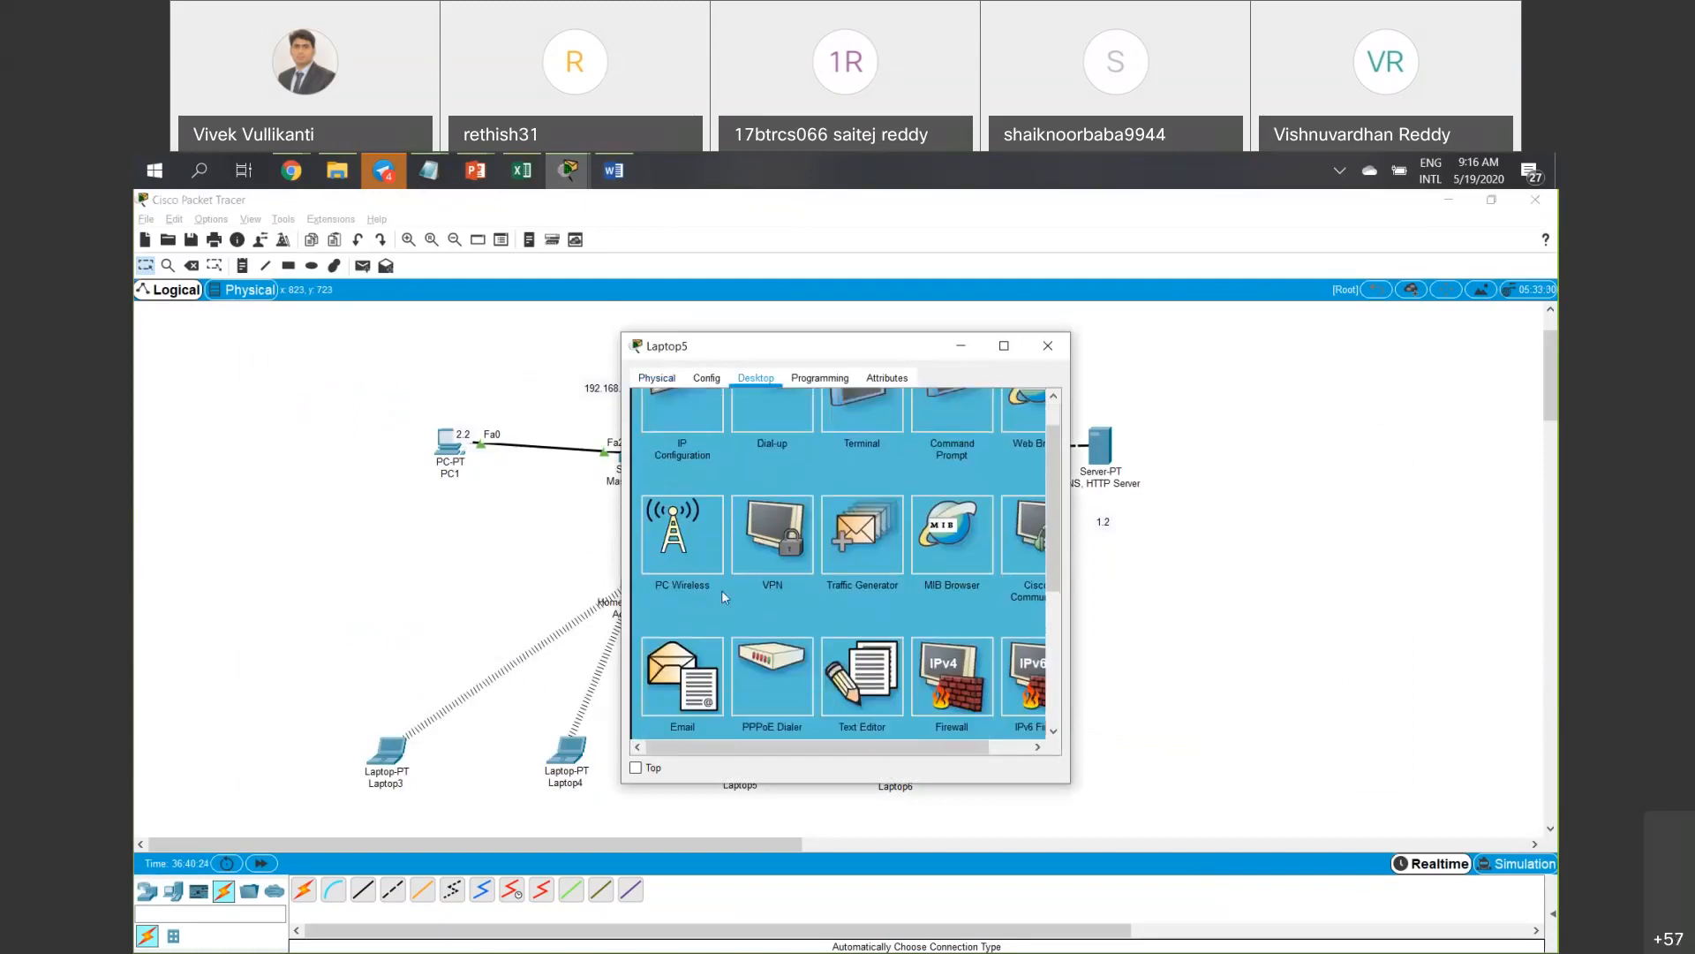
pyautogui.click(714, 566)
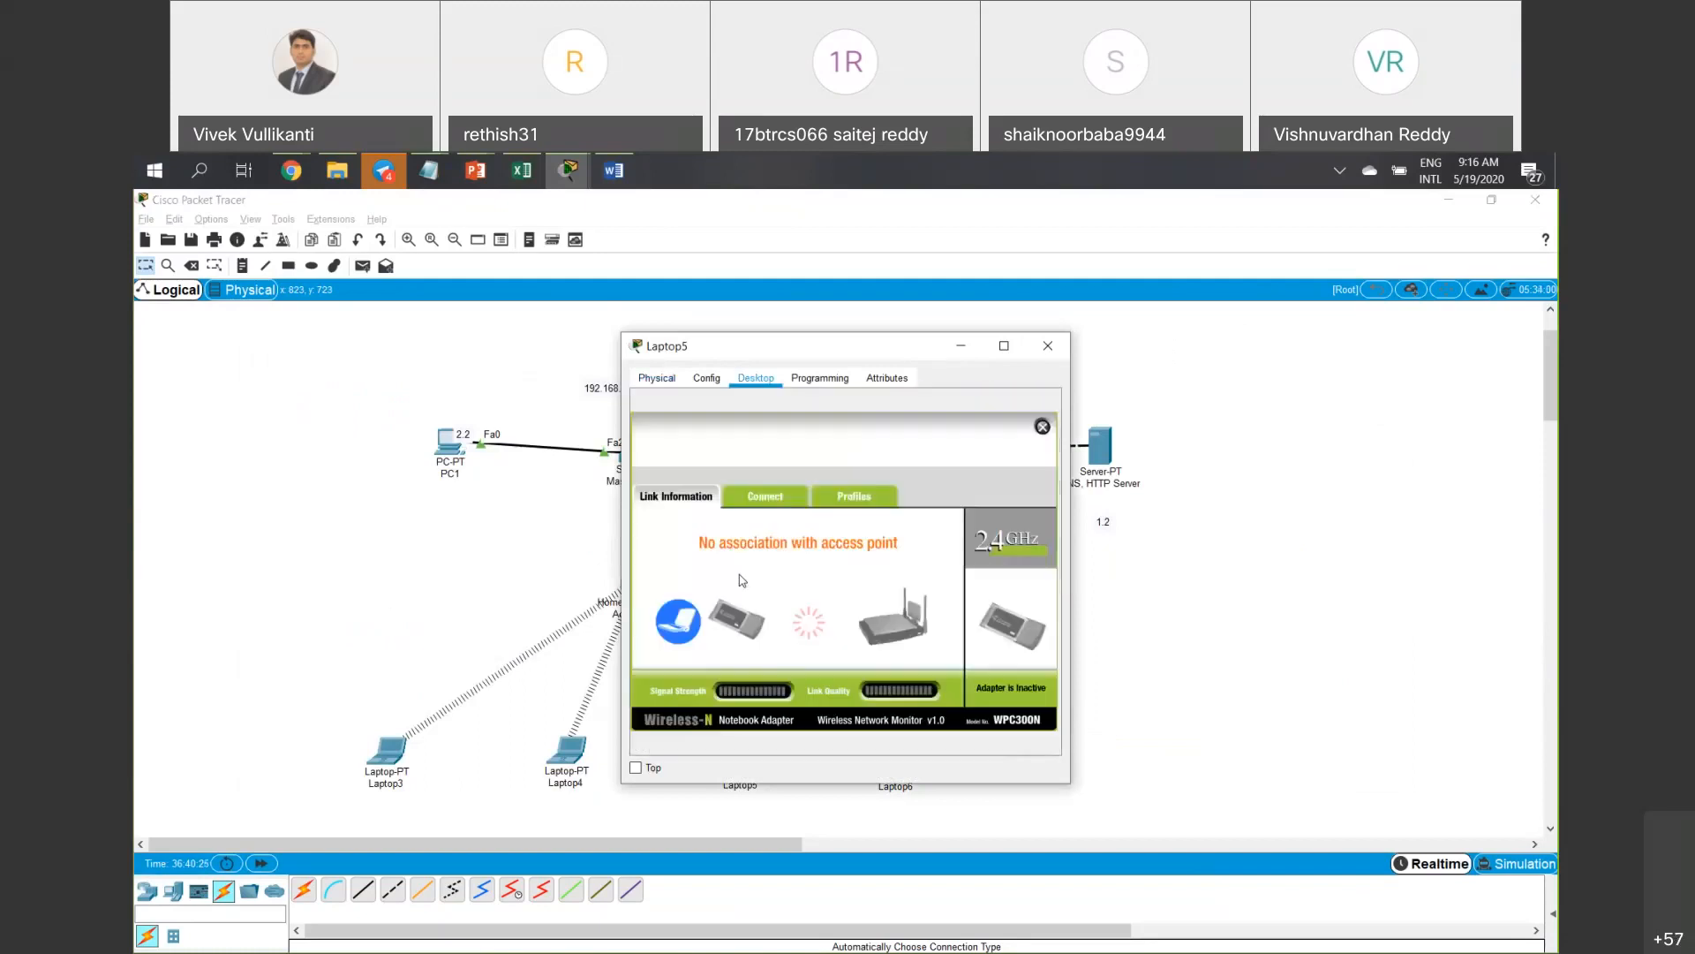
pyautogui.click(828, 502)
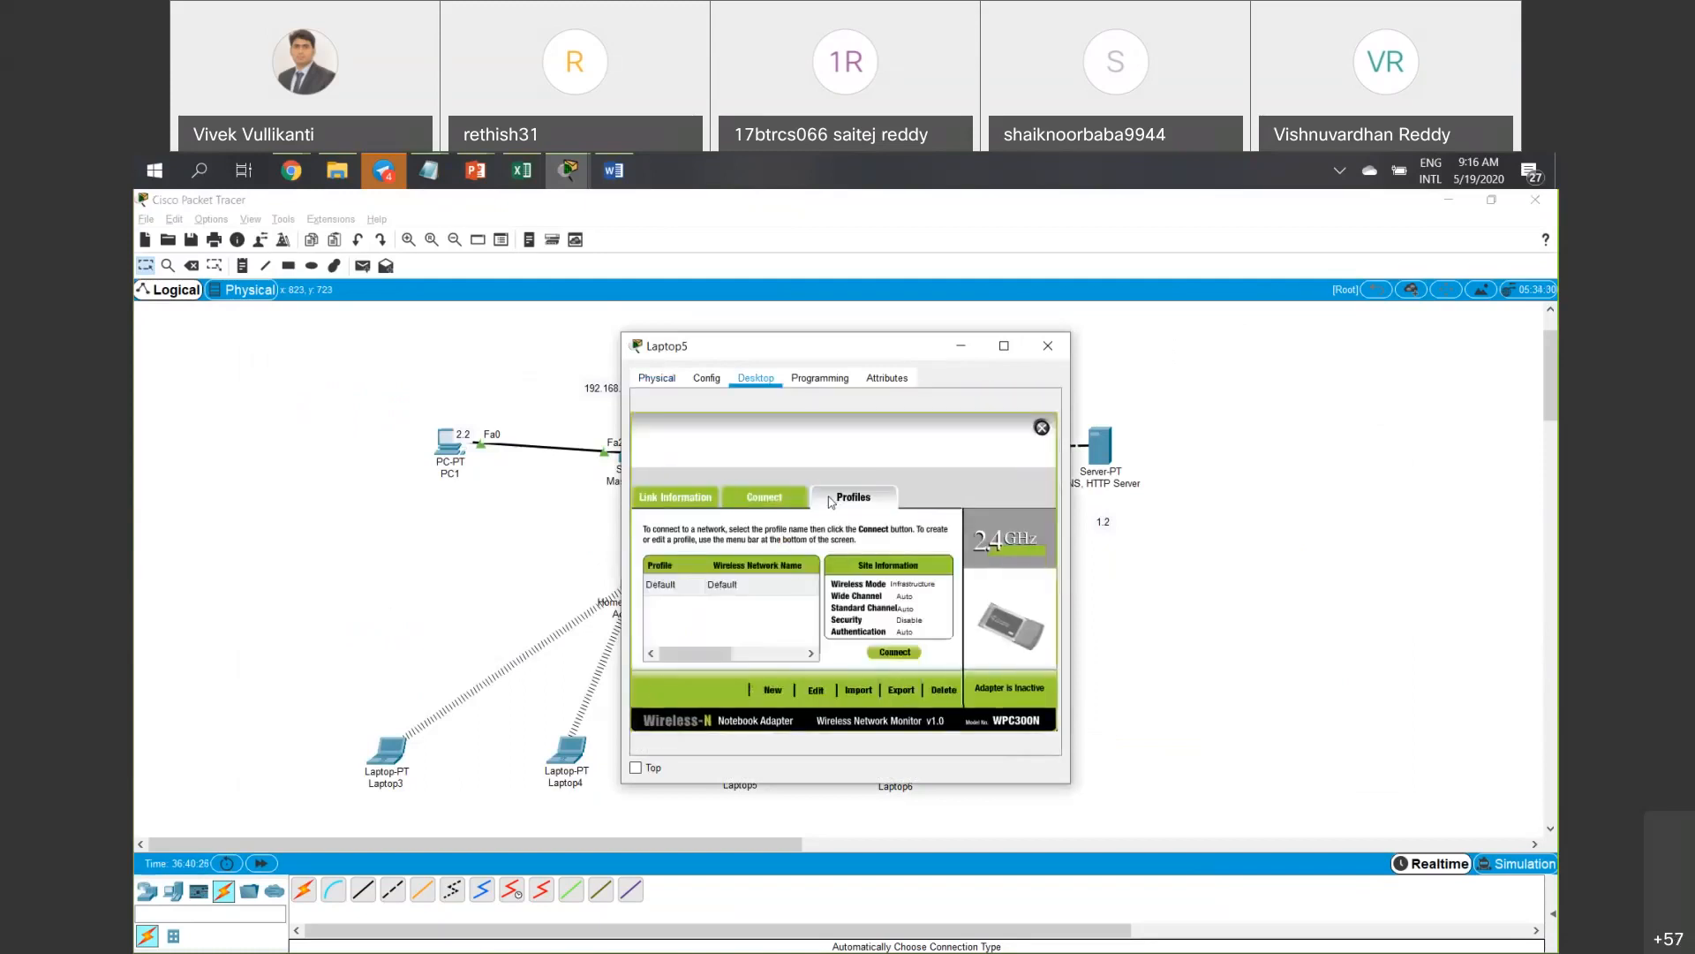
pyautogui.click(774, 691)
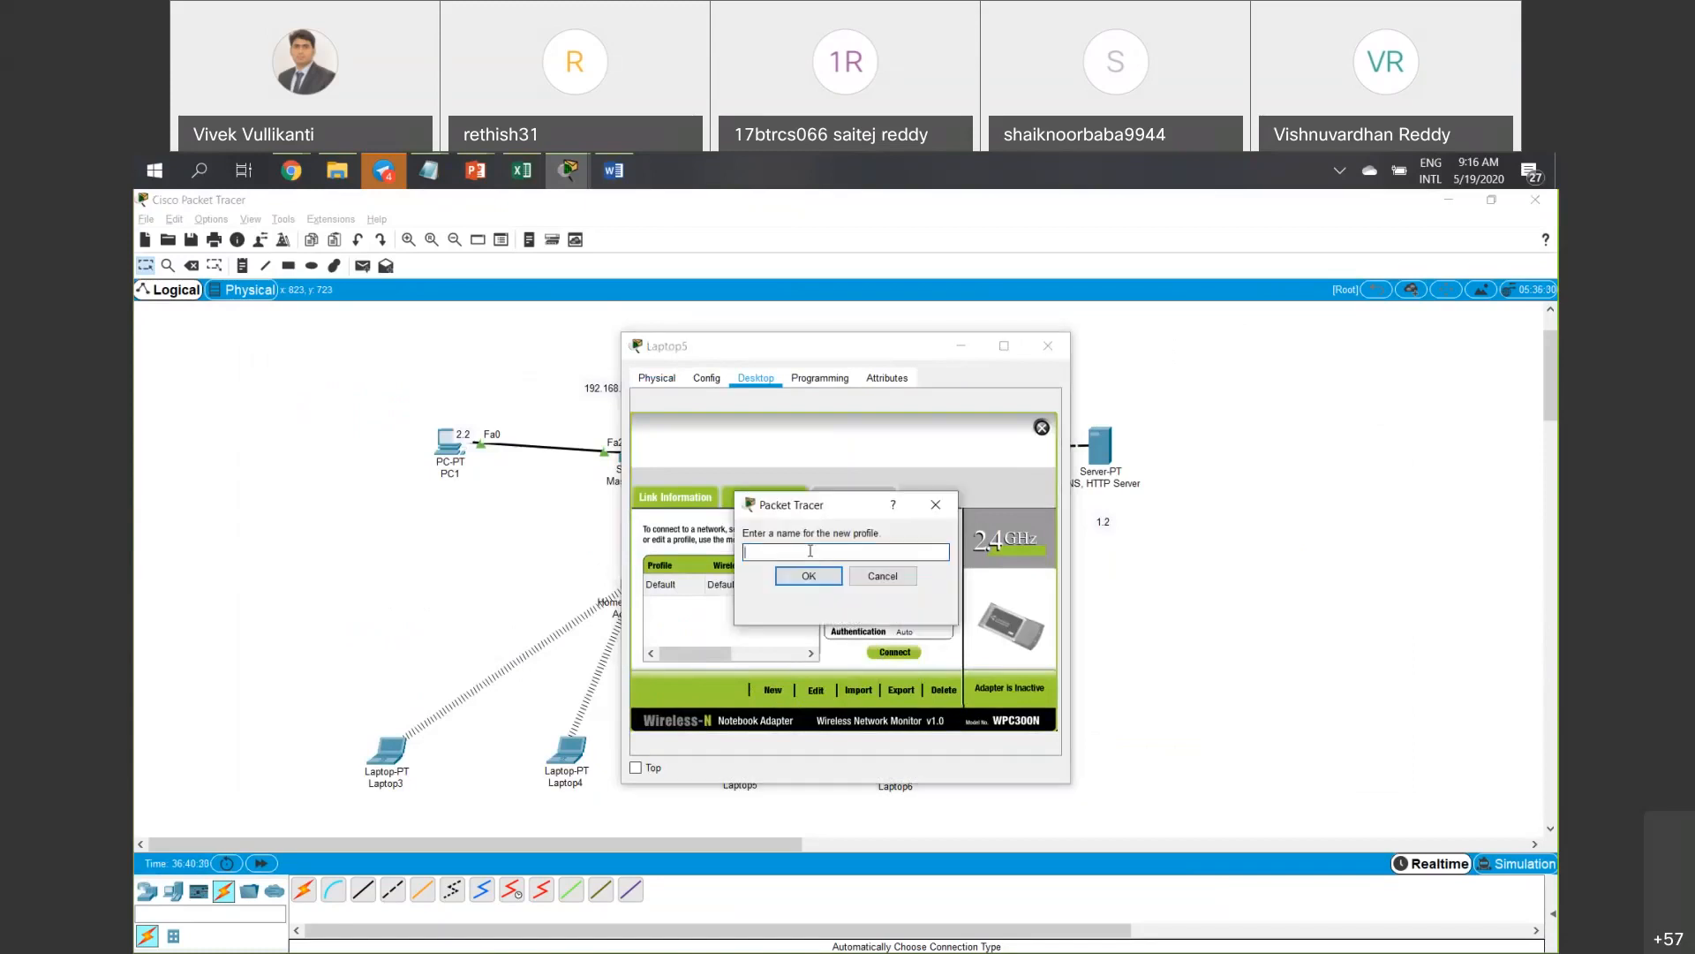
# Name the profile New-1, choose Advanced Setup, and enter SSID New-1.
pyautogui.write('New-1')
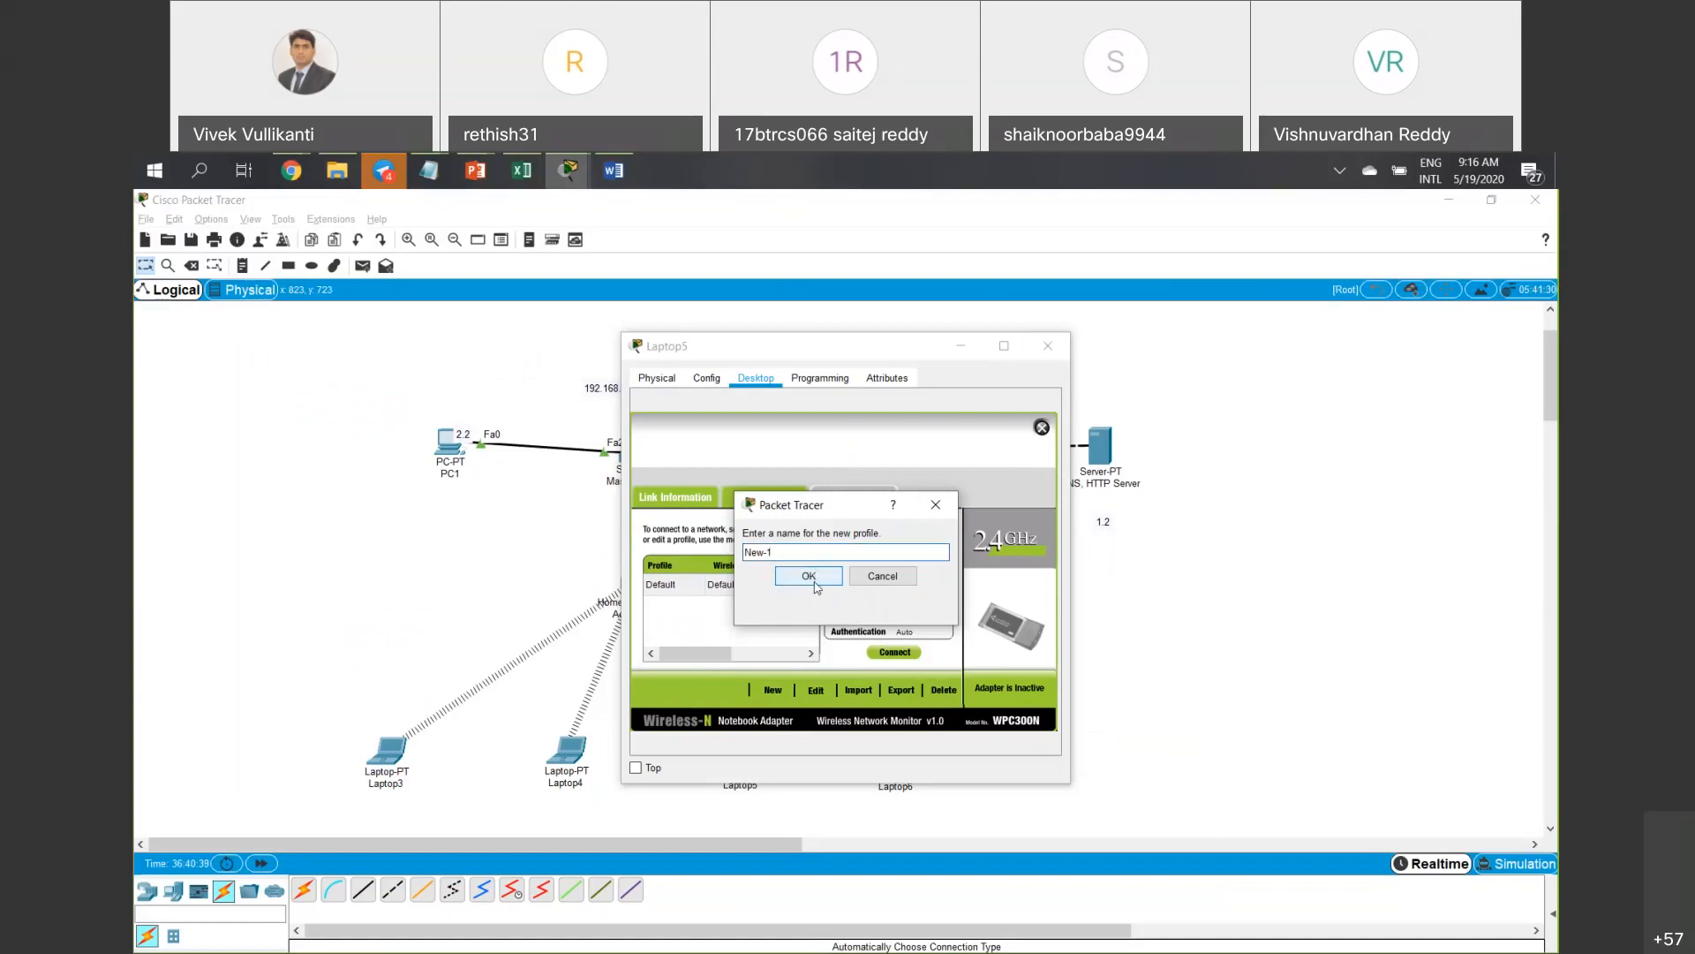
pyautogui.click(809, 576)
pyautogui.click(986, 689)
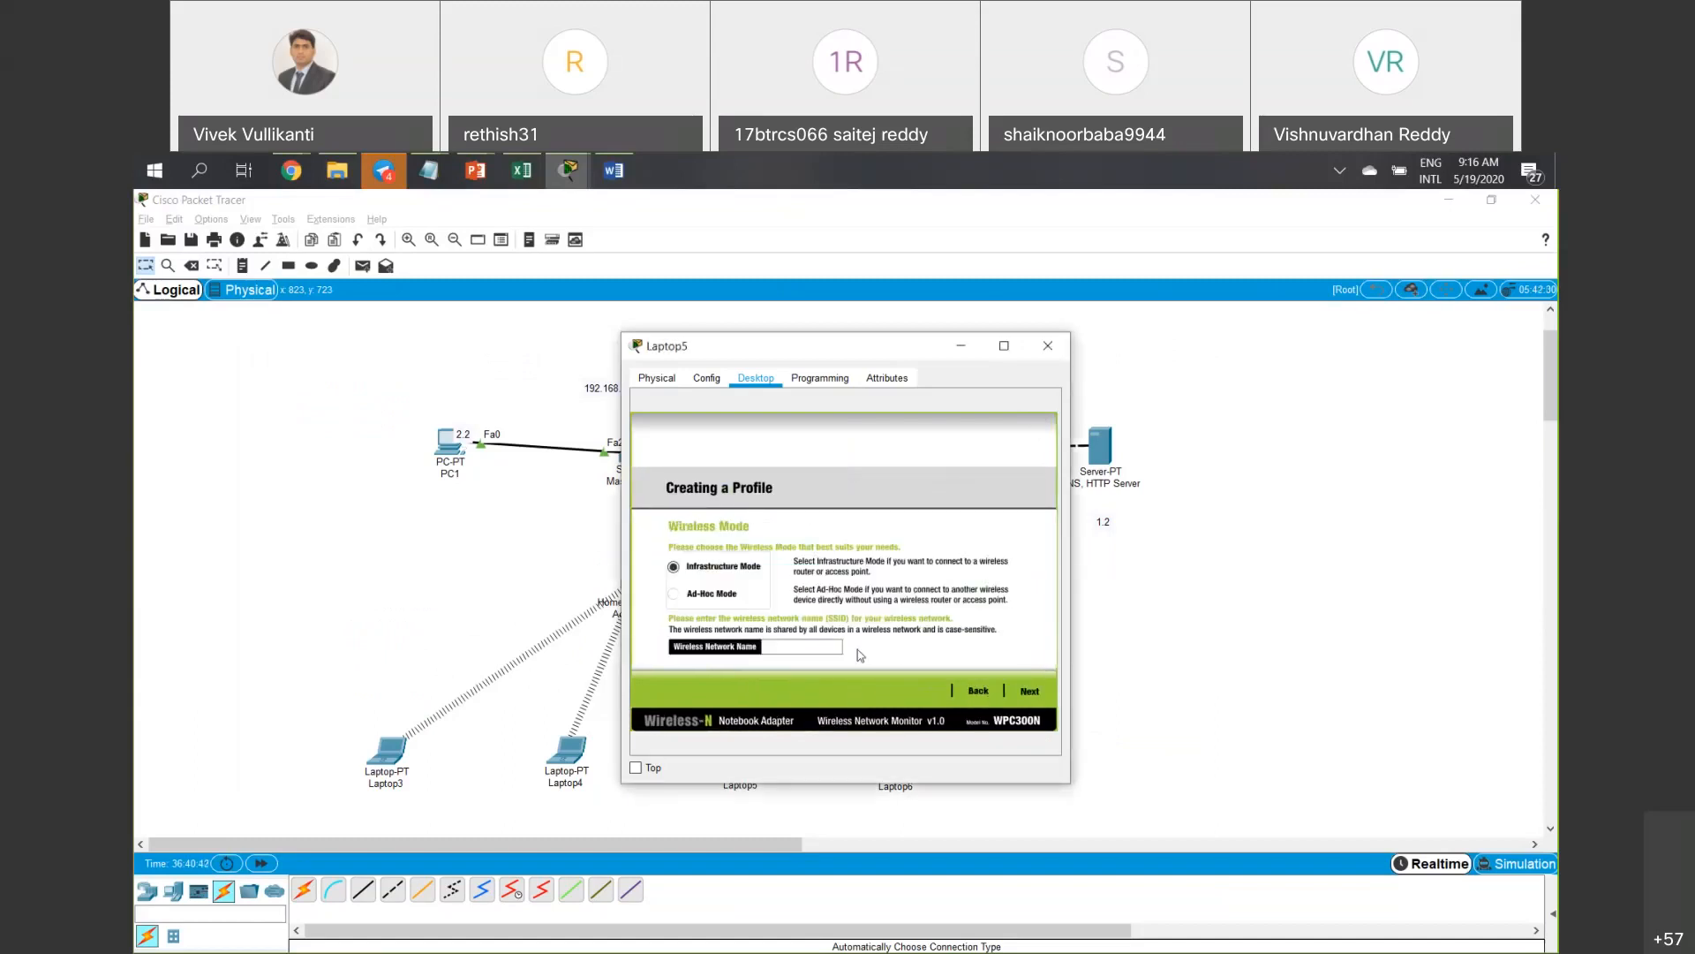
pyautogui.click(830, 647)
pyautogui.write('New-1')
pyautogui.click(830, 647)
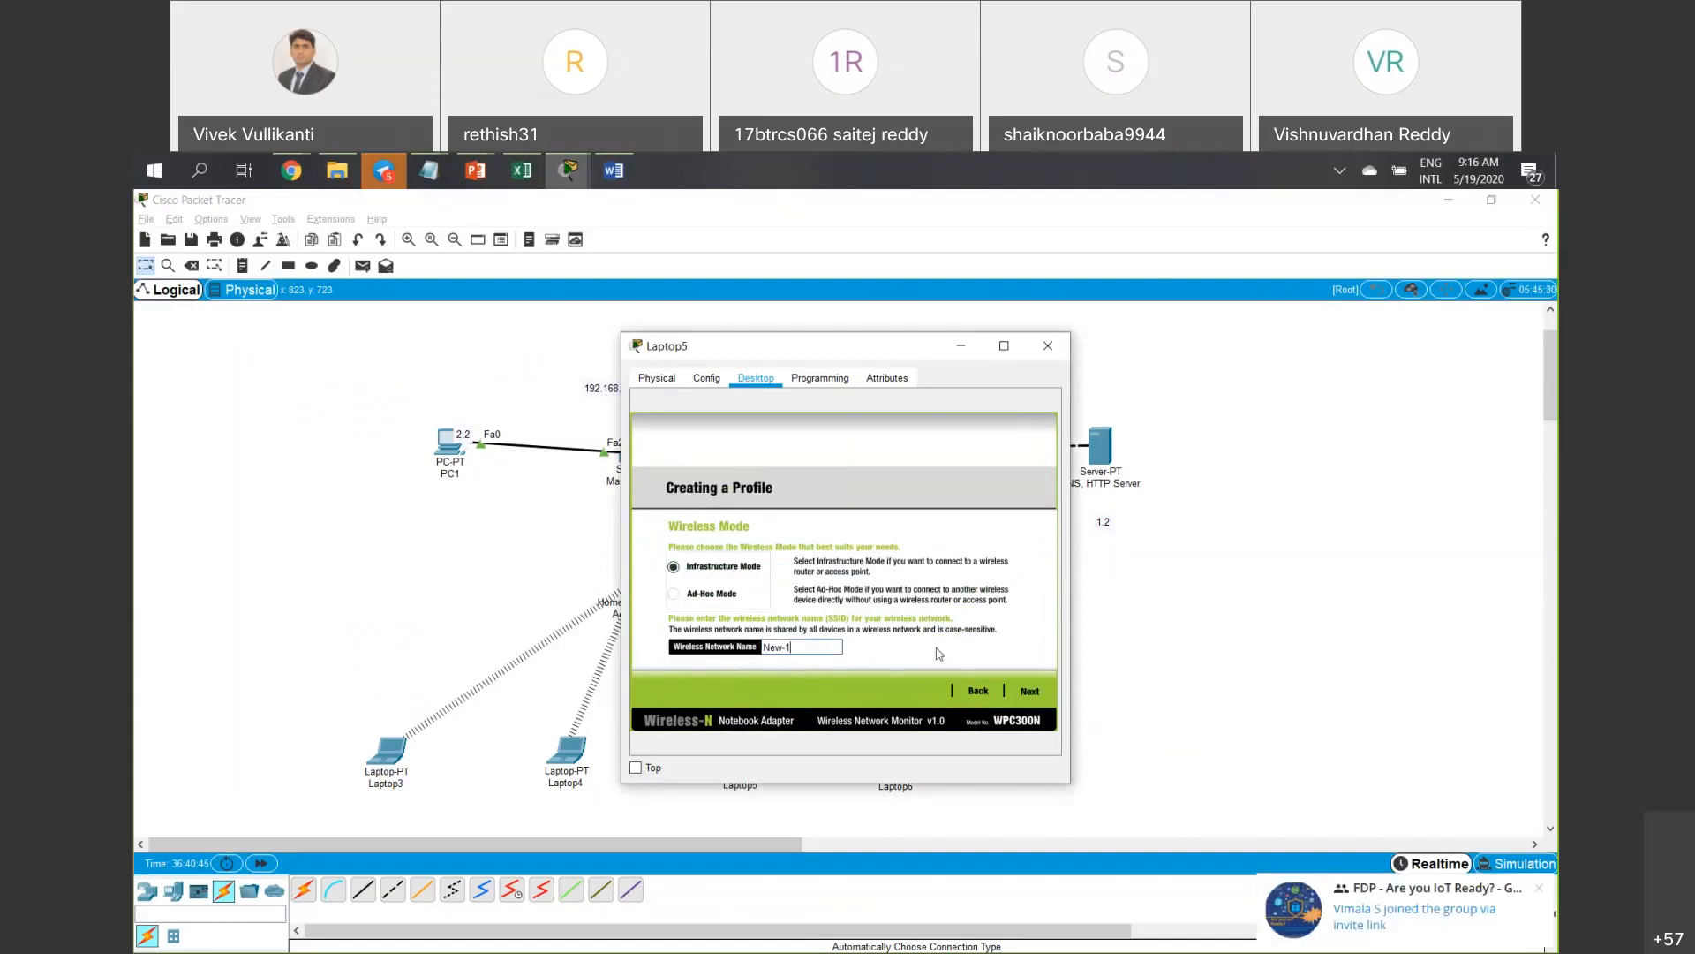
# Keep default network and security settings and save the New-1 profile on Laptop5.
pyautogui.click(1040, 697)
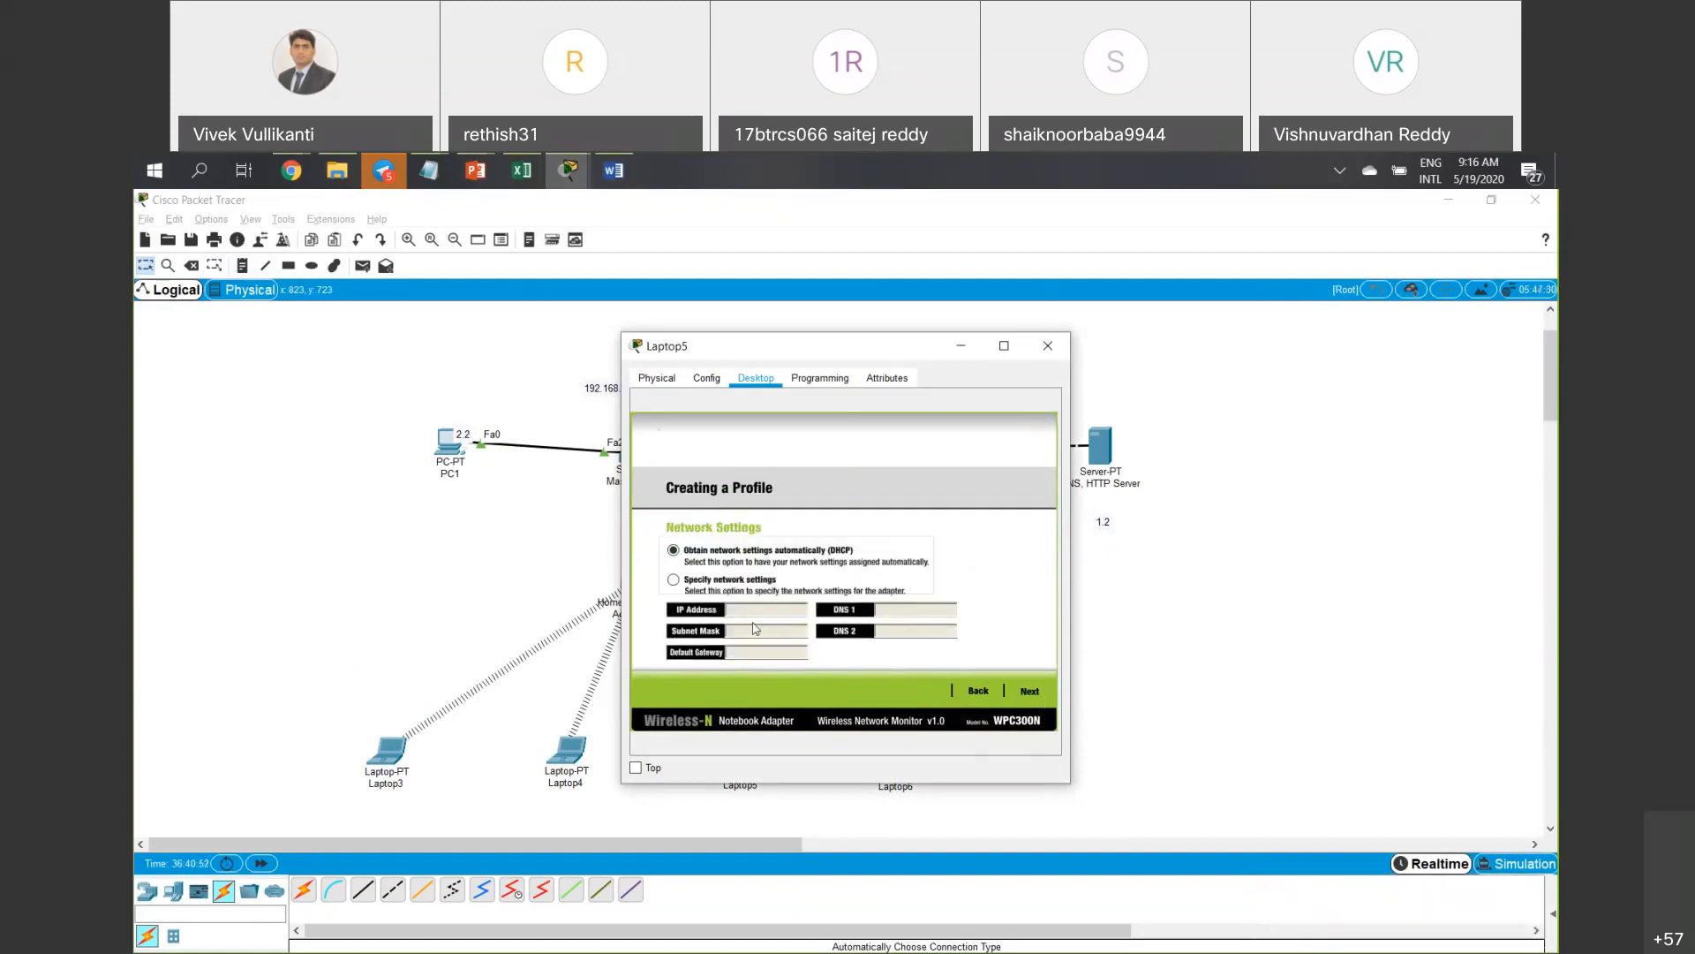
pyautogui.click(1028, 689)
pyautogui.click(1030, 688)
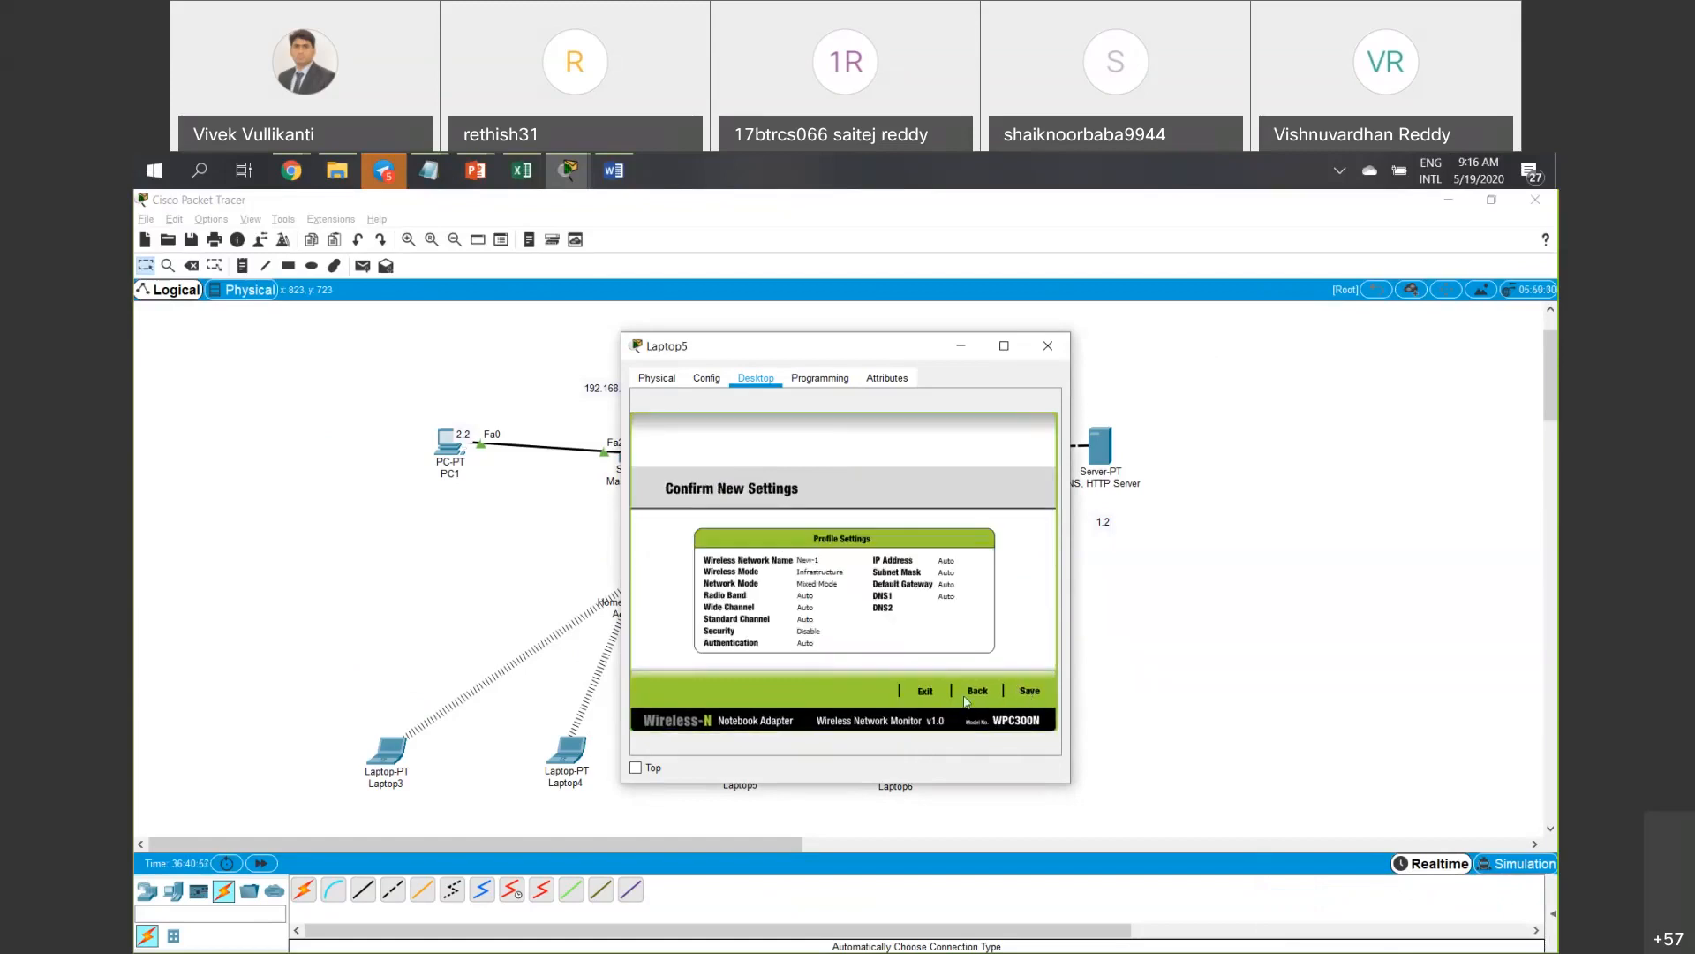
pyautogui.click(971, 697)
pyautogui.click(976, 697)
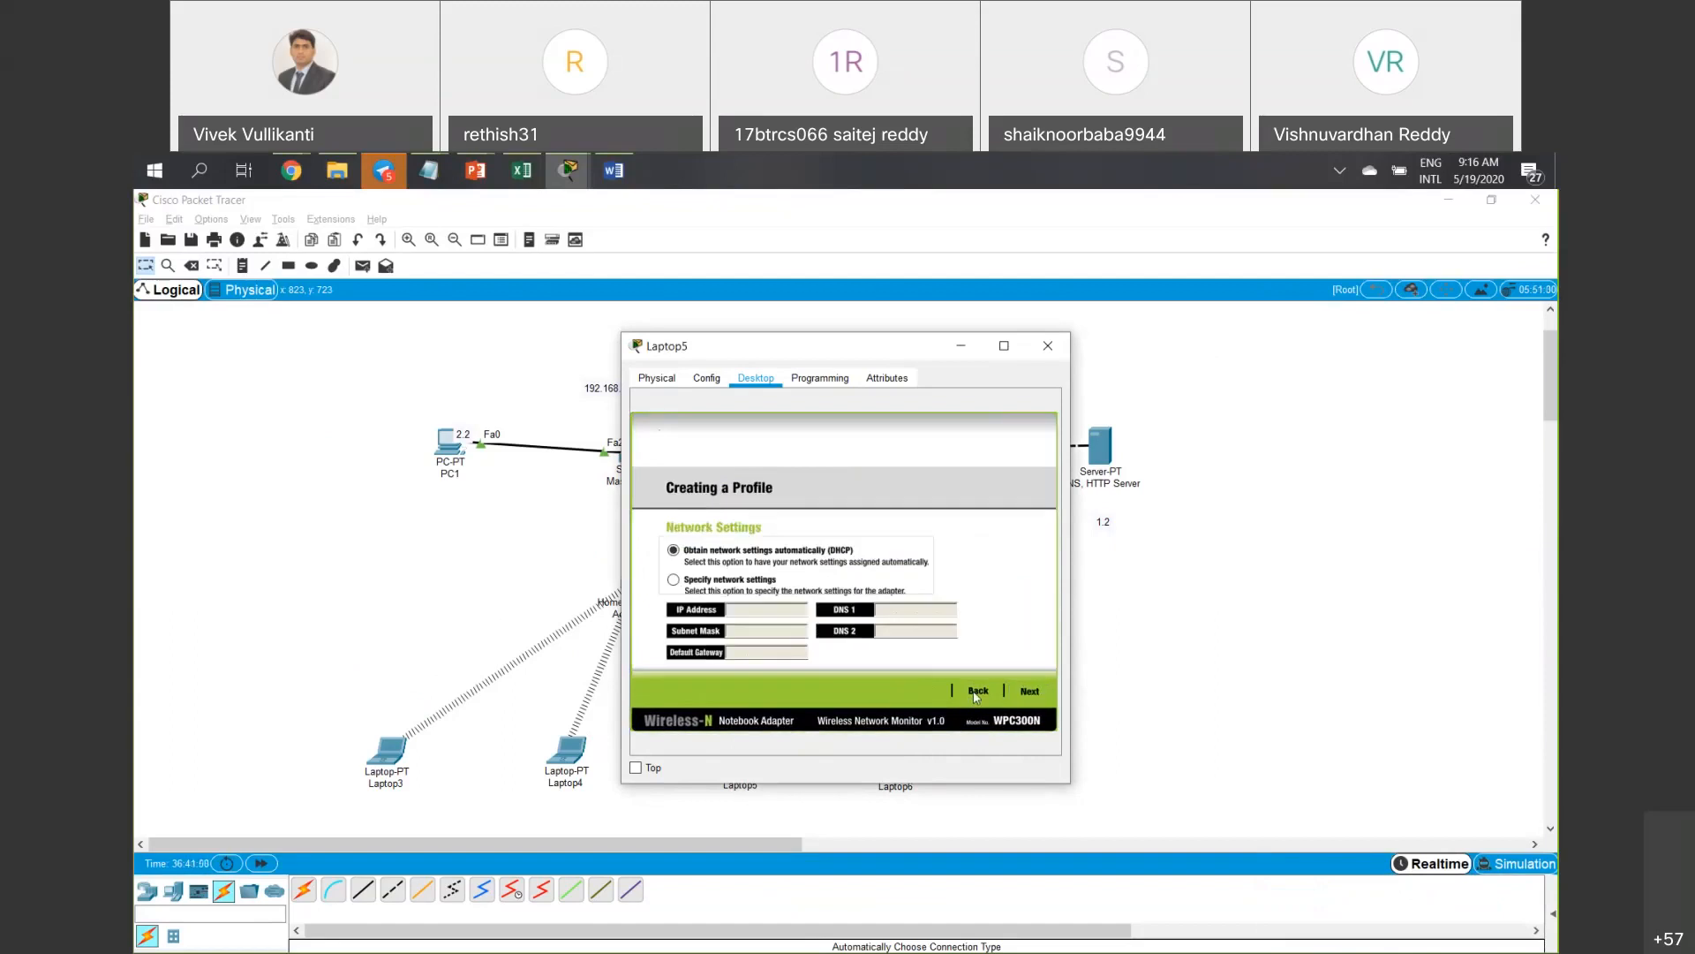
pyautogui.click(975, 698)
pyautogui.click(1025, 693)
pyautogui.click(1024, 692)
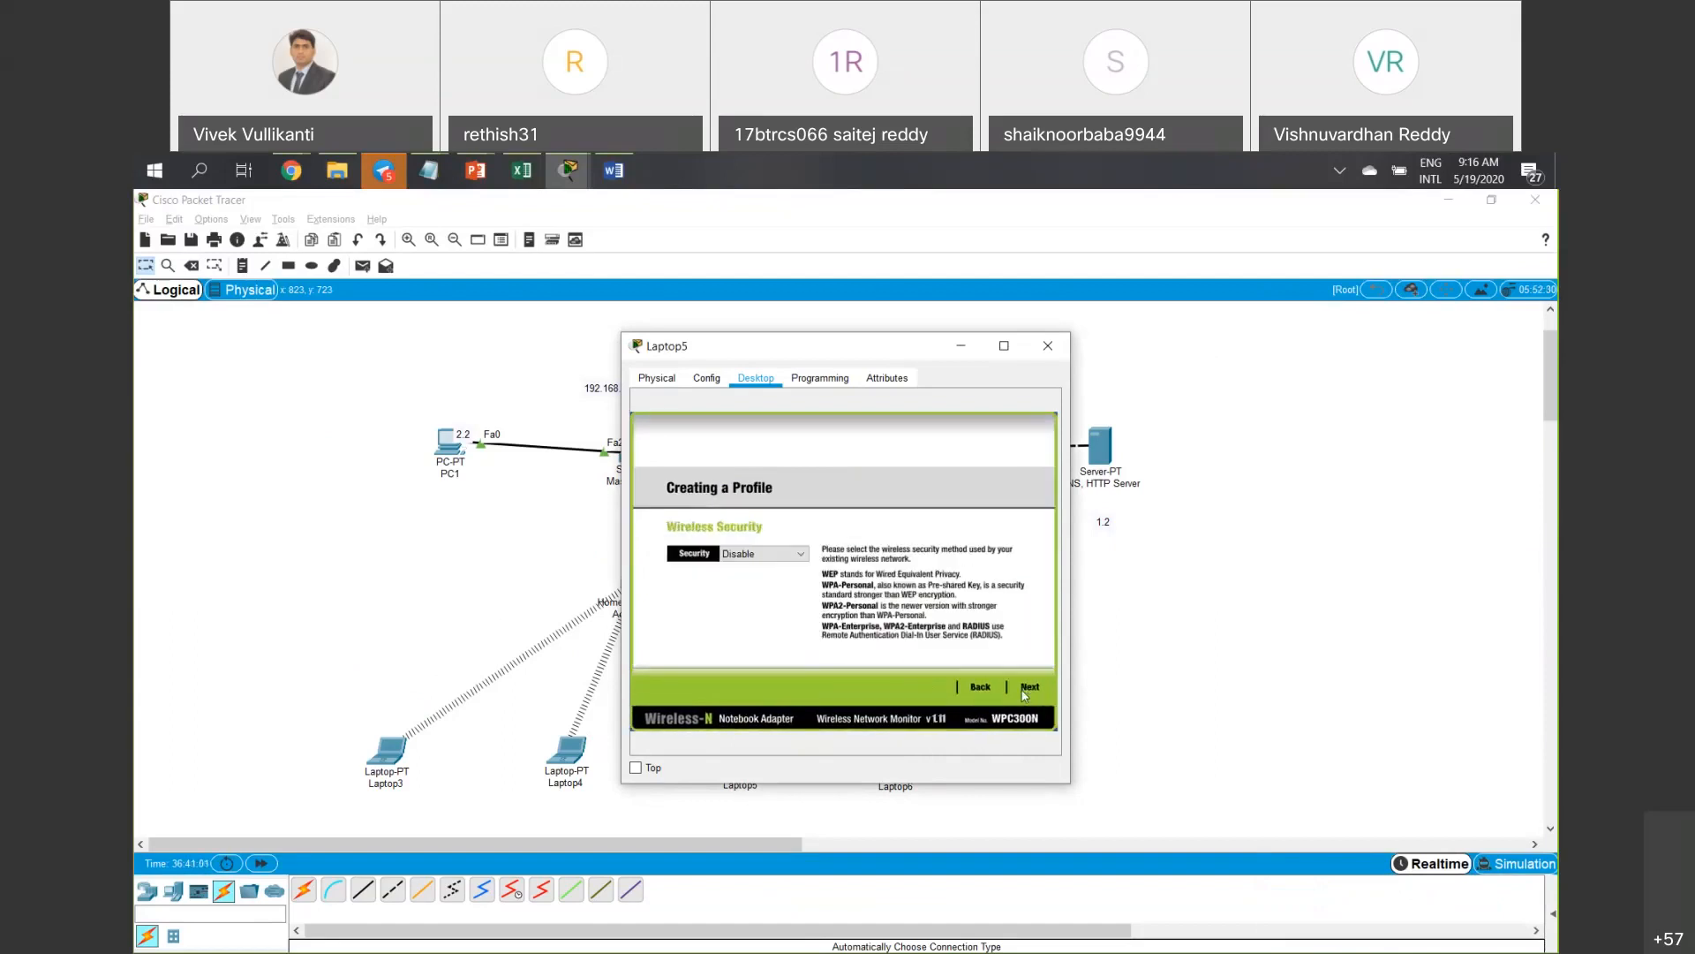
pyautogui.click(1025, 692)
pyautogui.click(1024, 692)
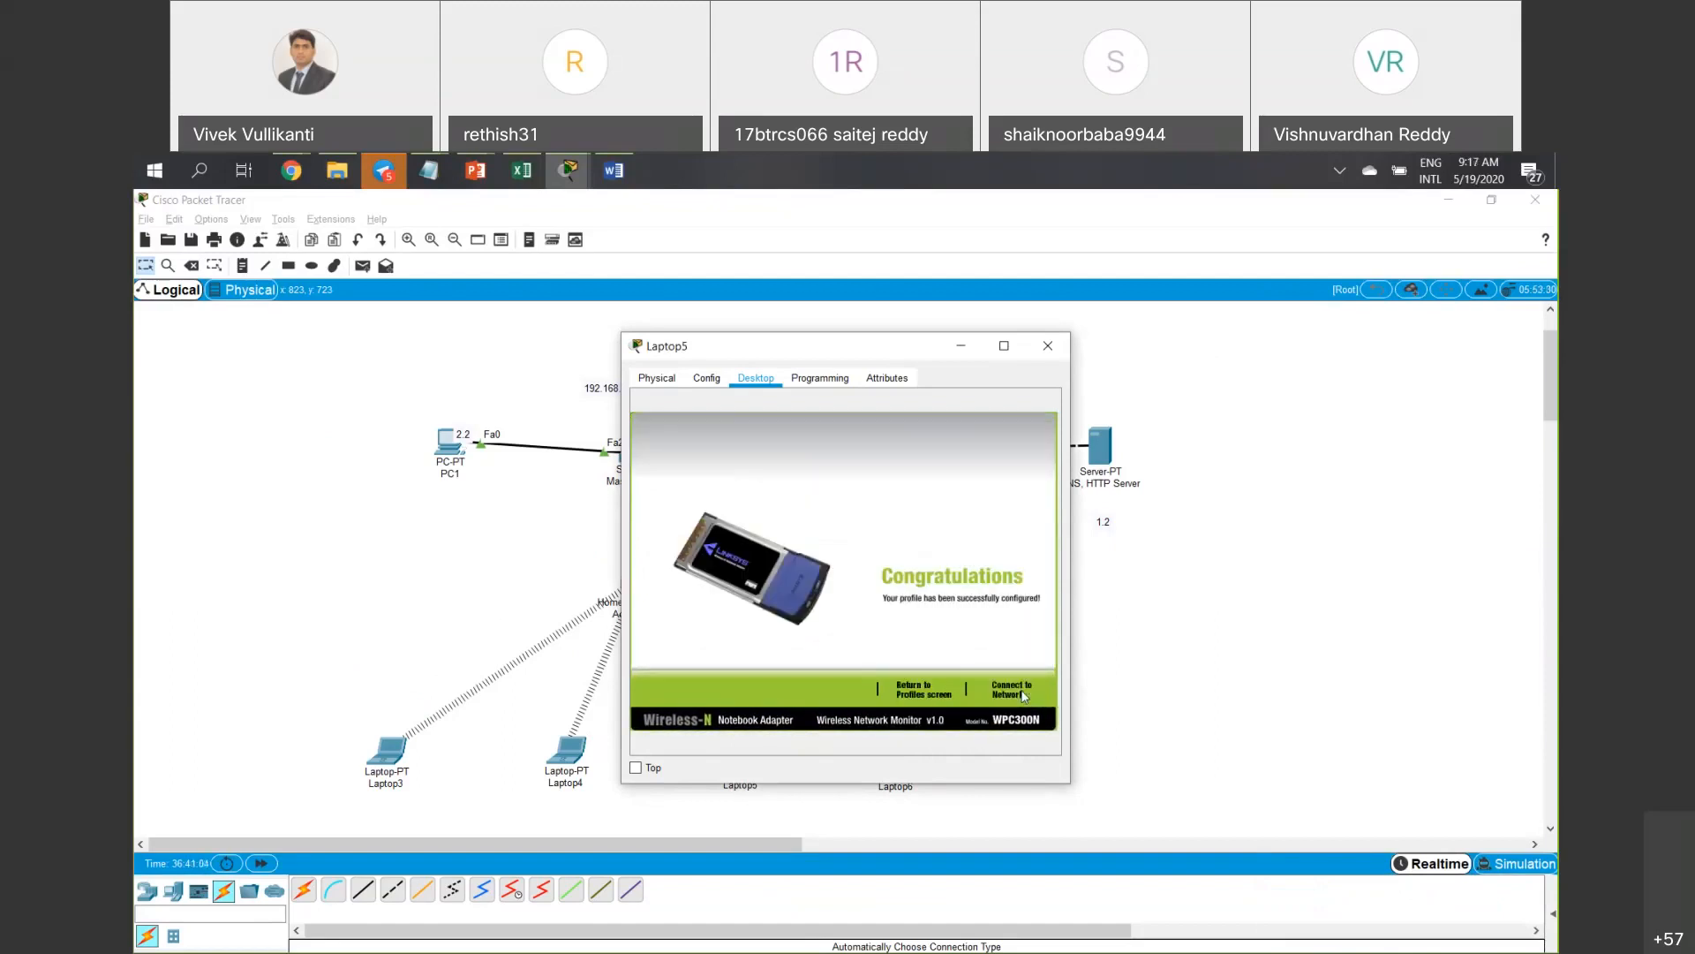
pyautogui.click(1025, 694)
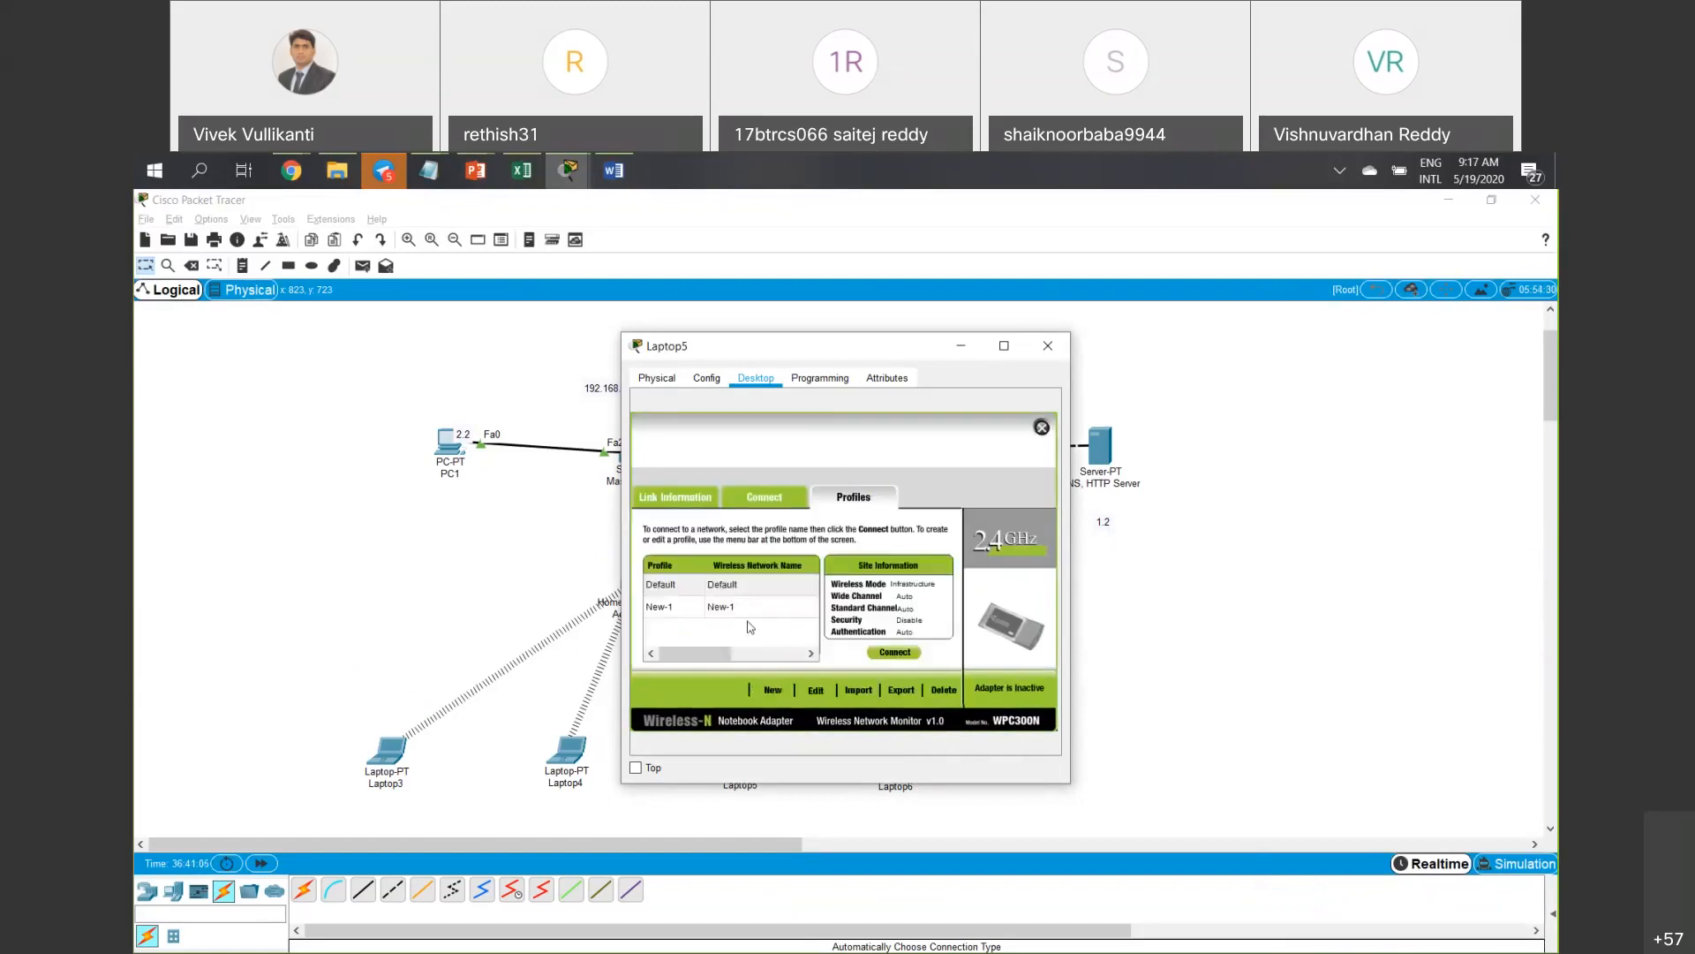
# Connect Laptop5 with the New-1 profile and close its window.
pyautogui.click(748, 615)
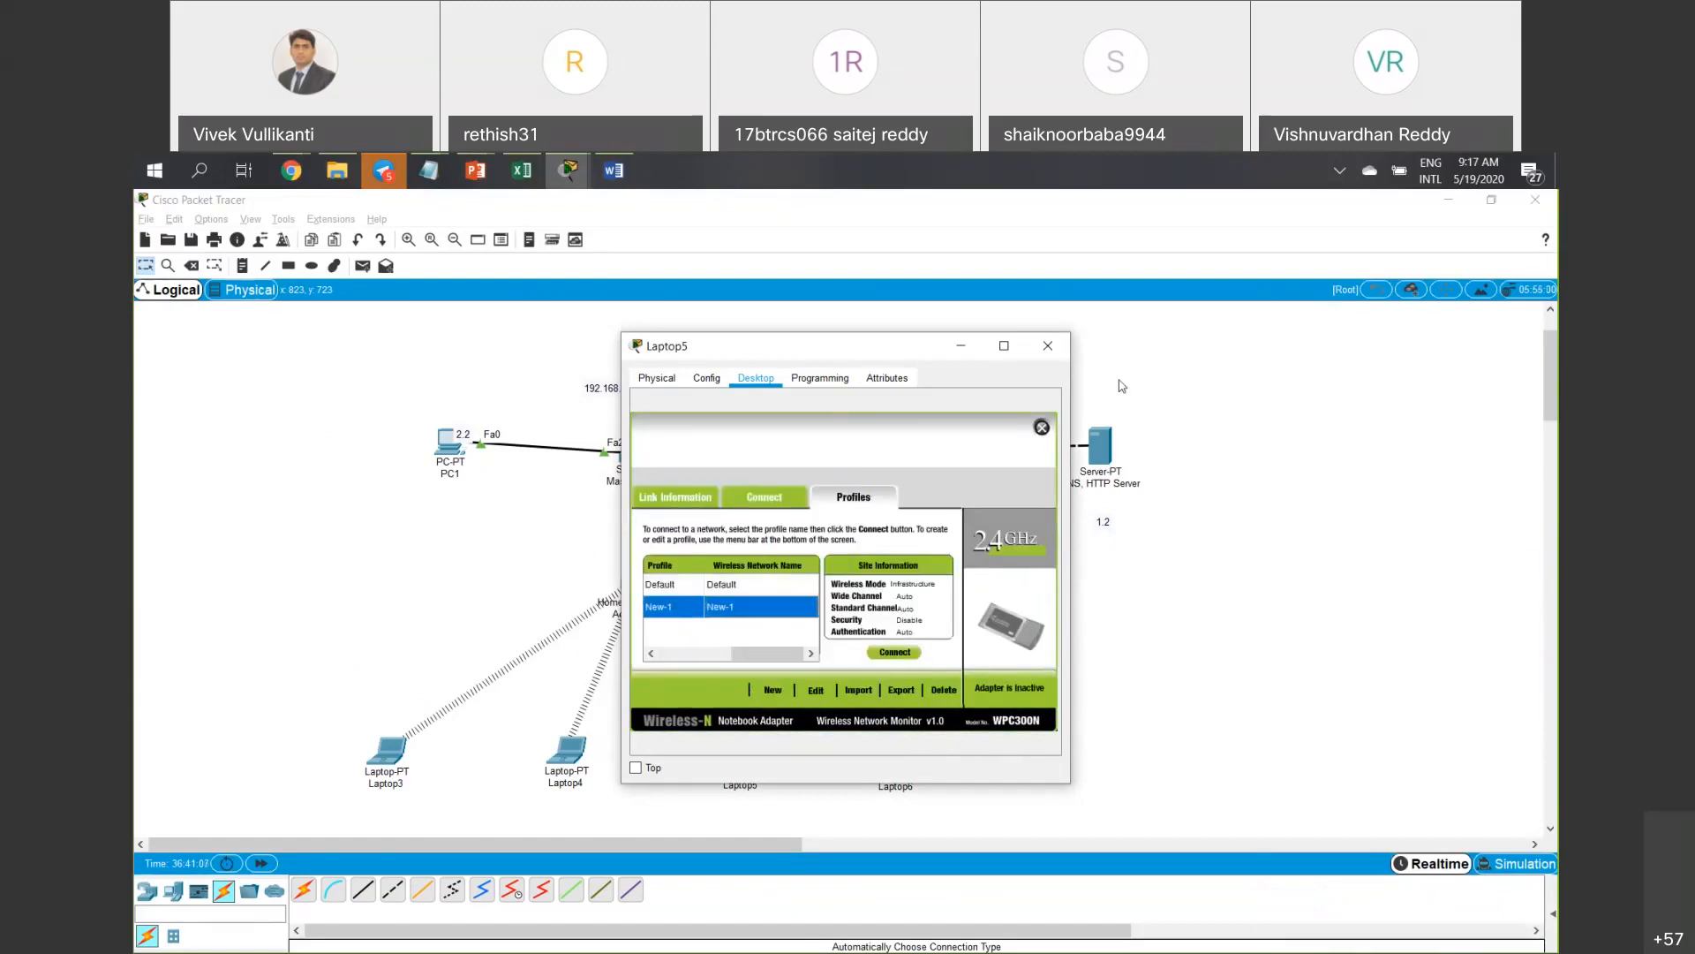
pyautogui.moveTo(846, 356); pyautogui.dragTo(262, 401)
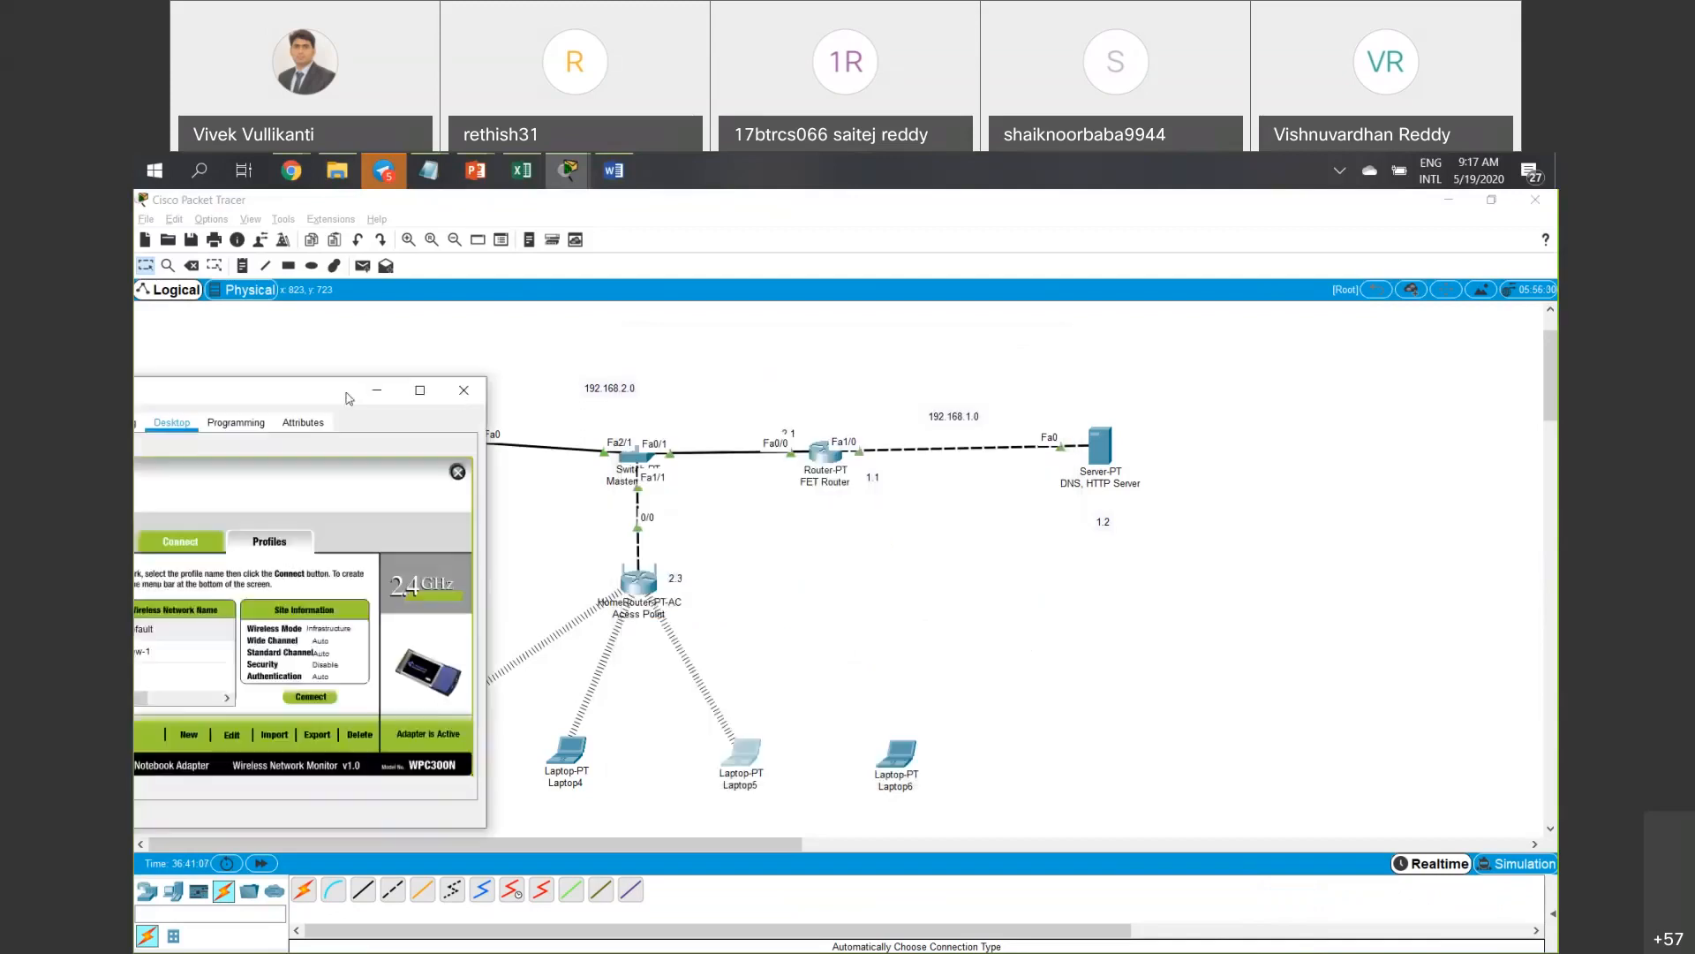
pyautogui.click(461, 394)
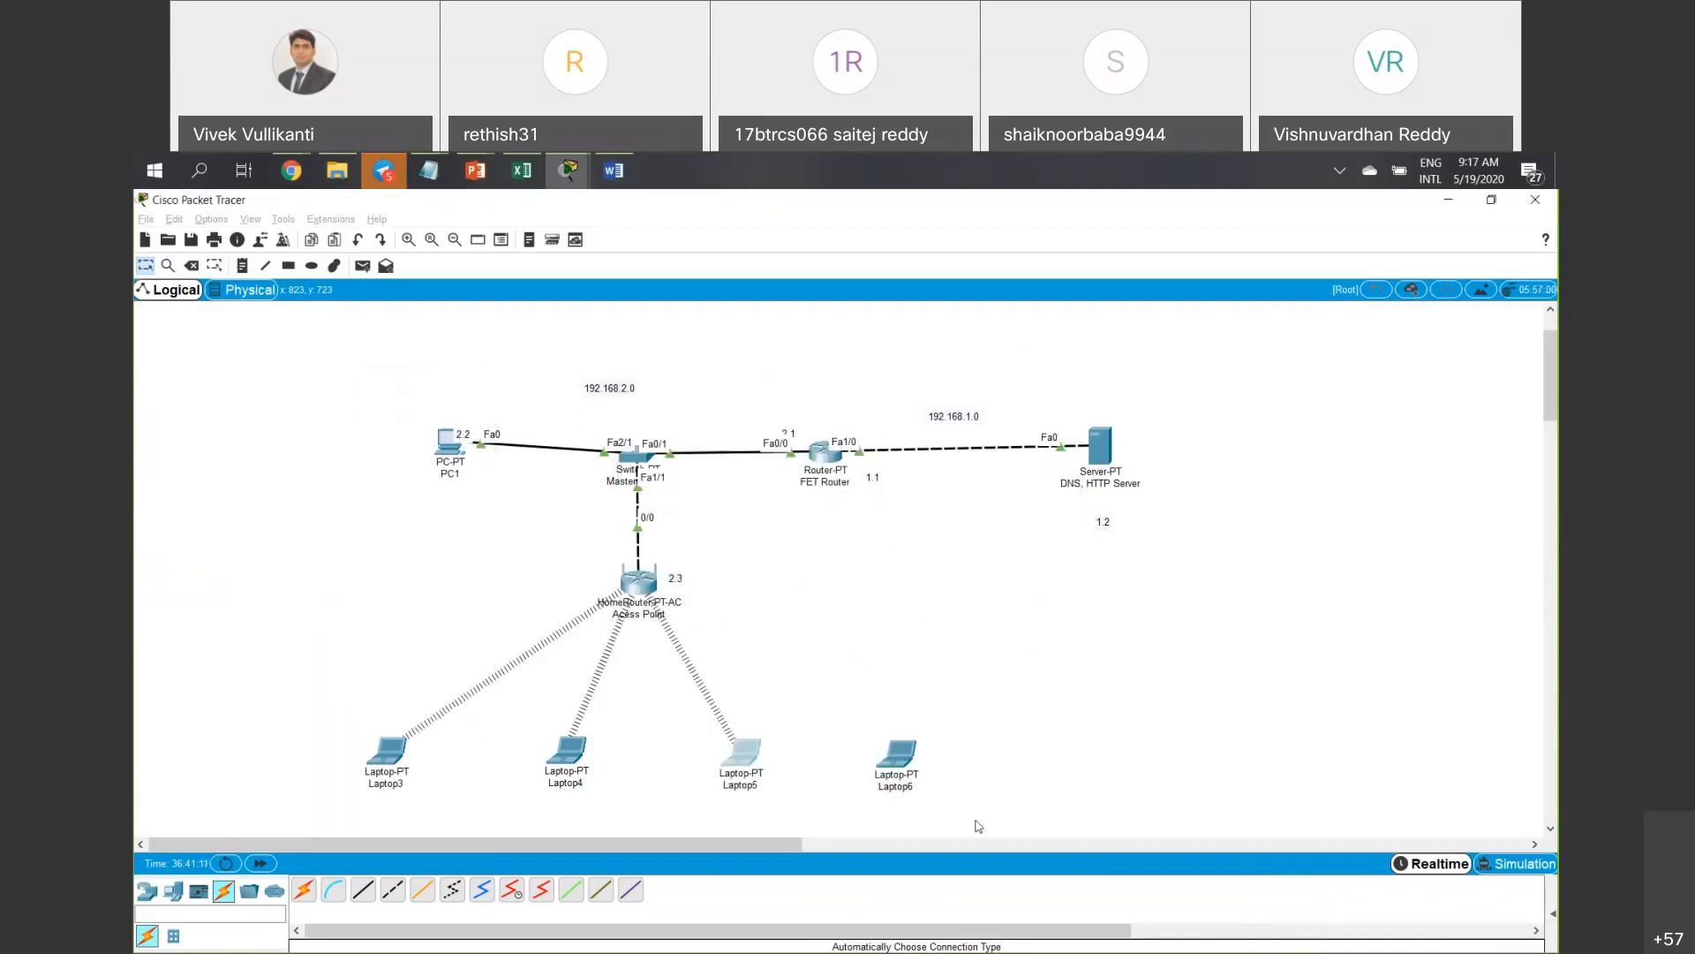
# On Laptop6, launch PC Wireless and start a new profile from the Profiles list.
pyautogui.click(910, 762)
pyautogui.click(805, 378)
pyautogui.click(756, 378)
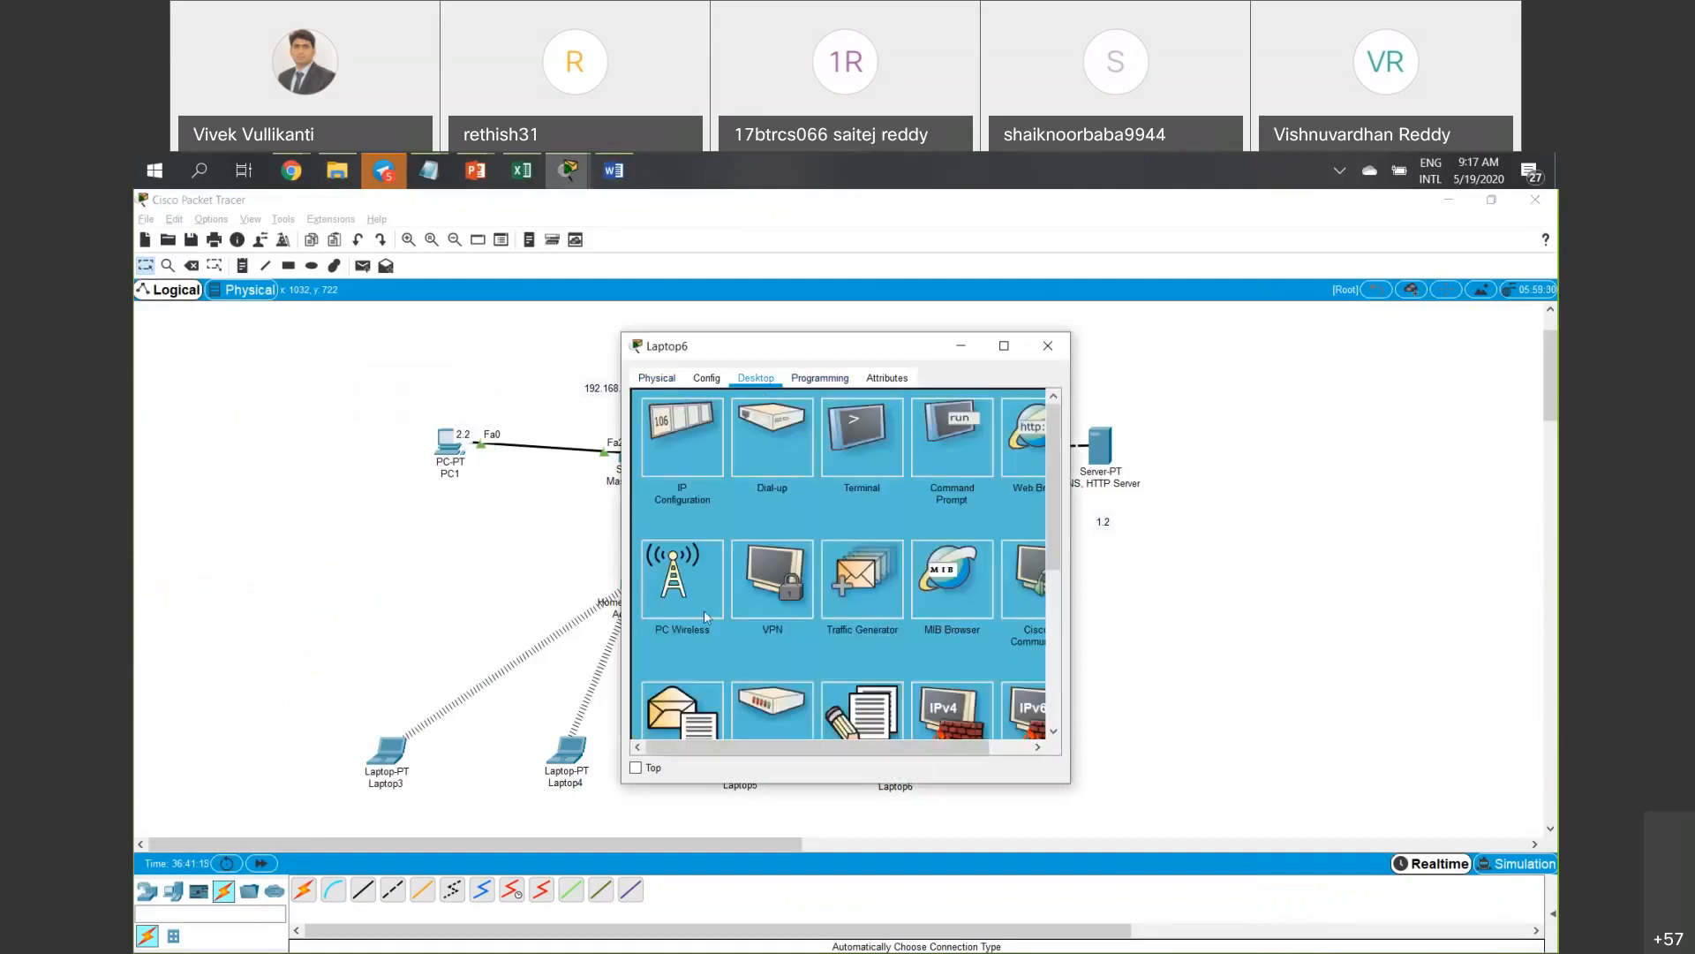
pyautogui.click(703, 611)
pyautogui.click(854, 498)
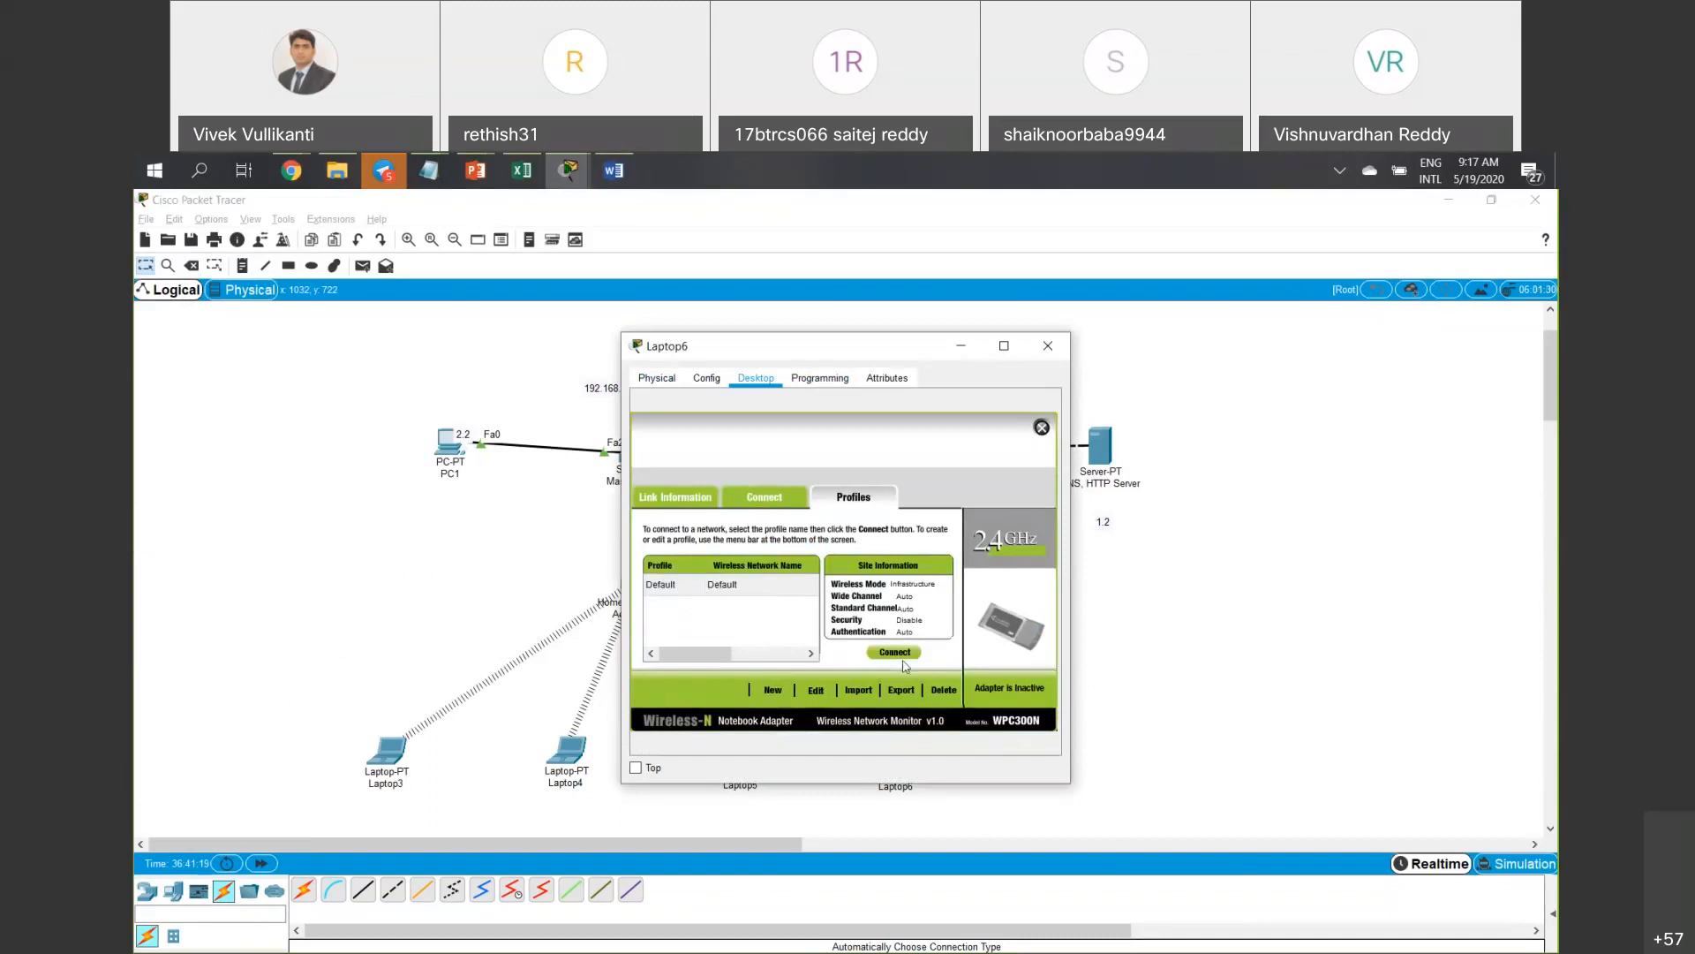
pyautogui.click(773, 689)
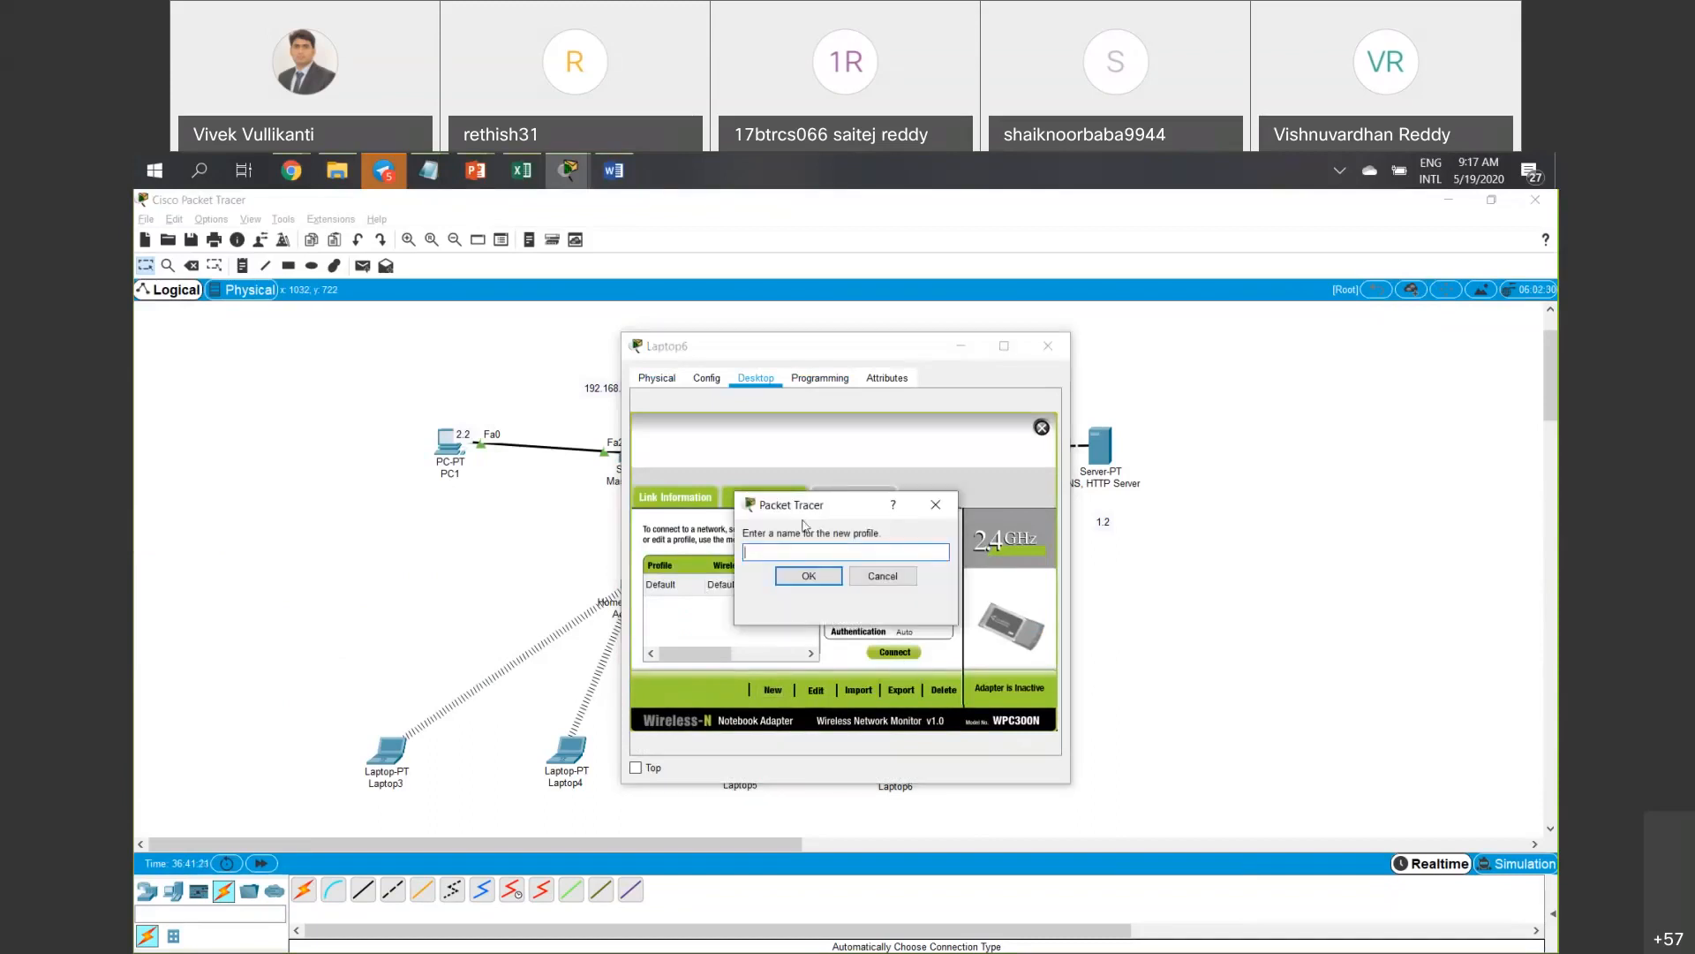
# Name the profile New-1, choose Advanced Setup, and enter SSID New-1.
pyautogui.write('New-1')
pyautogui.click(795, 579)
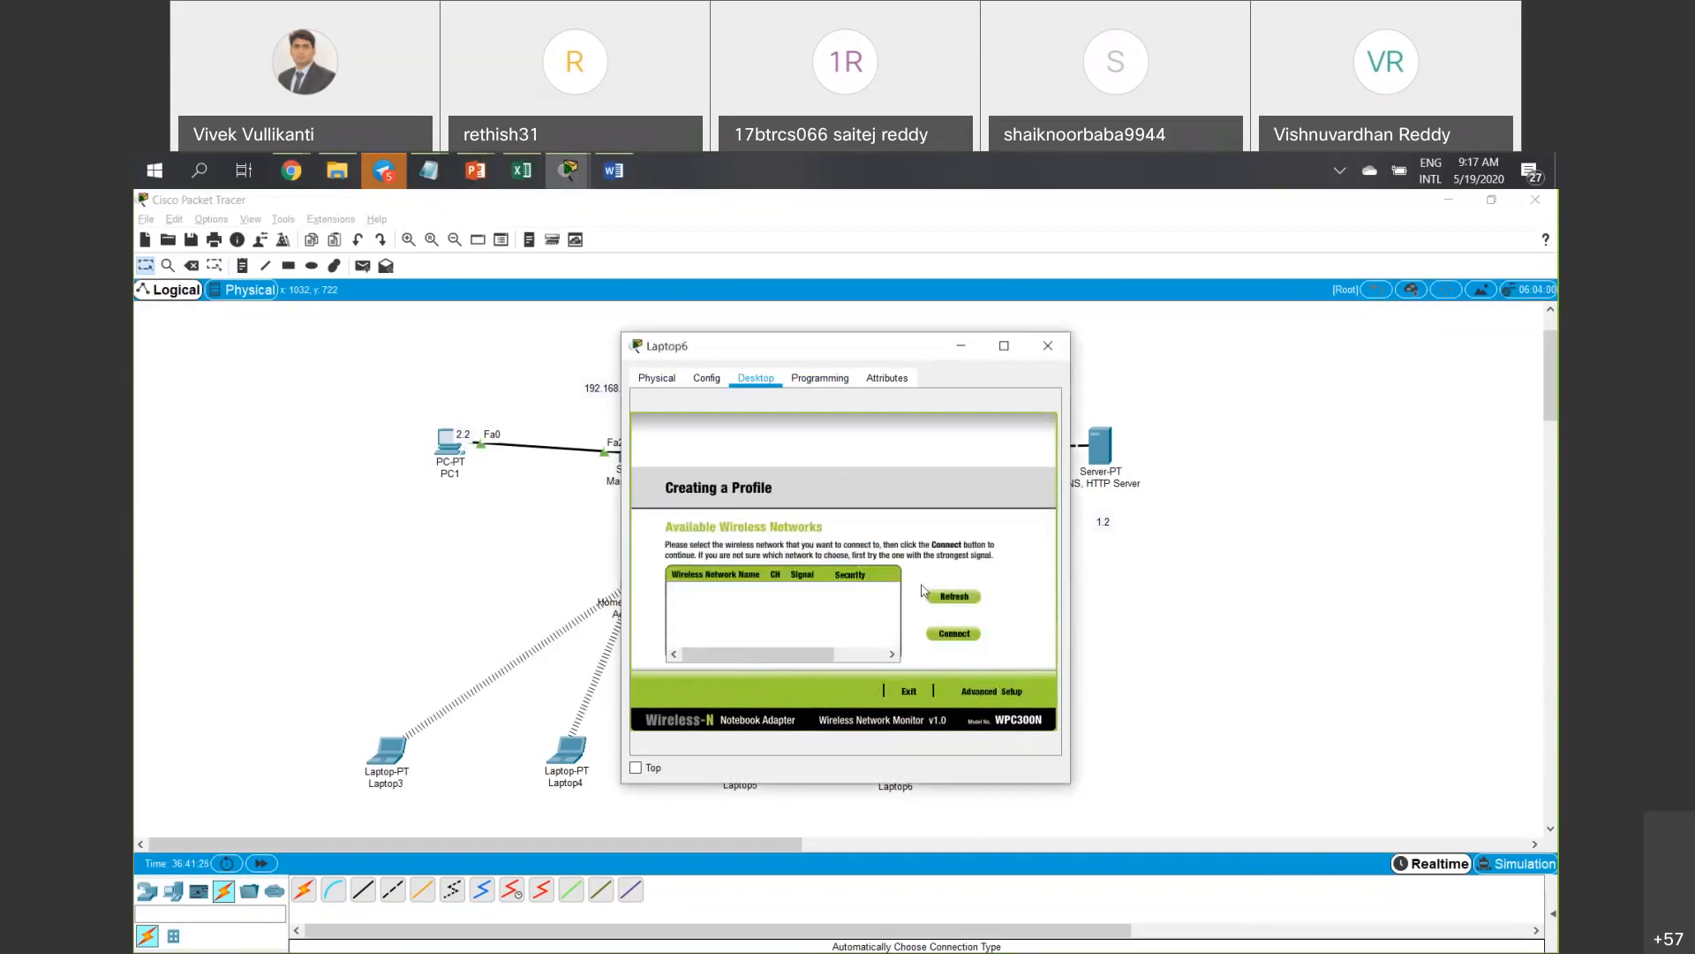
pyautogui.click(990, 686)
pyautogui.click(803, 648)
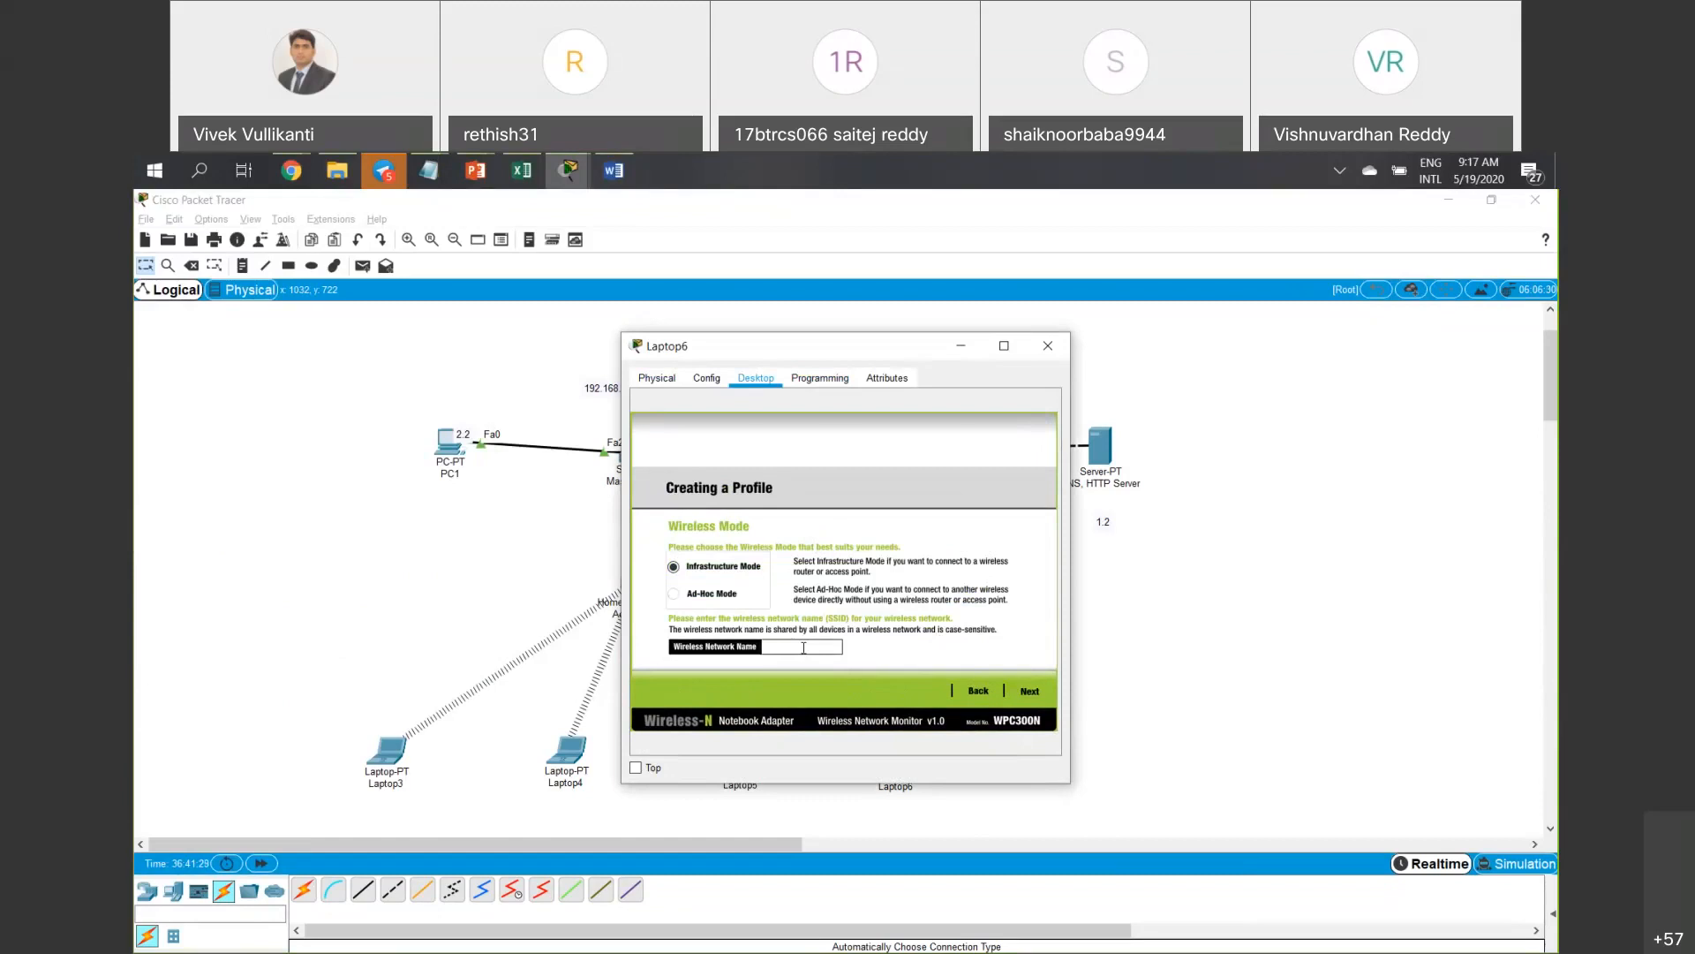
pyautogui.write('New-1')
# Keep default addressing and no security, and save the New-1 profile on Laptop6.
pyautogui.click(1027, 691)
pyautogui.click(1027, 688)
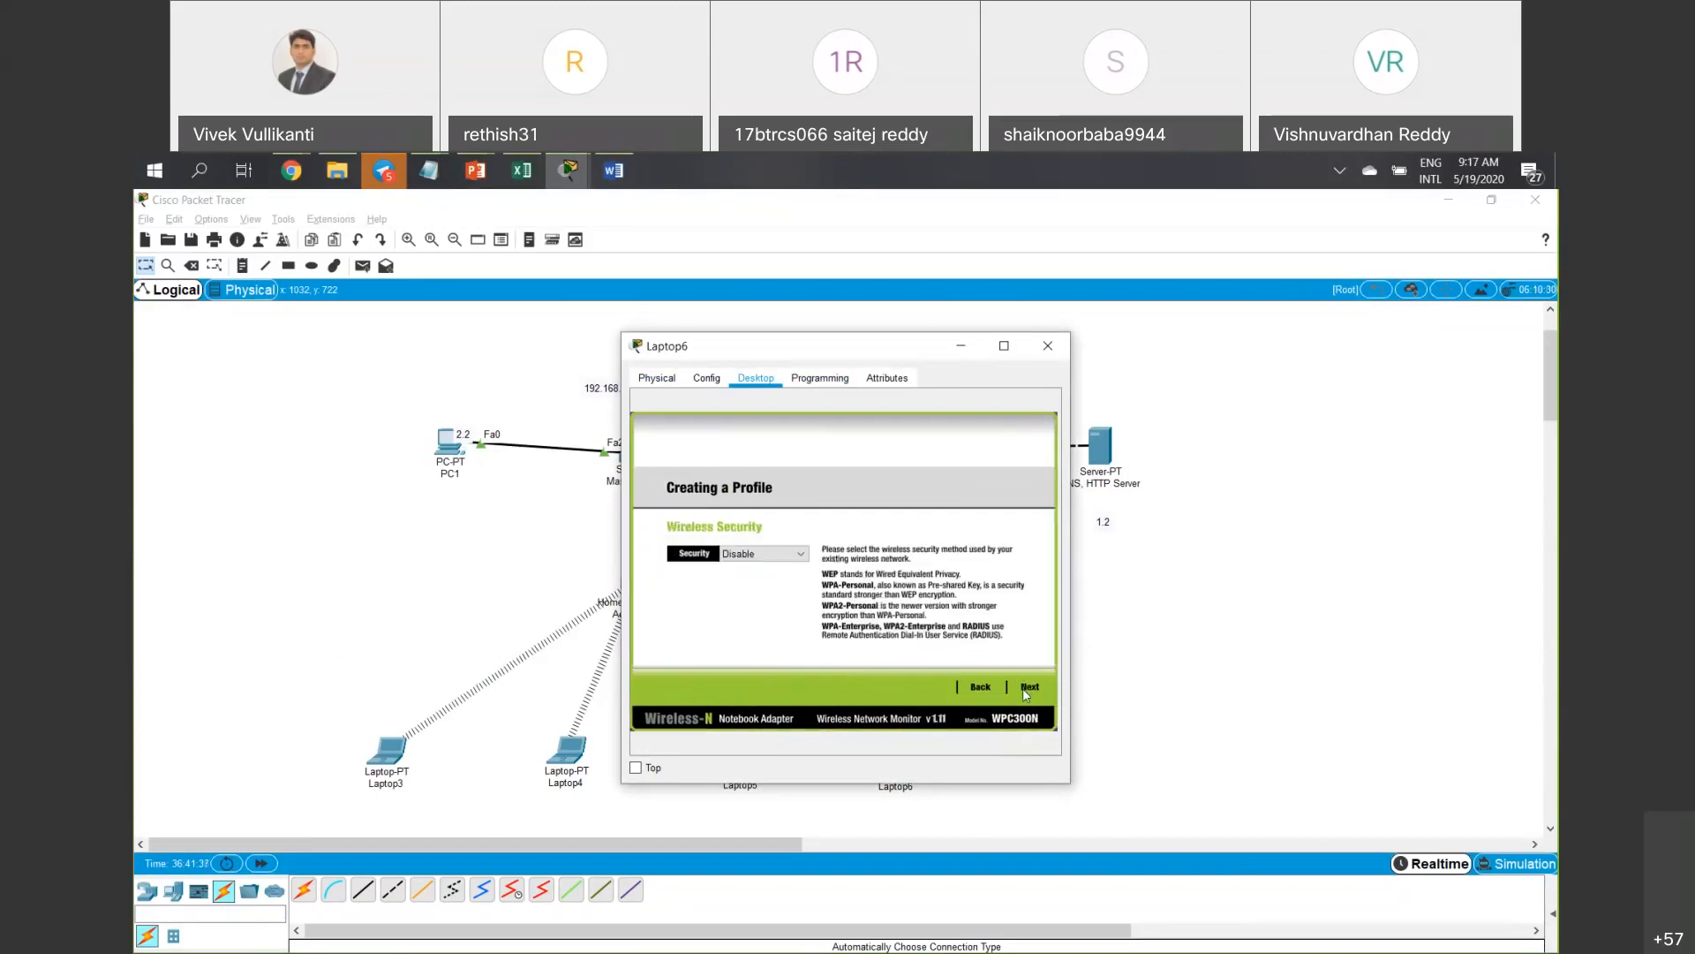
pyautogui.click(1024, 691)
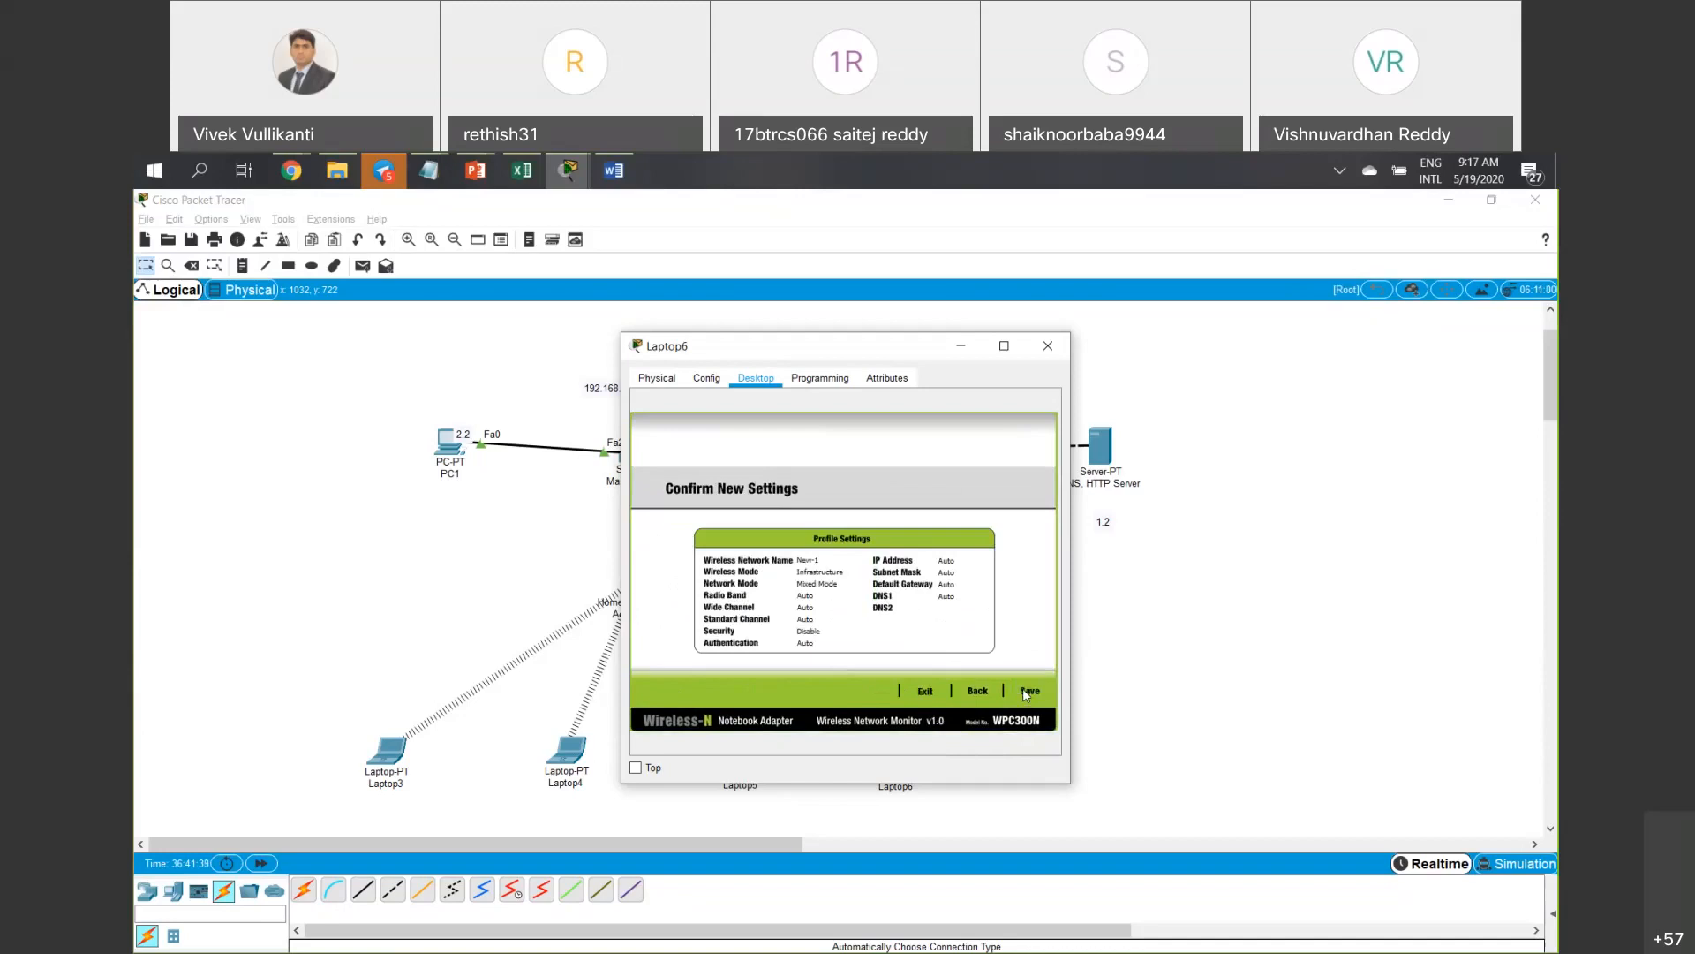
pyautogui.click(1025, 690)
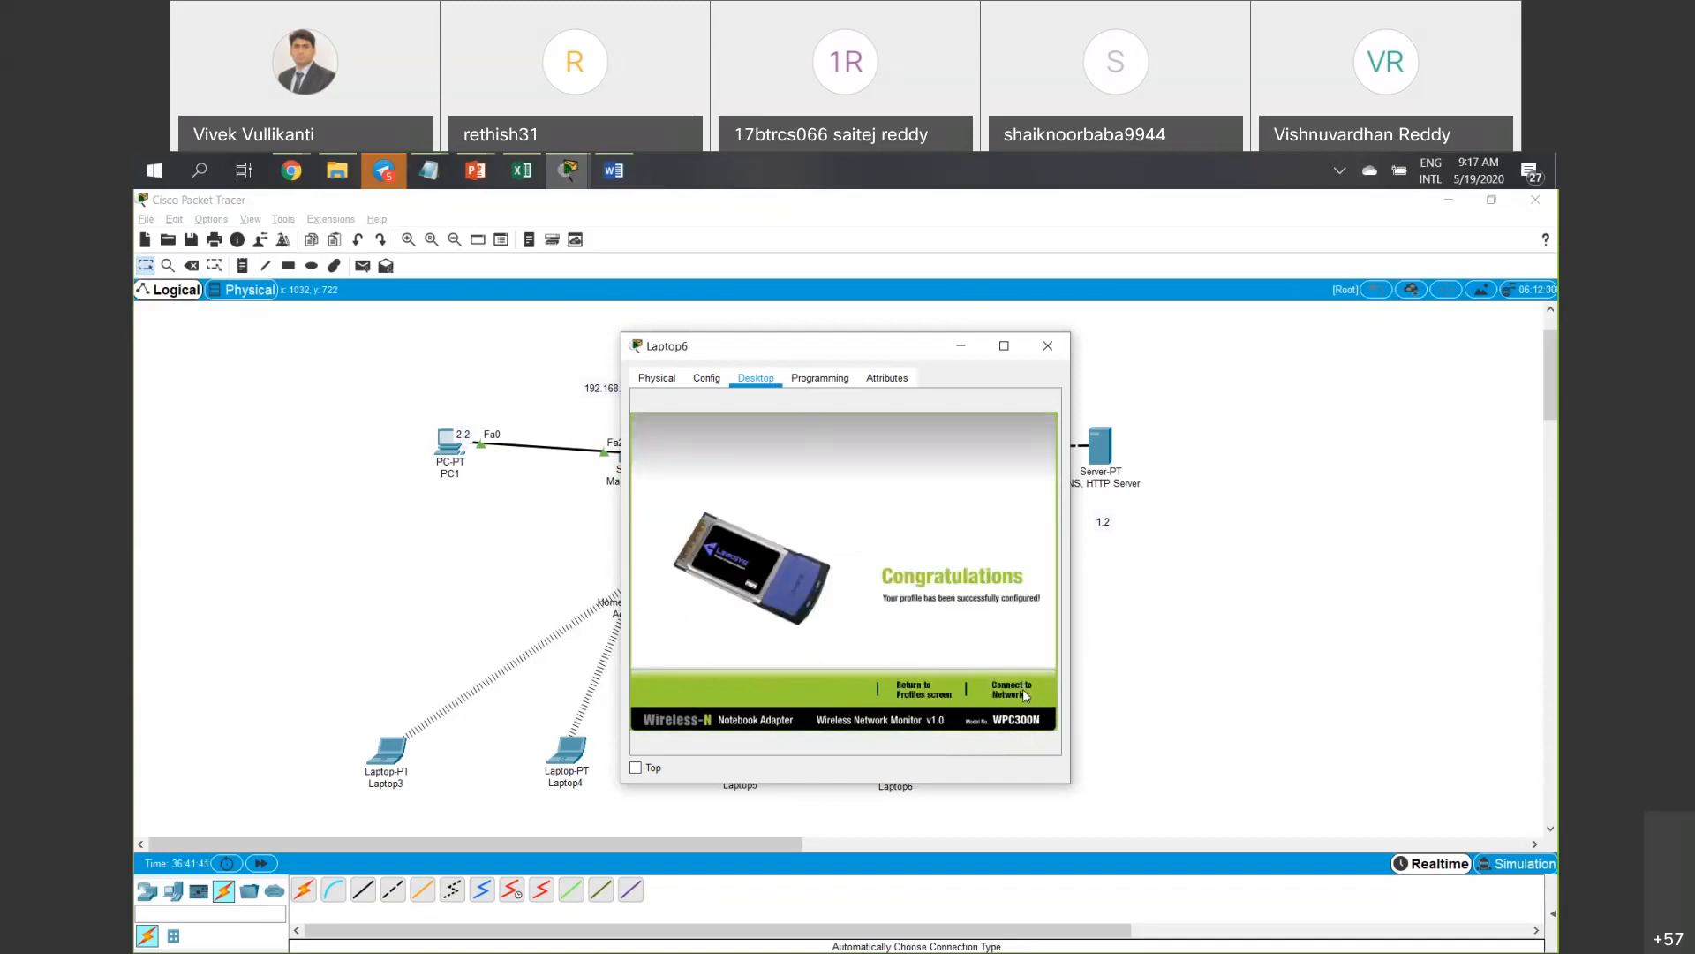
# Confirm Laptop6's New-1 profile, close its window, and select the access point.
pyautogui.moveTo(880, 340); pyautogui.dragTo(528, 344)
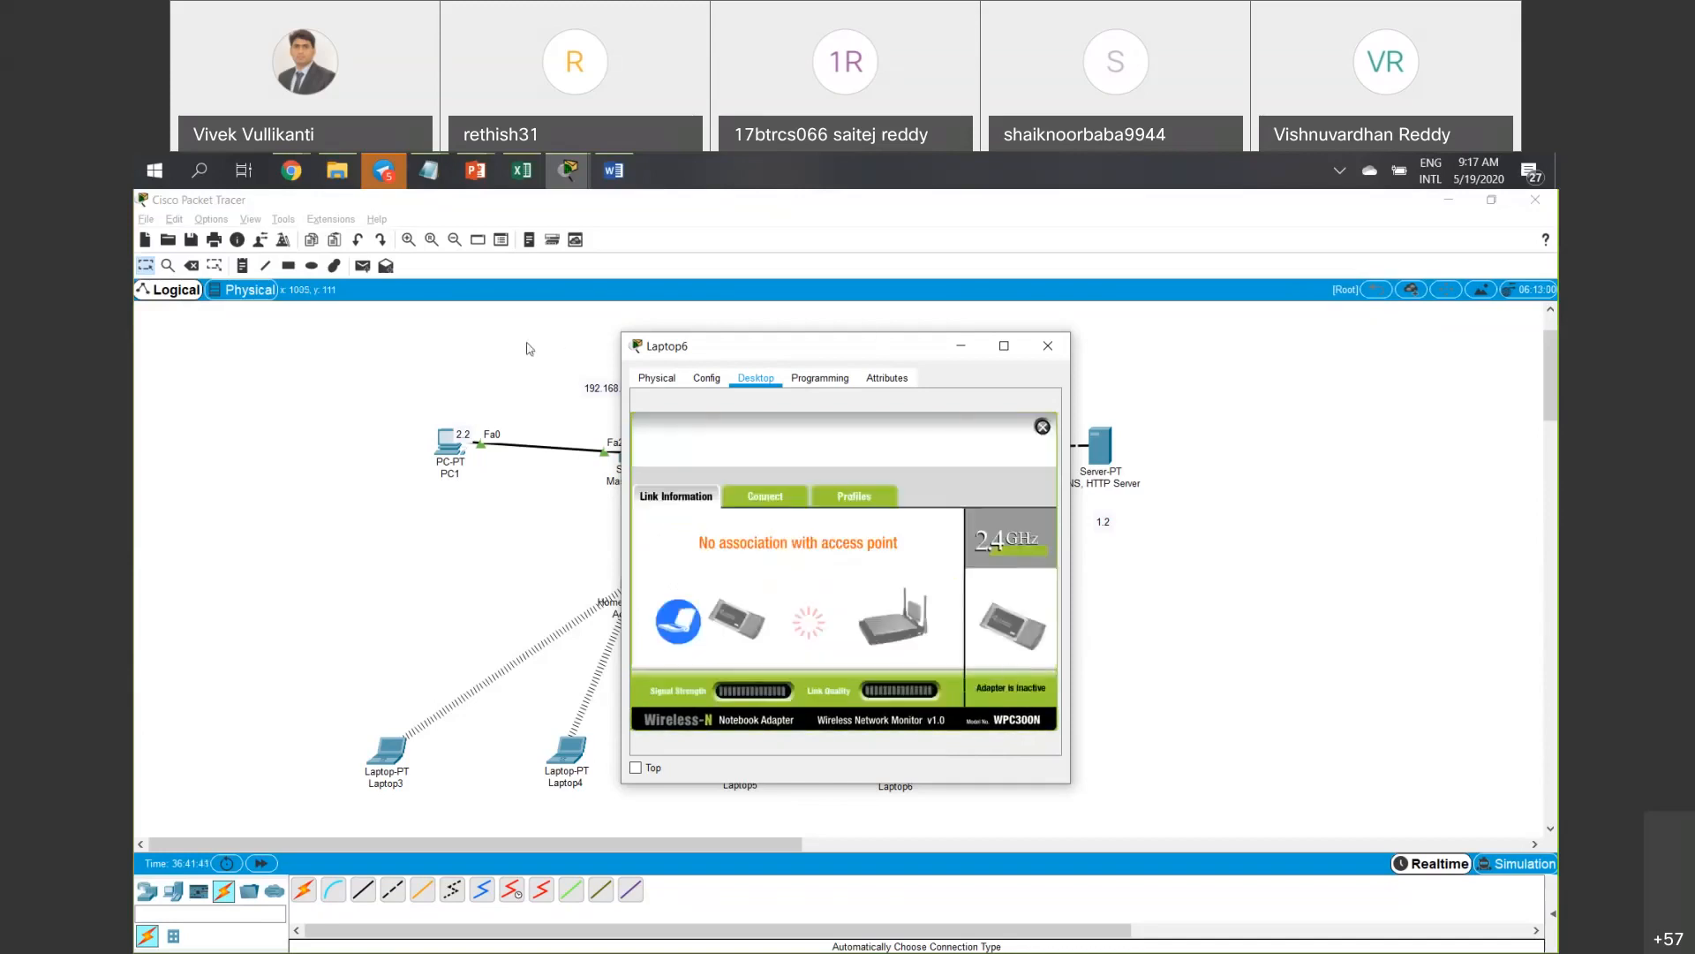
pyautogui.click(521, 497)
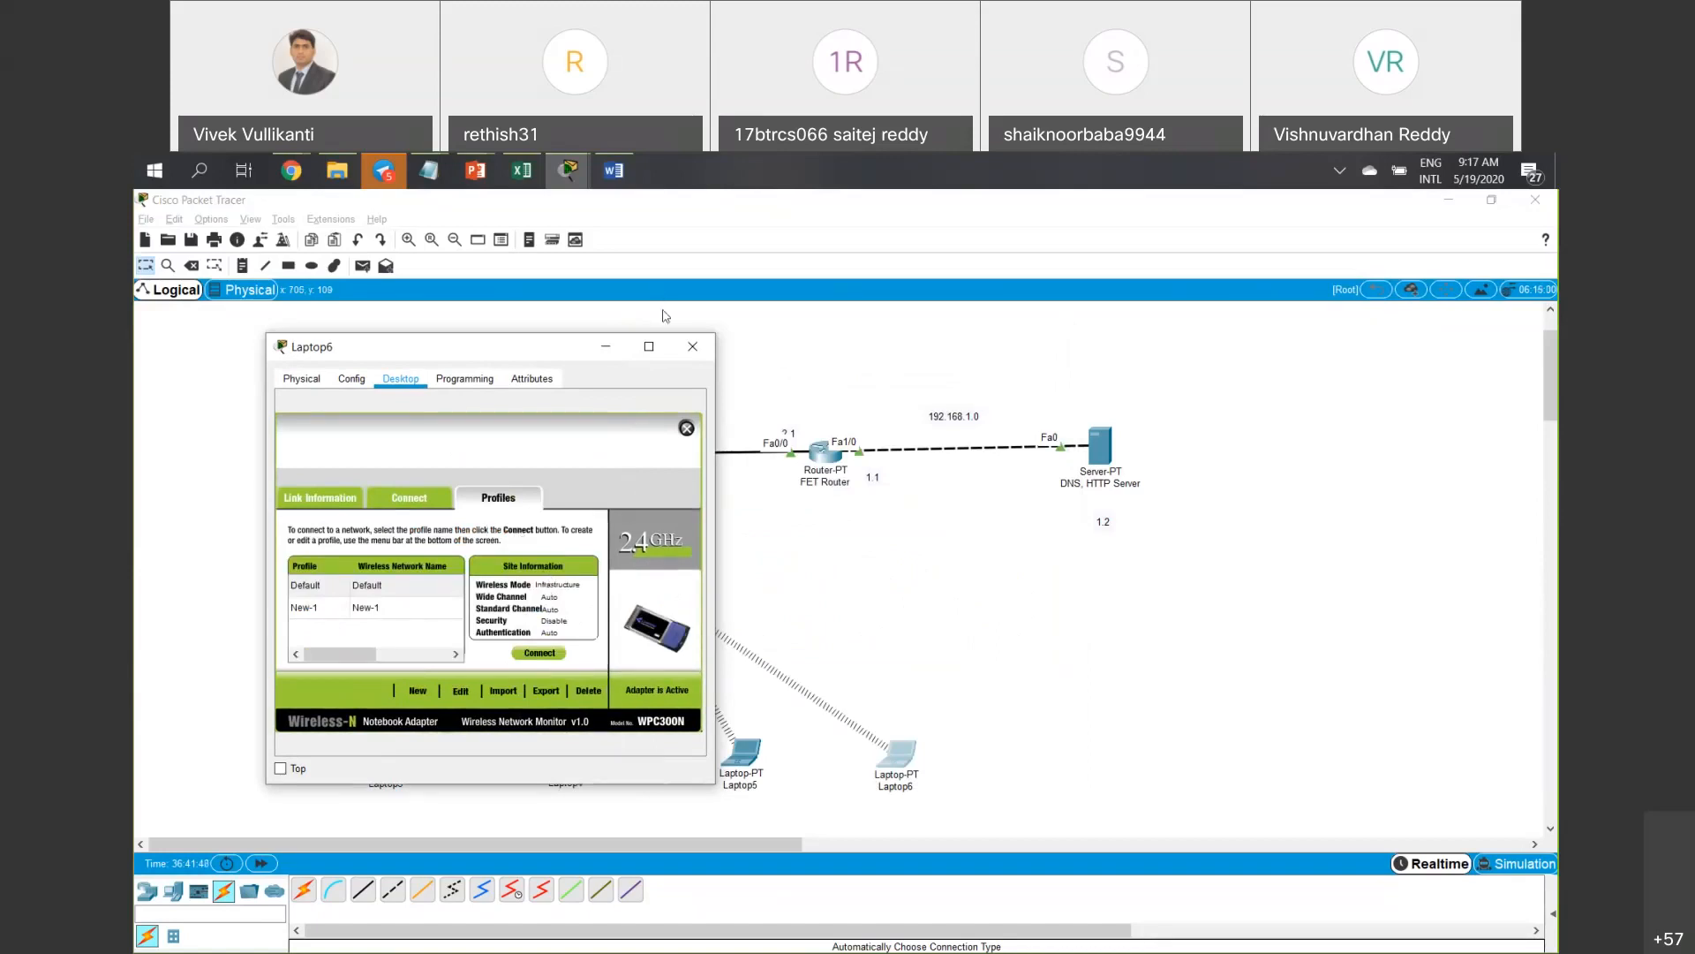
pyautogui.click(693, 347)
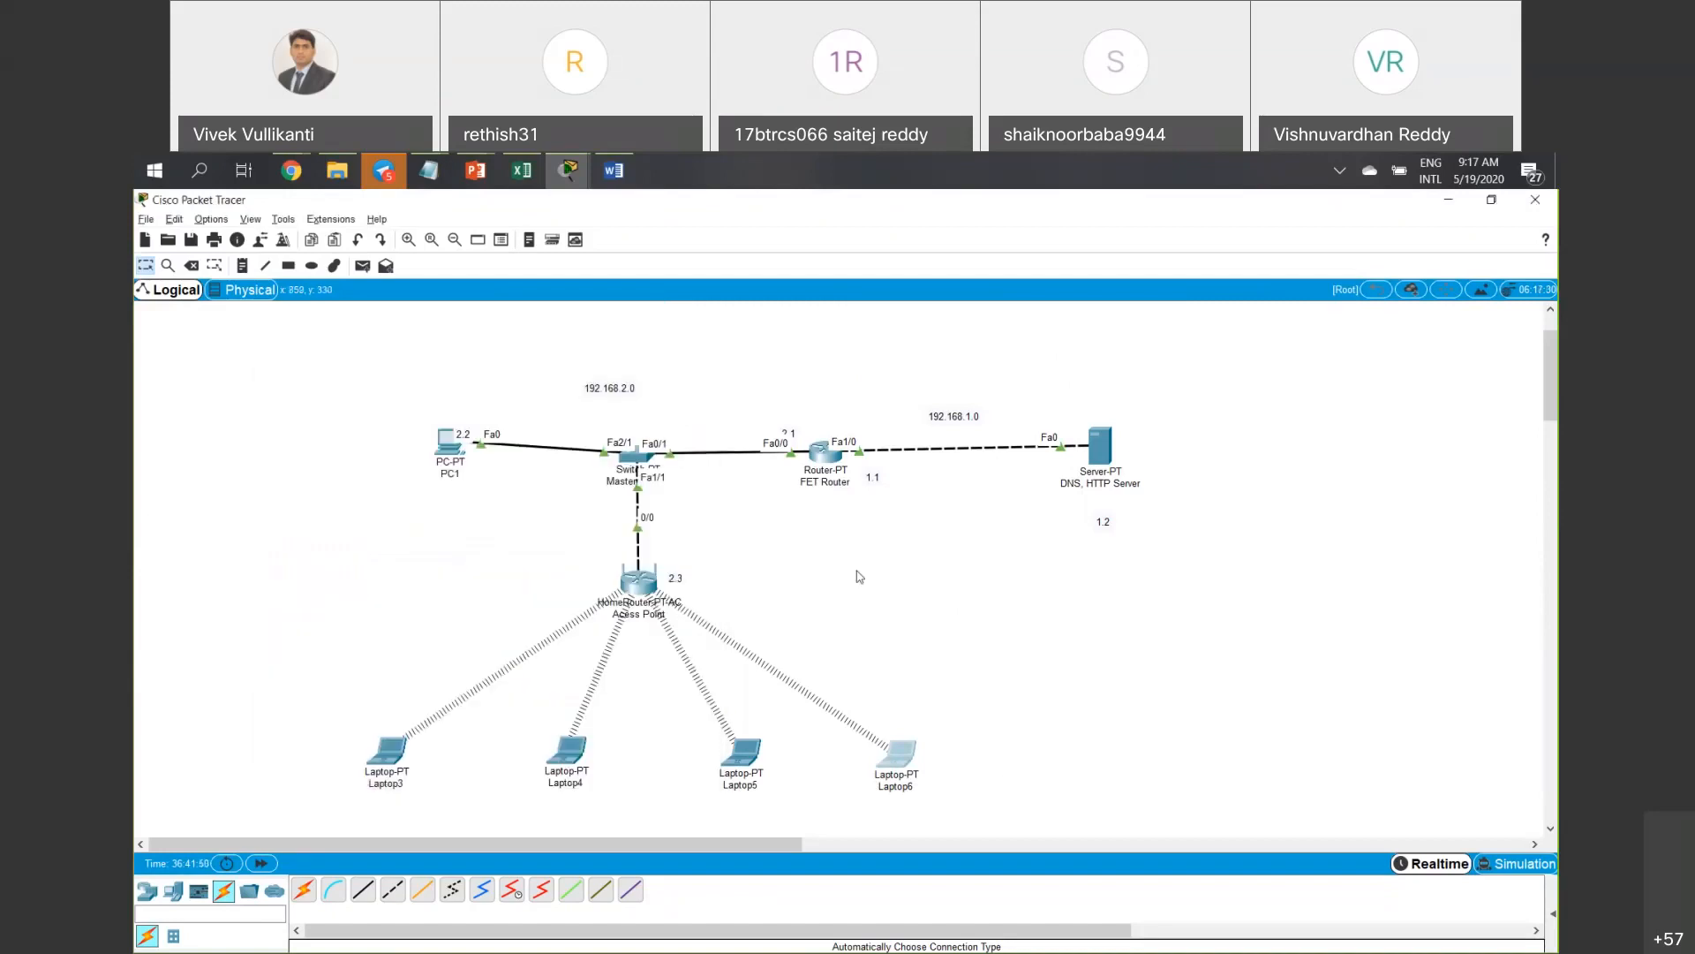
pyautogui.moveTo(993, 779); pyautogui.dragTo(1059, 802)
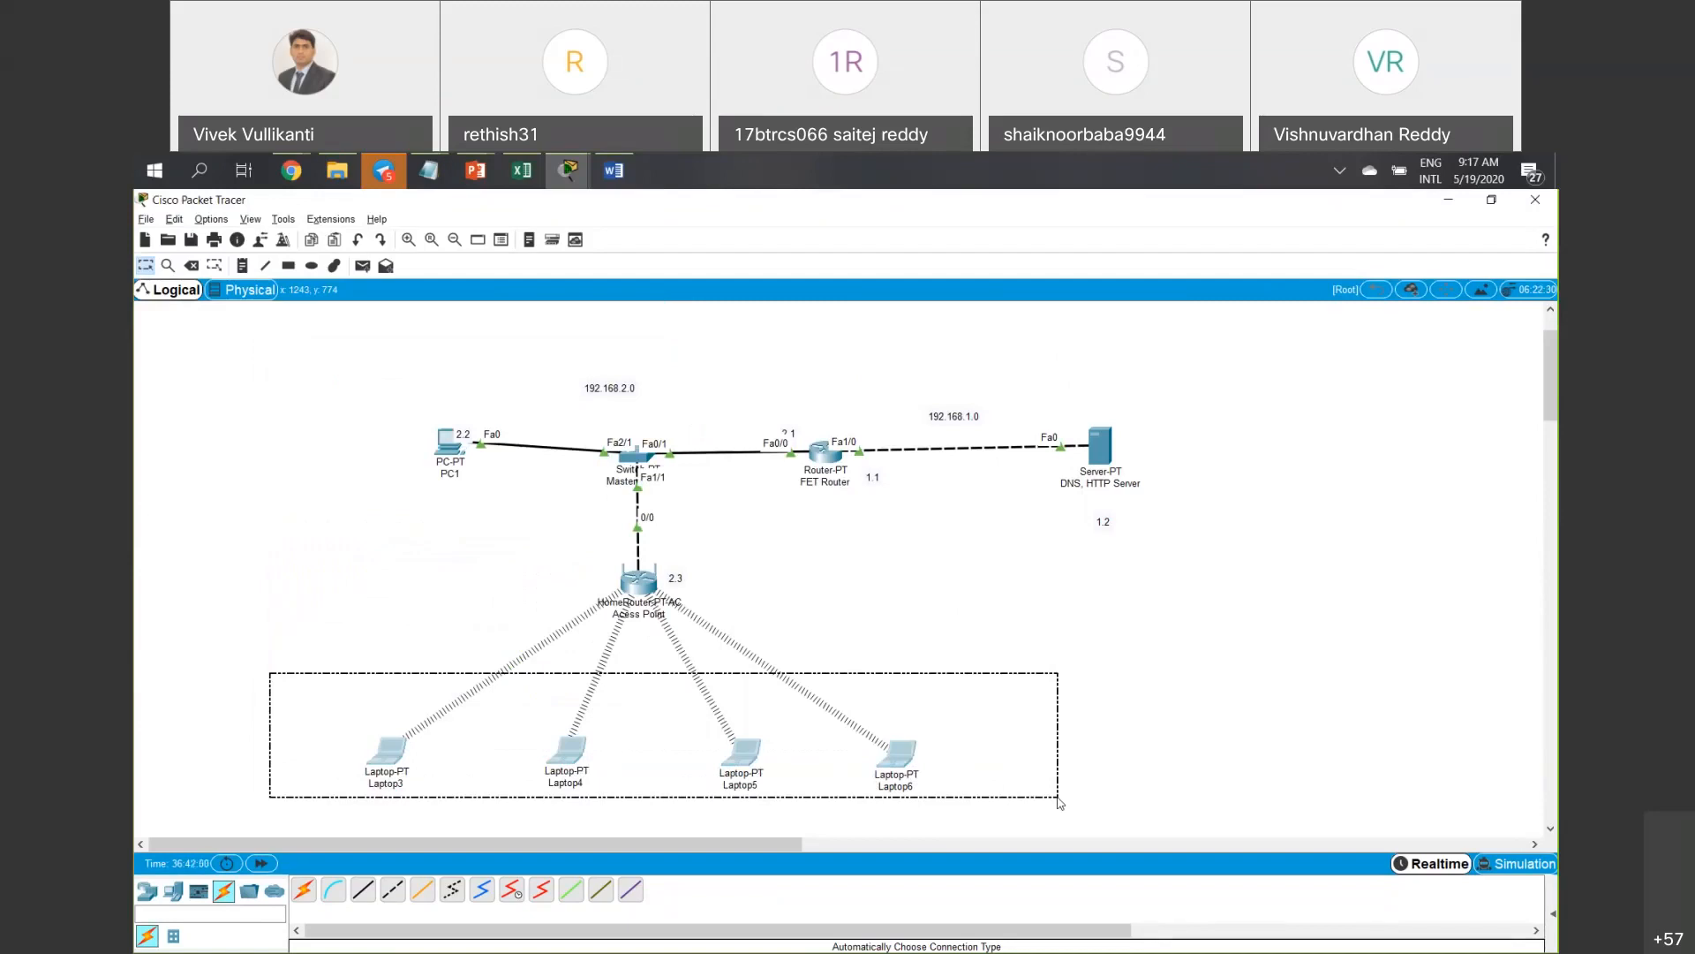
pyautogui.moveTo(1059, 802); pyautogui.dragTo(1059, 803)
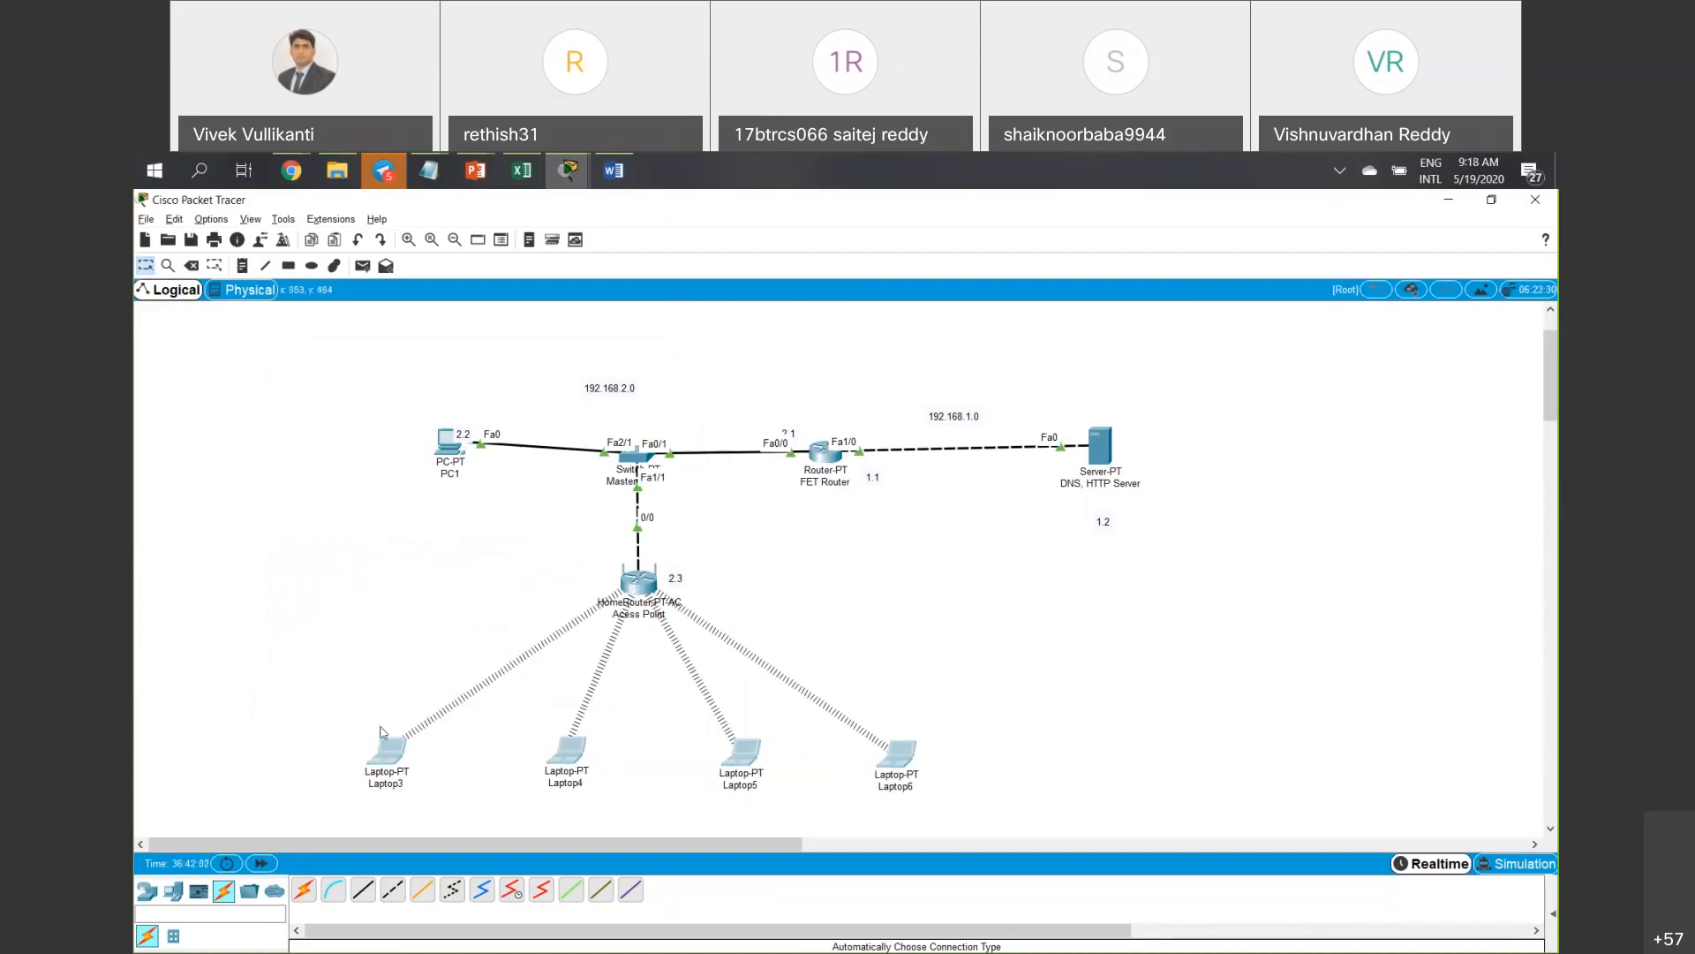
pyautogui.click(641, 591)
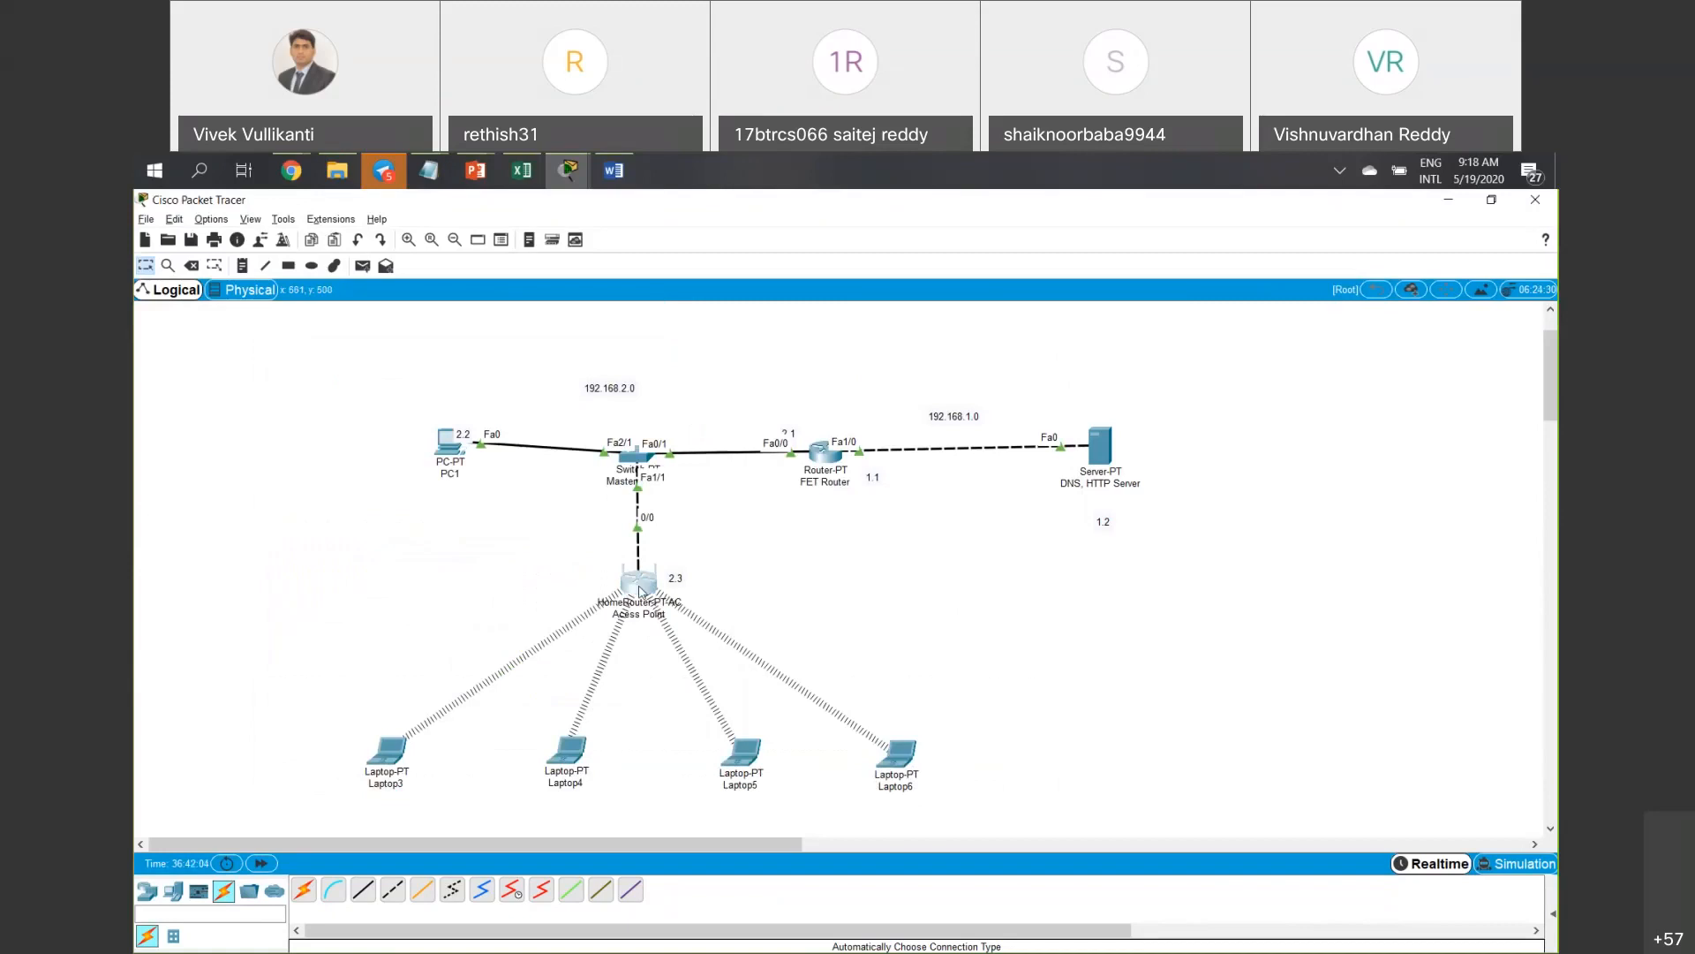
# Open the access point's wireless settings and keep SSID broadcast disabled.
pyautogui.click(641, 591)
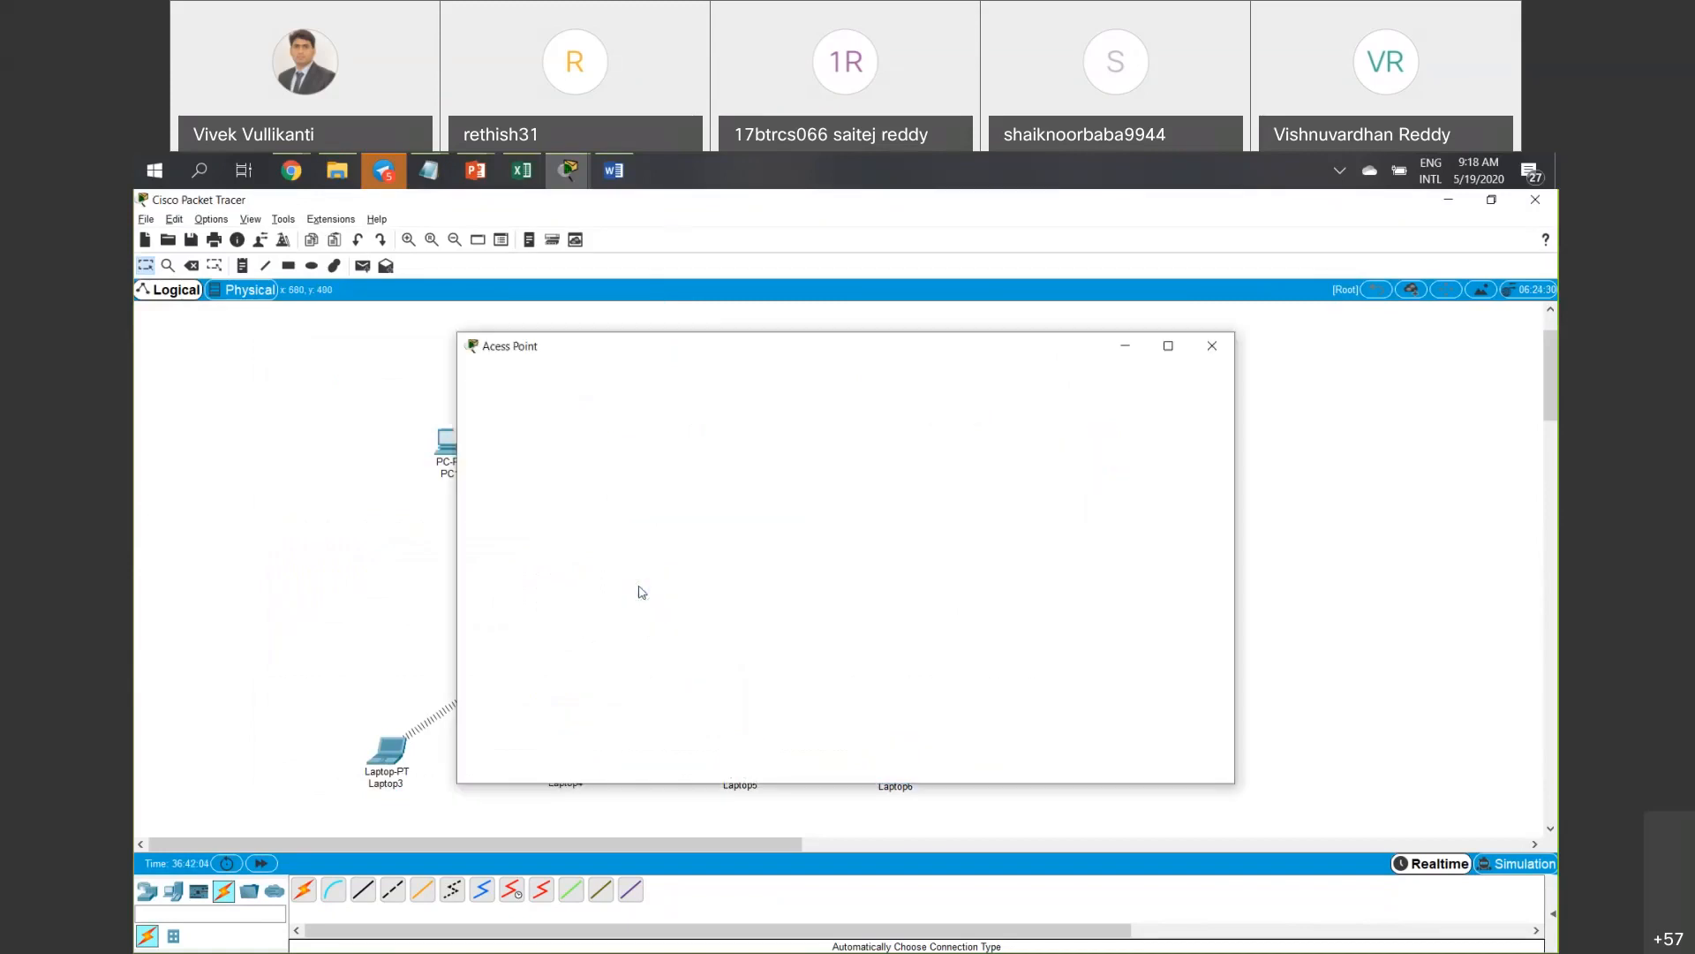
pyautogui.click(685, 474)
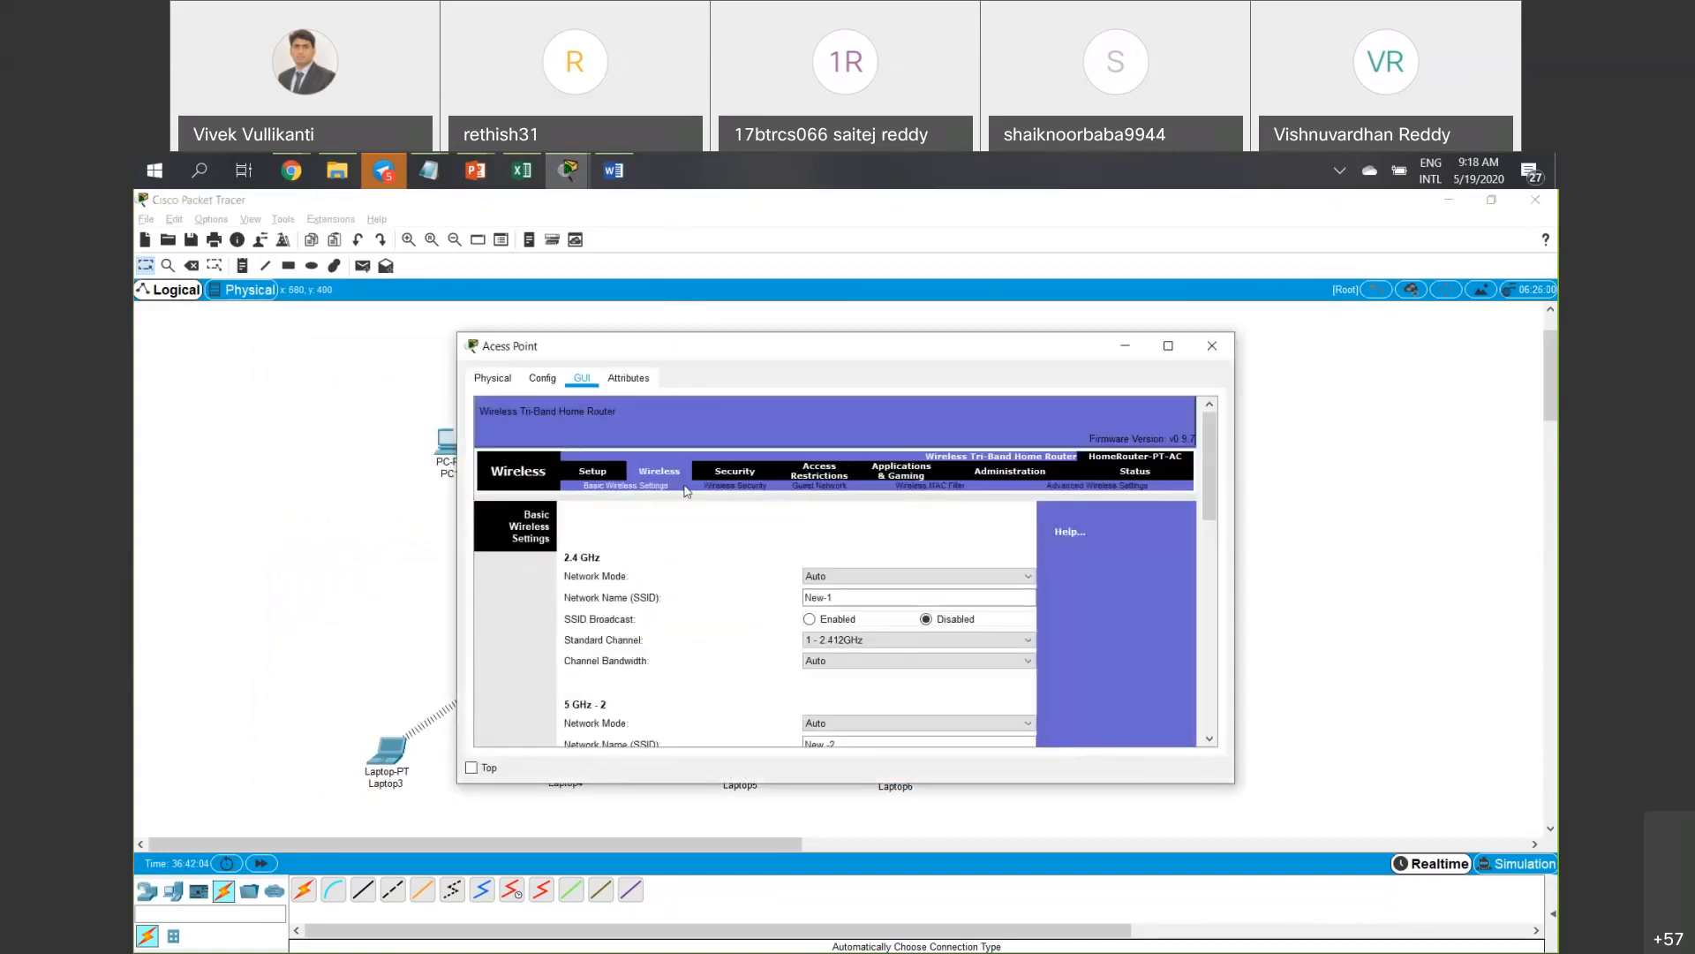
pyautogui.click(843, 623)
pyautogui.click(927, 621)
pyautogui.moveTo(853, 600); pyautogui.dragTo(735, 599)
pyautogui.scroll(-2, 737, 601)
pyautogui.scroll(-2, 737, 601)
pyautogui.scroll(4, 737, 602)
# Show the Wireless Security page and list the 2.4 GHz Security Mode choices.
pyautogui.click(744, 487)
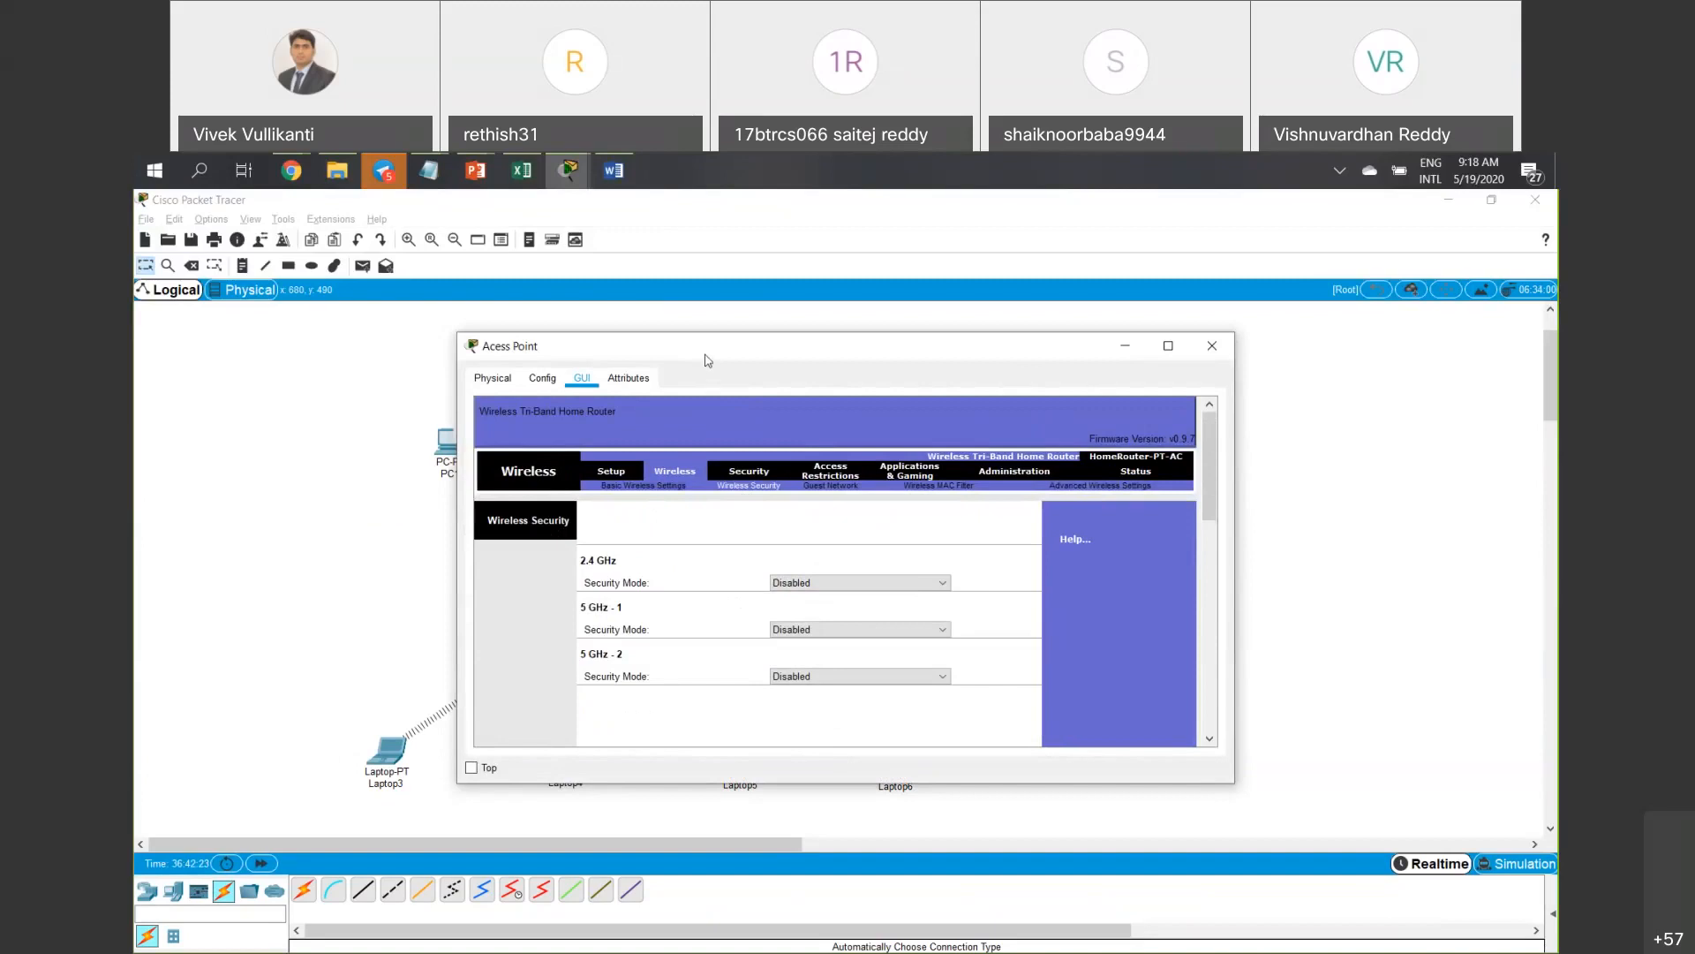
pyautogui.moveTo(706, 358); pyautogui.dragTo(673, 368)
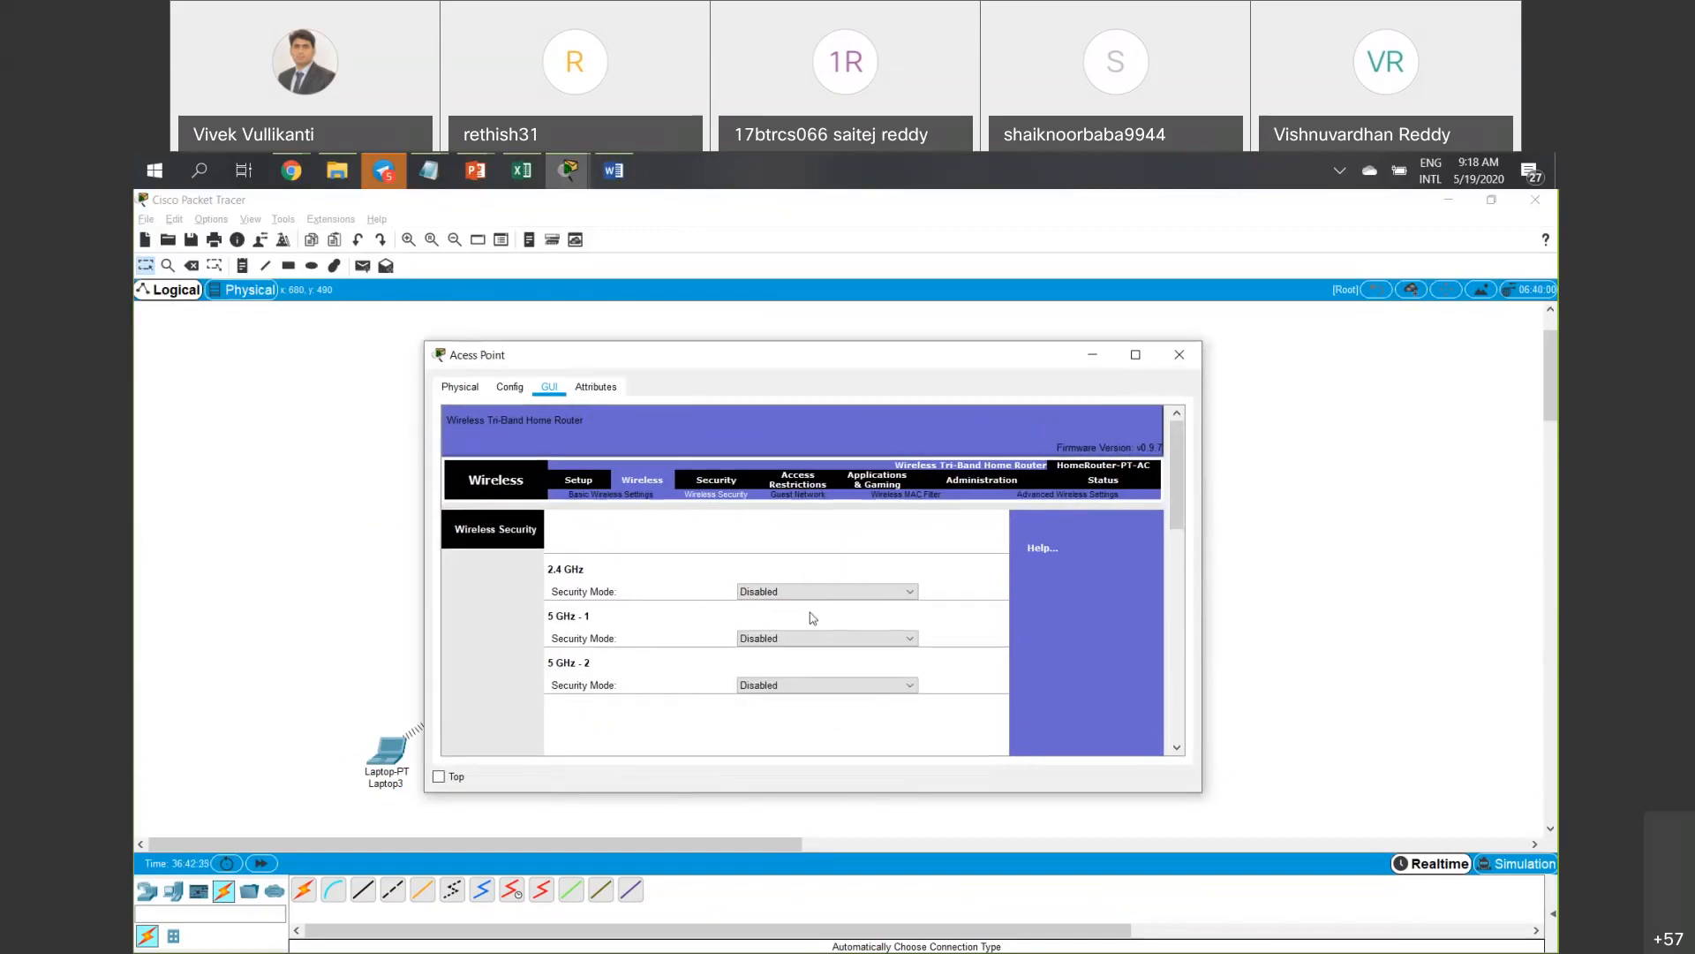
pyautogui.click(812, 593)
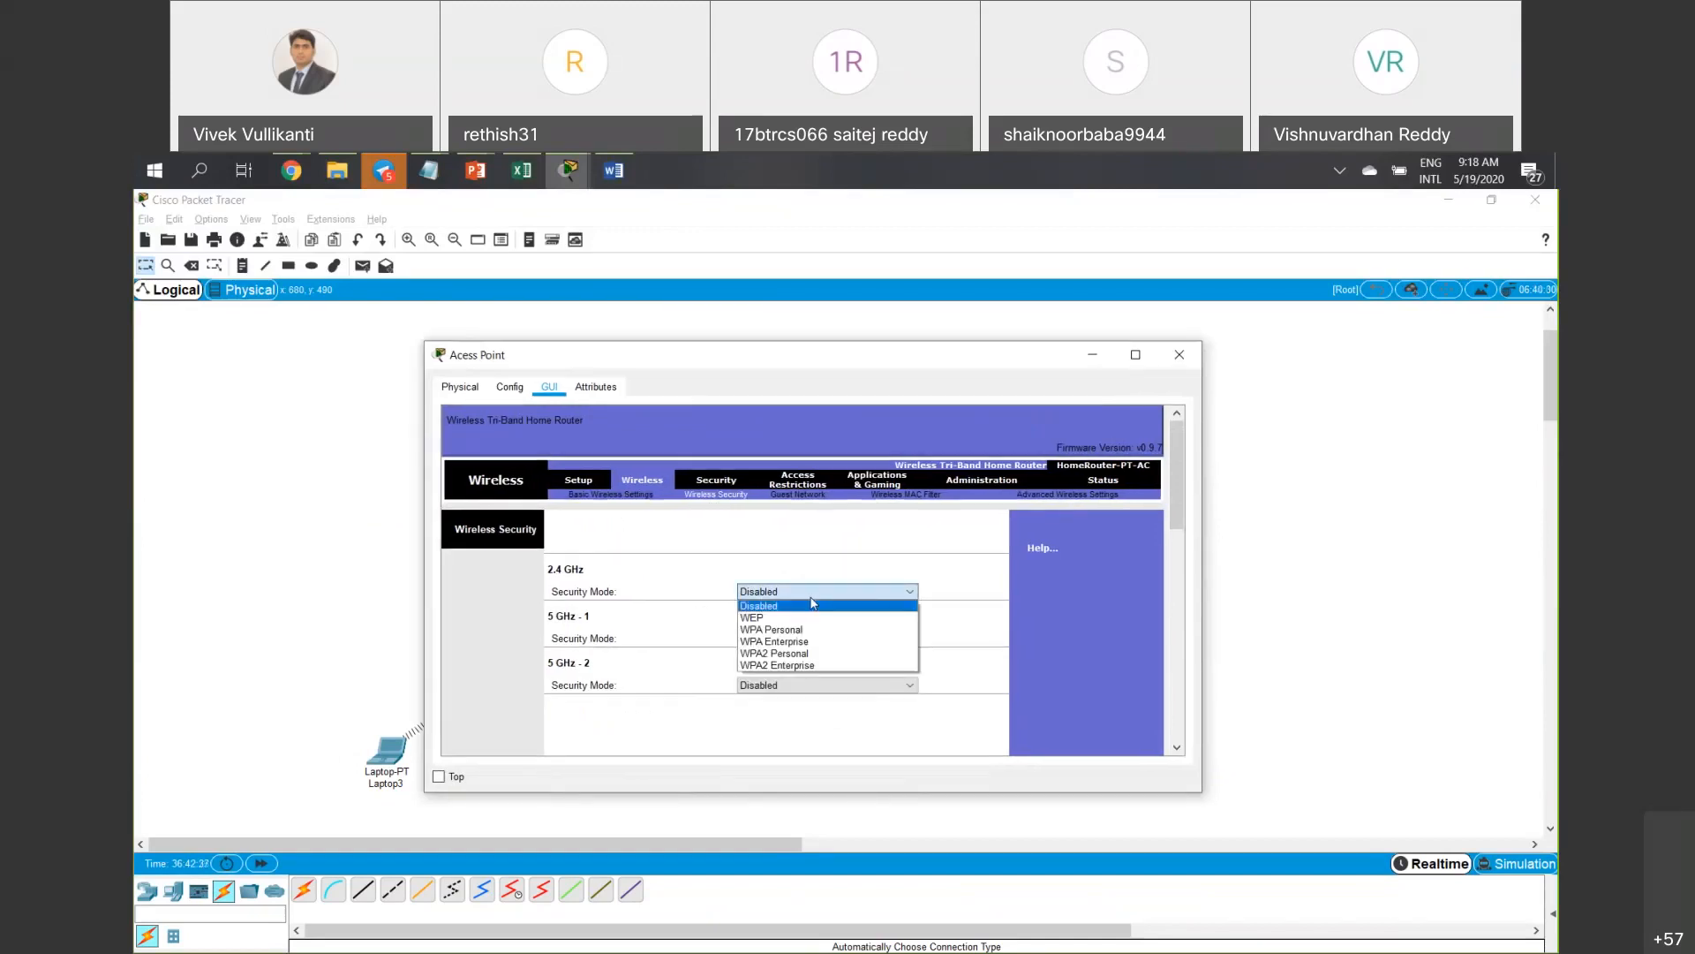
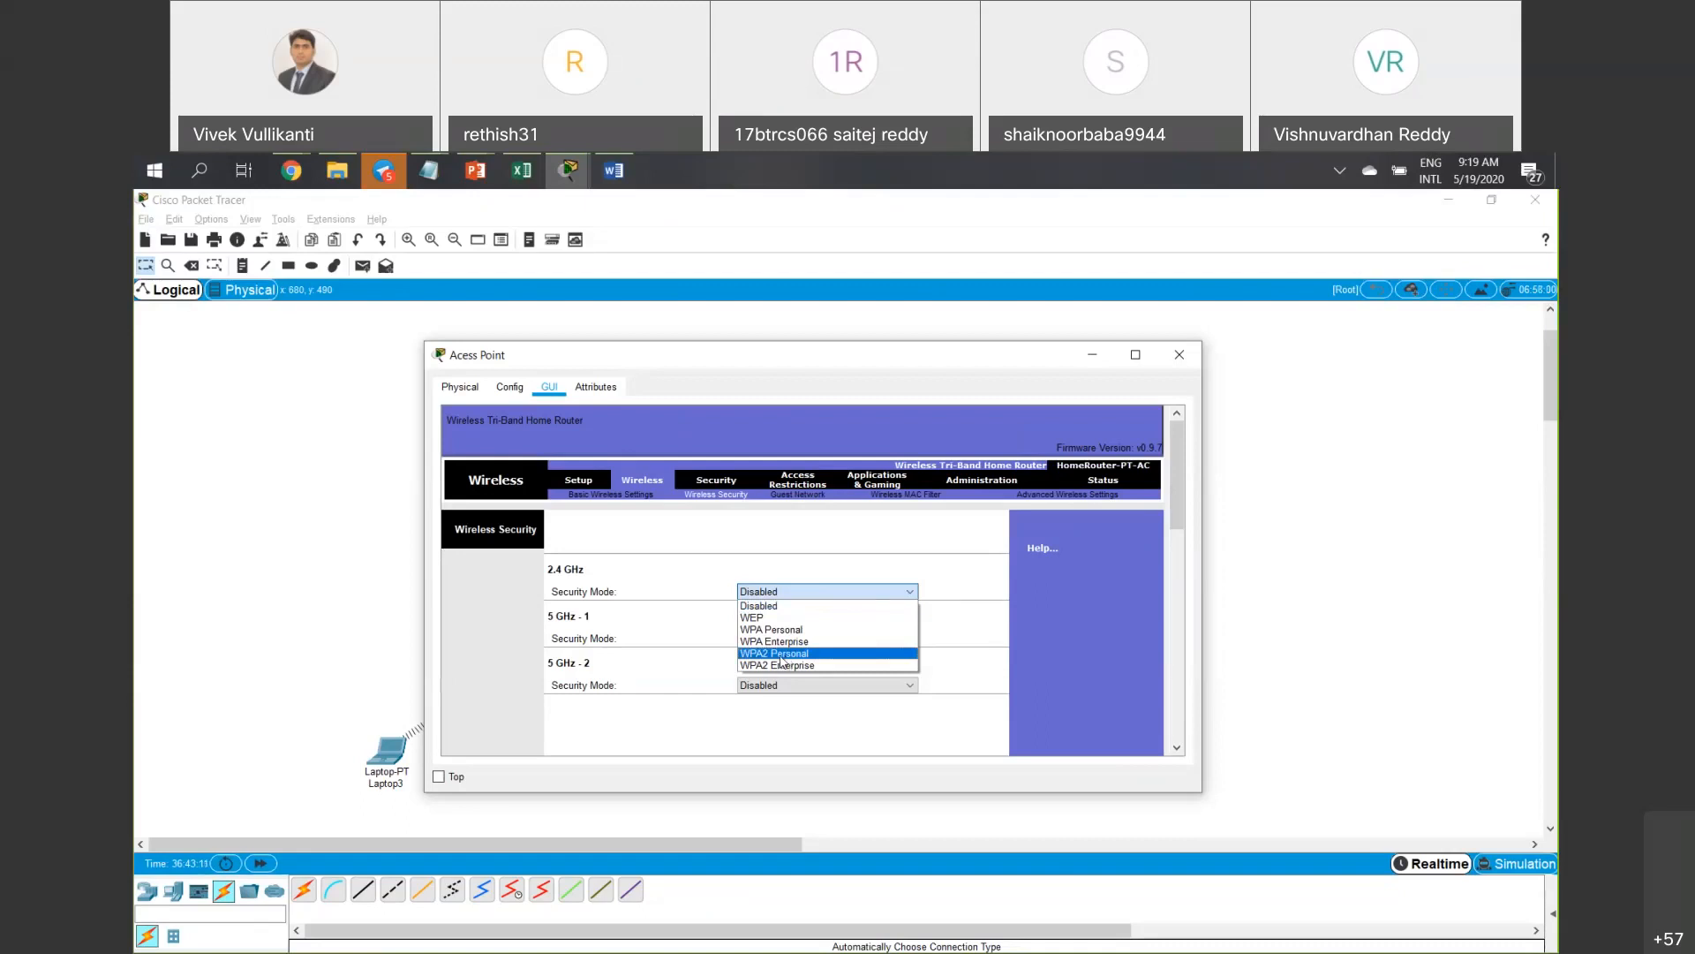
# Set the 2.4 GHz band to WPA2 Personal with AES encryption and enter a passphrase.
pyautogui.click(800, 655)
pyautogui.click(817, 613)
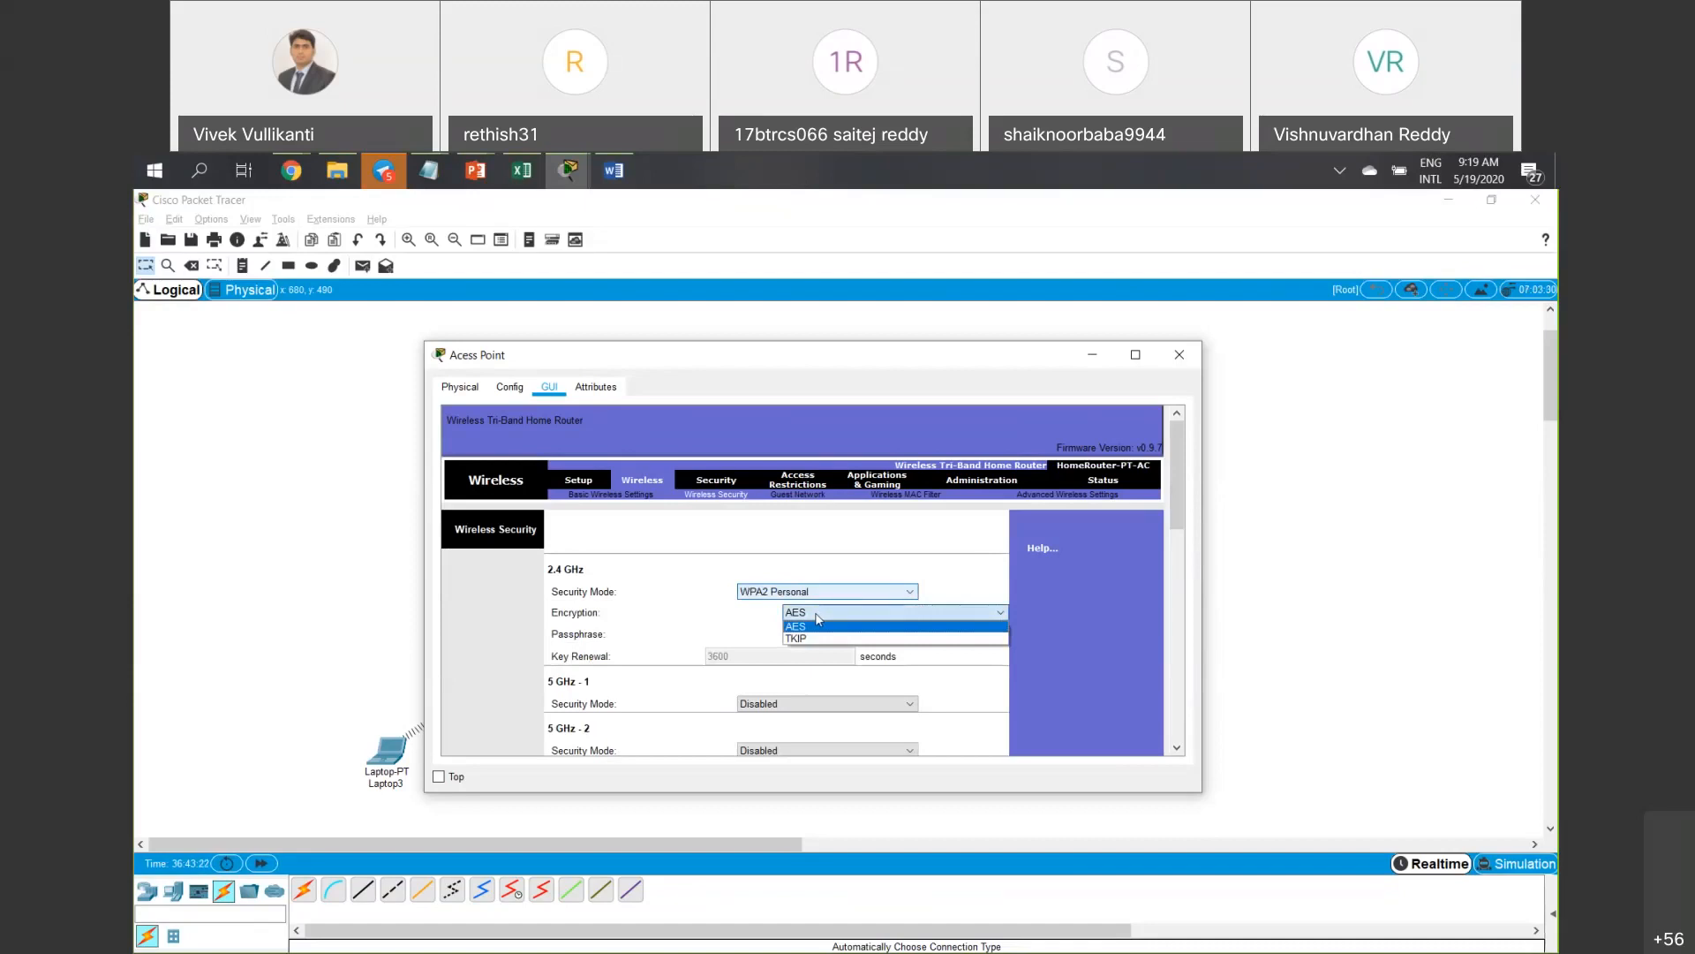
pyautogui.click(762, 620)
pyautogui.click(807, 629)
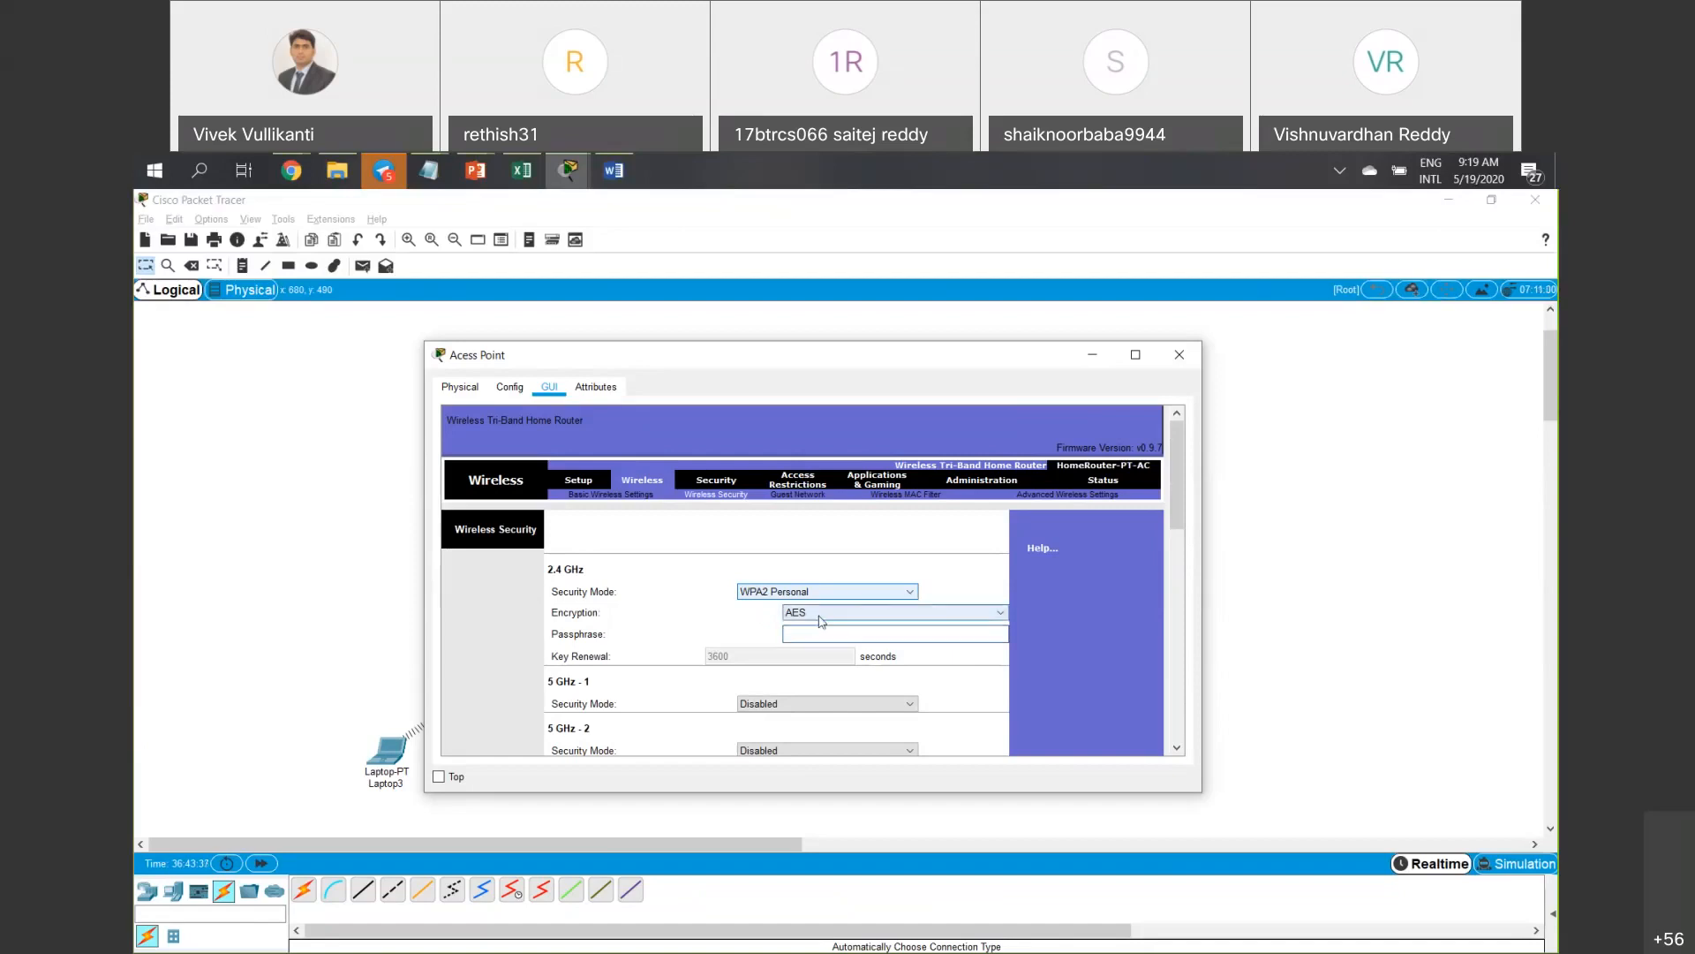
pyautogui.click(815, 634)
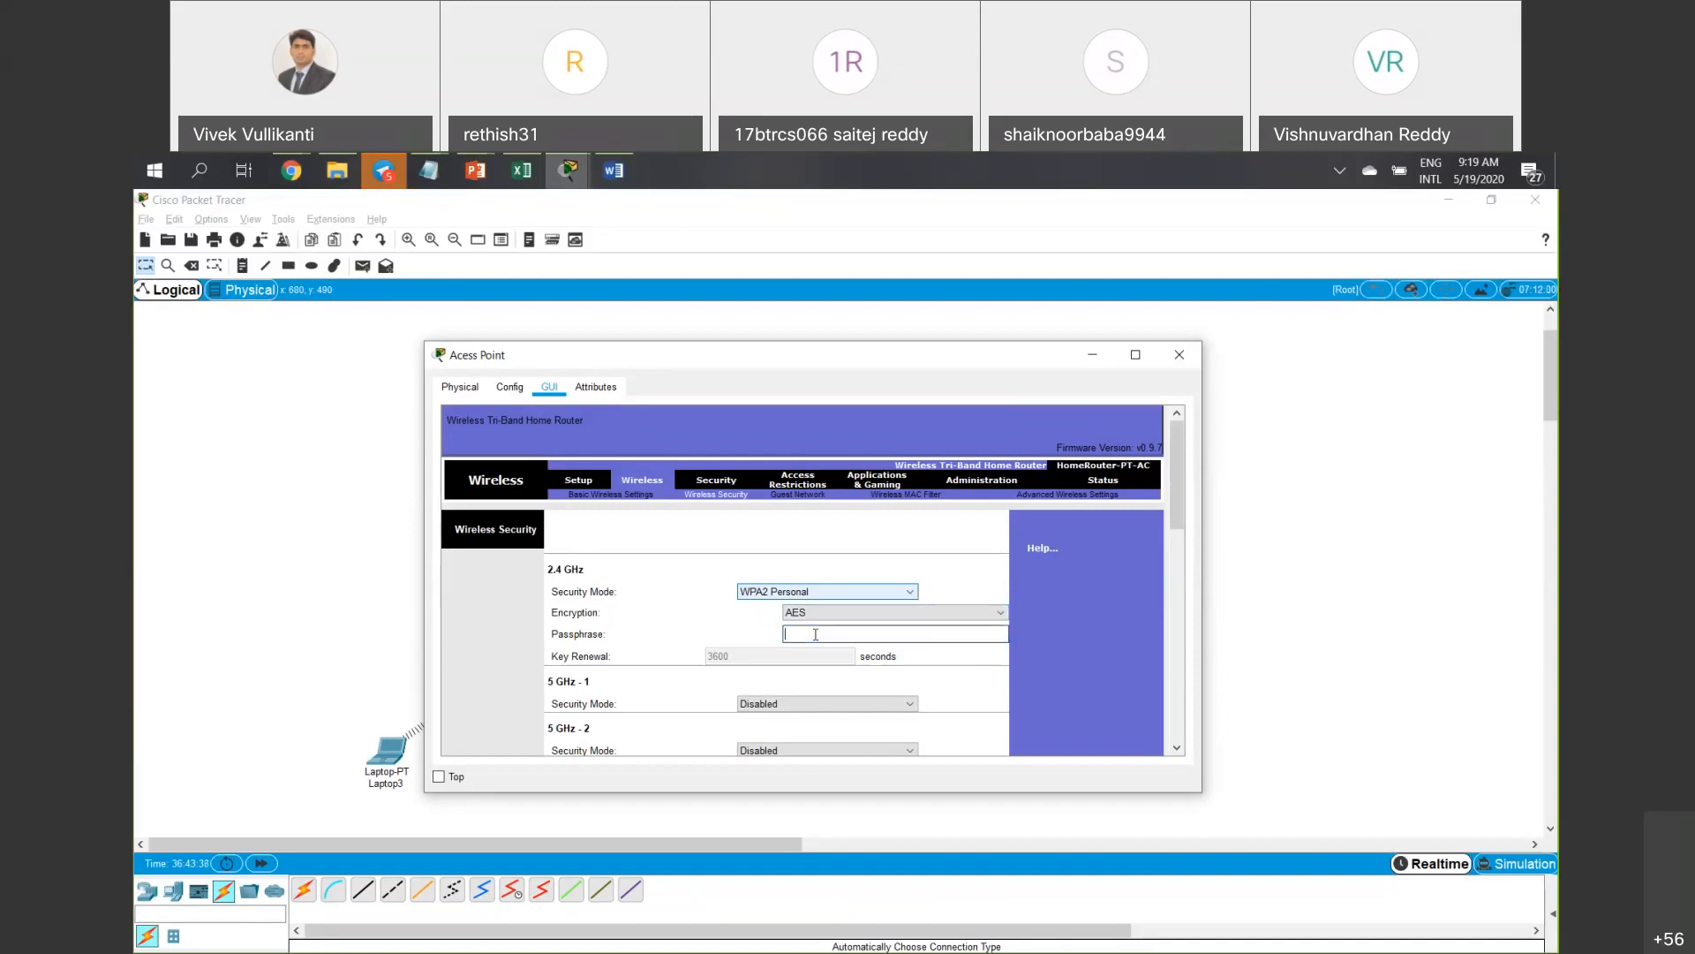
pyautogui.write('vn')
pyautogui.write('vek123')
pyautogui.write('4')
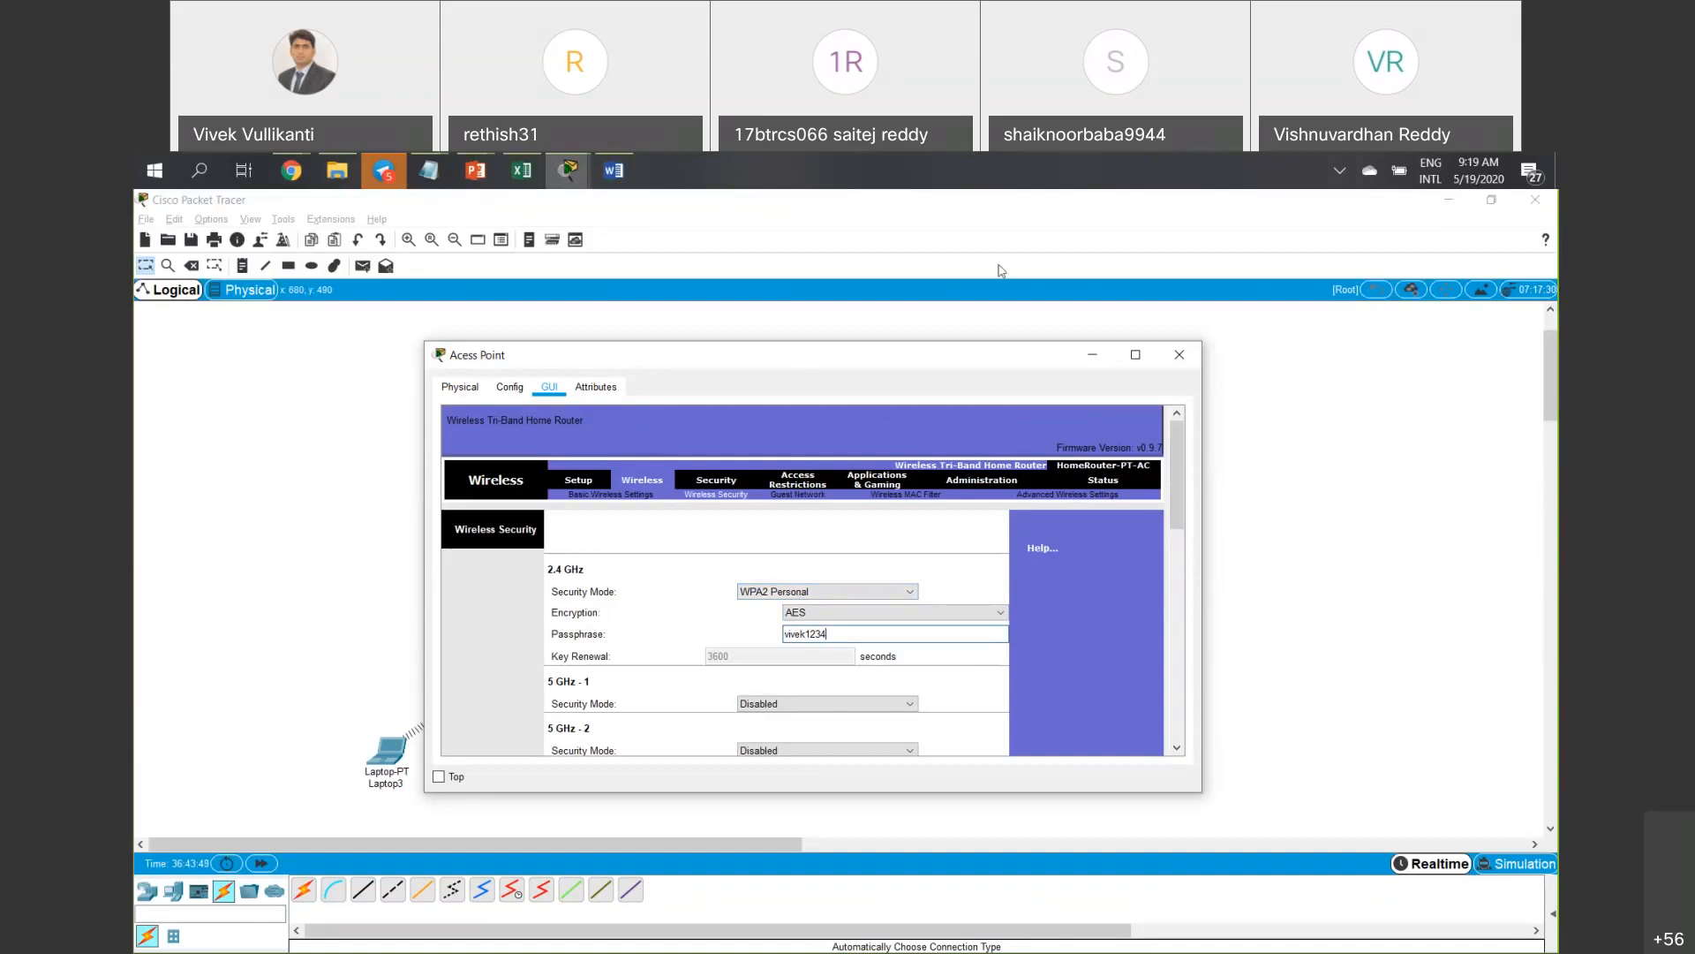
# Save the access point's new wireless security settings.
pyautogui.moveTo(806, 365); pyautogui.dragTo(1001, 271)
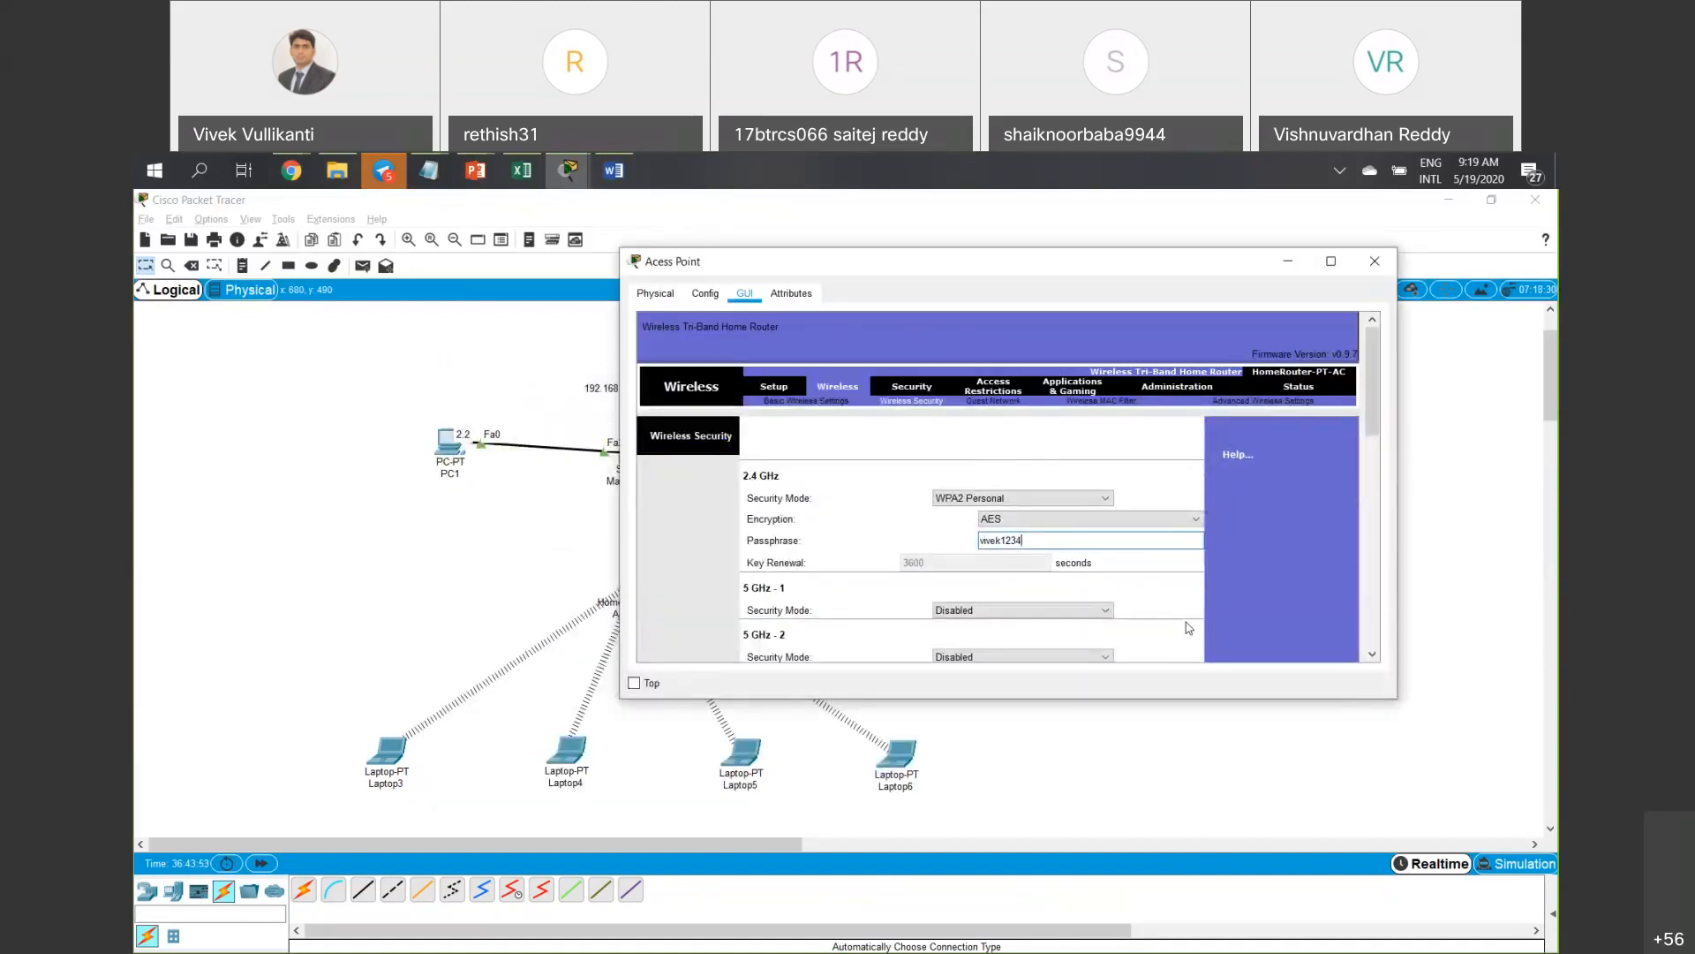
pyautogui.scroll(-5, 1164, 612)
pyautogui.scroll(-3, 1164, 613)
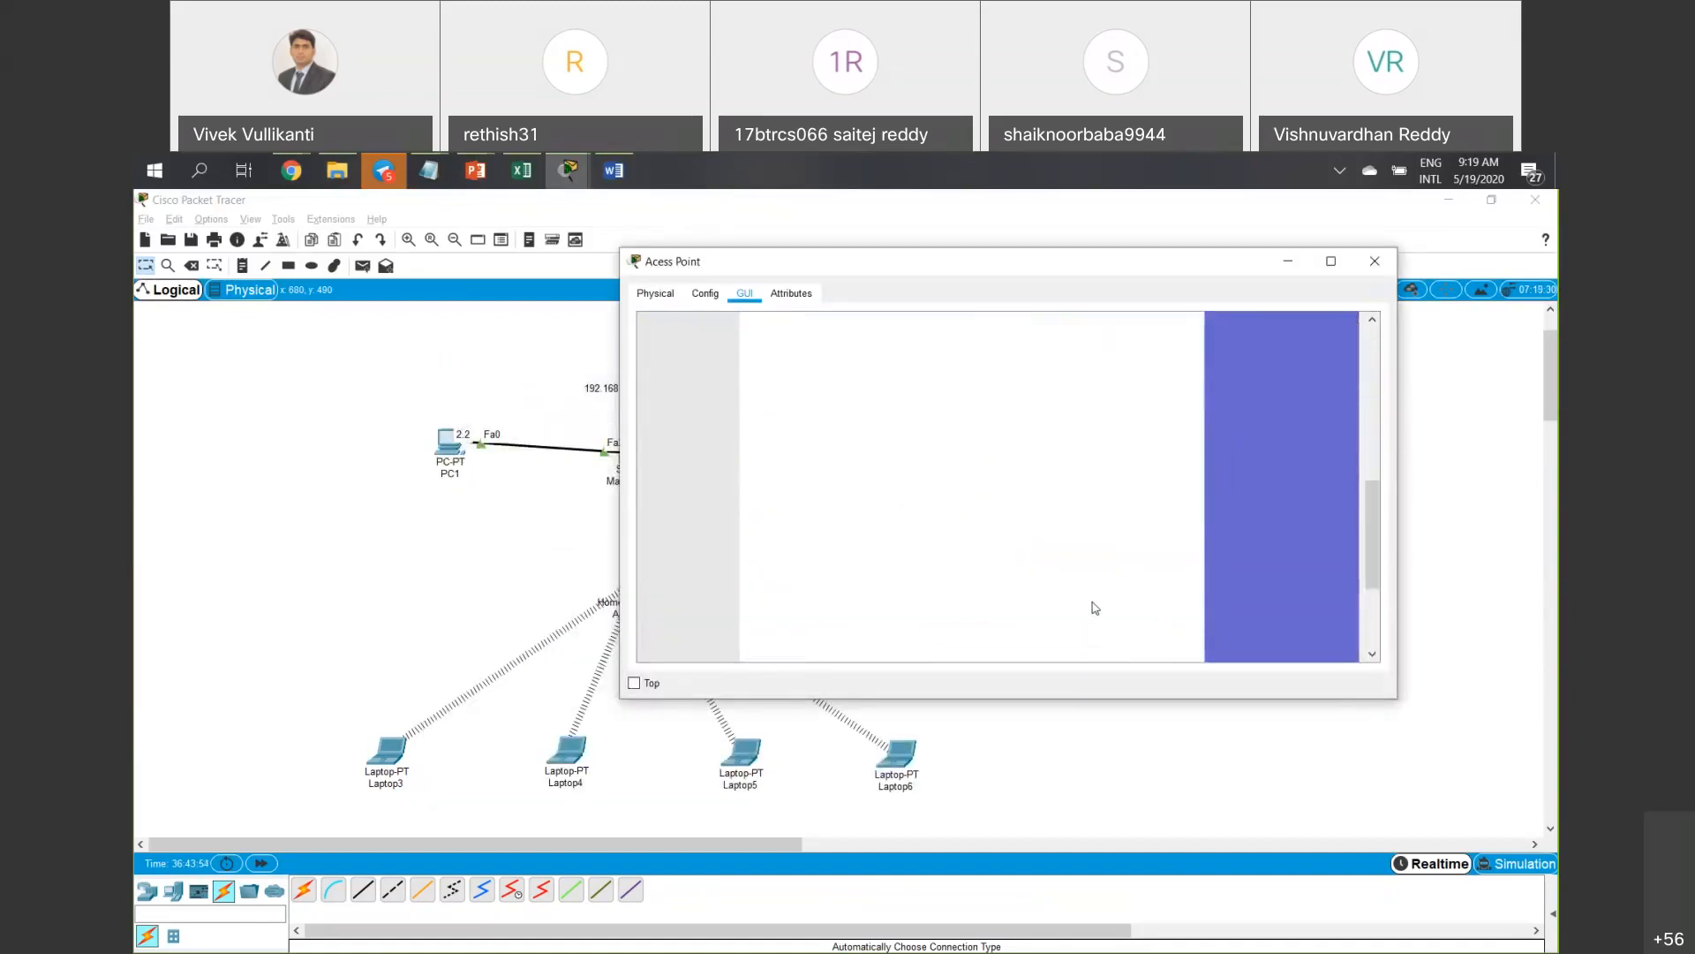
pyautogui.scroll(-2, 1095, 607)
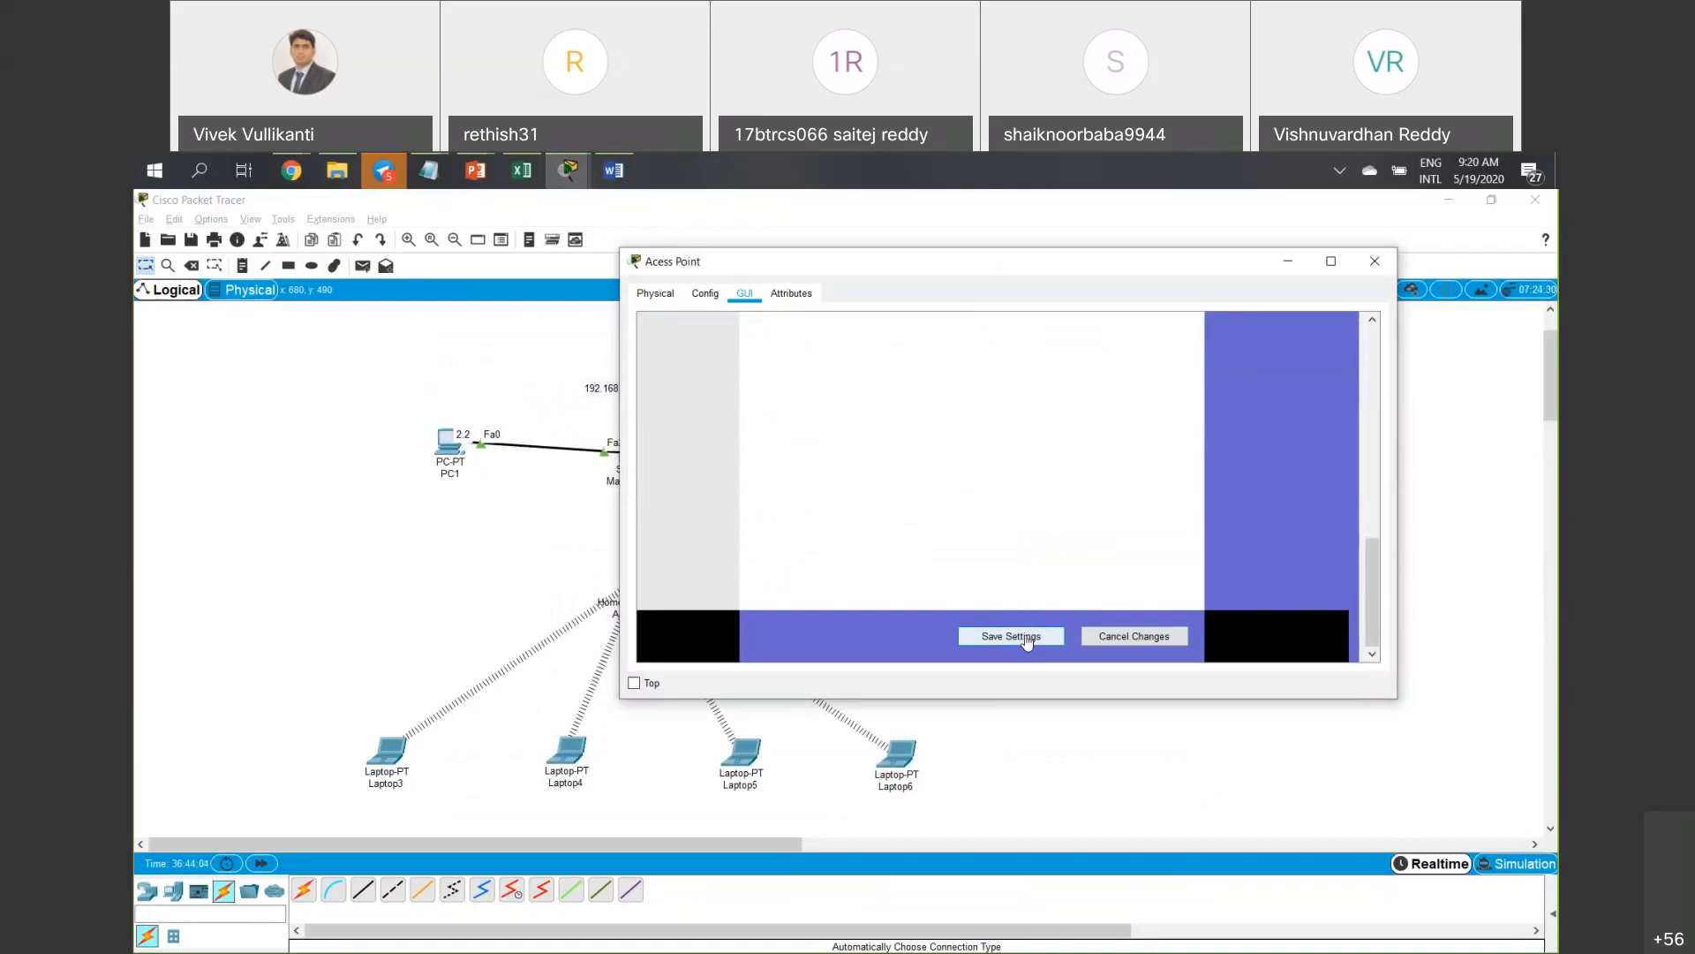
pyautogui.click(1027, 639)
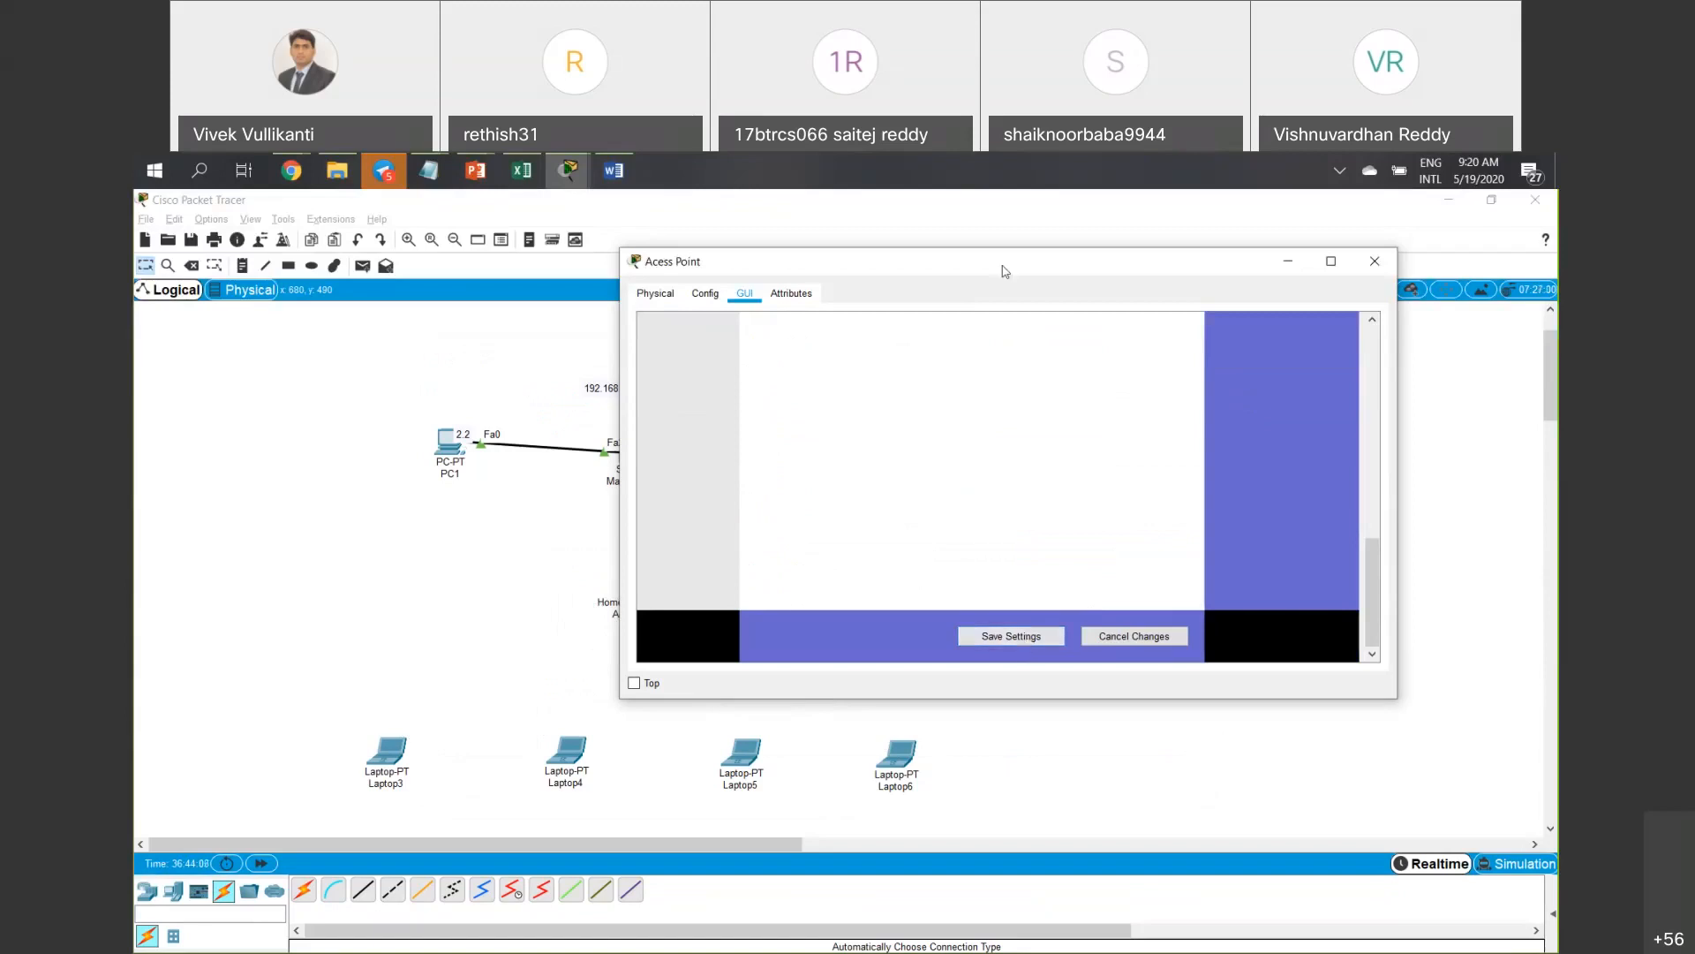
pyautogui.moveTo(1374, 272); pyautogui.dragTo(980, 327)
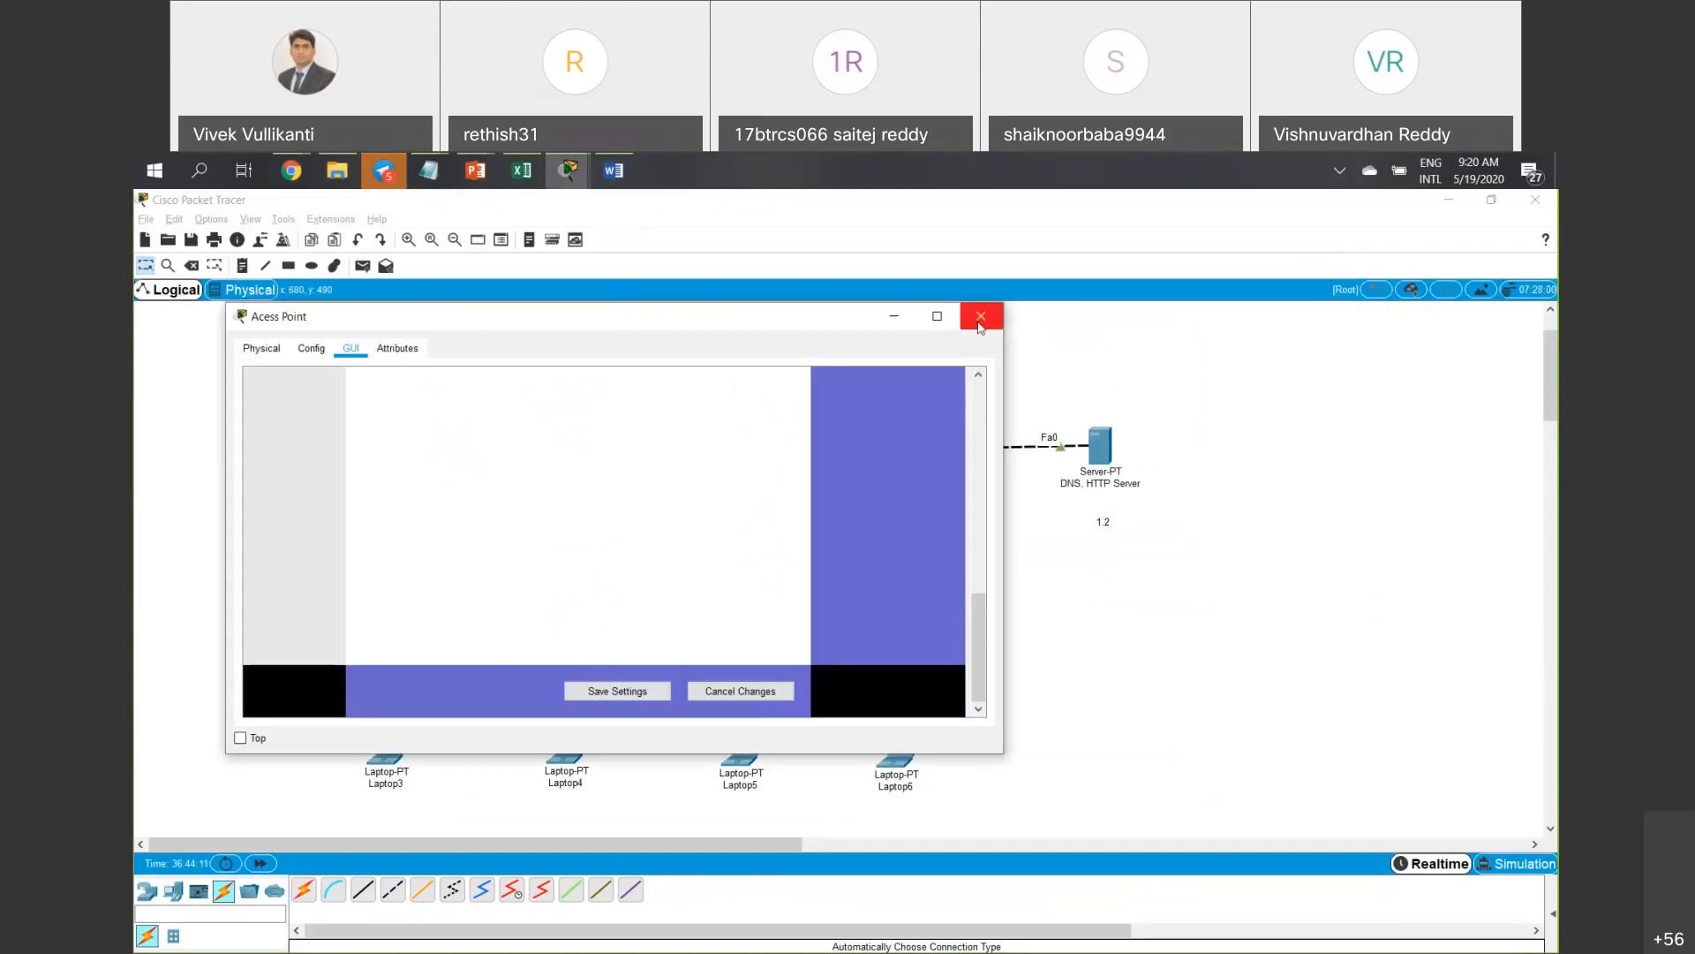
pyautogui.scroll(5, 851, 479)
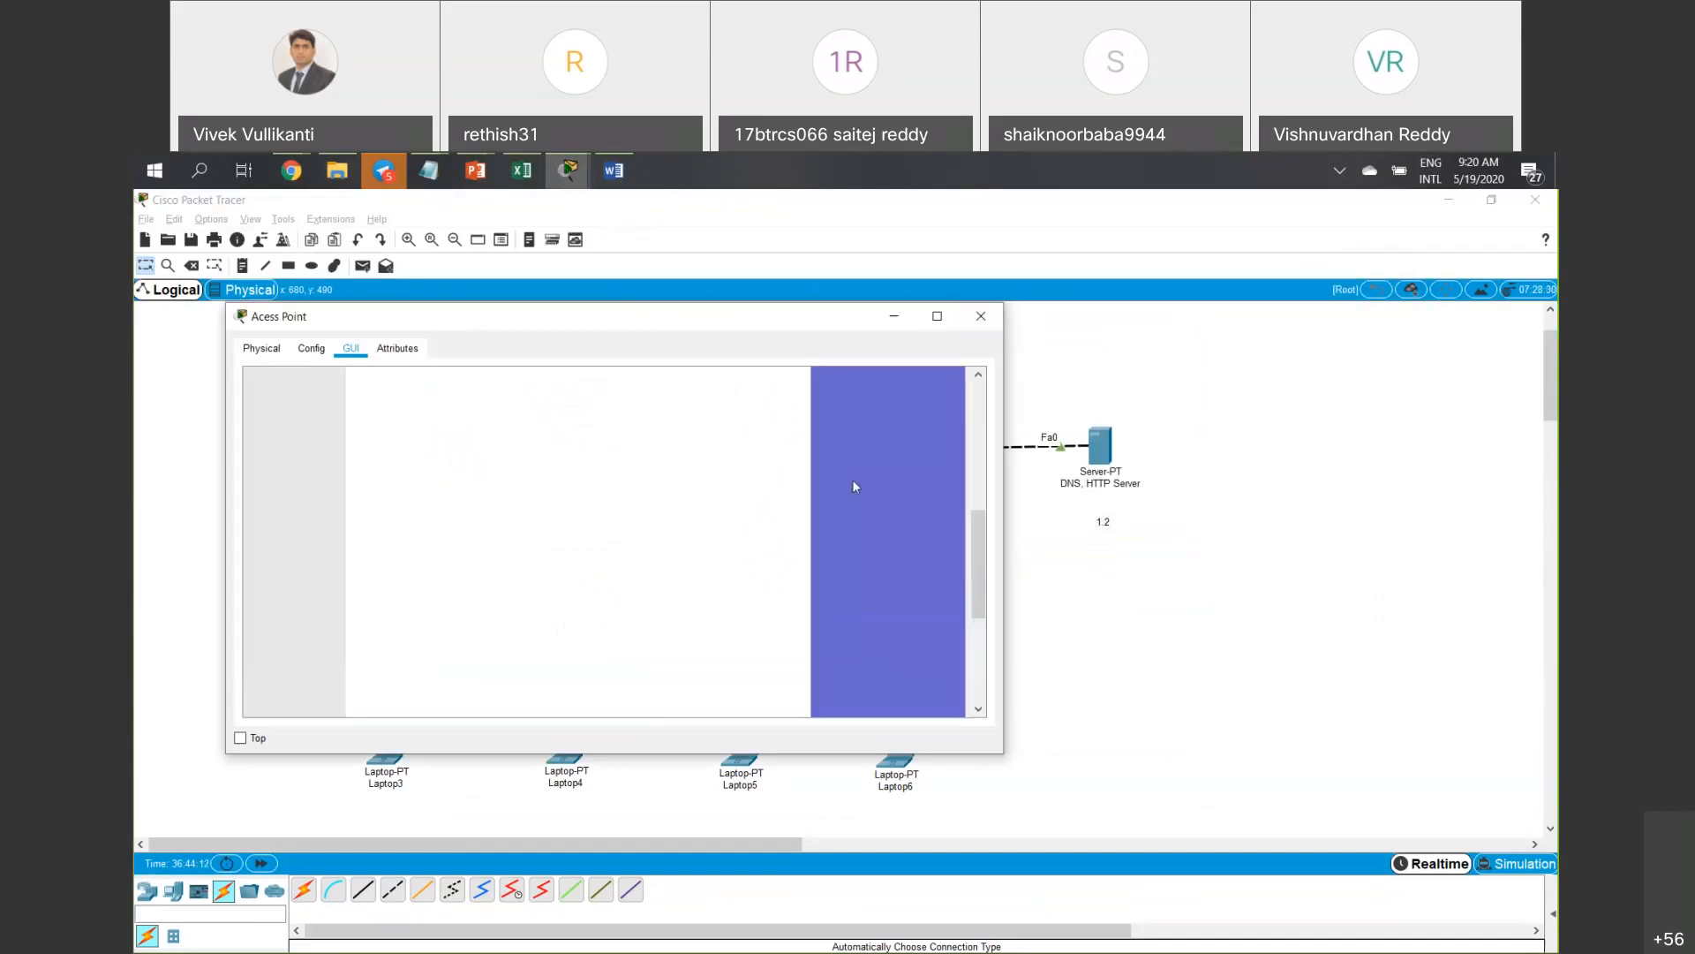
# Set the access point window aside and select Laptop3's New-1 wireless profile.
pyautogui.click(894, 317)
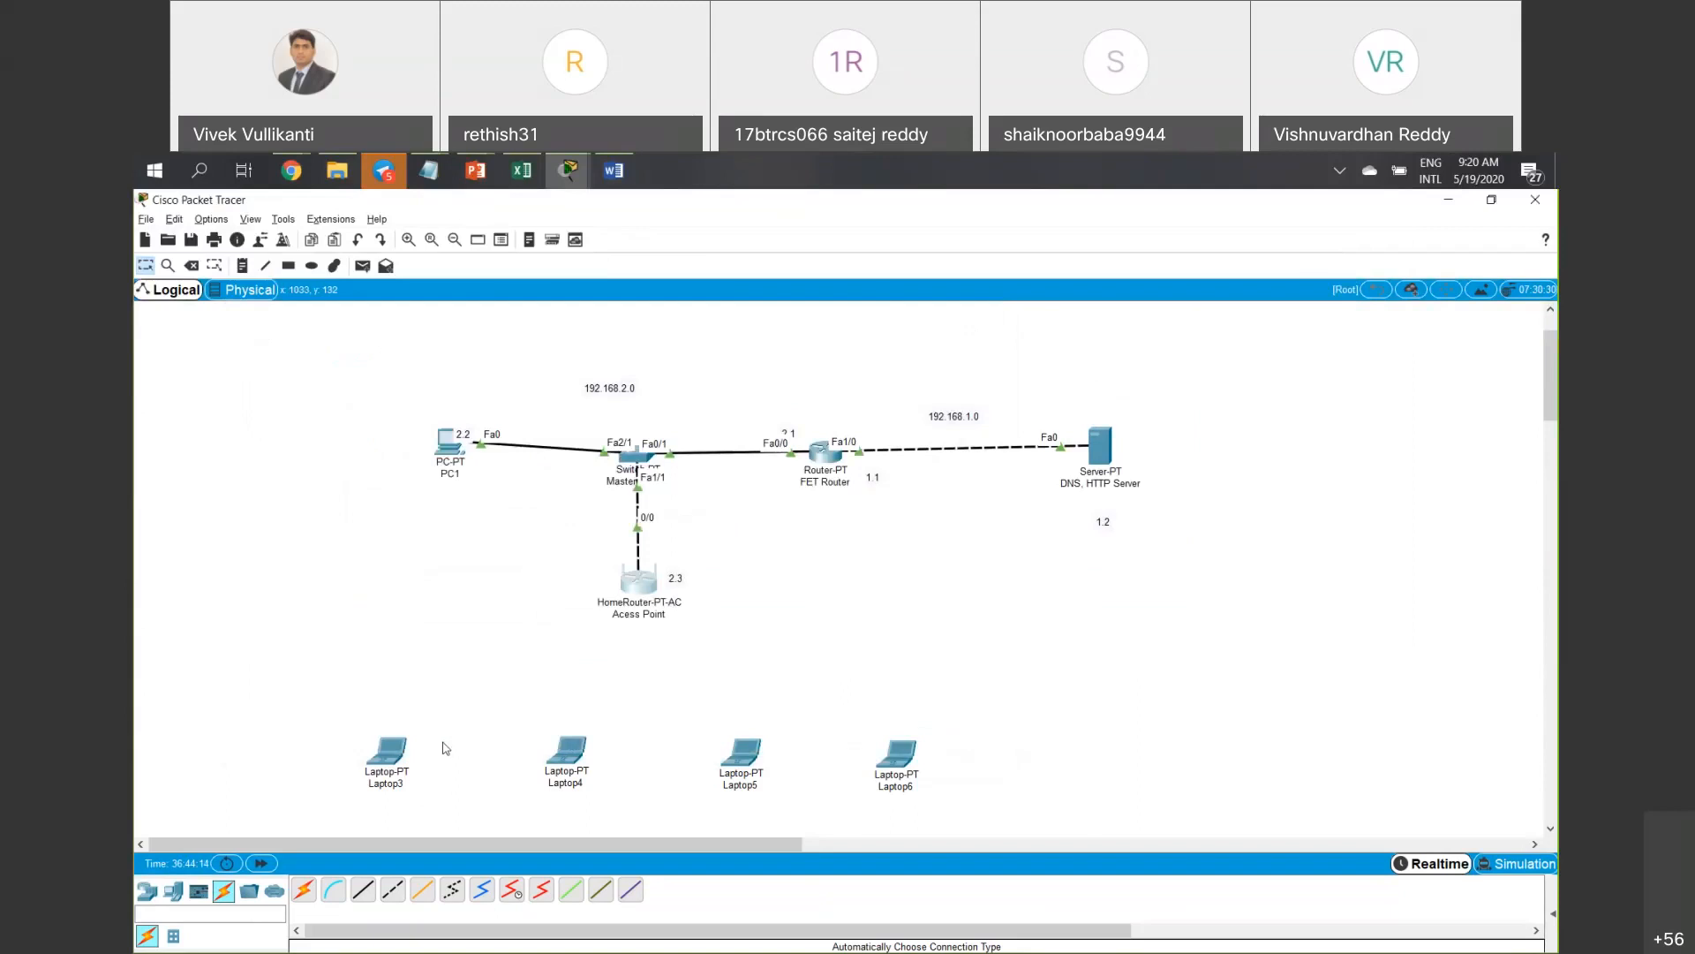
pyautogui.click(396, 761)
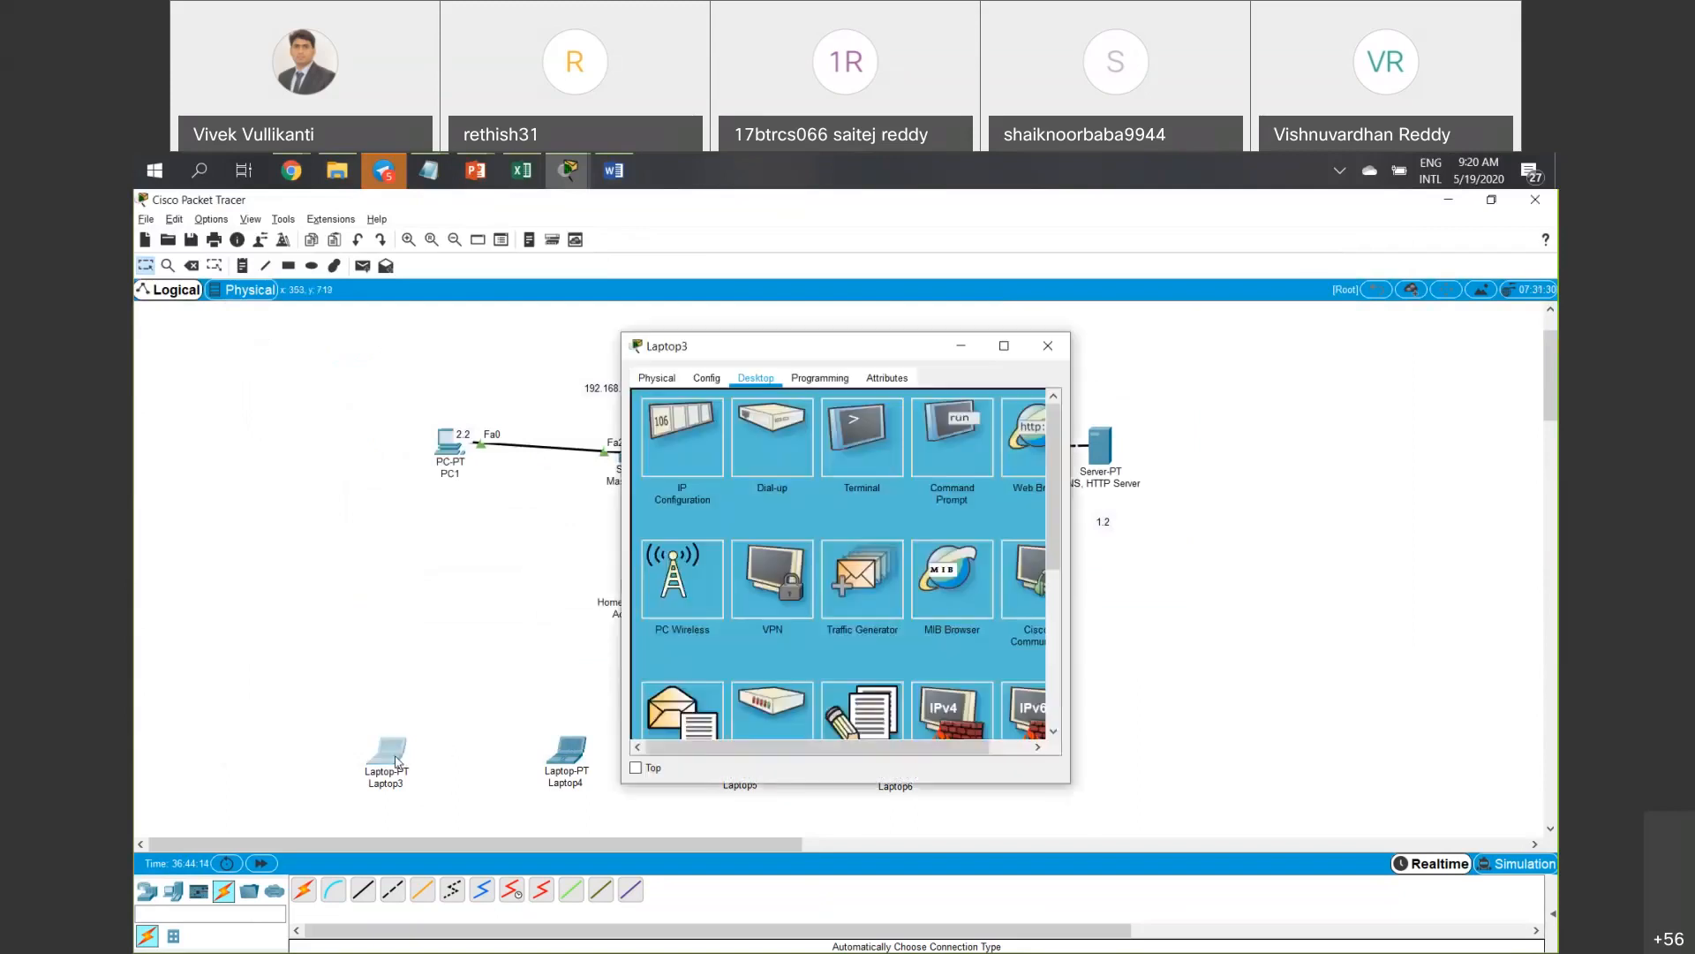
pyautogui.click(691, 577)
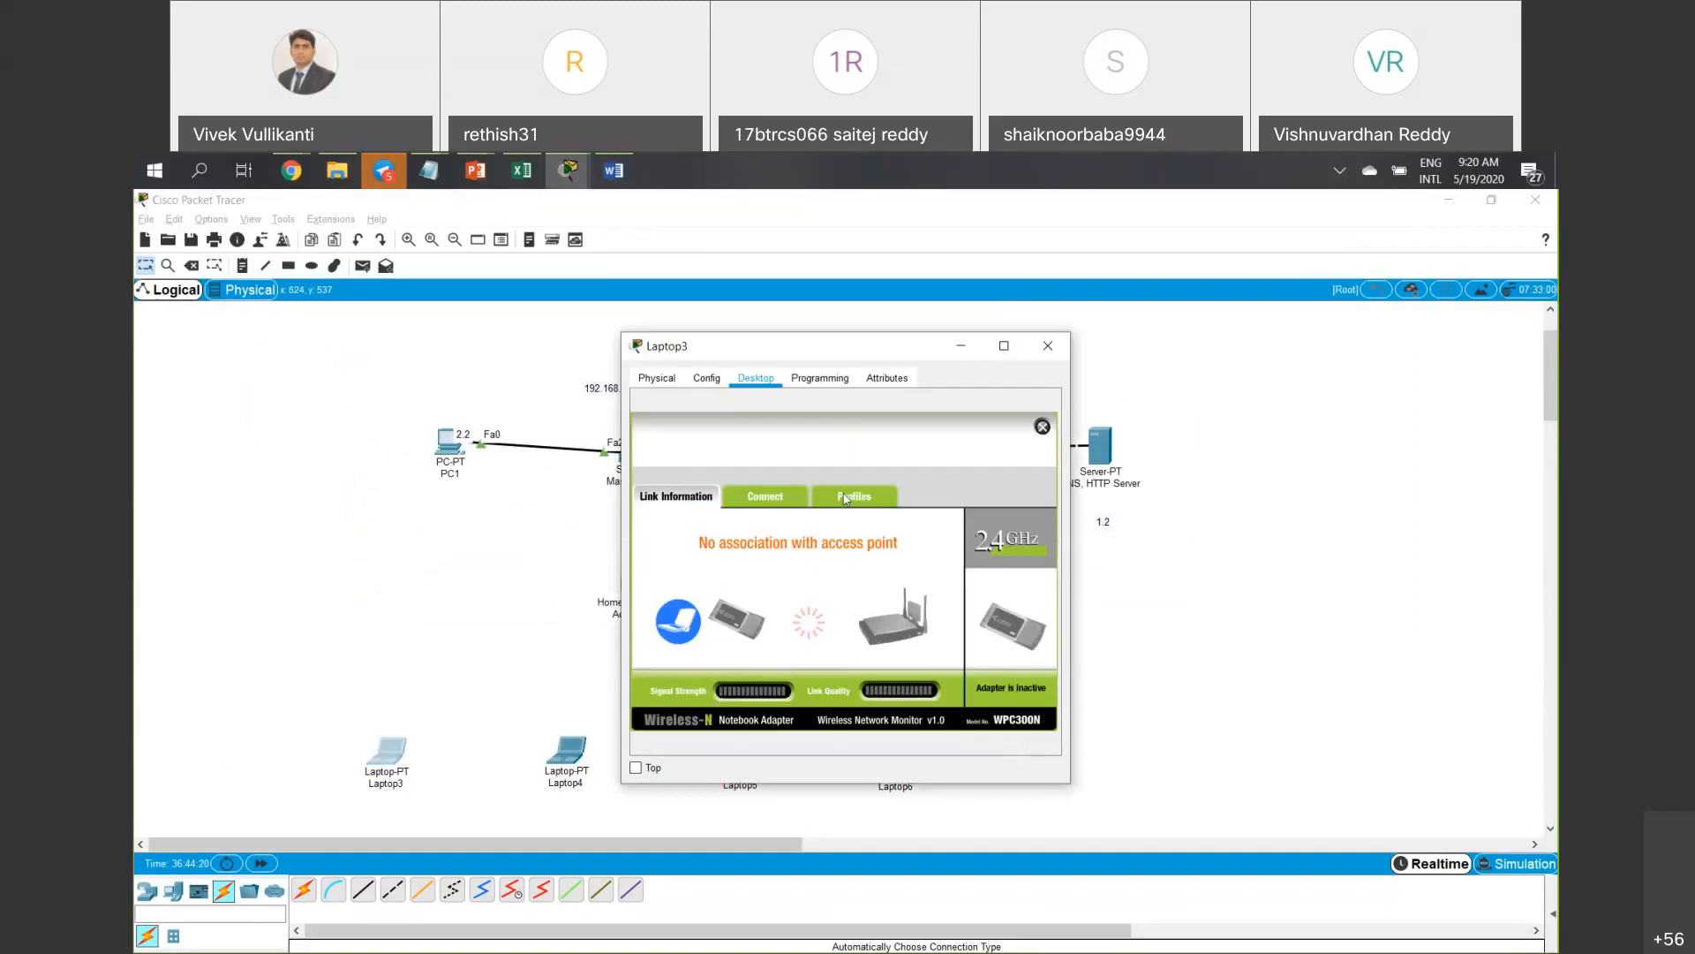
pyautogui.click(846, 498)
pyautogui.click(679, 611)
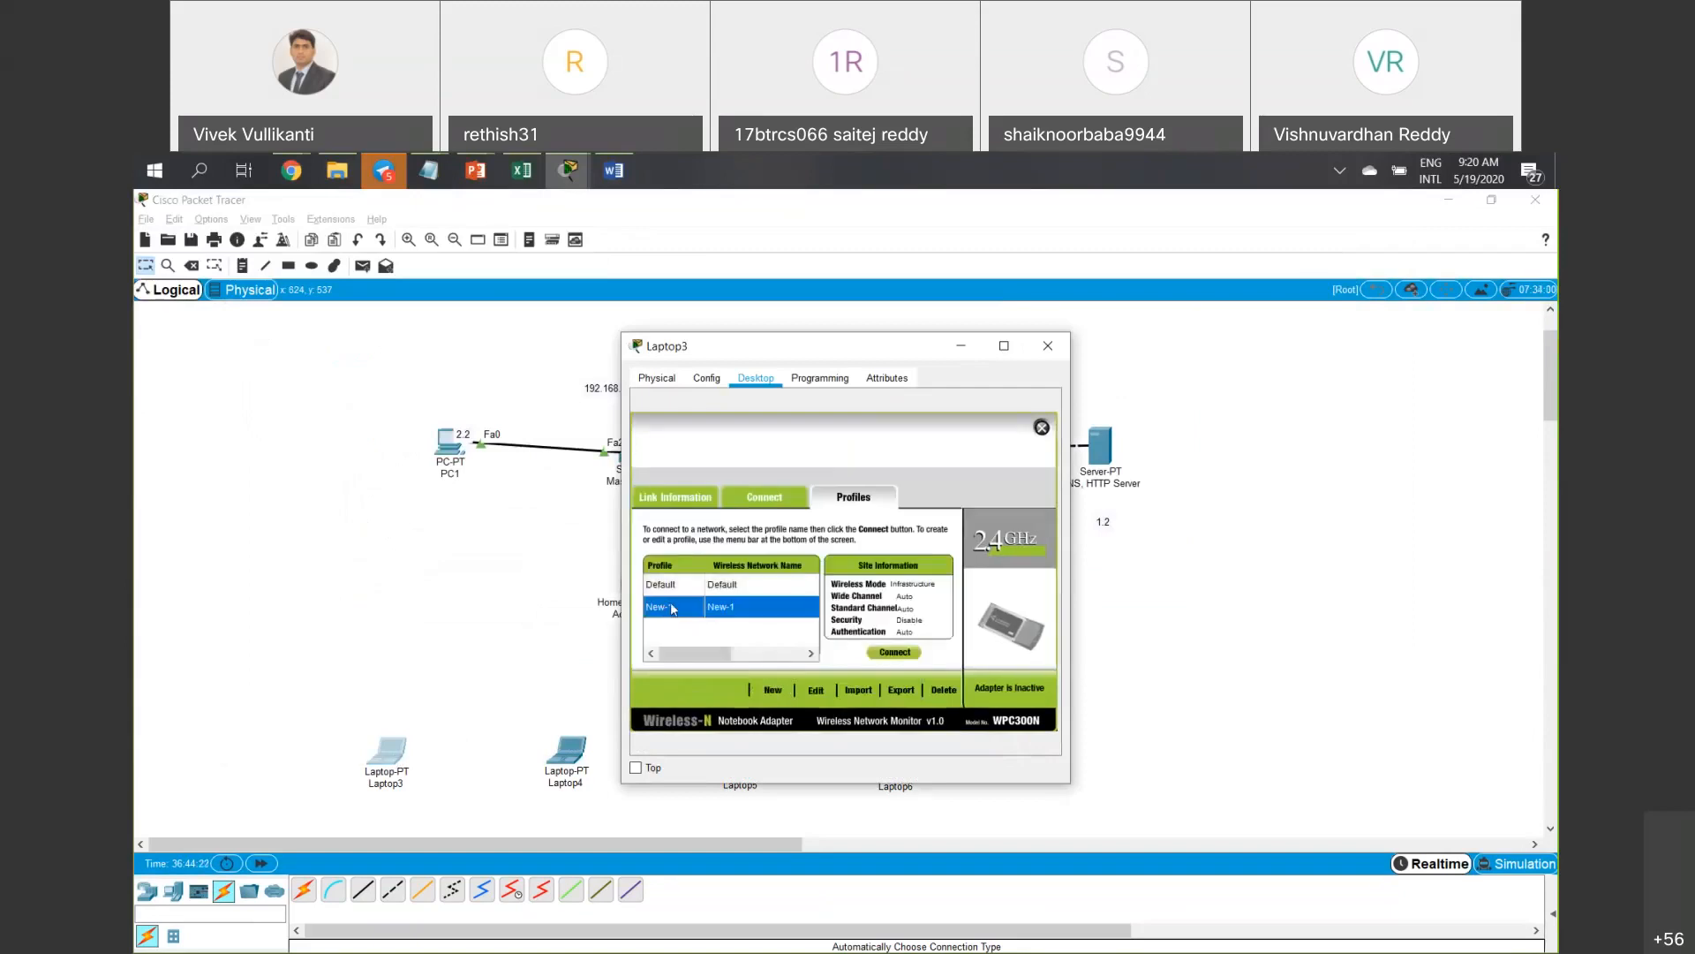
# Edit Laptop3's New-1 profile to use WPA2-Personal with the pre-shared key.
pyautogui.click(820, 698)
pyautogui.click(981, 689)
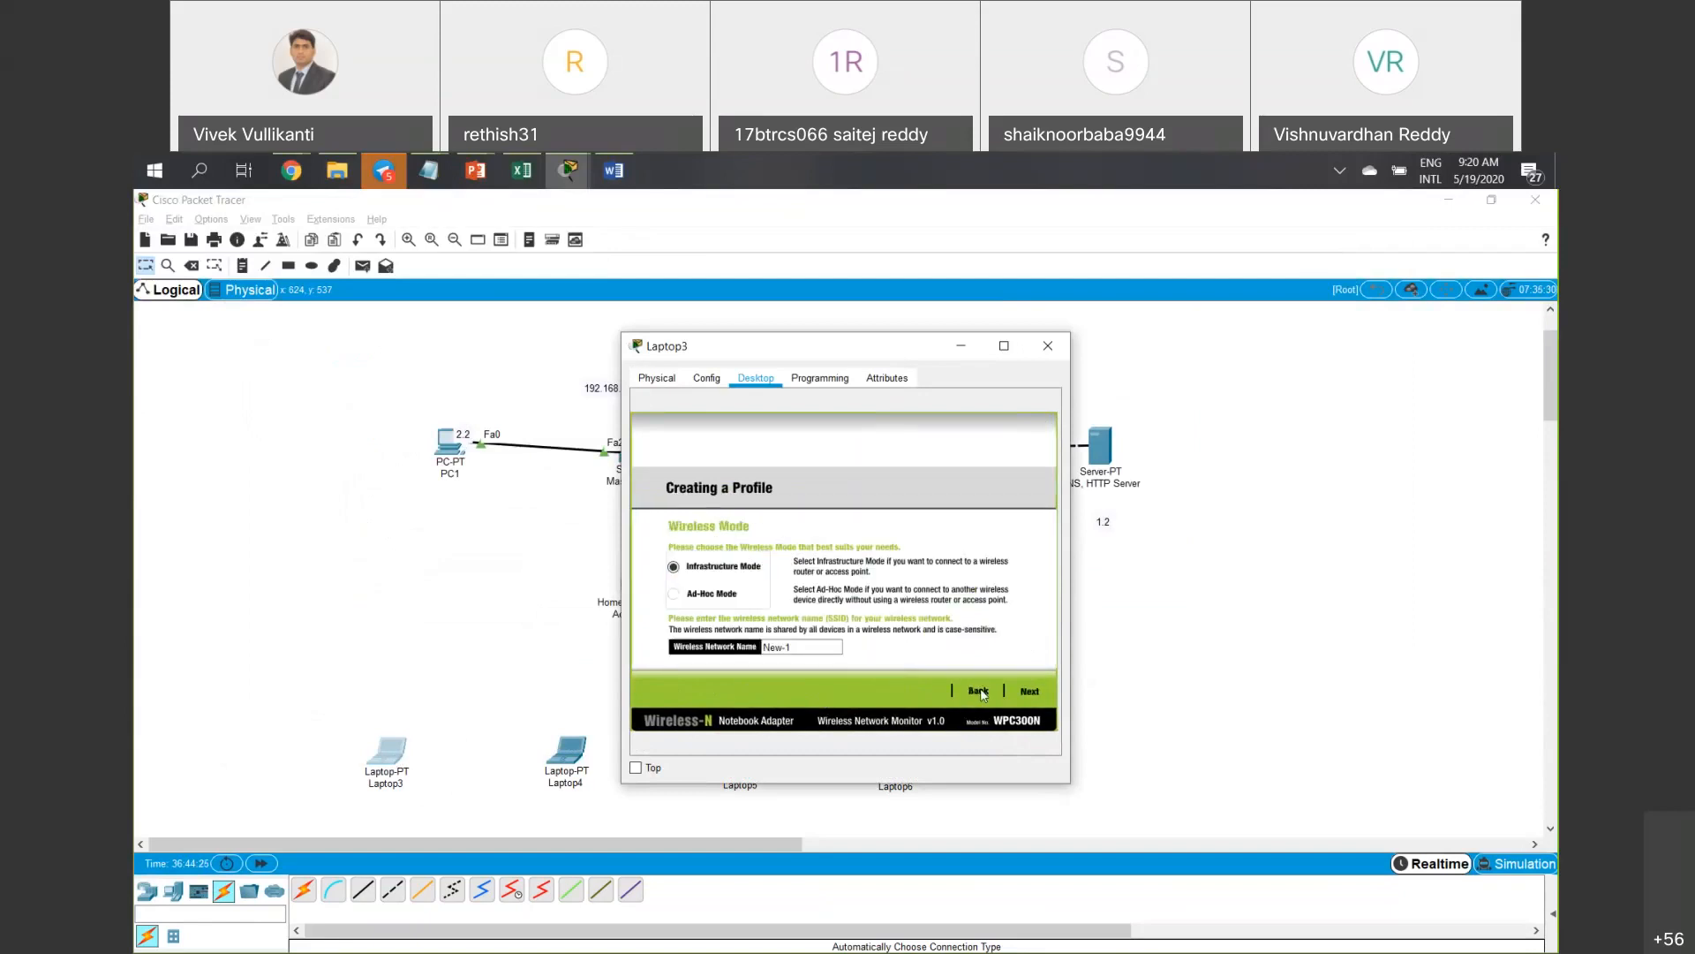
pyautogui.click(1029, 692)
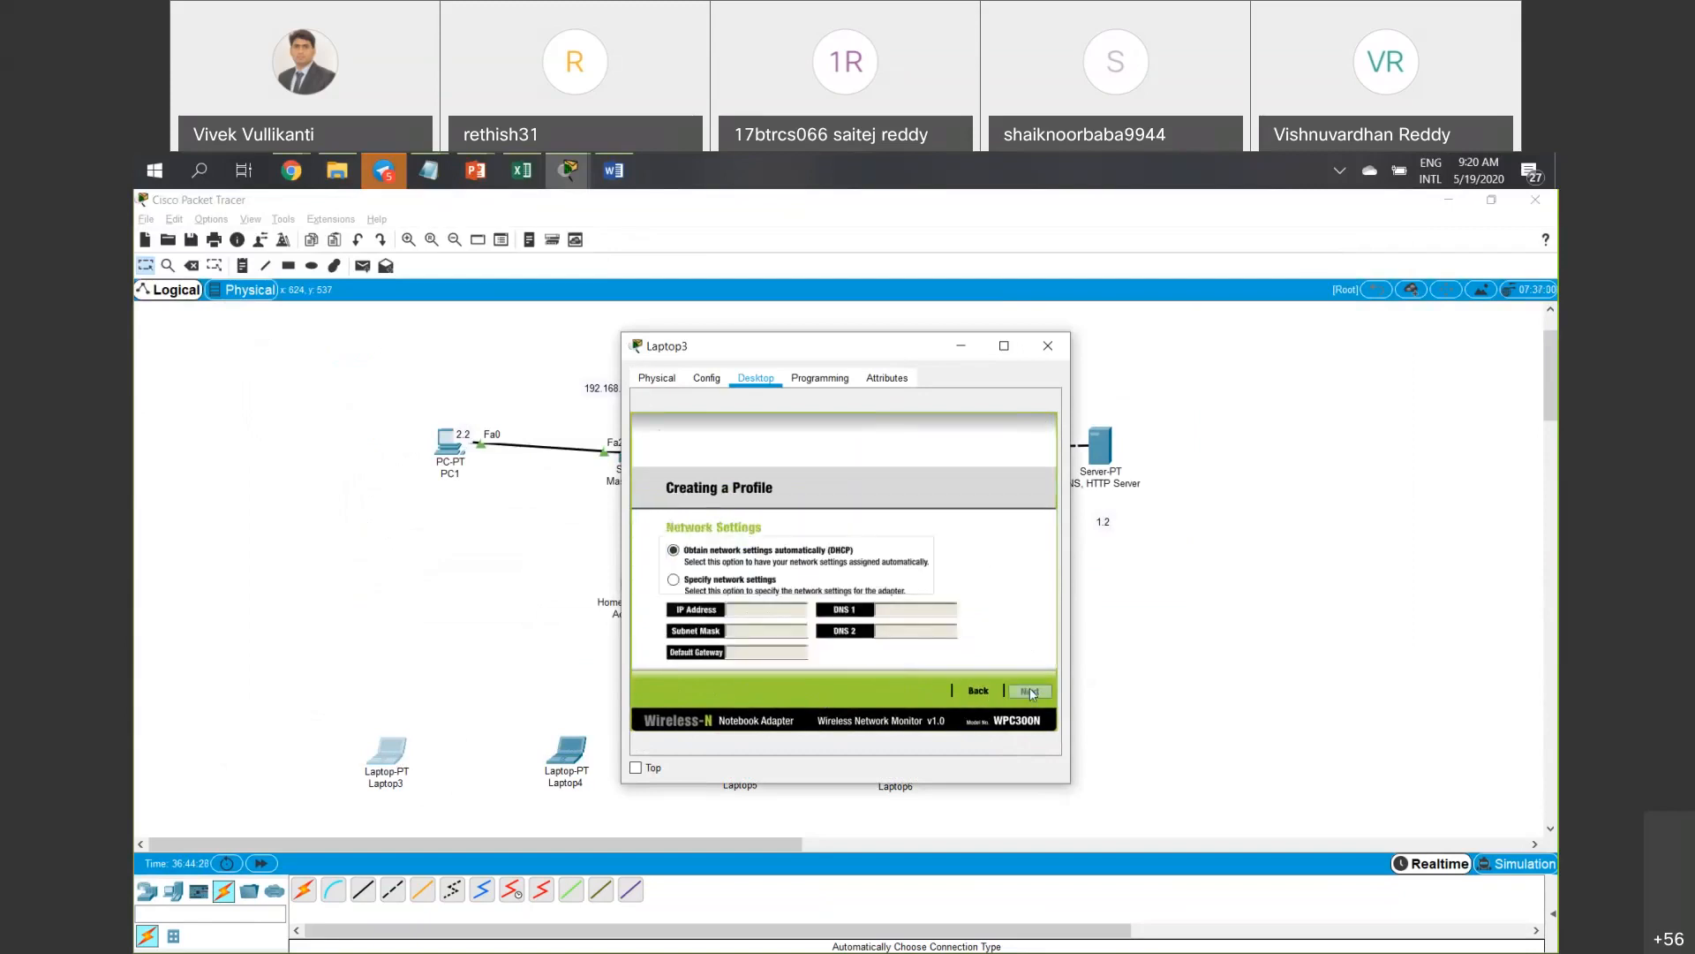
pyautogui.click(1030, 691)
pyautogui.click(783, 556)
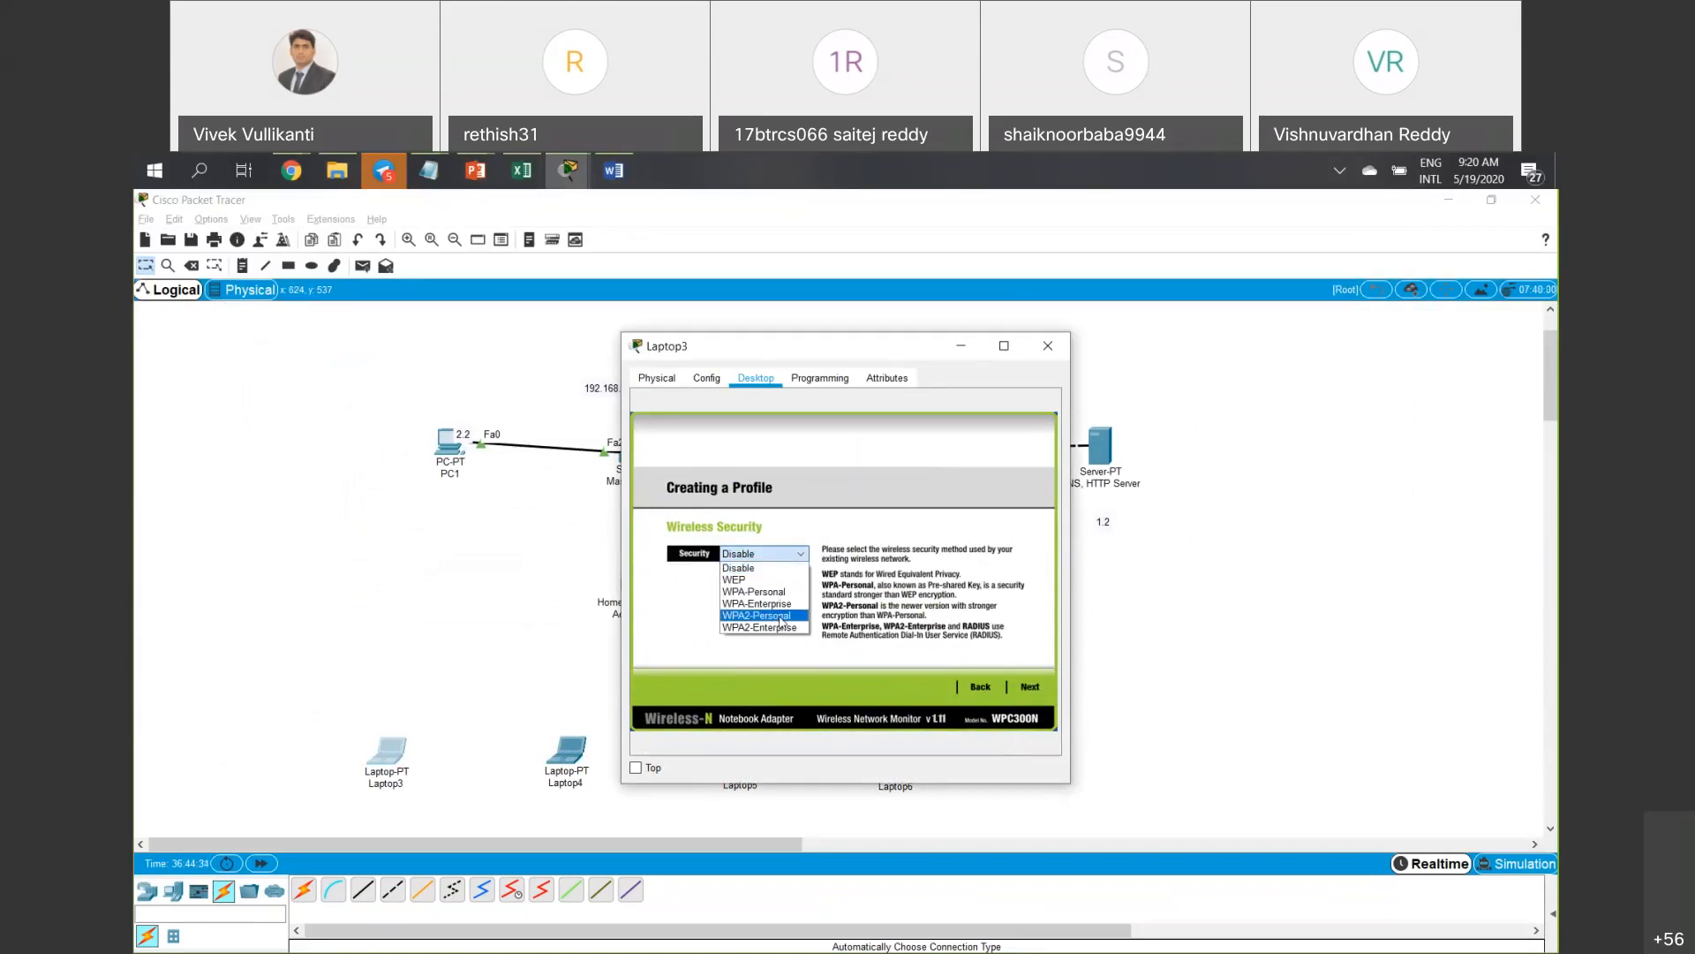
pyautogui.click(781, 618)
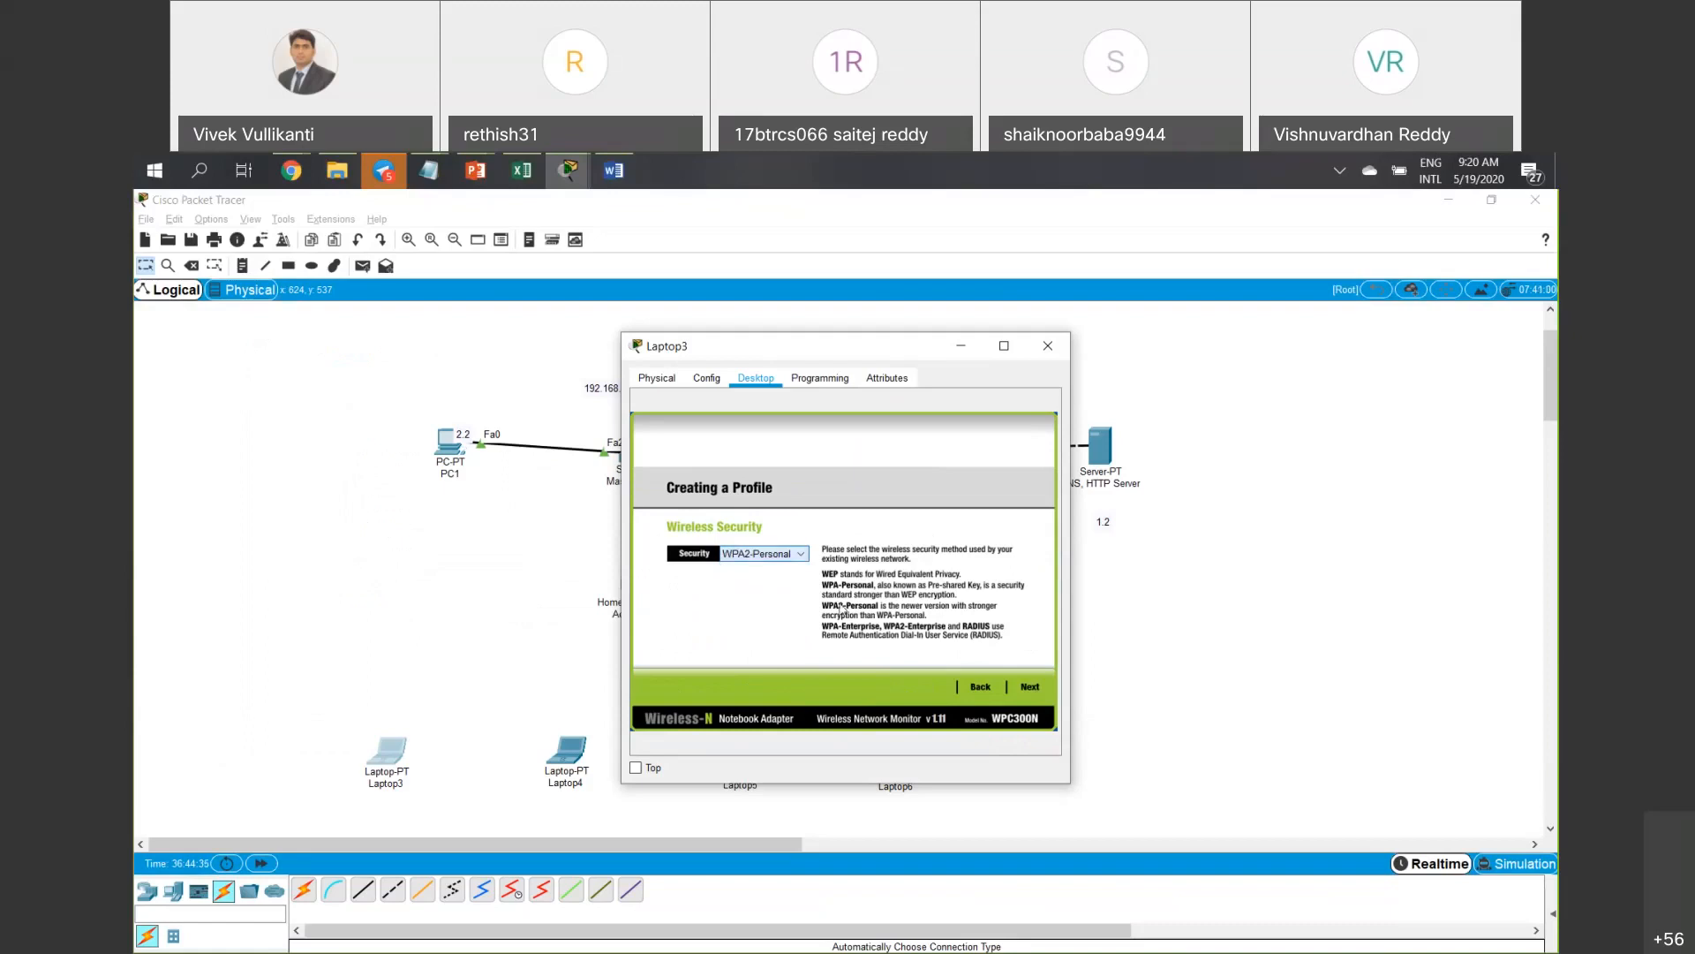
pyautogui.click(1030, 689)
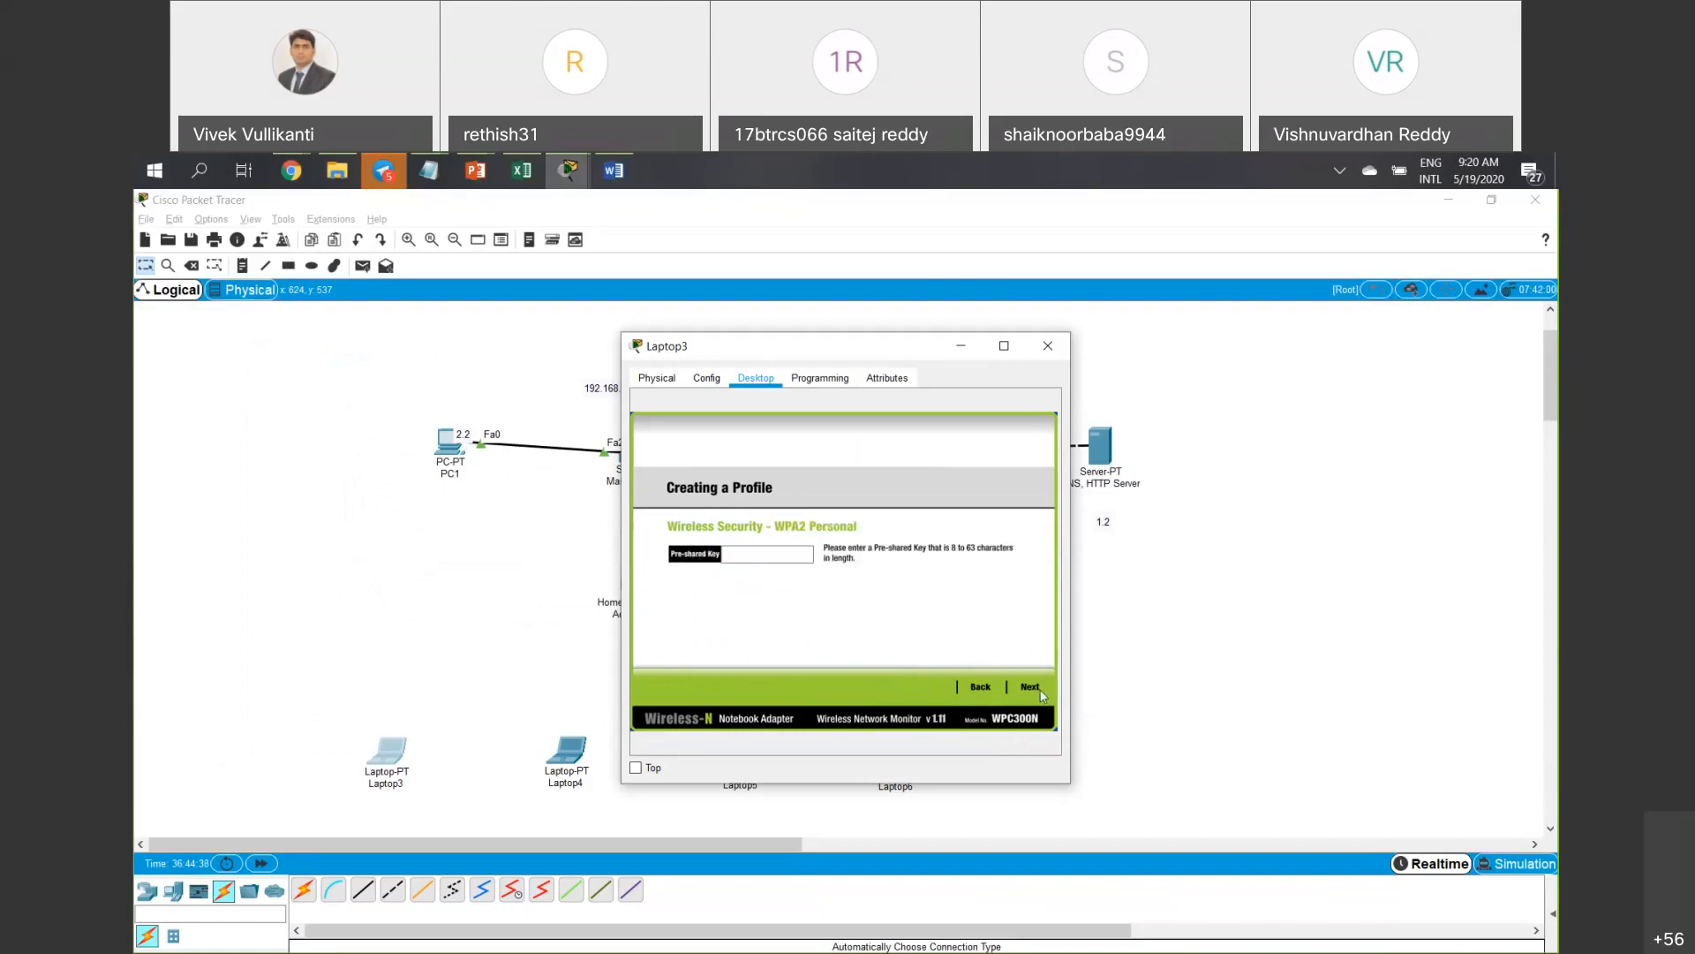
pyautogui.click(789, 555)
pyautogui.write('123456789')
pyautogui.hotkey('ctrl', 'a')
pyautogui.write('12345678')
# Save the profile, reconnect Laptop3 to the access point, and close its window.
pyautogui.click(1034, 689)
pyautogui.click(1035, 697)
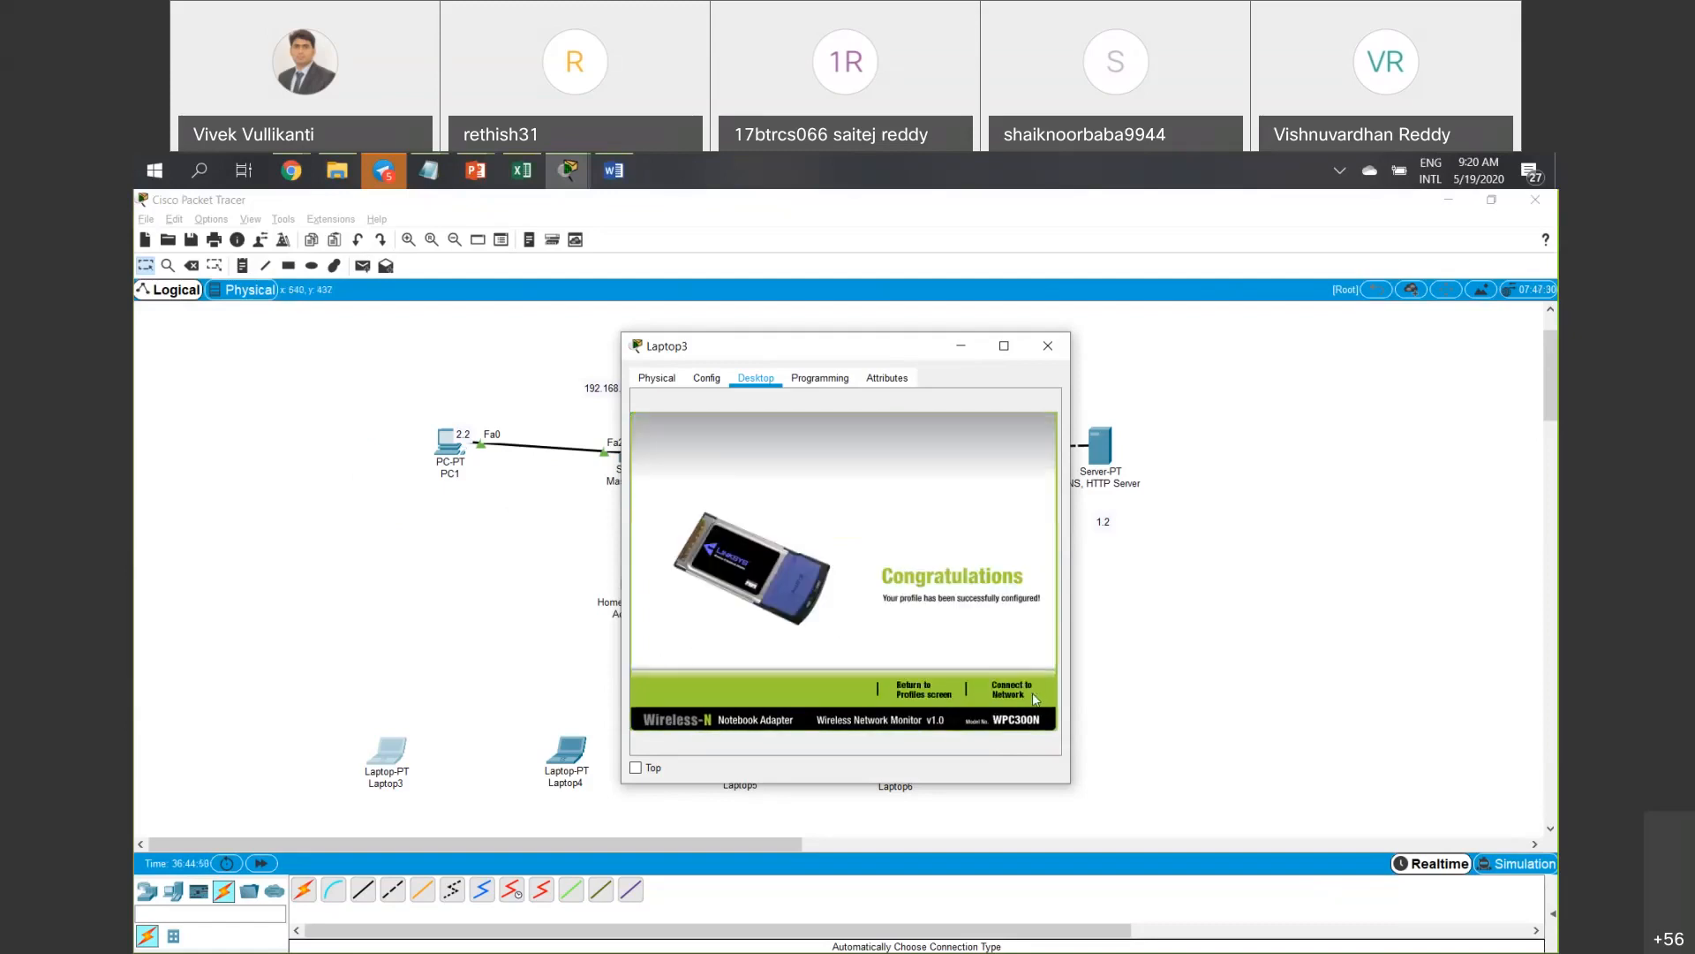
pyautogui.click(1035, 697)
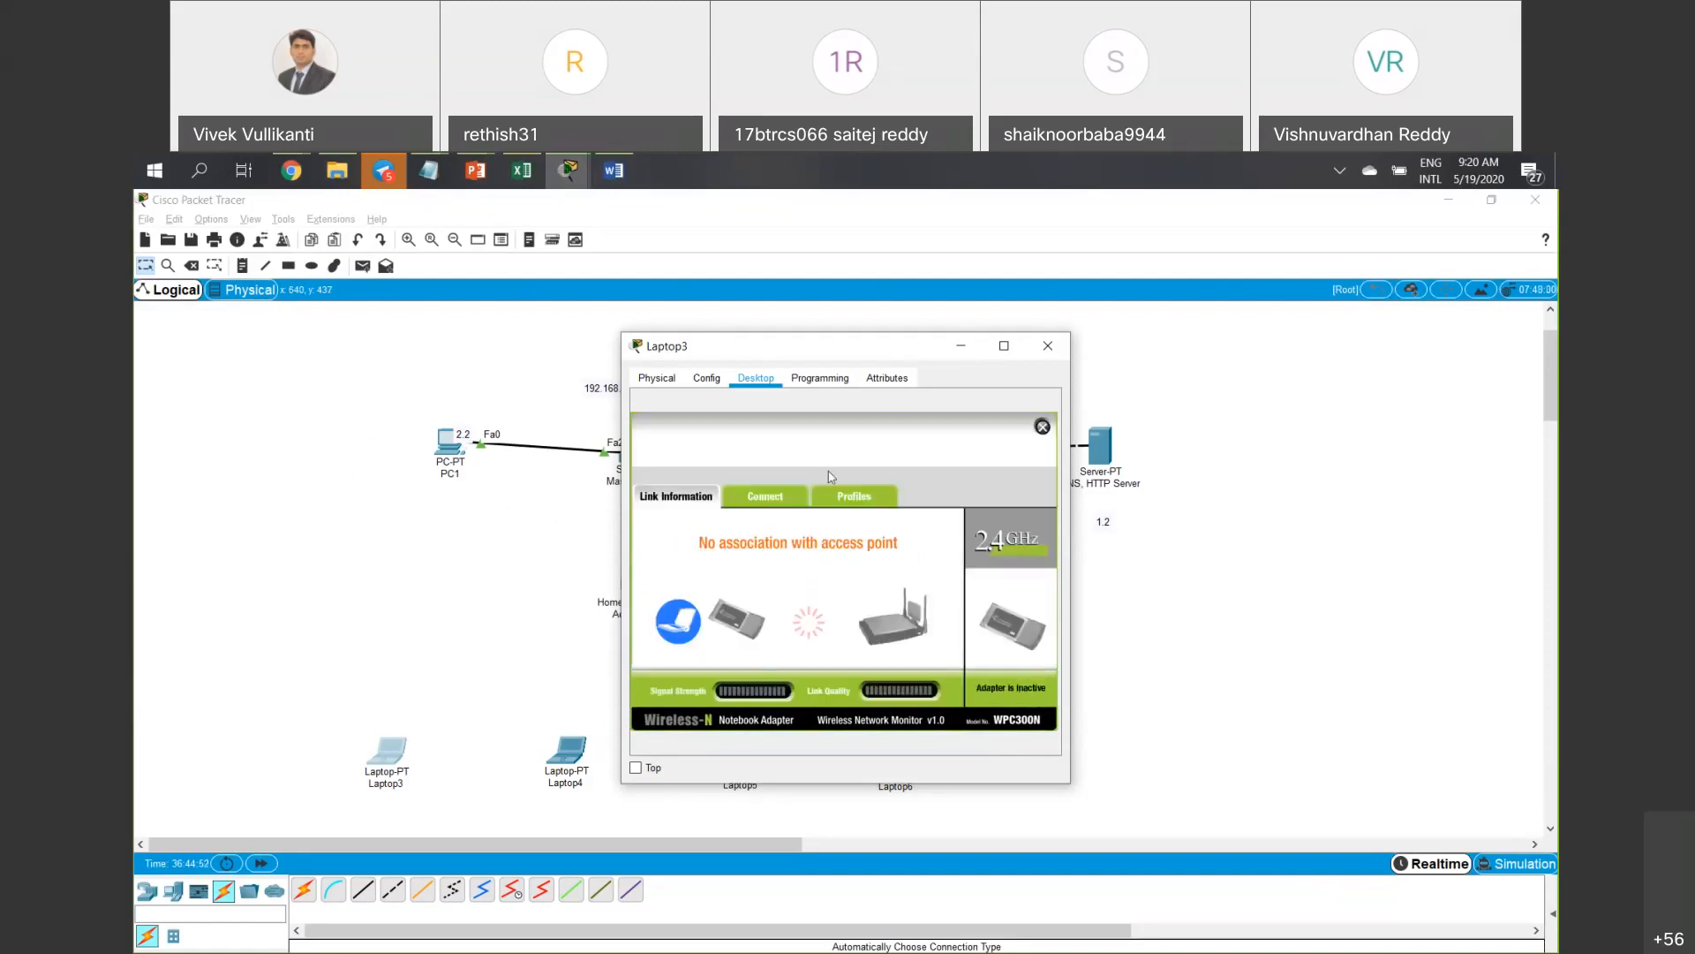
pyautogui.click(856, 499)
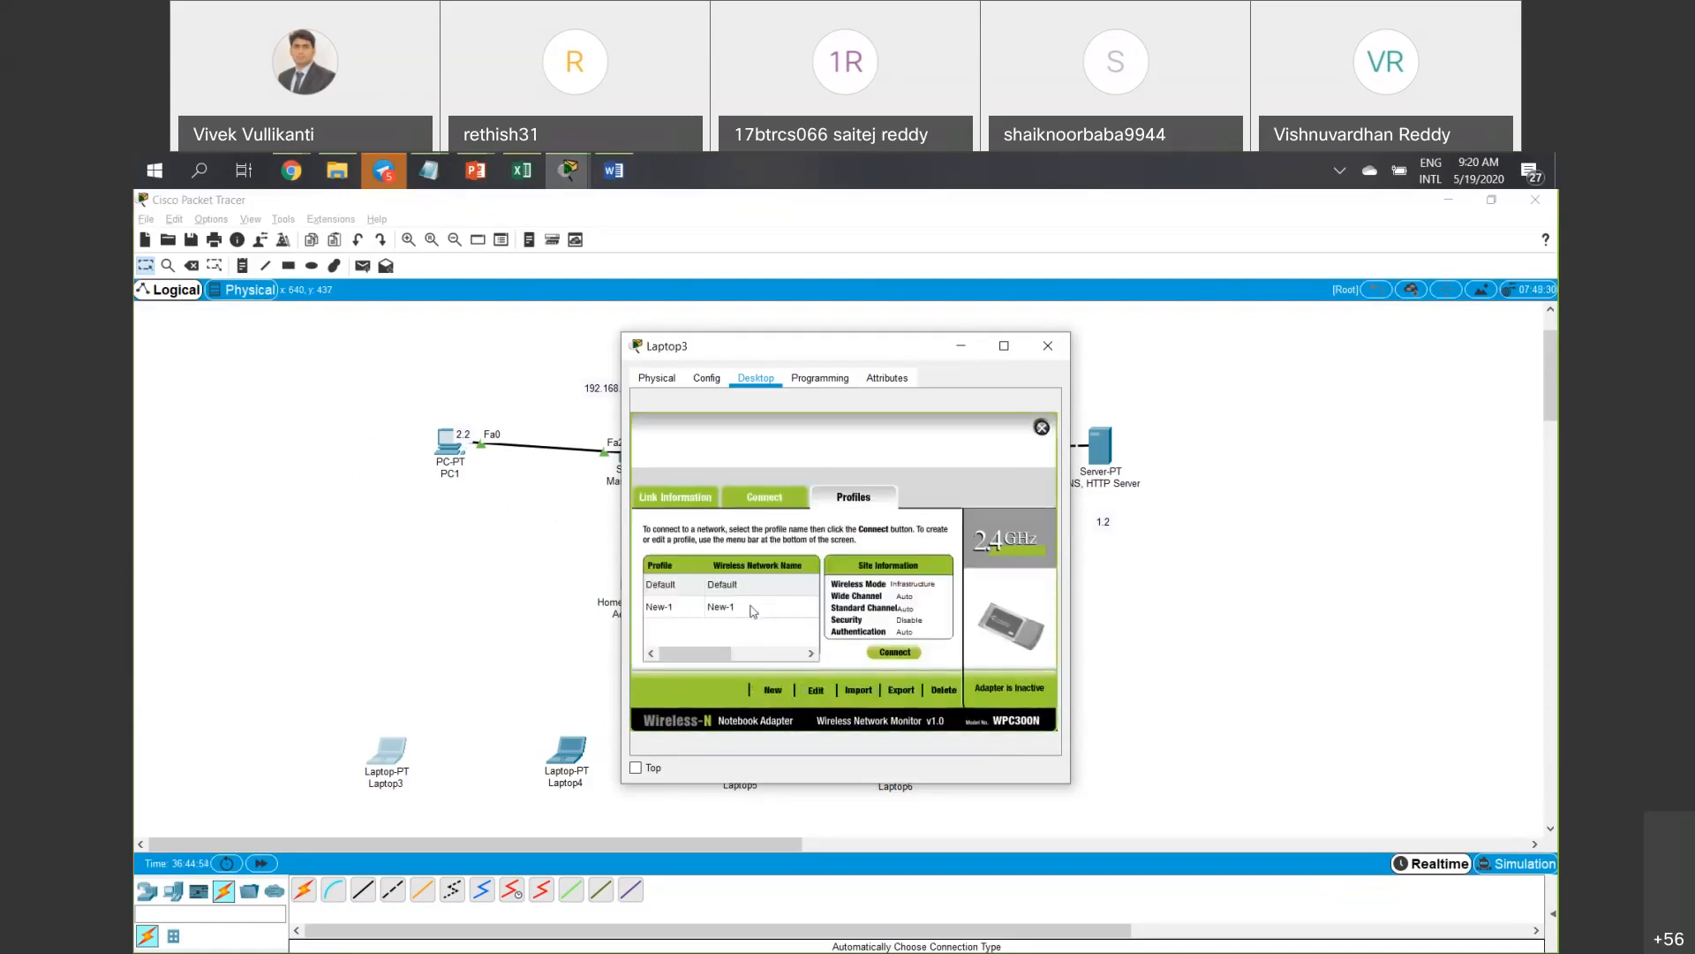
pyautogui.click(1048, 346)
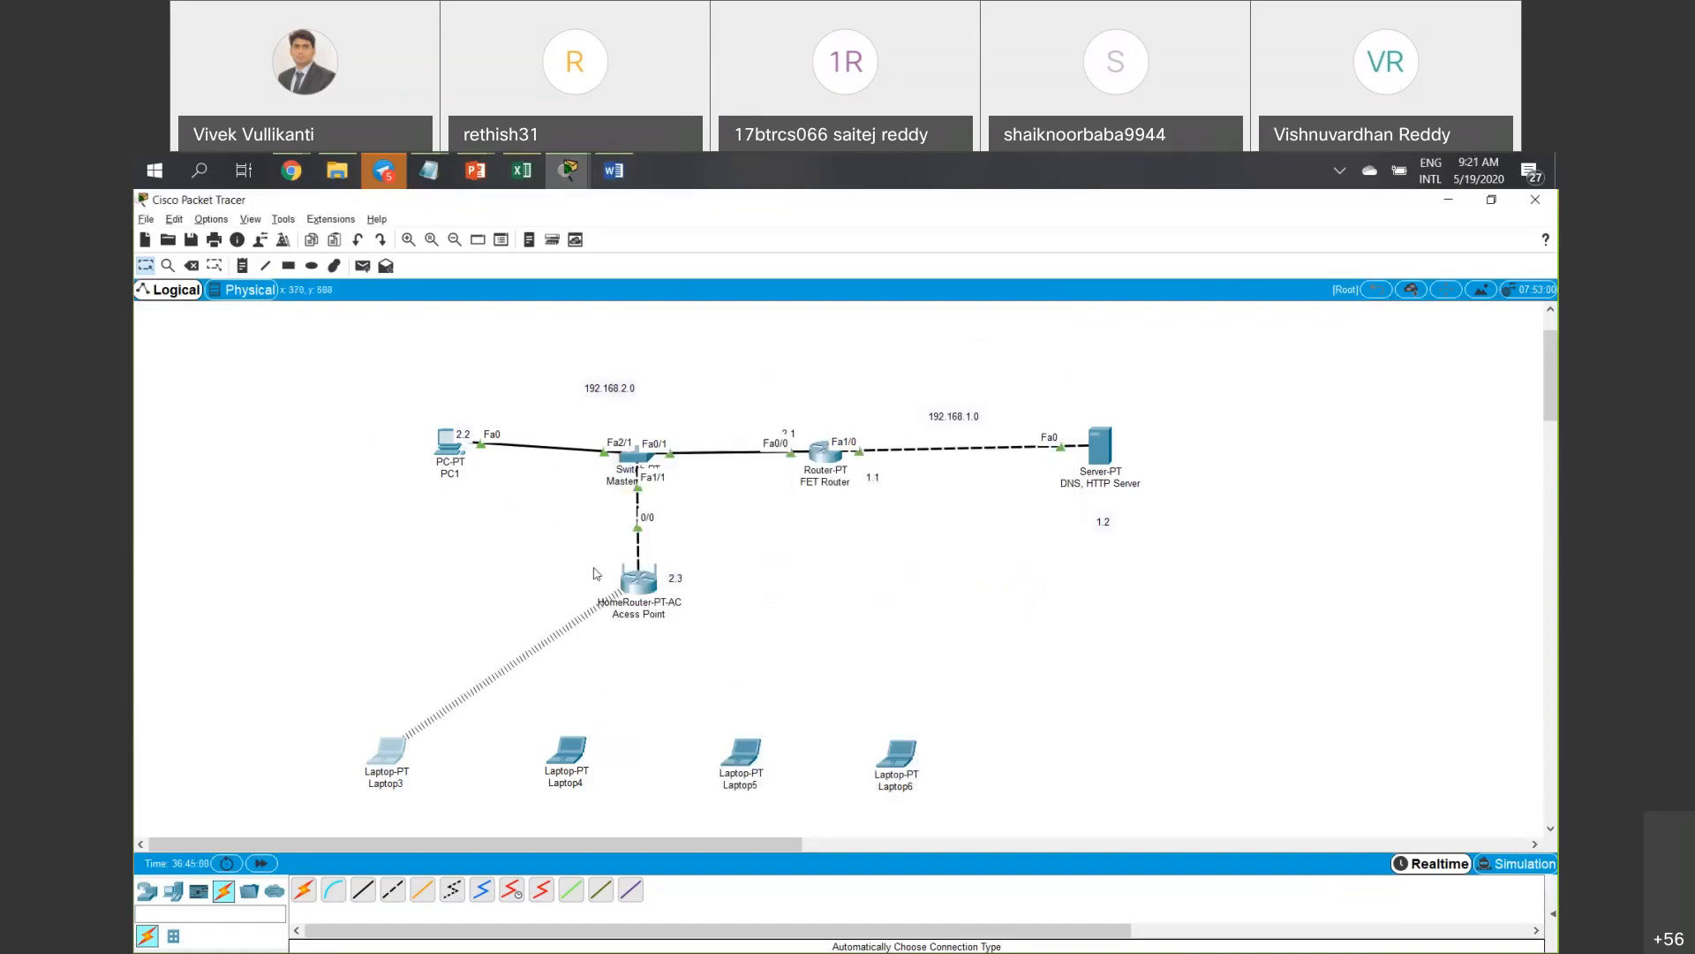
# Select the laptops and open Laptop4's configuration window.
pyautogui.moveTo(513, 780); pyautogui.dragTo(1028, 678)
pyautogui.click(1090, 749)
pyautogui.moveTo(1114, 802); pyautogui.dragTo(529, 701)
pyautogui.doubleClick(566, 751)
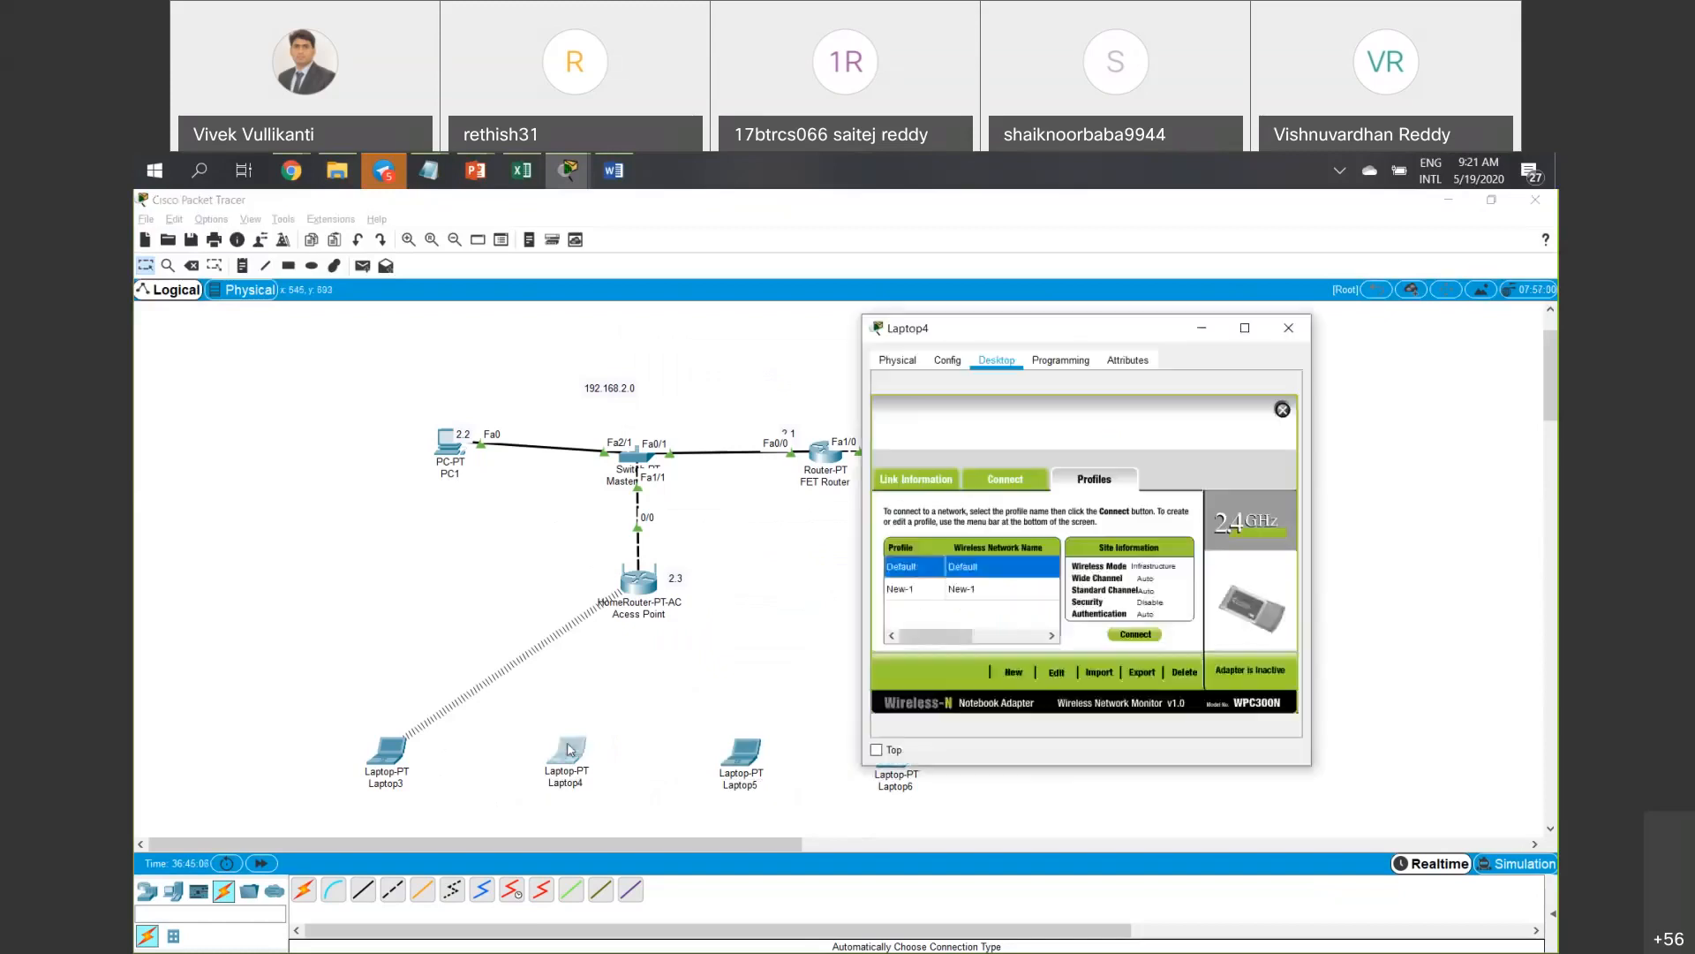
pyautogui.moveTo(1020, 328); pyautogui.dragTo(850, 305)
# Try connecting Laptop4 with its existing New-1 profile.
pyautogui.click(840, 568)
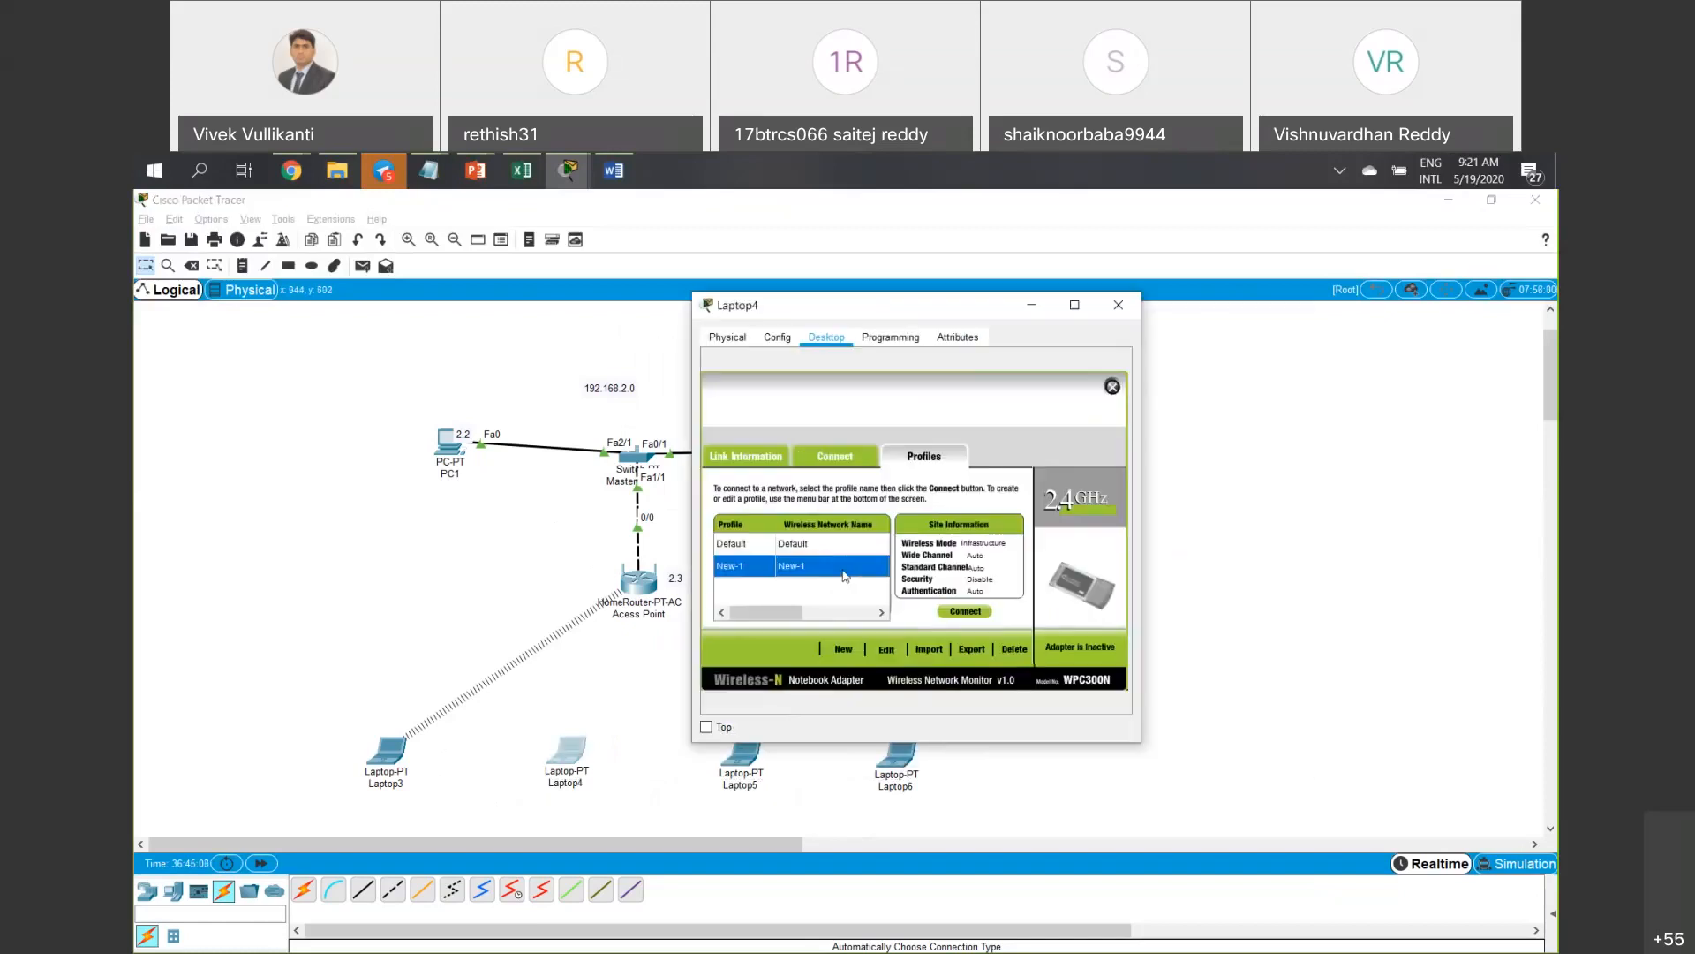
pyautogui.click(952, 615)
pyautogui.click(800, 570)
pyautogui.click(955, 616)
pyautogui.click(843, 570)
pyautogui.click(951, 611)
pyautogui.click(846, 569)
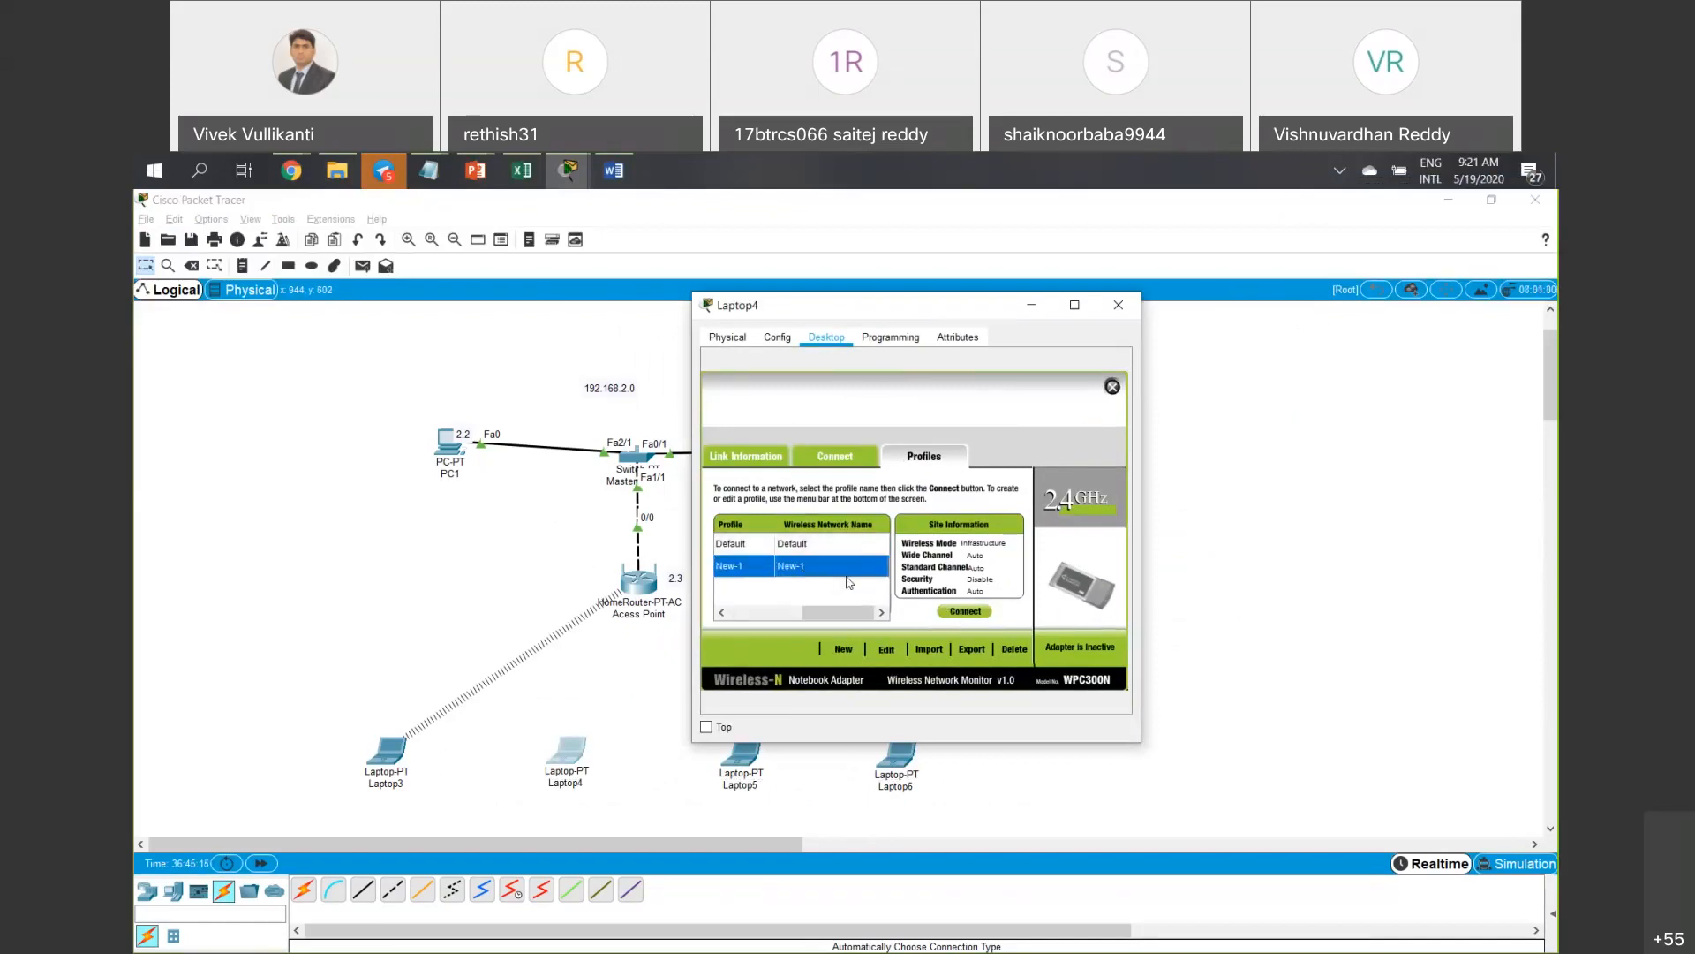
# Change Laptop4's New-1 profile to WPA2-Personal with the pre-shared key.
pyautogui.click(885, 649)
pyautogui.click(1057, 660)
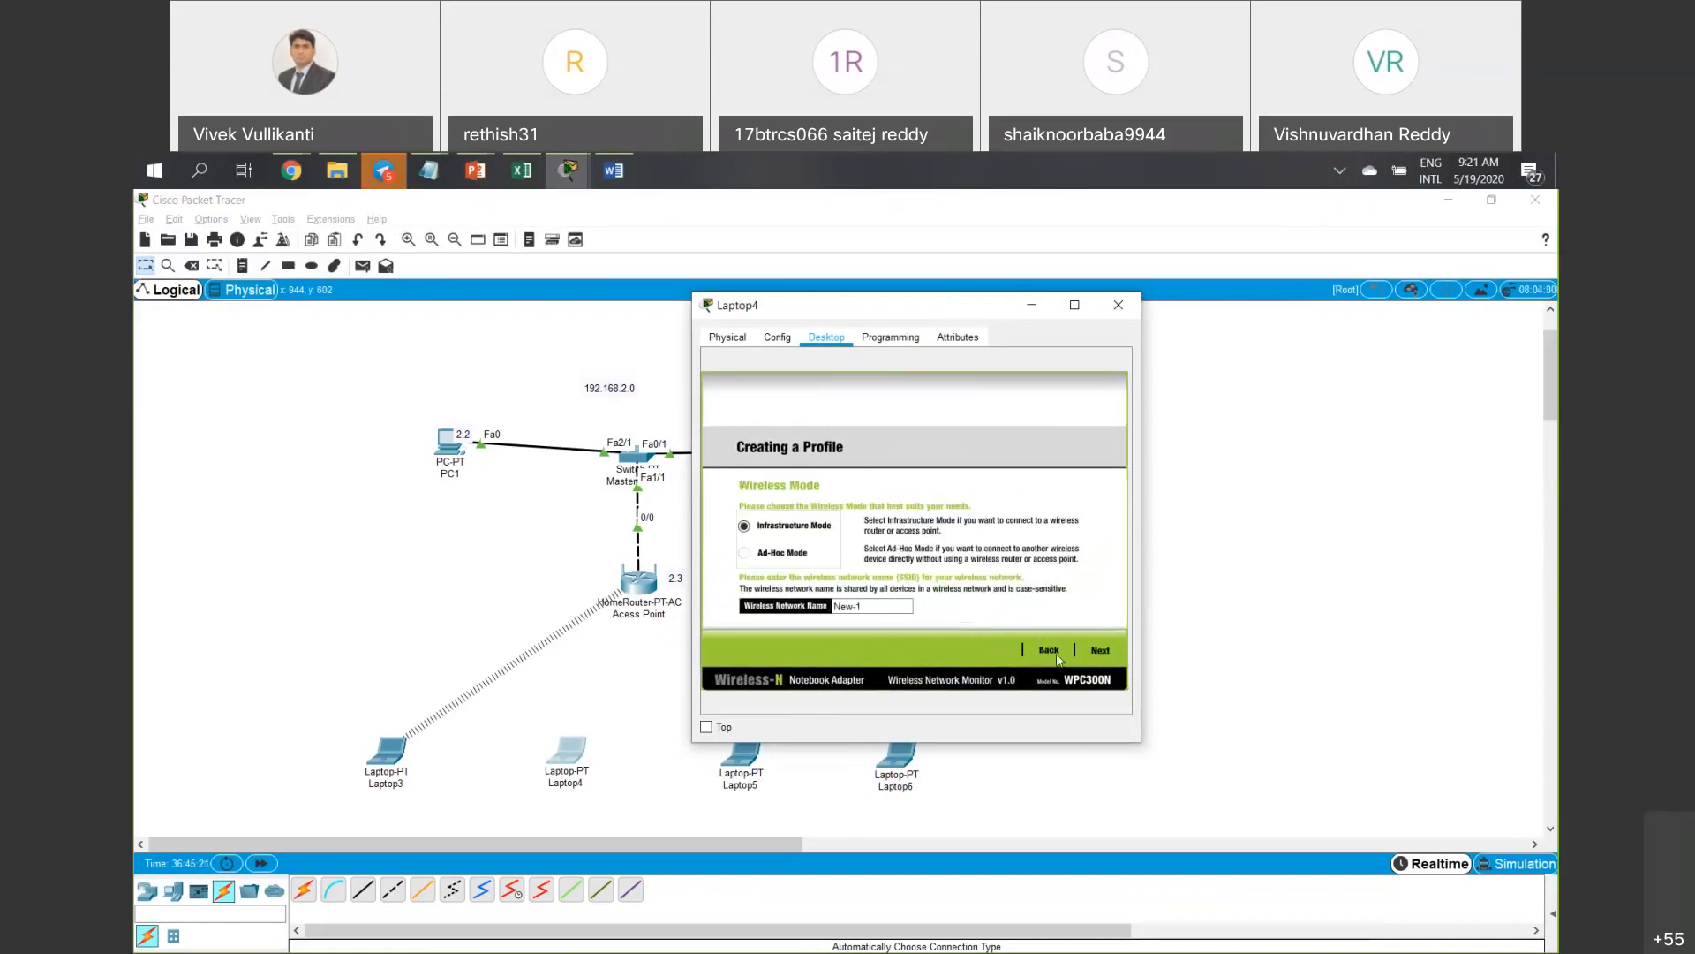
pyautogui.click(1095, 653)
pyautogui.click(853, 519)
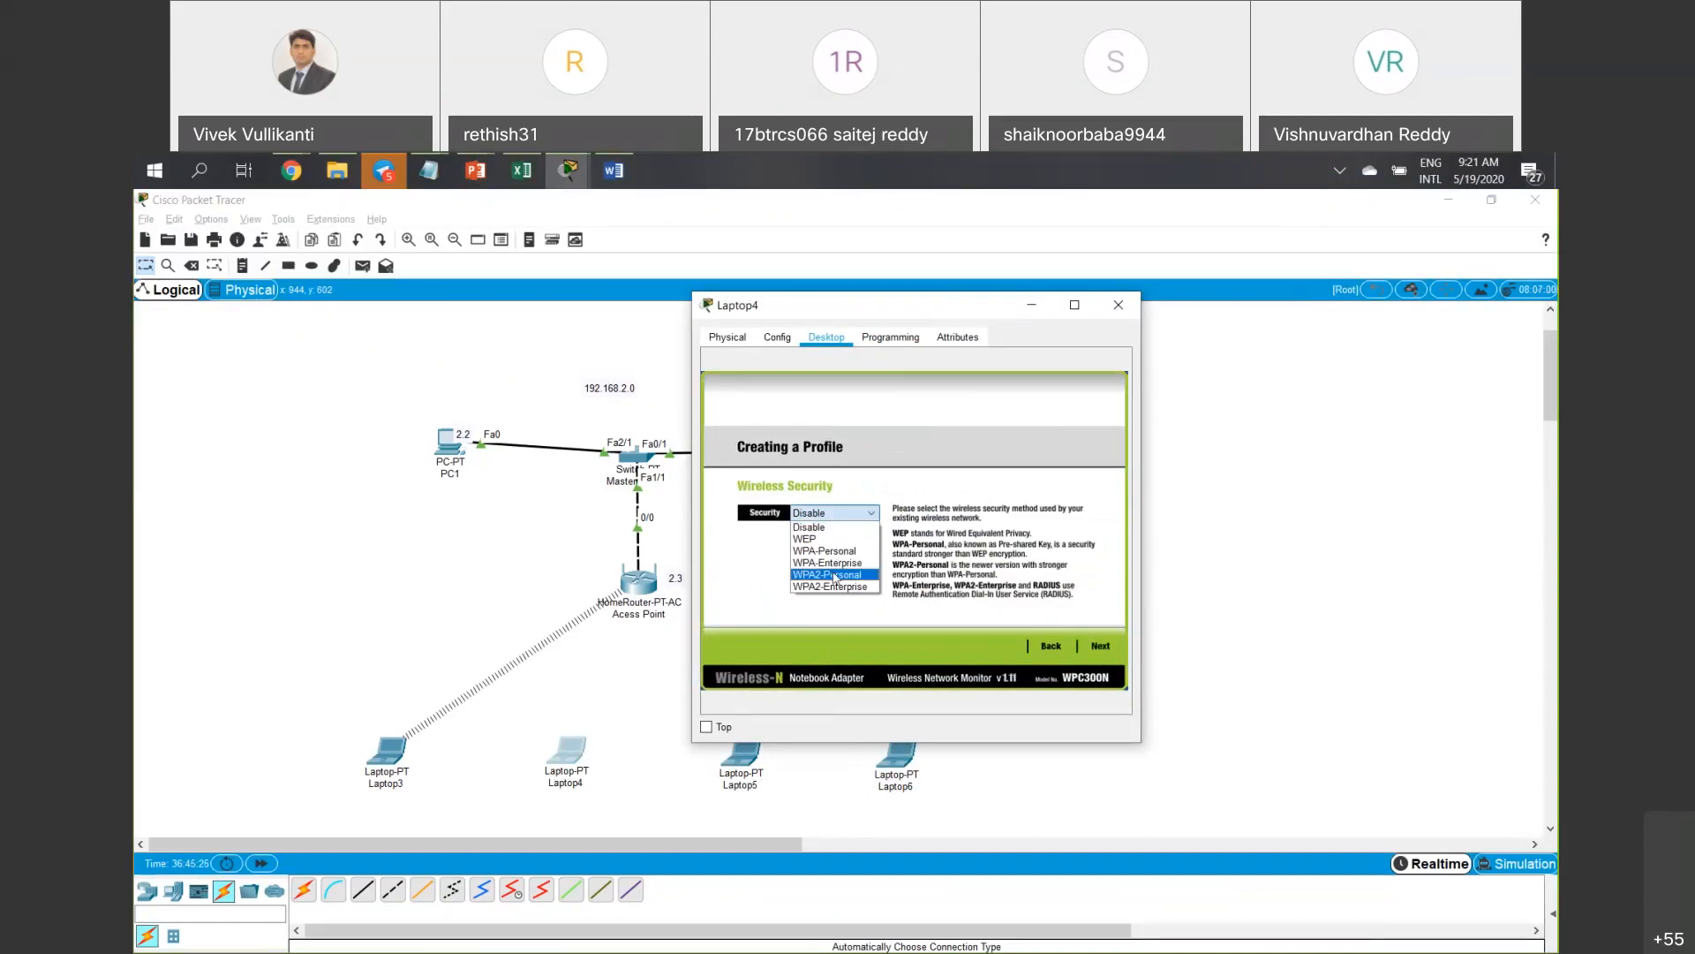
pyautogui.click(834, 578)
pyautogui.click(846, 520)
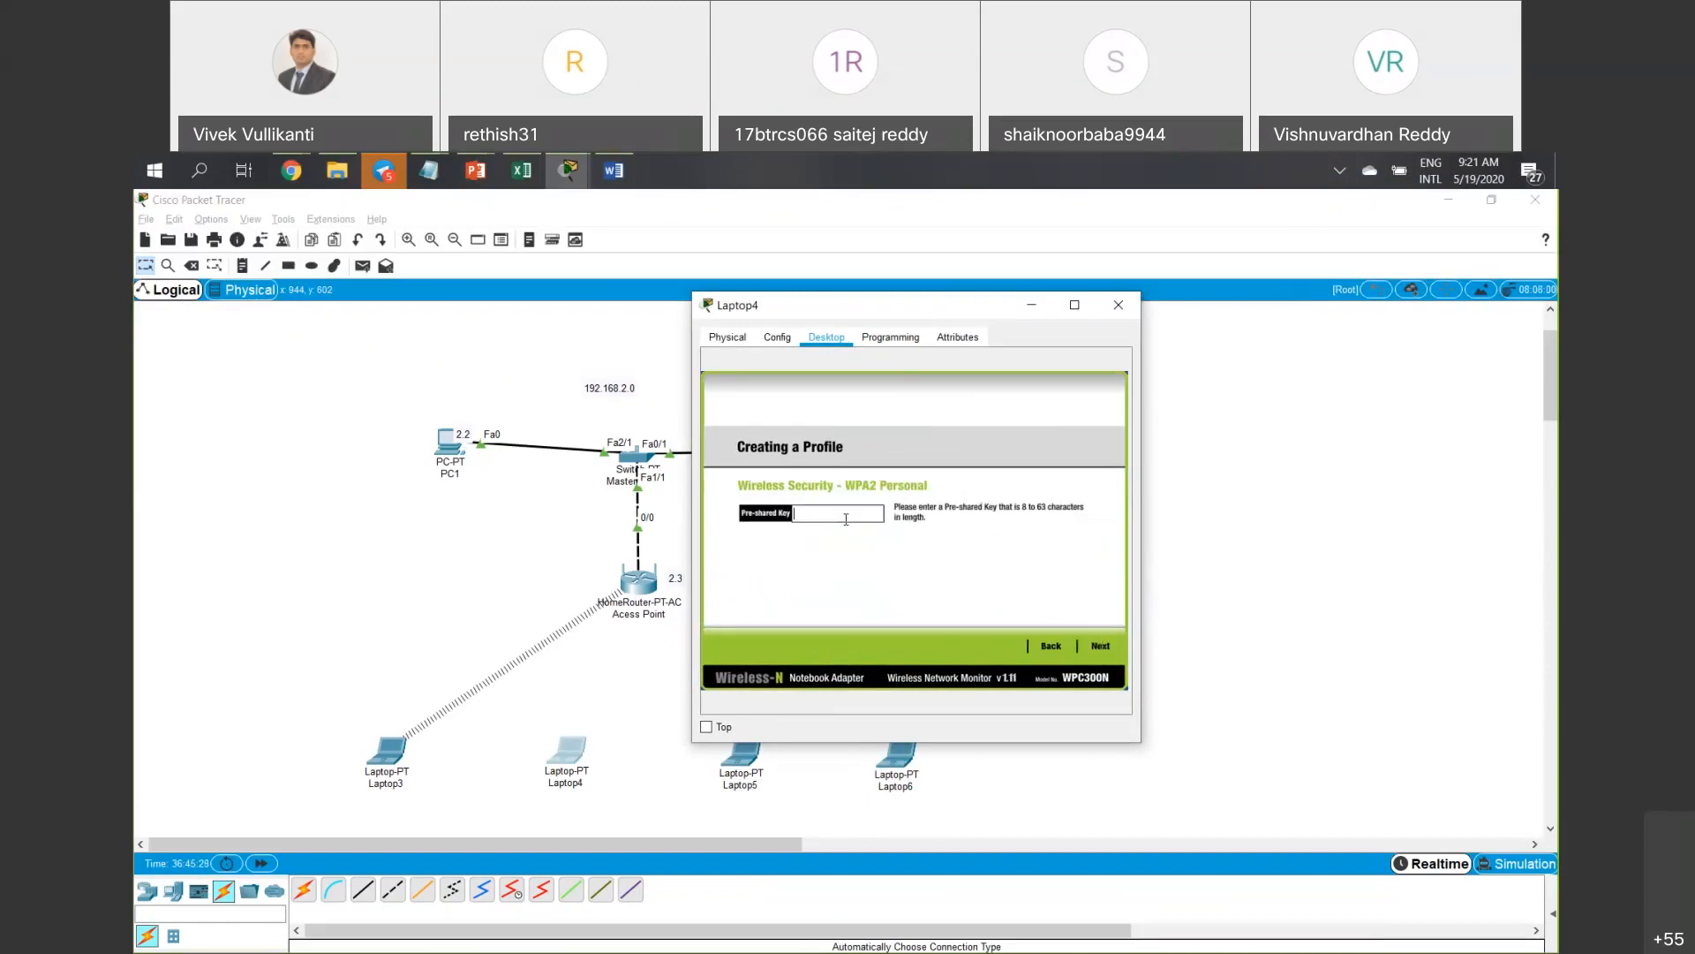
pyautogui.write('12345678')
# Save the profile, connect Laptop4 using New-1, and close its window.
pyautogui.click(1101, 654)
pyautogui.click(1101, 652)
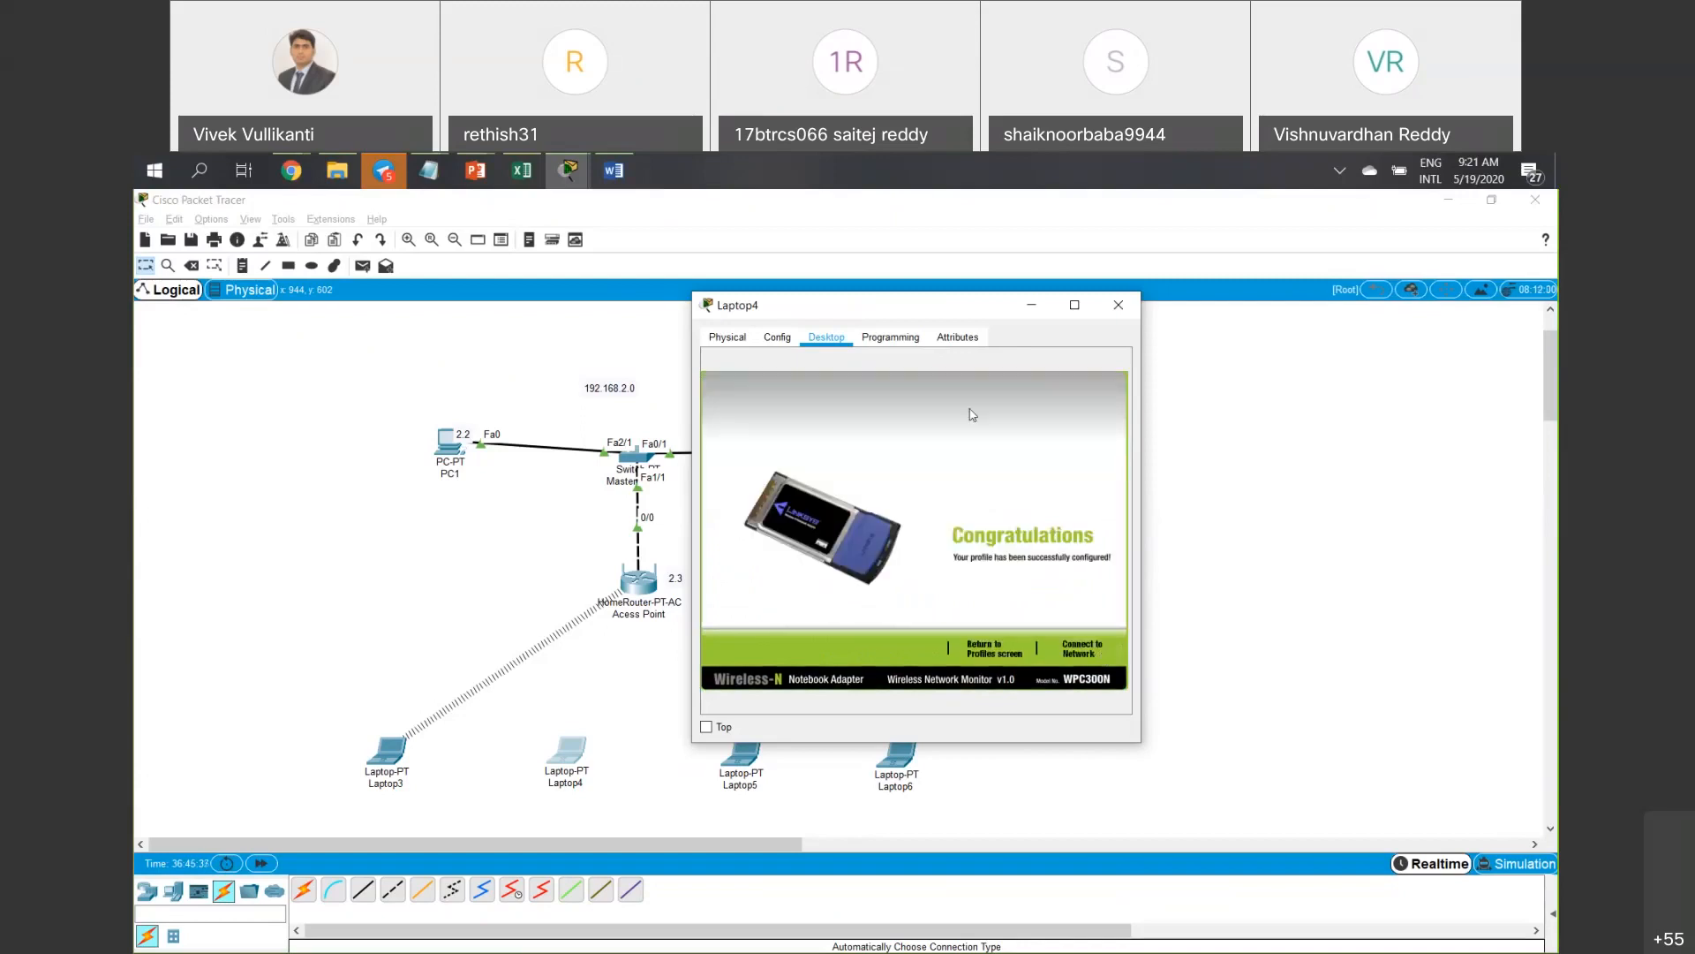
pyautogui.click(1070, 653)
pyautogui.click(936, 457)
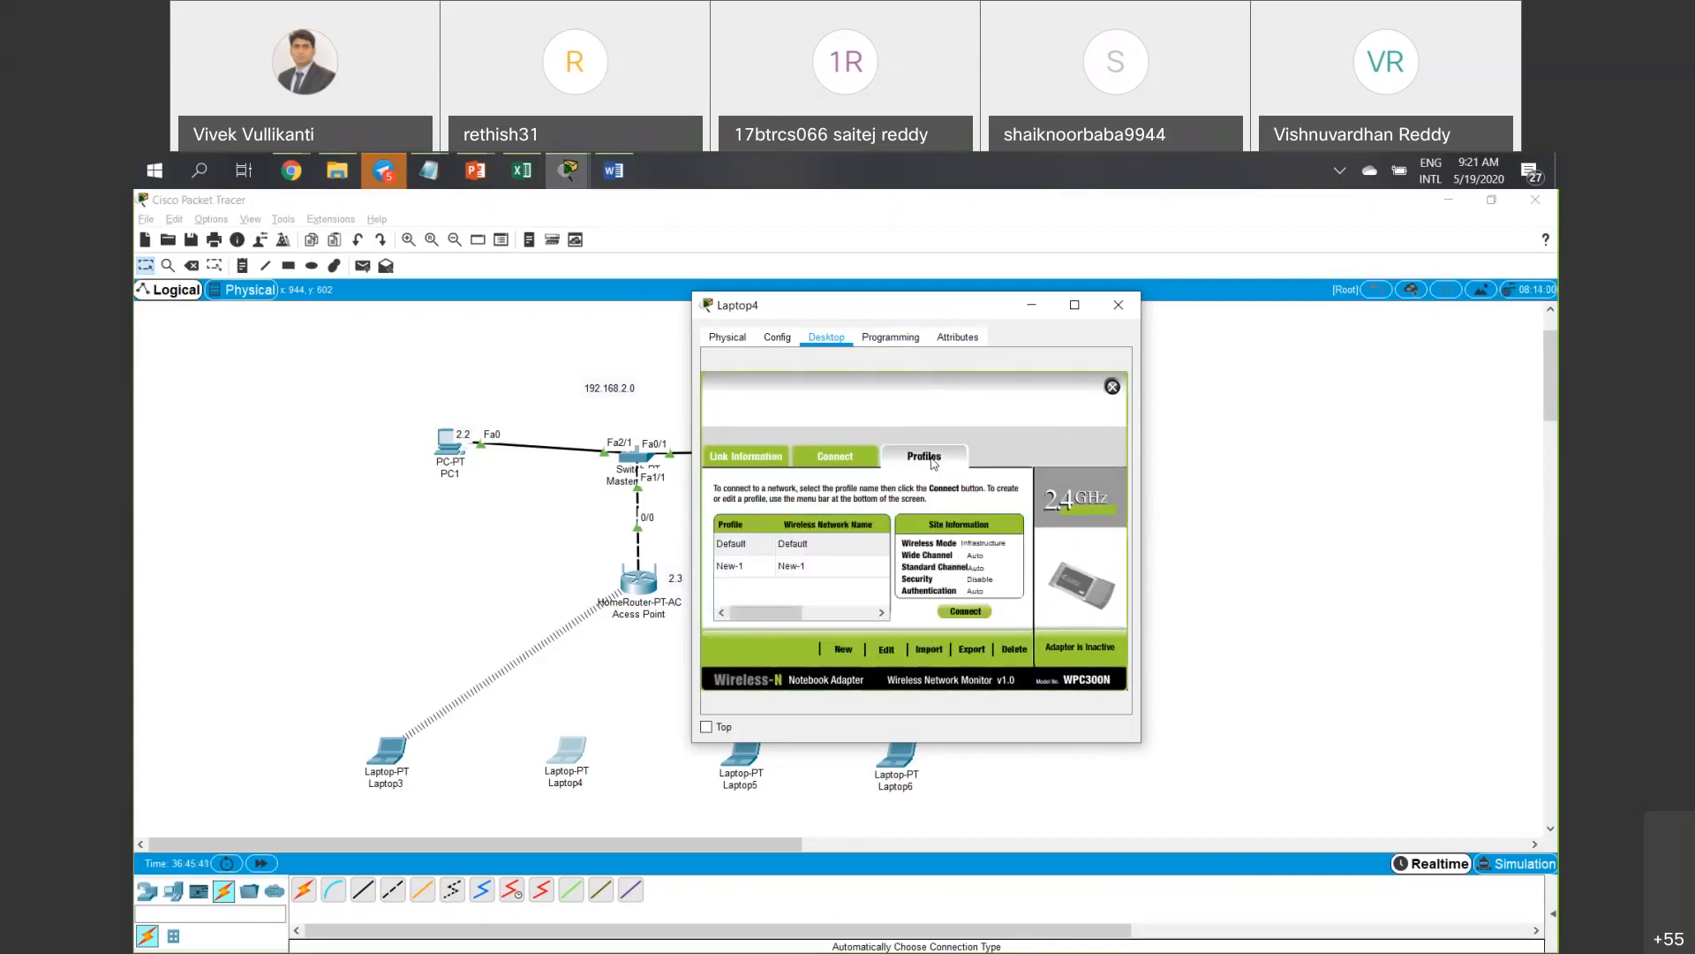
pyautogui.click(822, 569)
pyautogui.click(965, 611)
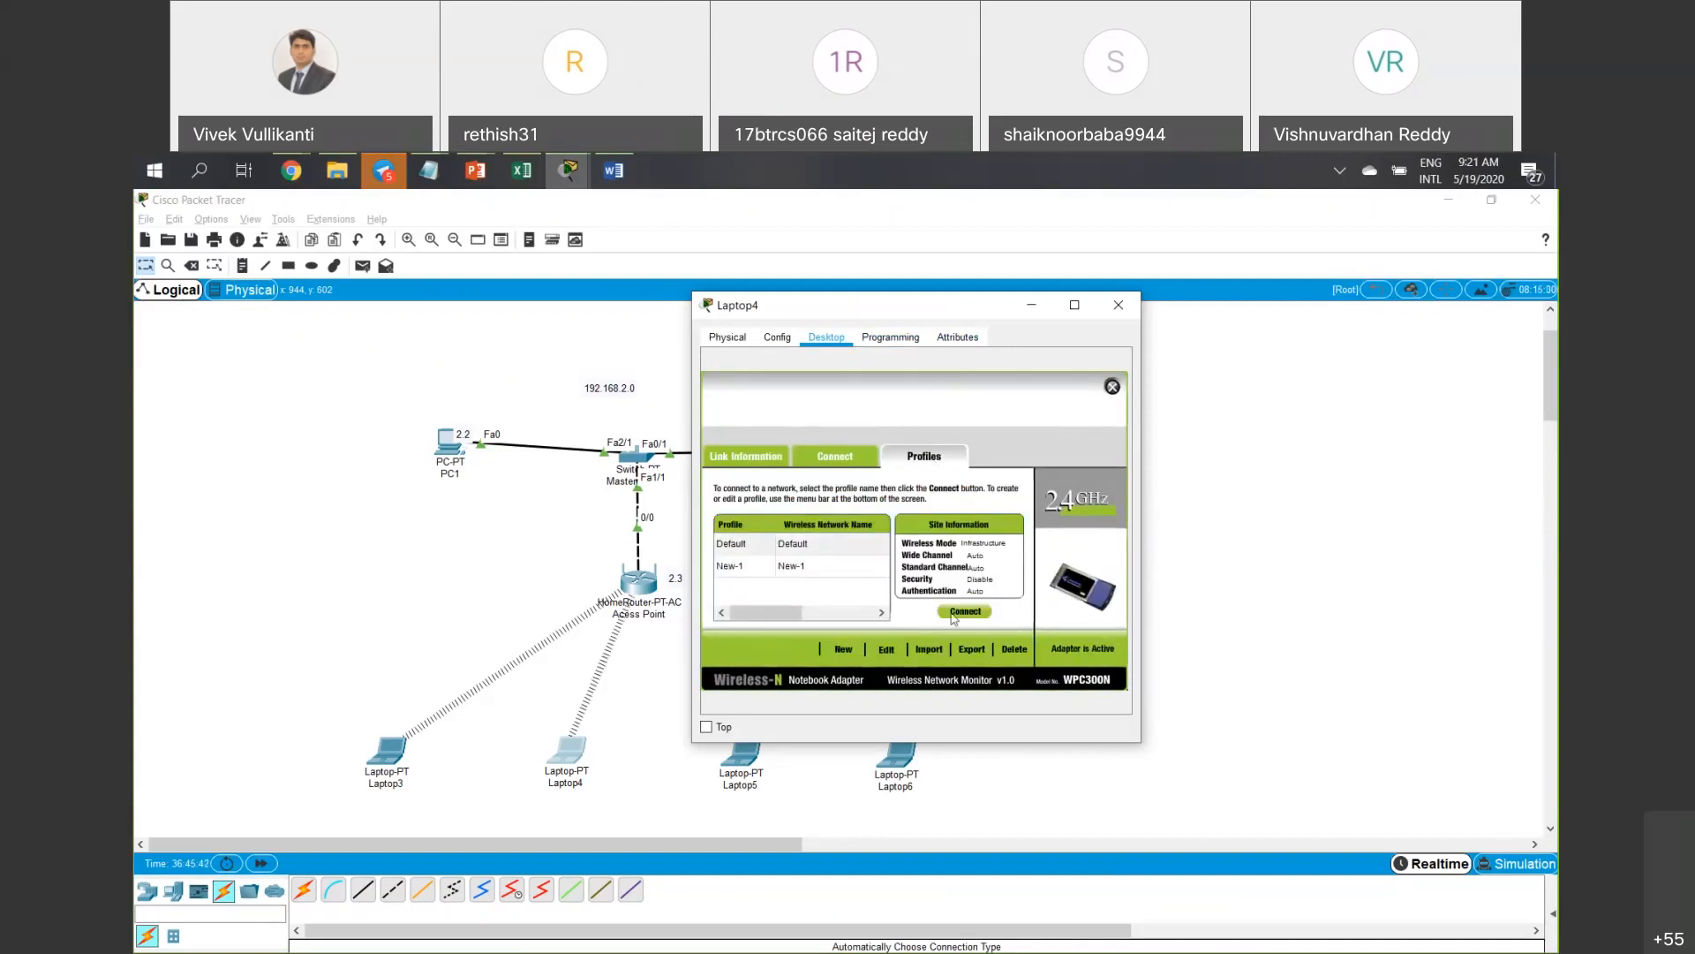
pyautogui.click(886, 569)
pyautogui.click(965, 611)
pyautogui.click(1117, 307)
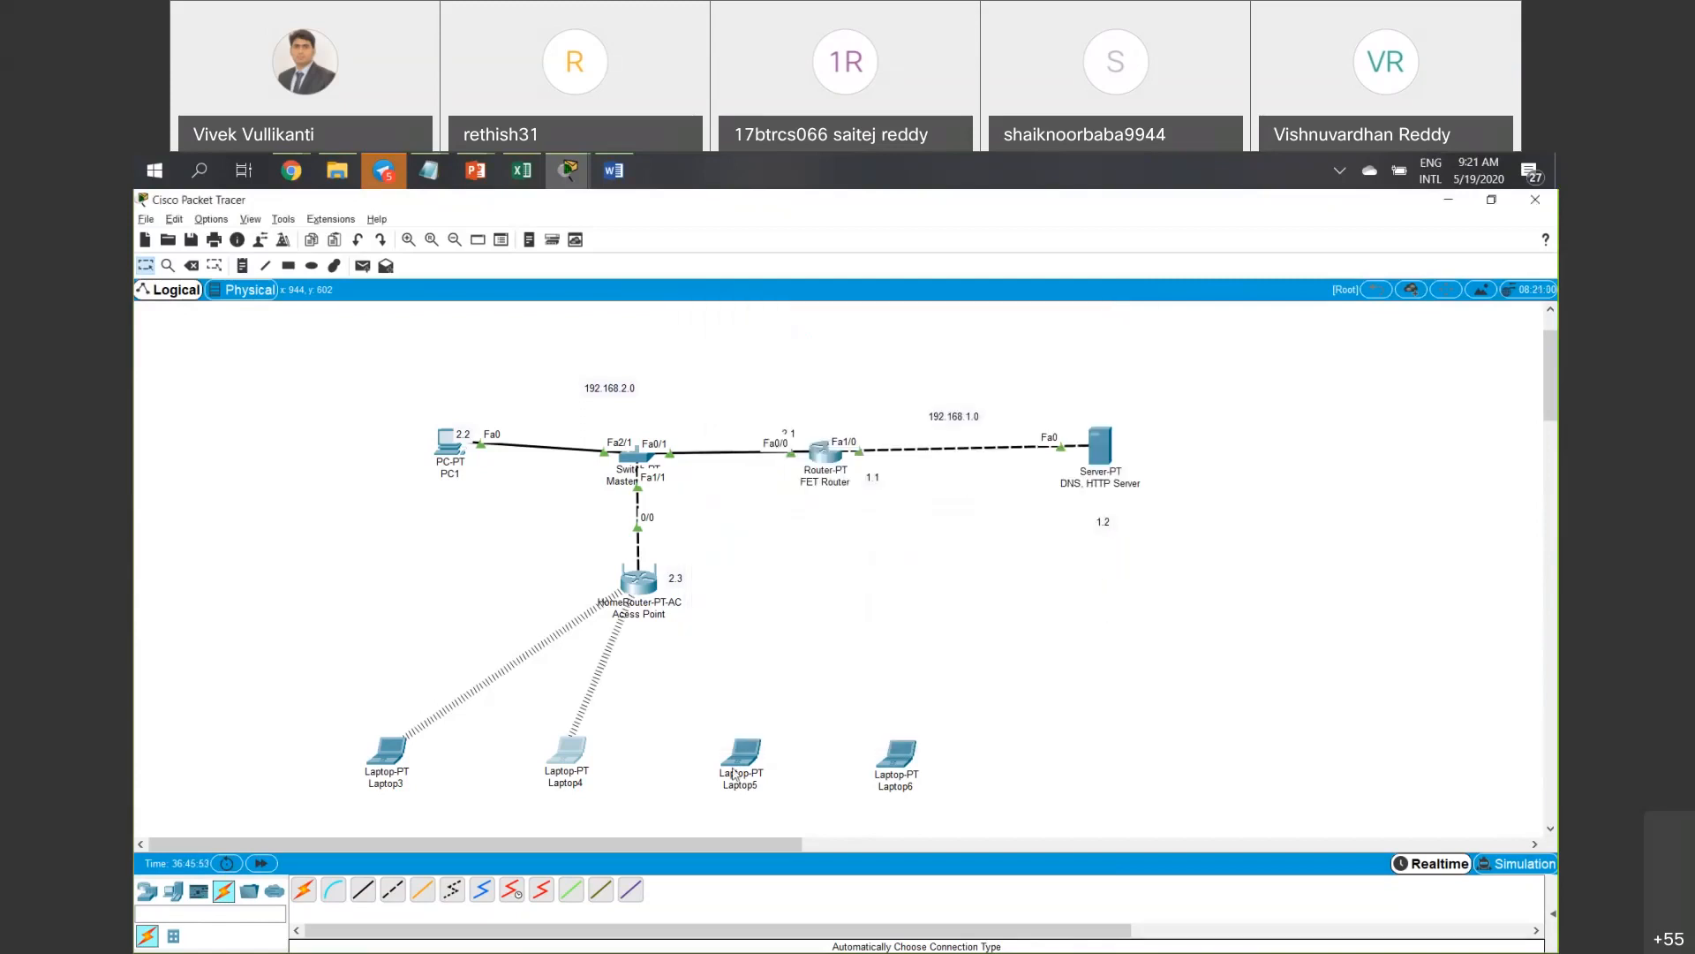
# Select the New-1 profile in Laptop5's PC Wireless utility.
pyautogui.click(741, 765)
pyautogui.scroll(-1, 701, 473)
pyautogui.click(691, 570)
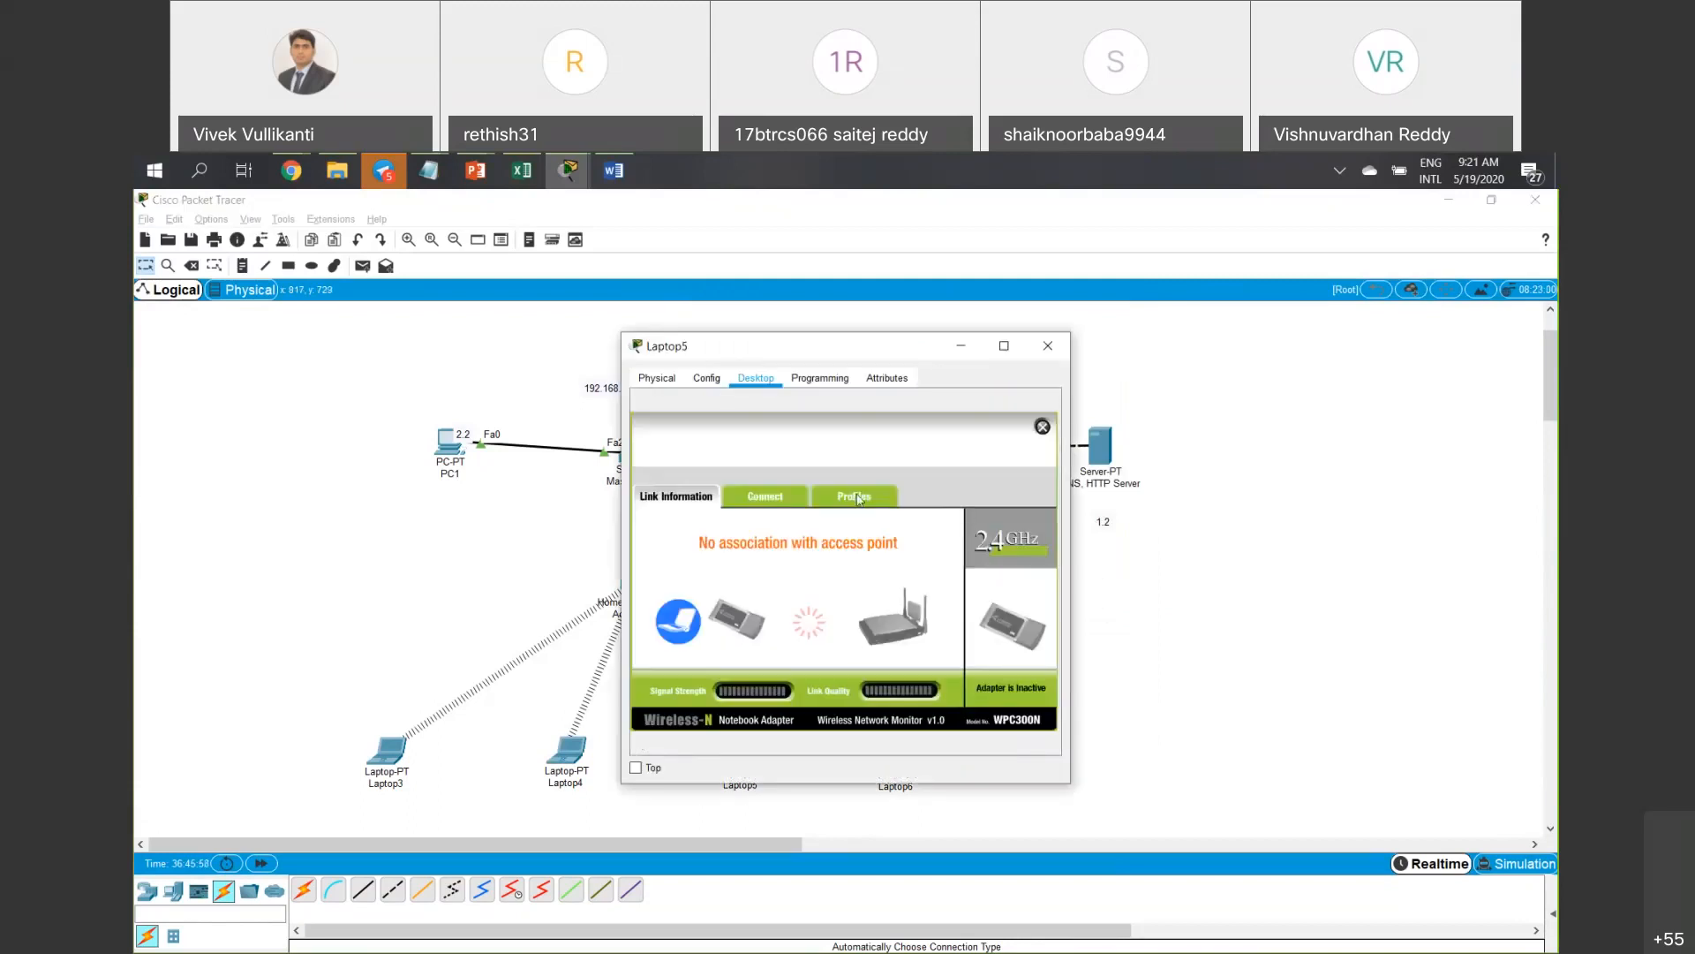
pyautogui.click(855, 496)
pyautogui.click(737, 609)
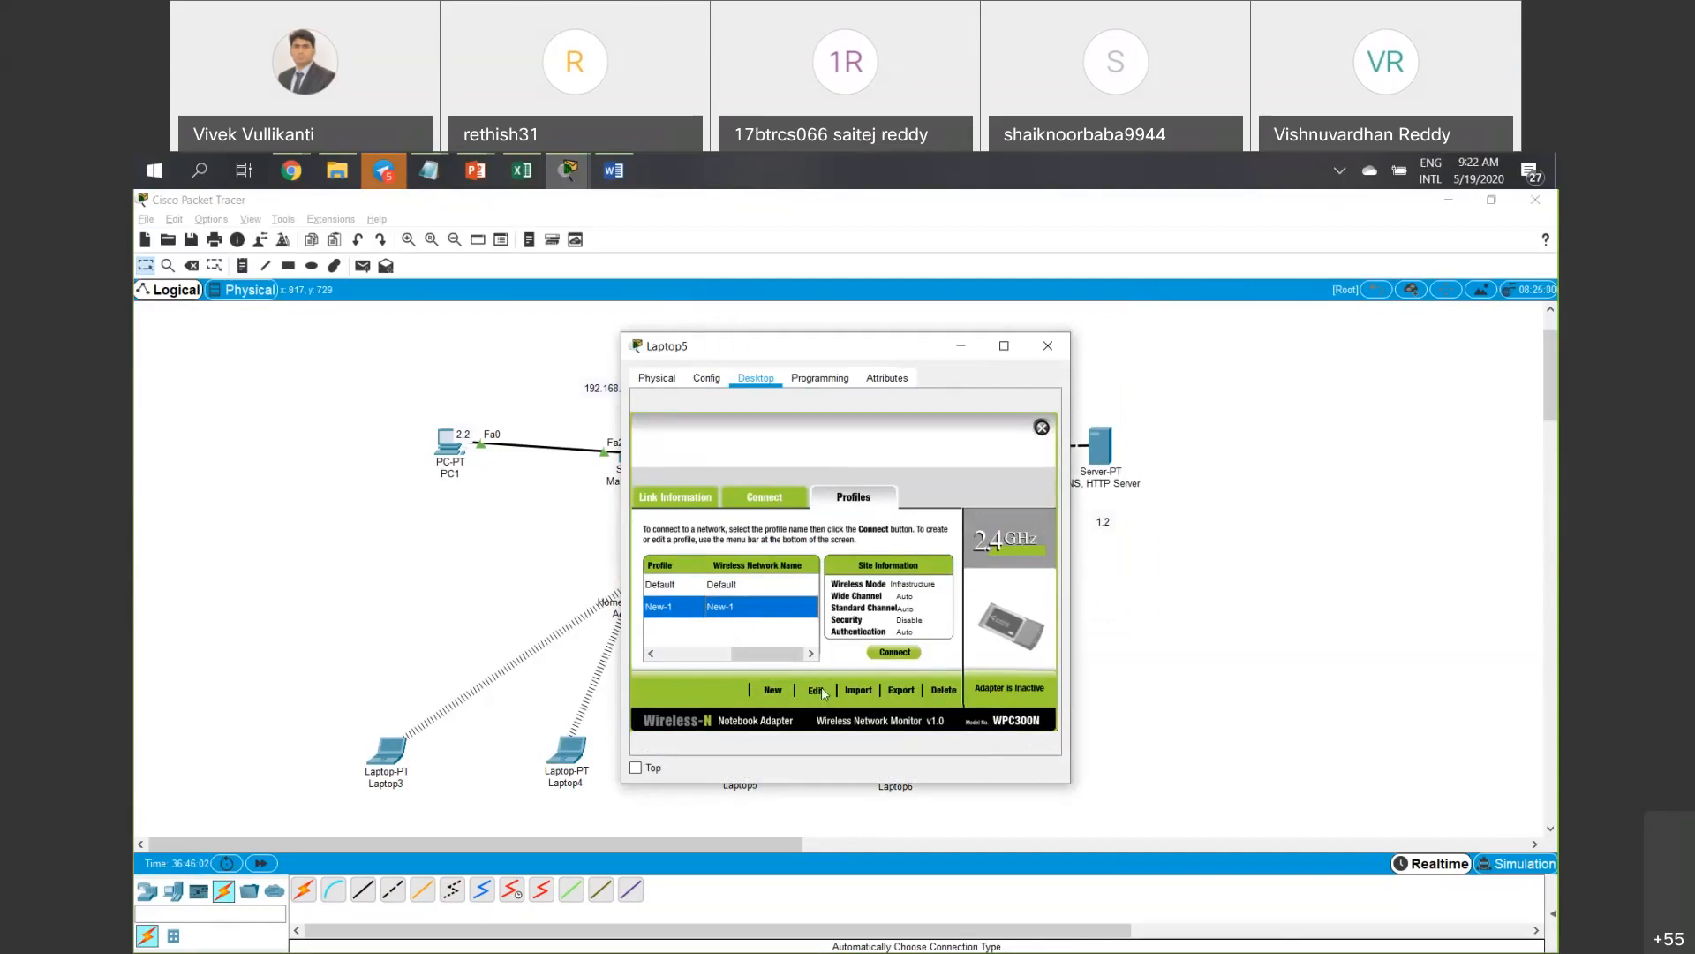
# Change Laptop5's New-1 profile to WPA2-Personal with the pre-shared key and save it.
pyautogui.click(817, 690)
pyautogui.click(980, 696)
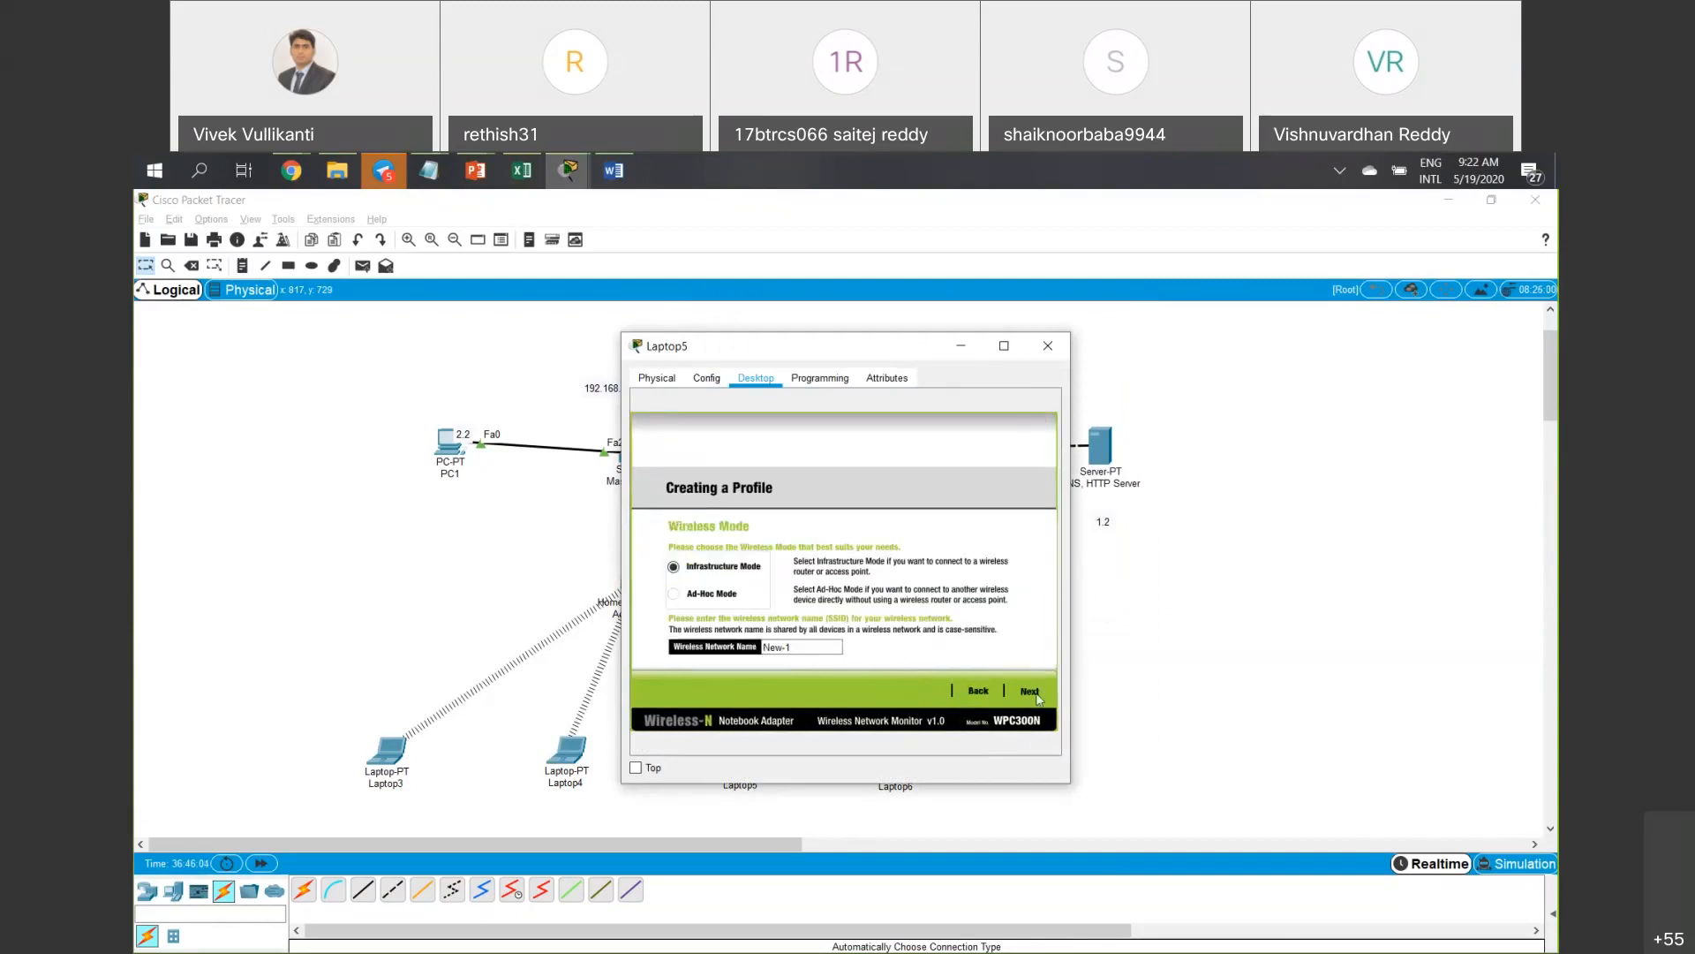
pyautogui.click(1030, 692)
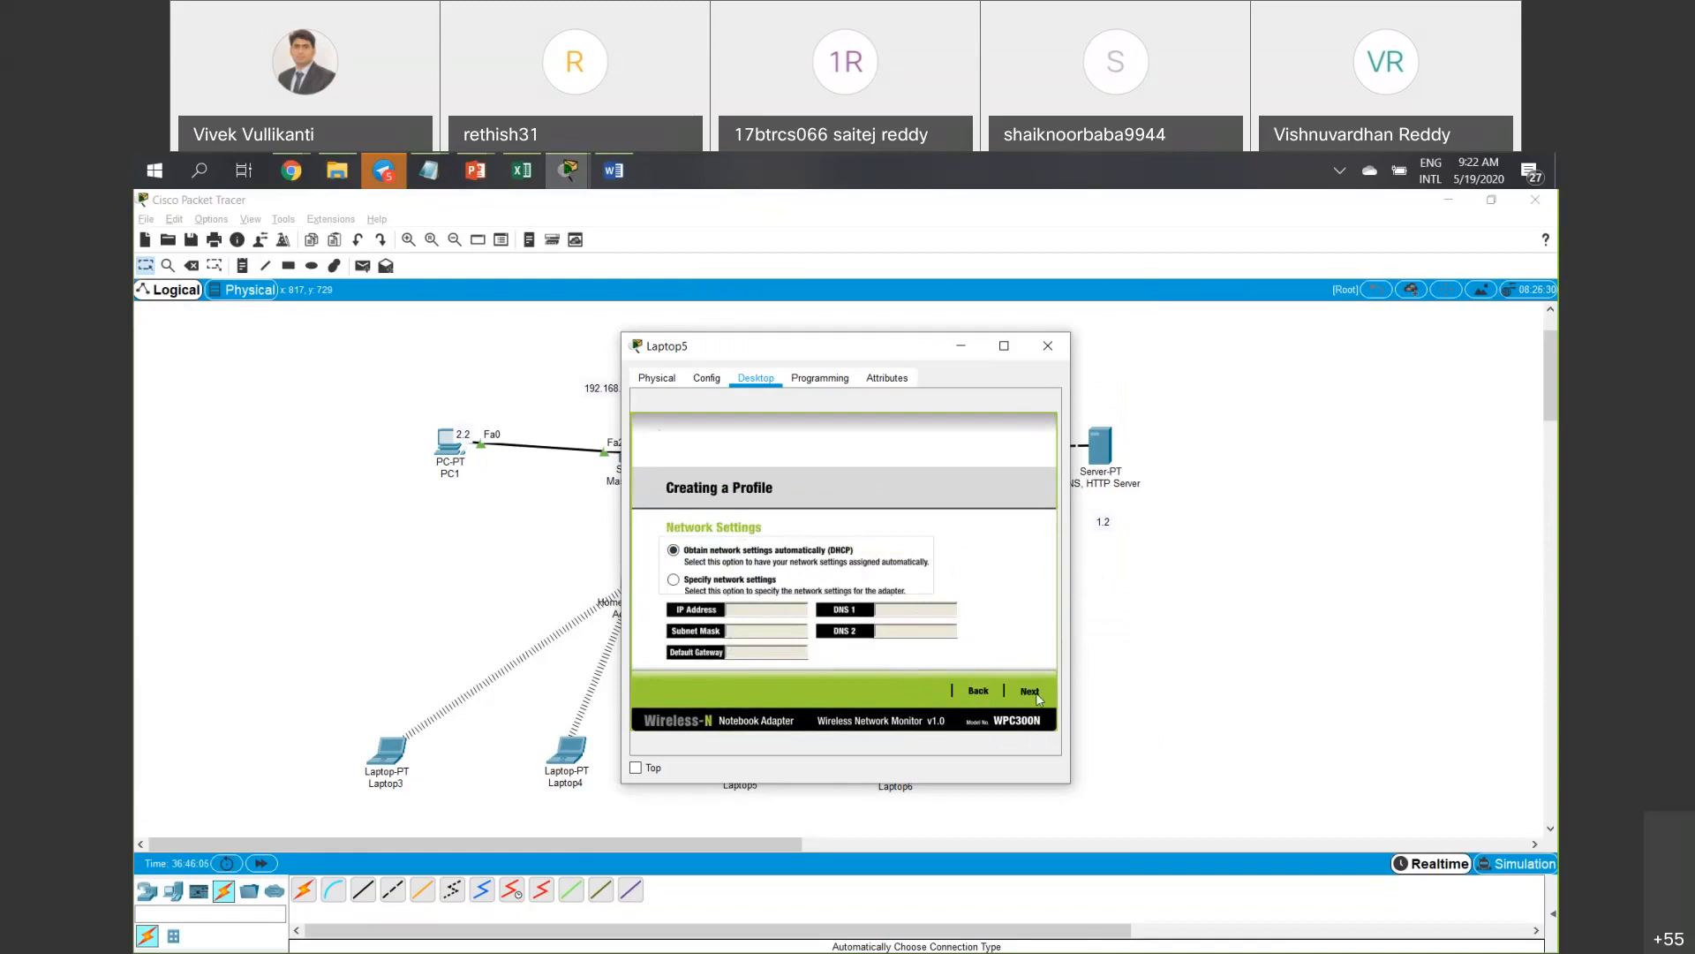
pyautogui.click(1029, 692)
pyautogui.click(793, 555)
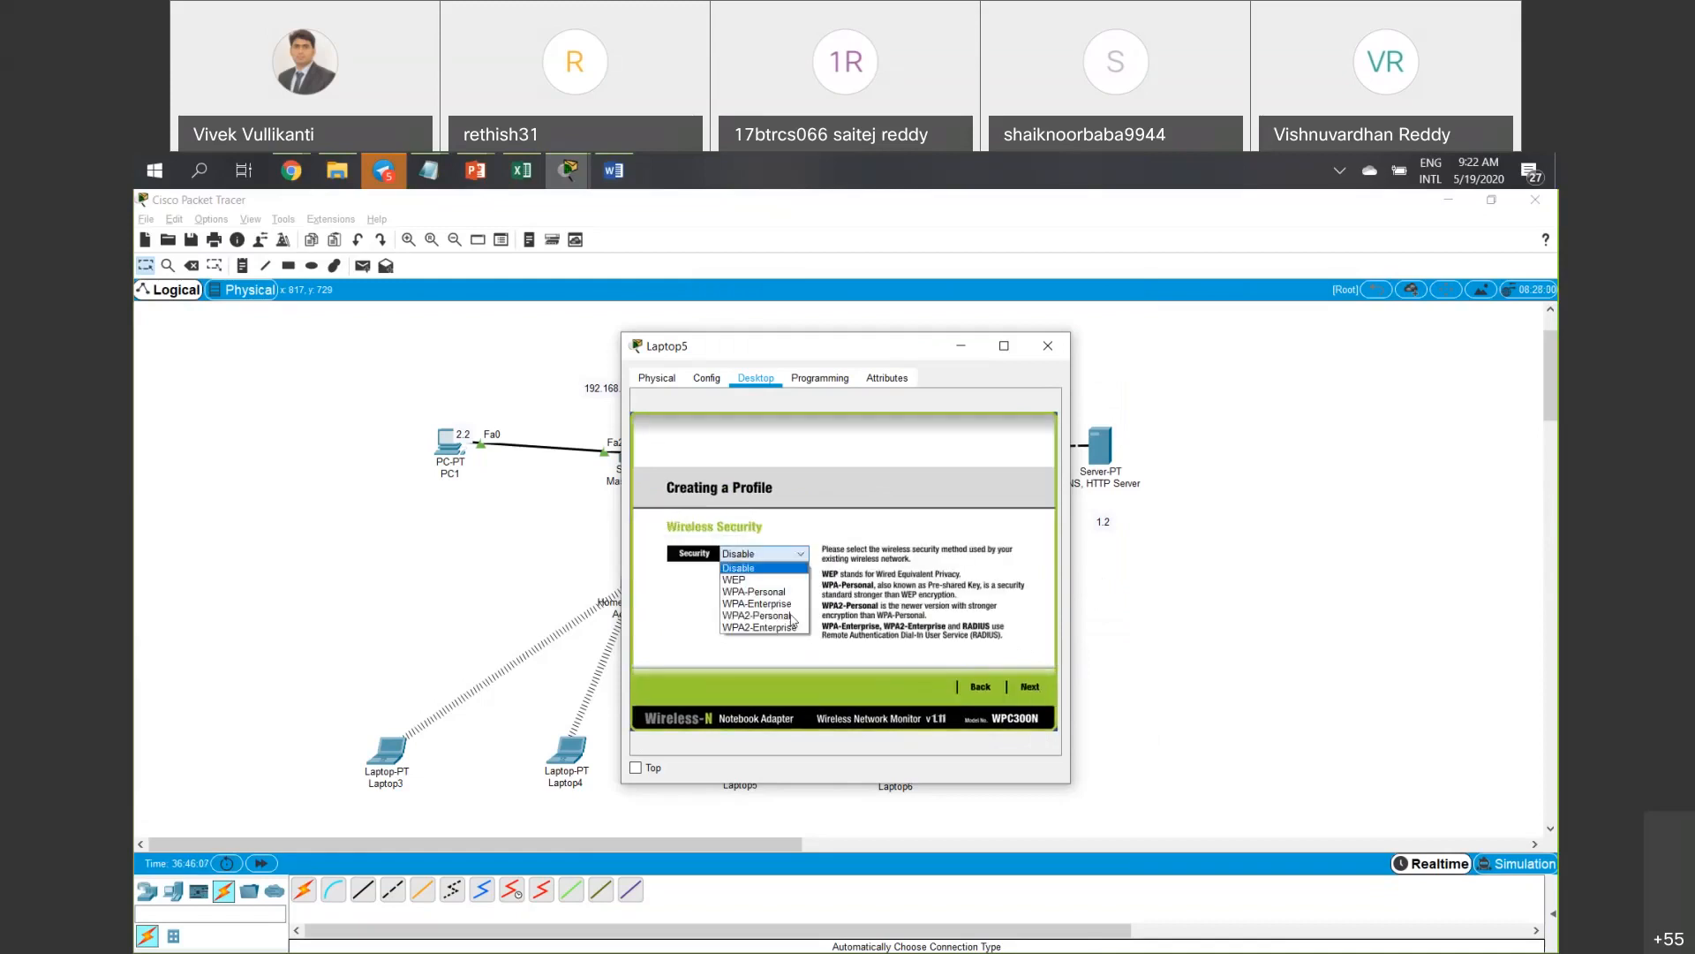
pyautogui.click(759, 607)
pyautogui.click(1027, 688)
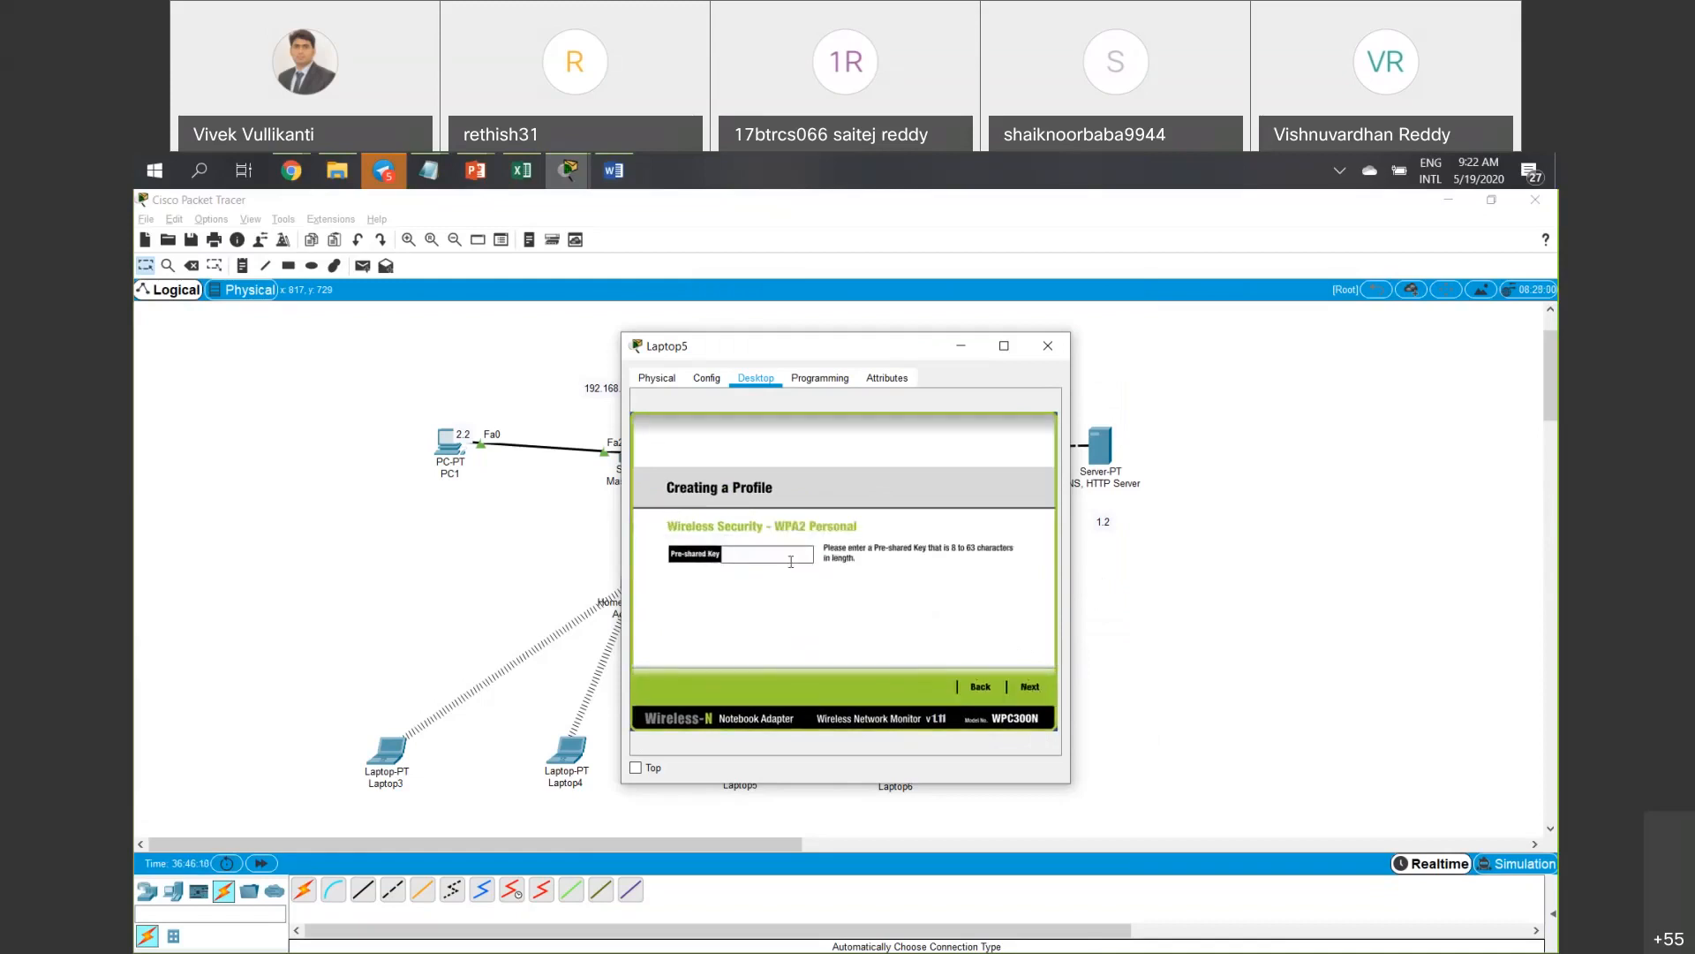
pyautogui.click(792, 562)
pyautogui.write('•••••••••')
pyautogui.click(1028, 687)
pyautogui.click(1026, 690)
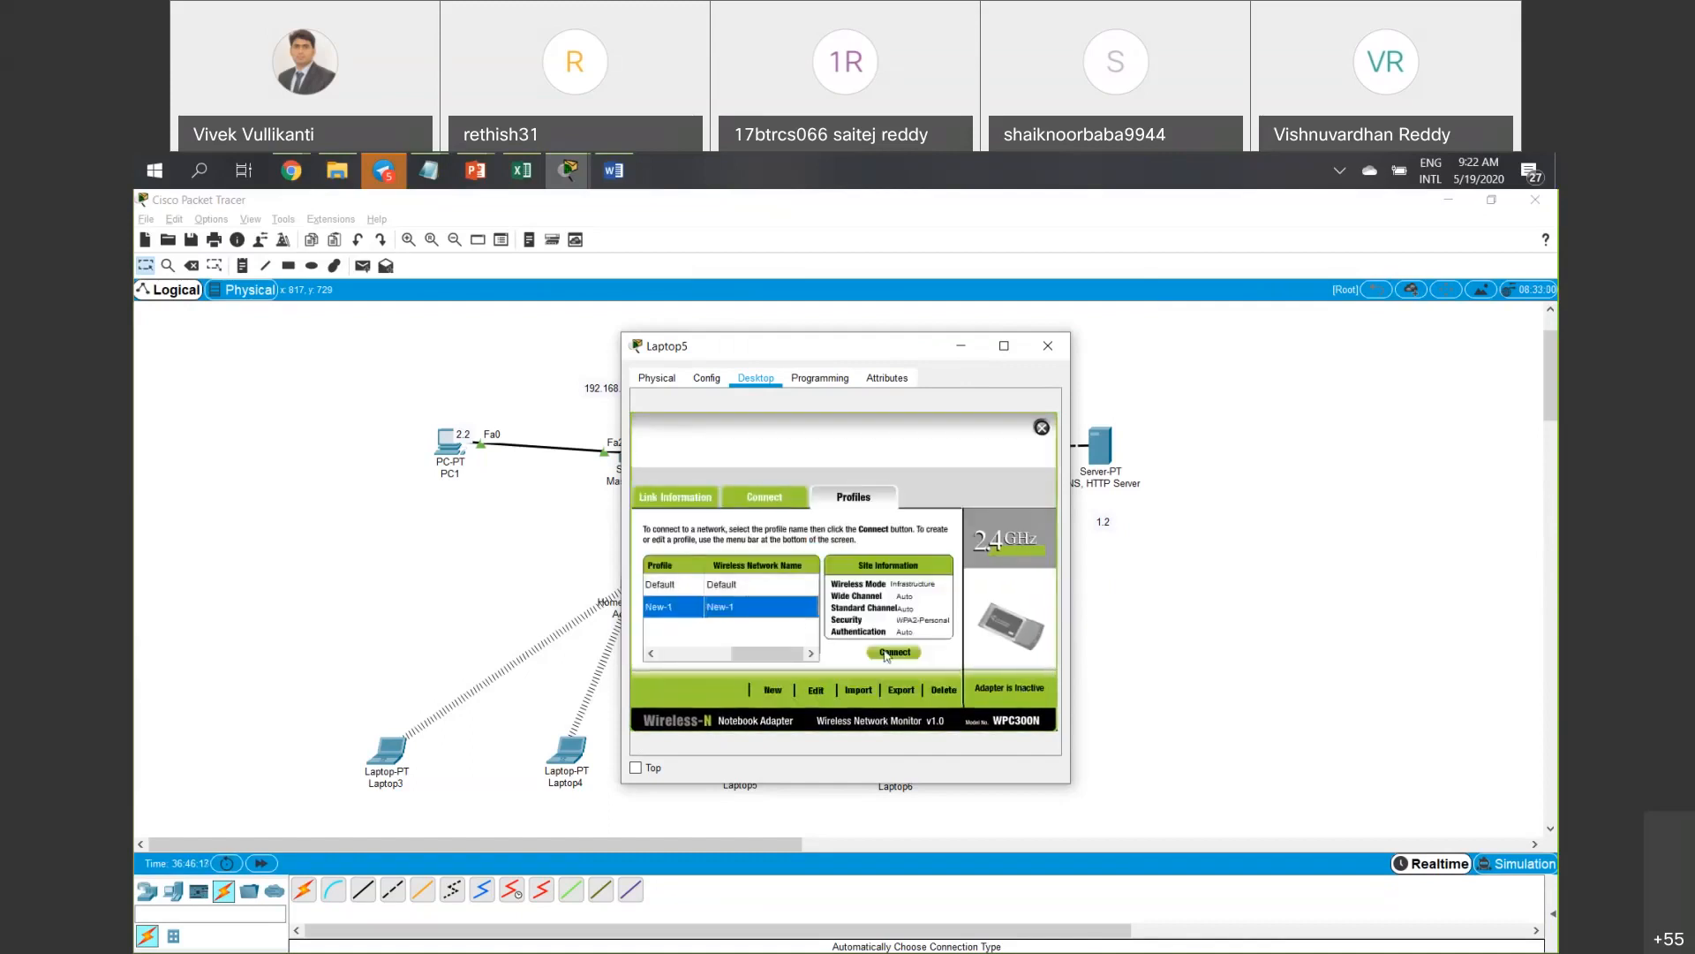
pyautogui.click(1048, 345)
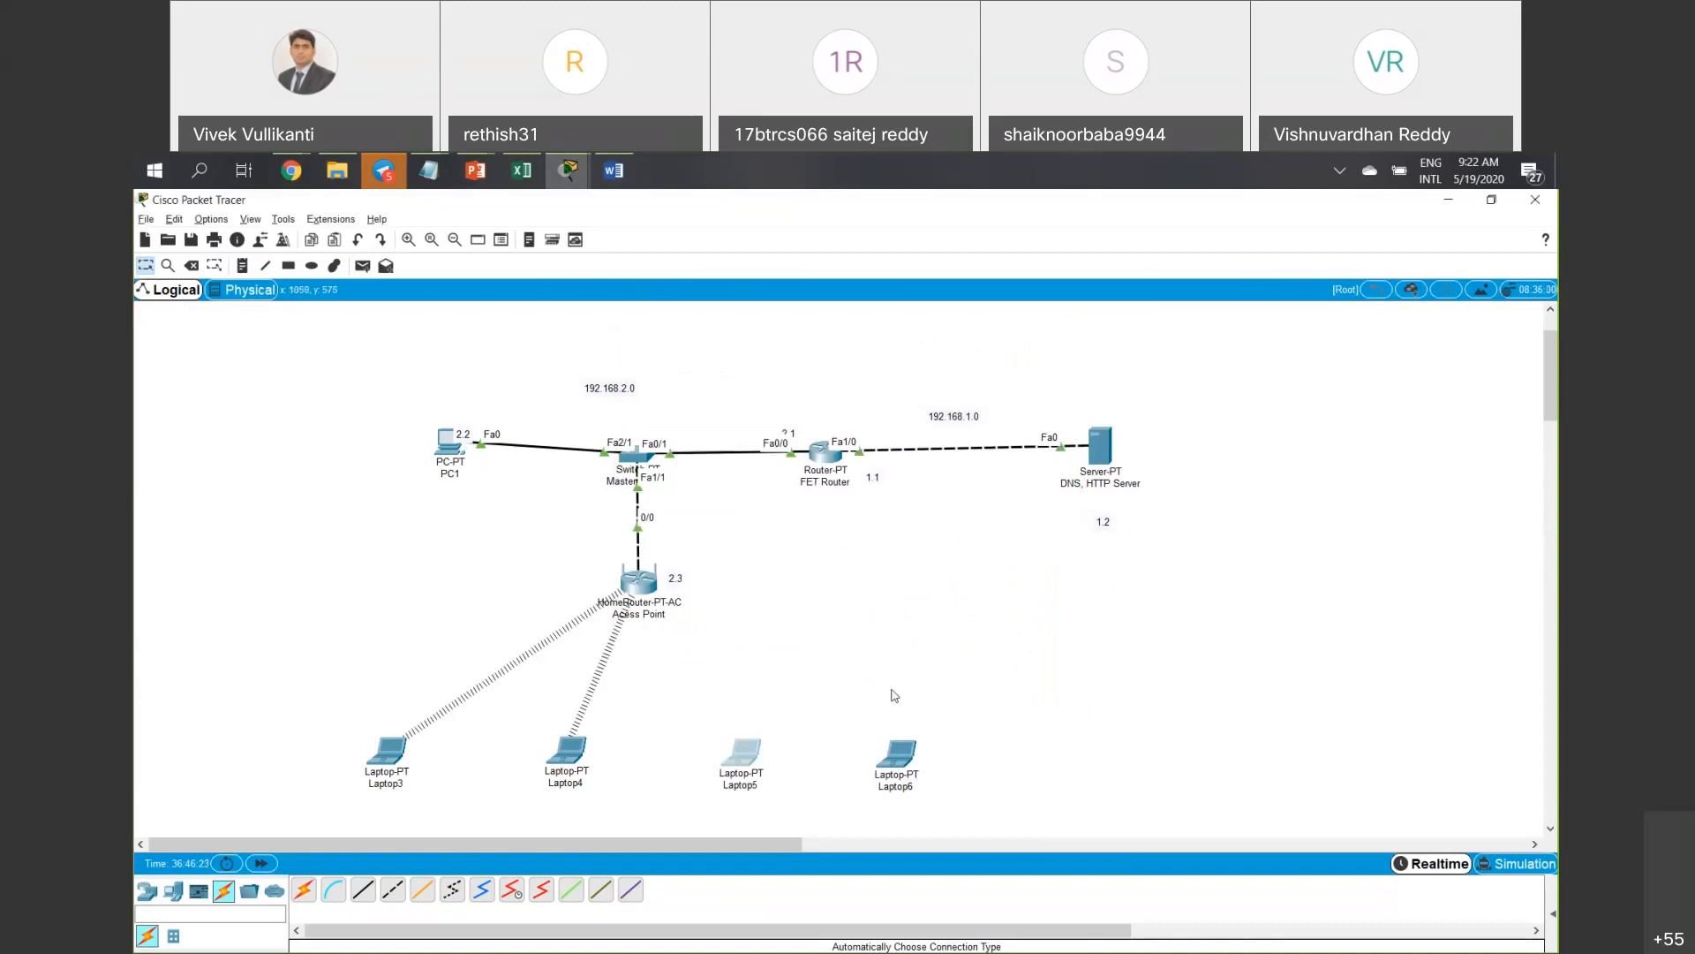
# Reopen Laptop5's wireless utility, connect with New-1, and close the window.
pyautogui.click(744, 763)
pyautogui.click(770, 638)
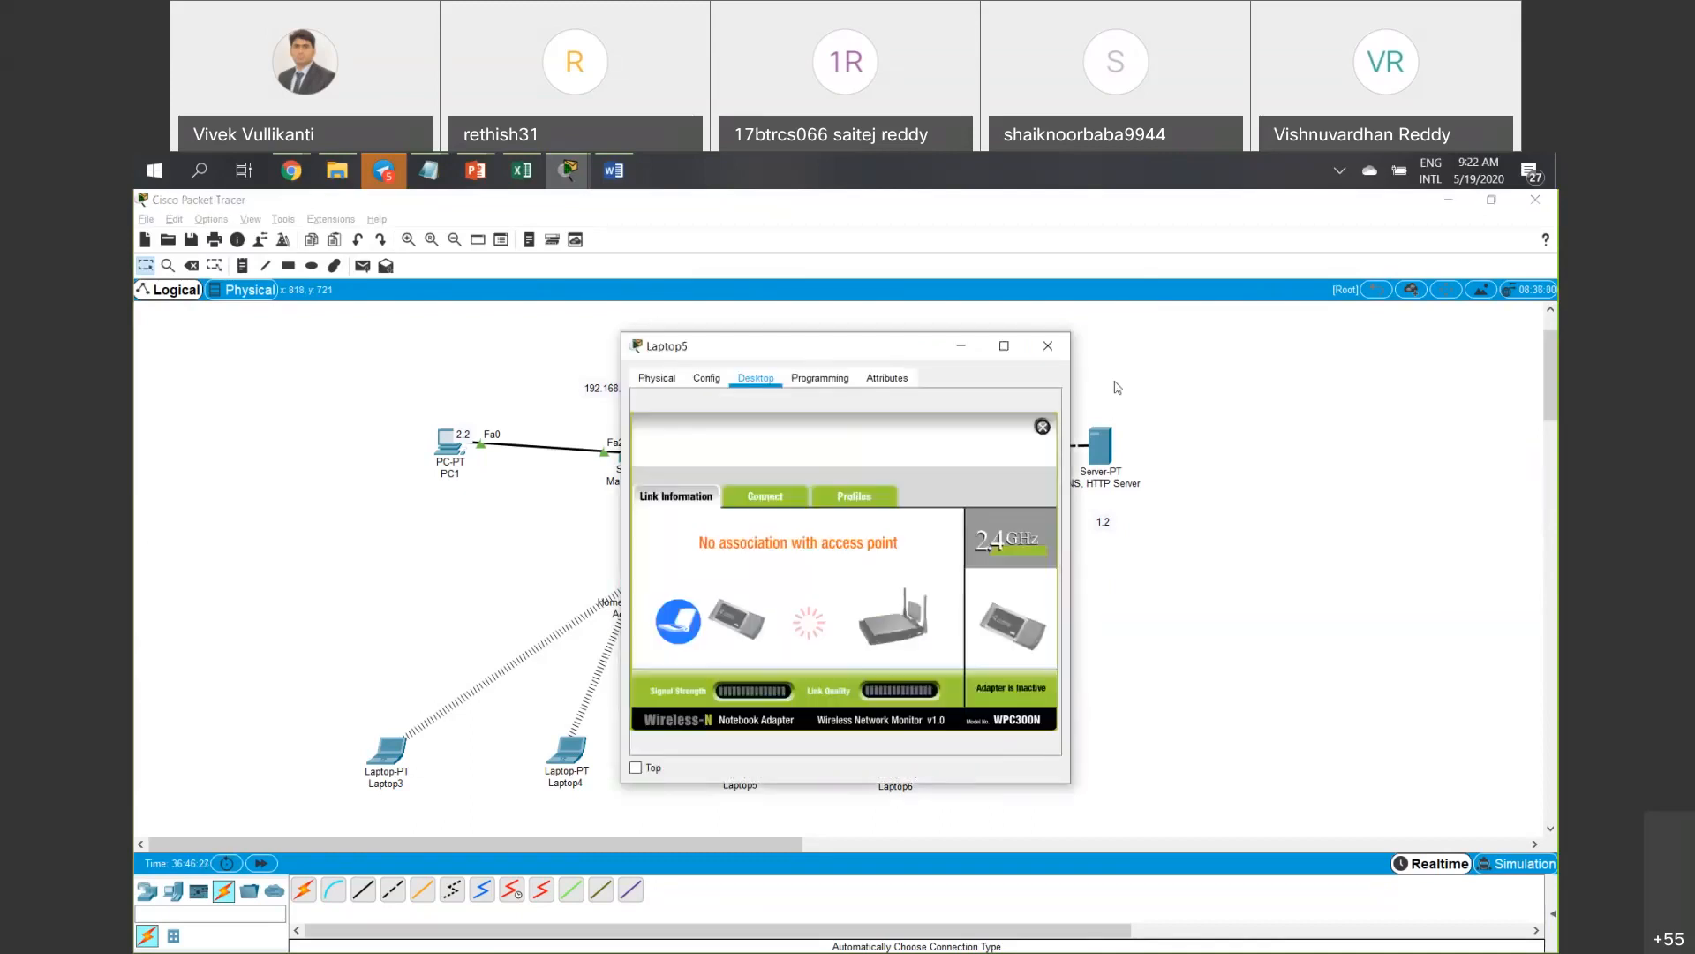
pyautogui.moveTo(883, 345); pyautogui.dragTo(1197, 384)
pyautogui.click(1166, 535)
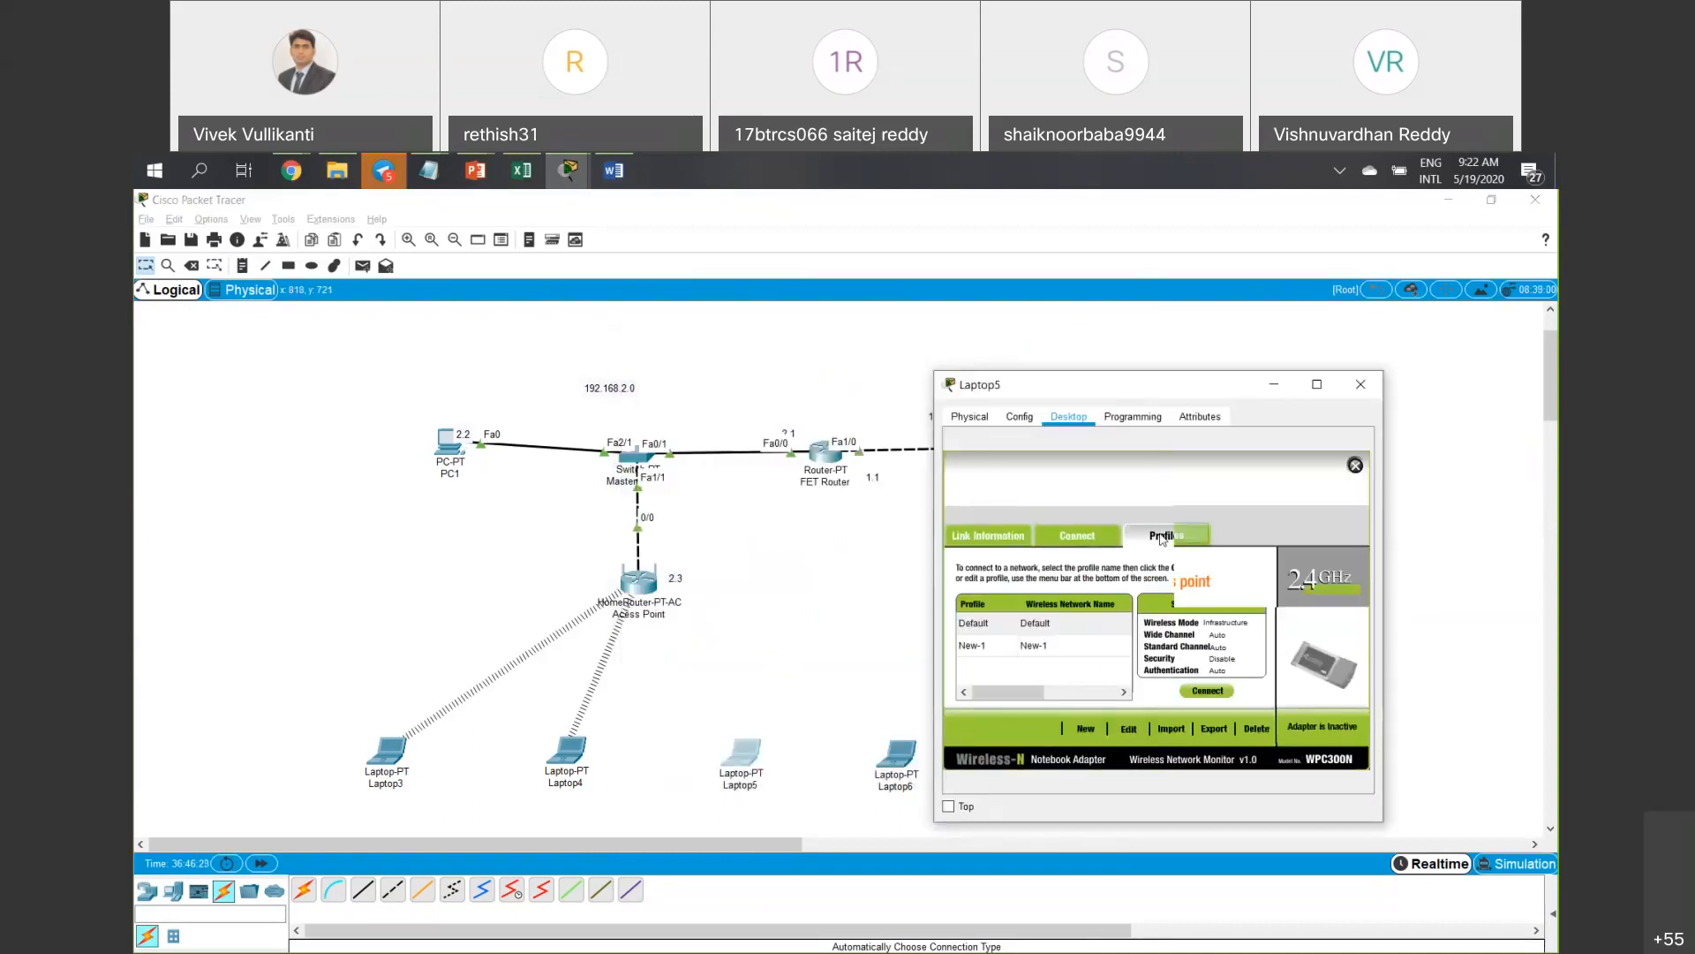
pyautogui.click(1059, 645)
pyautogui.click(1211, 694)
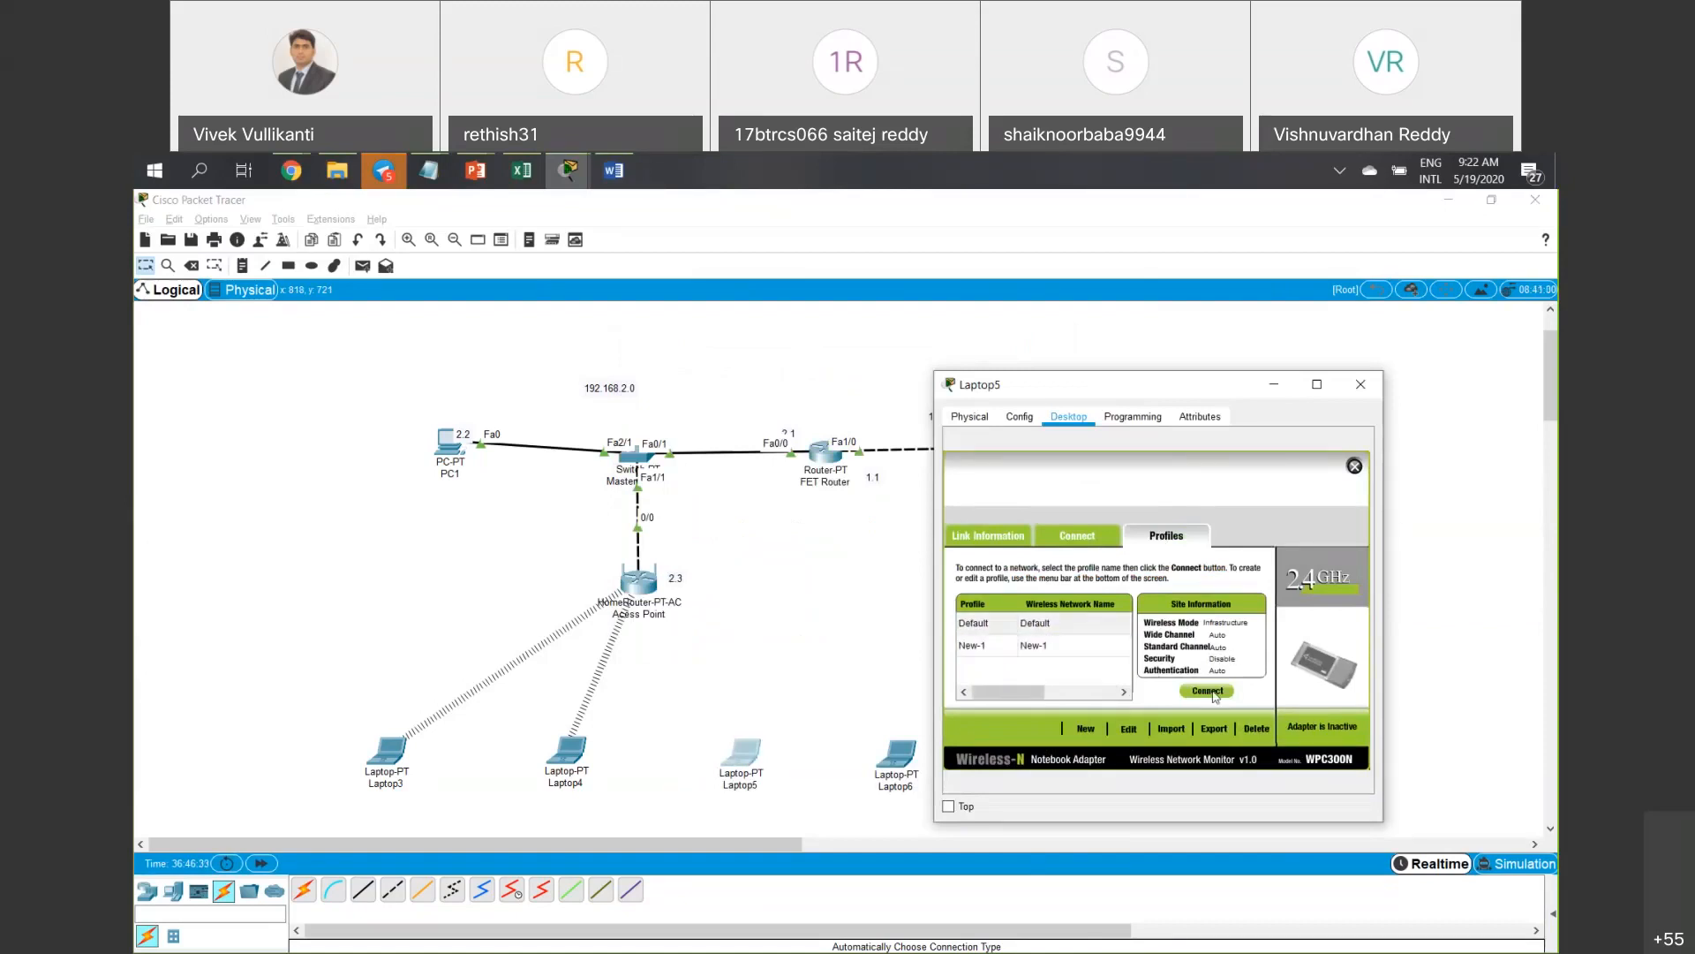
pyautogui.moveTo(1080, 389); pyautogui.dragTo(561, 381)
pyautogui.click(841, 377)
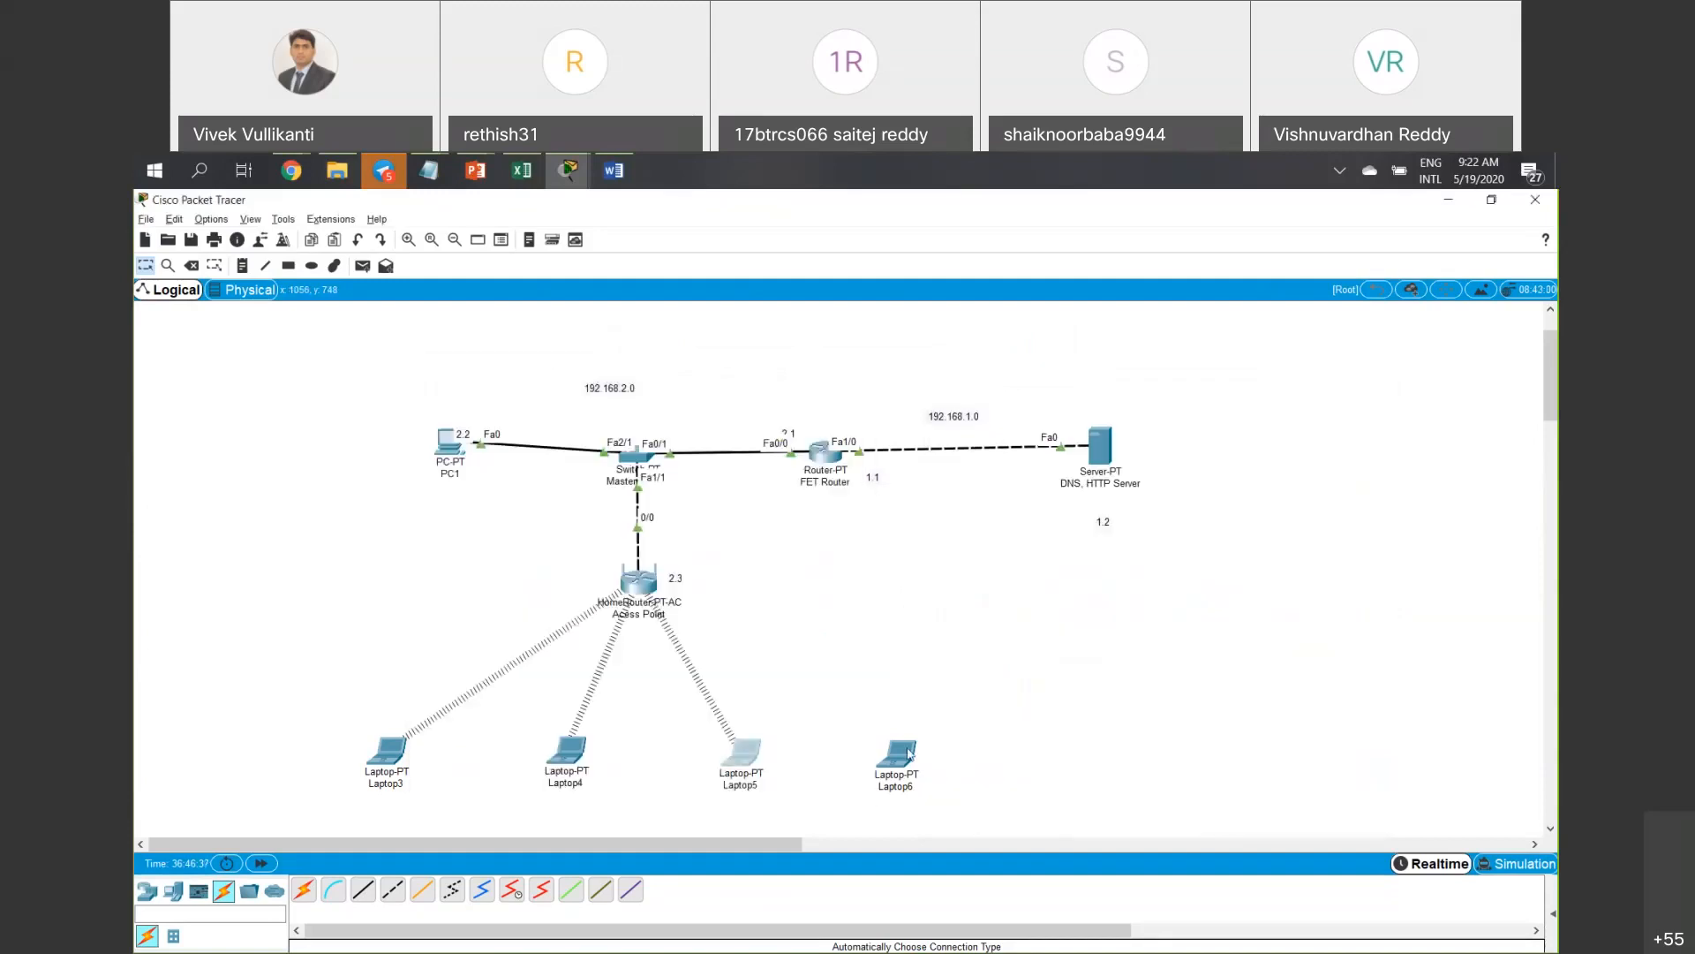
# Select the New-1 profile in Laptop6's PC Wireless utility.
pyautogui.click(910, 753)
pyautogui.click(707, 609)
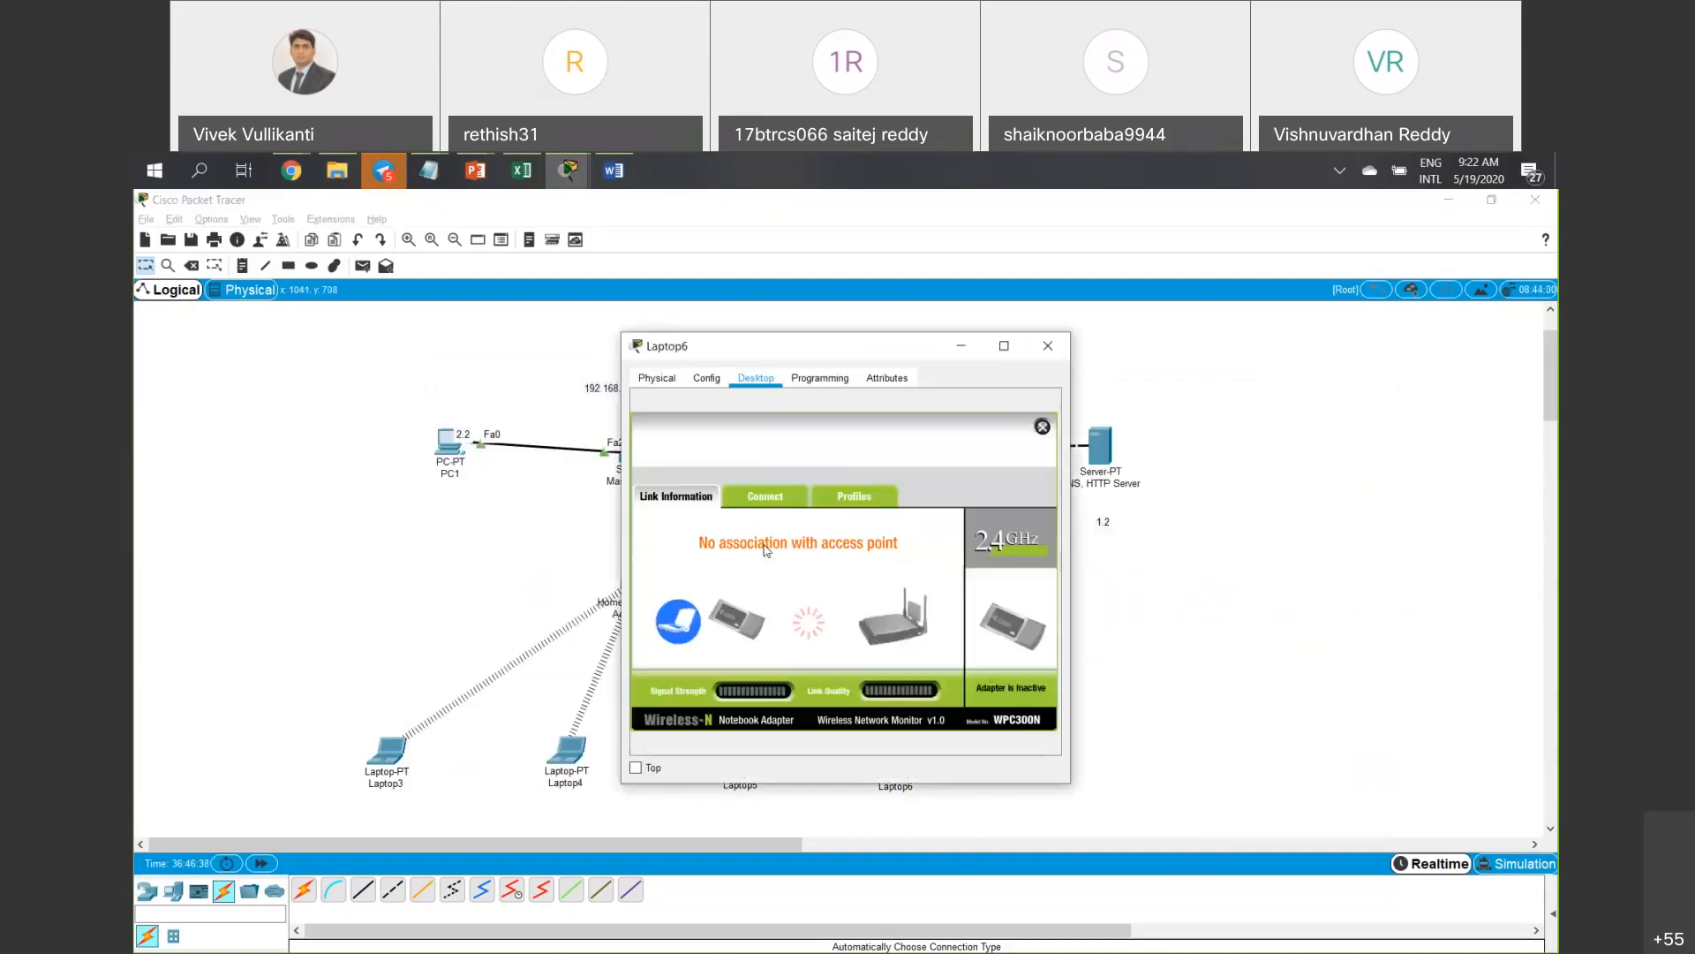
pyautogui.click(853, 497)
pyautogui.click(733, 610)
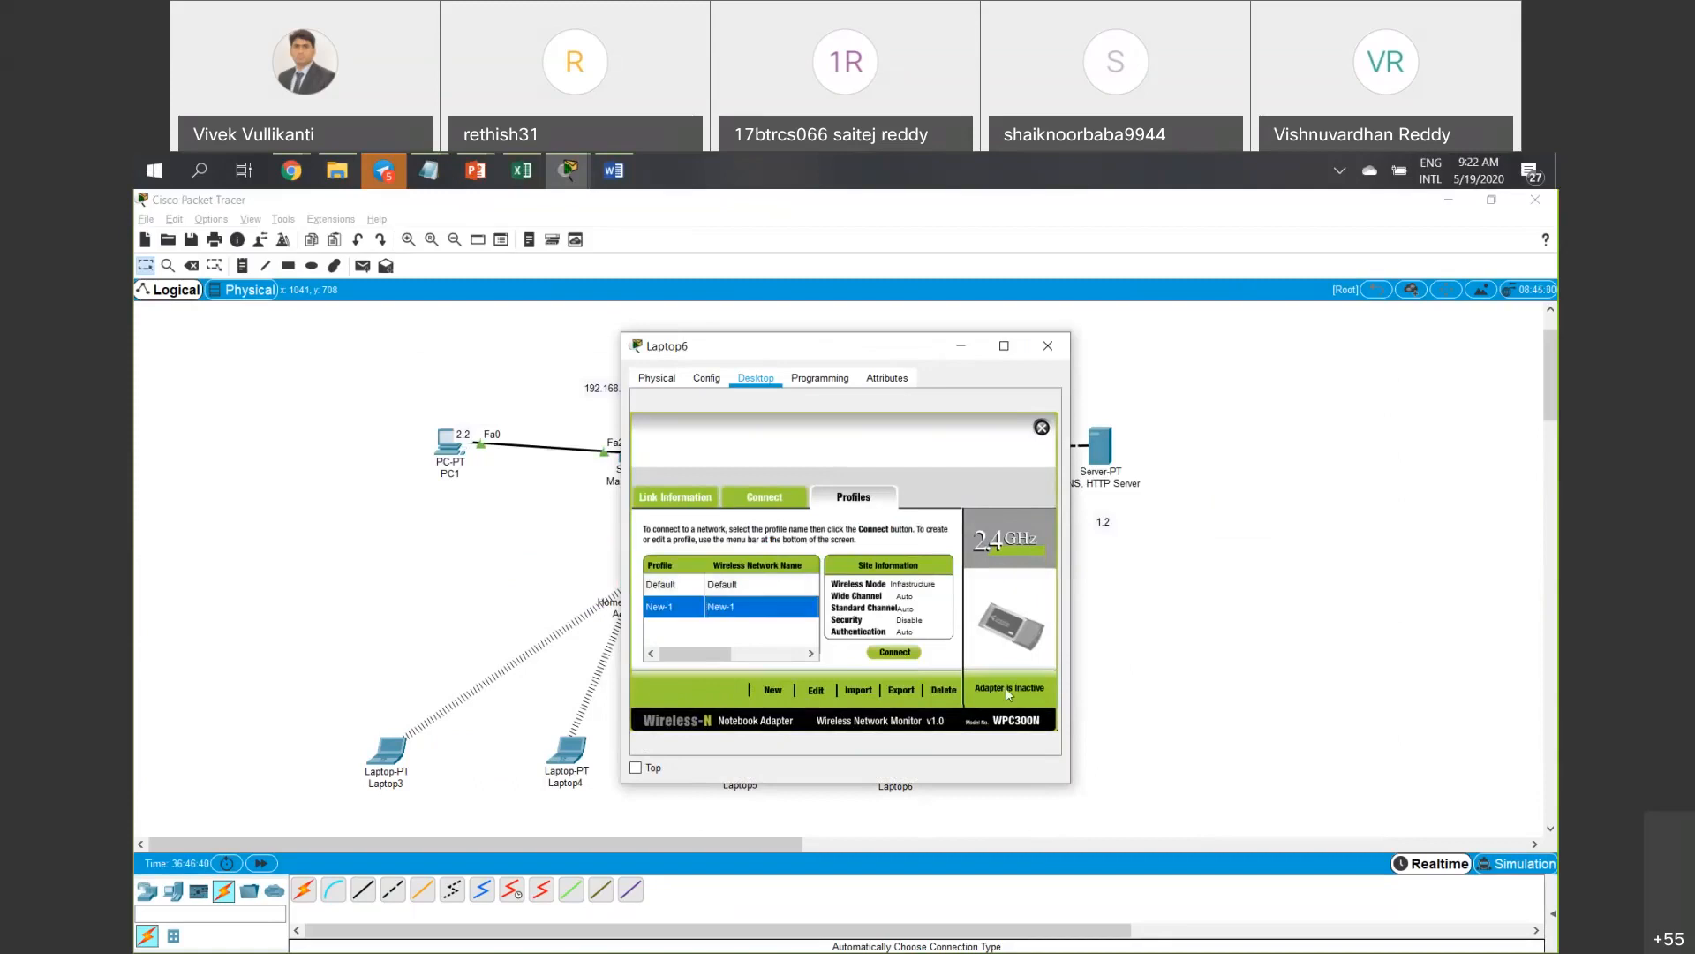
# Change Laptop6's New-1 profile to WPA2-Personal with the pre-shared key.
pyautogui.click(831, 689)
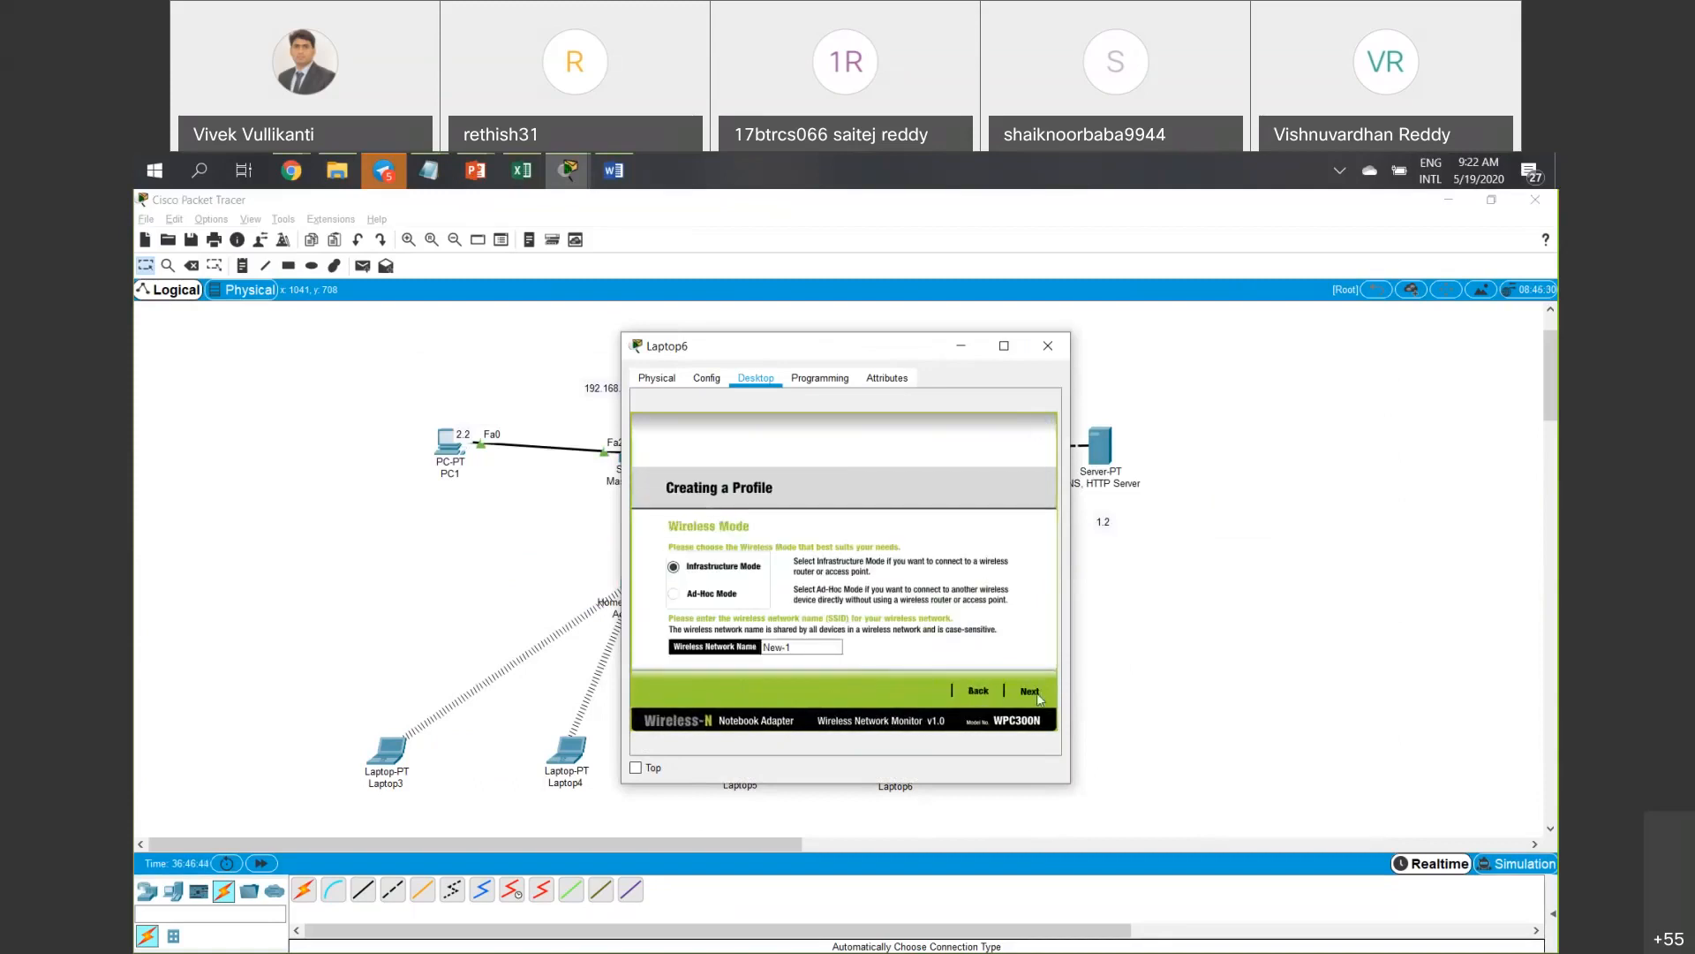
pyautogui.click(1037, 696)
pyautogui.click(771, 556)
pyautogui.click(766, 615)
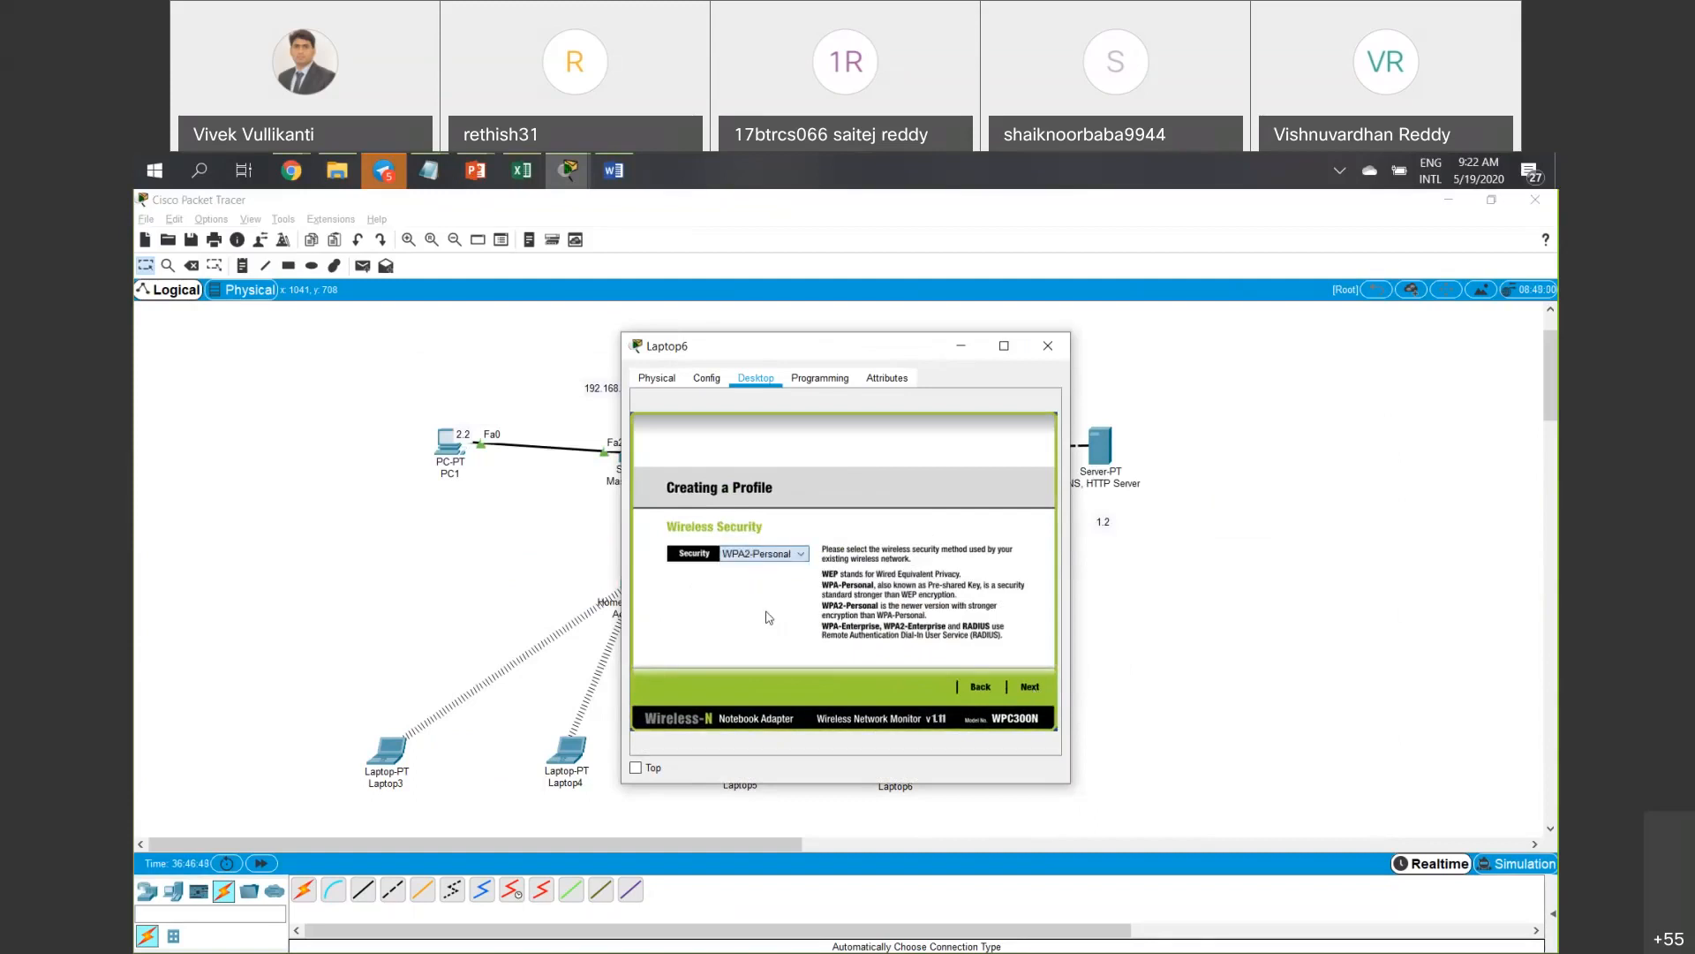
pyautogui.click(1029, 686)
pyautogui.click(782, 555)
pyautogui.write('•••••••')
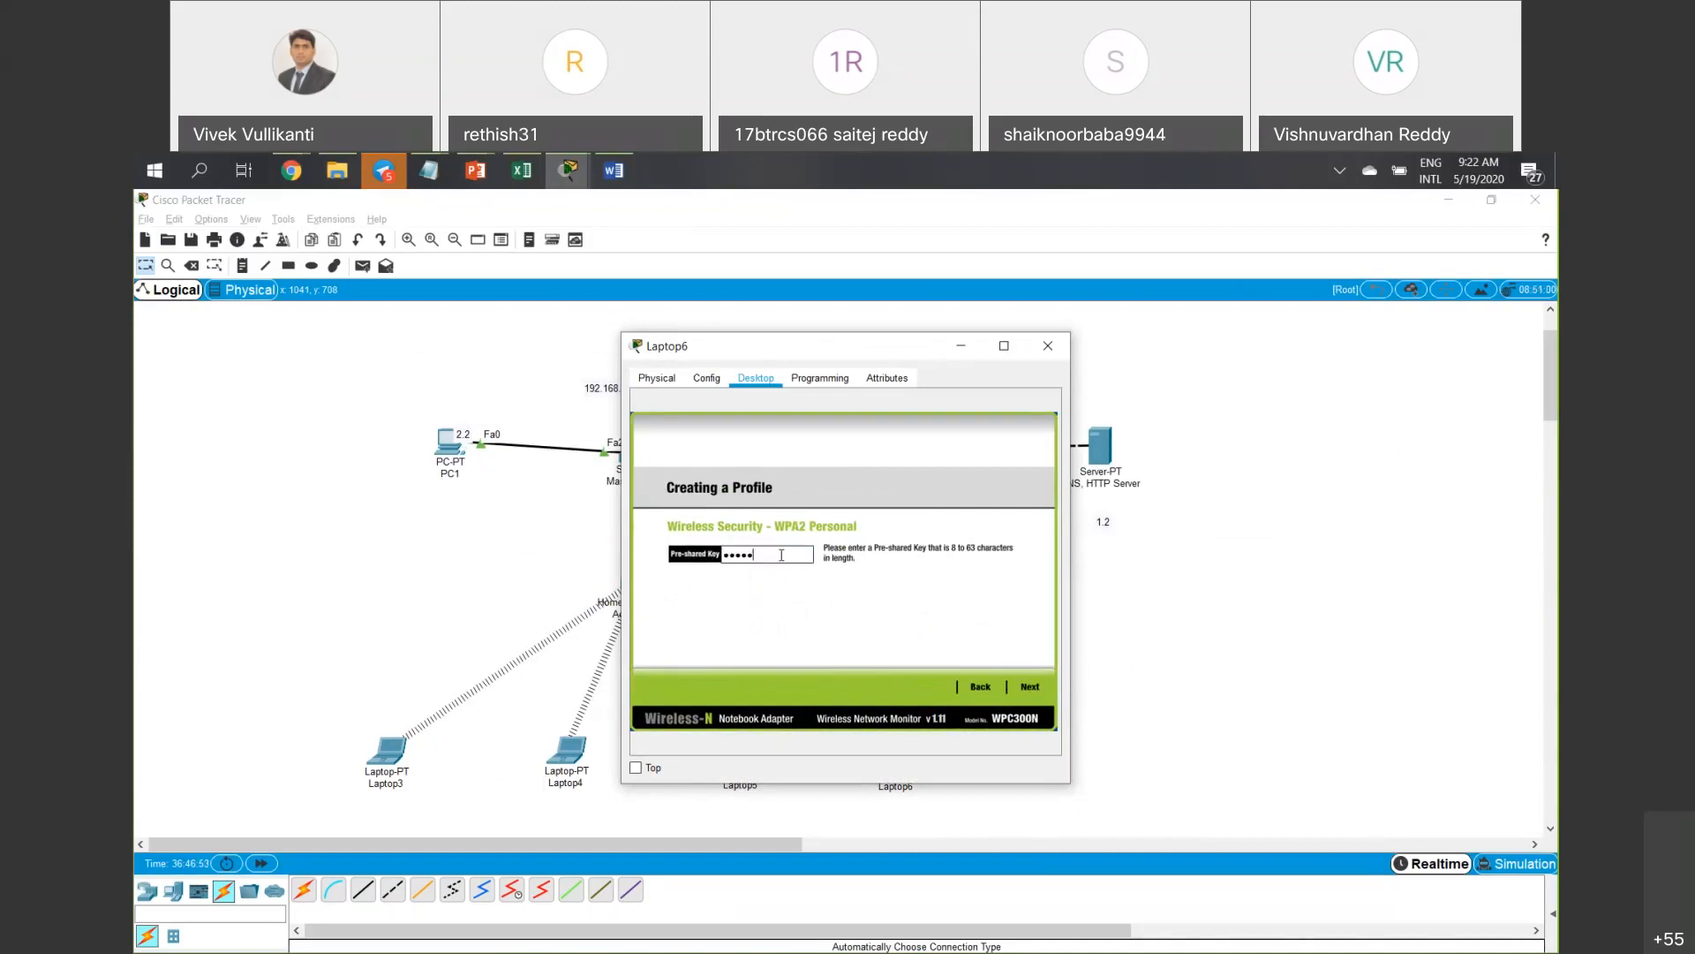
pyautogui.write('8')
# Save the profile, connect Laptop6 using New-1, and close its window.
pyautogui.click(1029, 688)
pyautogui.click(1029, 693)
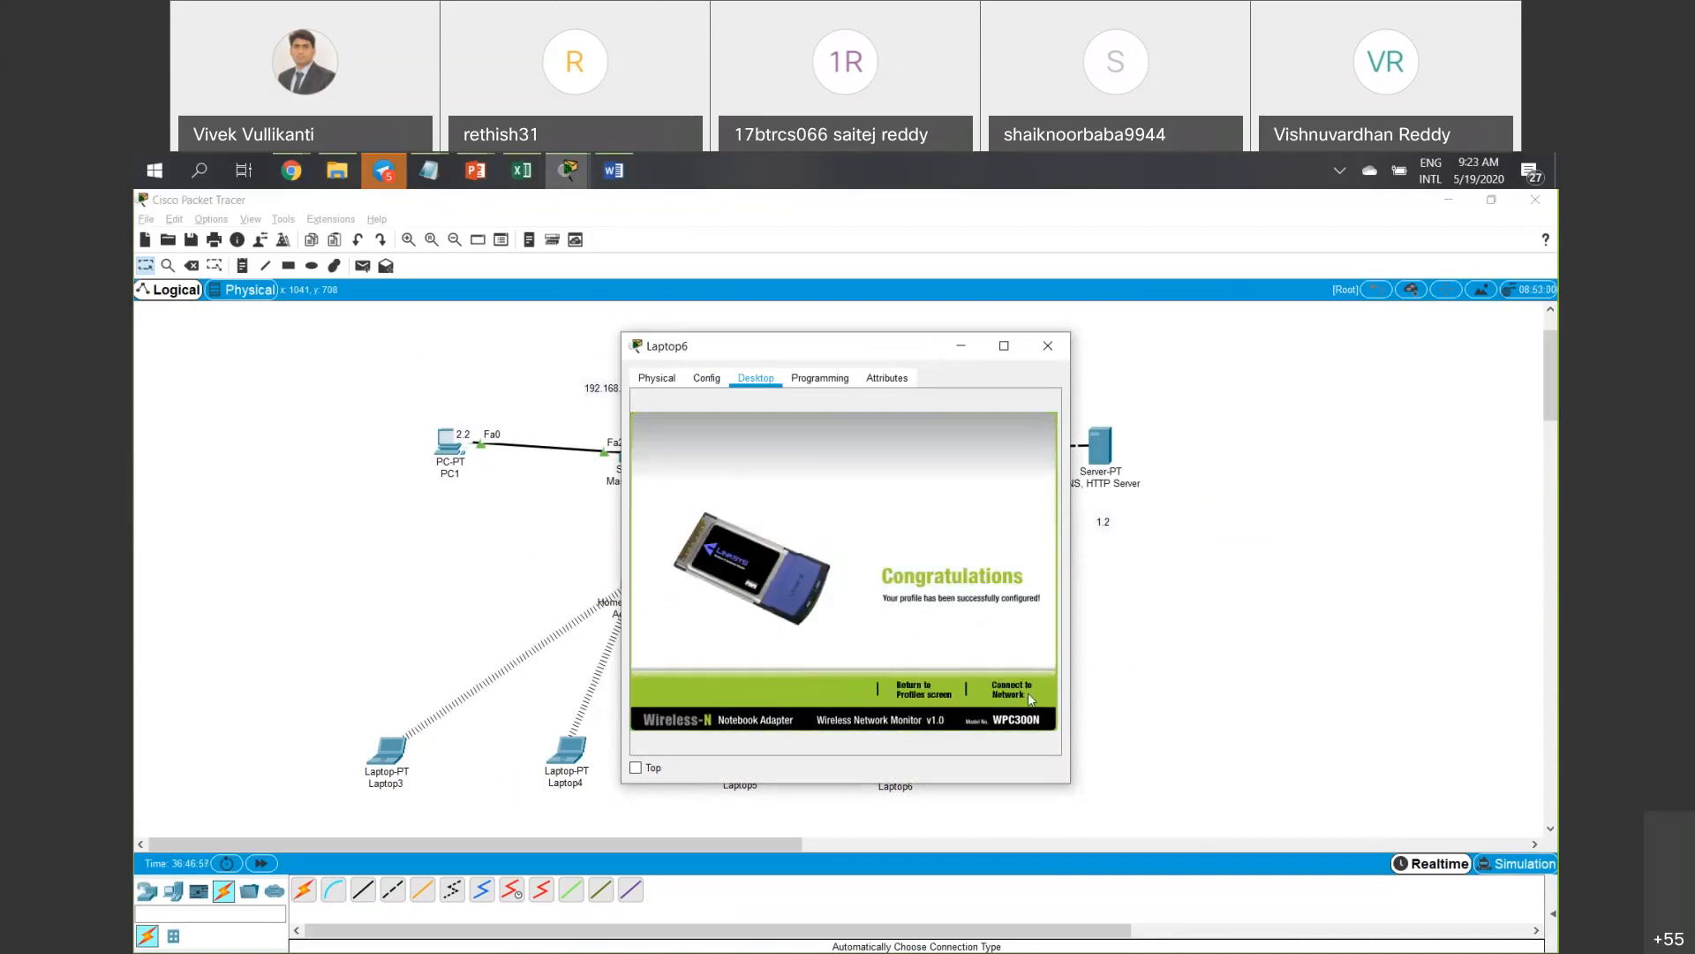
pyautogui.click(1030, 698)
pyautogui.click(852, 497)
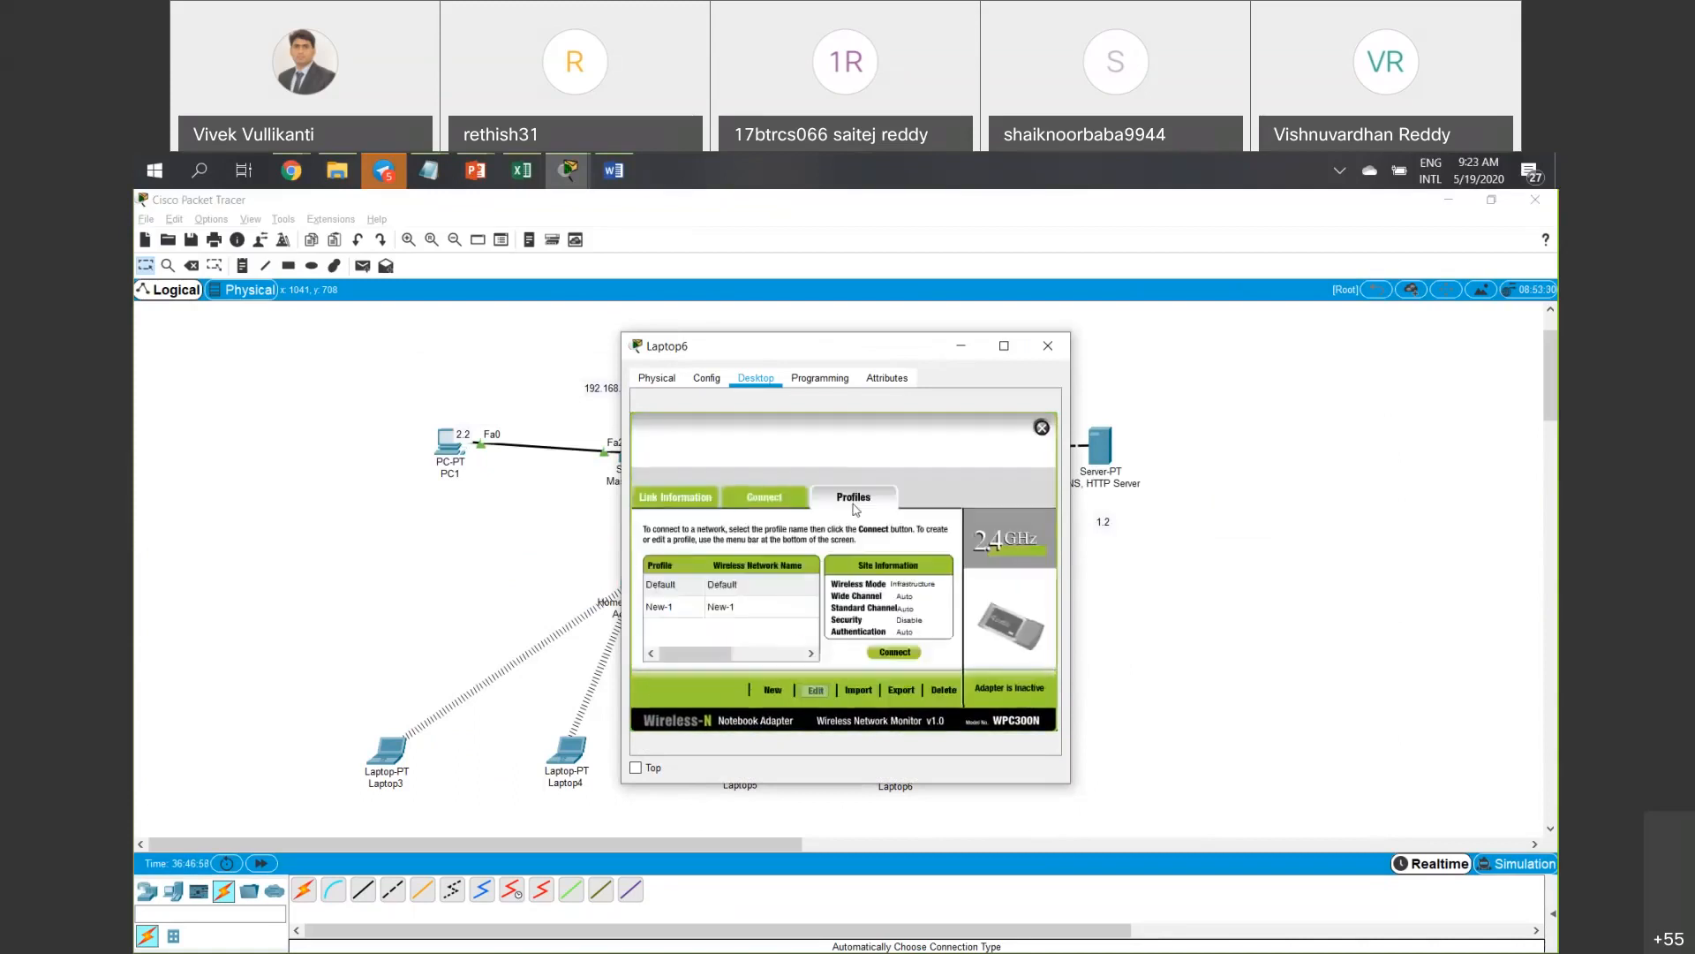
pyautogui.click(747, 607)
pyautogui.click(878, 653)
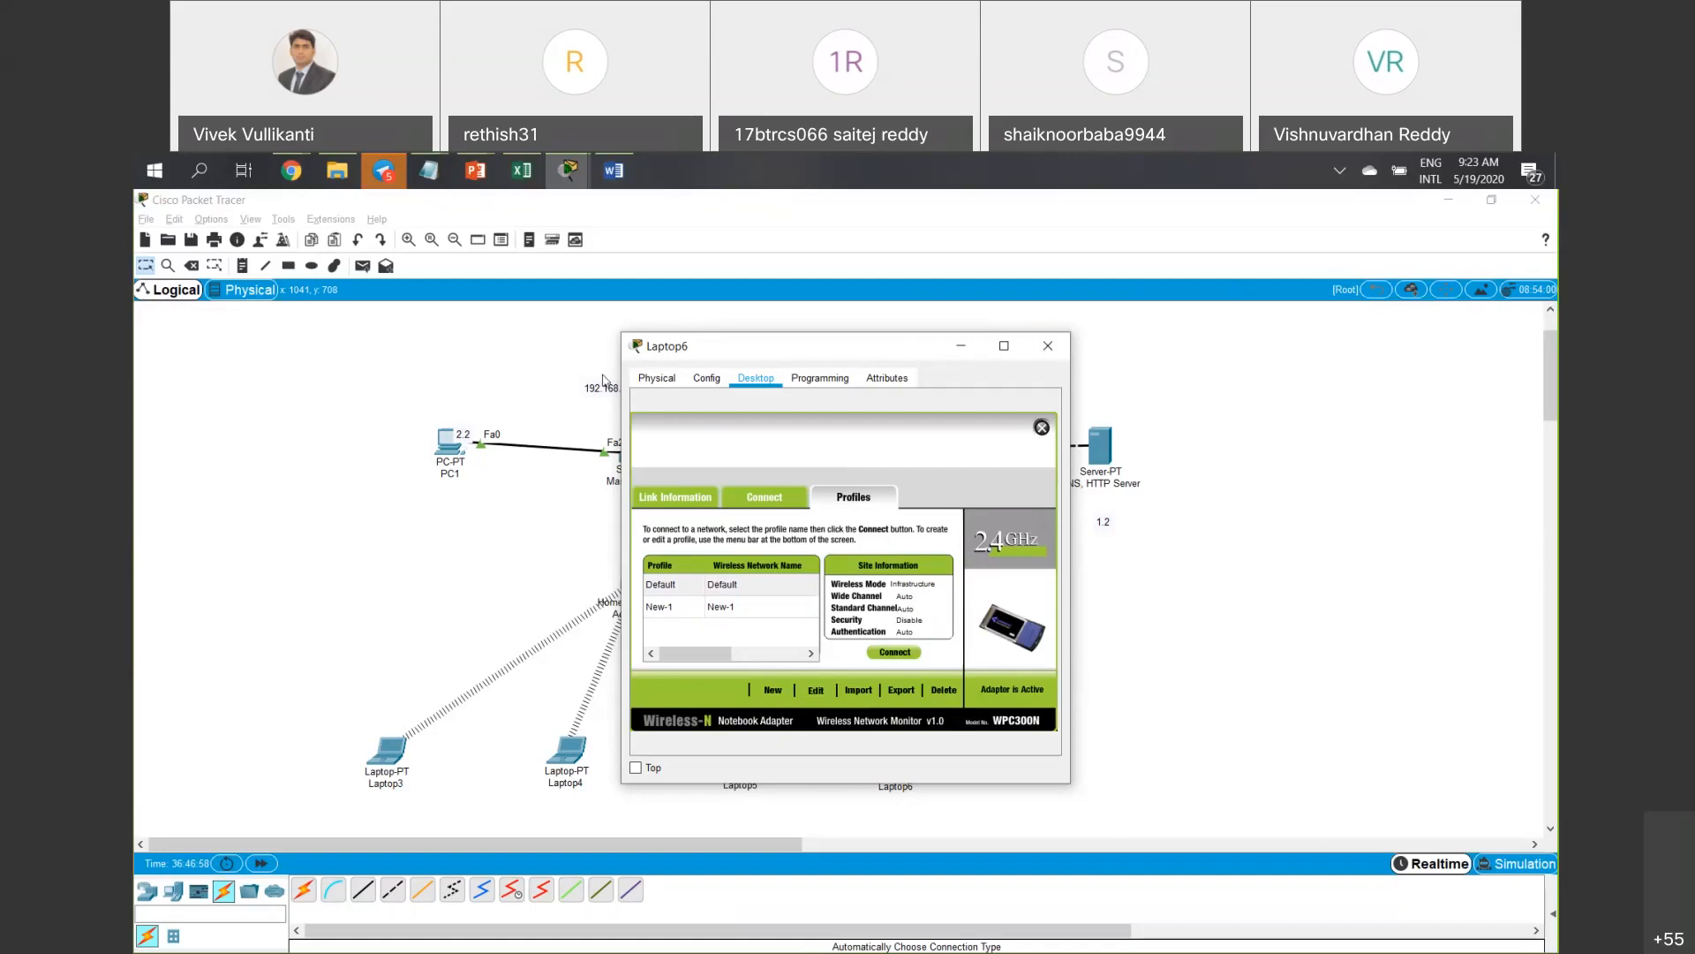
pyautogui.click(1048, 346)
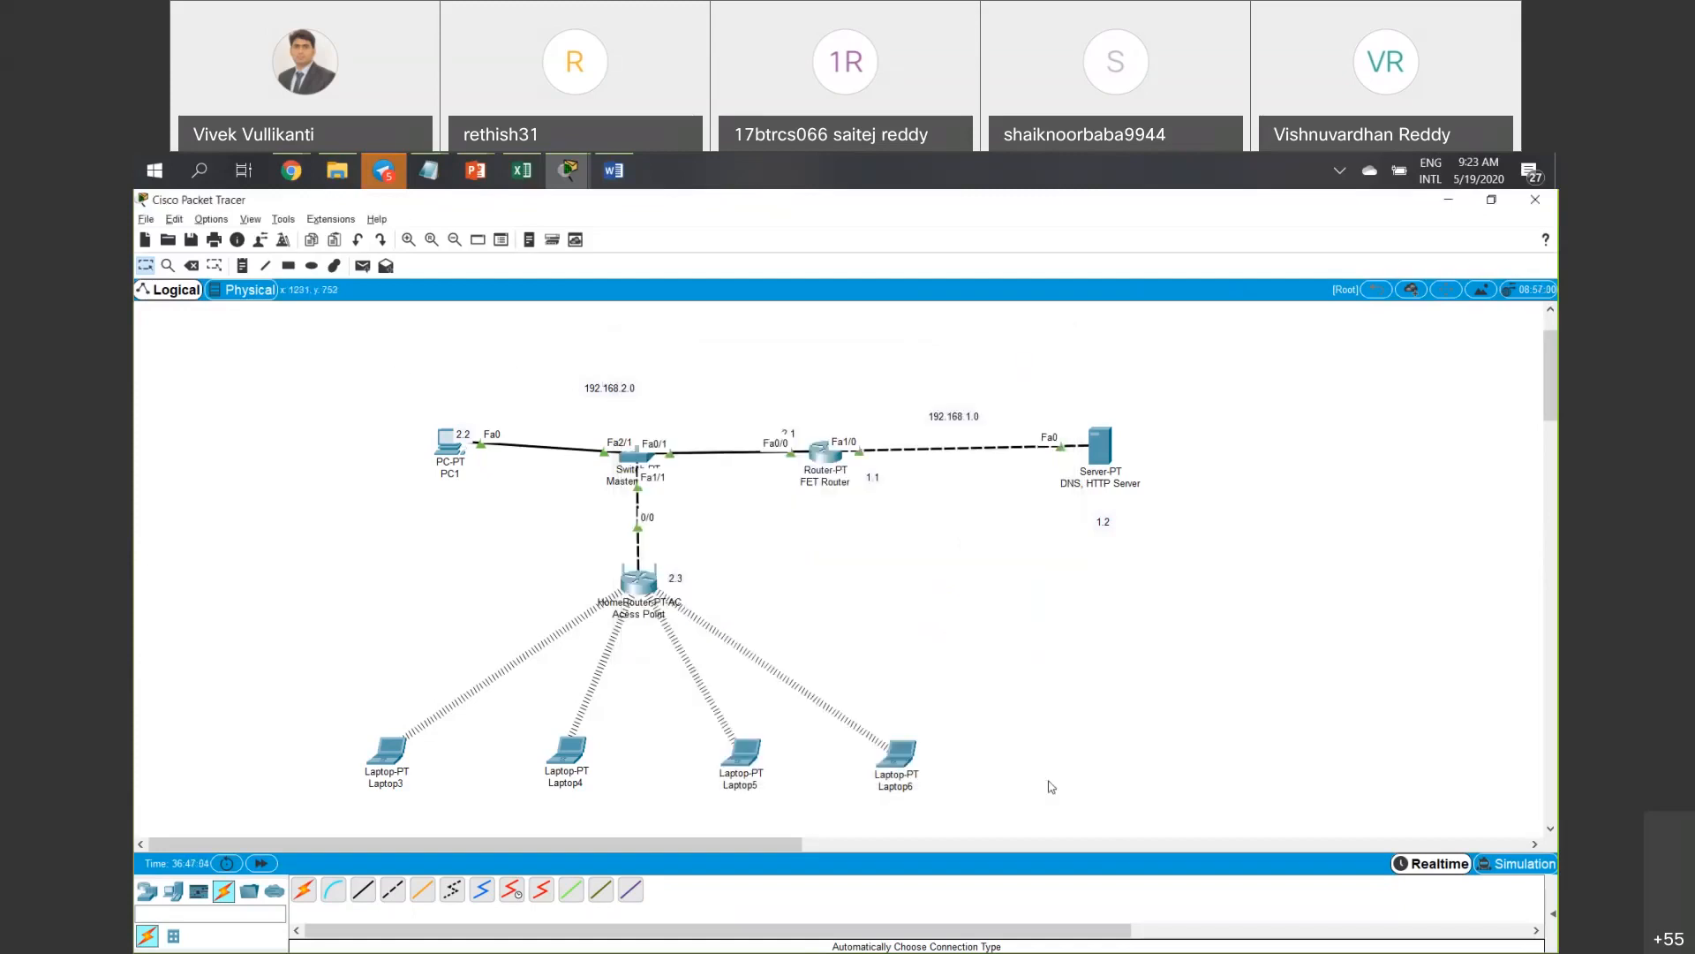
# Review the access point's configuration, close it, and open Laptop3's window.
pyautogui.moveTo(1049, 781); pyautogui.dragTo(1079, 817)
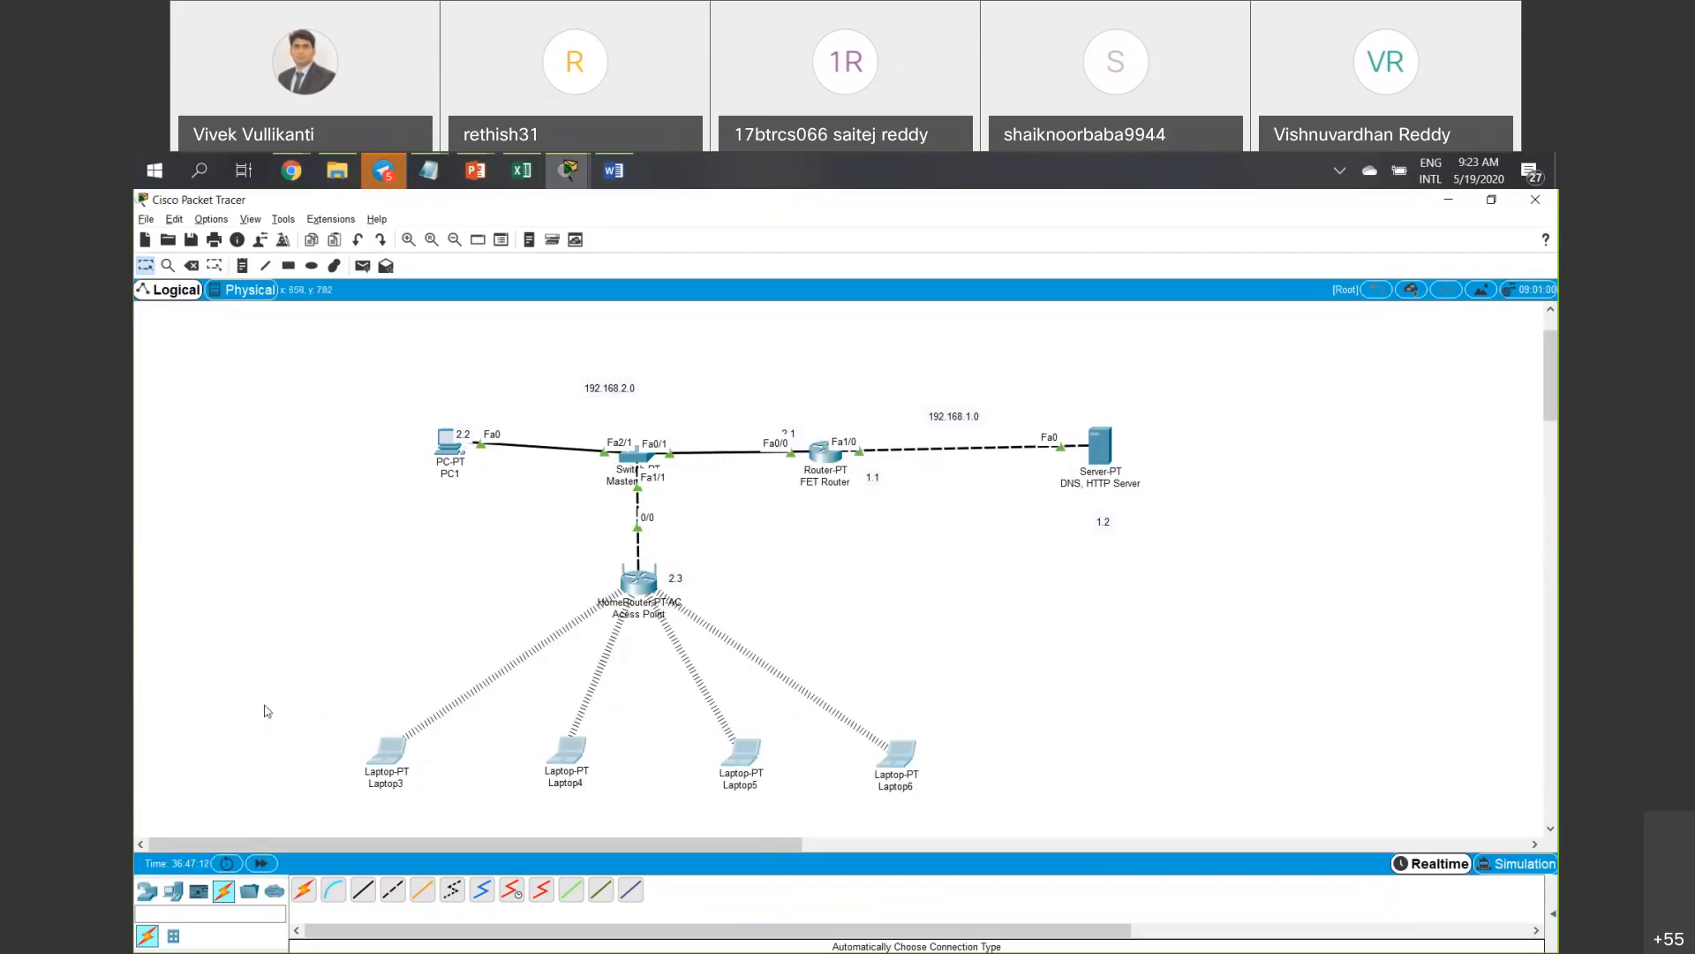
pyautogui.moveTo(264, 705); pyautogui.dragTo(1015, 820)
pyautogui.doubleClick(640, 586)
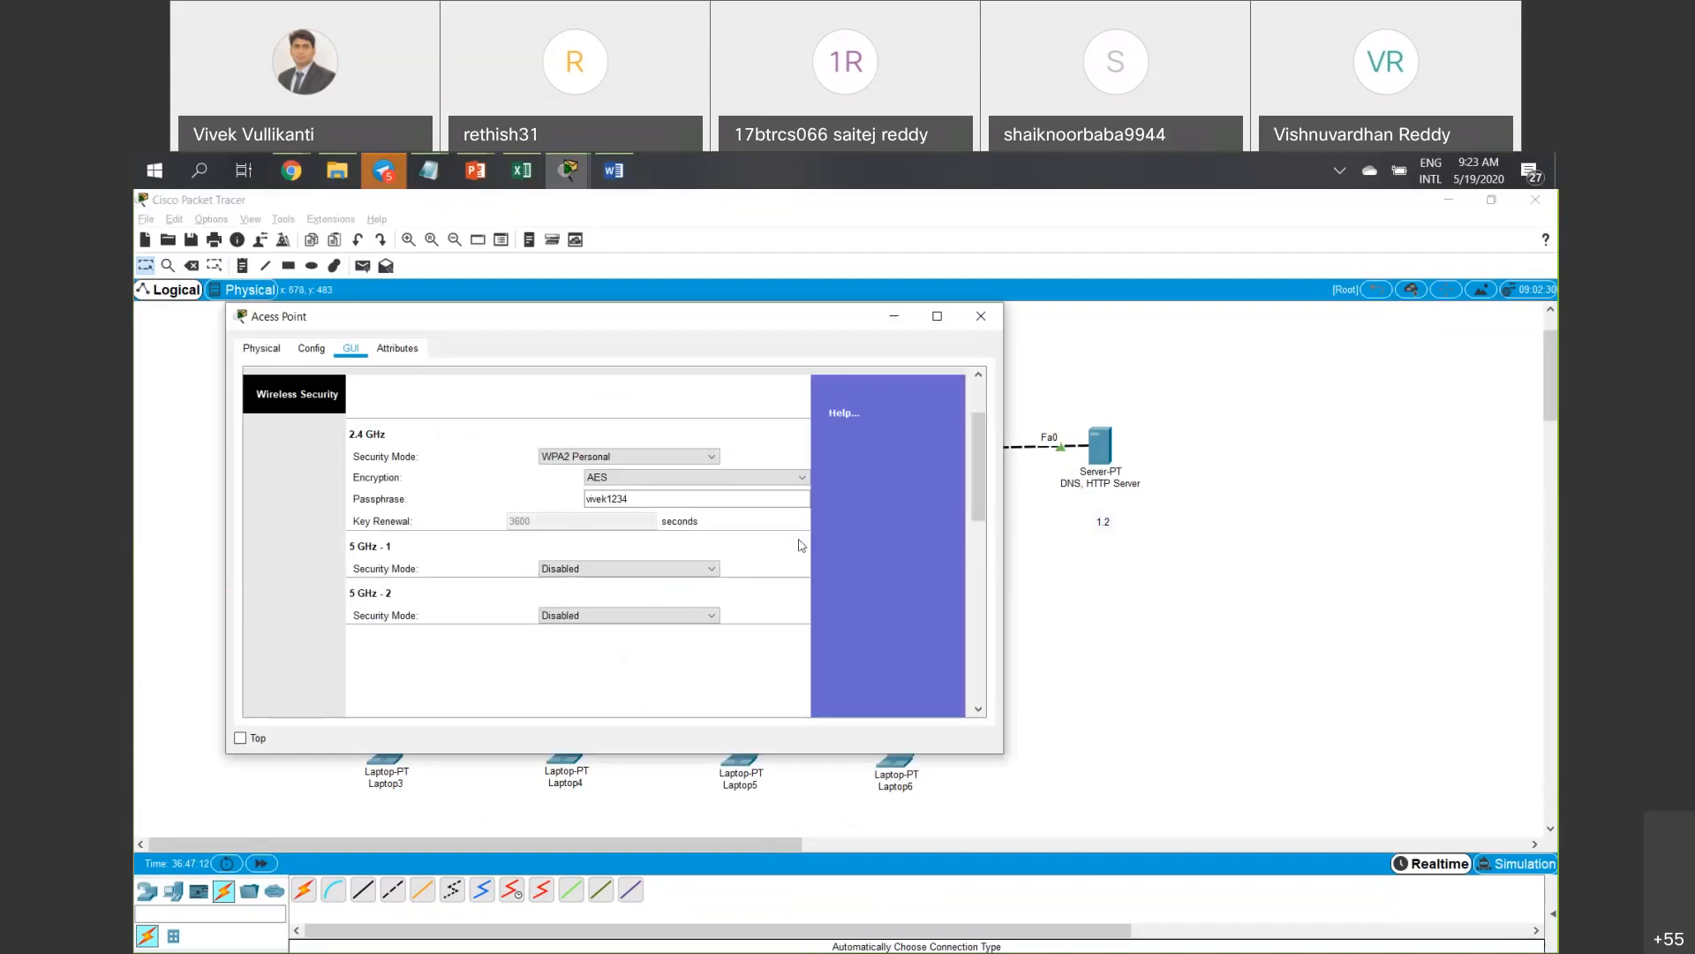
pyautogui.scroll(1, 812, 525)
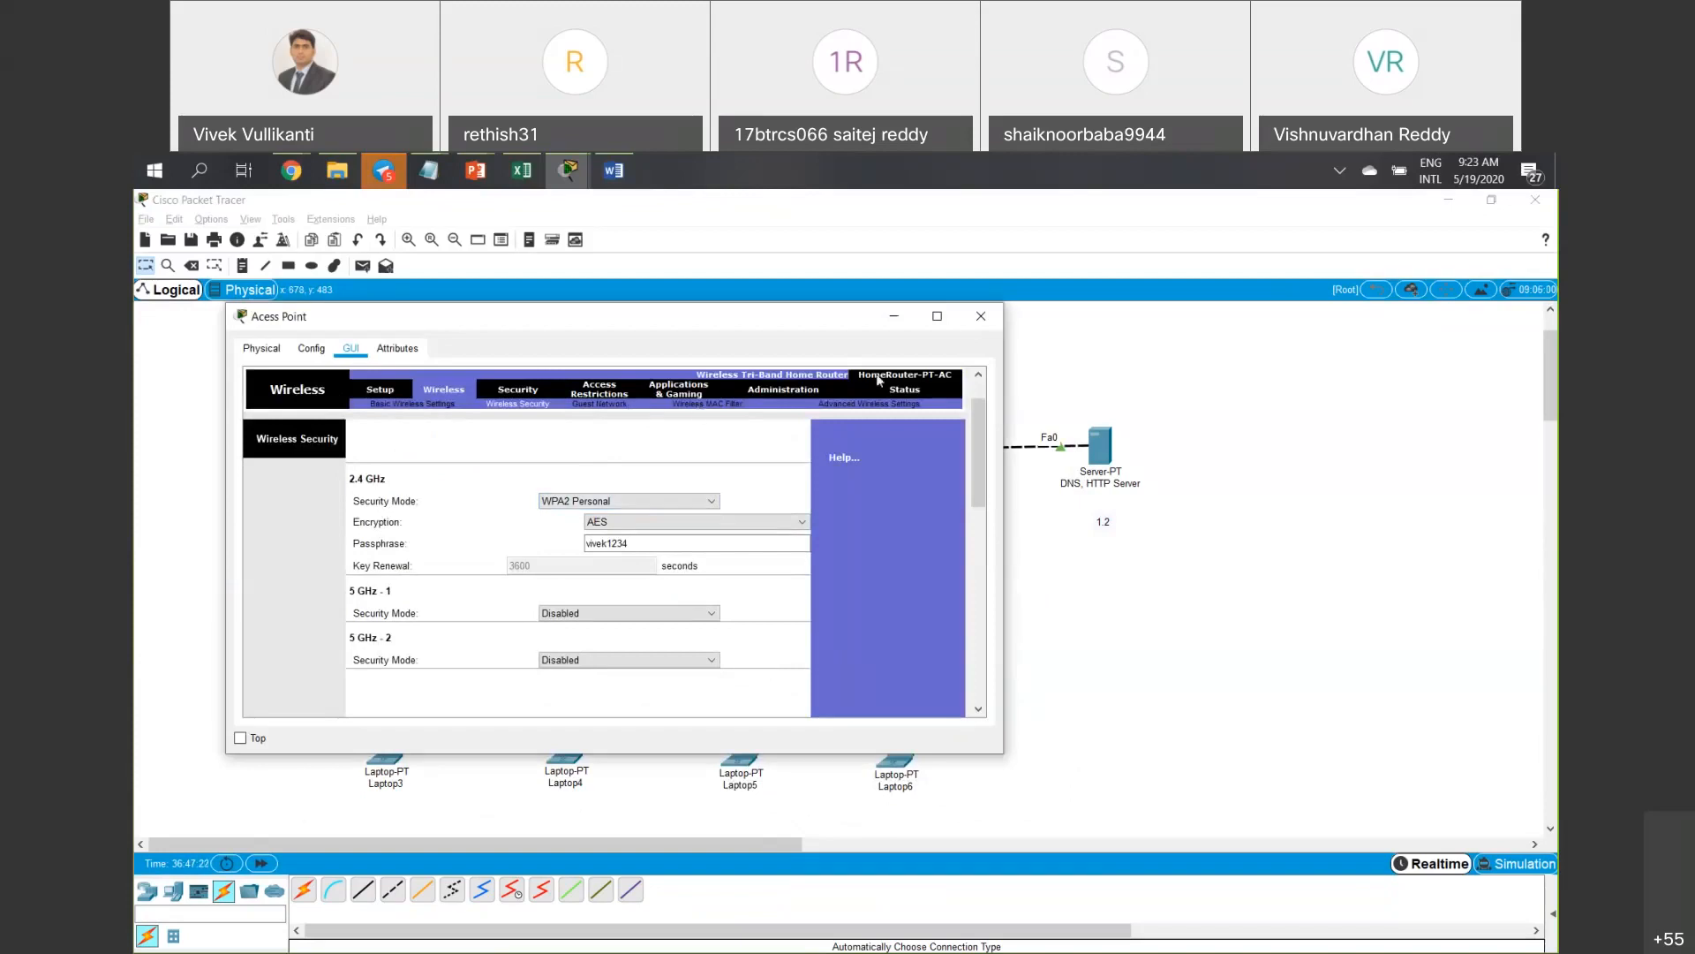
pyautogui.click(980, 315)
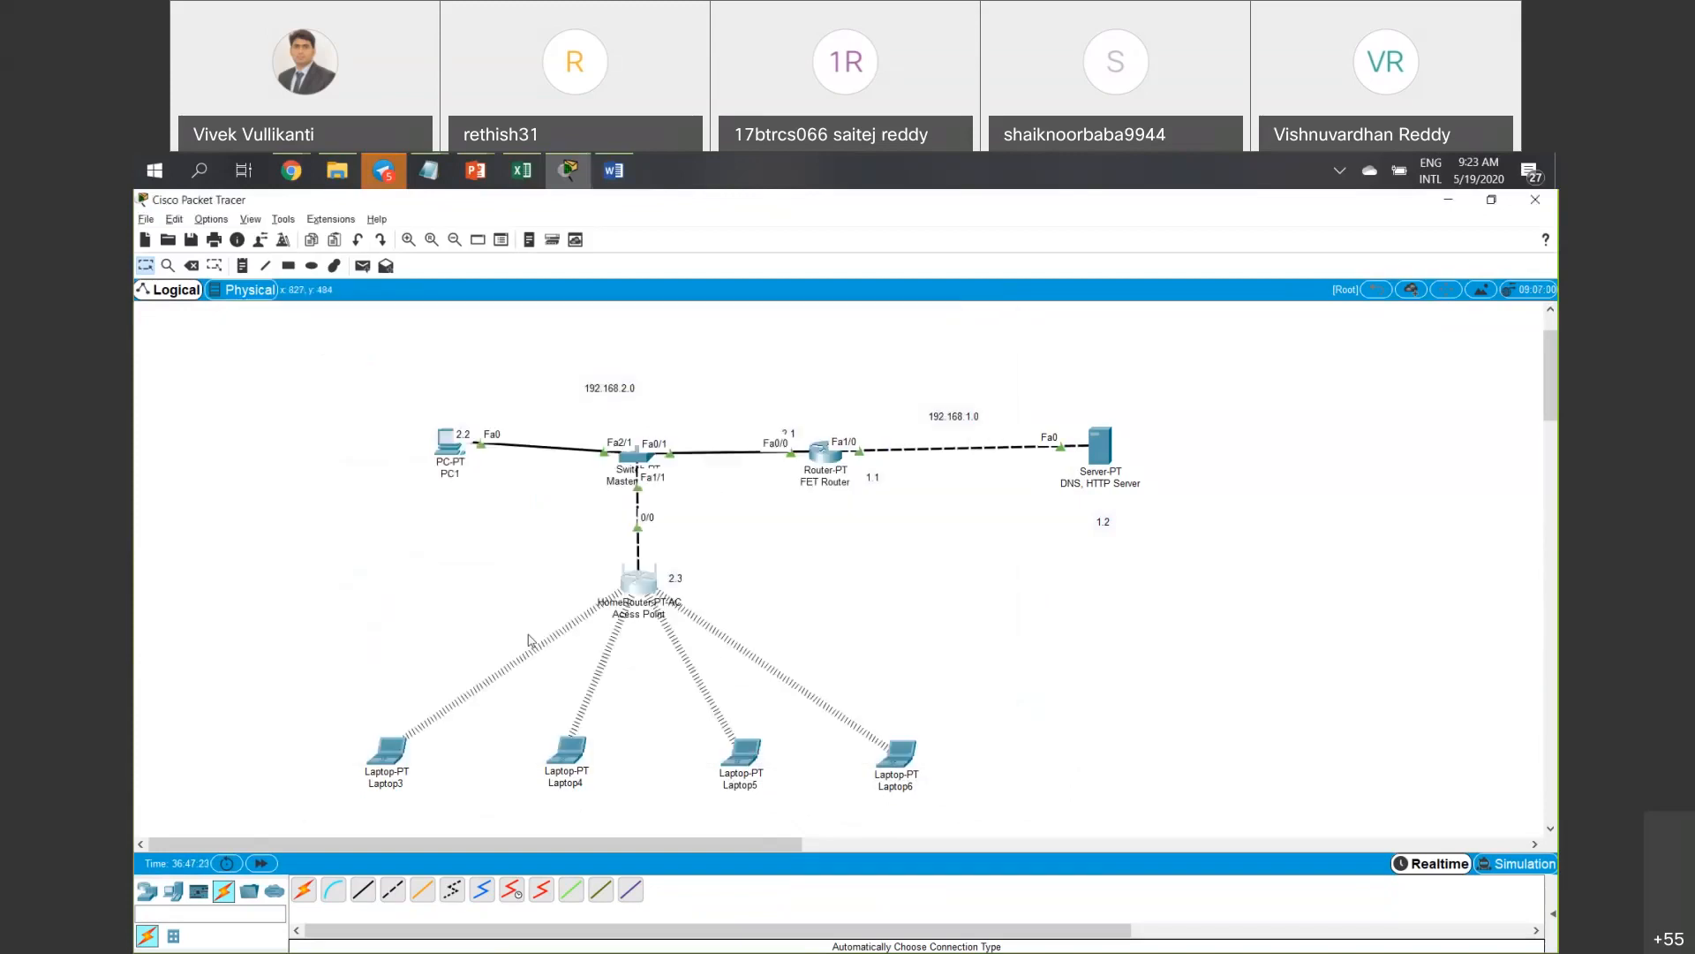
pyautogui.click(388, 752)
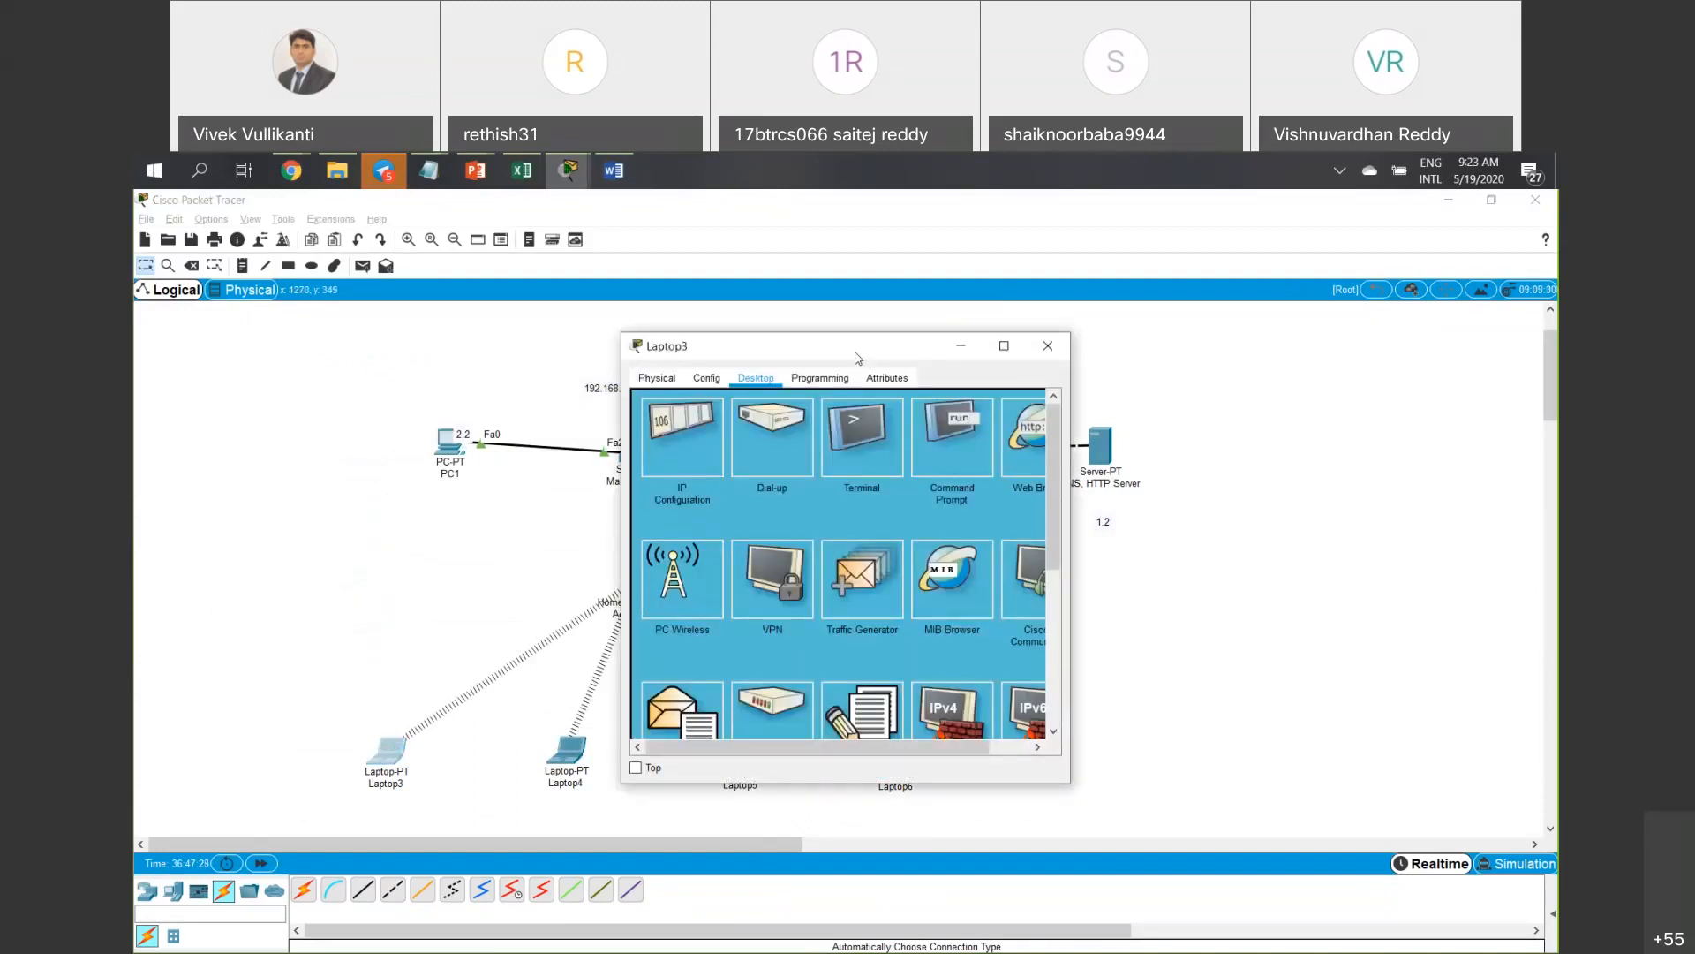
pyautogui.moveTo(623, 350); pyautogui.dragTo(378, 347)
pyautogui.click(784, 433)
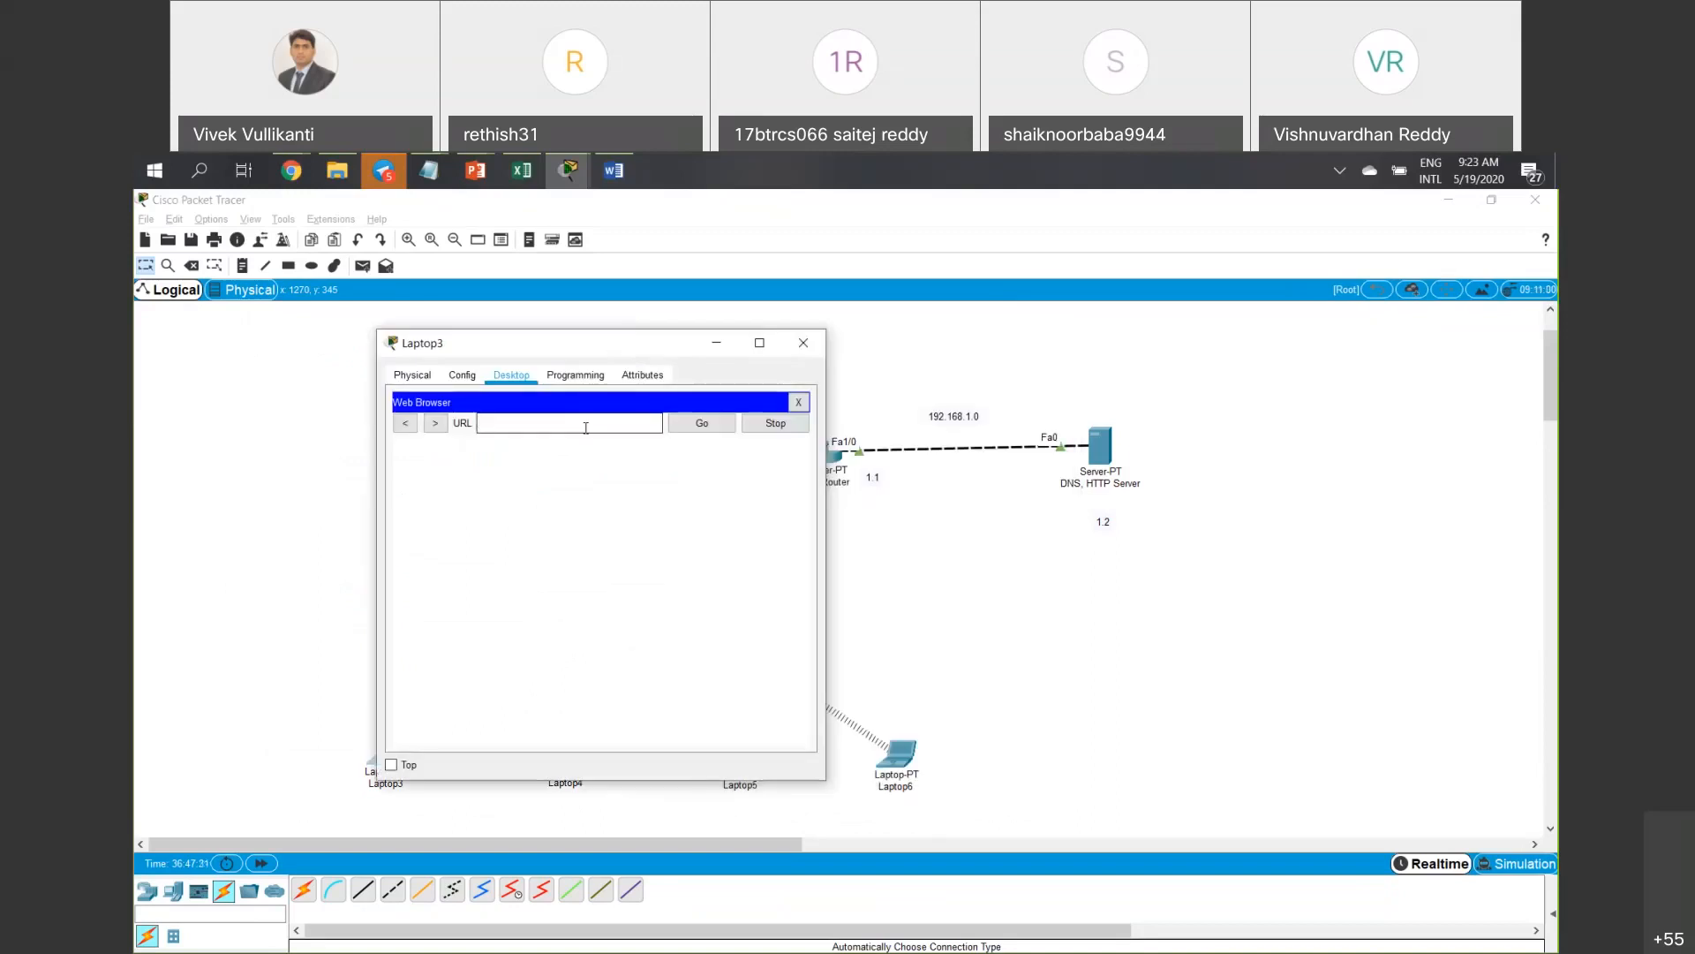
pyautogui.write('www.fet.con')
pyautogui.press('BackSpace')
pyautogui.write('m')
pyautogui.press('Return')
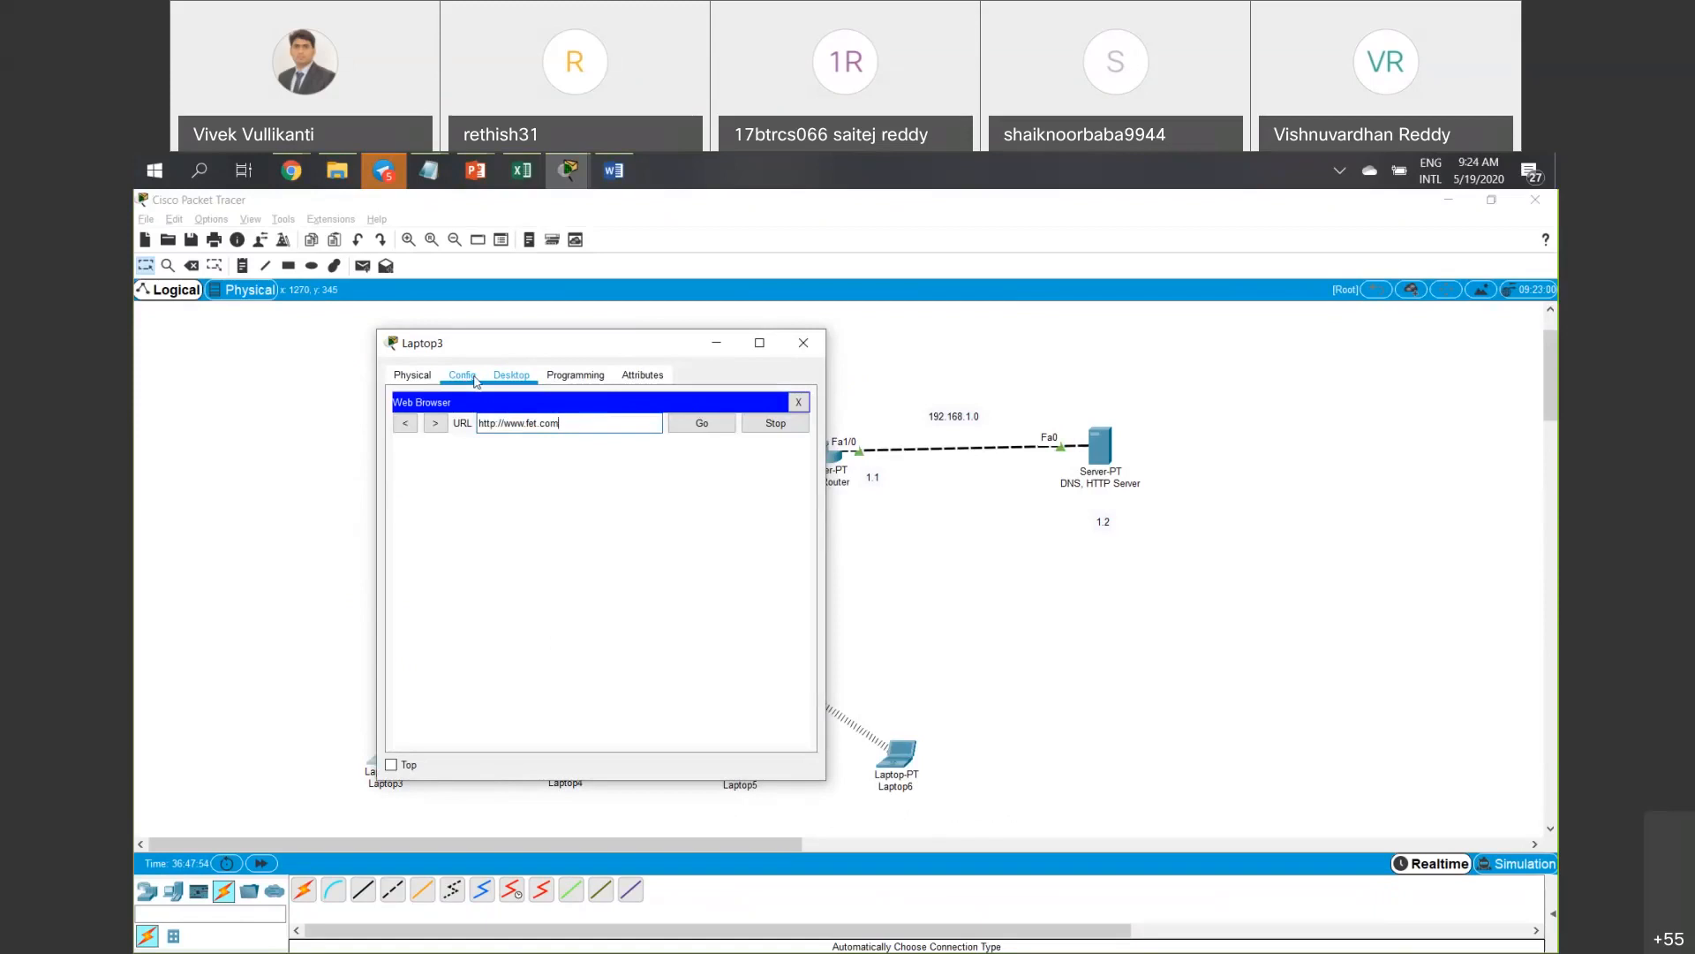
pyautogui.moveTo(405, 479); pyautogui.dragTo(484, 479)
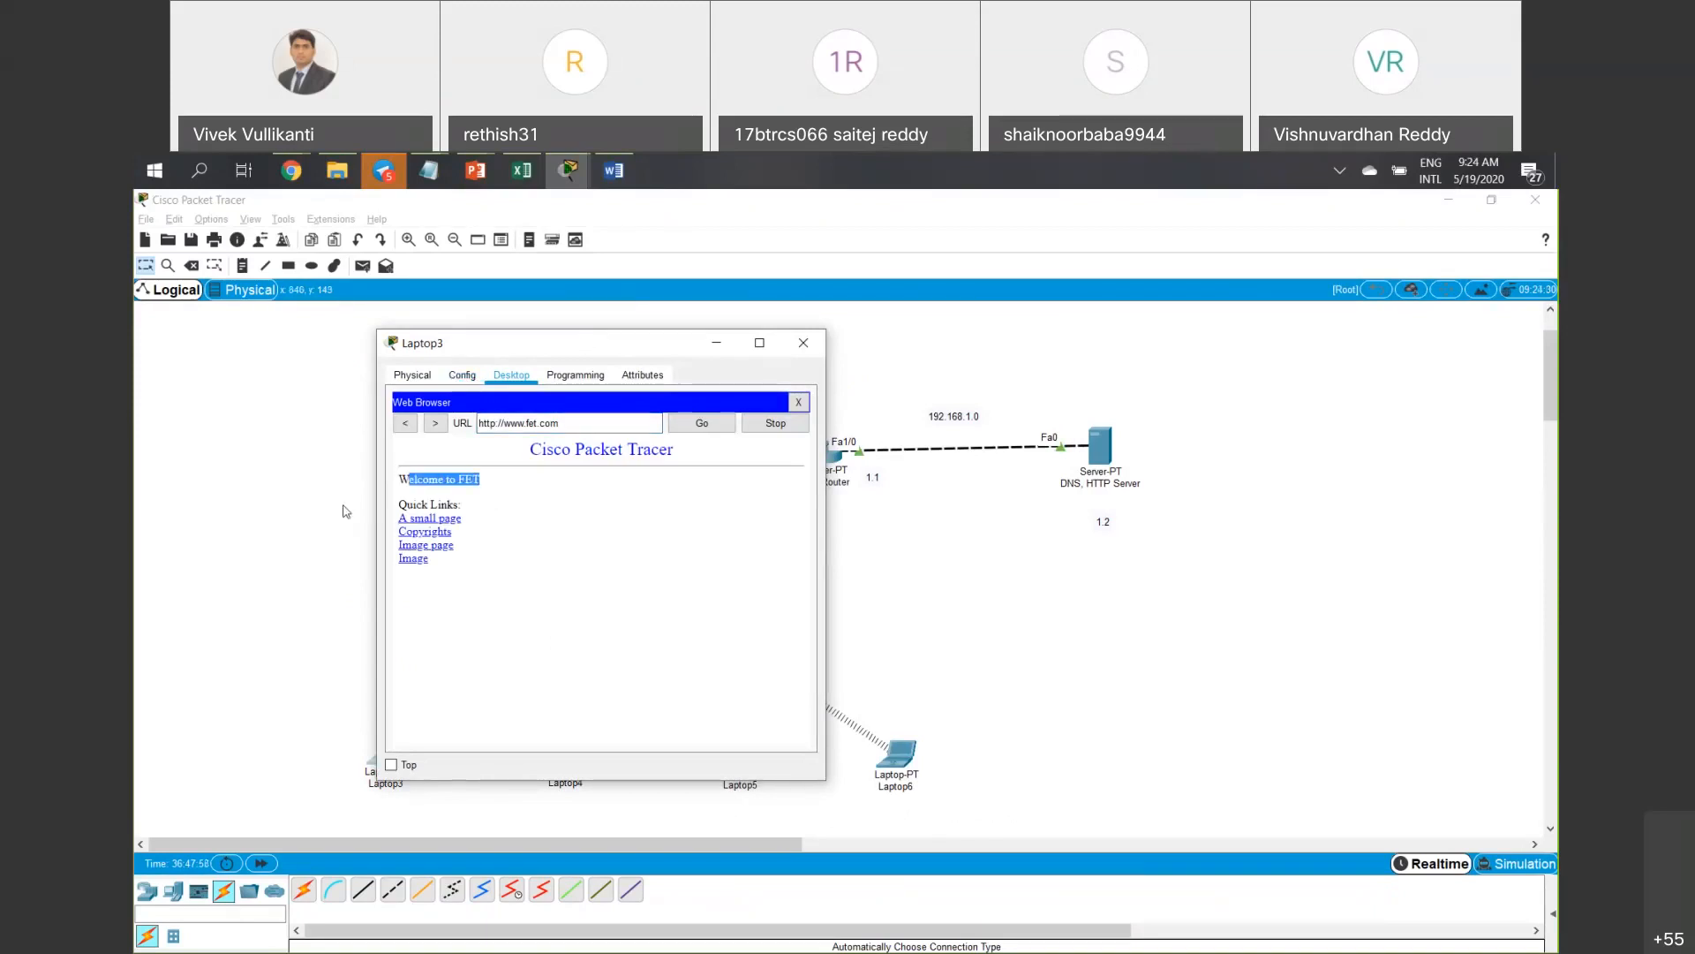
pyautogui.moveTo(530, 343); pyautogui.dragTo(185, 381)
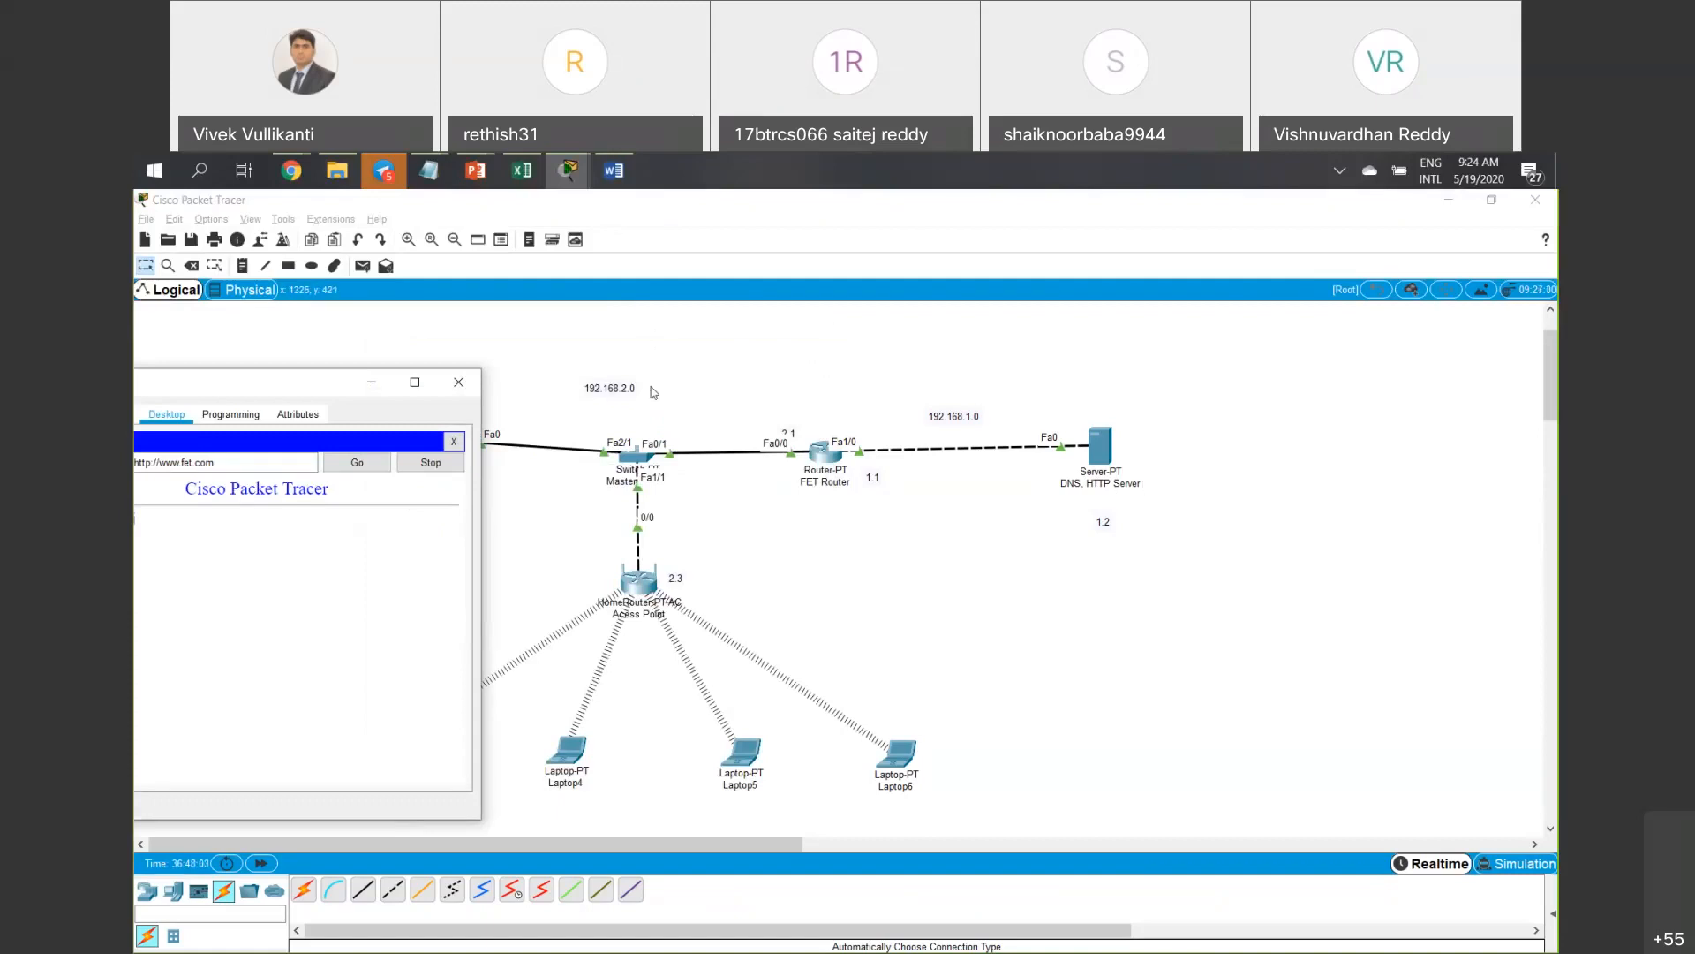
pyautogui.moveTo(334, 383); pyautogui.dragTo(590, 385)
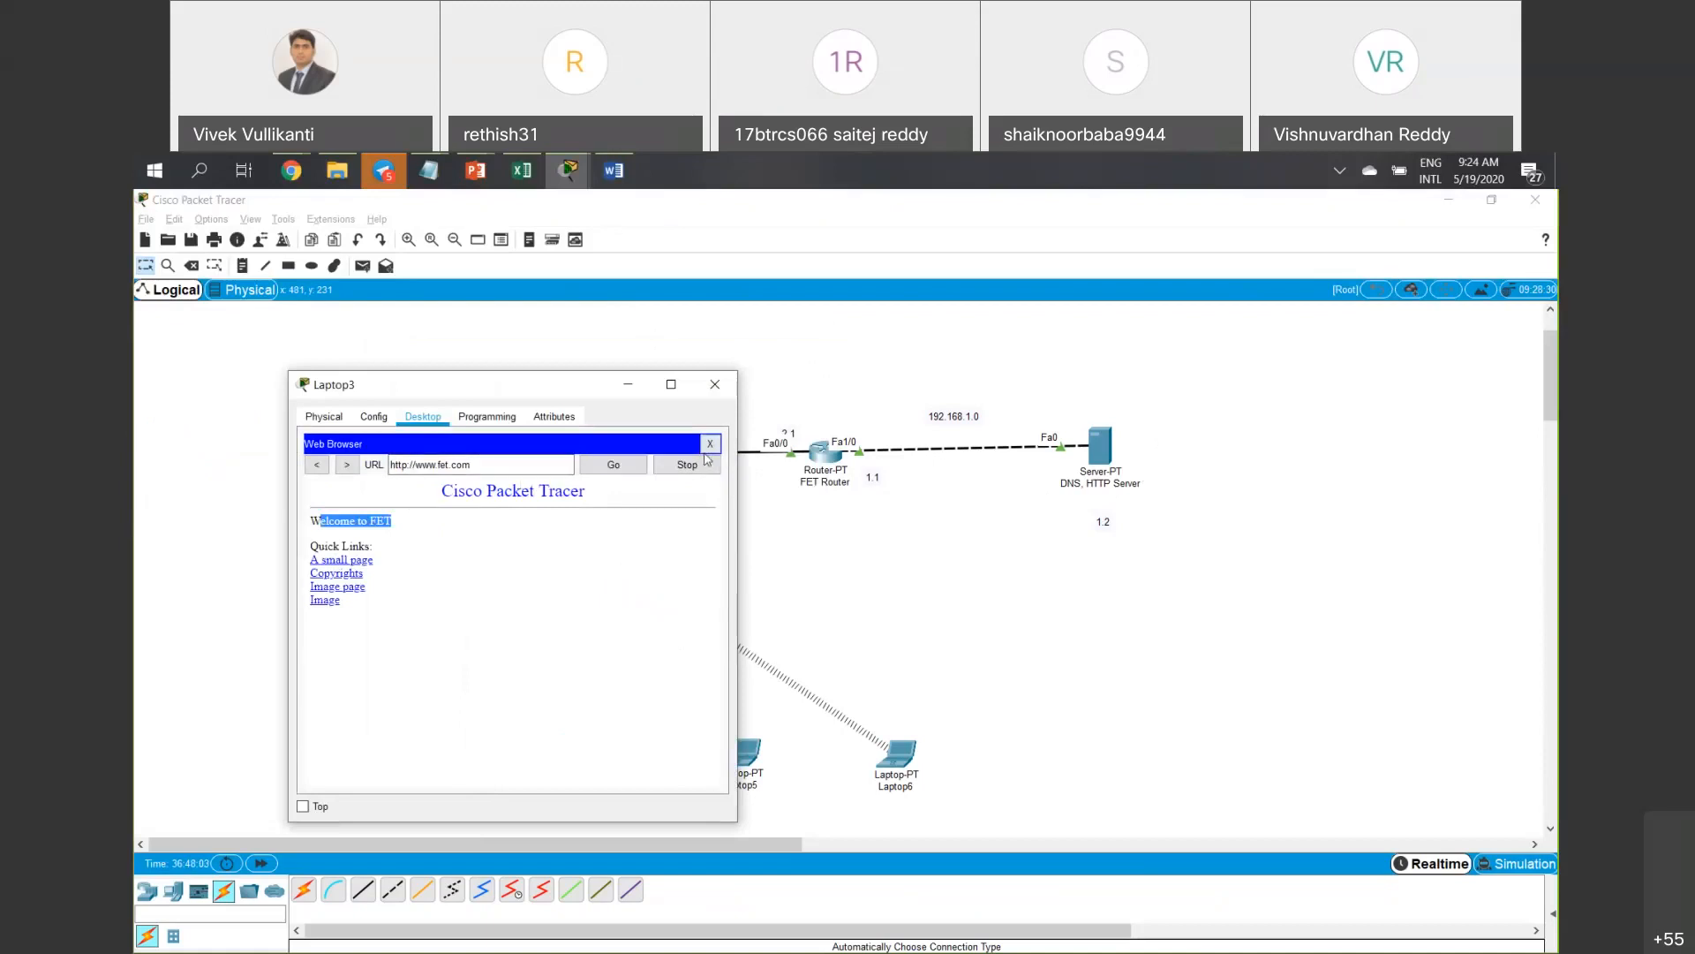
# Close the browser, ping 192.168.1.2 from Laptop3's command prompt, and close the window.
pyautogui.click(710, 443)
pyautogui.click(593, 486)
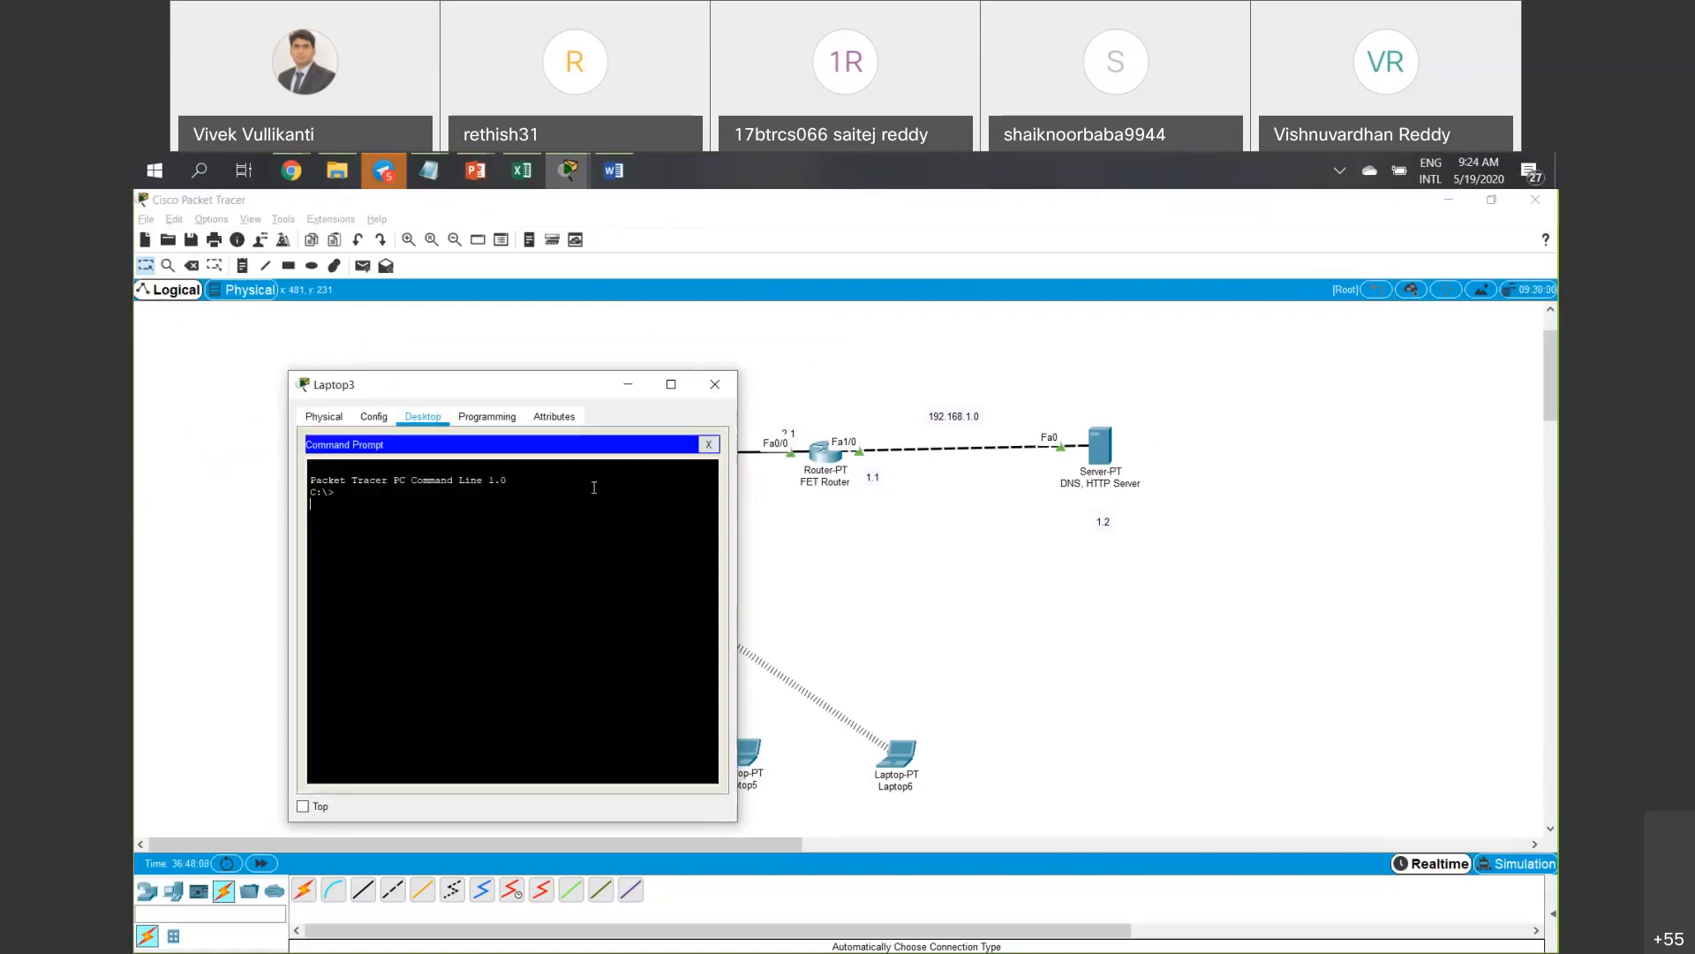
pyautogui.write('pinf')
pyautogui.press('BackSpace')
pyautogui.press('BackSpace')
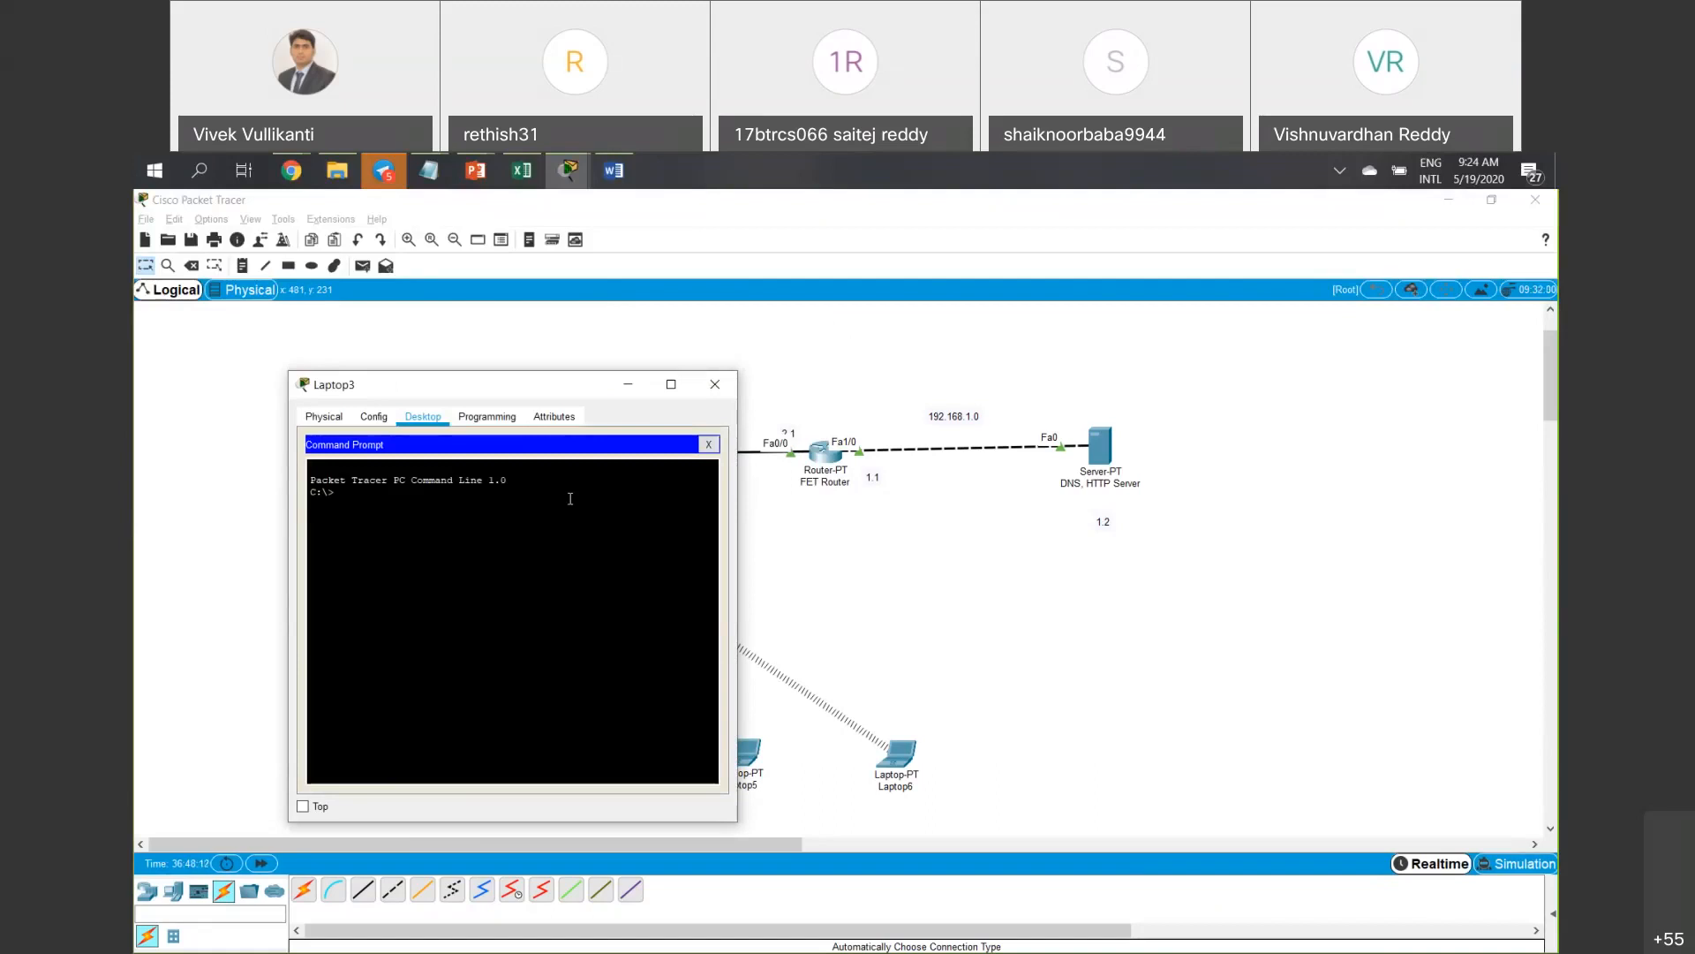
pyautogui.press('Return')
pyautogui.write('ping 192.168.1.2')
pyautogui.press('Return')
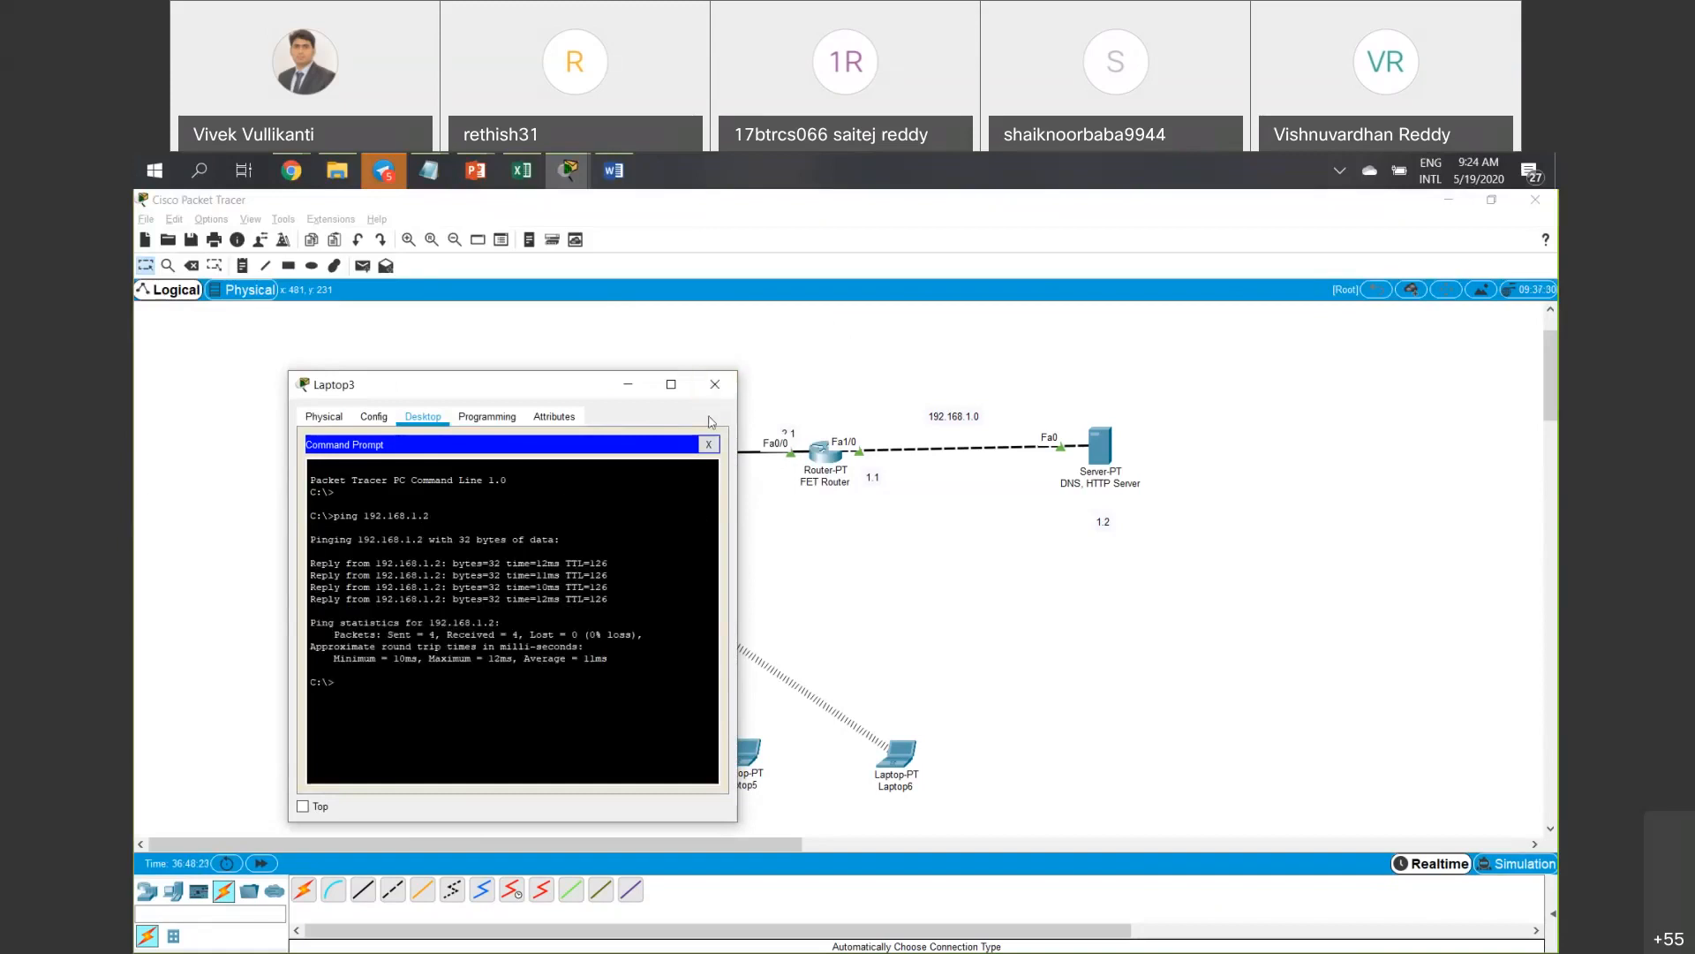
pyautogui.click(715, 385)
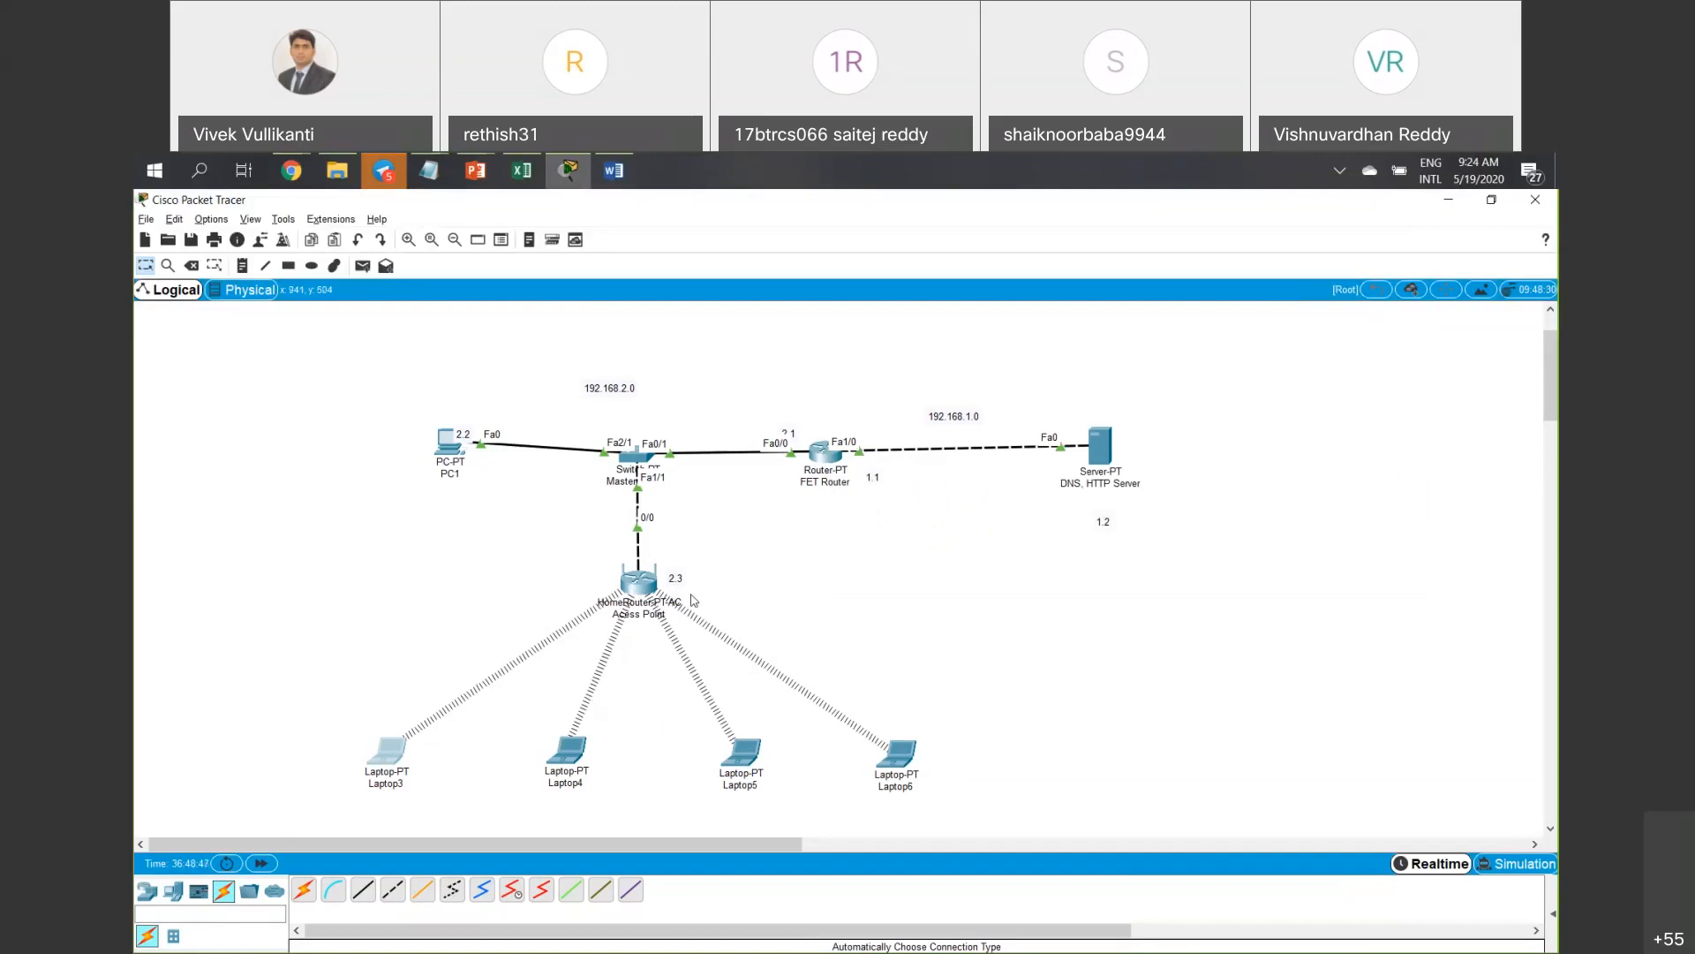
# Open the access point's GUI Setup page showing static IP 192.168.2.3.
pyautogui.click(646, 585)
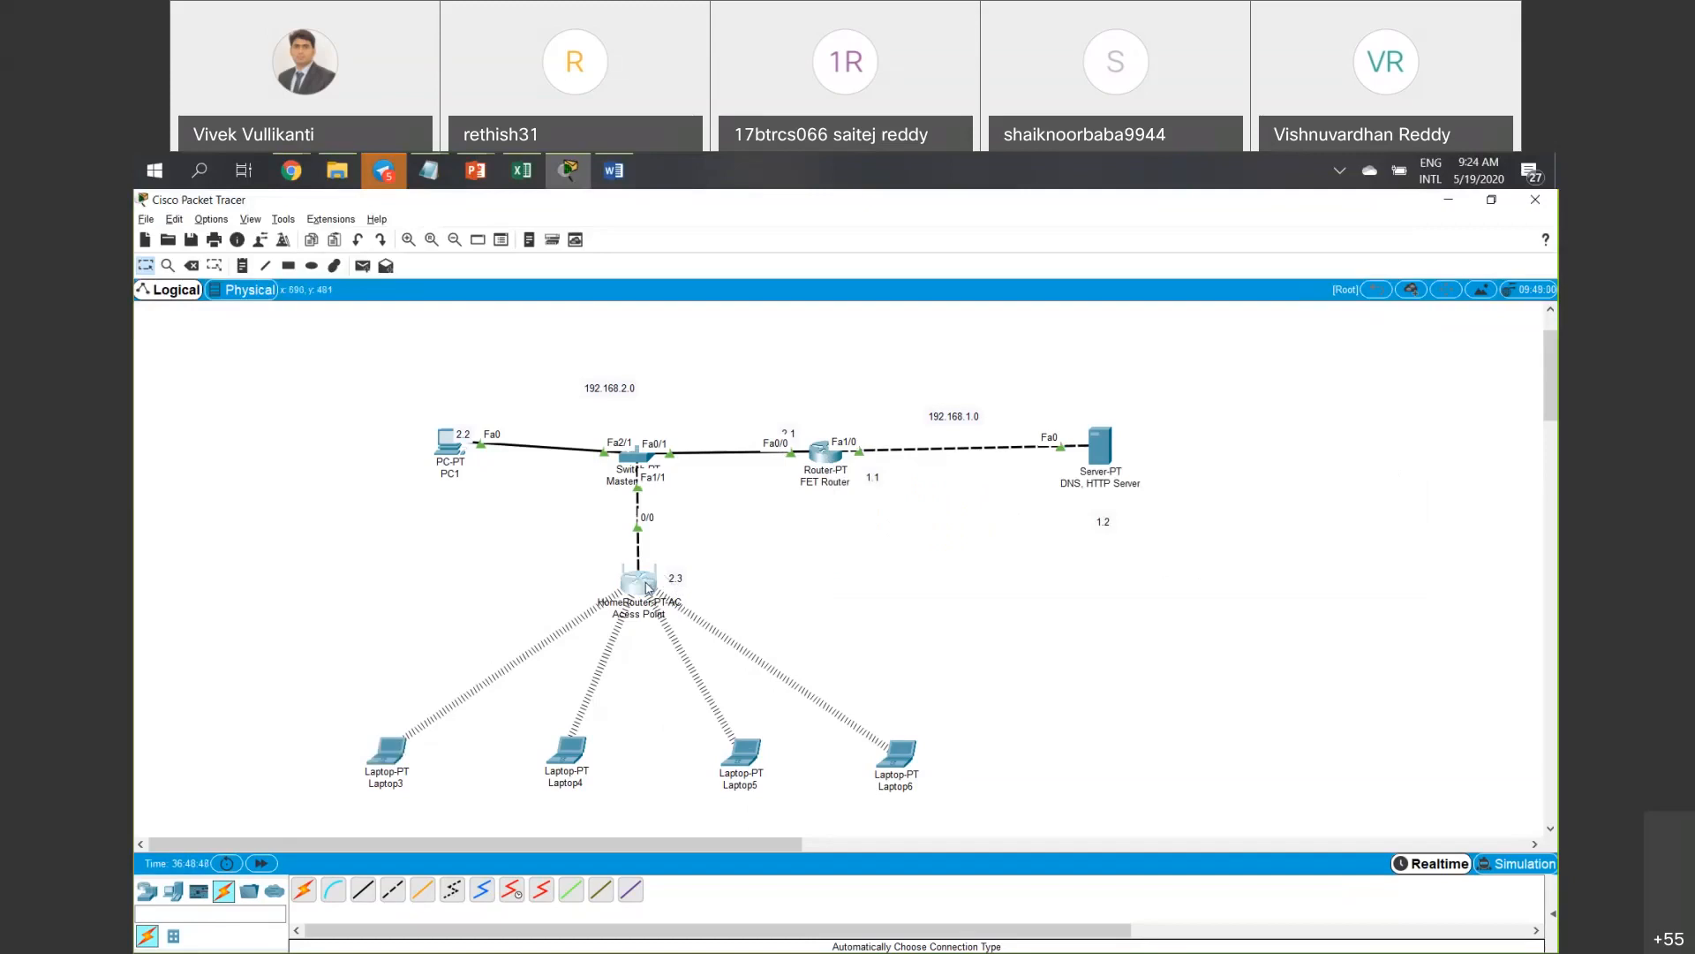
pyautogui.click(646, 584)
pyautogui.click(1374, 575)
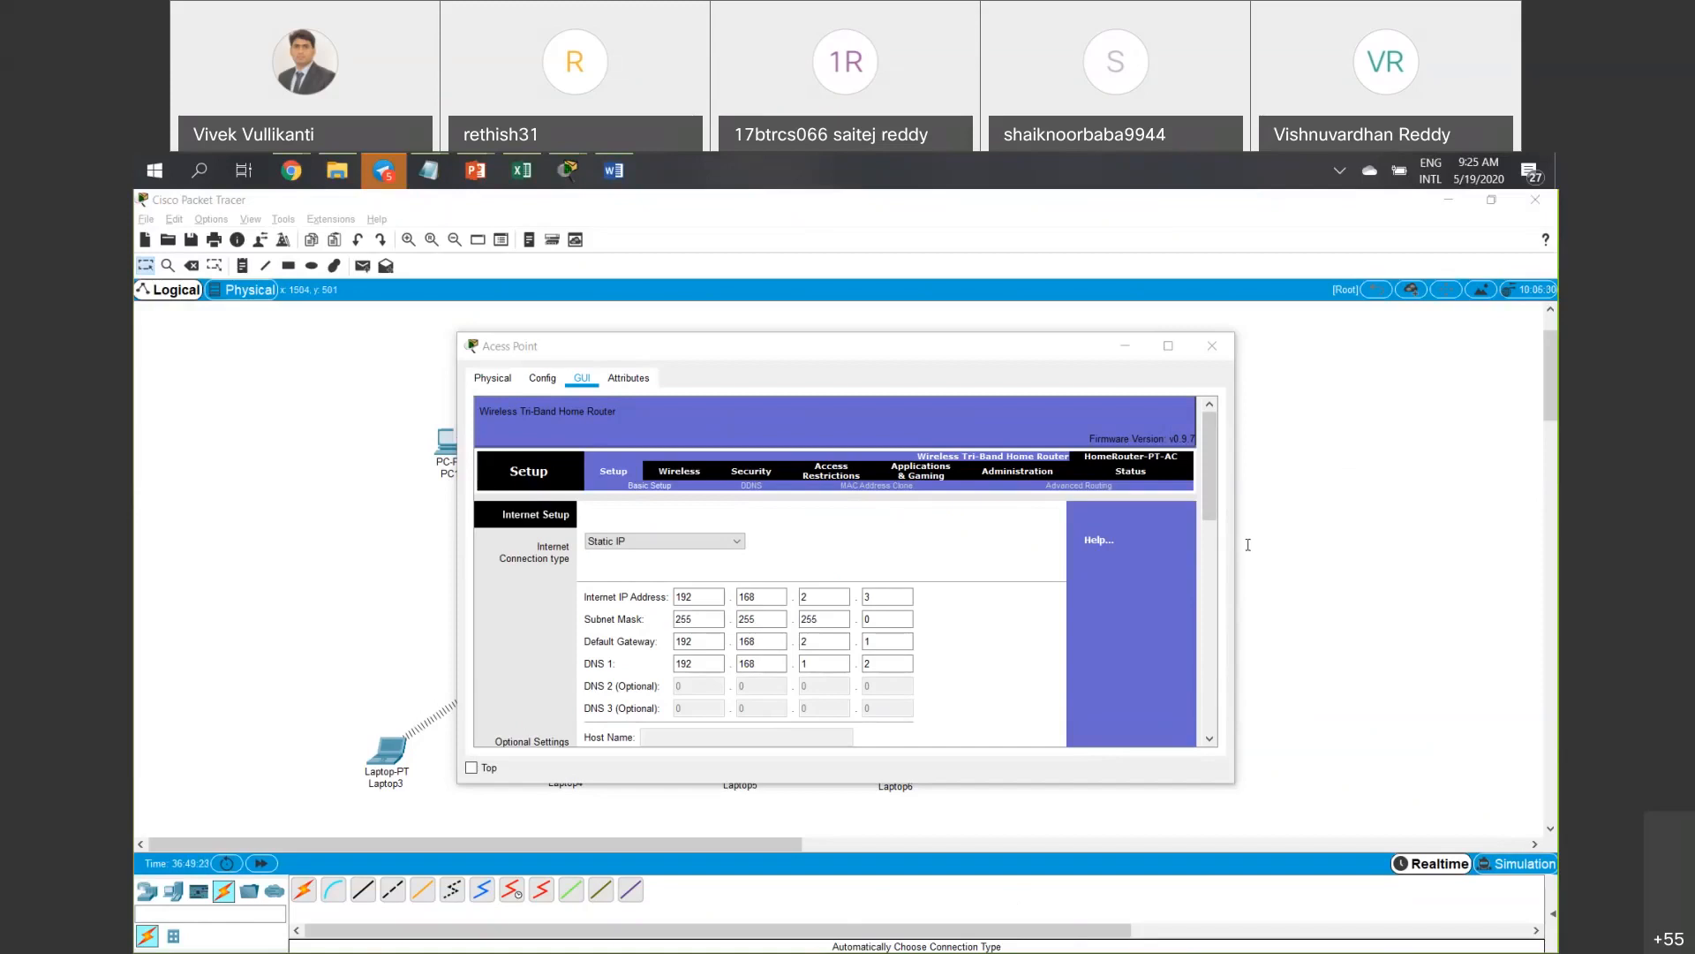
# Look over the access point's Wireless Security page, then the Wireless MAC Filter page.
pyautogui.moveTo(815, 353); pyautogui.dragTo(617, 356)
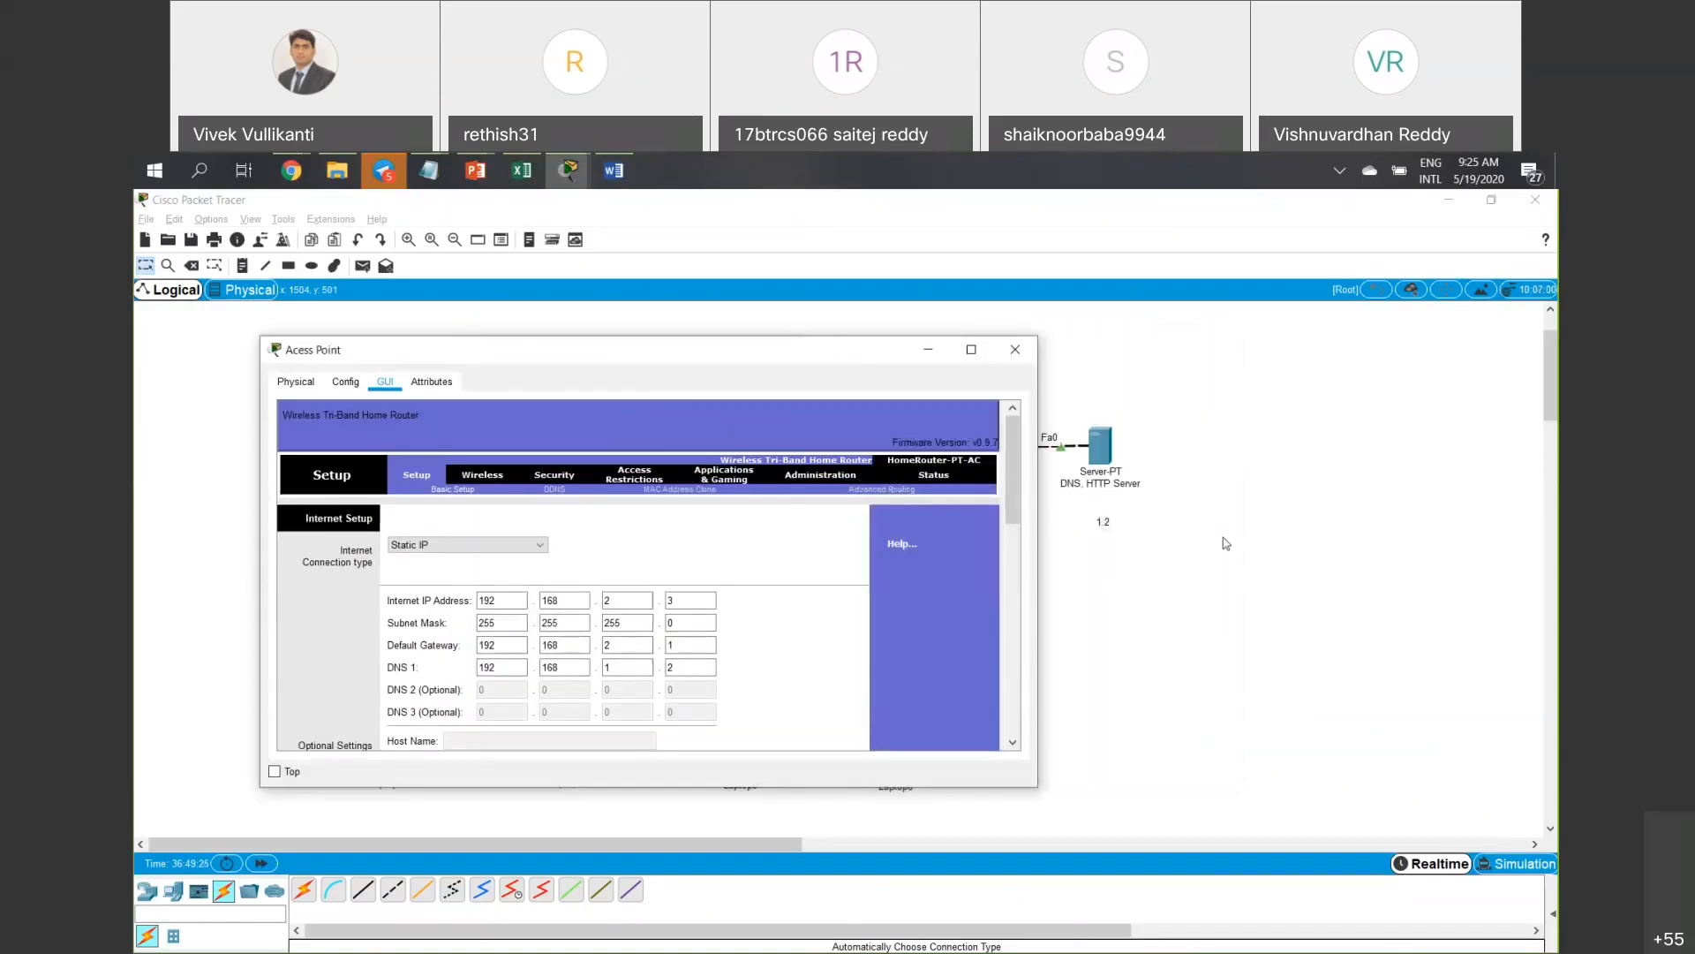
pyautogui.click(1327, 575)
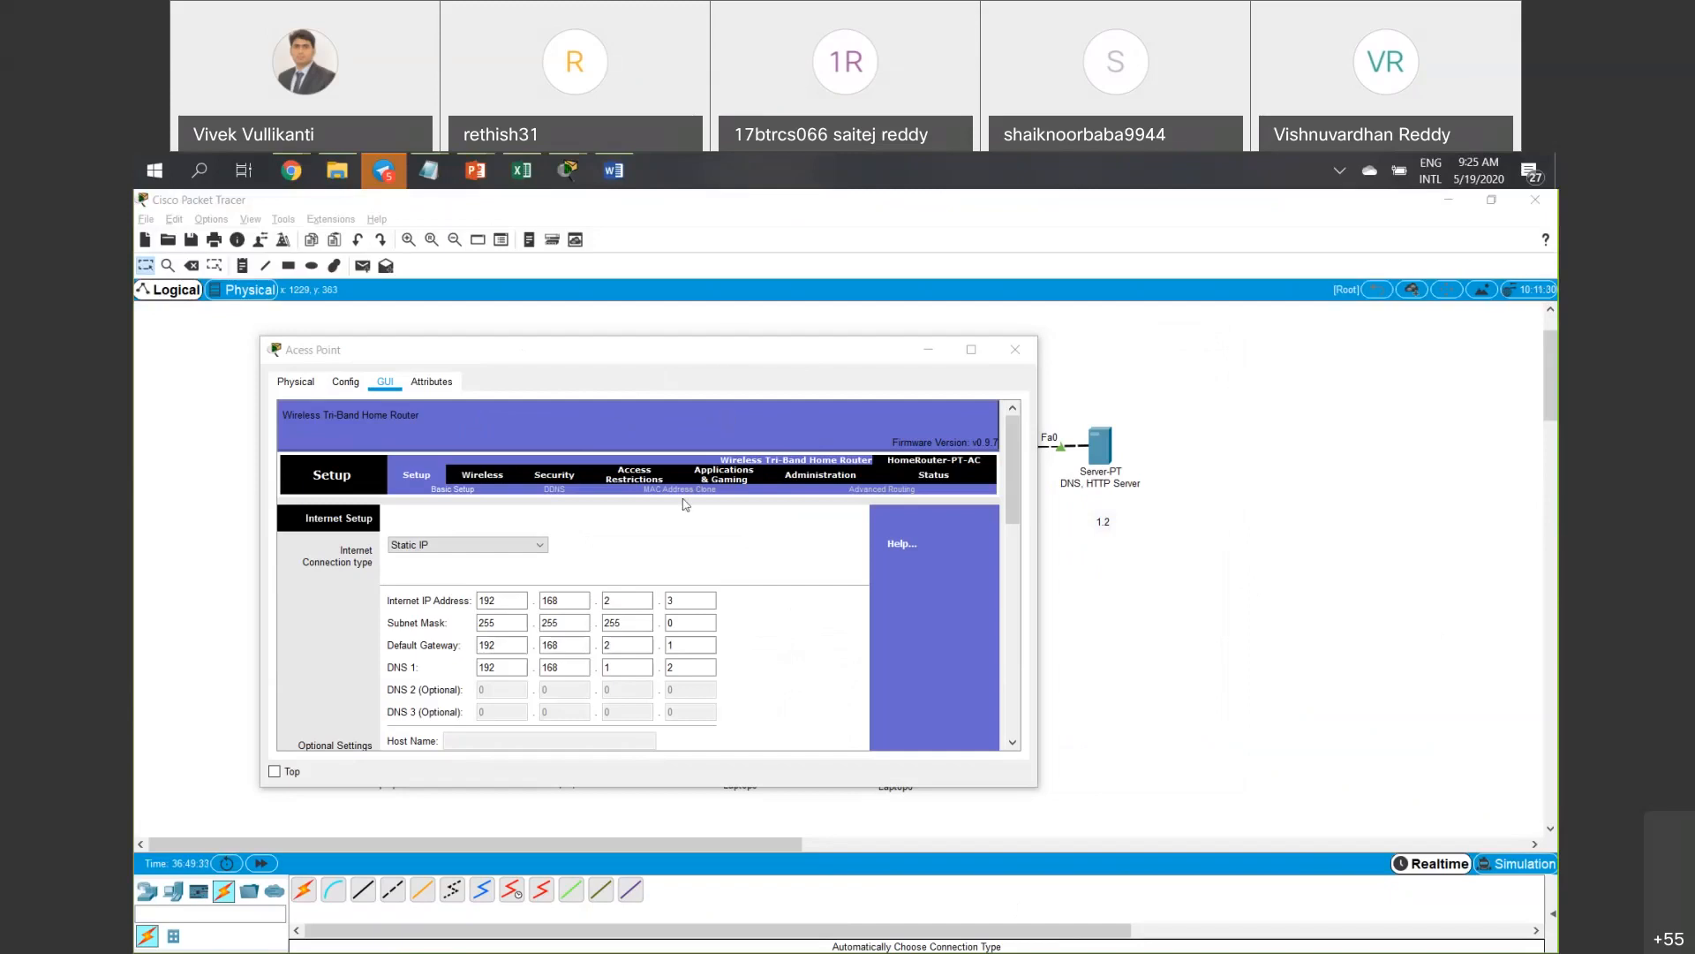
pyautogui.click(485, 476)
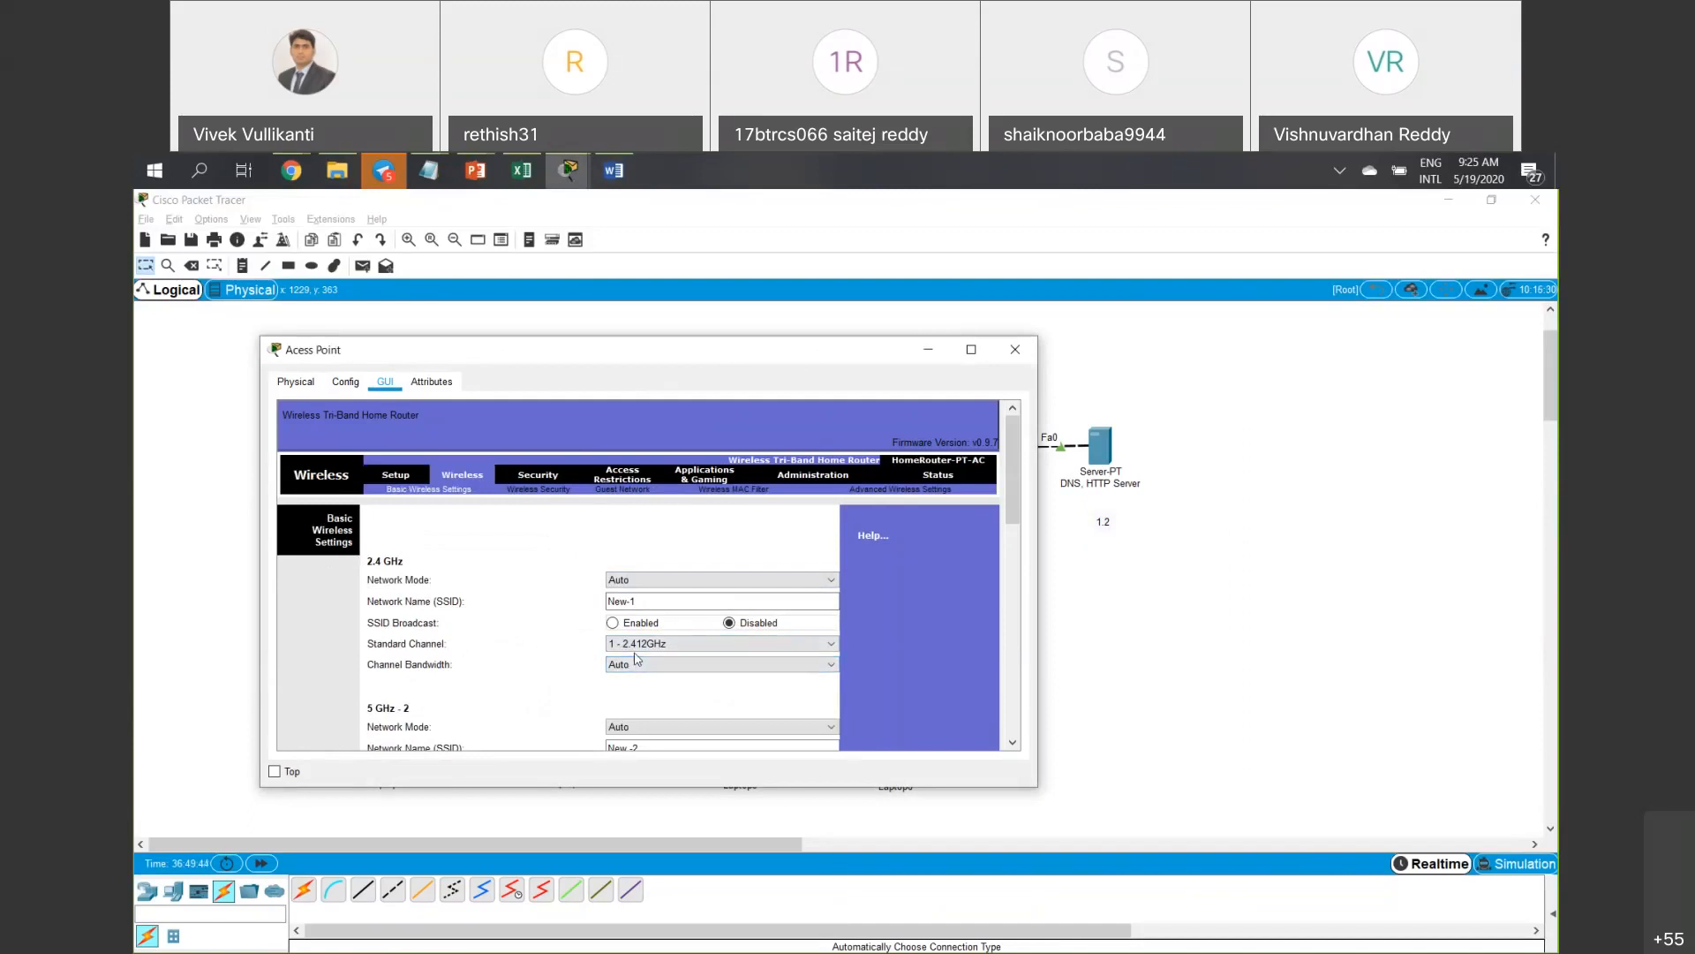
pyautogui.click(556, 490)
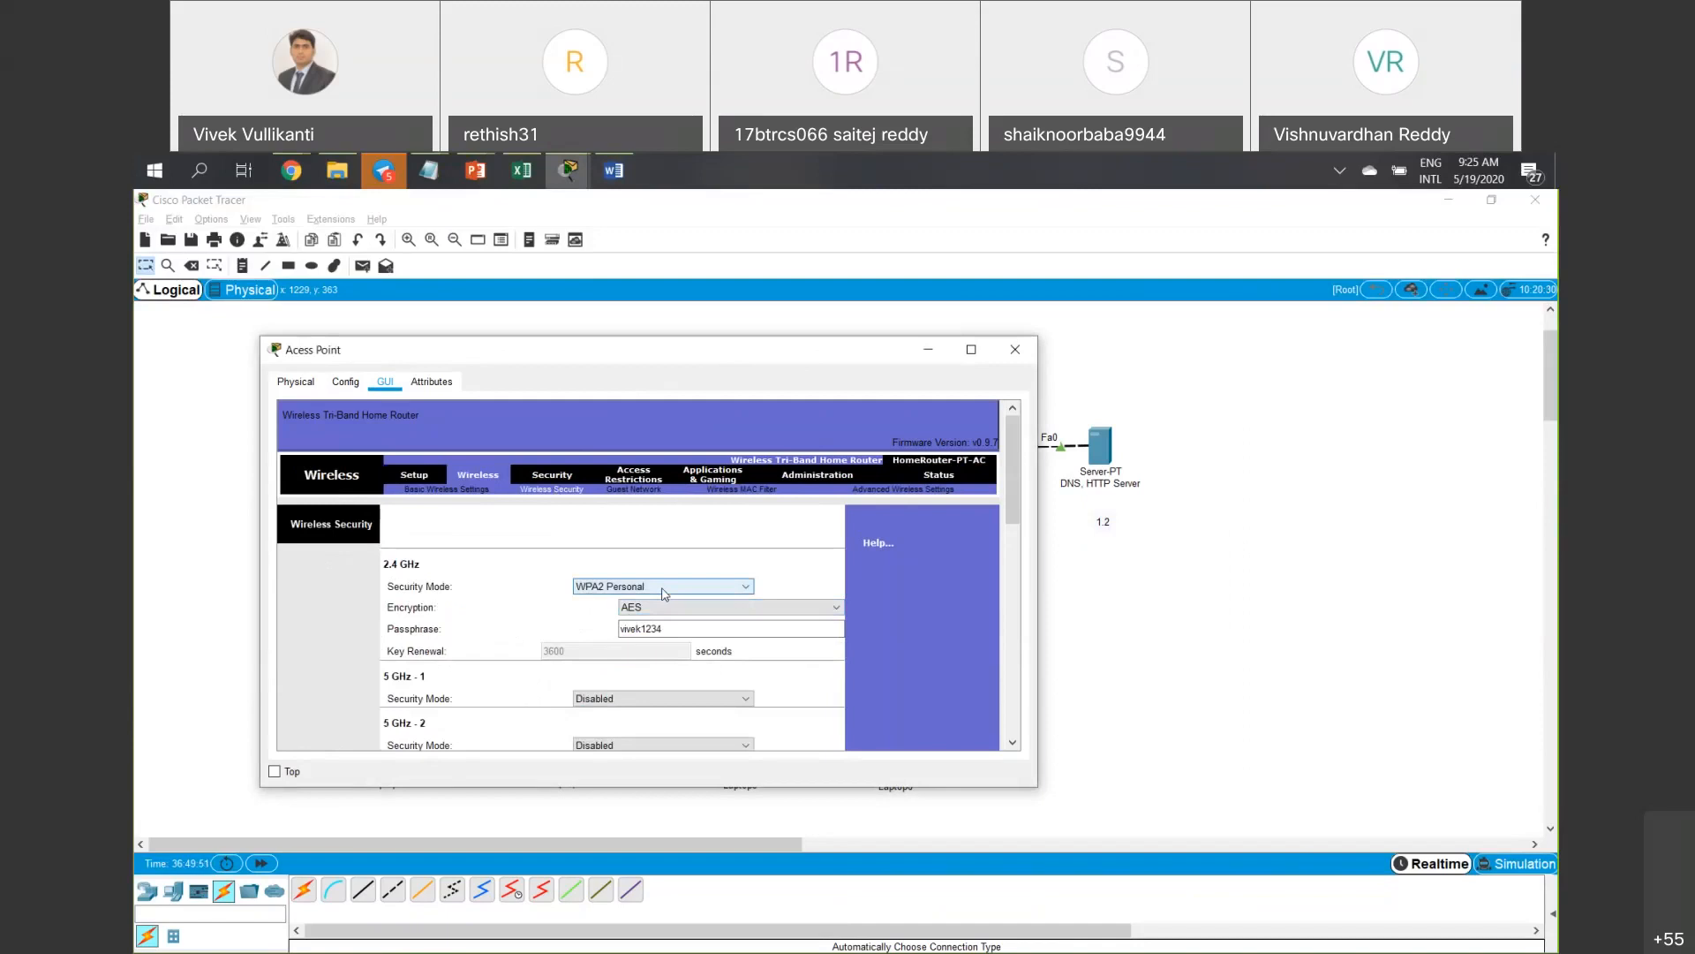
pyautogui.click(757, 494)
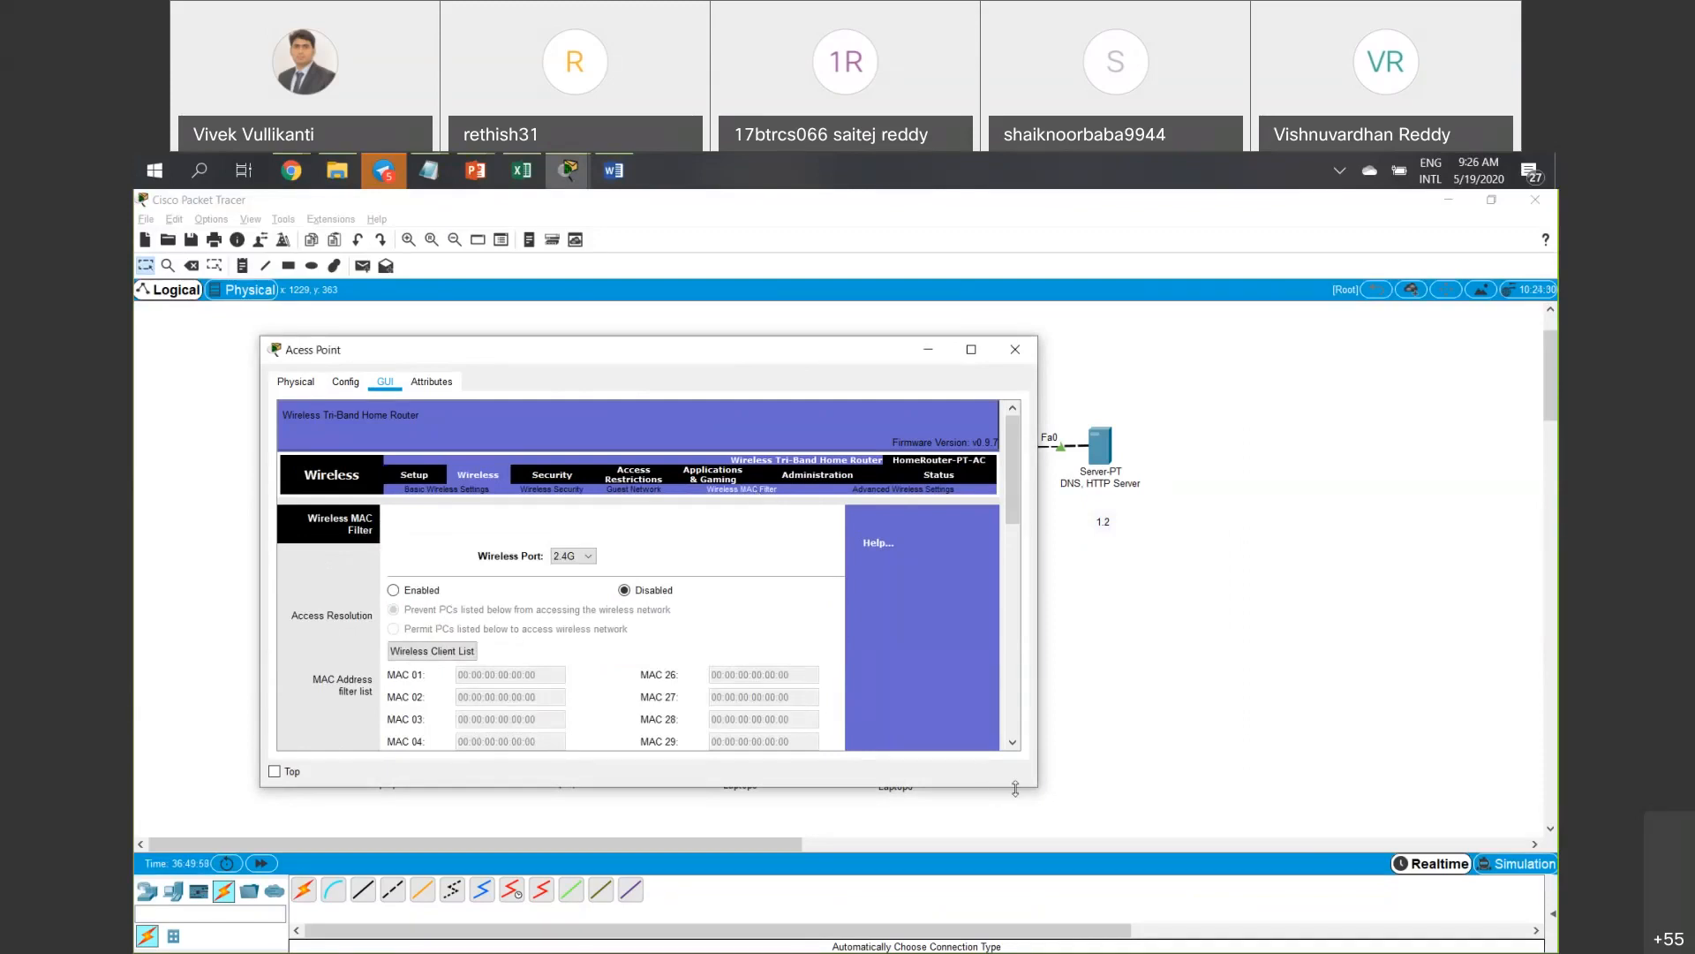
# Keep the 2.4G wireless port and enable MAC filtering to prevent listed PCs.
pyautogui.click(585, 556)
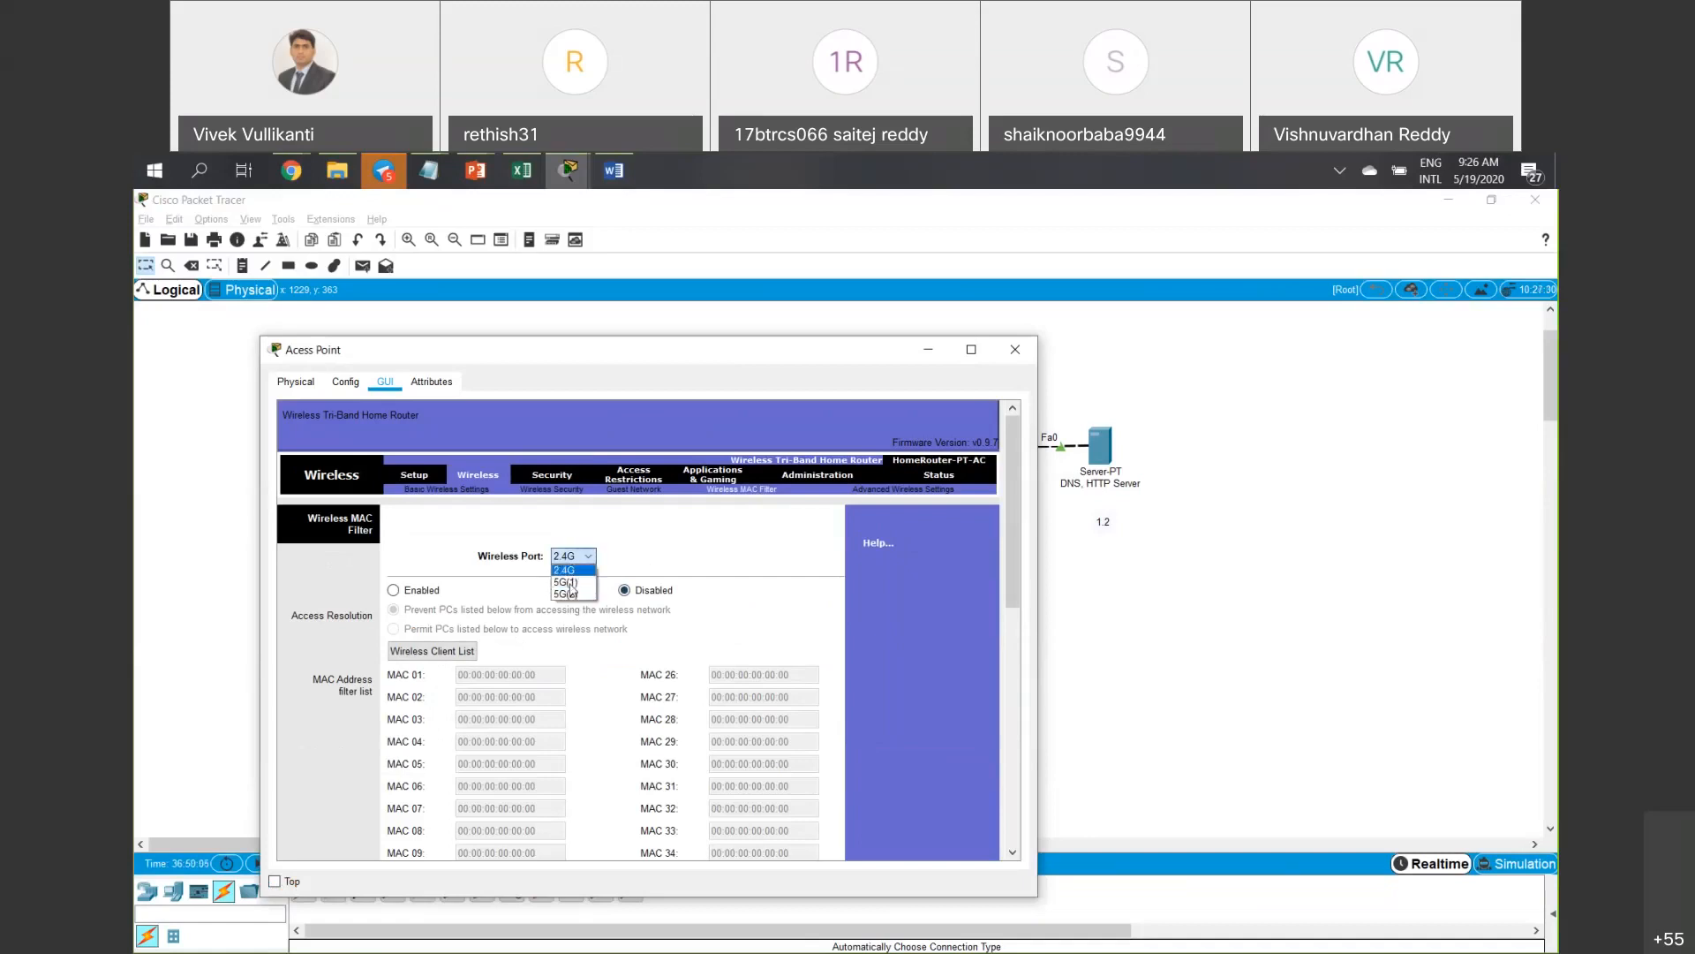
pyautogui.click(570, 570)
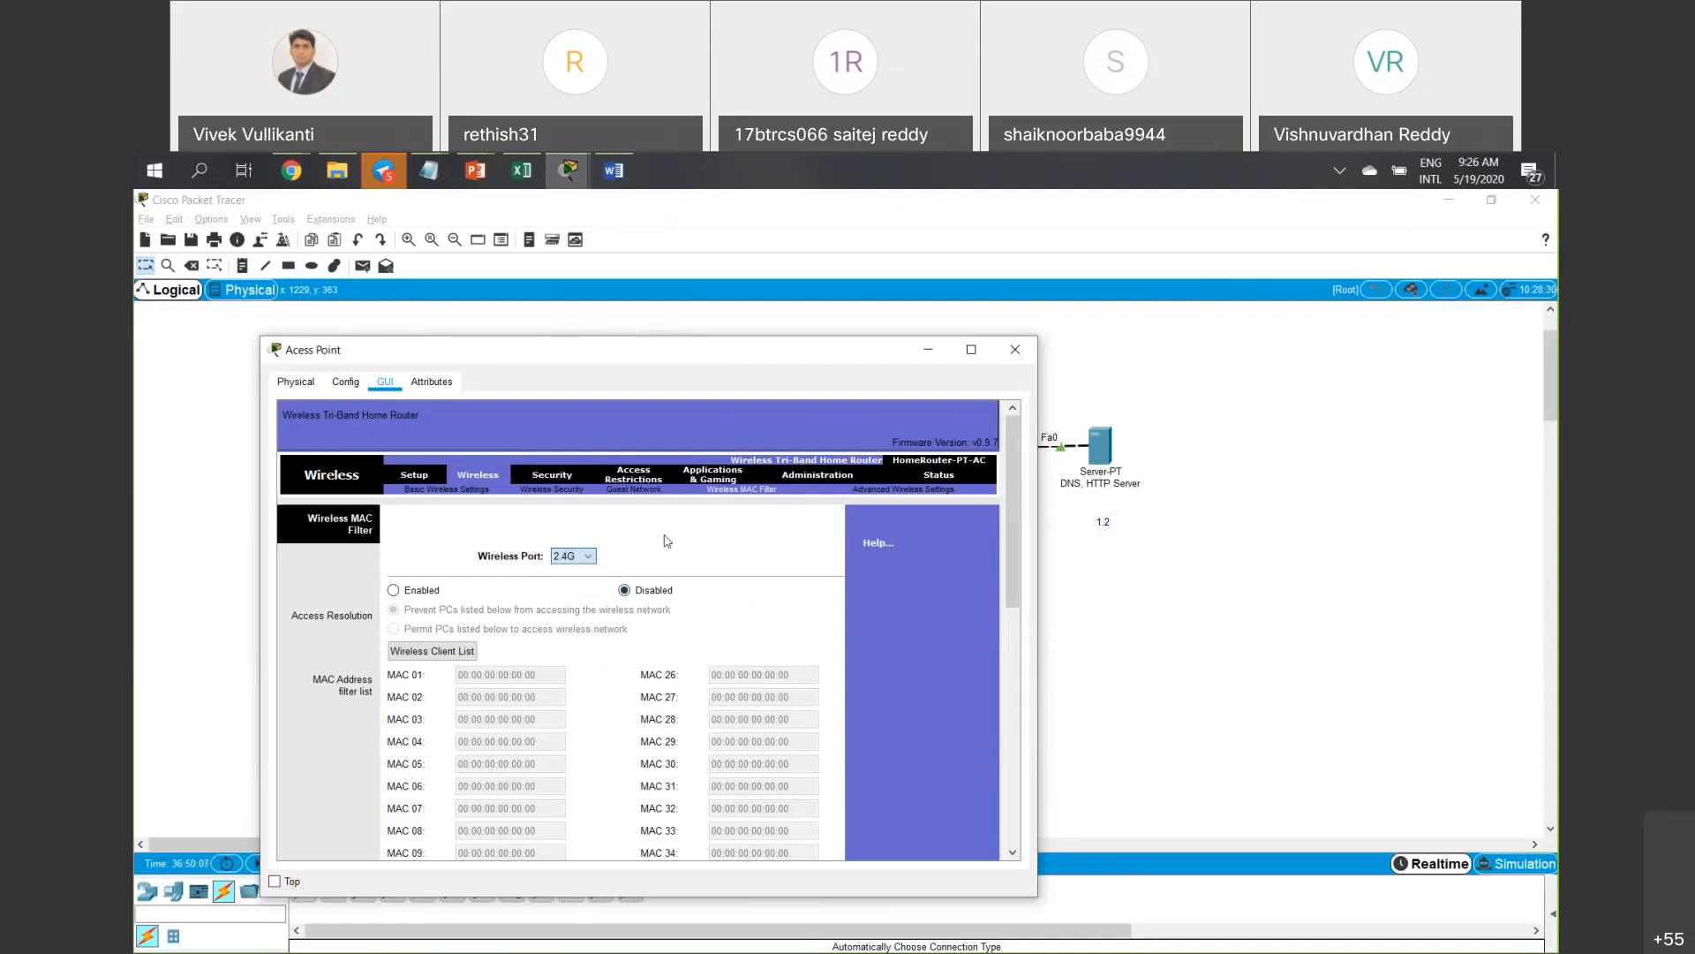
pyautogui.scroll(-1, 530, 605)
pyautogui.scroll(-5, 503, 631)
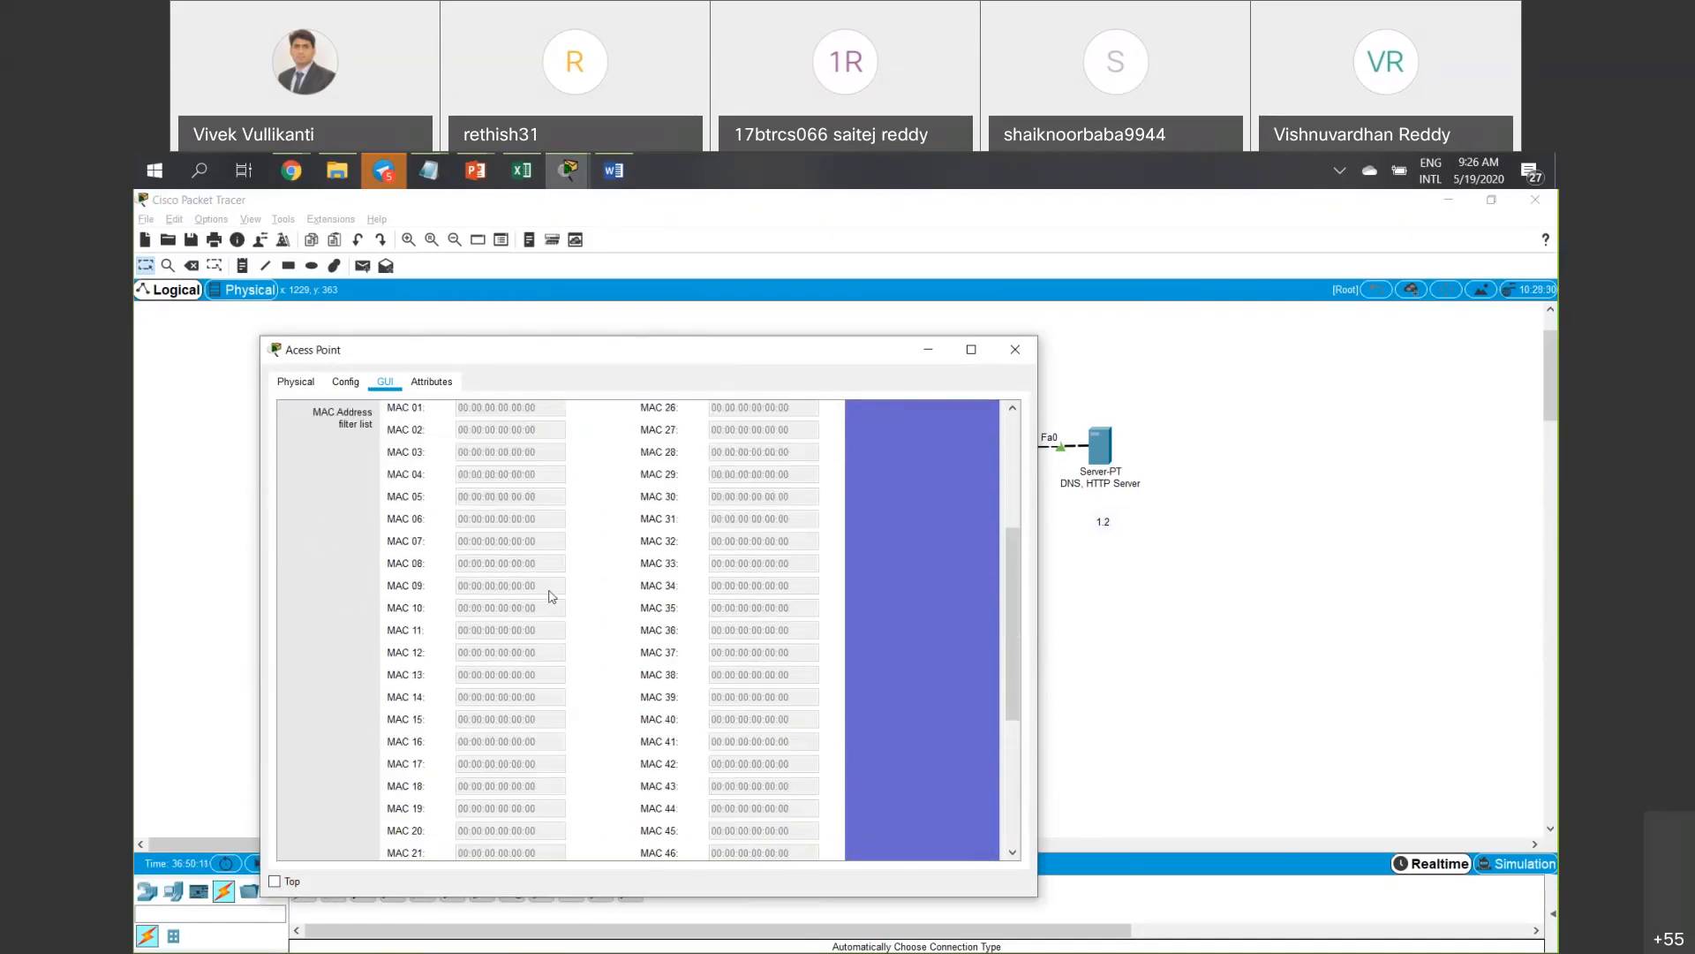
pyautogui.scroll(2, 561, 553)
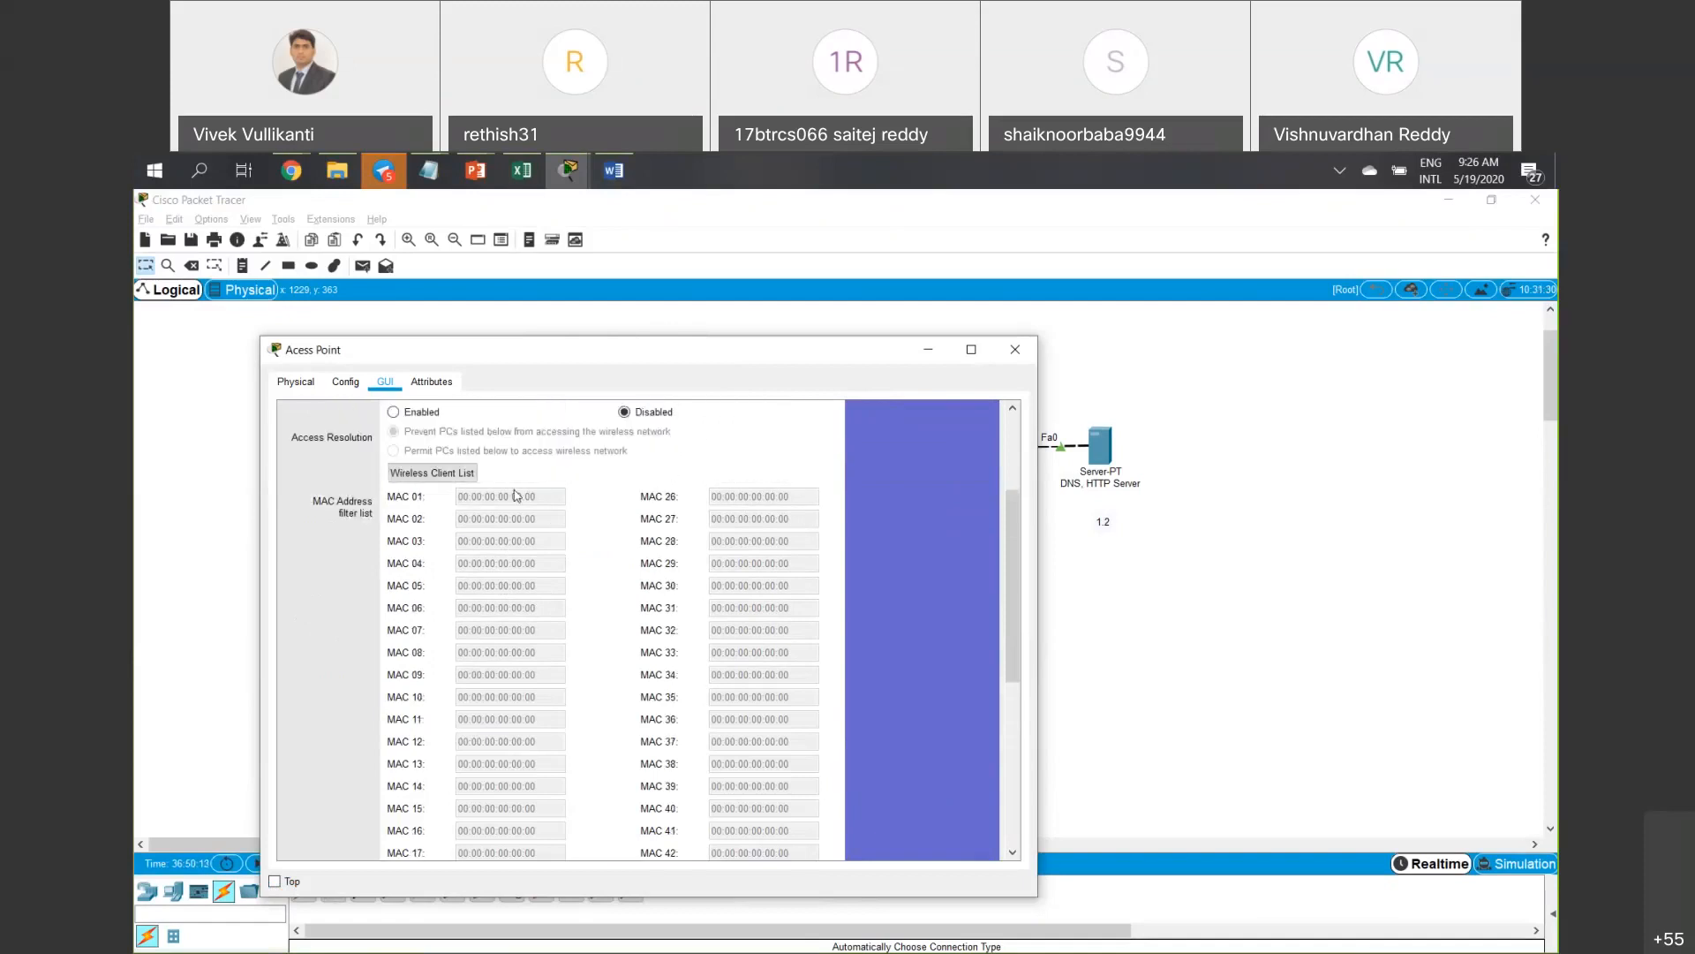
pyautogui.scroll(1, 459, 468)
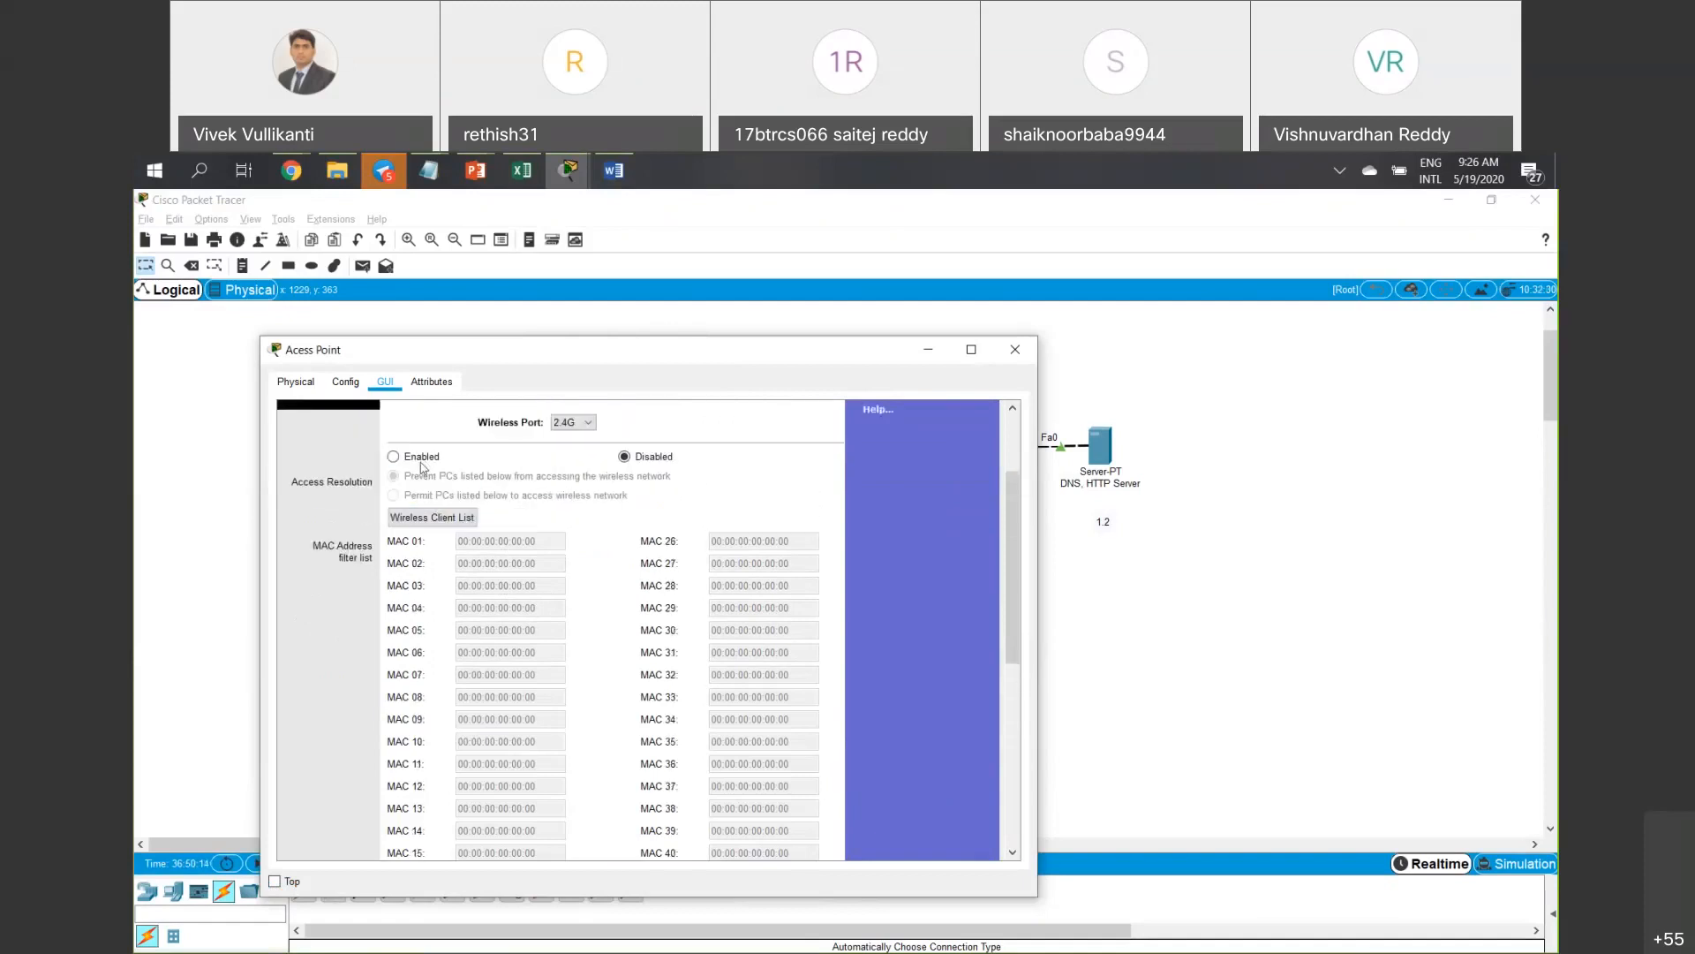
pyautogui.click(422, 460)
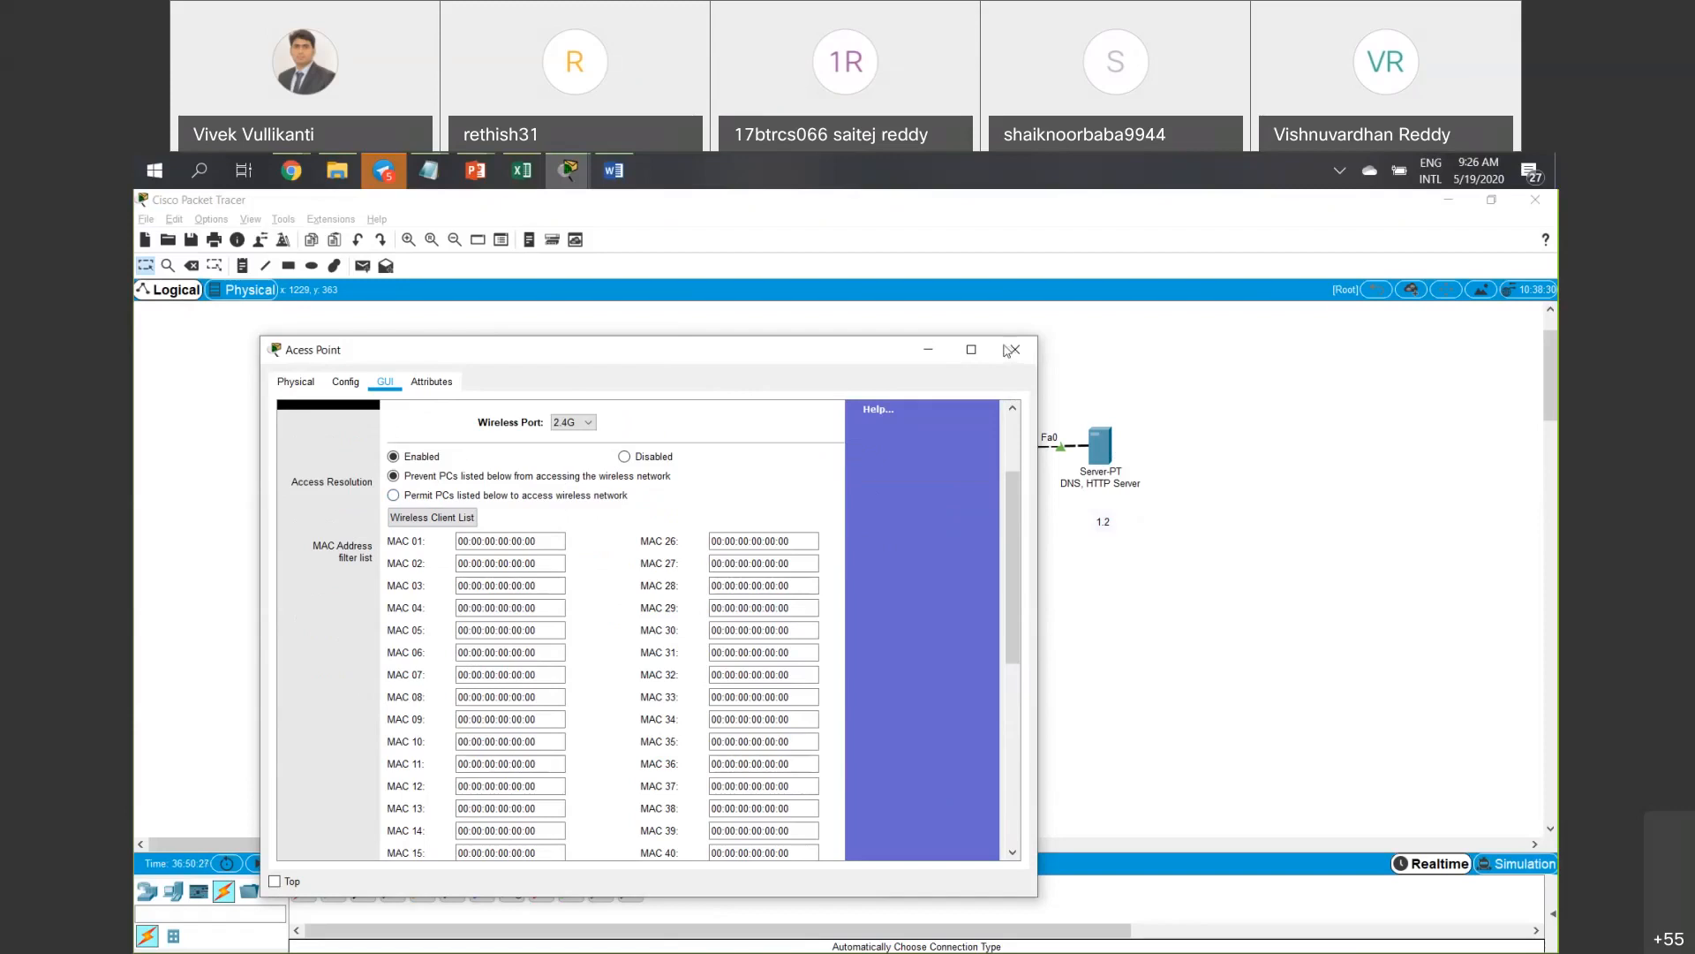
# Move the access point window to reveal Laptop6, then select the MAC 01 field.
pyautogui.moveTo(618, 349); pyautogui.dragTo(962, 342)
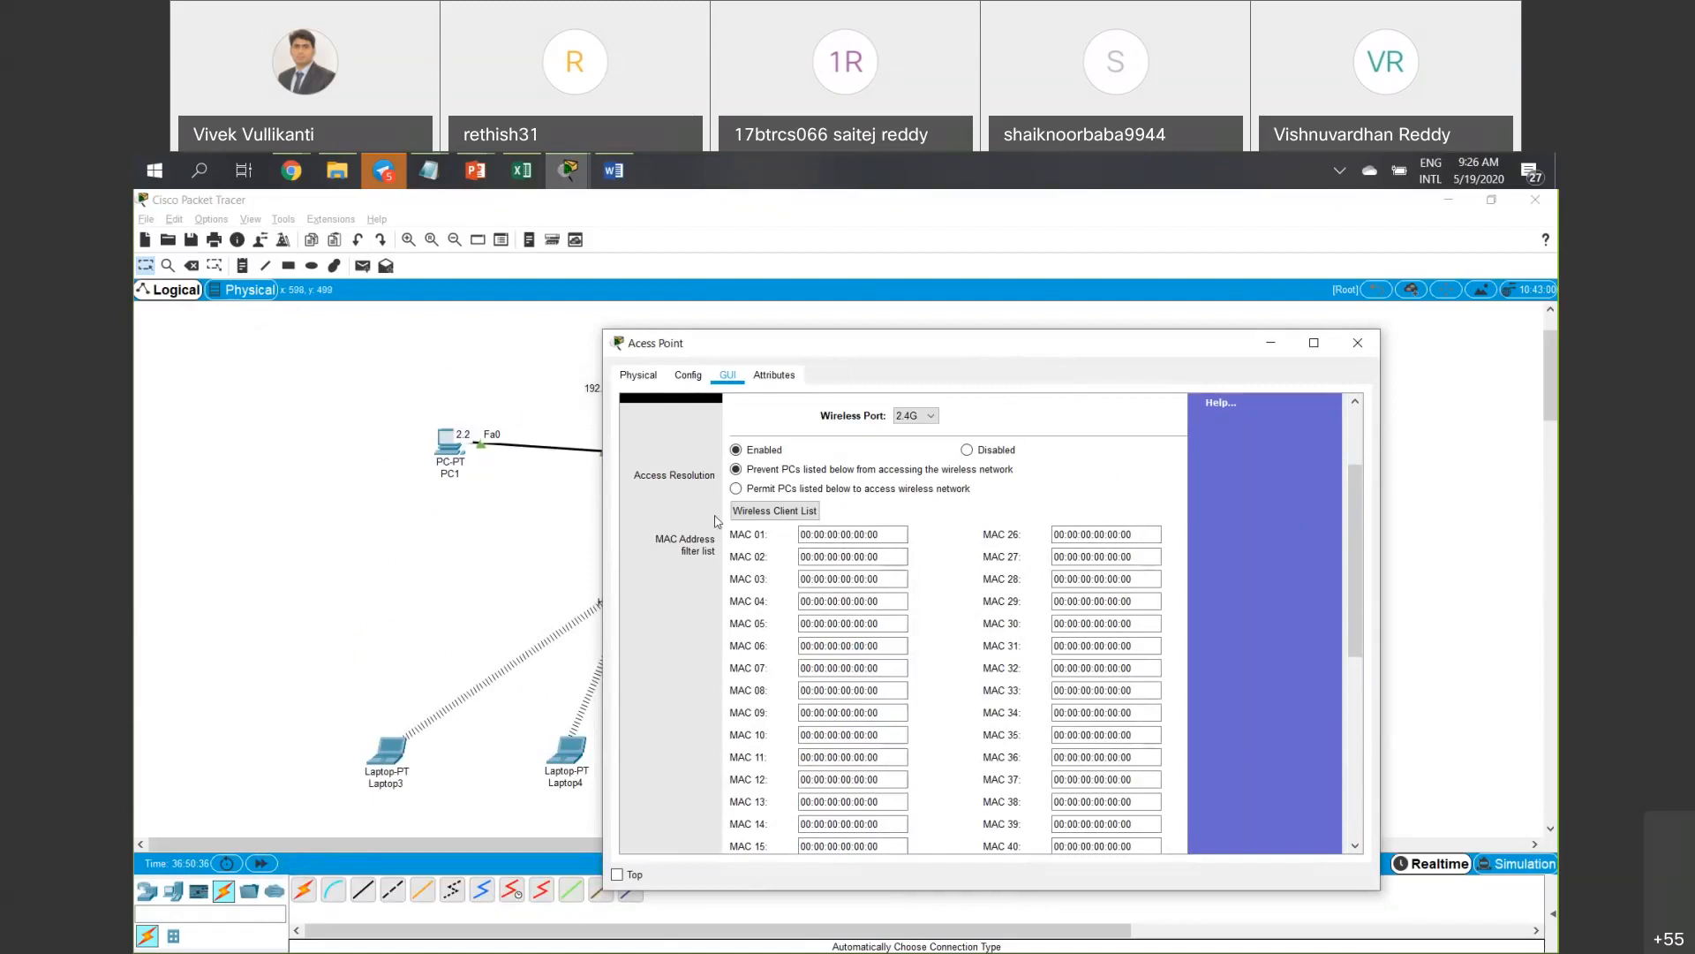
pyautogui.moveTo(883, 343); pyautogui.dragTo(264, 323)
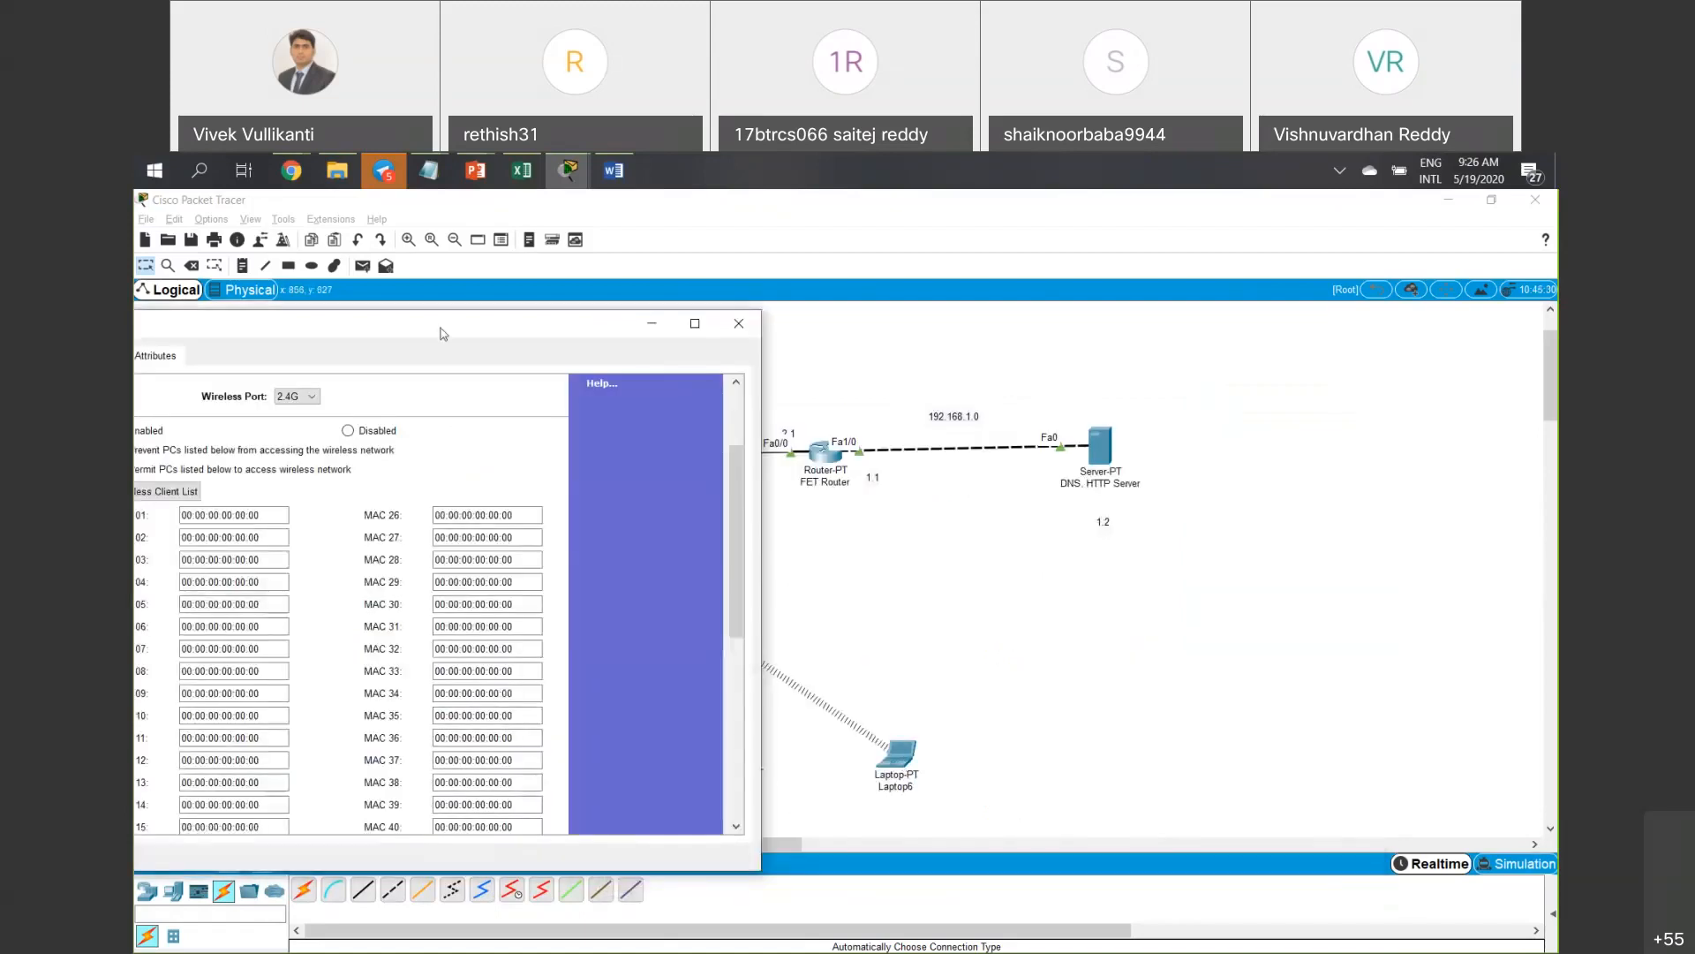
pyautogui.moveTo(443, 334); pyautogui.dragTo(579, 350)
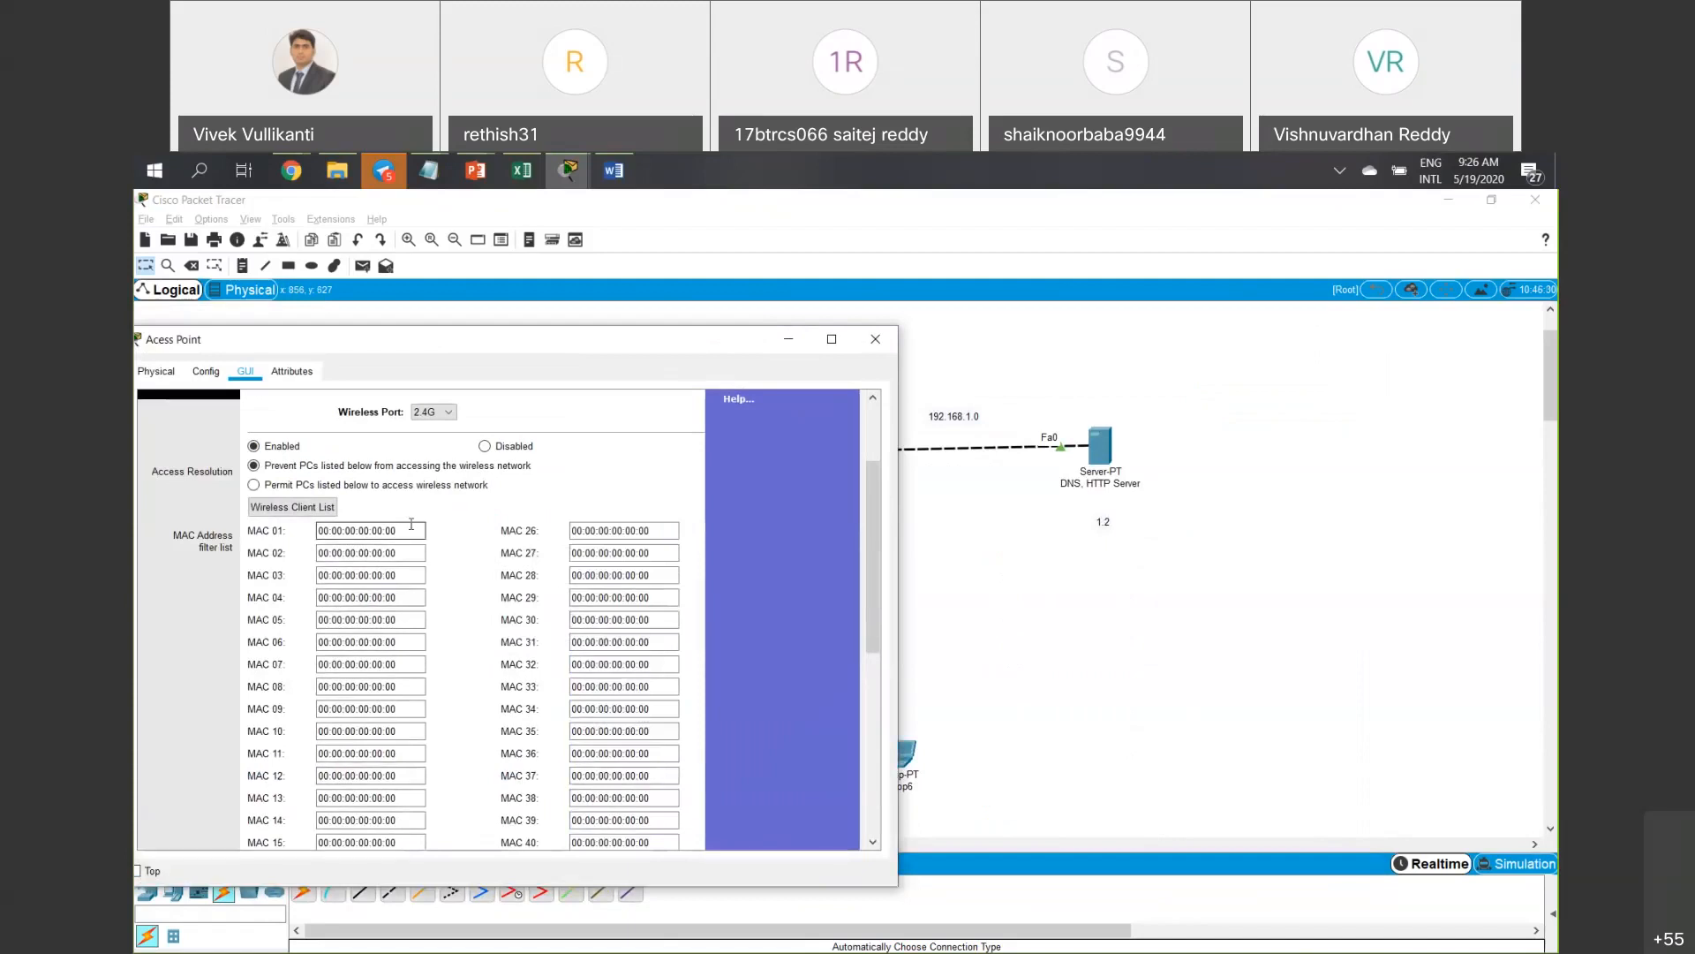
pyautogui.moveTo(389, 529); pyautogui.dragTo(323, 529)
# Switch from the access point window back to the canvas and open Laptop6's device window.
pyautogui.click(979, 720)
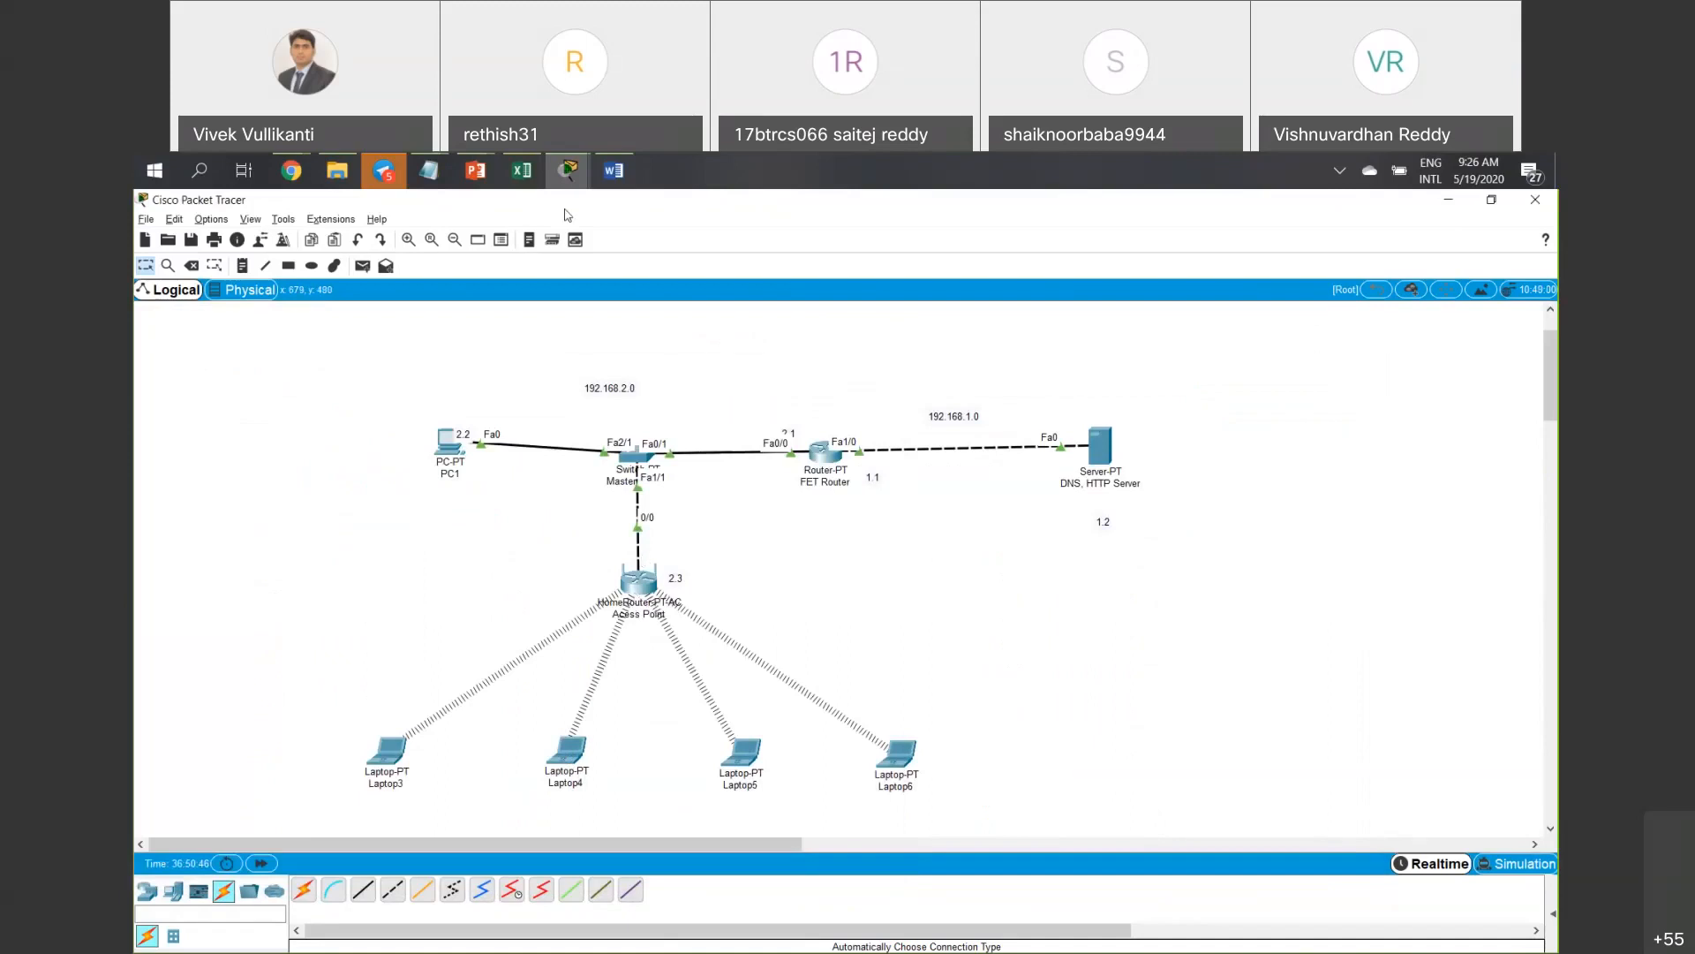
pyautogui.click(645, 574)
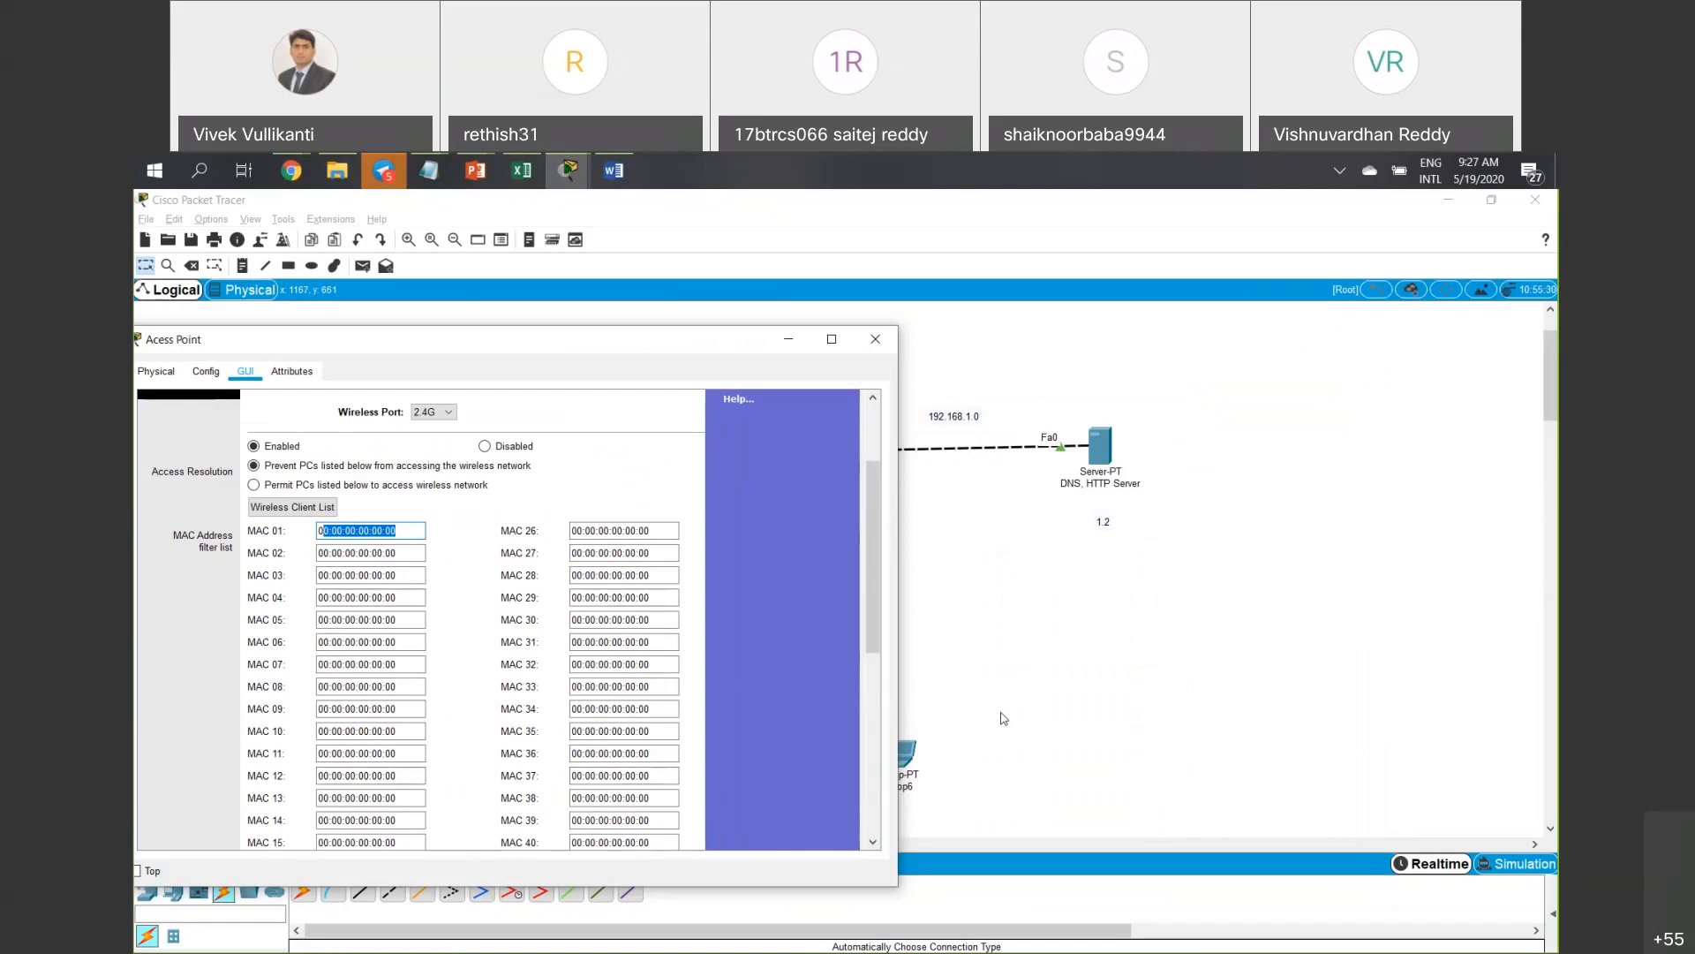
pyautogui.click(968, 734)
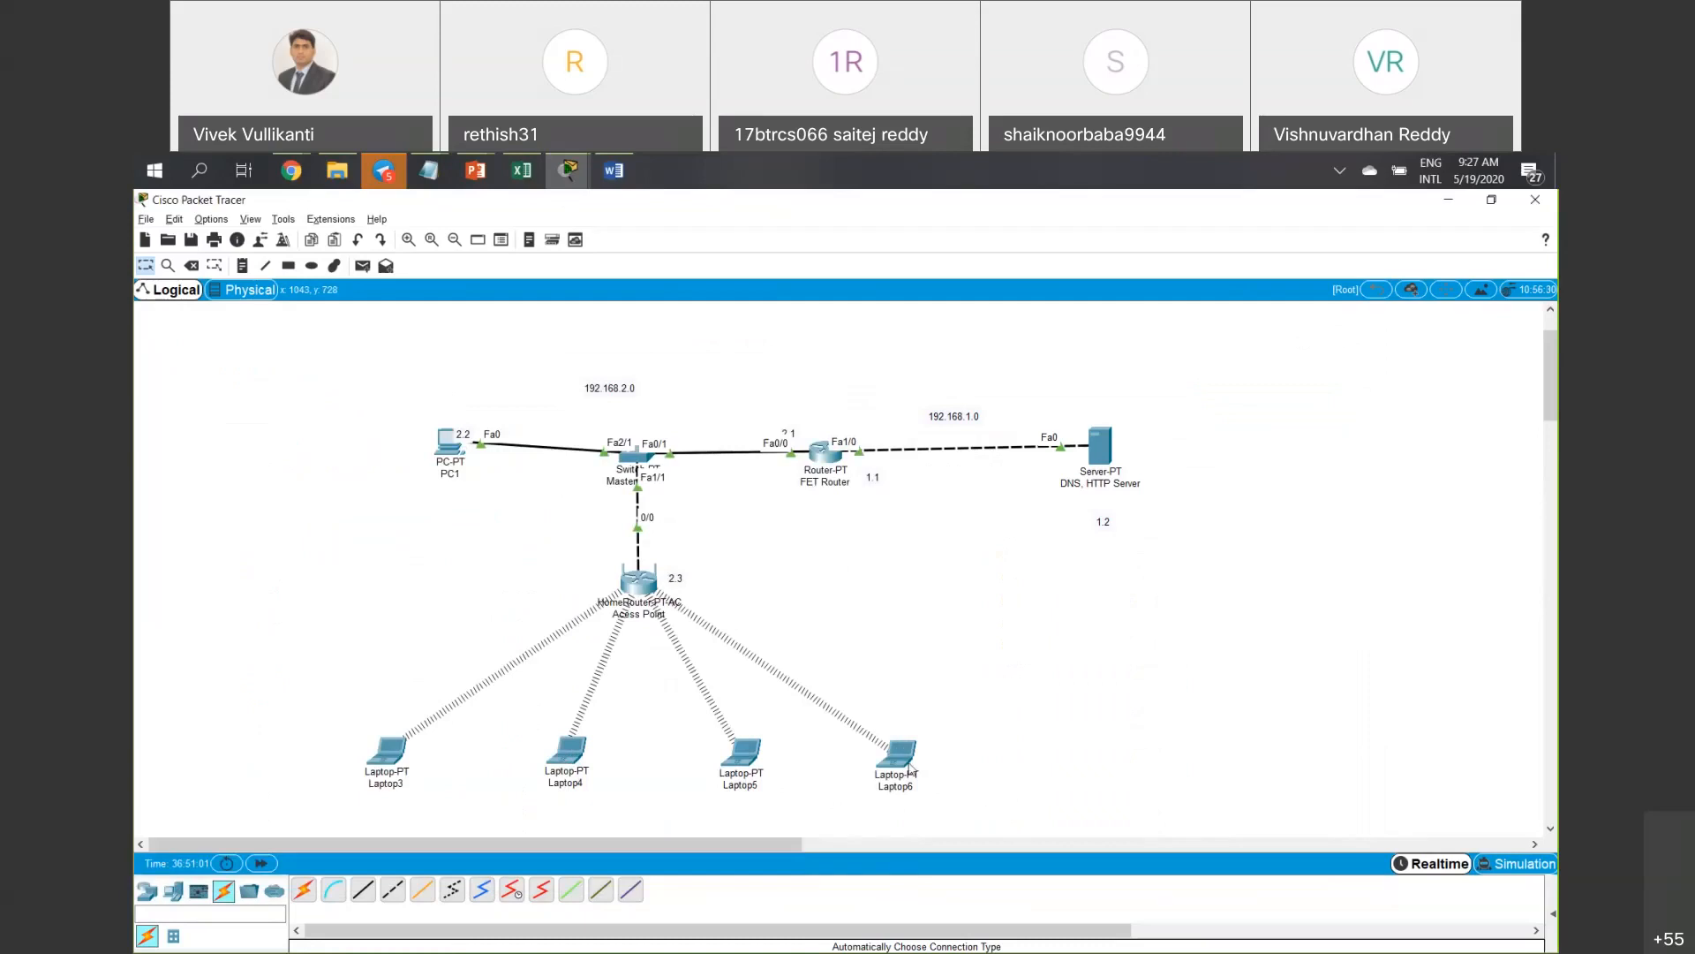
pyautogui.click(897, 753)
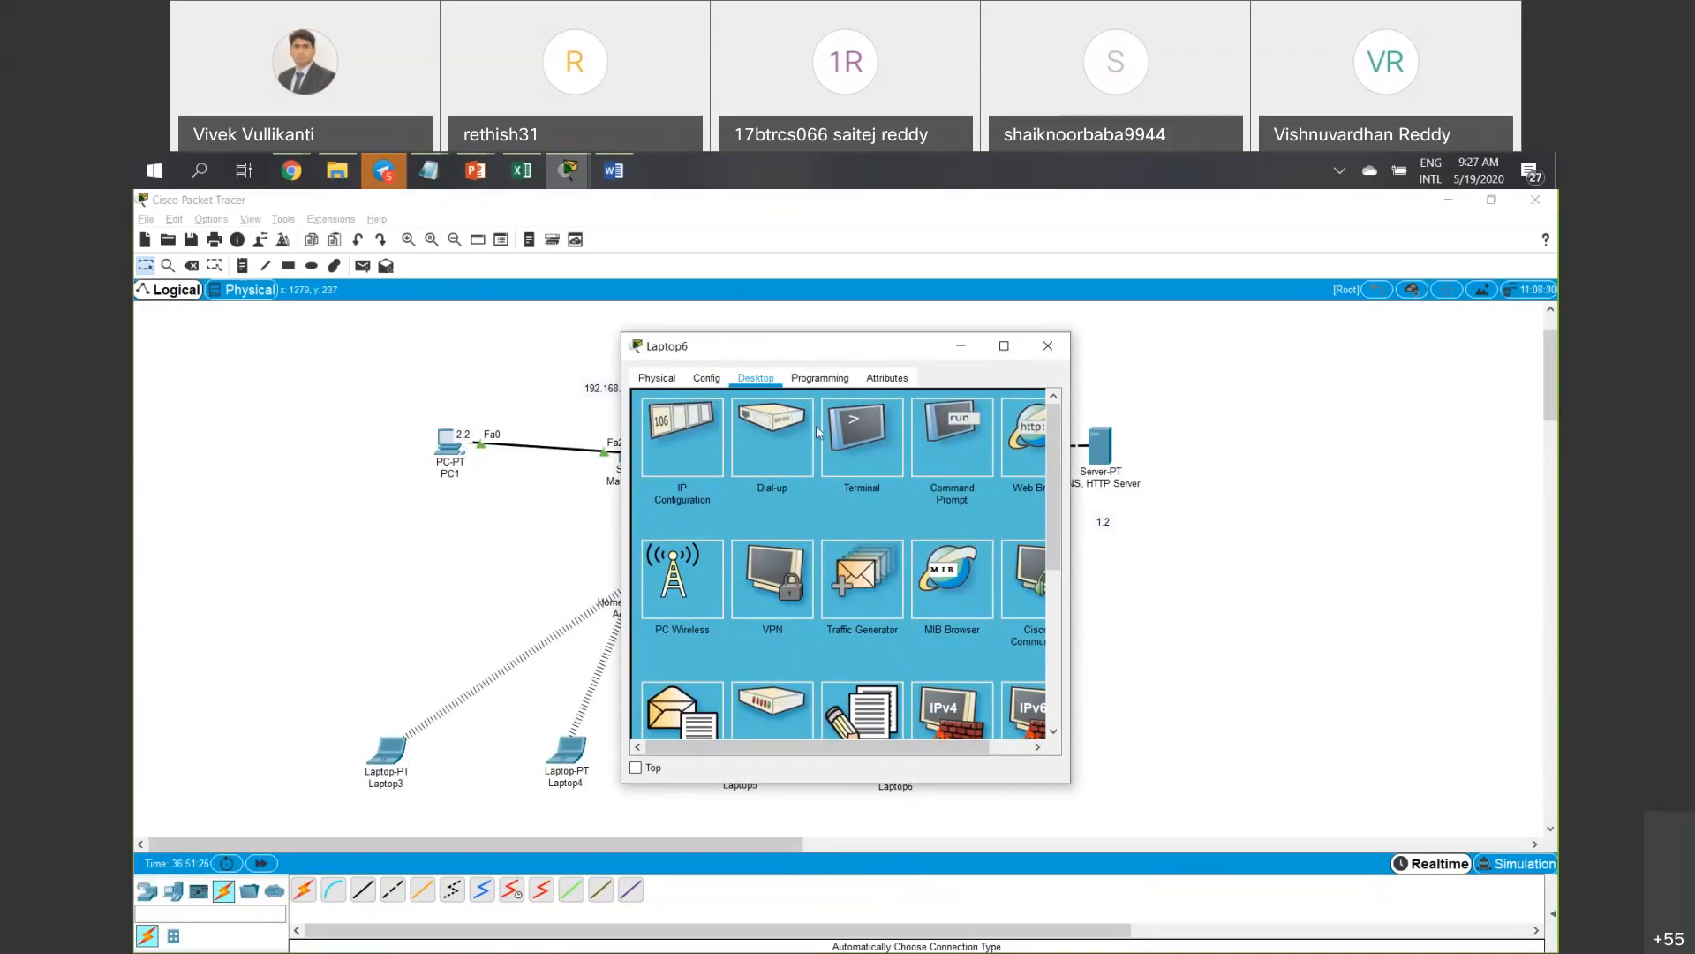
# Copy the MAC address from Laptop6's Config > Wireless0 settings and close Laptop6.
pyautogui.click(703, 380)
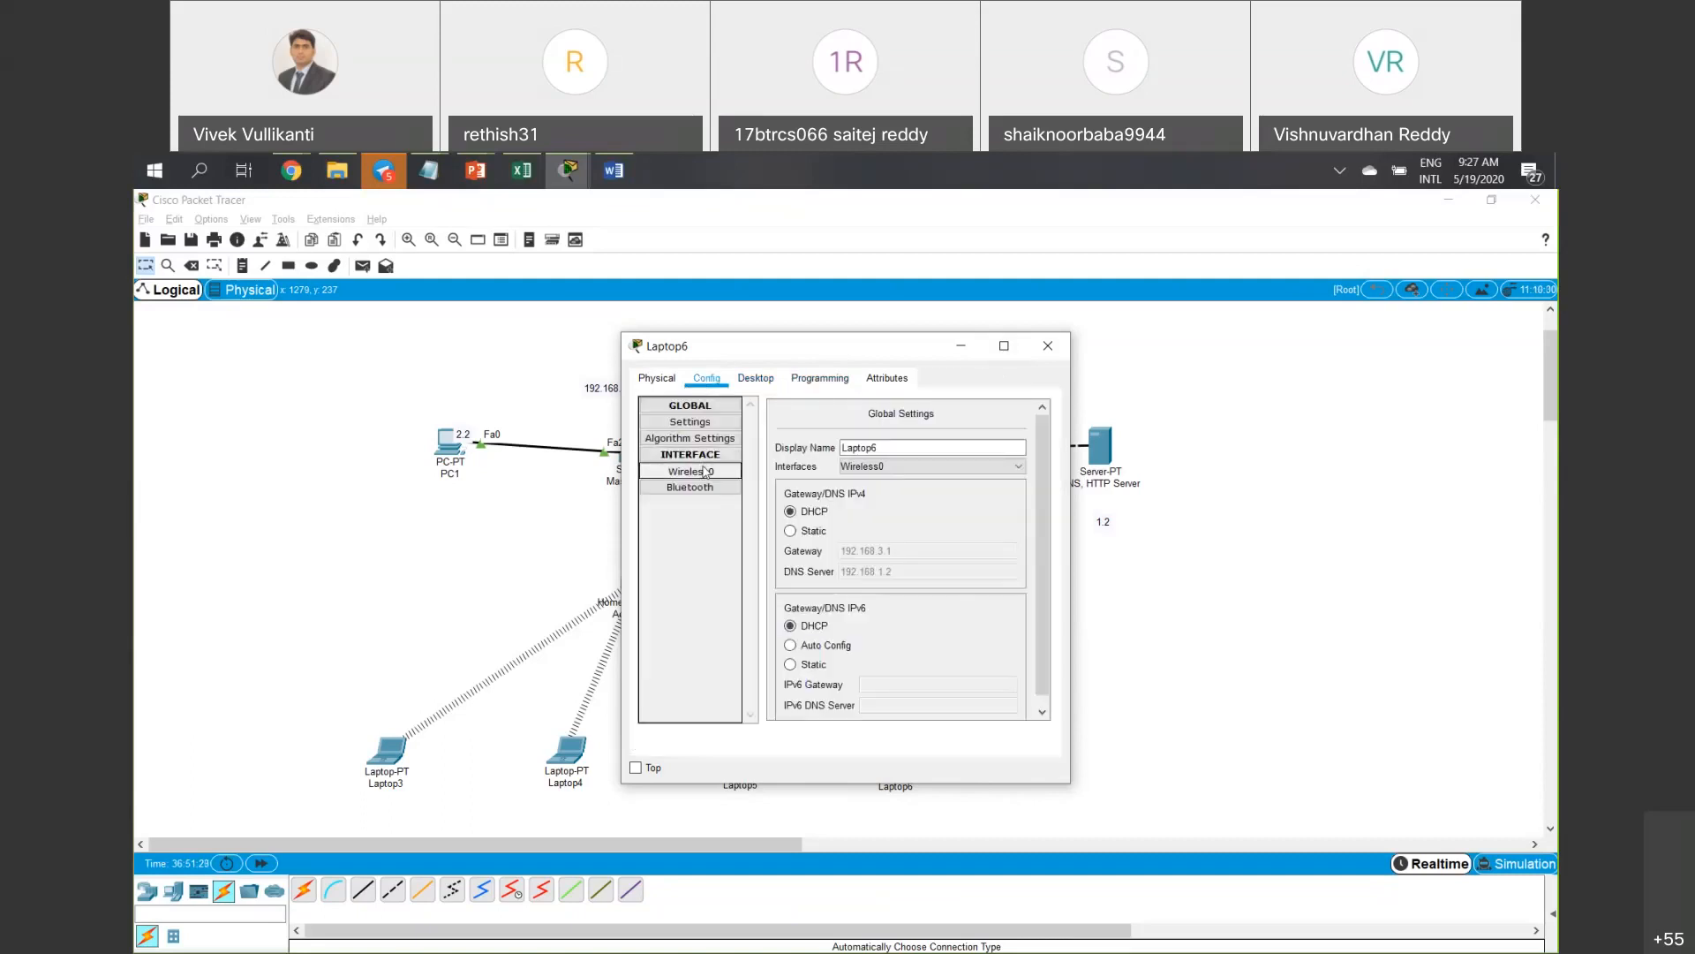
pyautogui.click(705, 471)
pyautogui.moveTo(1017, 455); pyautogui.dragTo(941, 450)
pyautogui.hotkey('ctrl', 'c')
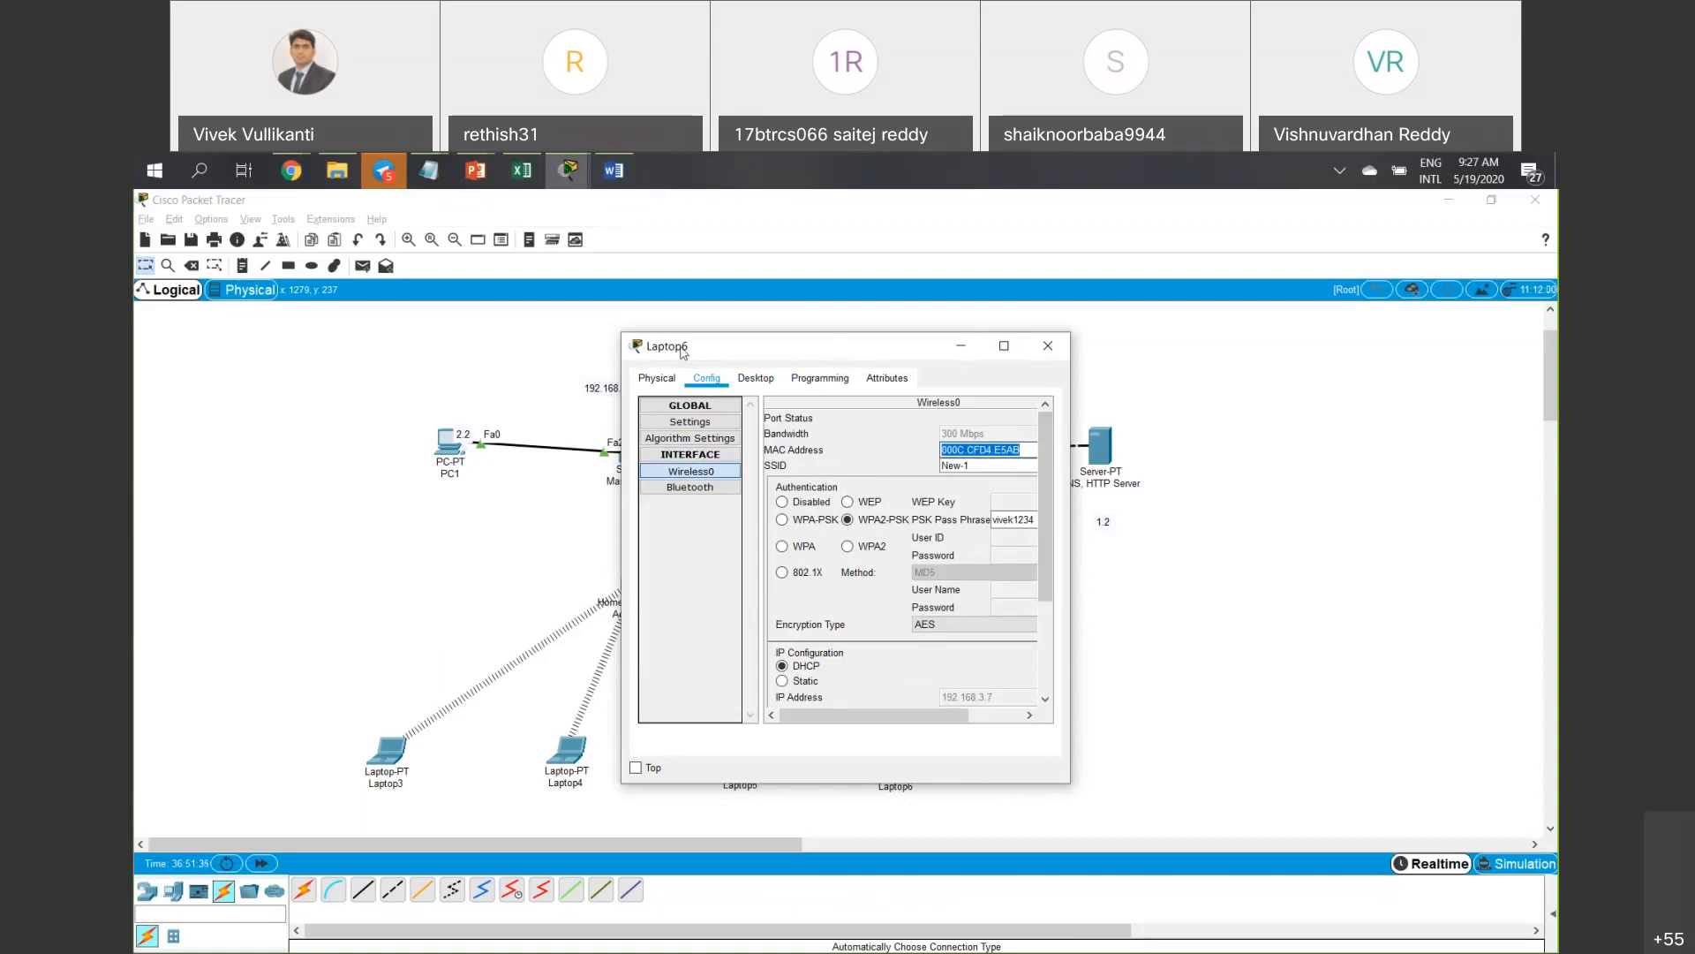
pyautogui.moveTo(681, 352); pyautogui.dragTo(479, 349)
pyautogui.click(846, 345)
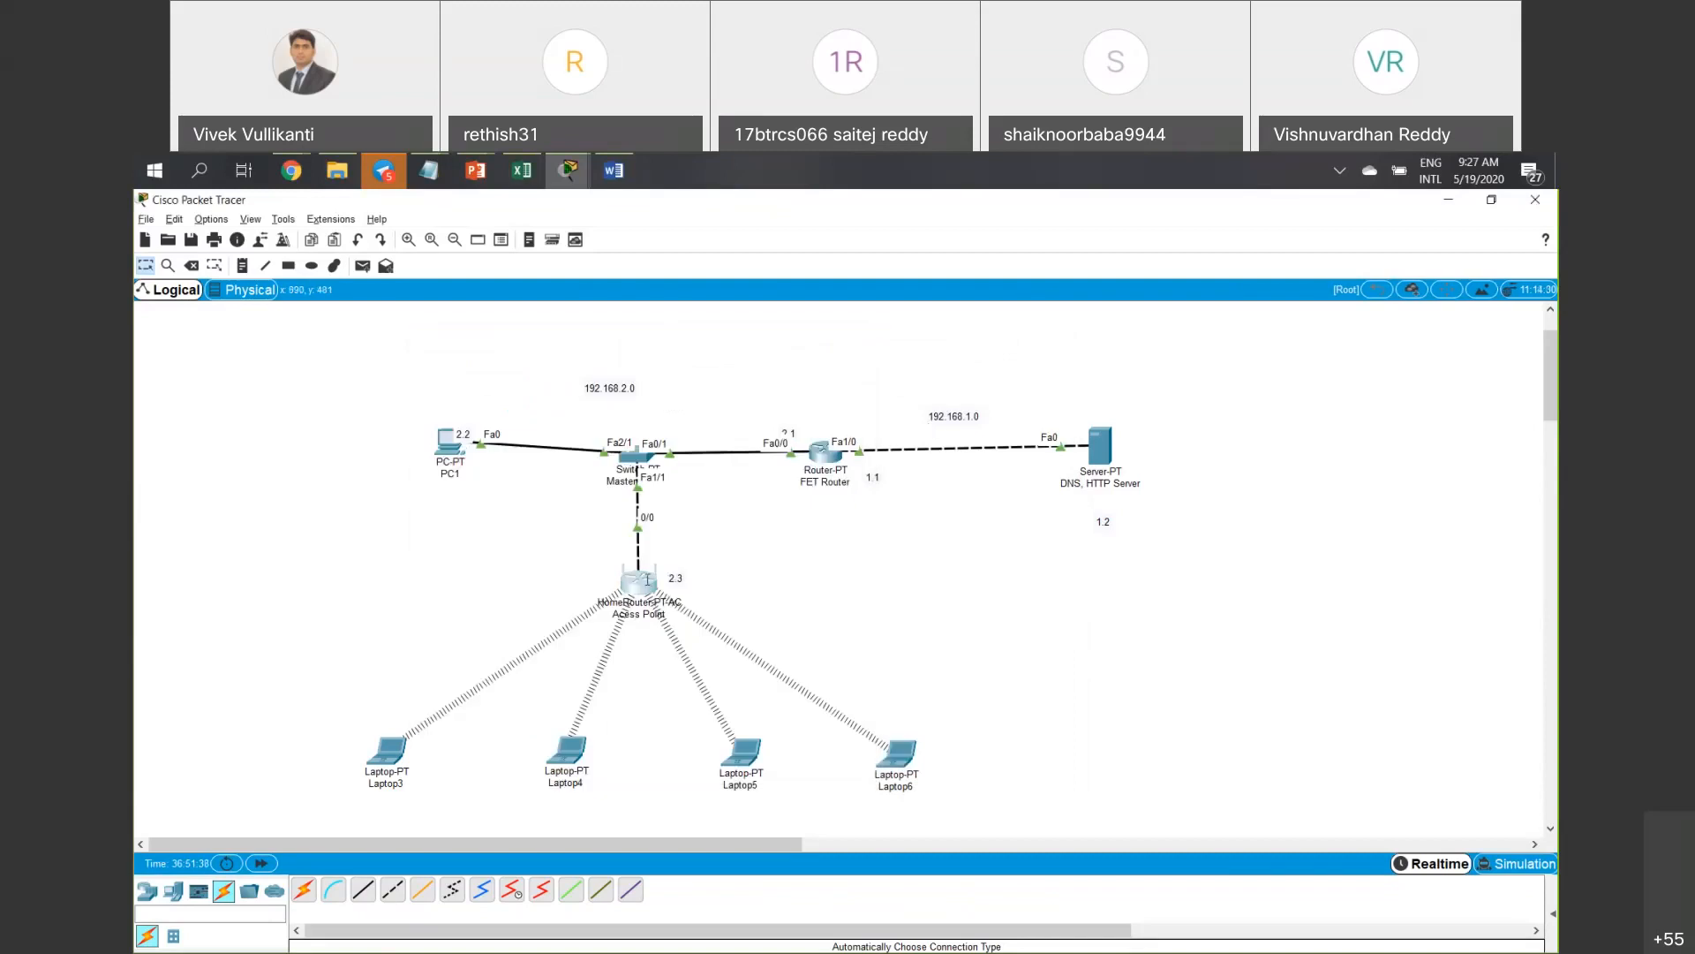
# Paste the address into MAC 01 and reformat it with colons as 00:0C:CF:D4:E5:AB.
pyautogui.click(639, 583)
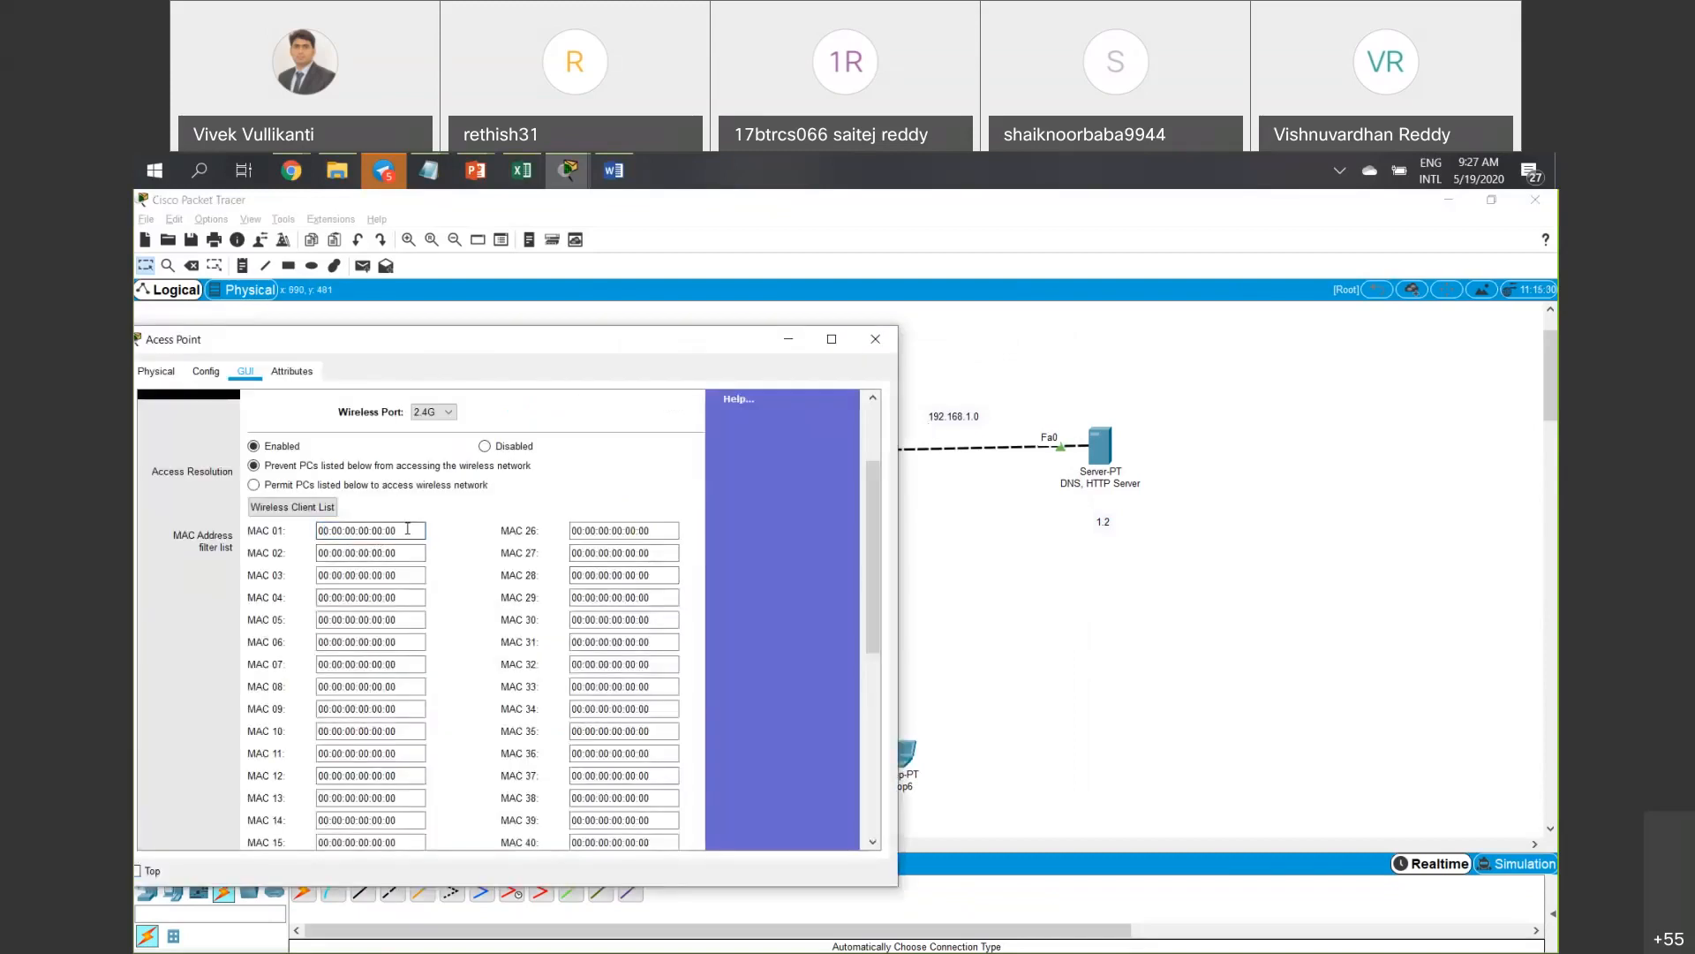
pyautogui.hotkey('ctrl', 'v')
pyautogui.click(366, 551)
pyautogui.write(':')
pyautogui.click(347, 529)
pyautogui.press('BackSpace')
pyautogui.write(':0C:')
pyautogui.click(391, 528)
pyautogui.write(':')
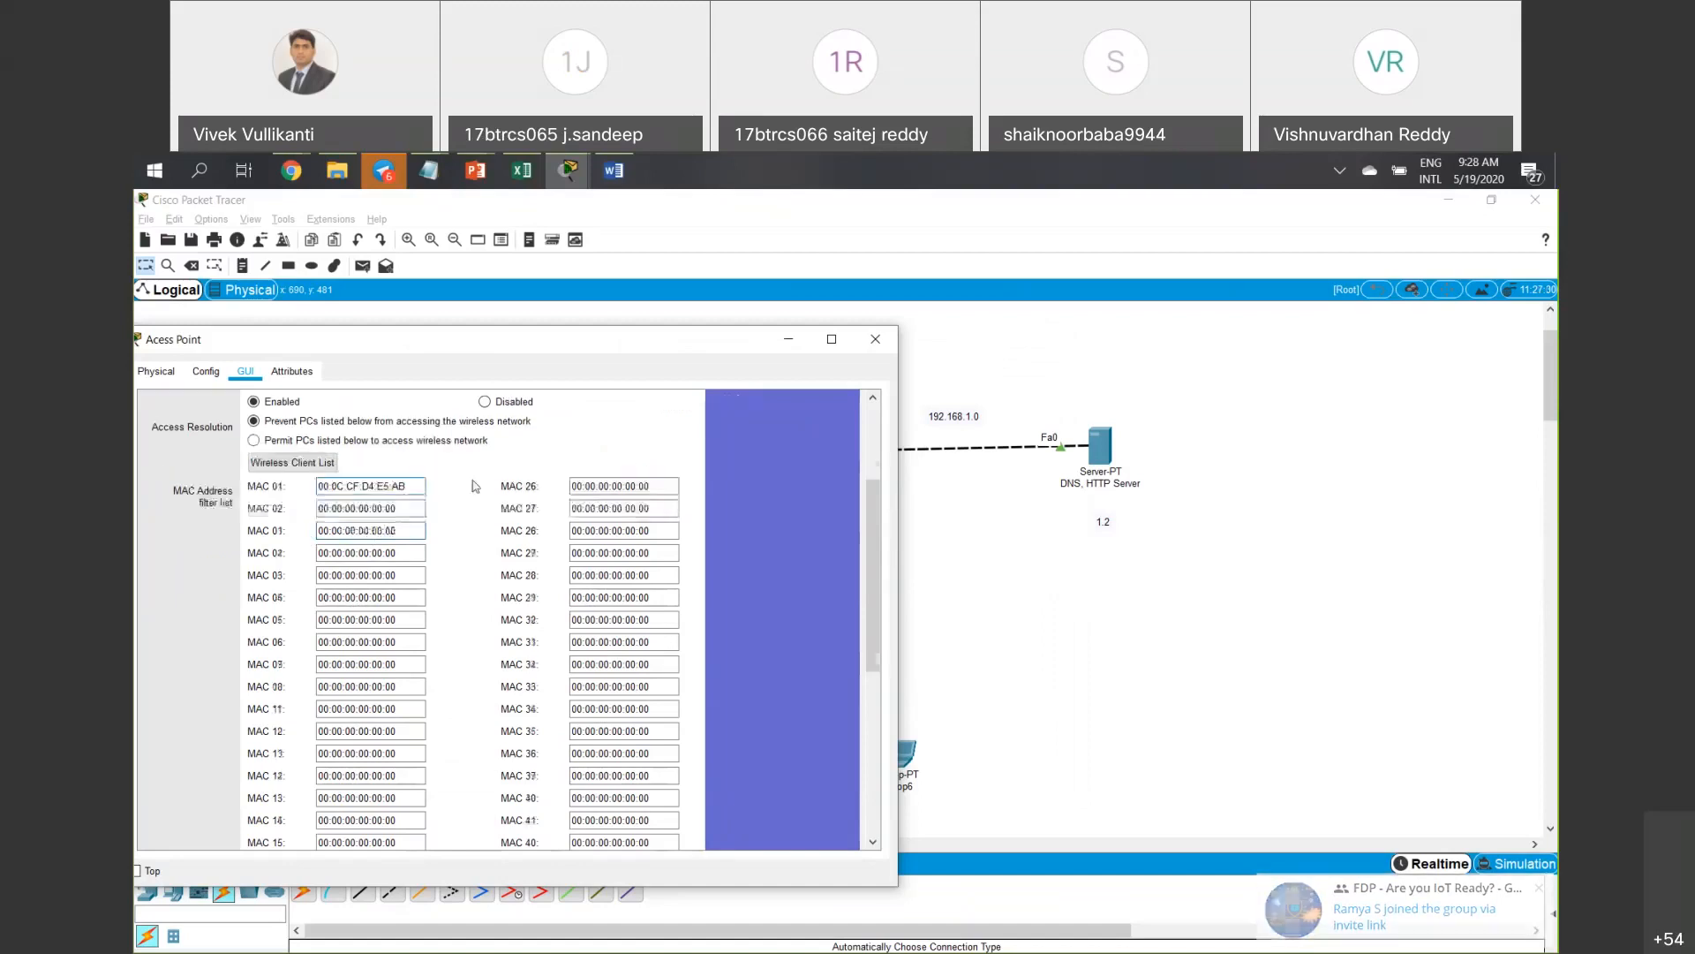
pyautogui.scroll(-5, 473, 484)
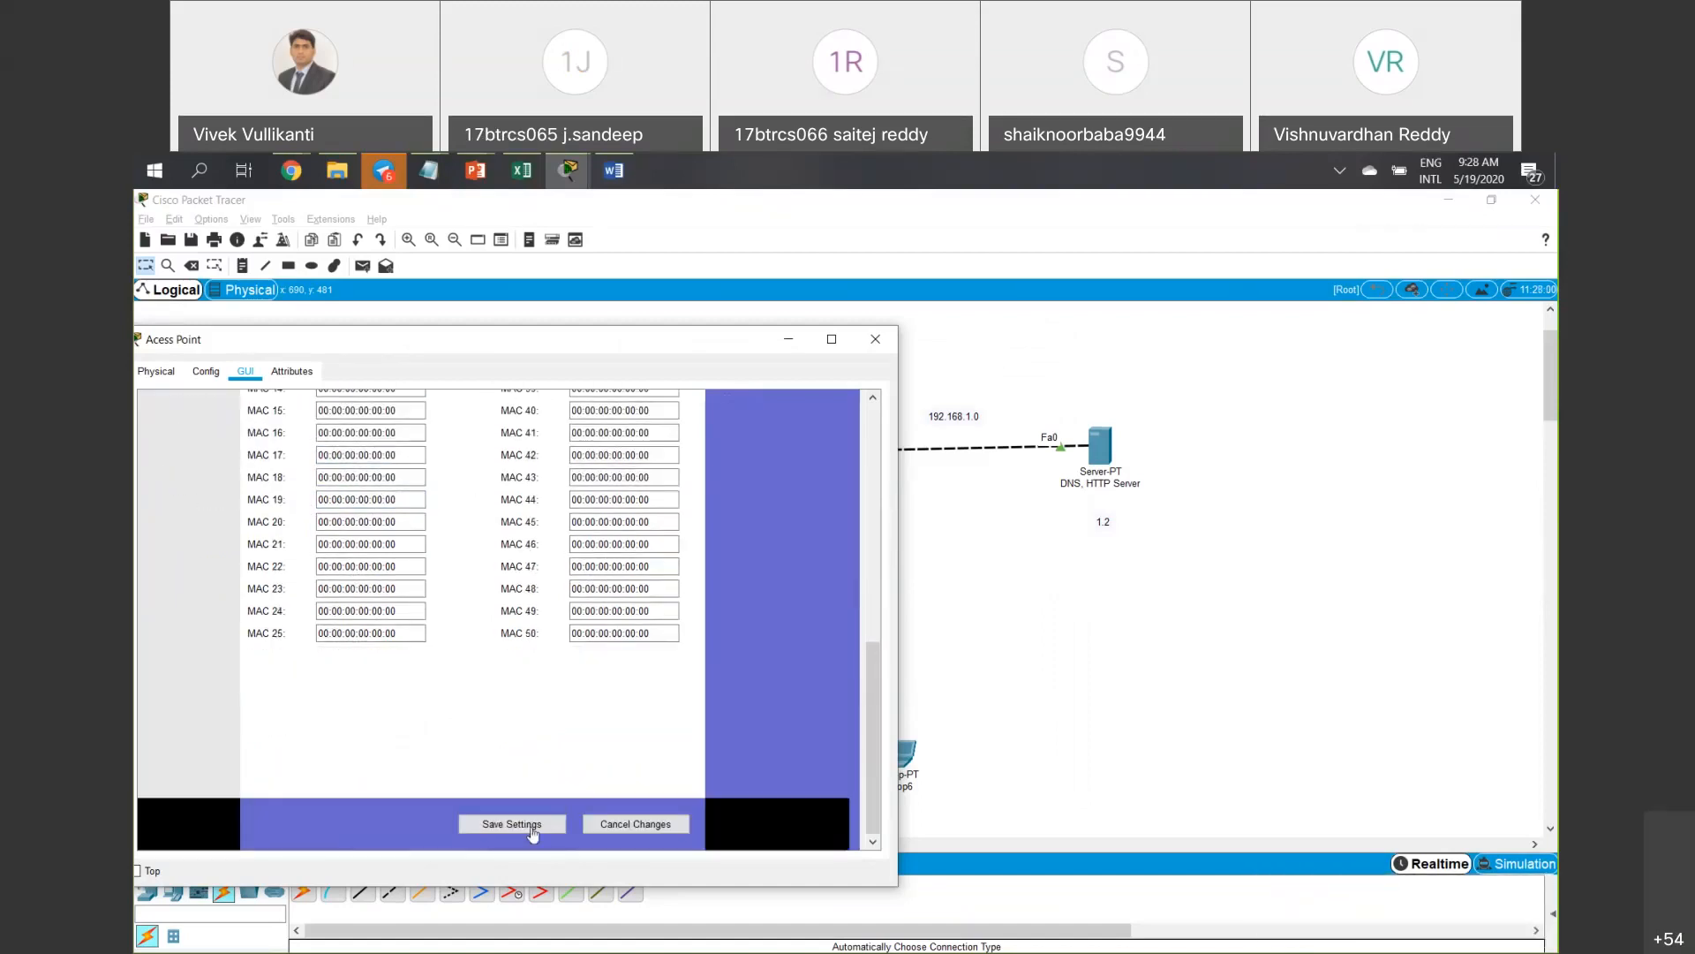
# Save the MAC filter blocking 00:0C:CF:D4:E5:AB after dismissing a length error, then close the window.
pyautogui.moveTo(683, 343); pyautogui.dragTo(543, 330)
pyautogui.click(399, 811)
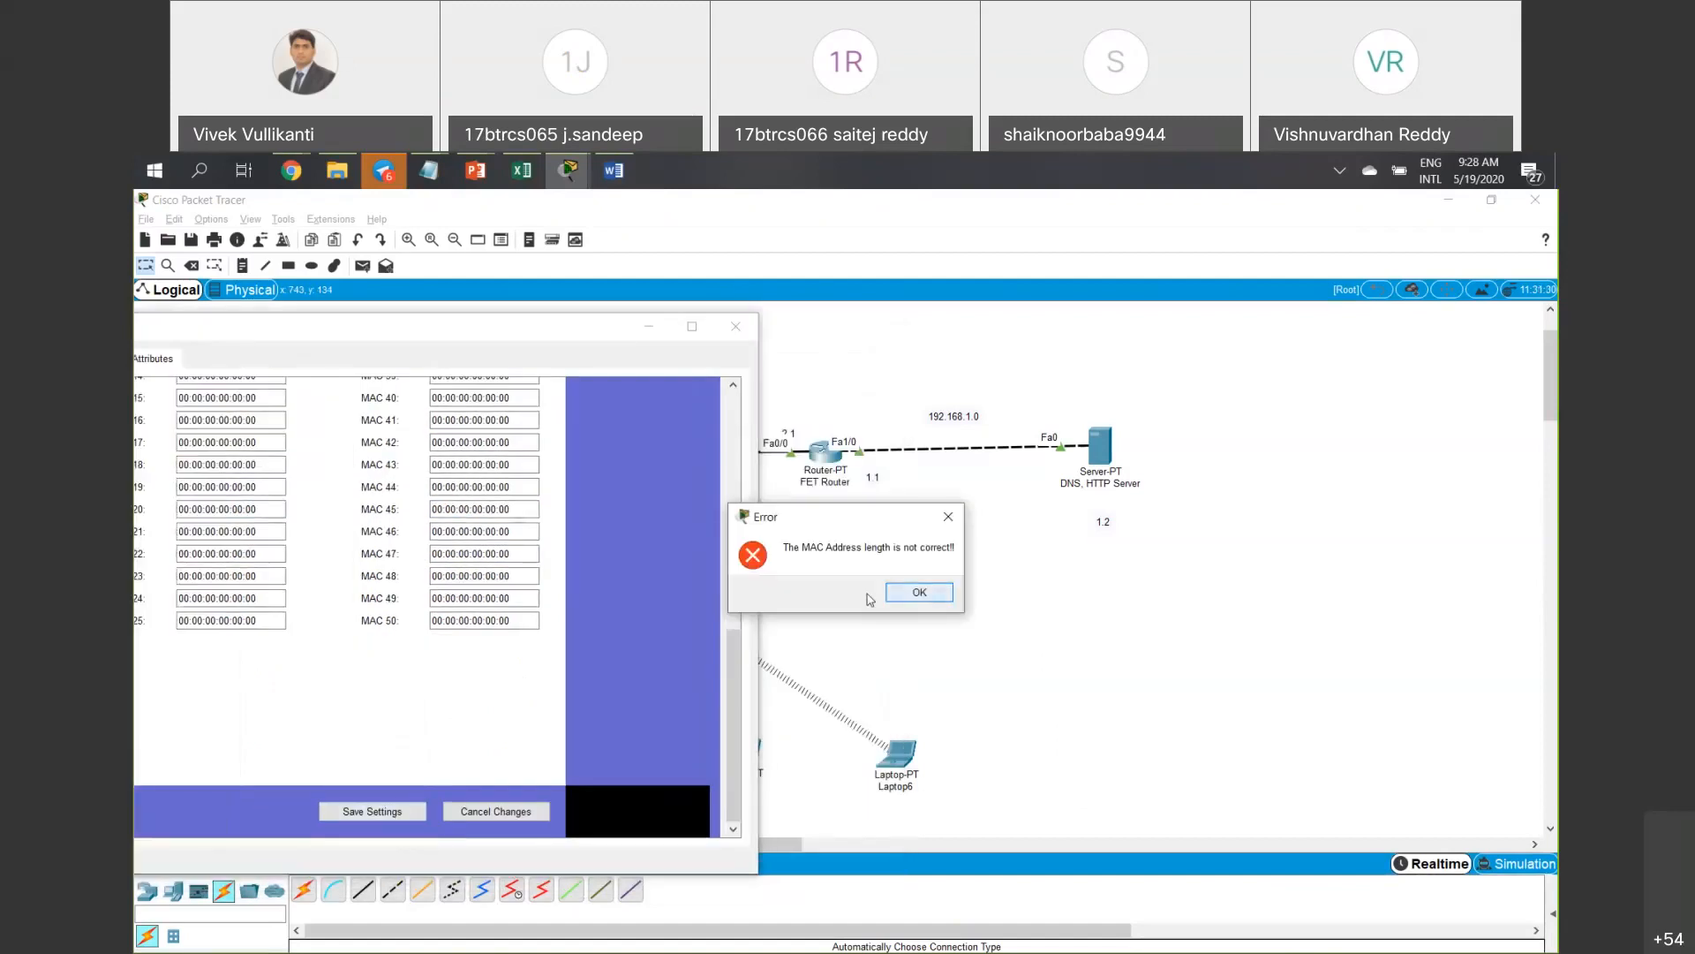
pyautogui.click(920, 592)
pyautogui.scroll(5, 542, 571)
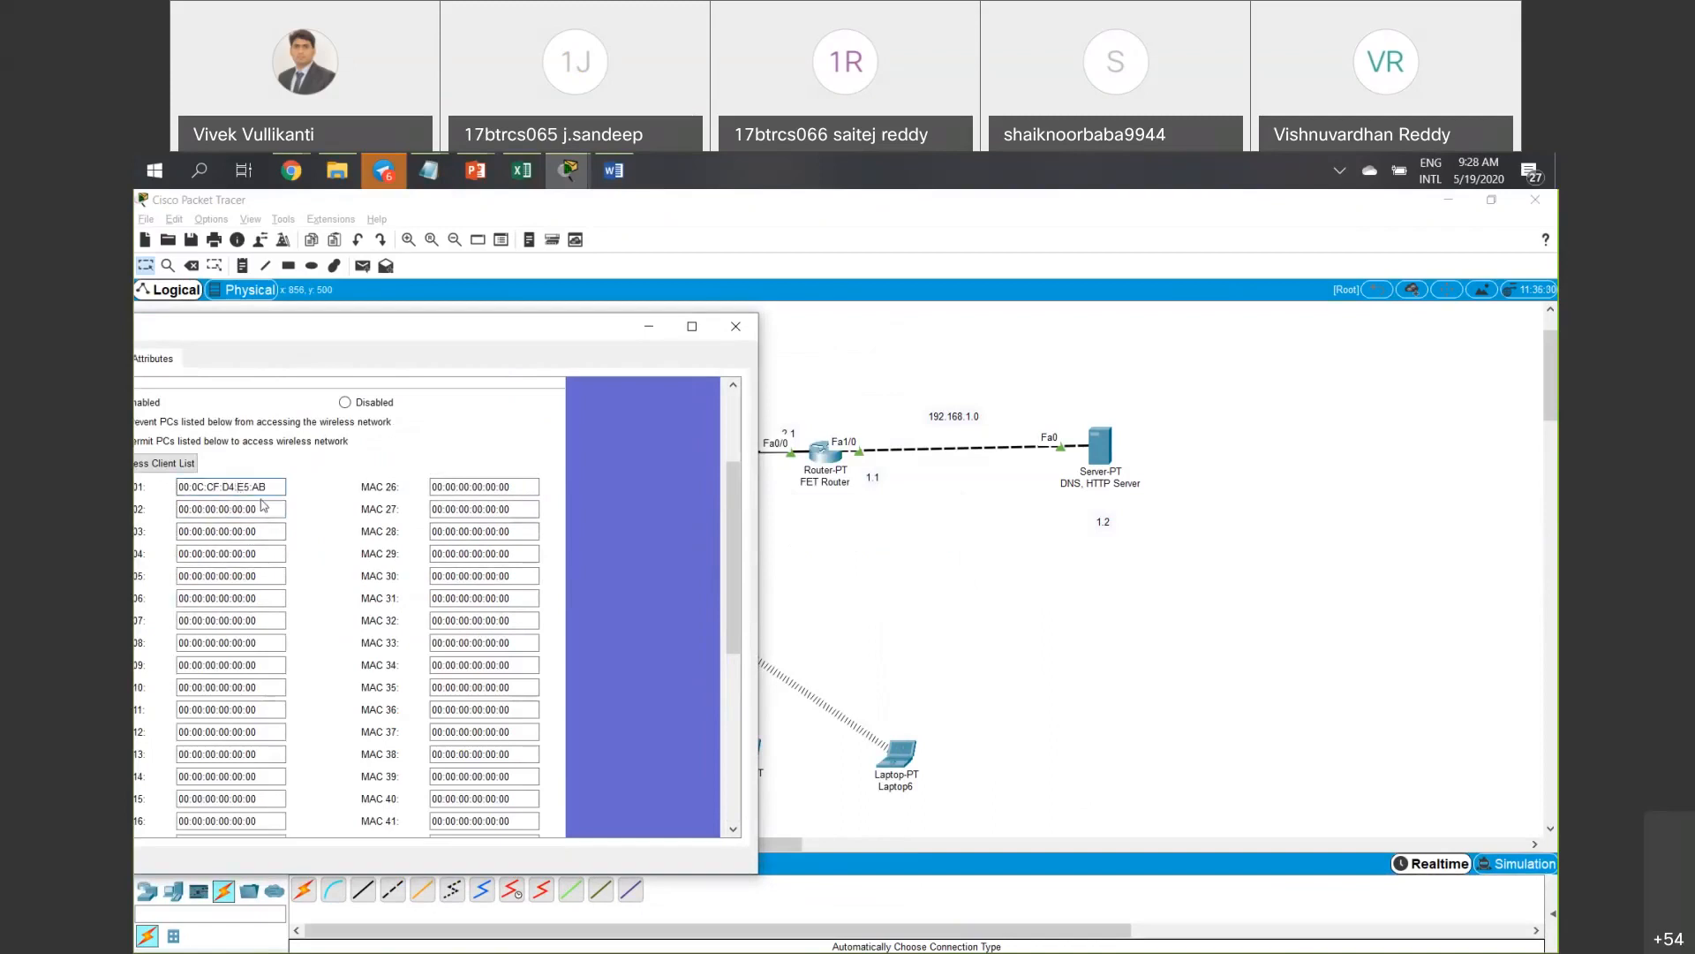
pyautogui.scroll(-2, 323, 533)
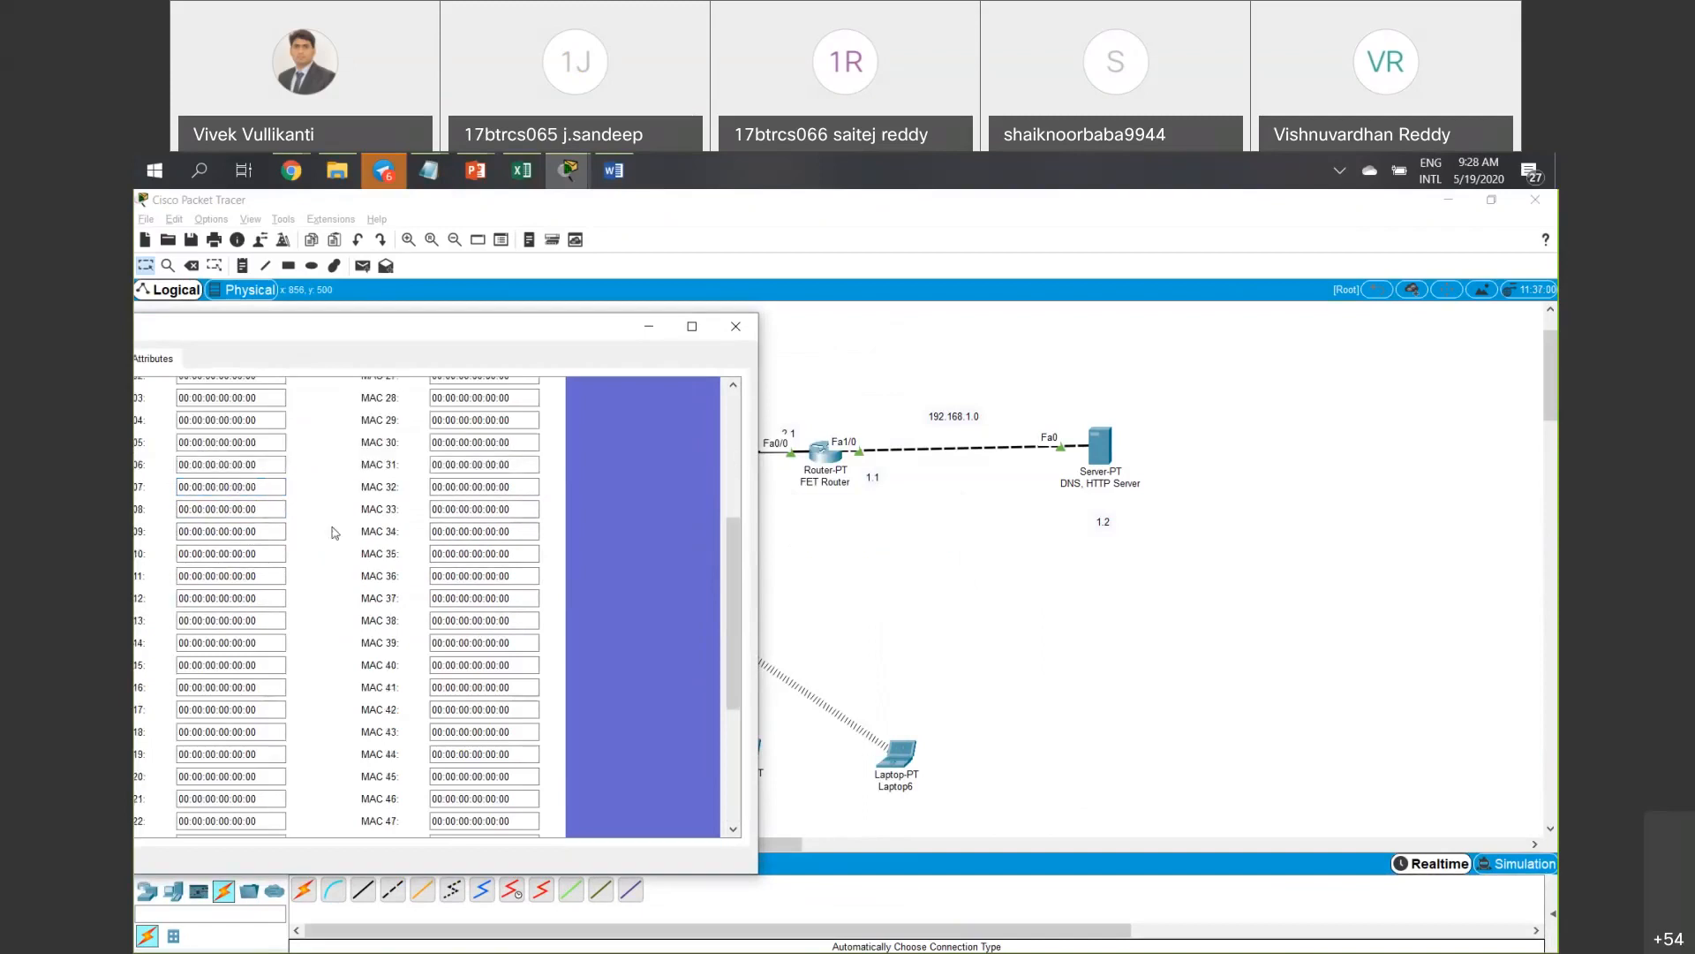
pyautogui.scroll(-4, 335, 532)
pyautogui.click(393, 820)
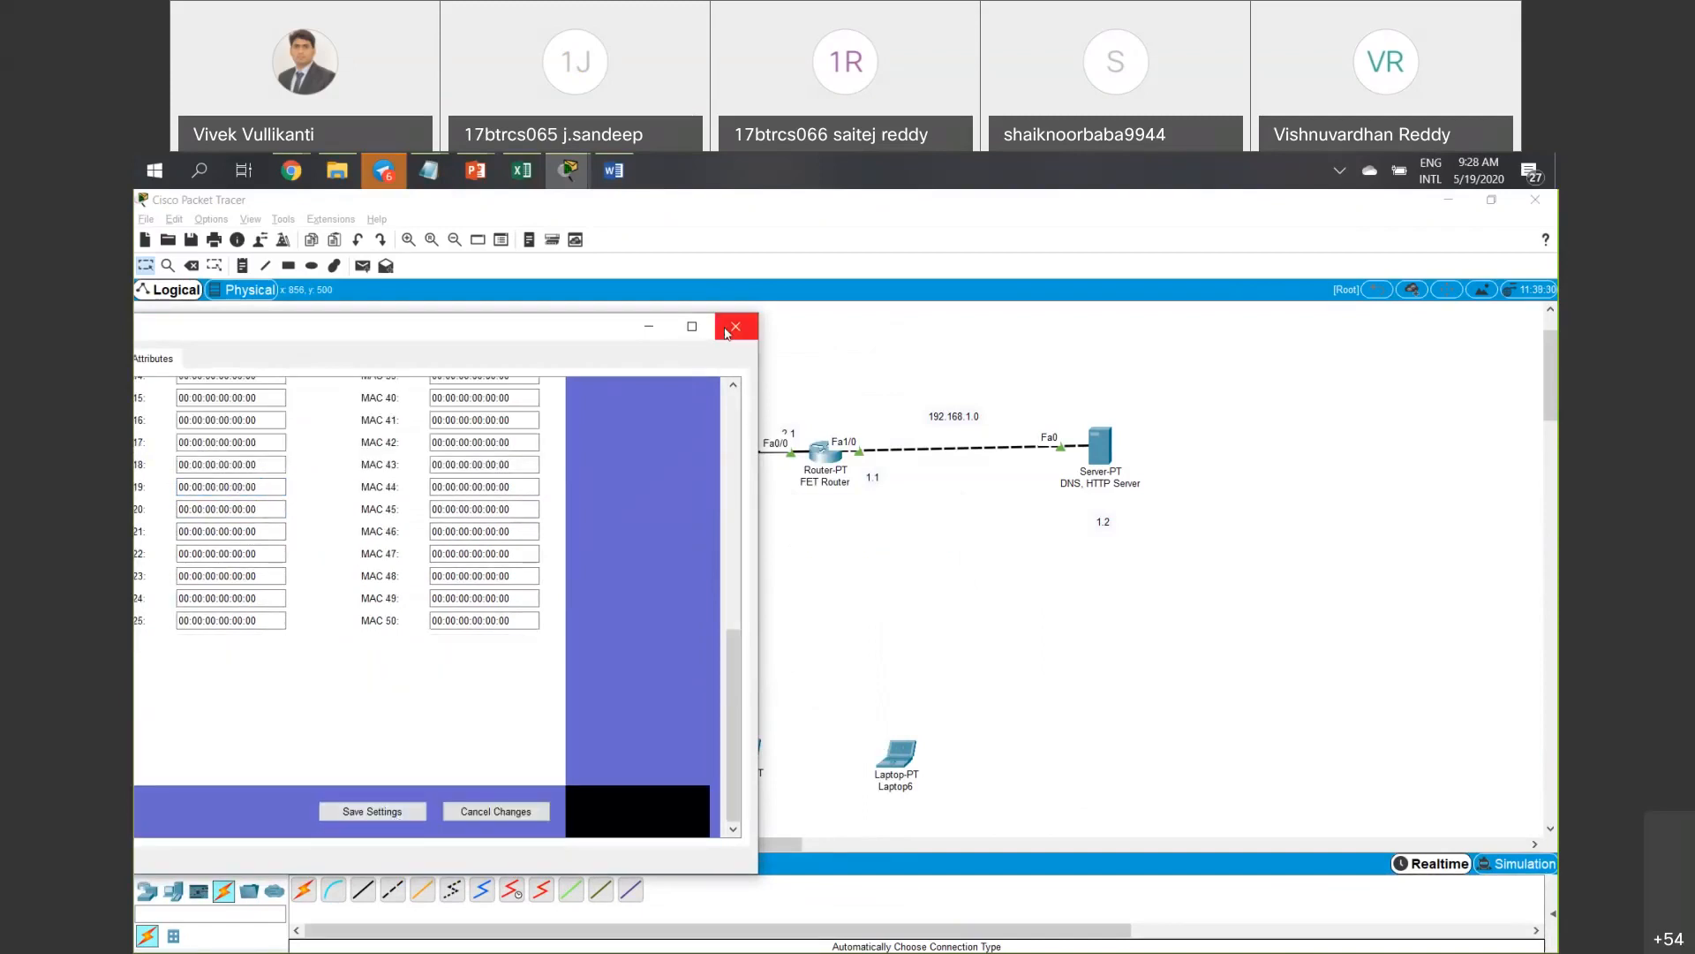
pyautogui.click(629, 330)
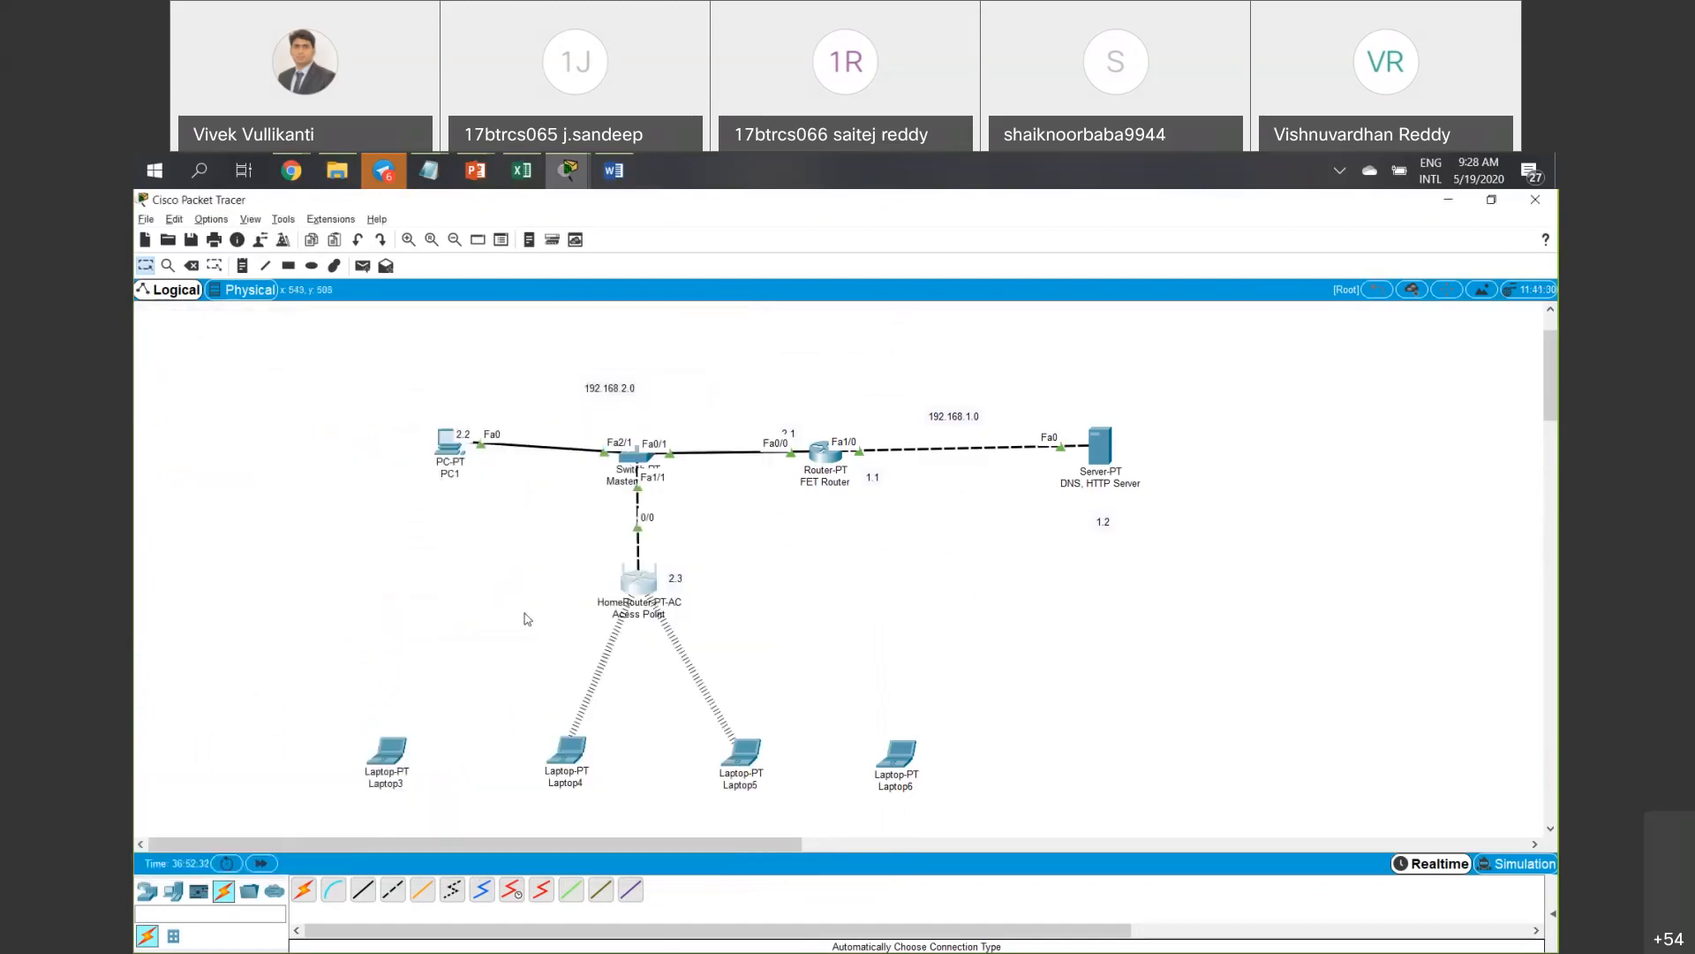
pyautogui.click(393, 759)
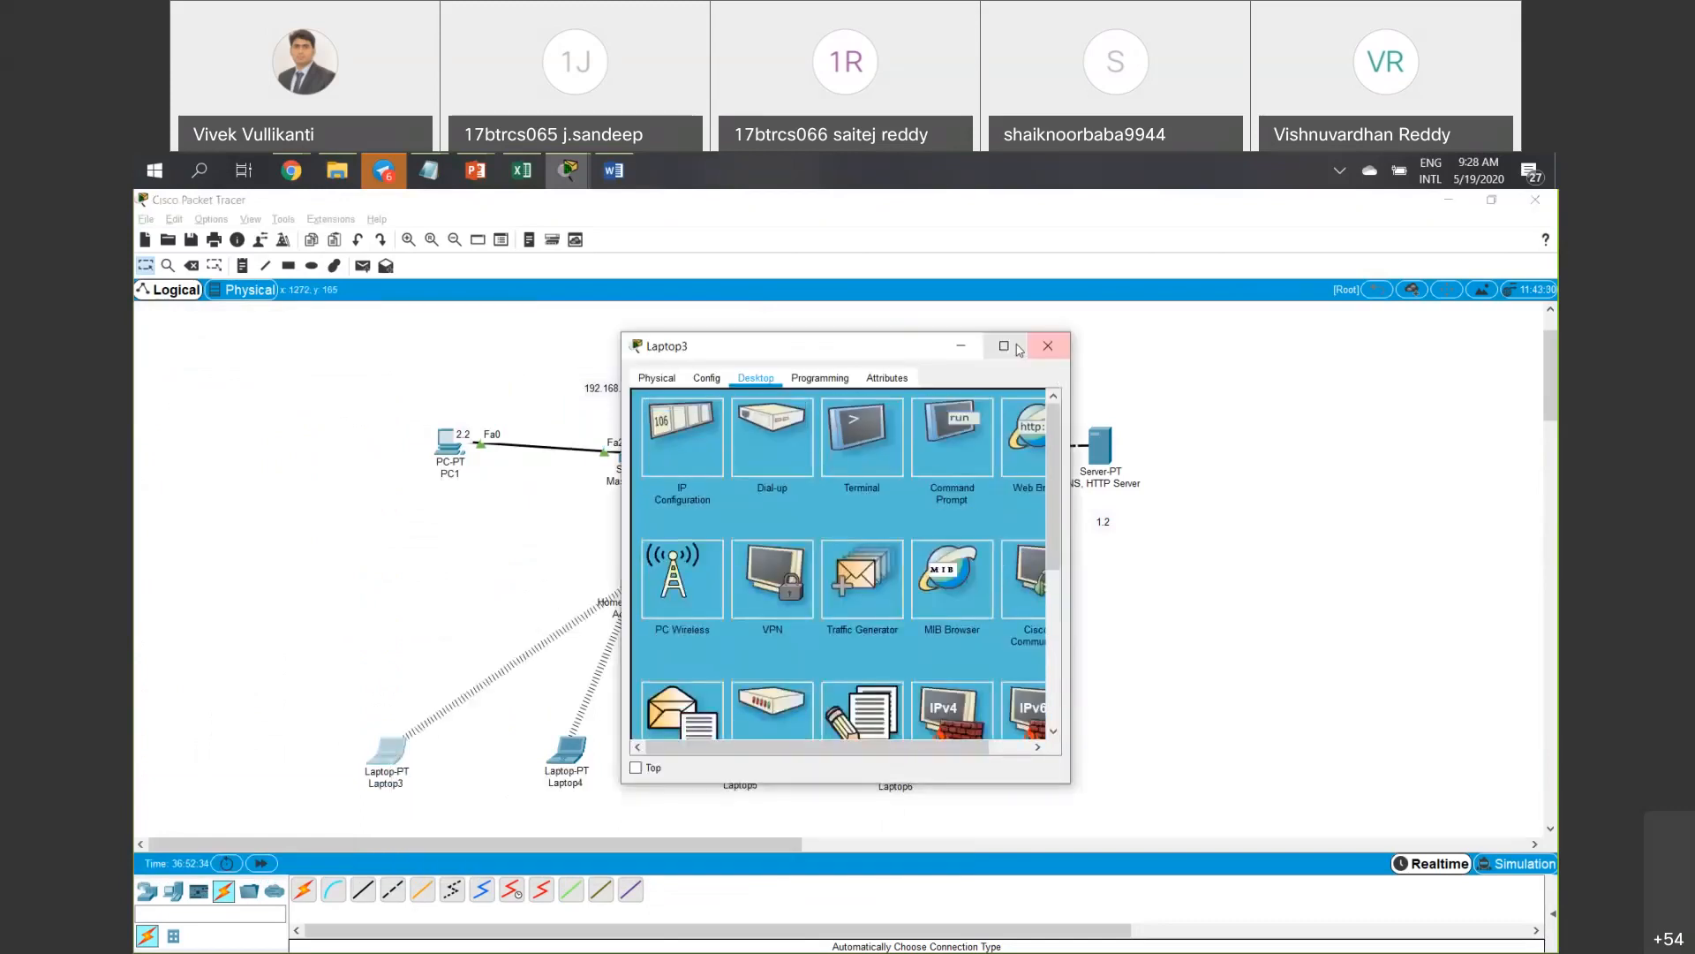
pyautogui.click(1048, 345)
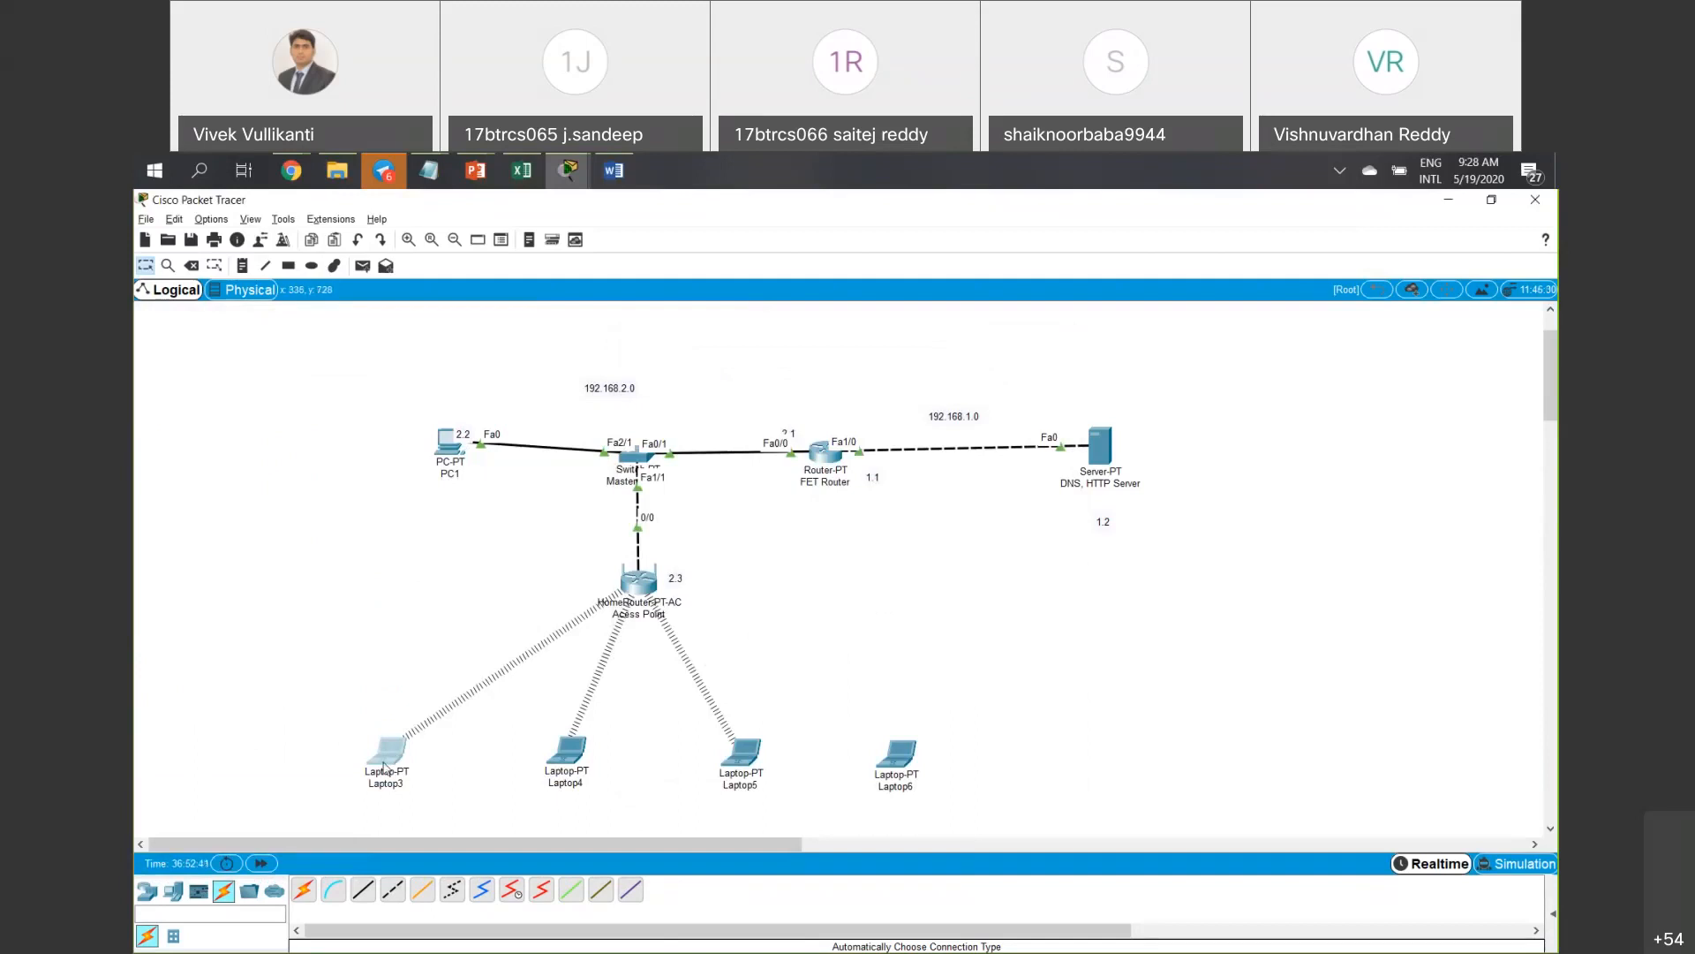
pyautogui.moveTo(384, 768)
pyautogui.click(385, 752)
pyautogui.click(681, 438)
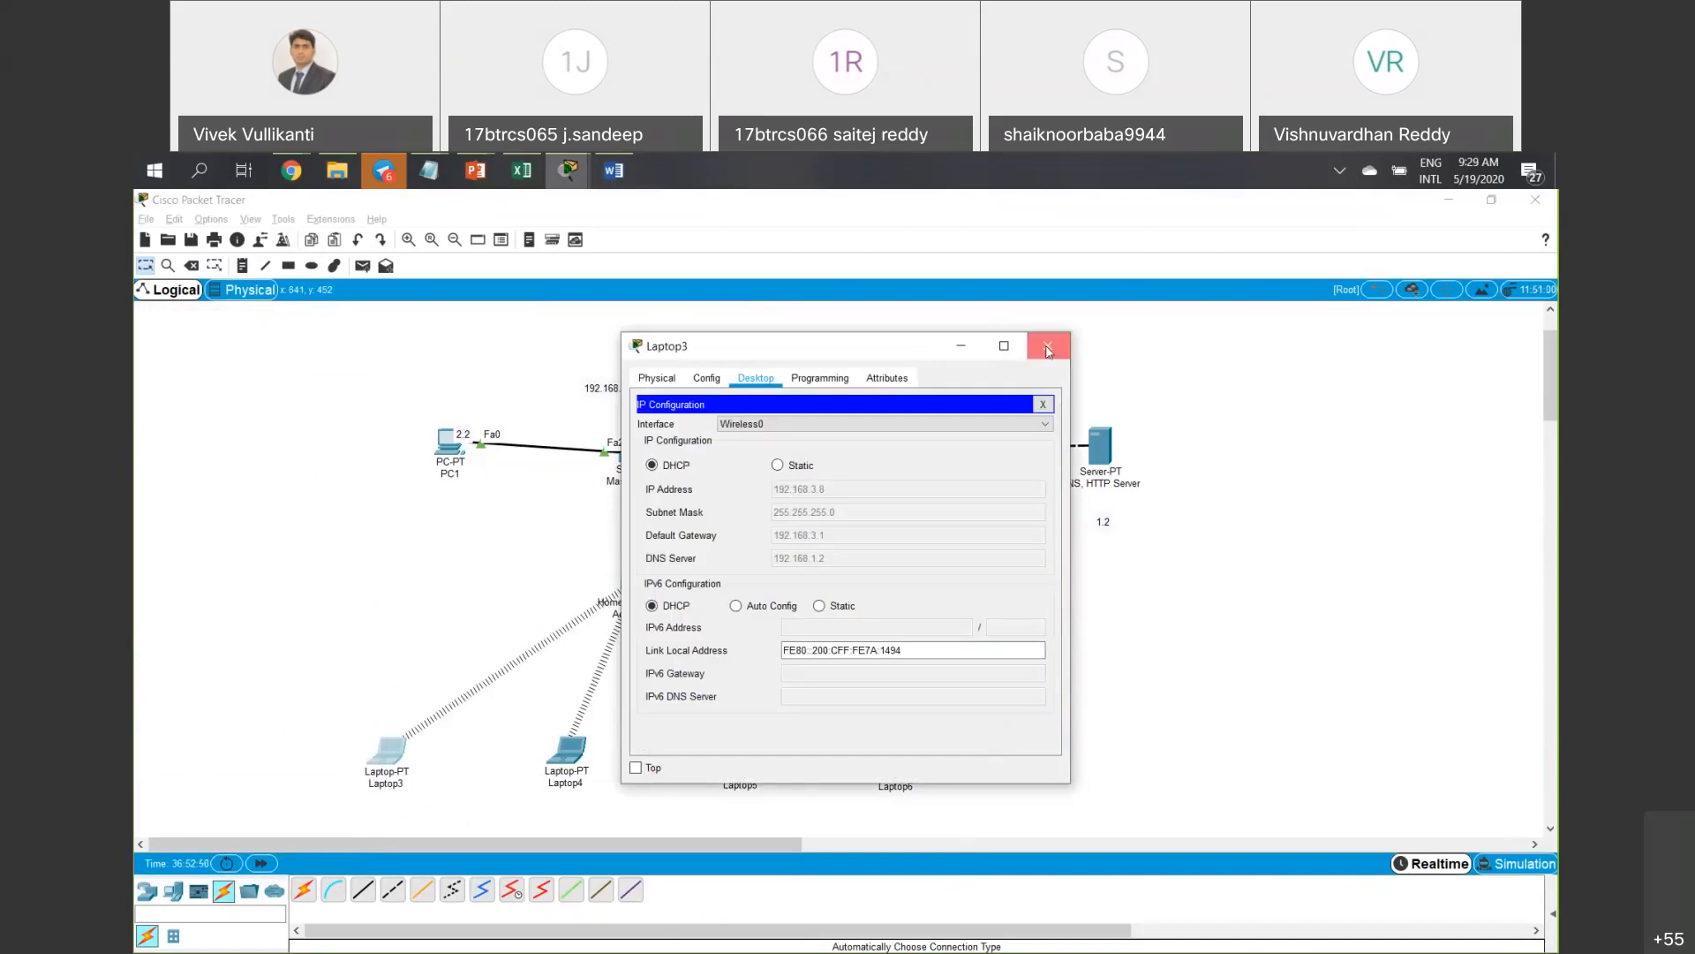
pyautogui.click(1049, 350)
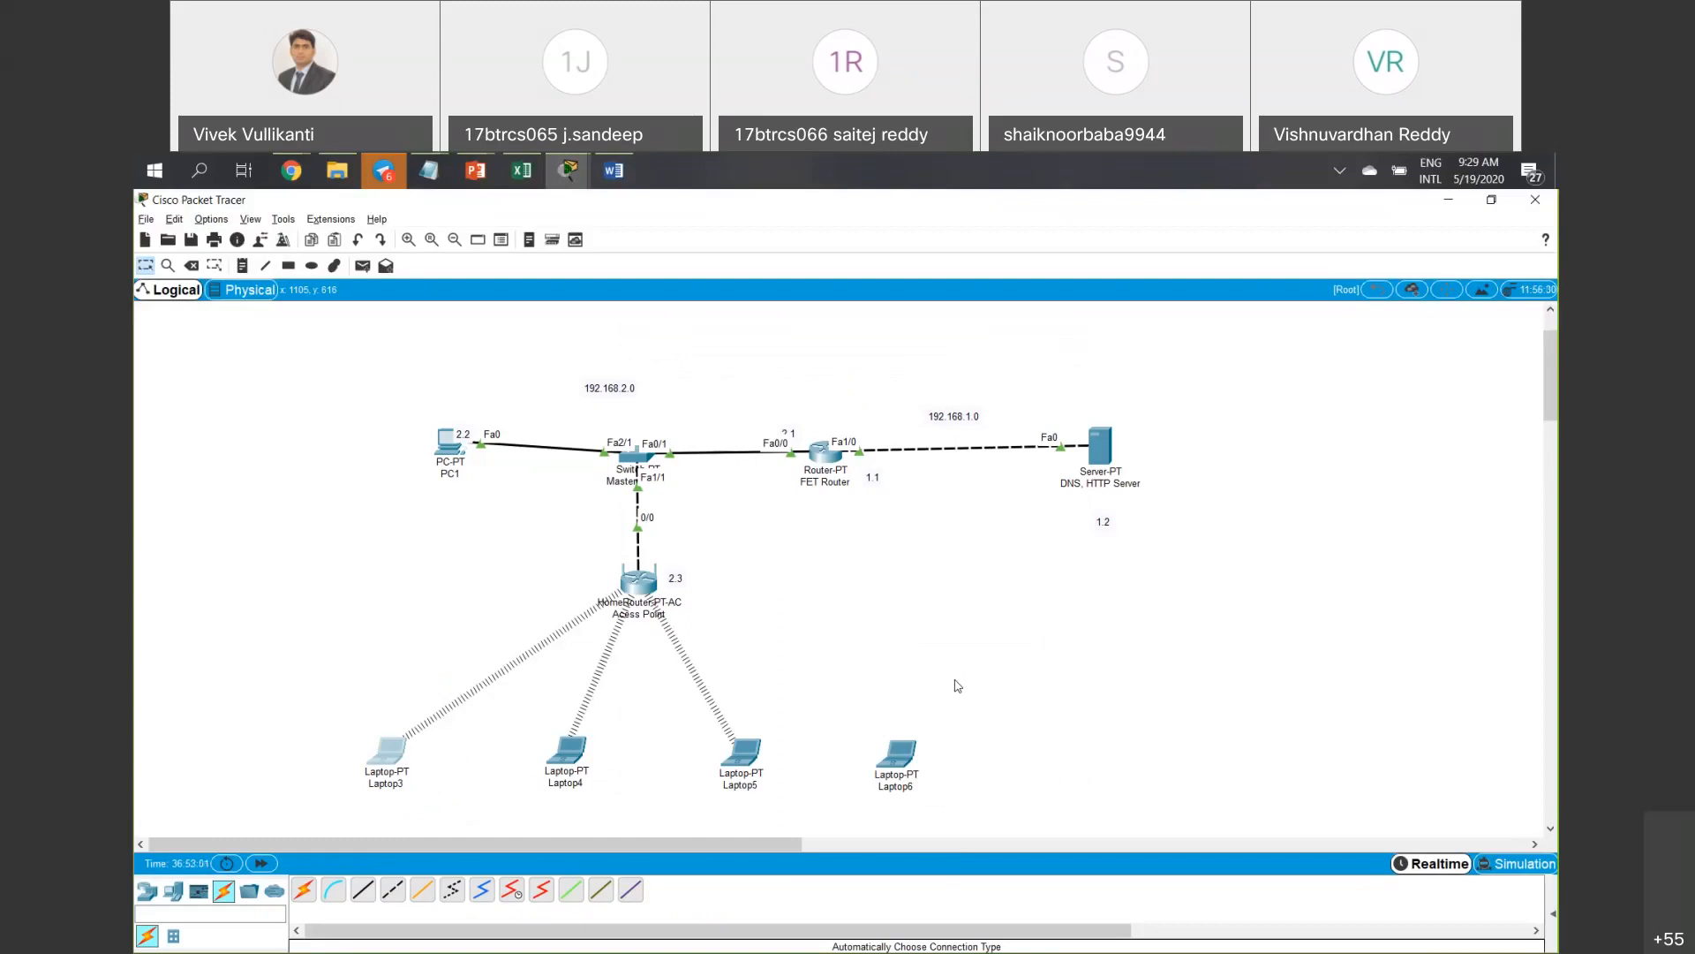
# Close Laptop6's configuration and bring the access point's MAC filter page fully into view.
pyautogui.click(902, 761)
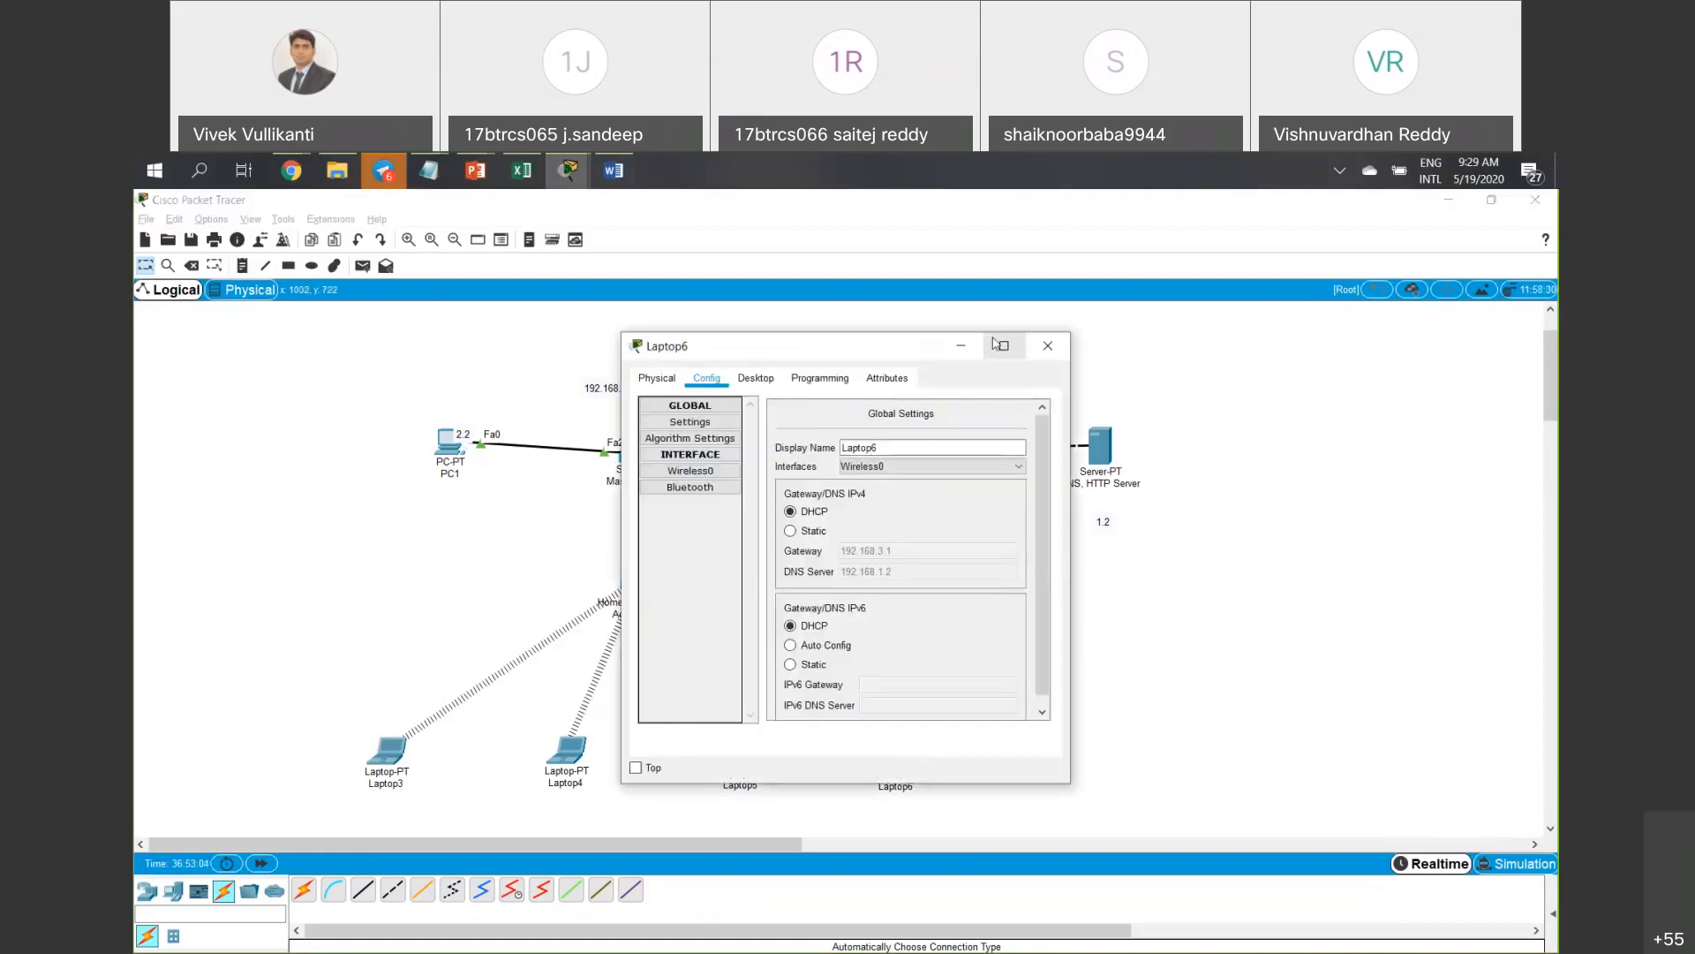
pyautogui.click(1047, 346)
pyautogui.click(649, 582)
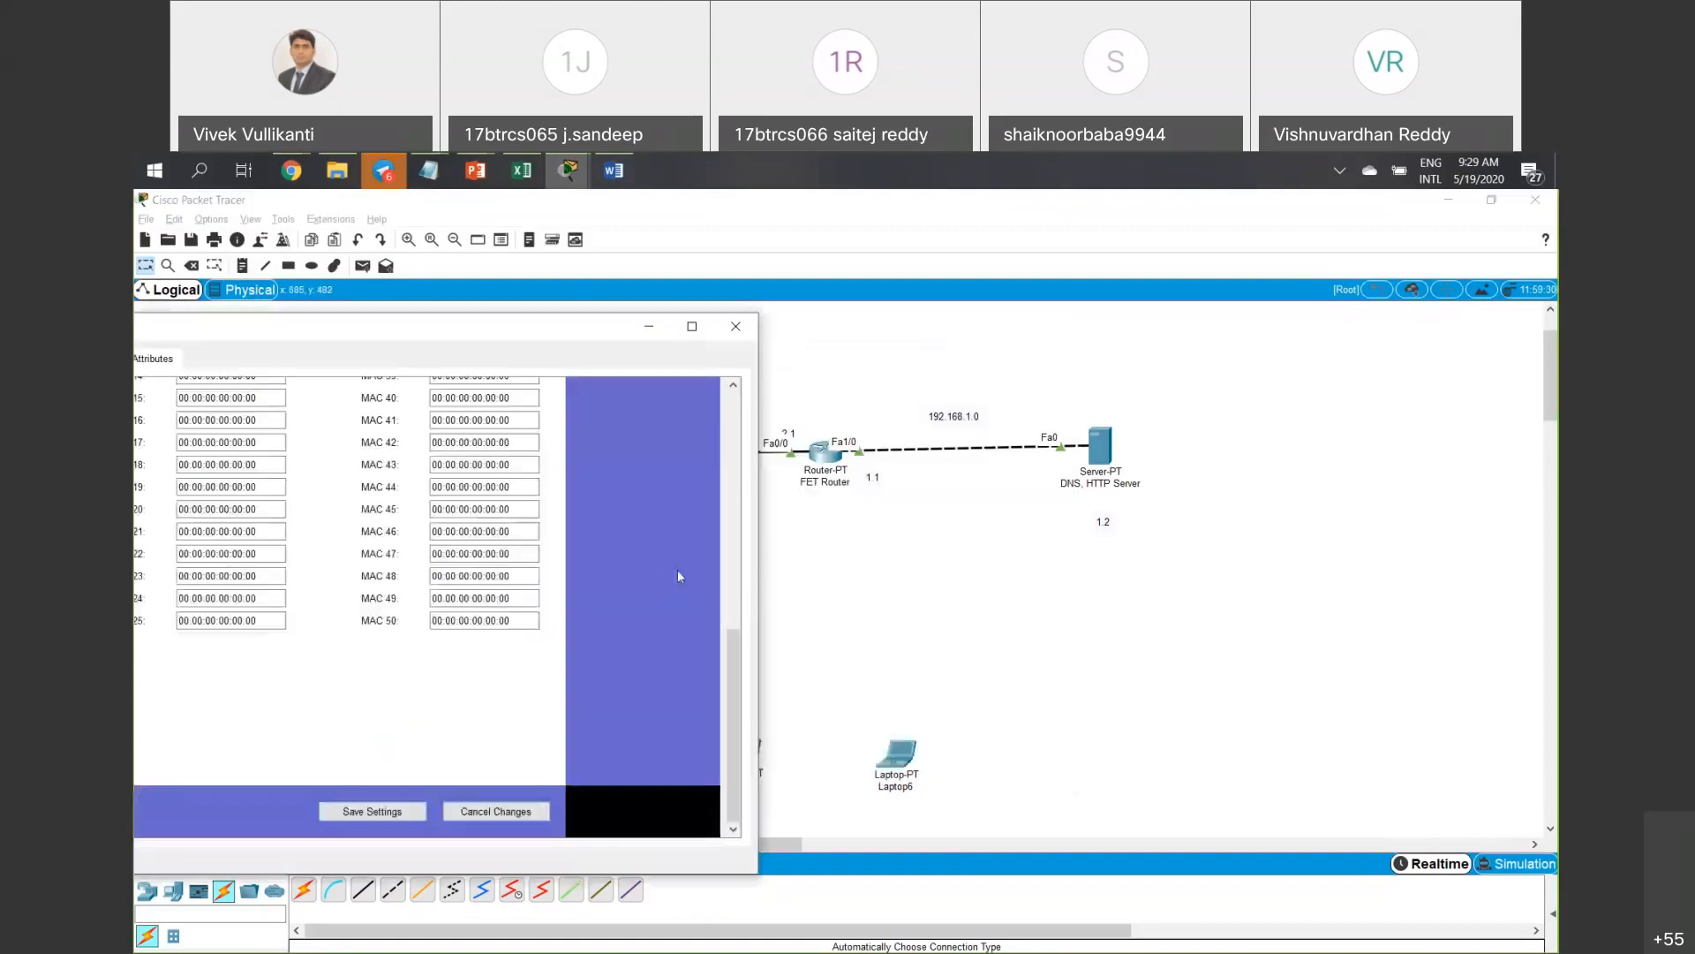
pyautogui.moveTo(738, 668); pyautogui.dragTo(756, 422)
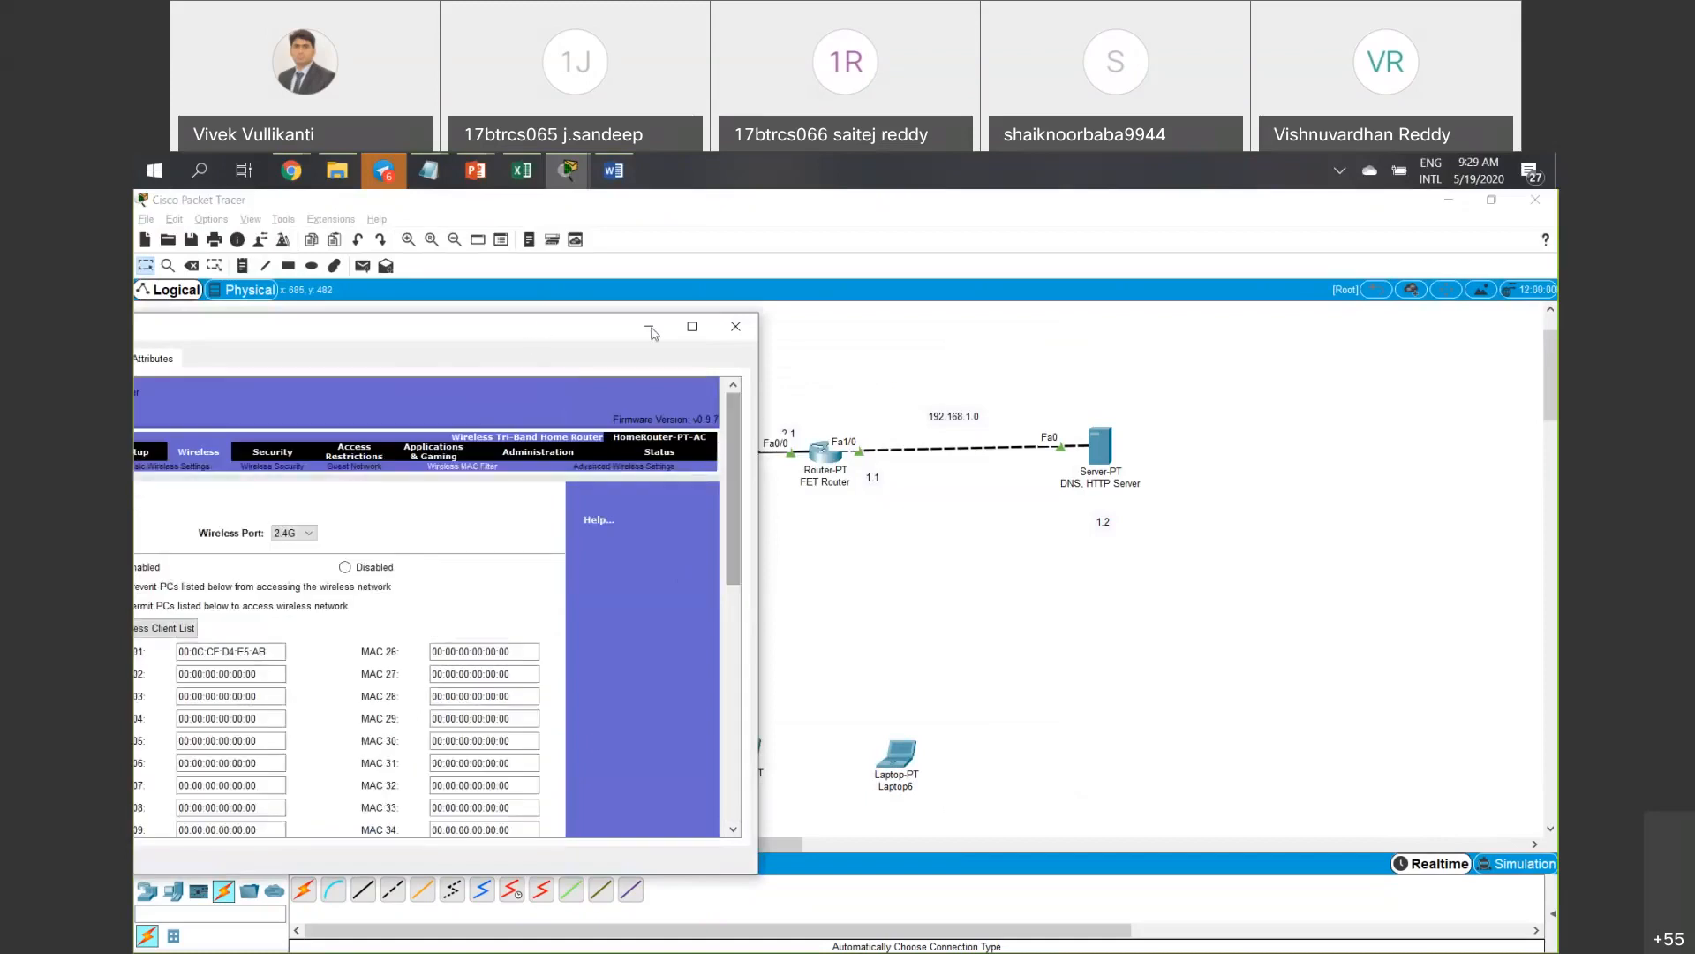
pyautogui.moveTo(545, 328); pyautogui.dragTo(727, 284)
pyautogui.scroll(-10, 482, 590)
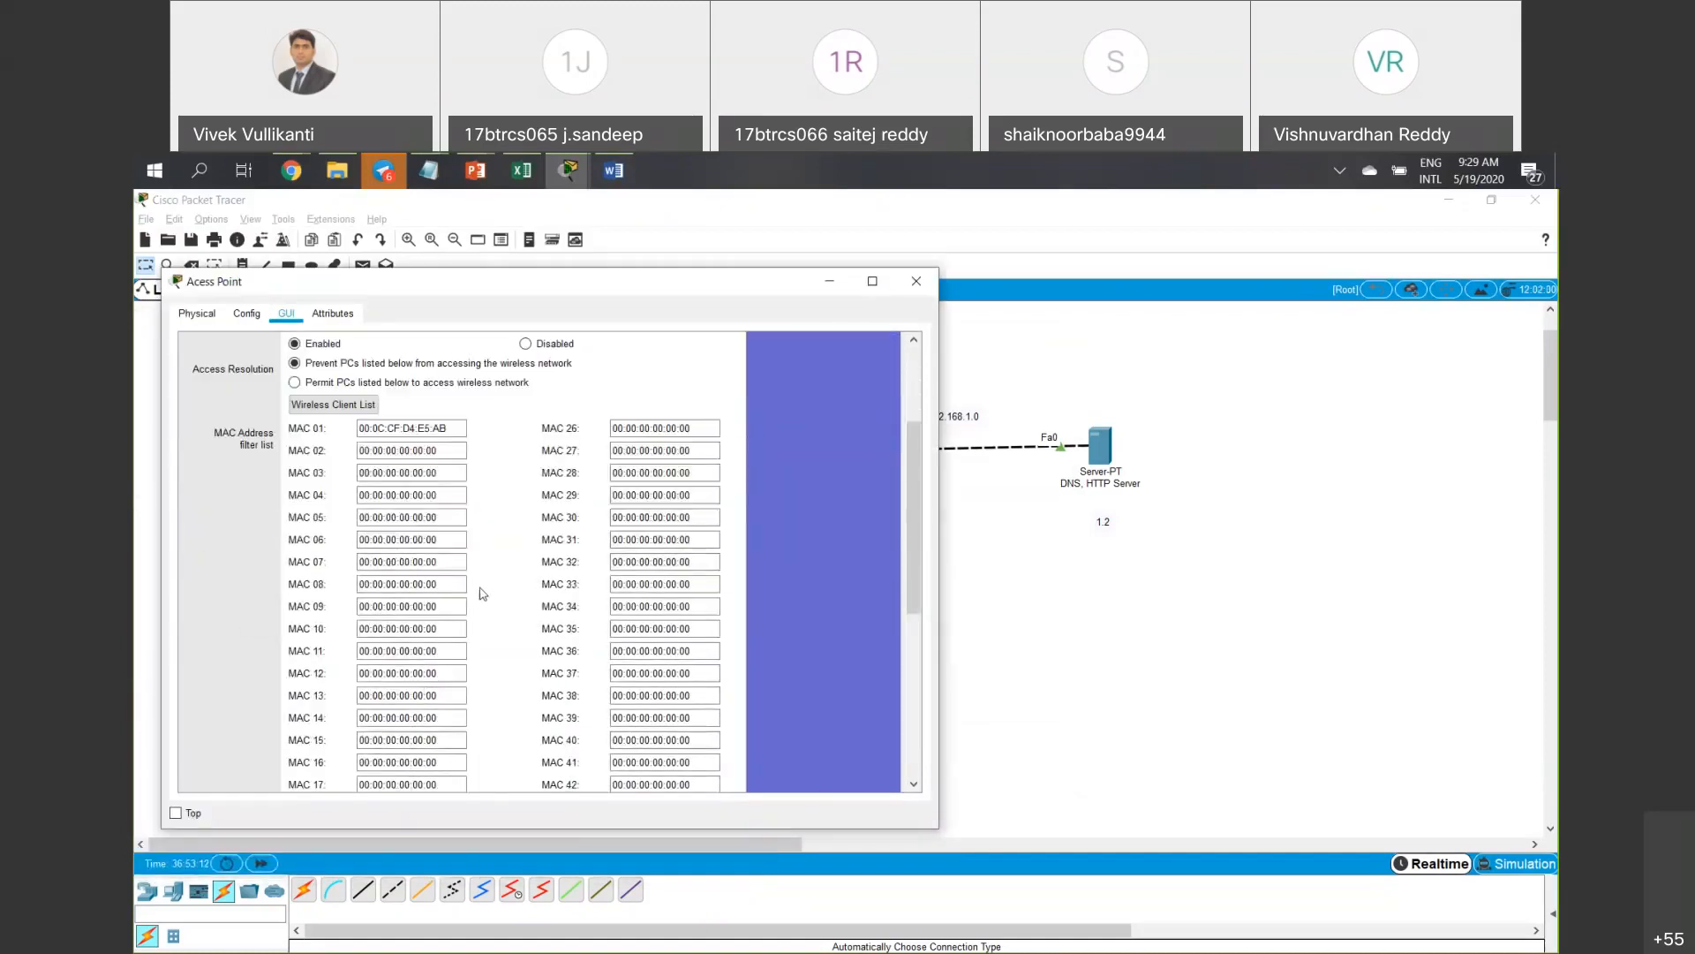
pyautogui.scroll(-2, 484, 590)
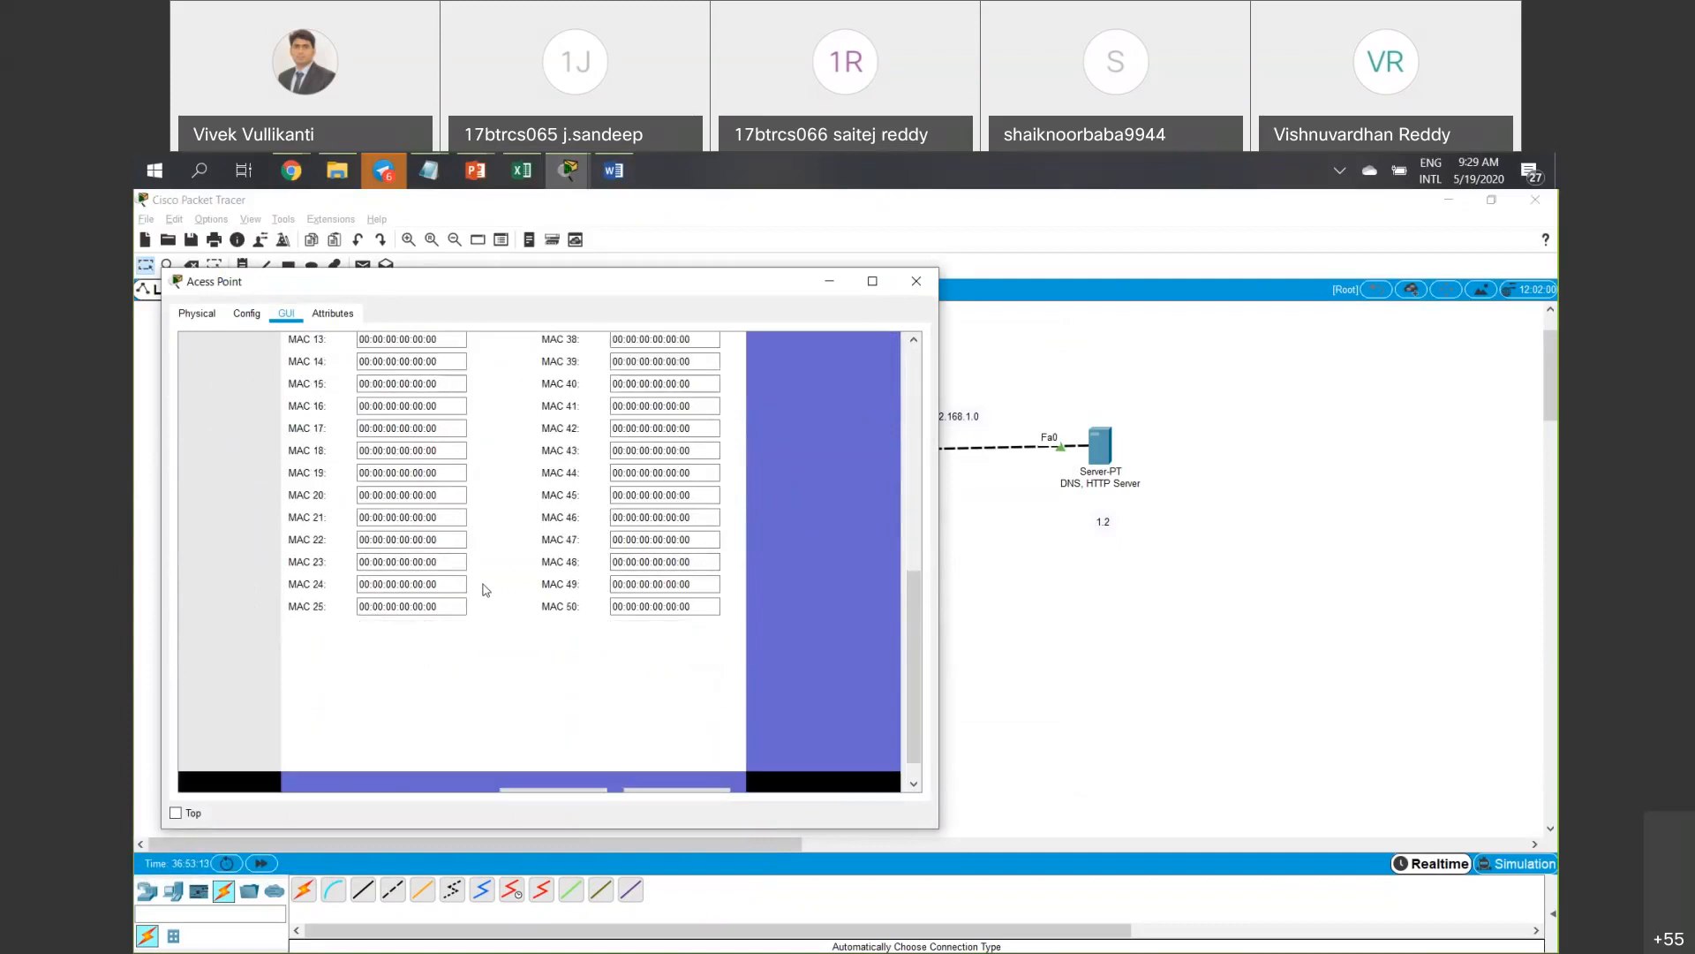
# Delete the blocked address 00:0C:CF:D4:E5:AB from the MAC 01 entry.
pyautogui.click(642, 609)
pyautogui.moveTo(690, 607); pyautogui.dragTo(410, 538)
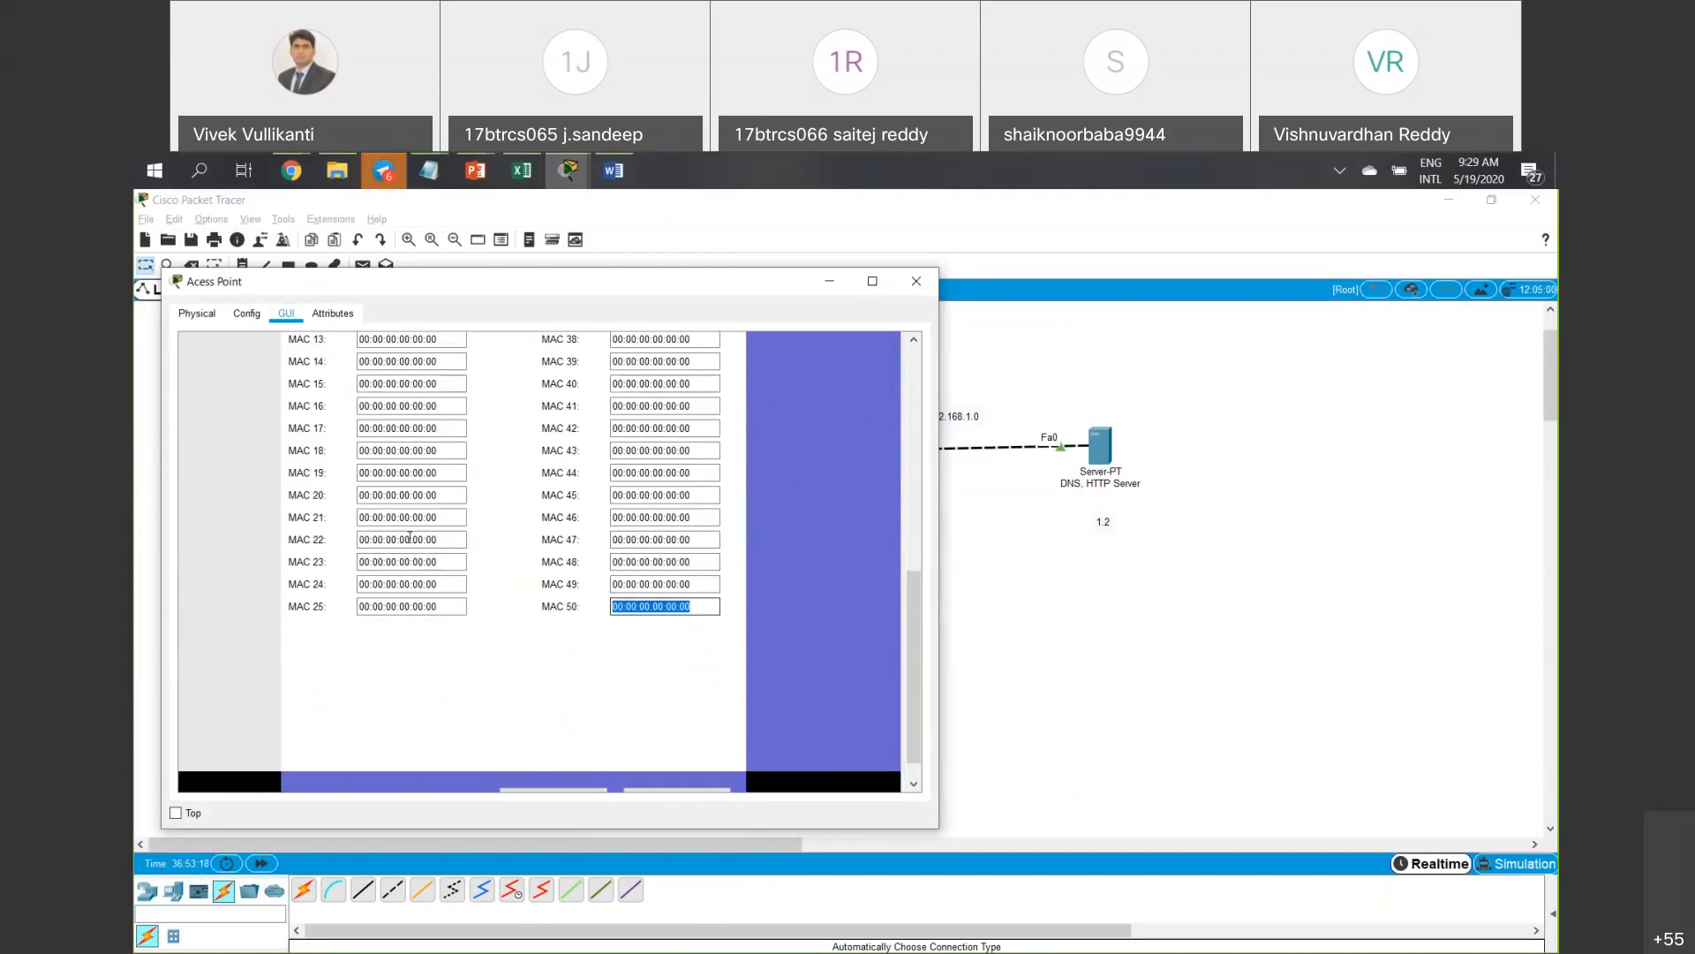
pyautogui.scroll(7, 409, 538)
pyautogui.moveTo(446, 564); pyautogui.dragTo(415, 539)
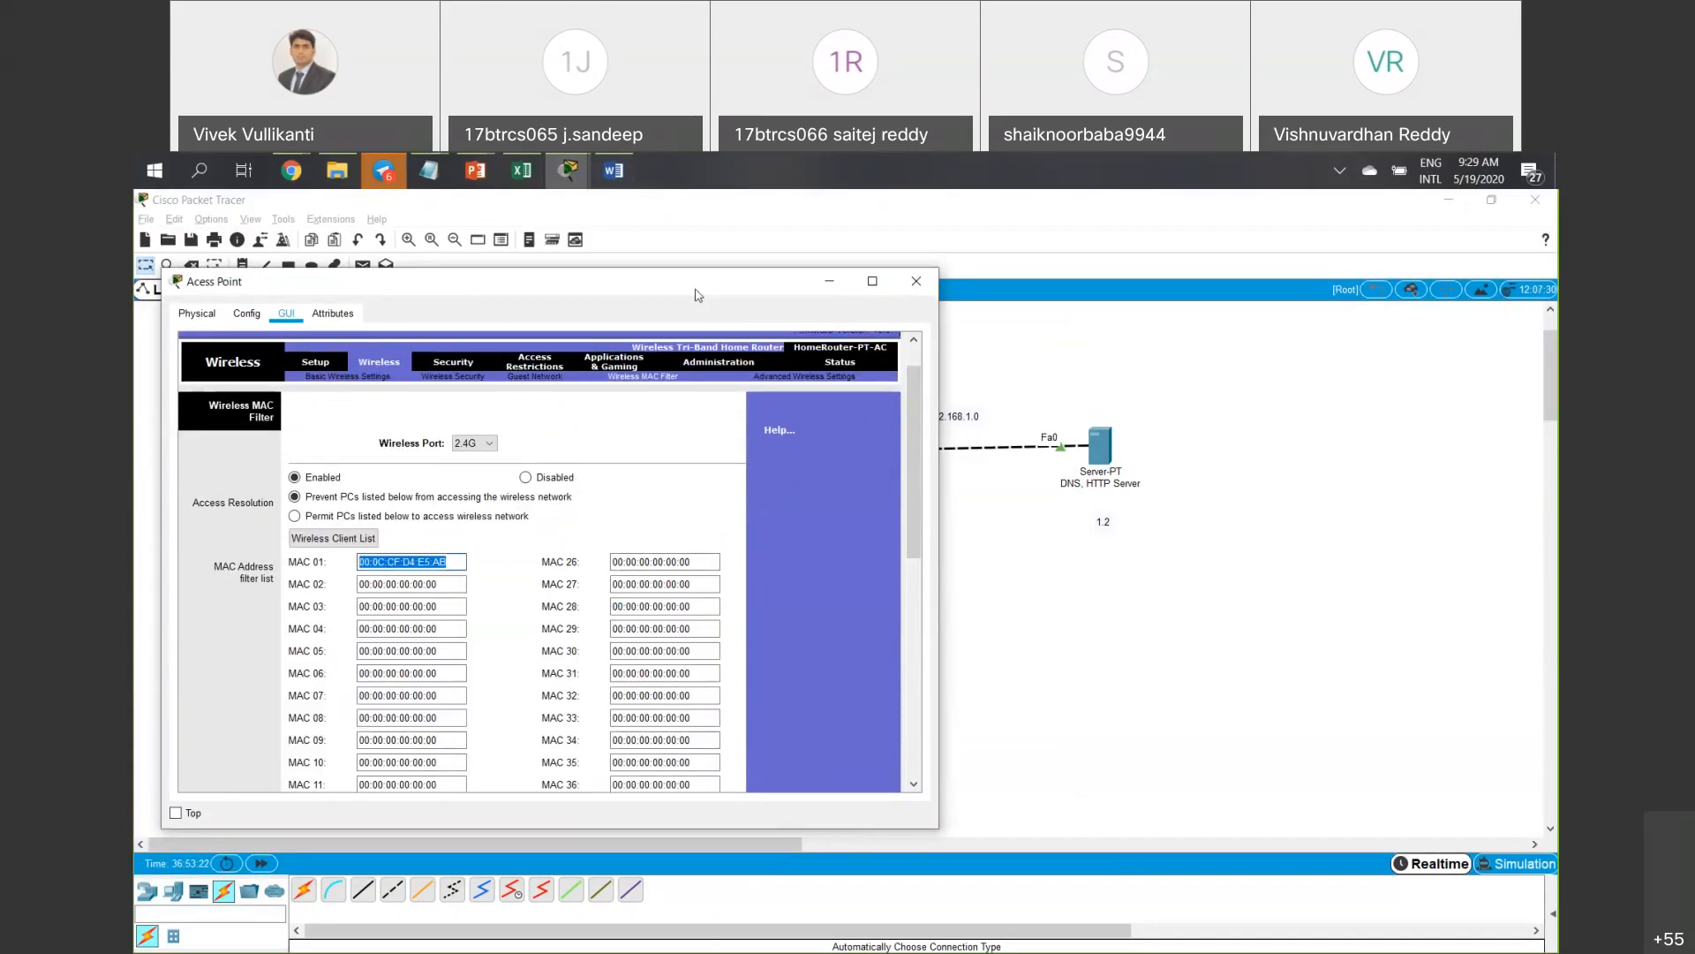
pyautogui.moveTo(565, 282); pyautogui.dragTo(539, 279)
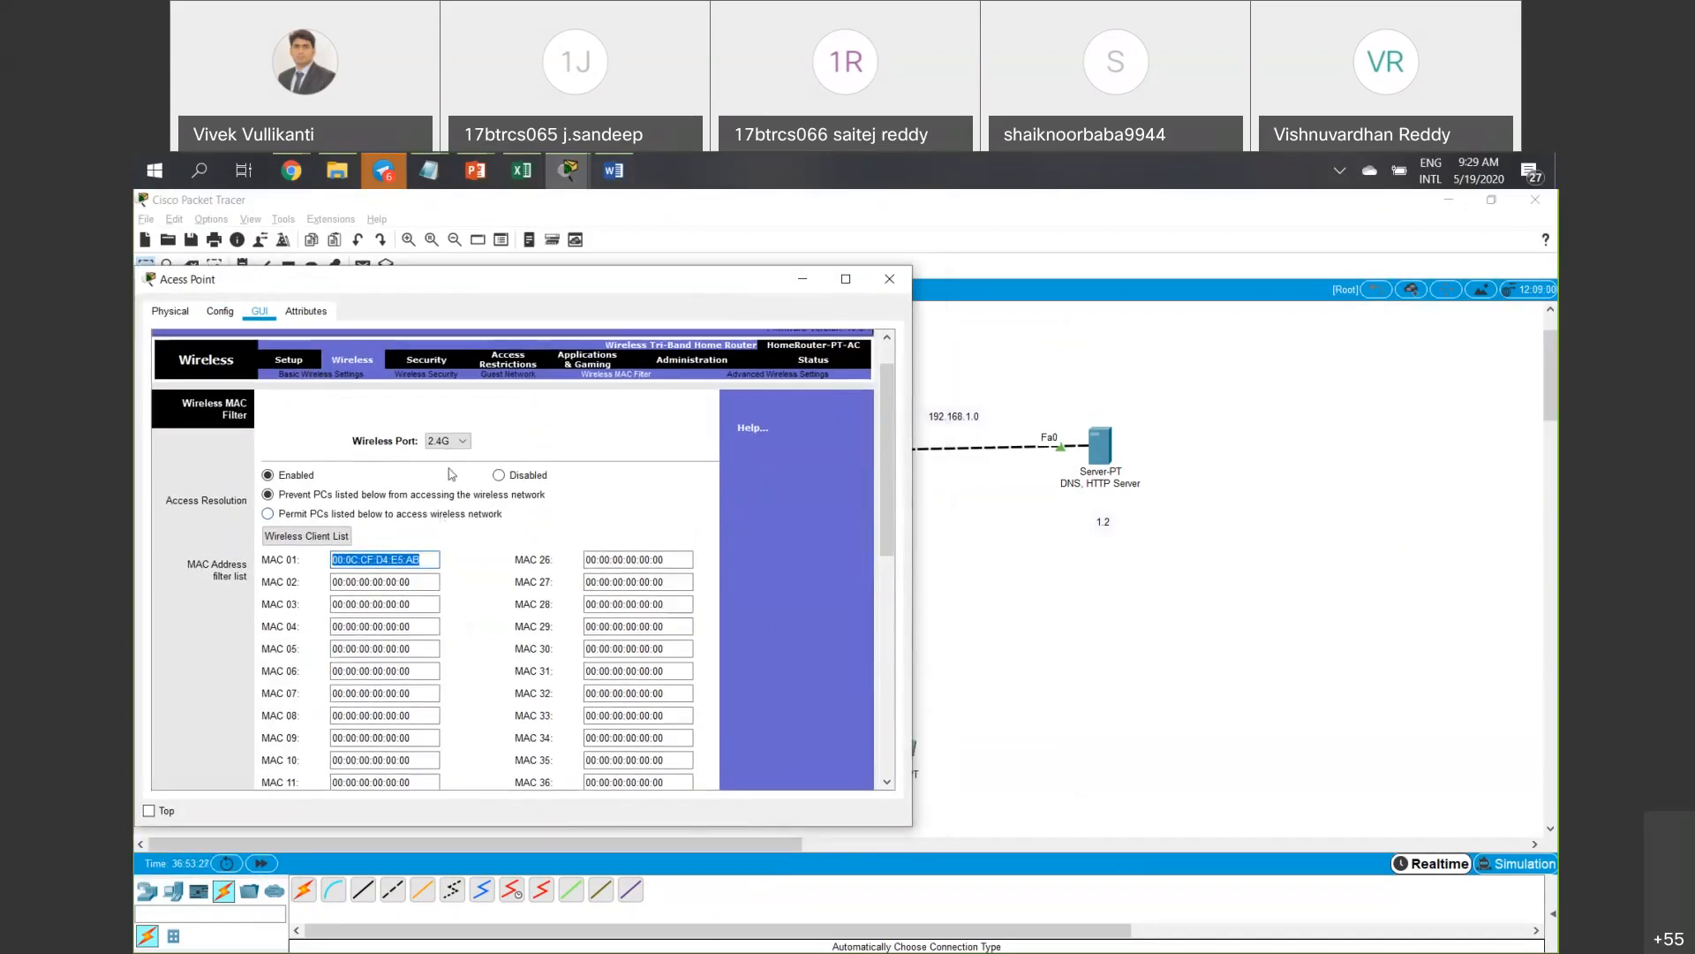
pyautogui.click(462, 443)
pyautogui.click(511, 436)
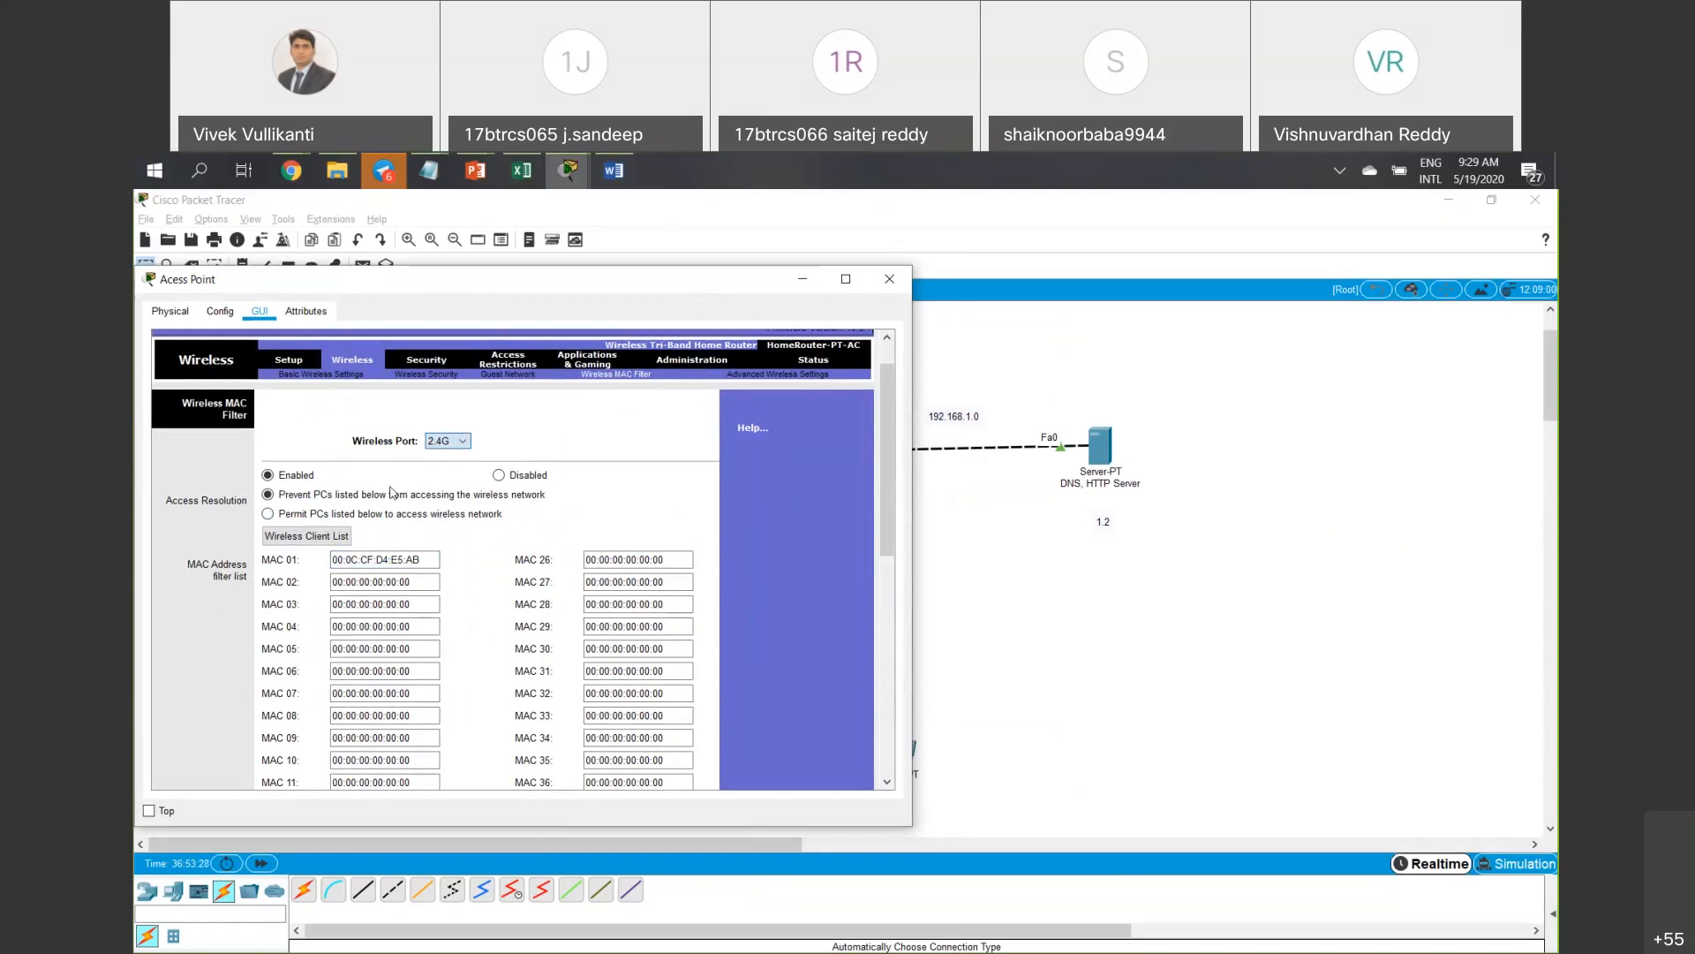
pyautogui.moveTo(424, 559); pyautogui.dragTo(332, 561)
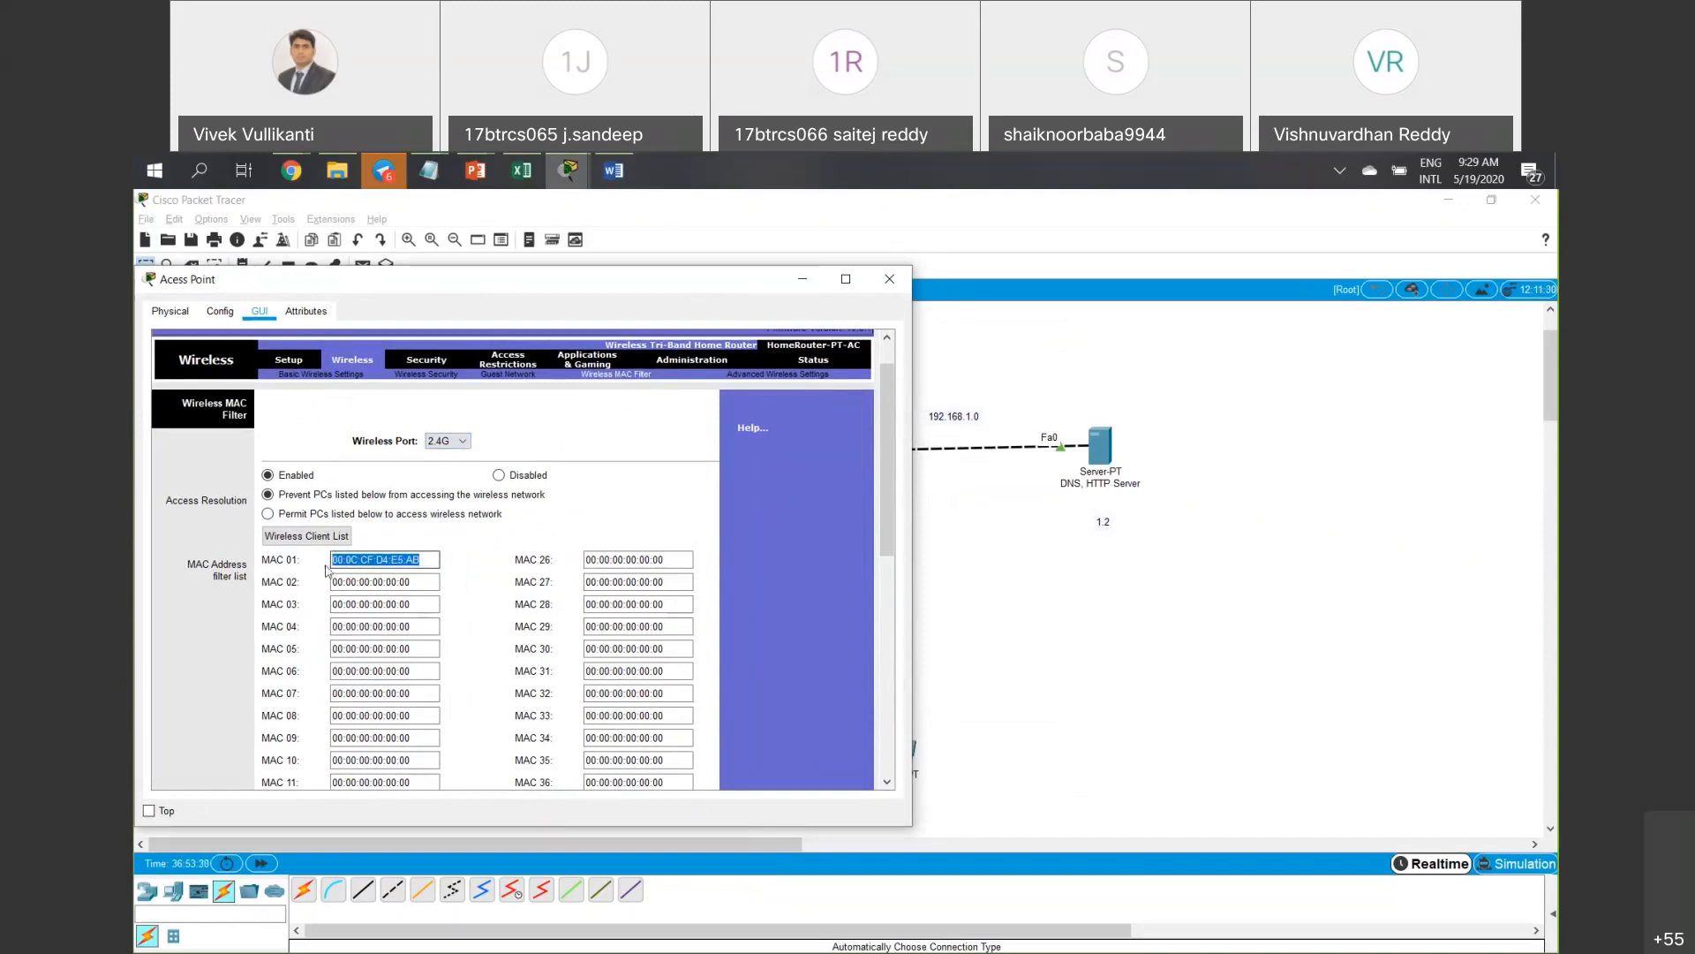
pyautogui.press('BackSpace')
# Remove an accidentally pasted address from MAC 01 and save the emptied filter list.
pyautogui.moveTo(417, 582); pyautogui.dragTo(243, 582)
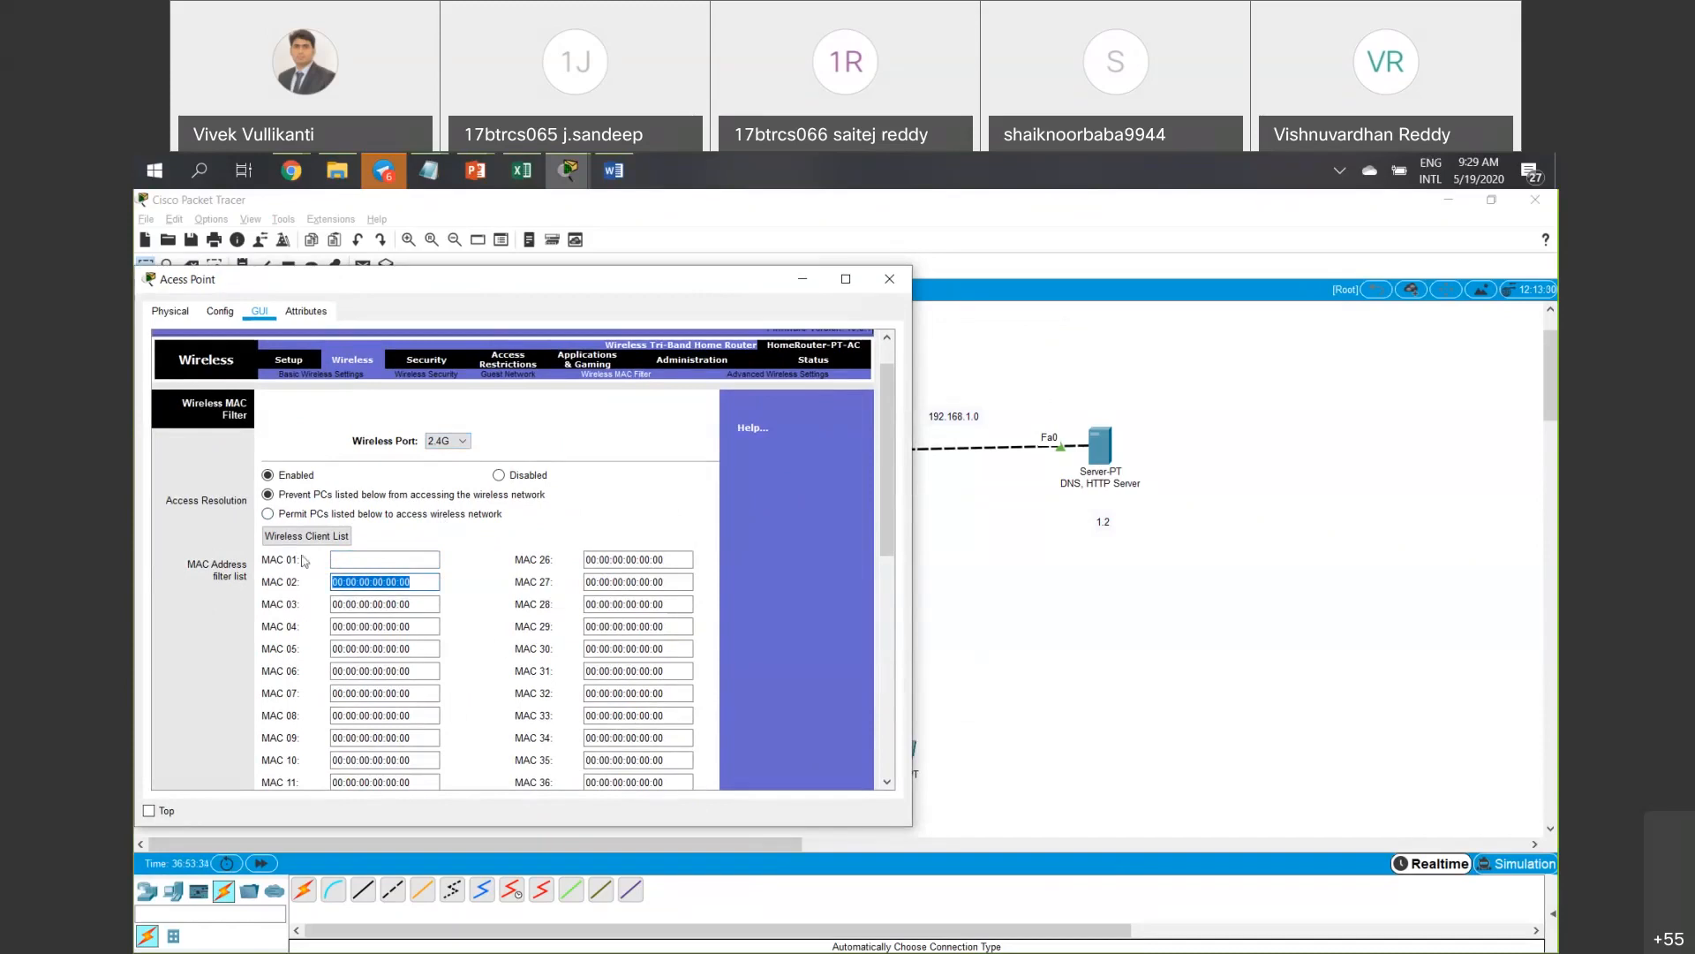
pyautogui.click(359, 552)
pyautogui.write('000C.CFD4.E5AB')
pyautogui.moveTo(413, 559); pyautogui.dragTo(256, 549)
pyautogui.hotkey('ctrl', 'x')
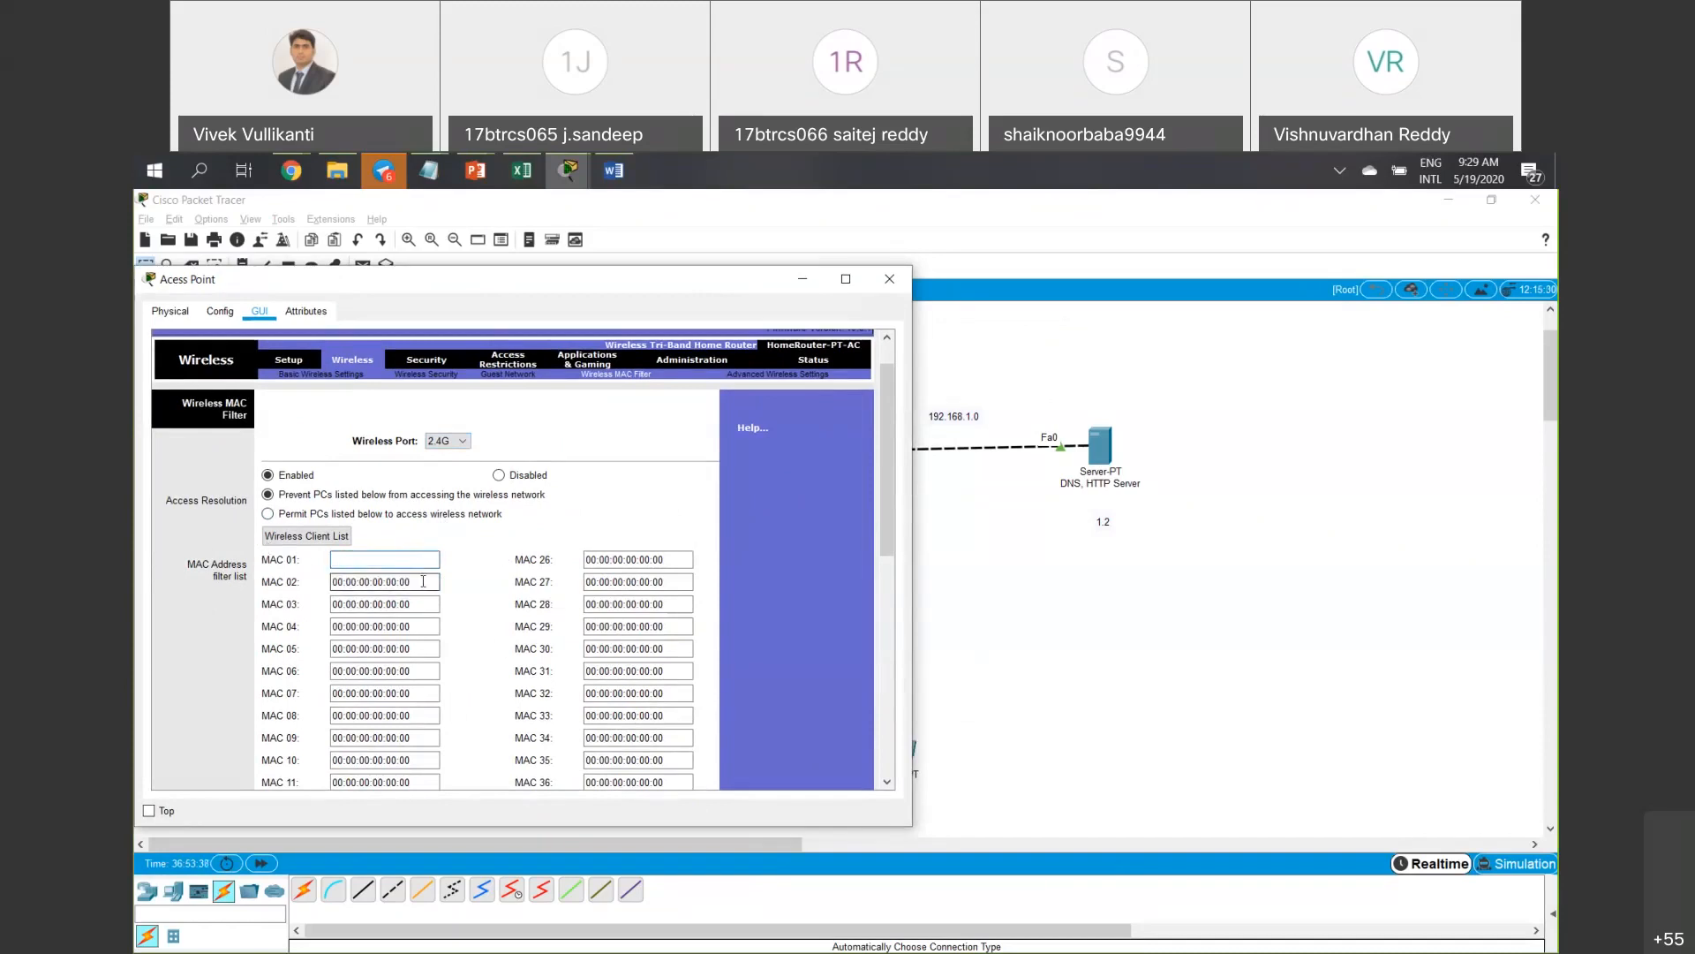
pyautogui.moveTo(417, 582); pyautogui.dragTo(248, 589)
pyautogui.scroll(-3, 481, 570)
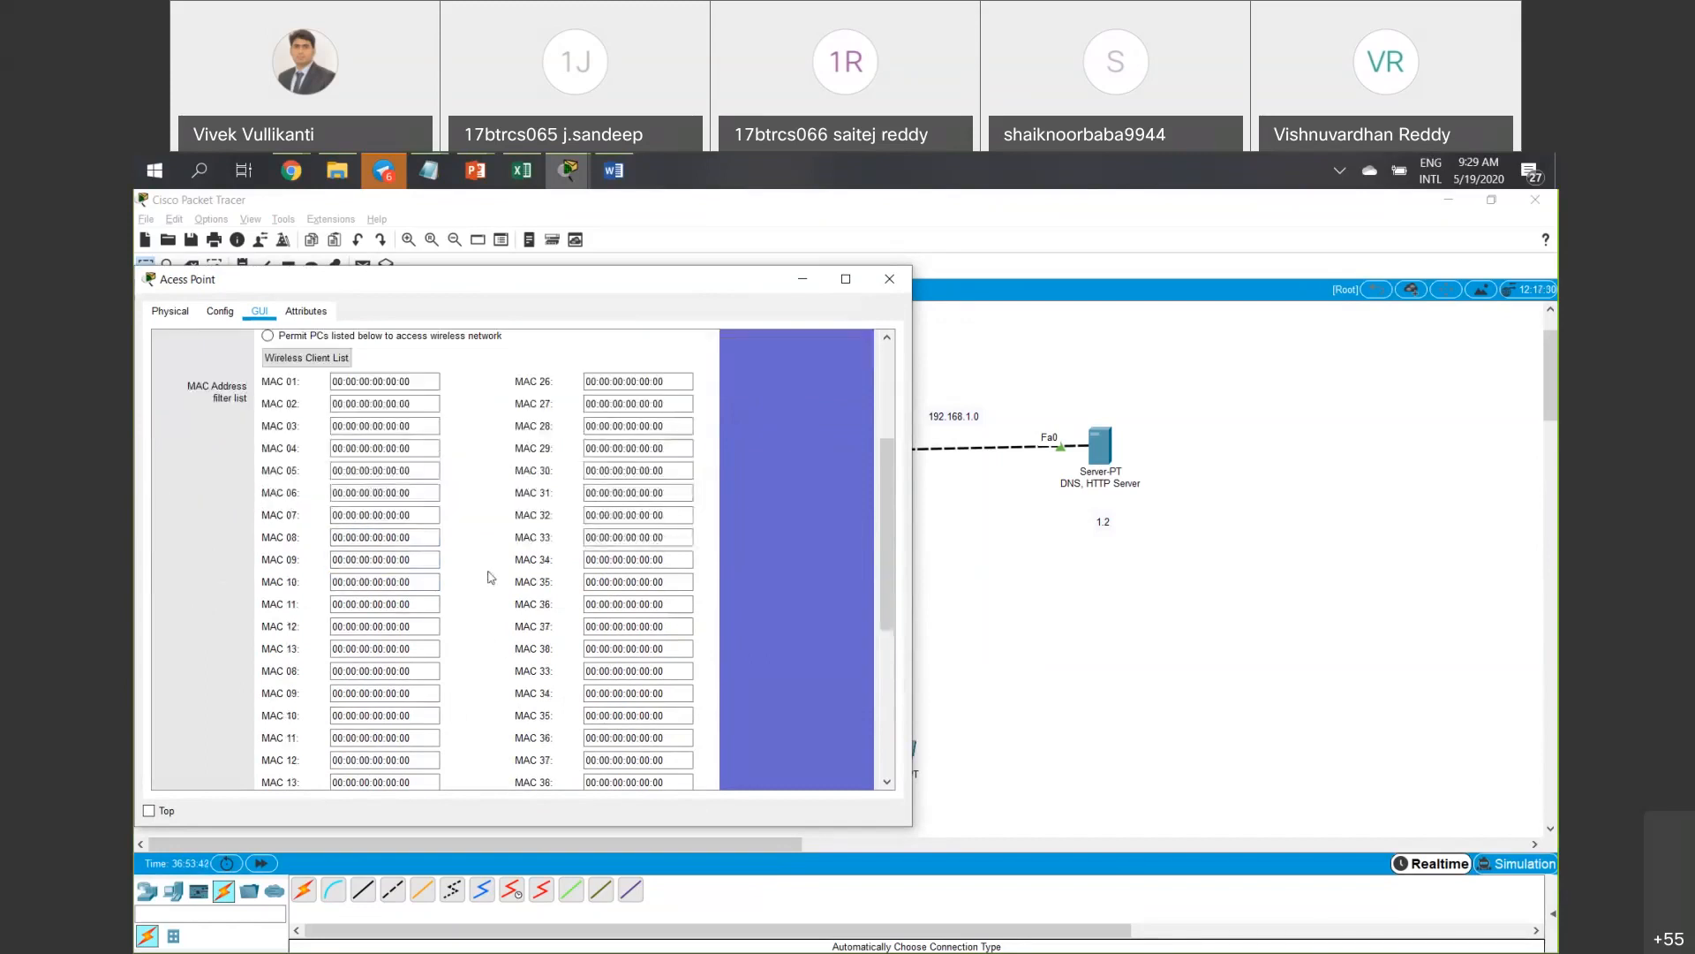
pyautogui.scroll(-5, 491, 576)
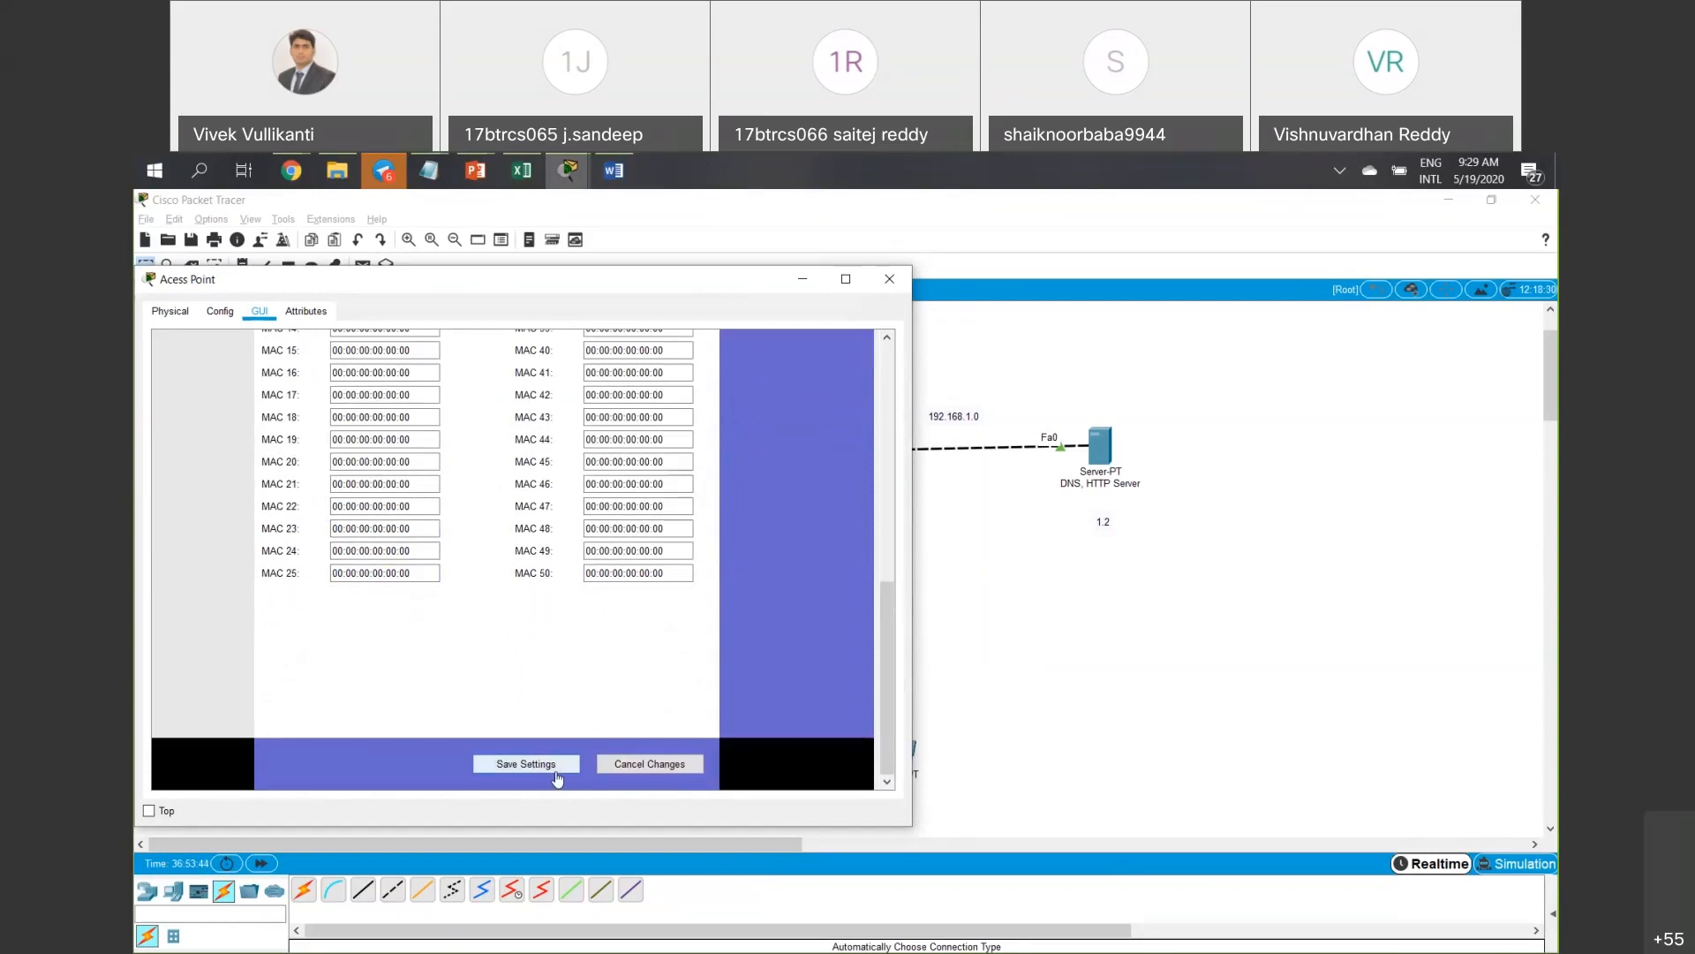
pyautogui.click(978, 597)
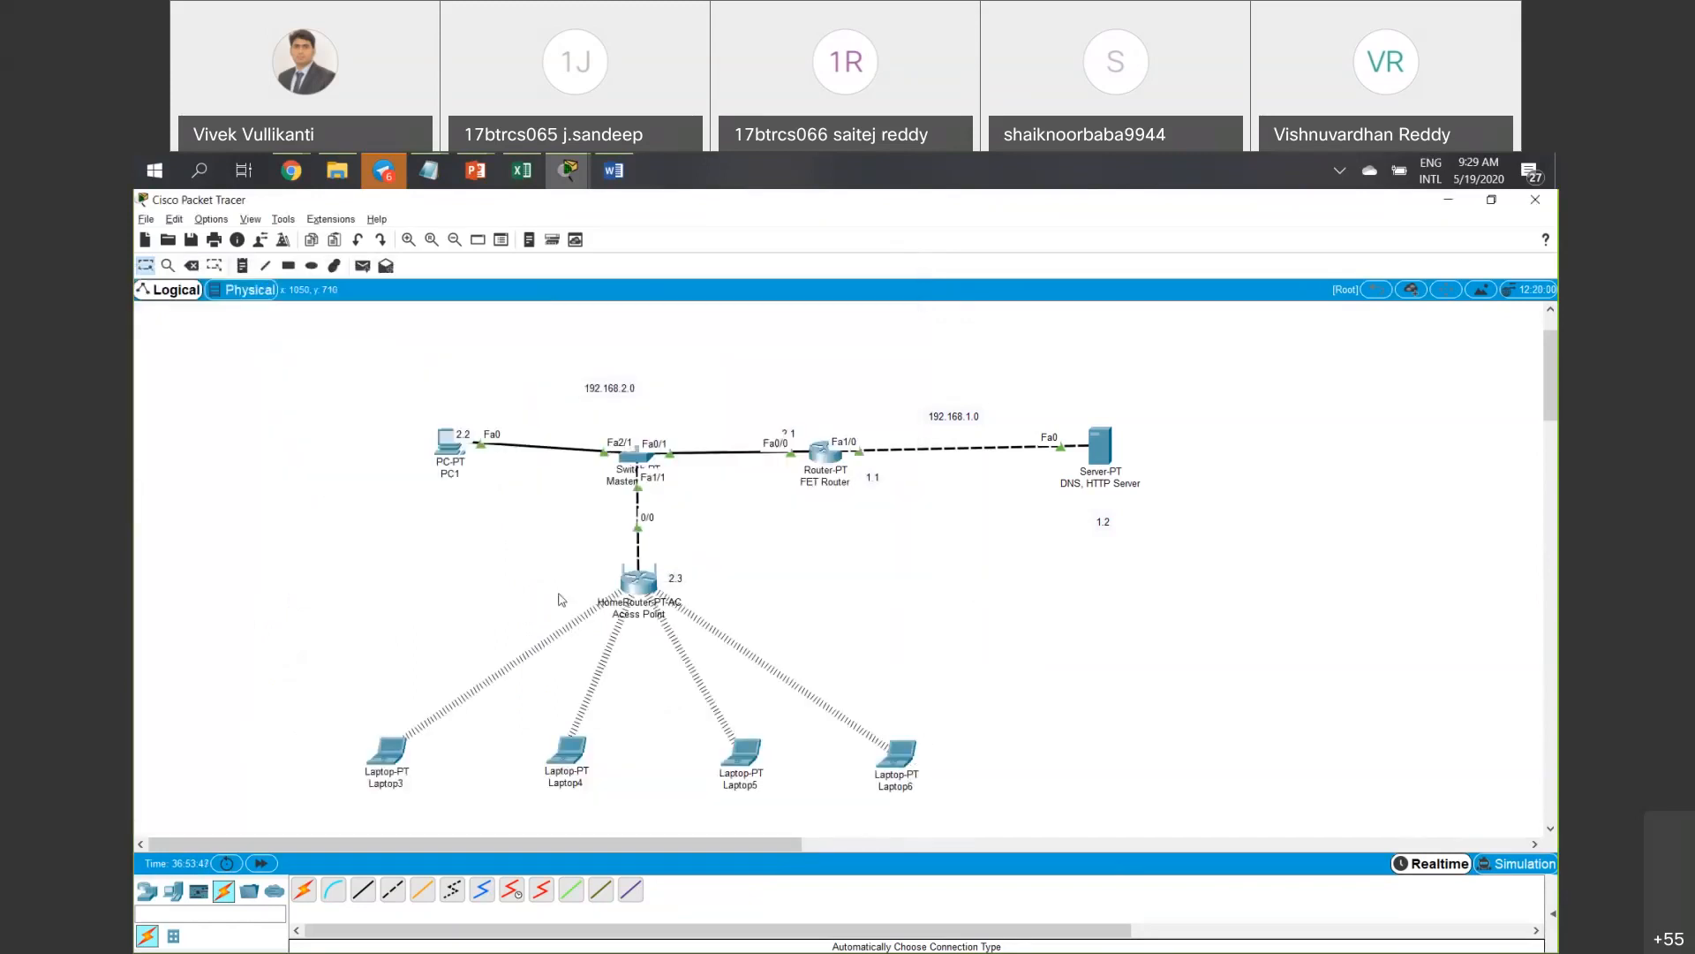
# Browse the Advanced Wireless, Setup, Basic Wireless and Wireless Security pages, ending on Wireless MAC Filter.
pyautogui.click(653, 611)
pyautogui.scroll(10, 653, 611)
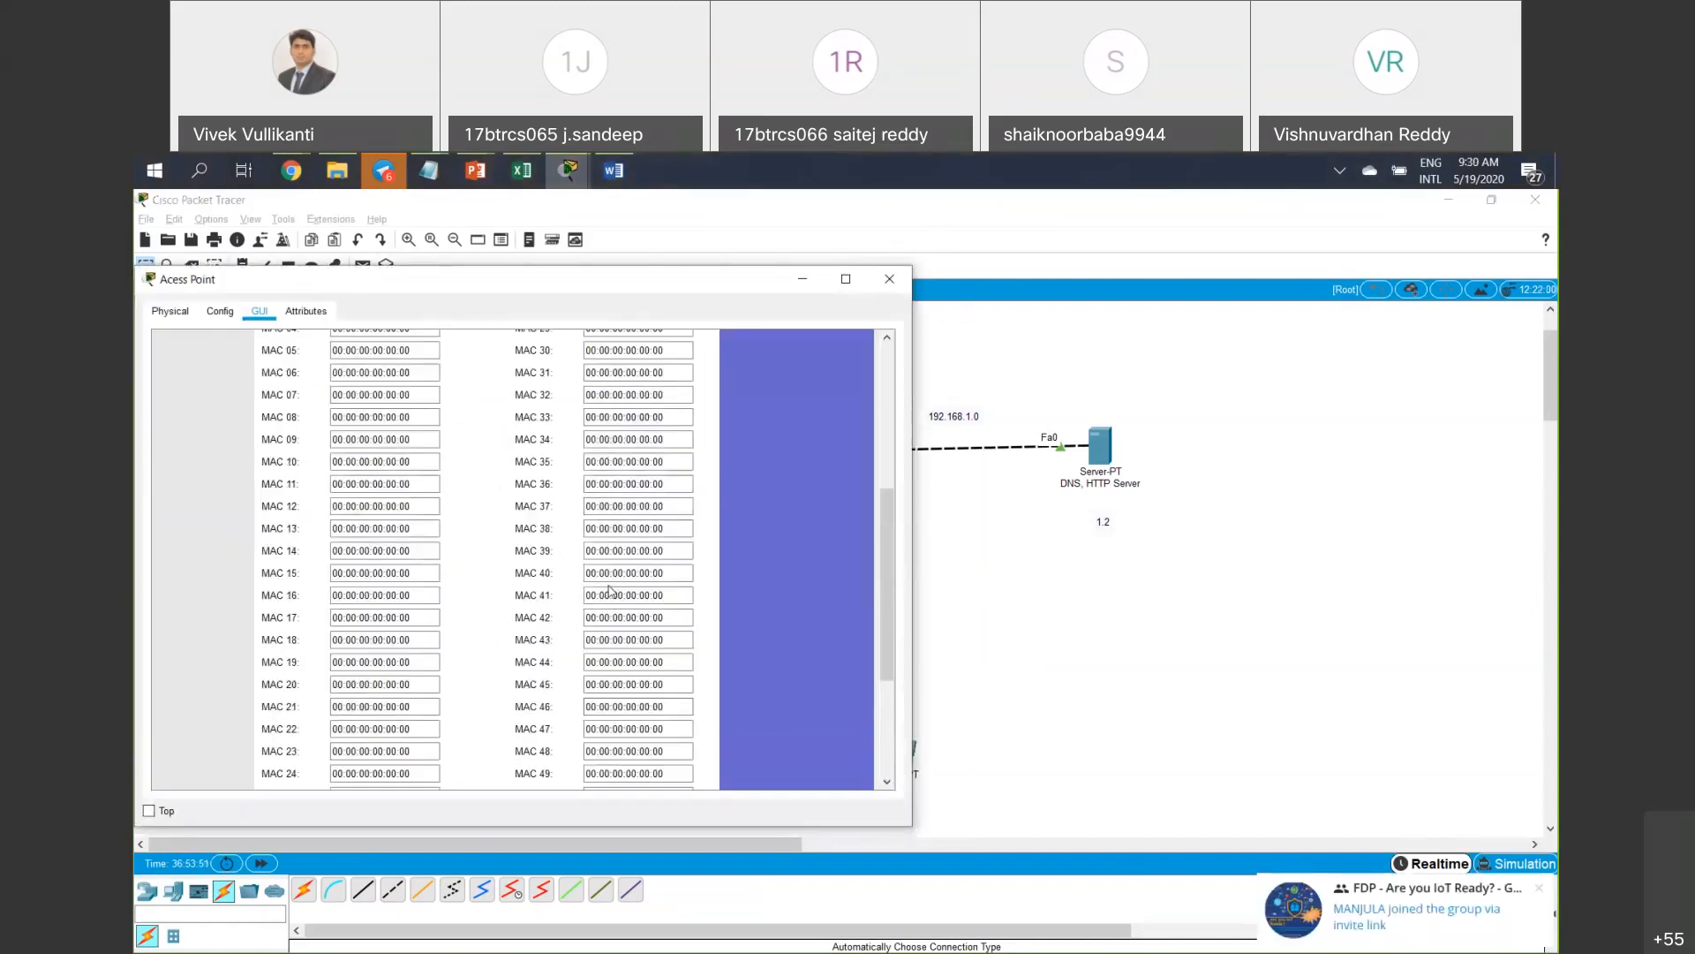
pyautogui.scroll(3, 613, 559)
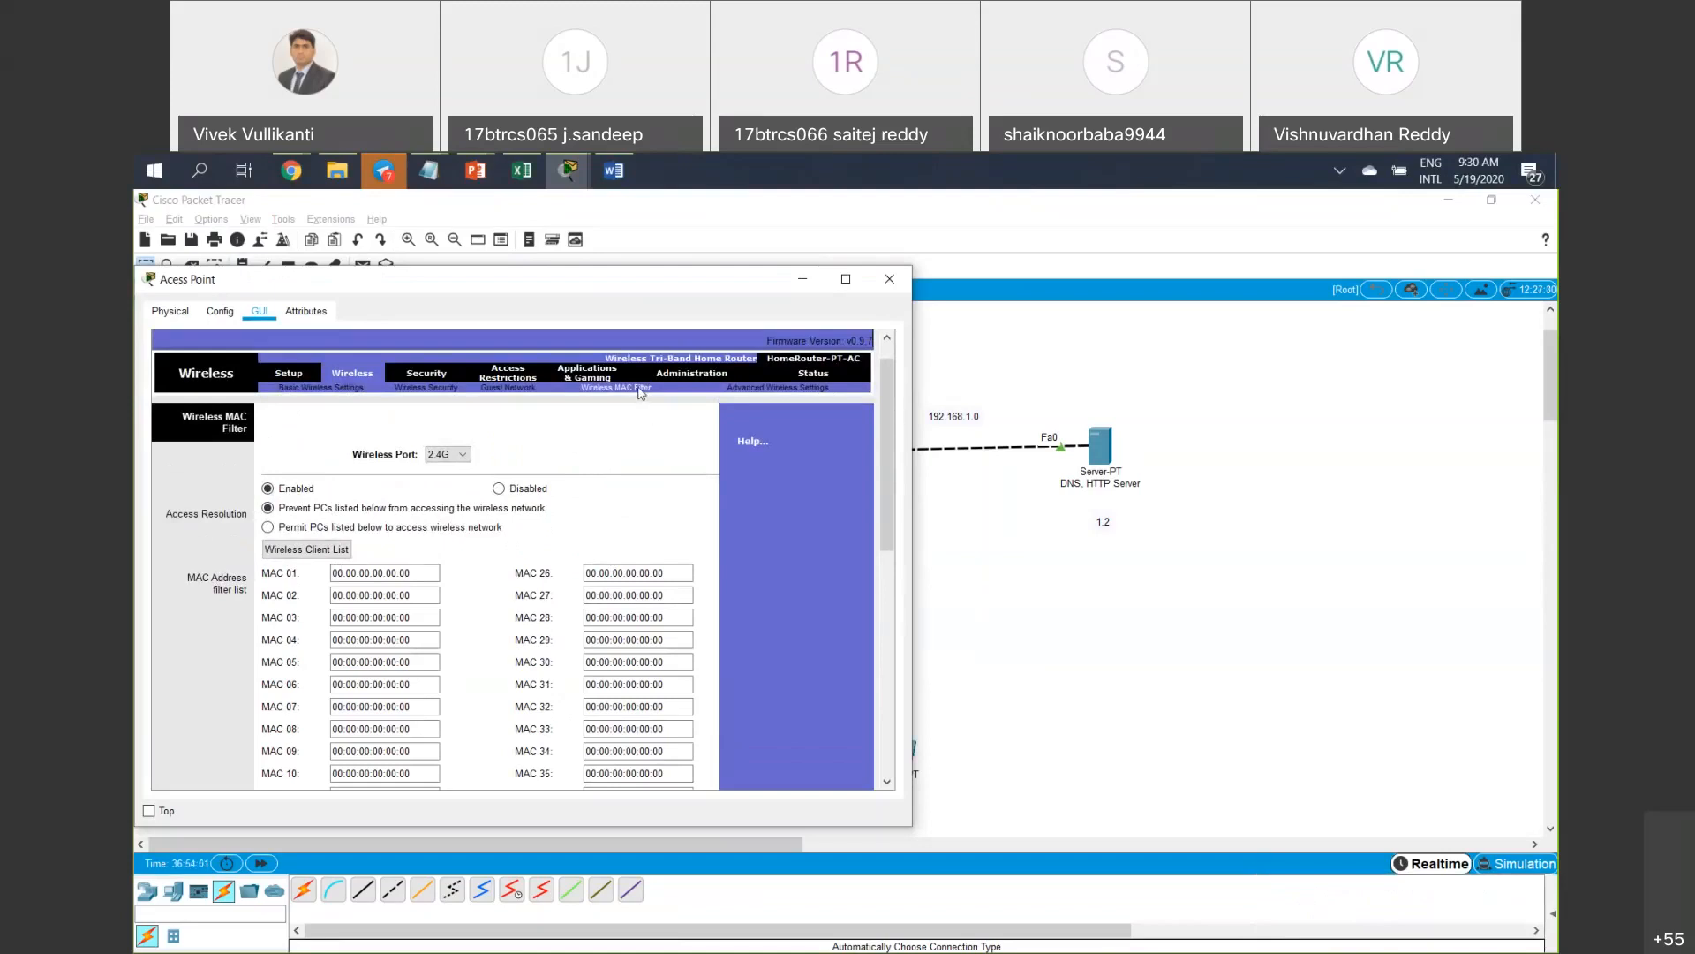
pyautogui.click(780, 394)
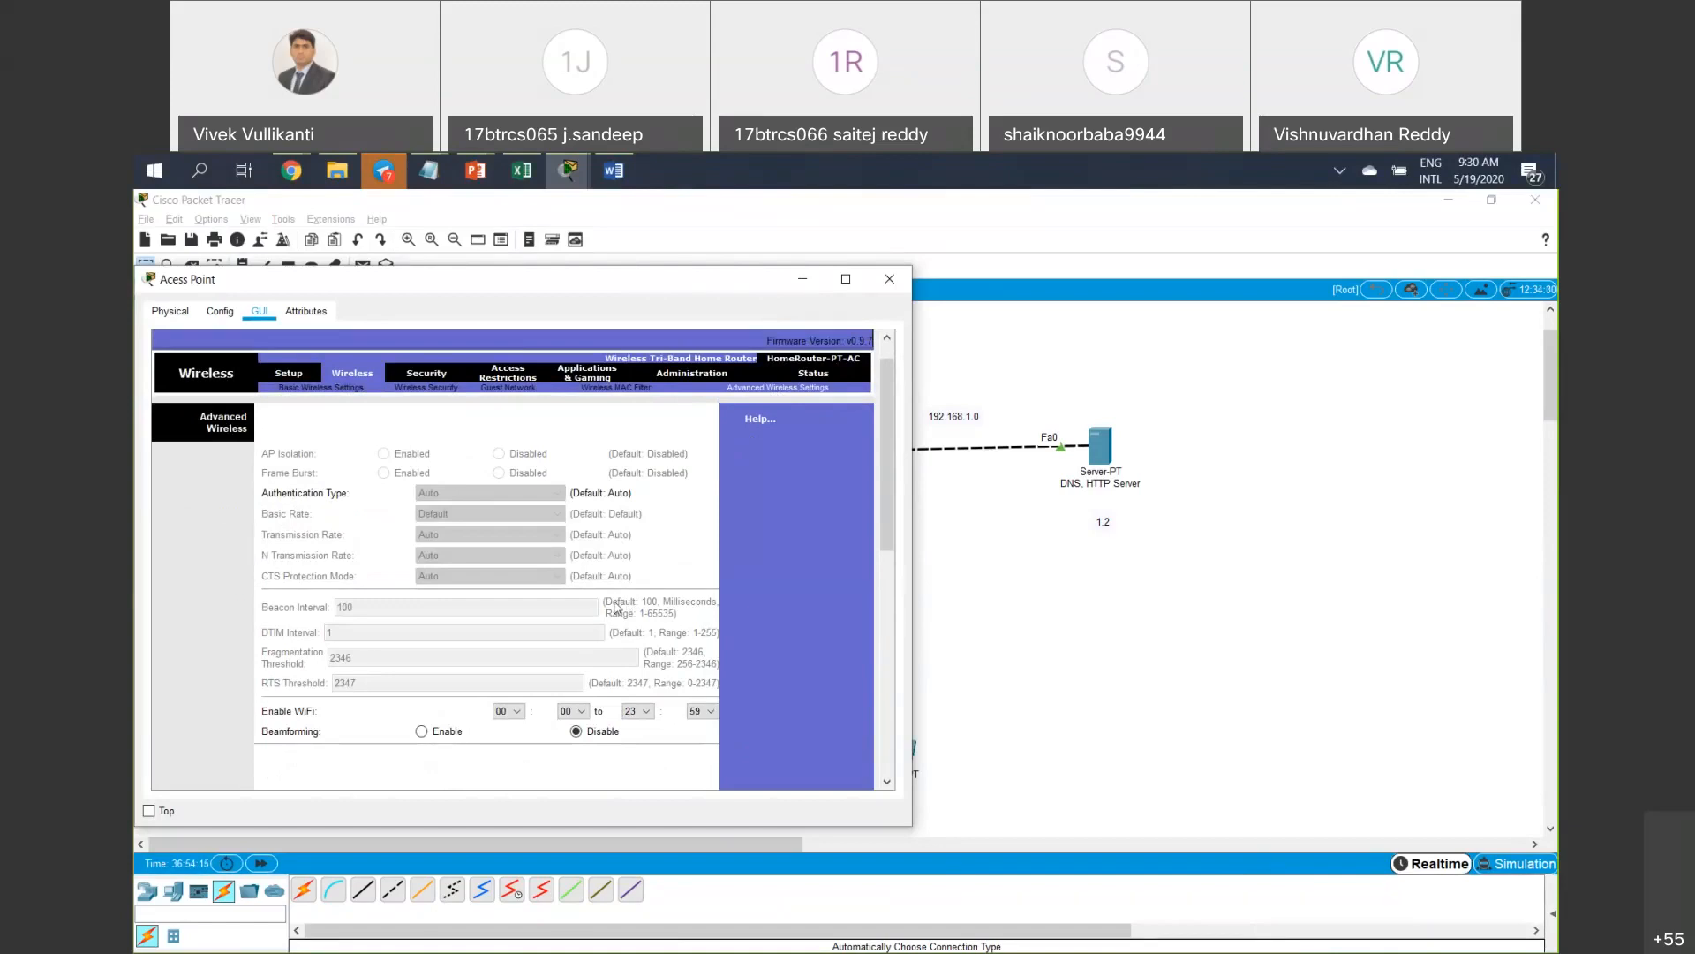
pyautogui.click(633, 394)
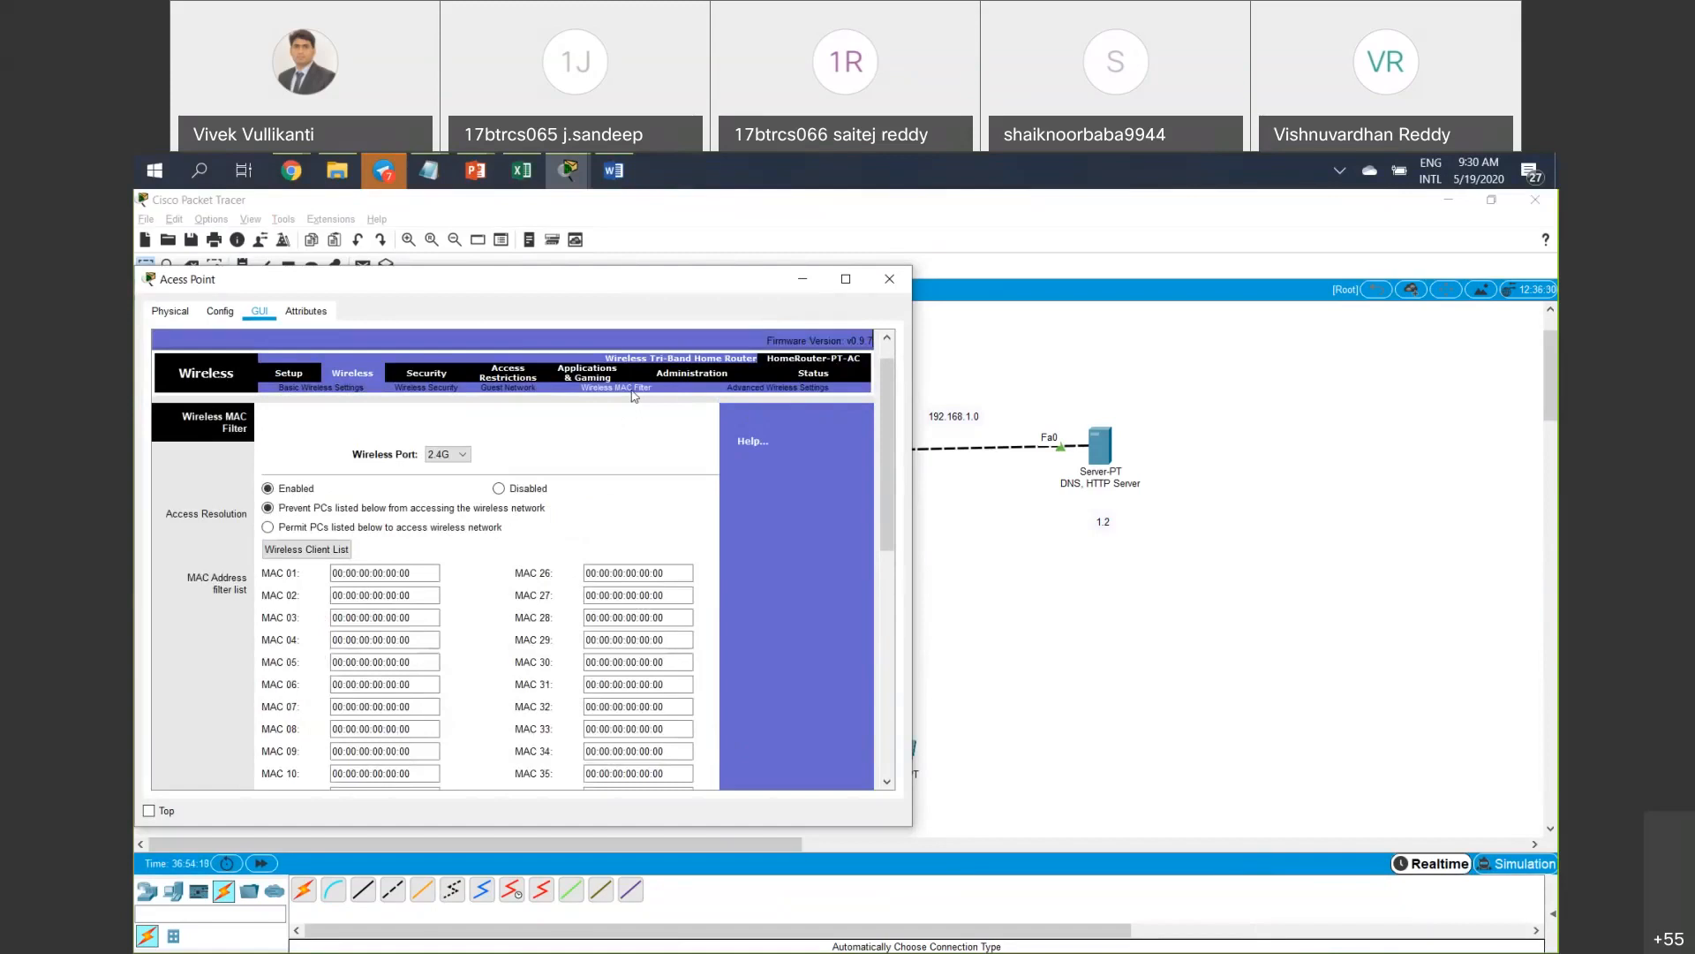
pyautogui.click(288, 374)
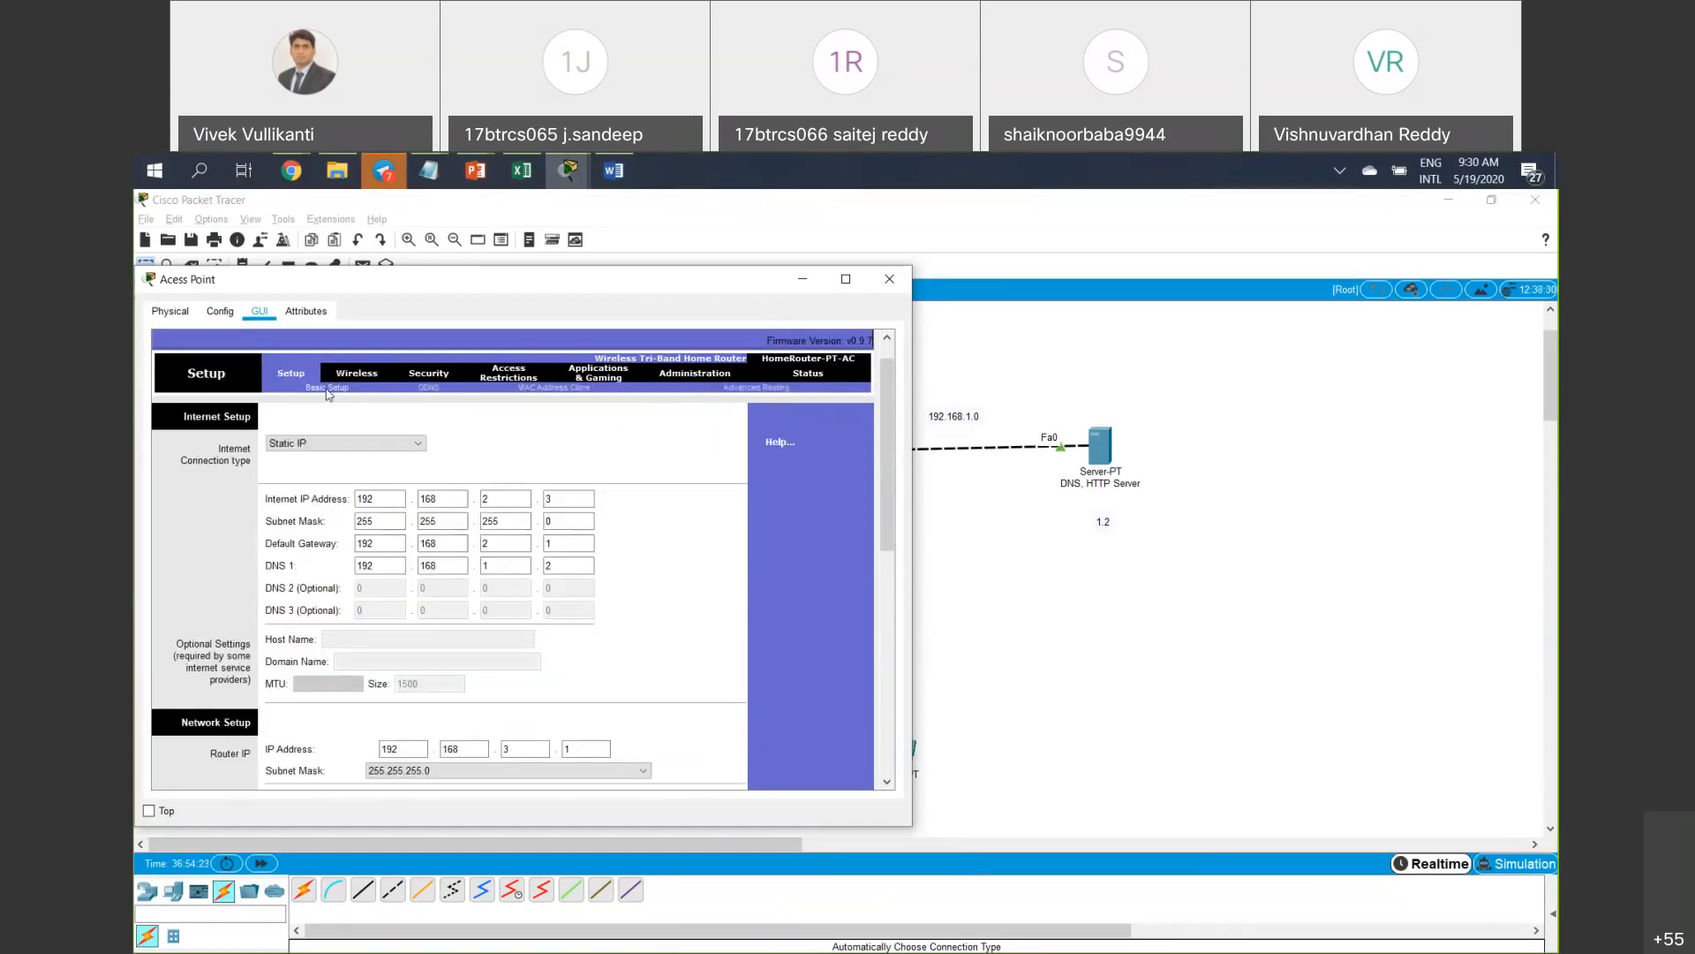
pyautogui.click(365, 378)
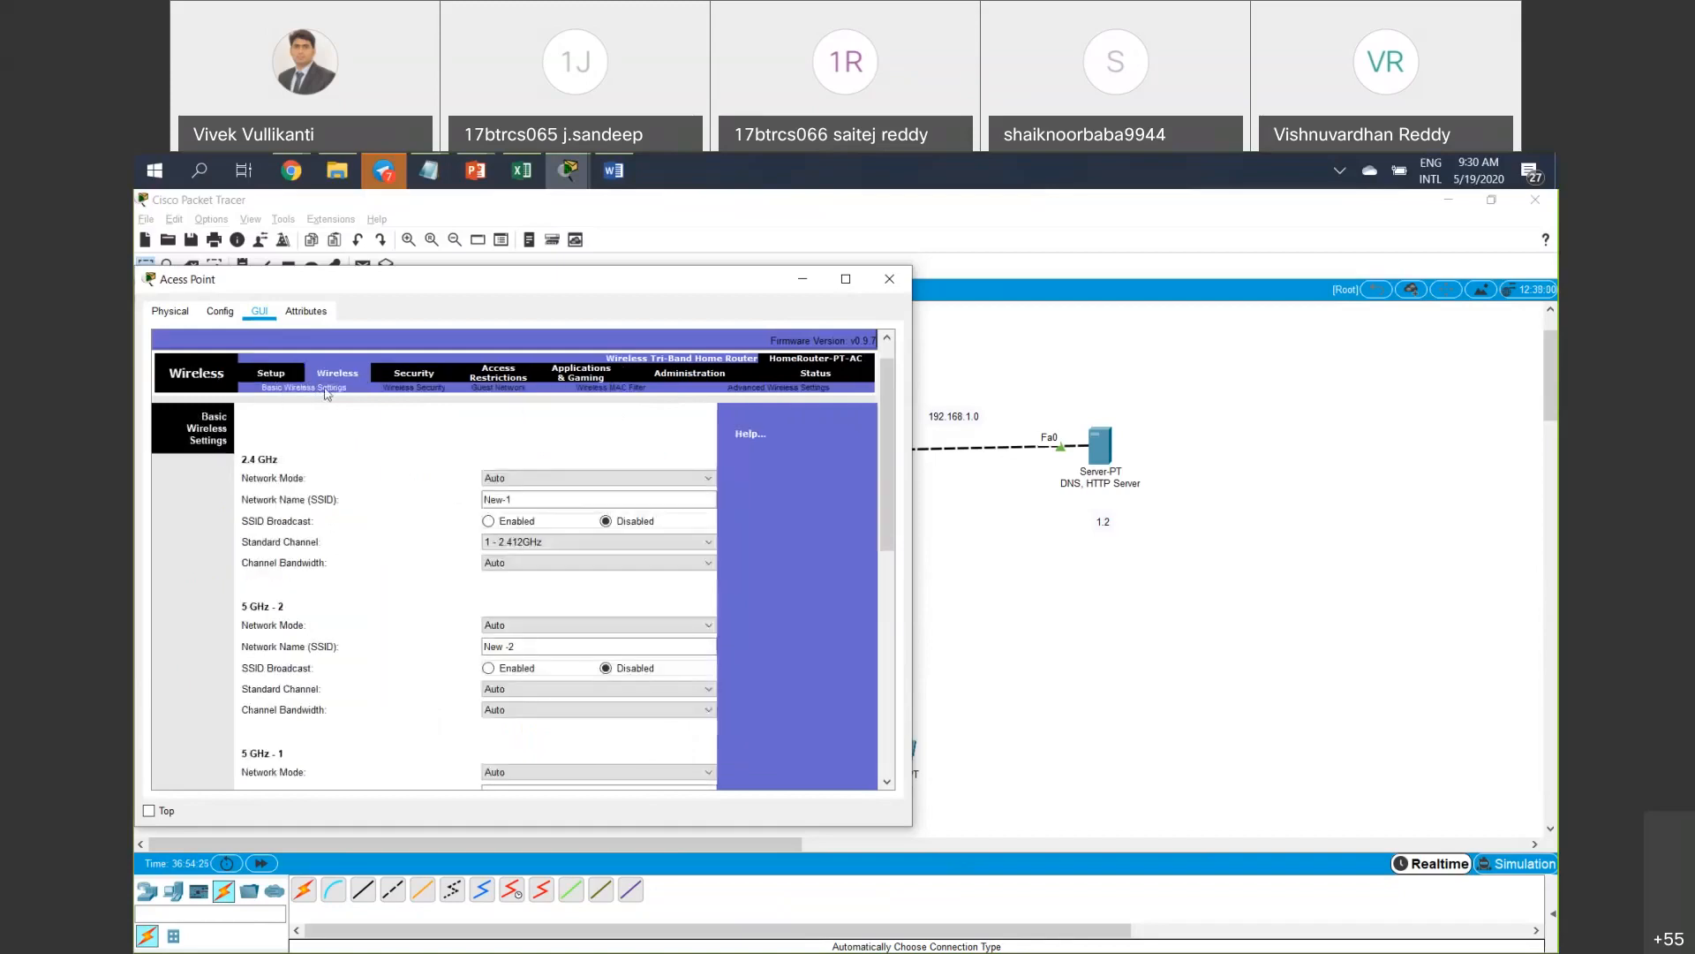
pyautogui.click(429, 390)
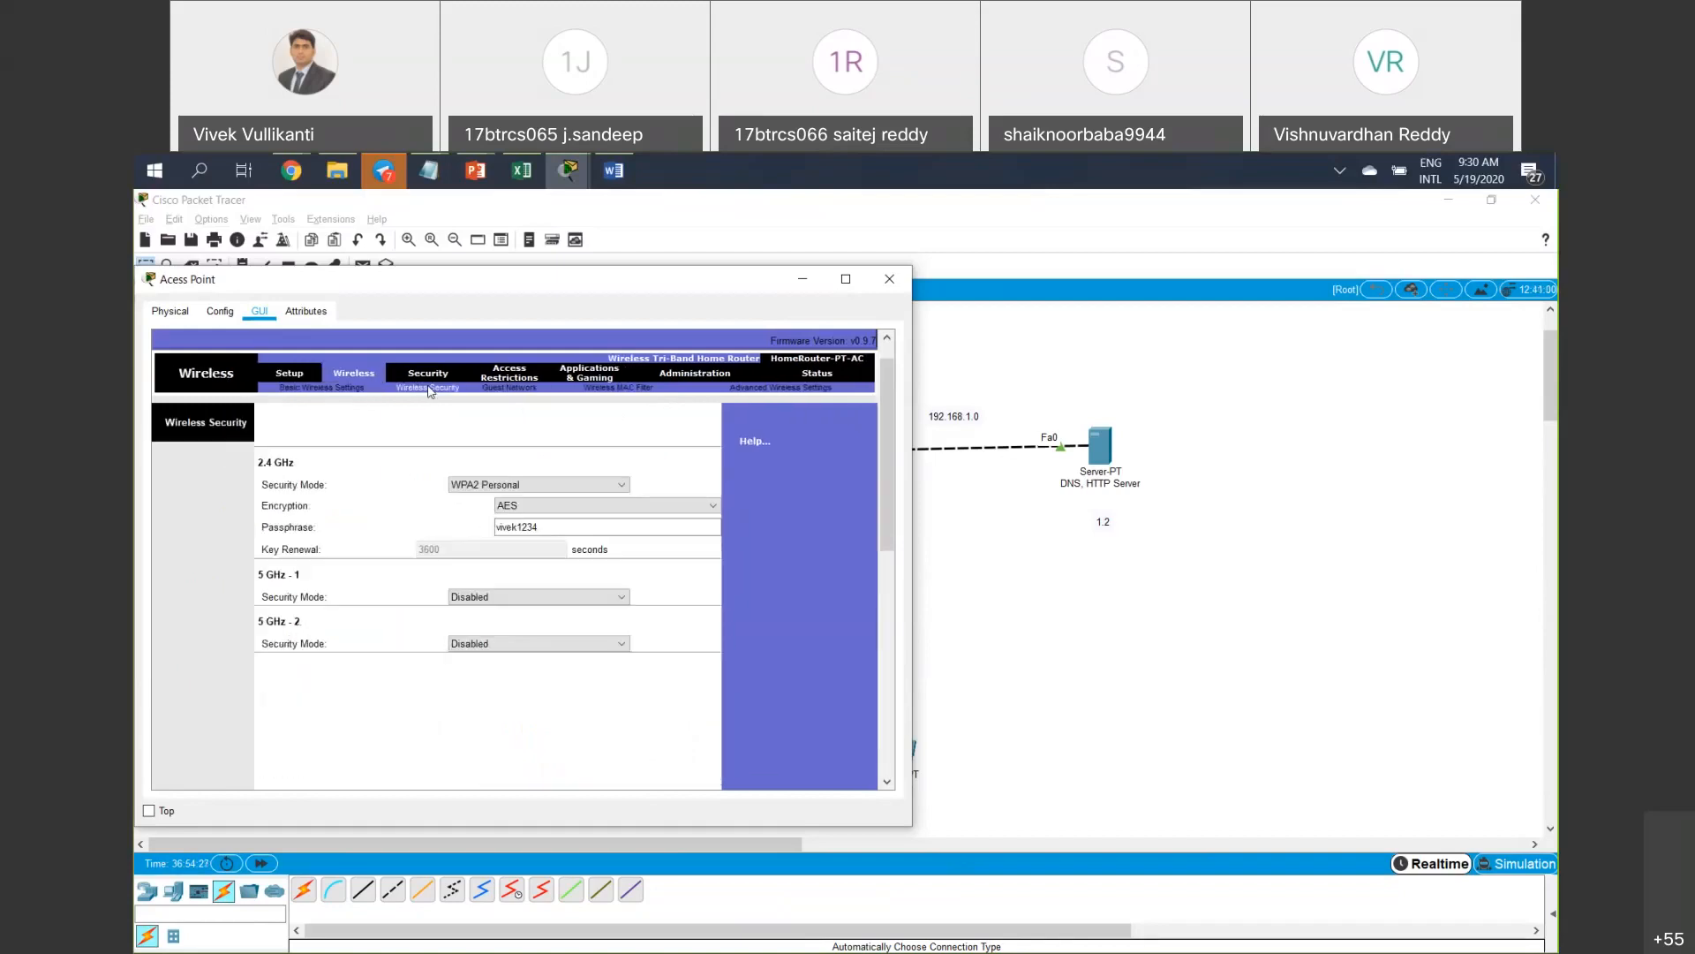
pyautogui.click(647, 389)
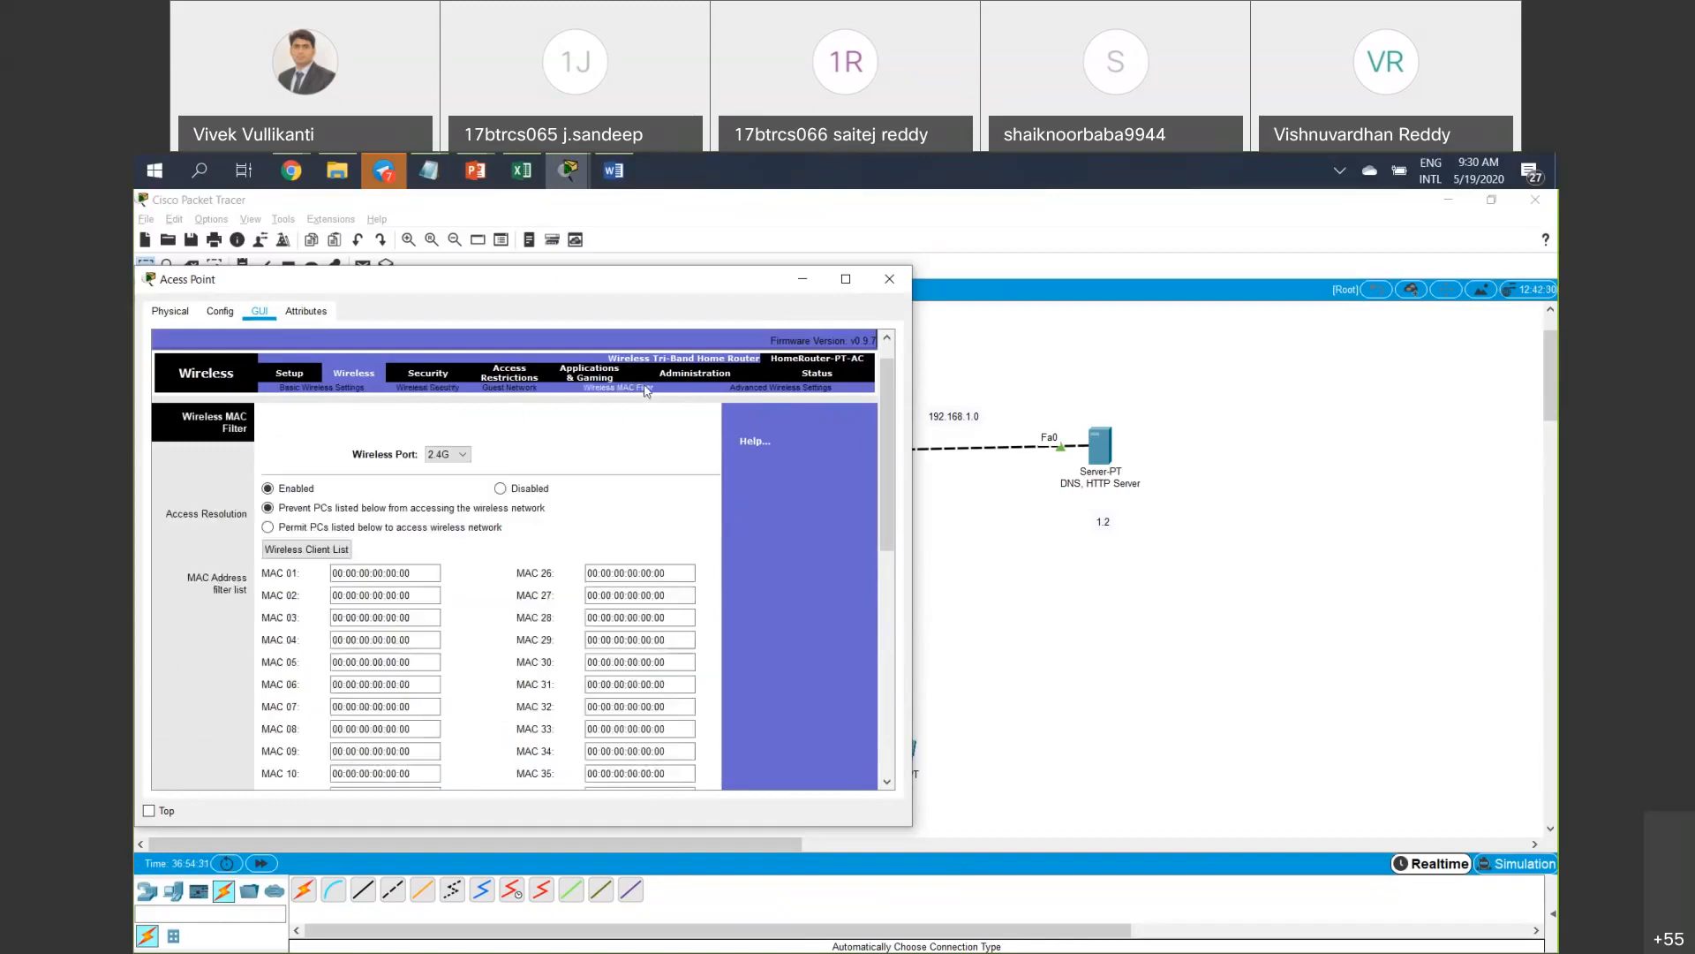
# Check the Firewall and Access Restrictions pages, keeping policy entry 1(), then put the window away.
pyautogui.click(432, 374)
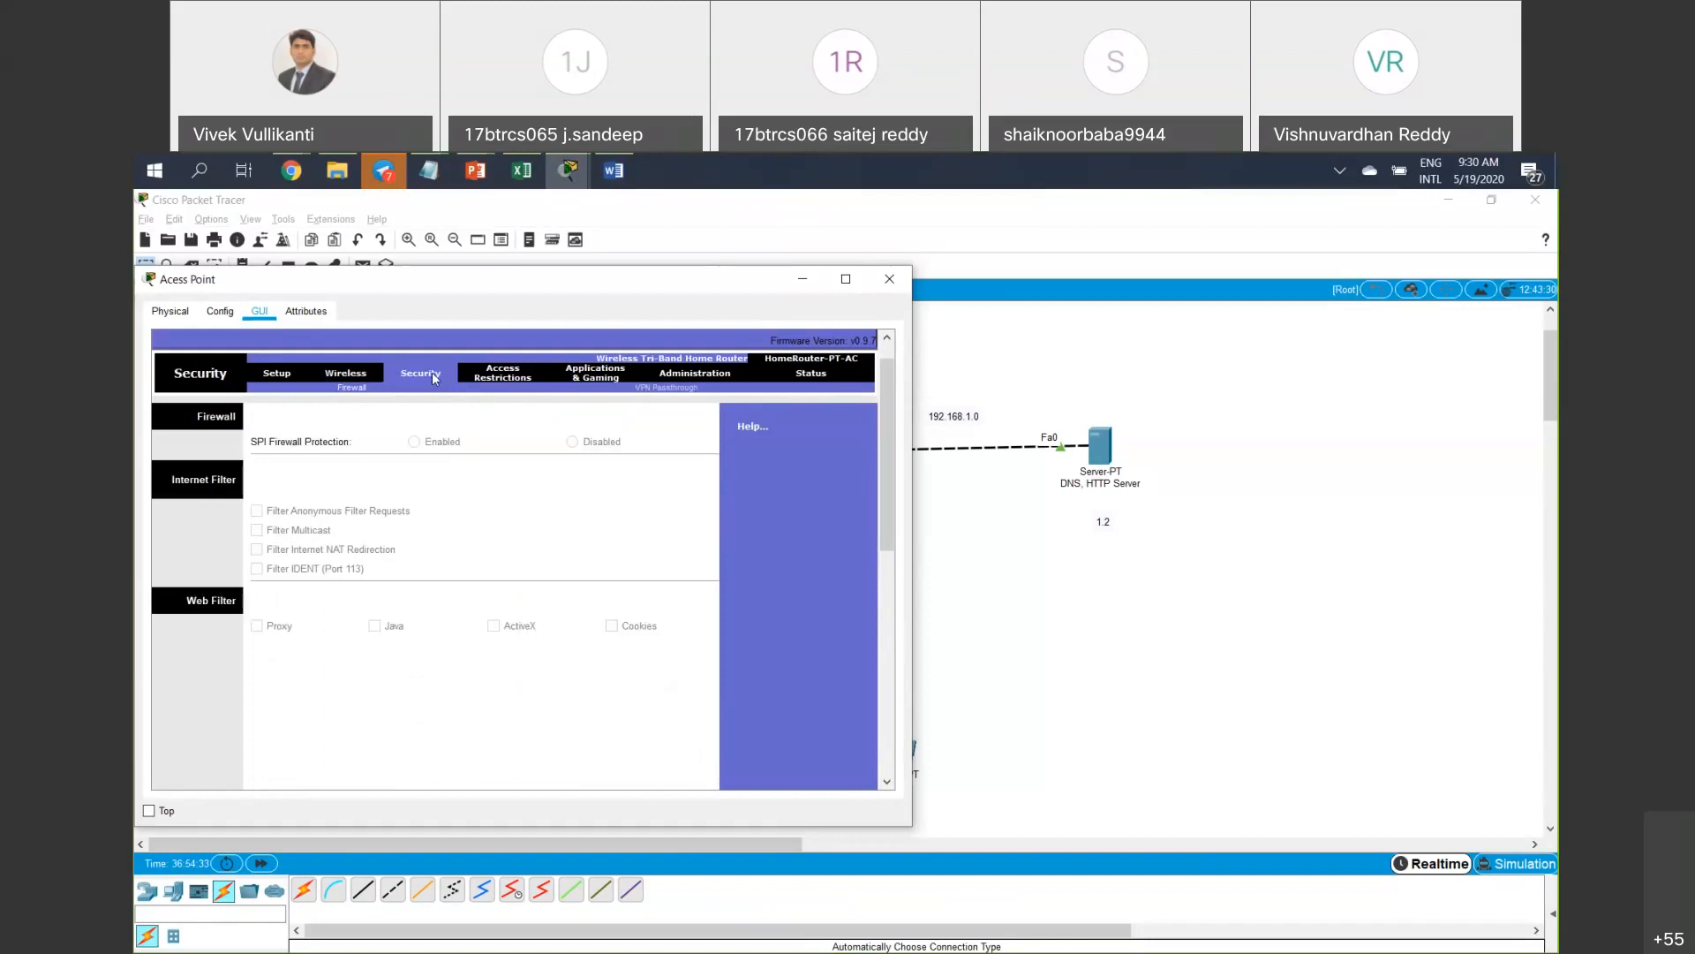
pyautogui.click(509, 376)
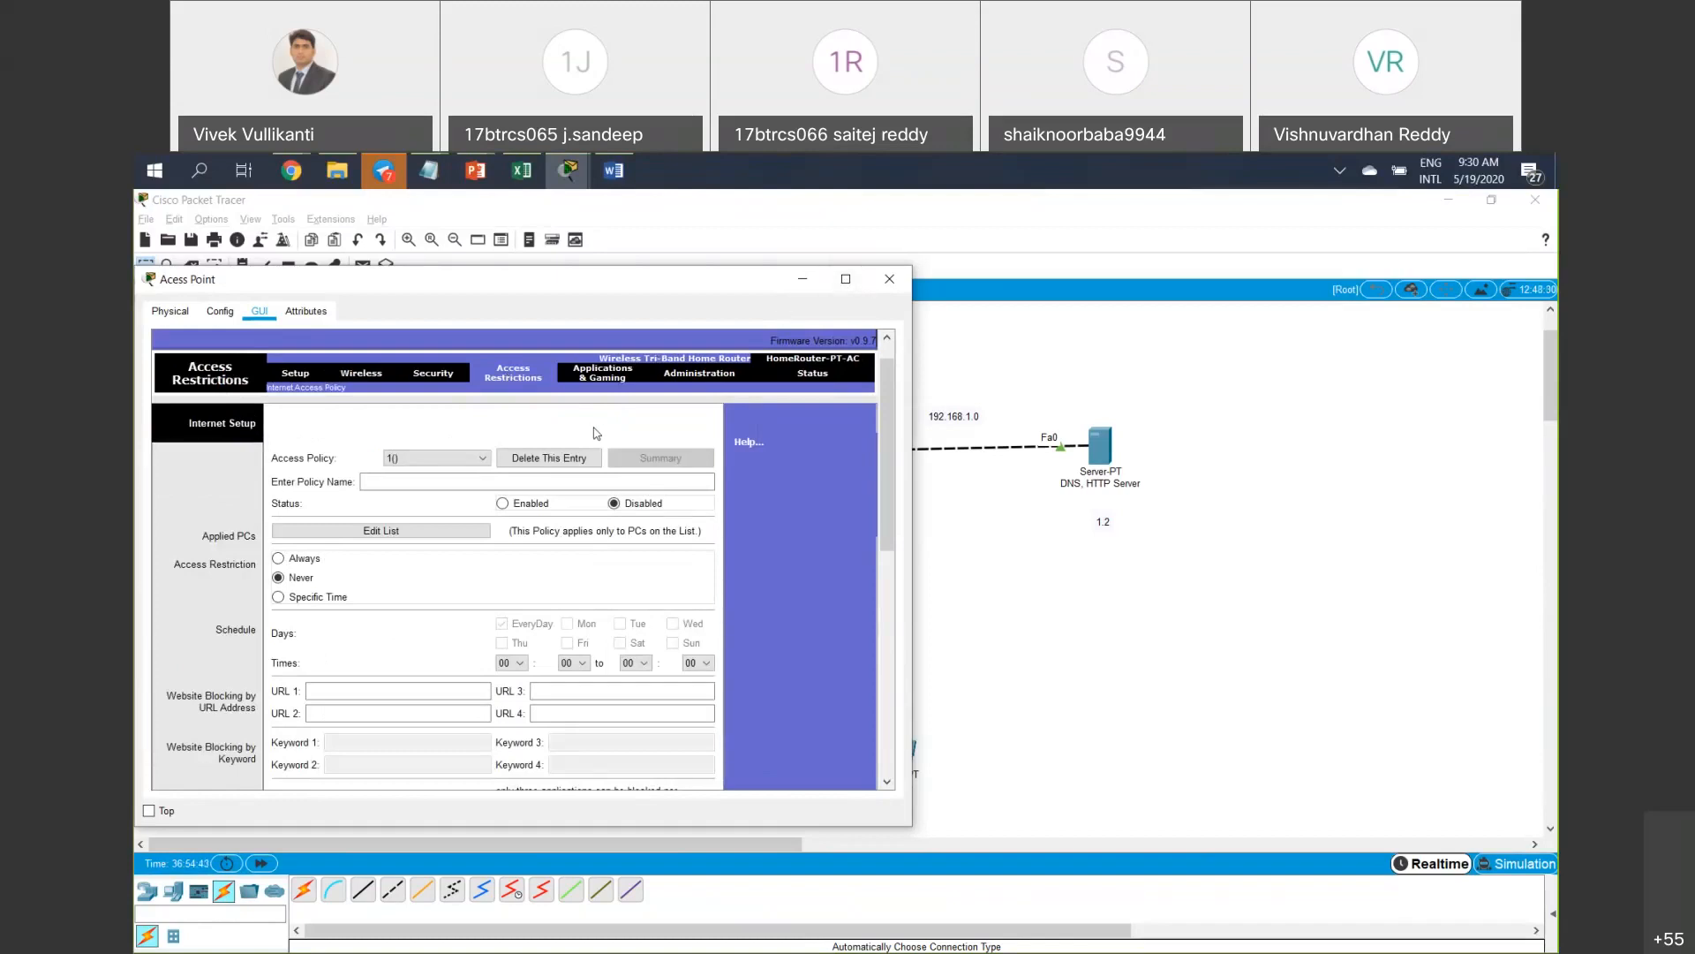
pyautogui.click(434, 463)
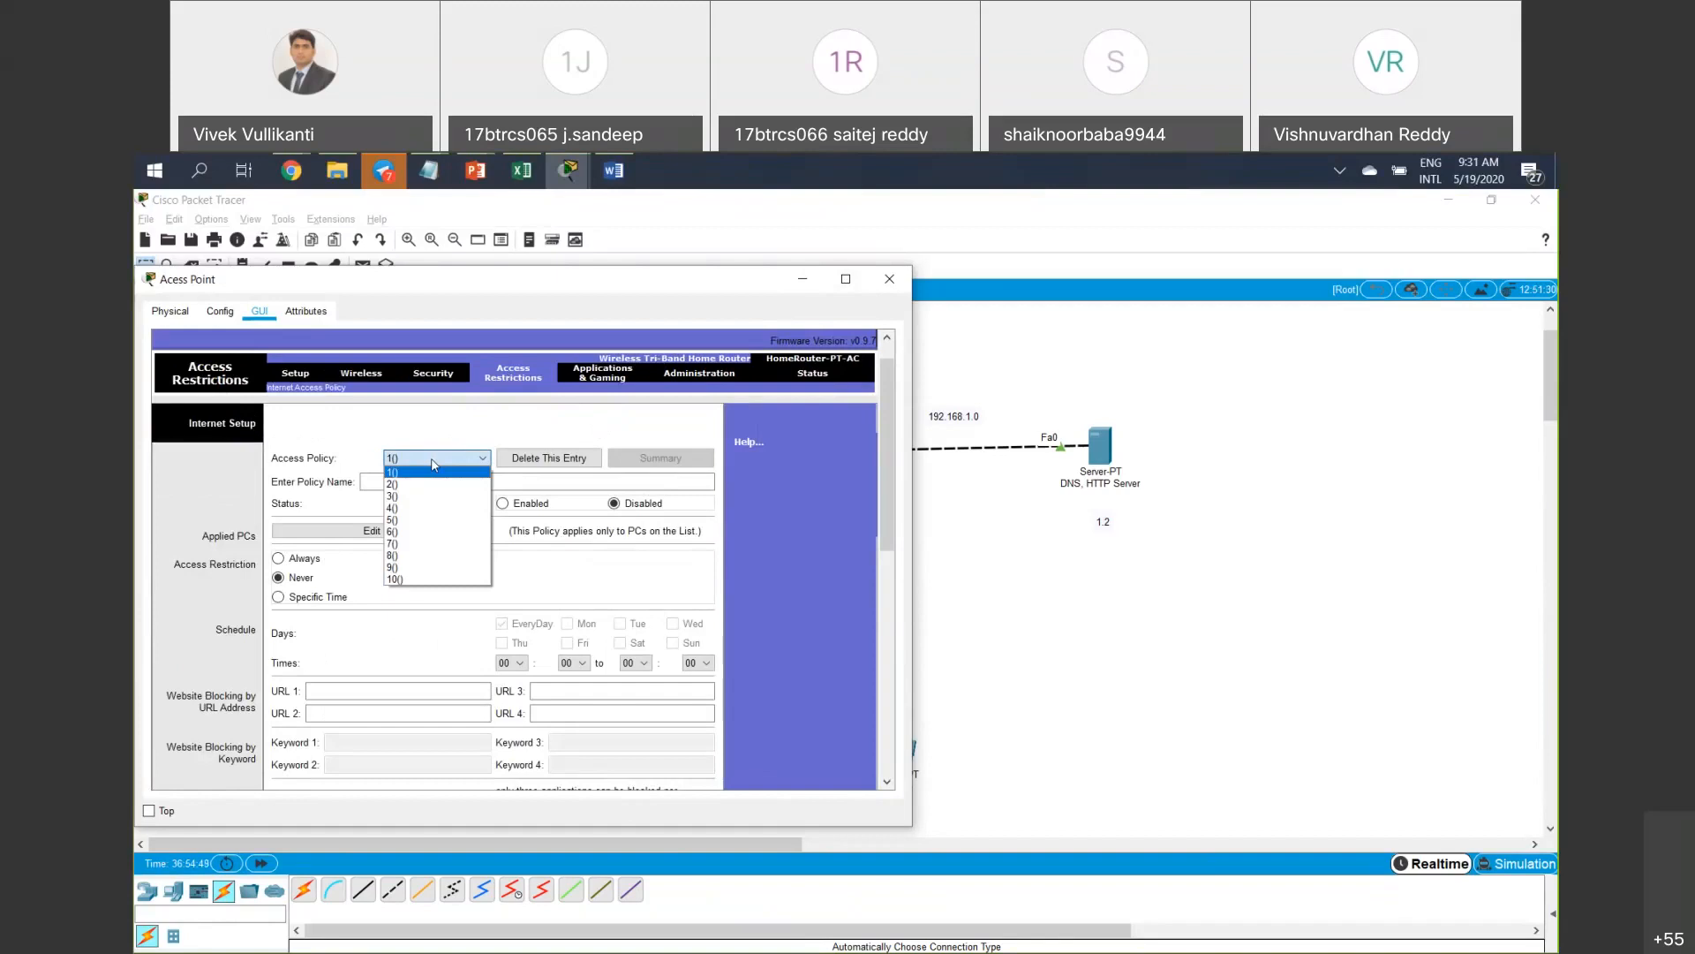
pyautogui.click(552, 426)
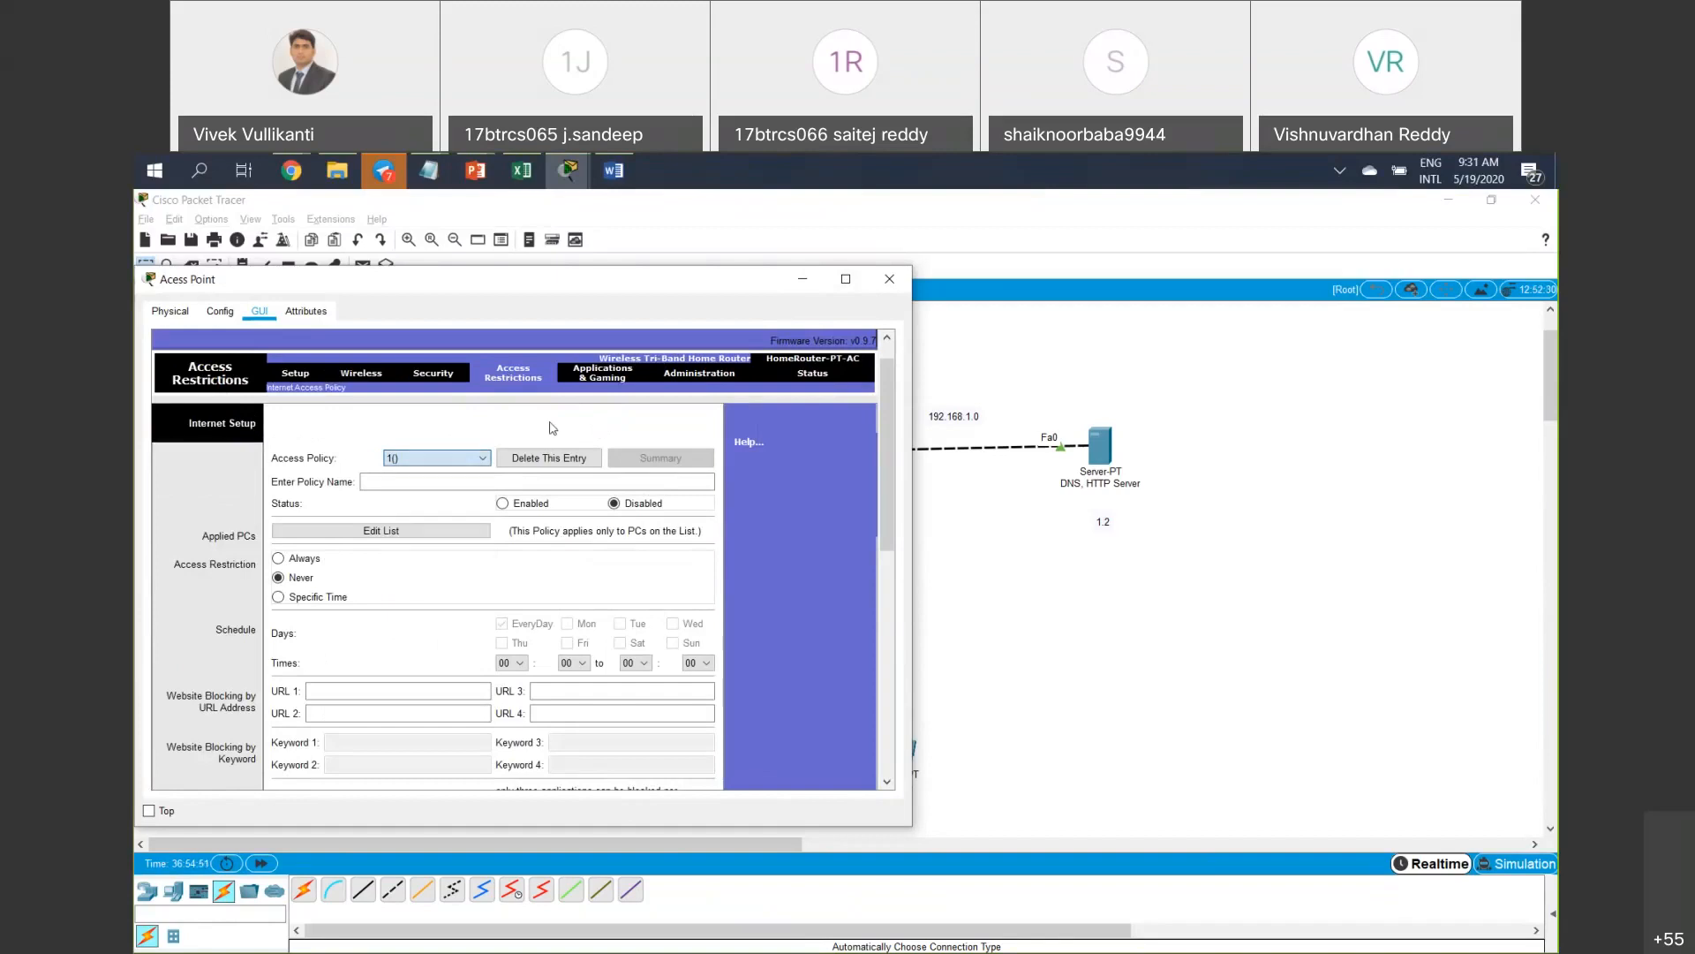
pyautogui.click(802, 284)
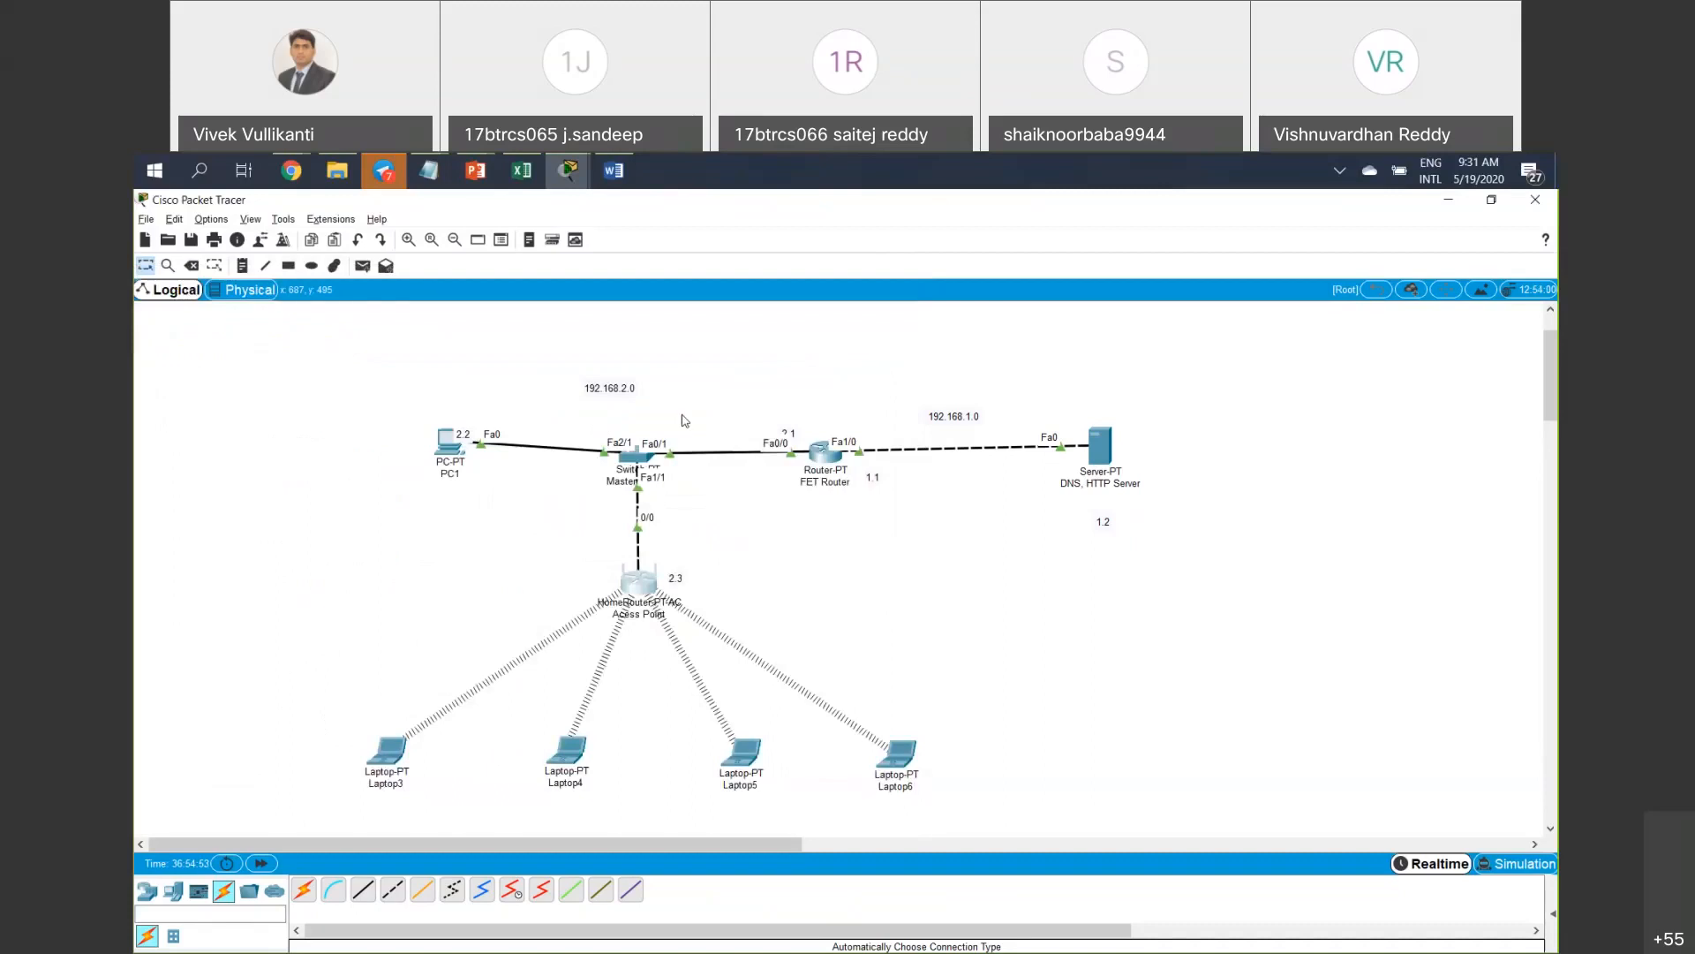
pyautogui.click(395, 758)
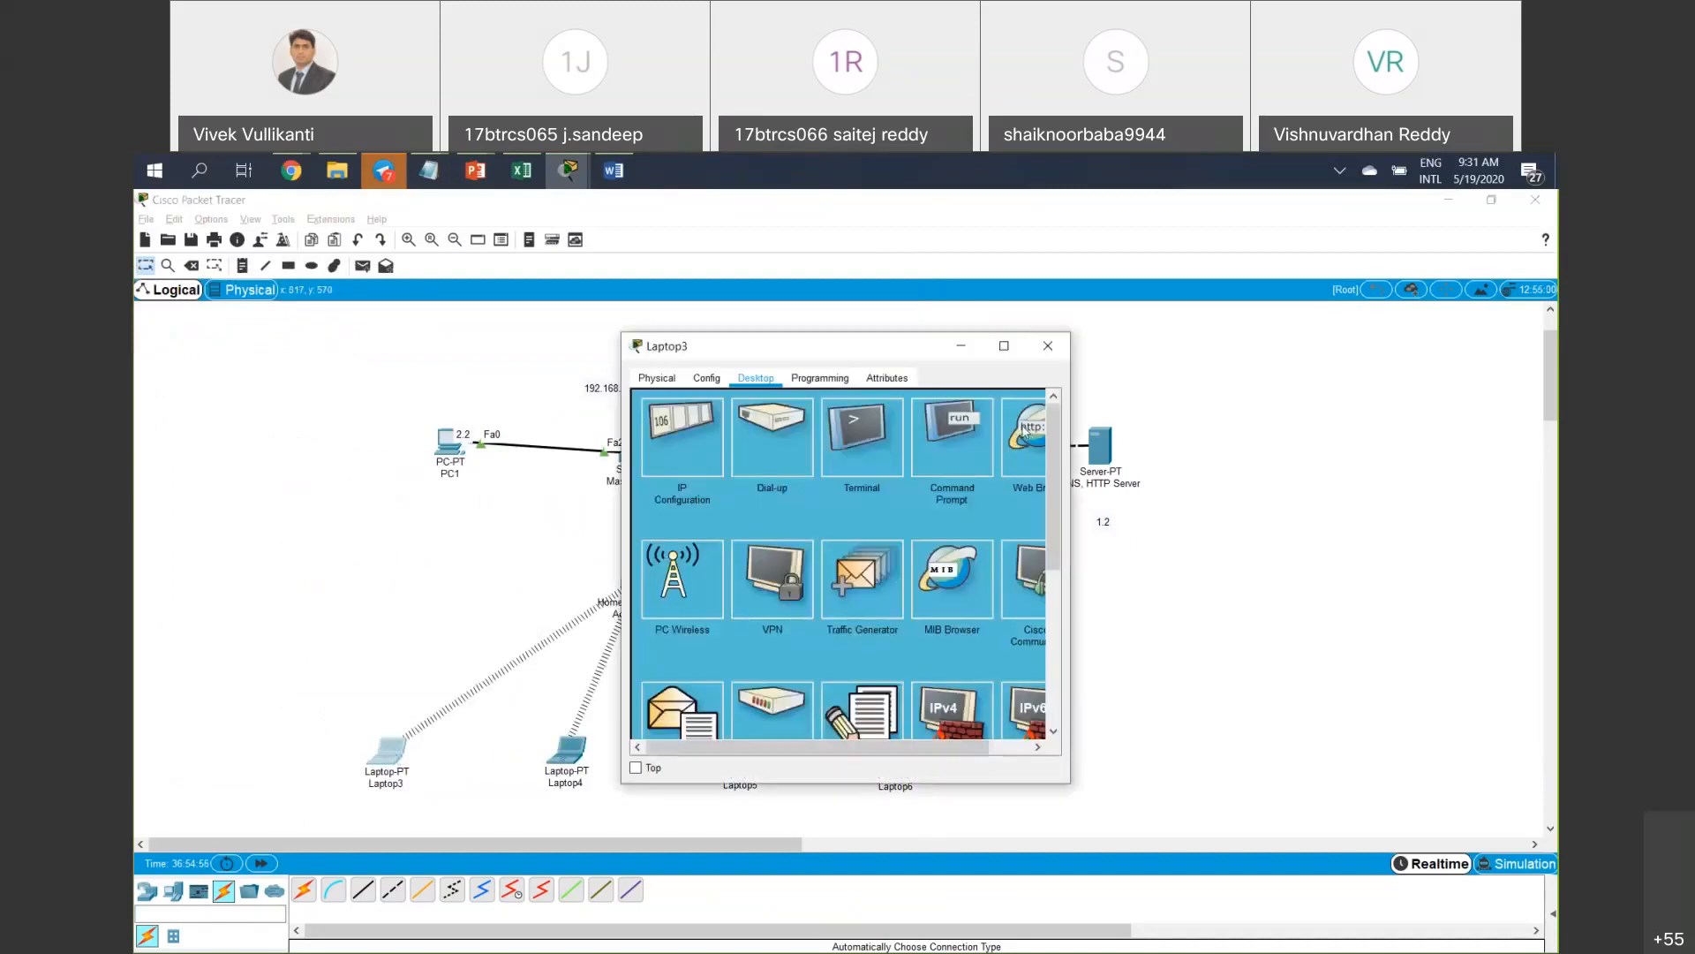
pyautogui.click(1024, 431)
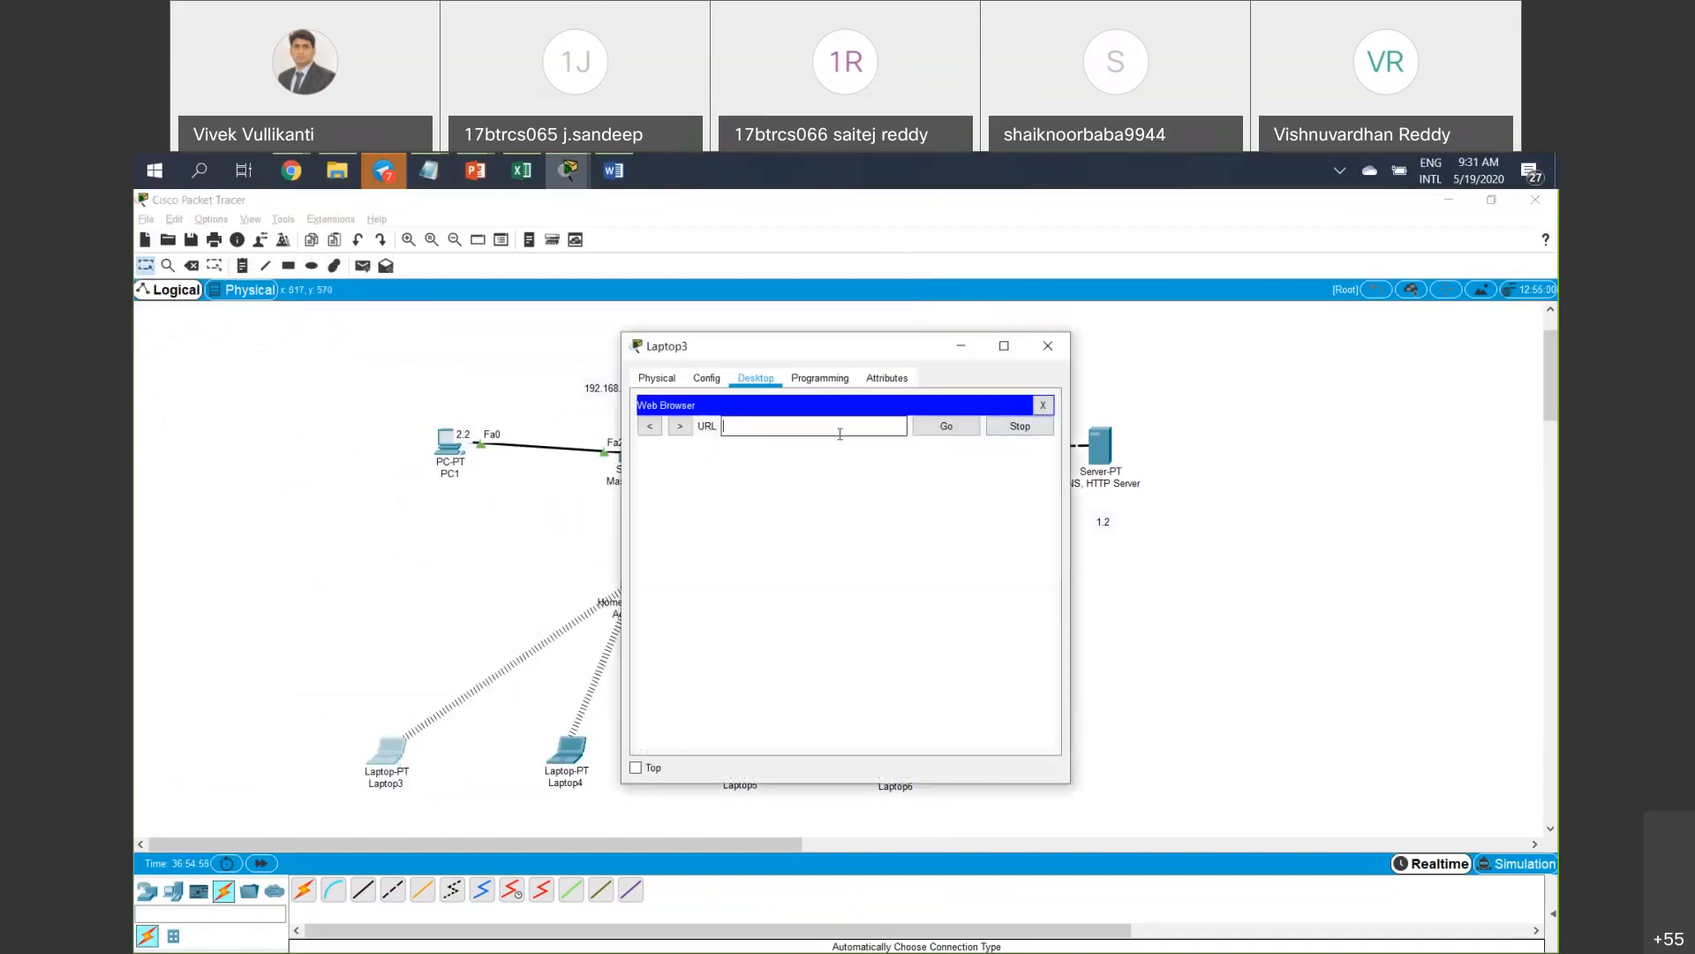
pyautogui.write('00:00:00:00:00:00')
pyautogui.moveTo(839, 433); pyautogui.dragTo(698, 422)
pyautogui.write('192.168.1.2')
pyautogui.press('Return')
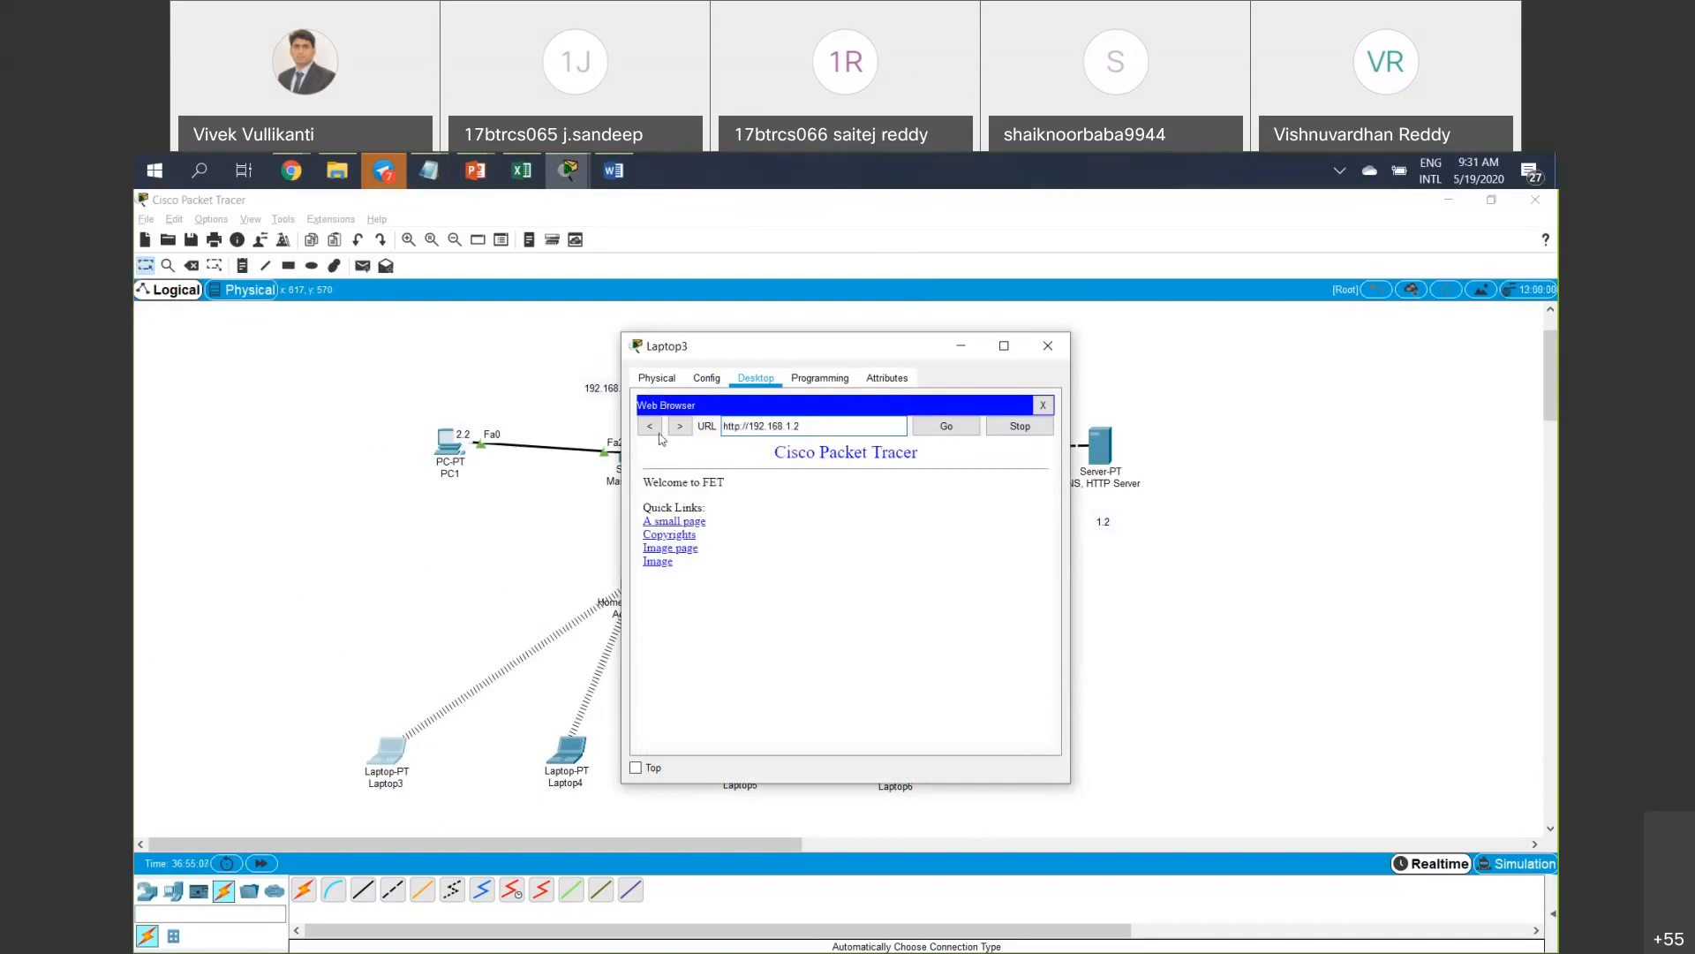
pyautogui.click(1048, 345)
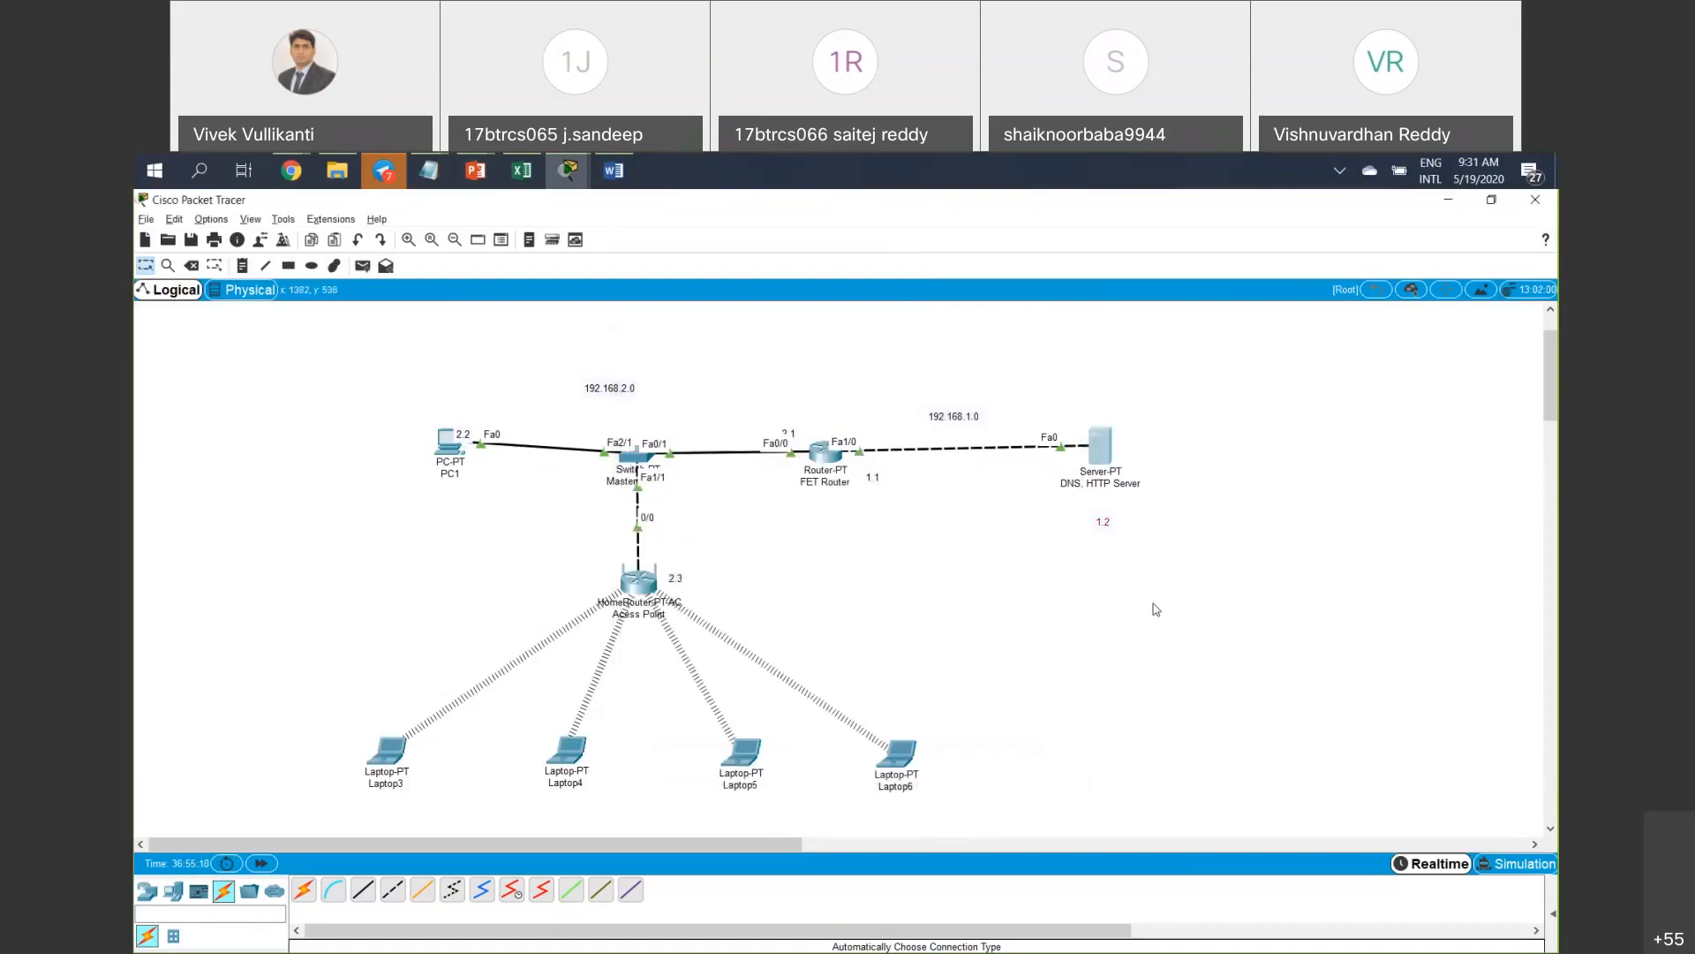
# Reopen the access point's Access Restrictions page with access policy entry 1() selected.
pyautogui.moveTo(1184, 660); pyautogui.dragTo(1052, 365)
pyautogui.click(641, 587)
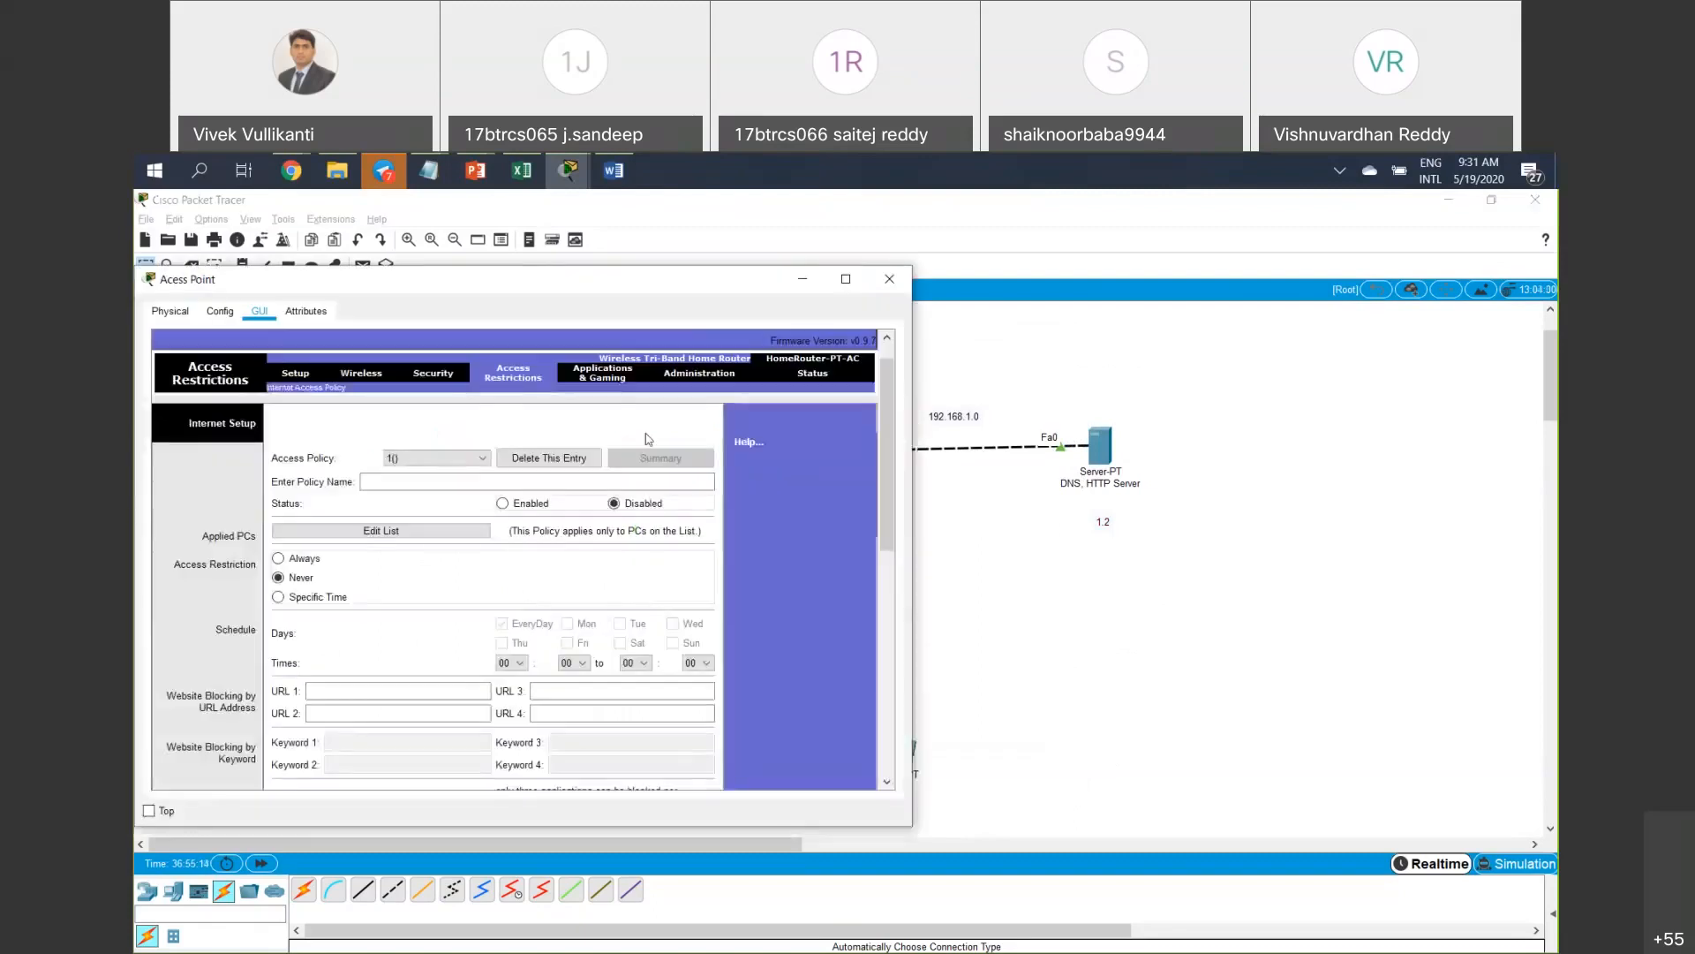
pyautogui.click(425, 458)
pyautogui.click(410, 471)
pyautogui.click(401, 480)
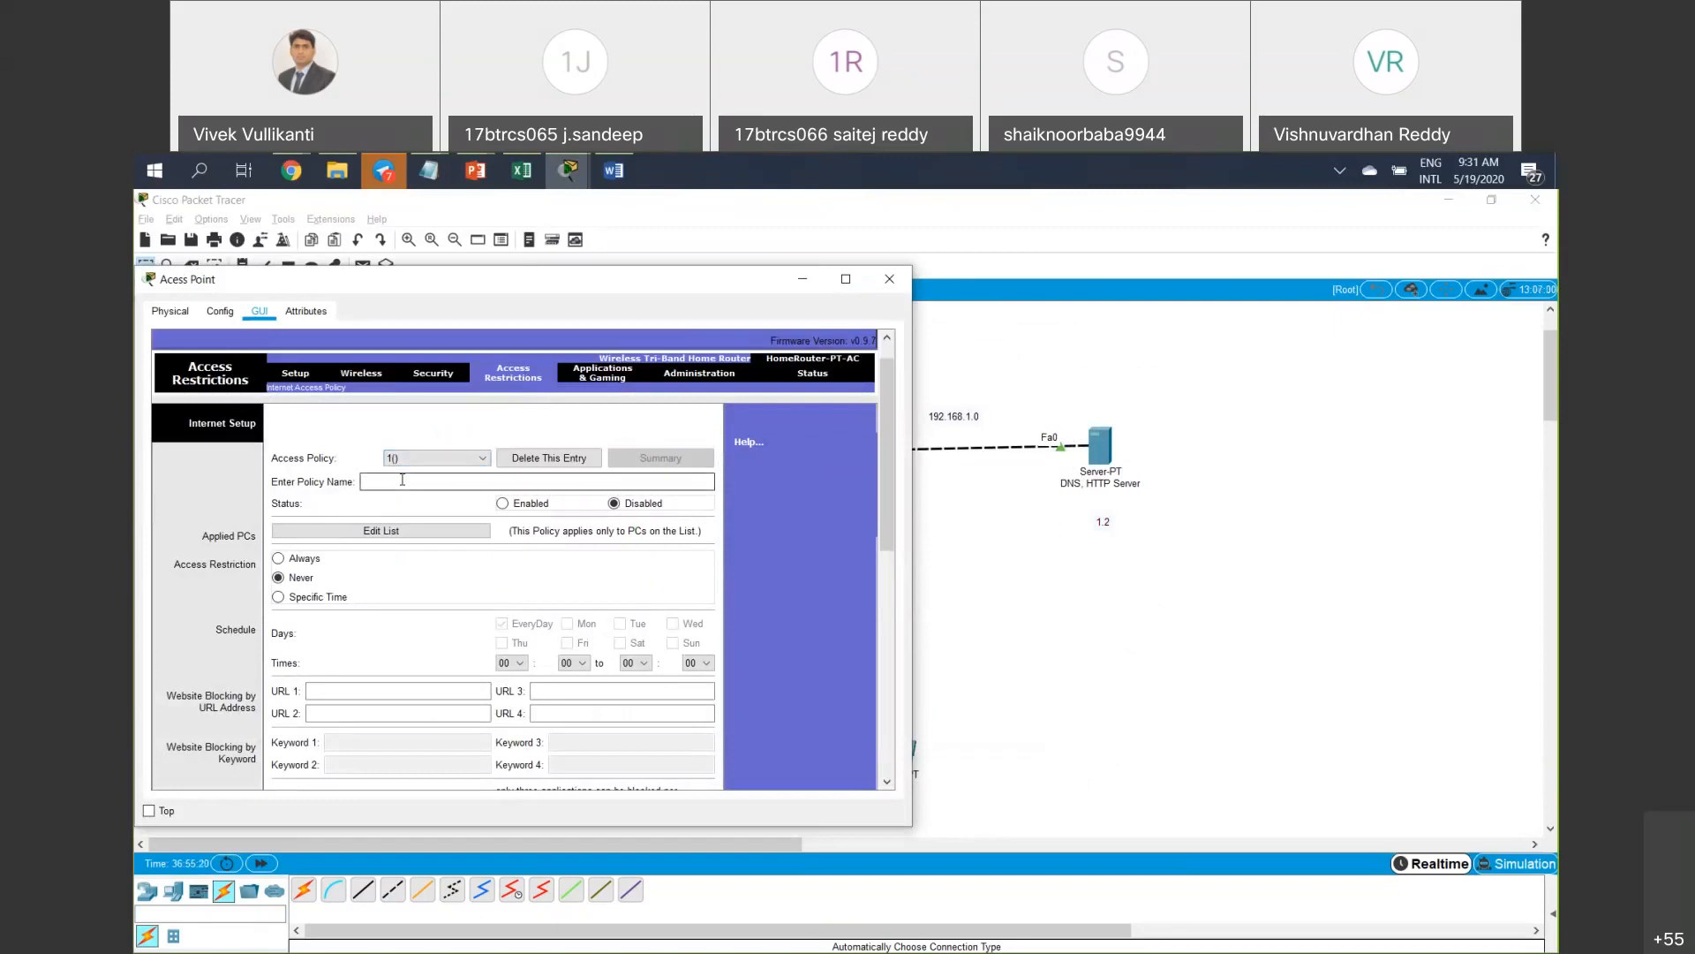
# Name the policy 'Block HTTP' and set its status to Enabled.
pyautogui.write('B')
pyautogui.write('lok')
pyautogui.write('ck ')
pyautogui.write('H')
pyautogui.scroll(-2, 404, 486)
pyautogui.scroll(-6, 404, 486)
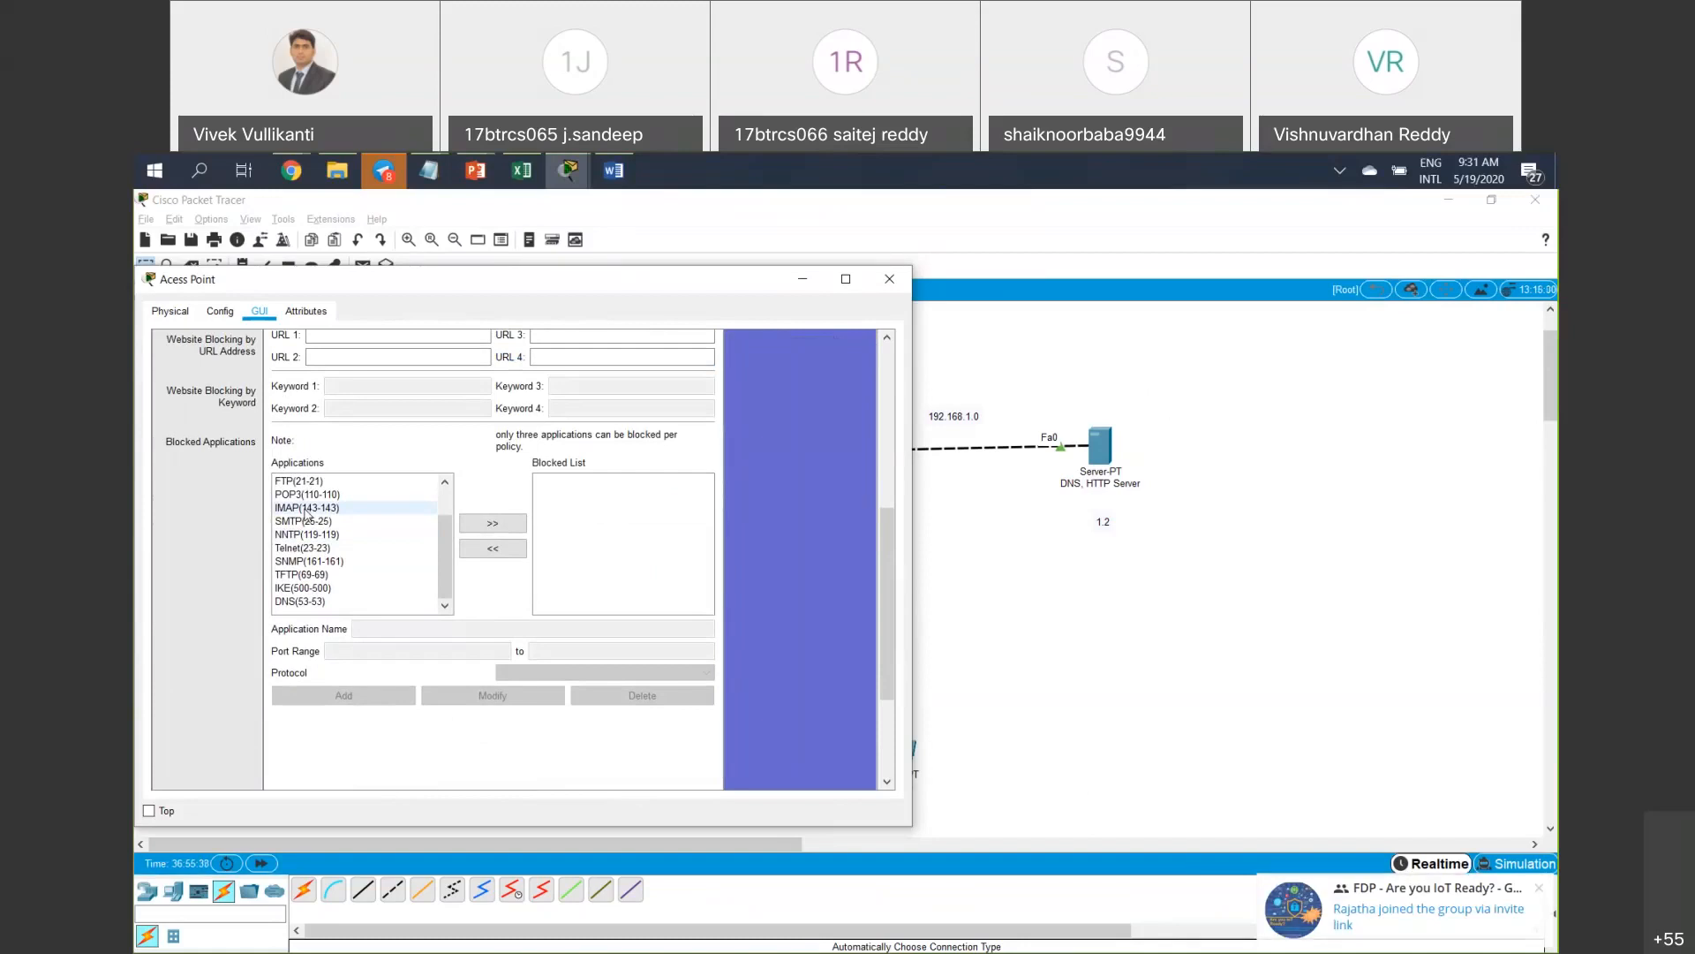
pyautogui.scroll(3, 306, 523)
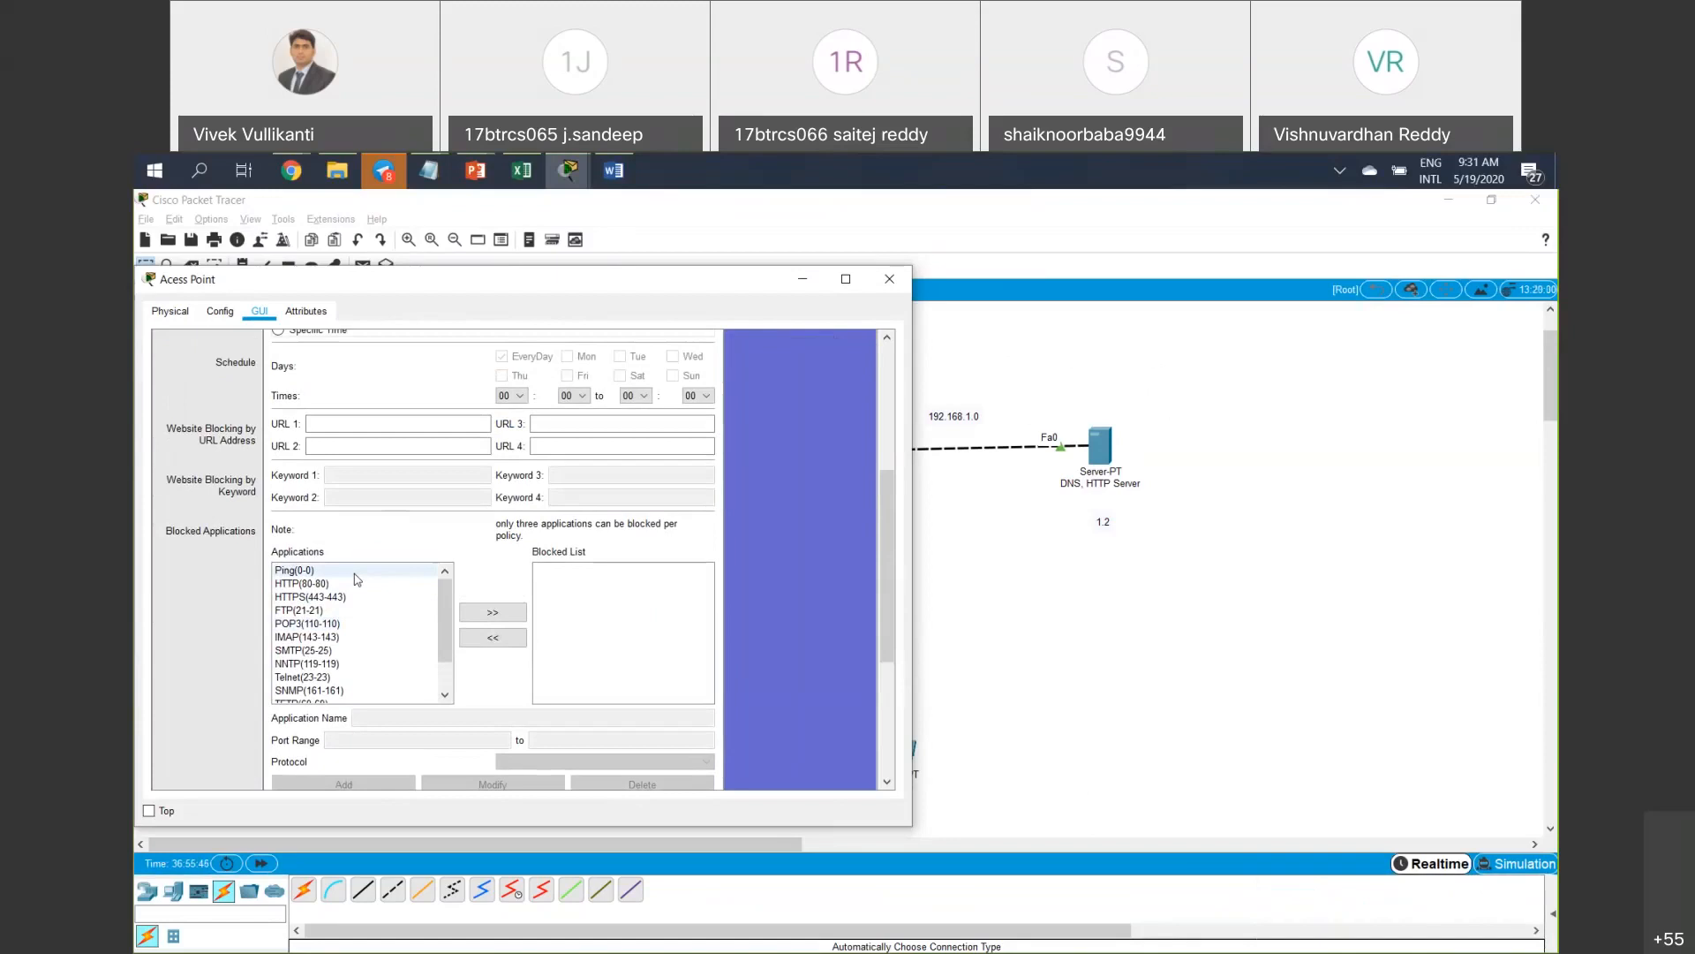
pyautogui.scroll(-2, 356, 579)
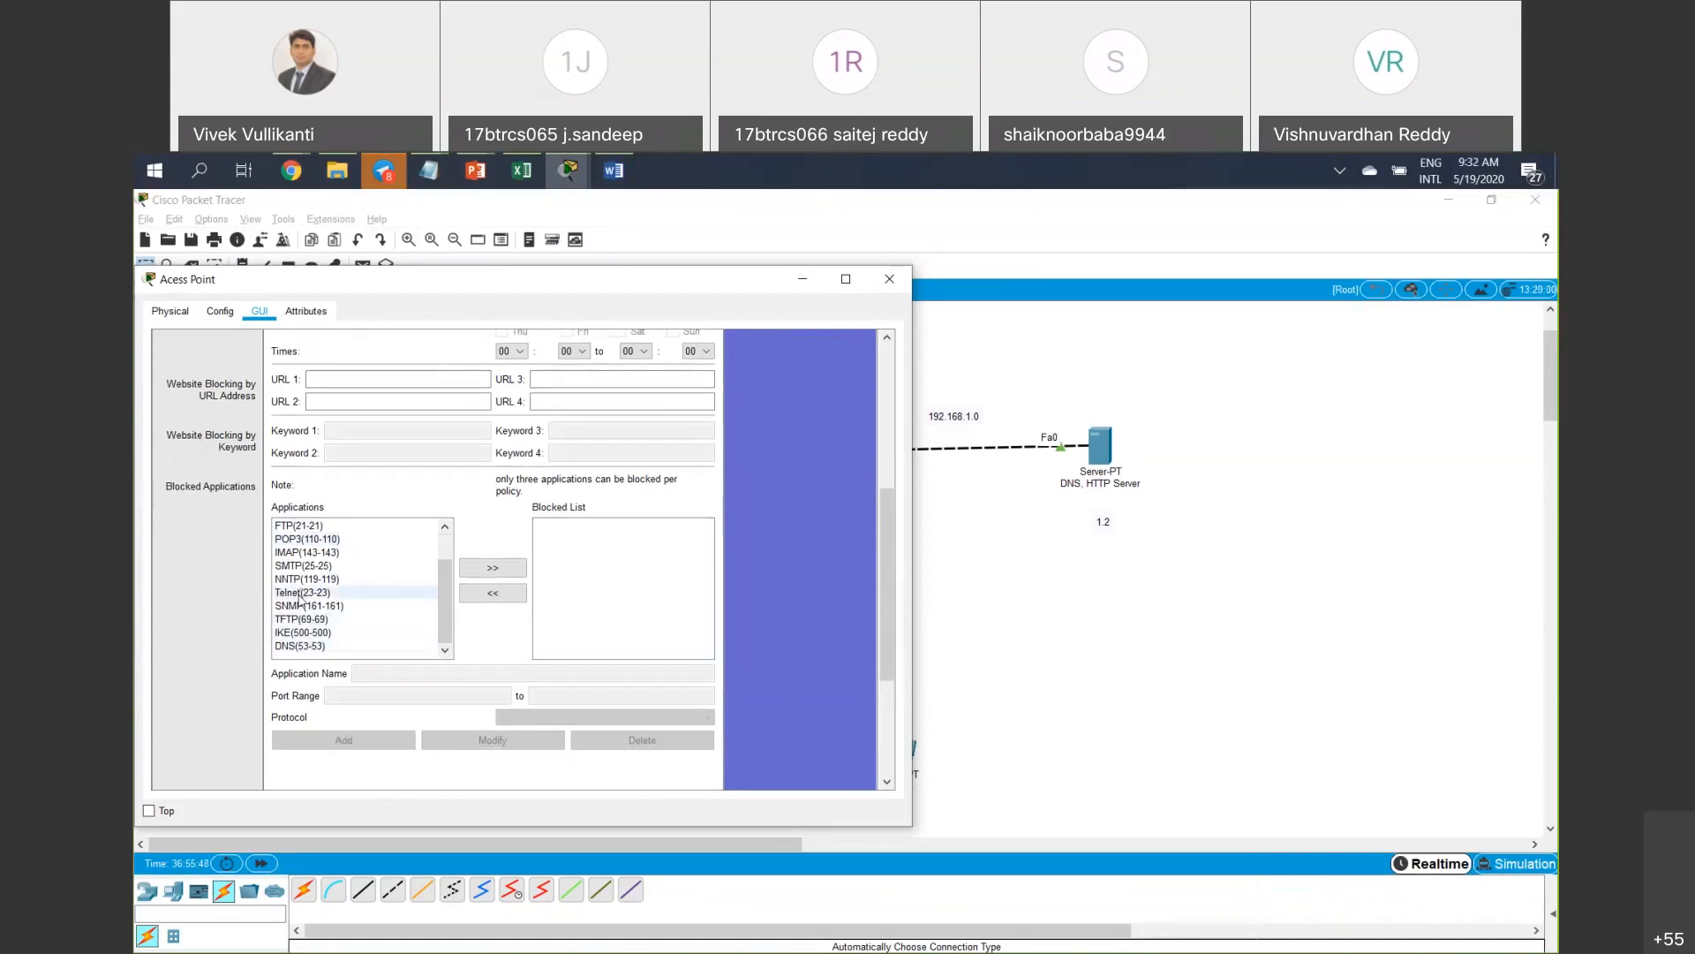
pyautogui.scroll(5, 300, 601)
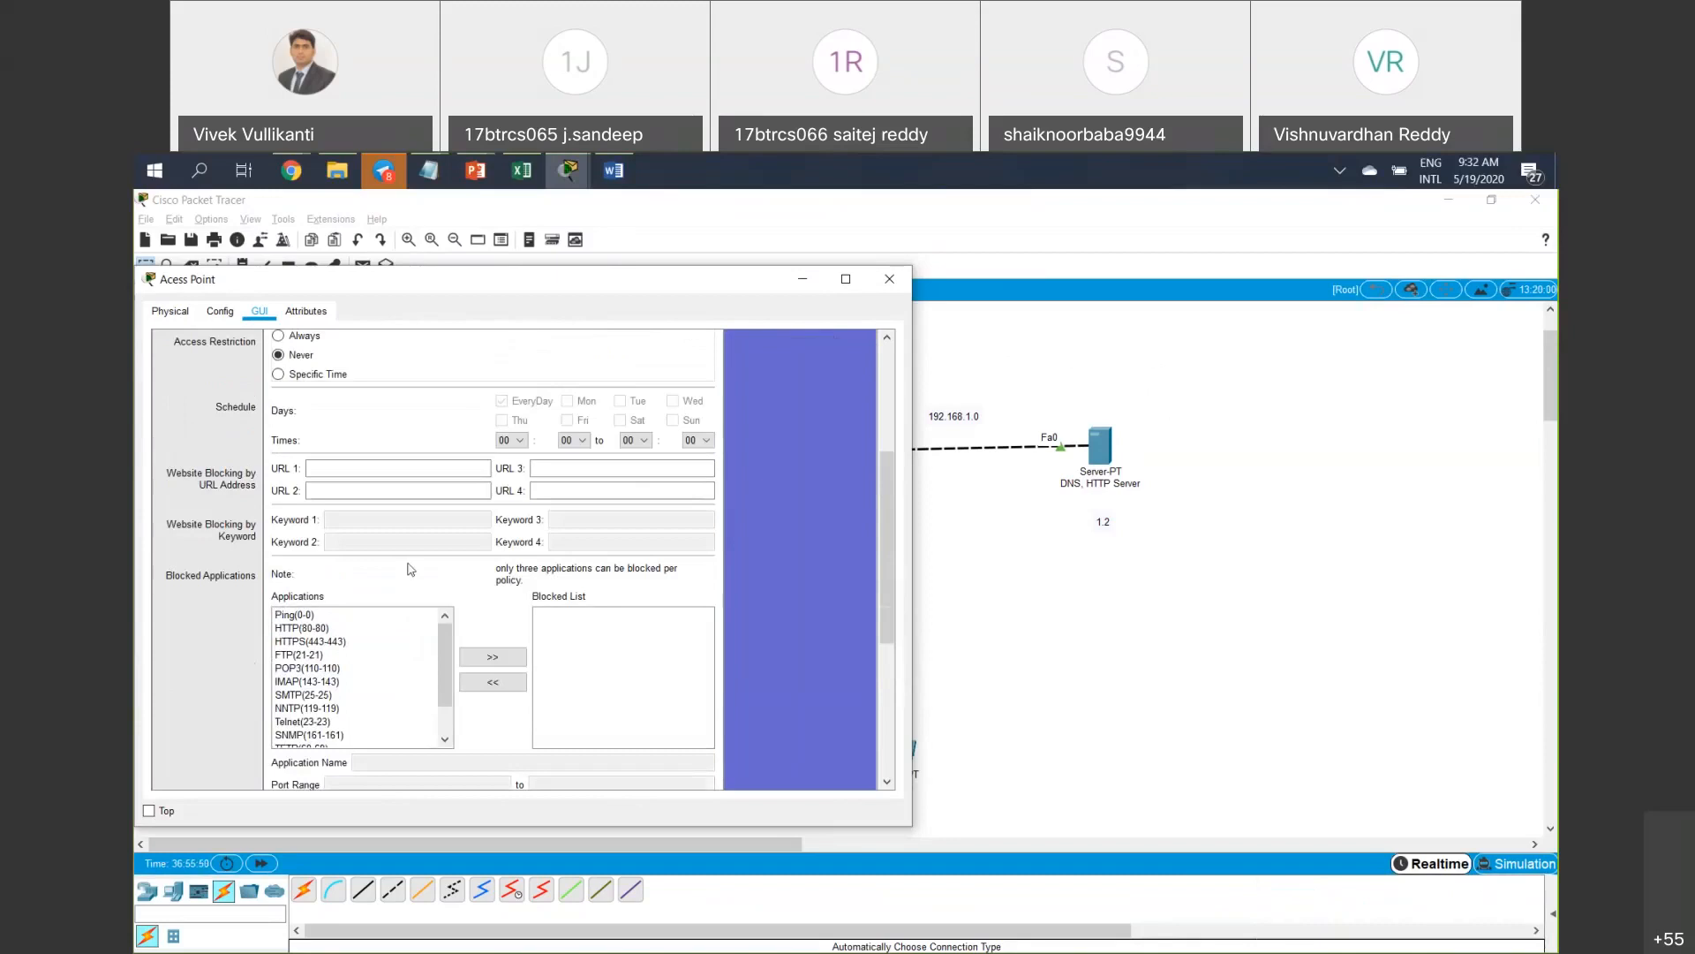
pyautogui.scroll(4, 411, 569)
pyautogui.click(410, 434)
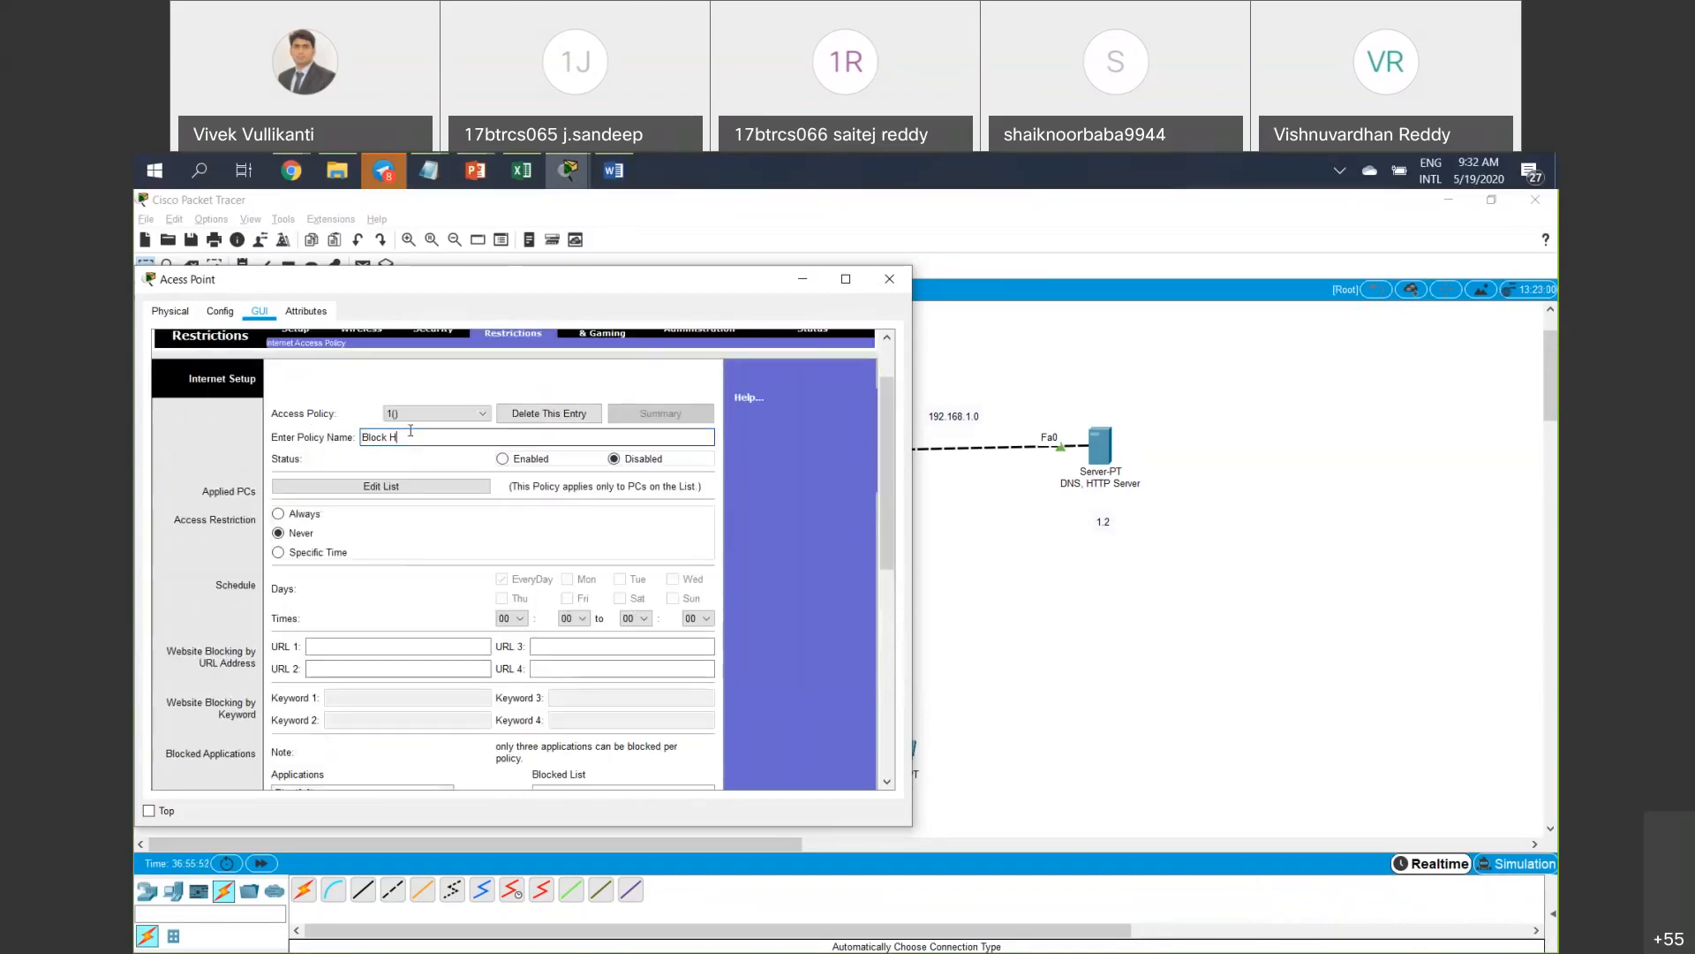
pyautogui.write('TTP')
pyautogui.click(528, 461)
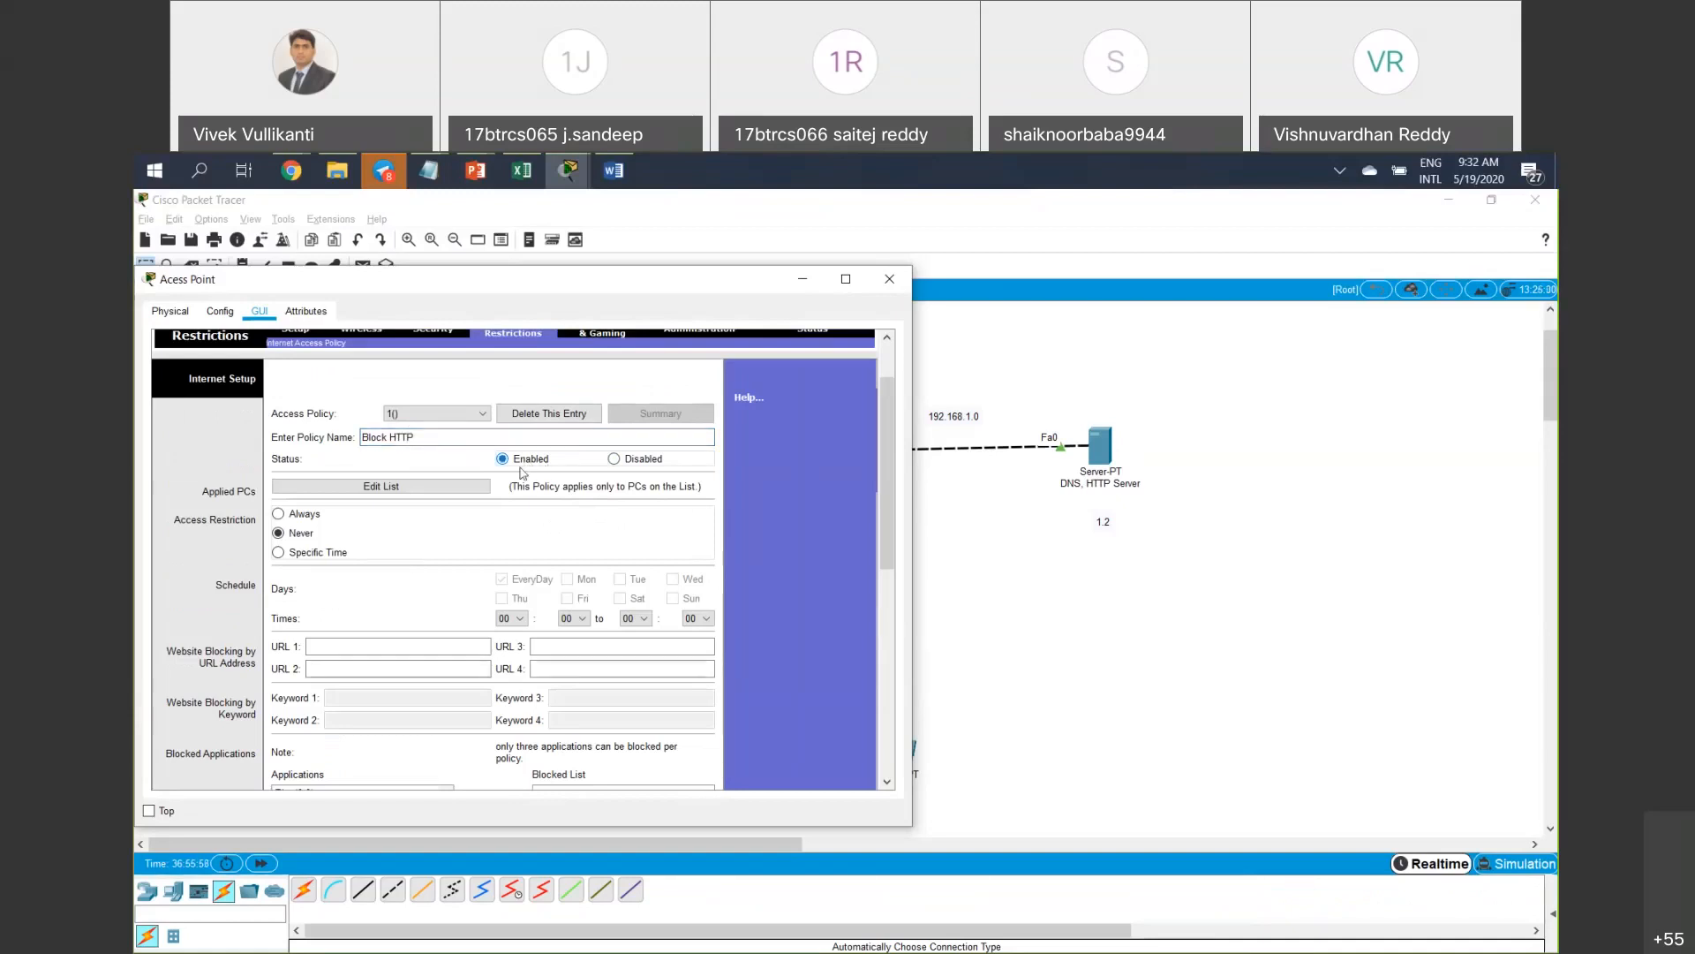
# Try opening the policy's Edit List of PCs, then close the access point settings.
pyautogui.click(461, 492)
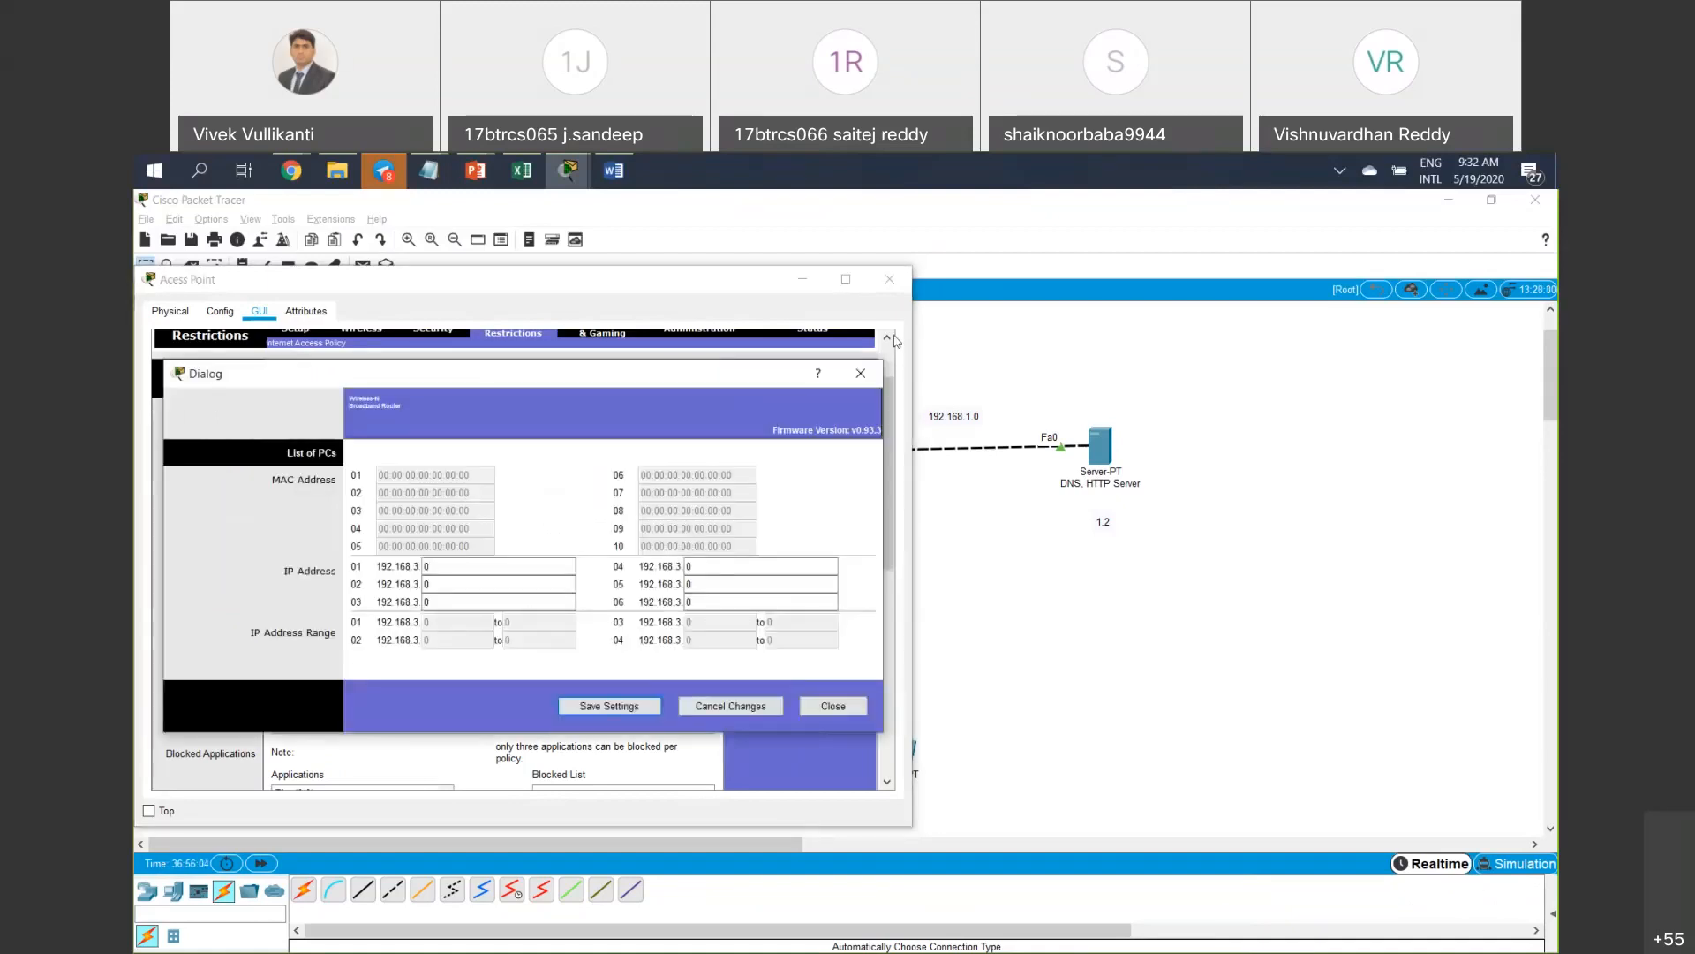
pyautogui.click(861, 373)
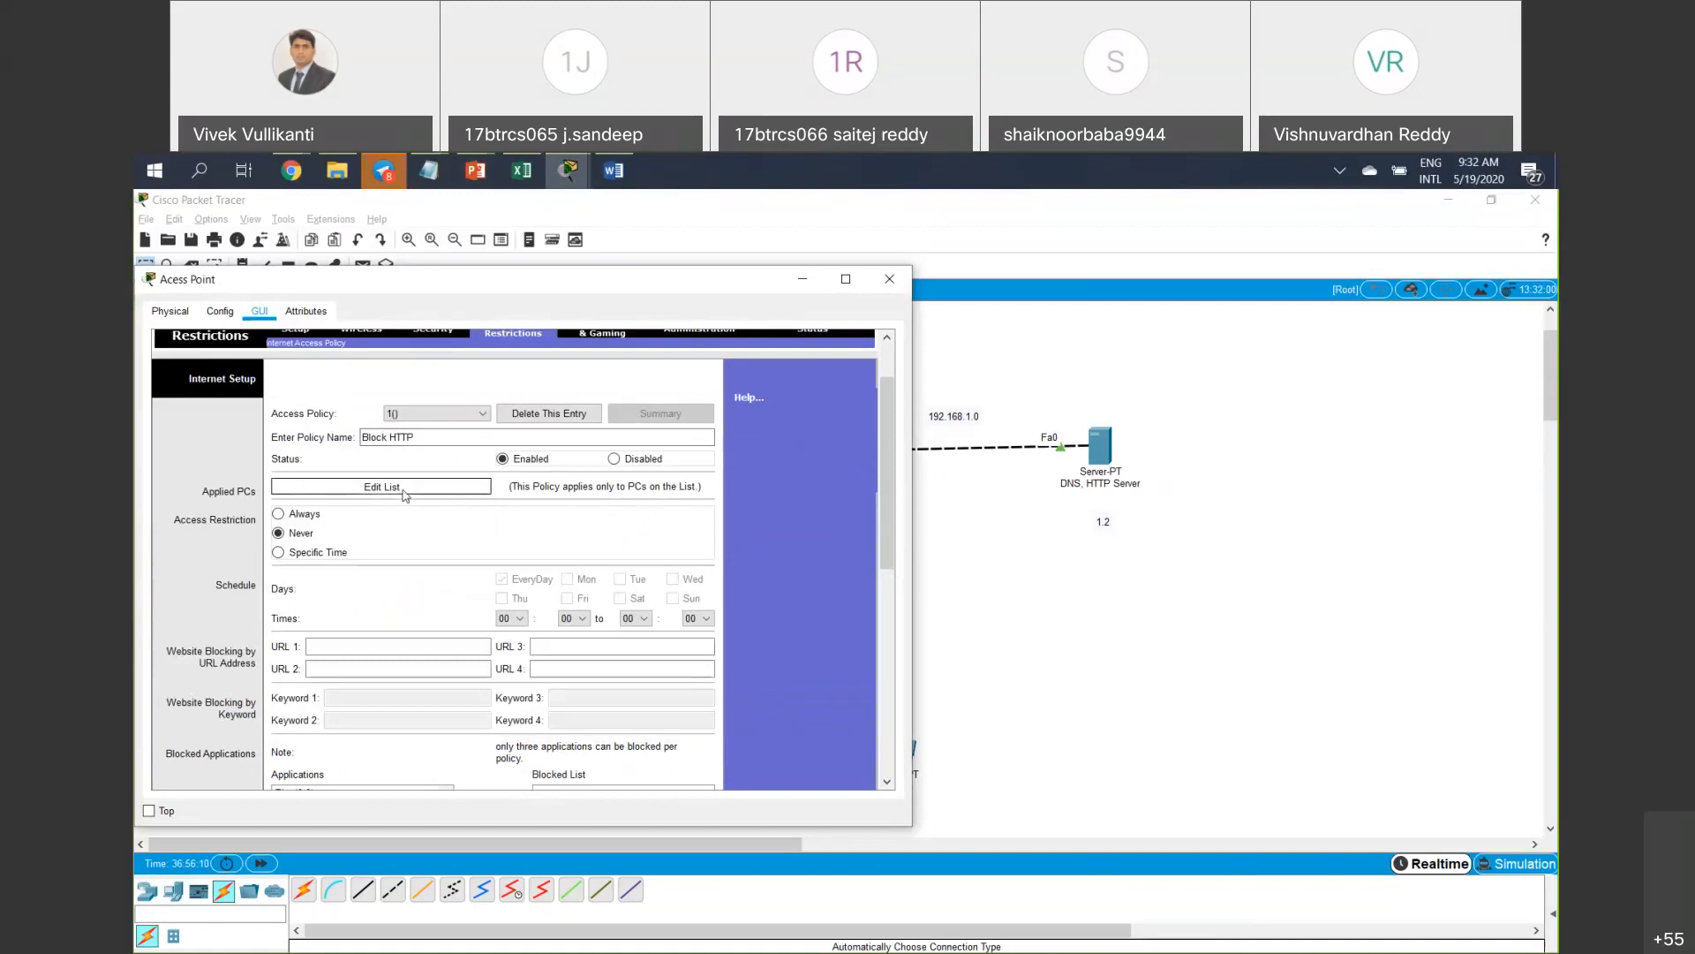
pyautogui.click(404, 493)
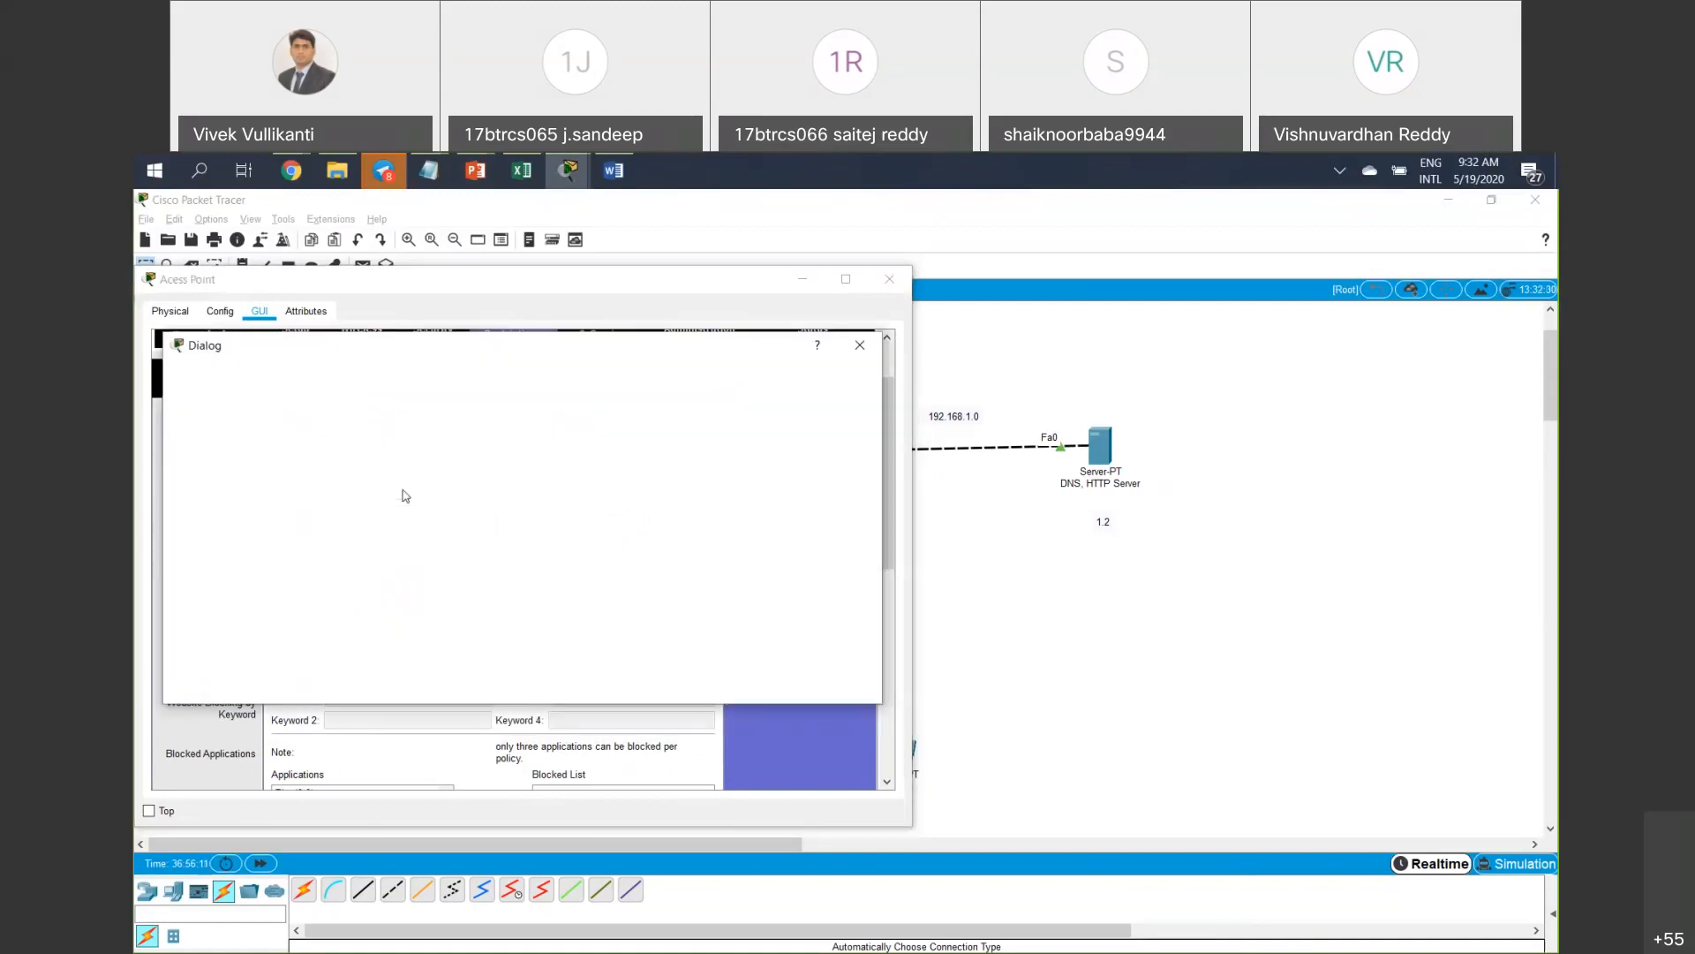
pyautogui.click(871, 356)
pyautogui.click(393, 492)
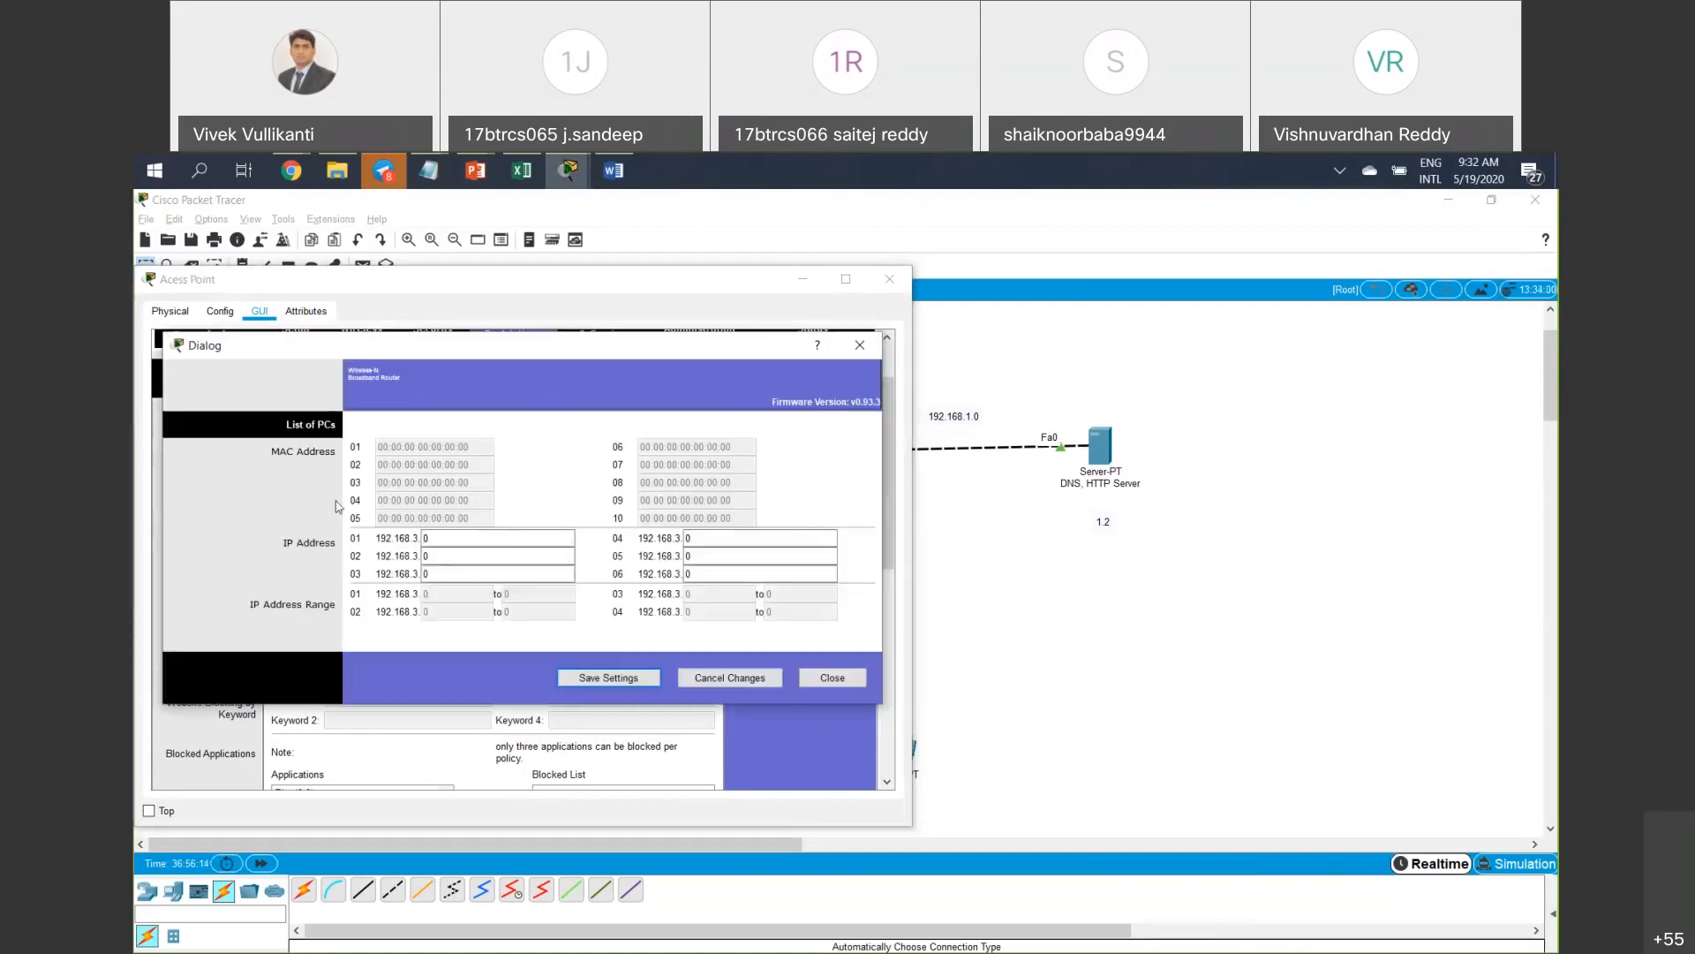
pyautogui.click(441, 540)
pyautogui.click(830, 678)
pyautogui.click(889, 280)
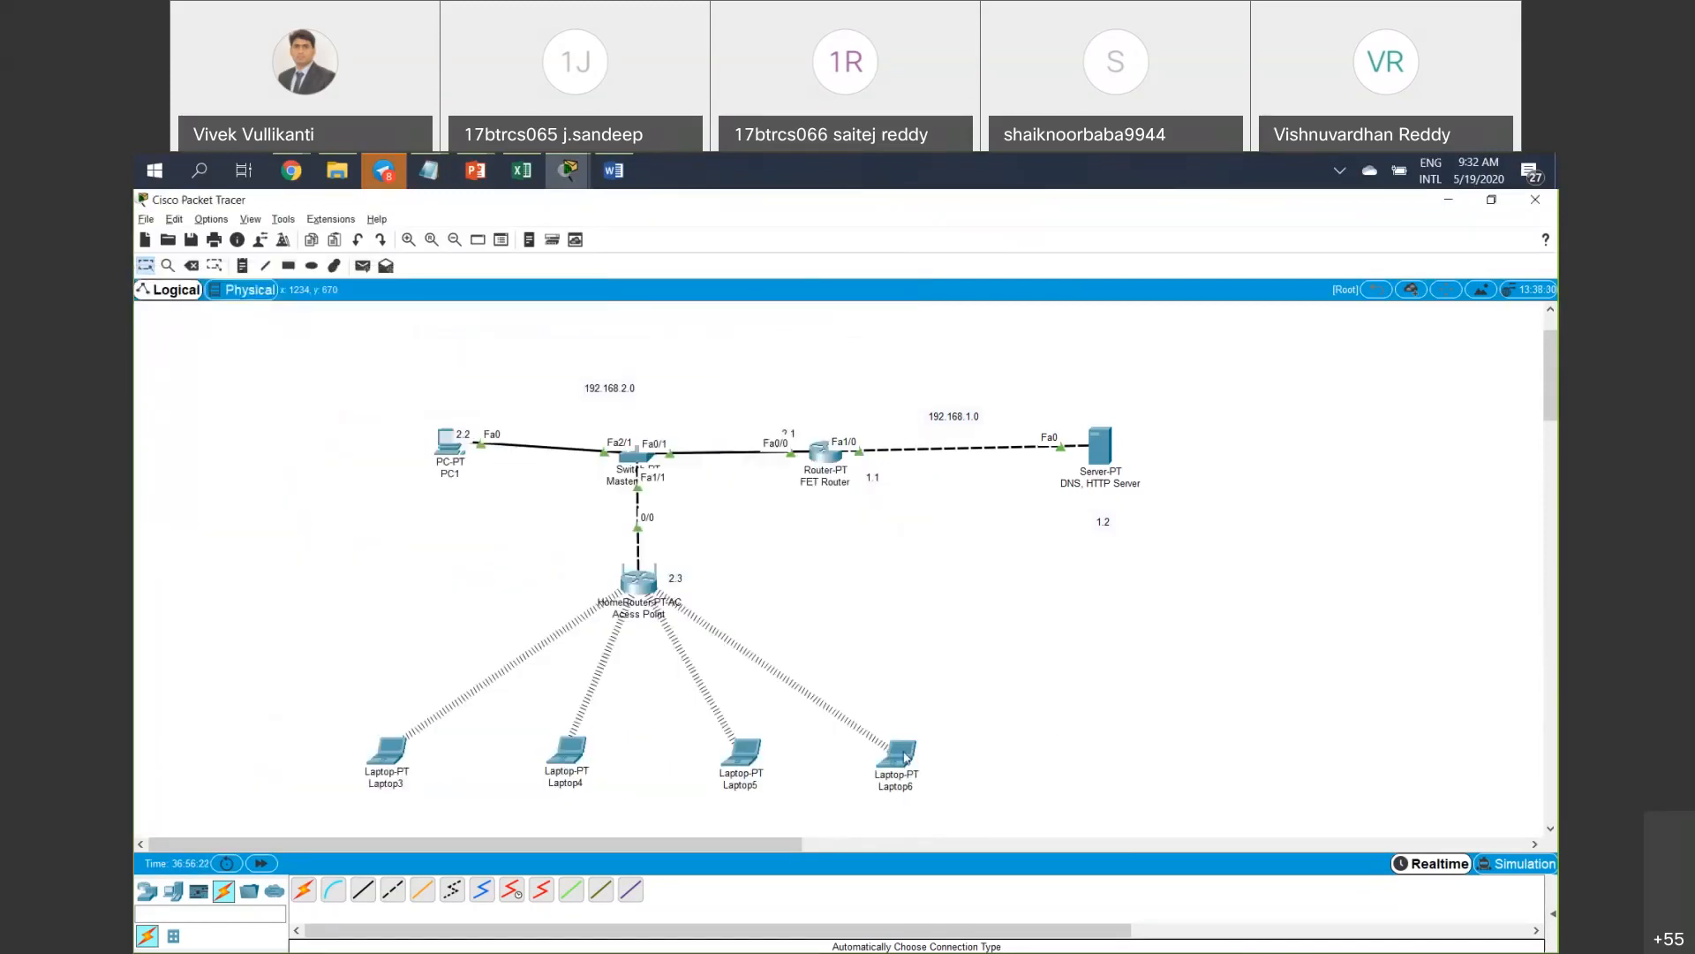
# Set IP Address 01 in the Block HTTP PC list to 192.168.3.7 and save it.
pyautogui.moveTo(903, 757)
pyautogui.click(638, 583)
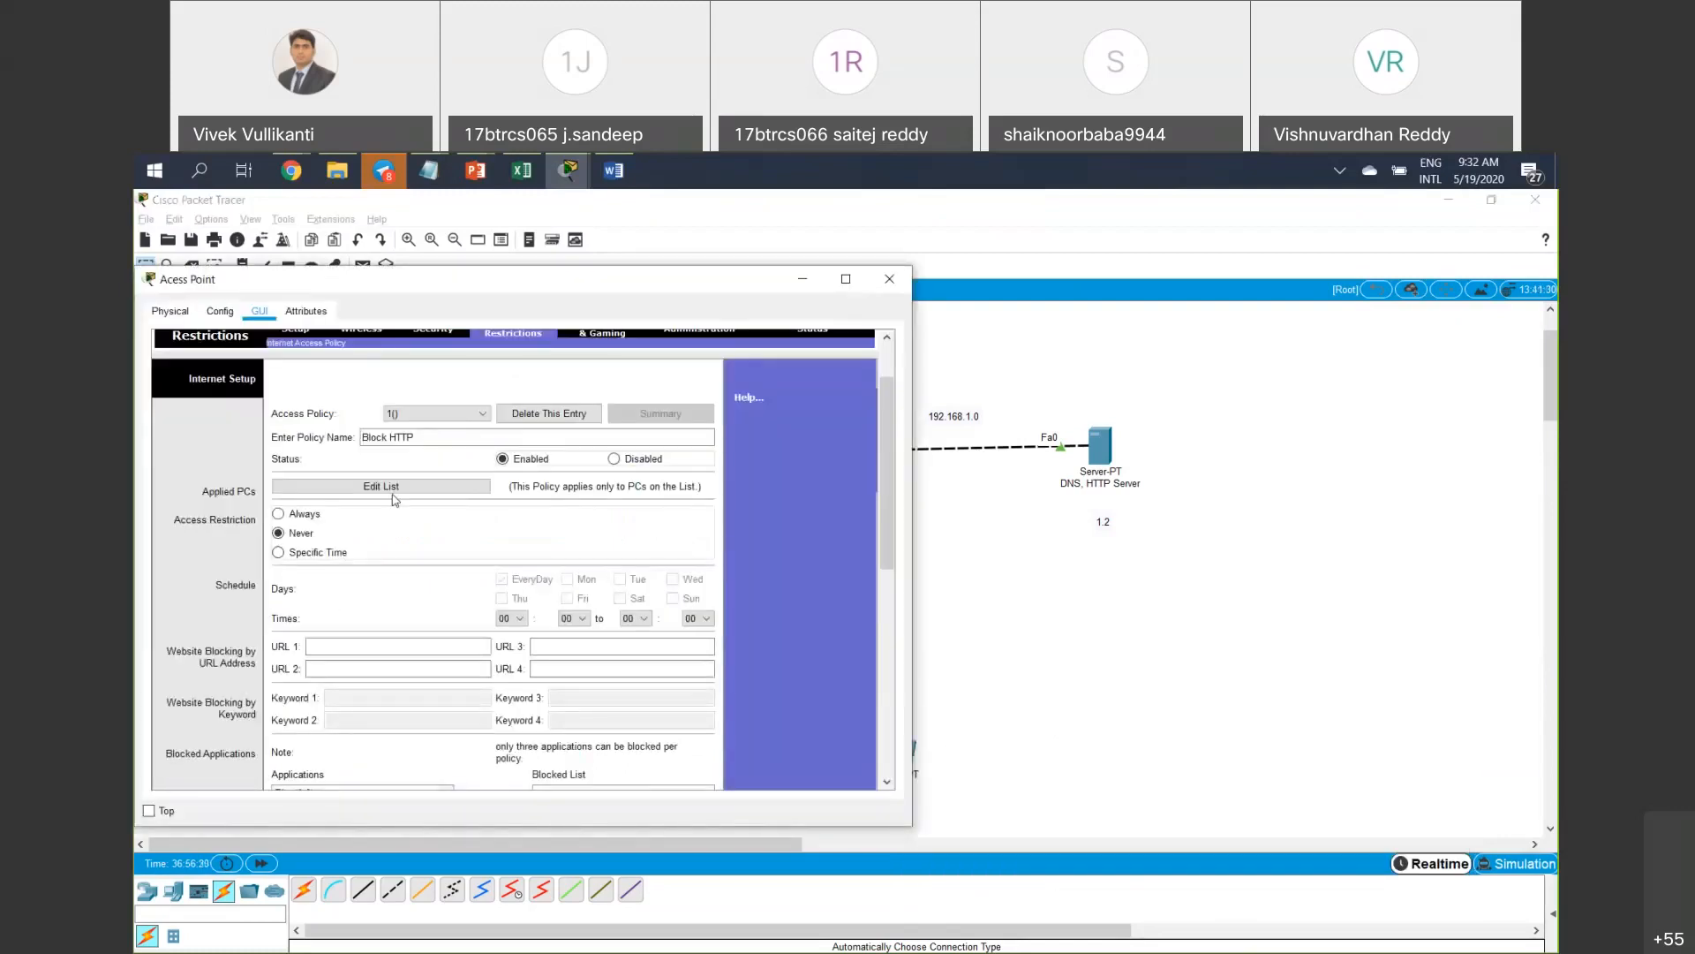
pyautogui.click(394, 498)
pyautogui.click(860, 345)
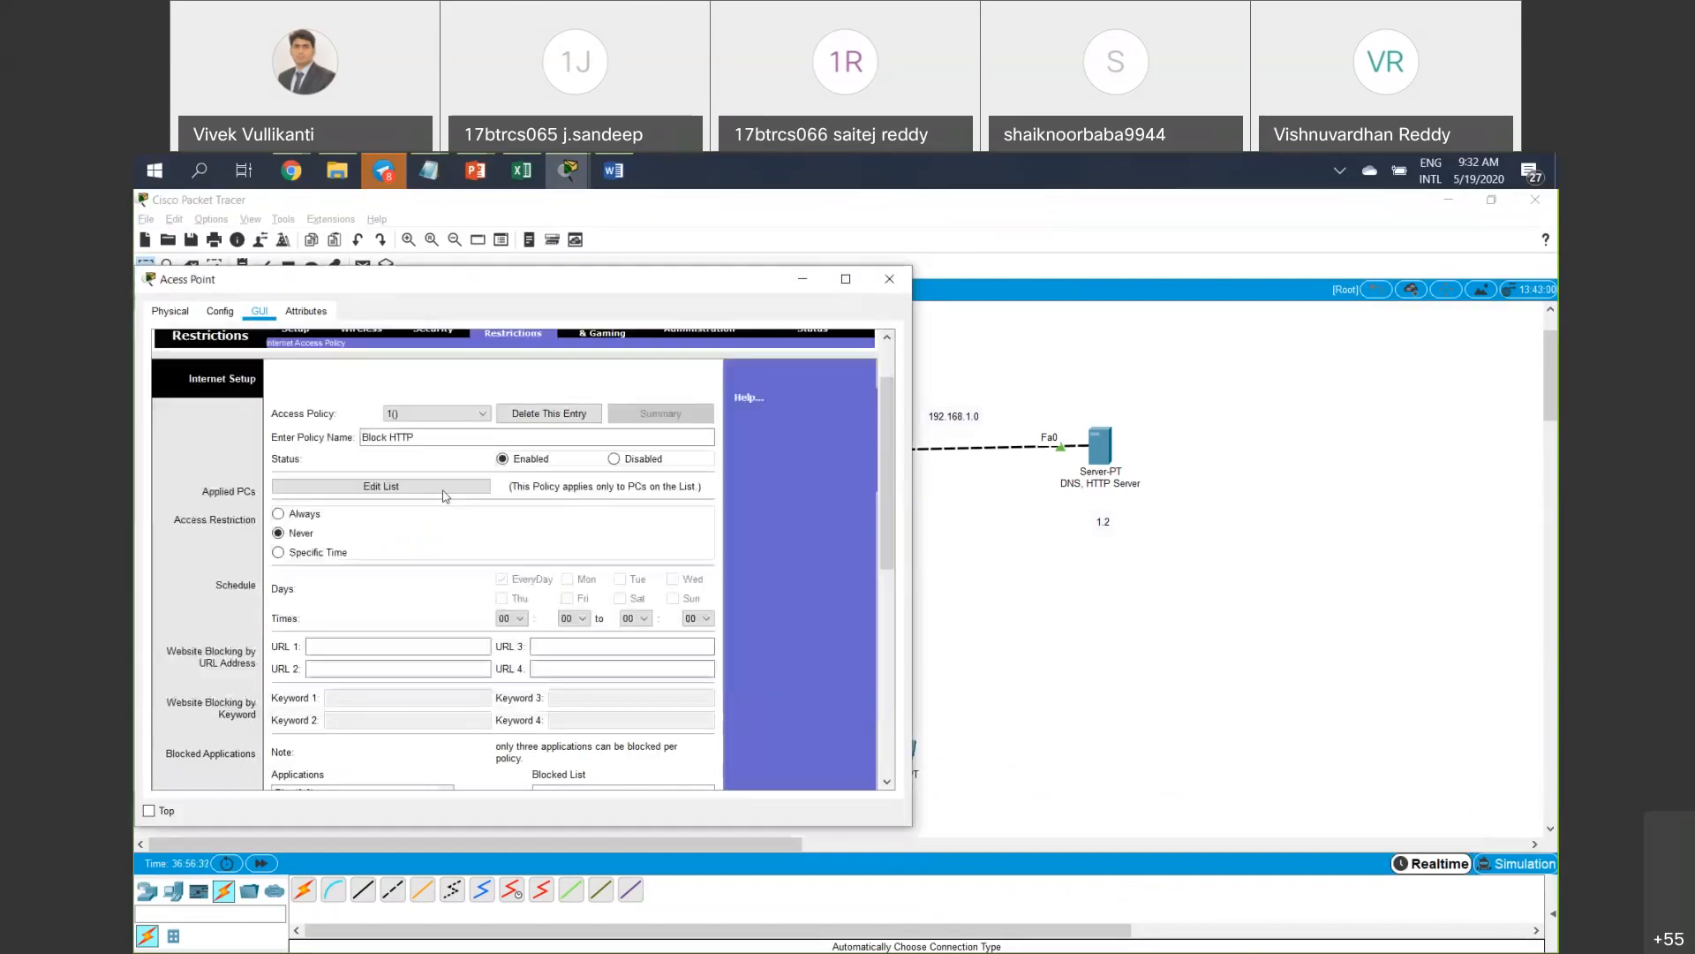
pyautogui.click(443, 491)
pyautogui.moveTo(433, 539); pyautogui.dragTo(411, 542)
pyautogui.write('7')
pyautogui.click(422, 555)
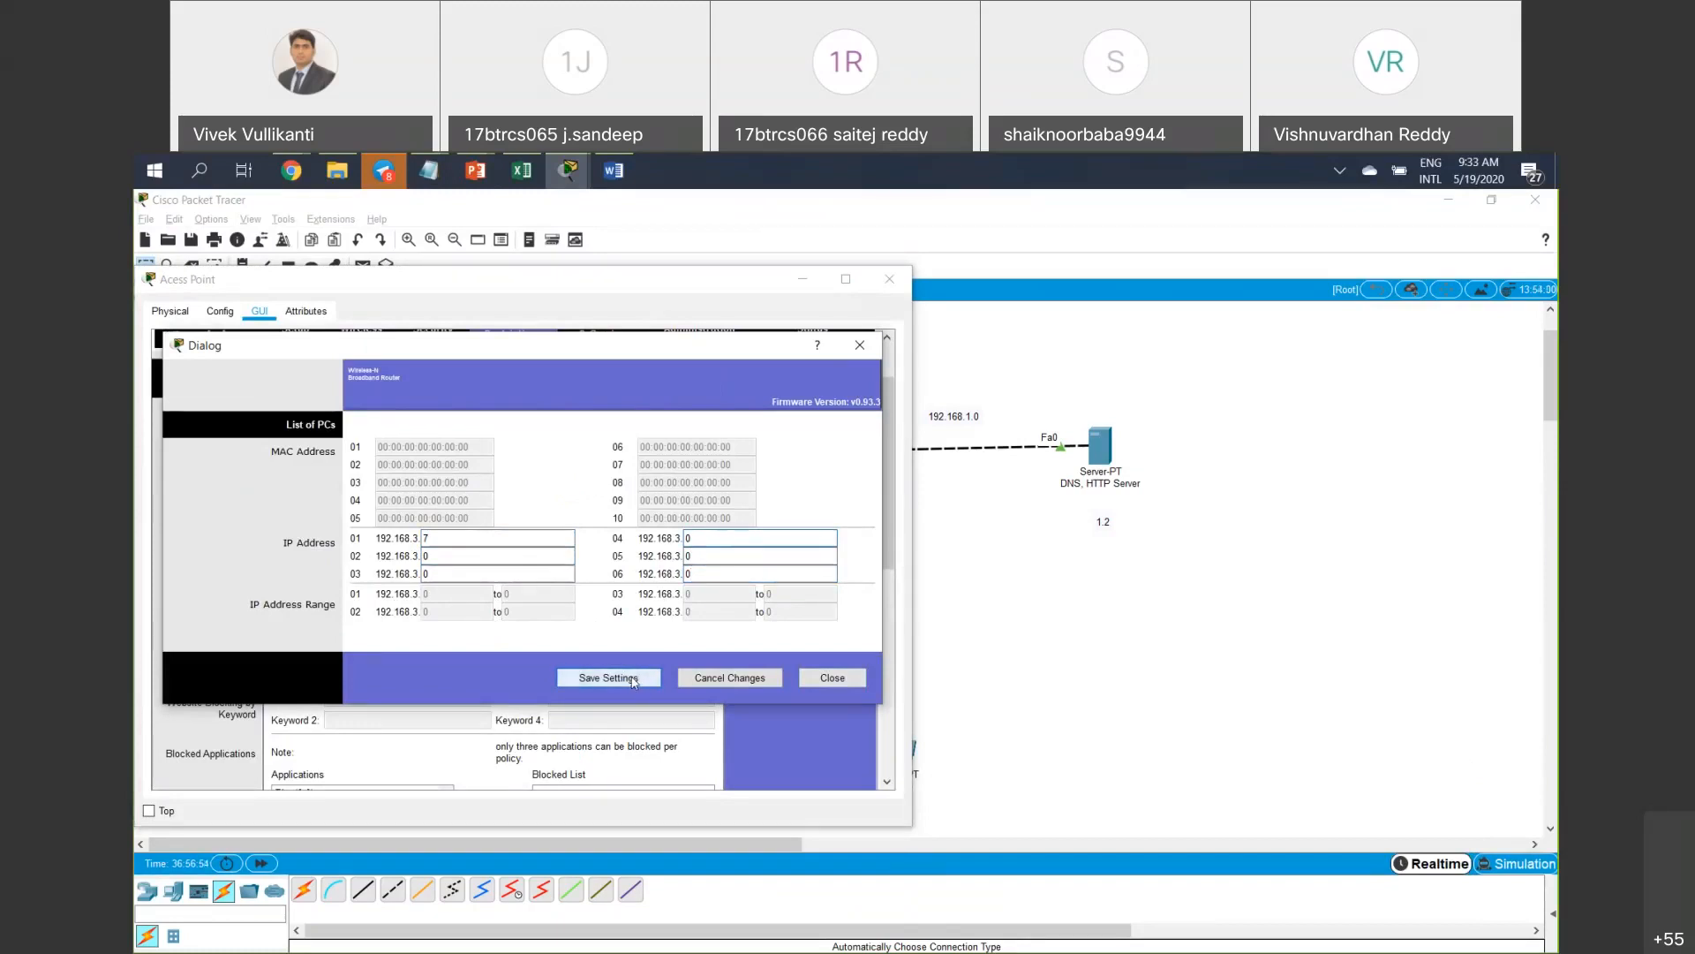
pyautogui.click(823, 676)
# Confirm 192.168.3.7 is saved, set the access restriction to Always, and put the window away.
pyautogui.click(449, 492)
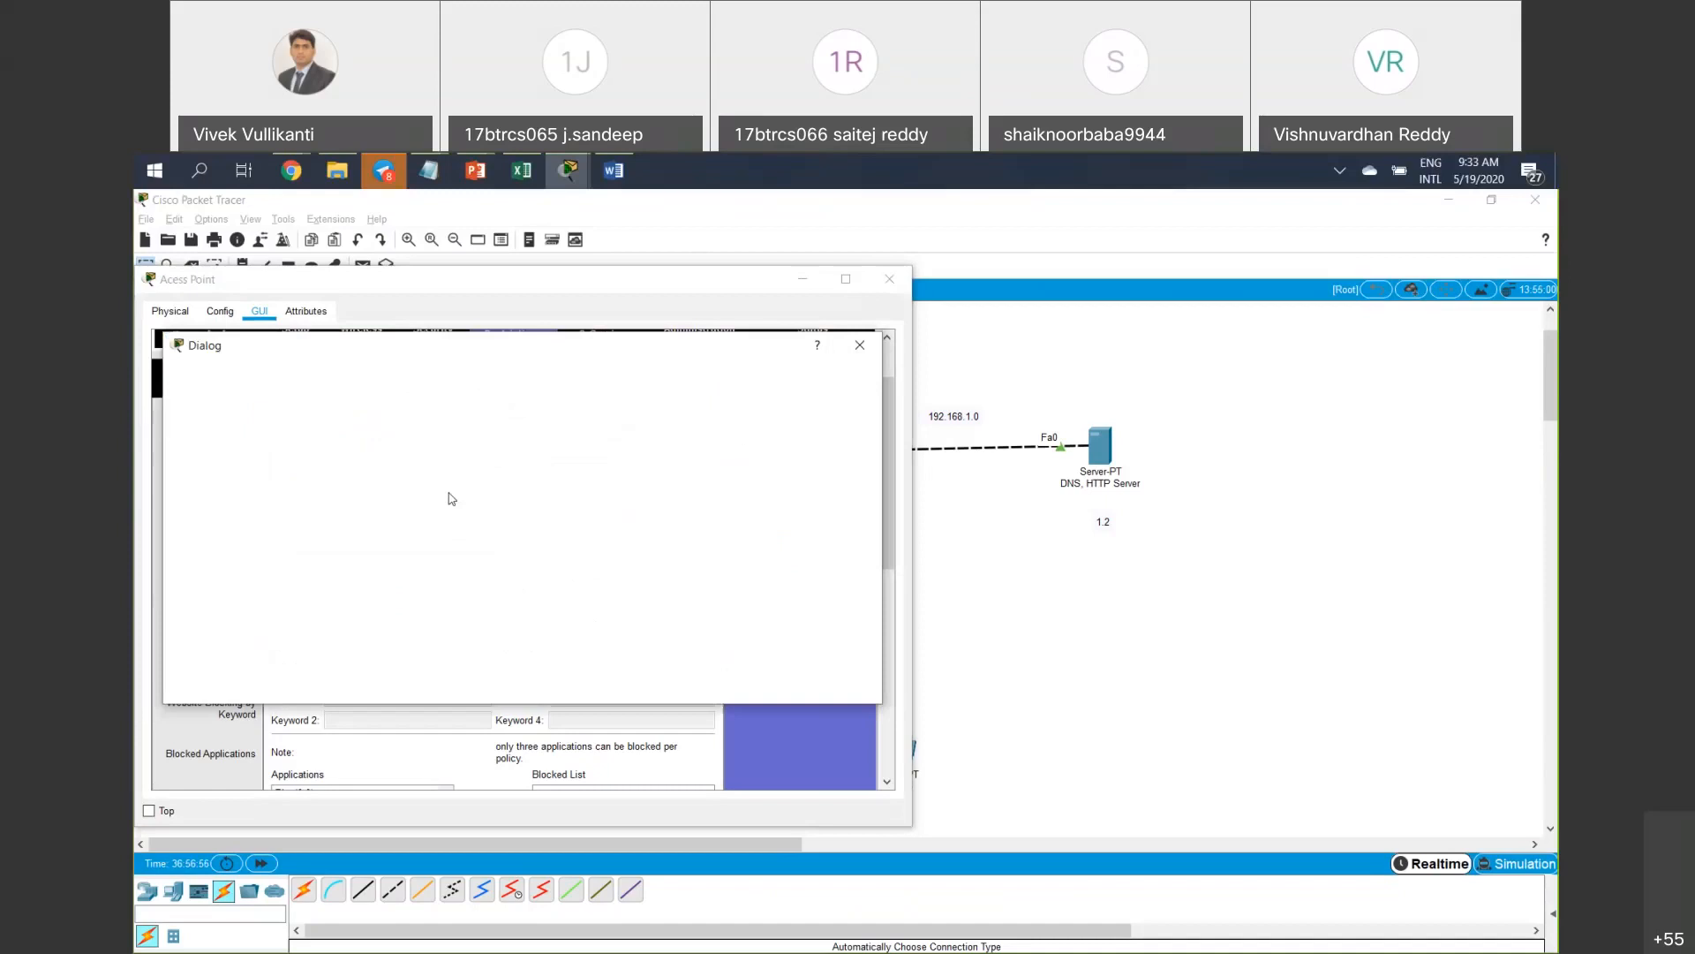
pyautogui.click(859, 348)
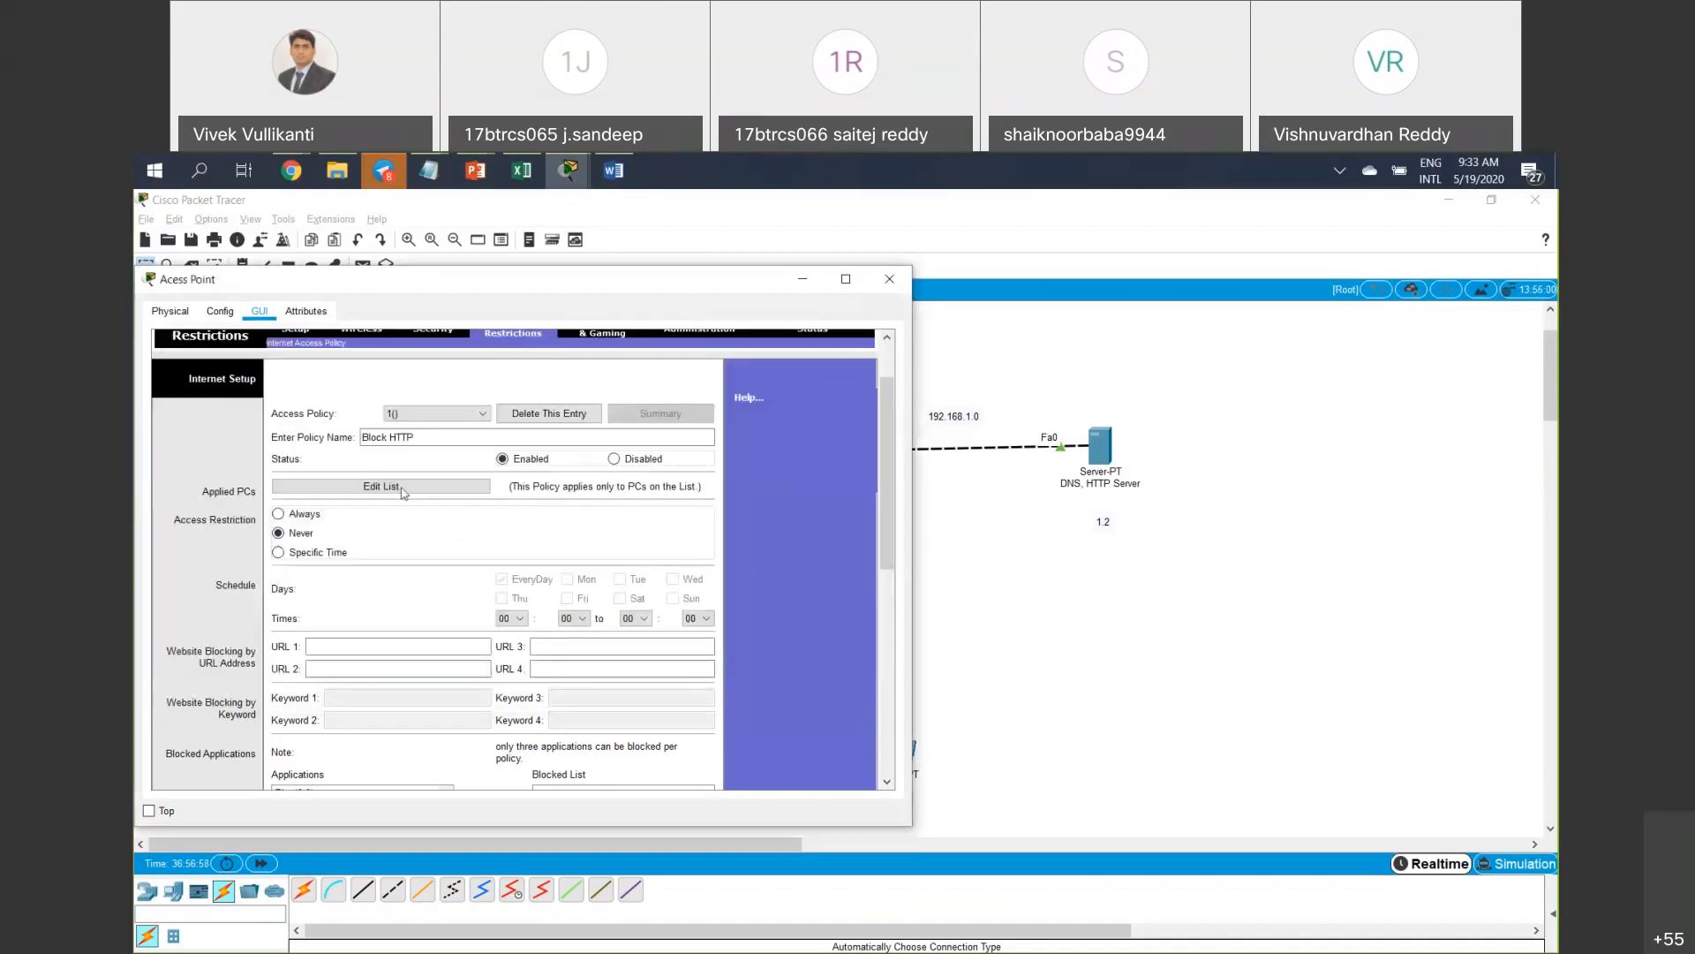
pyautogui.click(403, 491)
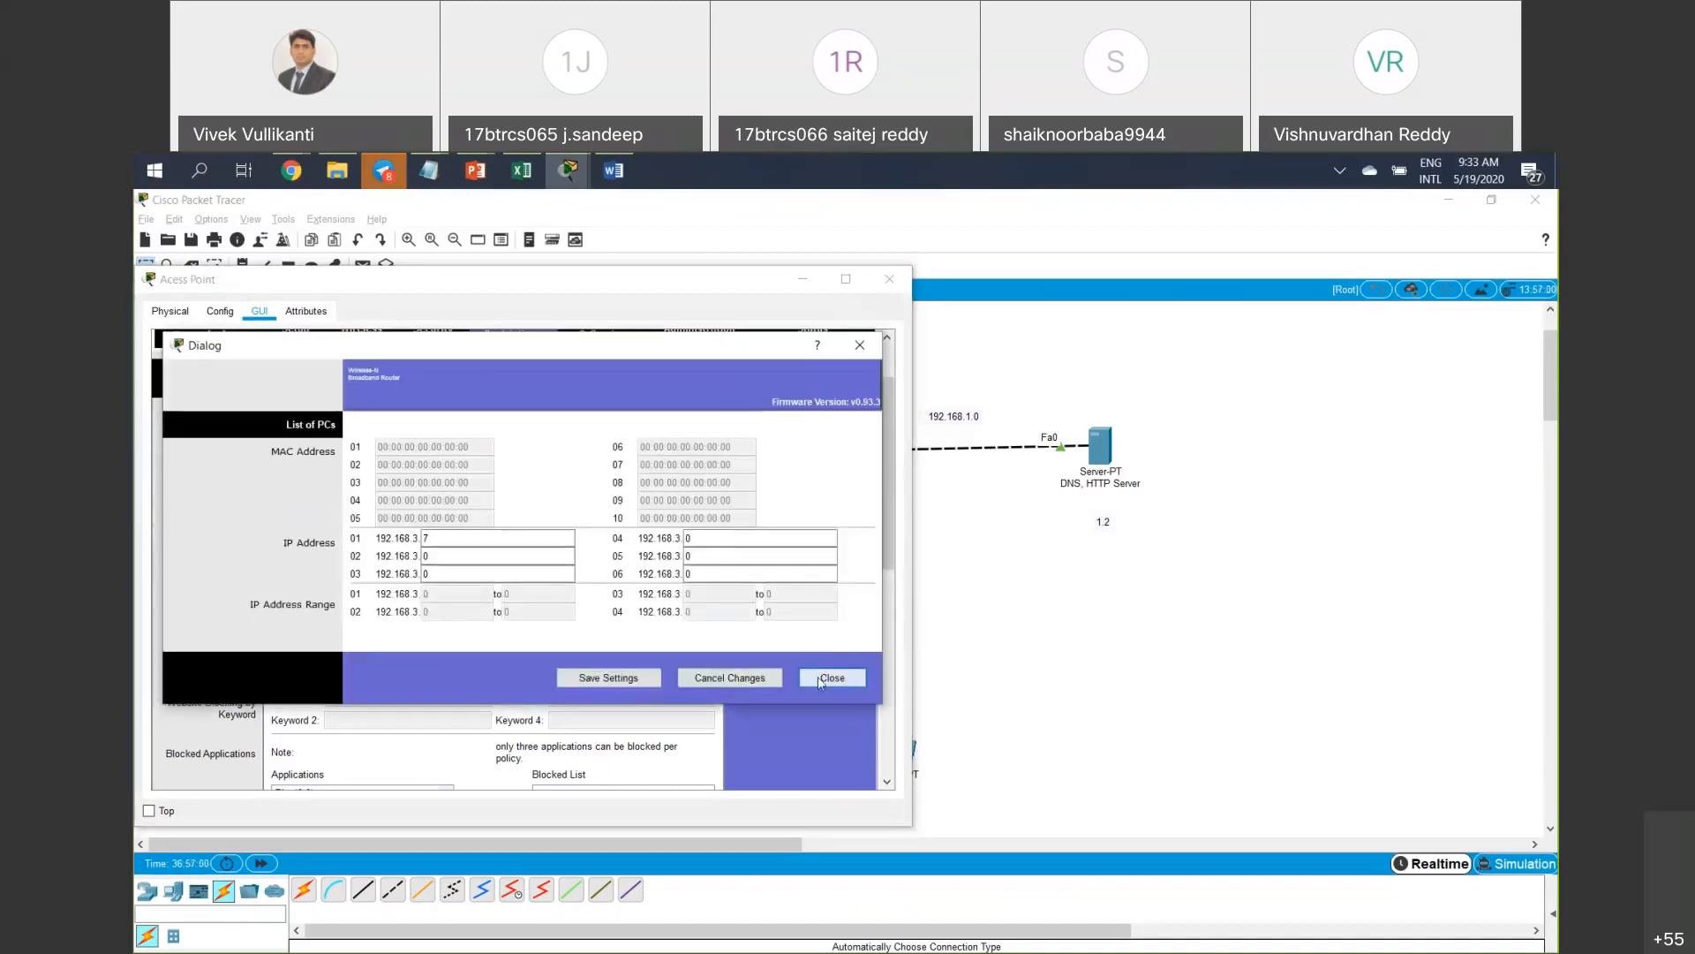
pyautogui.click(832, 677)
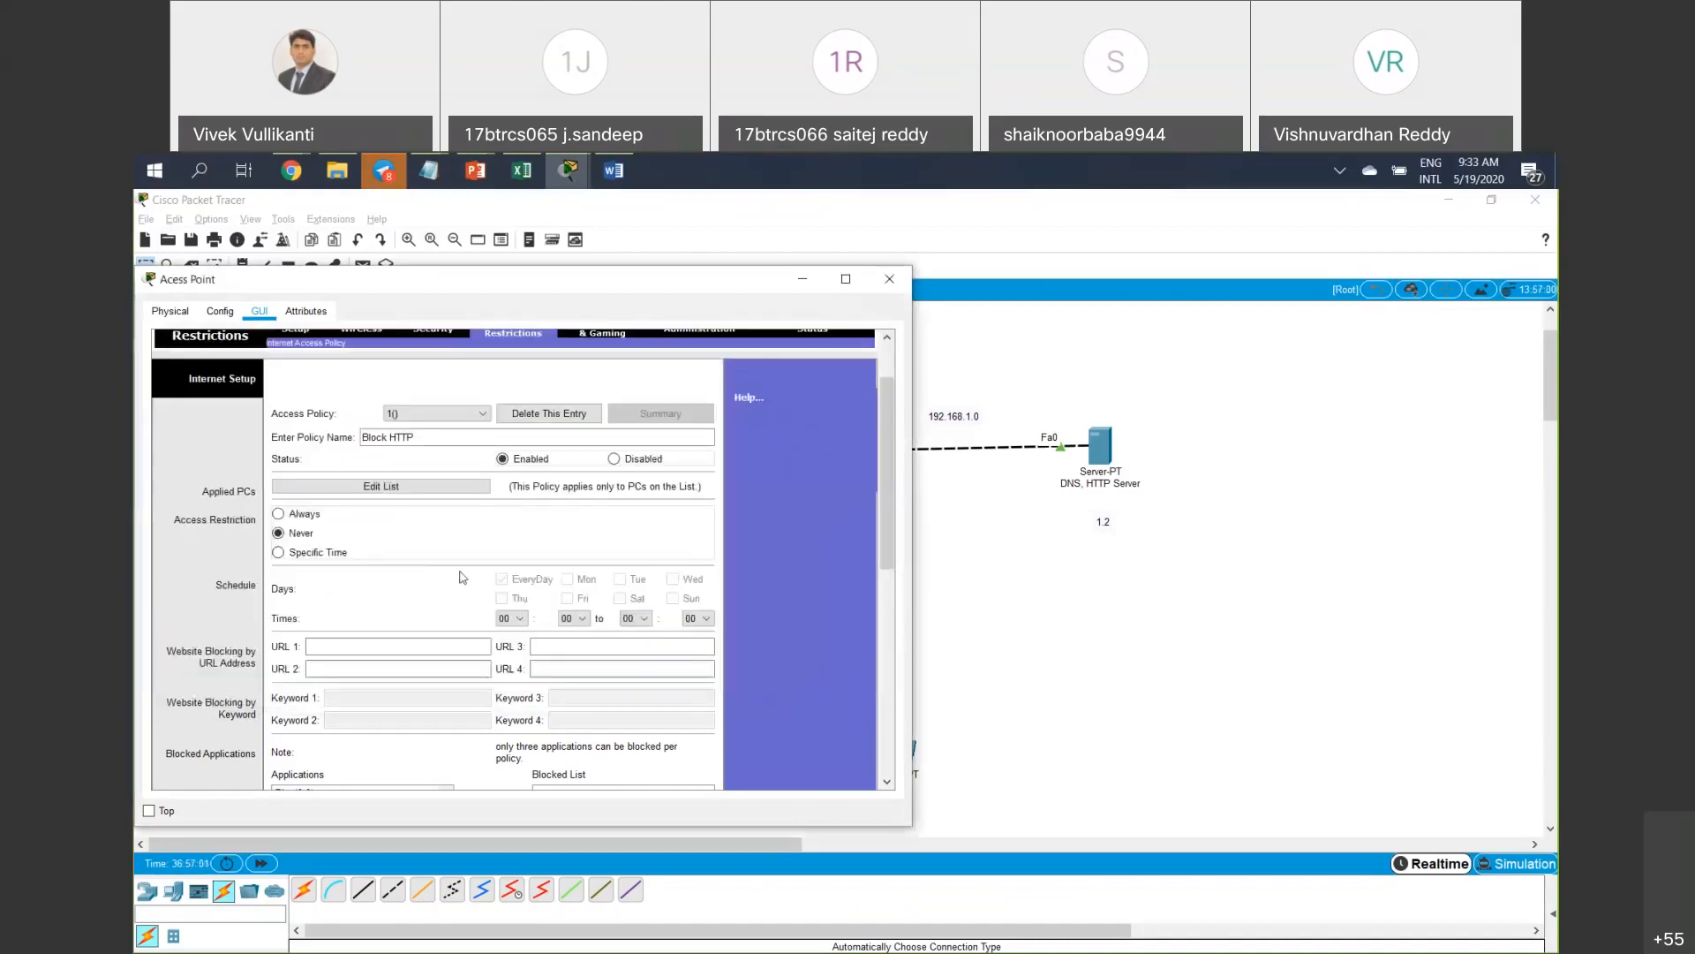
pyautogui.click(279, 514)
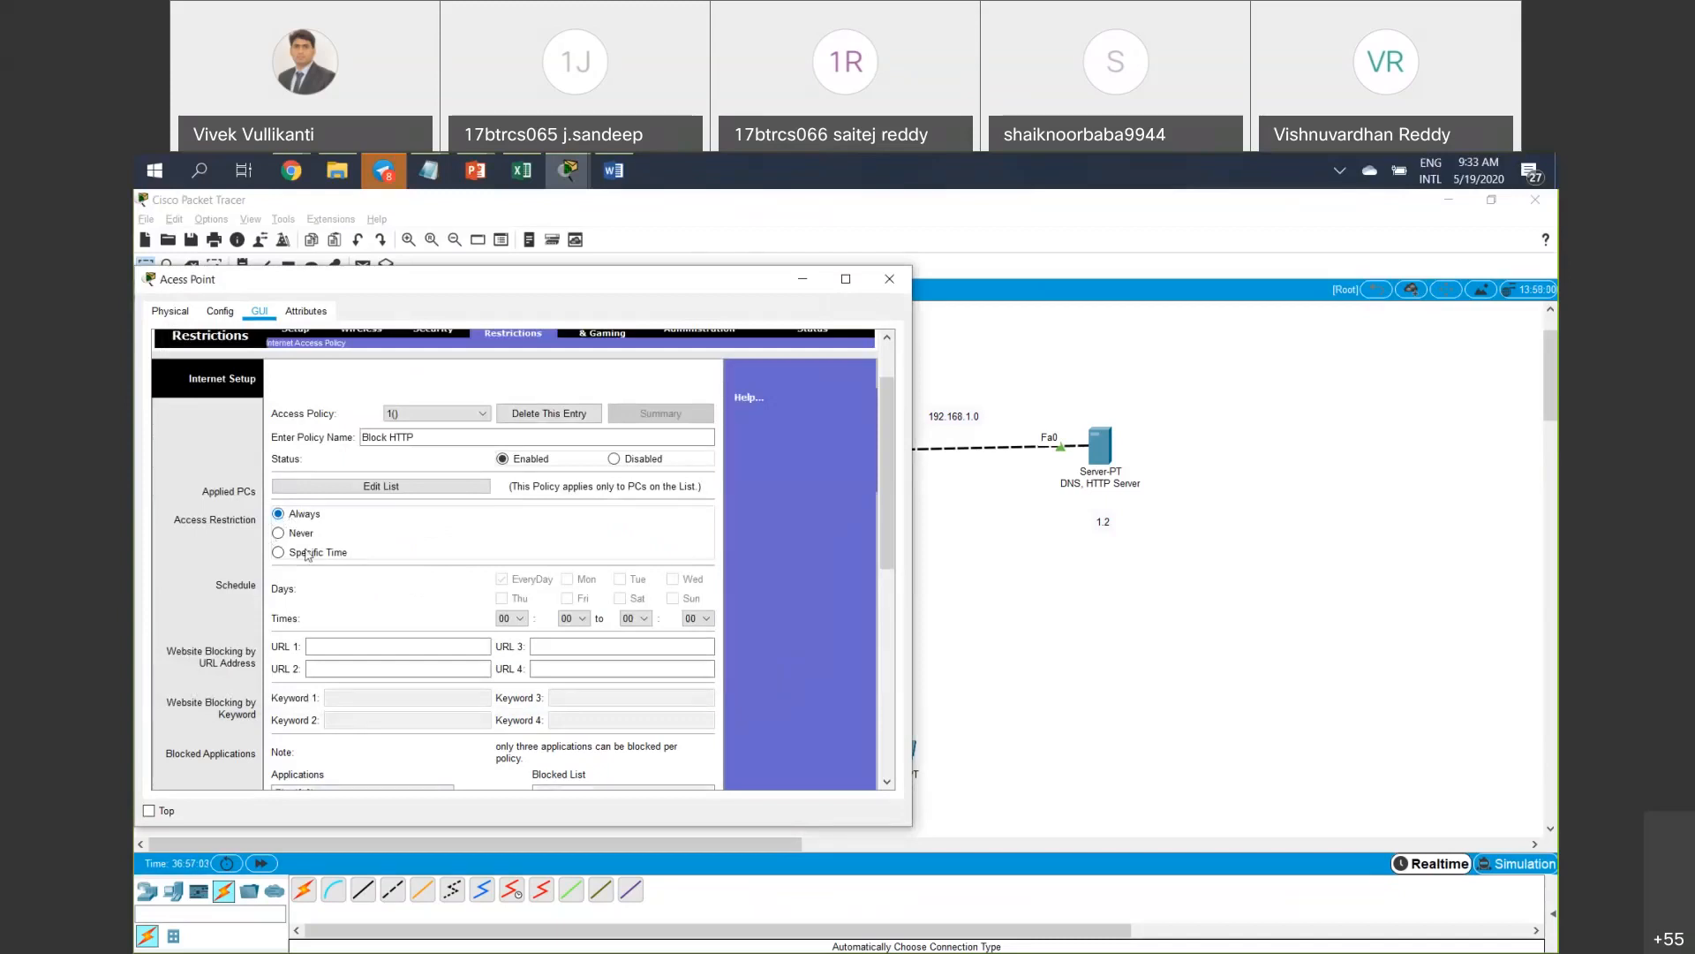
pyautogui.scroll(-1, 319, 543)
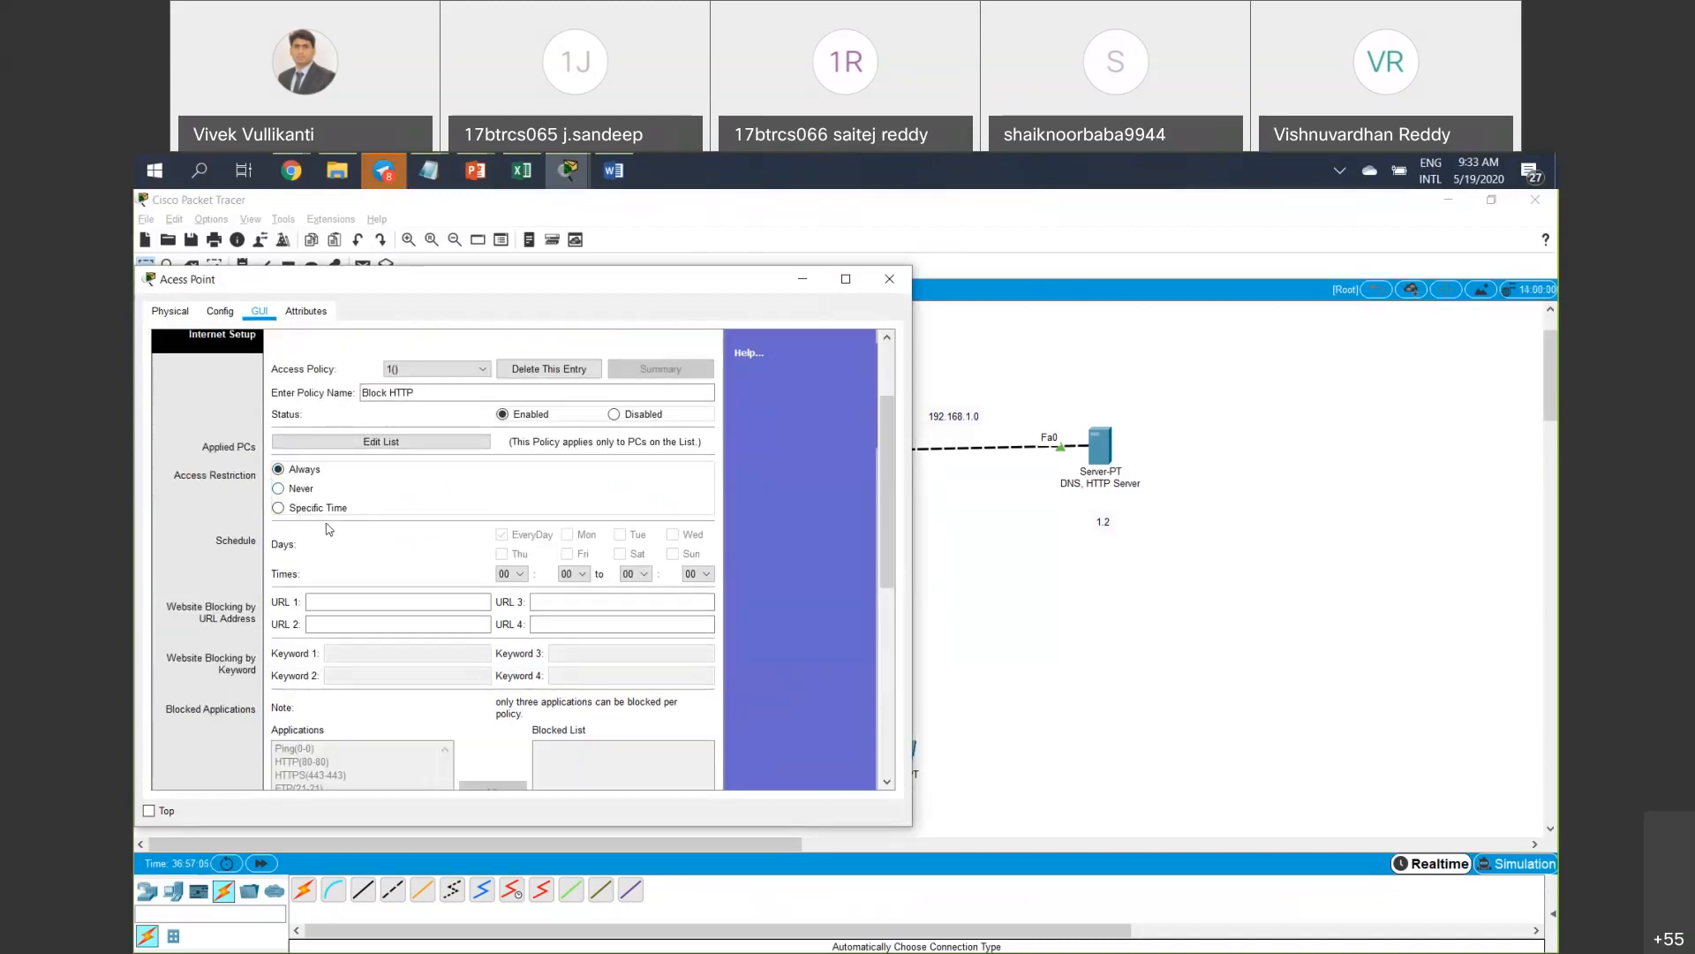
pyautogui.click(806, 283)
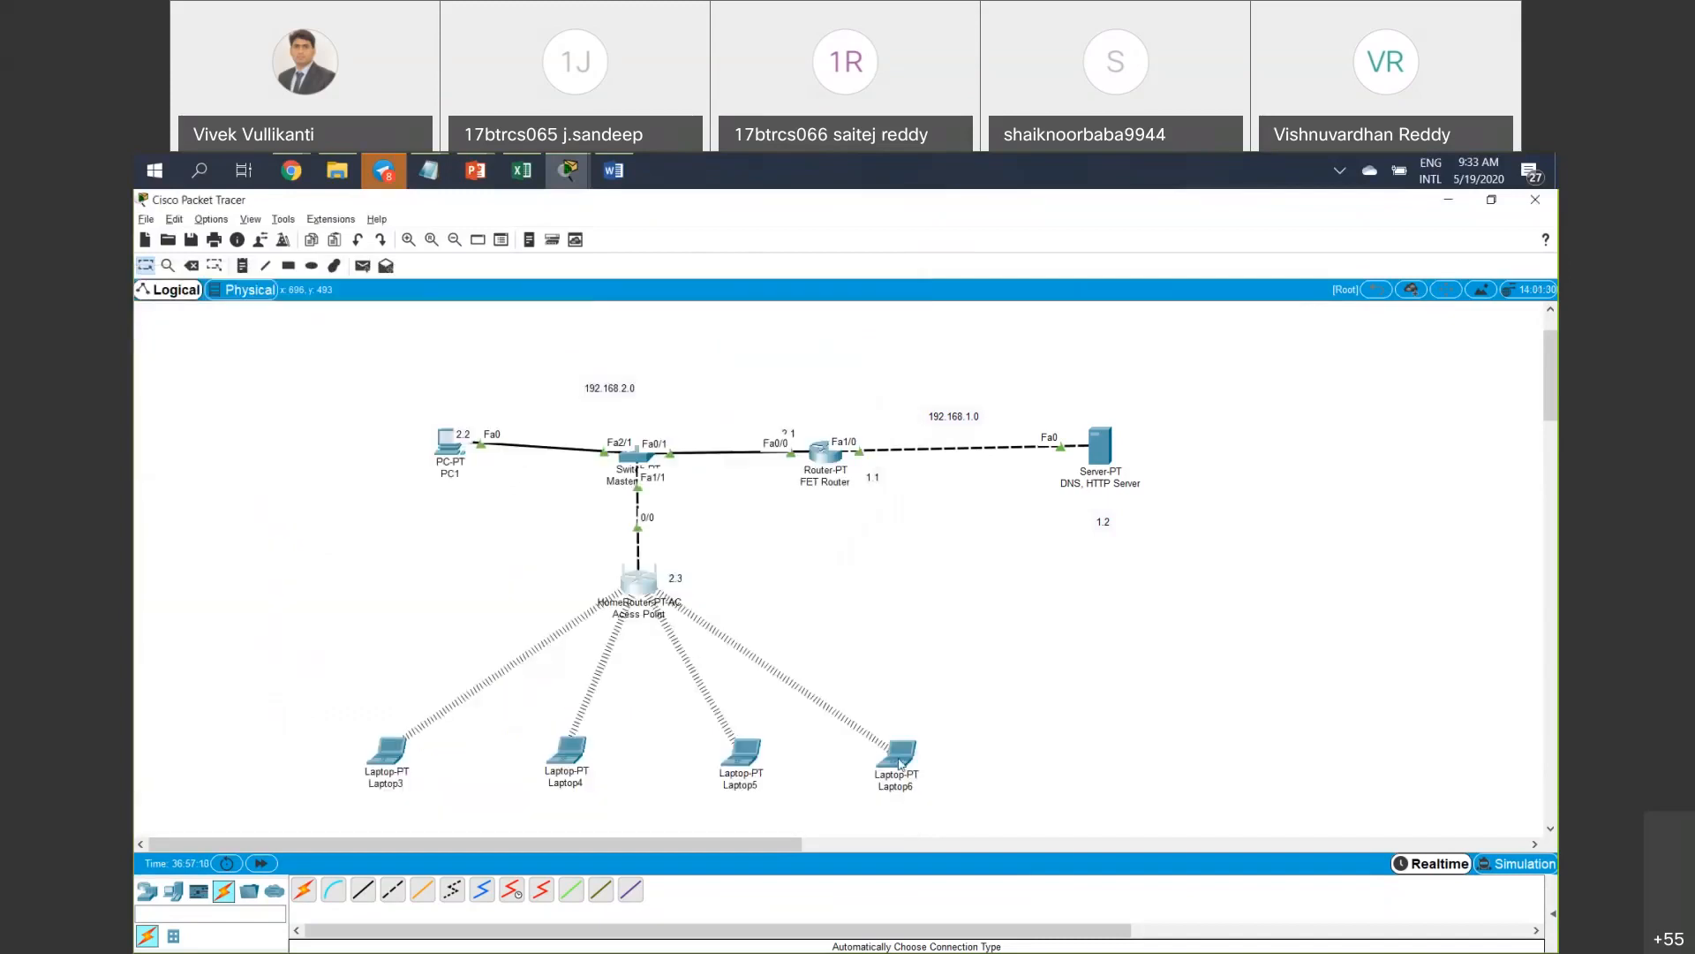
pyautogui.click(902, 763)
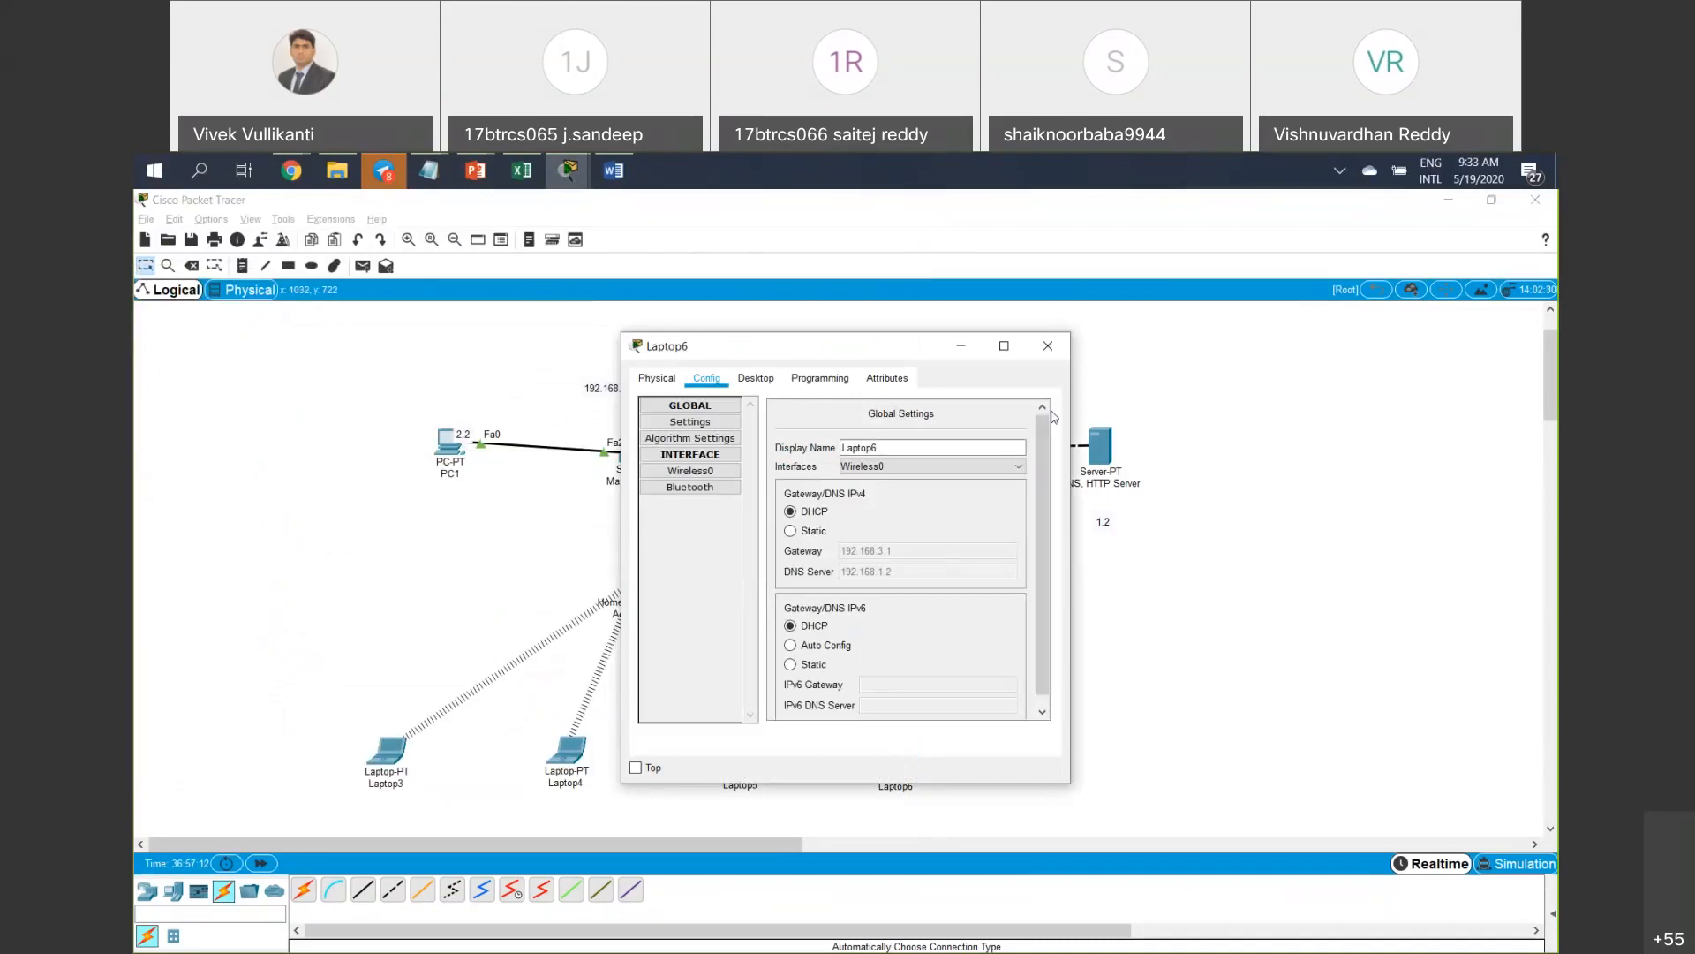
pyautogui.click(1048, 345)
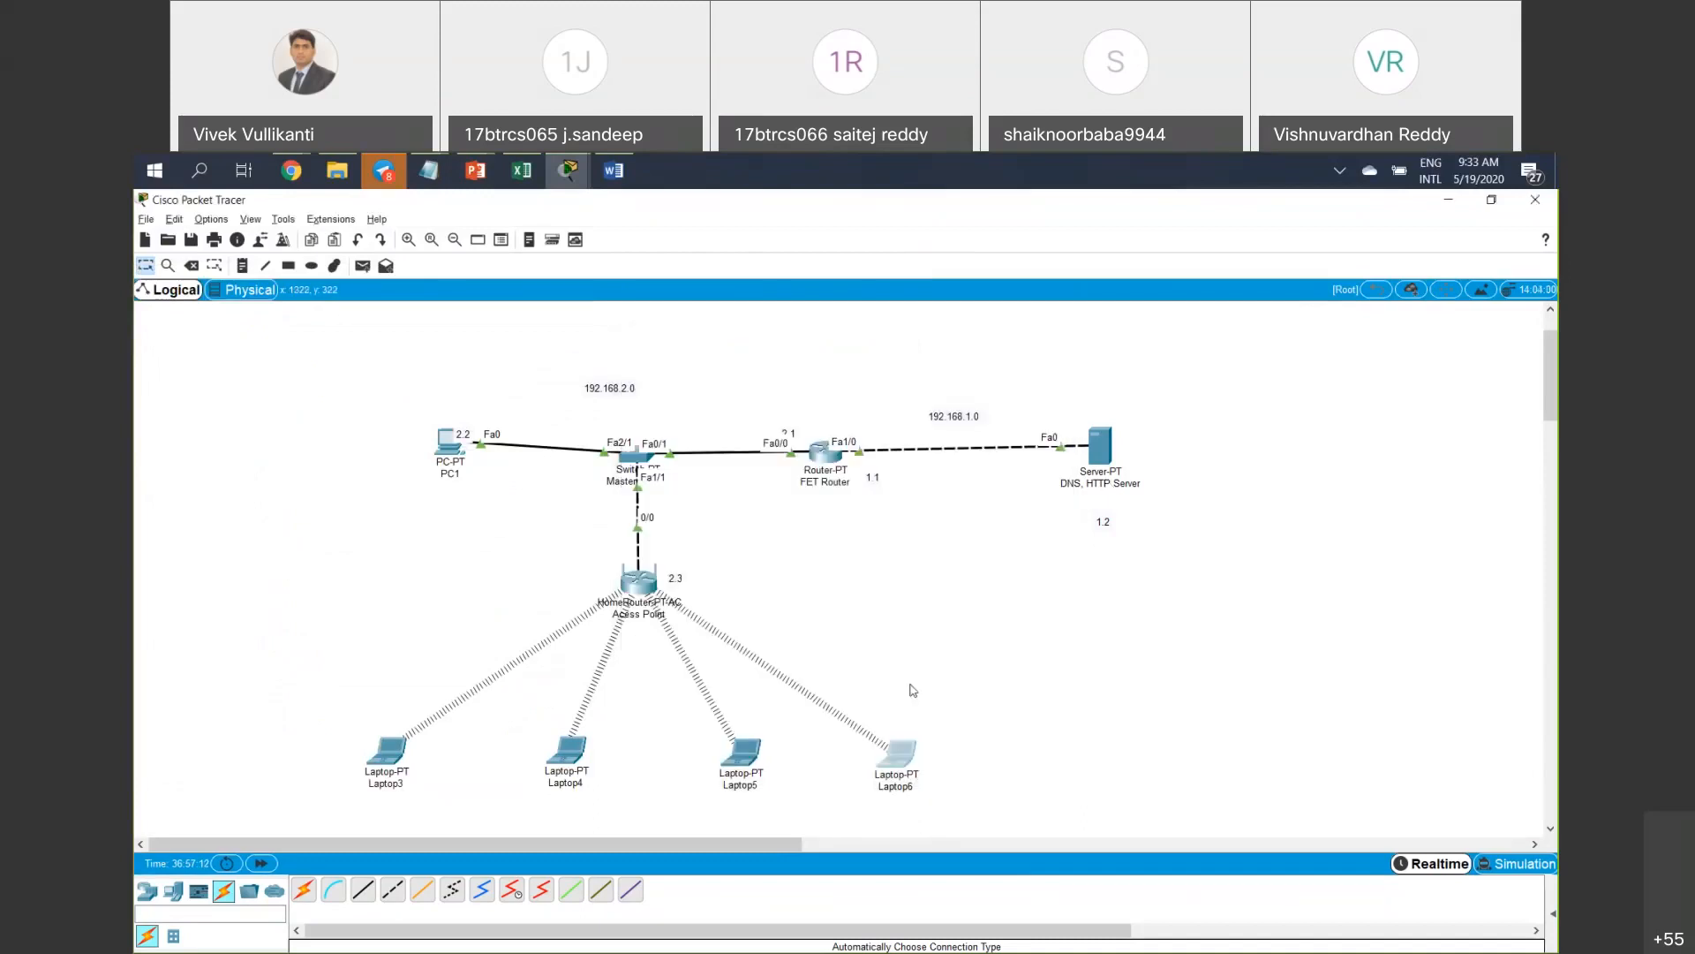
pyautogui.click(740, 751)
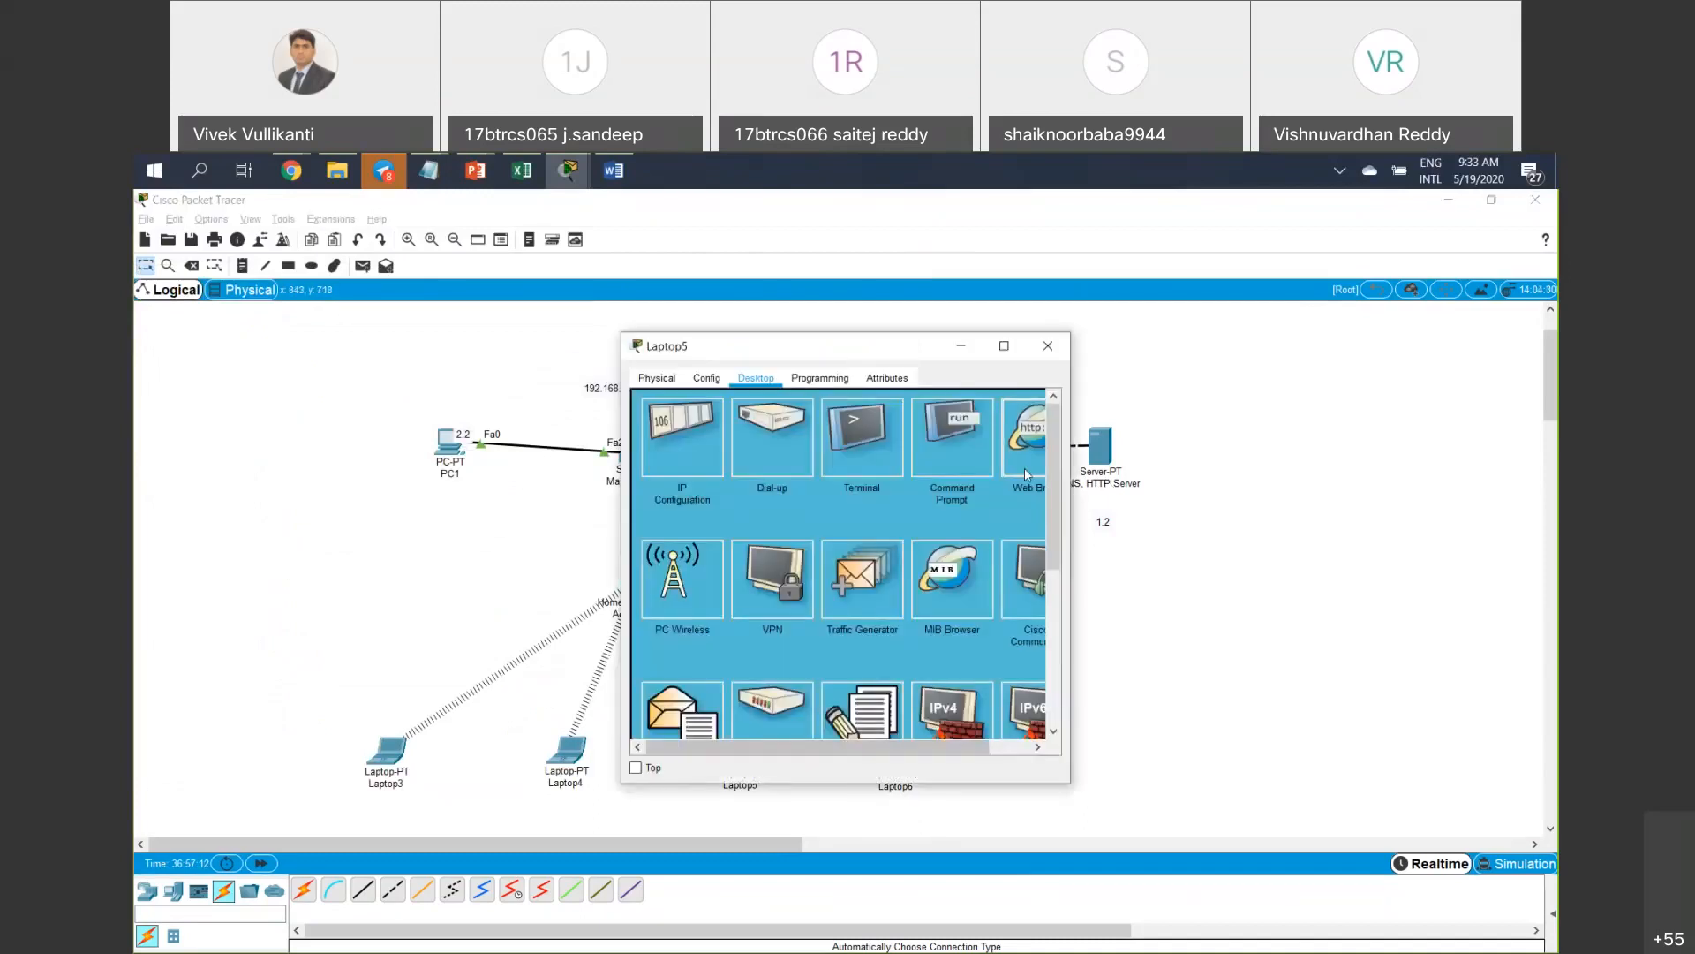
pyautogui.click(1016, 472)
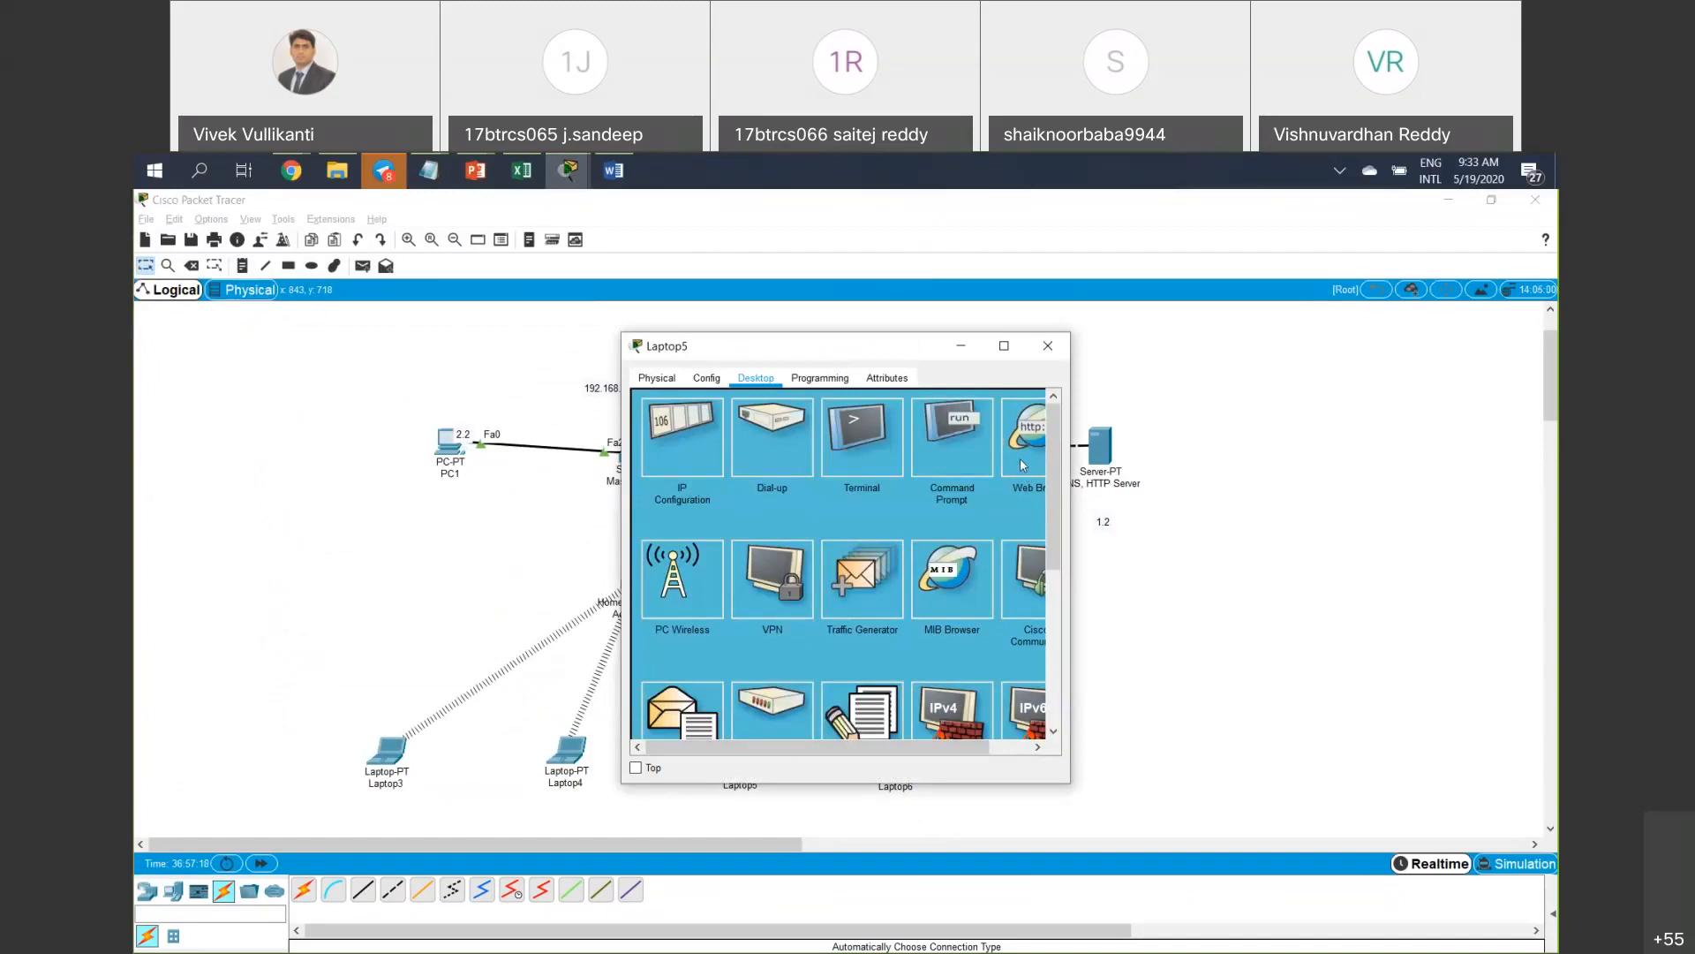
pyautogui.click(825, 422)
pyautogui.write('1')
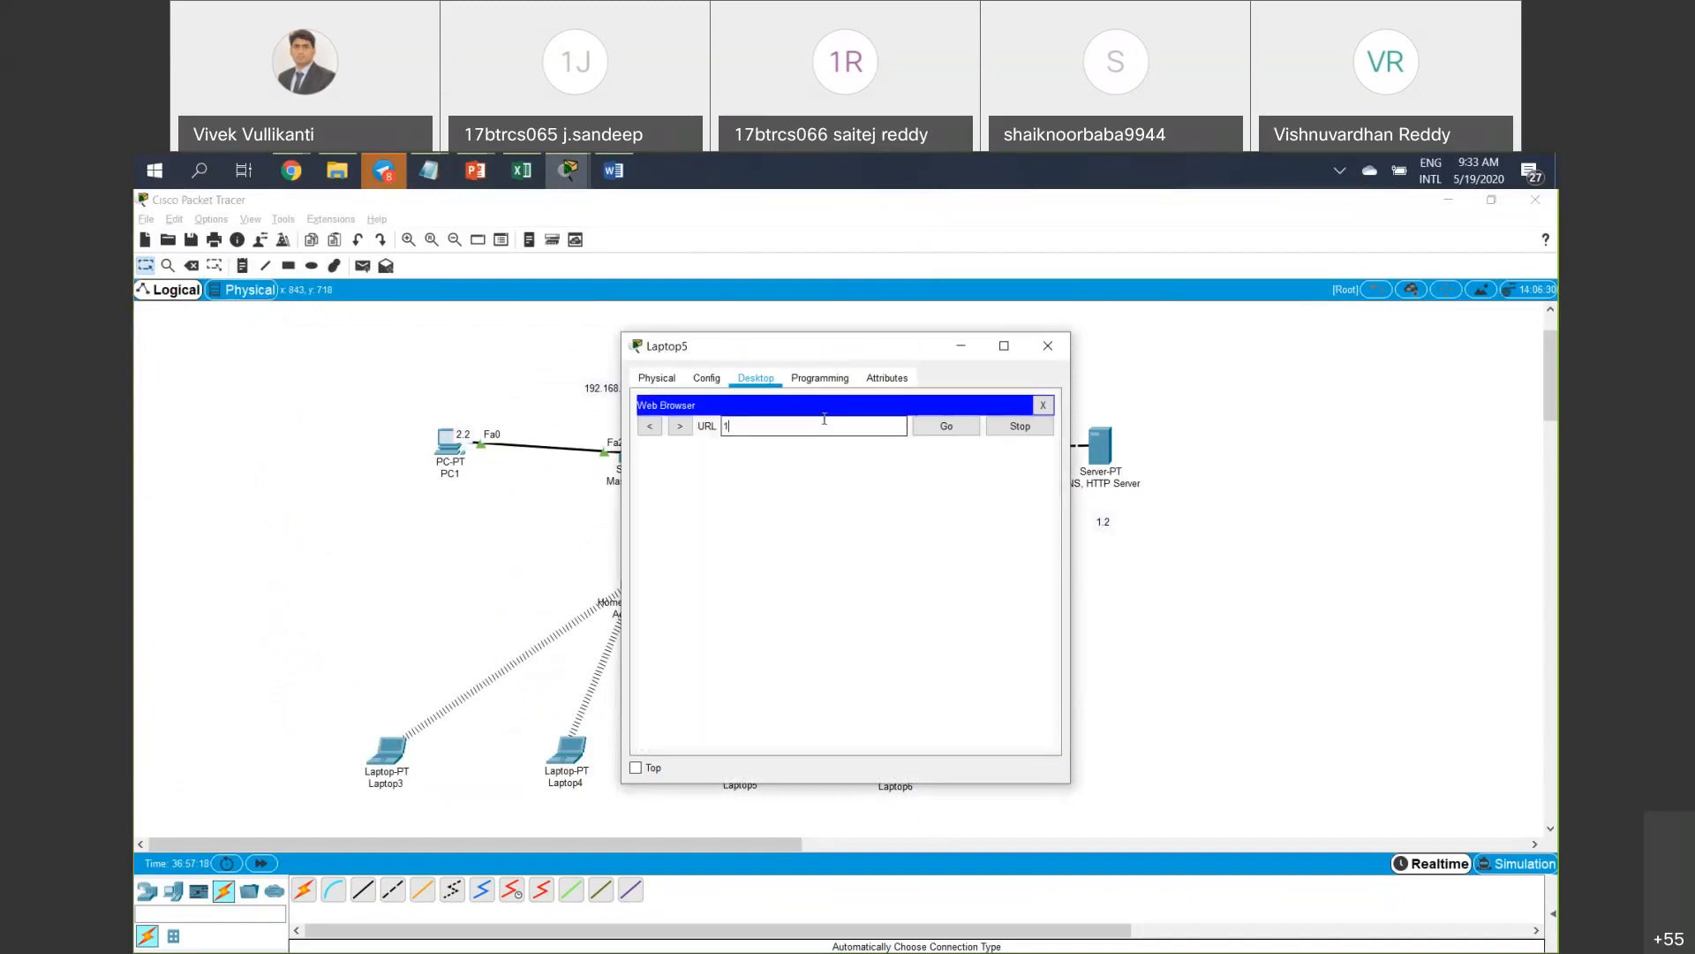
pyautogui.write('92.168.1.2')
pyautogui.press('Return')
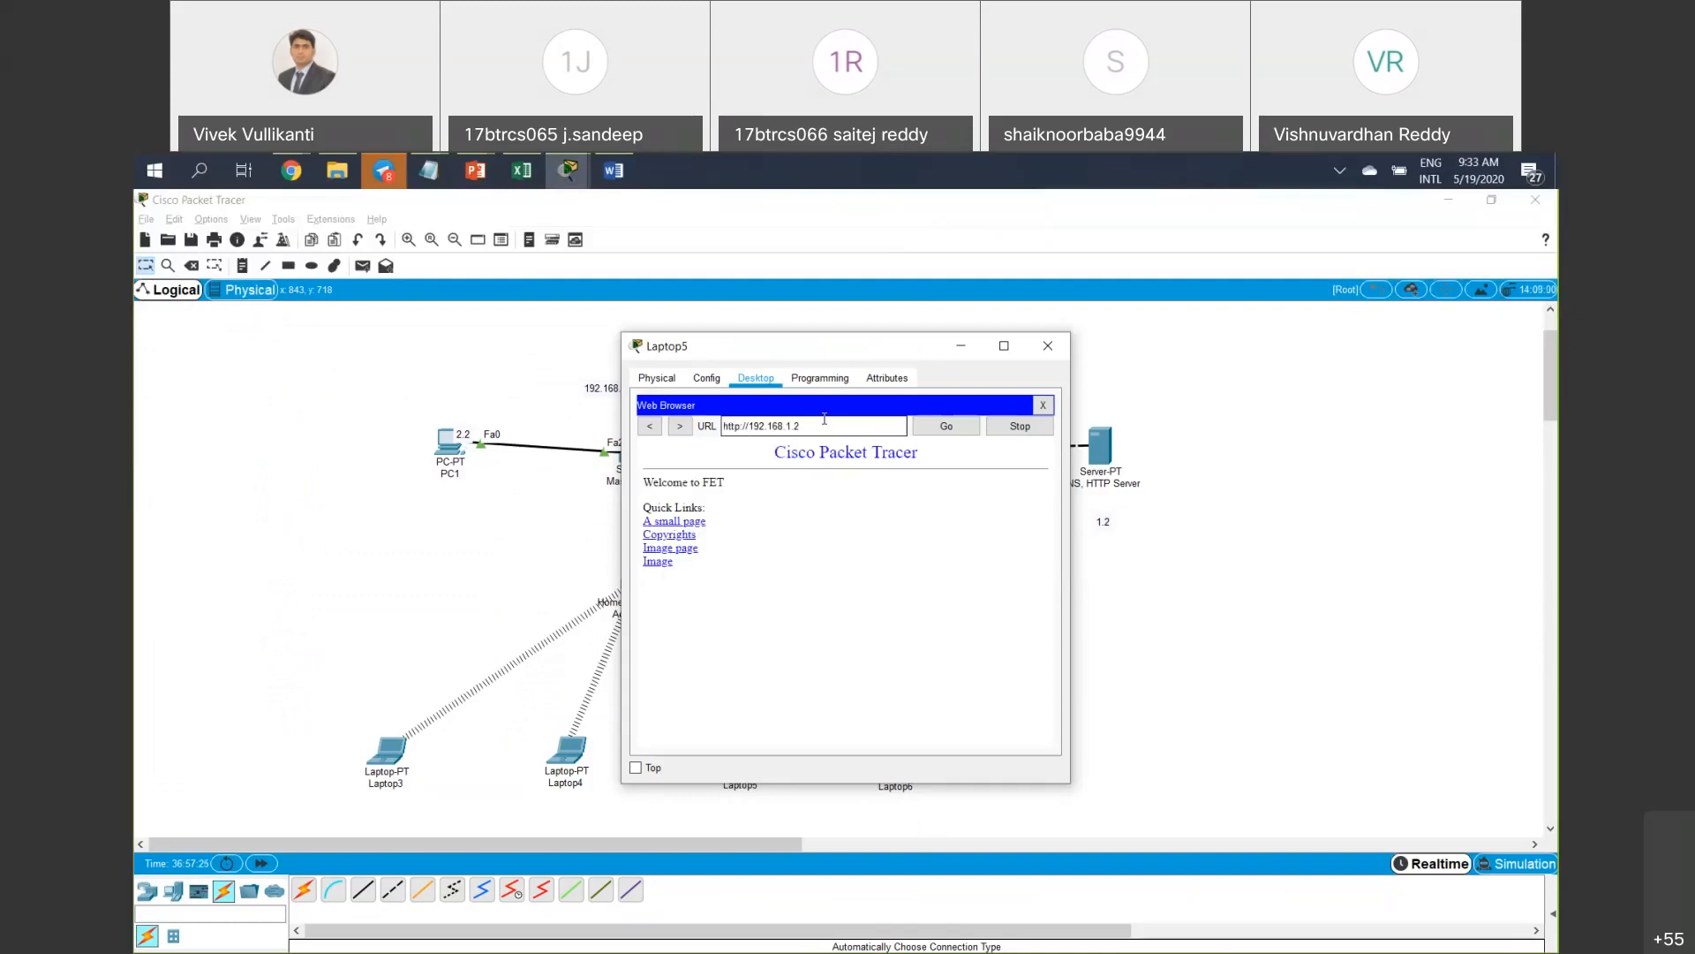
pyautogui.click(1059, 347)
pyautogui.click(898, 753)
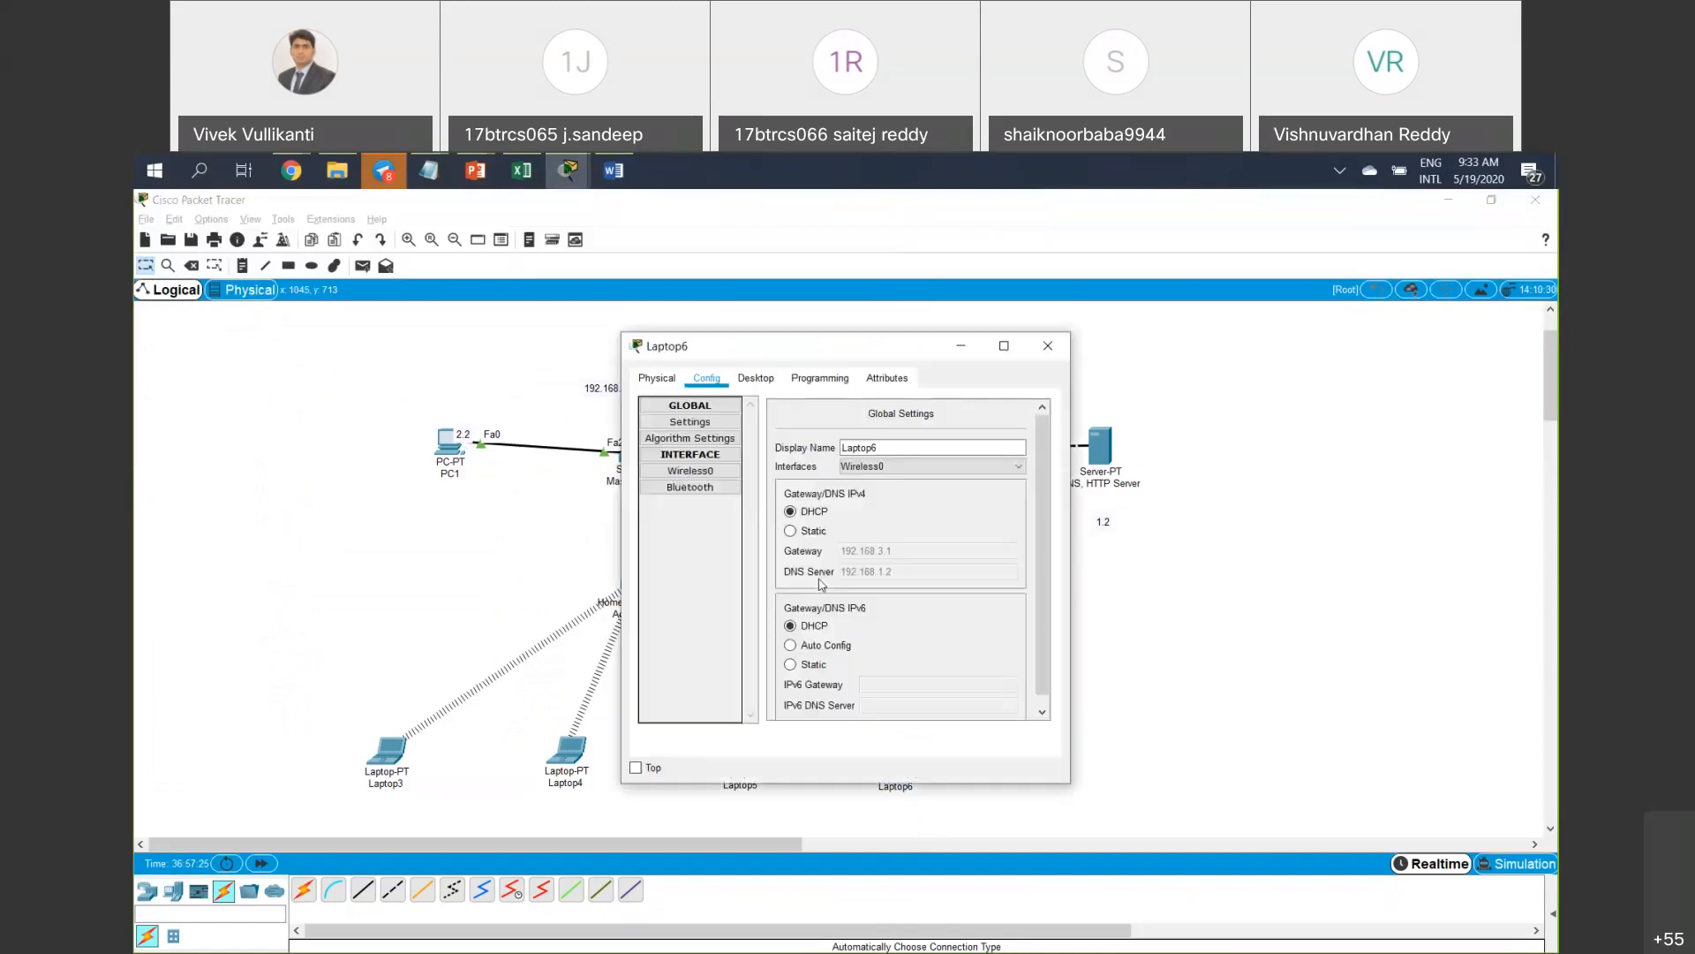
pyautogui.click(756, 378)
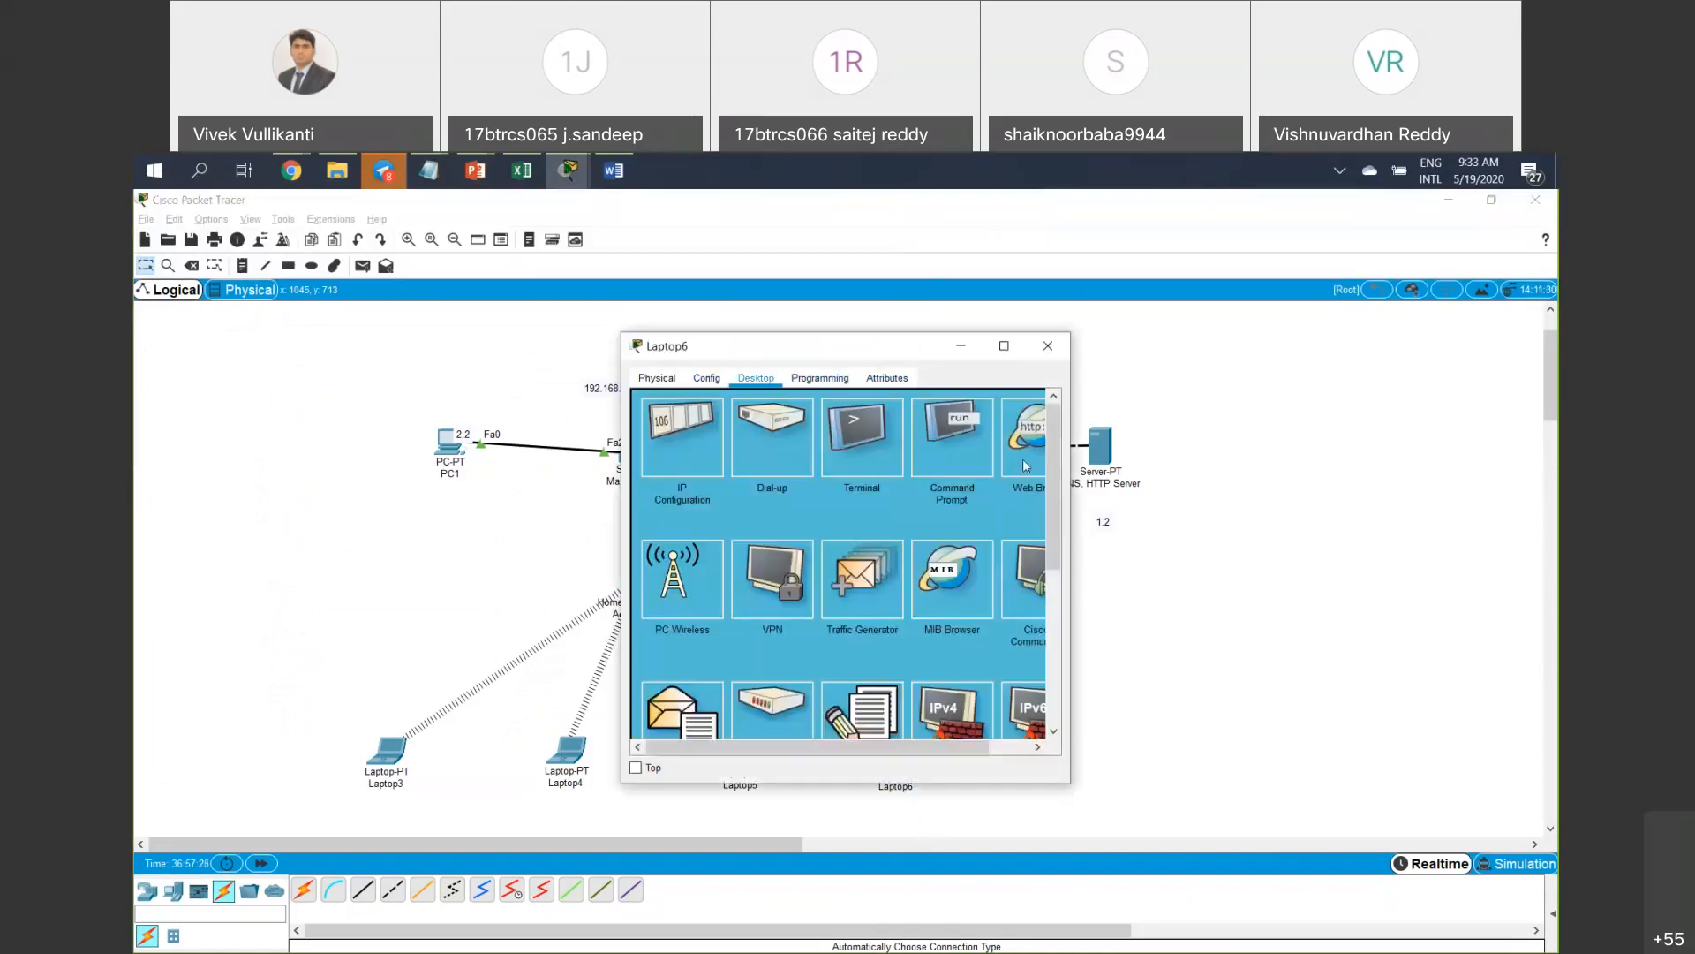
pyautogui.click(1024, 464)
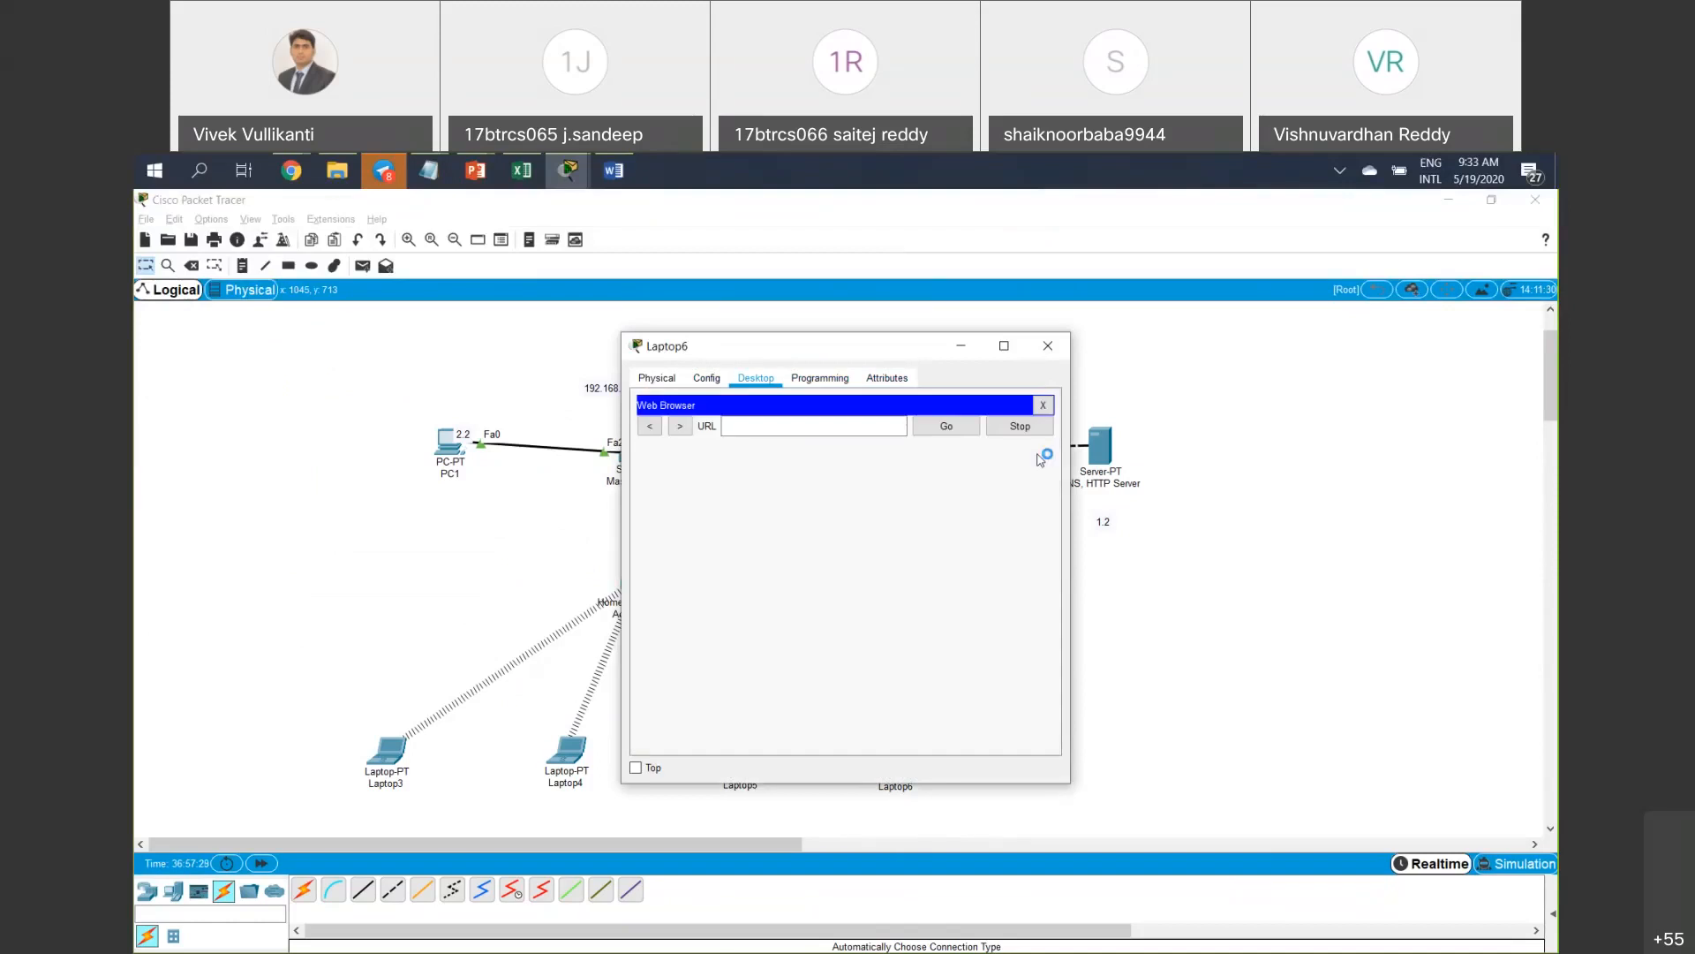
pyautogui.click(839, 427)
pyautogui.write('192')
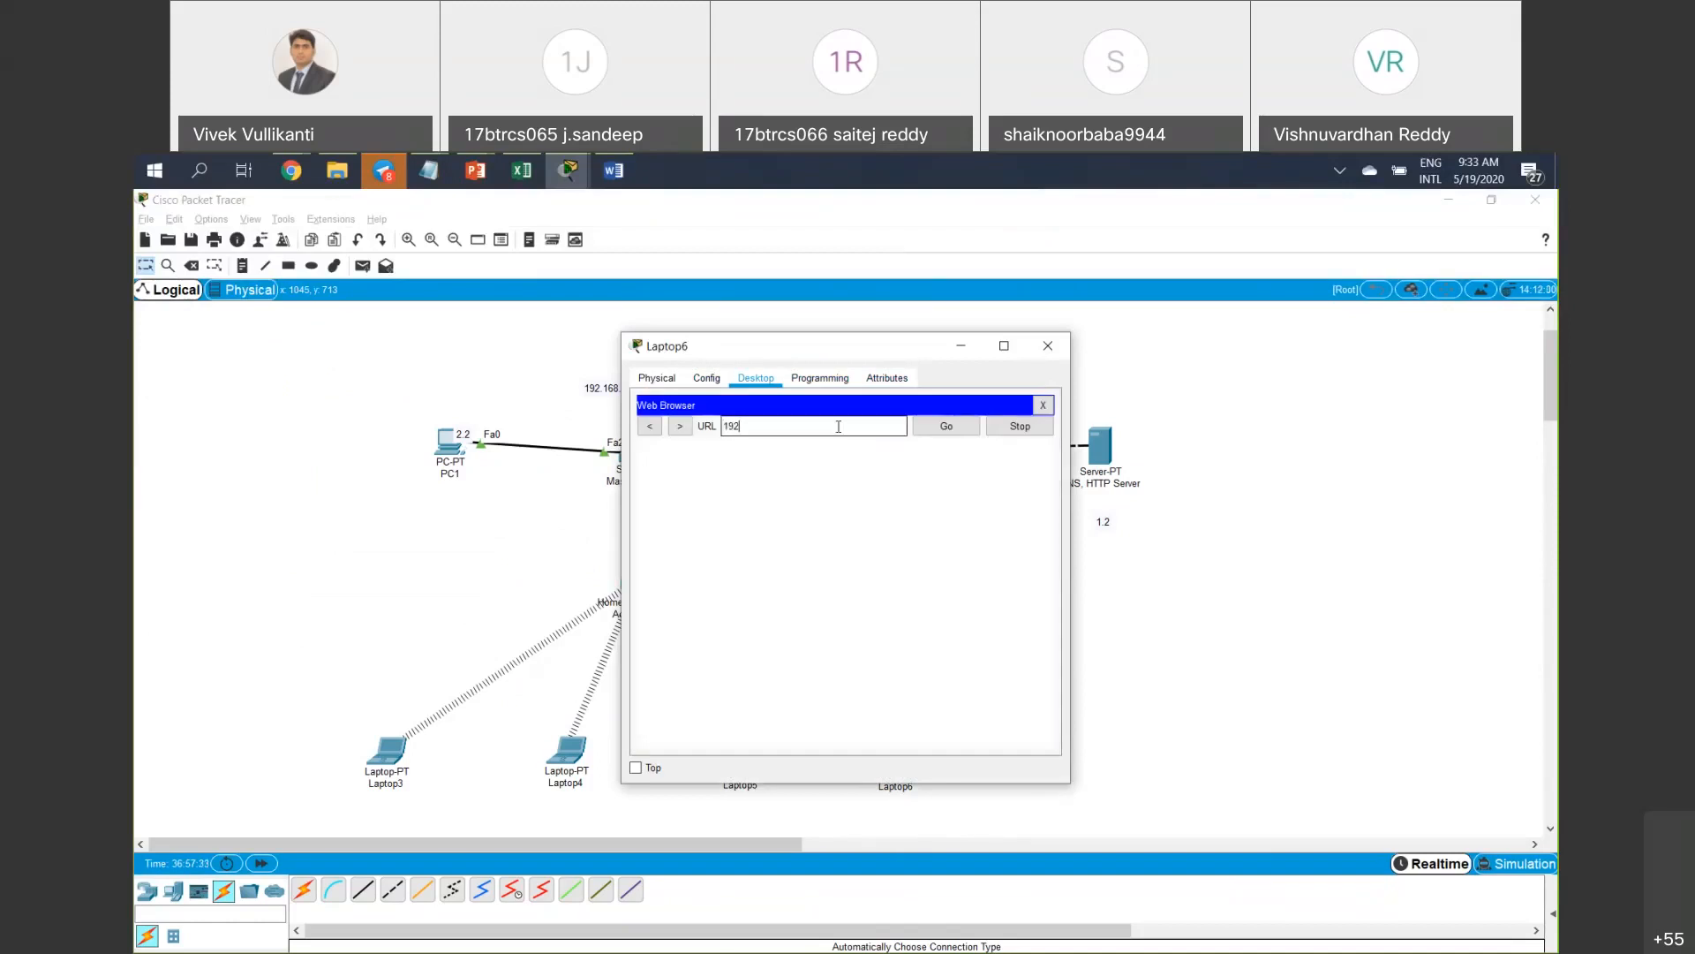
pyautogui.write('.168.1.2')
pyautogui.press('Return')
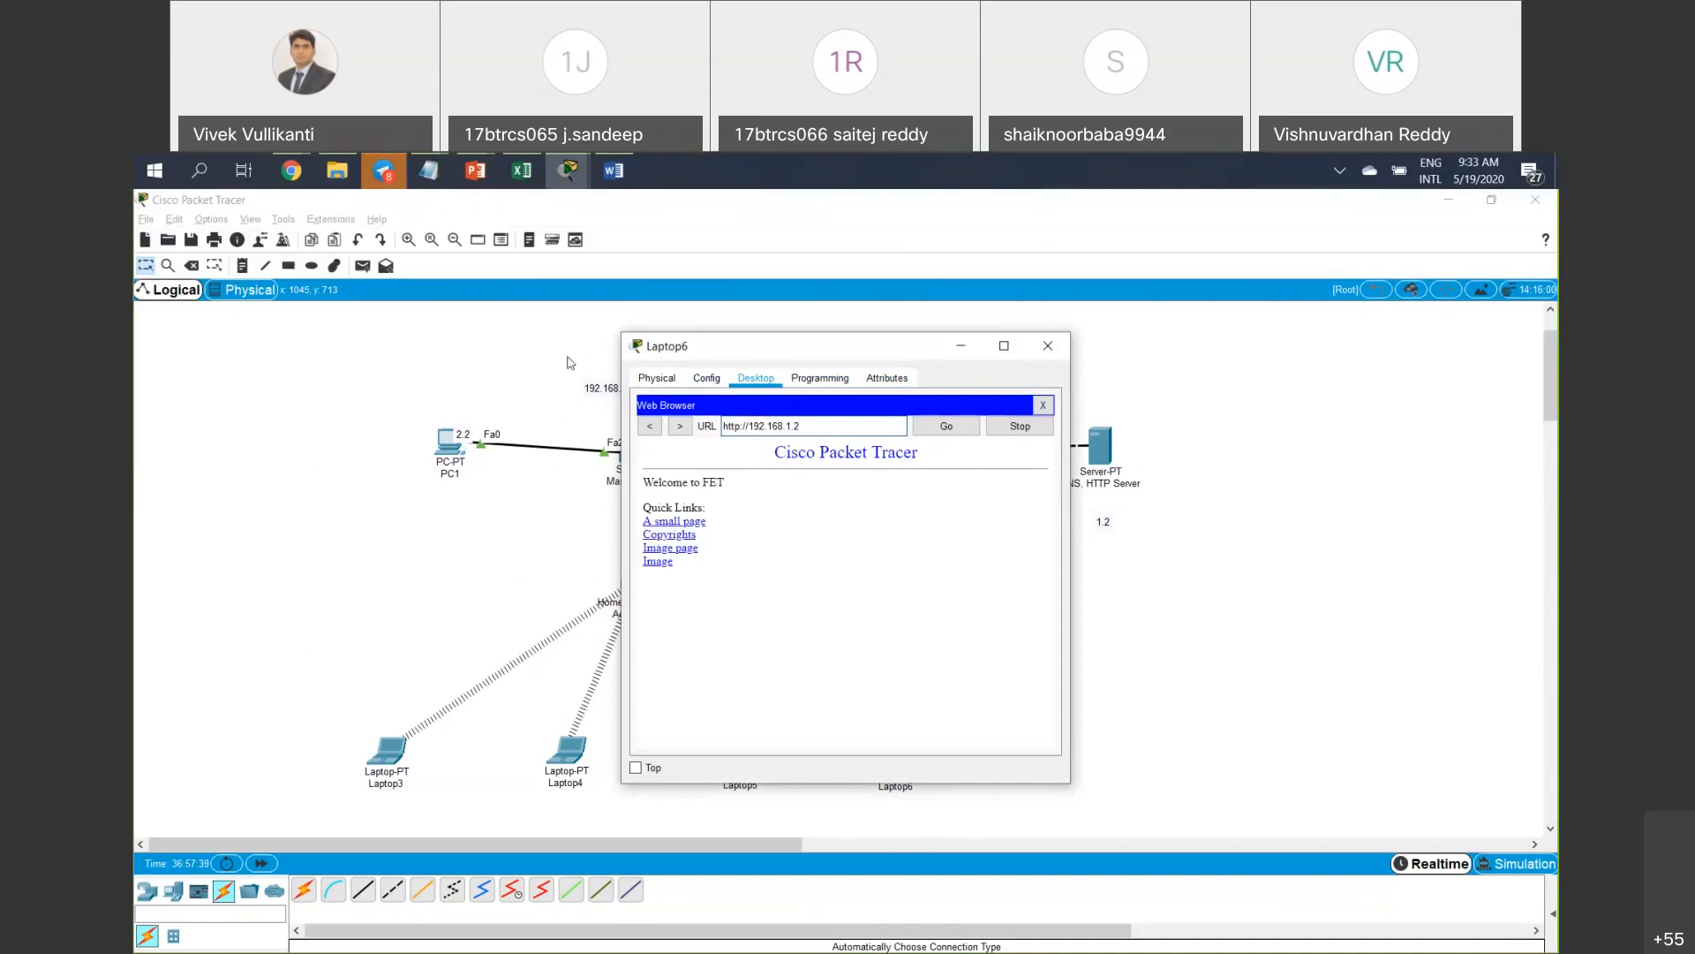
pyautogui.moveTo(795, 347); pyautogui.dragTo(441, 358)
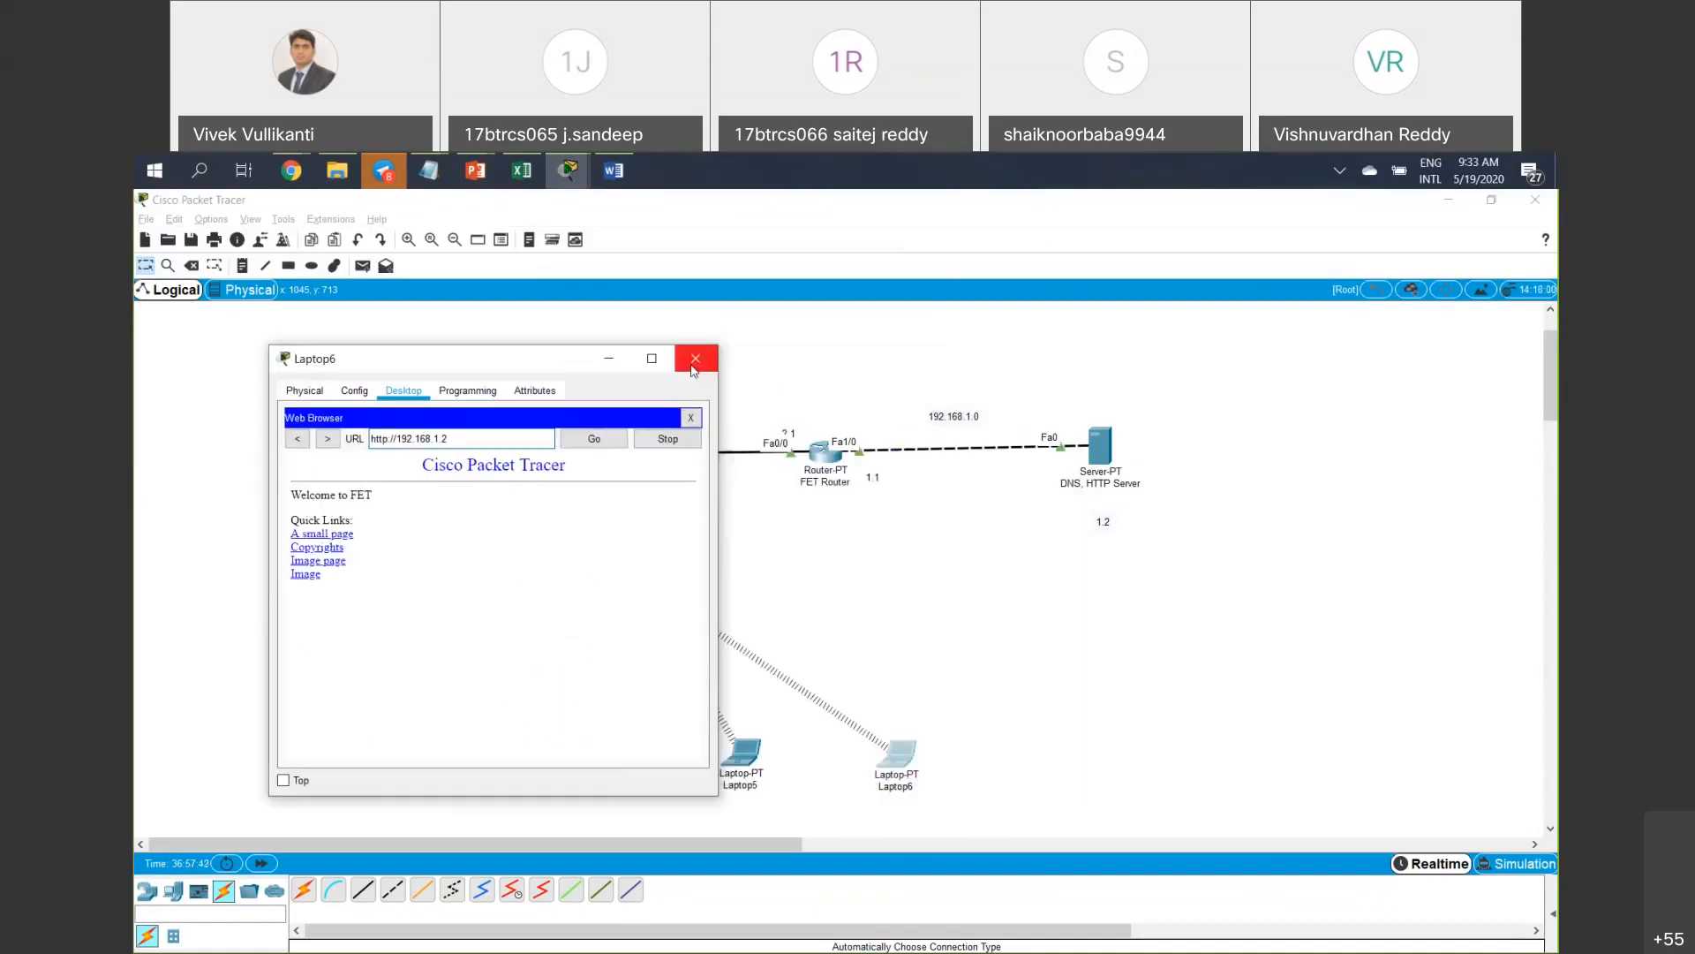
pyautogui.click(694, 362)
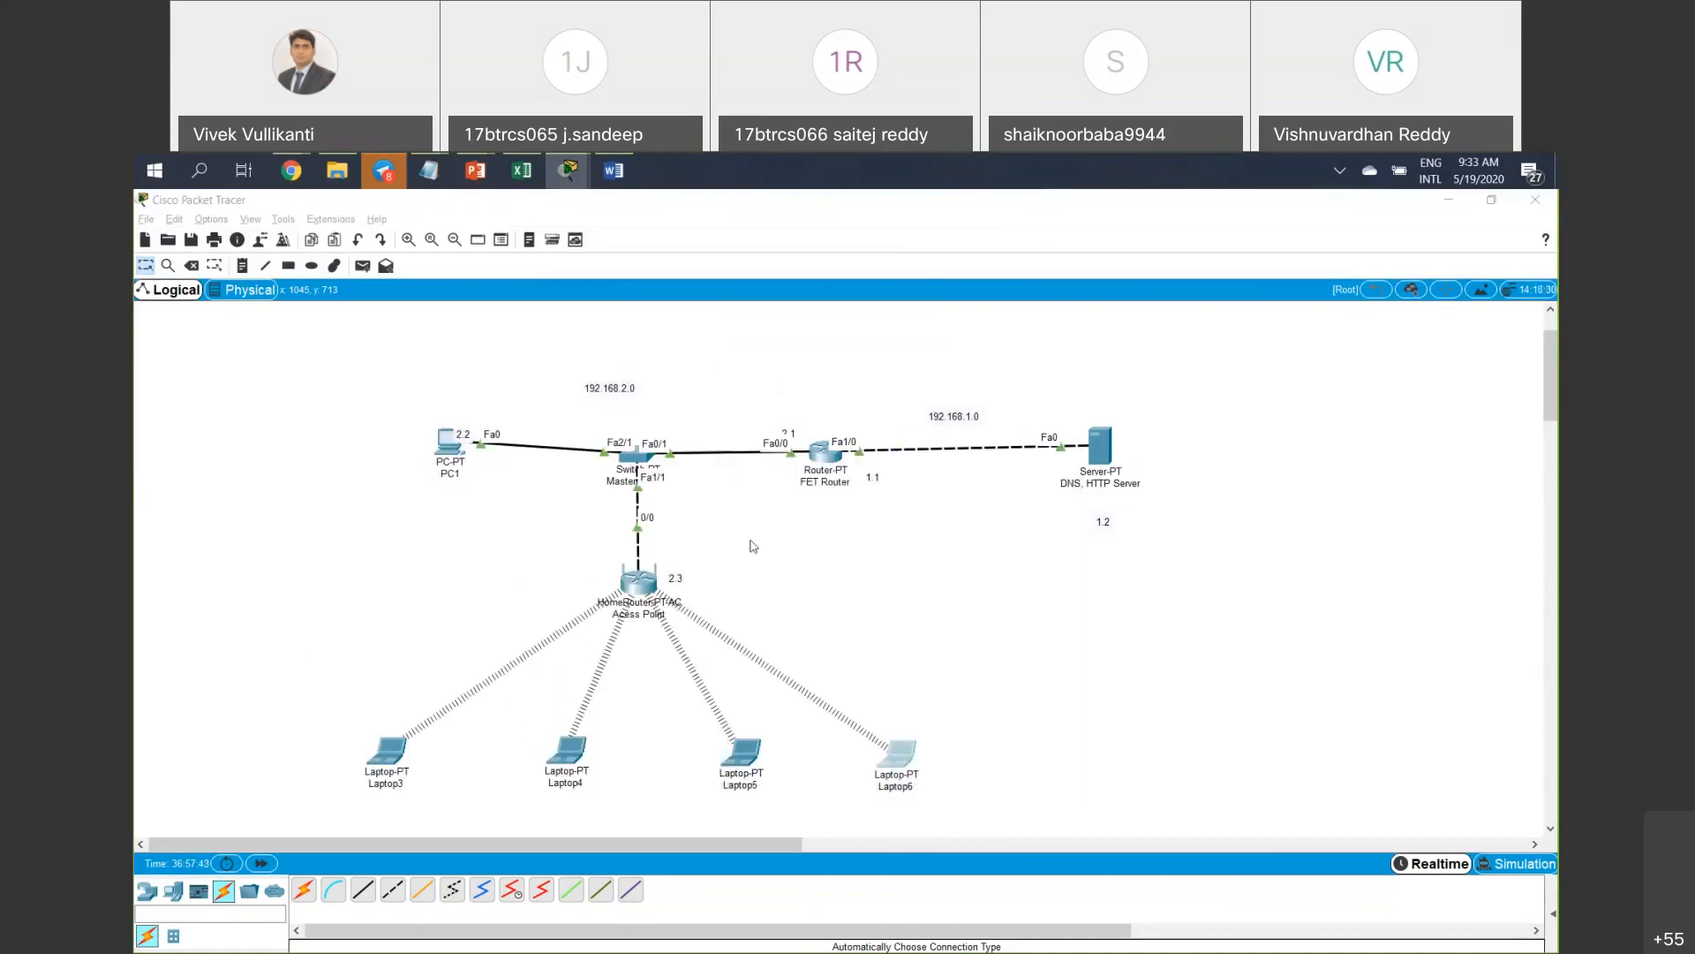
# Try a Specific Time restriction on the access policy, then revert it to Always and save.
pyautogui.click(637, 585)
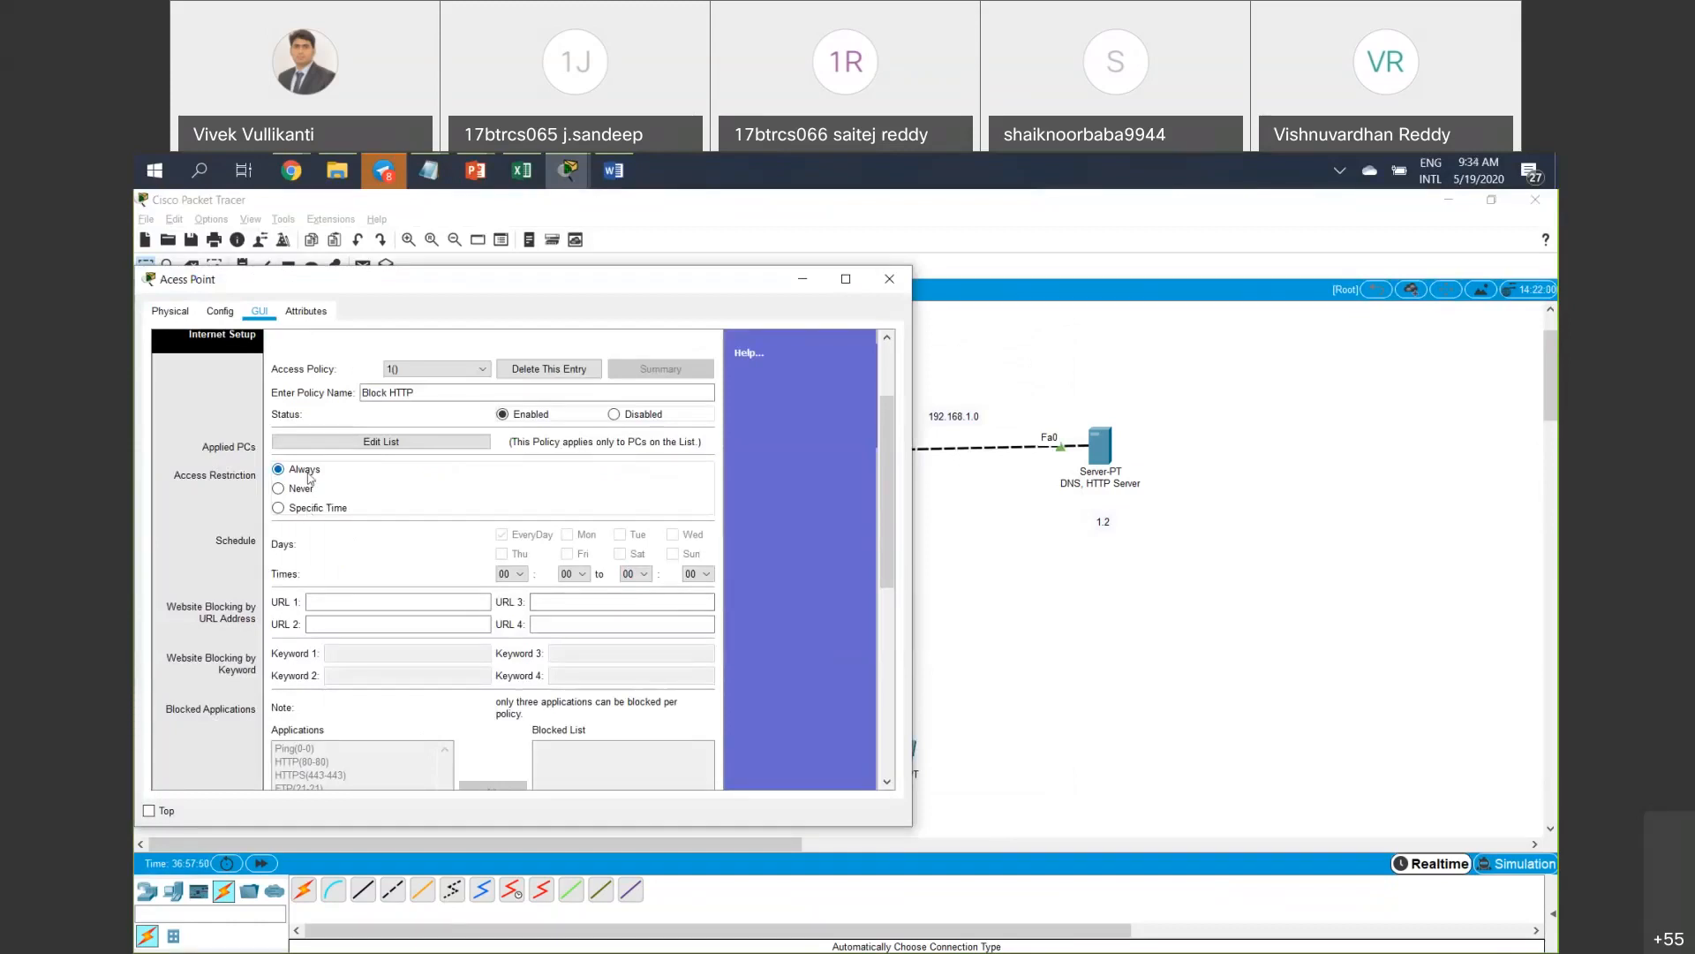
pyautogui.click(304, 510)
pyautogui.scroll(-3, 664, 785)
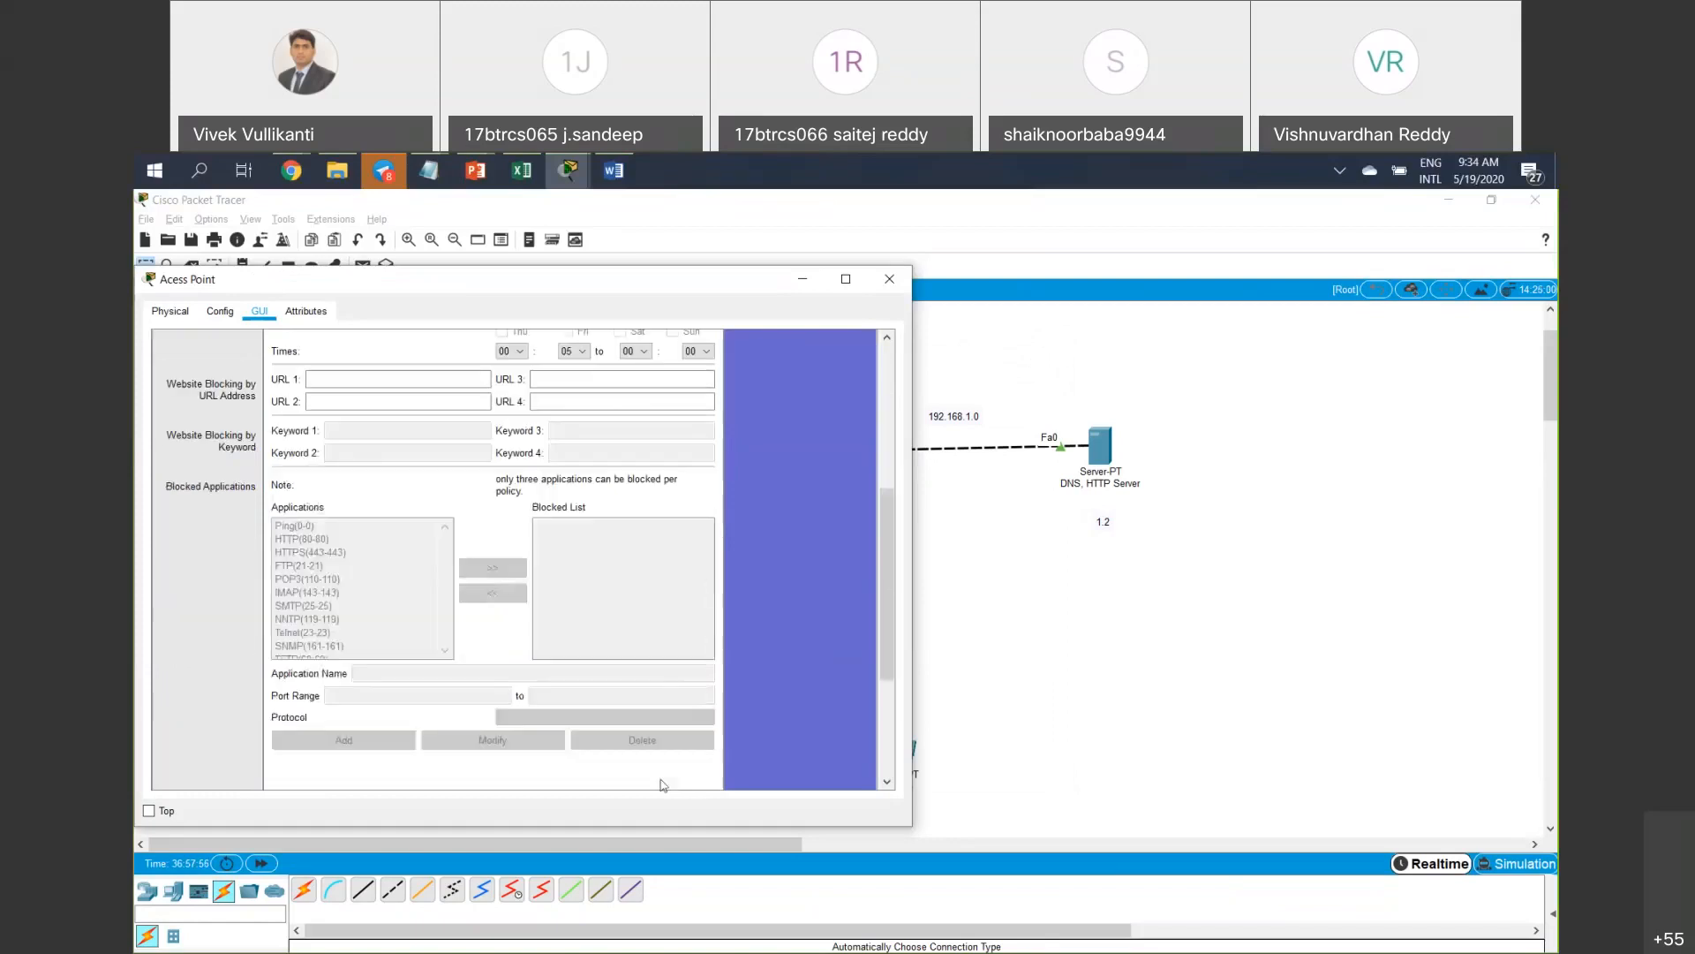
pyautogui.scroll(-3, 664, 785)
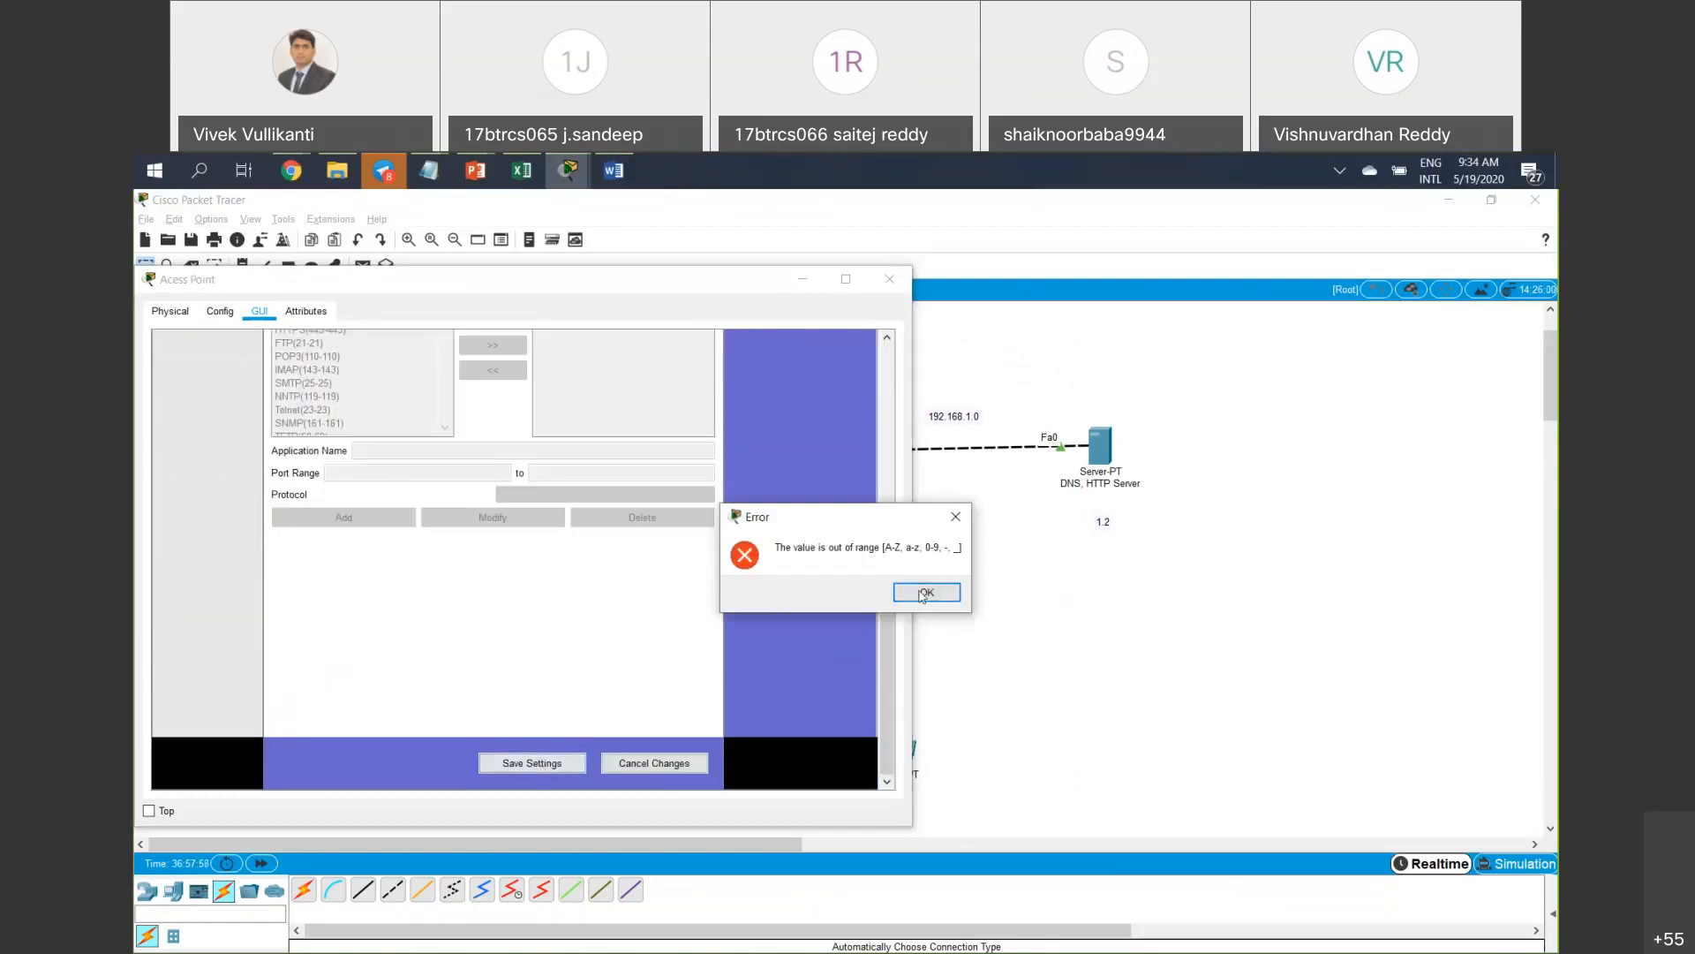
pyautogui.click(914, 590)
pyautogui.scroll(5, 648, 535)
pyautogui.click(302, 473)
pyautogui.scroll(-4, 427, 504)
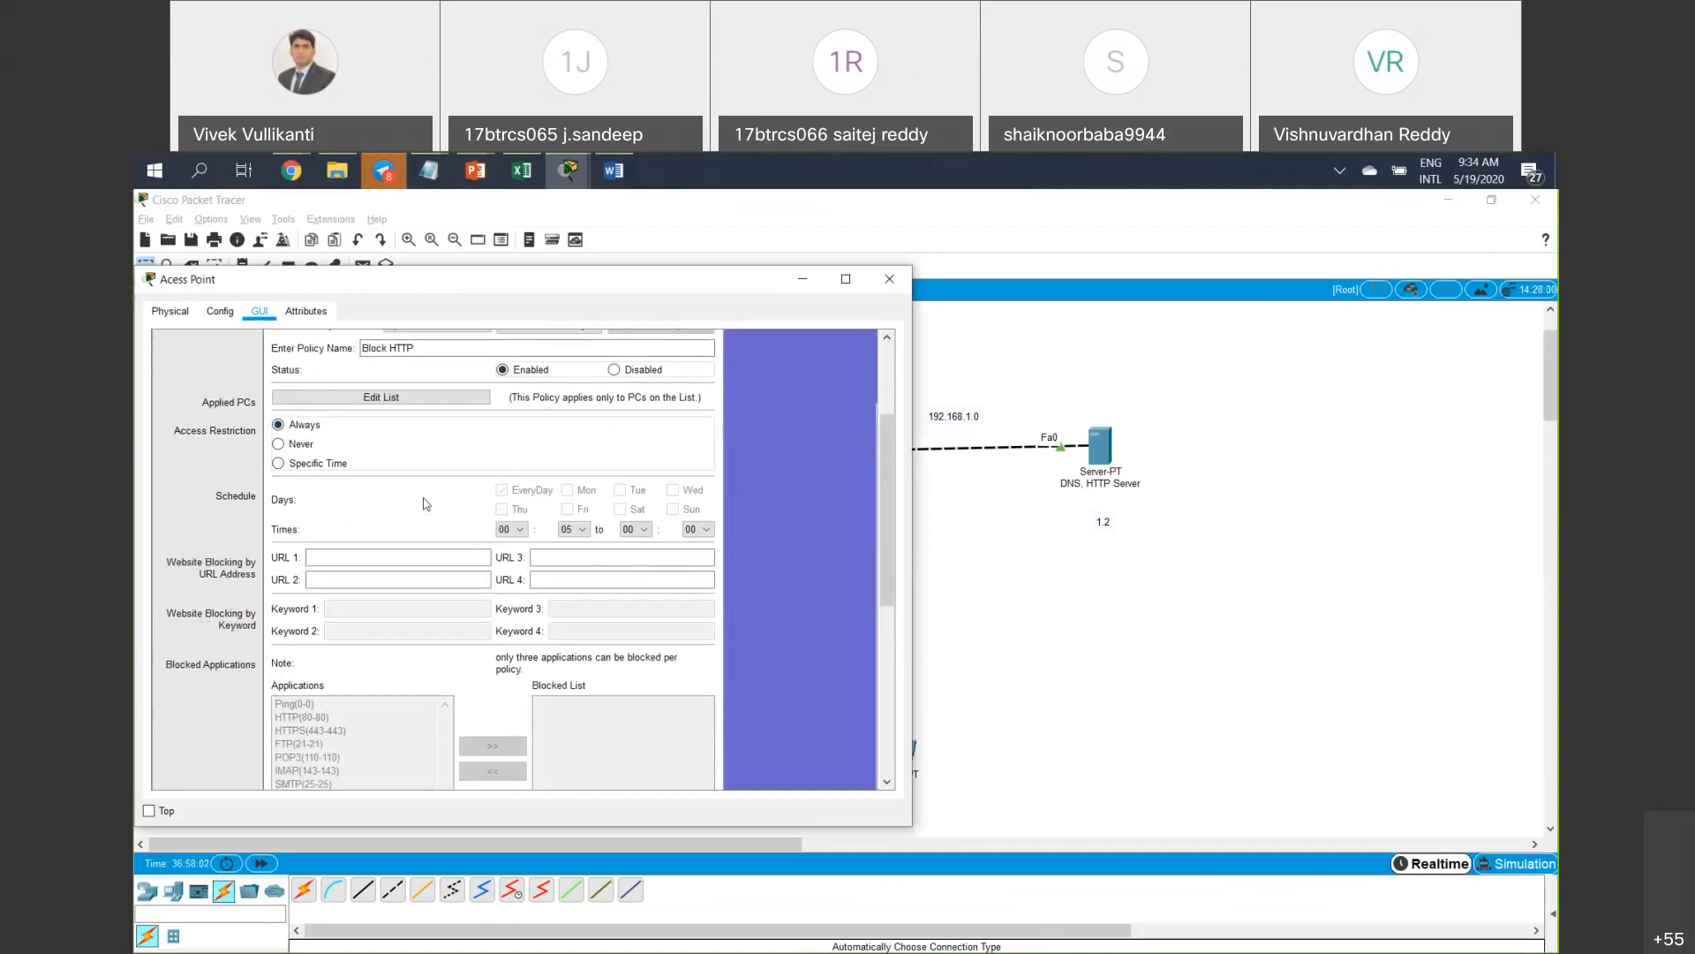
pyautogui.scroll(-1, 446, 483)
pyautogui.click(569, 764)
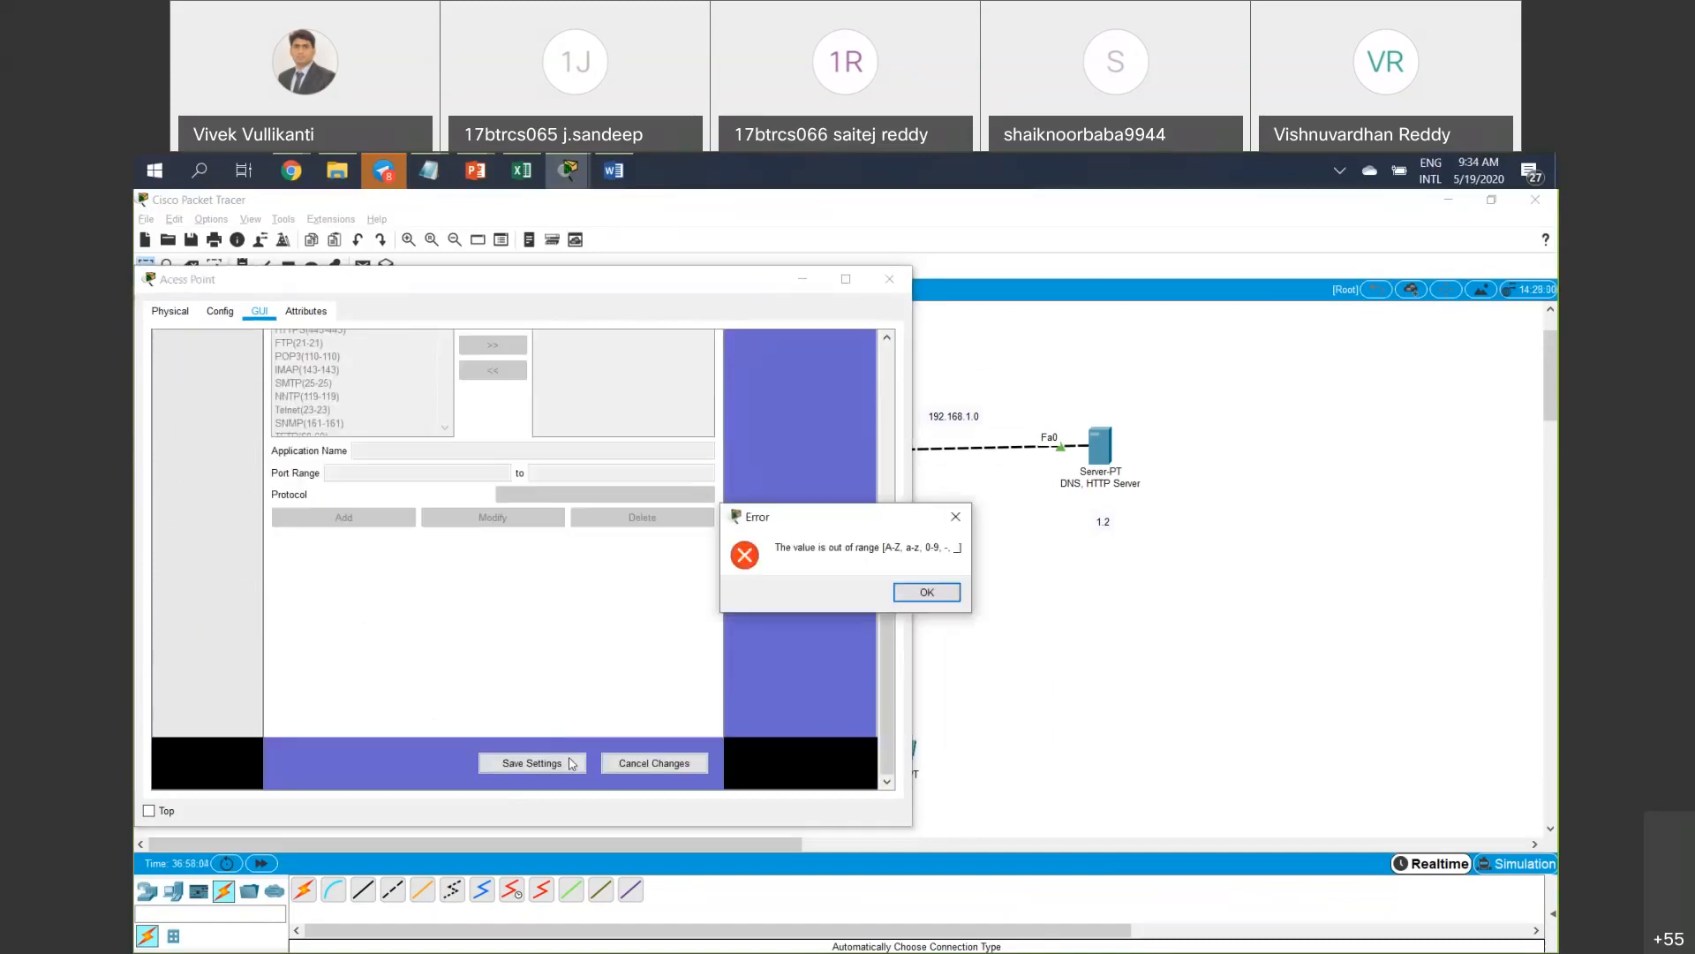
pyautogui.click(924, 593)
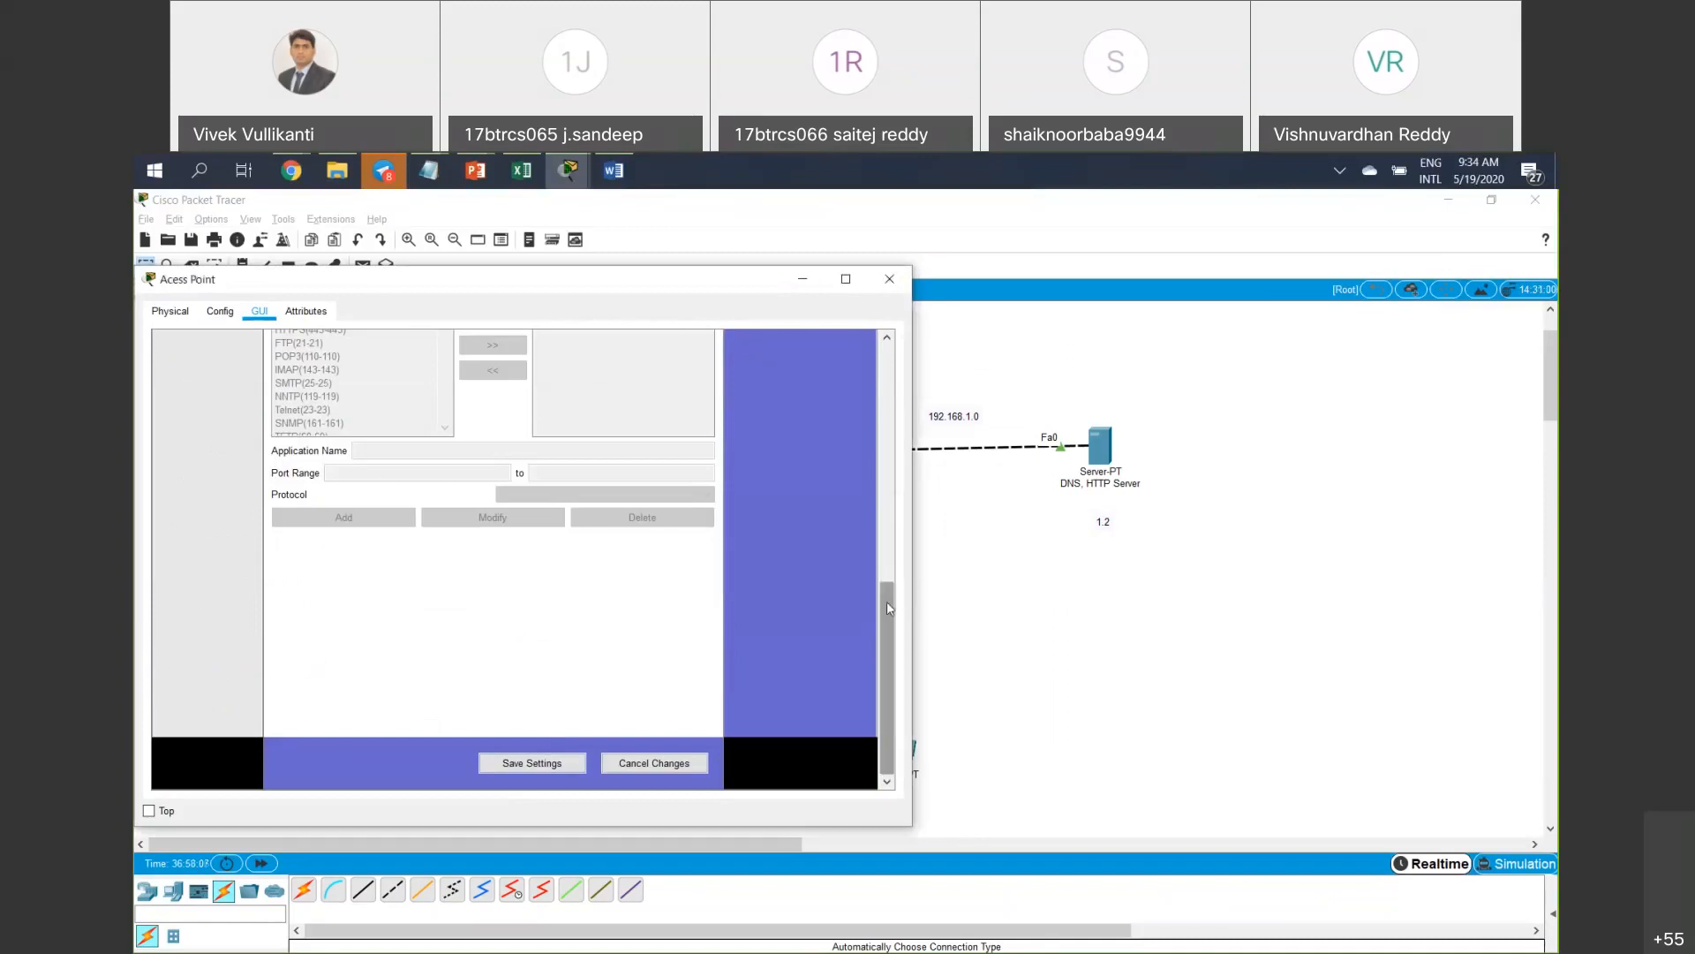
pyautogui.scroll(5, 890, 608)
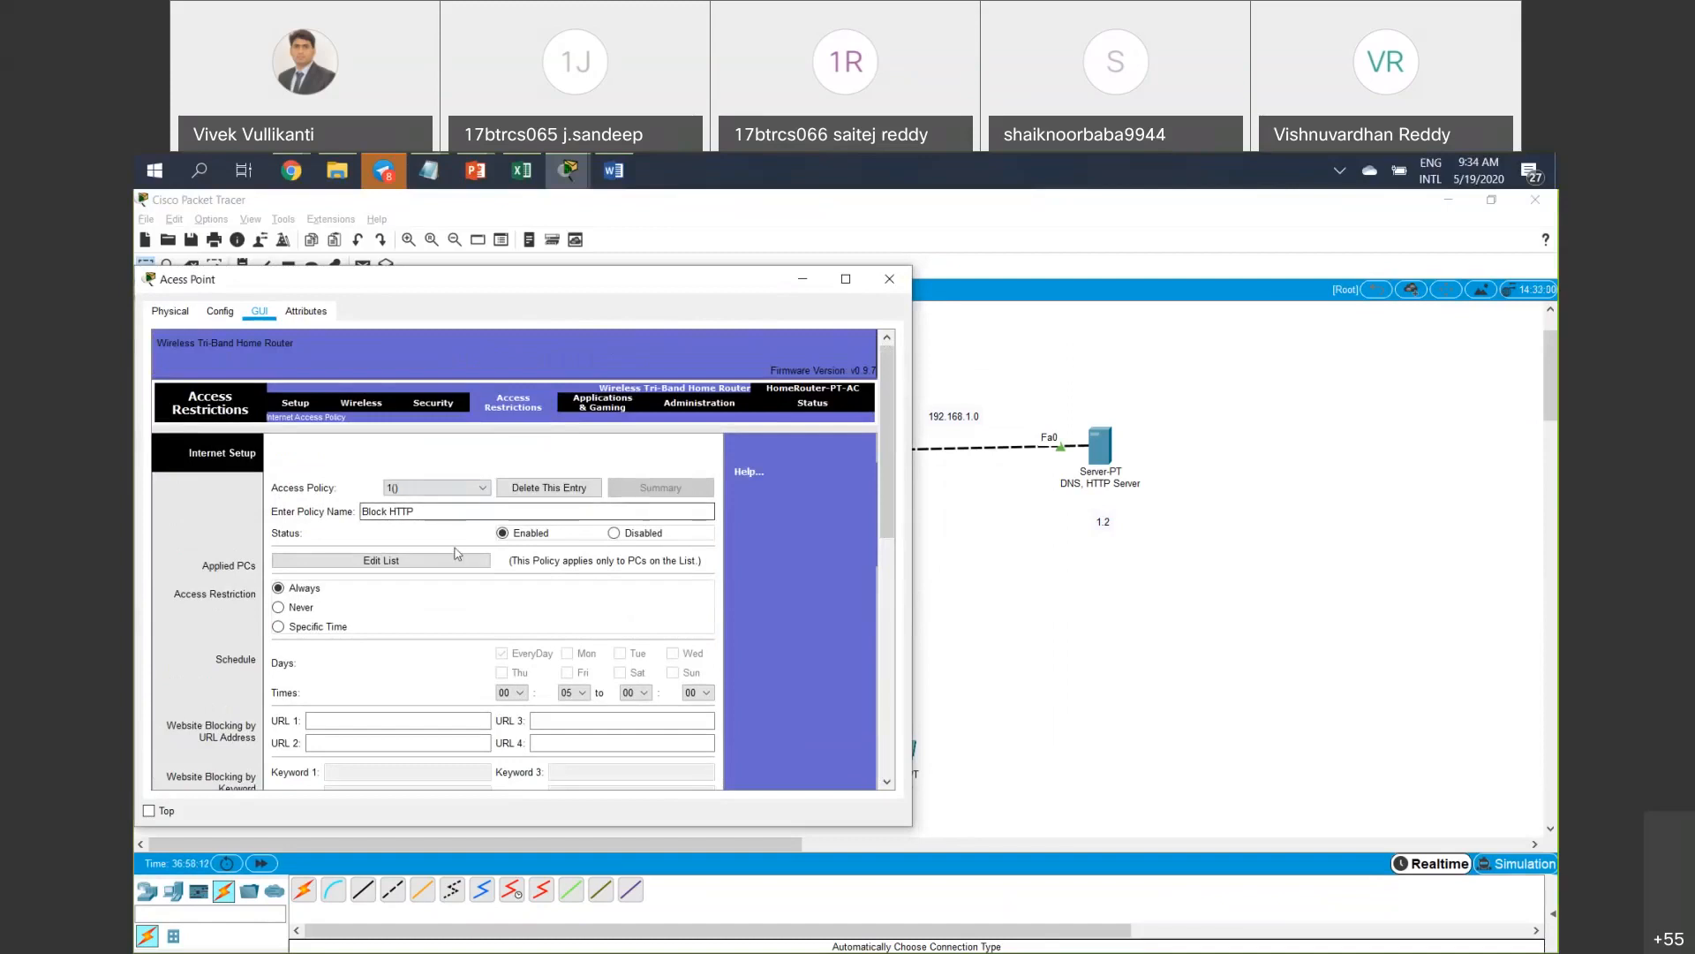
# Rename the access policy from HTTP to 'http', then bring up Laptop5's desktop.
pyautogui.moveTo(415, 512); pyautogui.dragTo(389, 513)
pyautogui.press('BackSpace')
pyautogui.press('BackSpace')
pyautogui.press('BackSpace')
pyautogui.press('BackSpace')
pyautogui.press('BackSpace')
pyautogui.press('BackSpace')
pyautogui.write('hh')
pyautogui.press('BackSpace')
pyautogui.write('ttp')
pyautogui.scroll(-1, 424, 614)
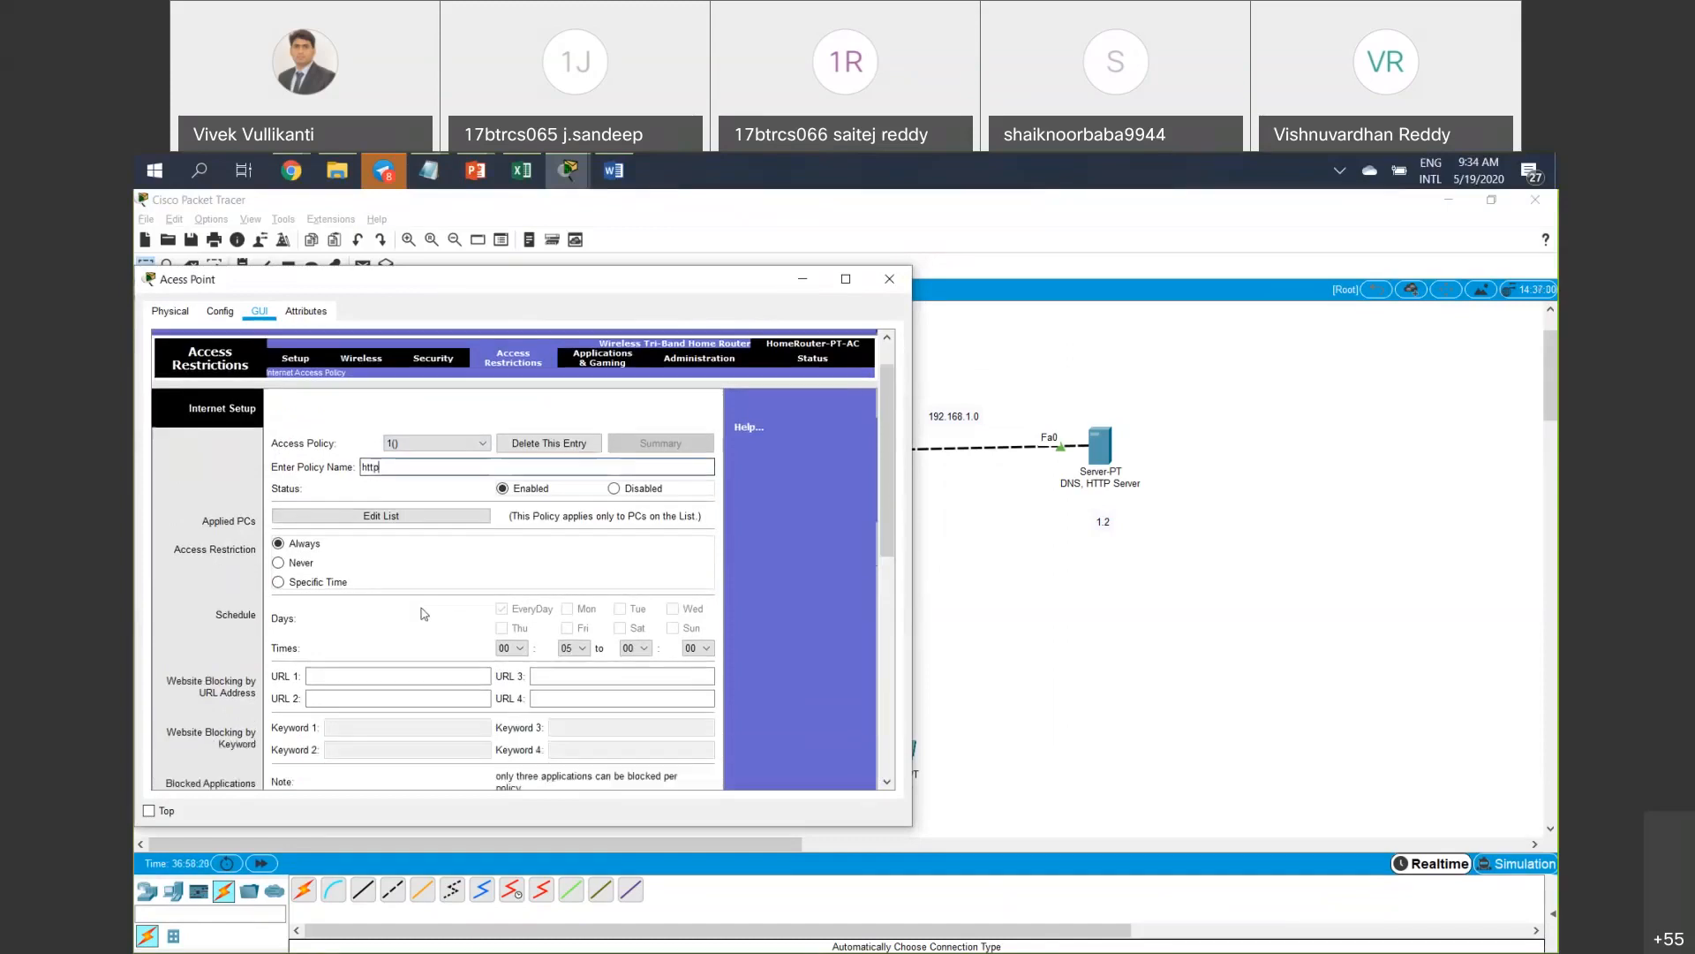
pyautogui.scroll(-10, 424, 613)
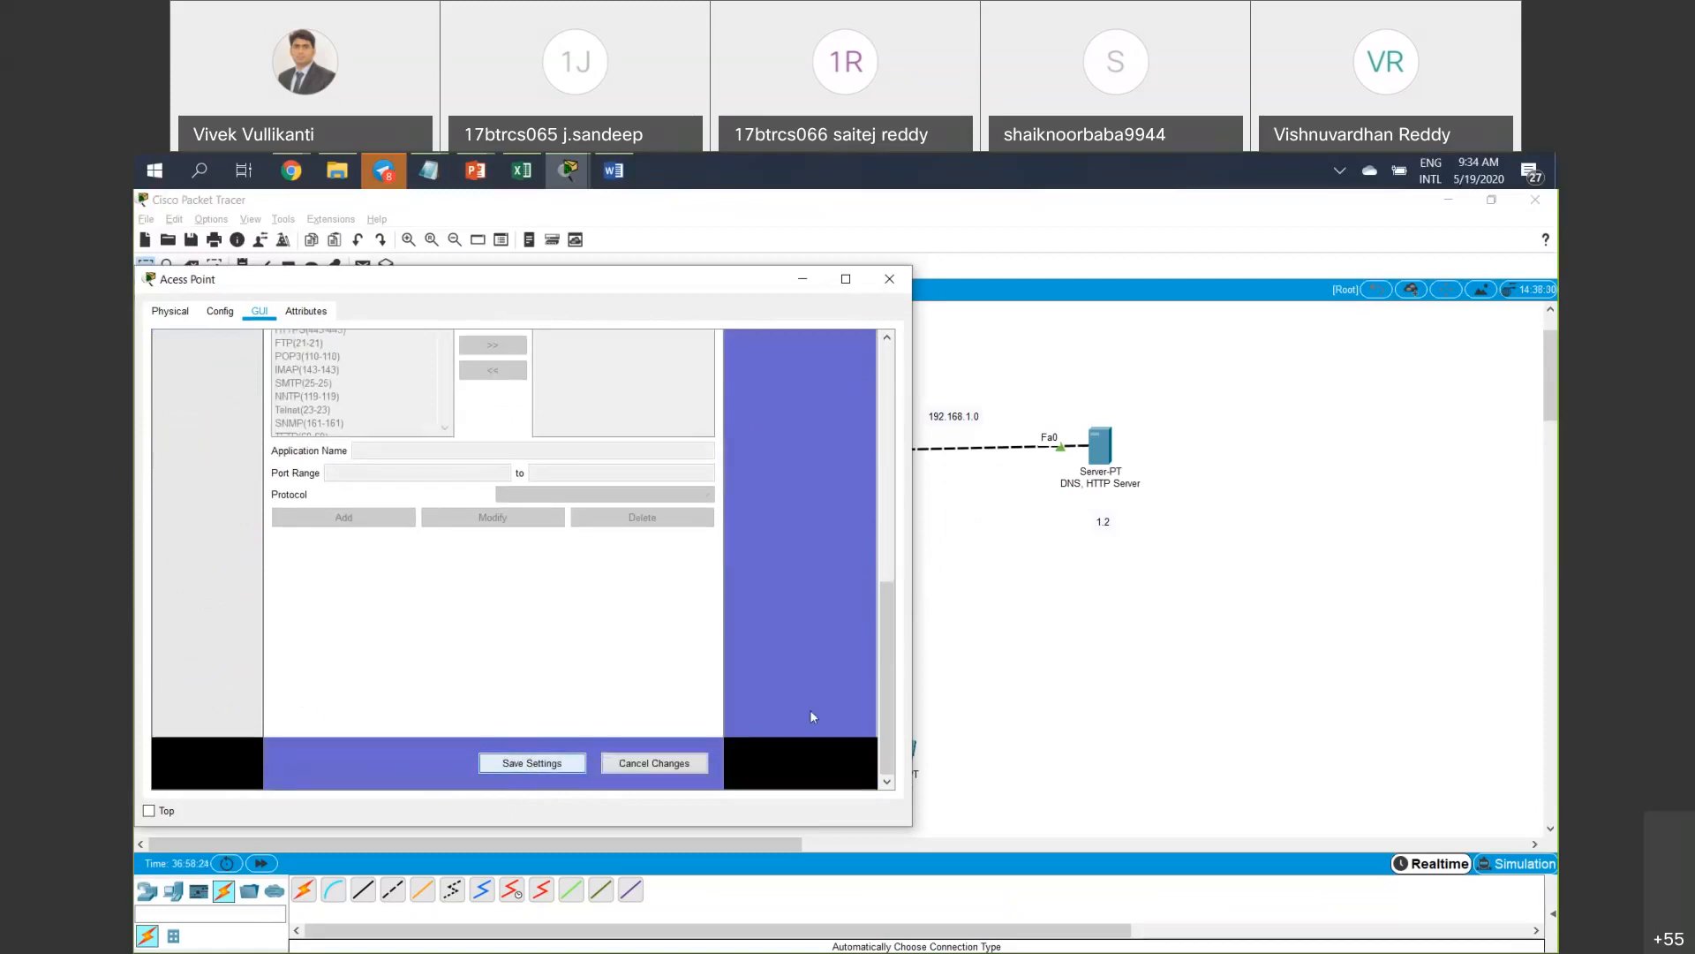
pyautogui.click(934, 678)
pyautogui.click(745, 764)
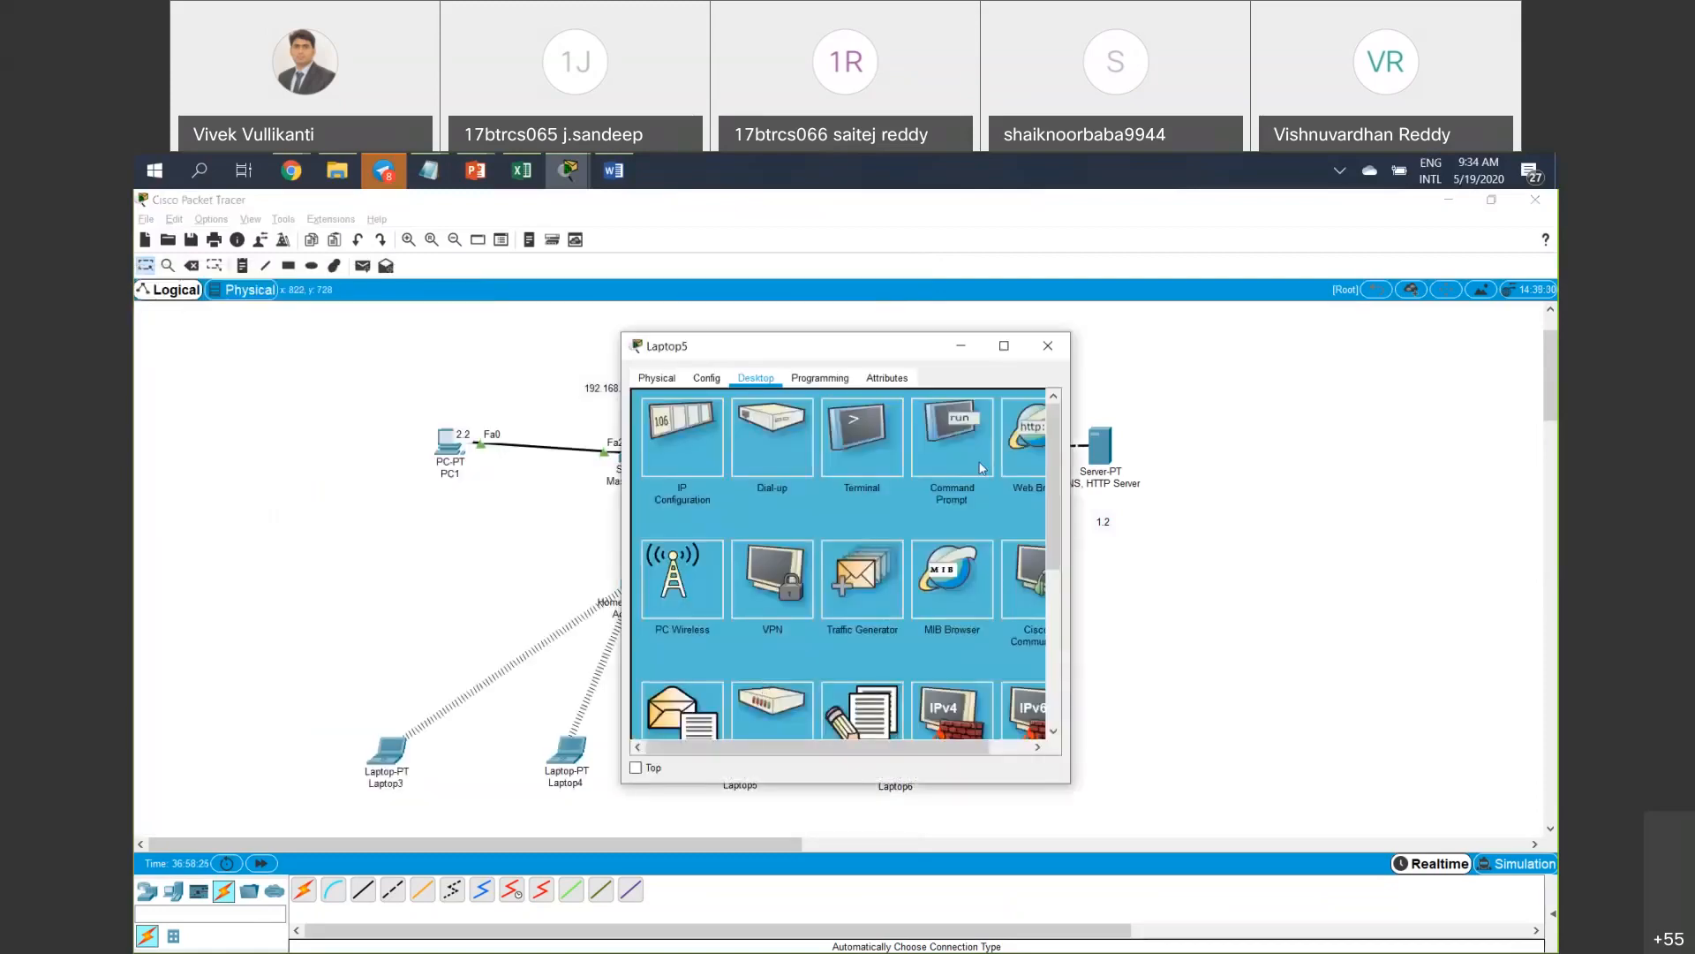
# Load 192.168.1.2 in Laptop5's web browser, which still shows the Welcome to FET page.
pyautogui.click(1025, 442)
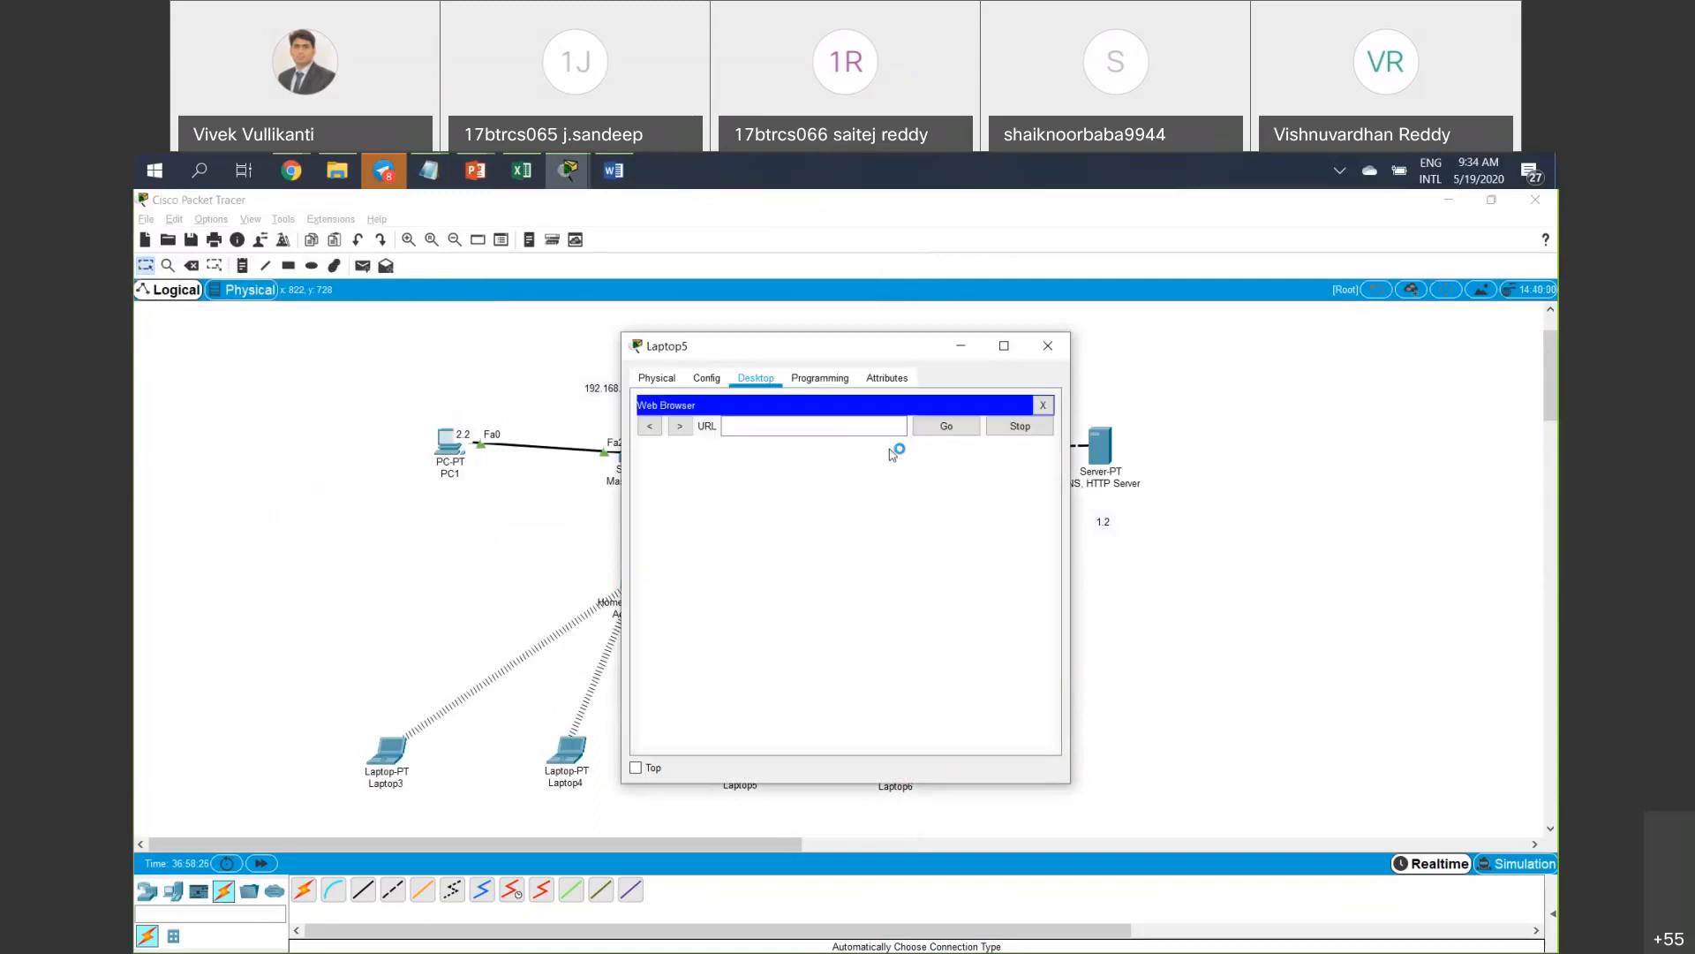
pyautogui.write('00:00:00:00:00:00')
pyautogui.hotkey('ctrl', 'z')
pyautogui.write('192.168.1.2')
pyautogui.press('Return')
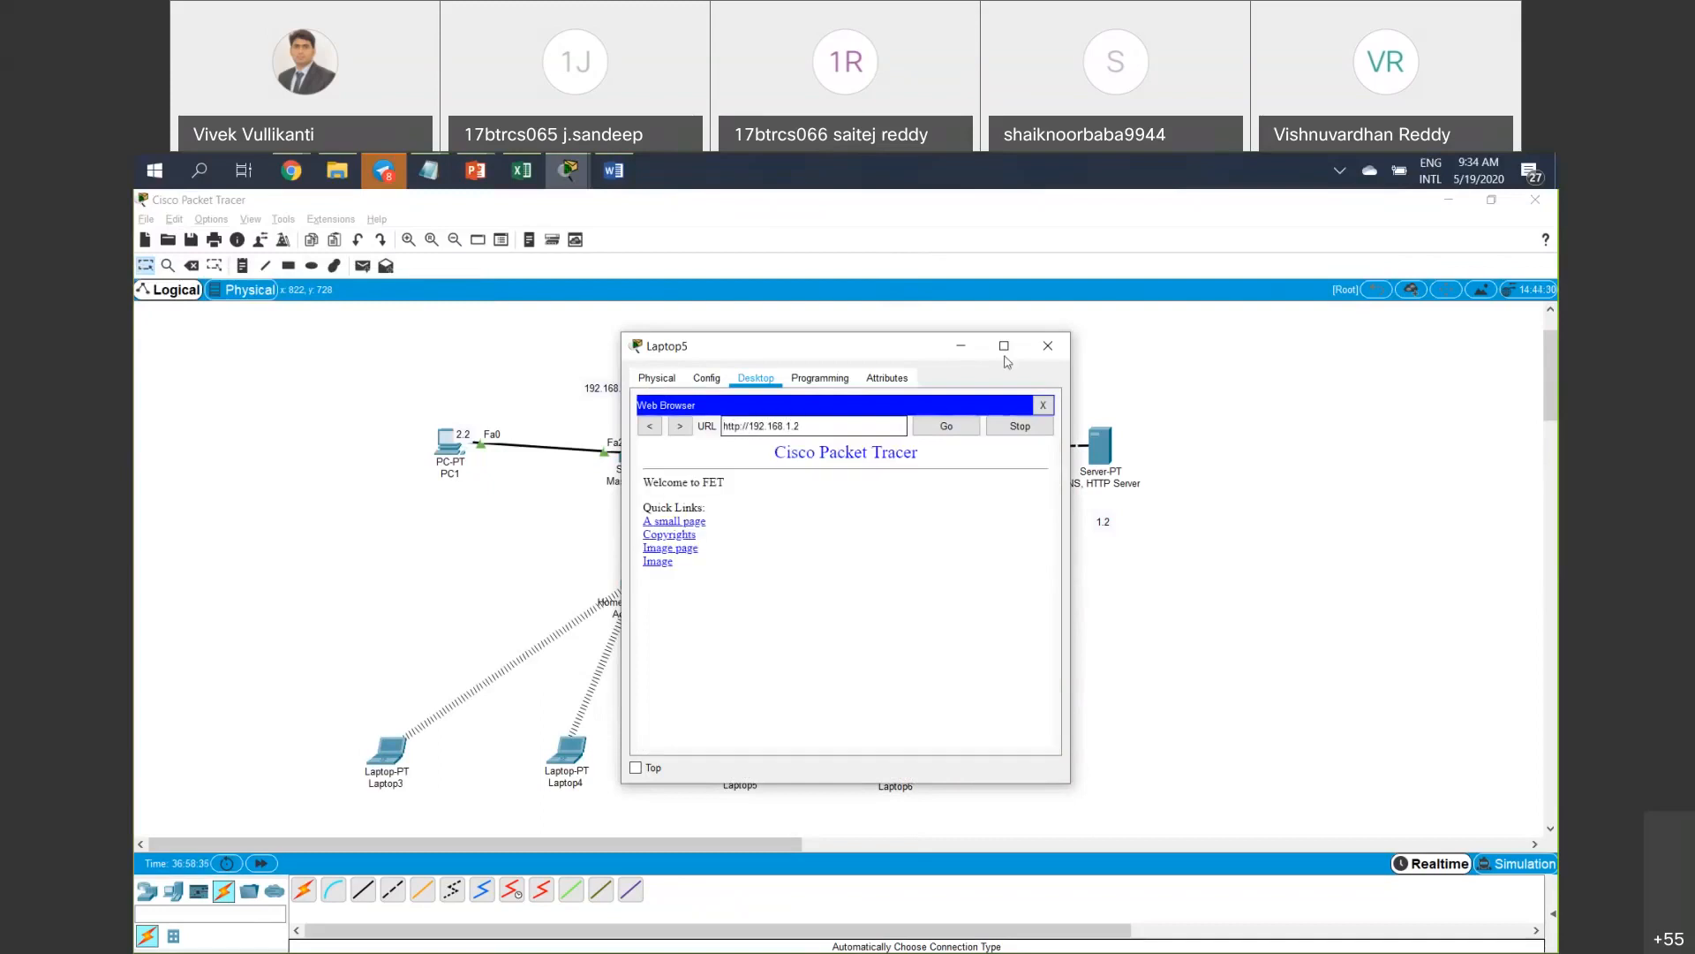
pyautogui.click(1048, 346)
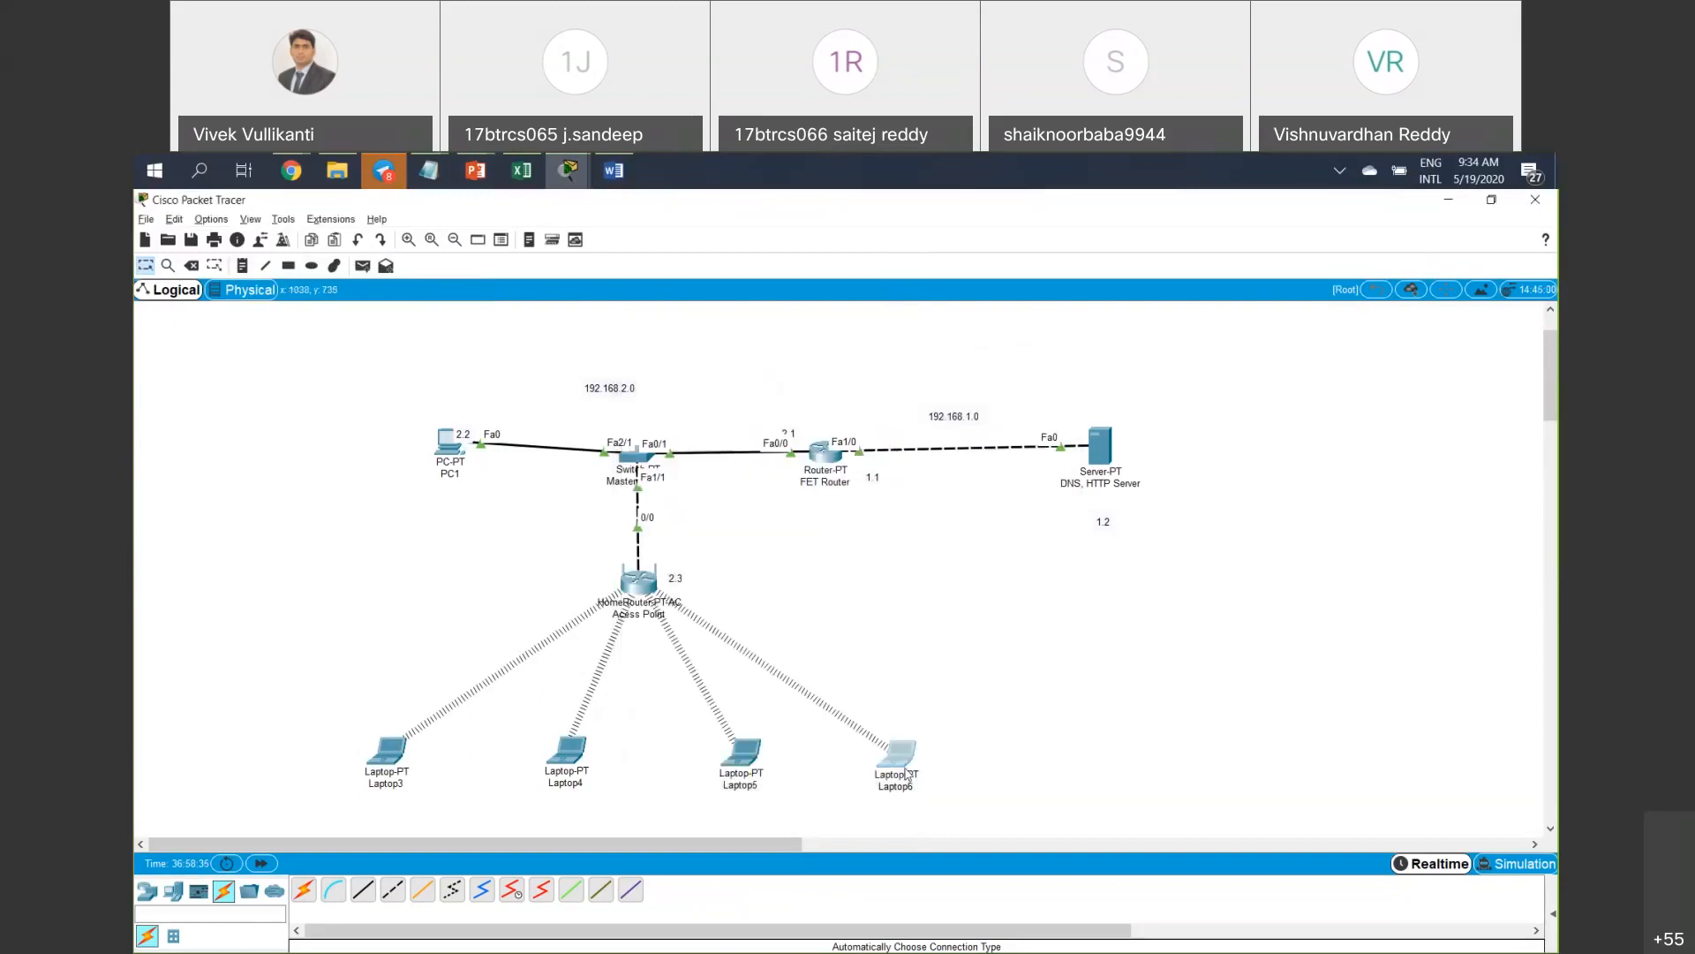
pyautogui.click(907, 774)
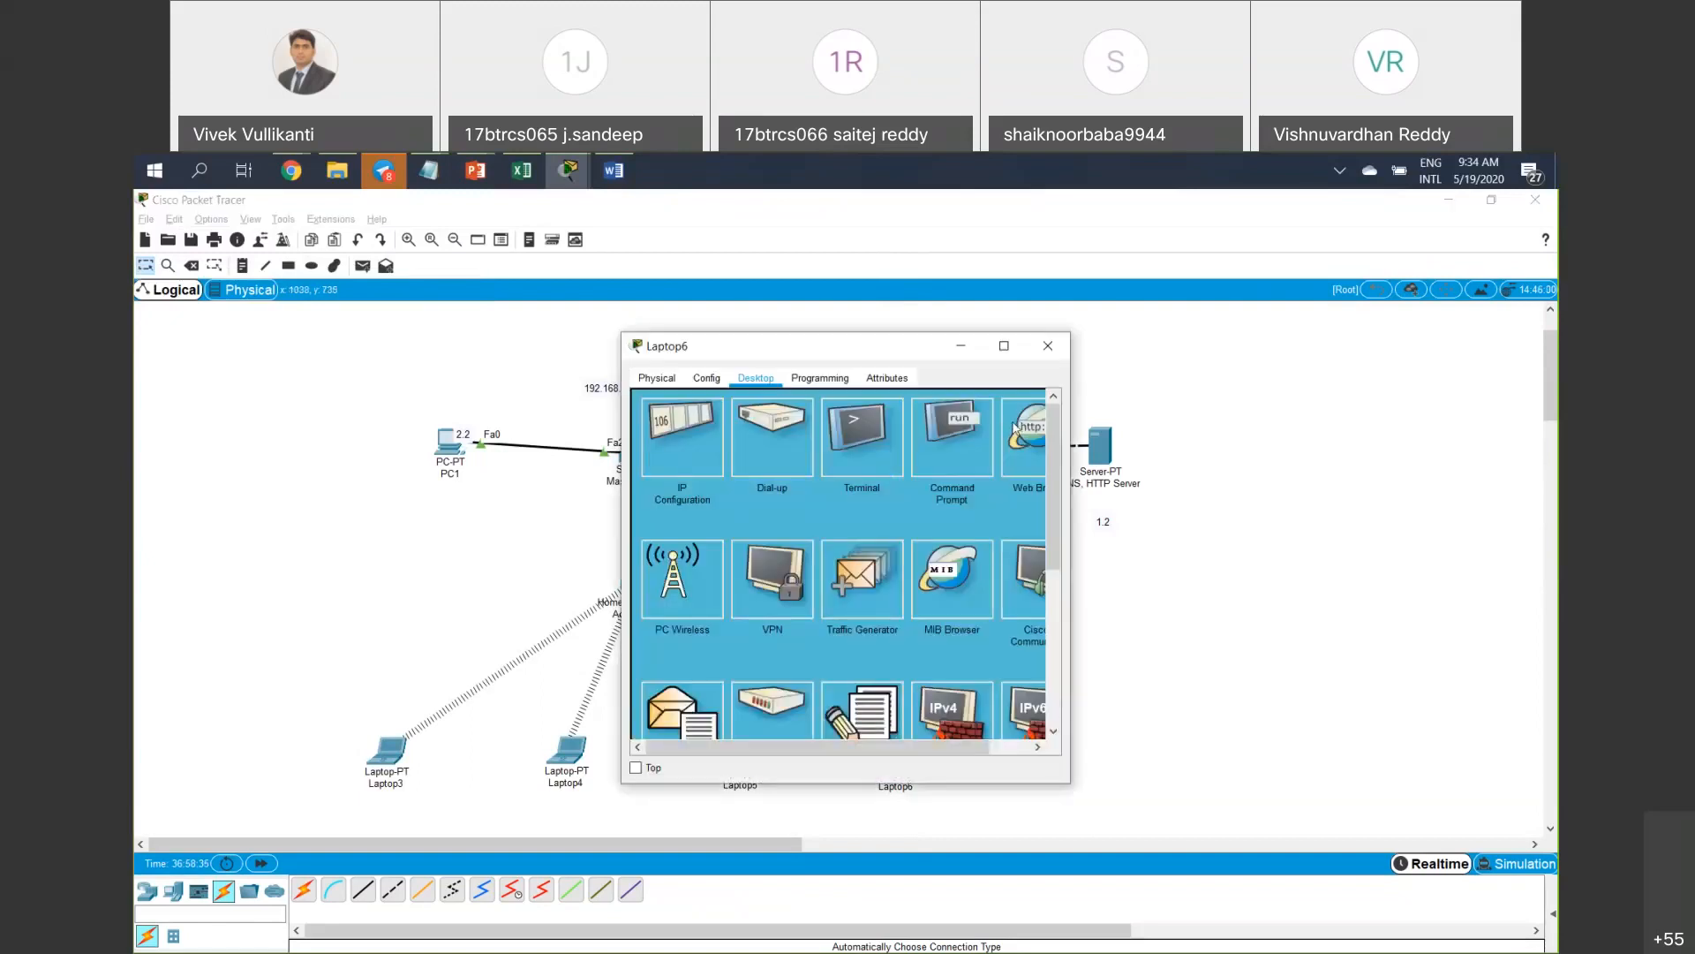
pyautogui.click(1015, 427)
pyautogui.click(861, 424)
pyautogui.write('1')
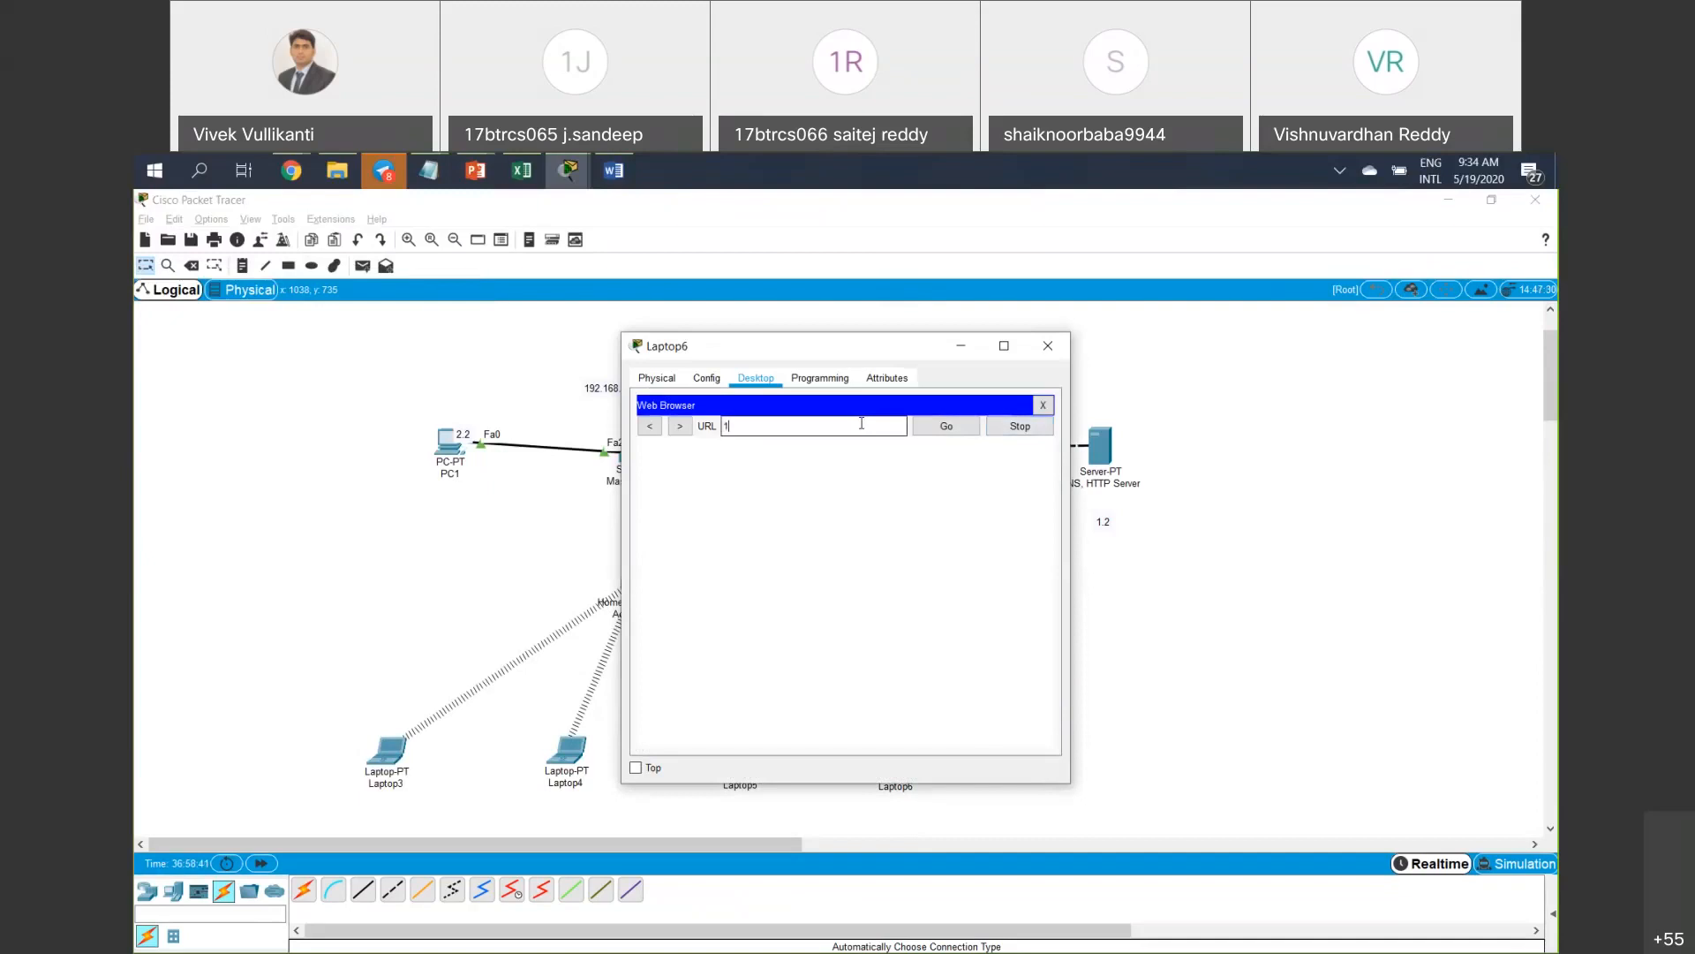
pyautogui.write('92.168.1.2')
pyautogui.press('Return')
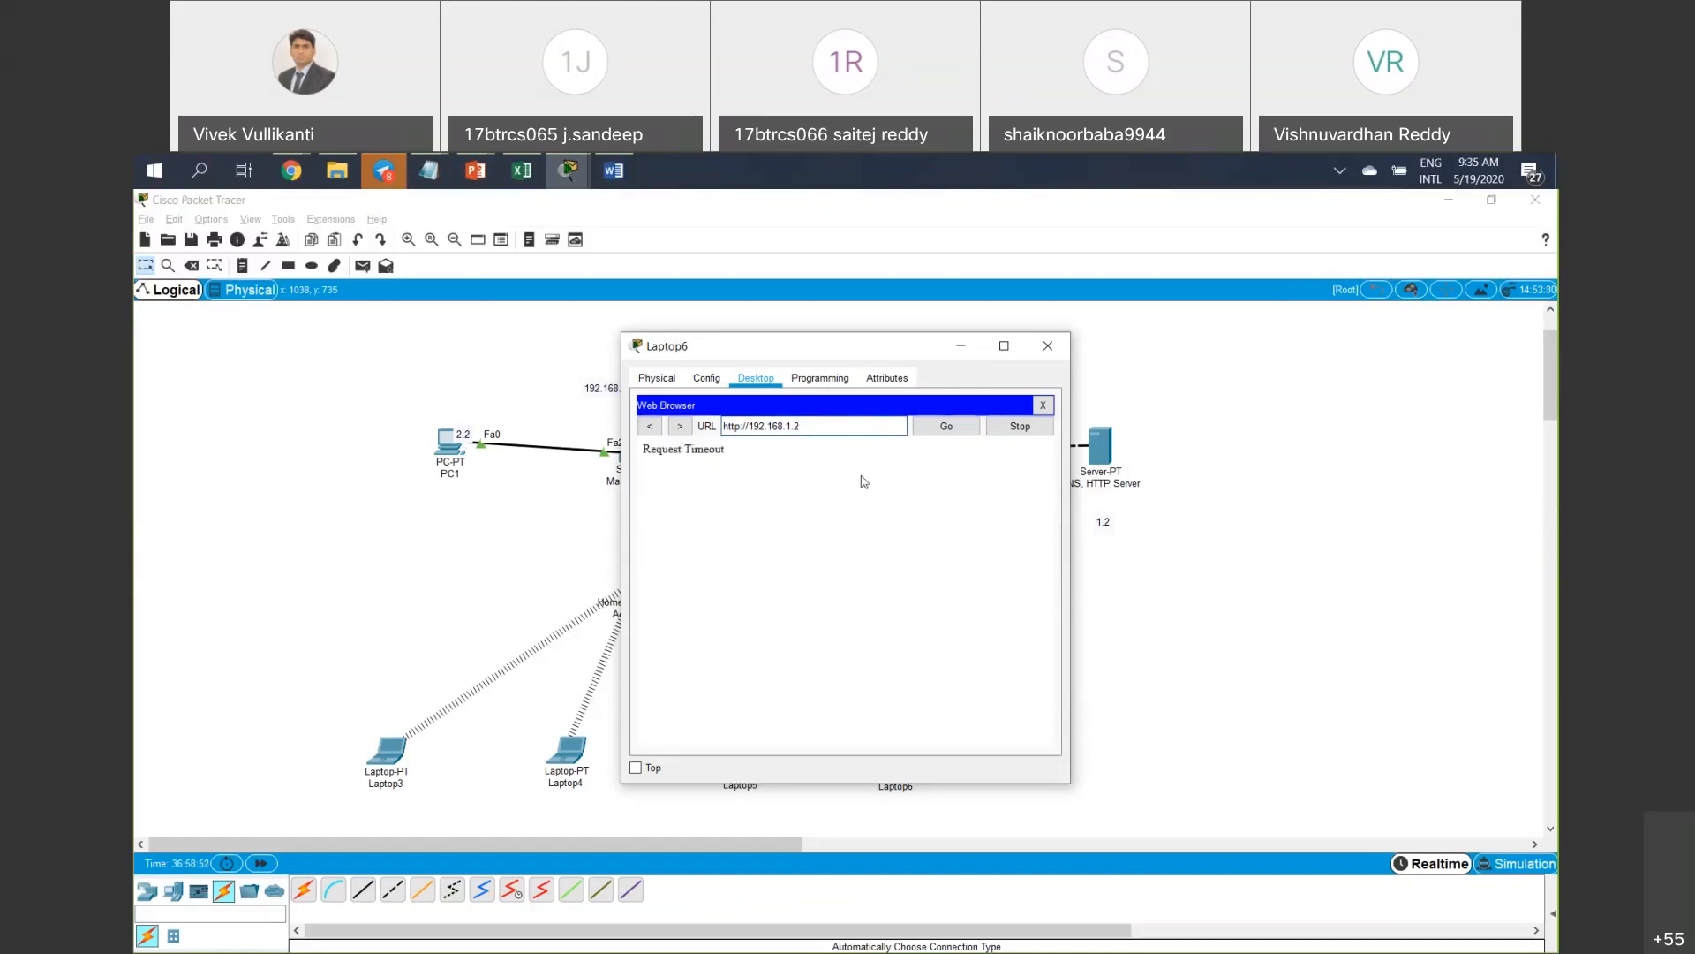
# Minimize Laptop6 and review the access point's Access Restrictions page with the http policy.
pyautogui.click(961, 356)
pyautogui.click(643, 584)
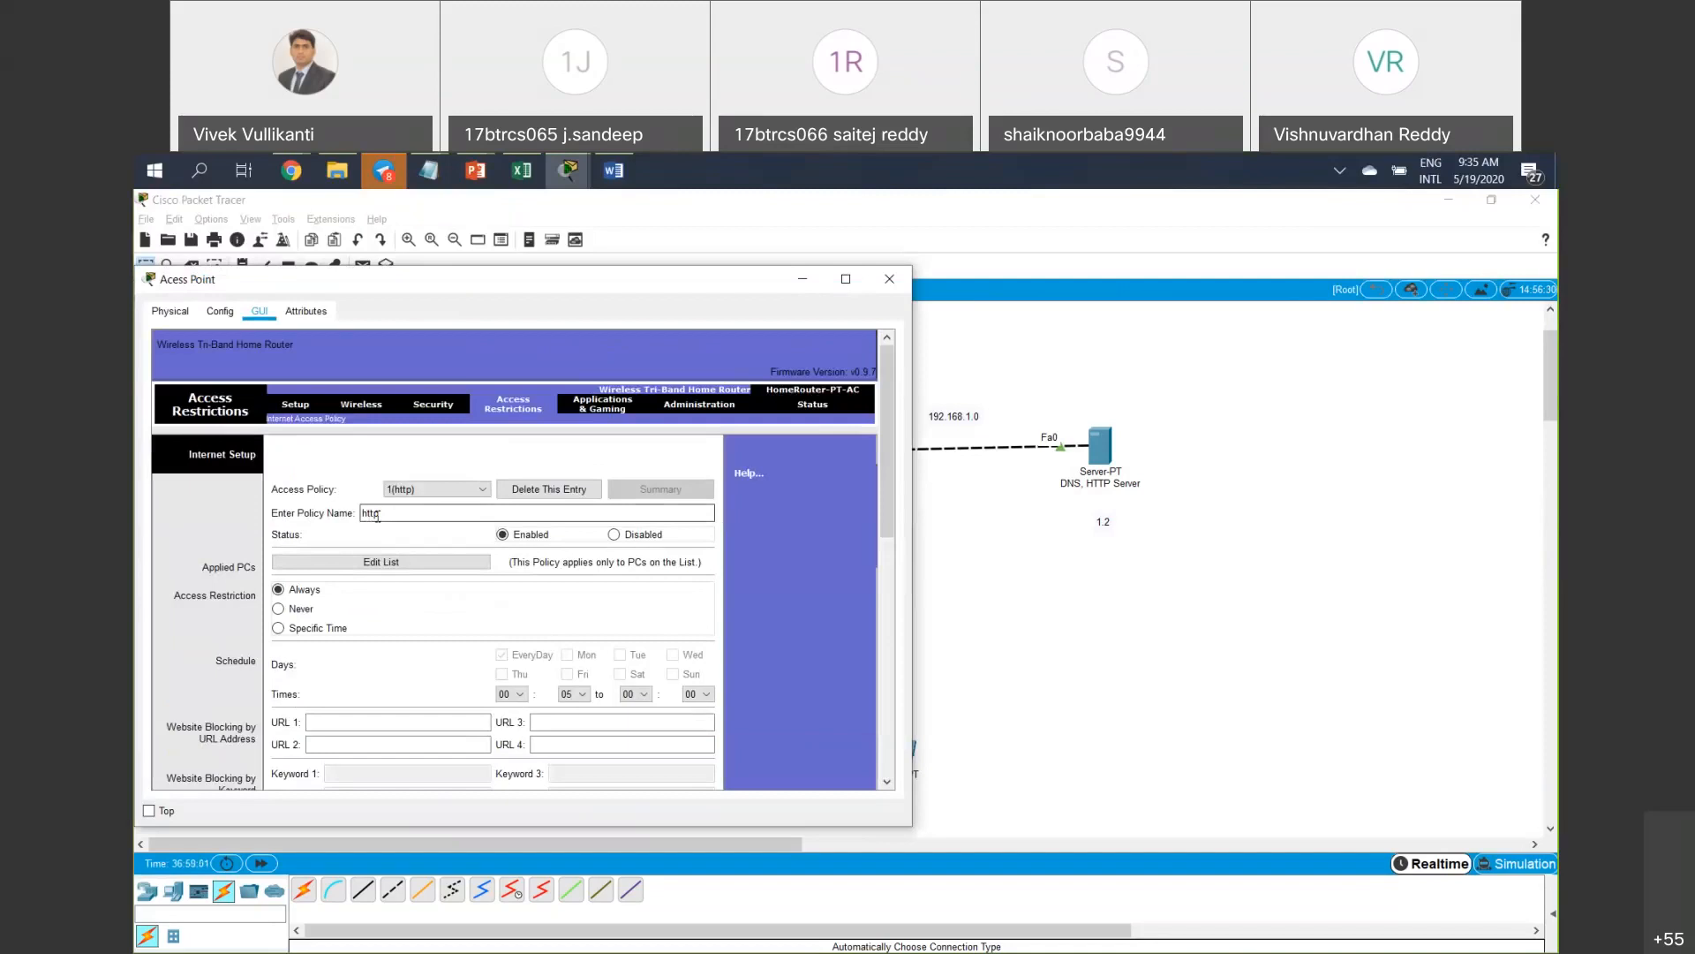
pyautogui.doubleClick(380, 515)
pyautogui.scroll(-3, 422, 546)
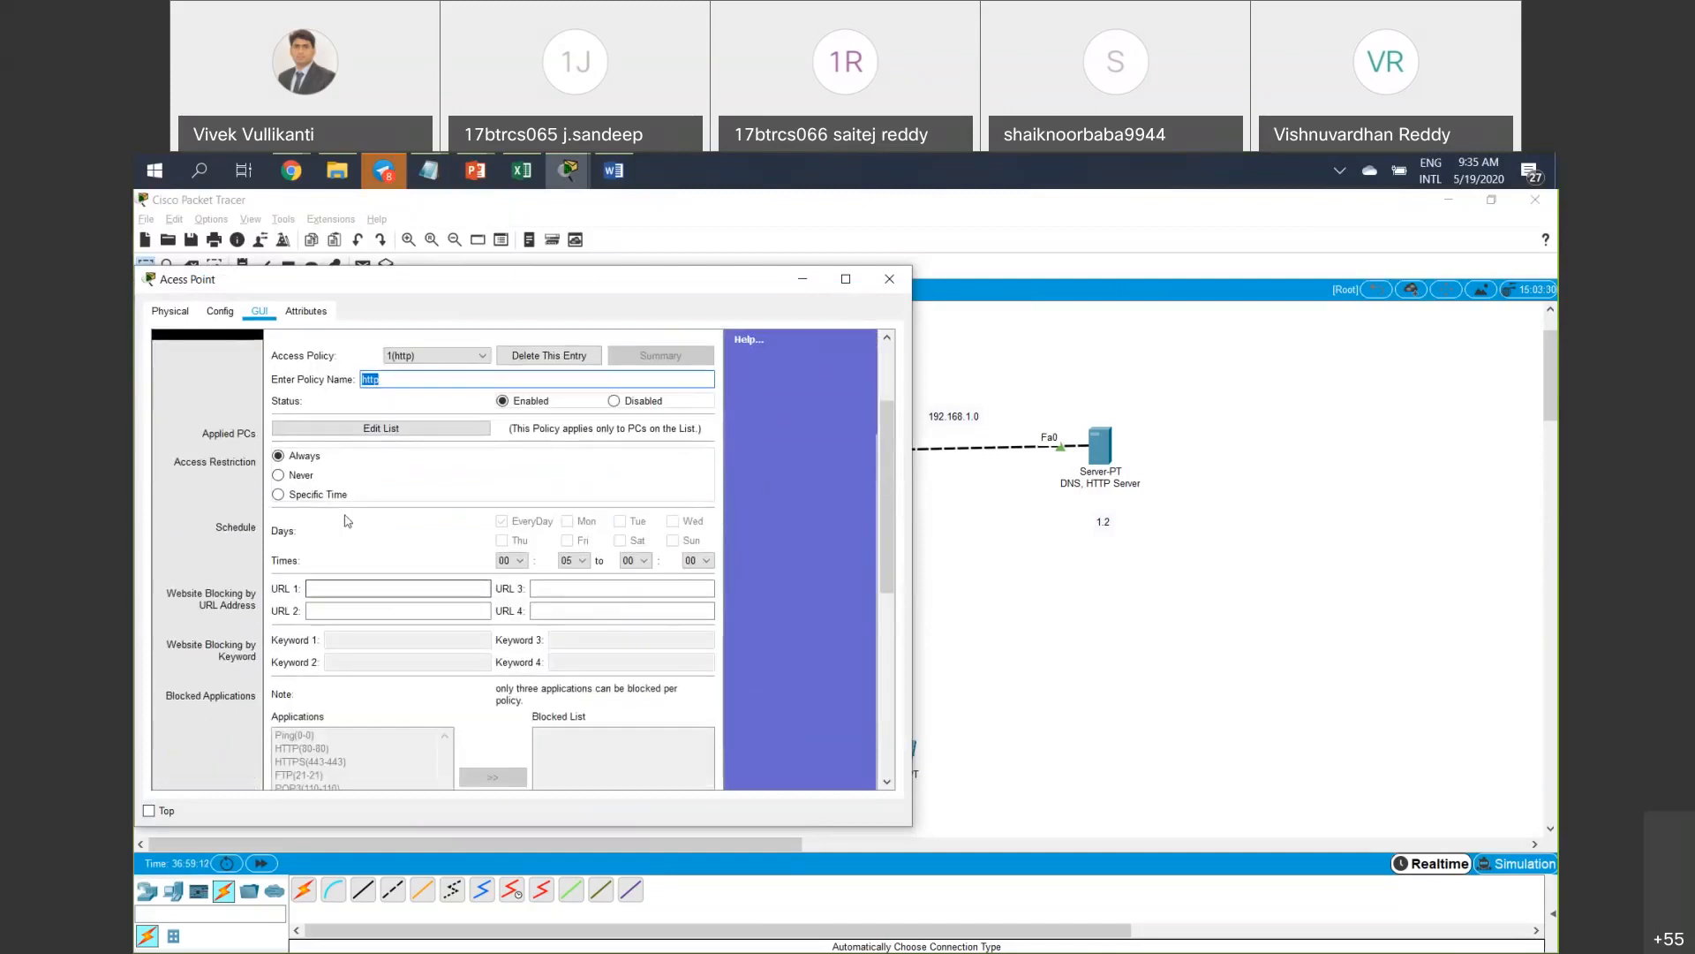
pyautogui.click(309, 588)
pyautogui.scroll(-3, 358, 627)
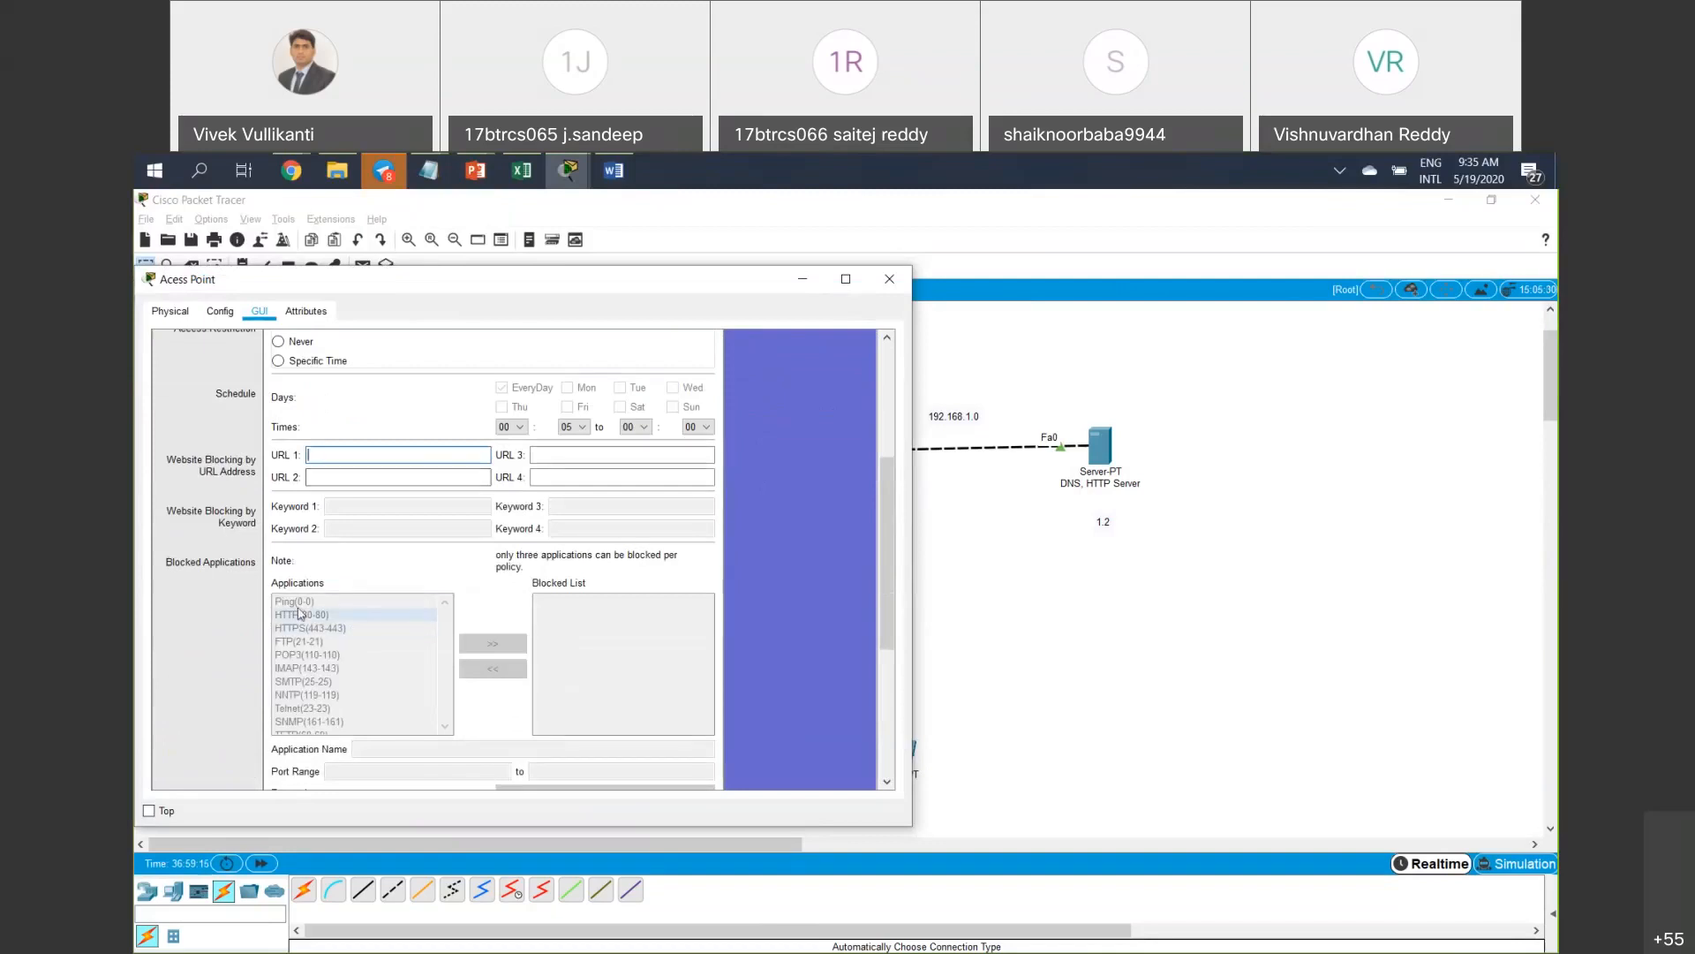
pyautogui.scroll(-2, 303, 609)
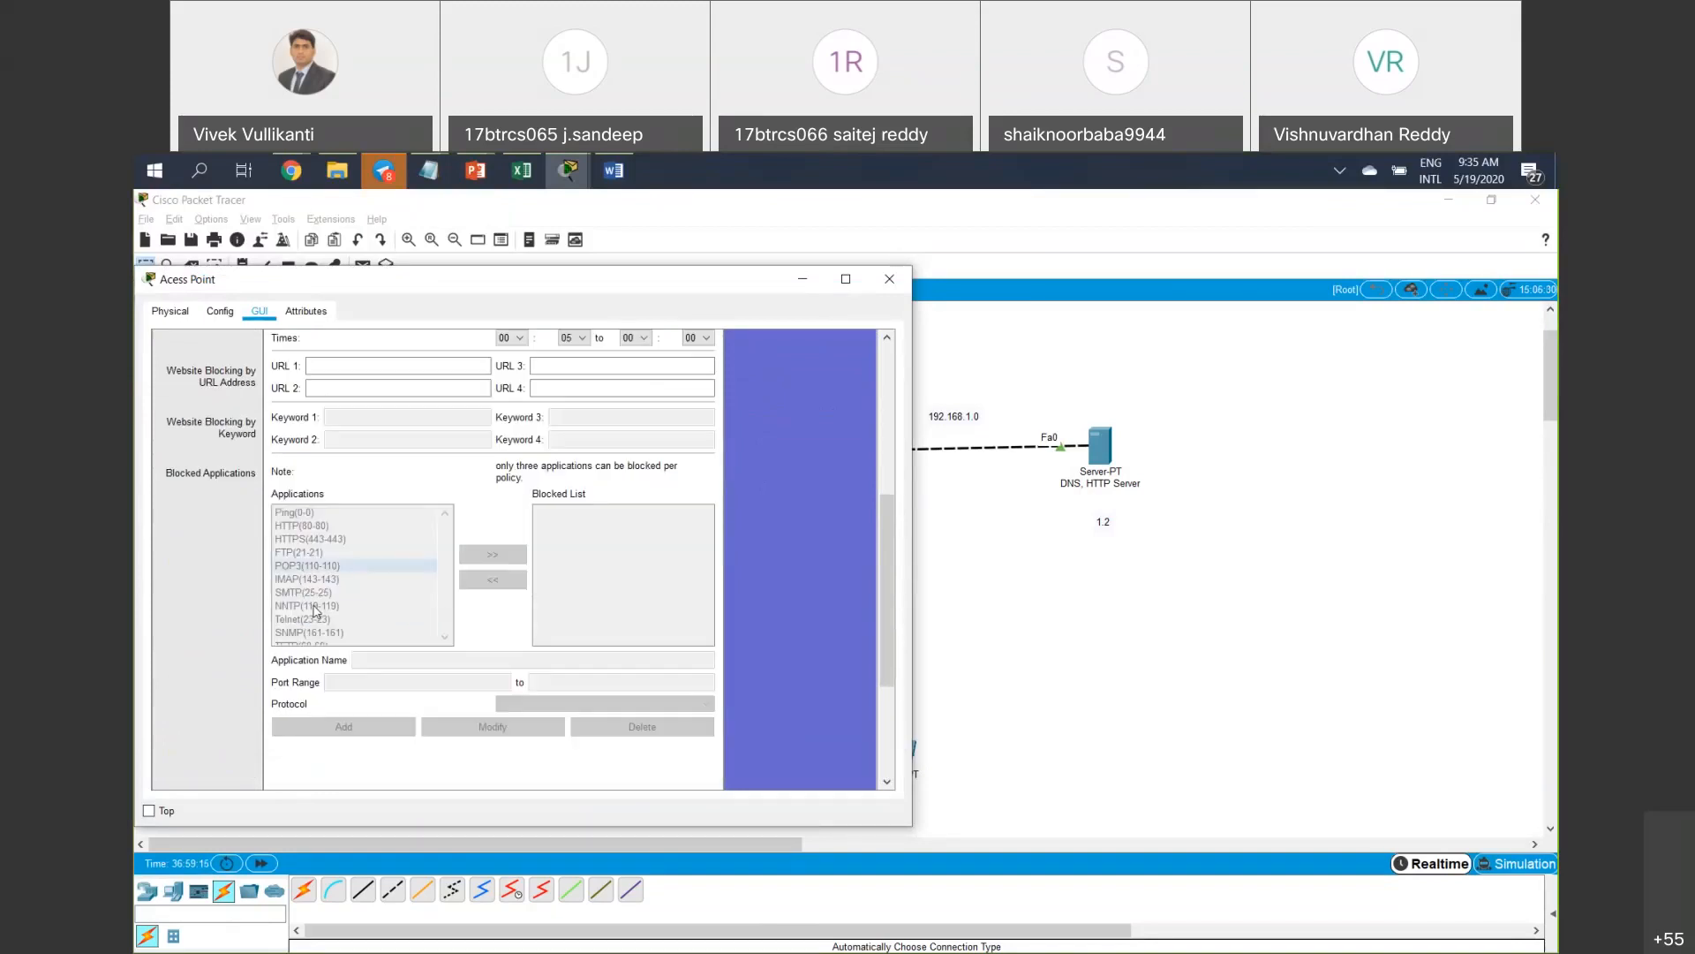
pyautogui.scroll(3, 313, 610)
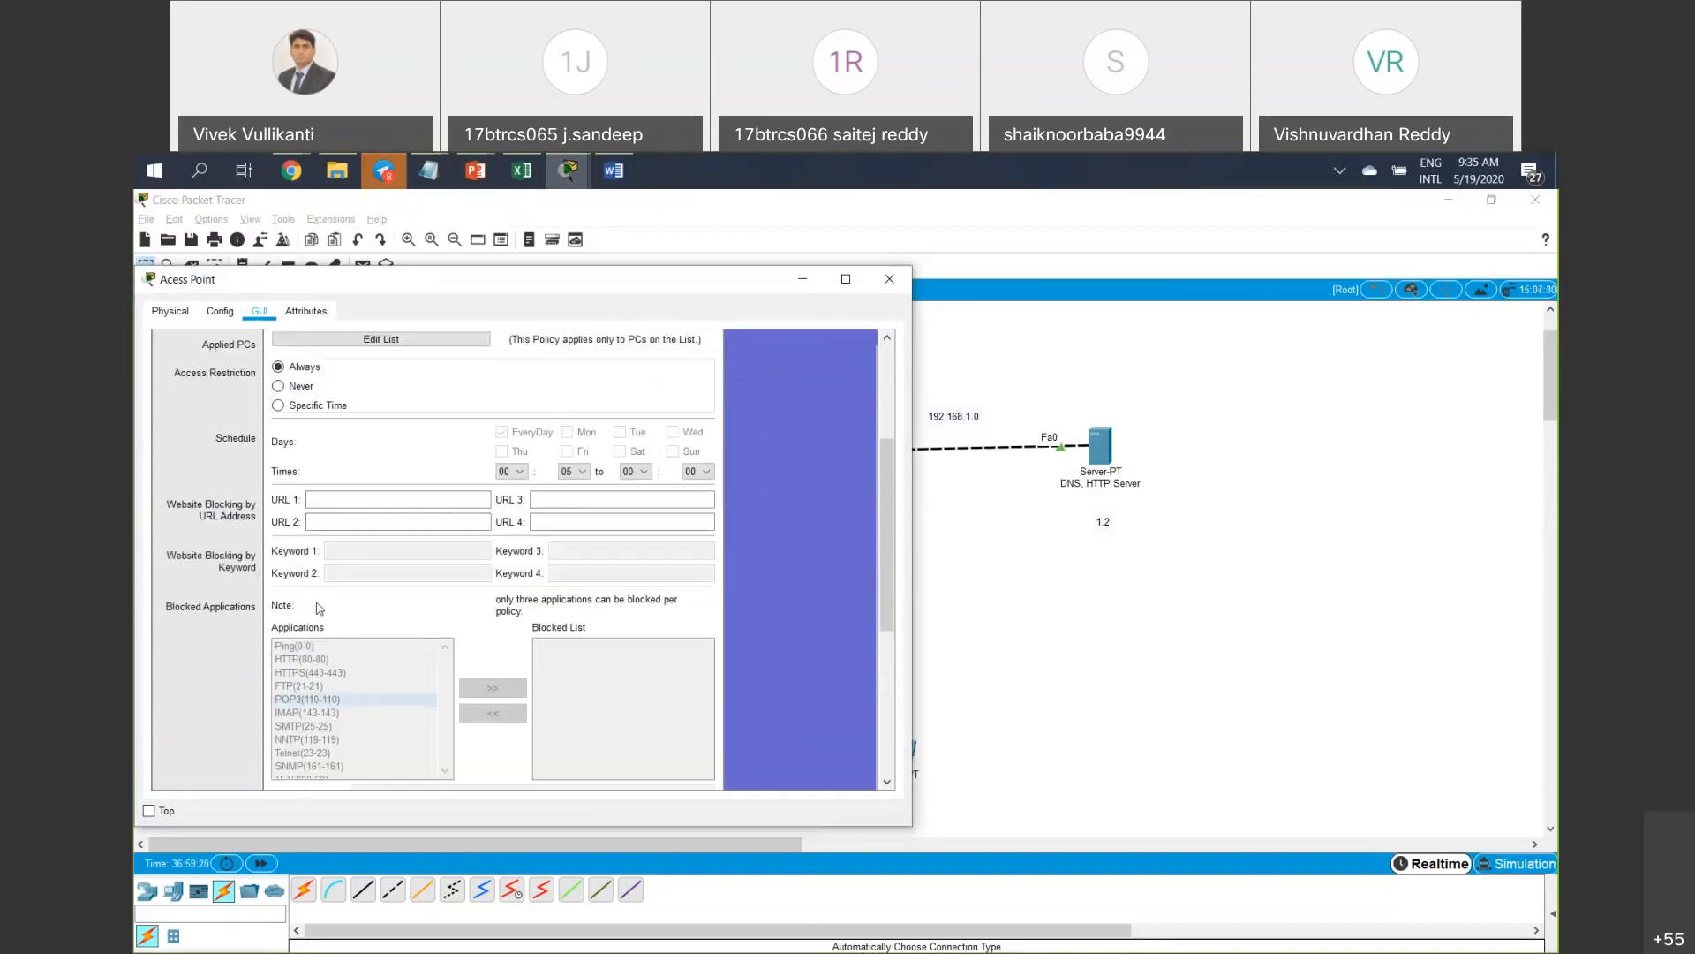
pyautogui.scroll(5, 359, 541)
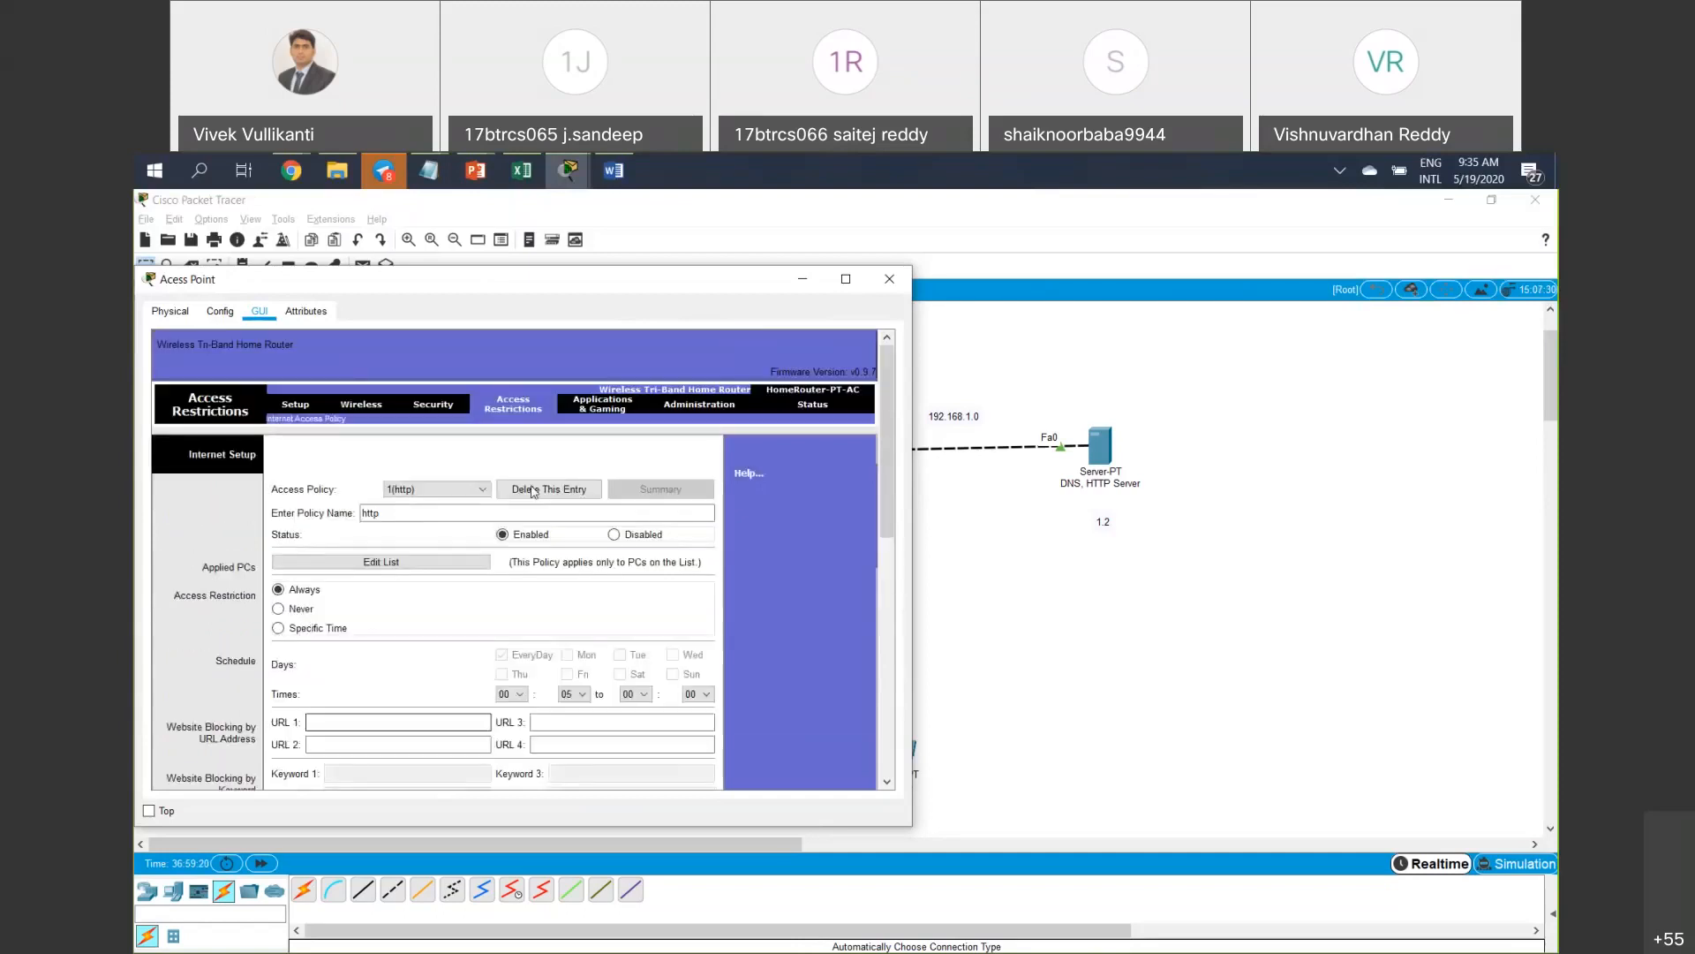
# View the access point's Applications & Gaming and Administration pages, then close its window.
pyautogui.click(606, 406)
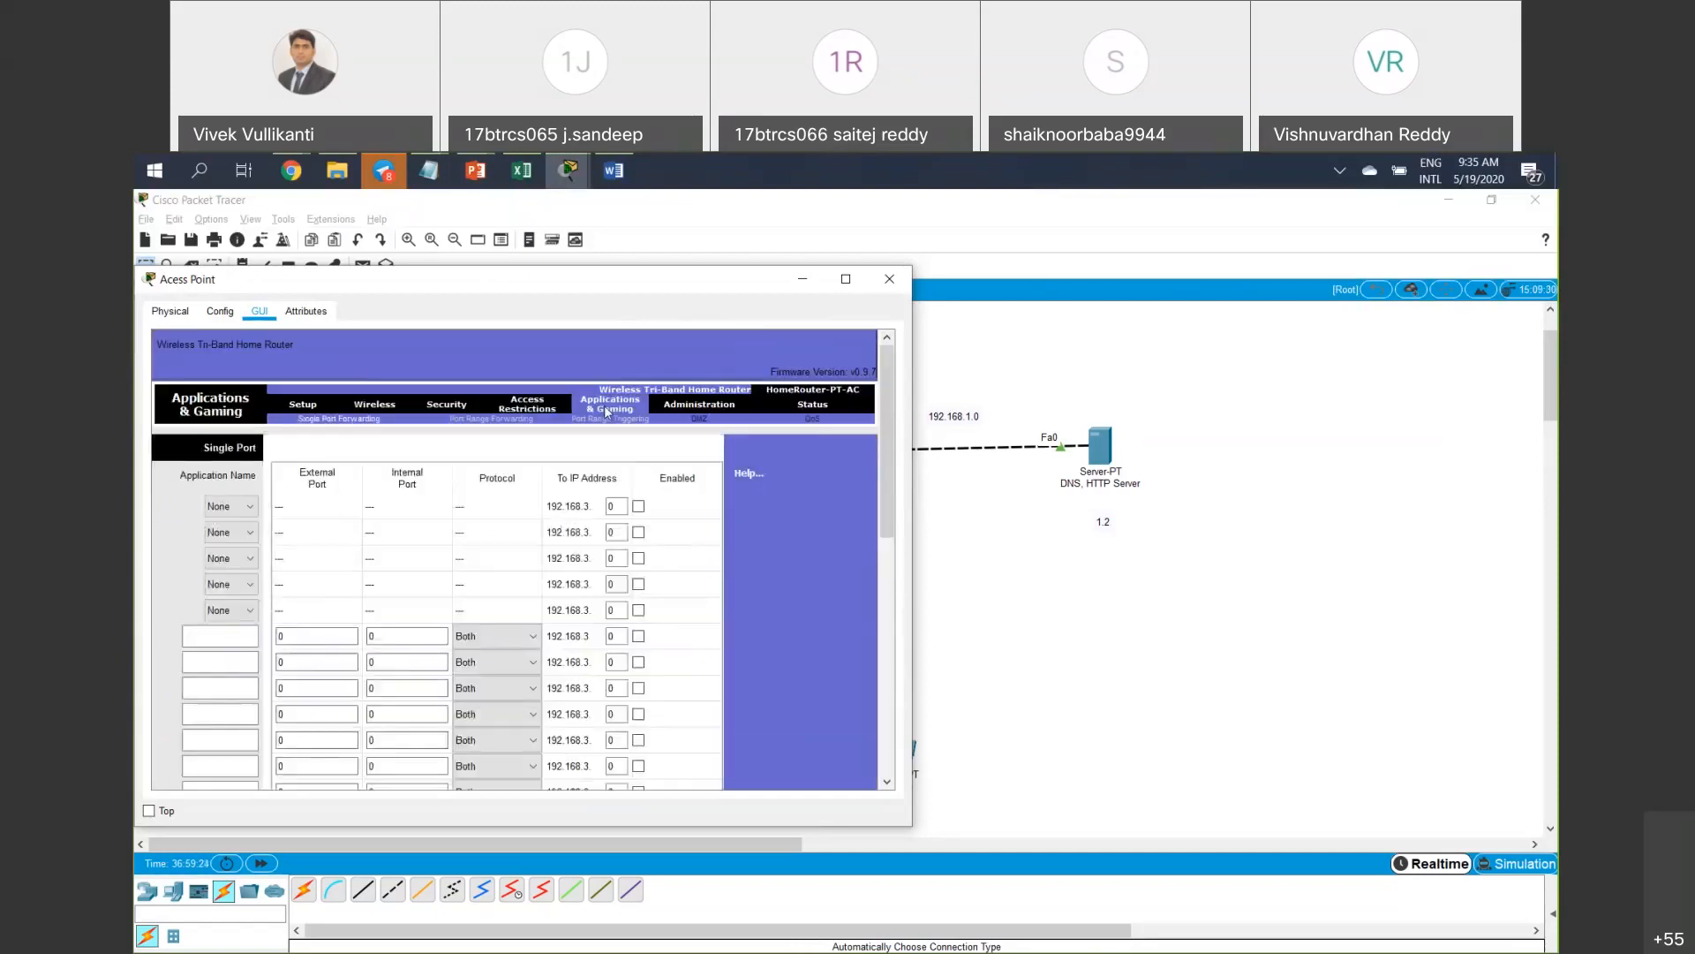
pyautogui.click(693, 406)
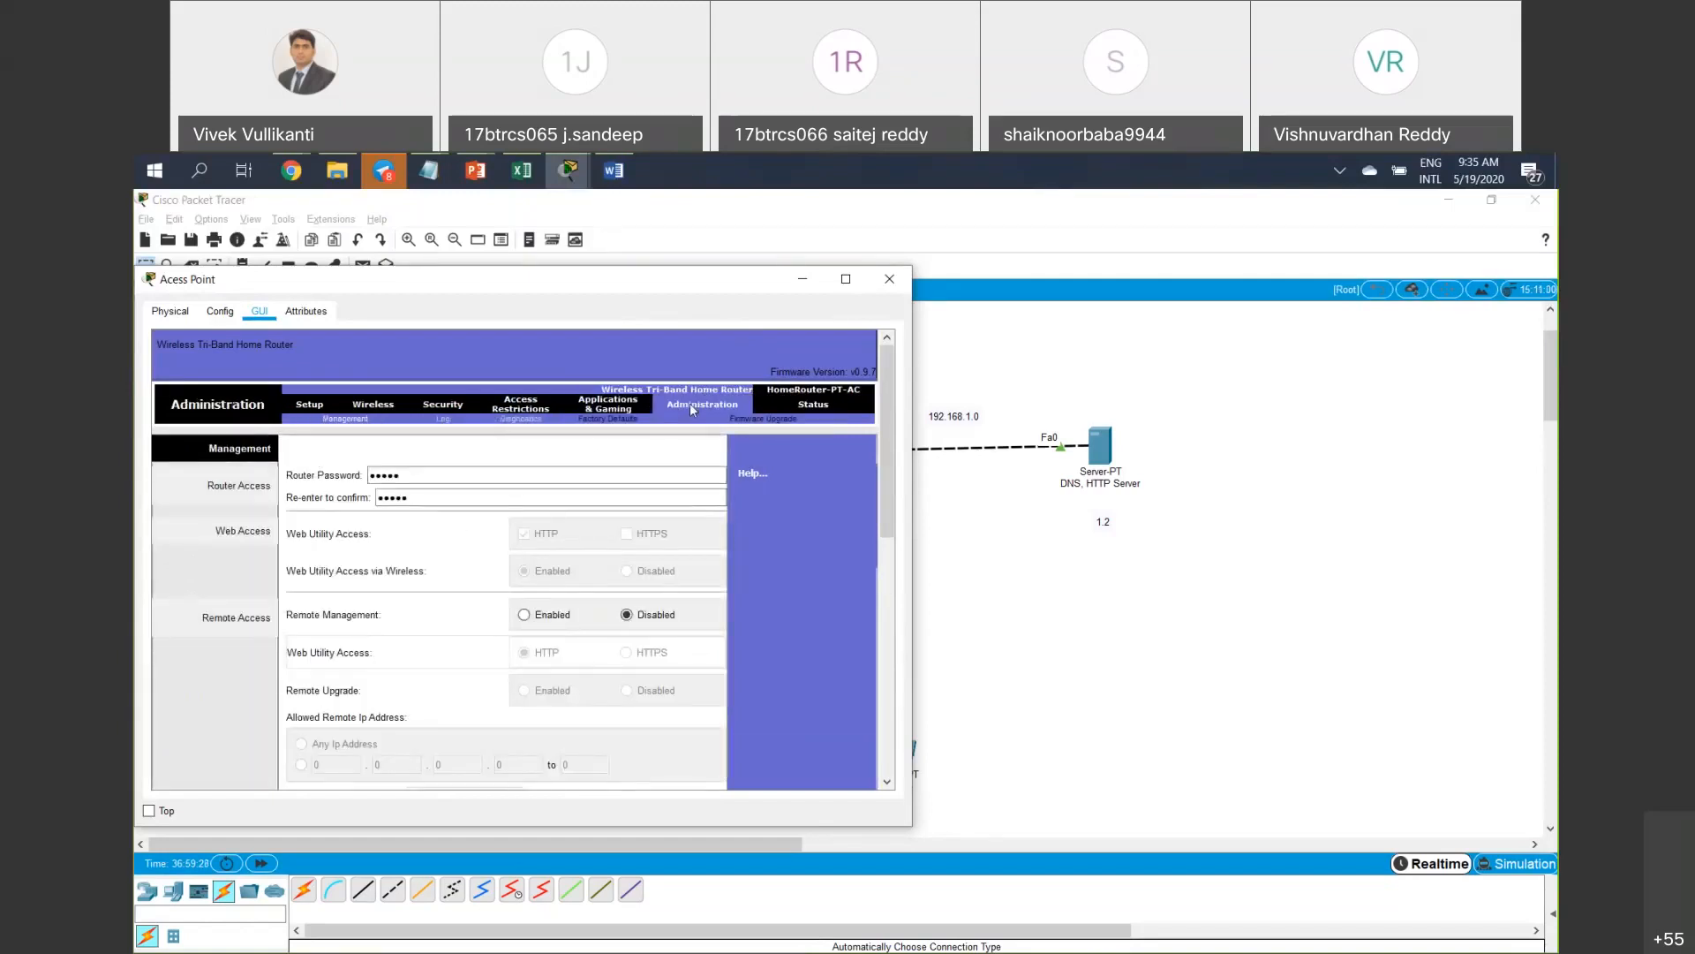
pyautogui.click(889, 278)
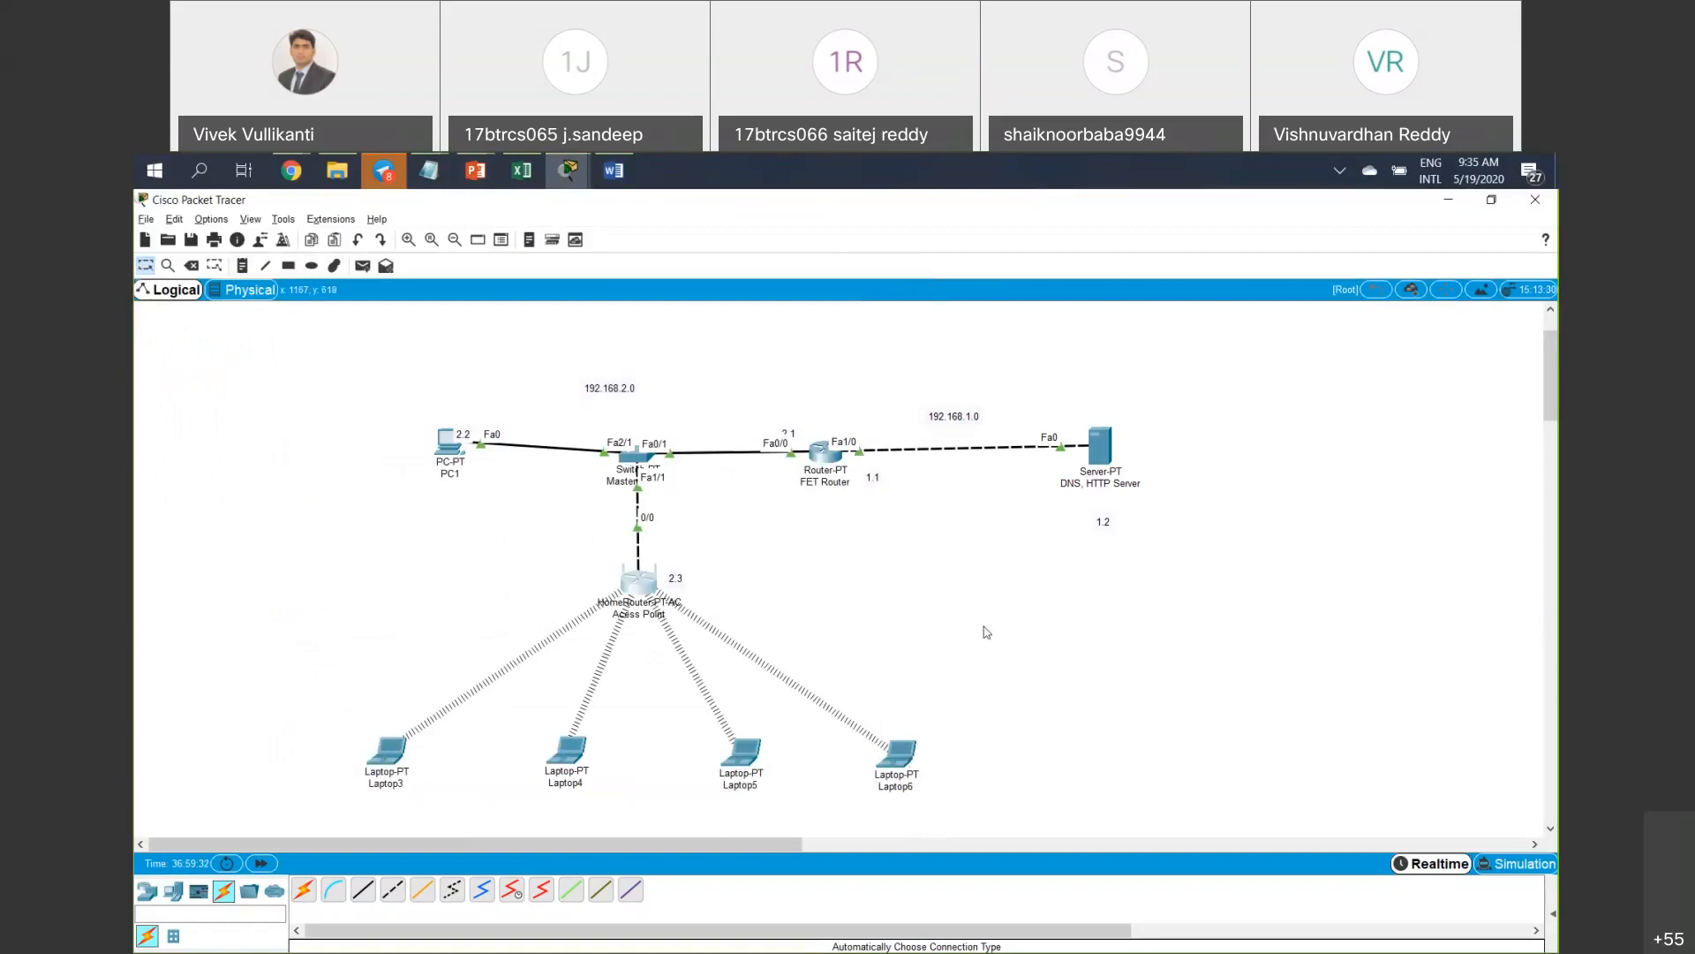
# Reopen and close the access point's window, then bring up the DNS, HTTP Server device window.
pyautogui.moveTo(532, 543); pyautogui.dragTo(930, 624)
pyautogui.moveTo(530, 560); pyautogui.dragTo(751, 599)
pyautogui.click(638, 586)
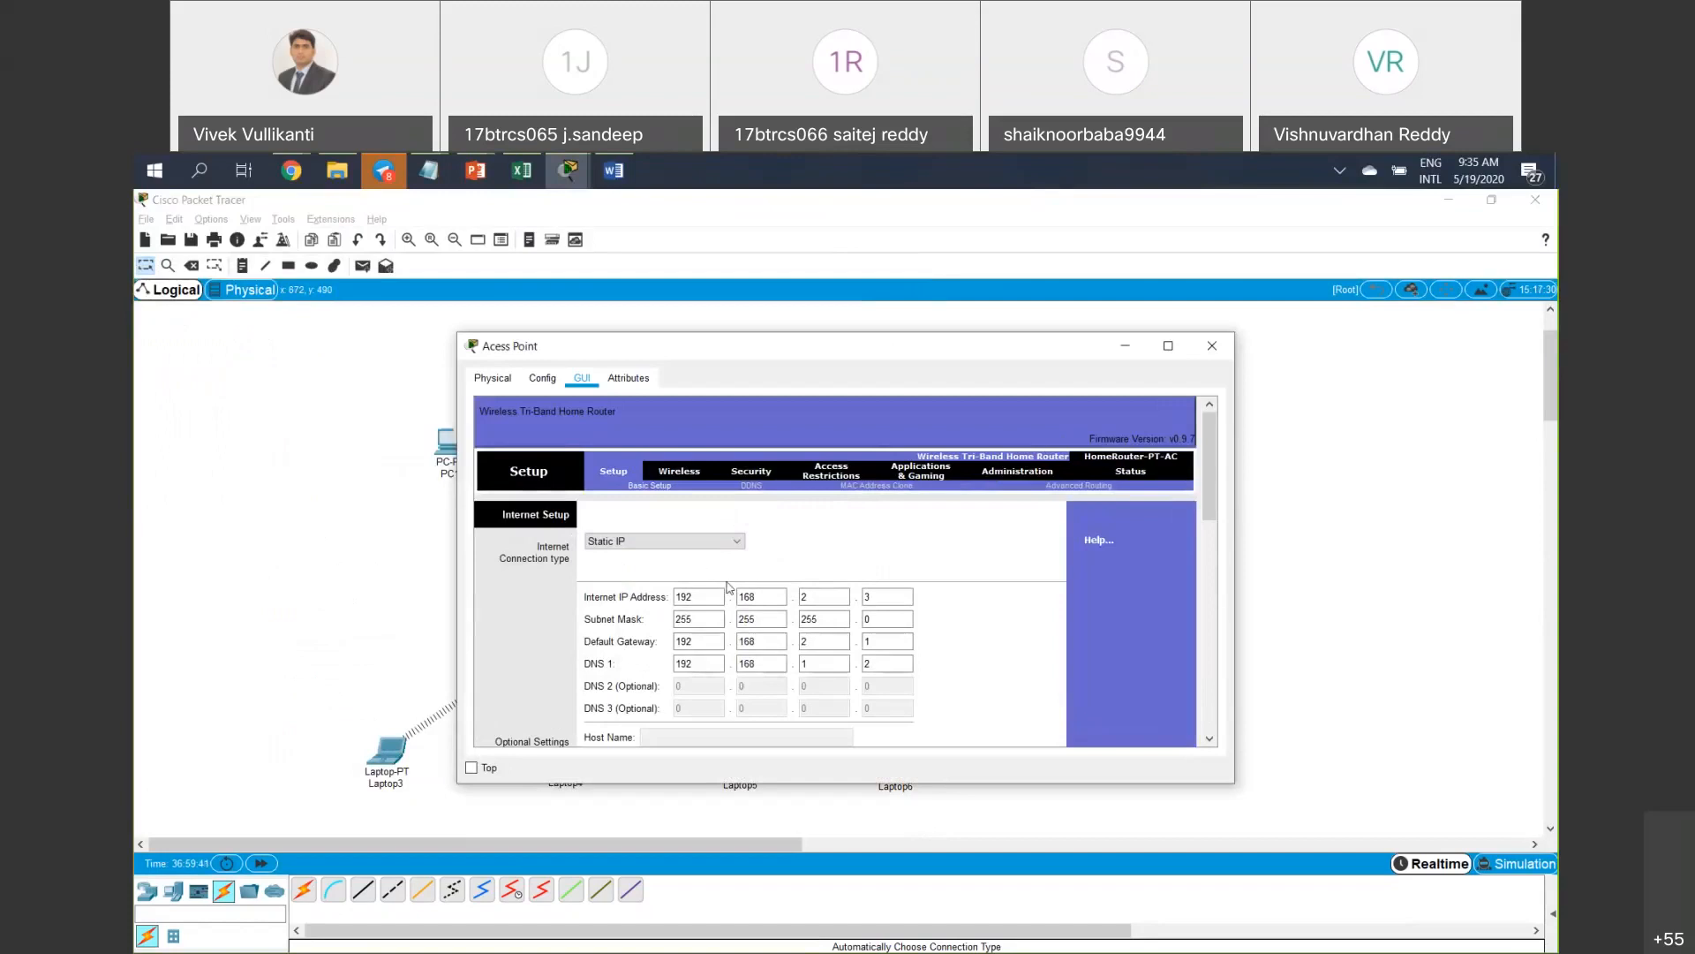
pyautogui.moveTo(735, 354); pyautogui.dragTo(378, 355)
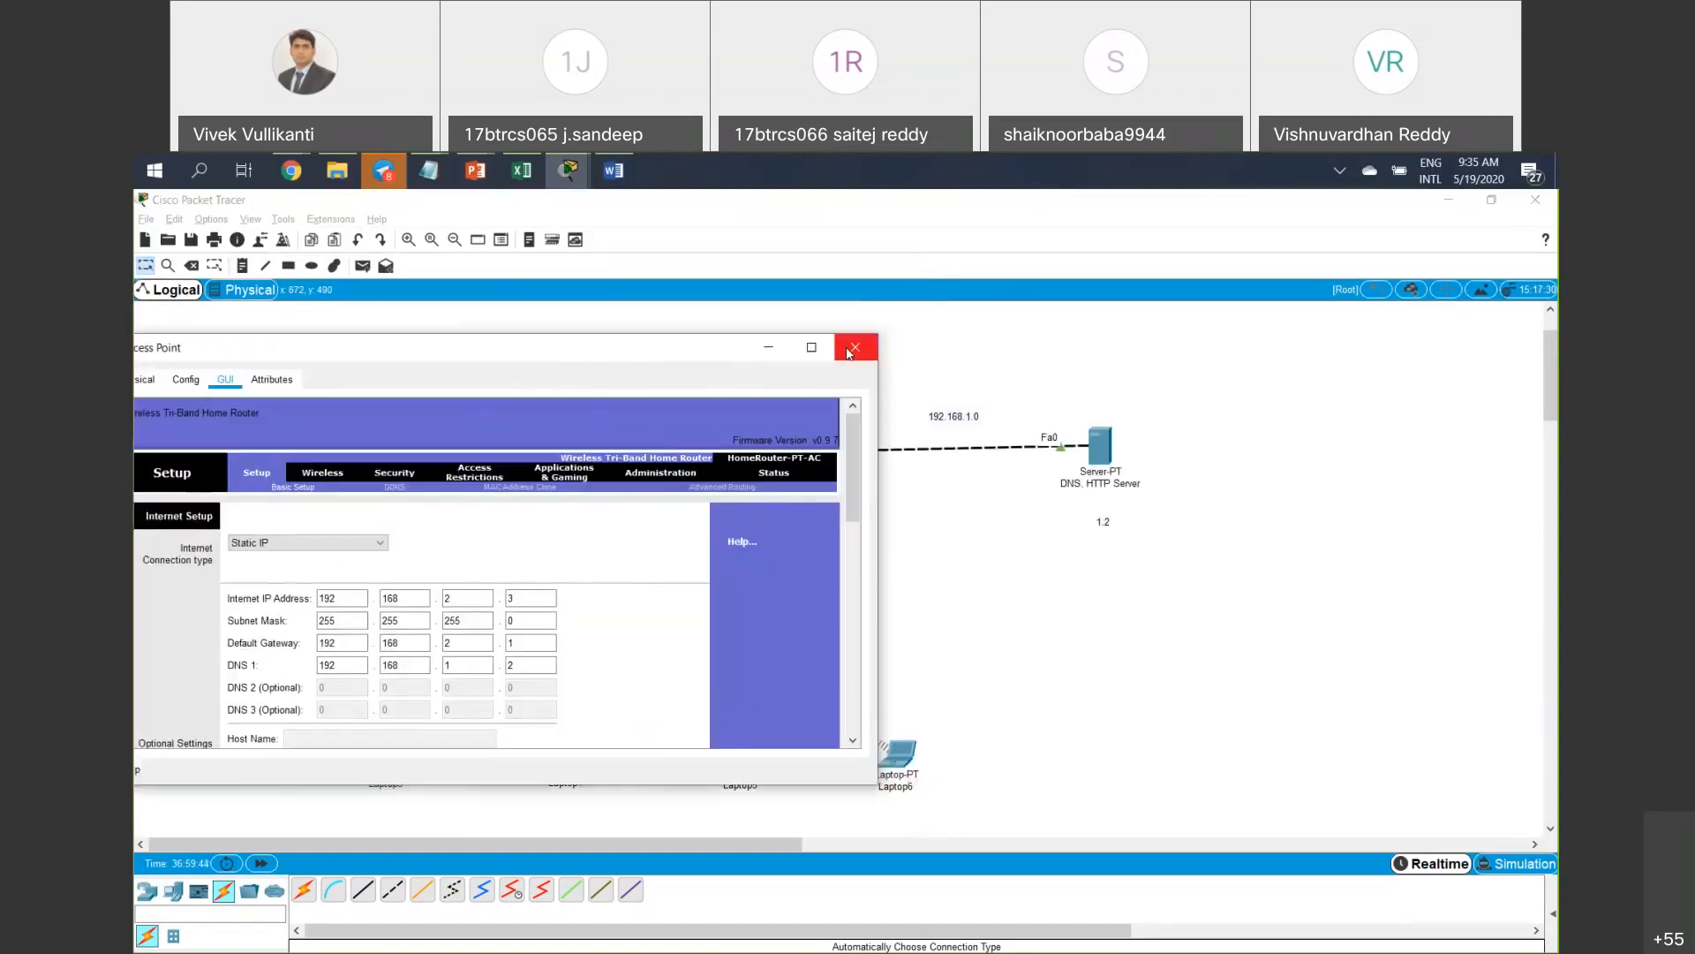
pyautogui.click(851, 350)
pyautogui.moveTo(558, 555); pyautogui.dragTo(772, 629)
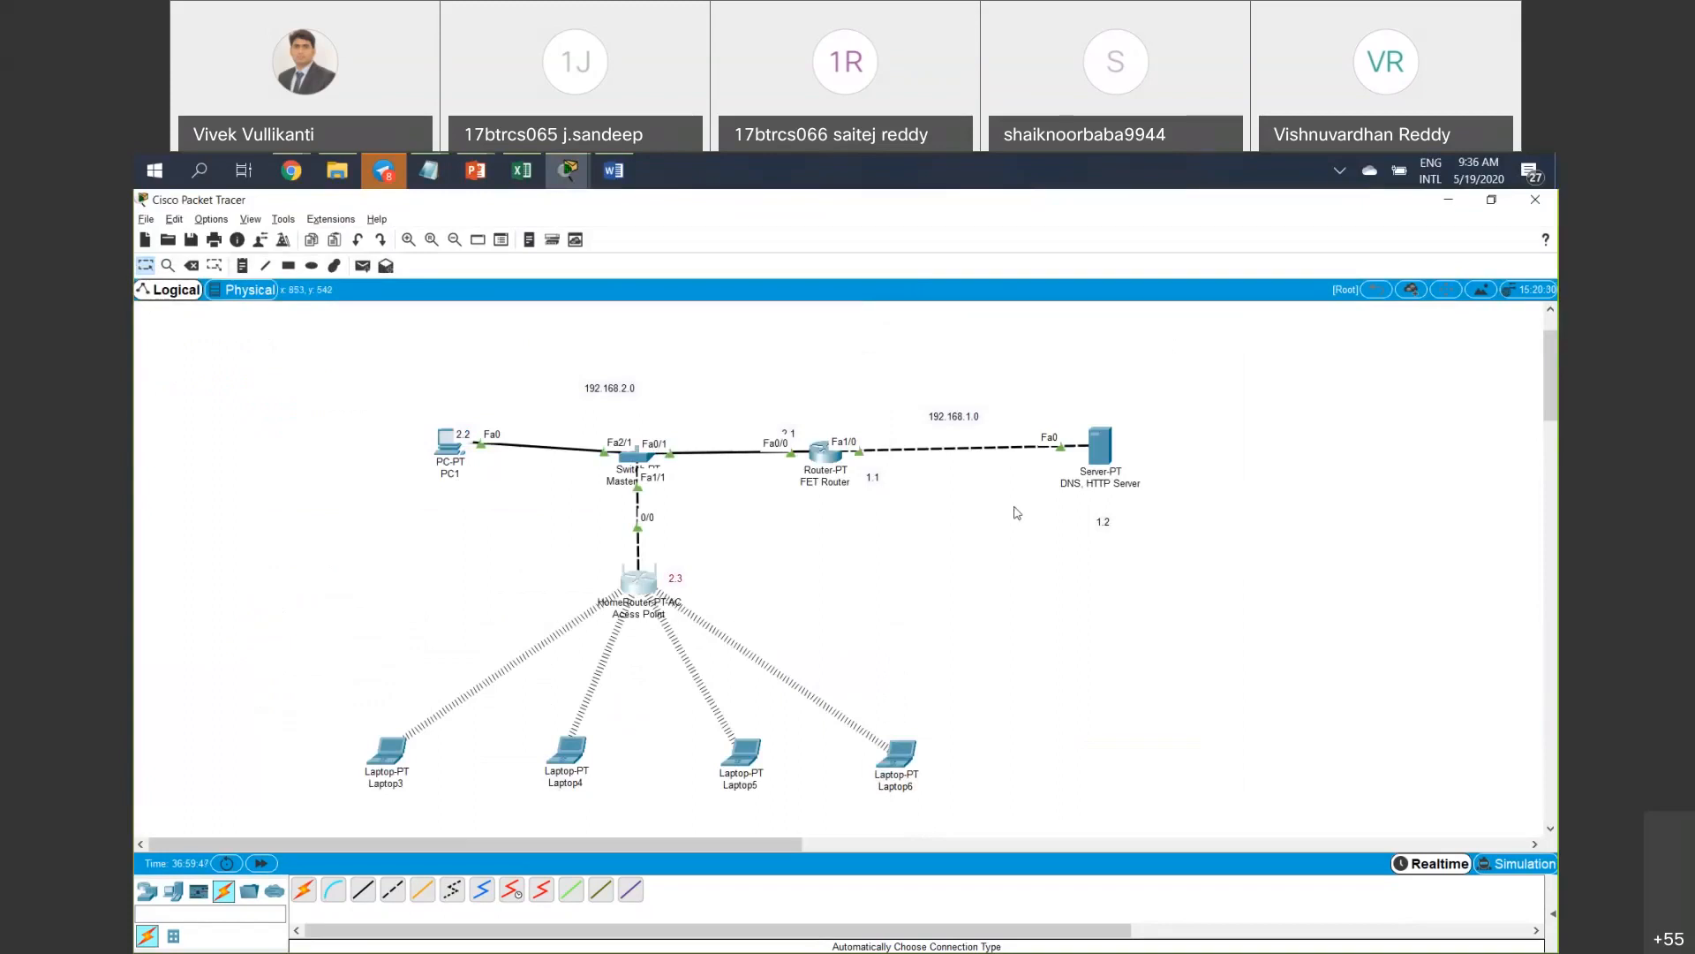
pyautogui.click(1100, 446)
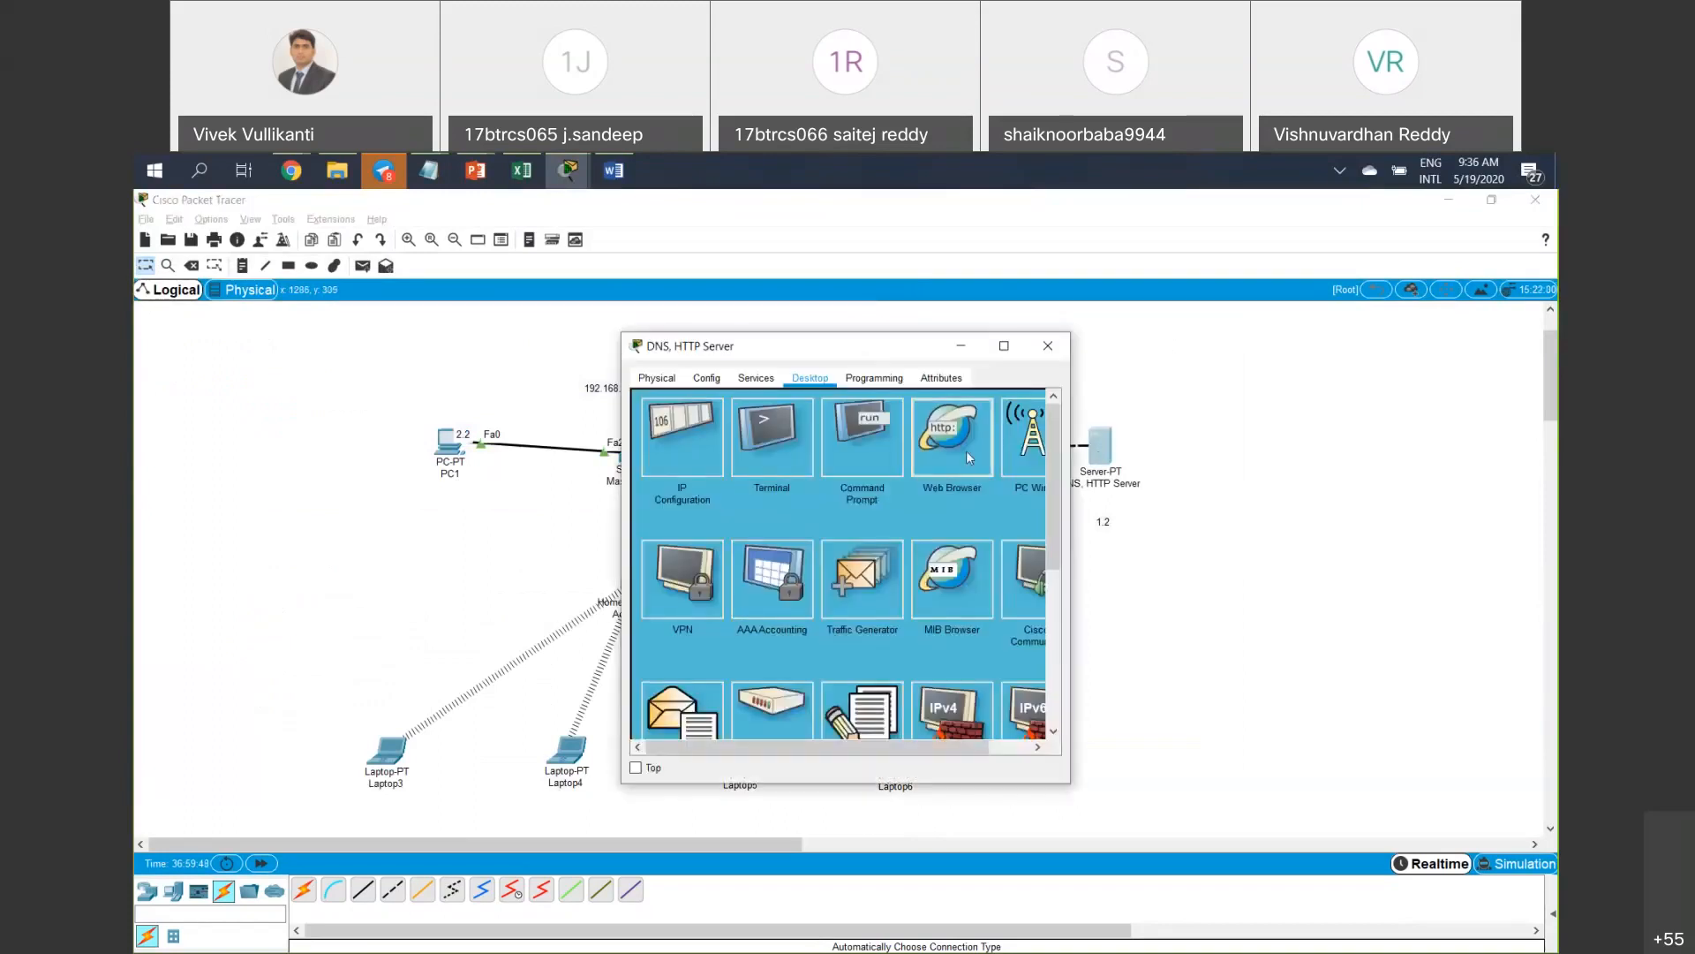
pyautogui.click(925, 445)
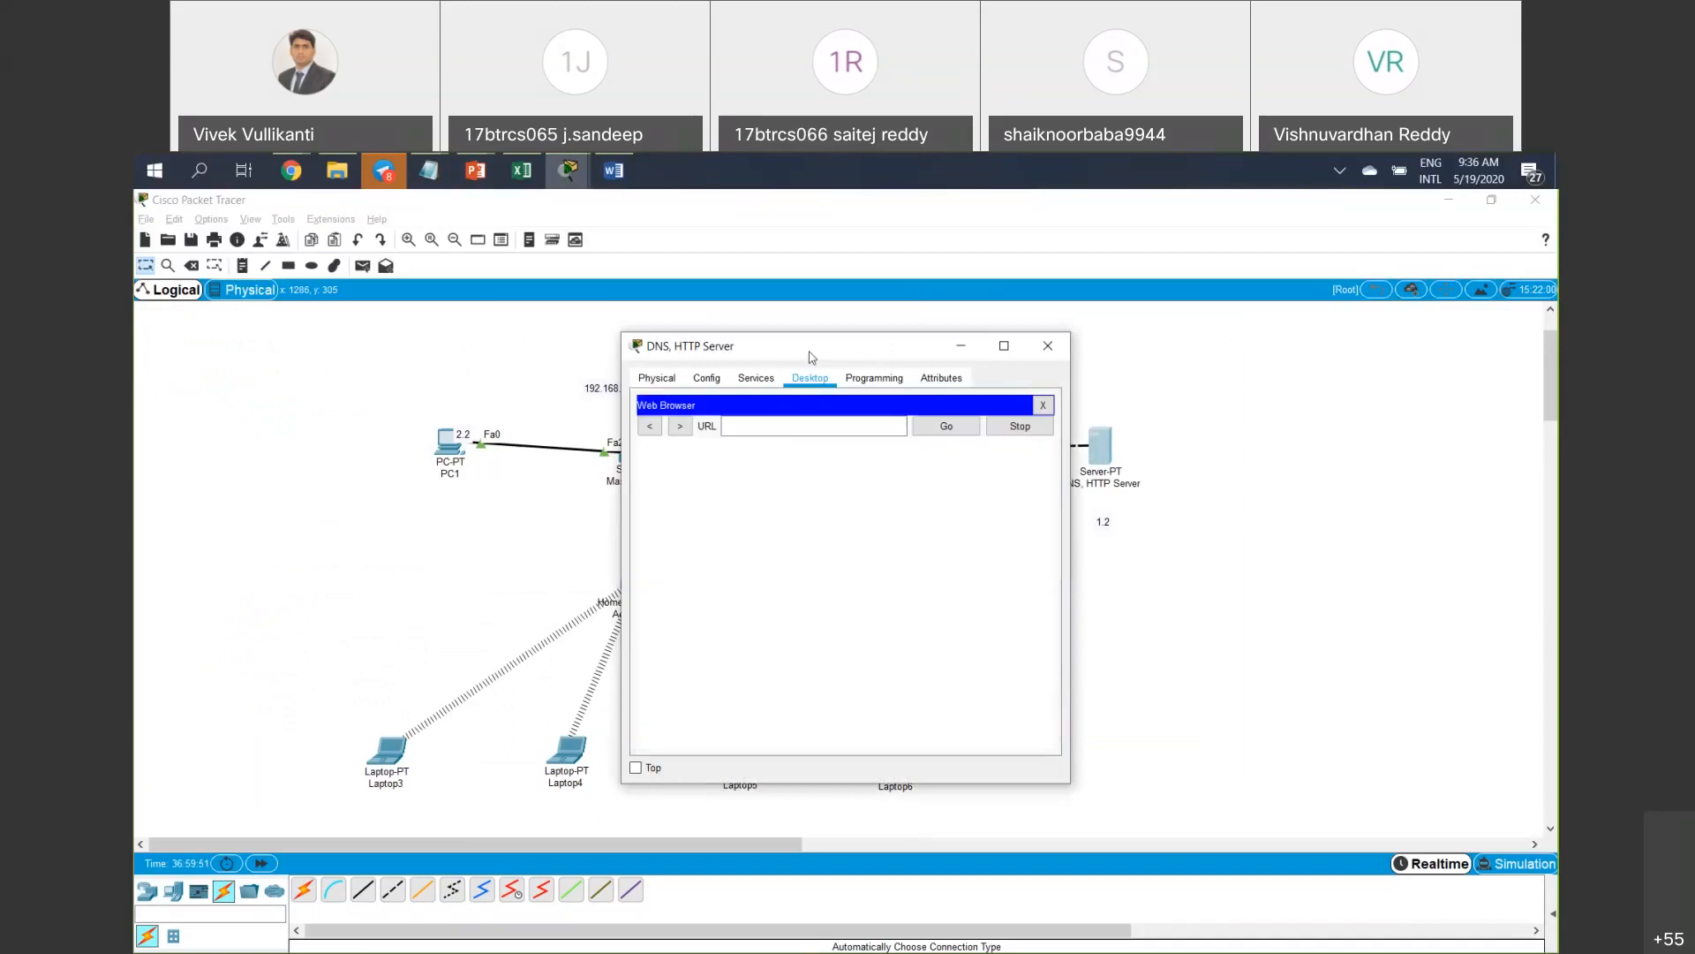
pyautogui.moveTo(908, 345); pyautogui.dragTo(1169, 492)
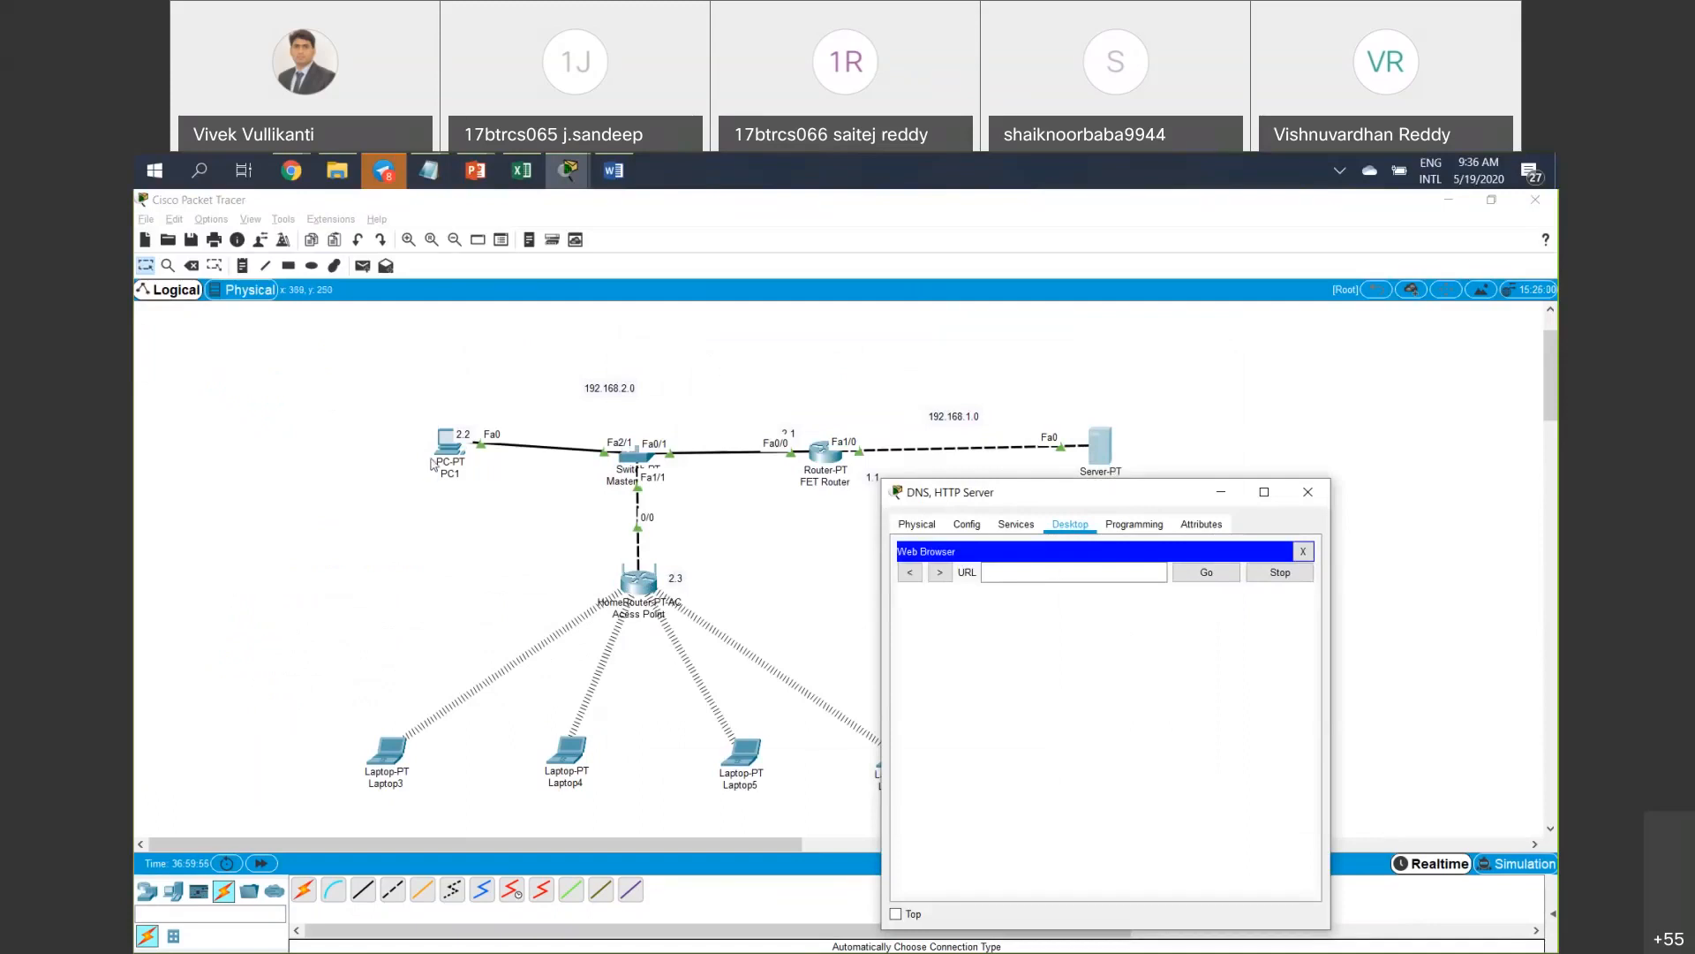
pyautogui.click(1040, 572)
pyautogui.write('192.168.2.3')
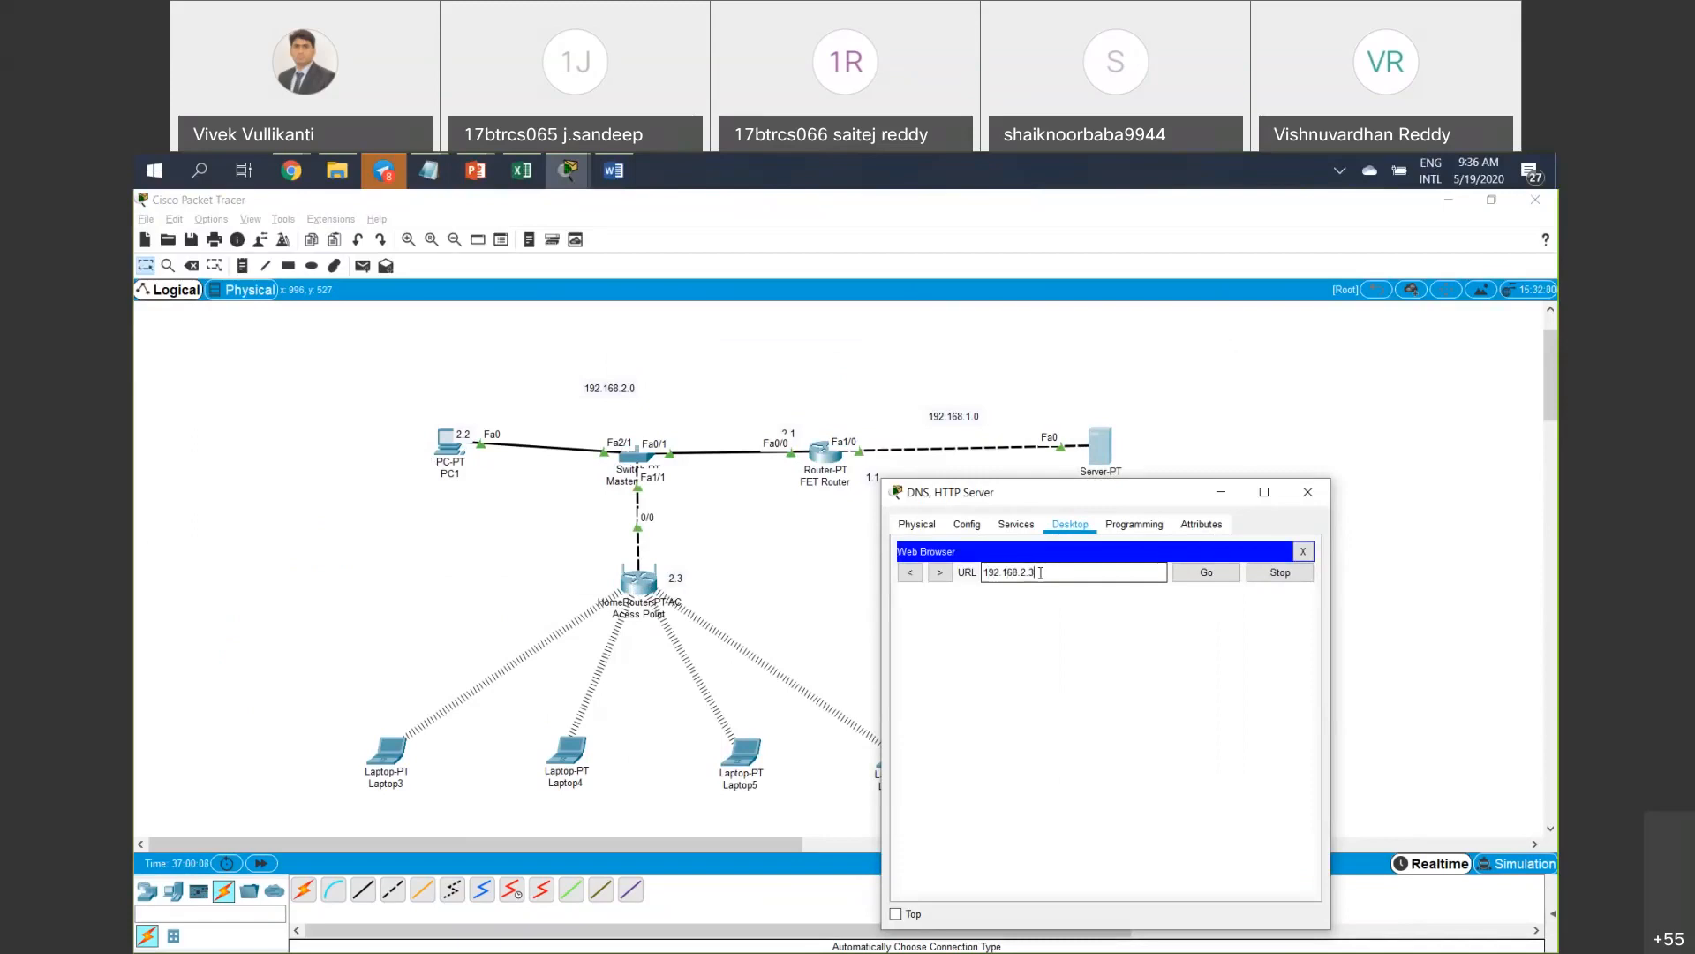
pyautogui.press('Return')
pyautogui.moveTo(946, 481); pyautogui.dragTo(807, 456)
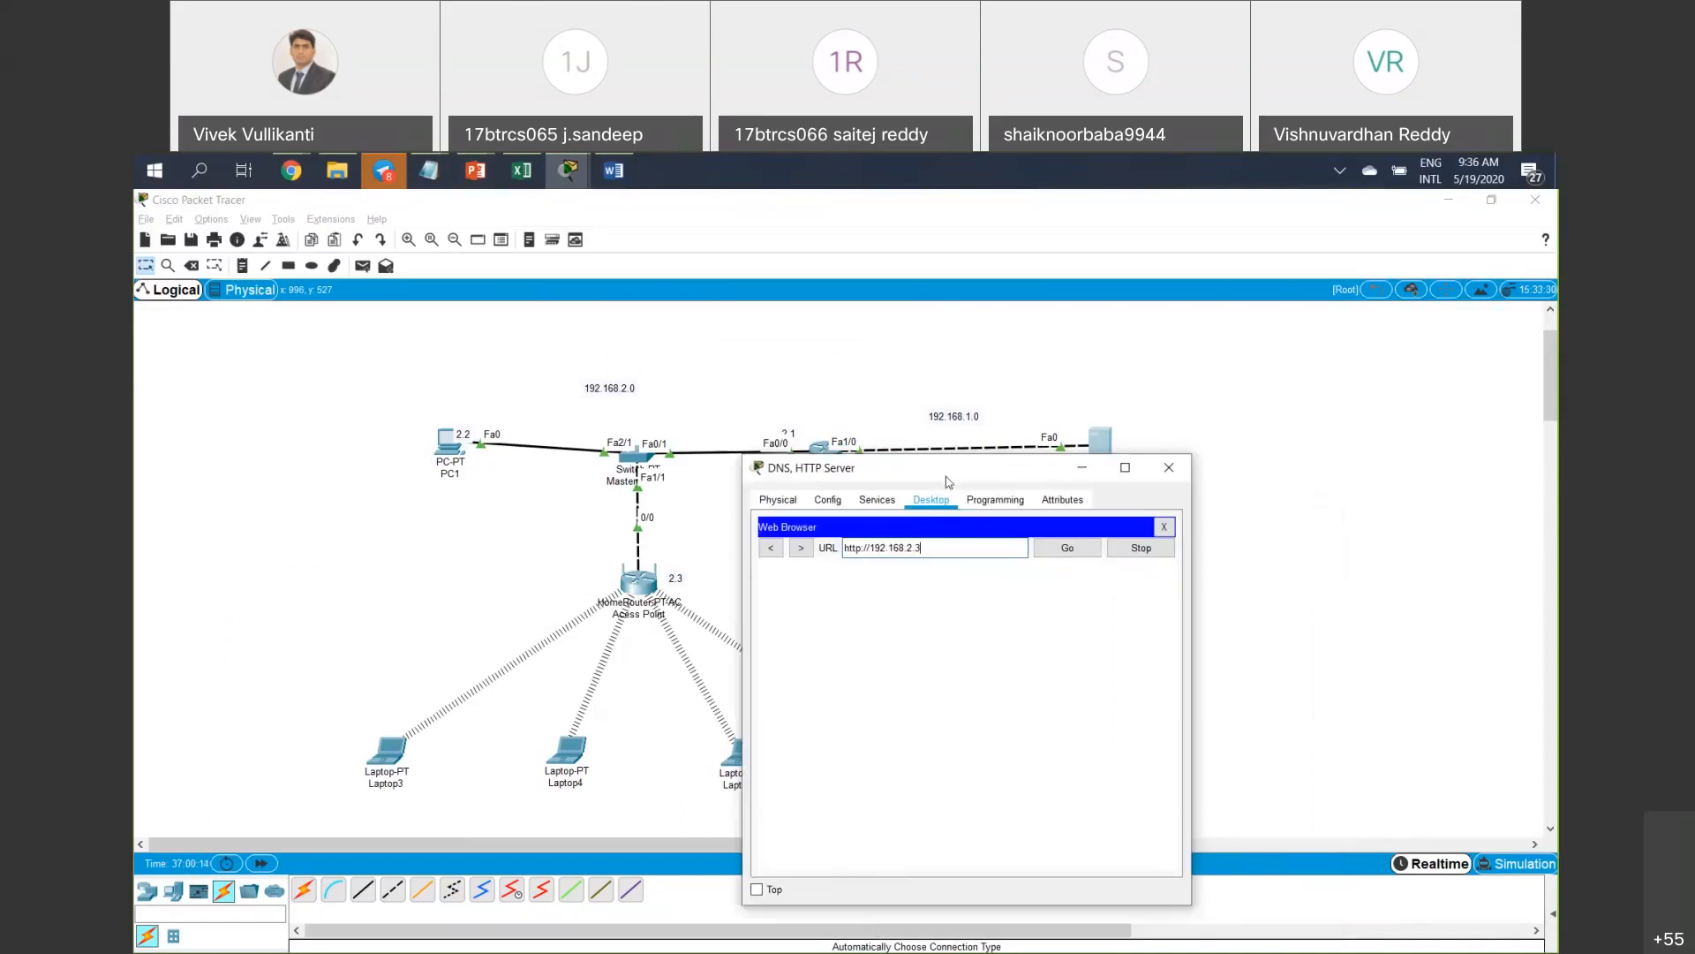
pyautogui.click(1169, 468)
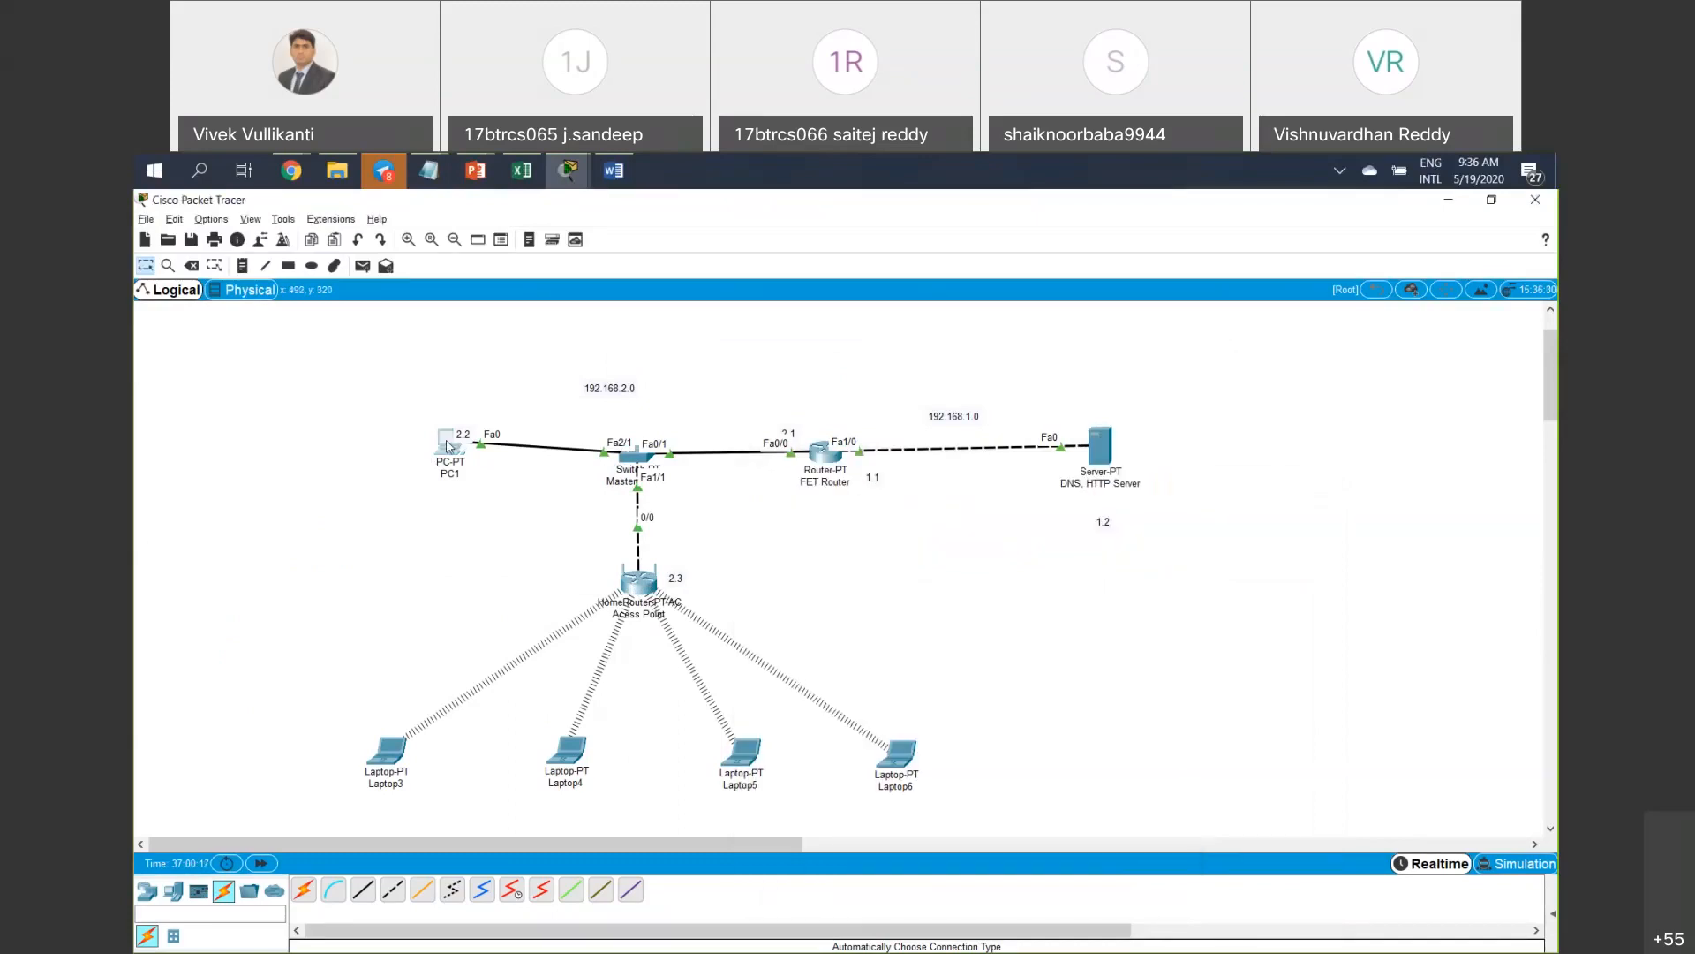
# Load 192.168.2.3 in PC1's browser after fixing a typo, getting Host Name Unresolved, then close PC1.
pyautogui.click(448, 446)
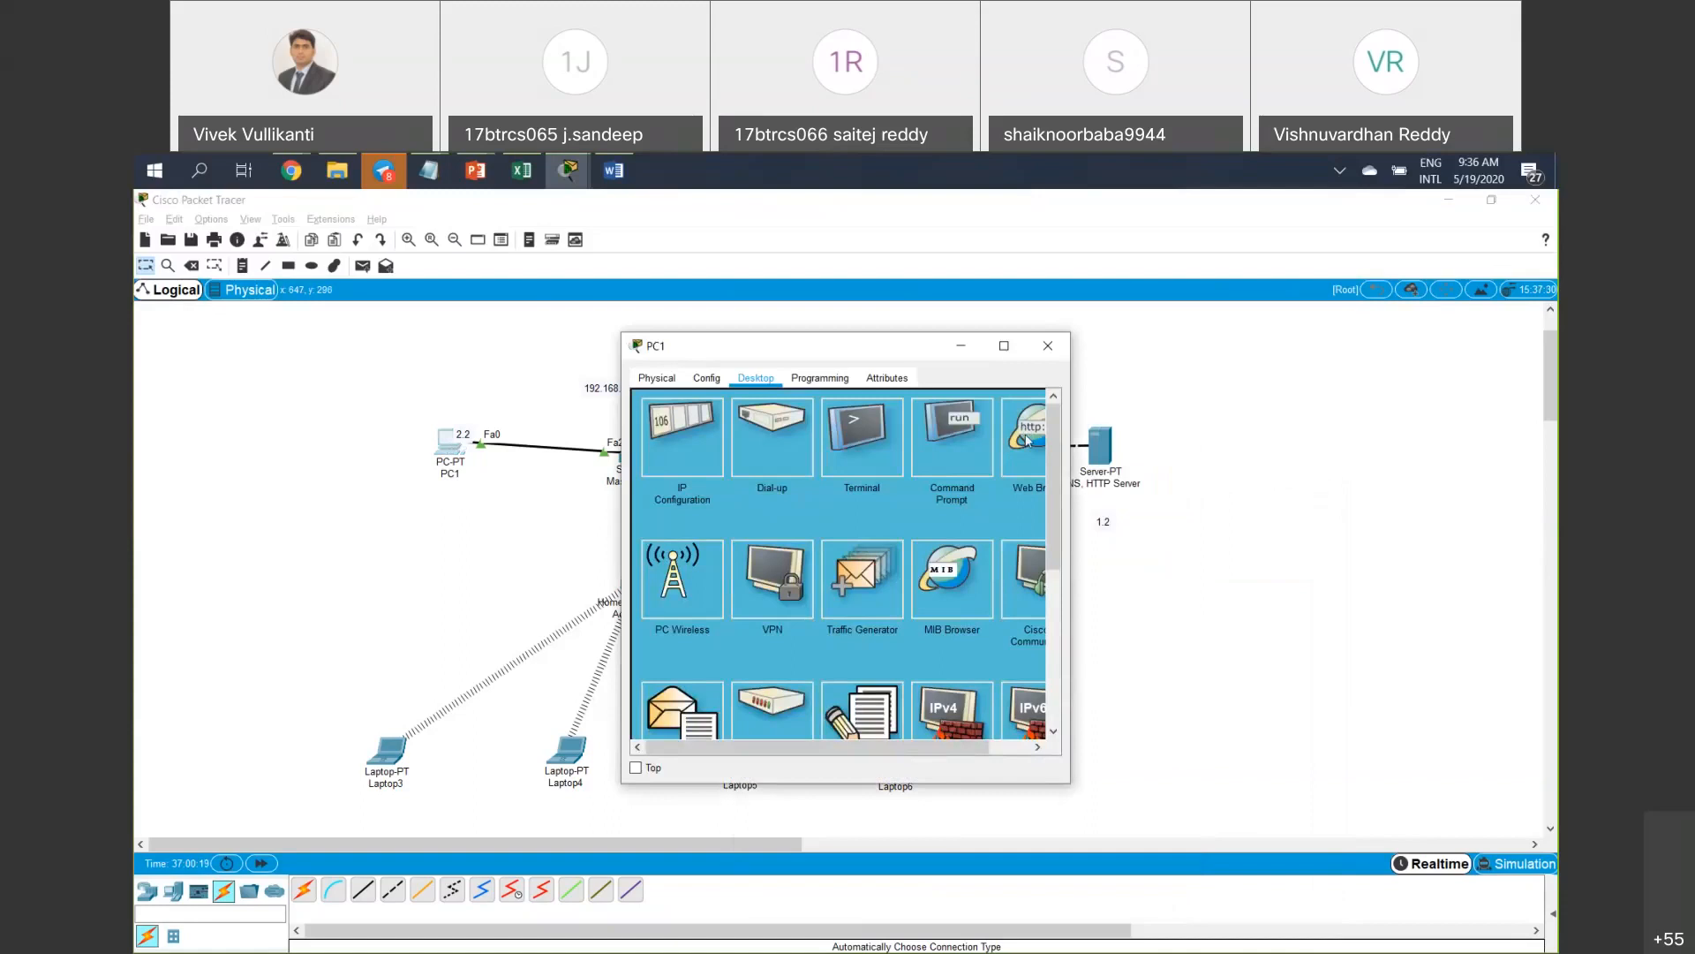
pyautogui.click(1025, 428)
pyautogui.write('1')
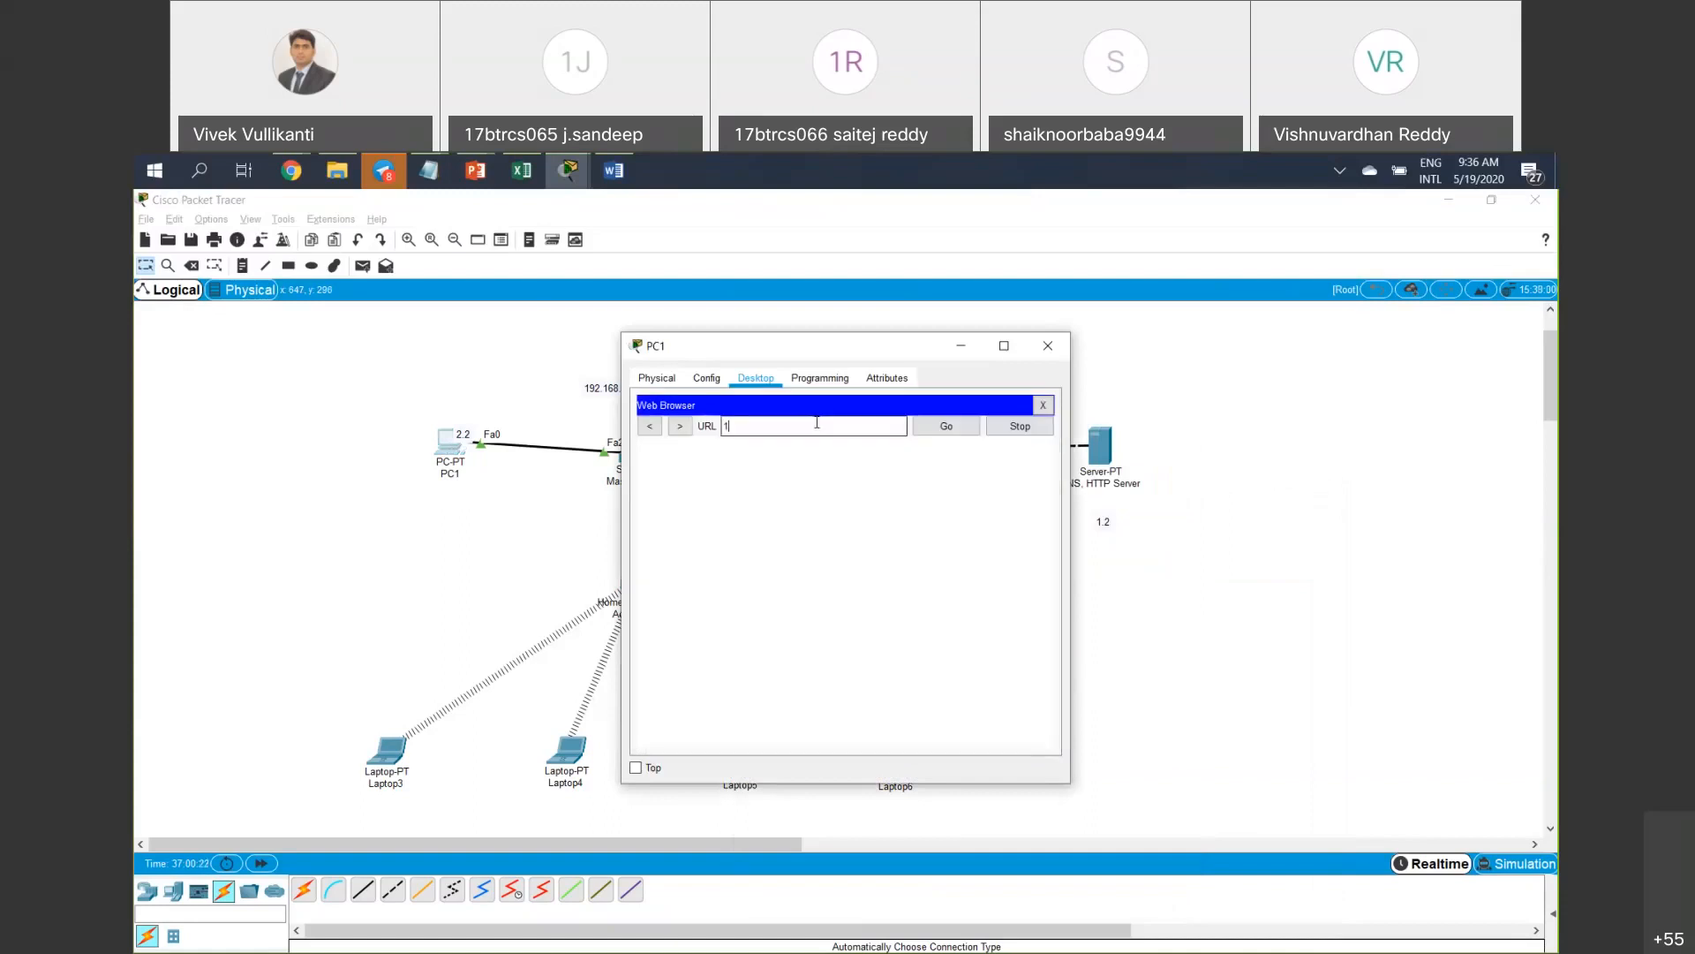
pyautogui.write('92.168')
pyautogui.moveTo(779, 347); pyautogui.dragTo(946, 368)
pyautogui.write('23')
pyautogui.press('Return')
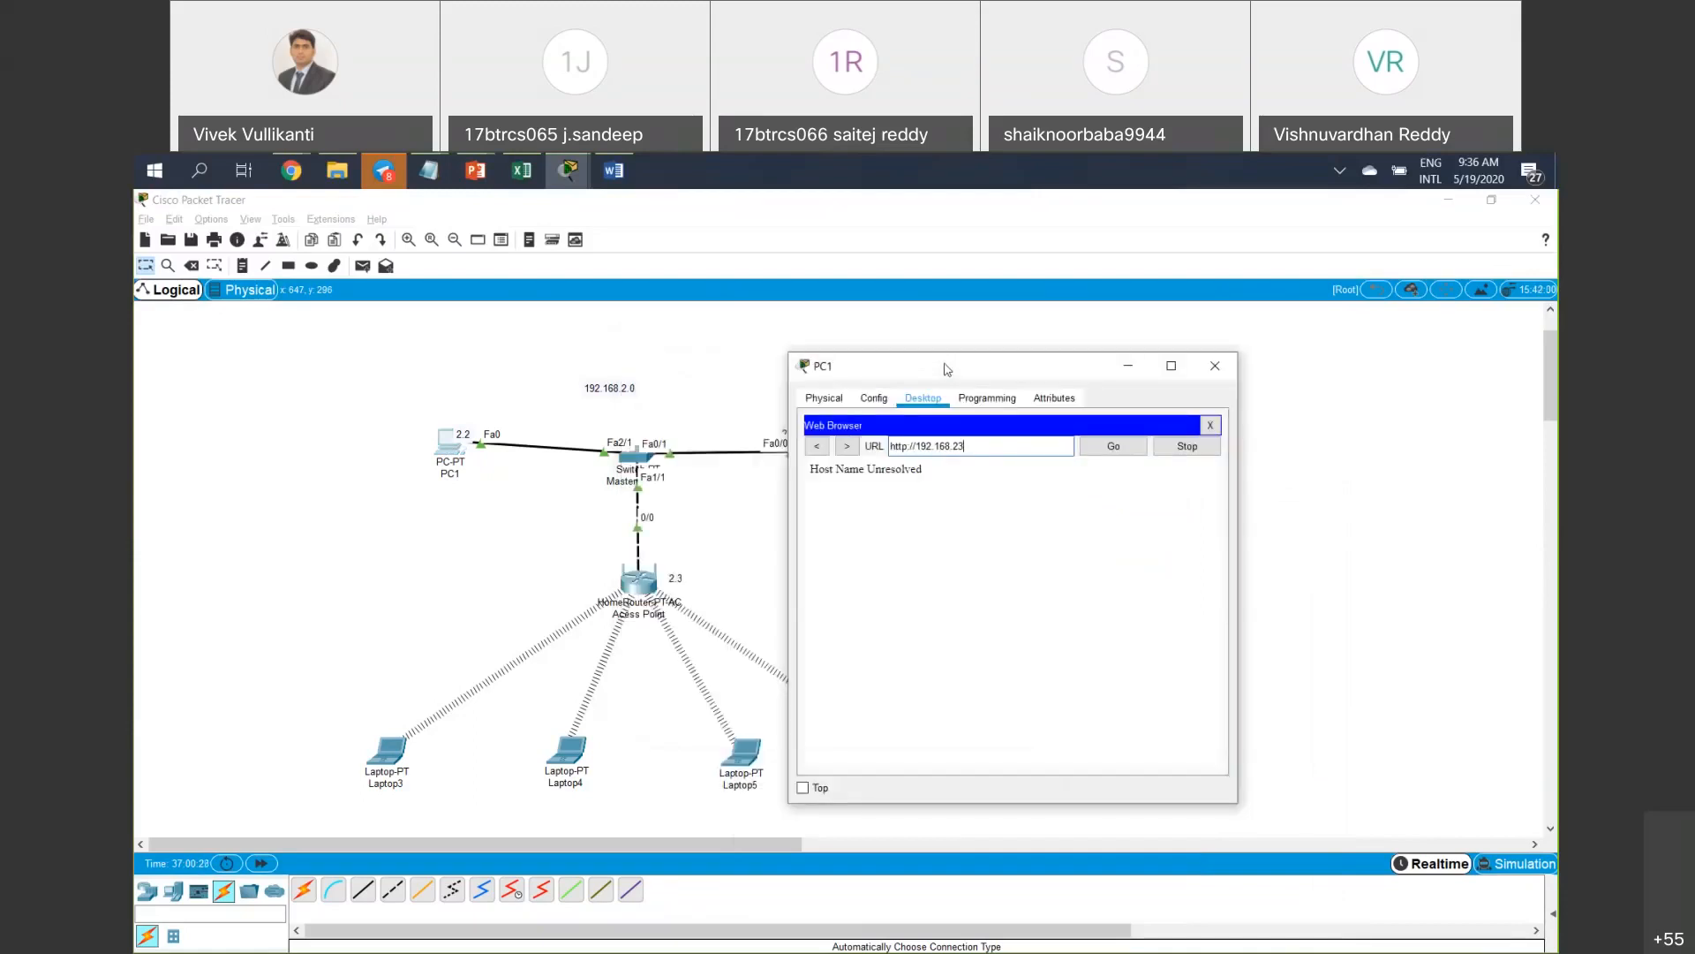
pyautogui.press('BackSpace')
pyautogui.write('.3')
pyautogui.click(1100, 453)
pyautogui.click(625, 415)
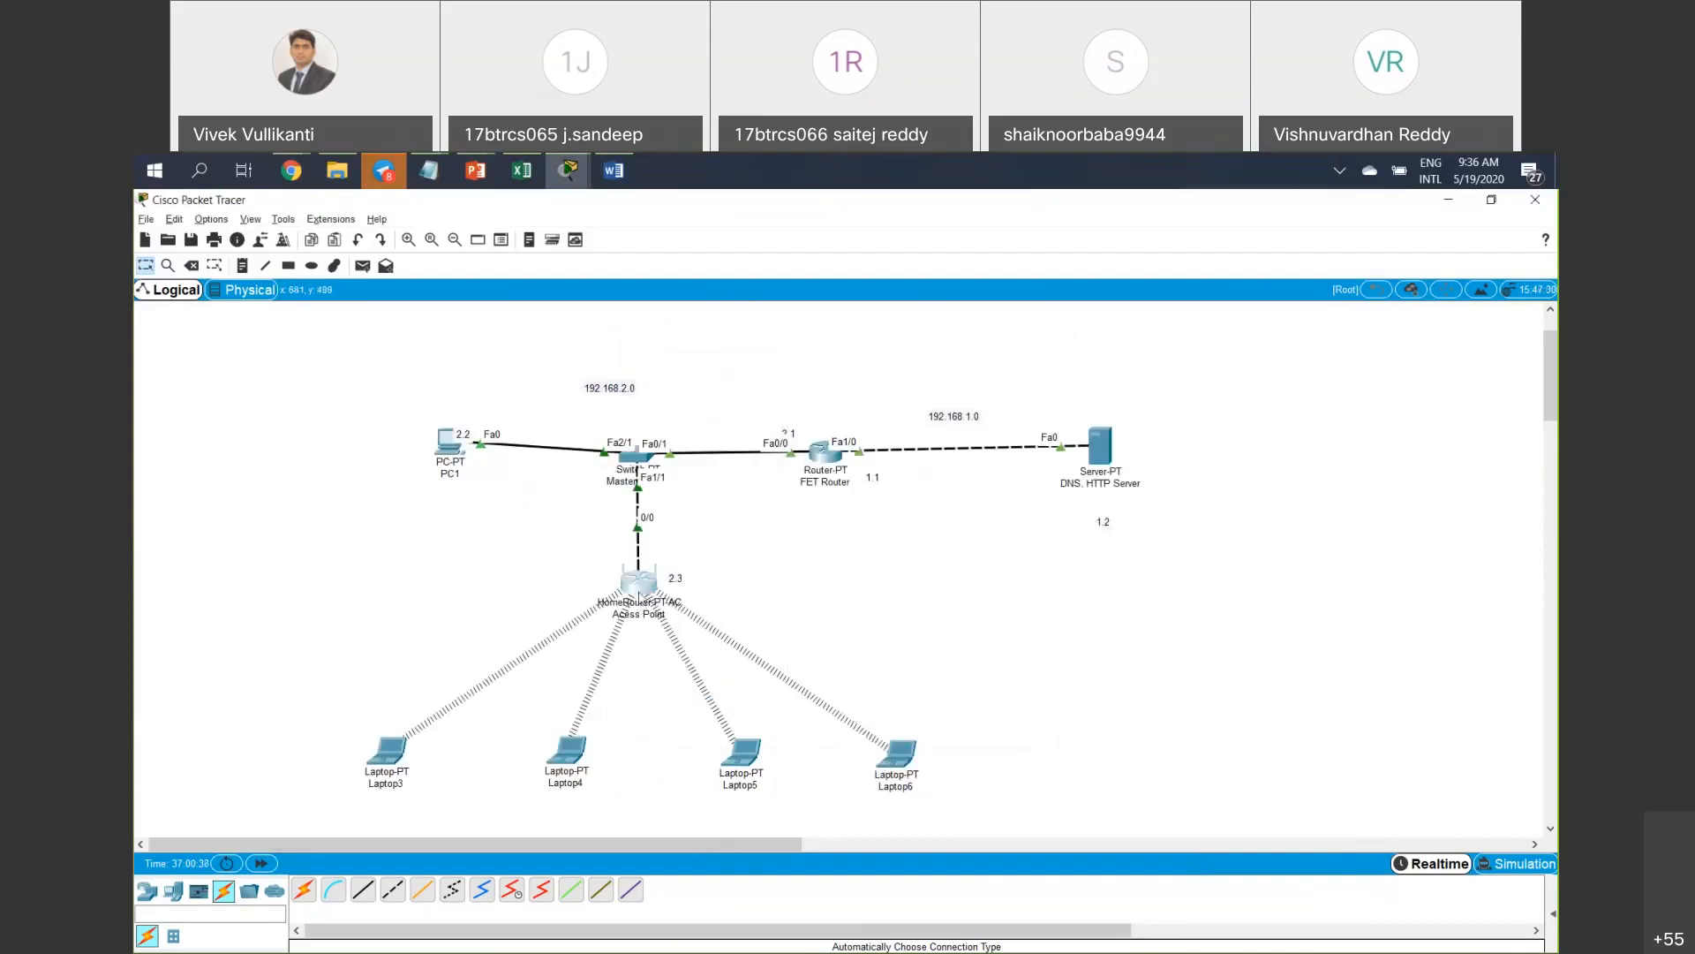
# Set the access point's http access policy Status to Disabled on Access Restrictions.
pyautogui.click(643, 592)
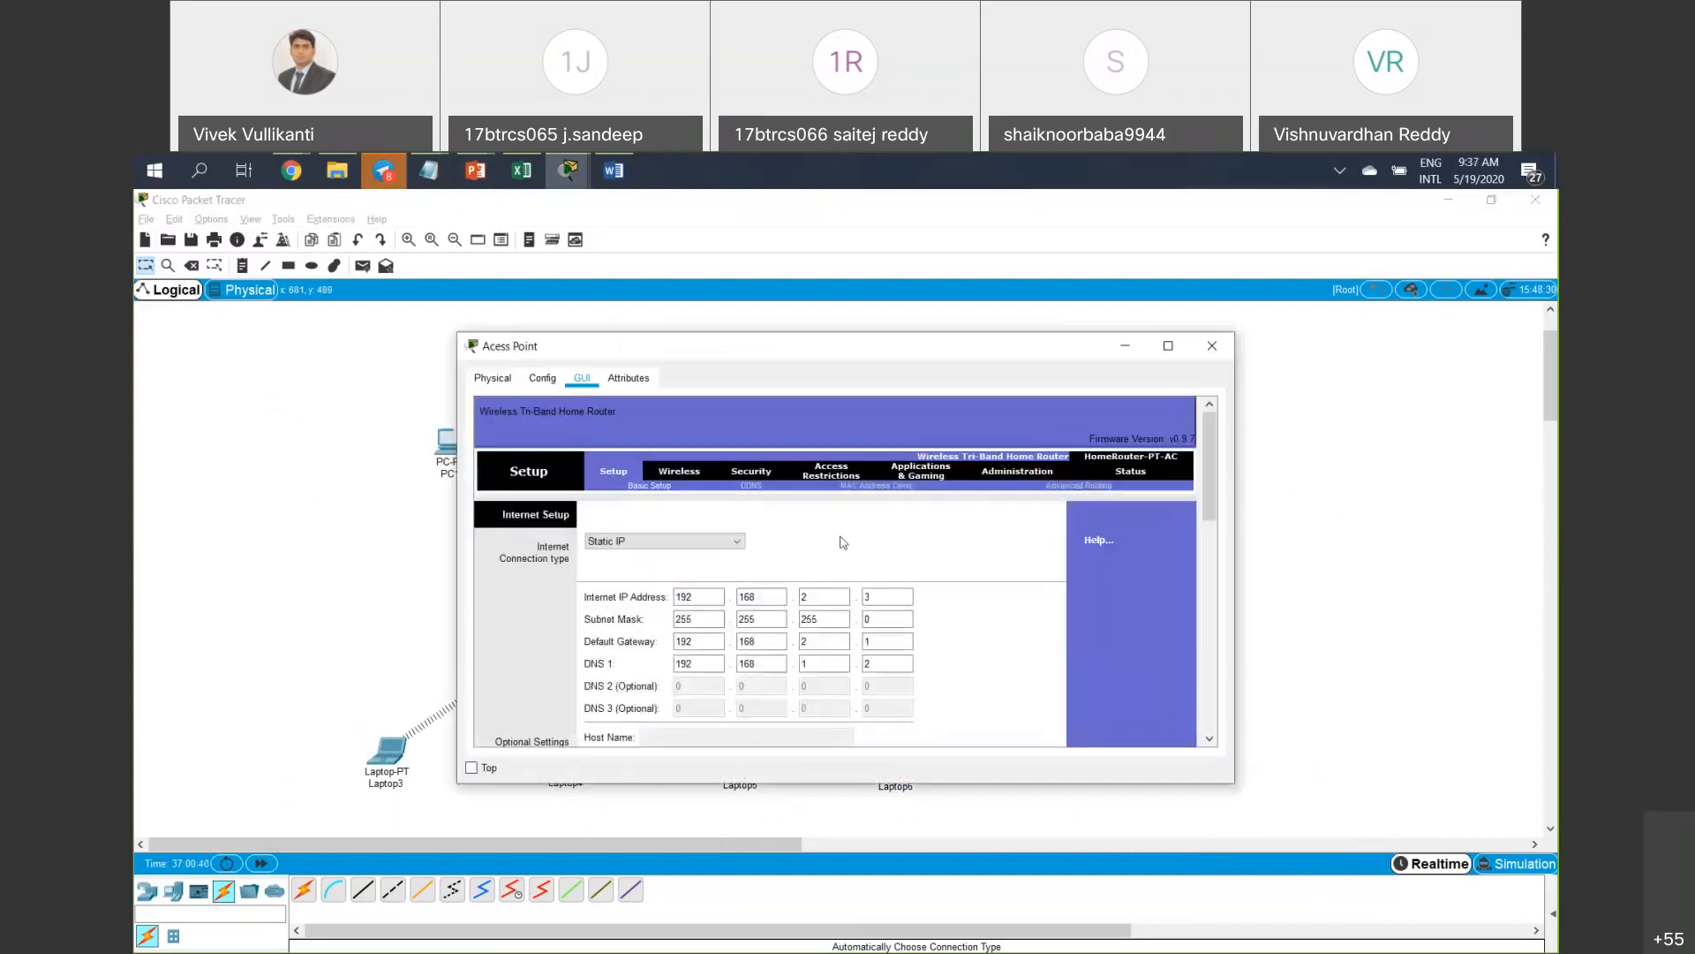
pyautogui.click(839, 470)
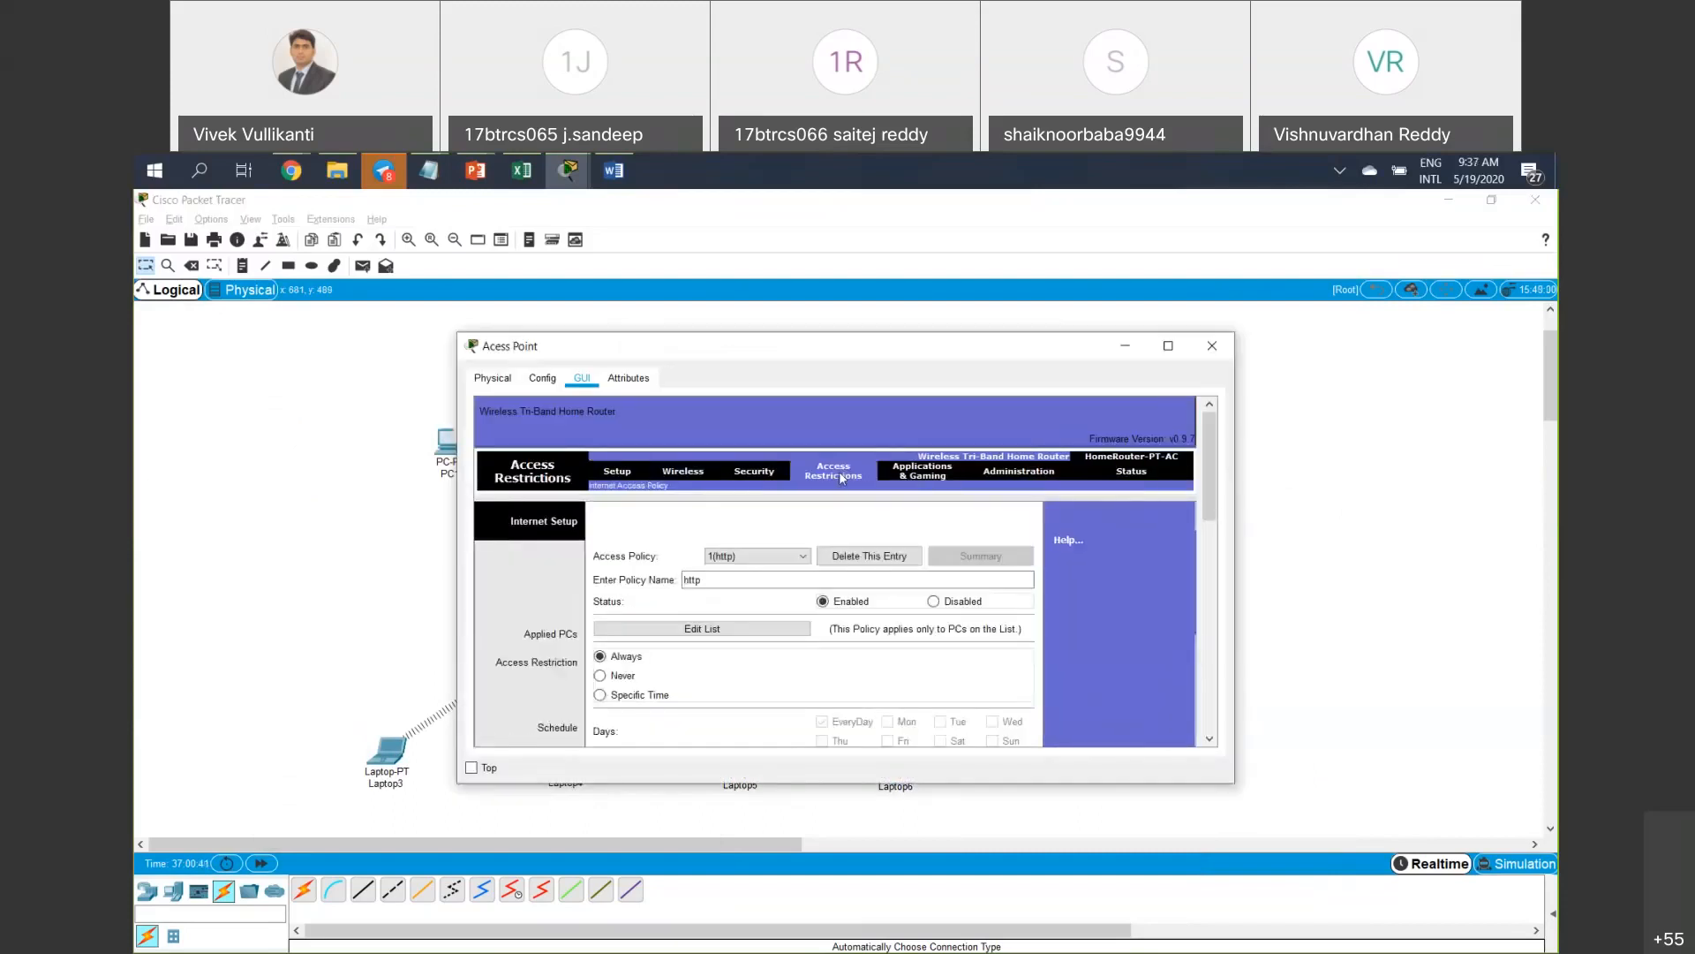
pyautogui.click(935, 600)
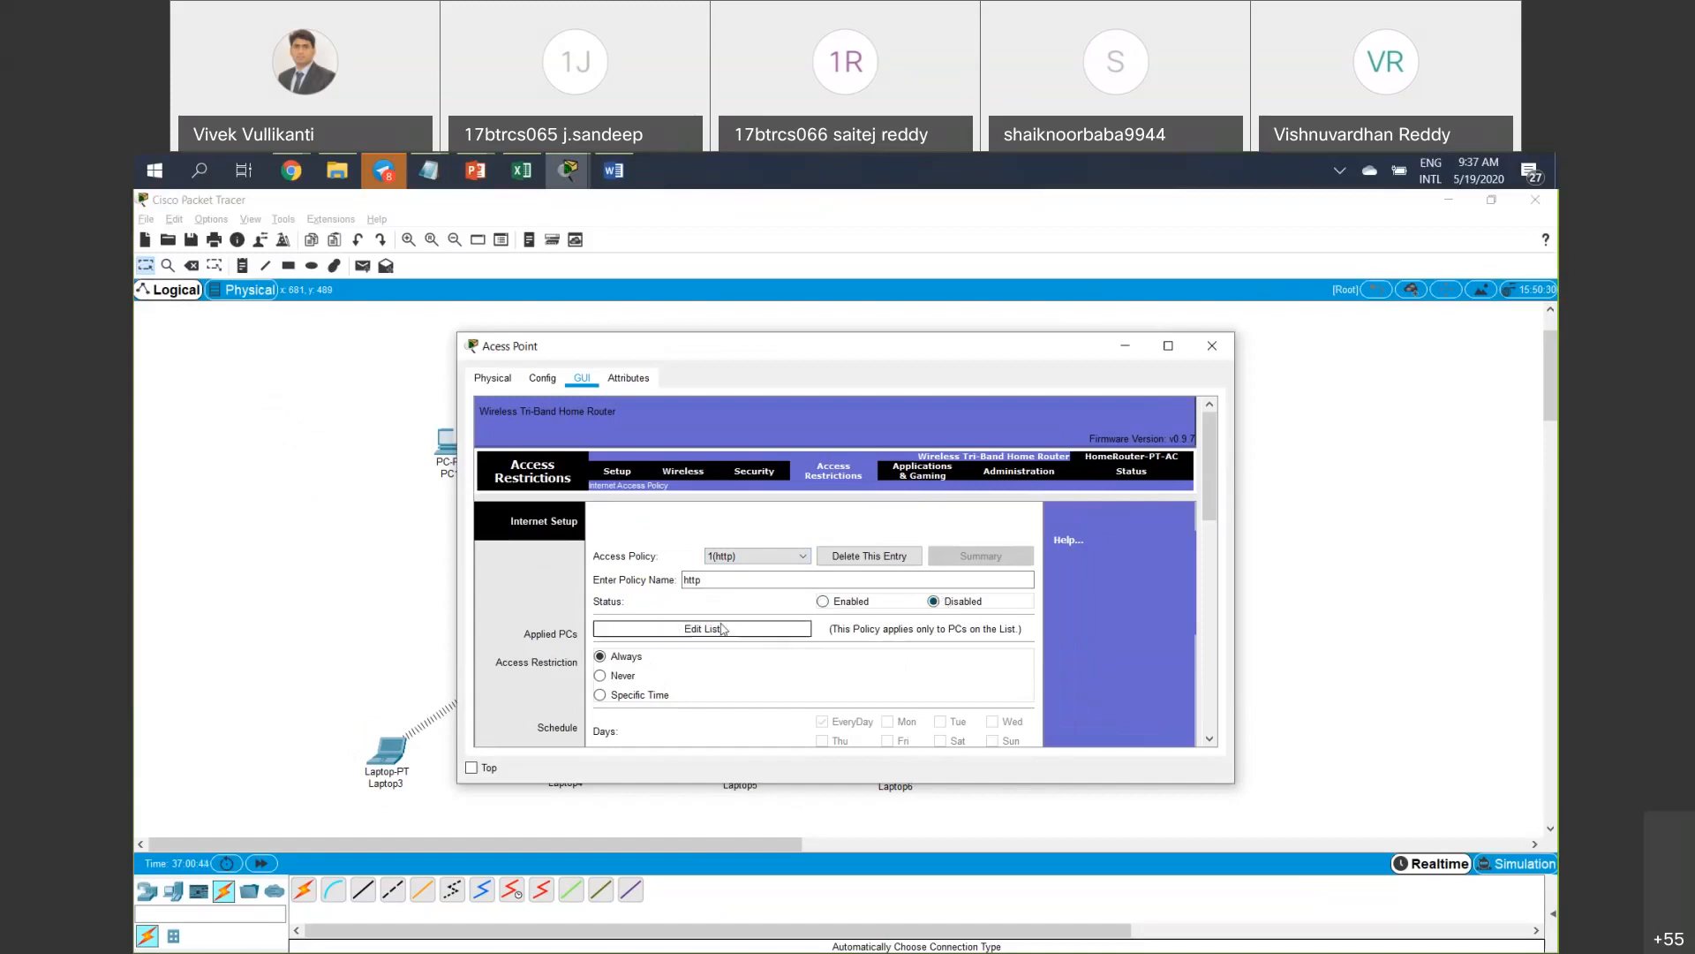
pyautogui.scroll(-1, 718, 628)
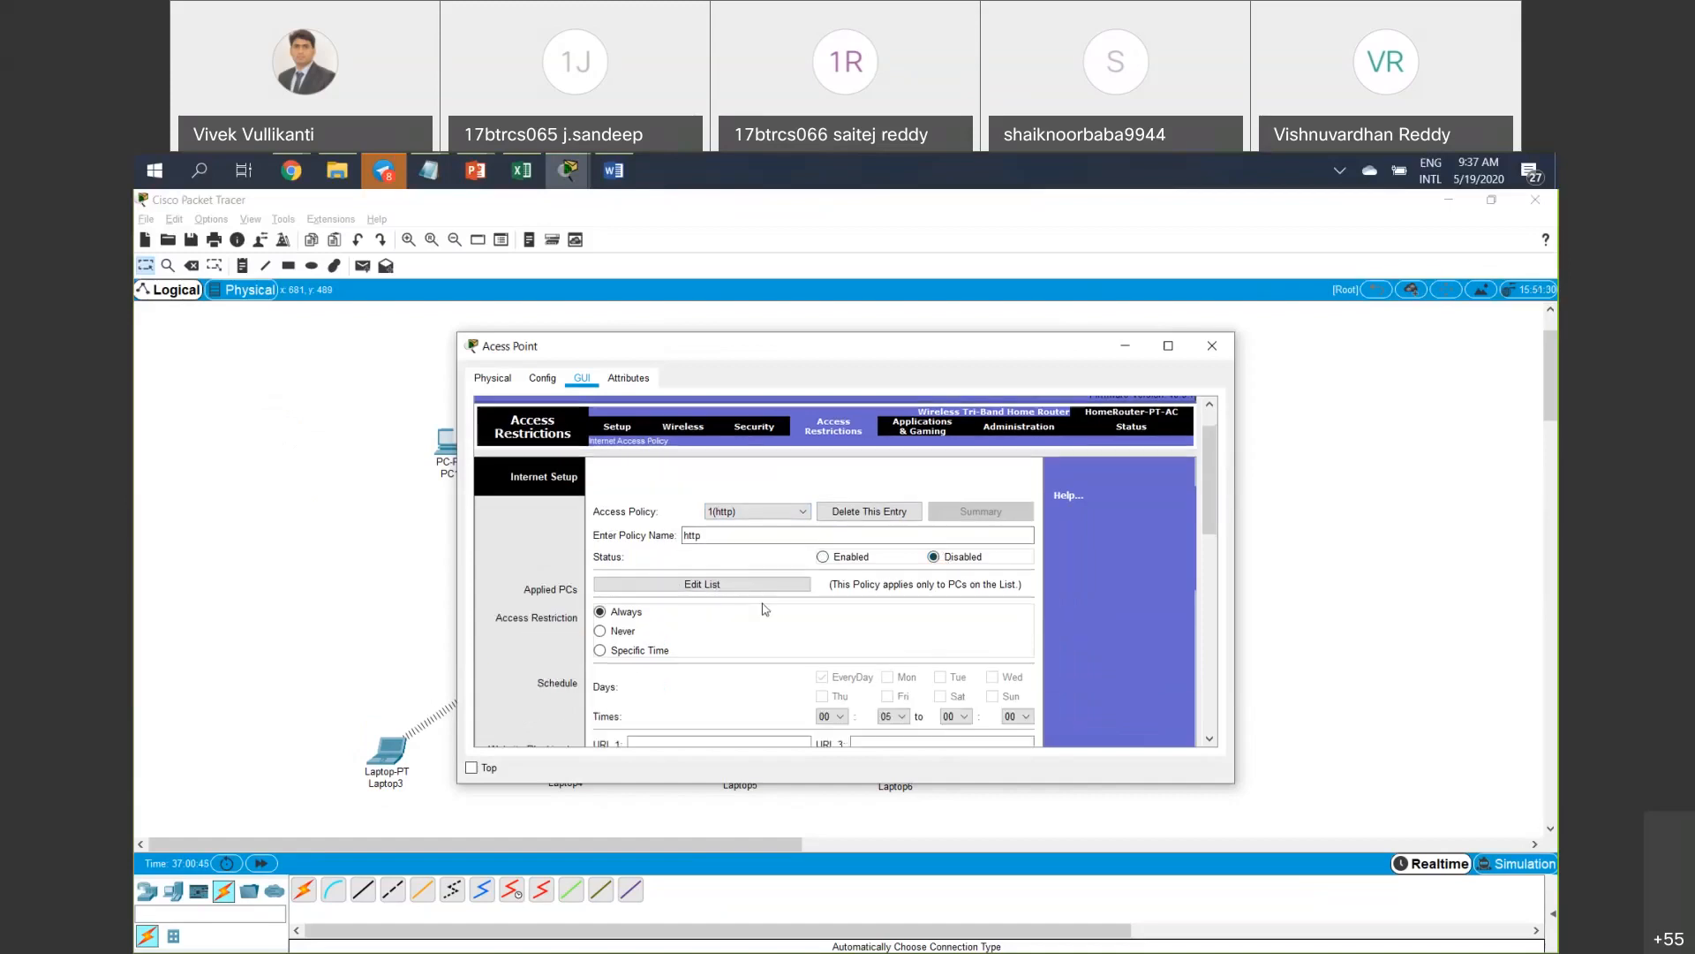
# Enter 70 in the policy's PC list, save and close it, then close the access point window.
pyautogui.click(760, 590)
pyautogui.write('7')
pyautogui.write('0')
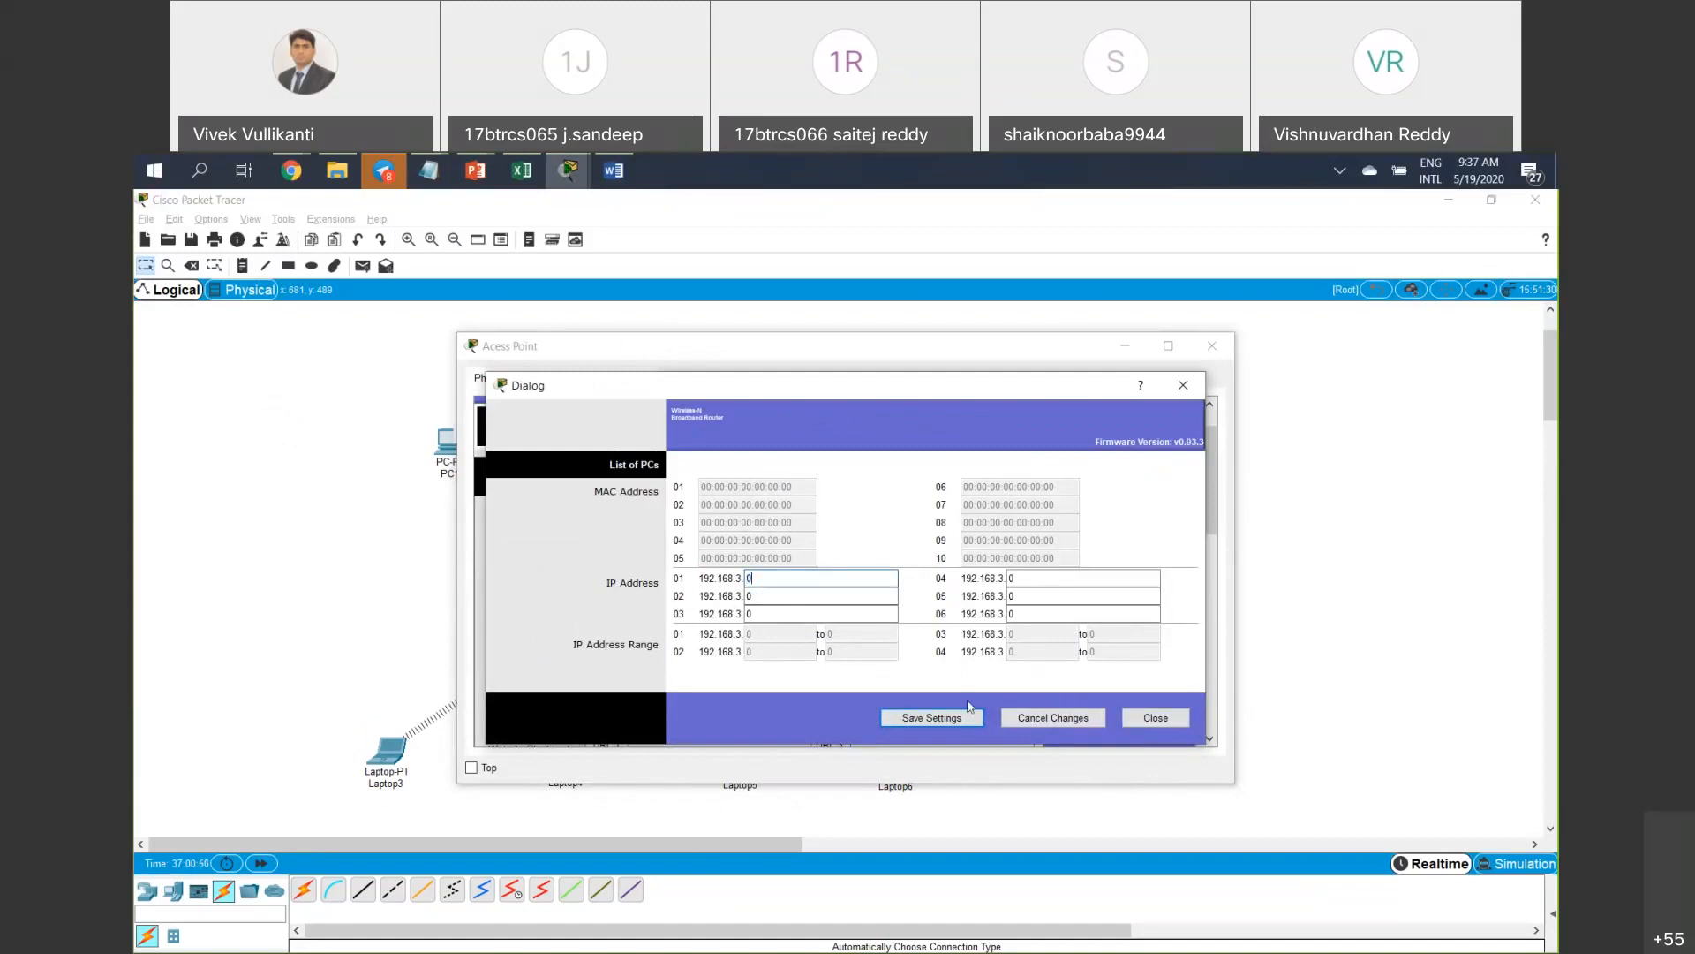
pyautogui.click(953, 718)
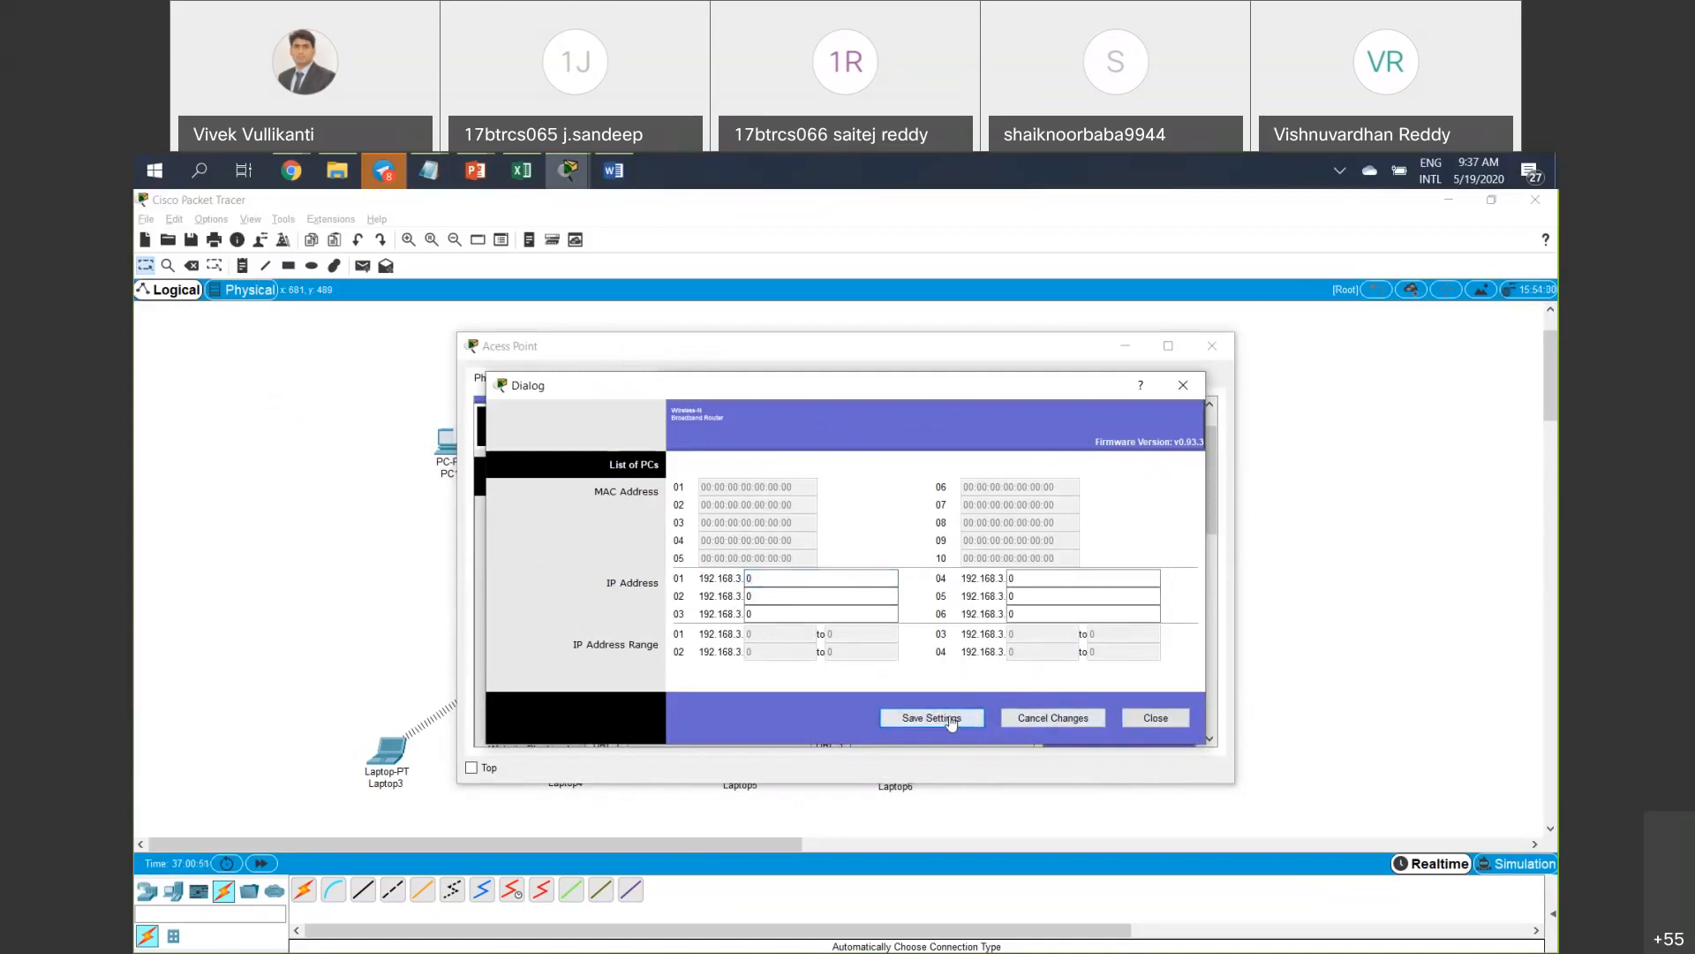
pyautogui.click(1152, 717)
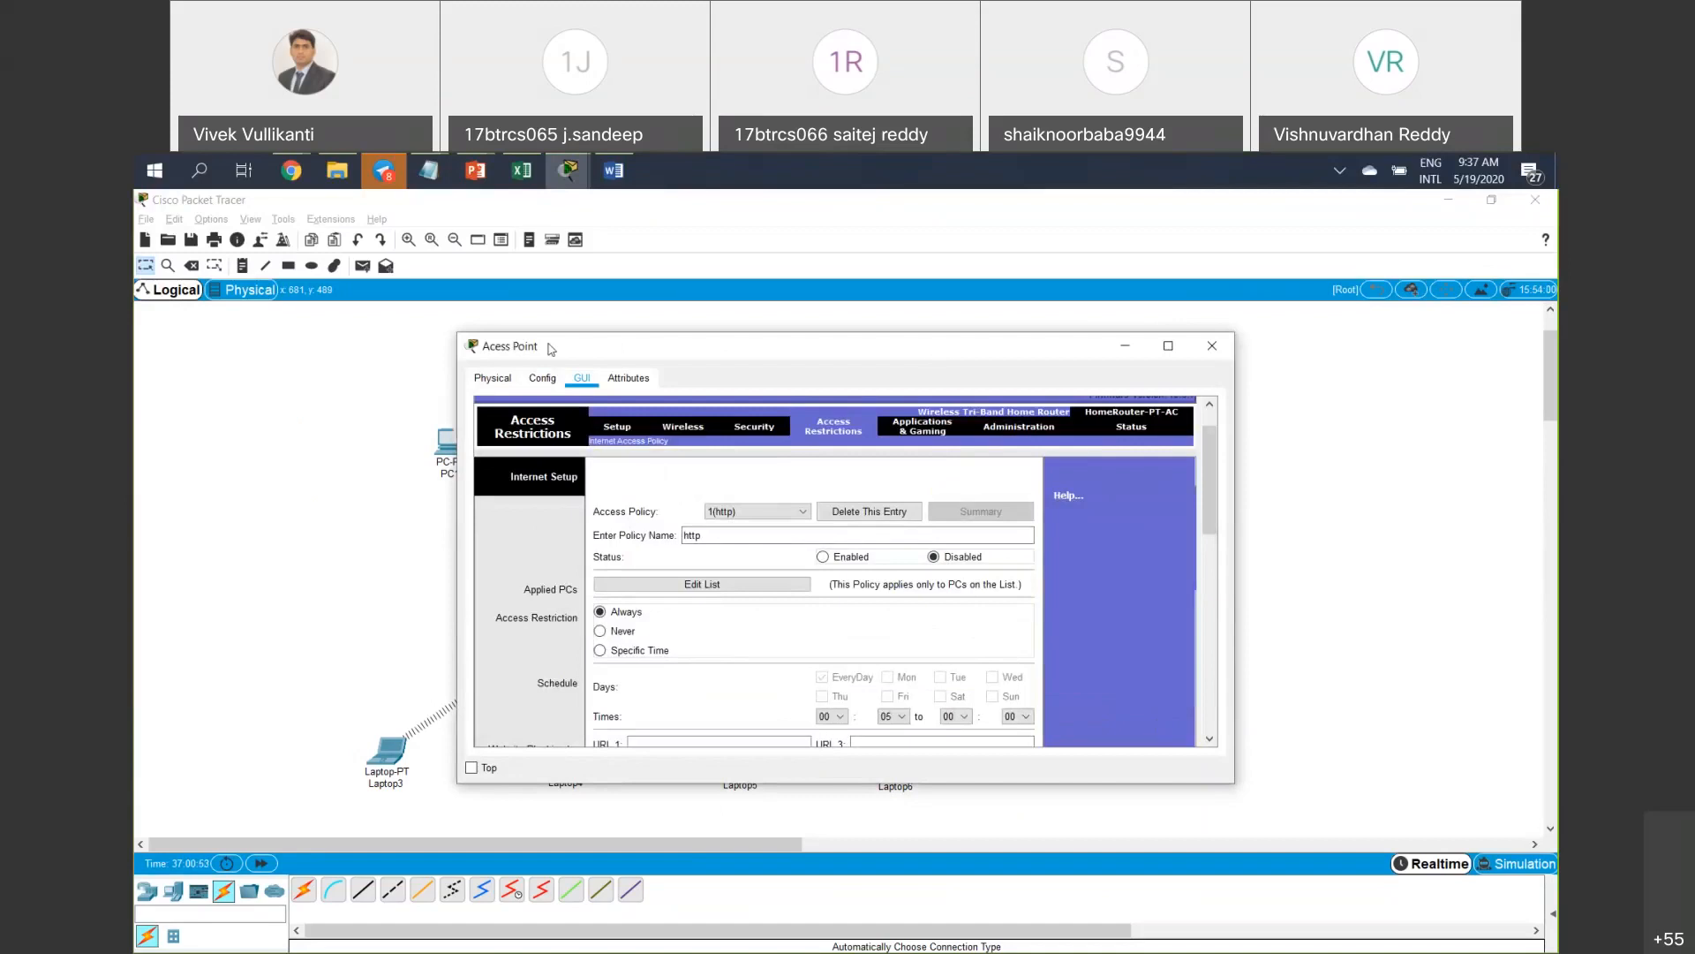
pyautogui.moveTo(548, 347); pyautogui.dragTo(174, 346)
pyautogui.click(836, 346)
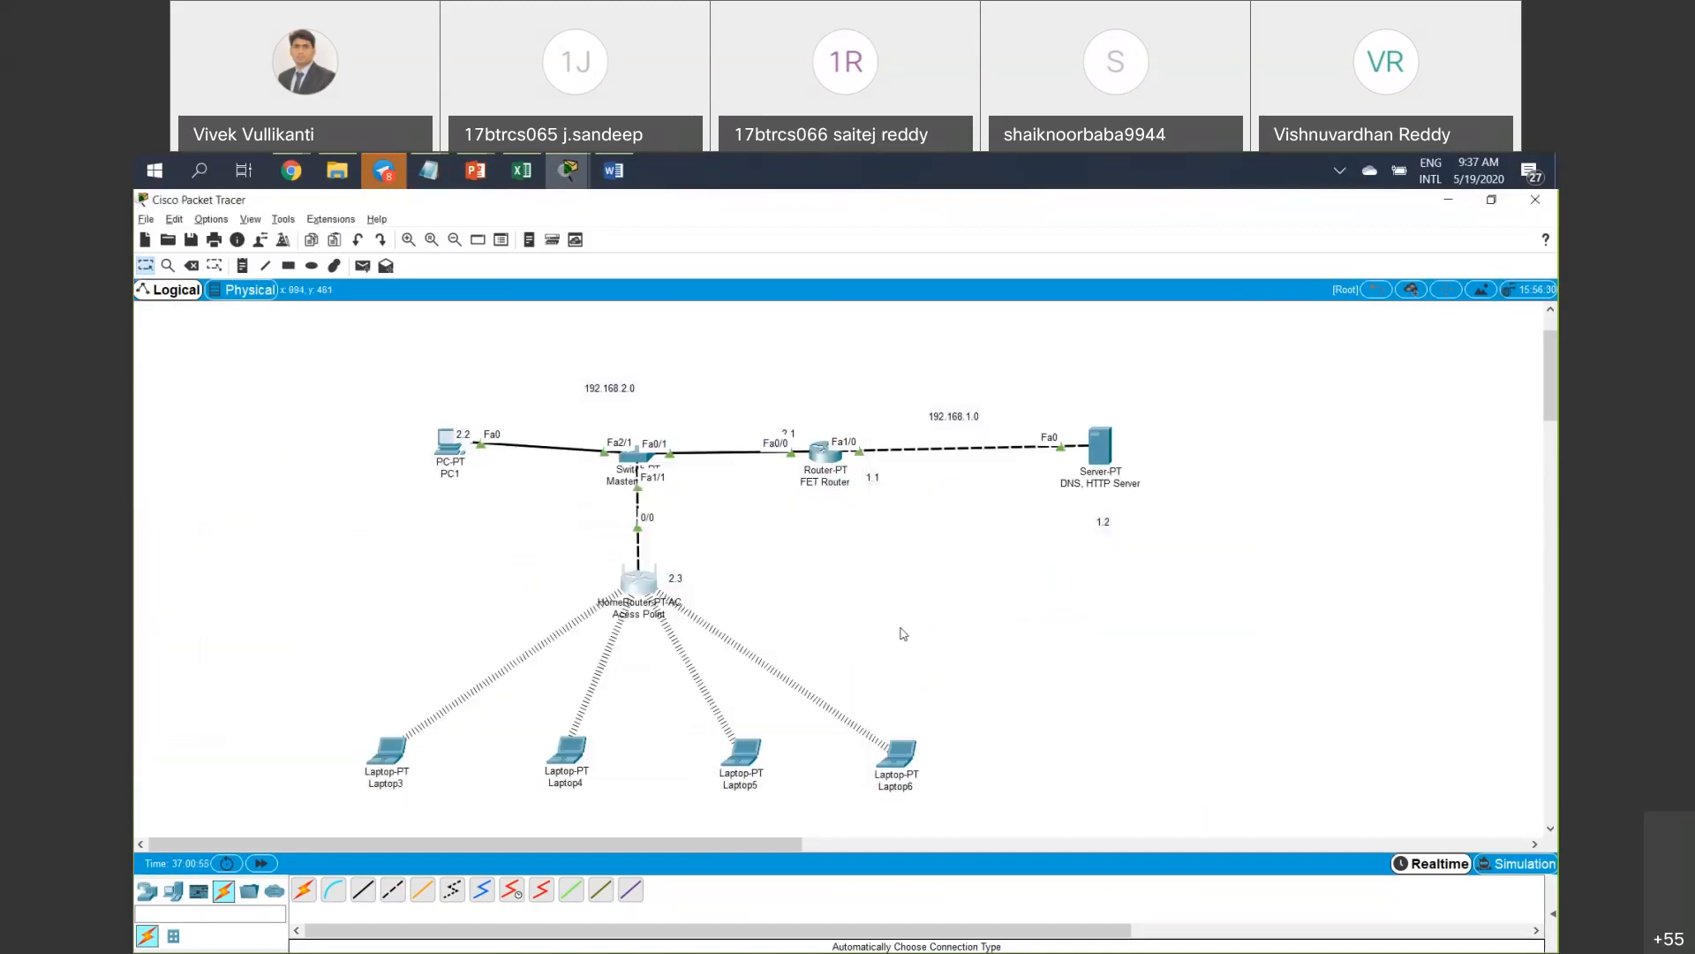
pyautogui.click(396, 764)
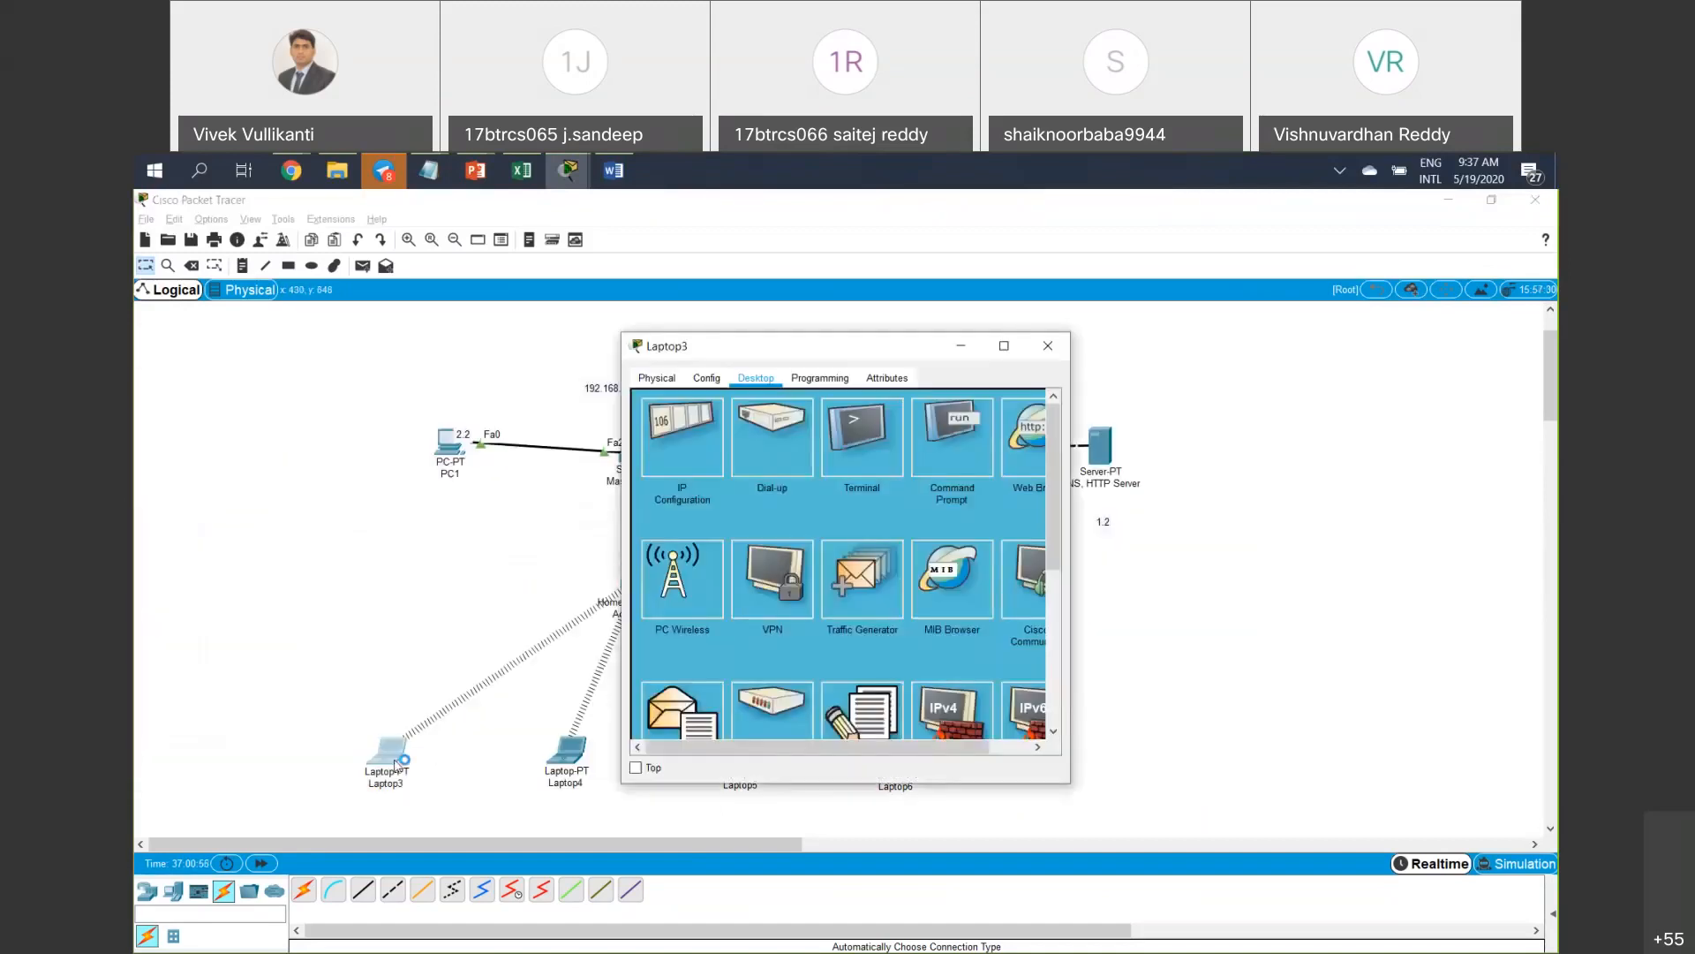
pyautogui.click(1037, 456)
pyautogui.click(789, 425)
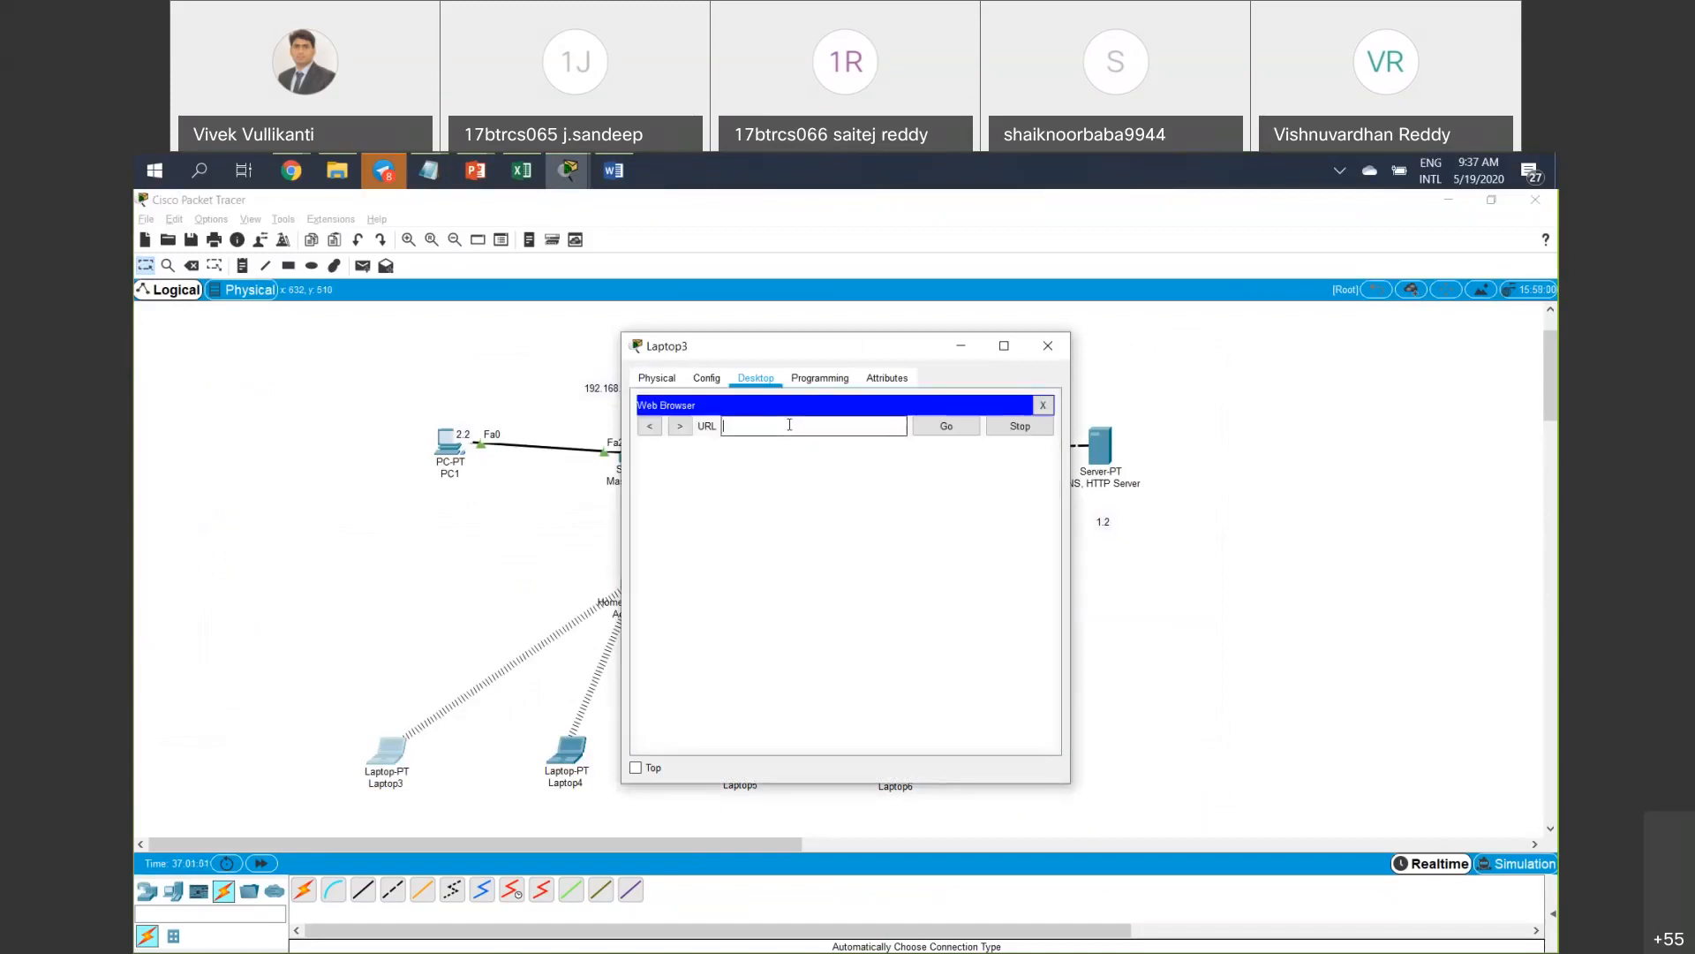
pyautogui.write('192.168.2.3')
pyautogui.press('Return')
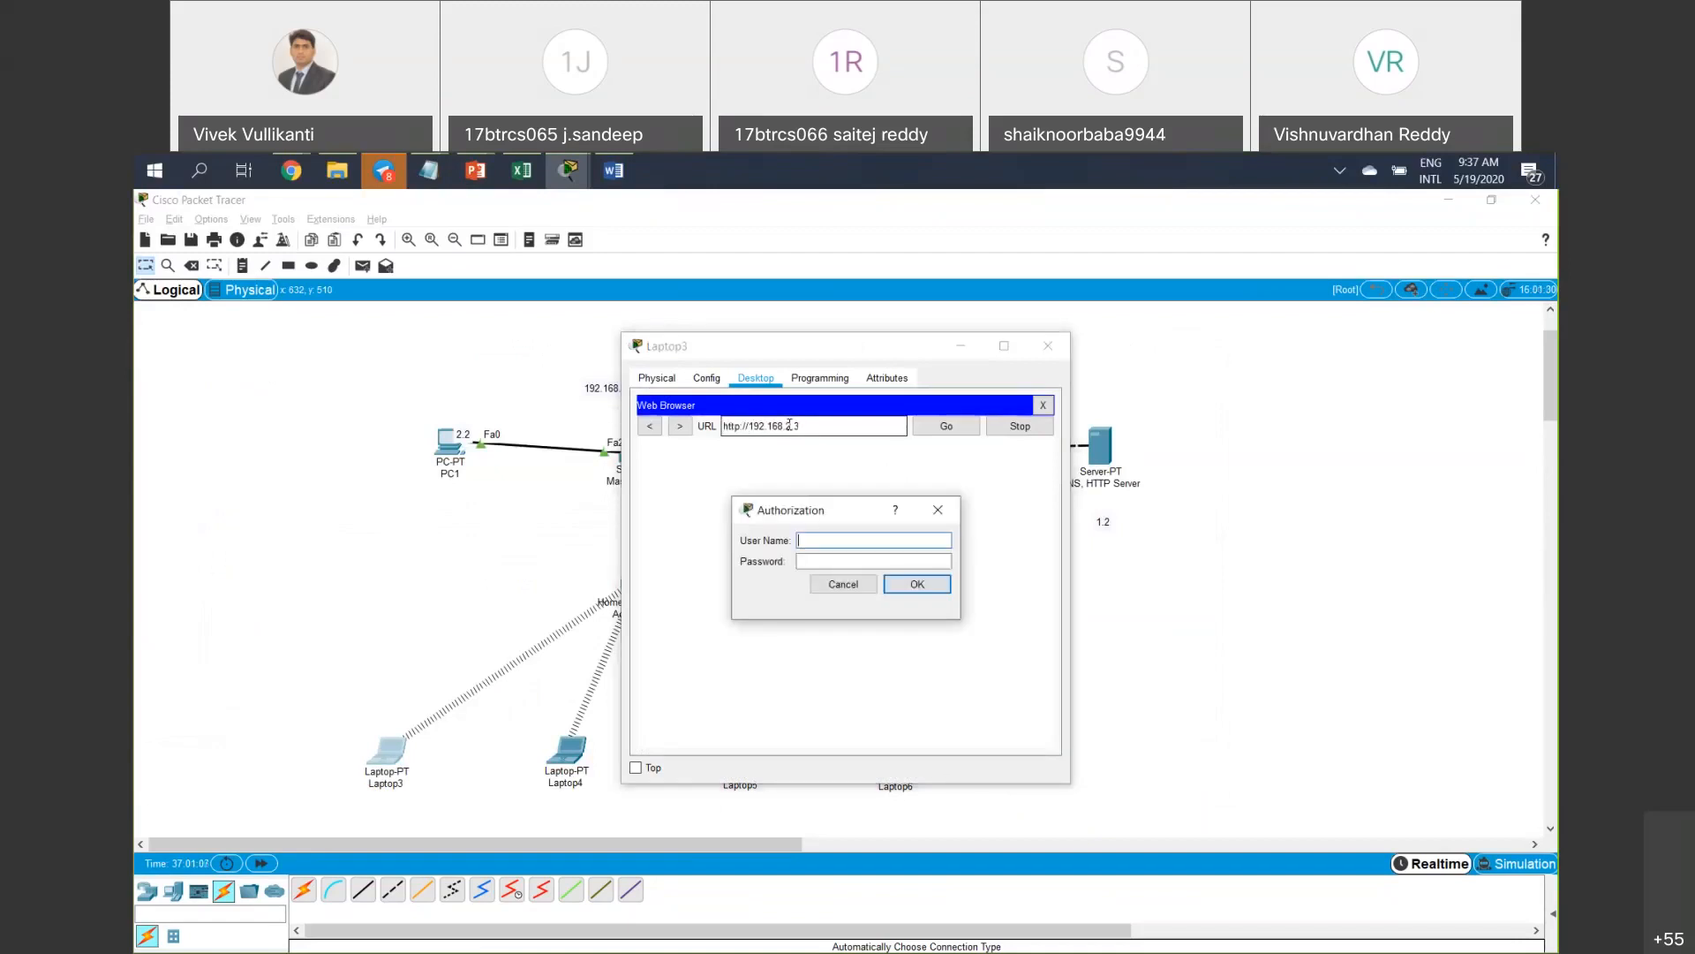
pyautogui.click(746, 348)
pyautogui.moveTo(863, 352); pyautogui.dragTo(978, 374)
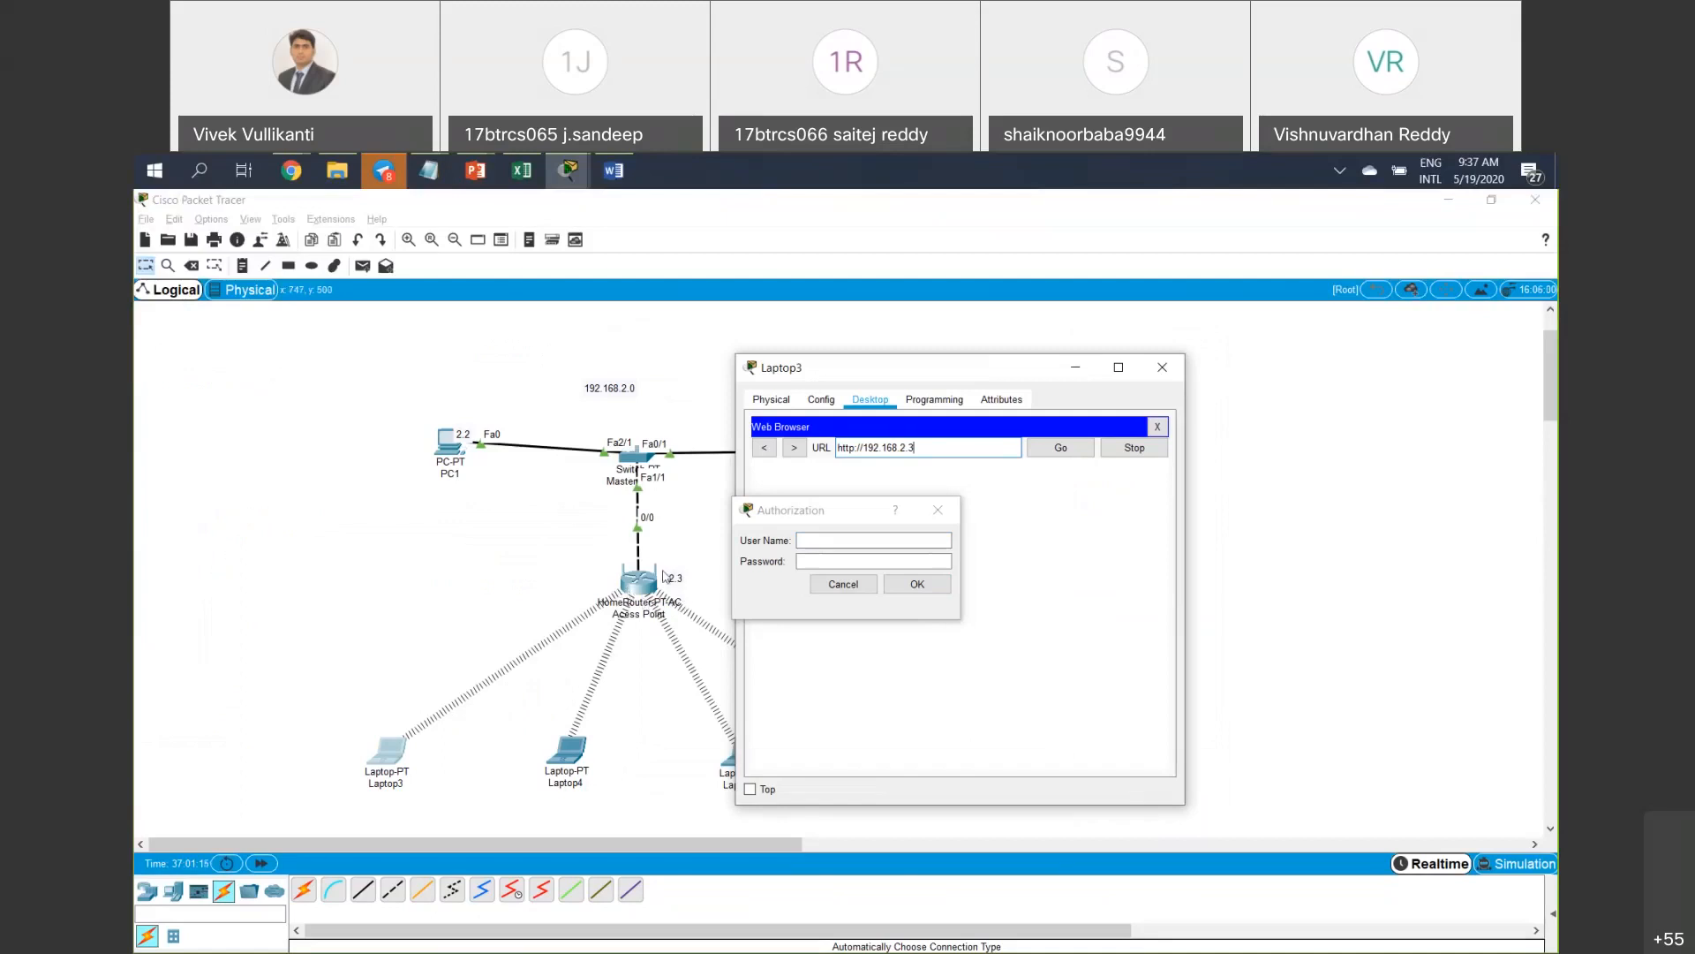
pyautogui.click(886, 524)
pyautogui.moveTo(818, 521); pyautogui.dragTo(953, 506)
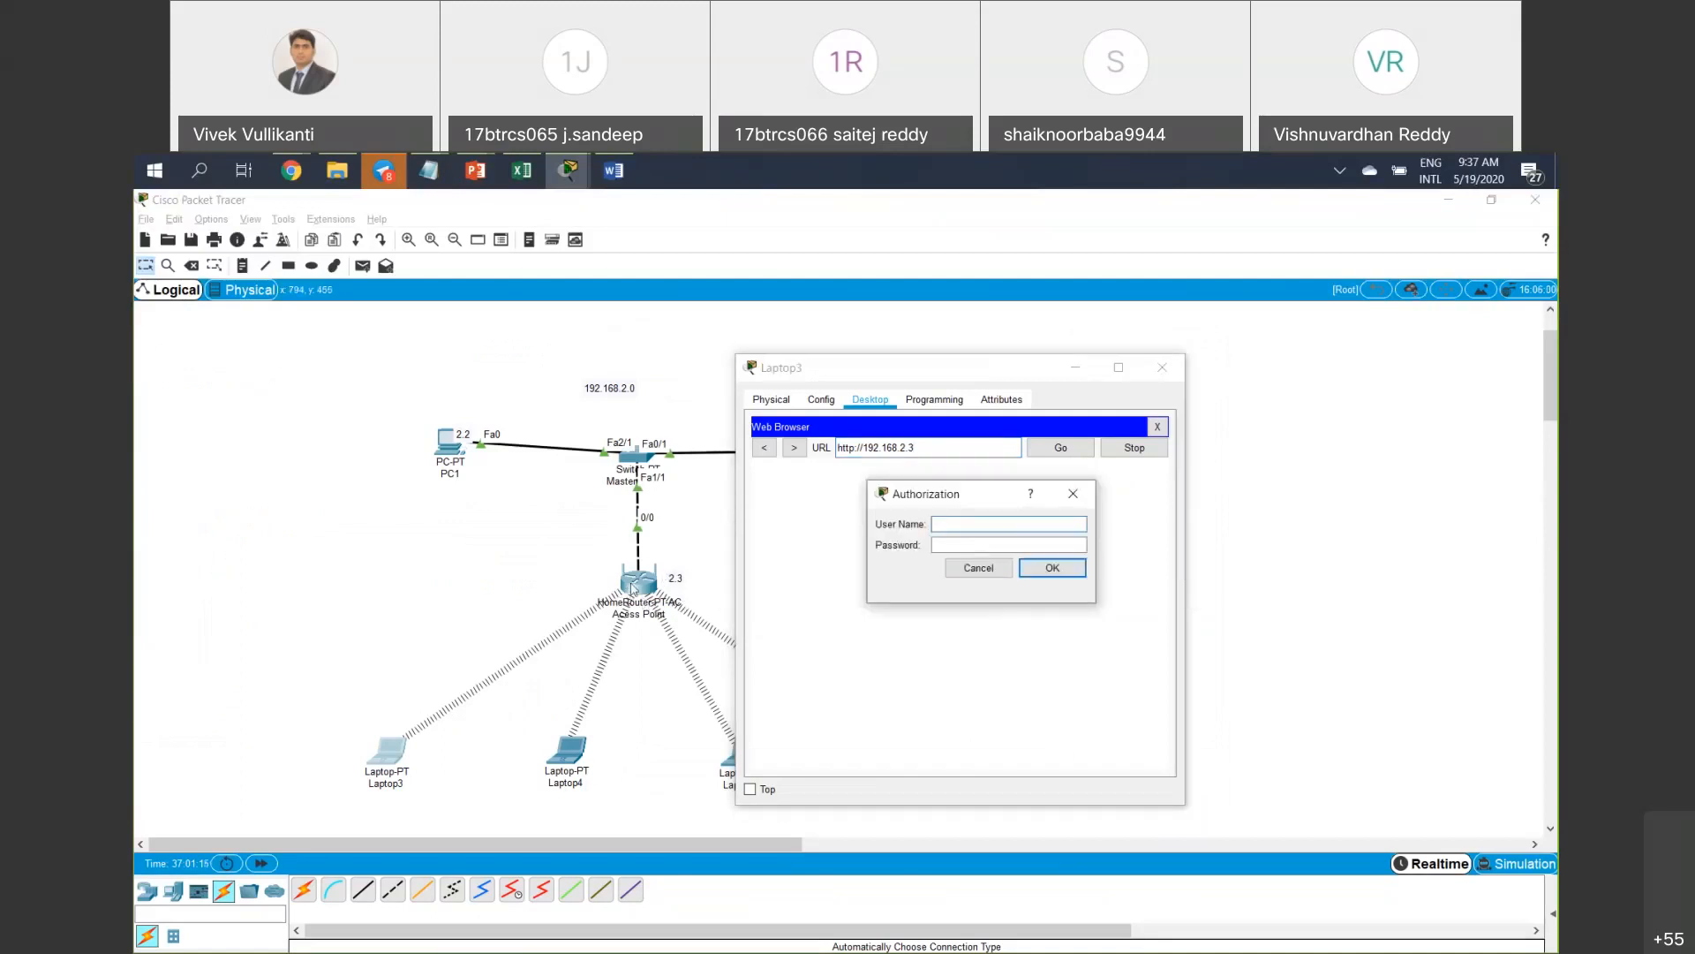
pyautogui.click(1162, 368)
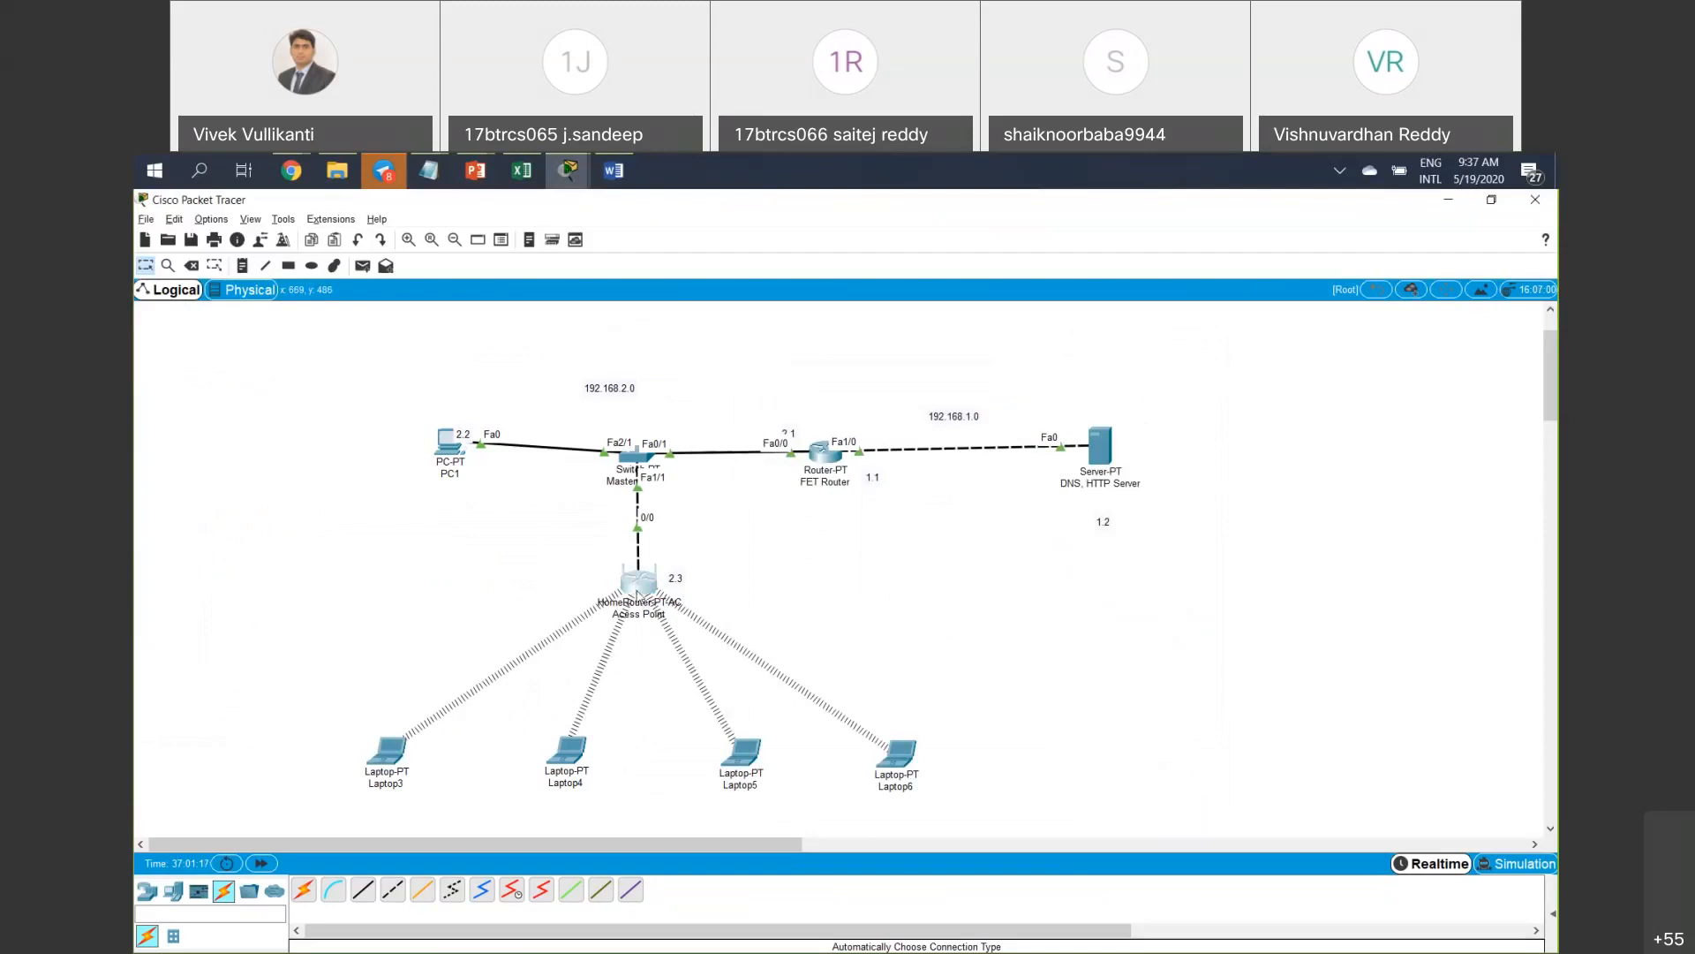
pyautogui.click(636, 595)
pyautogui.click(1022, 471)
pyautogui.click(703, 563)
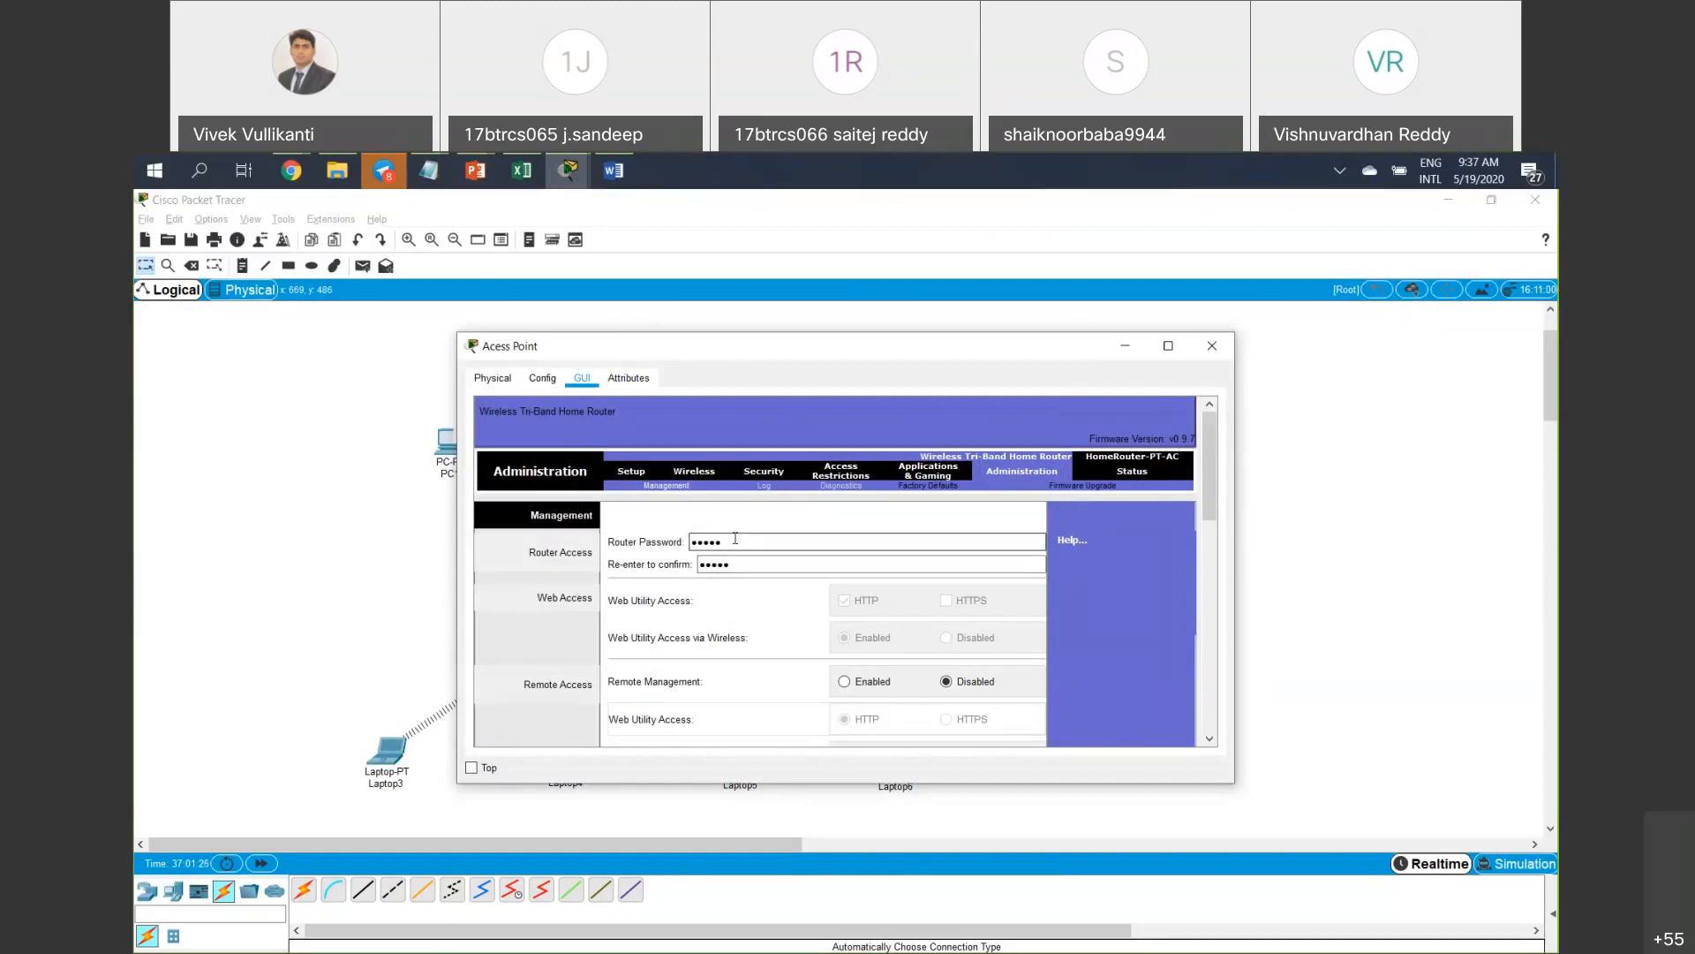
pyautogui.moveTo(1025, 357); pyautogui.dragTo(781, 370)
pyautogui.click(956, 360)
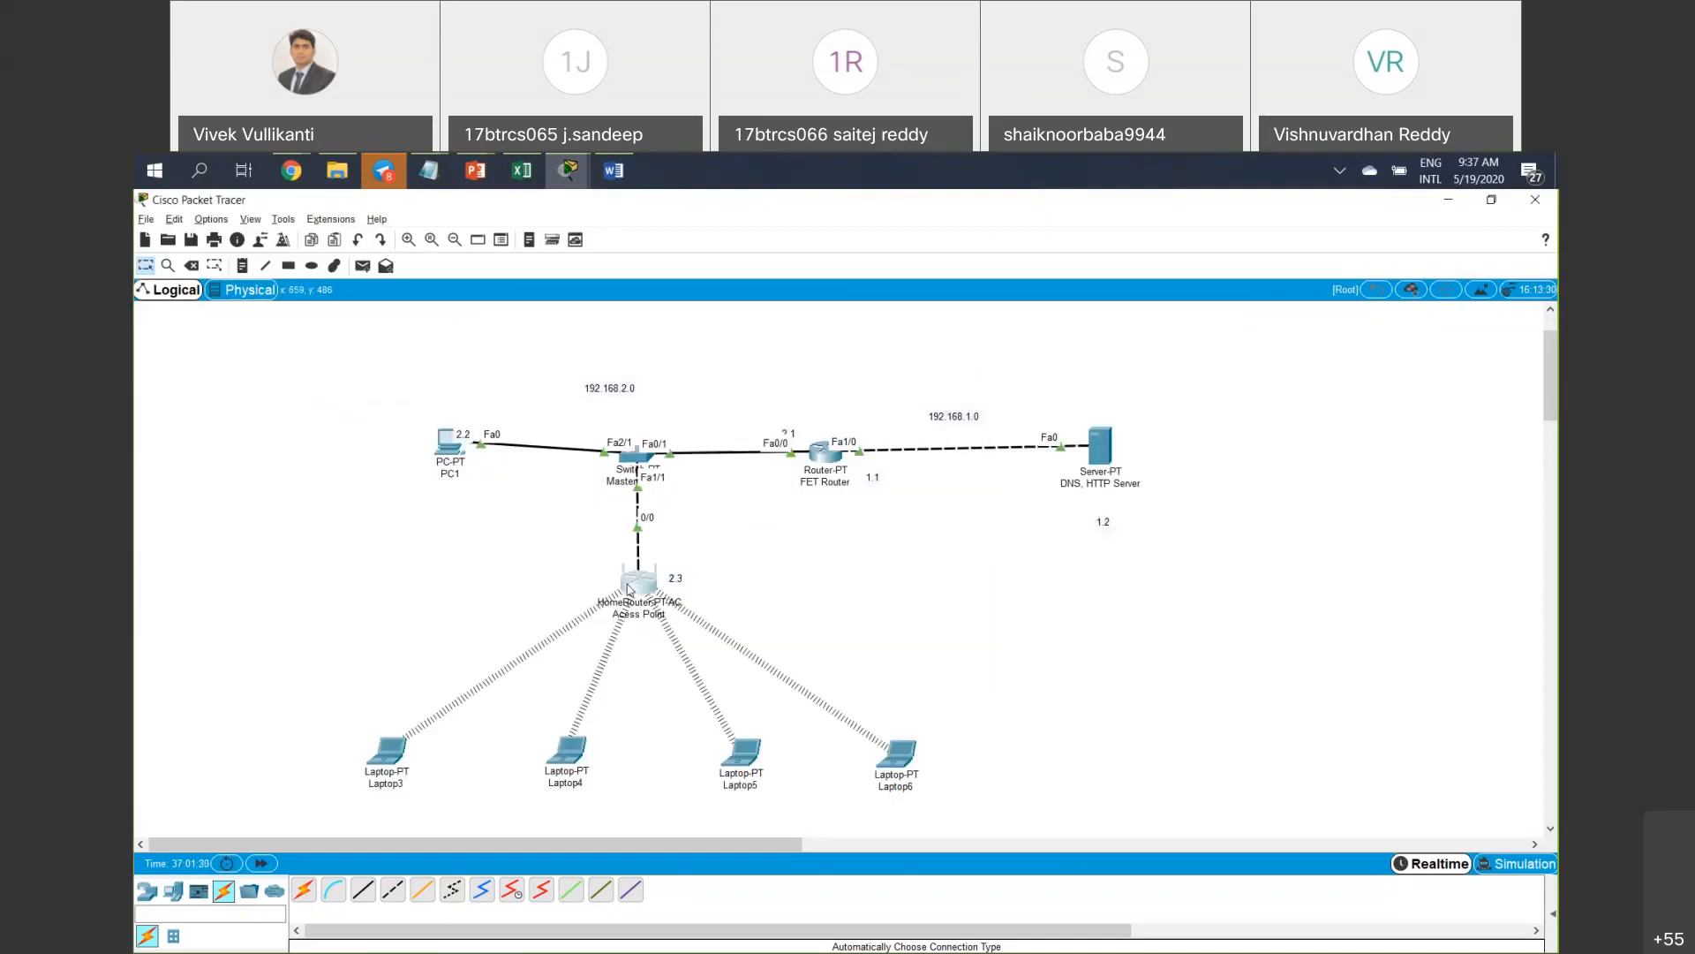
pyautogui.click(627, 589)
pyautogui.click(1005, 470)
# Load 192.168.2.3 in Laptop4's web browser and log in with the admin username.
pyautogui.click(561, 763)
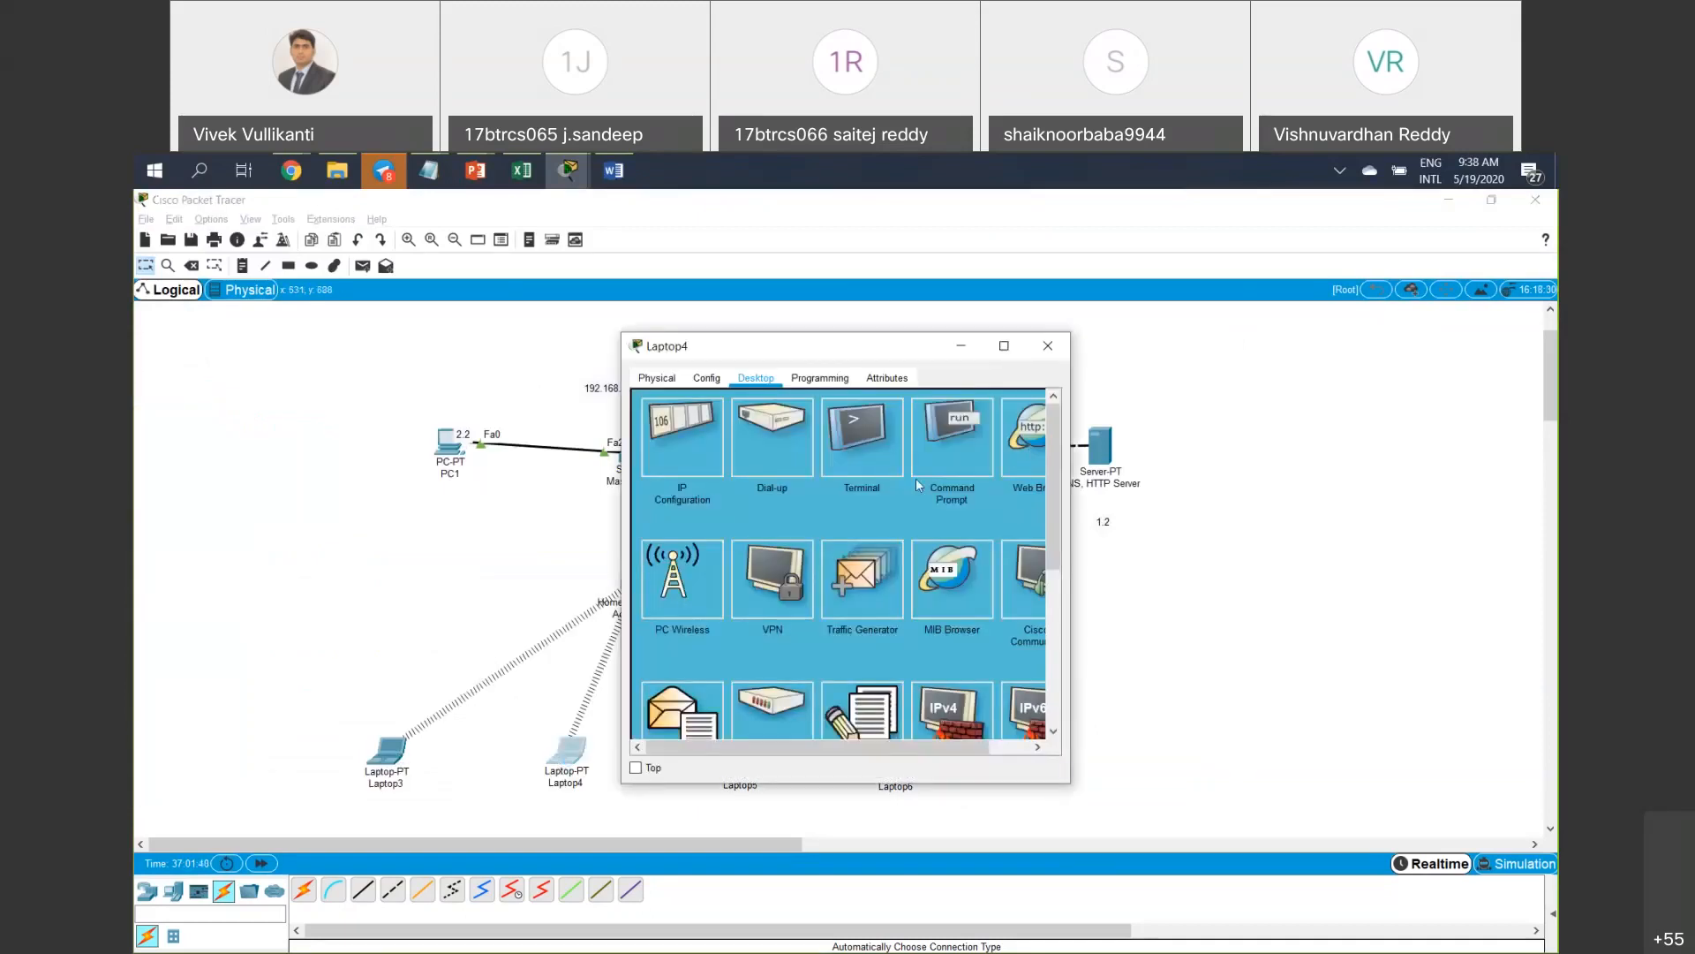
pyautogui.click(750, 427)
pyautogui.write('00:00:00:00:00:00')
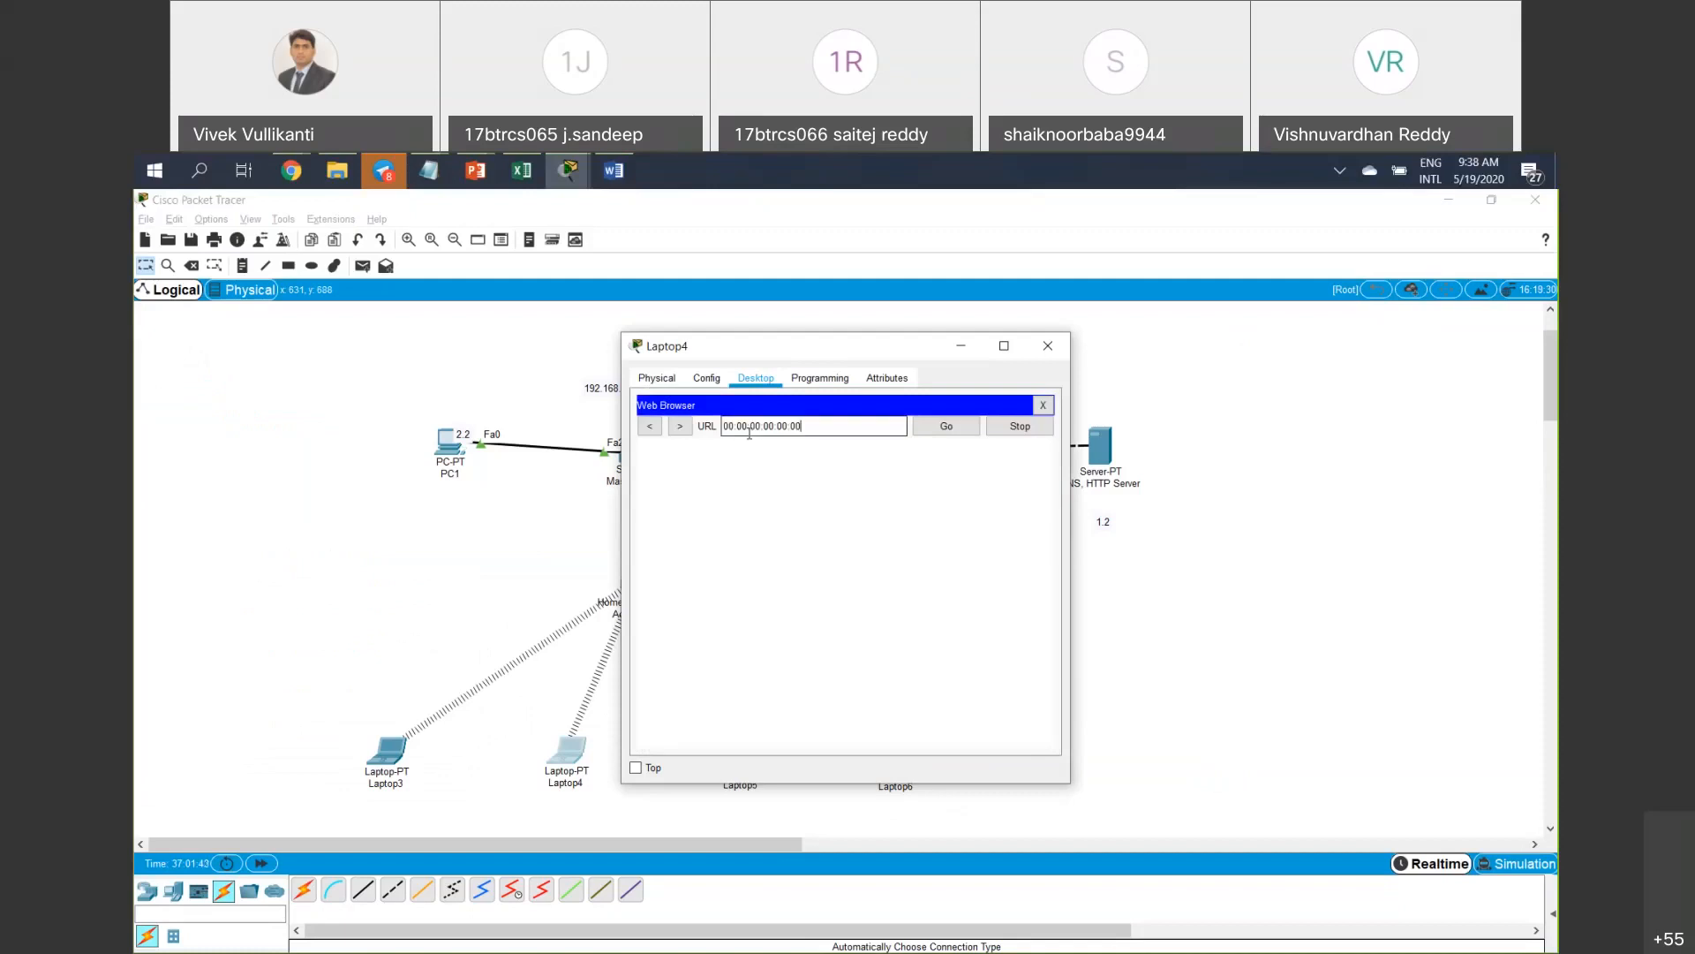
pyautogui.hotkey('ctrl', 'a')
pyautogui.press('BackSpace')
pyautogui.write('192.168.2.3')
pyautogui.press('Return')
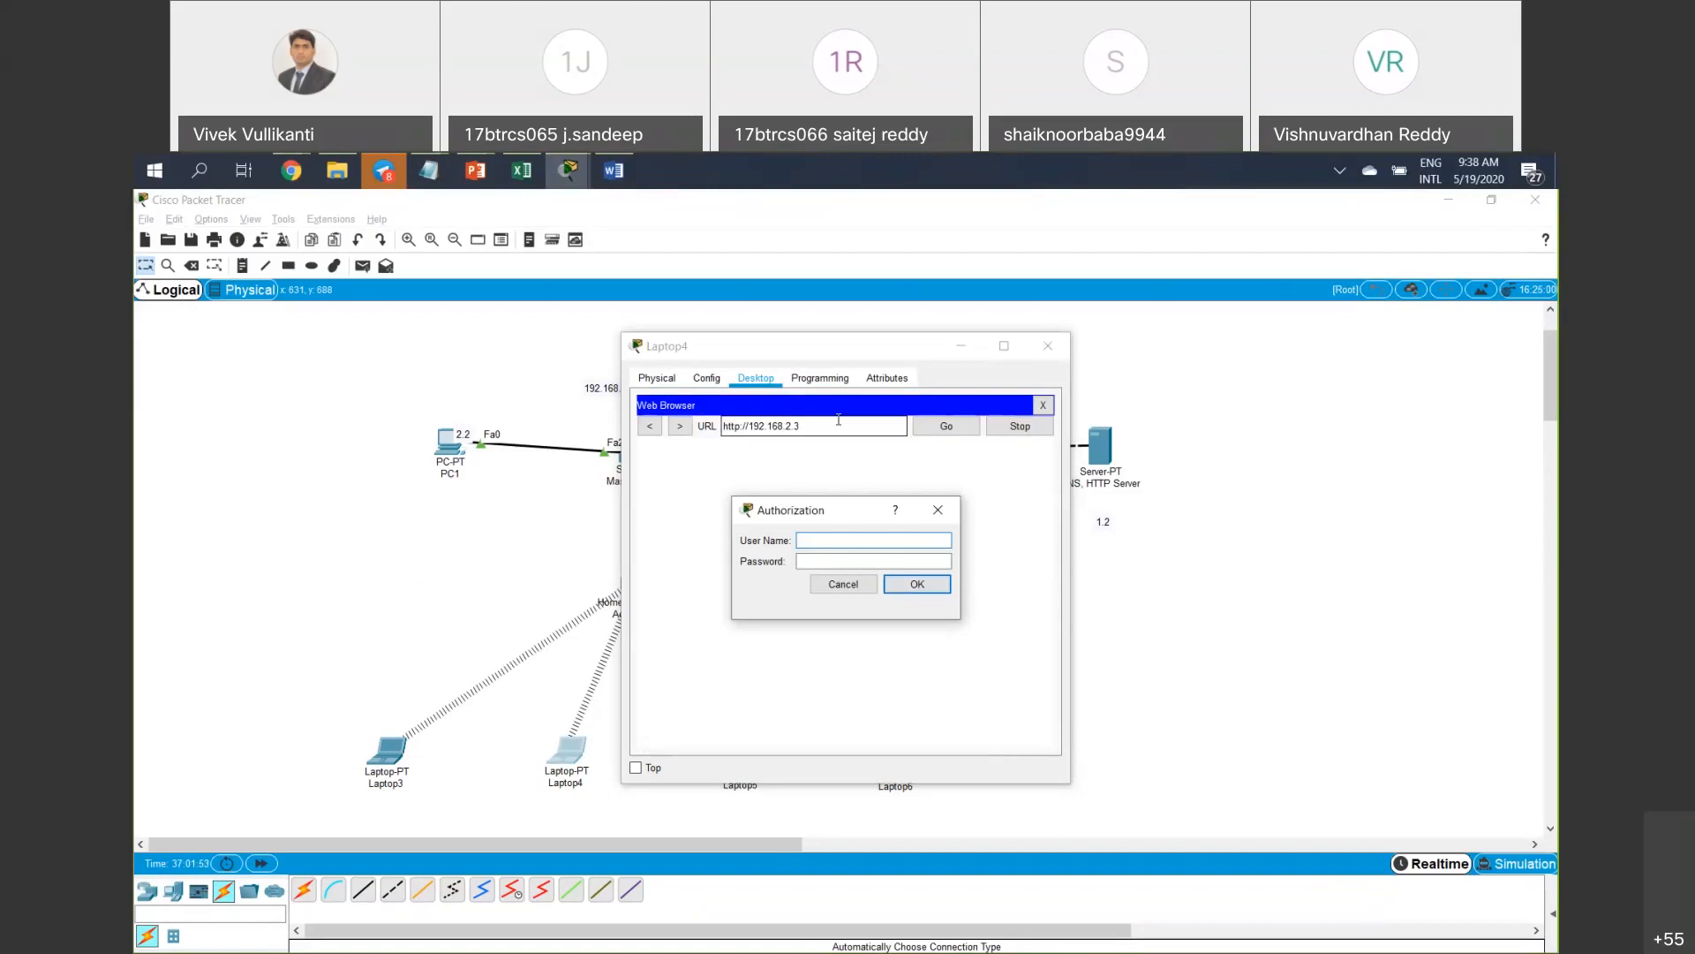
pyautogui.write('admin')
pyautogui.press('Tab')
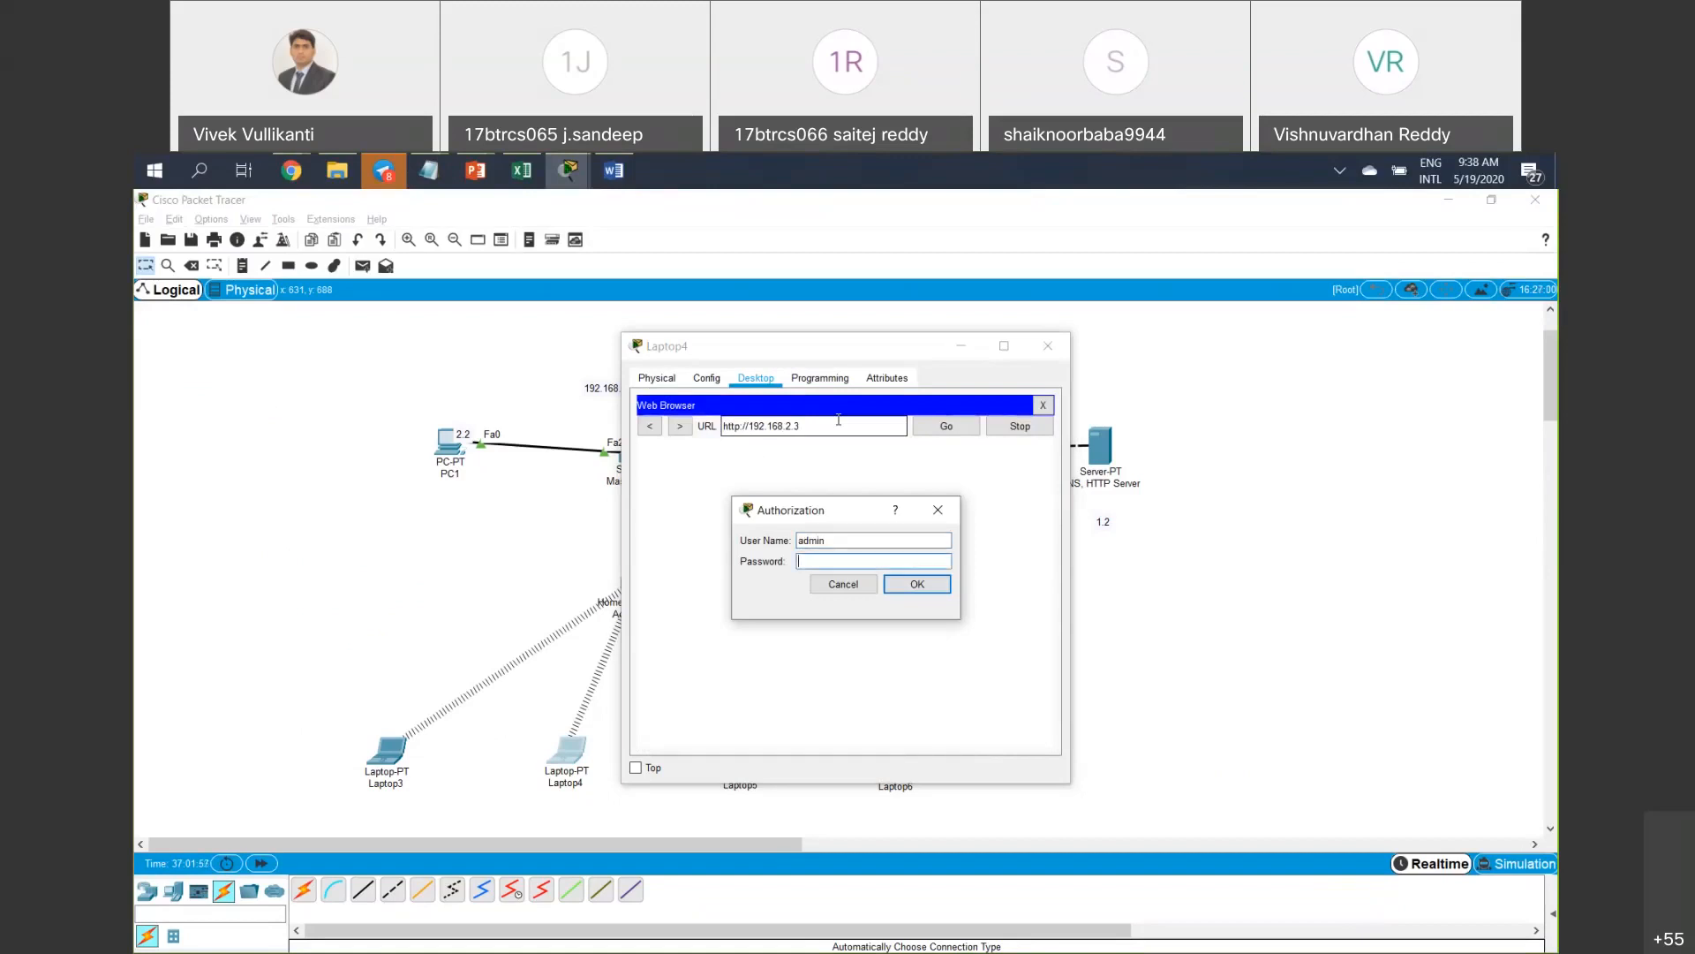
pyautogui.write('admin')
pyautogui.press('Return')
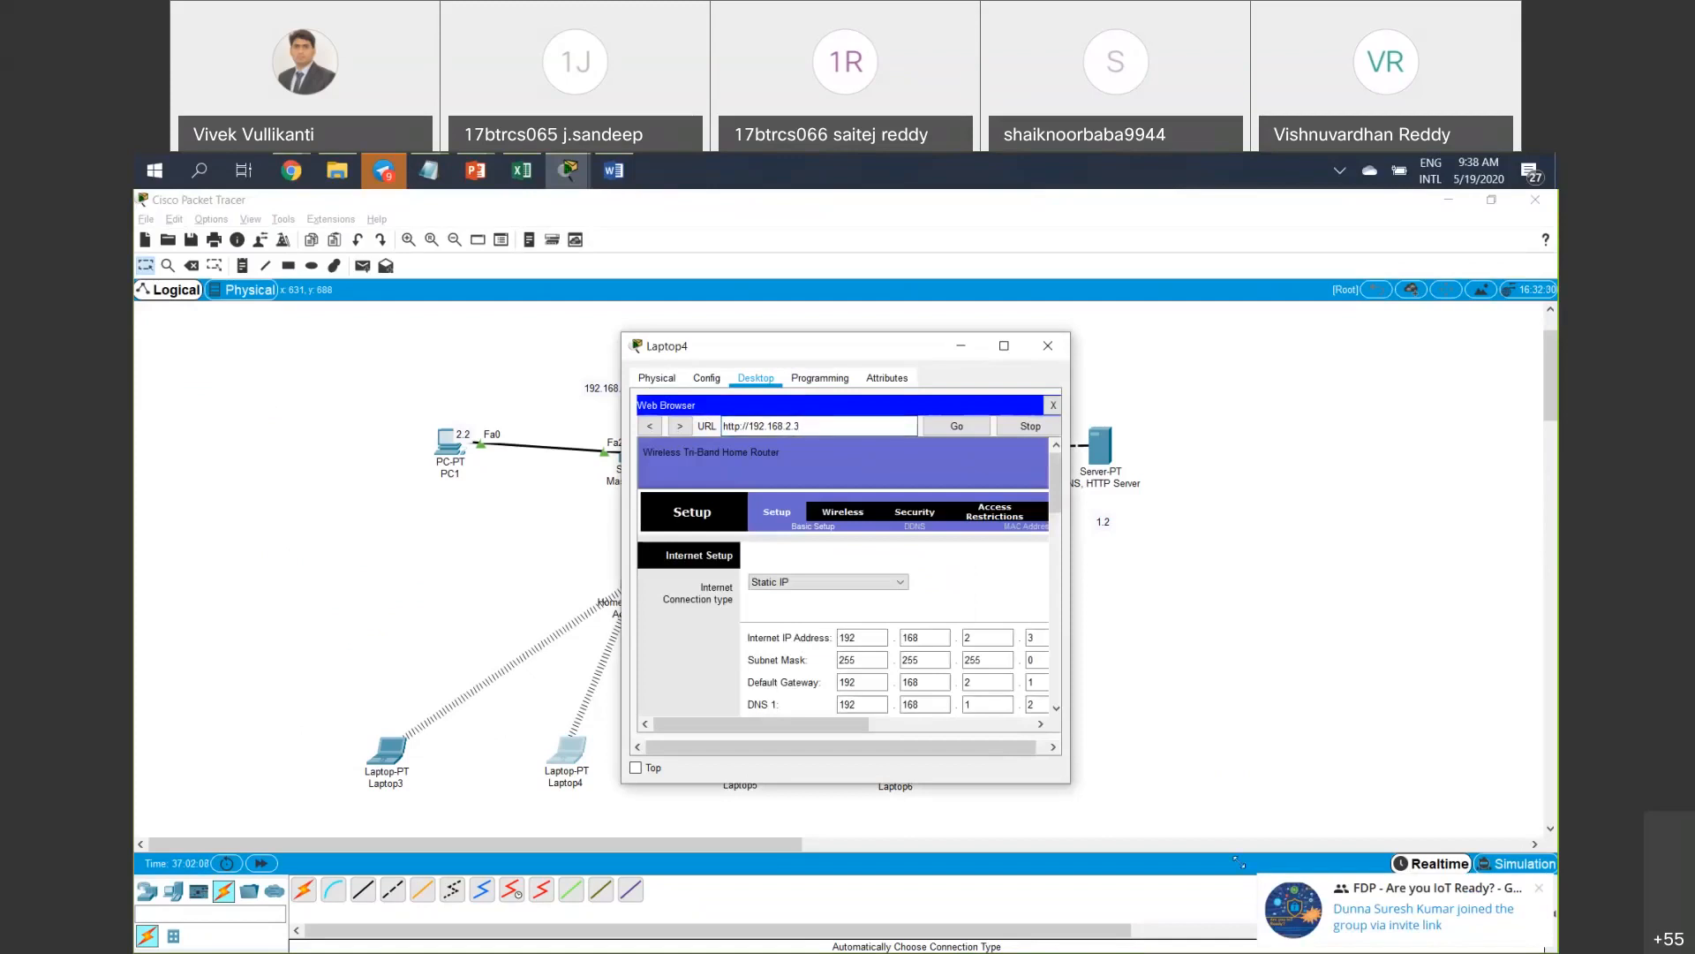
# Enlarge and reposition Laptop4's window, then scroll the Setup page showing Router IP 192.168.3.1 and DHCP Enabled.
pyautogui.moveTo(1239, 861); pyautogui.dragTo(1303, 879)
pyautogui.moveTo(889, 353); pyautogui.dragTo(1141, 319)
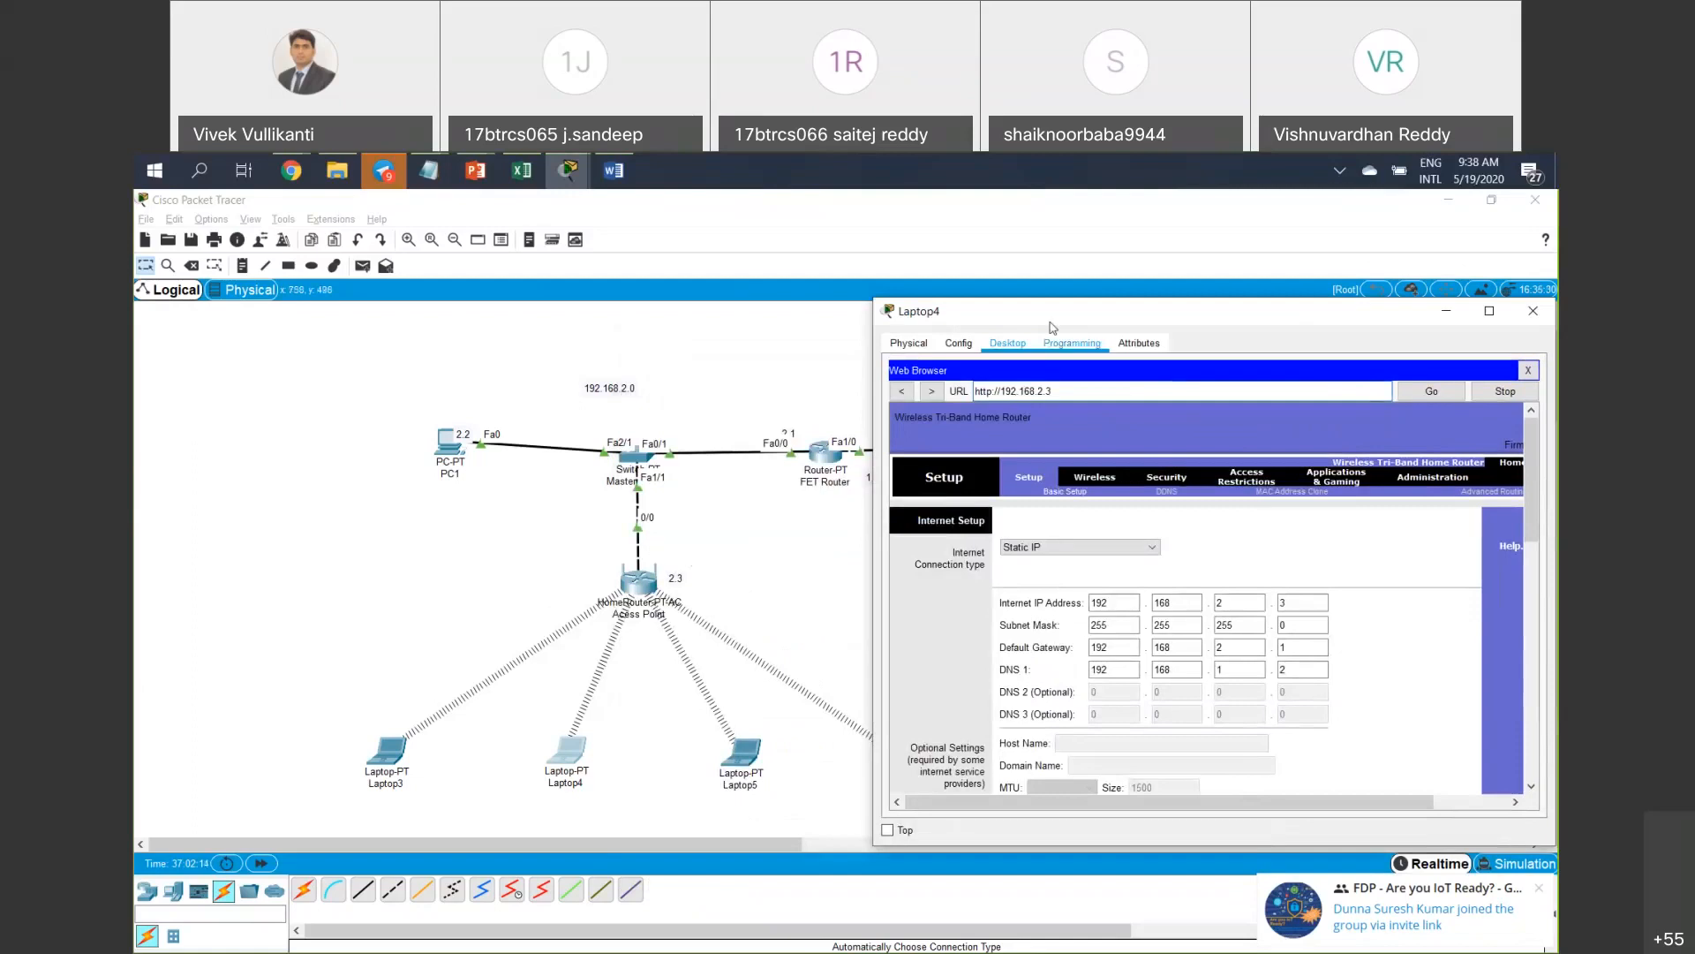
pyautogui.moveTo(1056, 318); pyautogui.dragTo(426, 337)
pyautogui.scroll(-15, 651, 644)
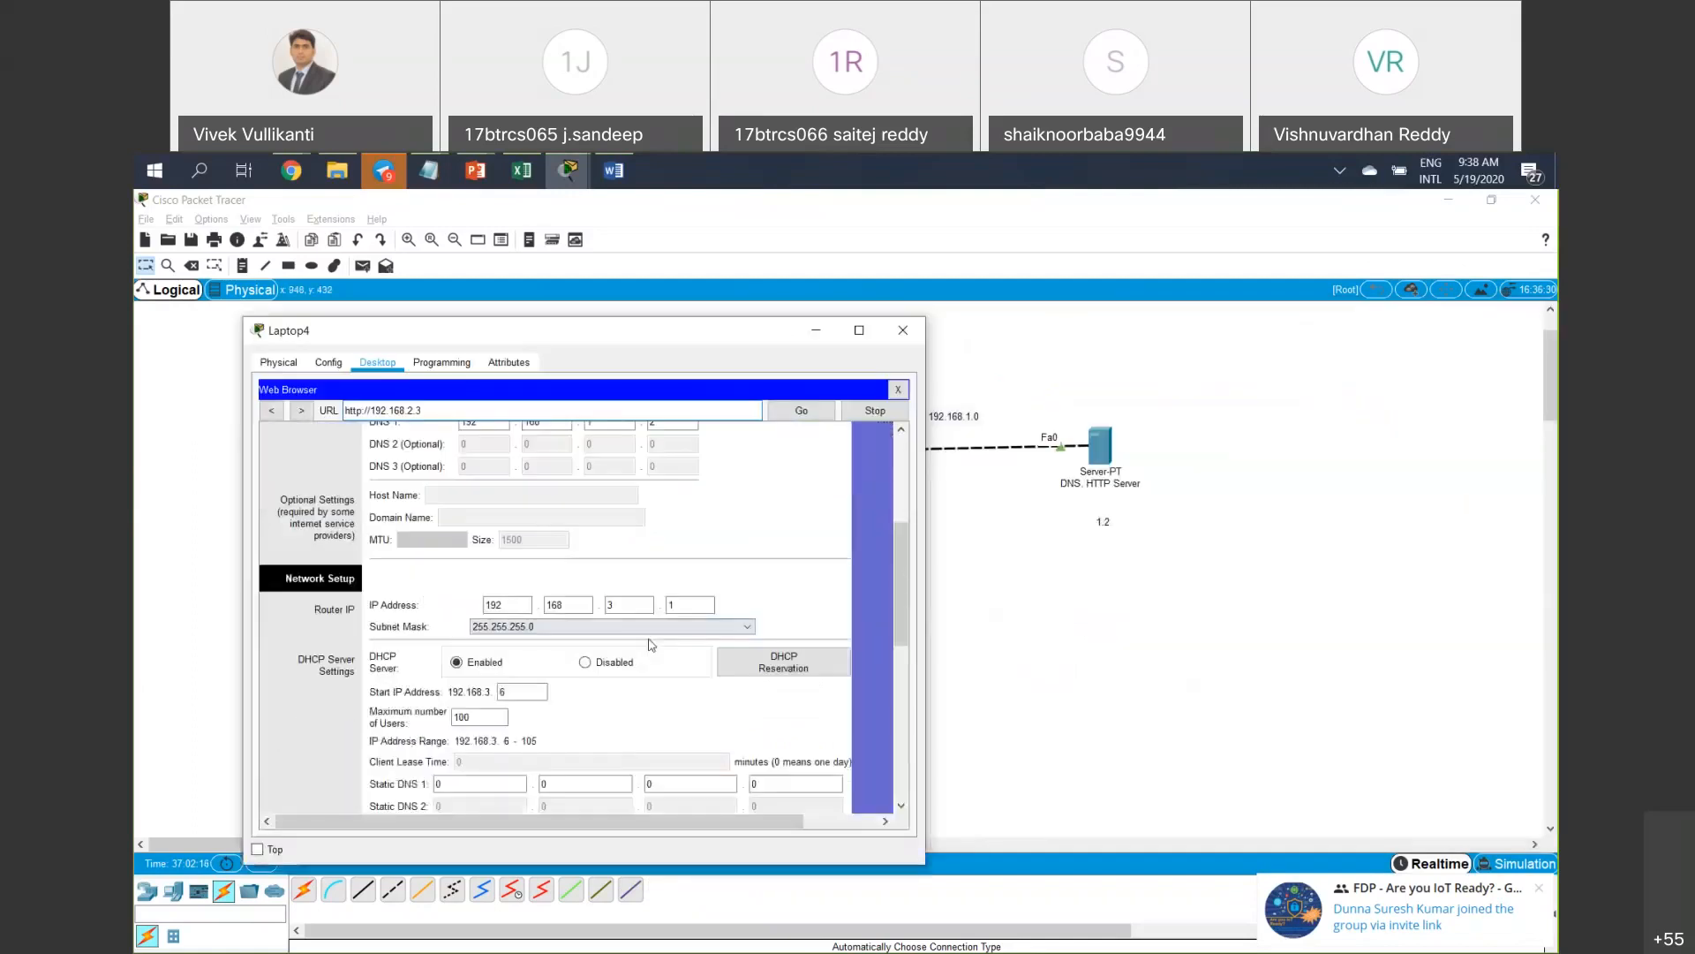
pyautogui.scroll(-1, 702, 660)
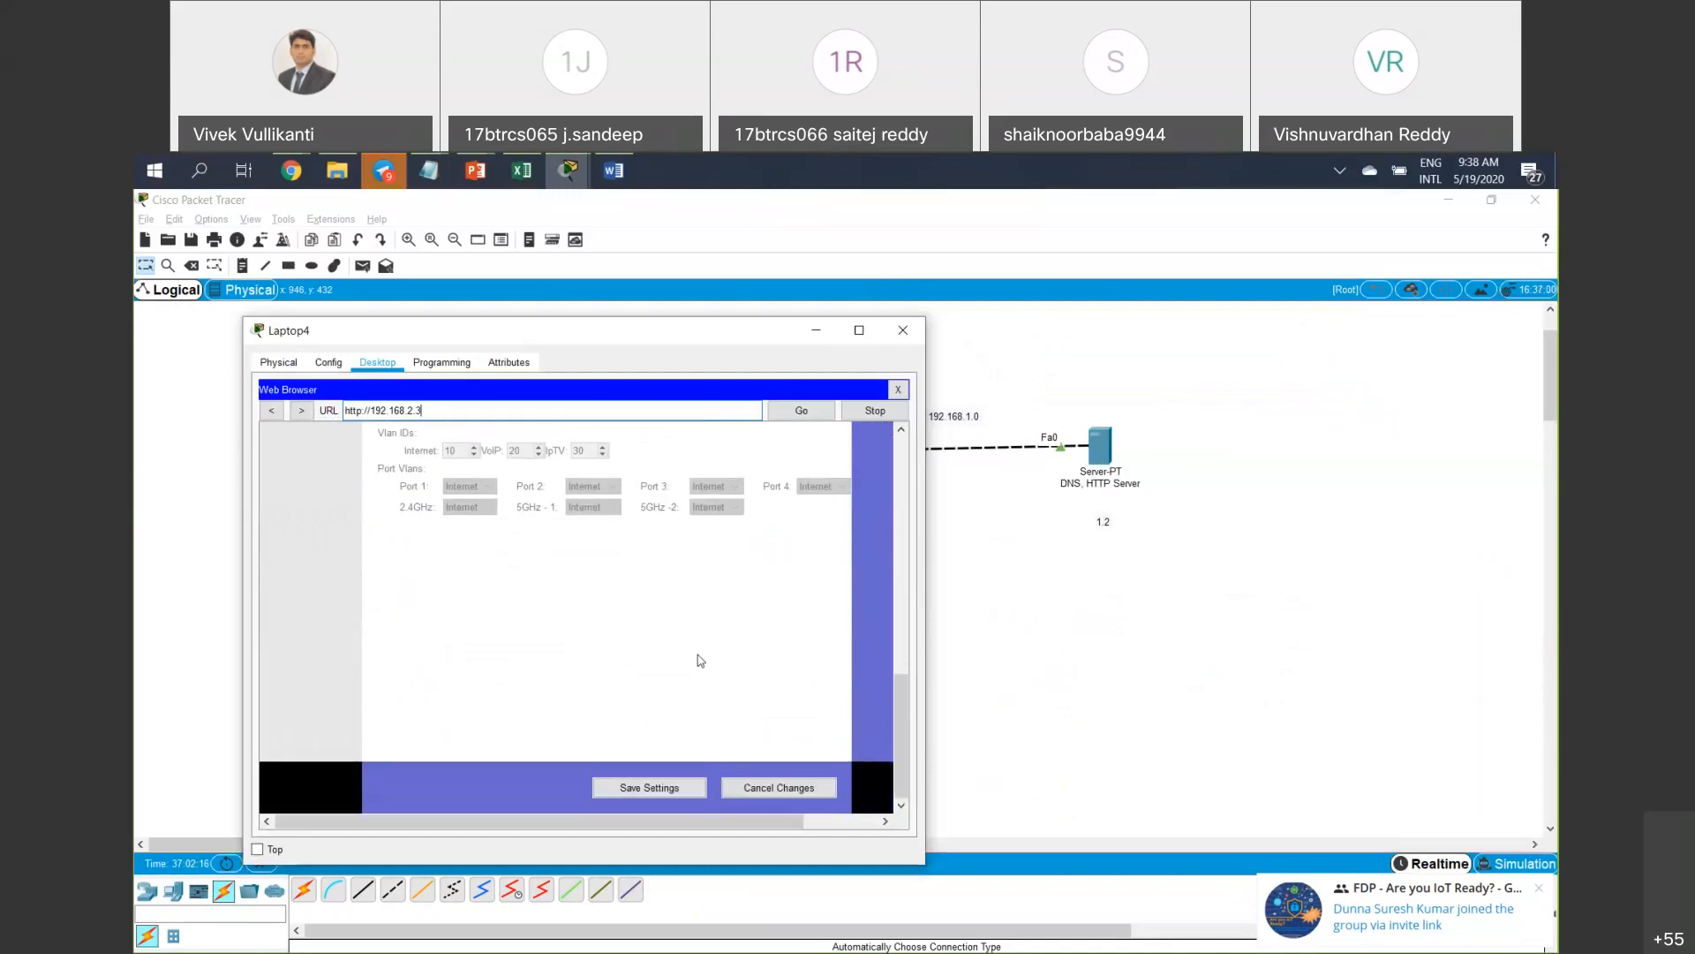
pyautogui.scroll(10, 724, 674)
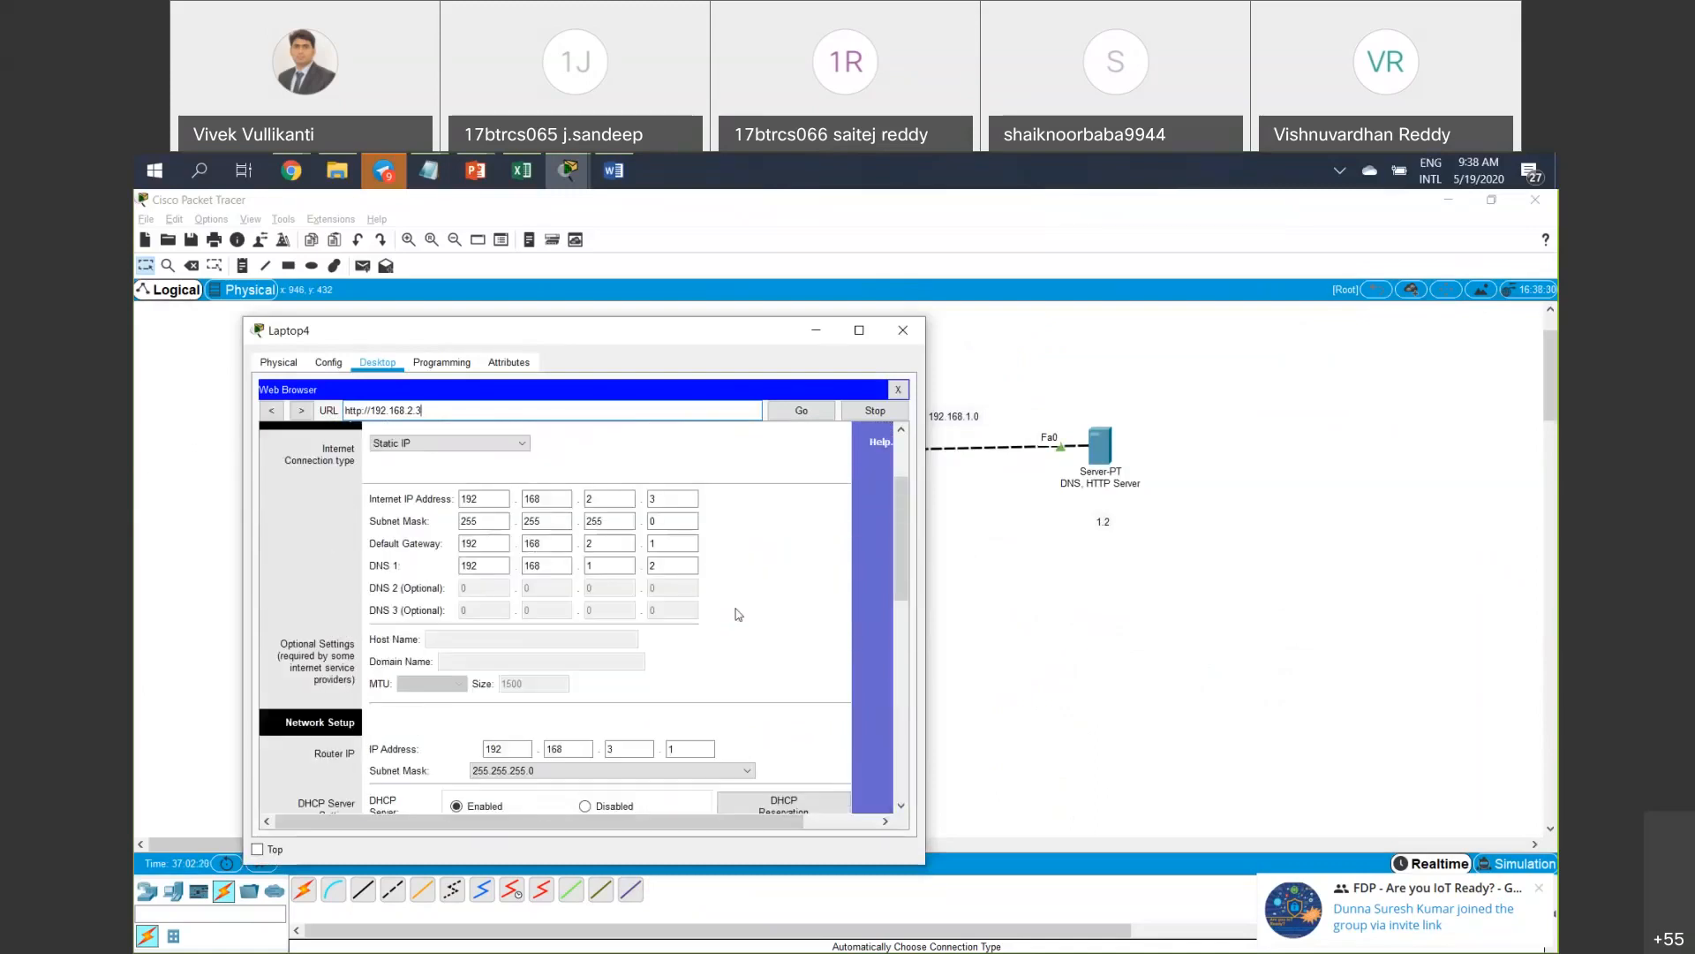
pyautogui.scroll(4, 738, 613)
# Enter a new Router Password on Administration > Management and save the settings.
pyautogui.click(803, 496)
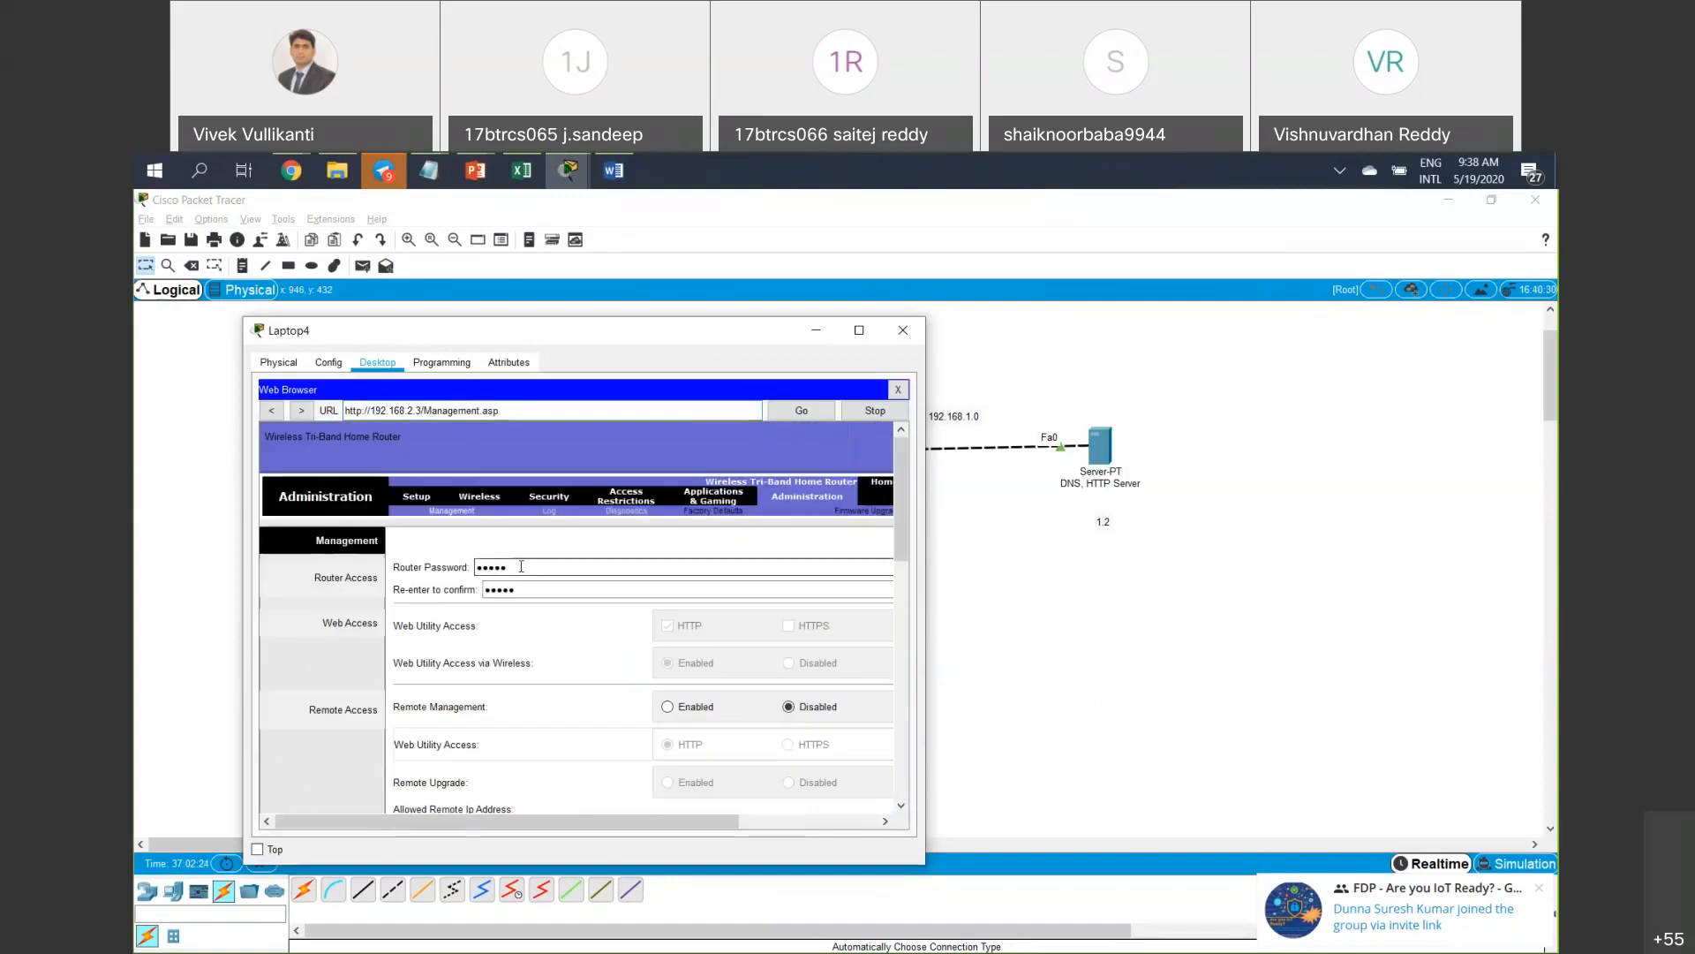
pyautogui.moveTo(521, 566); pyautogui.dragTo(470, 568)
pyautogui.write('•••••')
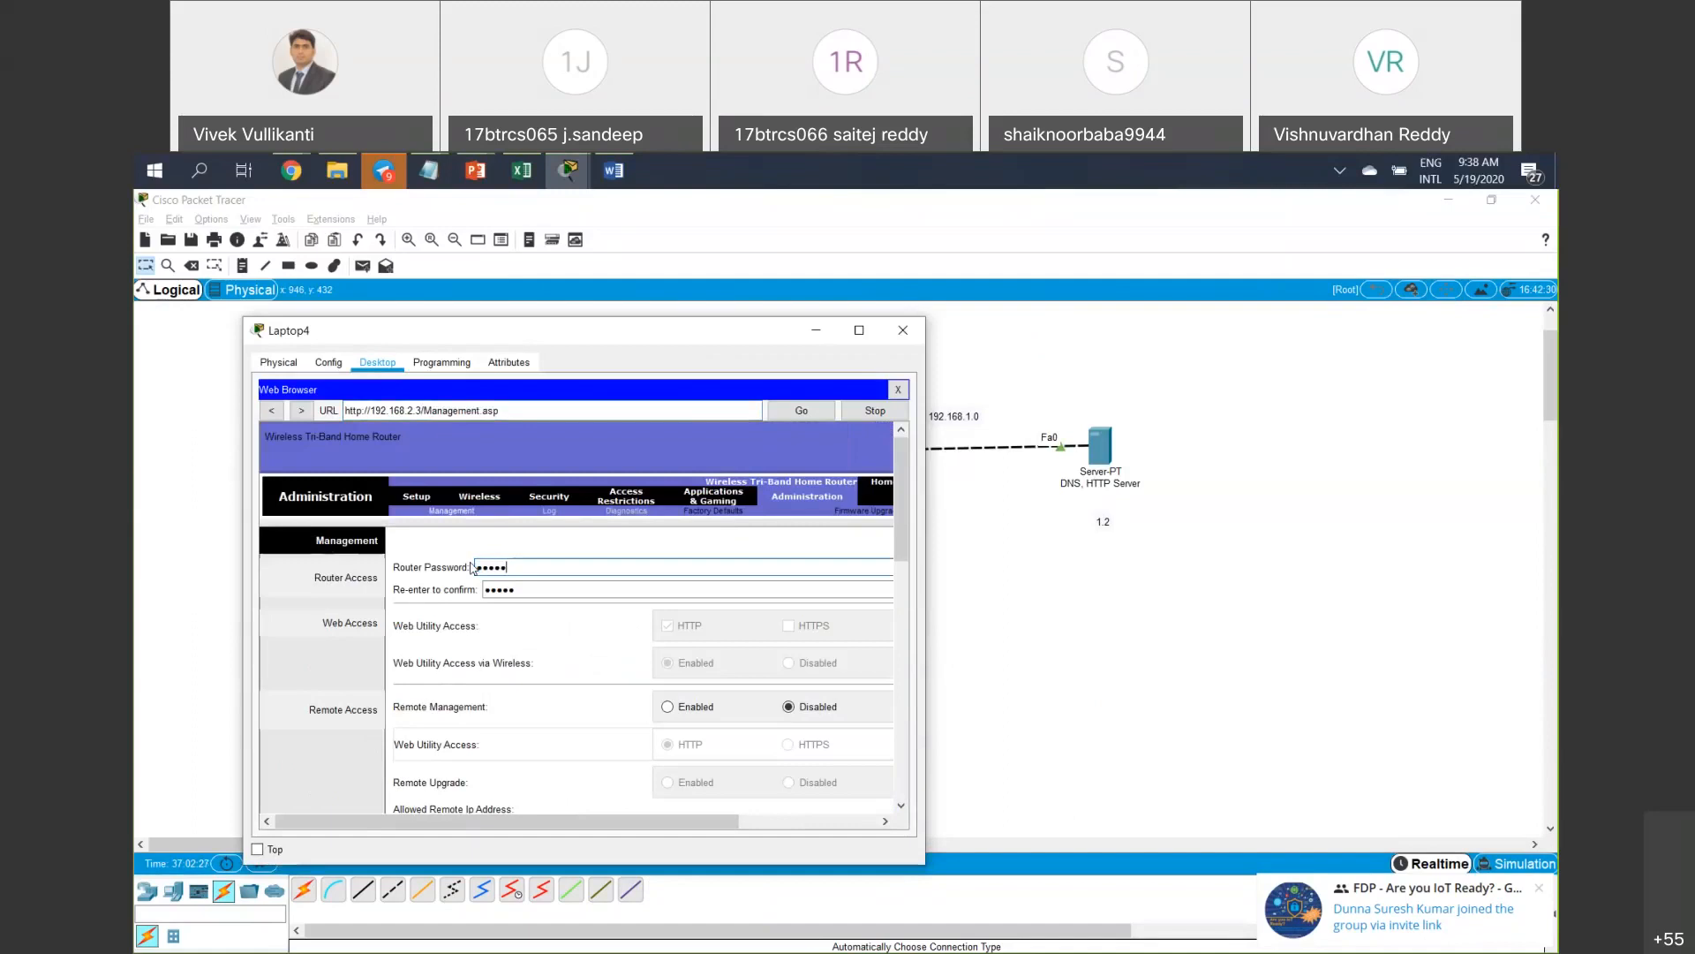
pyautogui.write('••••')
pyautogui.press('Tab')
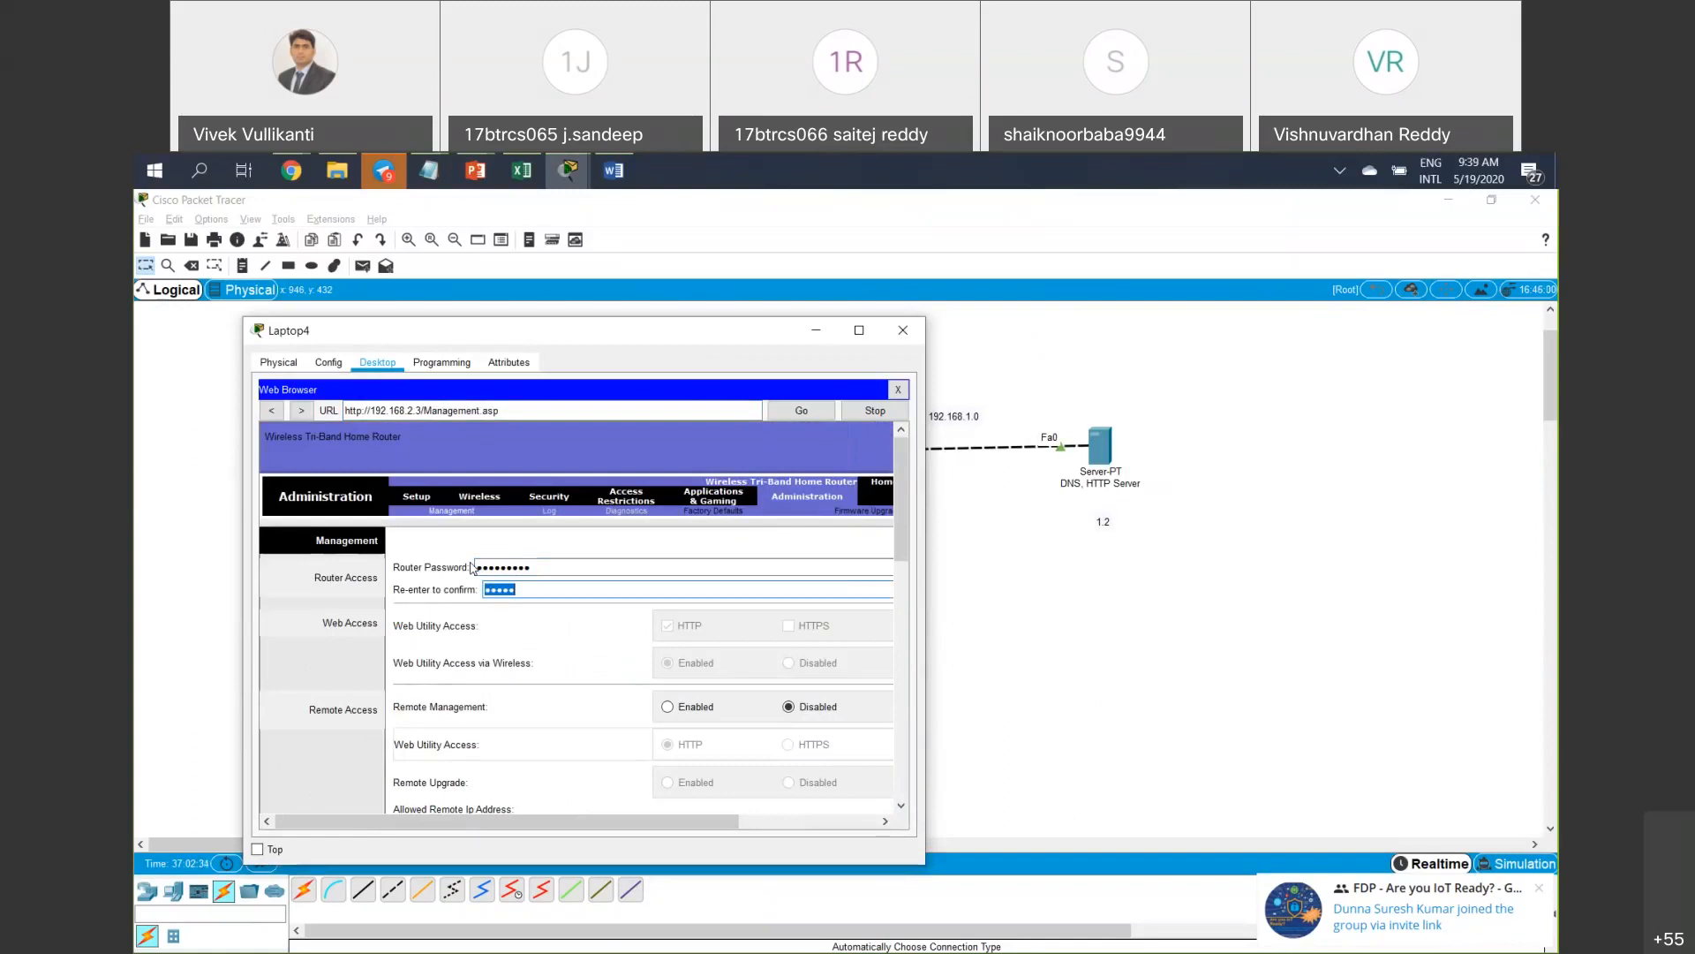
pyautogui.scroll(-10, 406, 685)
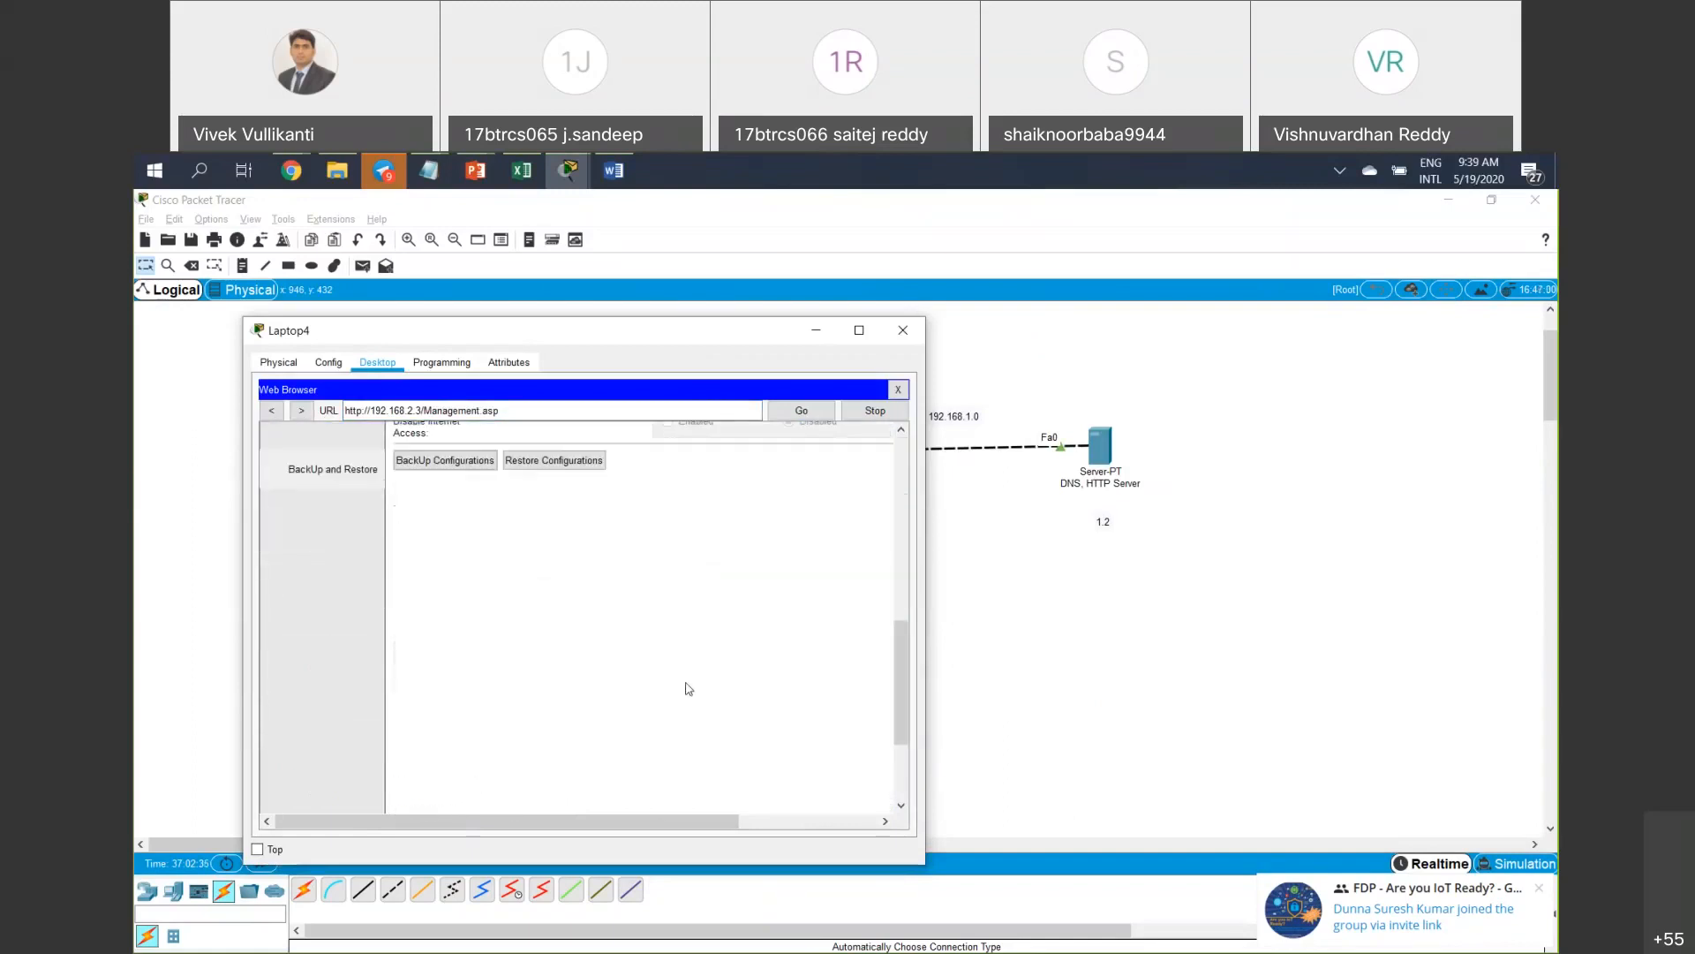
pyautogui.scroll(-3, 527, 597)
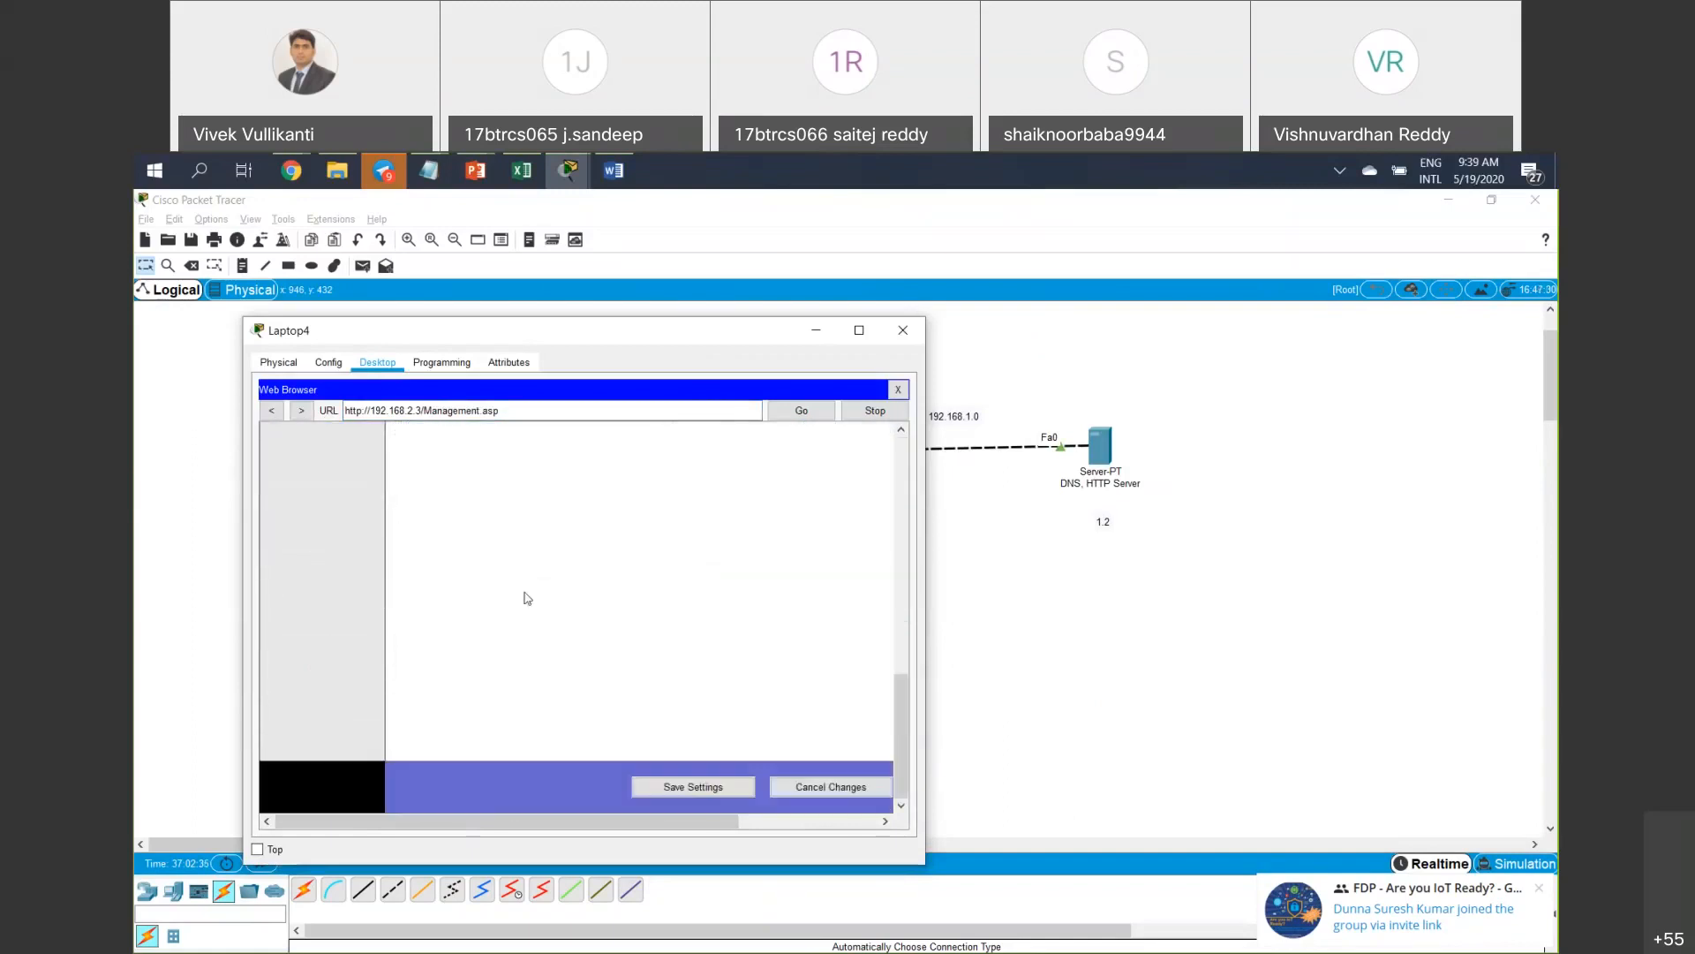
pyautogui.click(694, 795)
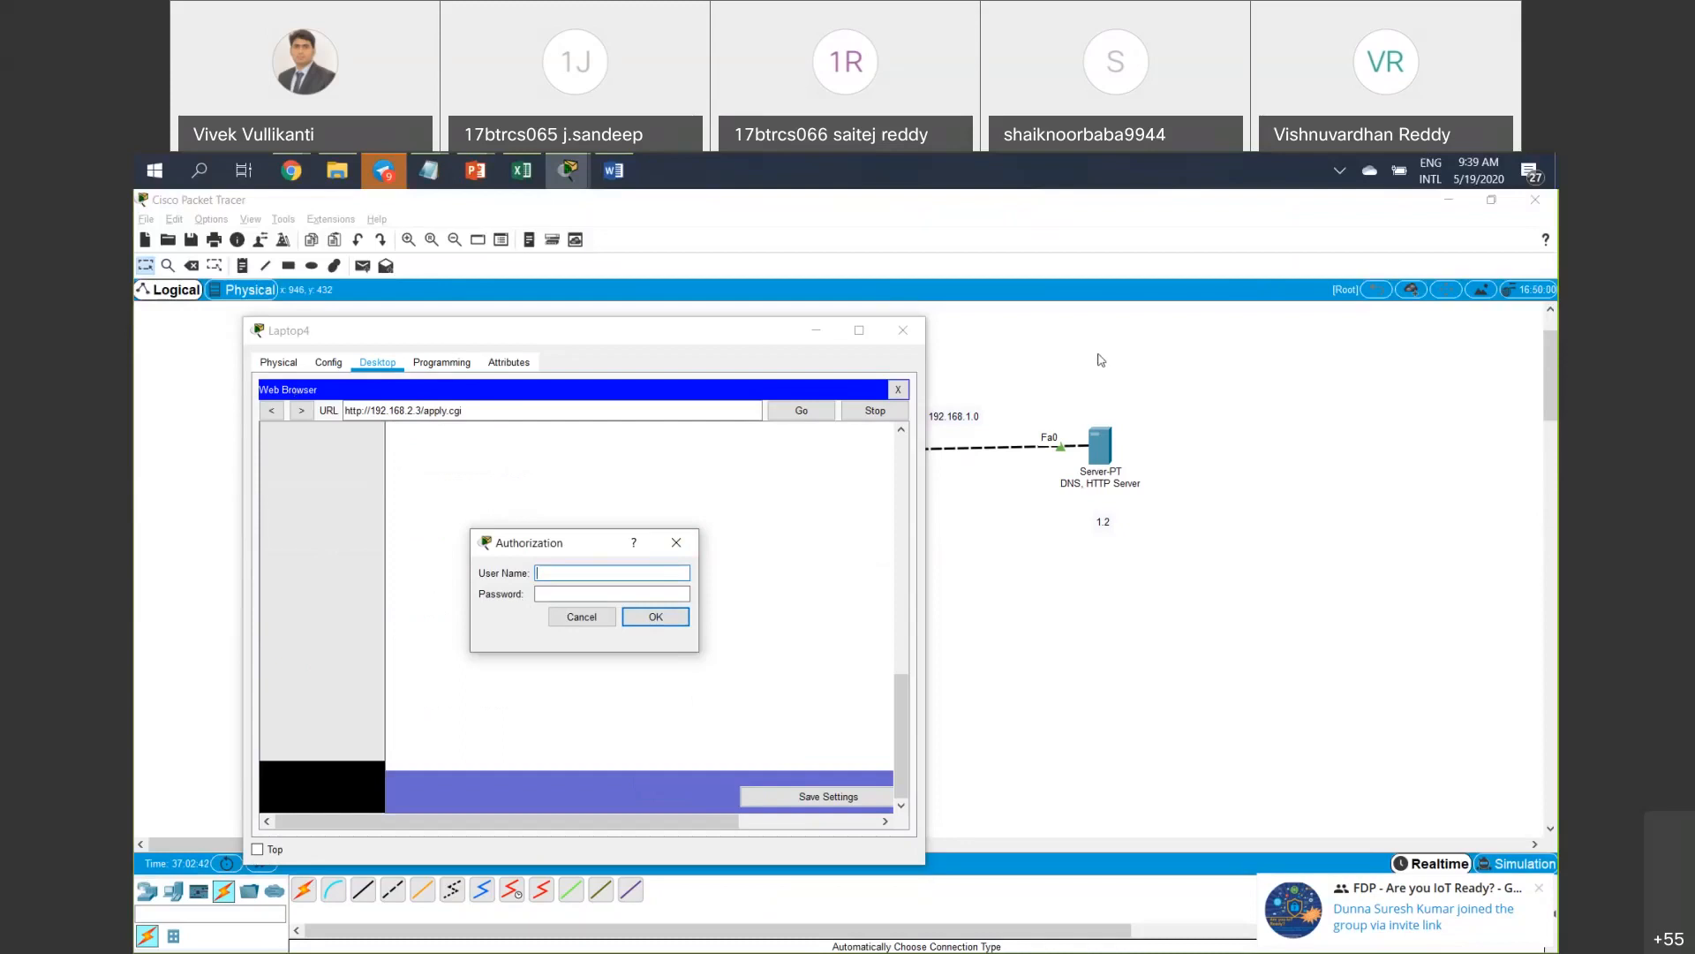
# Re-authenticate in the login prompt as admin with the account password.
pyautogui.moveTo(547, 330); pyautogui.dragTo(814, 338)
pyautogui.click(601, 571)
pyautogui.write('admin')
pyautogui.press('Tab')
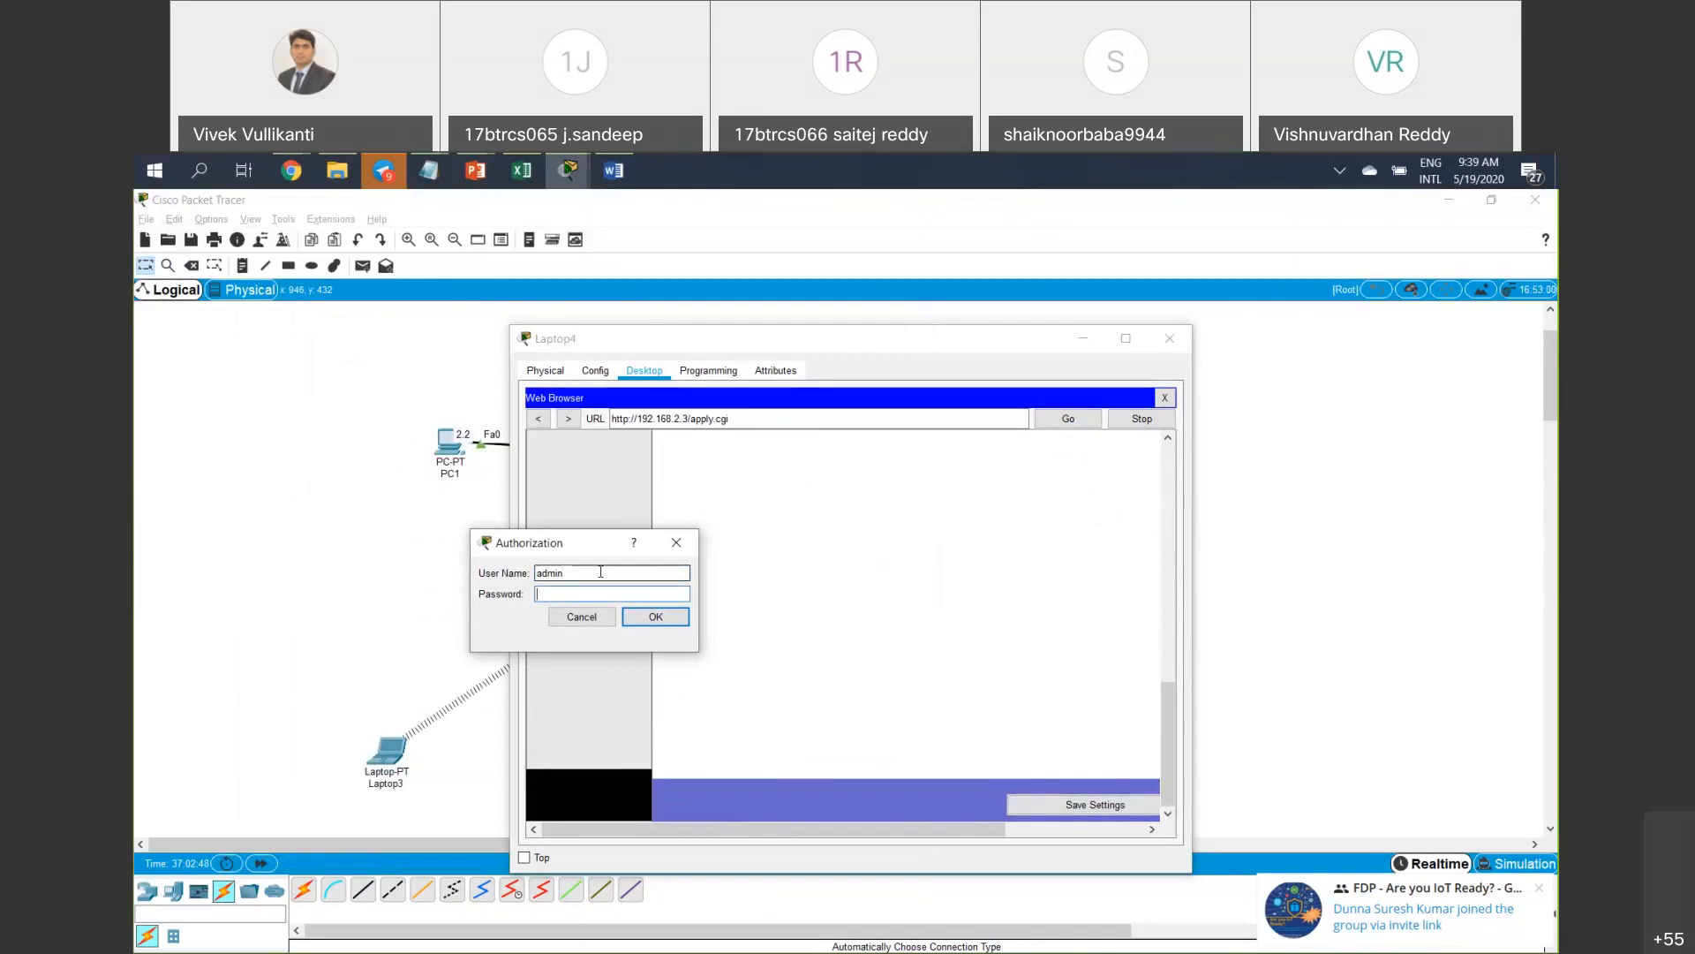
pyautogui.write('adminn123')
pyautogui.press('Return')
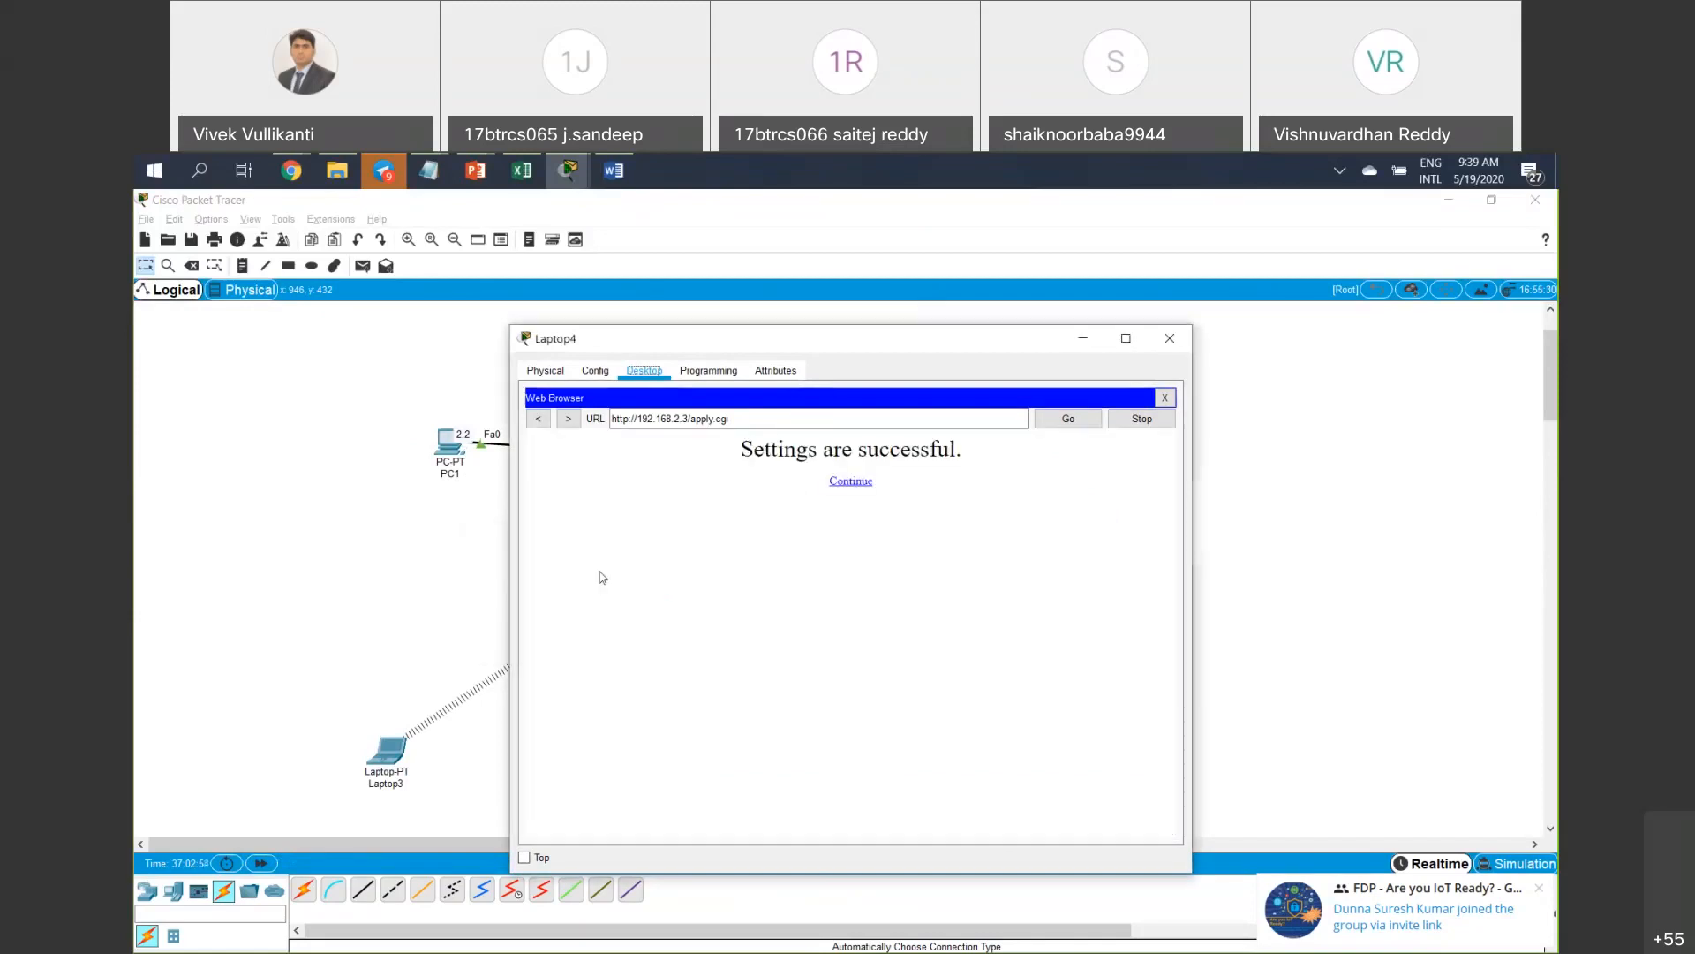
# Continue past the confirmation, then close and reopen Laptop4's web browser.
pyautogui.click(848, 484)
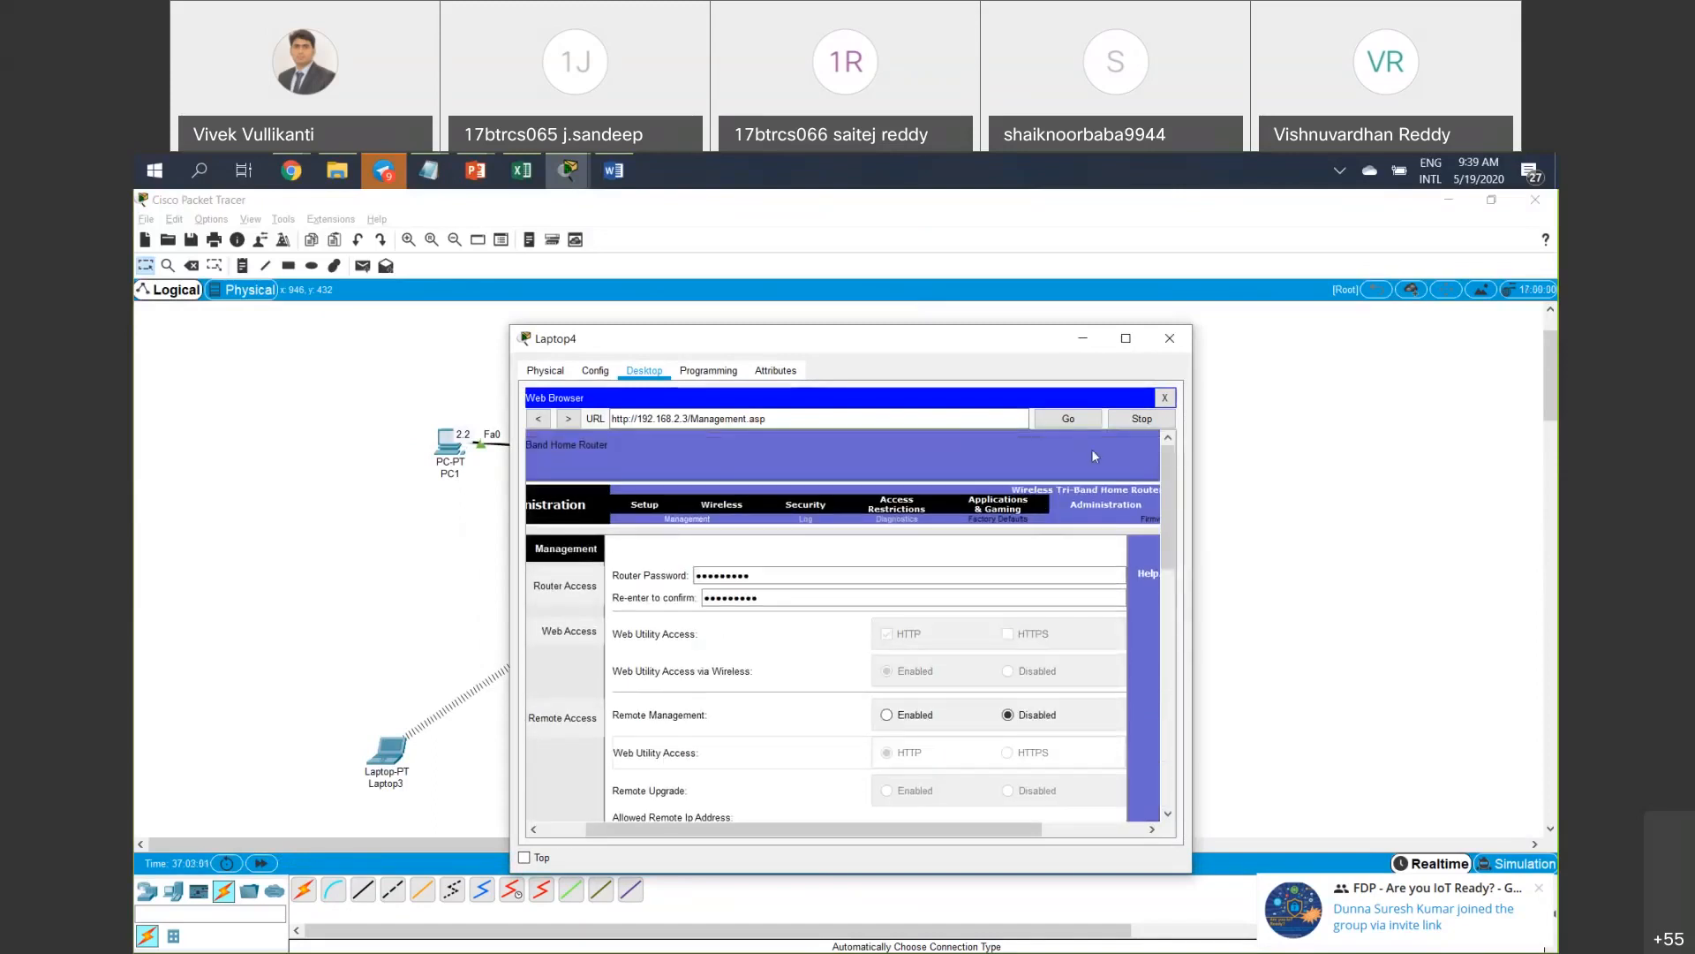
pyautogui.click(1163, 398)
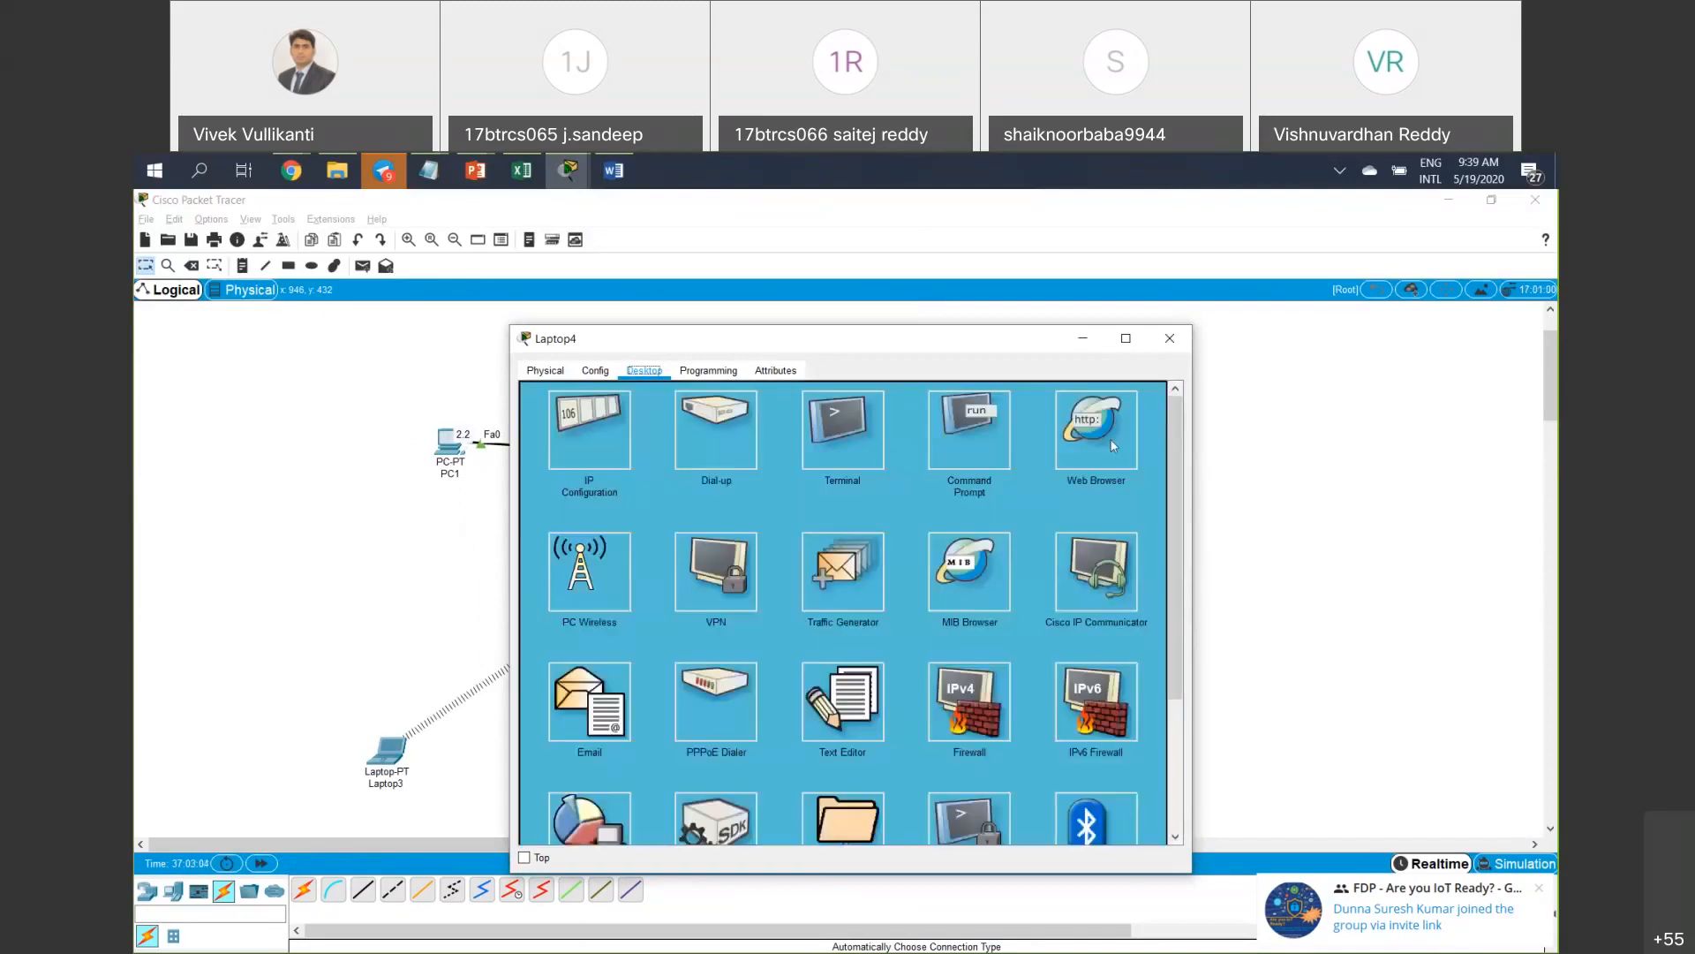
pyautogui.click(1043, 465)
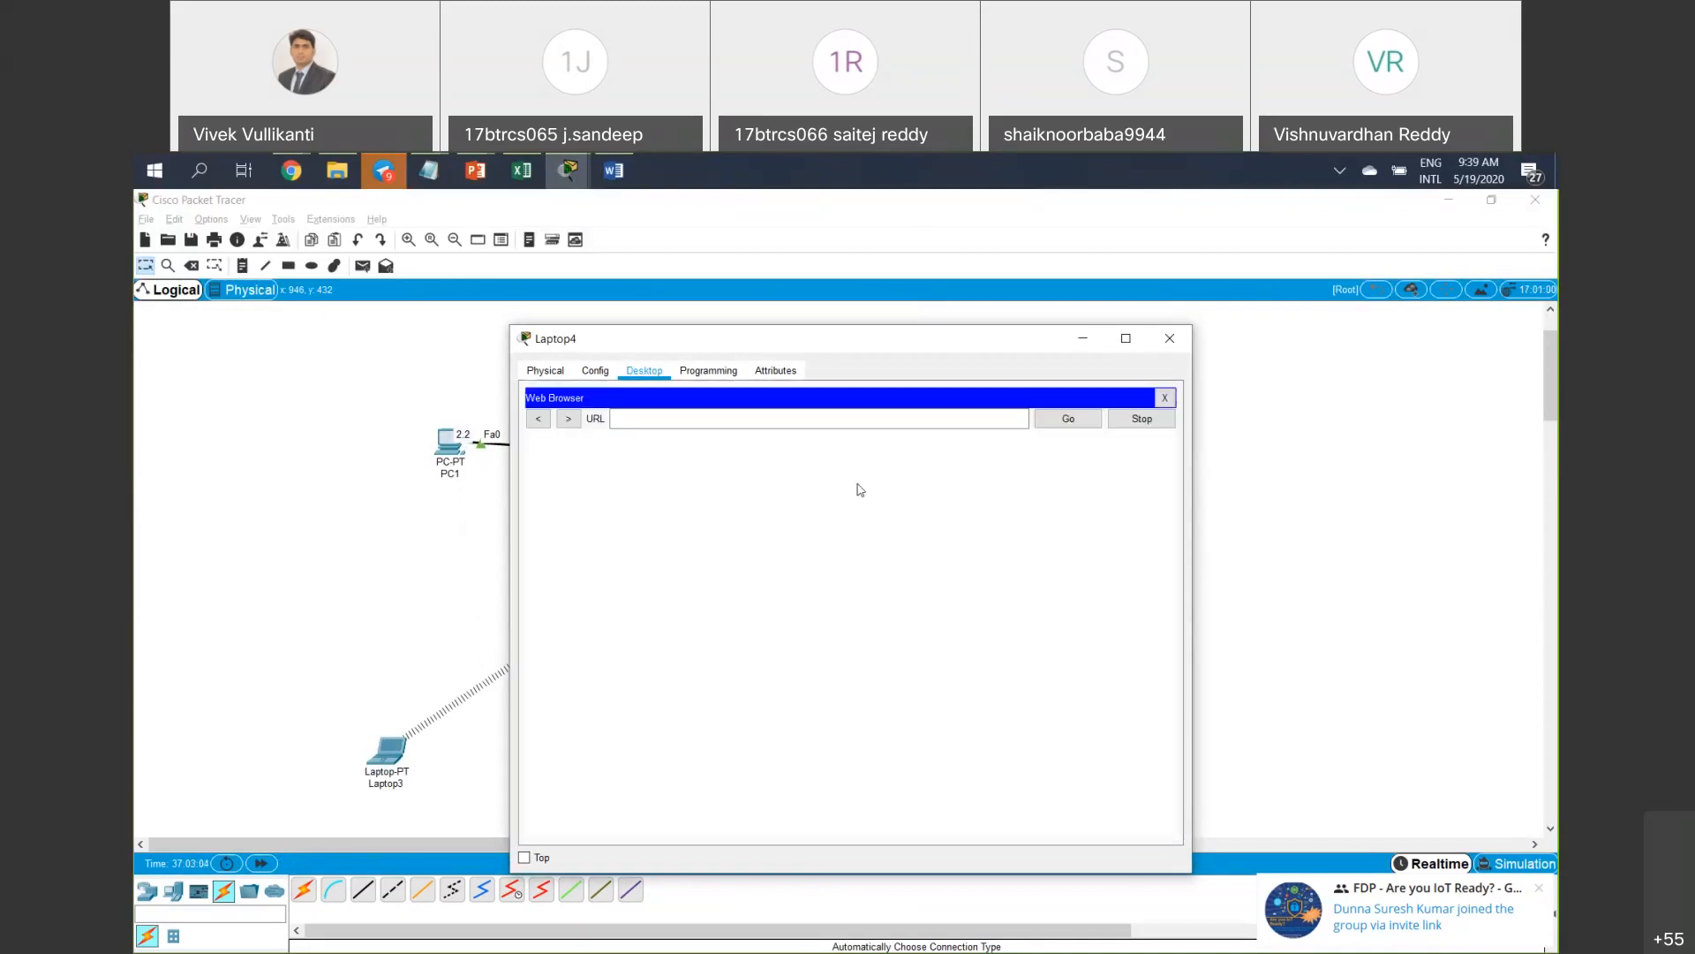
# Load 192.168.2.3 and log in as admin with the new password.
pyautogui.click(701, 423)
pyautogui.write('192.168.1.')
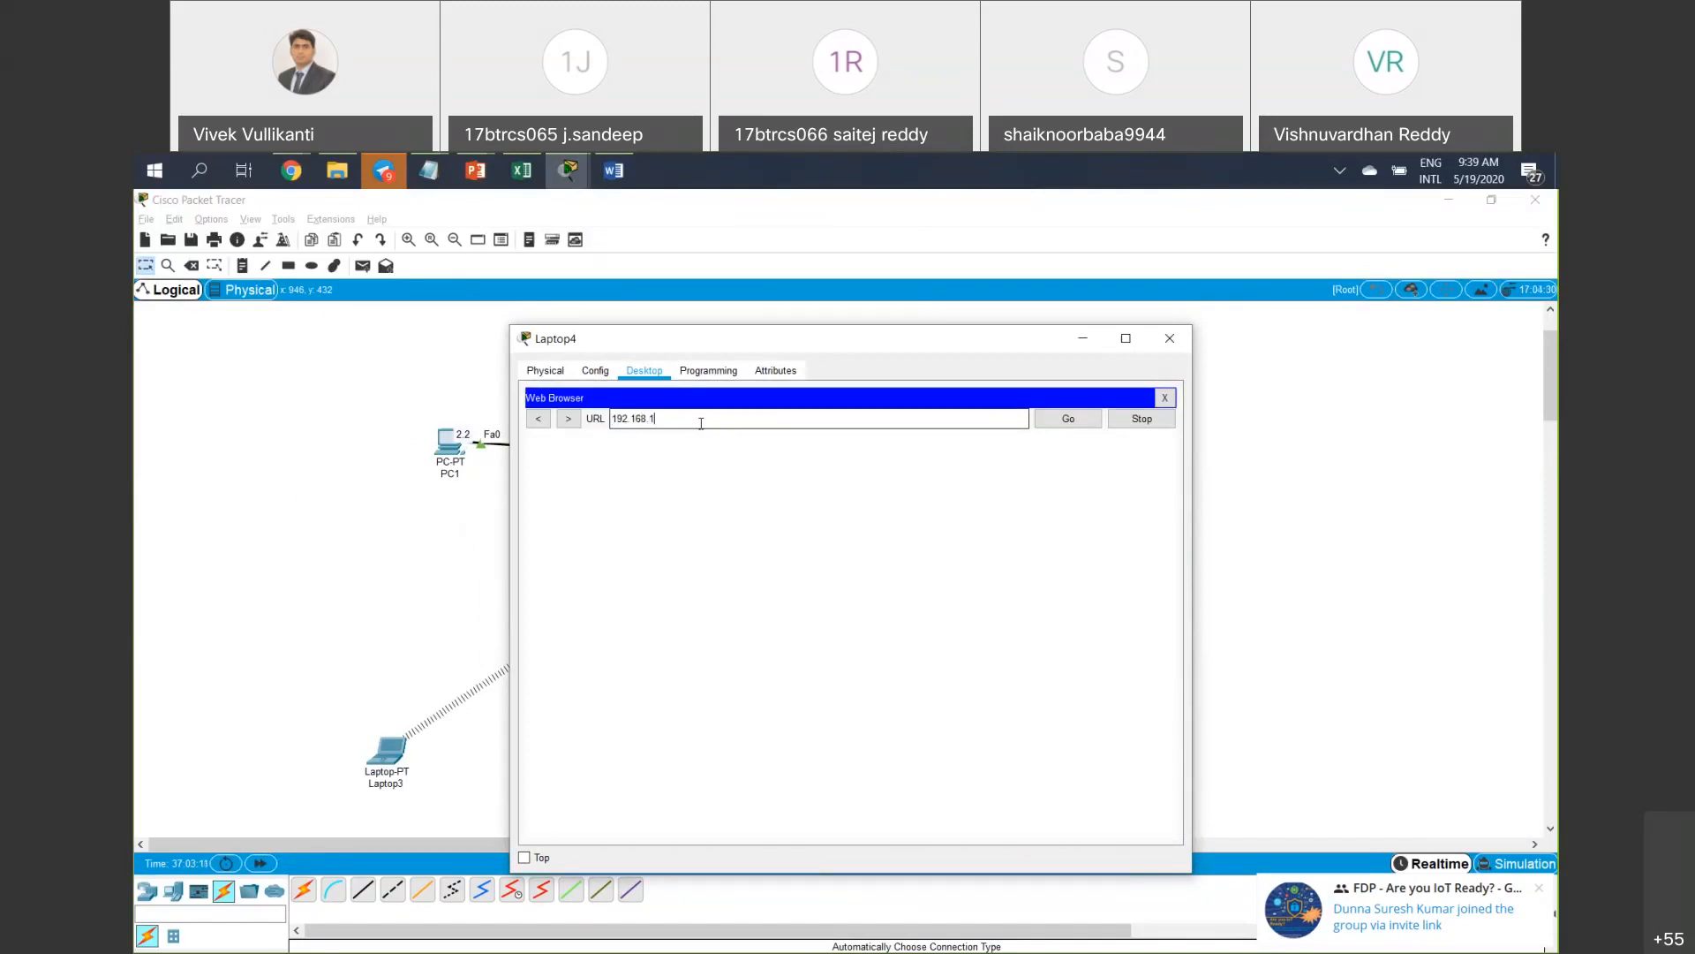
pyautogui.press('BackSpace')
pyautogui.write('2.3')
pyautogui.press('Return')
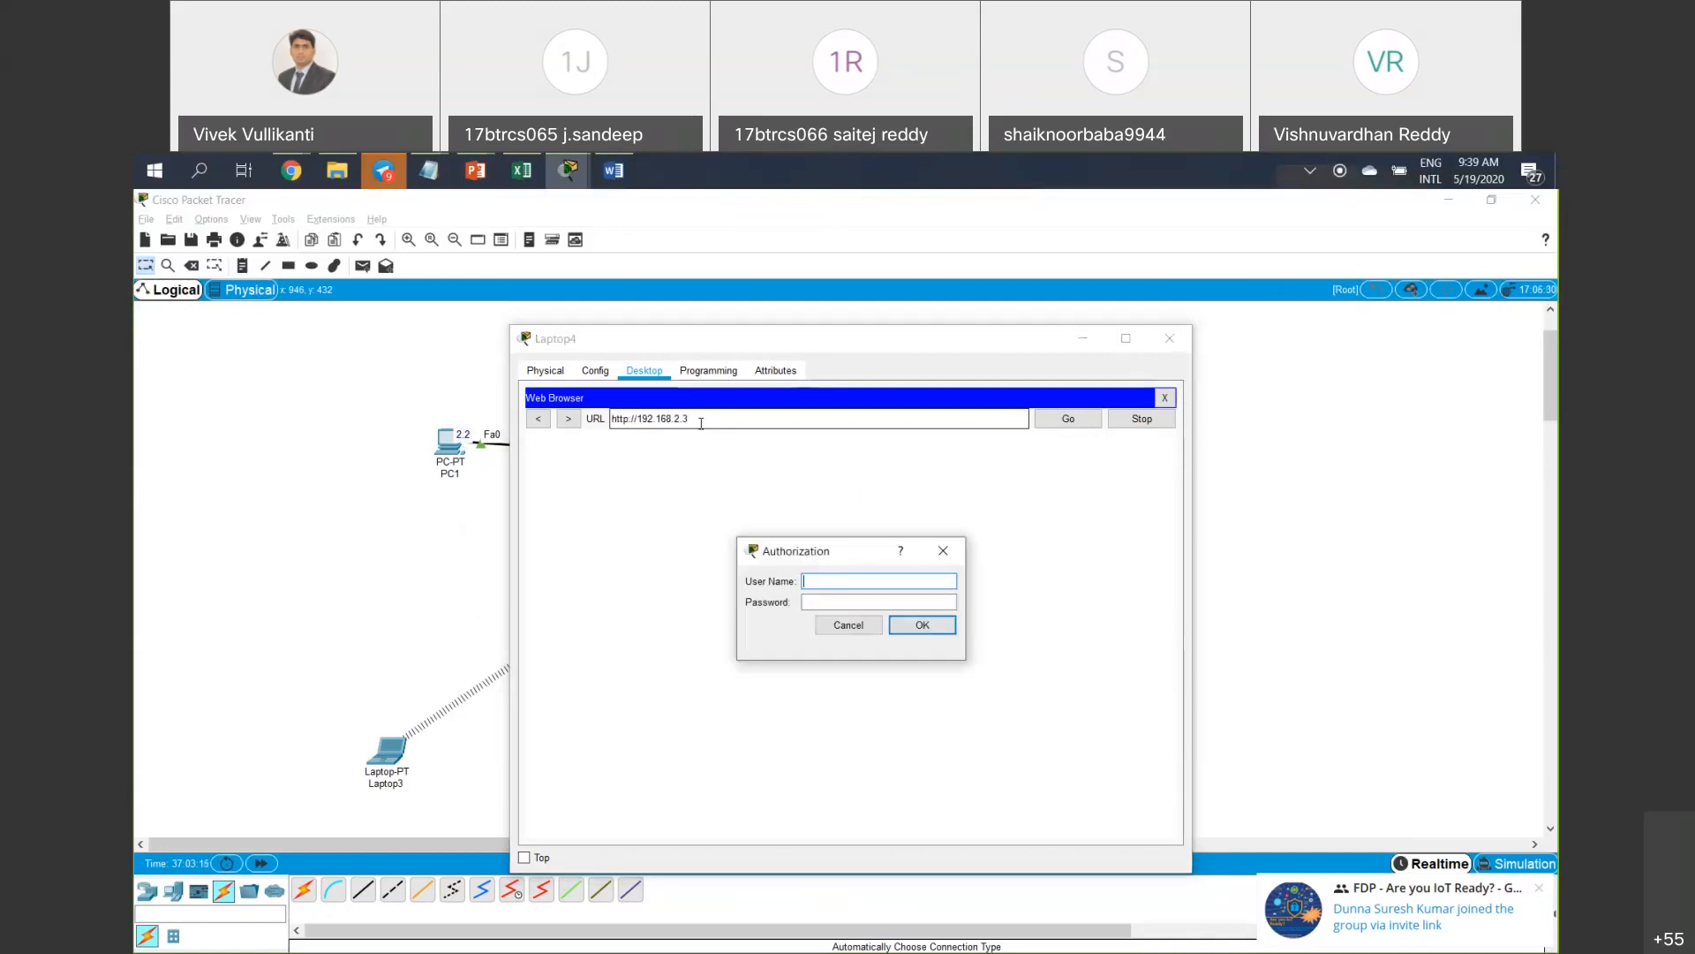
pyautogui.write('admin')
pyautogui.press('Tab')
pyautogui.write('12345678')
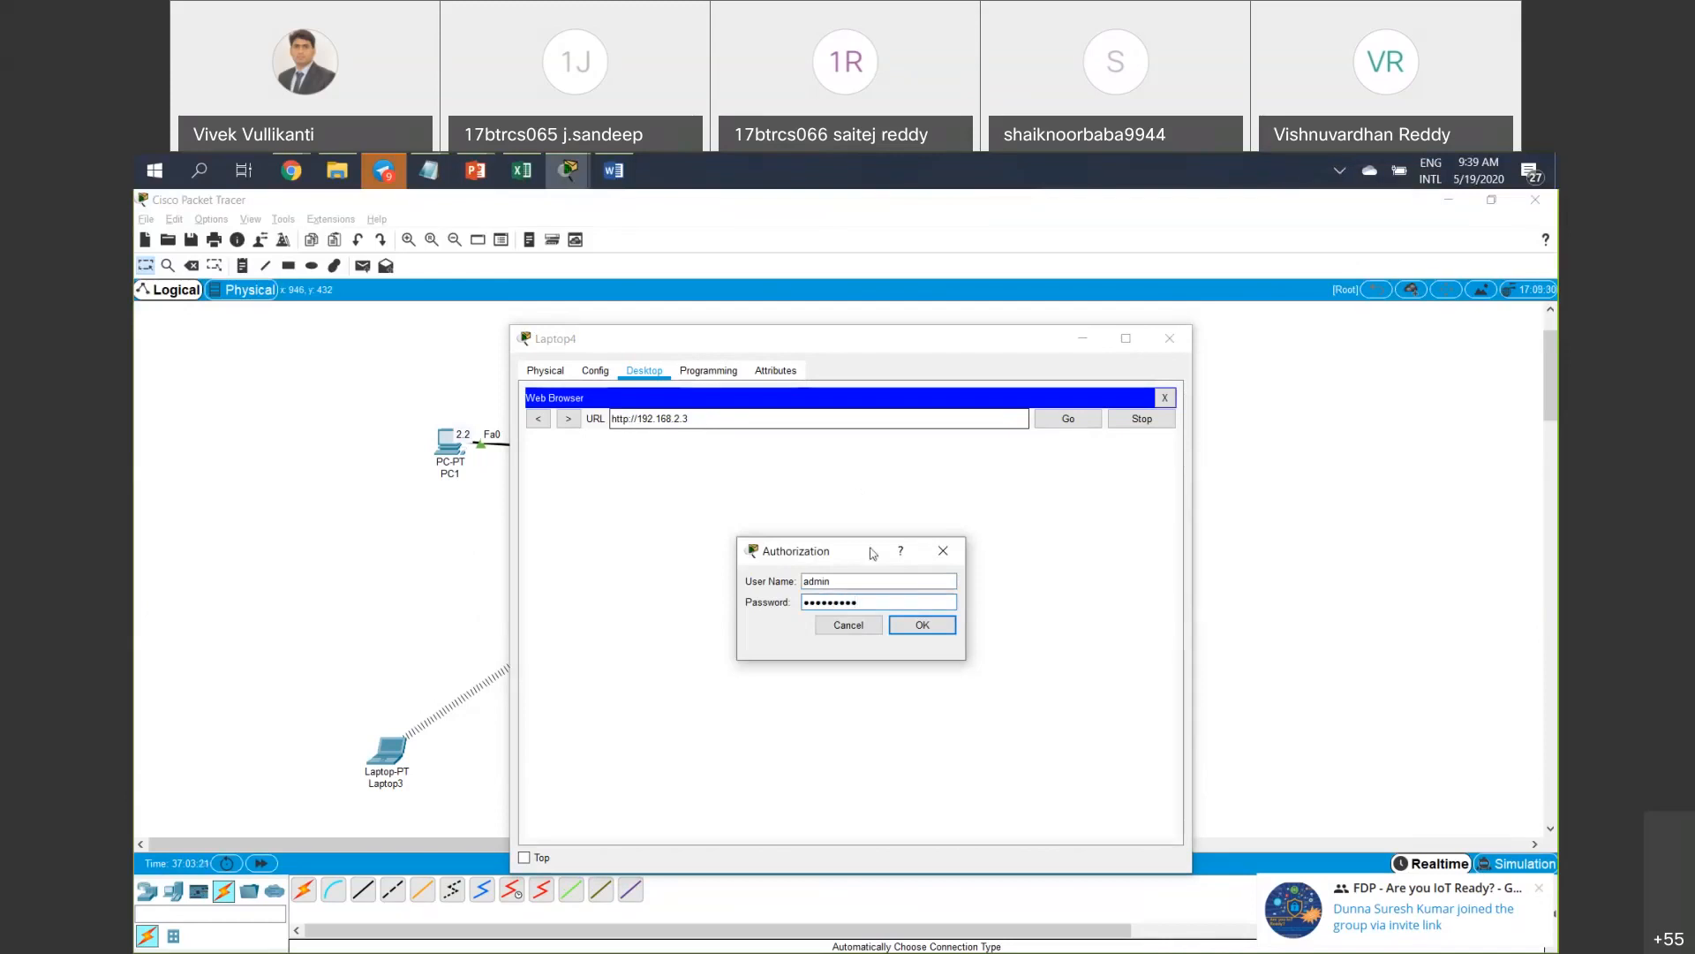
pyautogui.click(929, 625)
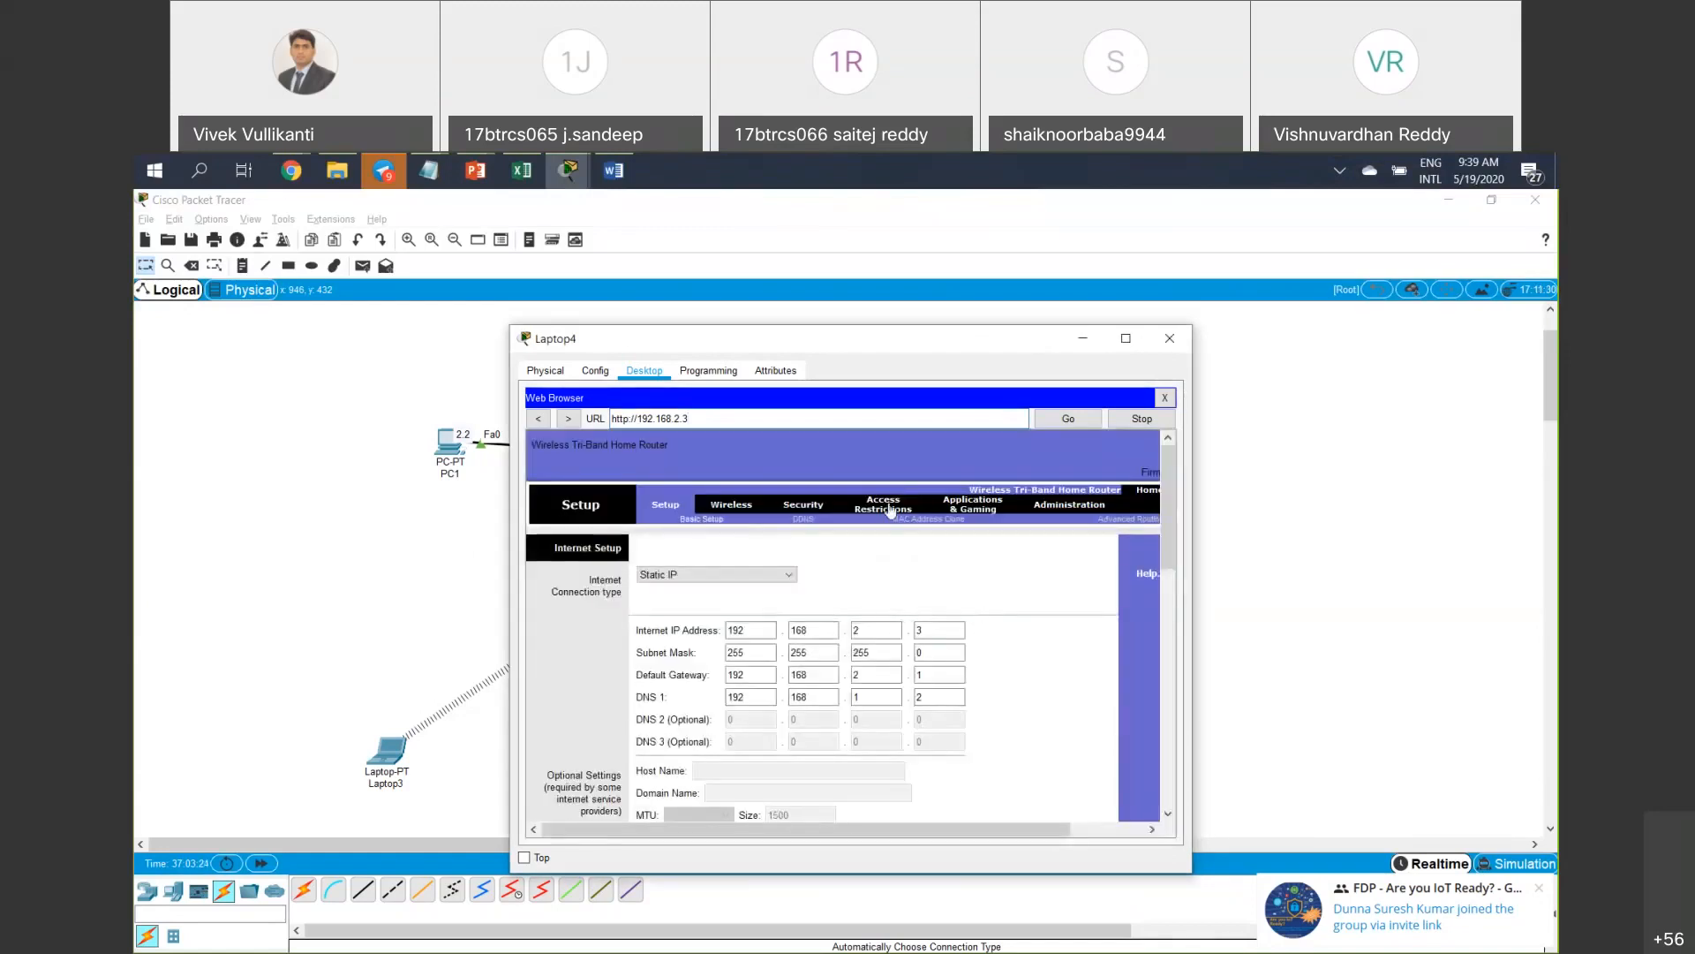
# Maximize Laptop4 and browse the Administration, Factory Defaults and Firmware Upgrade pages.
pyautogui.moveTo(870, 339); pyautogui.dragTo(691, 337)
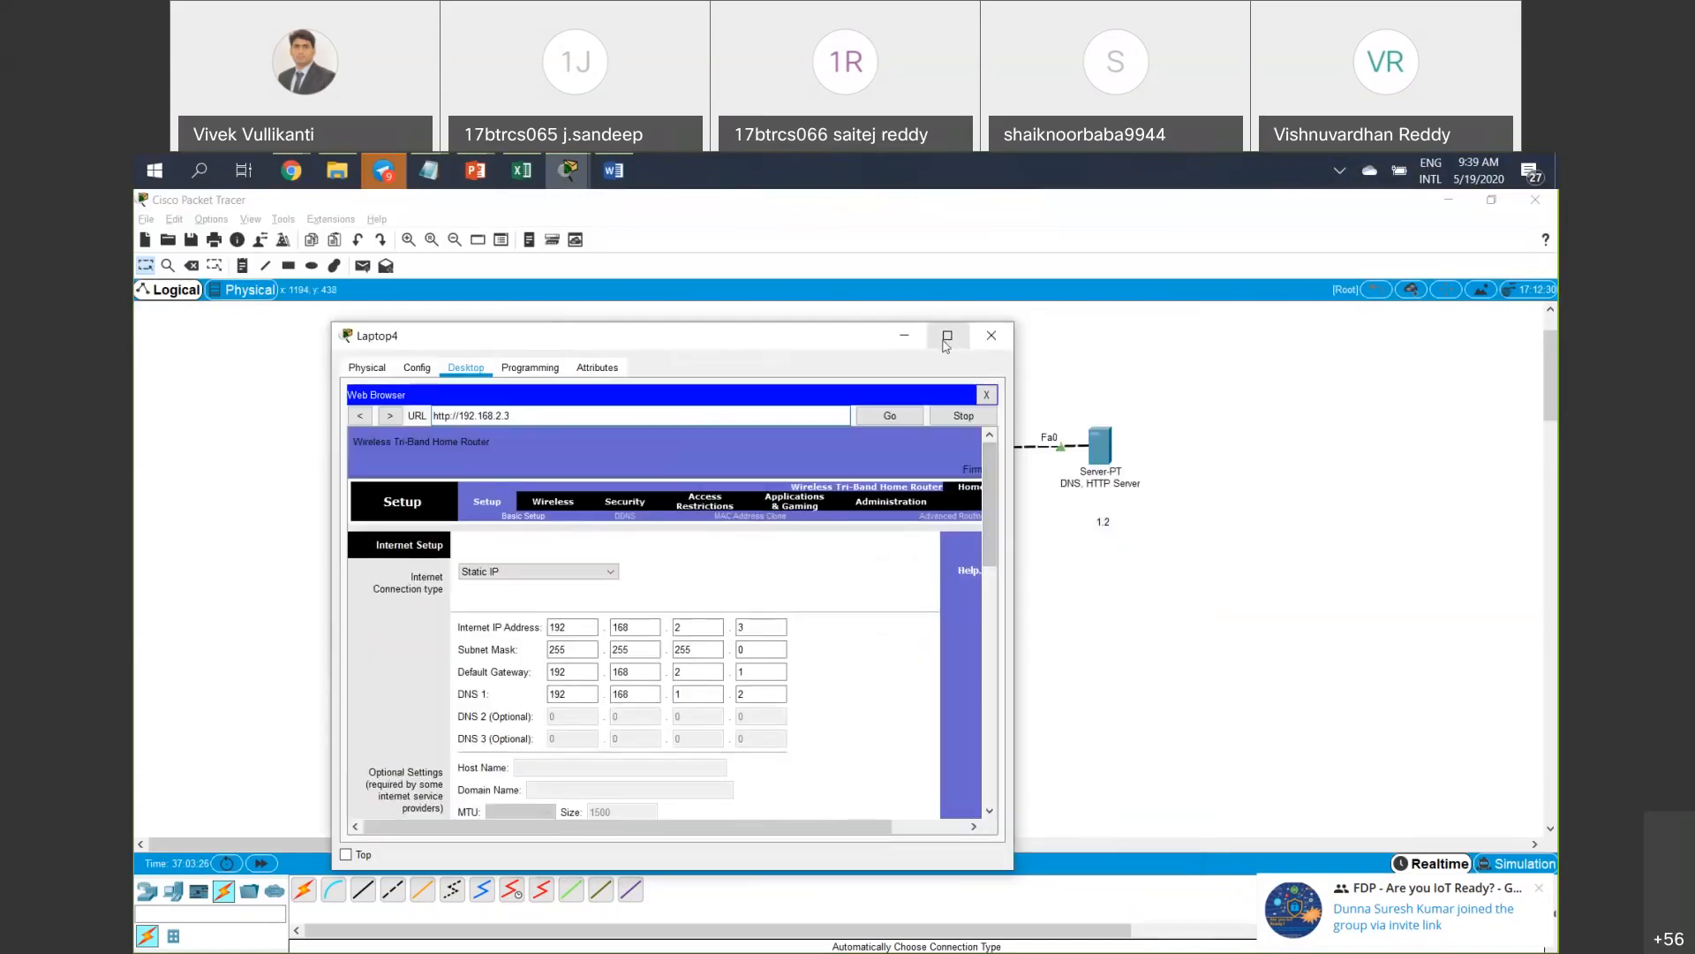
pyautogui.click(948, 334)
pyautogui.click(706, 366)
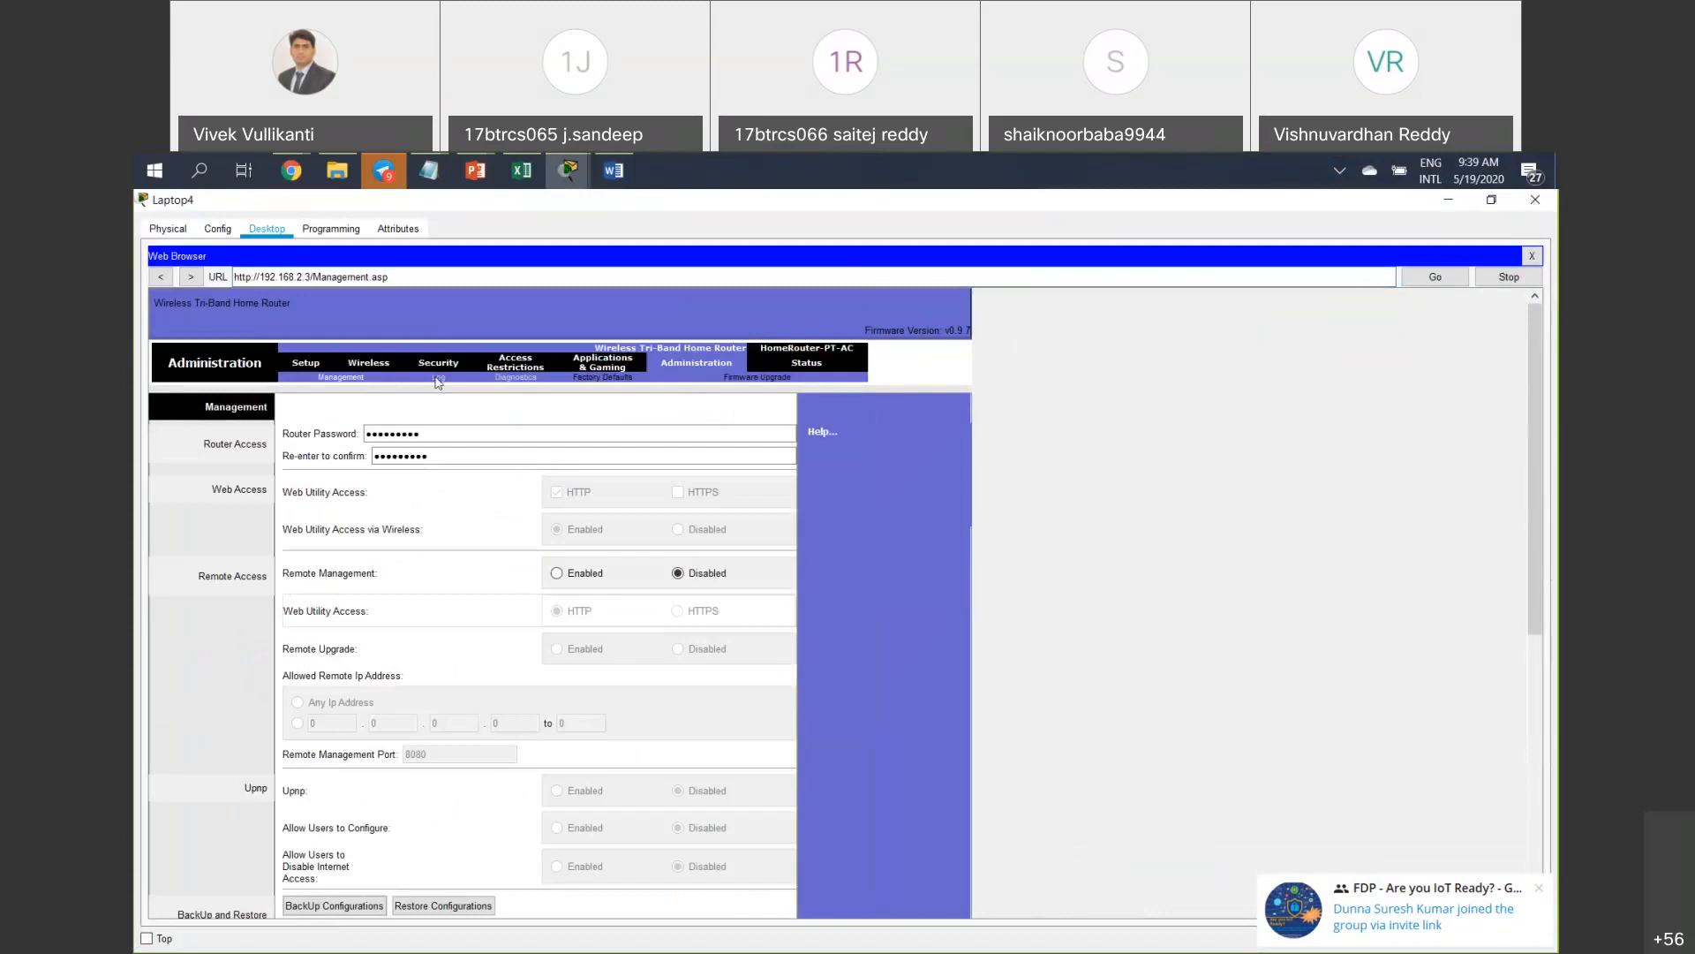
pyautogui.click(590, 380)
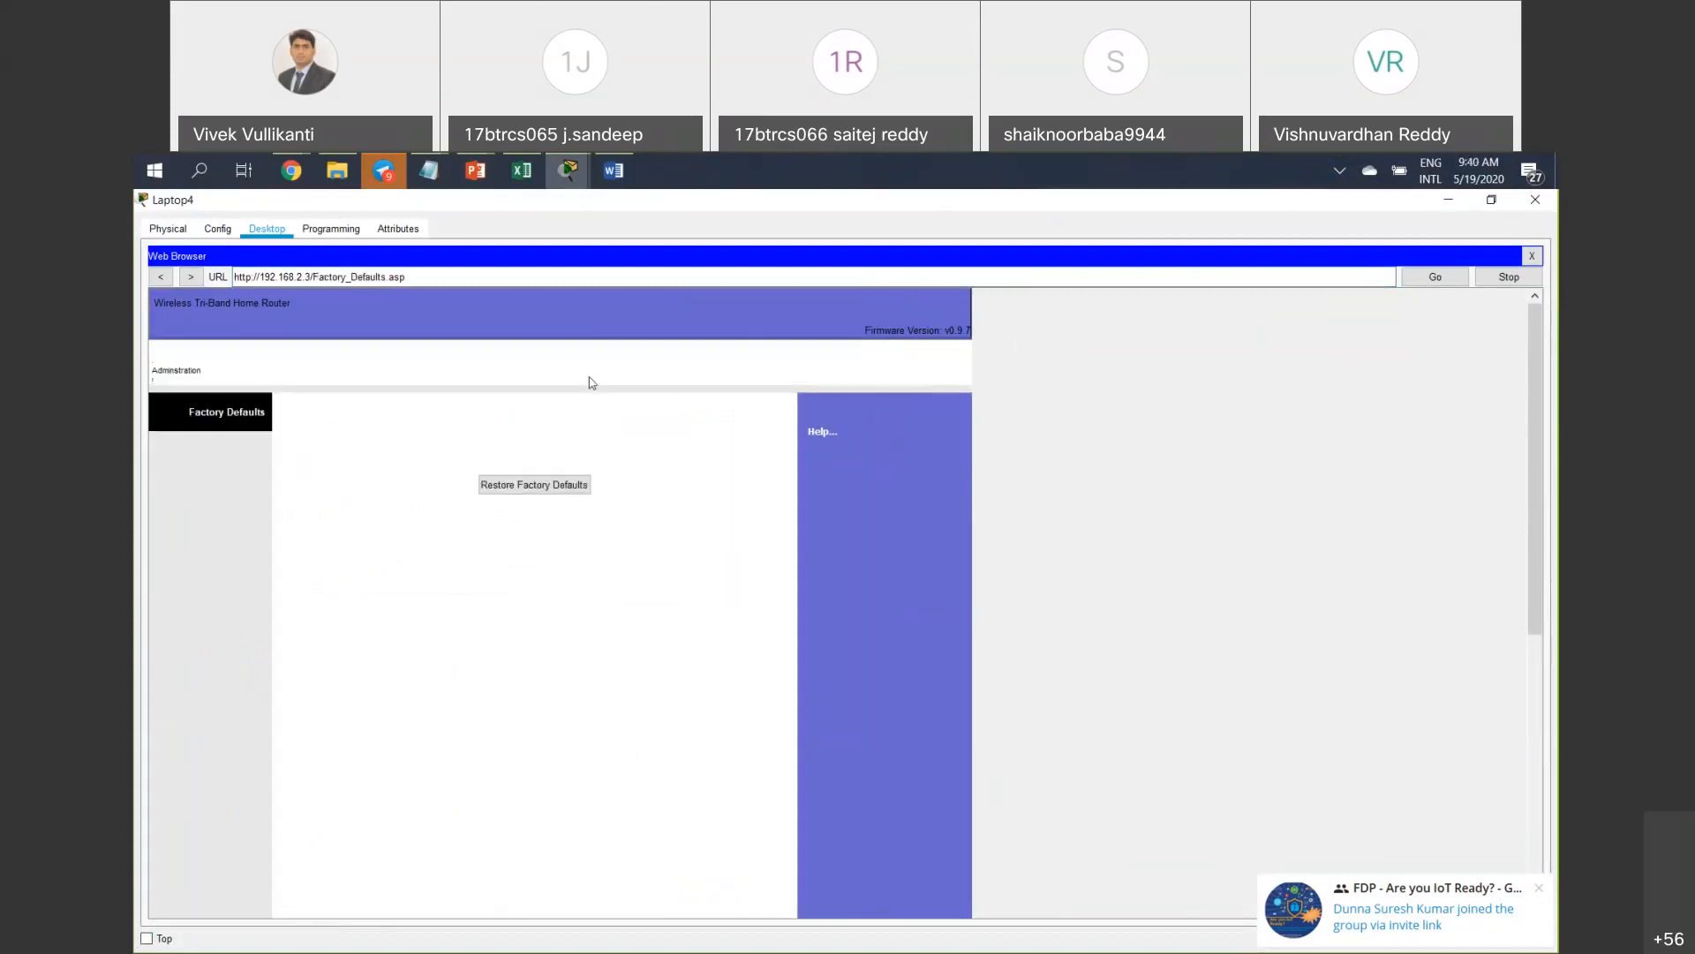
pyautogui.click(558, 483)
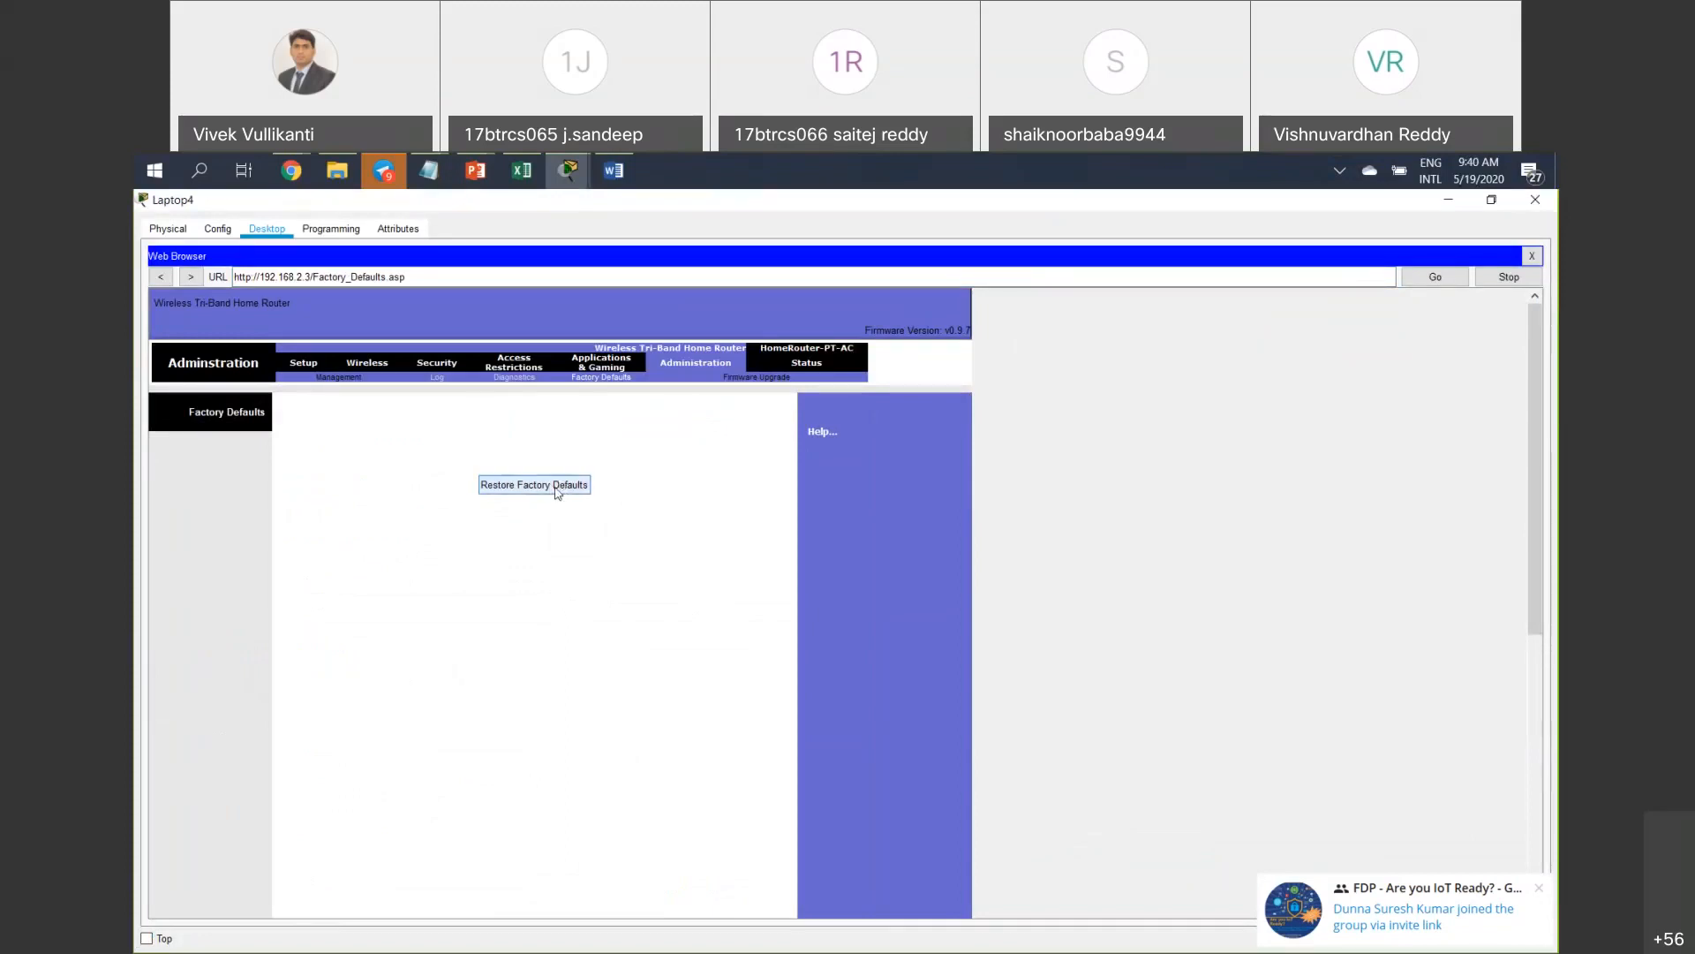
pyautogui.click(781, 378)
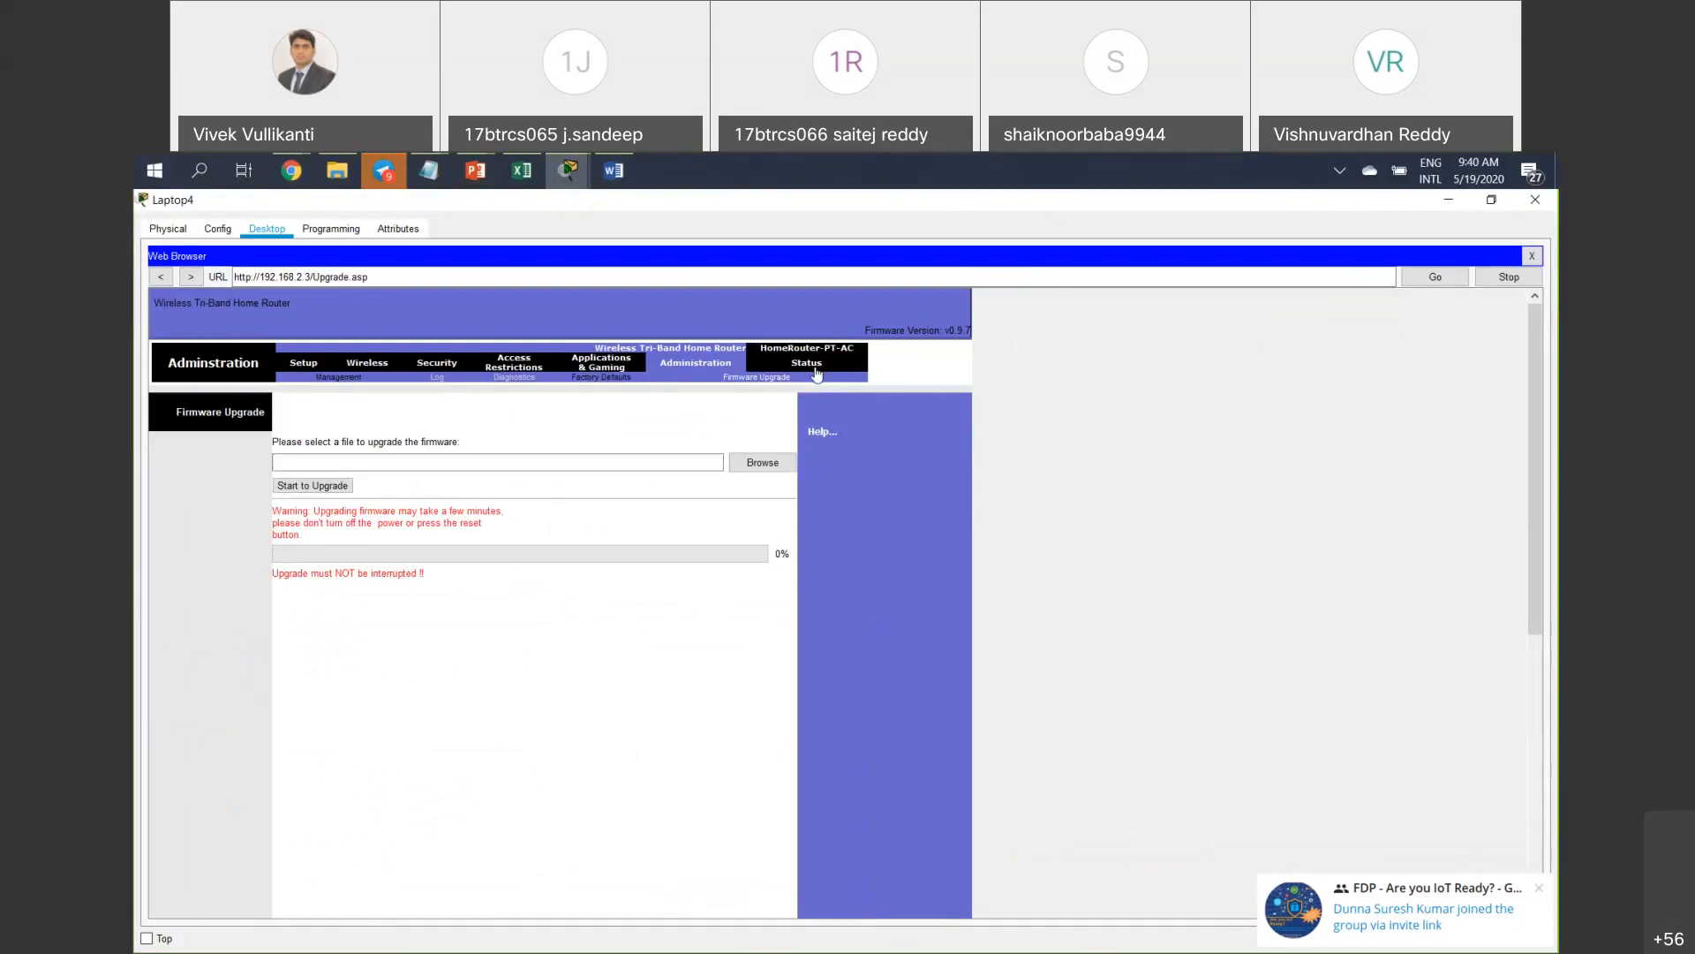
# Review the Status page (IP 192.168.2.3, gateway 192.168.2.1, DNS 192.168.1.2), then close Laptop4.
pyautogui.click(817, 374)
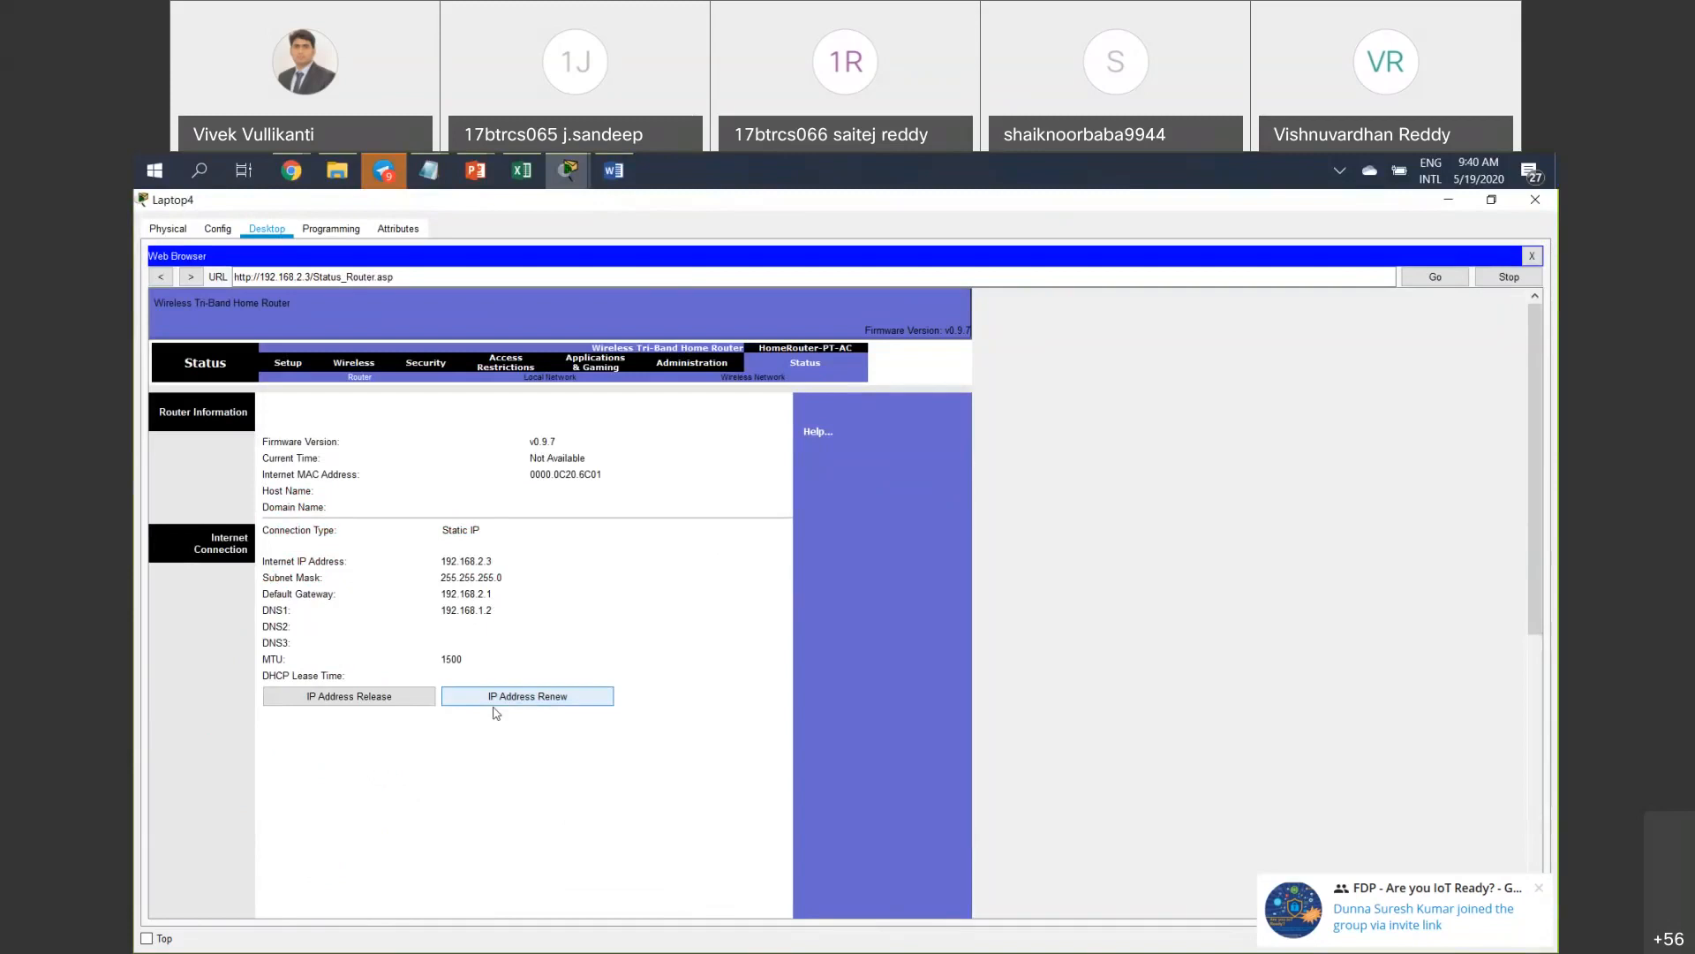
pyautogui.scroll(-5, 618, 633)
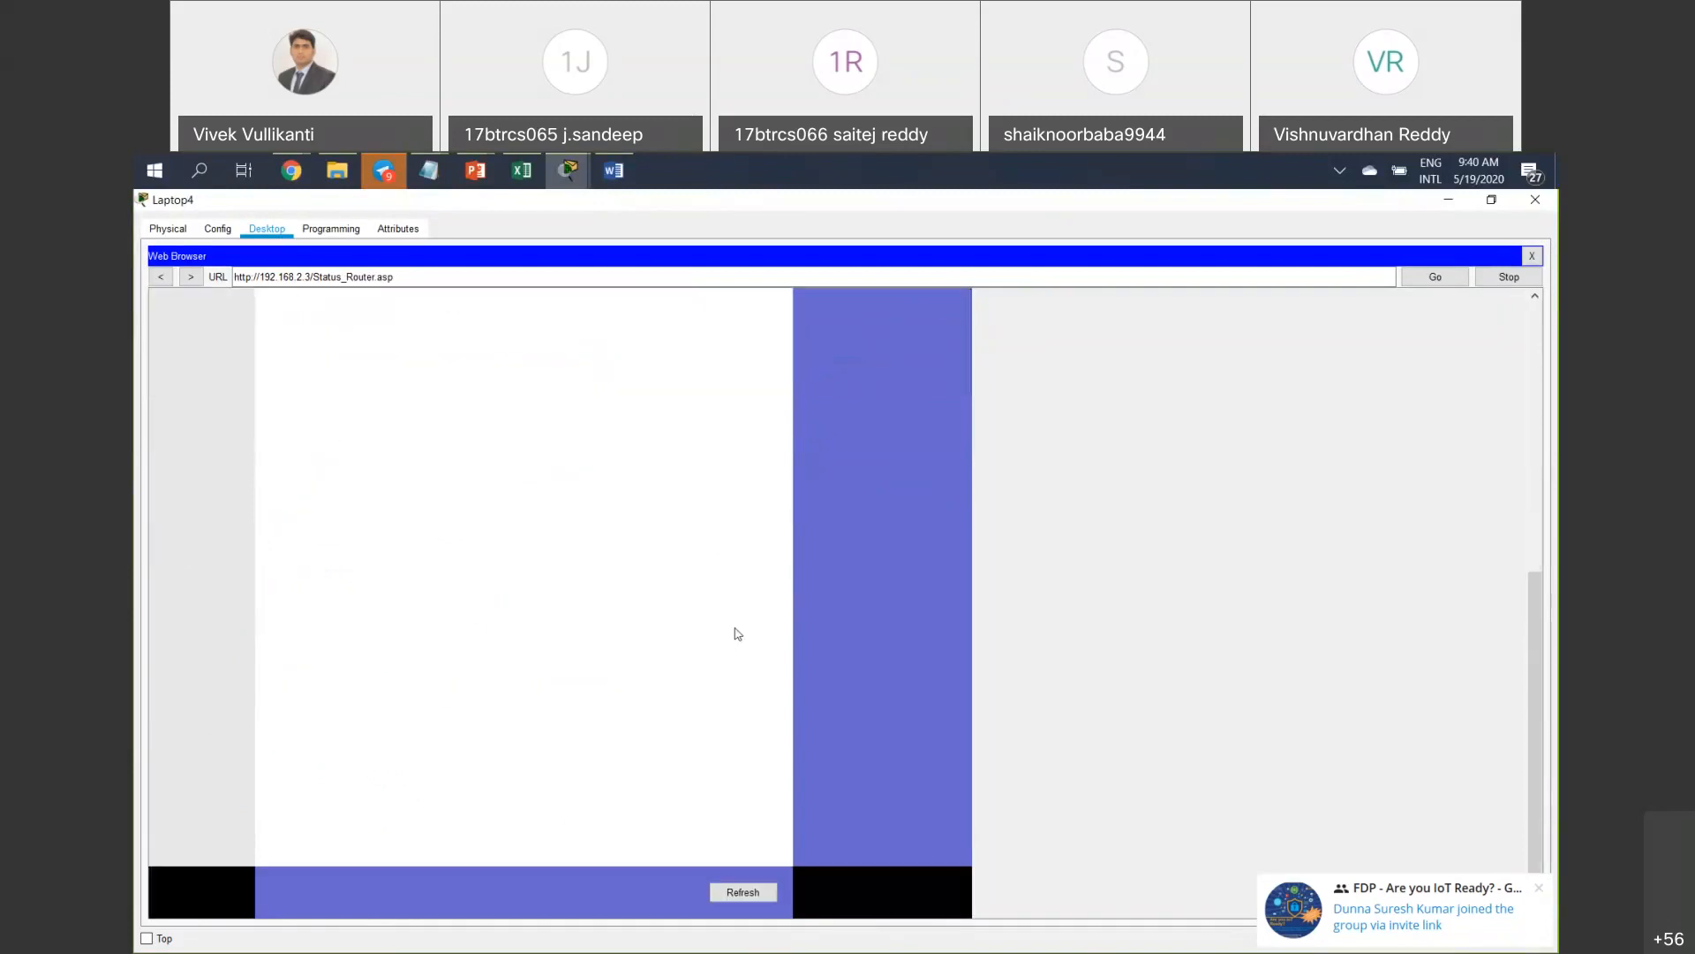
pyautogui.scroll(5, 737, 627)
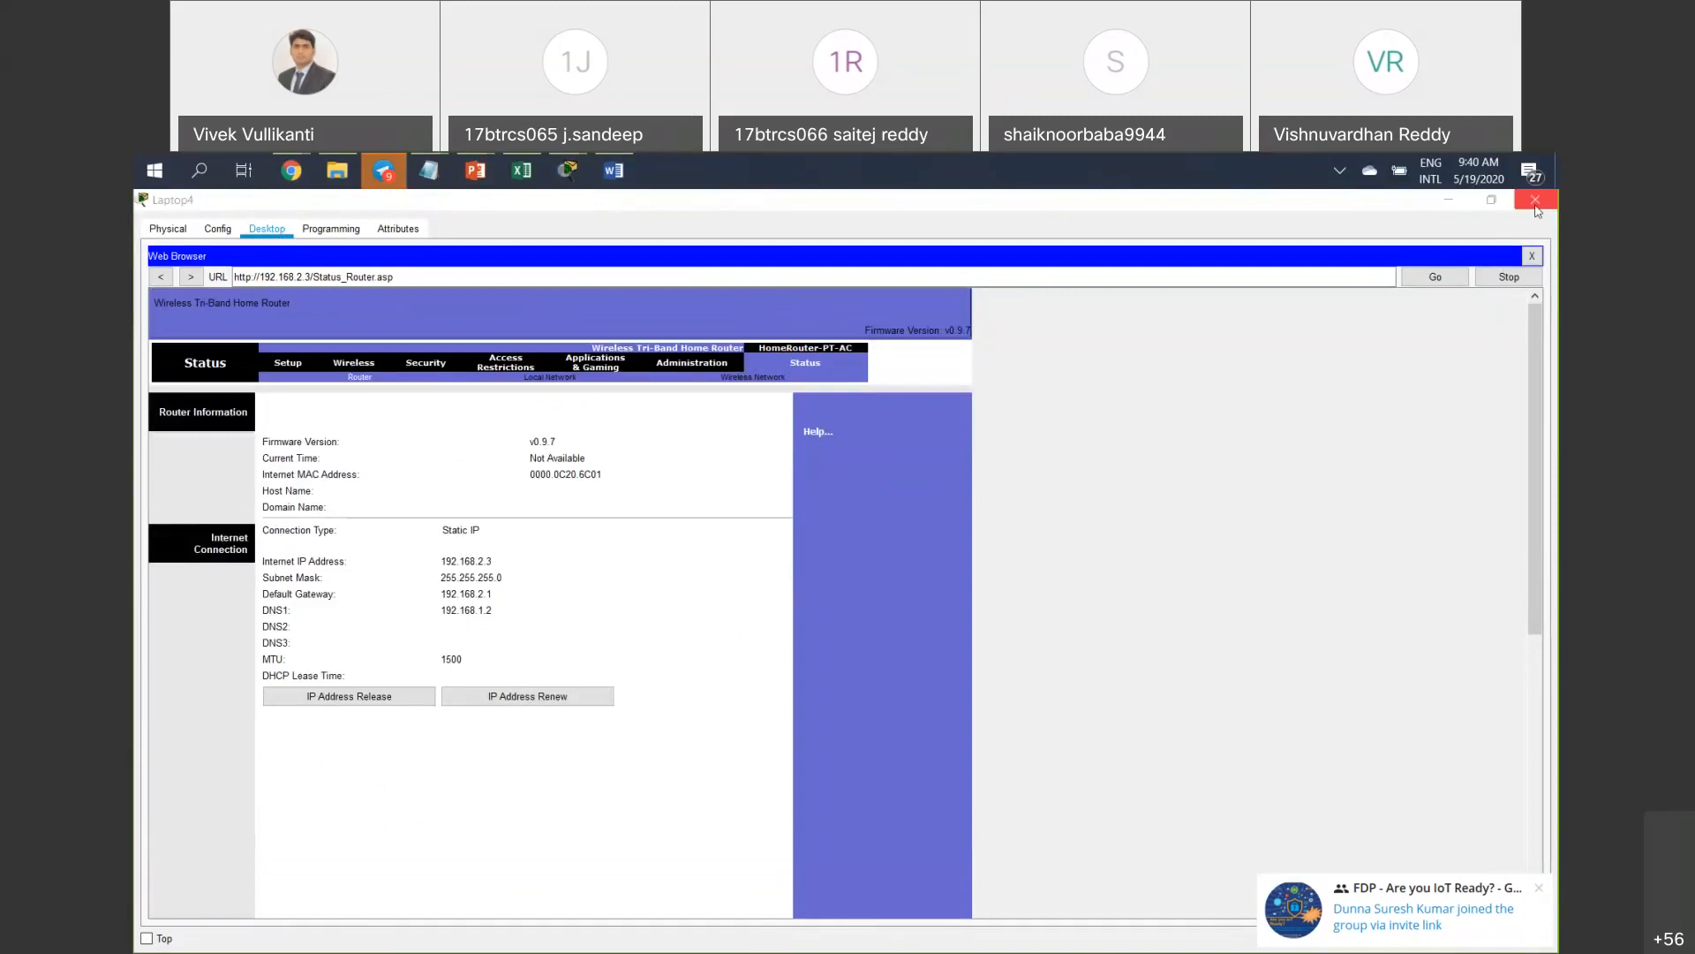
pyautogui.click(1536, 206)
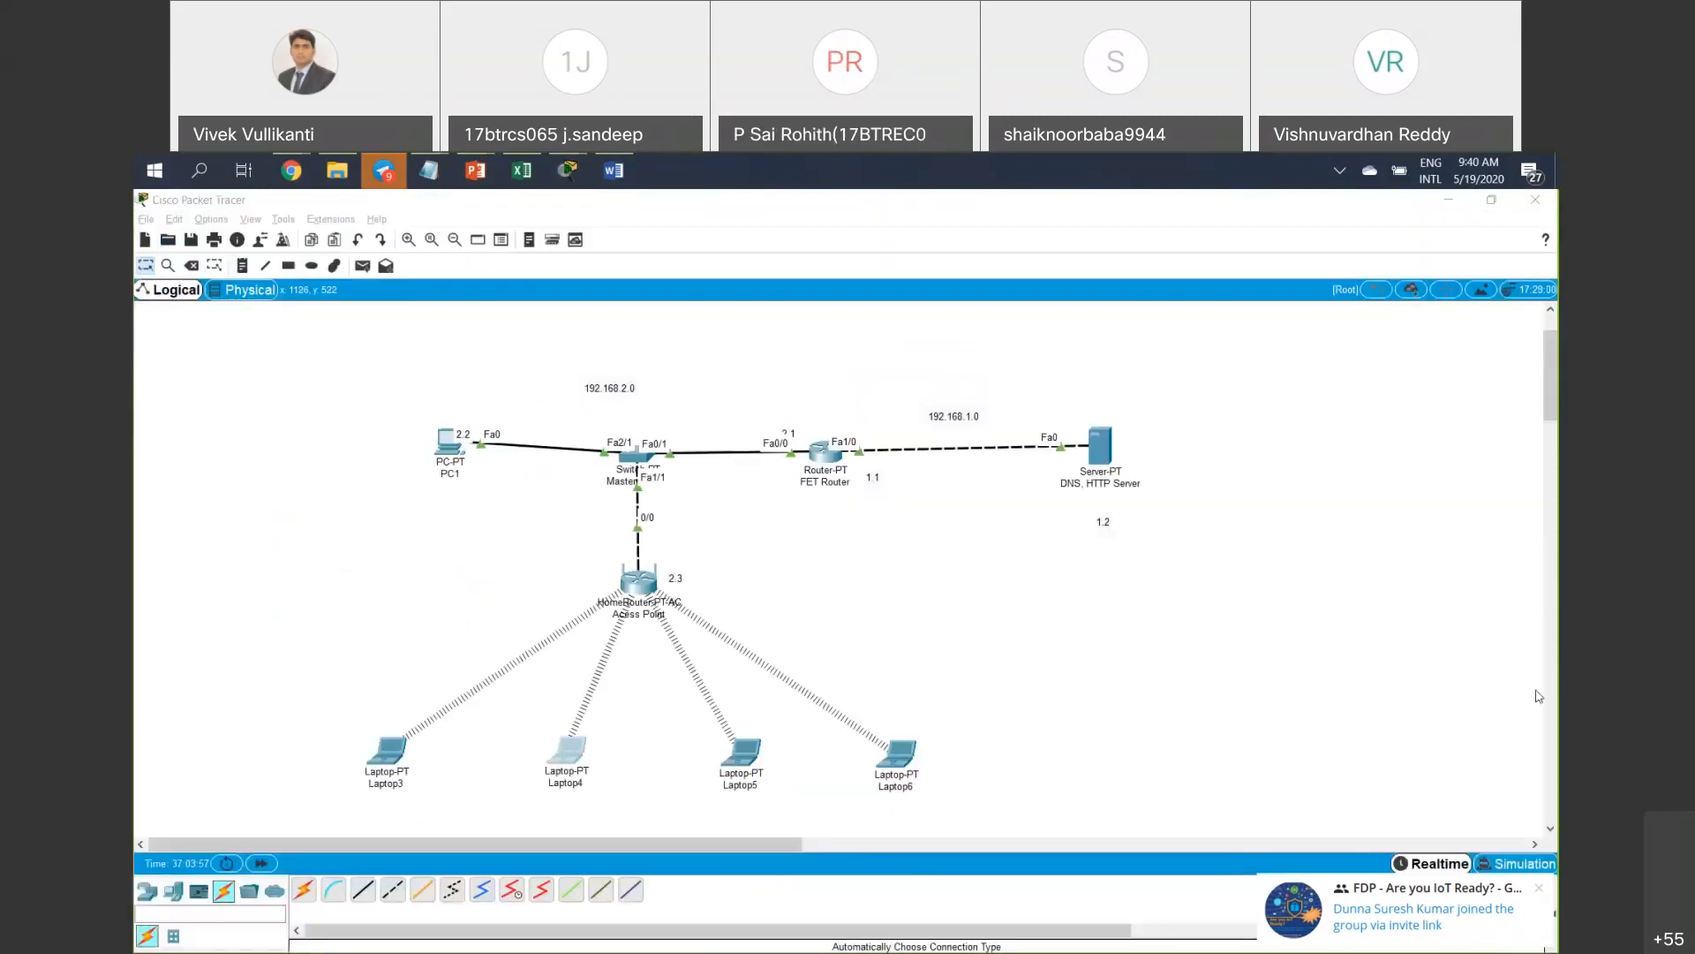